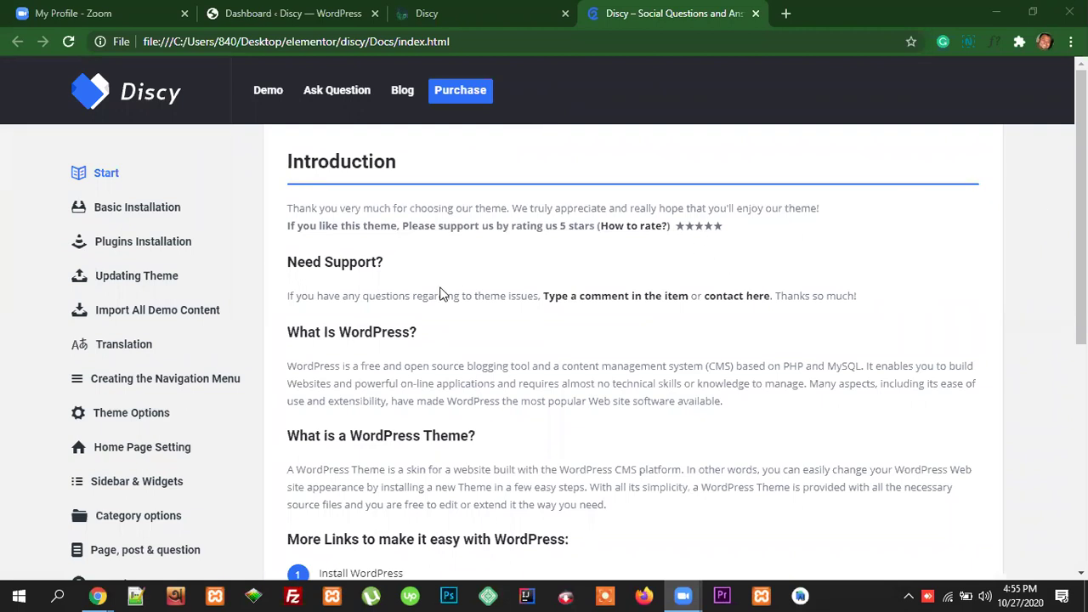
# Step: Leave the theme documentation for the WordPress Dashboard and open the Discy theme settings
pyautogui.click(287, 17)
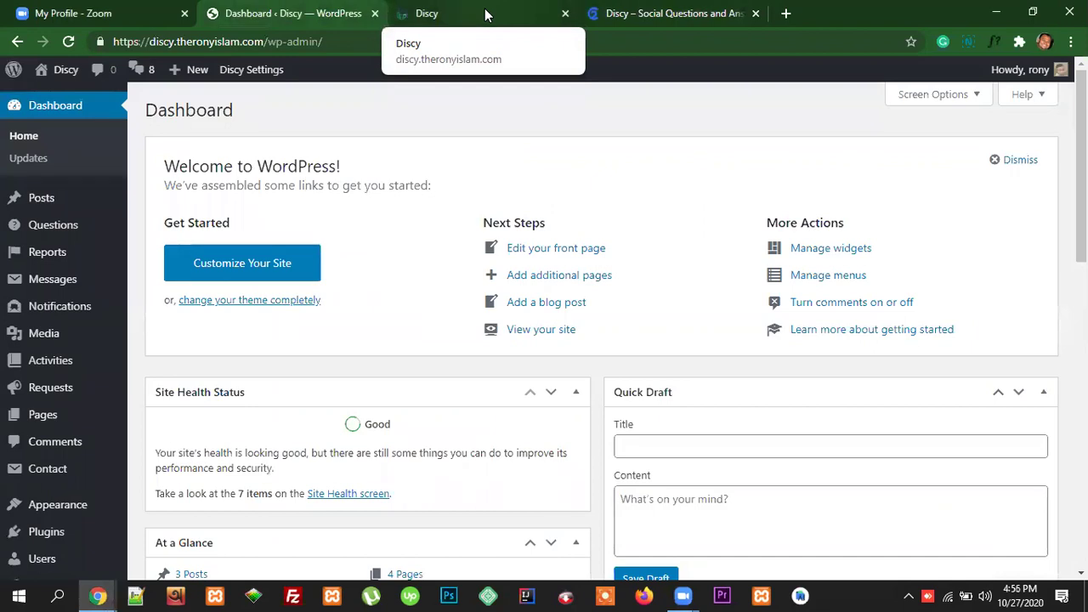
pyautogui.scroll(-6, 408, 336)
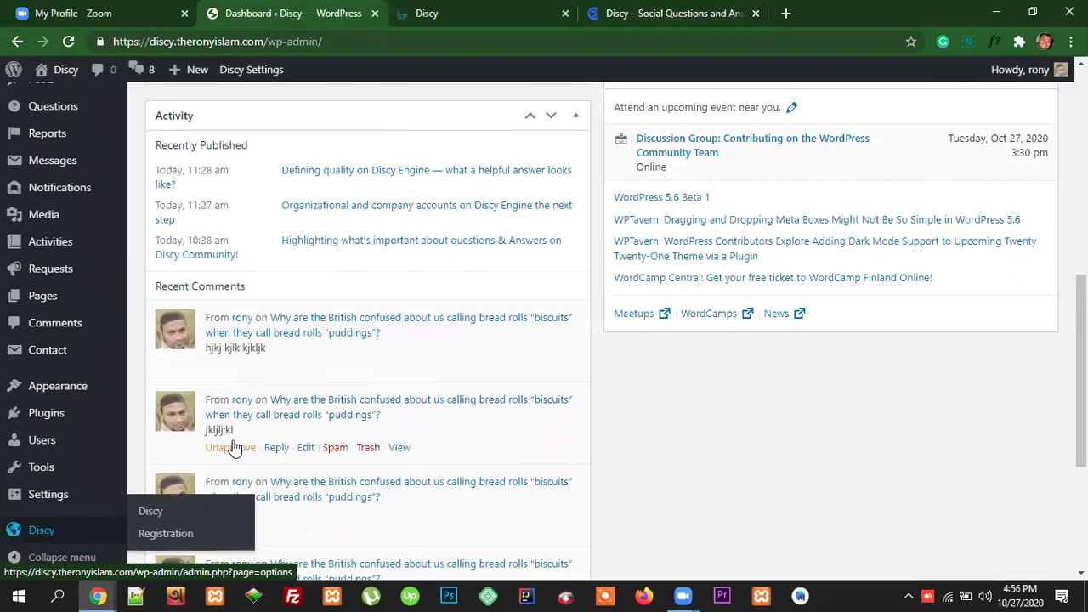
pyautogui.scroll(-3, 228, 444)
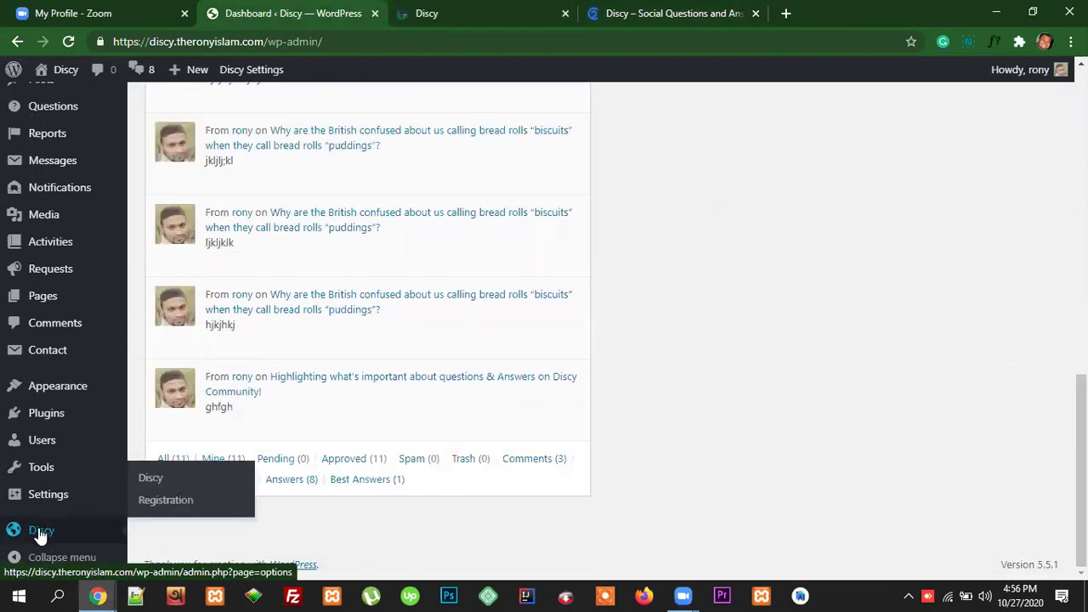
pyautogui.click(40, 531)
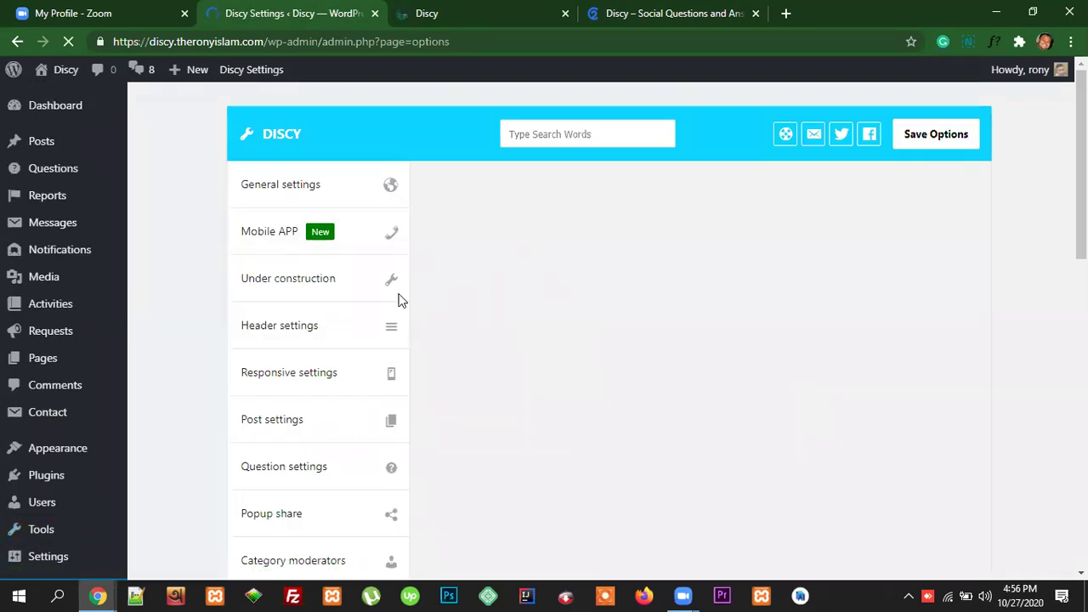
# Step: Browse the Discy options, then show the Responsive settings section and its mobile options
pyautogui.scroll(-5, 464, 357)
pyautogui.scroll(-5, 457, 355)
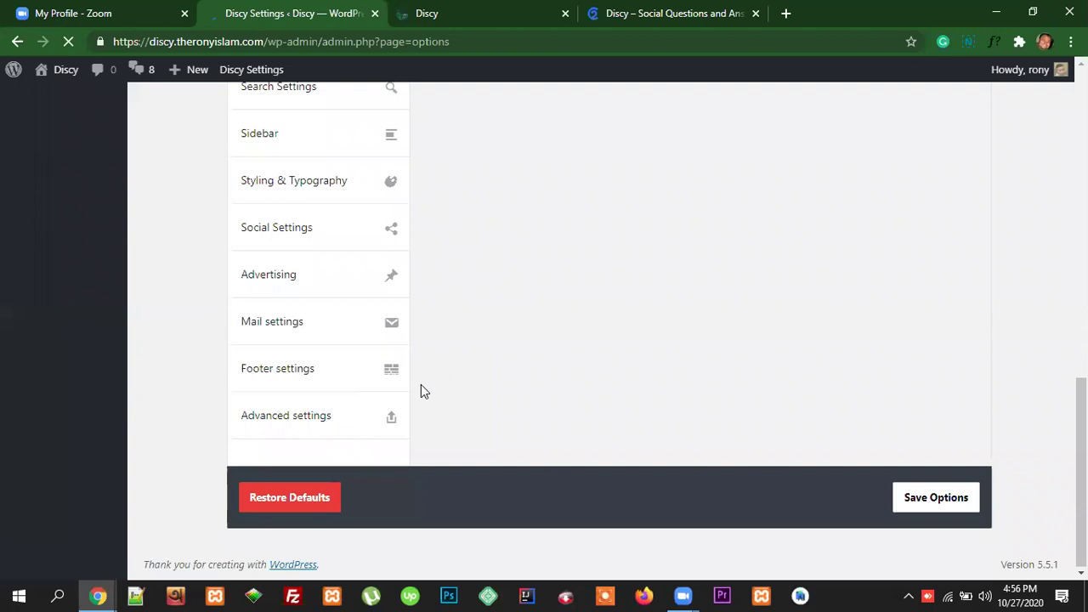
pyautogui.scroll(10, 421, 389)
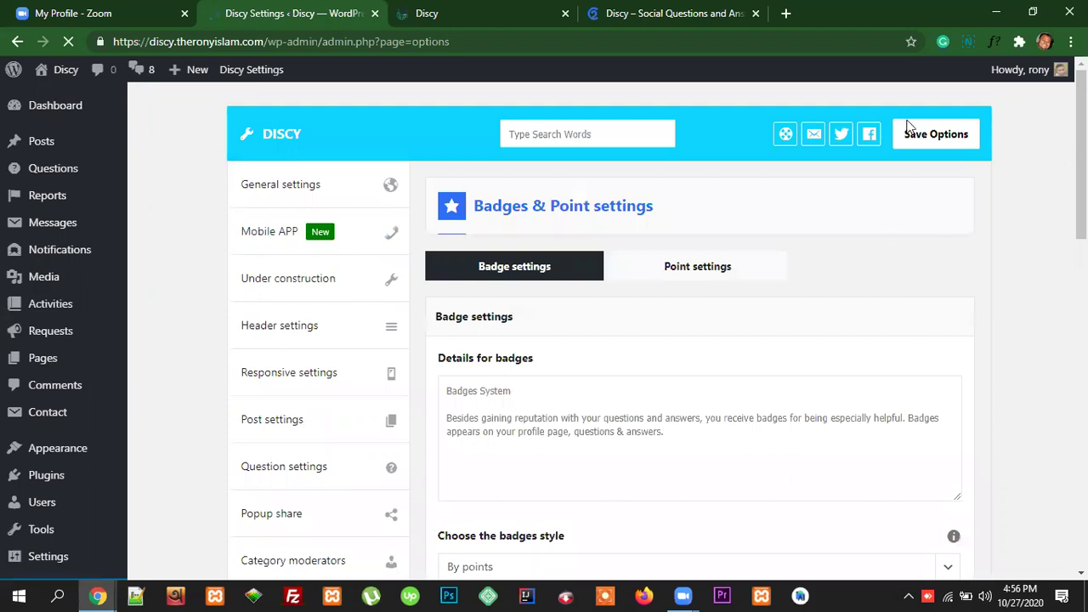
pyautogui.scroll(-2, 1049, 308)
pyautogui.scroll(2, 1049, 309)
pyautogui.scroll(-4, 876, 334)
pyautogui.scroll(4, 876, 343)
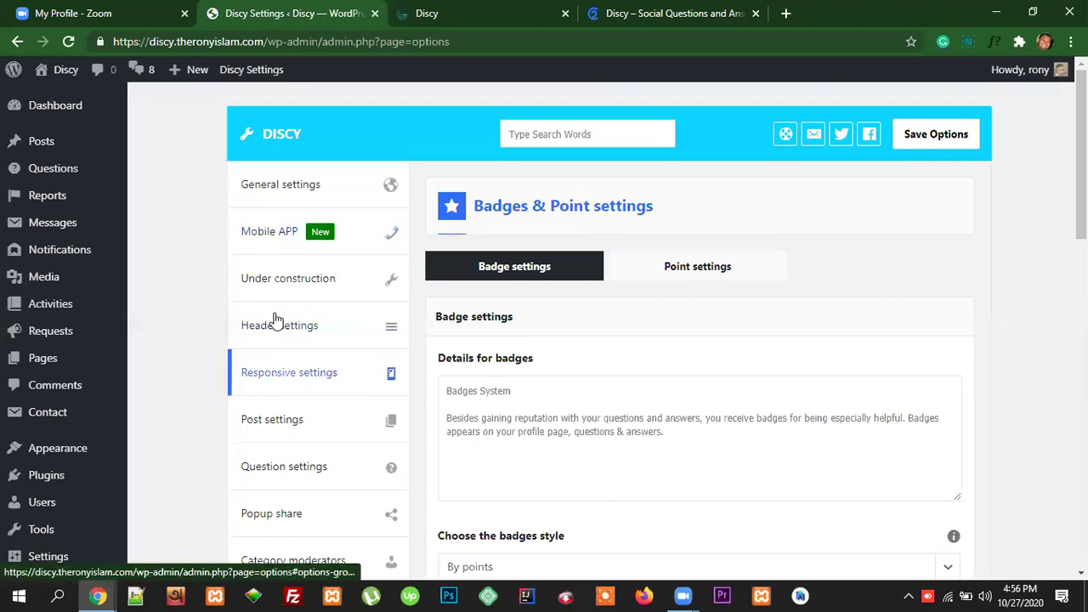
pyautogui.click(304, 379)
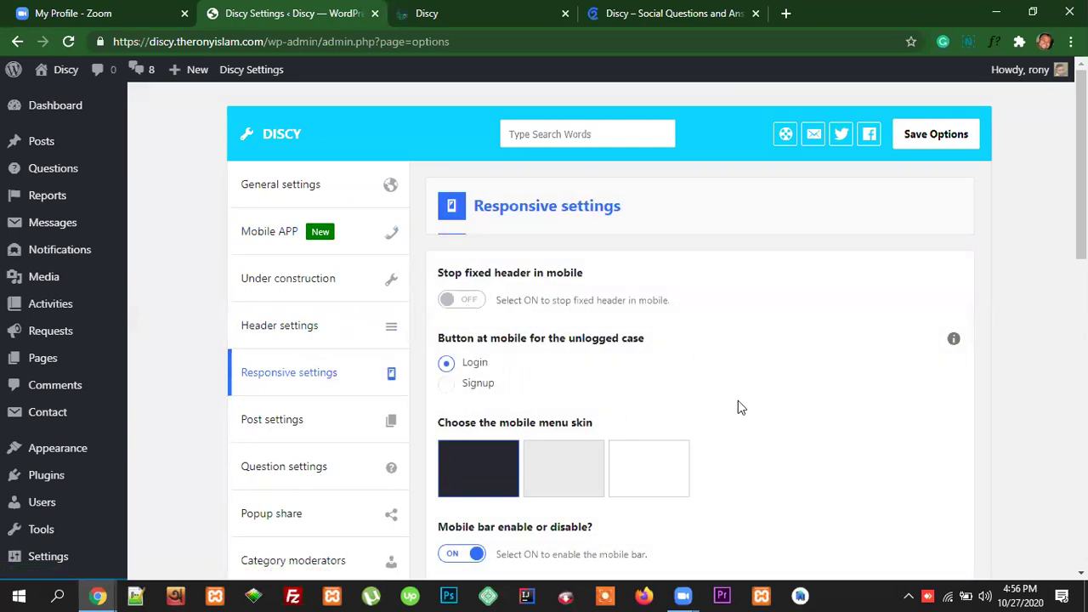
pyautogui.scroll(-8, 738, 406)
pyautogui.scroll(8, 553, 336)
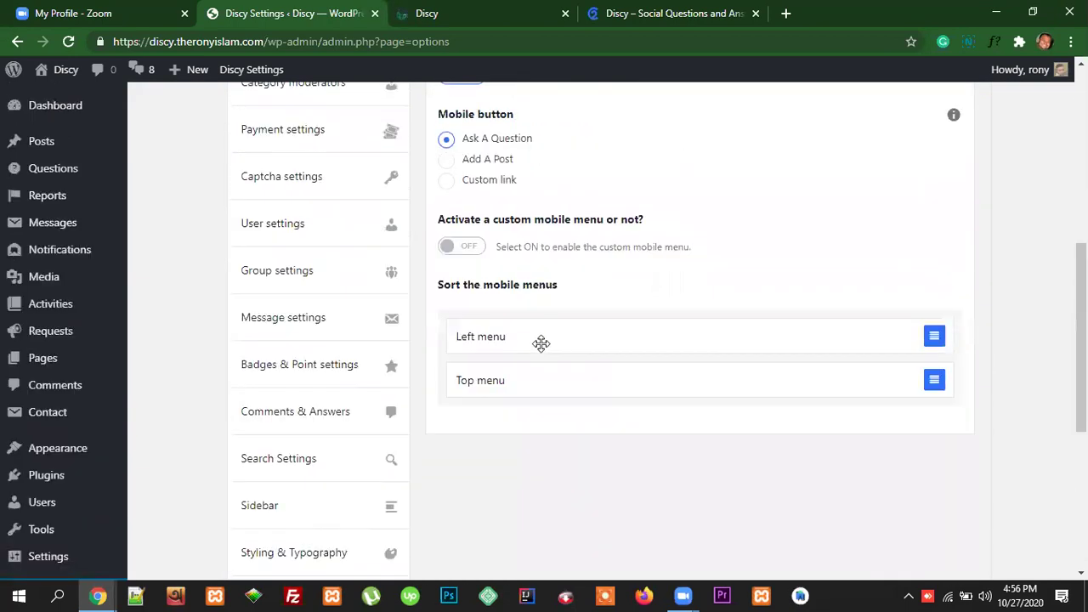
pyautogui.scroll(-3, 617, 377)
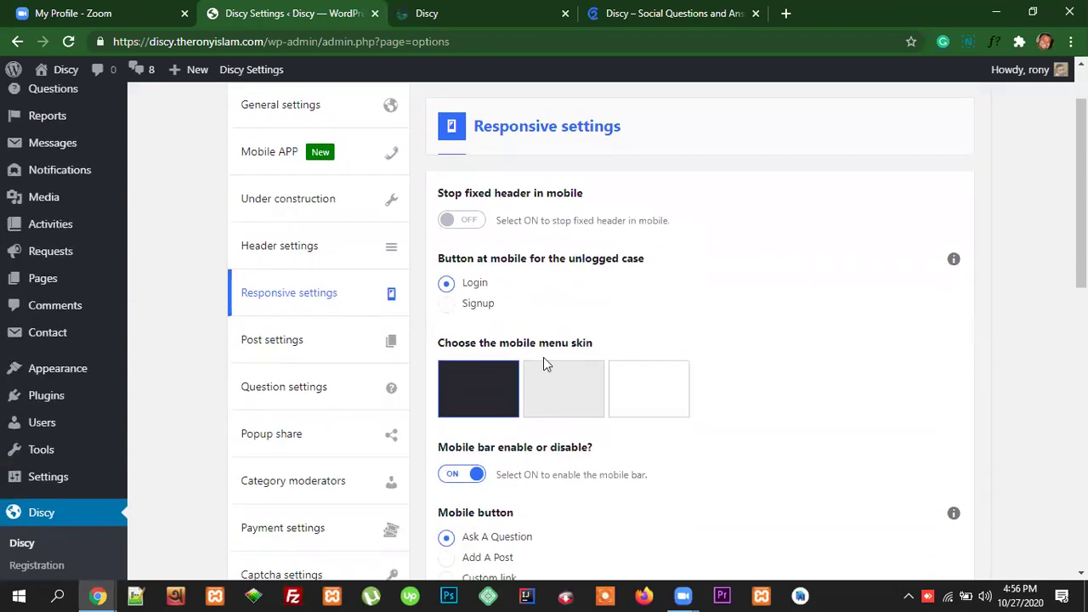
pyautogui.scroll(3, 617, 369)
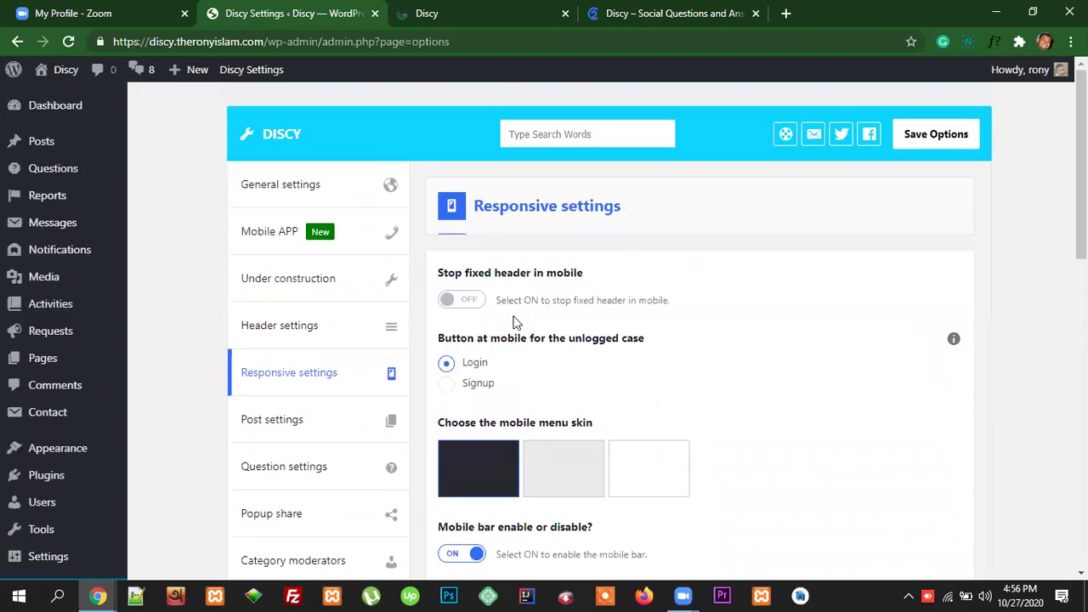
pyautogui.scroll(-1, 607, 377)
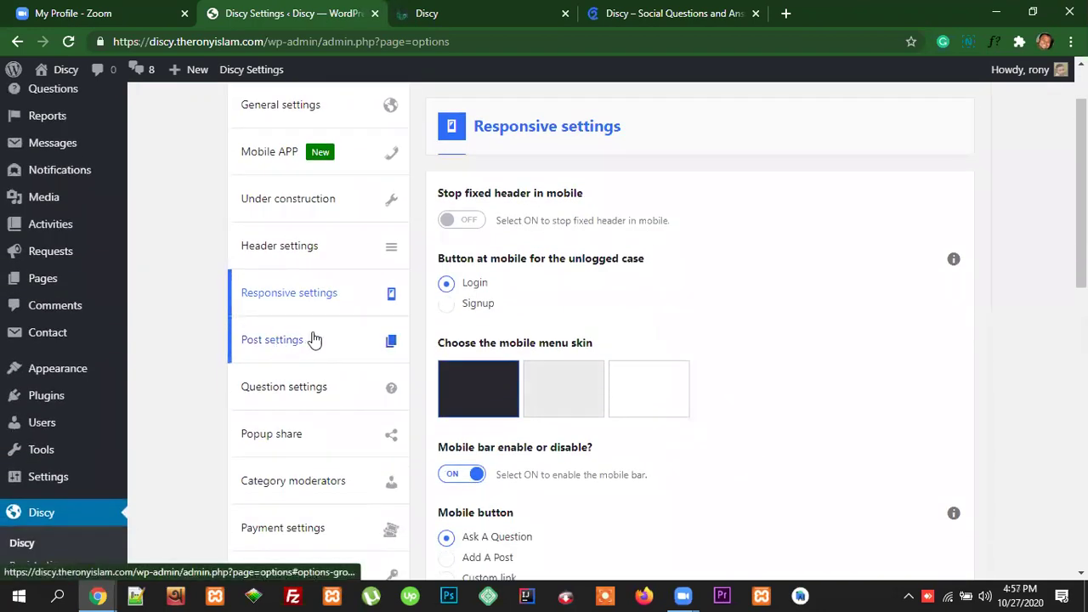
# Step: Show the Post settings section and compare it with the site's front page
pyautogui.click(277, 345)
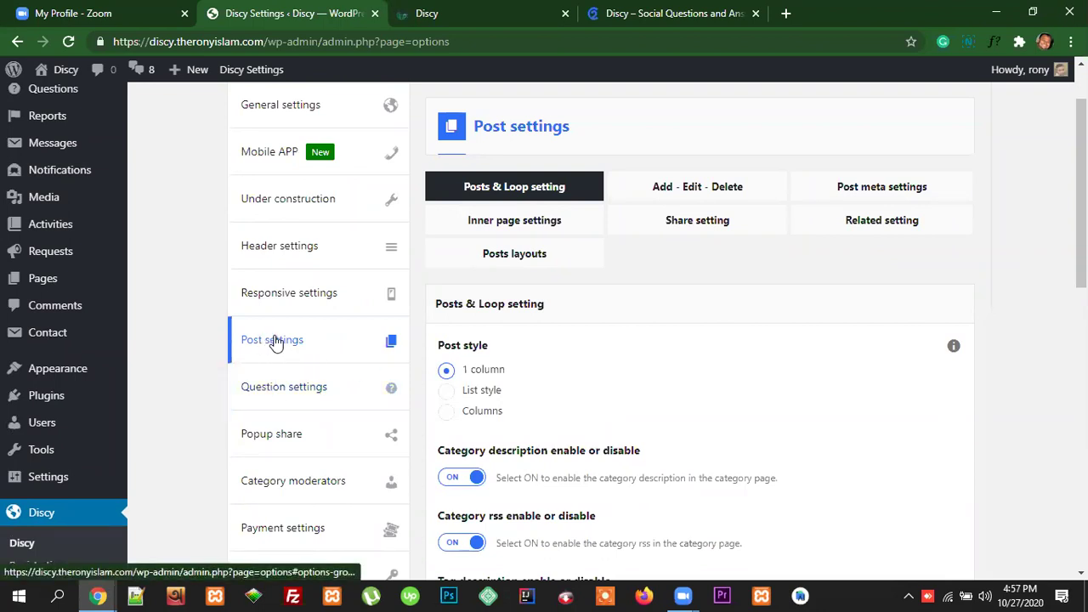
pyautogui.scroll(1, 916, 387)
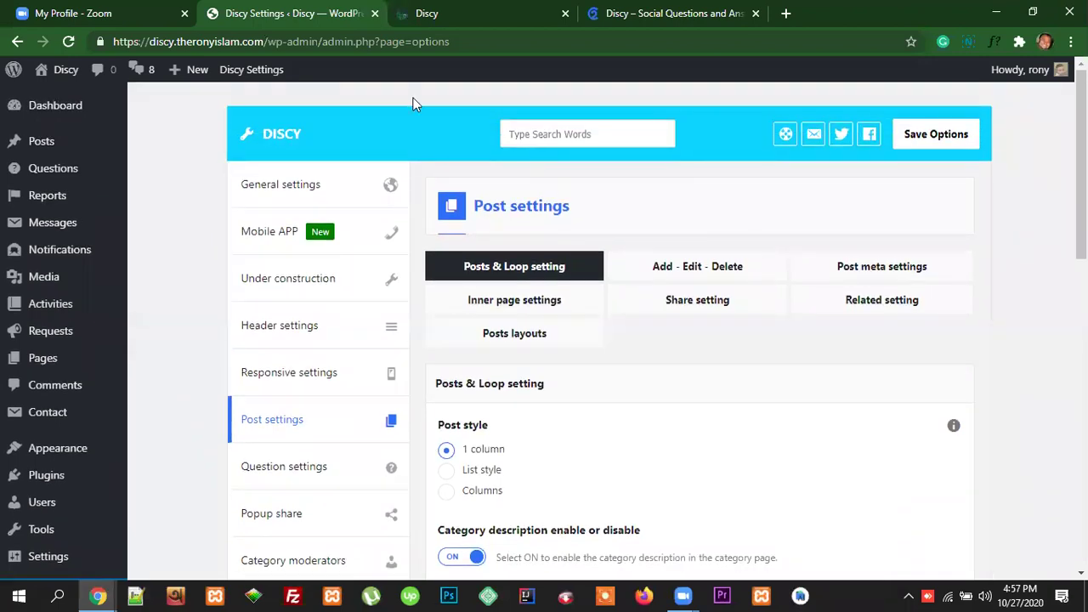
pyautogui.hotkey('ctrl', 'Tab')
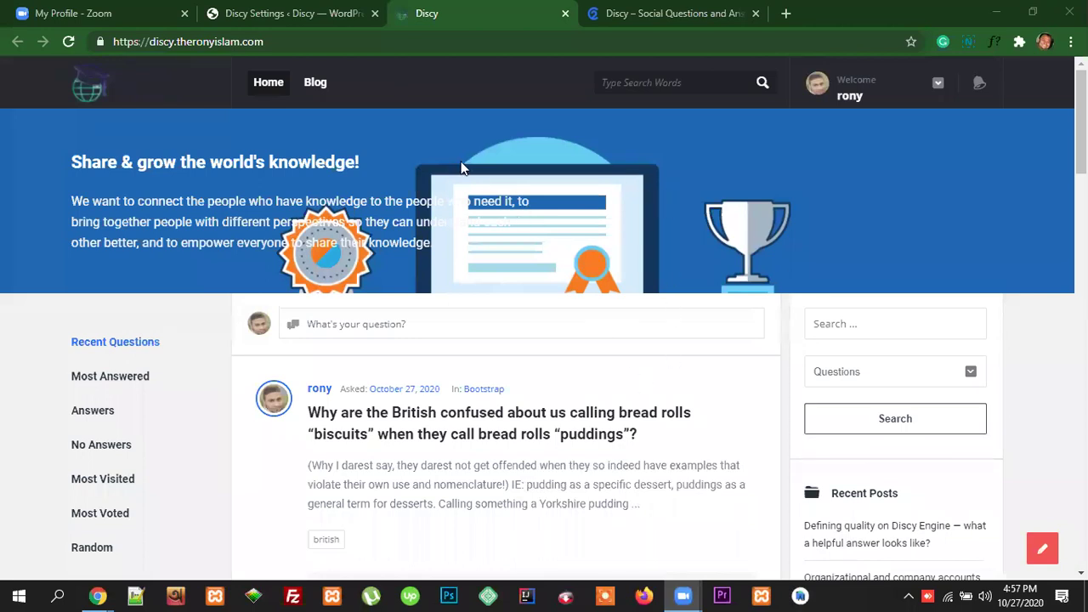
pyautogui.click(293, 12)
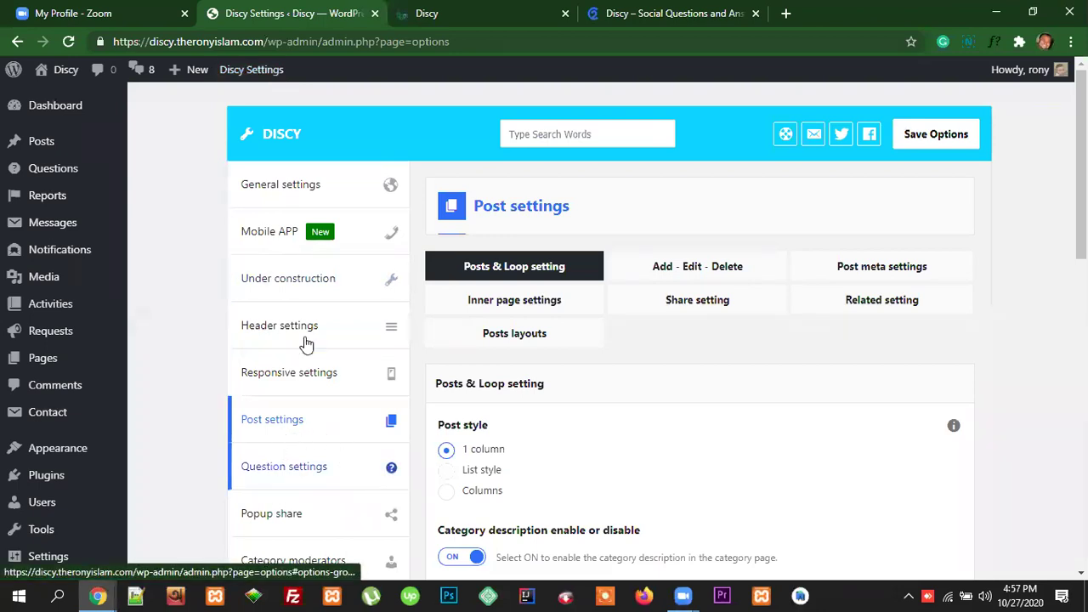
# Step: Review the Posts & Loop settings with 1-column post style, rechecking the front page
pyautogui.scroll(-1, 317, 457)
pyautogui.scroll(-10, 317, 451)
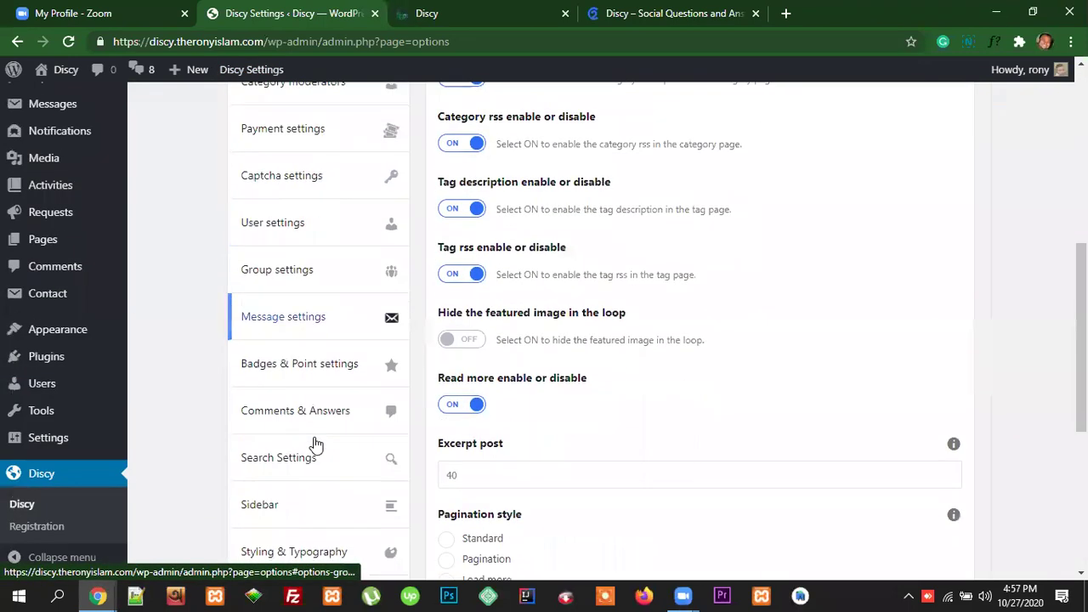
pyautogui.scroll(11, 316, 442)
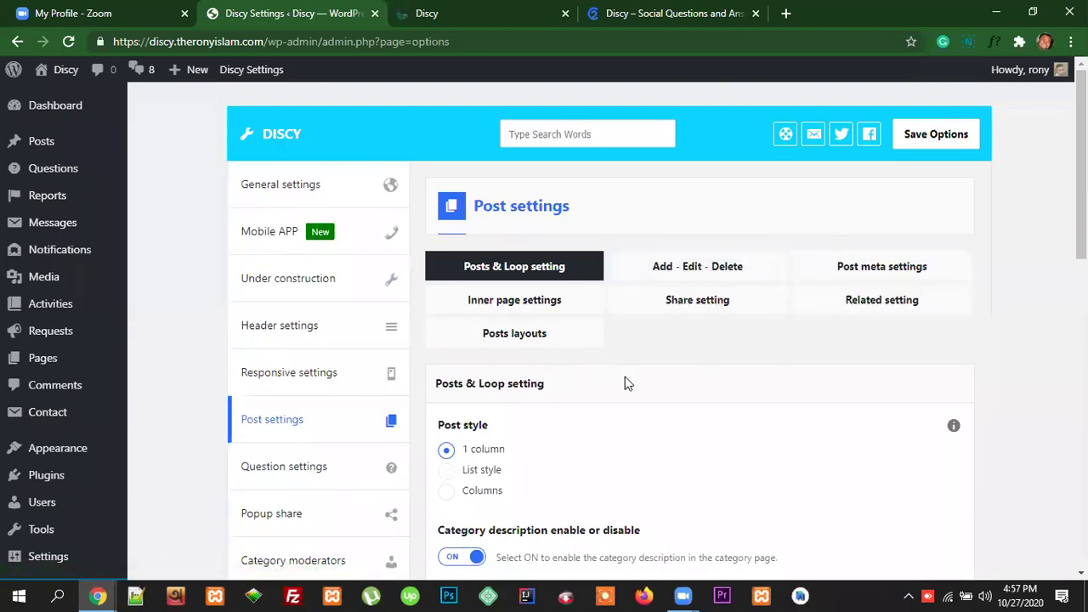
pyautogui.scroll(-1, 595, 384)
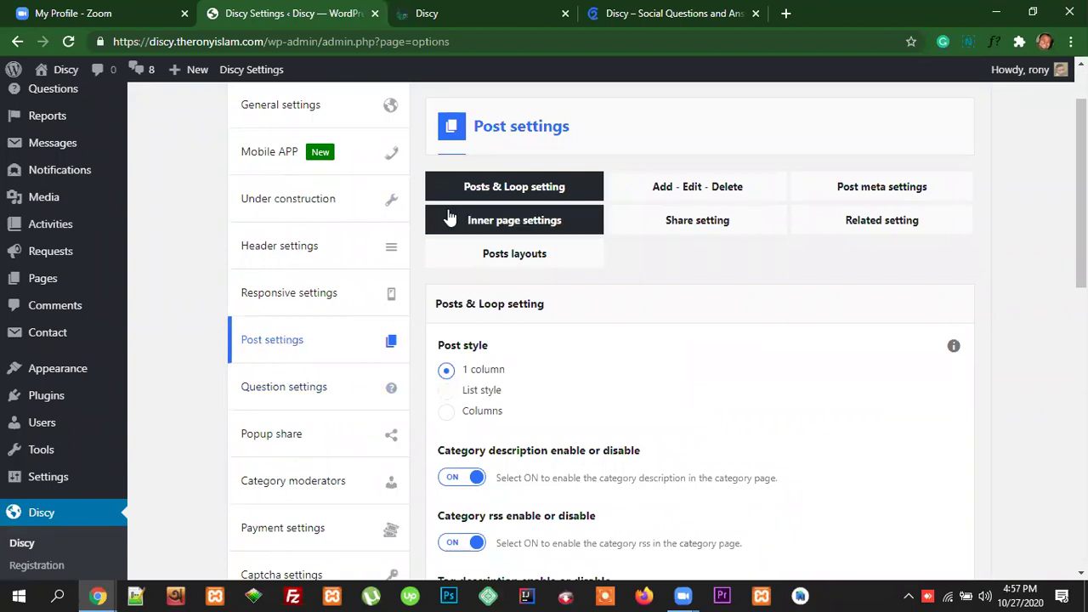
pyautogui.scroll(1, 47, 231)
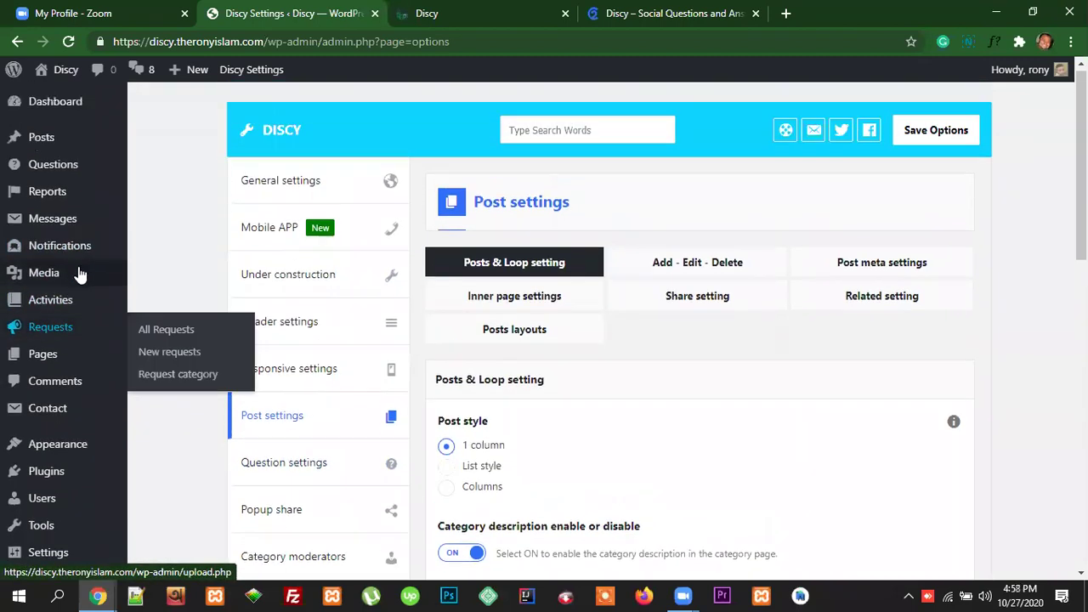
pyautogui.moveTo(44, 147)
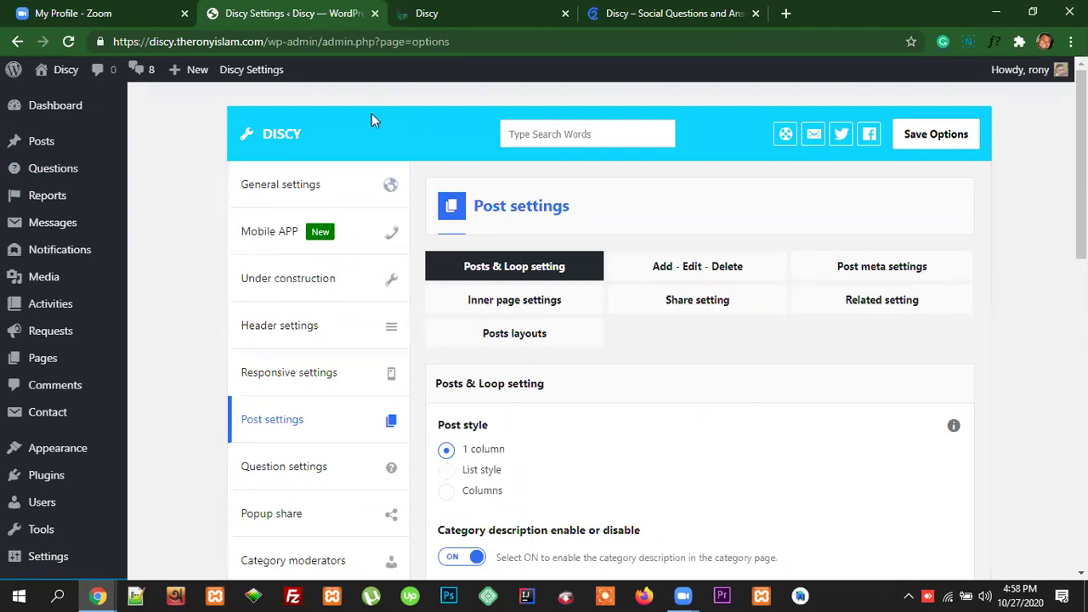
pyautogui.hotkey('ctrl', 'Tab')
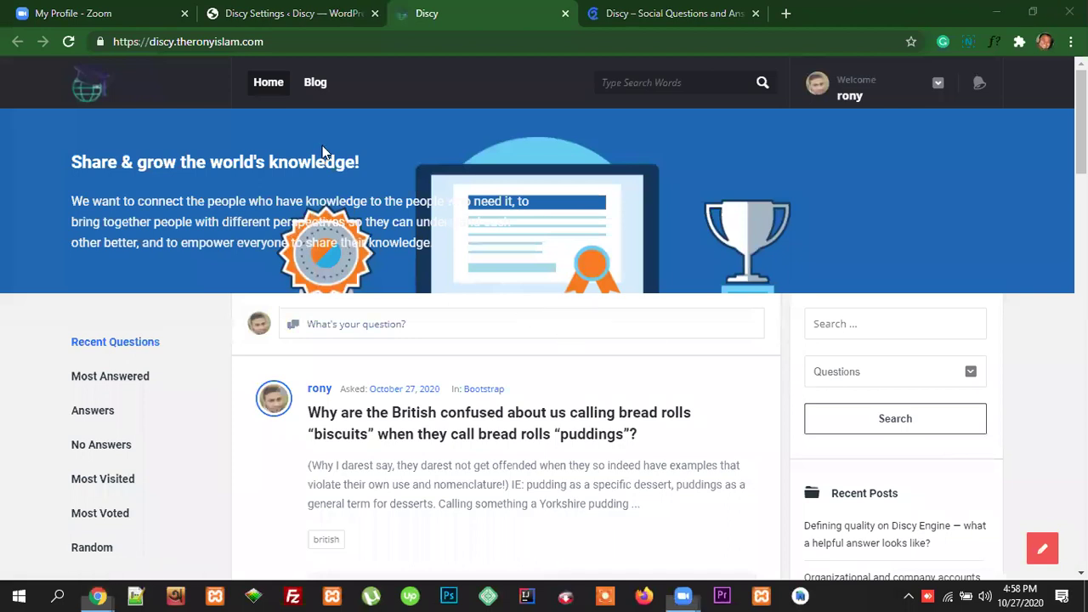
pyautogui.click(286, 17)
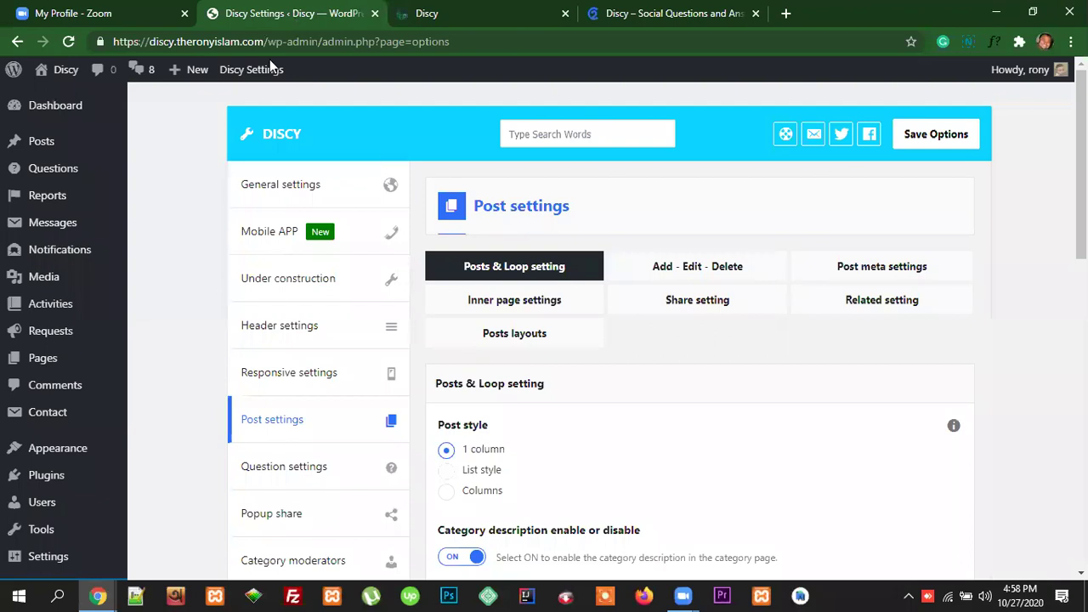
# Step: Open the Pages list in a new tab and start editing the Blog page
pyautogui.rightClick(42, 364)
pyautogui.click(81, 372)
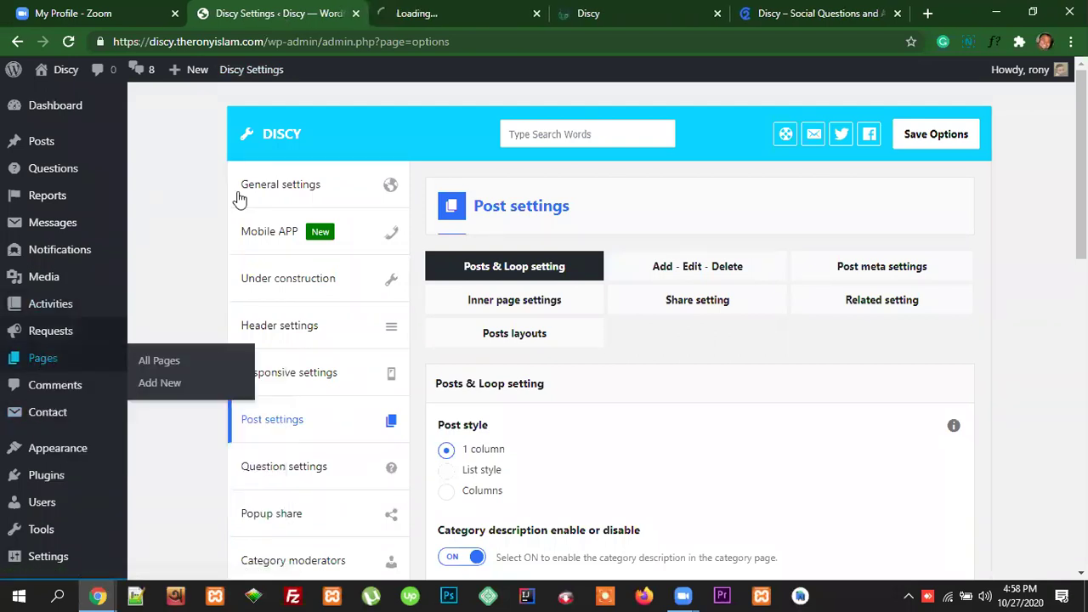
pyautogui.click(460, 13)
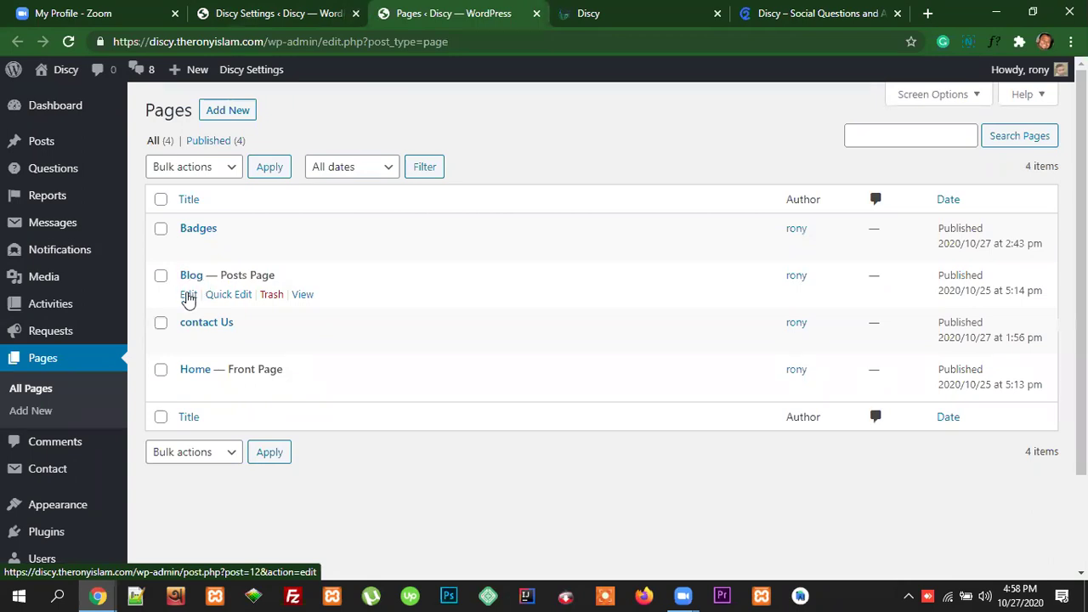
pyautogui.click(188, 295)
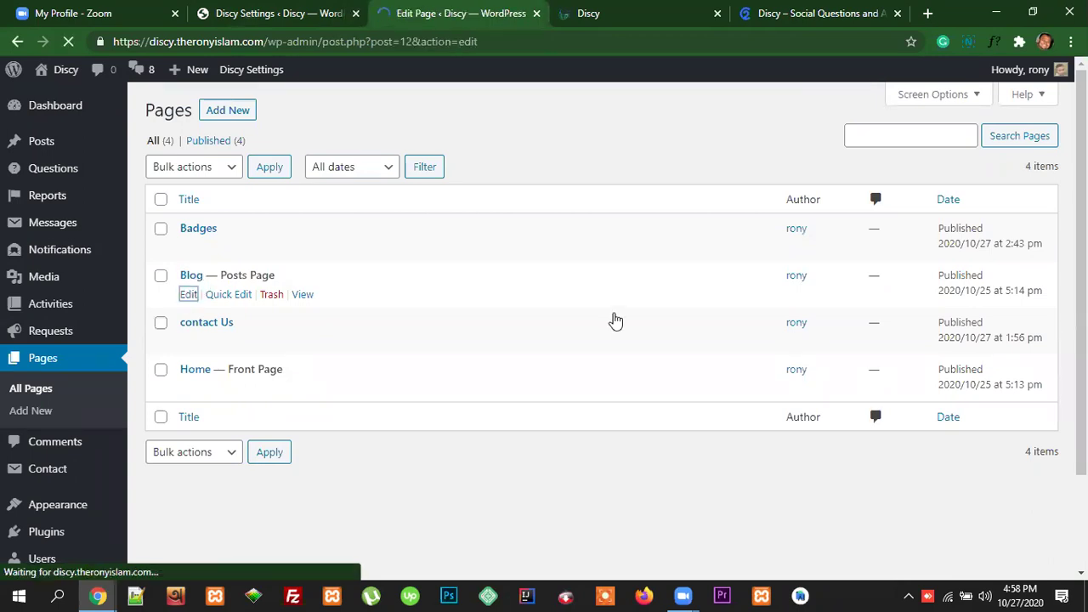
# Step: Look over the Blog page's Discy Pages Options panel, then return to theme settings
pyautogui.scroll(-3, 1012, 416)
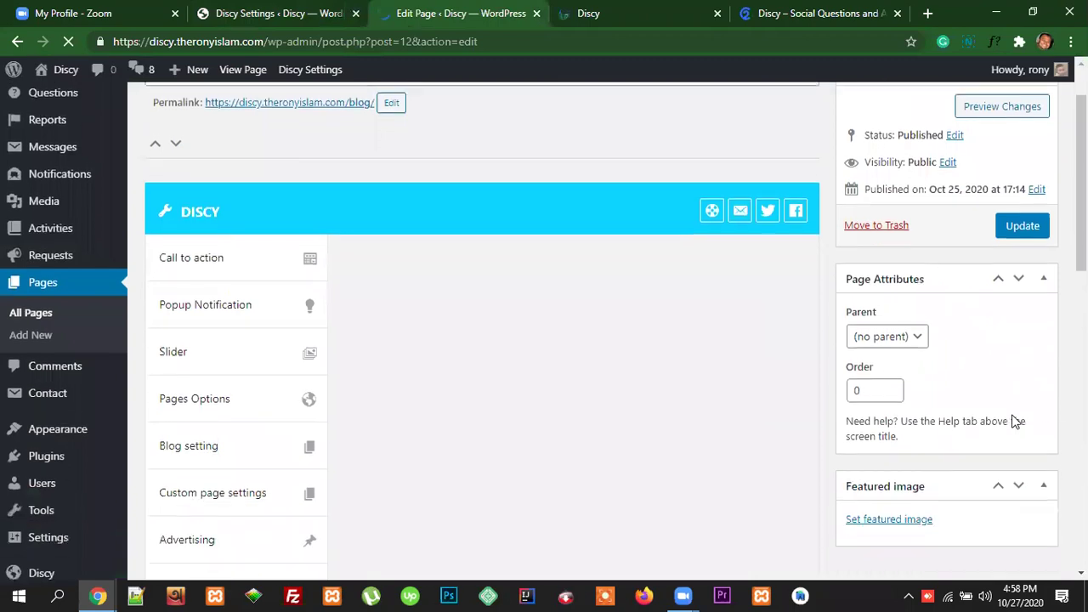
pyautogui.scroll(3, 1011, 419)
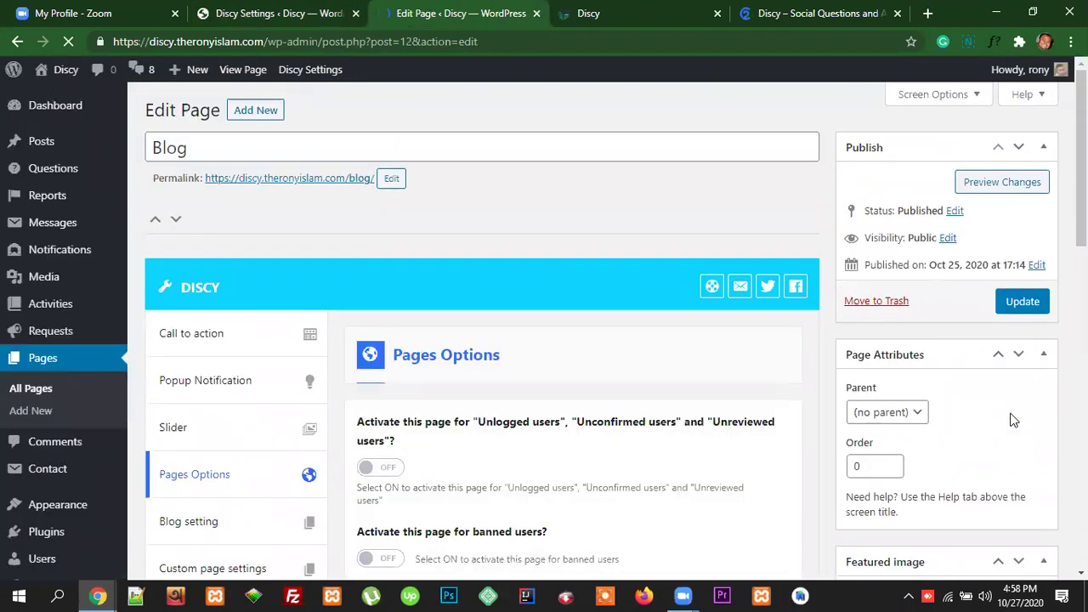
pyautogui.scroll(-2, 1013, 421)
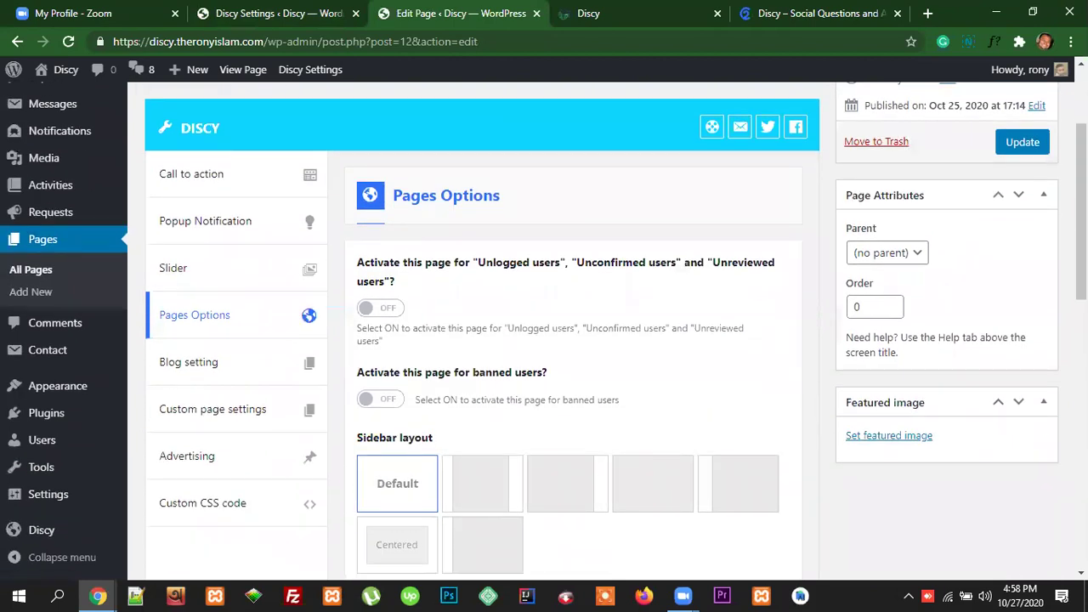
pyautogui.scroll(1, 1012, 419)
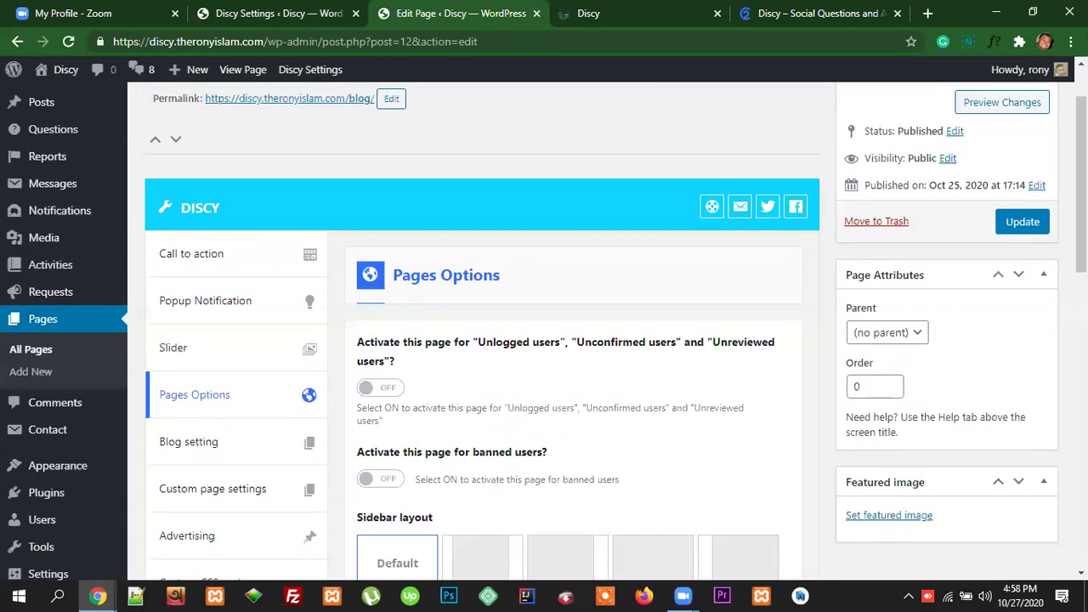
pyautogui.scroll(1, 1012, 419)
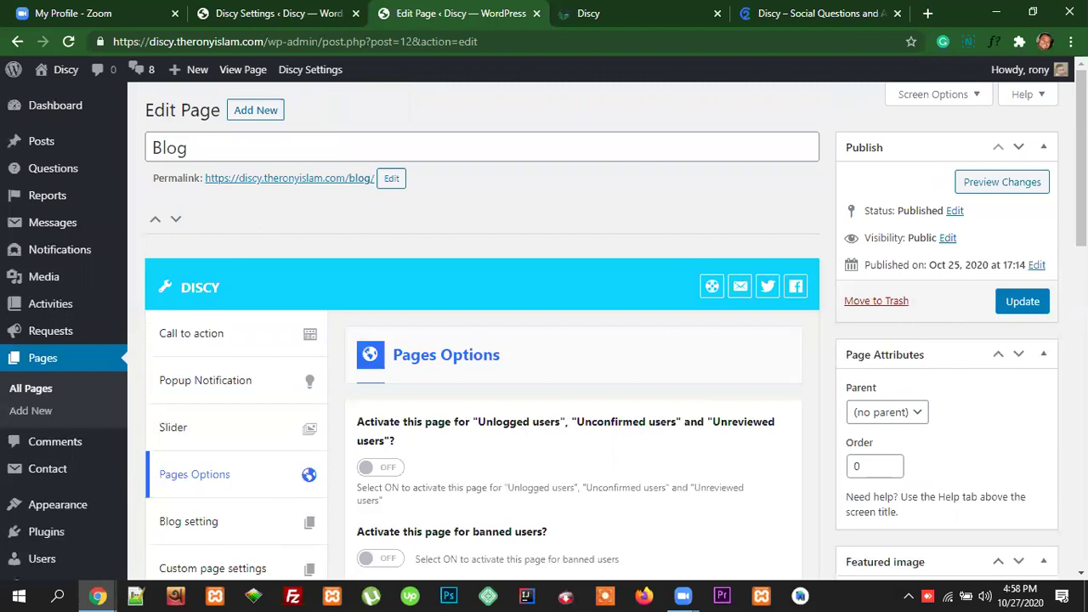
pyautogui.scroll(-2, 545, 332)
pyautogui.scroll(2, 947, 377)
pyautogui.click(323, 14)
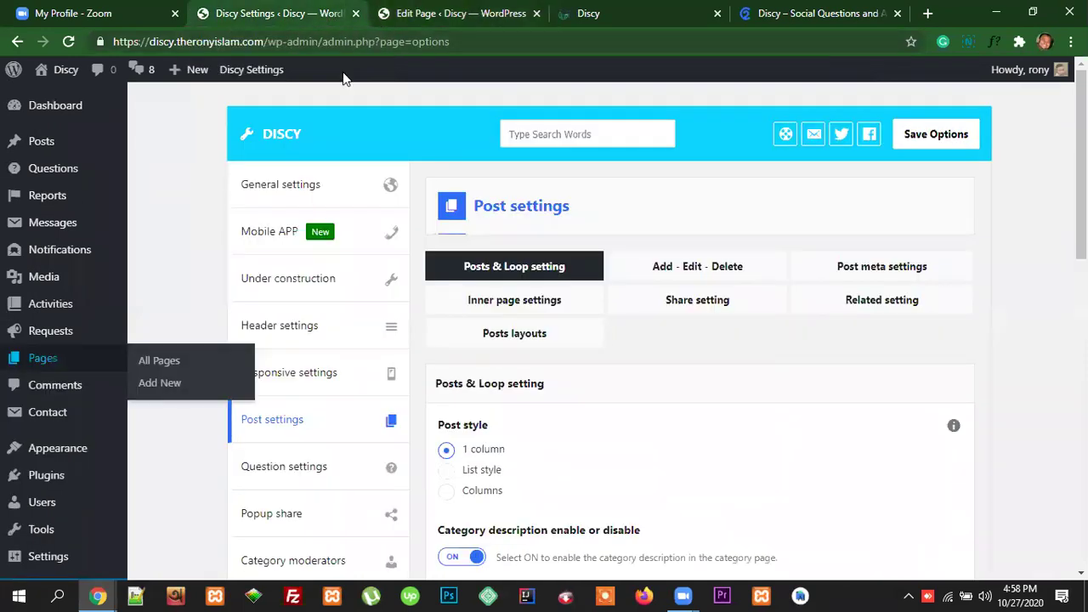
# Step: Check the live front page, load Appearance > Menus, and switch to the Discy documentation
pyautogui.click(588, 14)
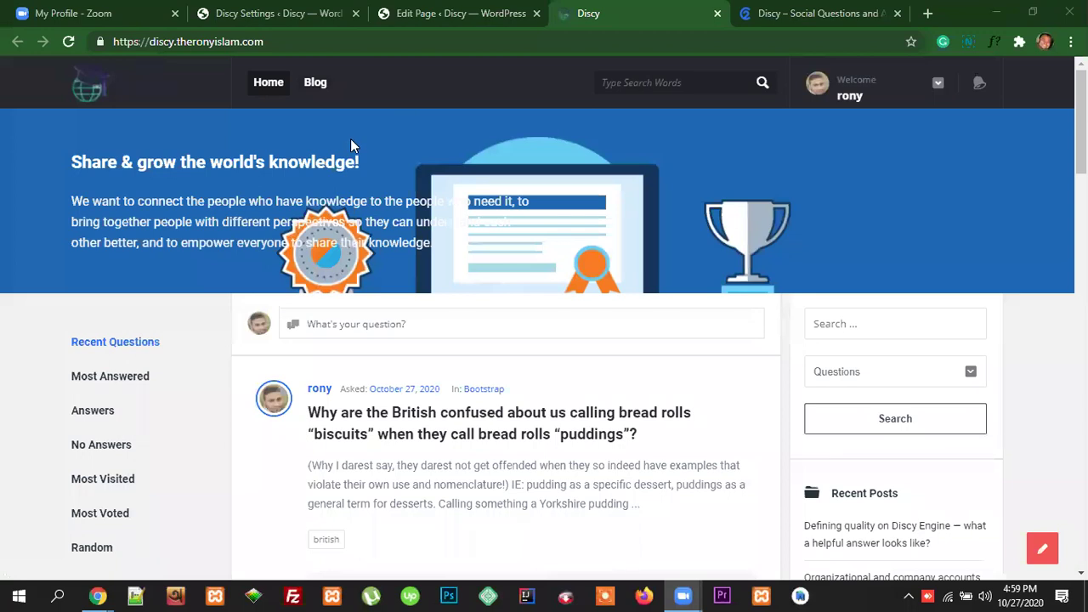
pyautogui.click(315, 14)
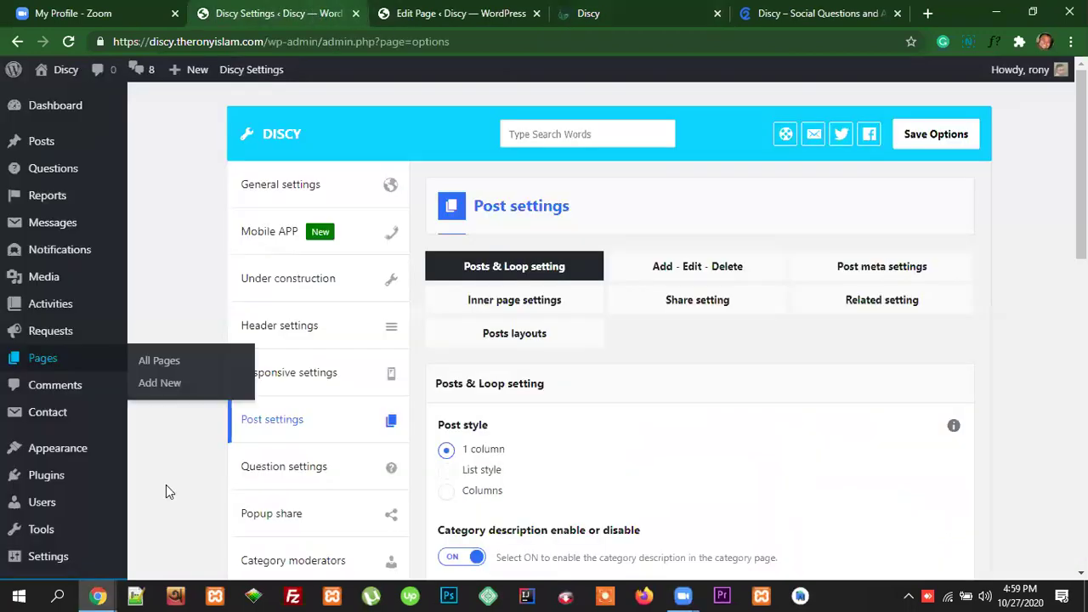
pyautogui.moveTo(58, 452)
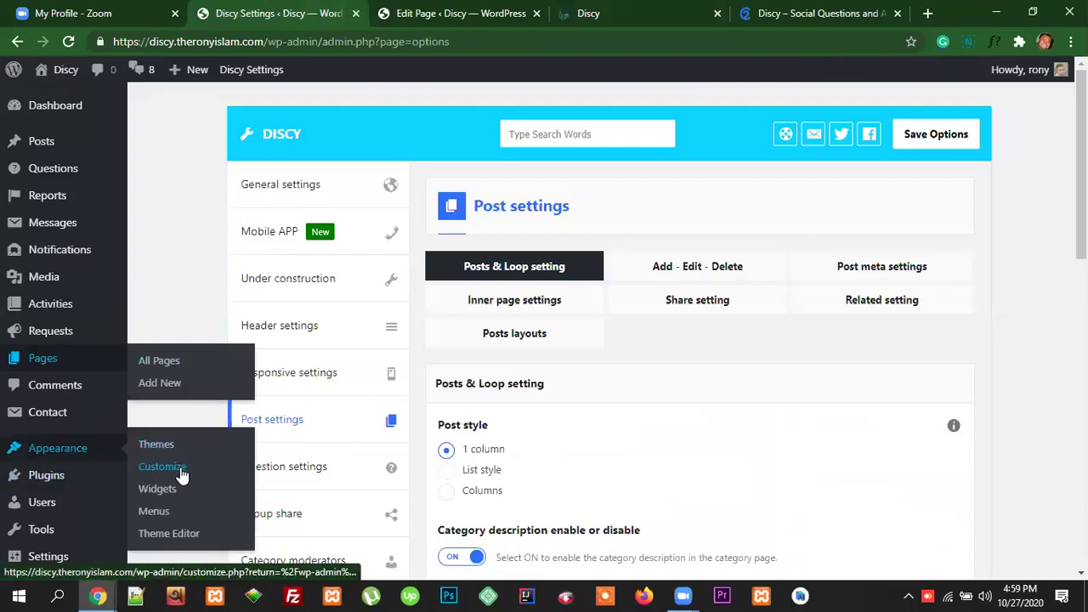
pyautogui.click(154, 513)
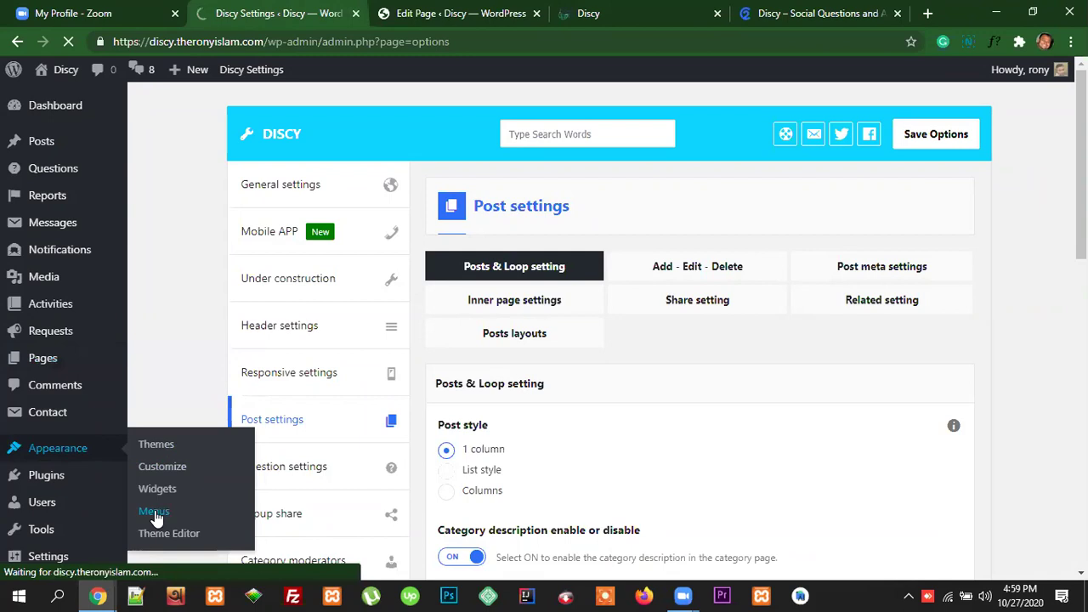
pyautogui.click(807, 14)
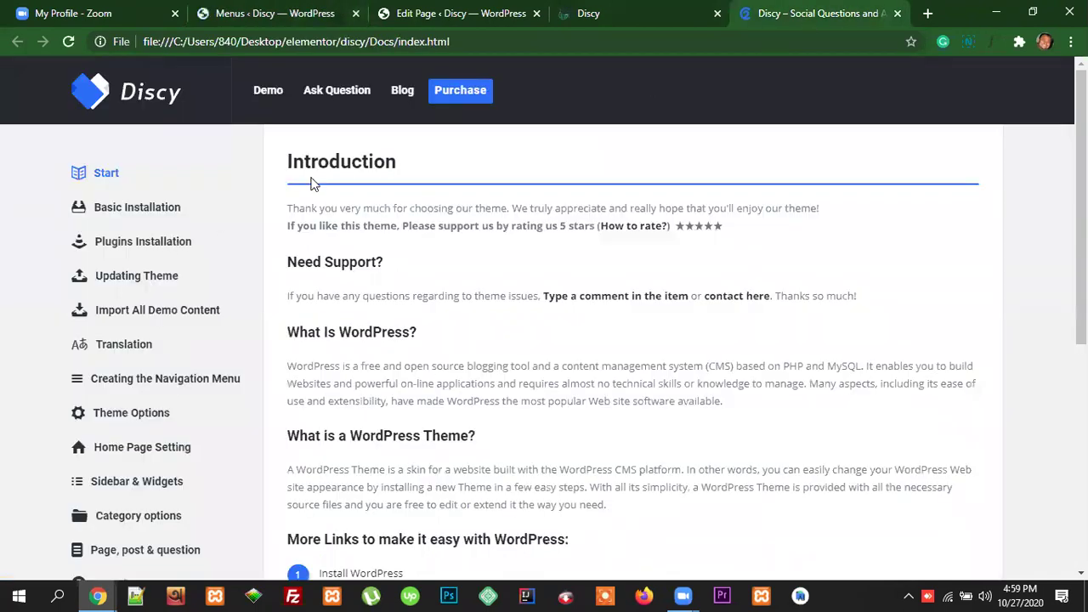
# Step: Open the Discy Demo link in a new tab and view its Home/About Us/Blog/Contact Us menu
pyautogui.rightClick(263, 92)
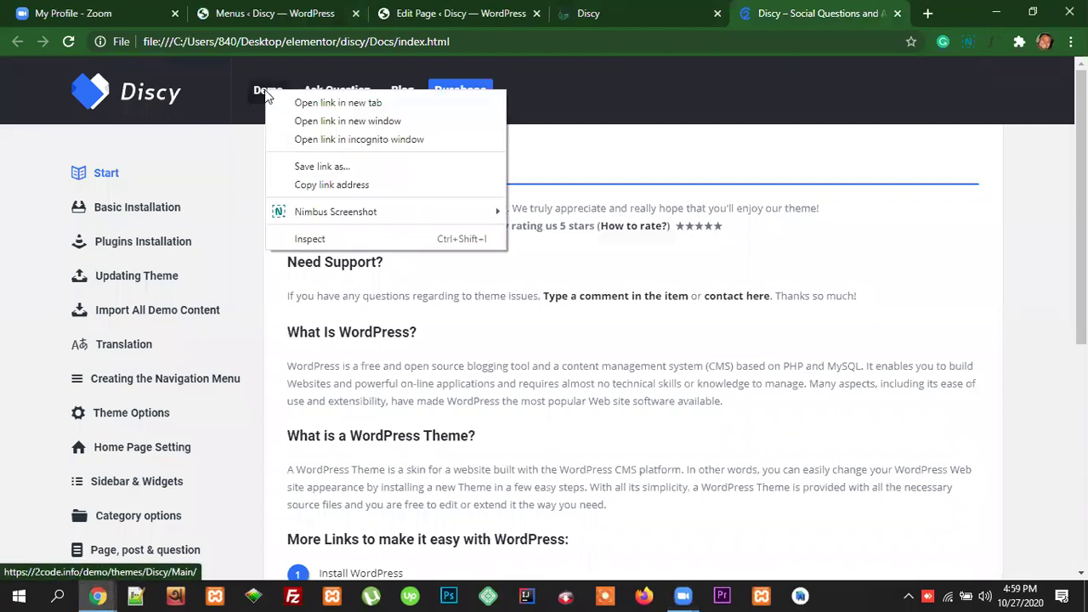
pyautogui.click(298, 100)
pyautogui.click(817, 12)
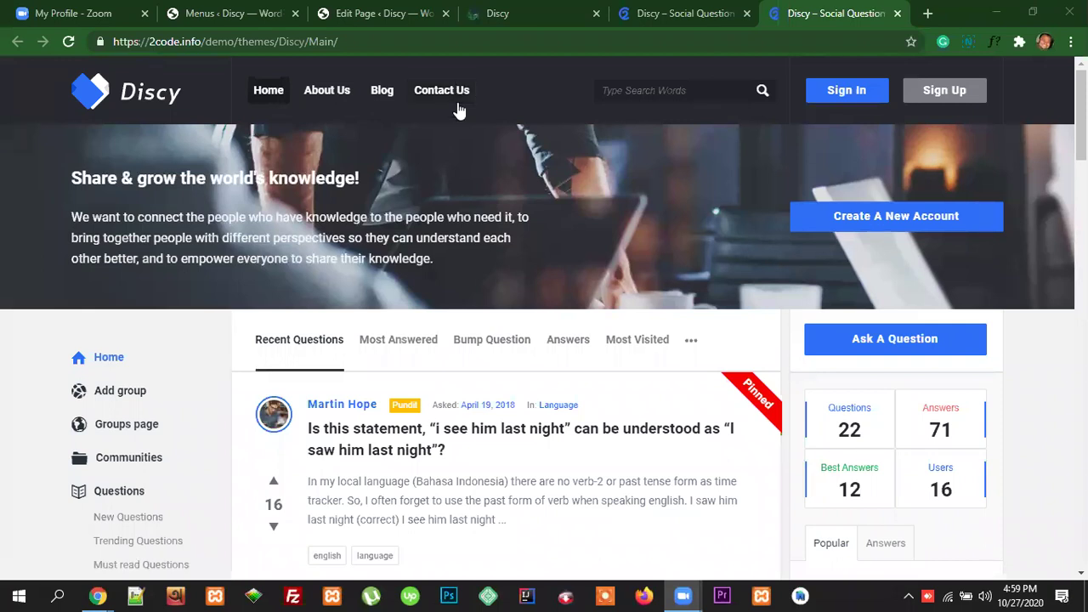
# Step: Confirm in Manage Locations that the 'main' menu (Home, Blog) serves both header locations
pyautogui.click(282, 14)
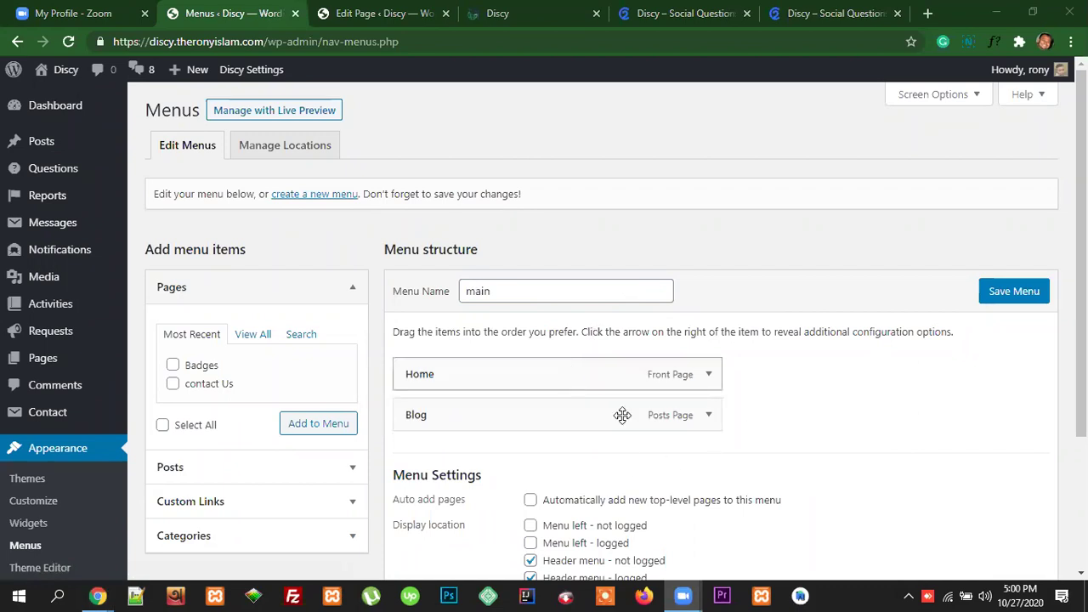
pyautogui.moveTo(497, 295); pyautogui.dragTo(459, 292)
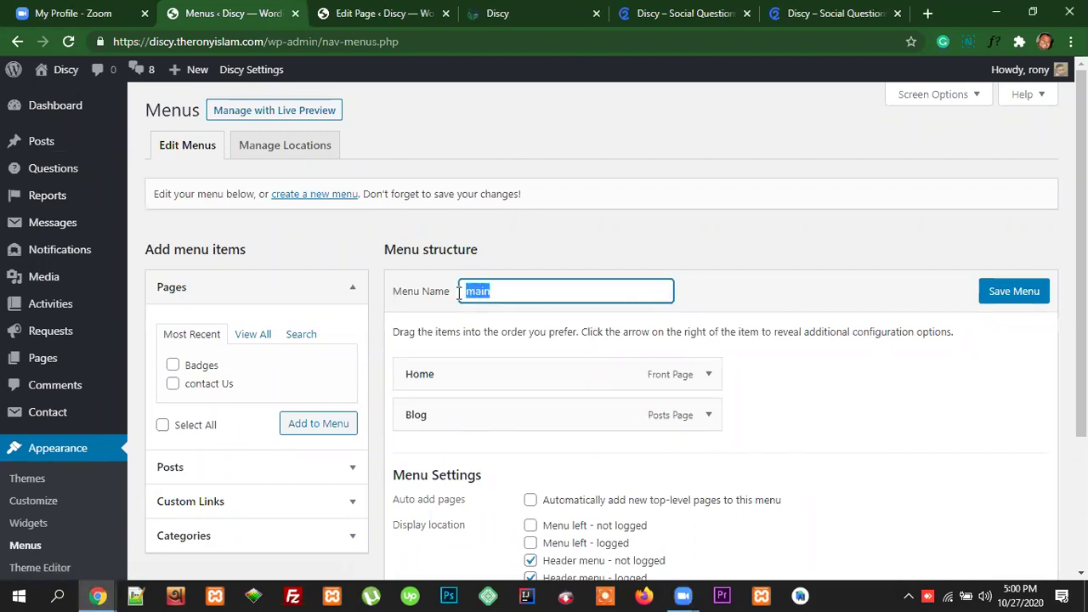
pyautogui.scroll(-3, 942, 418)
pyautogui.scroll(3, 942, 419)
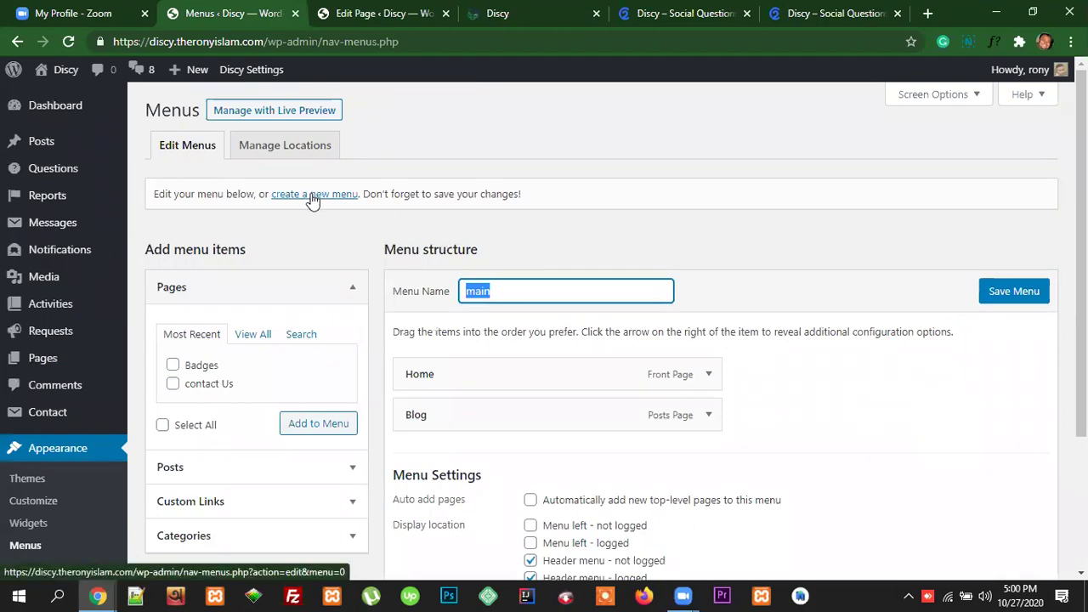
pyautogui.scroll(-3, 775, 424)
pyautogui.scroll(3, 774, 423)
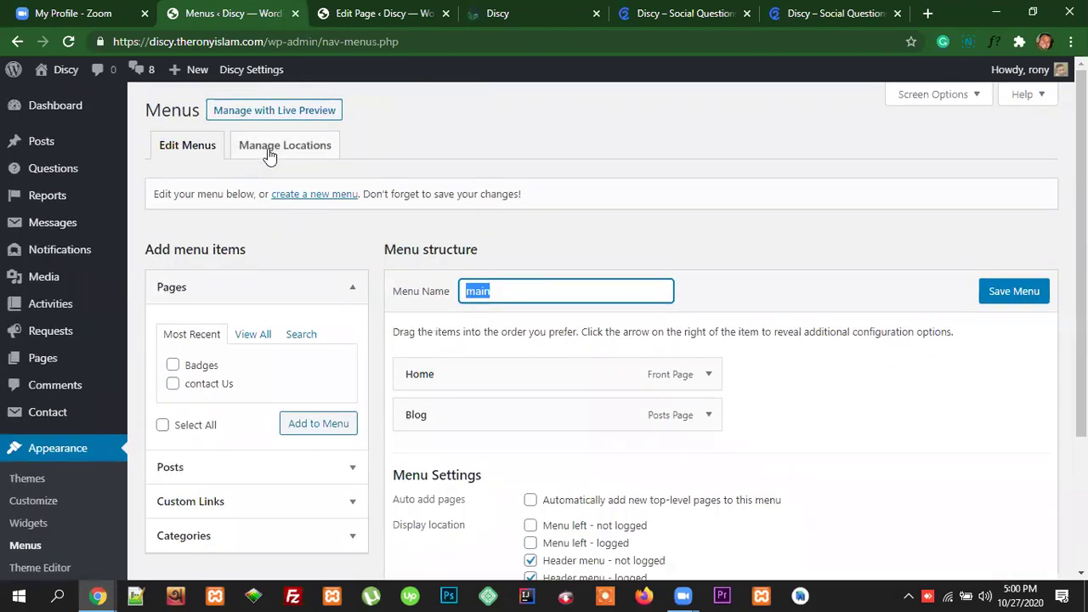
pyautogui.click(268, 152)
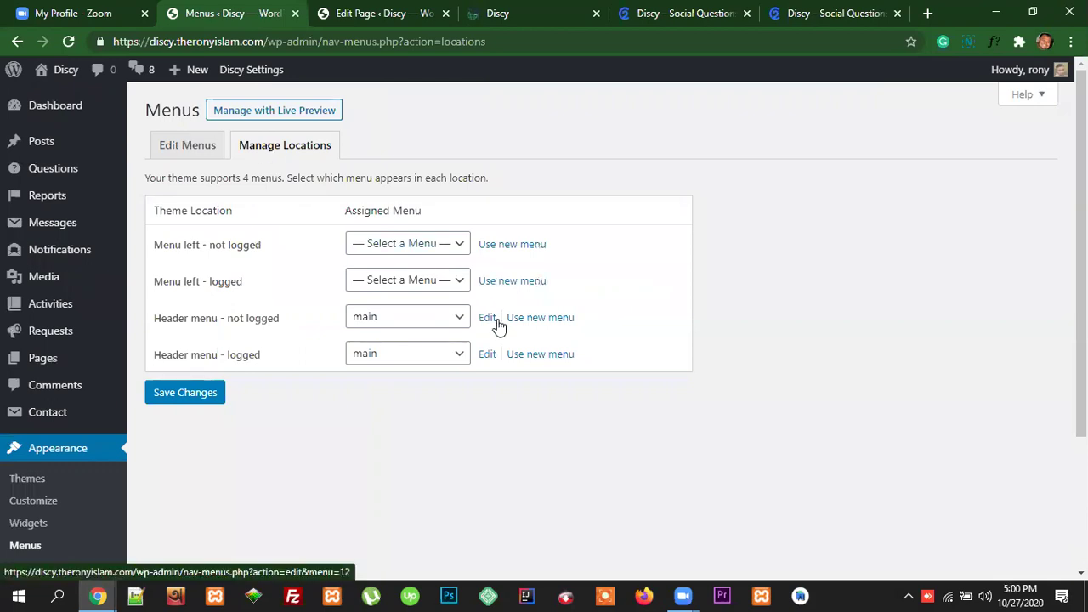
pyautogui.click(196, 150)
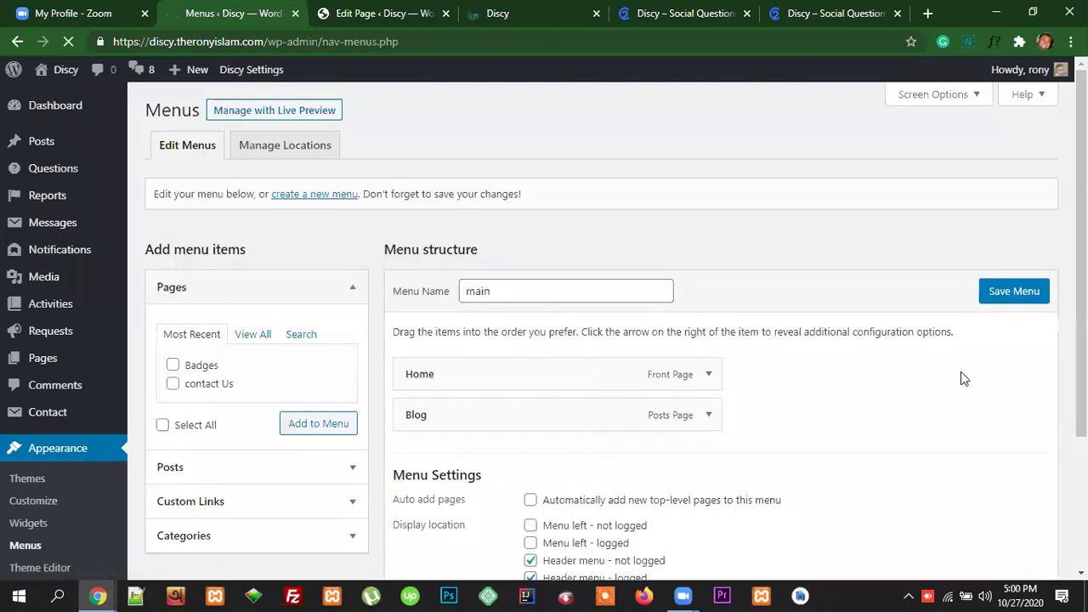
# Step: Delete the 'main' menu, leave both Header menu locations unticked, and switch to the live site
pyautogui.scroll(-2, 960, 374)
pyautogui.click(427, 440)
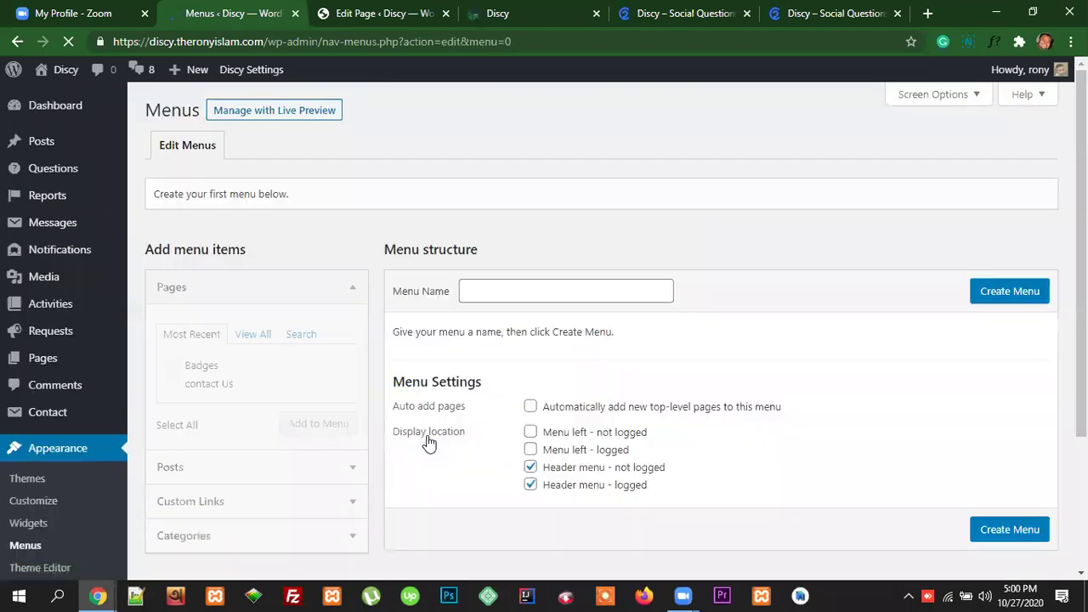
pyautogui.click(531, 469)
pyautogui.click(531, 485)
pyautogui.scroll(-3, 850, 442)
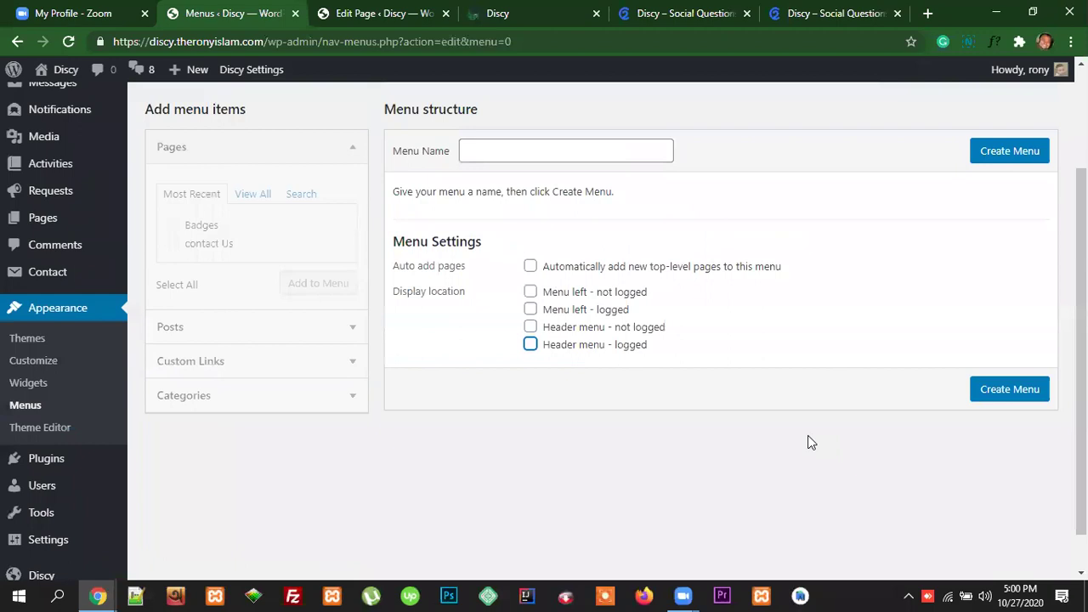
pyautogui.scroll(3, 808, 442)
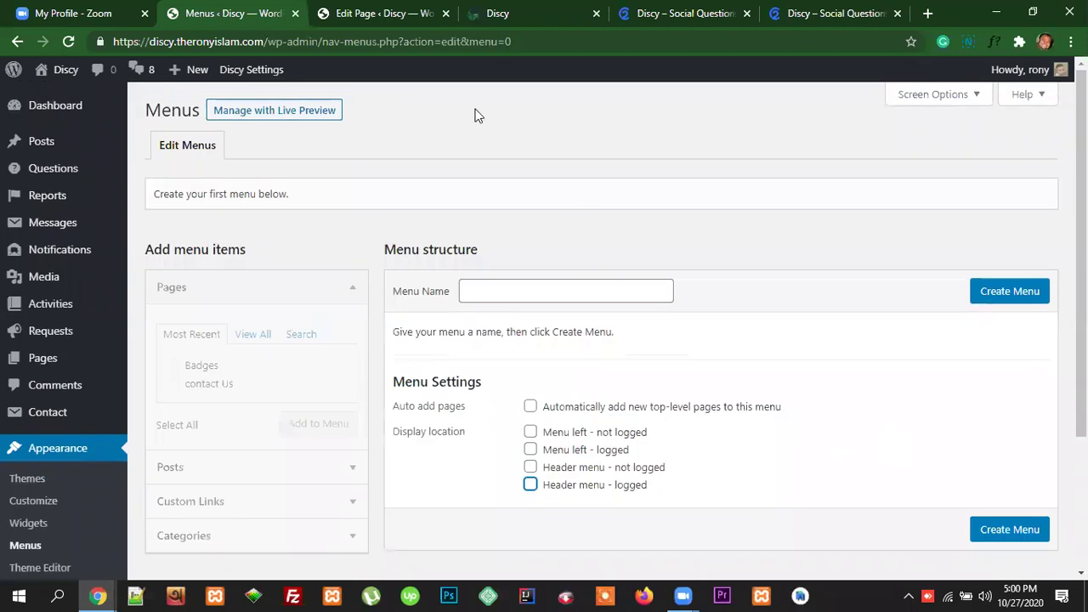
pyautogui.click(548, 14)
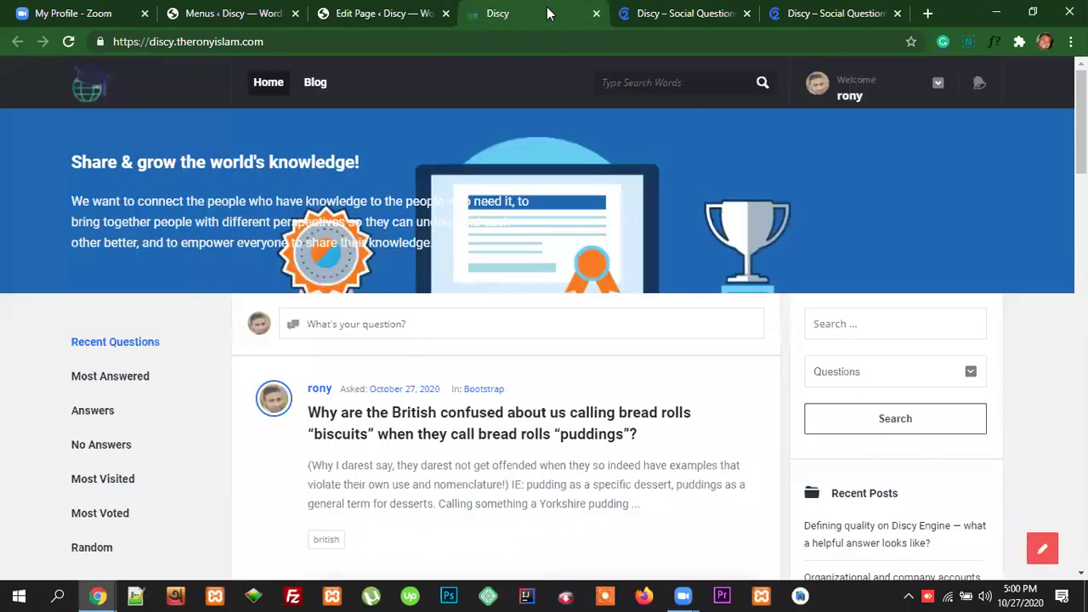
# Step: Reload the front page and confirm the header reads 'You can use WP menu builder to build menus'
pyautogui.click(271, 43)
pyautogui.press('Return')
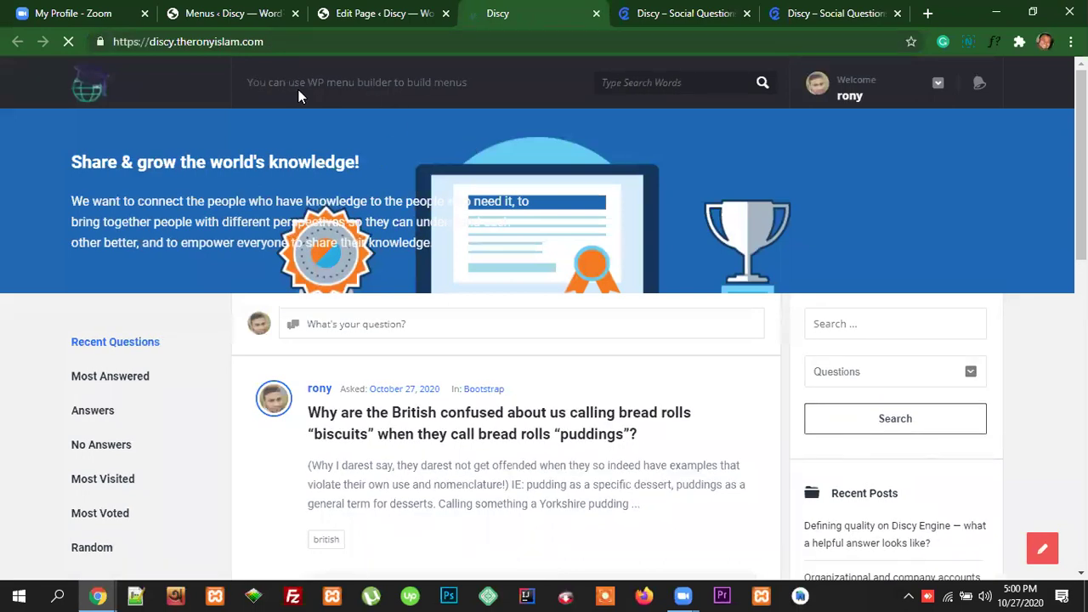
pyautogui.moveTo(468, 82); pyautogui.dragTo(246, 83)
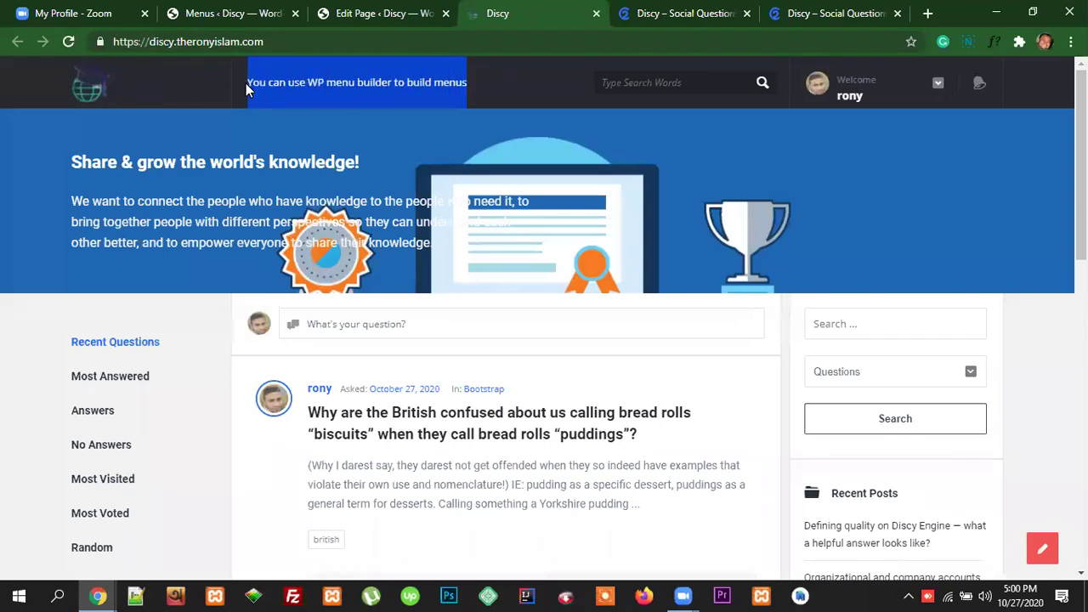
pyautogui.click(307, 79)
pyautogui.click(252, 10)
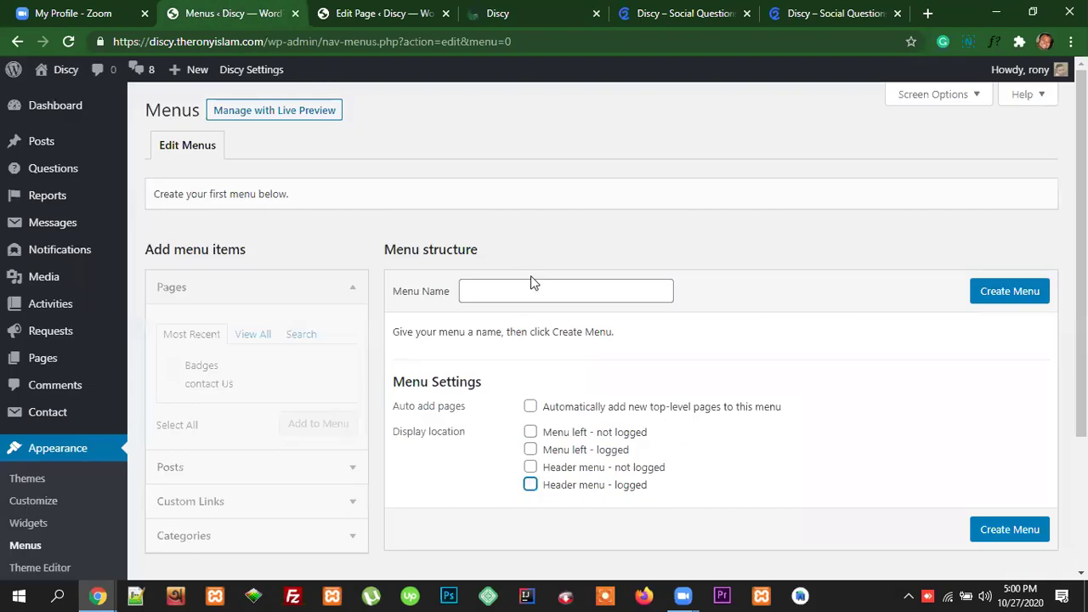
# Step: Try menu management in the live preview, then reload the Menus editor
pyautogui.scroll(-1, 706, 369)
pyautogui.scroll(1, 712, 371)
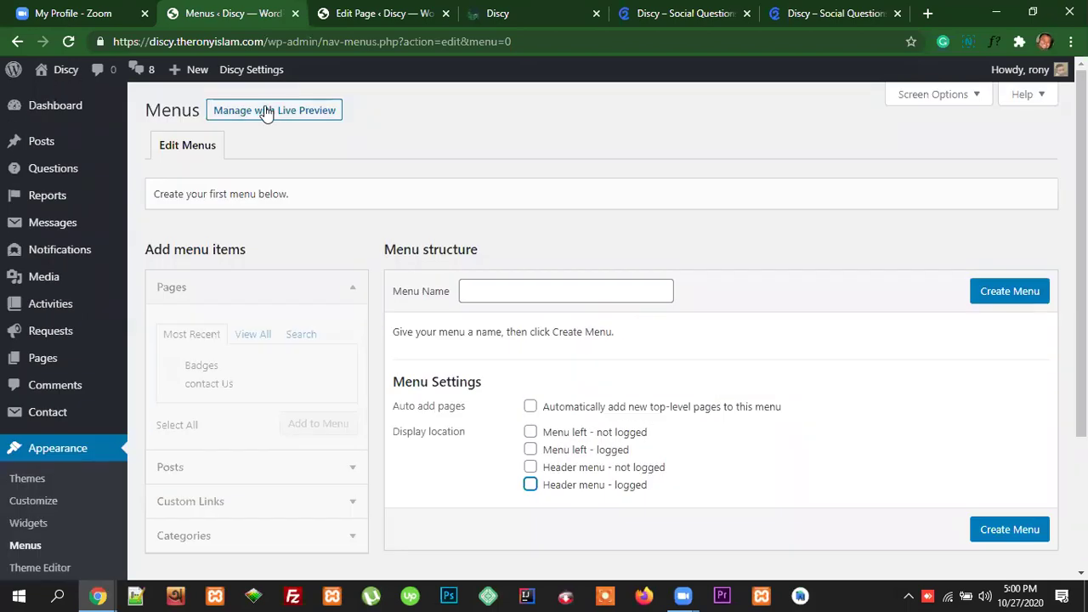
pyautogui.click(267, 109)
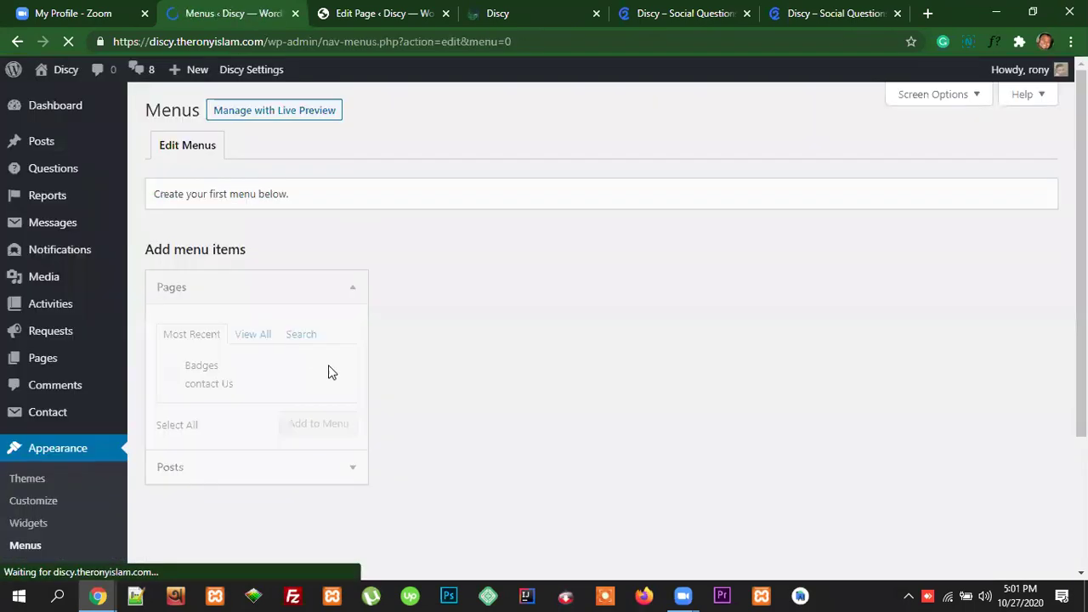
pyautogui.click(21, 549)
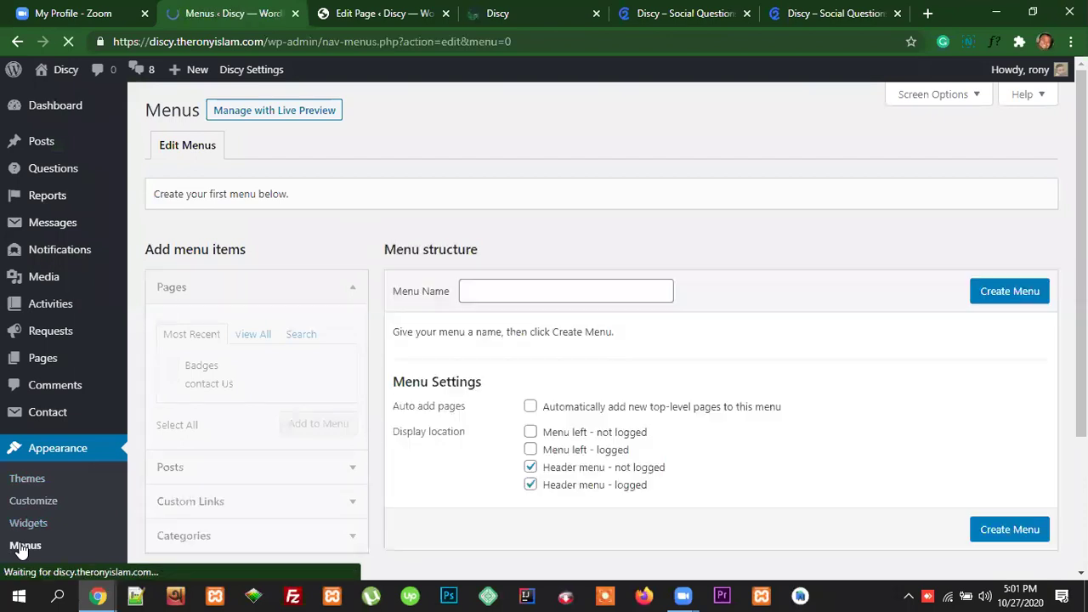
# Step: Create the 'header' menu with the not-logged and logged Header menu locations set
pyautogui.scroll(-2, 417, 510)
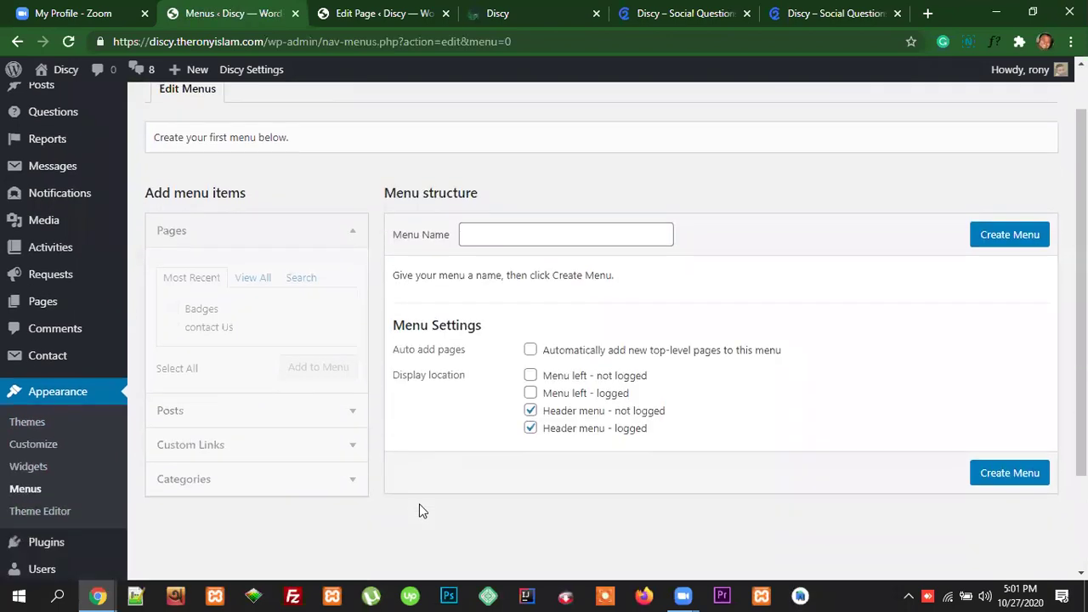
pyautogui.scroll(2, 689, 448)
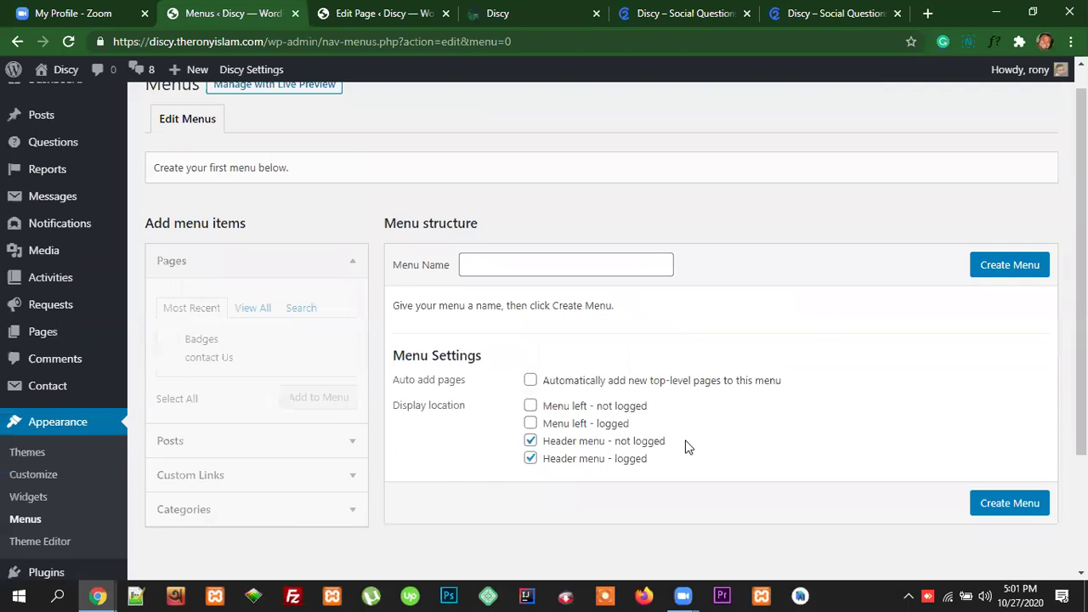
pyautogui.click(531, 441)
pyautogui.click(531, 459)
pyautogui.click(999, 268)
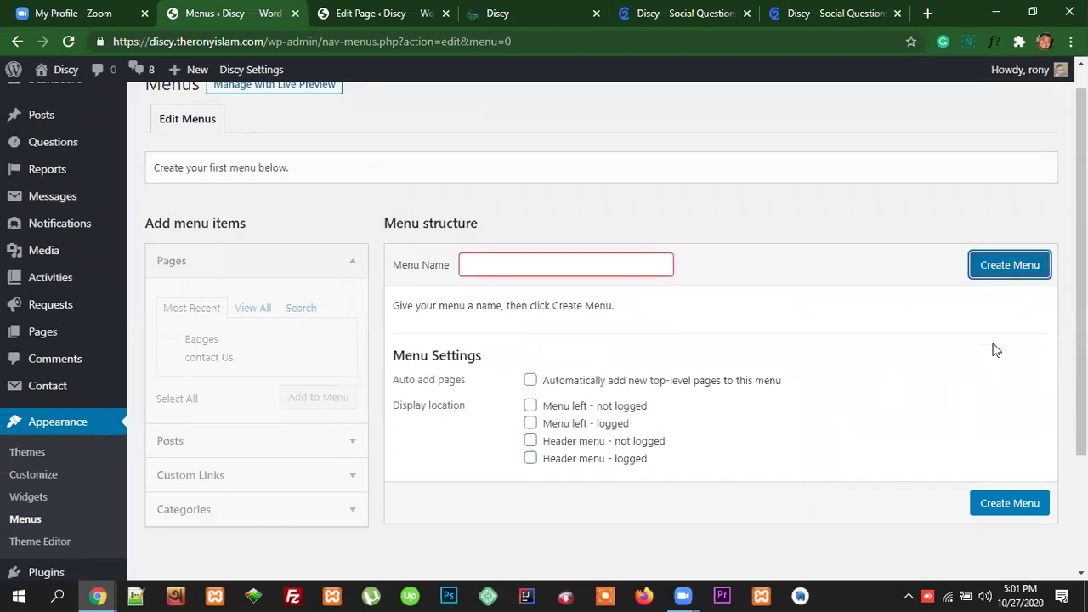
pyautogui.click(566, 272)
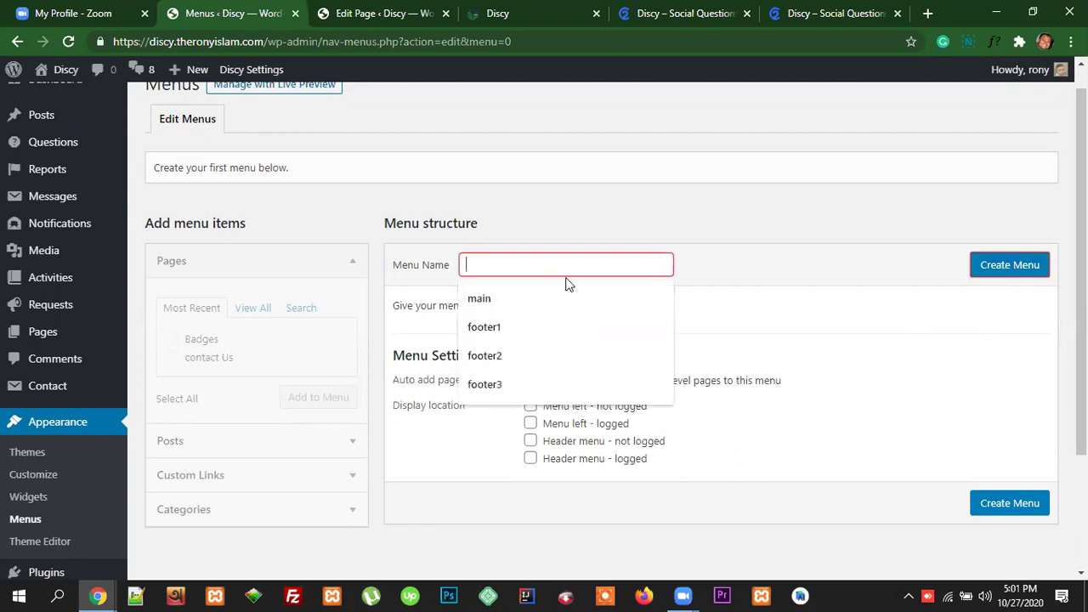
pyautogui.write('header')
pyautogui.moveTo(501, 264); pyautogui.dragTo(451, 268)
pyautogui.click(571, 230)
pyautogui.click(1002, 271)
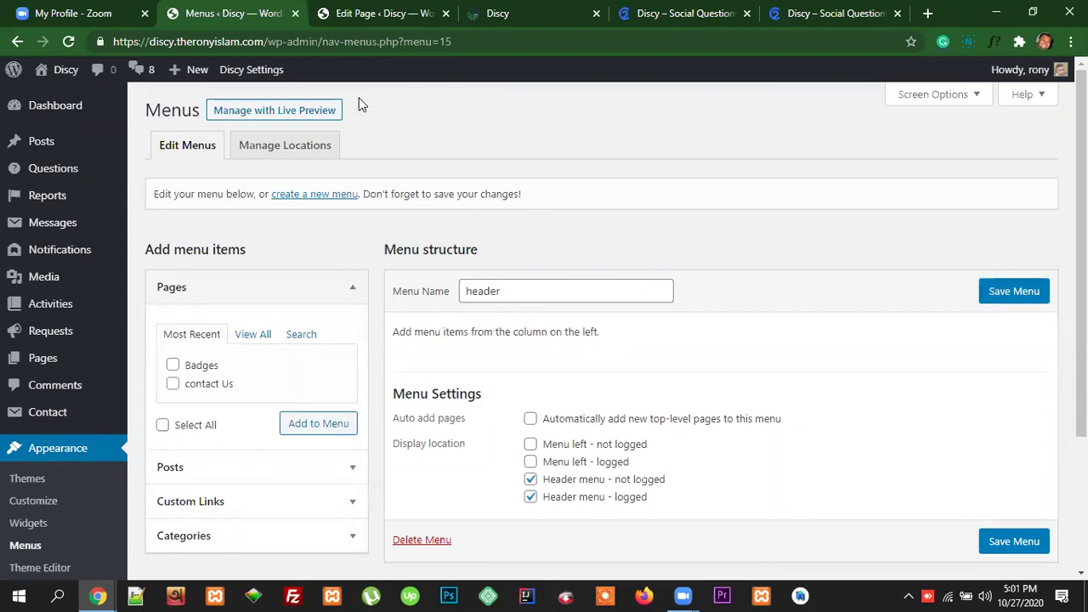
# Step: Look over the Discy demo site's header menu, then go back to the menu editor
pyautogui.click(821, 13)
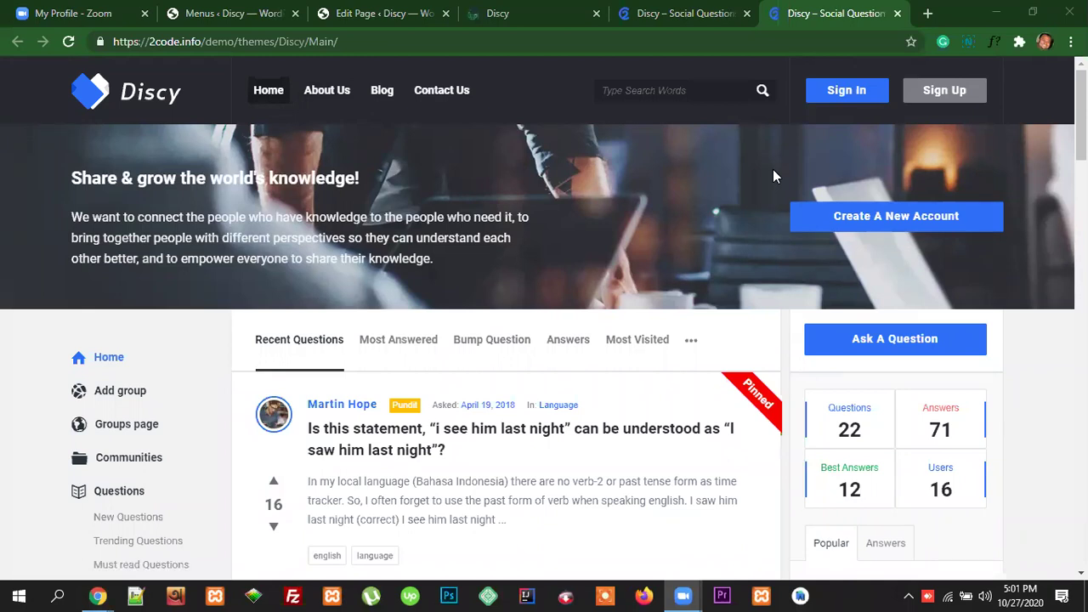
pyautogui.click(252, 12)
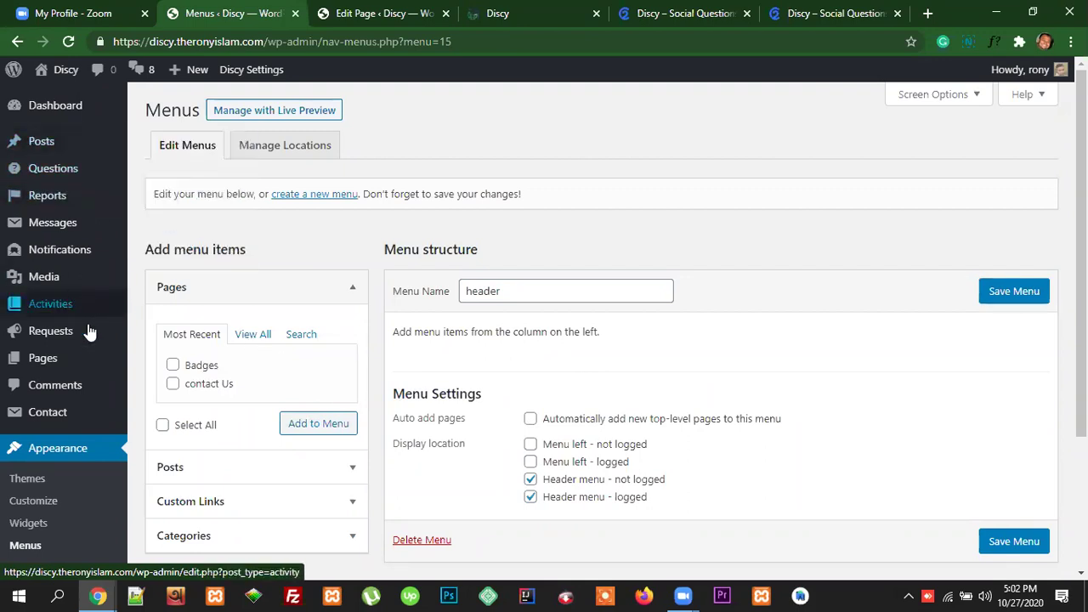
# Step: Open the Pages list in a new tab and start a blank Add New Page
pyautogui.click(371, 16)
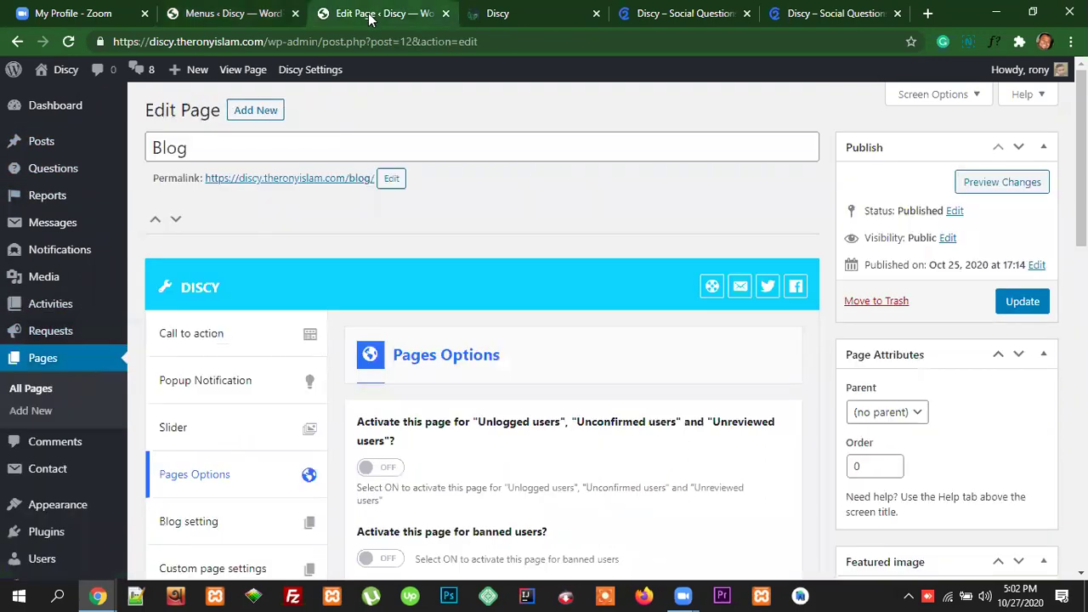
pyautogui.click(263, 14)
pyautogui.rightClick(43, 361)
pyautogui.click(73, 373)
pyautogui.click(321, 16)
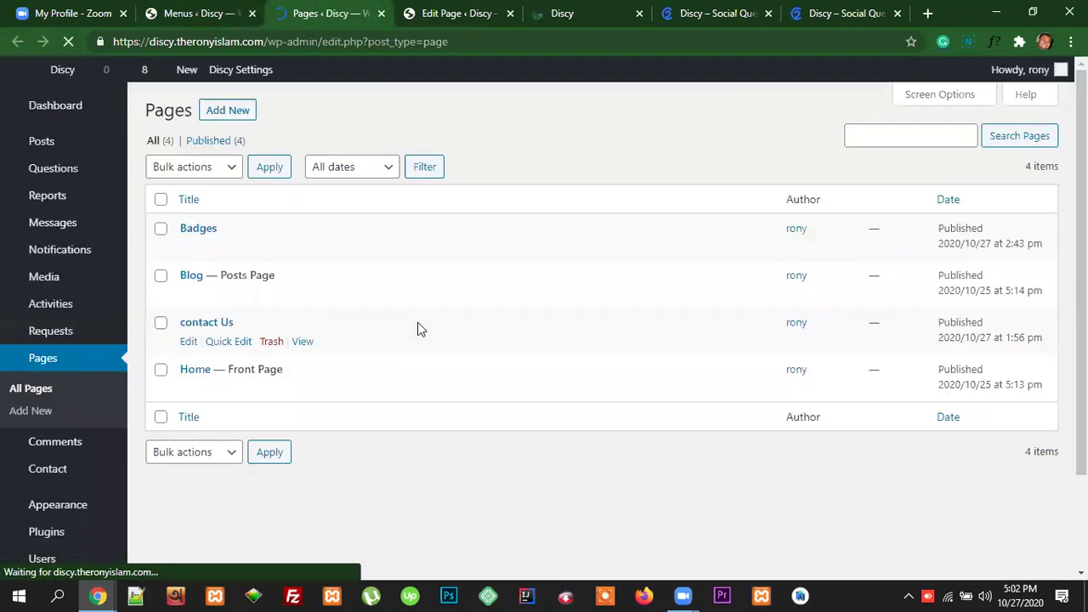
pyautogui.moveTo(245, 253)
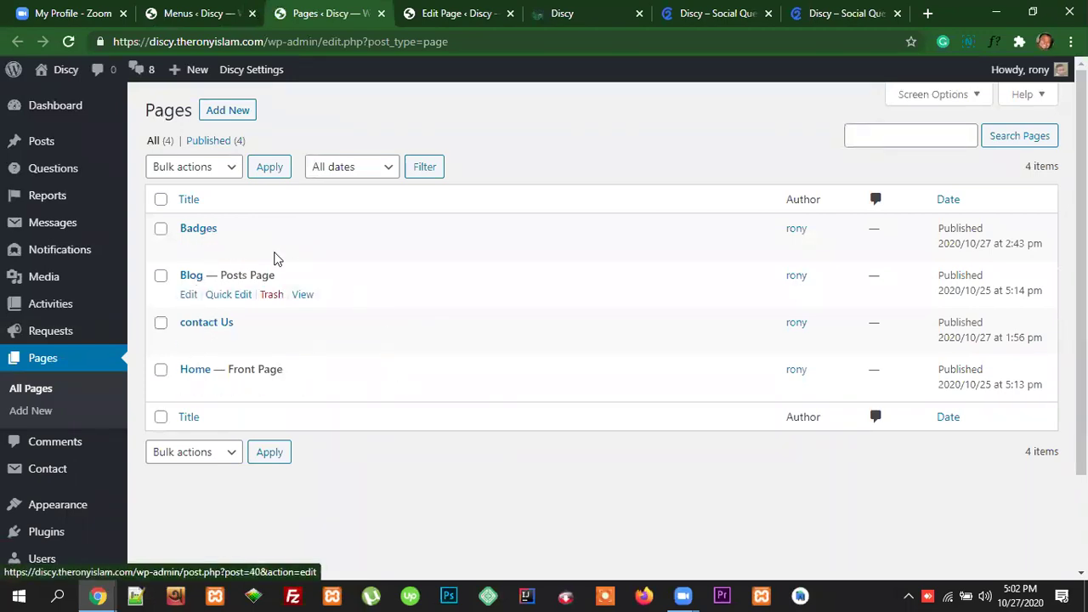
pyautogui.click(235, 111)
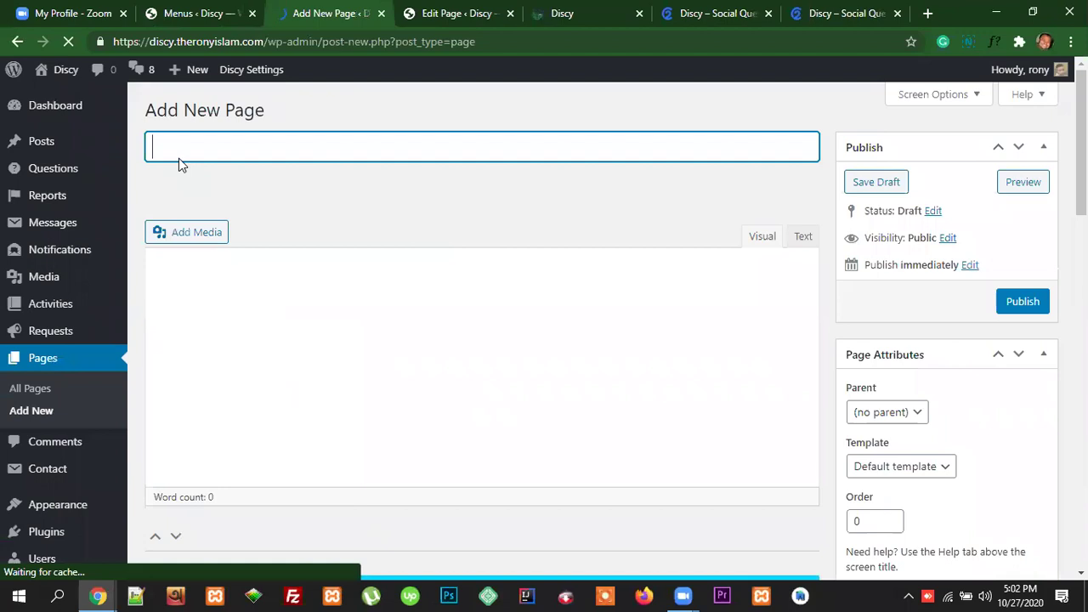
# Step: Title the new page 'About Us', fixing the capital U
pyautogui.write('Ab')
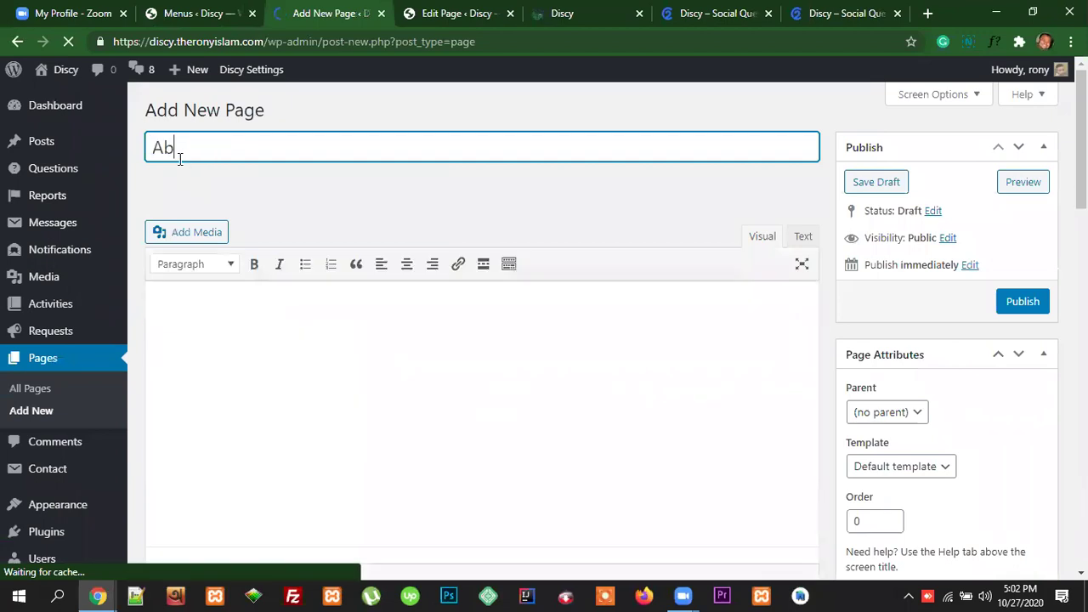
pyautogui.write('out us')
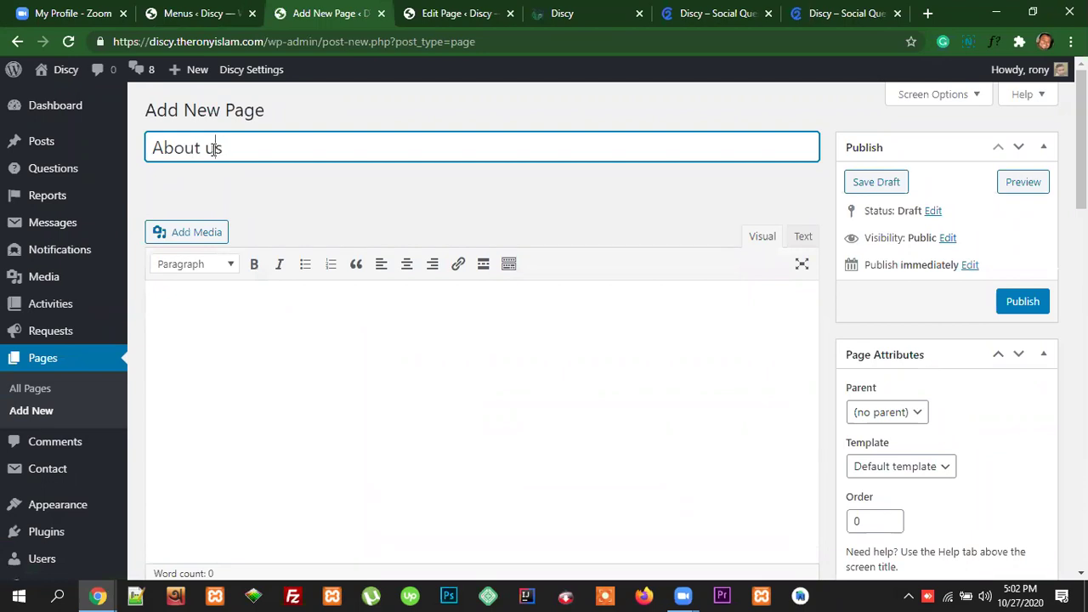
pyautogui.moveTo(214, 148); pyautogui.dragTo(205, 149)
pyautogui.write('Us')
# Step: Keep the Default template and publish the About Us page
pyautogui.scroll(-2, 919, 381)
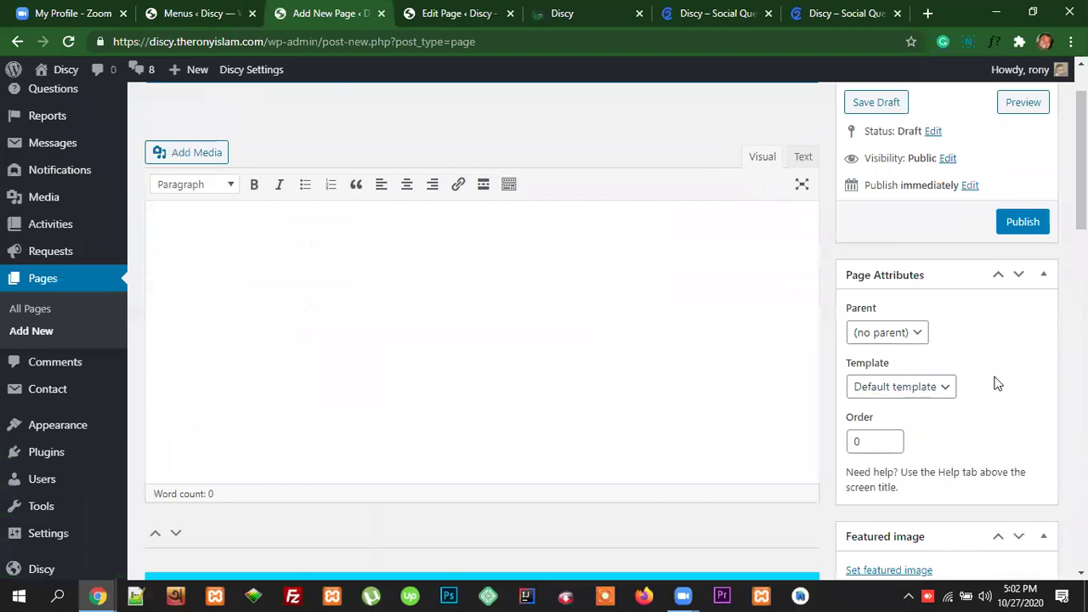
pyautogui.scroll(-1, 993, 382)
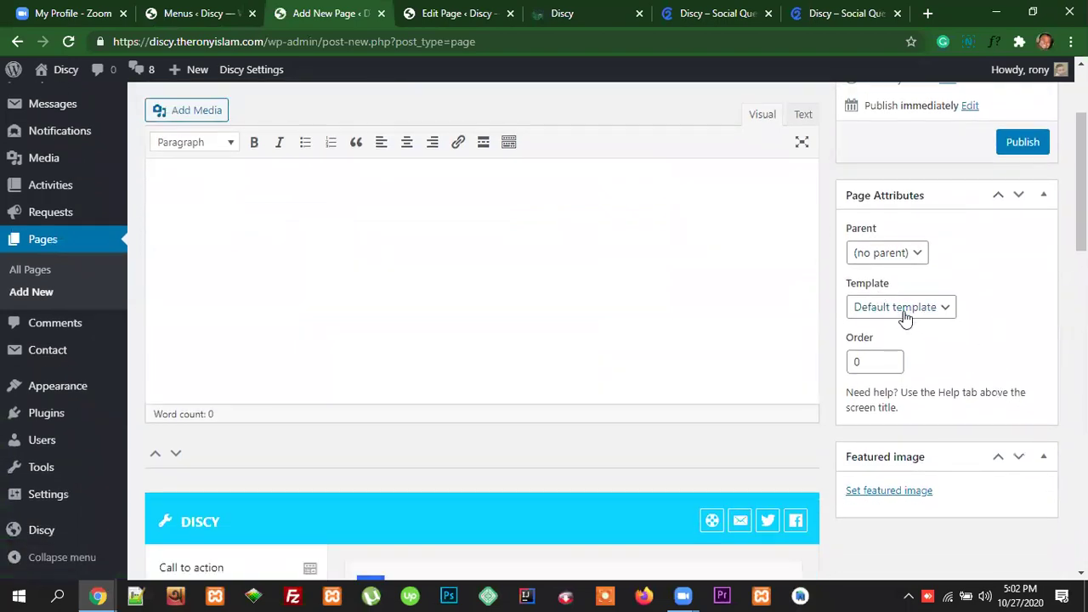
pyautogui.click(897, 314)
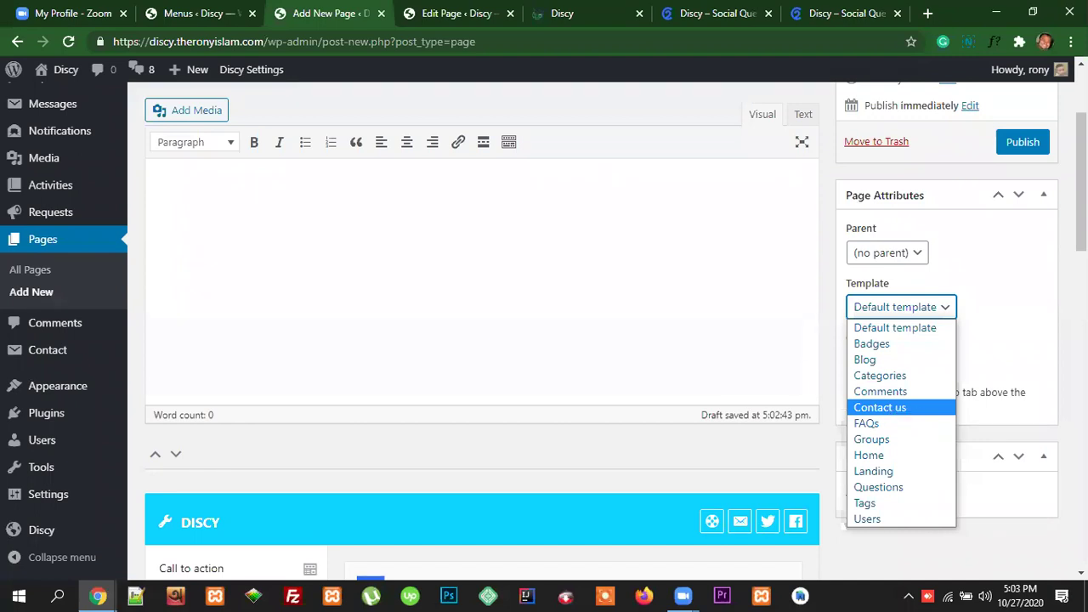
pyautogui.click(1003, 318)
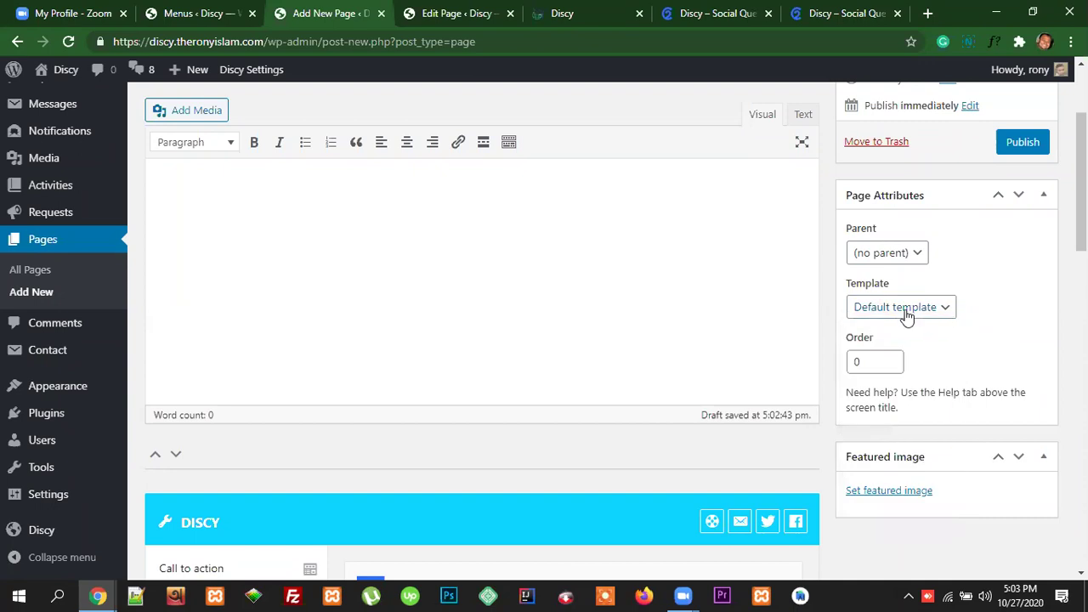
pyautogui.click(1021, 146)
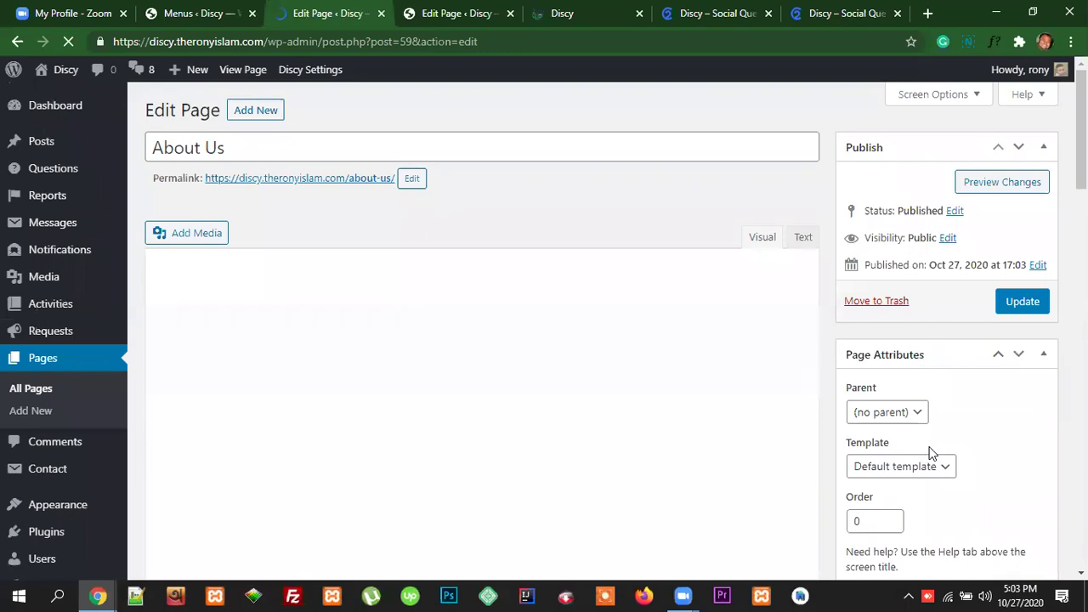
# Step: Review the About Us page's Template list and Discy page options unchanged, then return to Menus
pyautogui.click(904, 467)
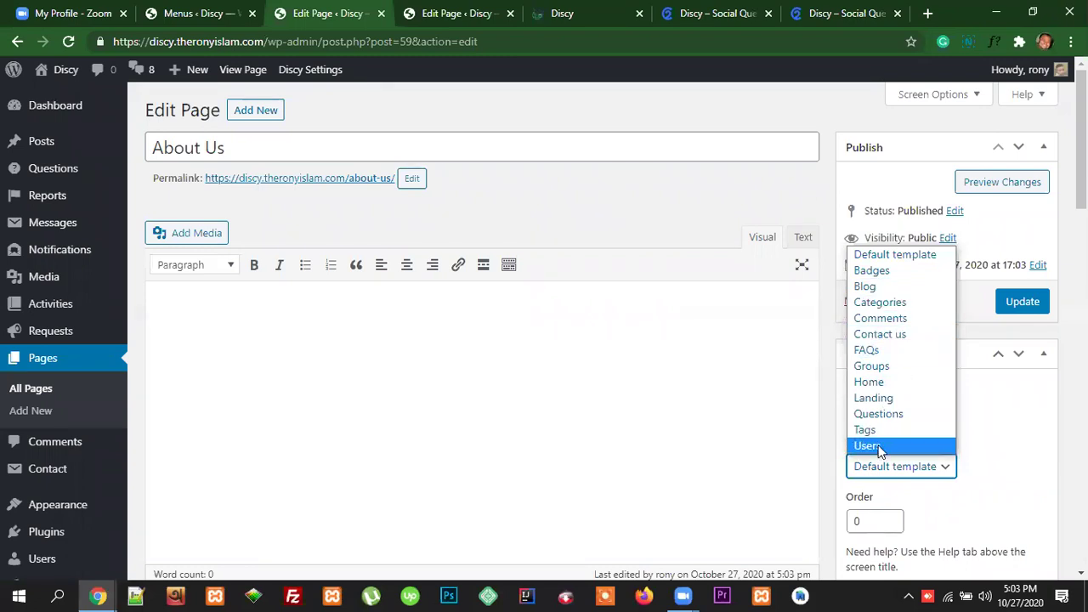
pyautogui.click(673, 312)
pyautogui.click(674, 312)
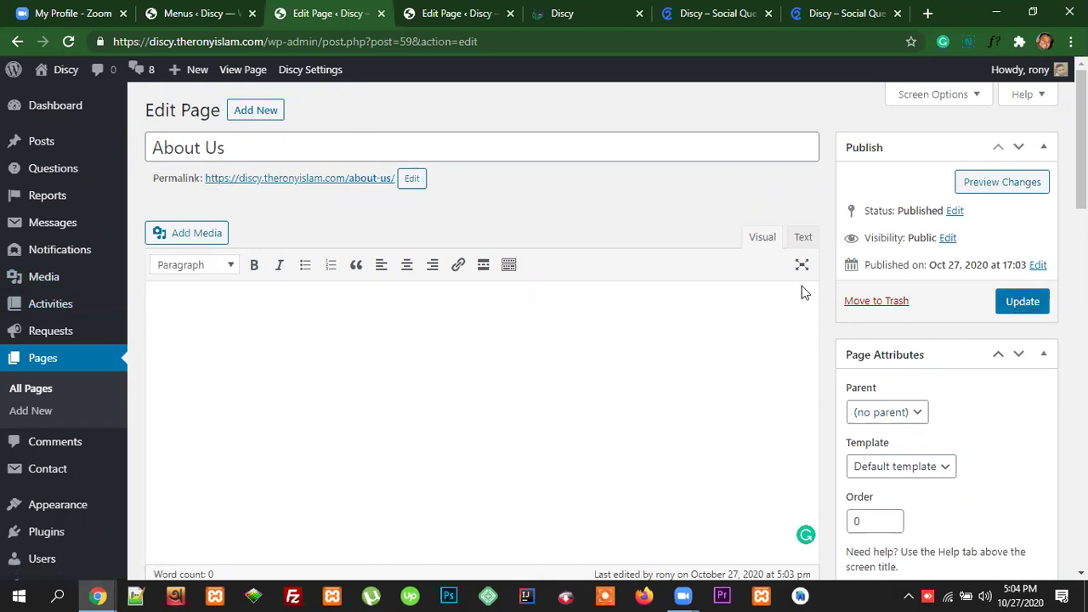
pyautogui.scroll(-5, 228, 319)
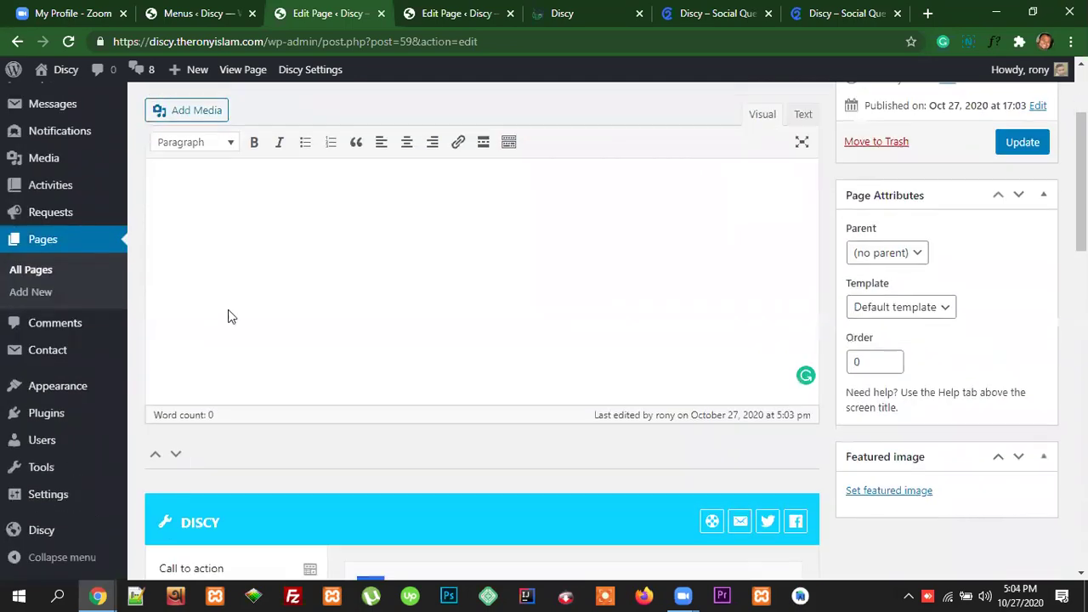
pyautogui.scroll(-2, 357, 340)
pyautogui.scroll(-7, 481, 394)
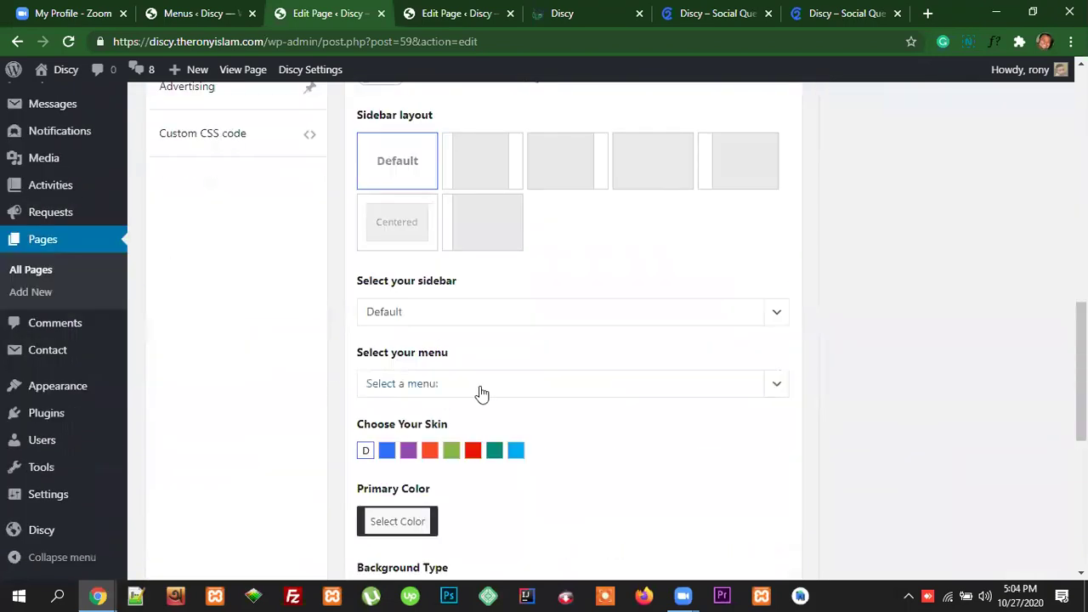
pyautogui.scroll(8, 342, 359)
pyautogui.scroll(5, 559, 331)
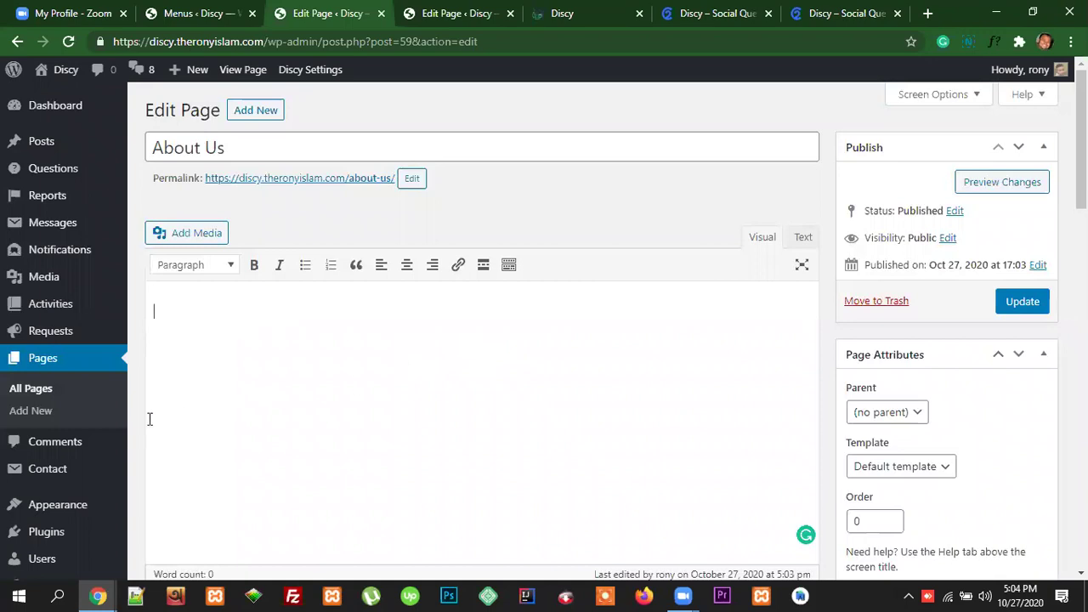
pyautogui.click(211, 13)
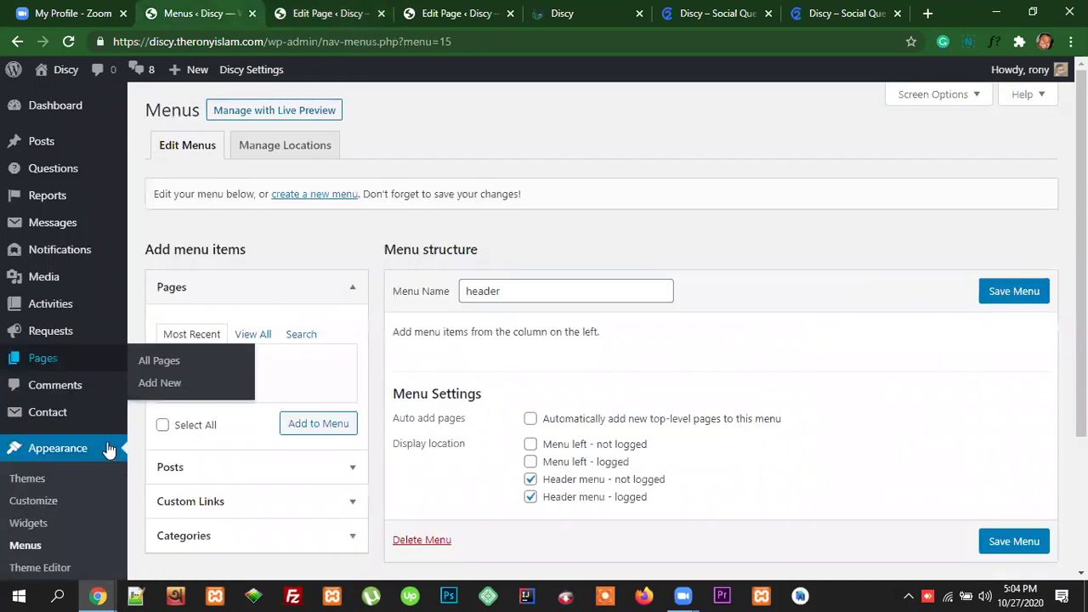
# Step: From all pages, select Home, Blog, About Us and contact Us, leaving Badges out
pyautogui.click(25, 544)
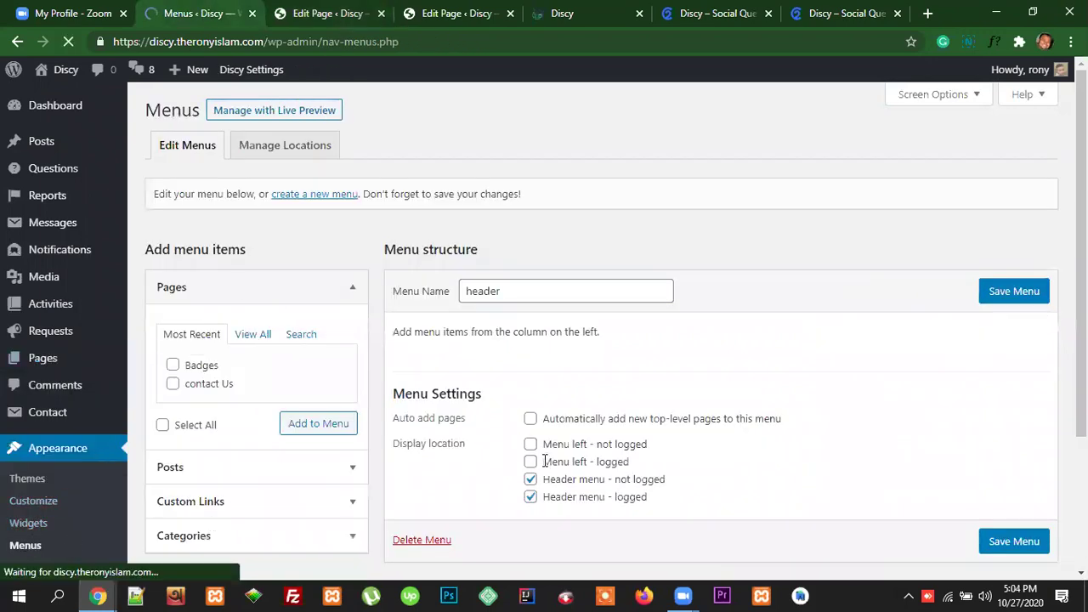
pyautogui.click(259, 335)
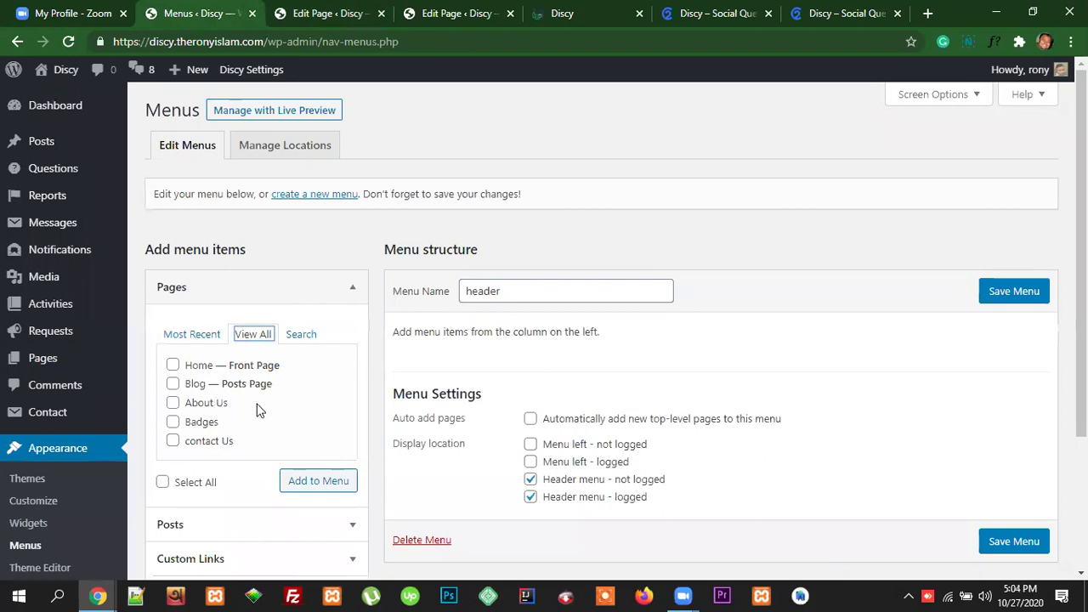
pyautogui.click(172, 365)
pyautogui.click(172, 383)
pyautogui.click(173, 403)
pyautogui.click(173, 441)
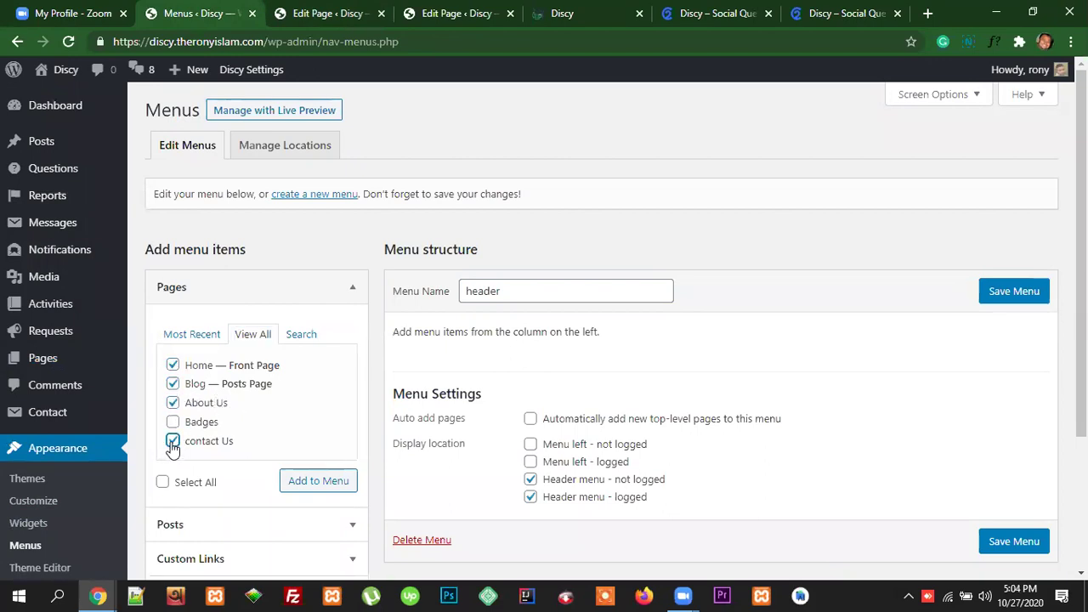
pyautogui.click(173, 421)
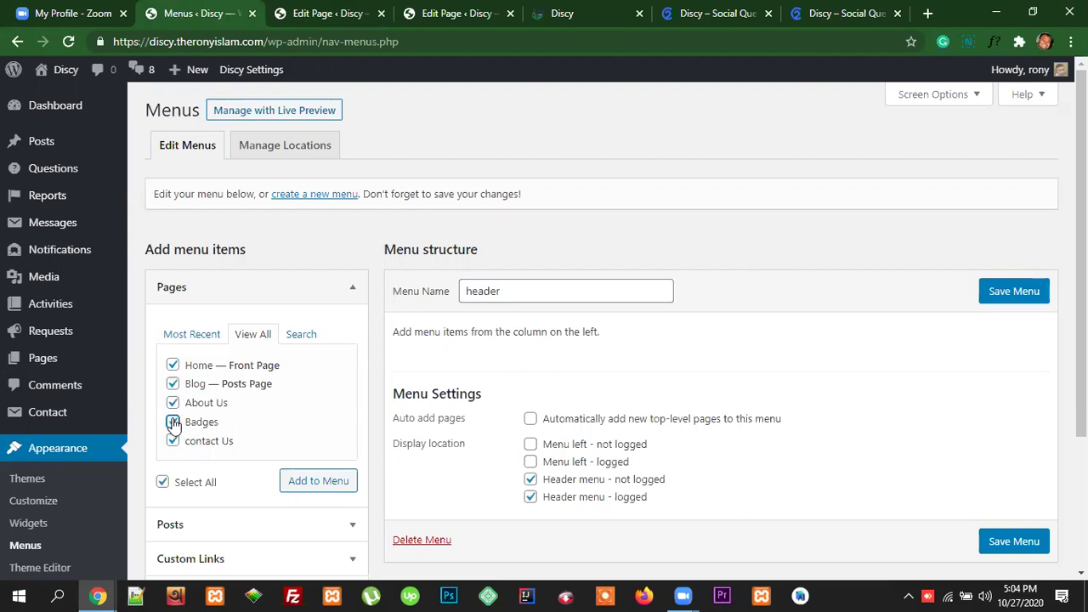
pyautogui.click(173, 422)
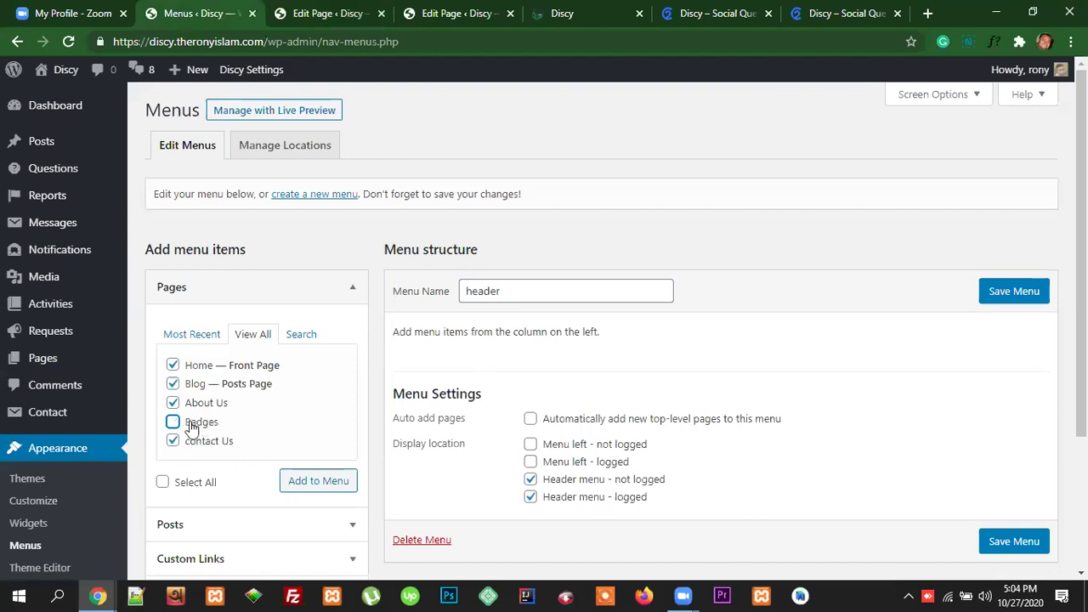
# Step: Untick both Header menu locations and add the selected pages to the menu
pyautogui.click(531, 478)
pyautogui.click(531, 497)
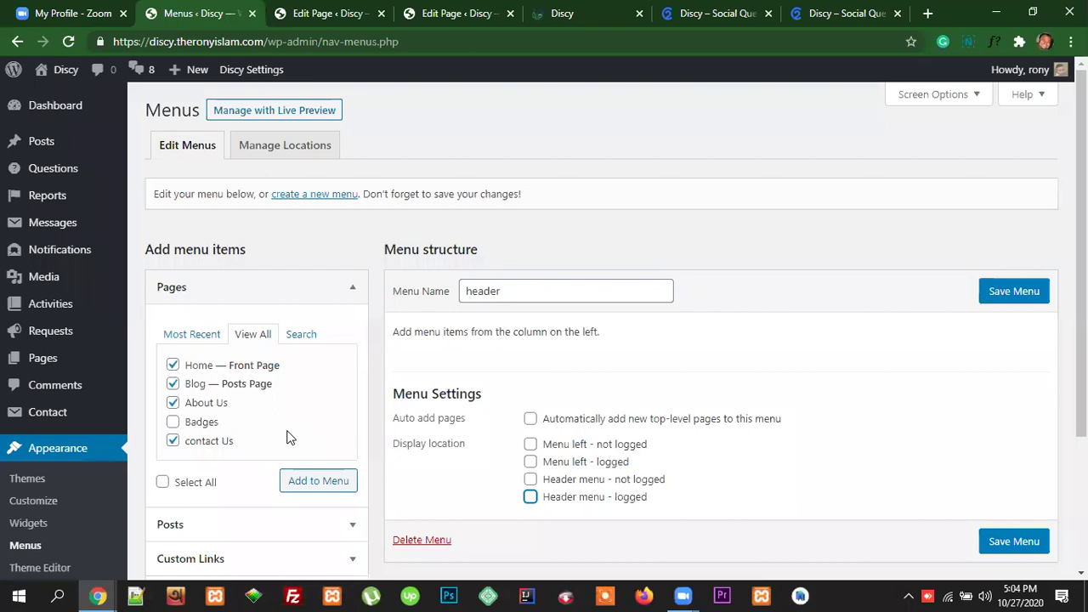
pyautogui.click(316, 483)
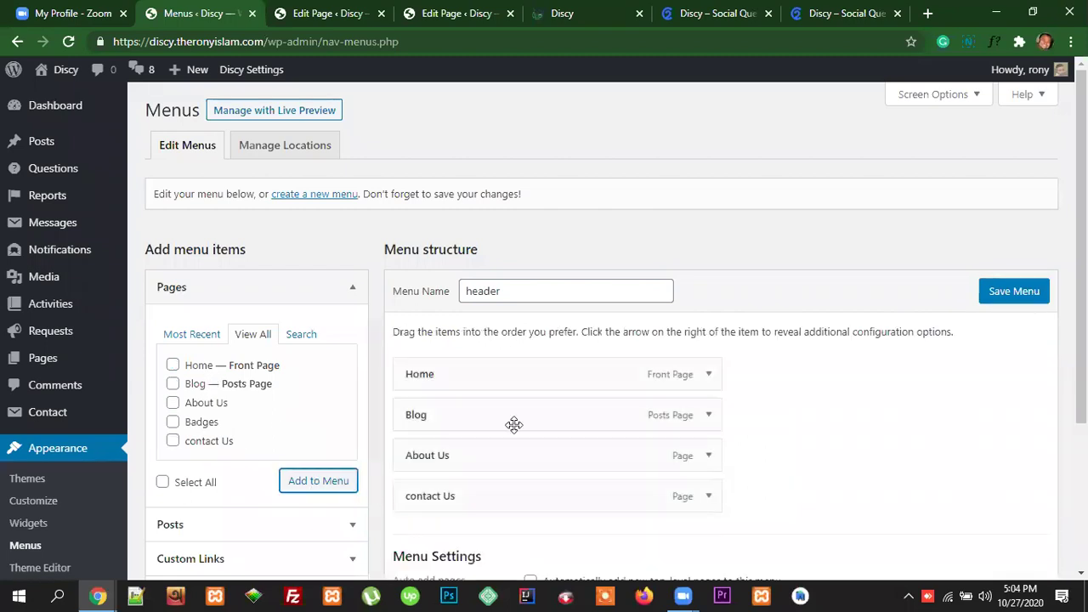
# Step: Drag About Us above Blog so the menu reads Home, About Us, Blog, contact Us
pyautogui.scroll(-1, 513, 225)
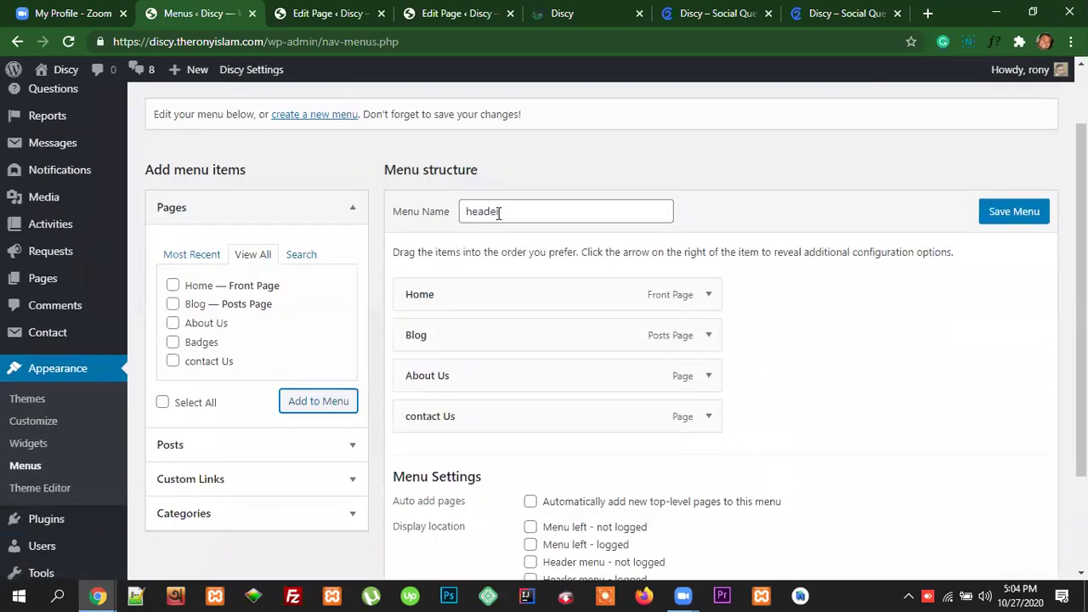
pyautogui.click(499, 212)
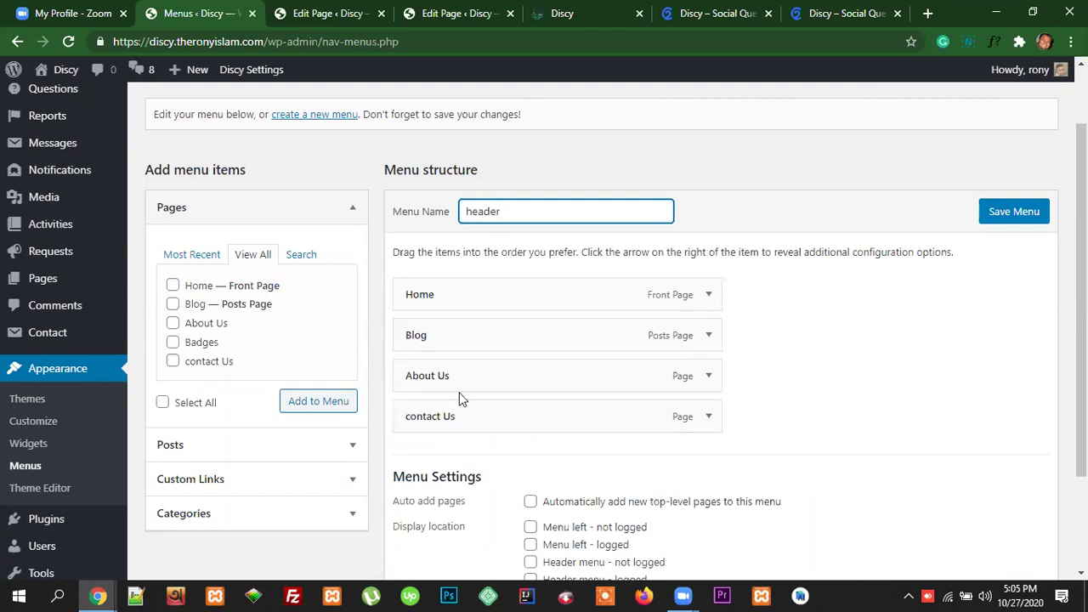
pyautogui.moveTo(437, 376); pyautogui.dragTo(429, 333)
pyautogui.moveTo(449, 408); pyautogui.dragTo(418, 416)
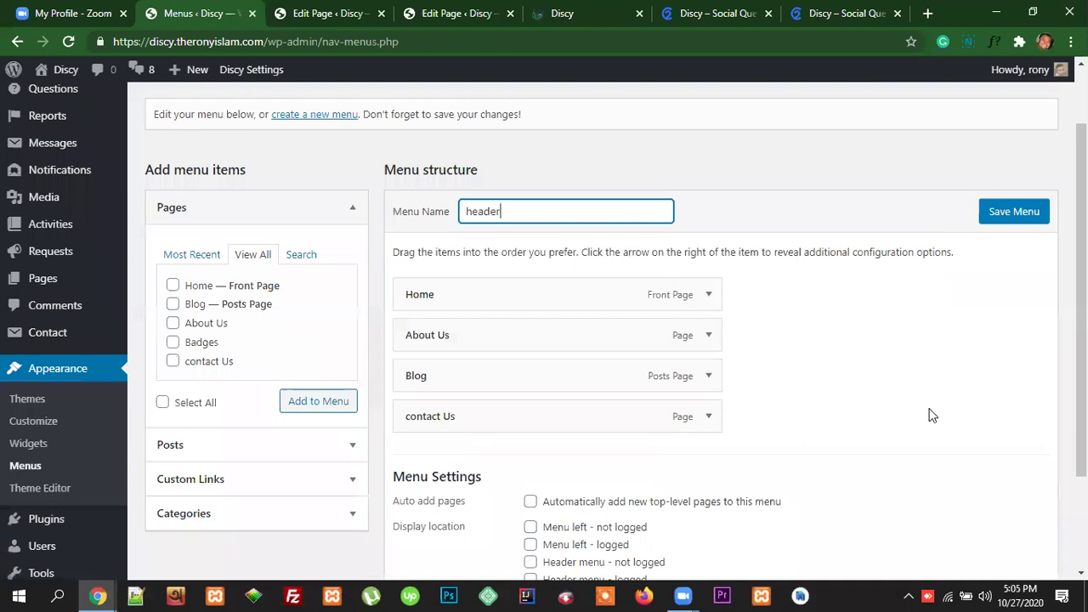
pyautogui.scroll(-2, 930, 413)
pyautogui.scroll(1, 940, 397)
pyautogui.scroll(-1, 940, 366)
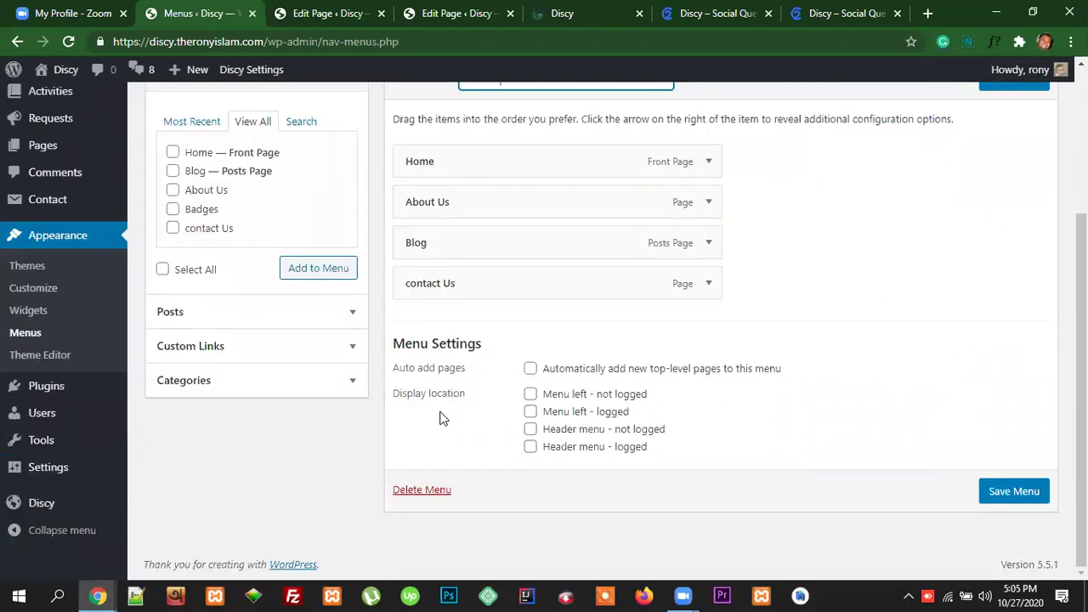
# Step: Toggle the left header menu locations, ending with only the left logged-in location ticked
pyautogui.scroll(3, 826, 532)
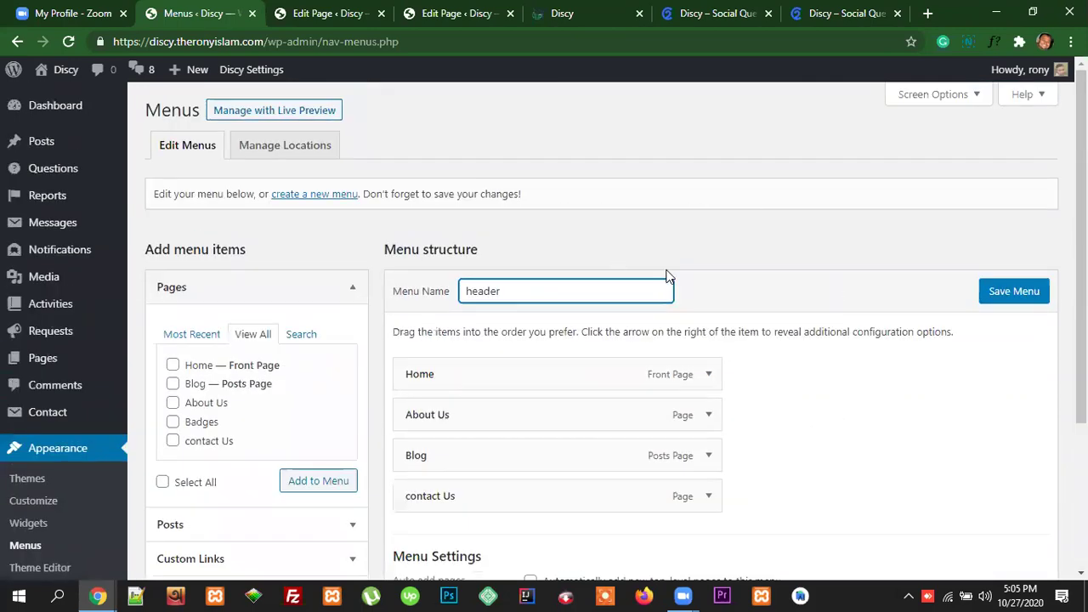
pyautogui.scroll(-3, 791, 420)
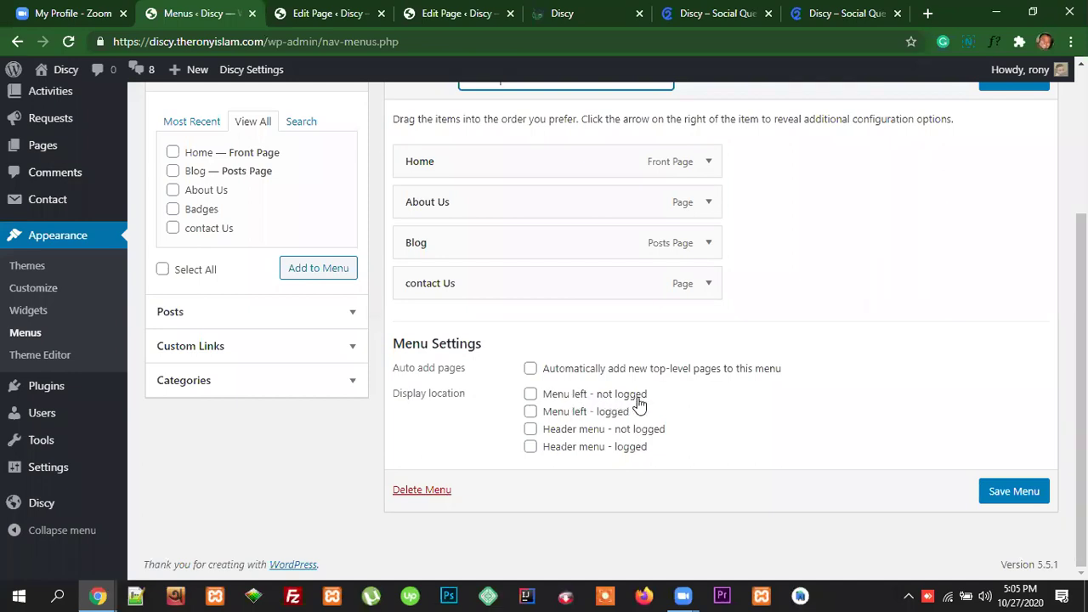
pyautogui.click(531, 395)
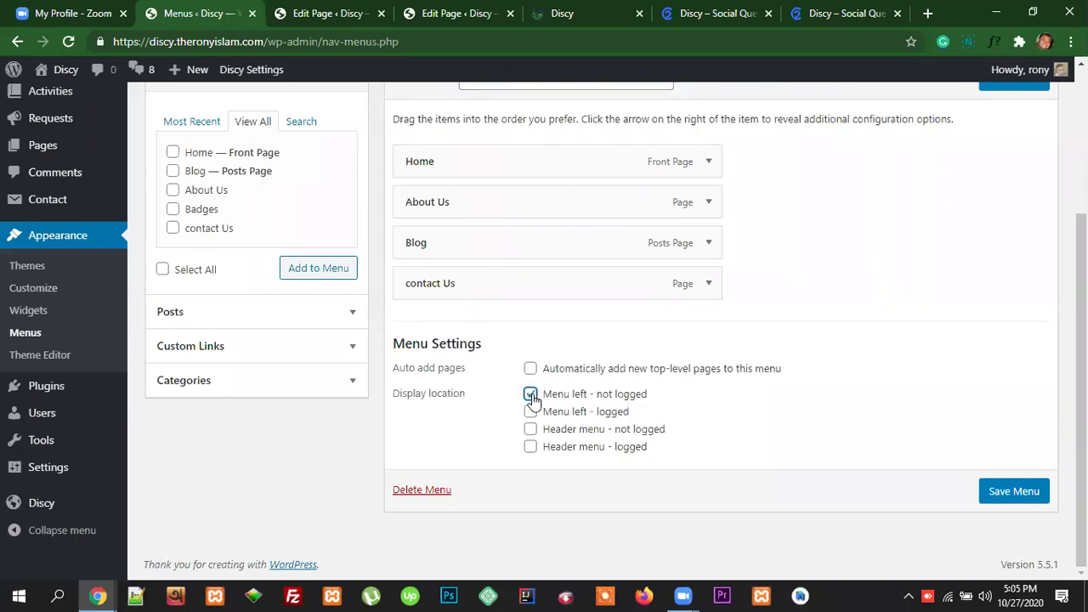
pyautogui.scroll(2, 574, 391)
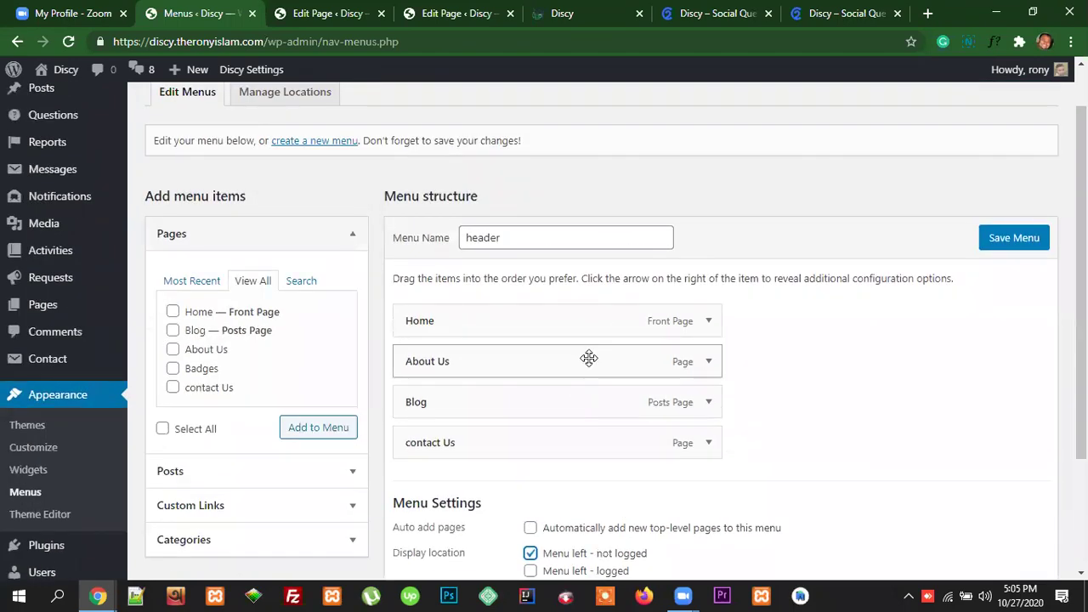
pyautogui.scroll(-2, 816, 422)
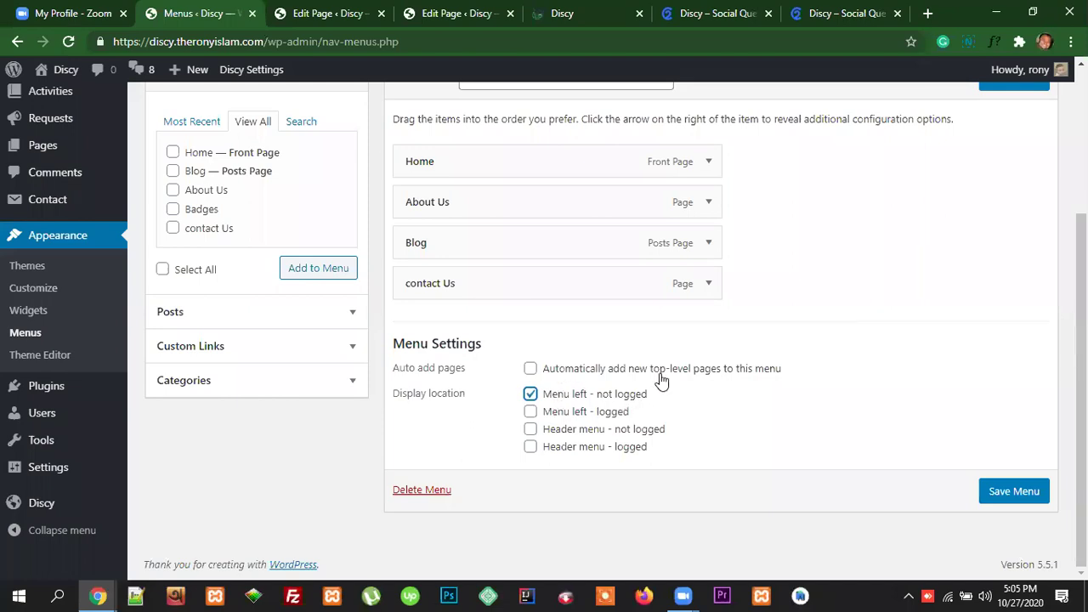
pyautogui.scroll(1, 678, 382)
pyautogui.scroll(-1, 637, 372)
pyautogui.click(535, 415)
pyautogui.click(530, 395)
# Step: Check the location labels, then view the live front page, whose header still shows no menu
pyautogui.doubleClick(628, 413)
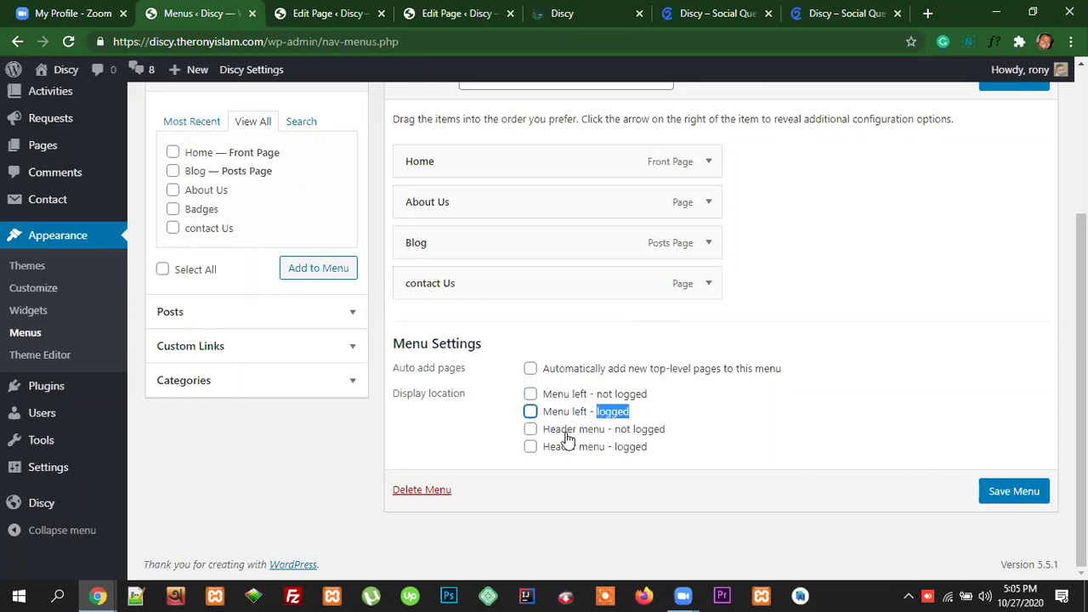
pyautogui.scroll(2, 711, 294)
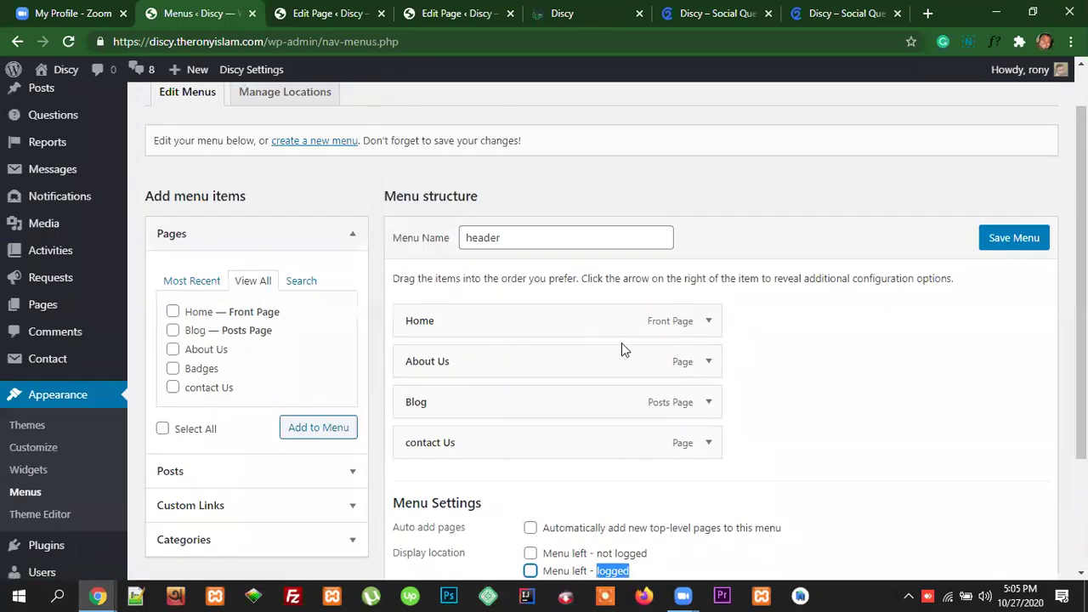
pyautogui.scroll(-2, 622, 344)
pyautogui.click(729, 416)
pyautogui.scroll(3, 628, 287)
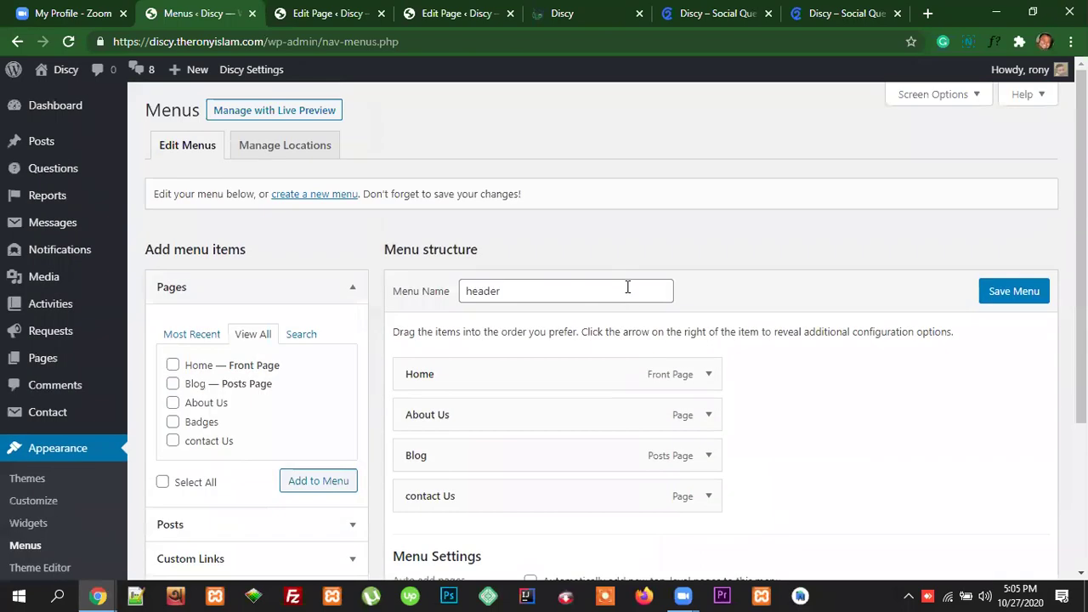
pyautogui.click(565, 13)
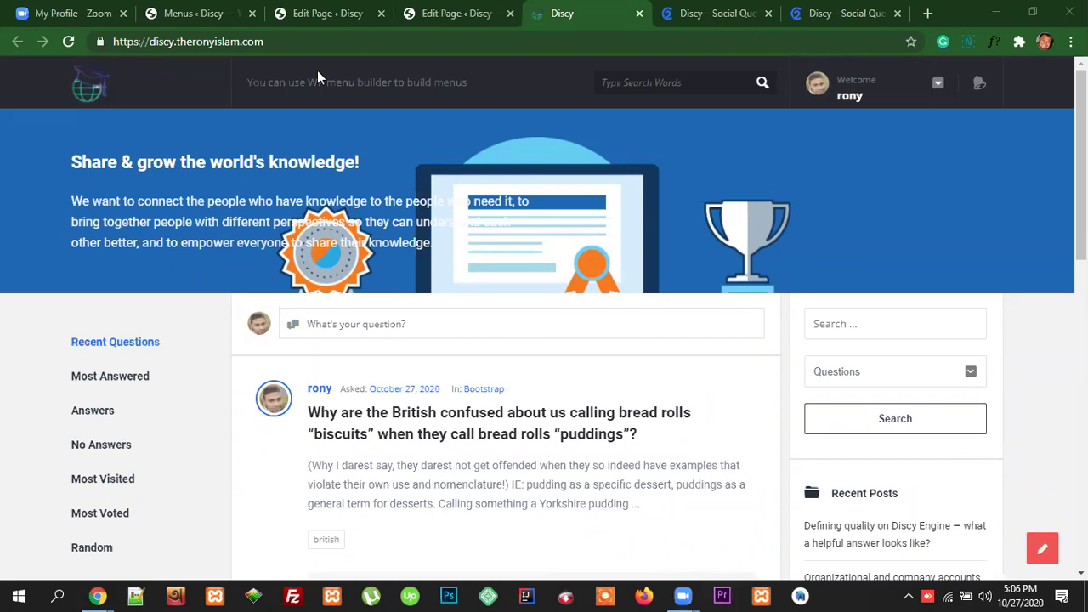
# Step: Glance at the Blog and About Us page editors, then return to the menu editor
pyautogui.click(479, 13)
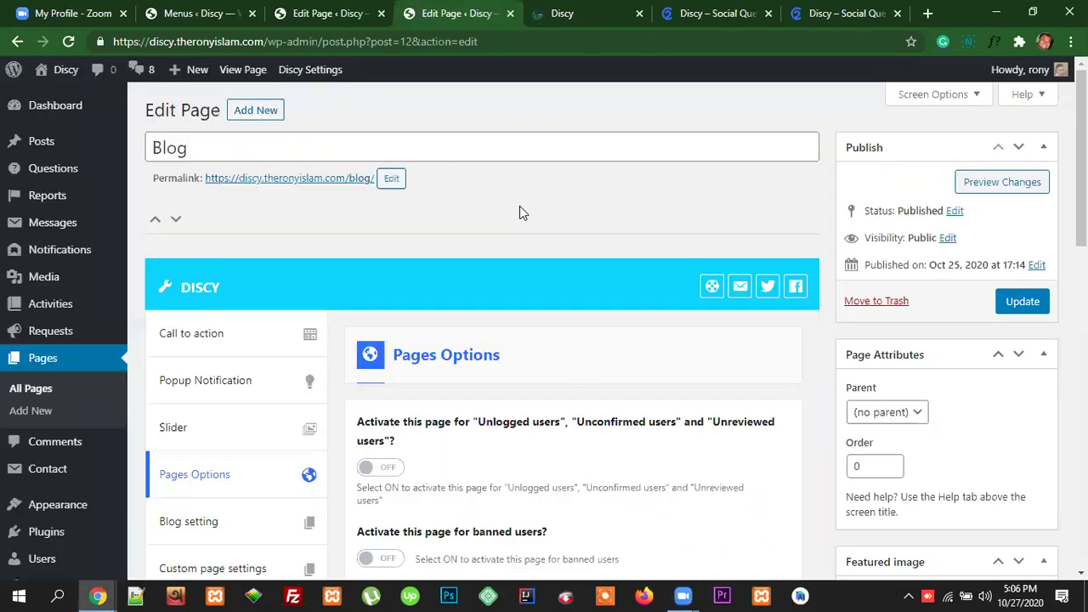
pyautogui.click(317, 13)
pyautogui.click(197, 12)
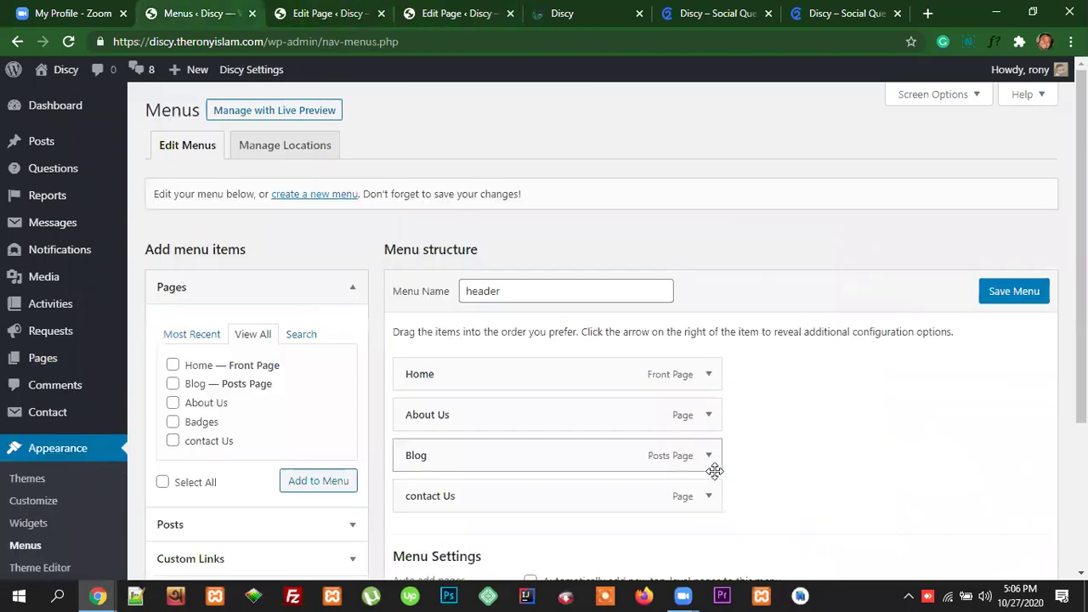
pyautogui.scroll(-2, 570, 374)
pyautogui.scroll(-2, 575, 388)
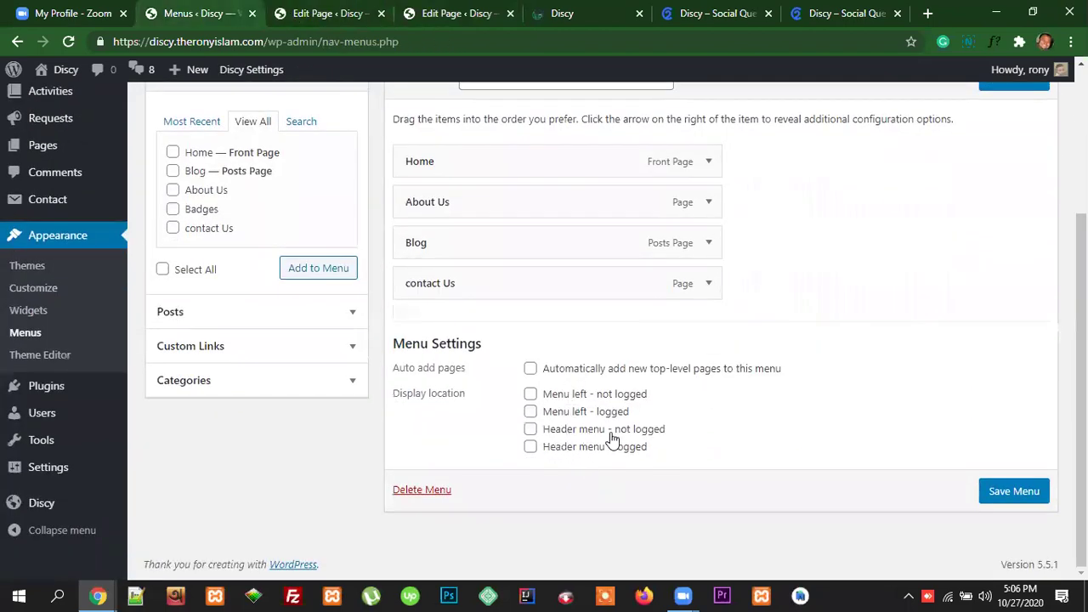
# Step: Tick Header menu - not logged and Header menu - logged, then save the header menu
pyautogui.click(530, 429)
pyautogui.click(532, 448)
pyautogui.moveTo(676, 437); pyautogui.dragTo(627, 442)
pyautogui.click(681, 436)
pyautogui.scroll(1, 931, 450)
pyautogui.scroll(-1, 919, 462)
pyautogui.click(1025, 493)
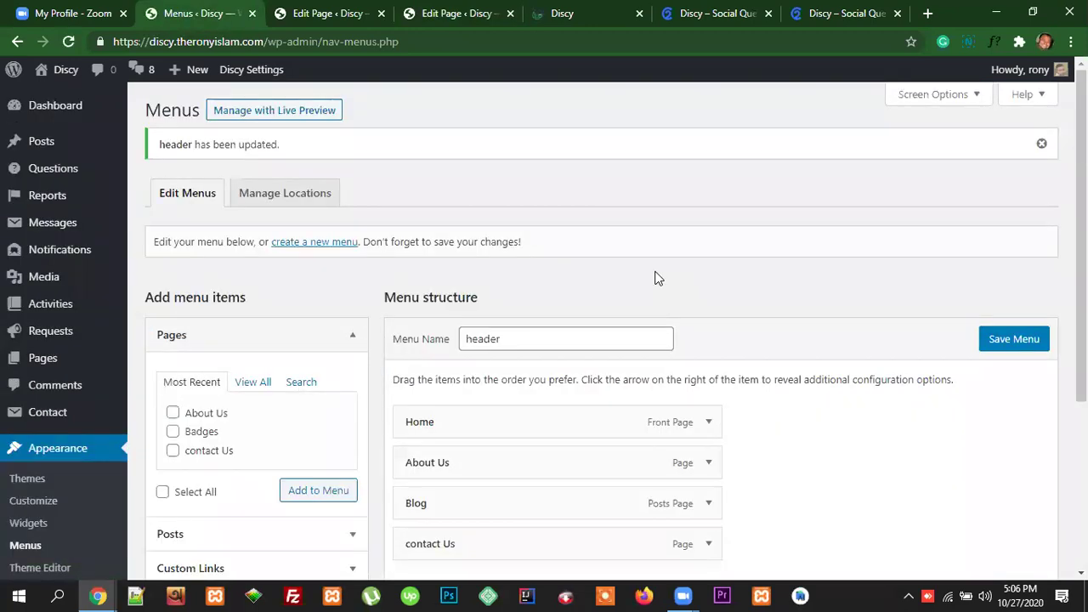
# Step: Reload the Discy front page, whose header now lists Home, About Us, Blog and contact Us
pyautogui.click(561, 13)
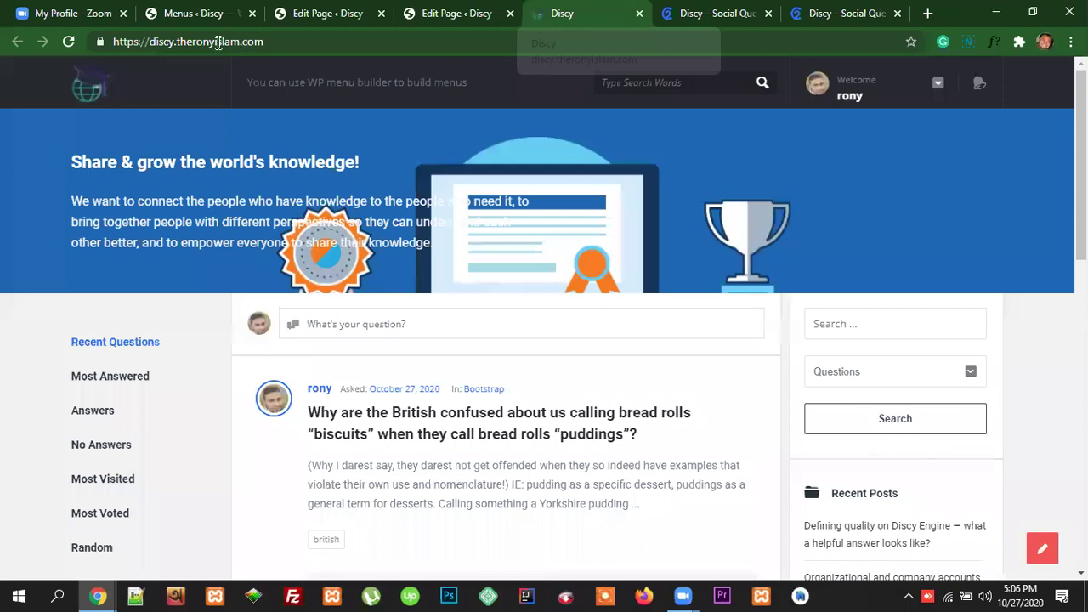
pyautogui.click(267, 42)
pyautogui.press('Return')
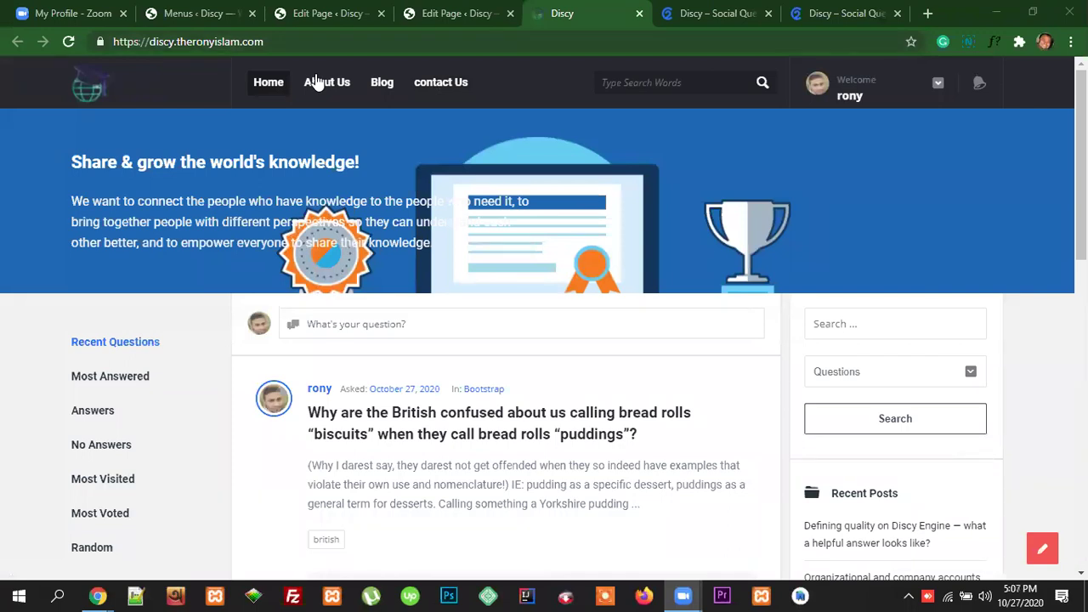
pyautogui.click(707, 14)
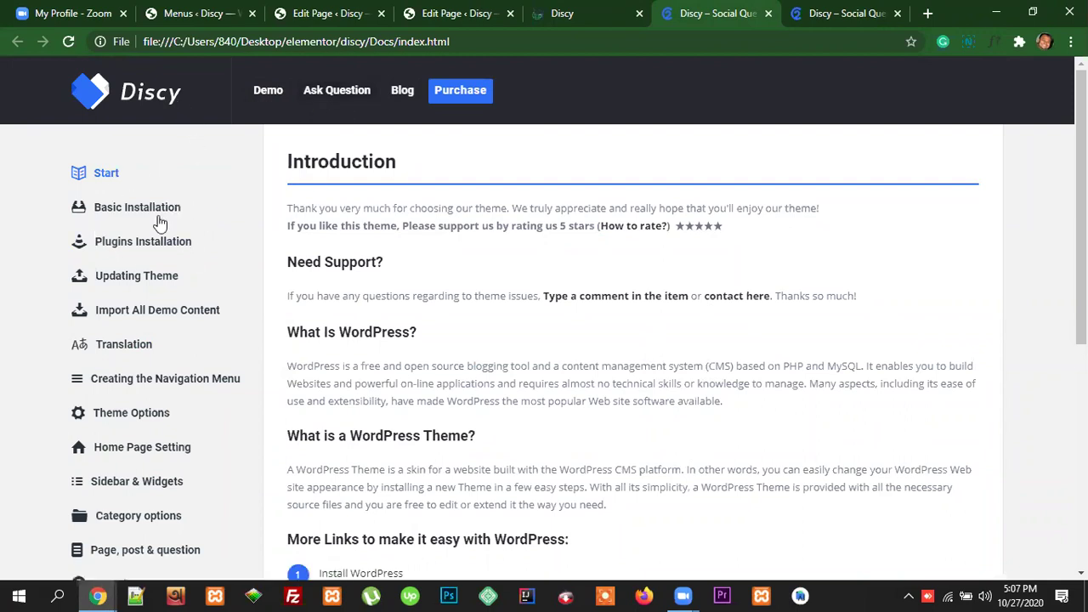
# Step: Open the Creating the Navigation Menu guide and scroll to step 5 on menu icons
pyautogui.moveTo(219, 311); pyautogui.dragTo(95, 312)
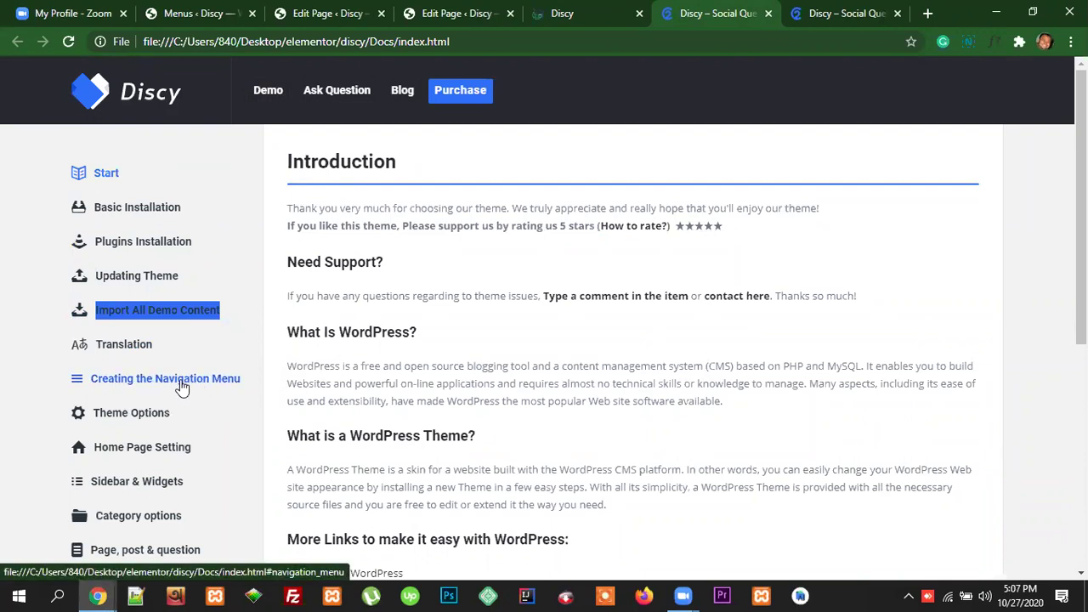
pyautogui.click(177, 384)
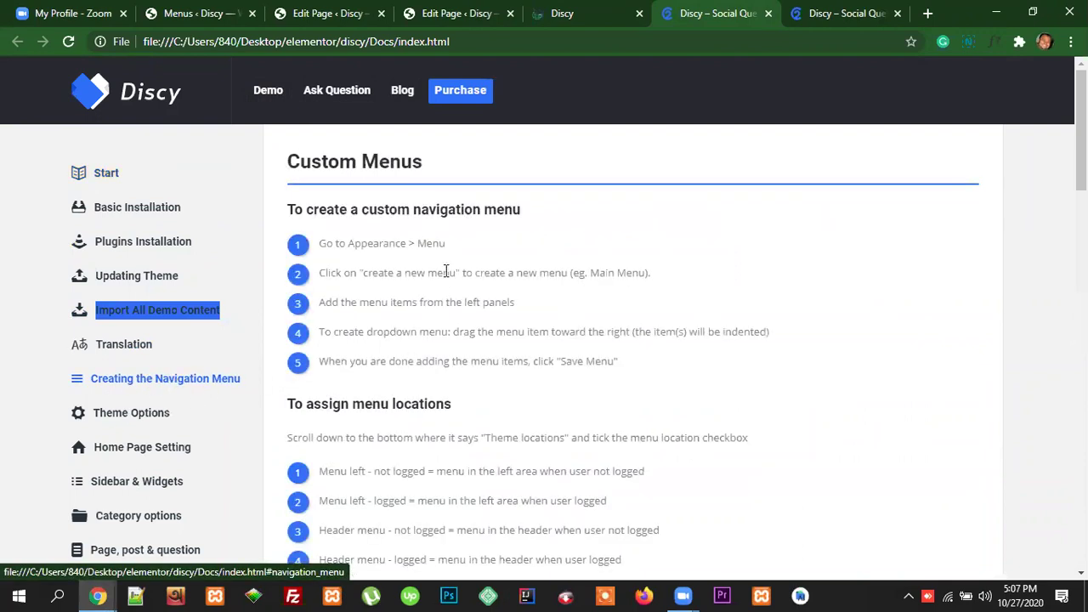
pyautogui.scroll(-1, 544, 387)
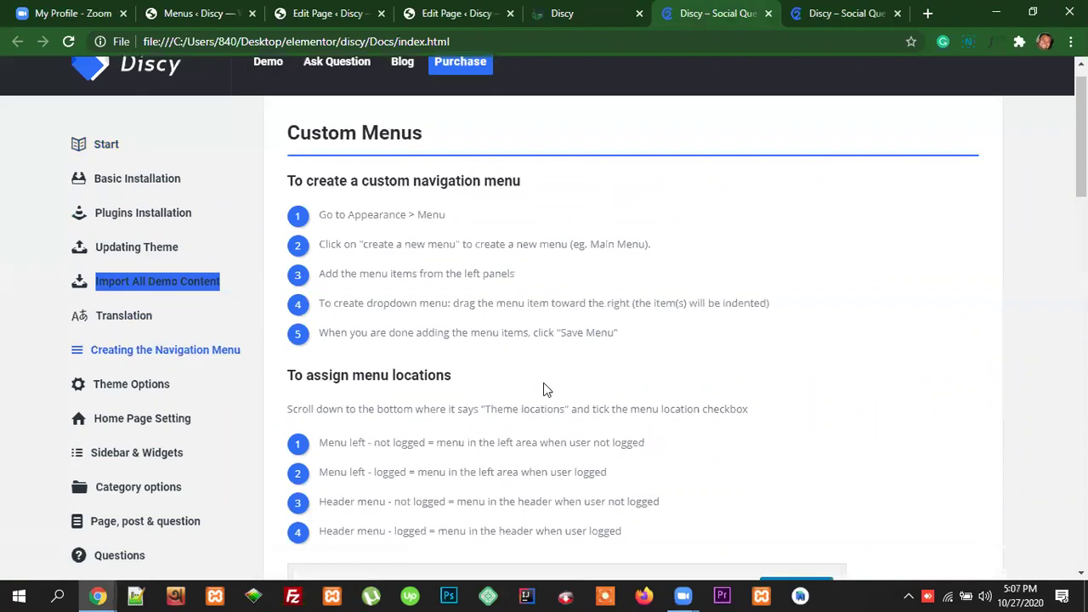
pyautogui.scroll(-1, 672, 425)
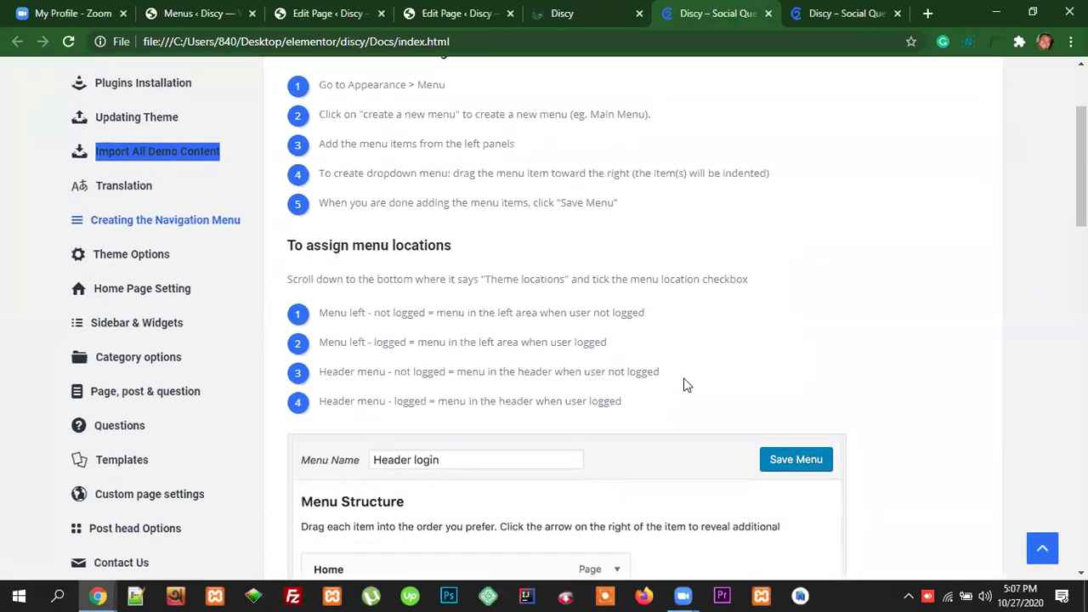
pyautogui.scroll(-1, 544, 393)
pyautogui.scroll(-4, 527, 388)
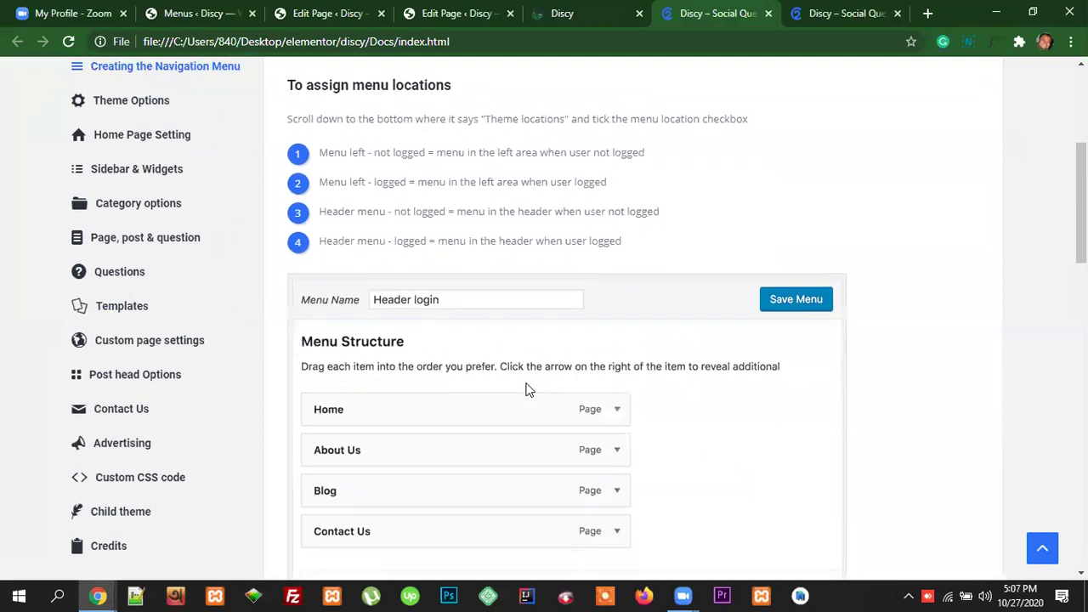
pyautogui.scroll(-4, 642, 387)
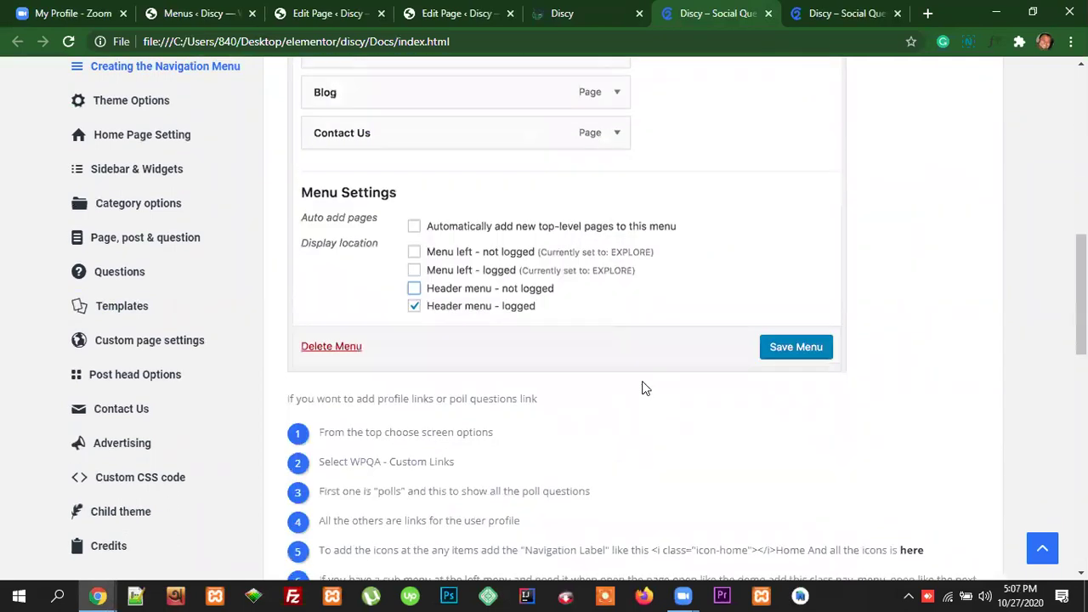
pyautogui.scroll(-1, 643, 389)
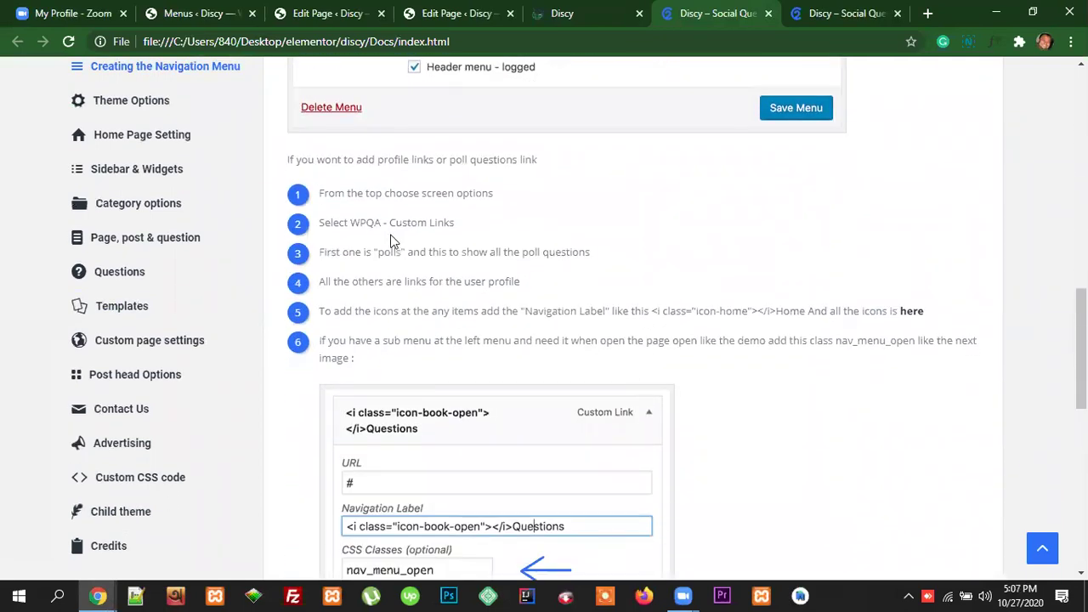
pyautogui.scroll(-2, 527, 408)
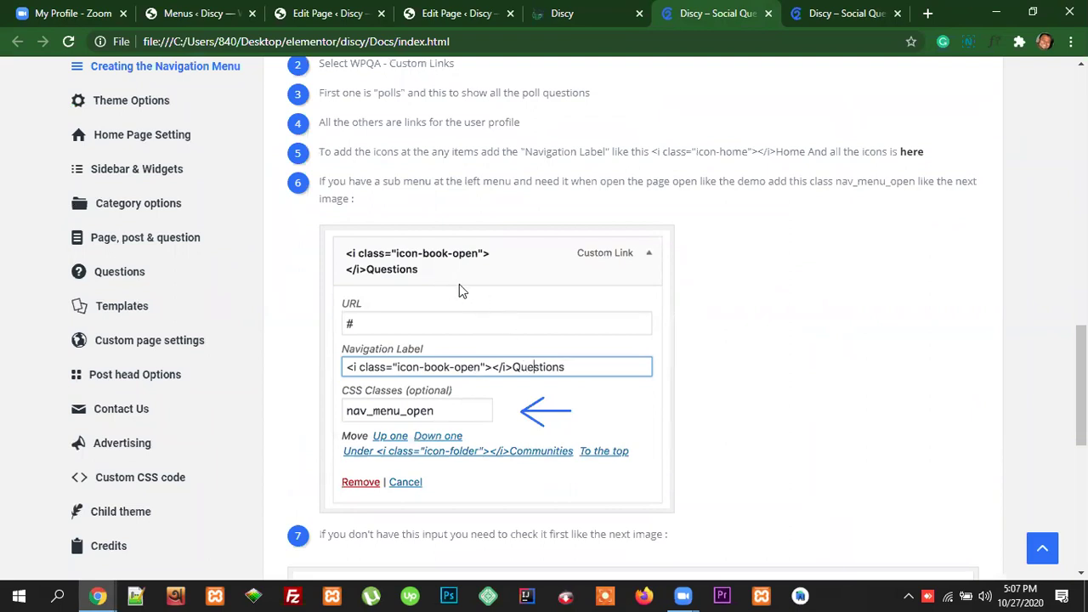
pyautogui.scroll(5, 728, 357)
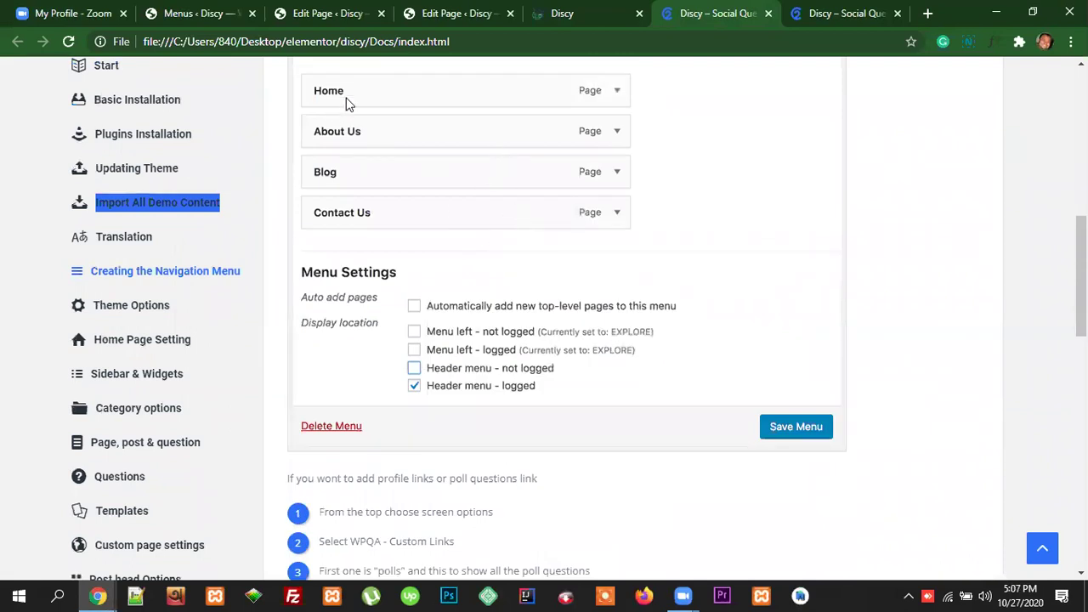
# Step: Cross-check the site and menu editor, then highlight step 5's icon-home label example
pyautogui.click(617, 11)
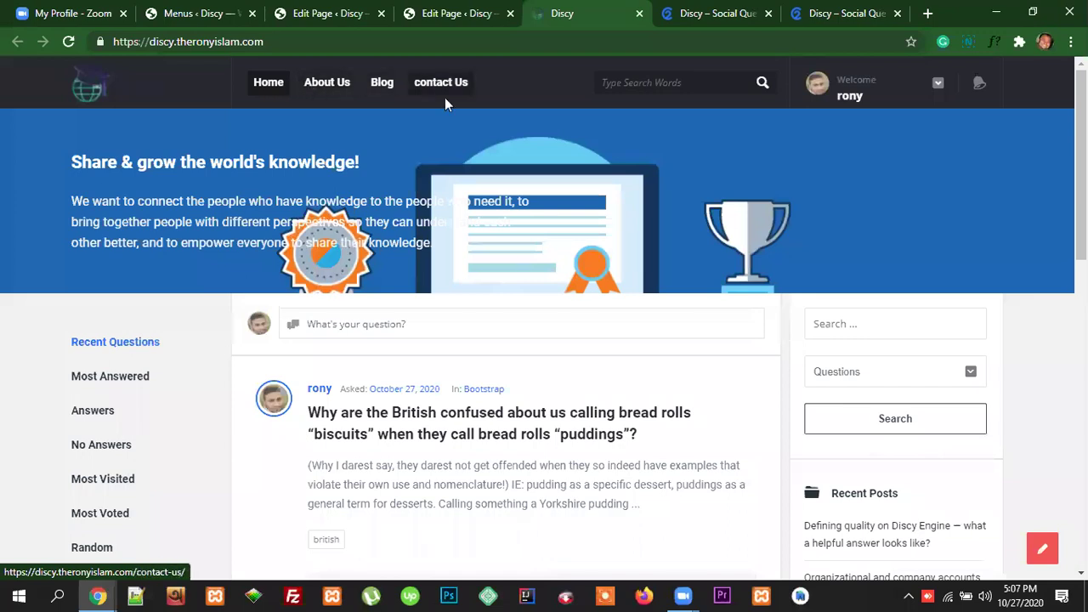
pyautogui.click(312, 14)
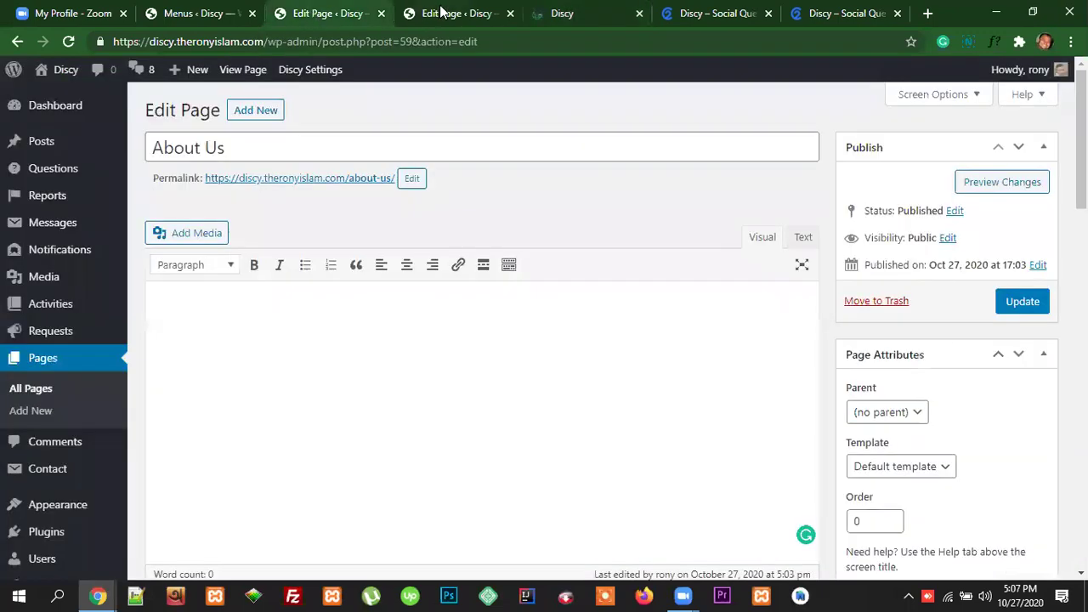
pyautogui.click(210, 10)
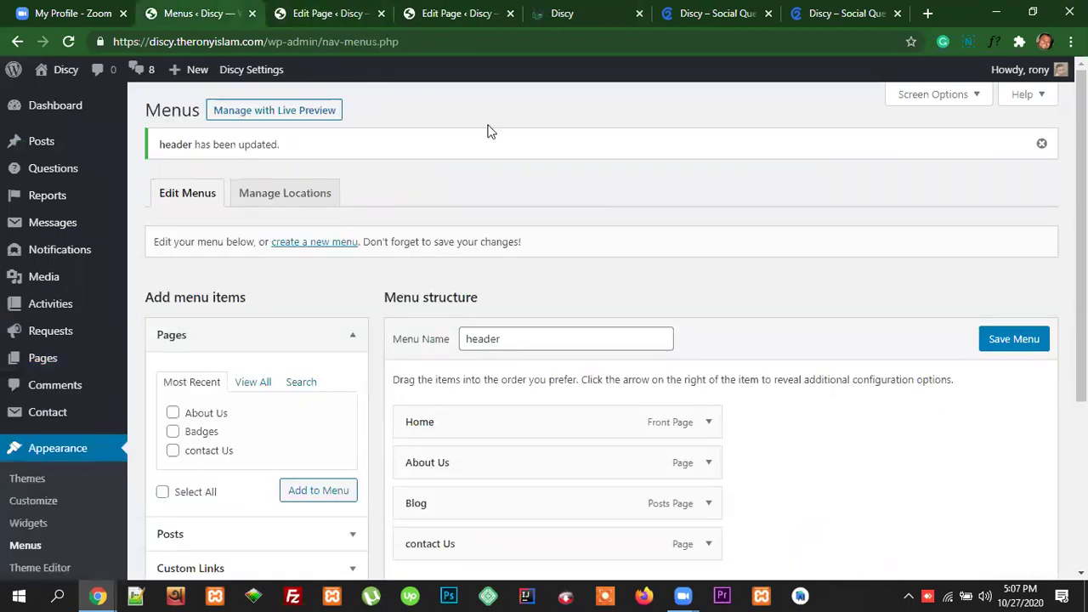
pyautogui.hotkey('ctrl', '6')
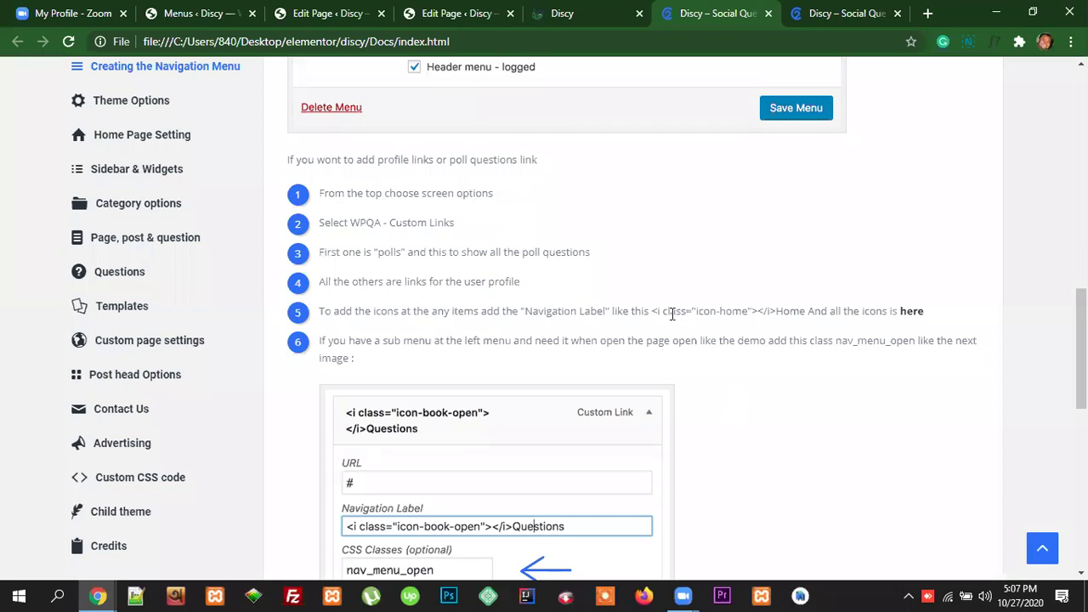
pyautogui.moveTo(651, 311); pyautogui.dragTo(772, 309)
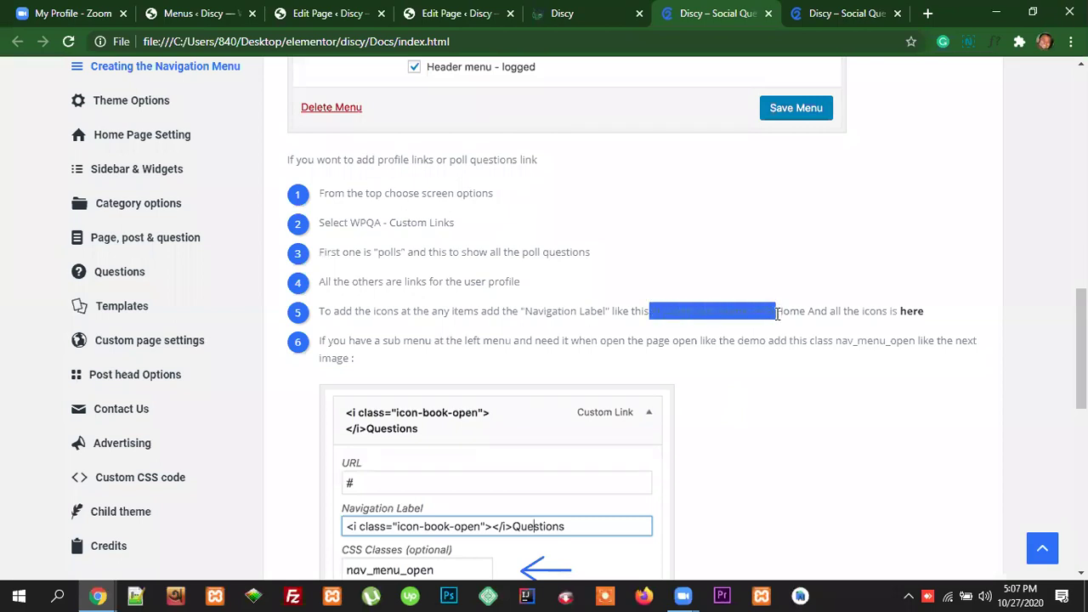
pyautogui.click(699, 328)
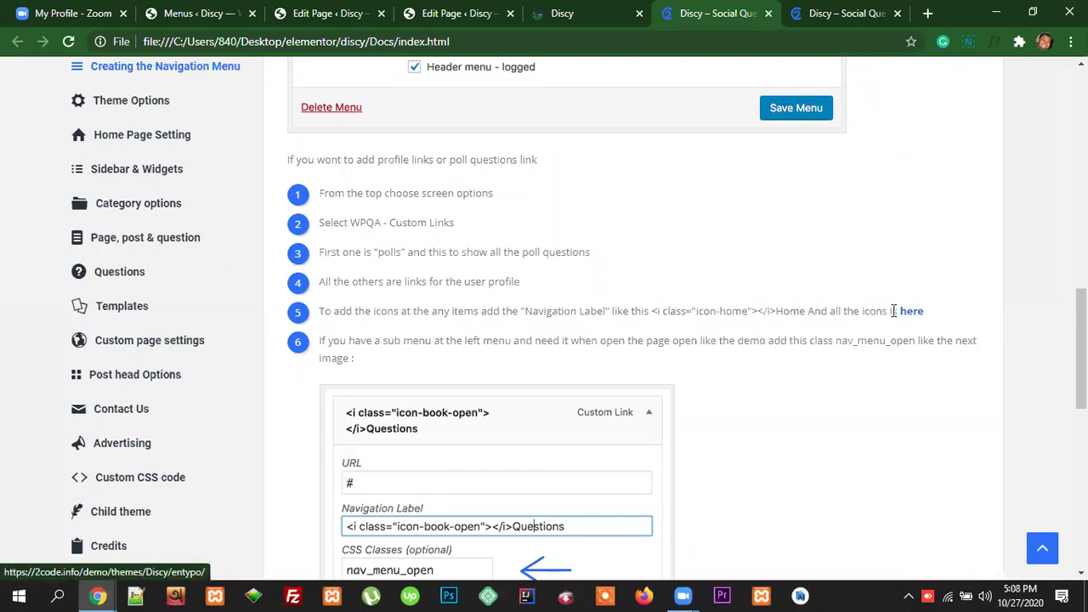
# Step: Open the Entypo icon class list from the documentation's 'here' link in a new tab
pyautogui.rightClick(908, 312)
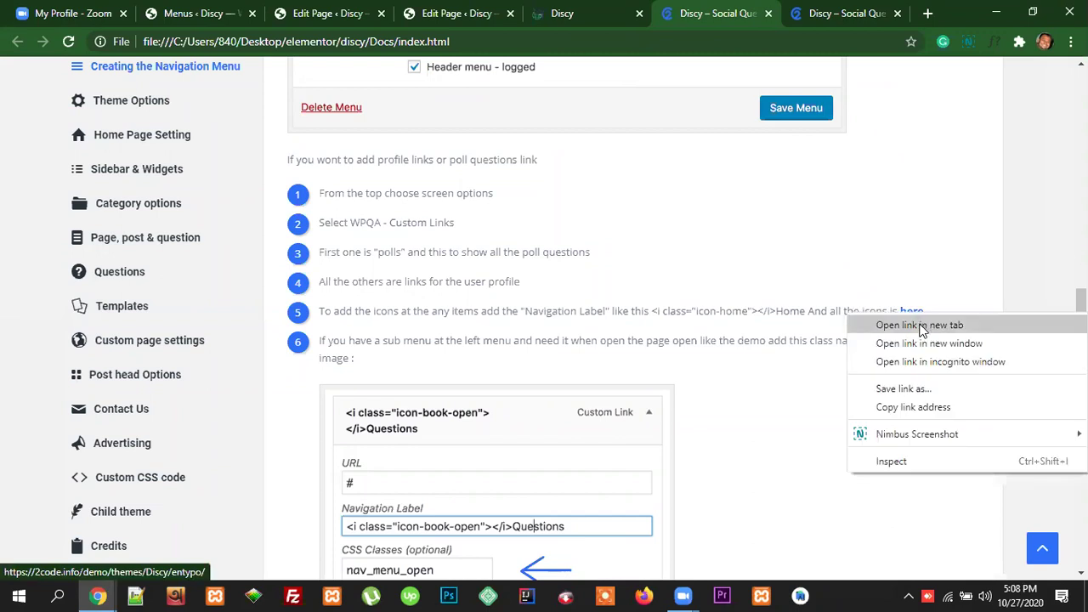
pyautogui.click(920, 325)
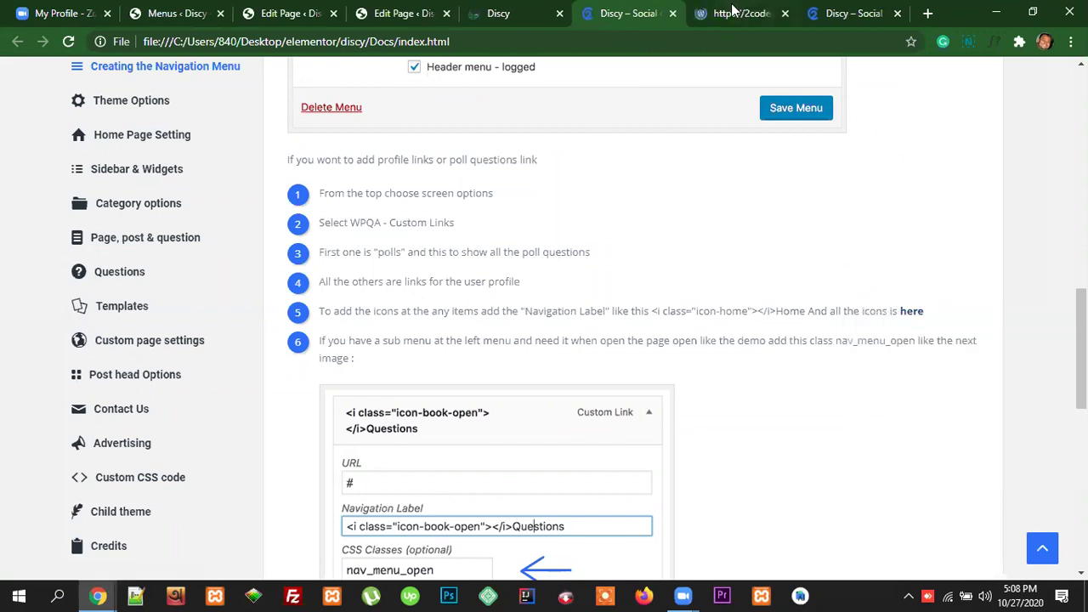
pyautogui.click(733, 12)
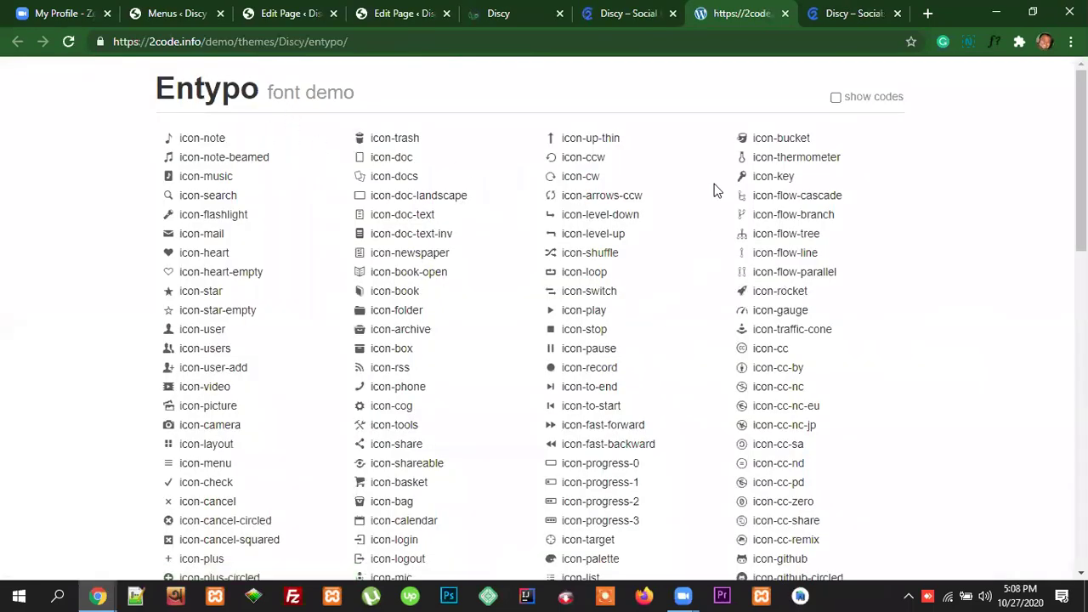
# Step: Browse the Entypo icon names, selecting icon-switch, then return to the WordPress Menus editor
pyautogui.scroll(-8, 772, 238)
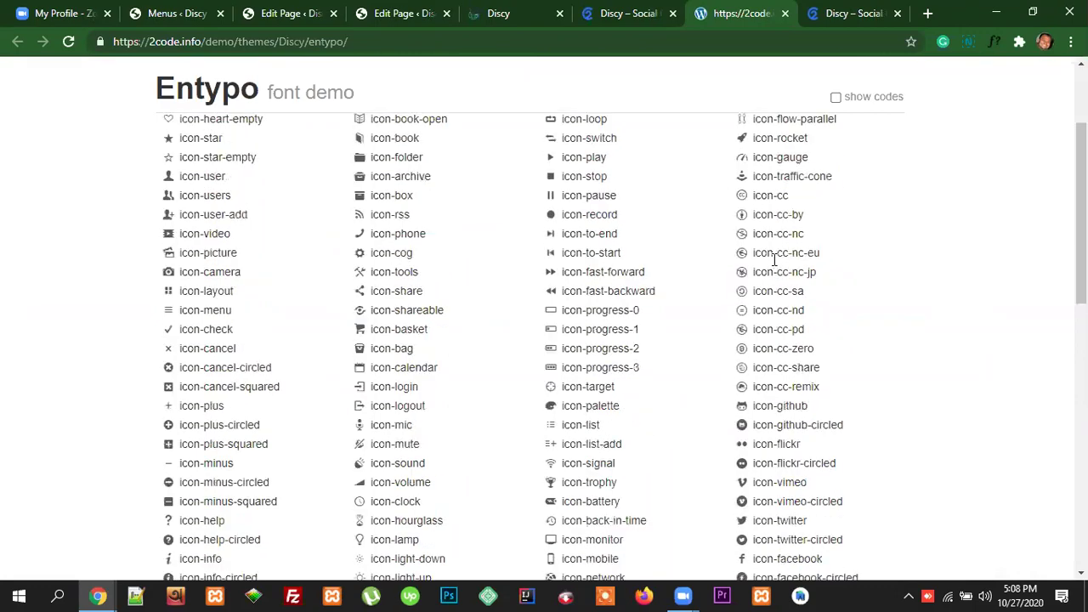
pyautogui.scroll(-3, 773, 304)
pyautogui.scroll(12, 774, 387)
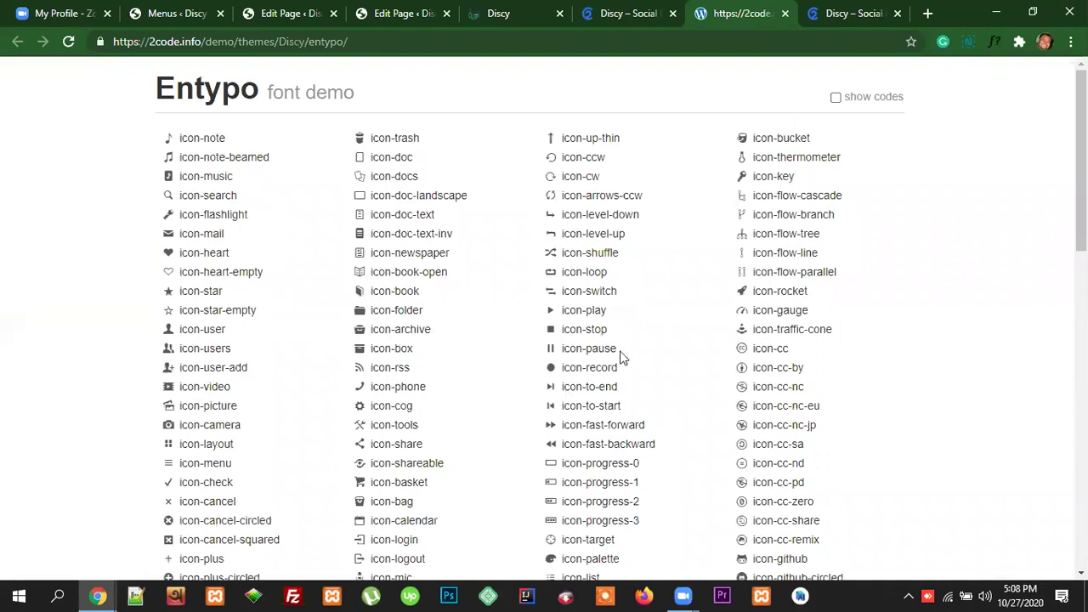
pyautogui.moveTo(617, 291); pyautogui.dragTo(567, 292)
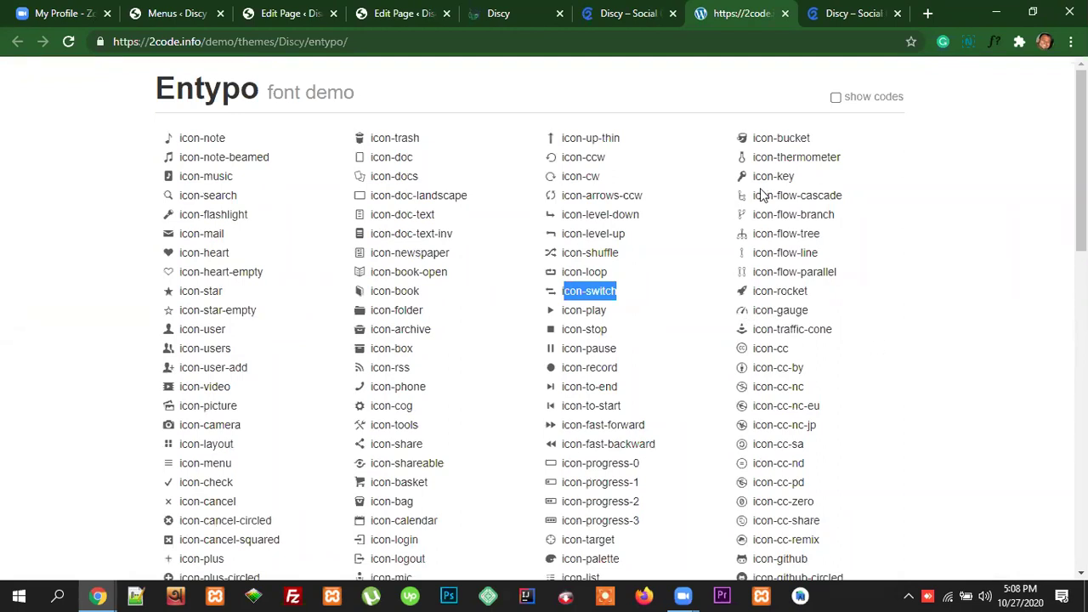
pyautogui.click(290, 12)
pyautogui.click(198, 12)
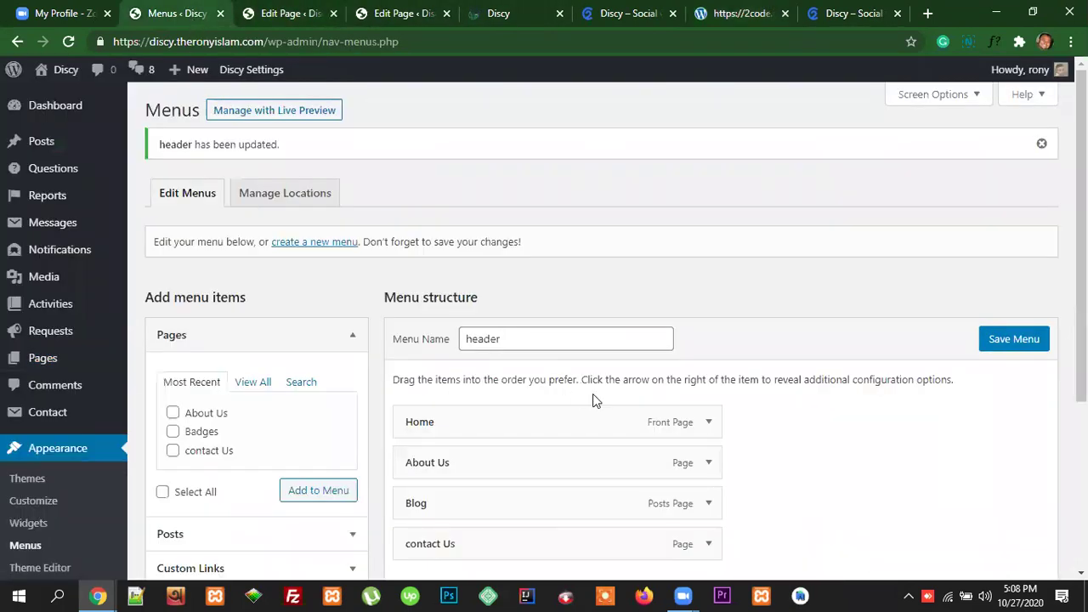
# Step: Copy <i class="icon-home"></i> from the Discy docs into the Home item's Icon class field
pyautogui.scroll(-3, 595, 399)
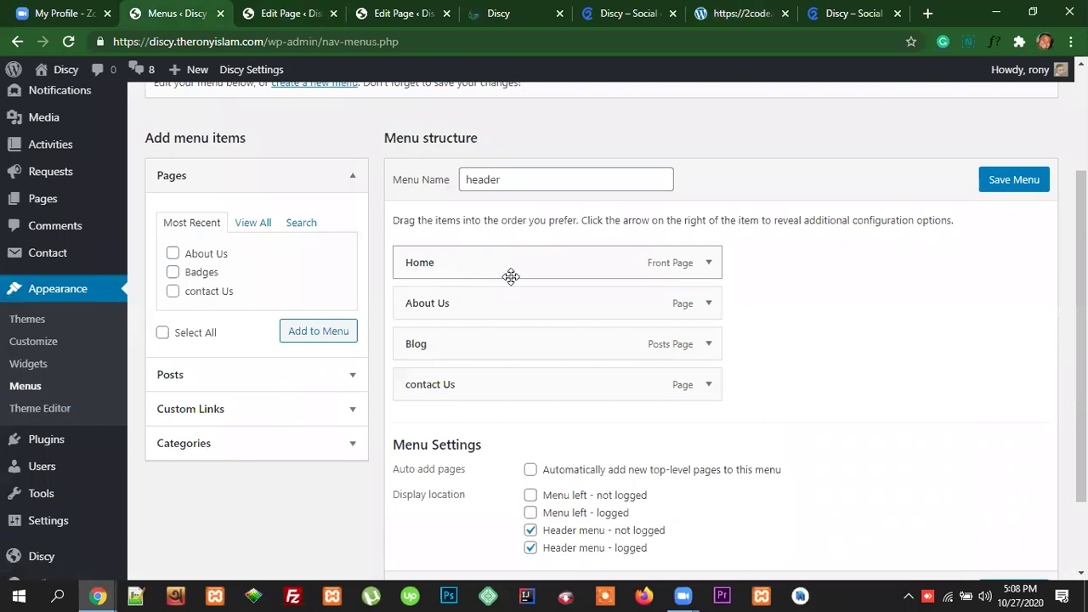
pyautogui.click(709, 266)
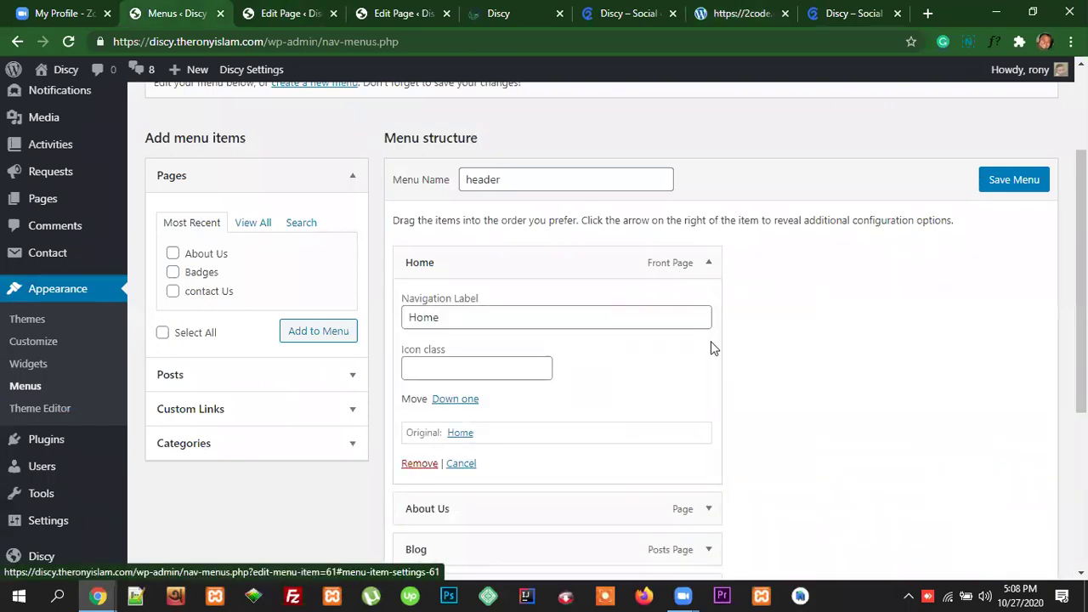
pyautogui.click(628, 13)
pyautogui.moveTo(653, 311); pyautogui.dragTo(772, 314)
pyautogui.hotkey('ctrl', 'c')
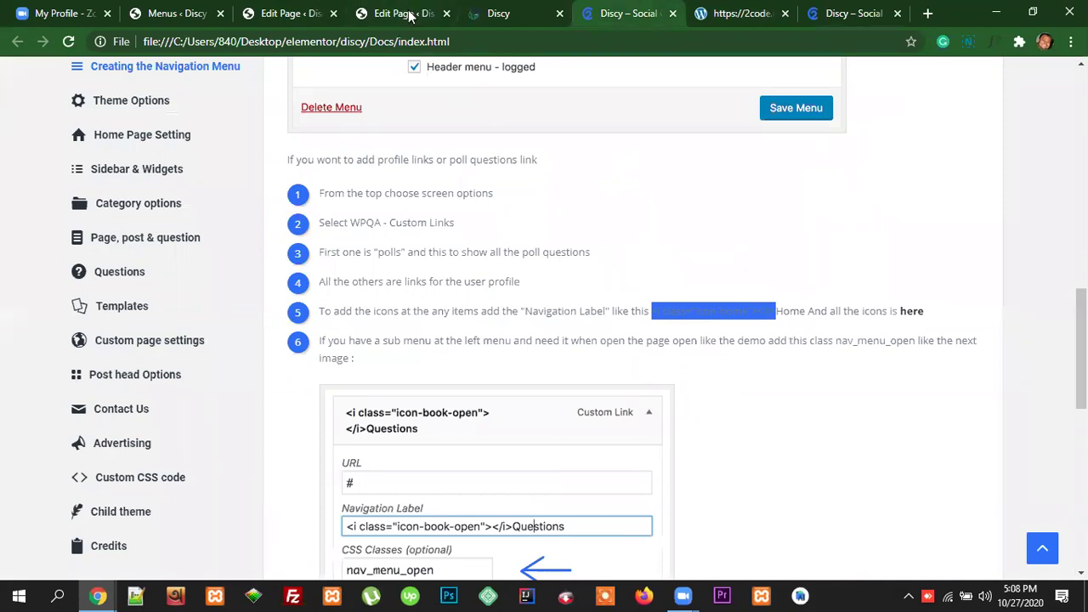
pyautogui.click(175, 13)
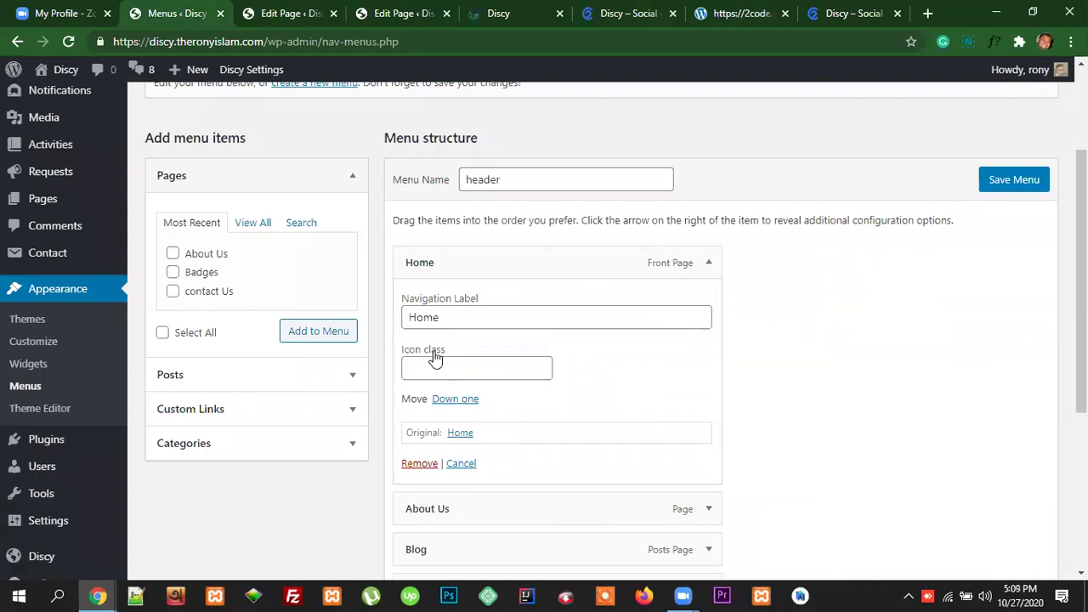
pyautogui.click(510, 372)
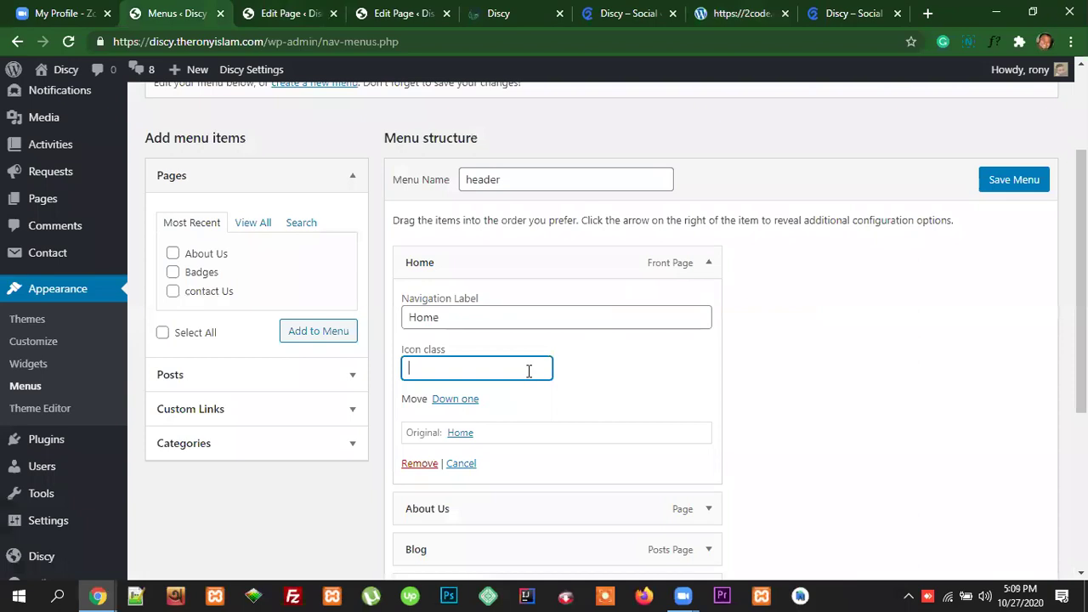
pyautogui.hotkey('ctrl', 'v')
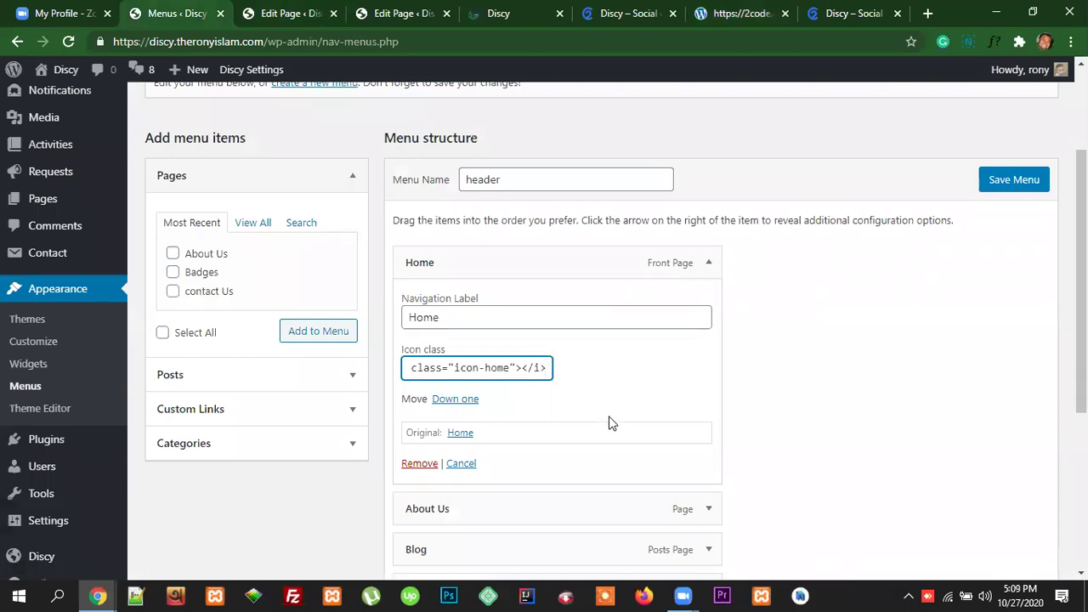
pyautogui.moveTo(456, 367); pyautogui.dragTo(510, 367)
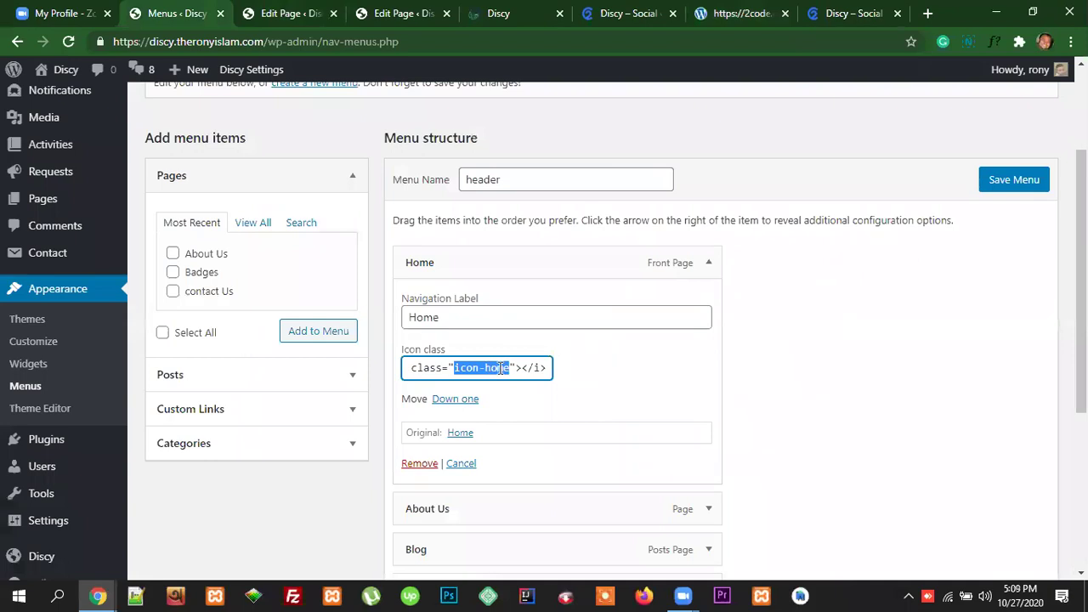
pyautogui.click(761, 13)
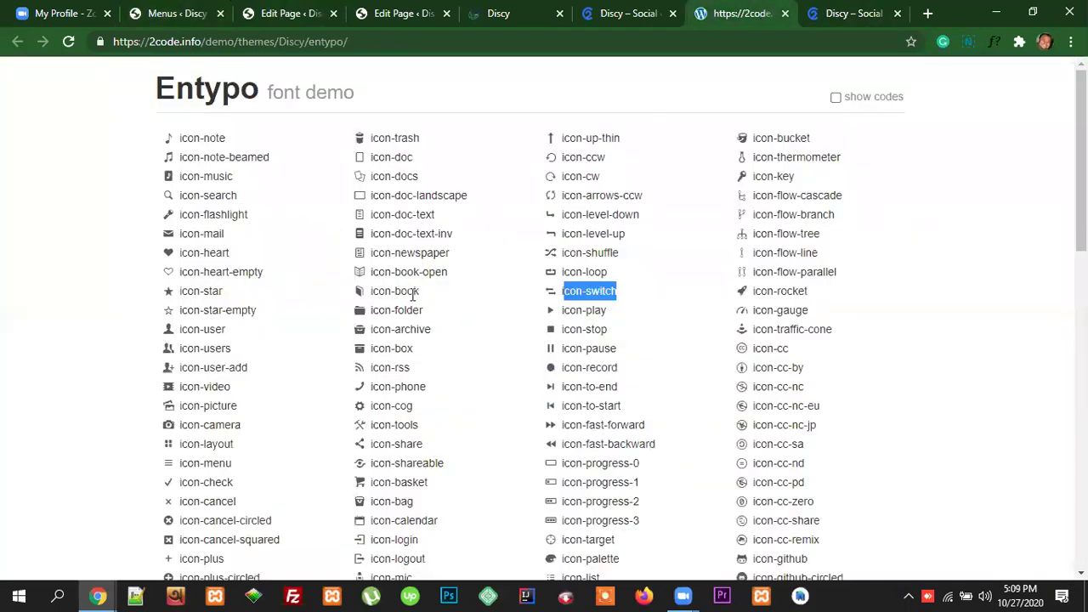
# Step: Select the icon-book, icon-folder and icon-box names in the Entypo list, then return to Menus
pyautogui.moveTo(423, 291); pyautogui.dragTo(380, 292)
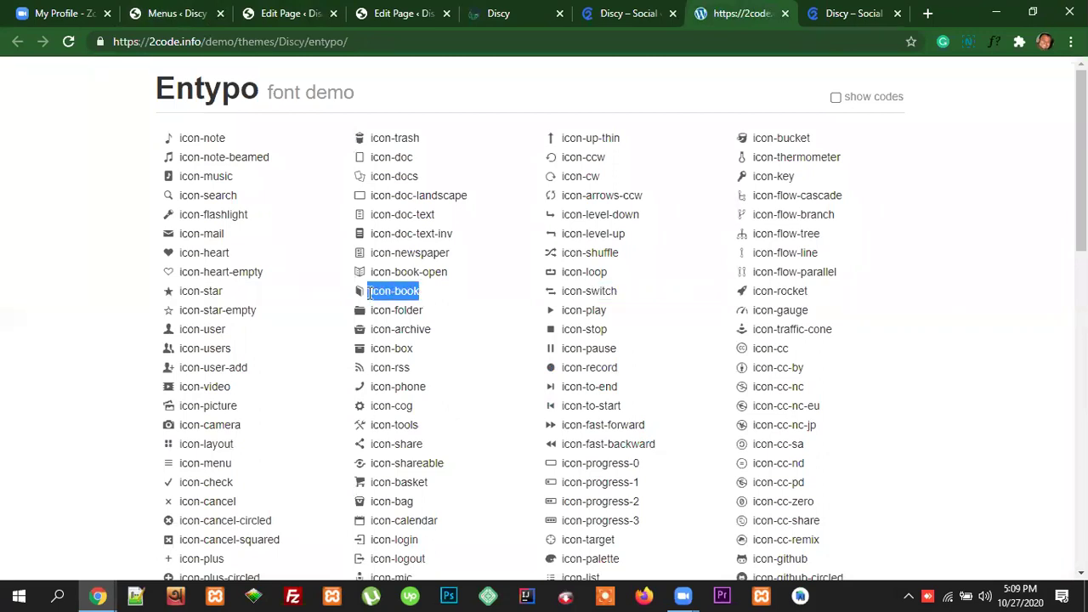
pyautogui.moveTo(424, 312); pyautogui.dragTo(363, 317)
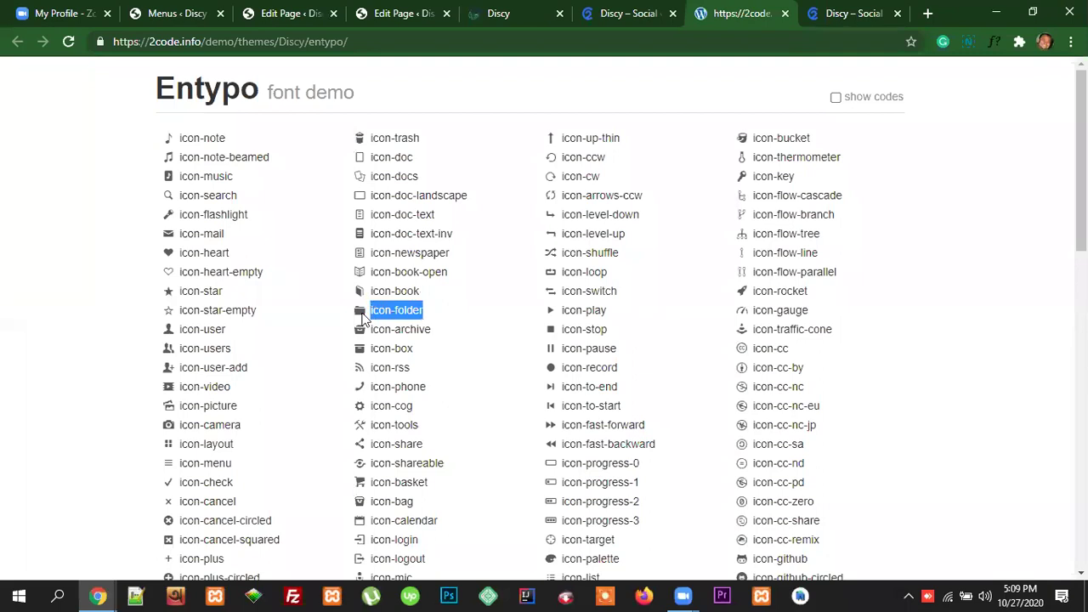
pyautogui.moveTo(415, 351); pyautogui.dragTo(369, 351)
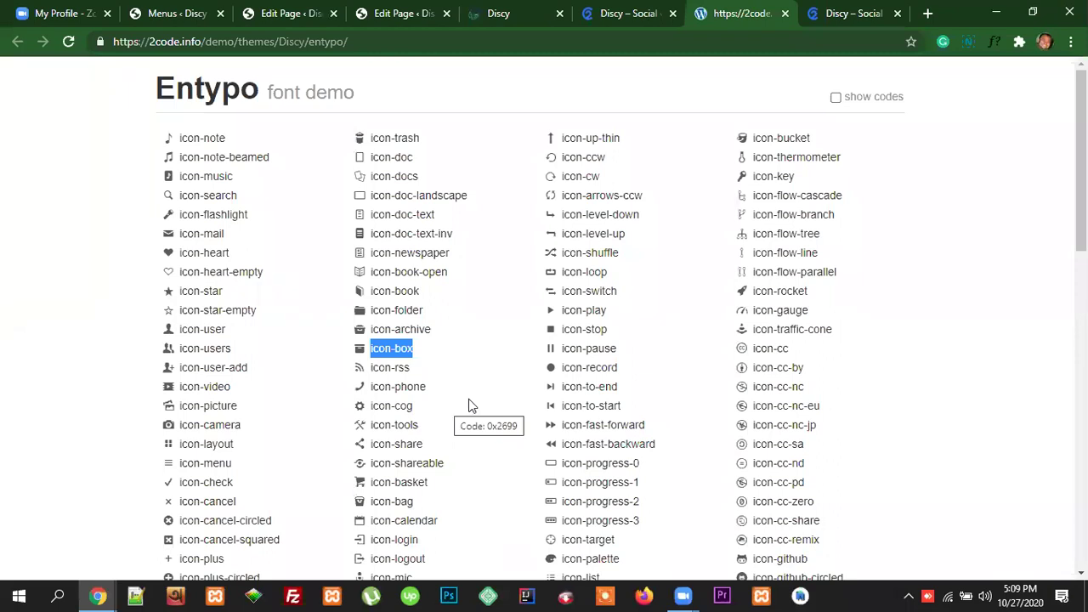
pyautogui.click(283, 17)
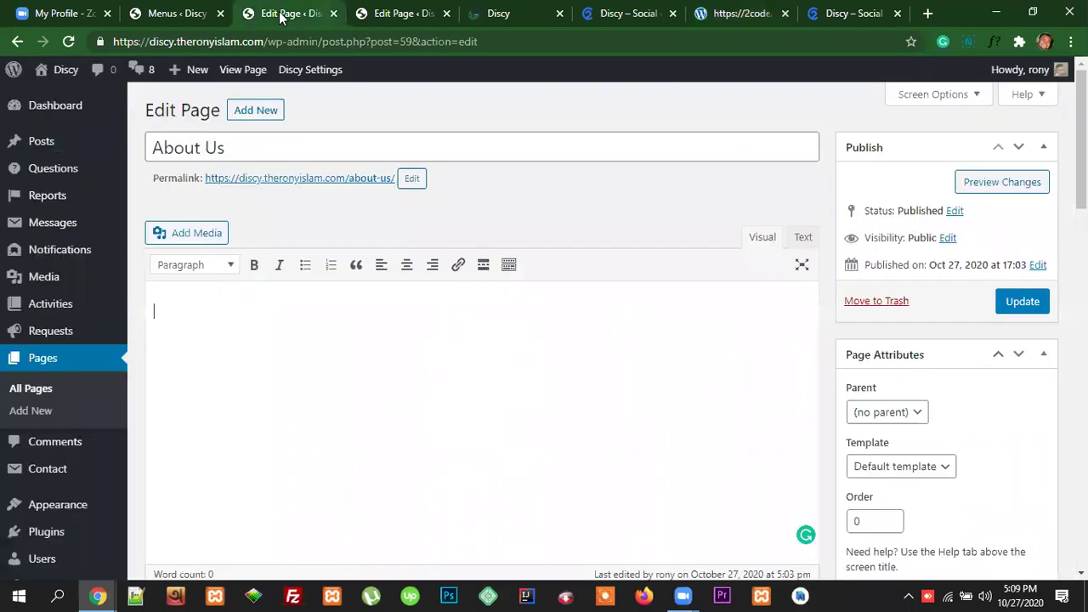
pyautogui.click(186, 14)
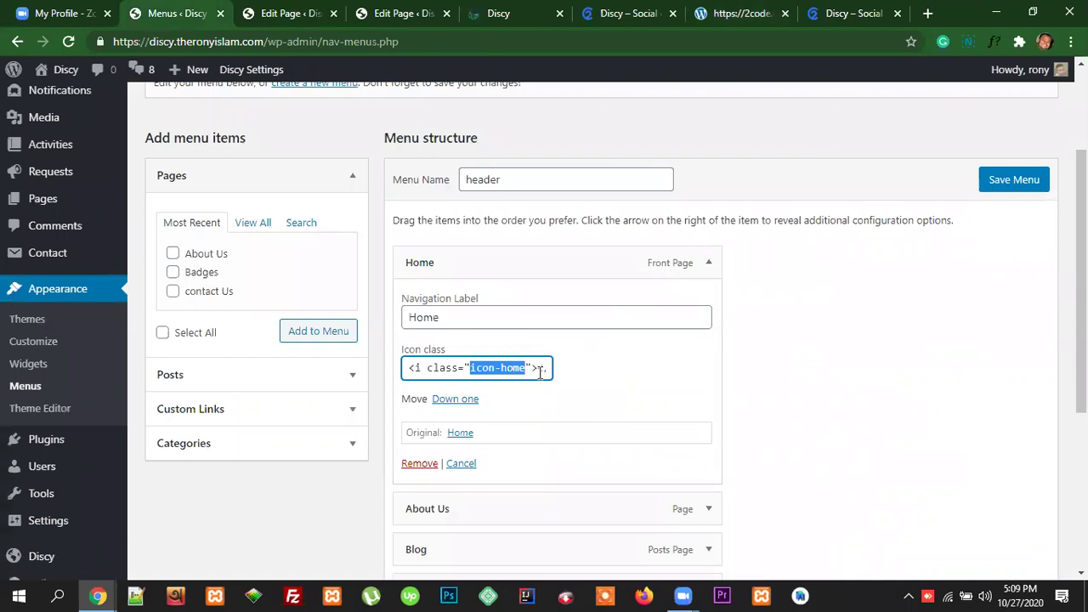
# Step: Scroll through the Creating the Navigation Menu guide and highlight step 5's icon-home tag snippet
pyautogui.click(625, 14)
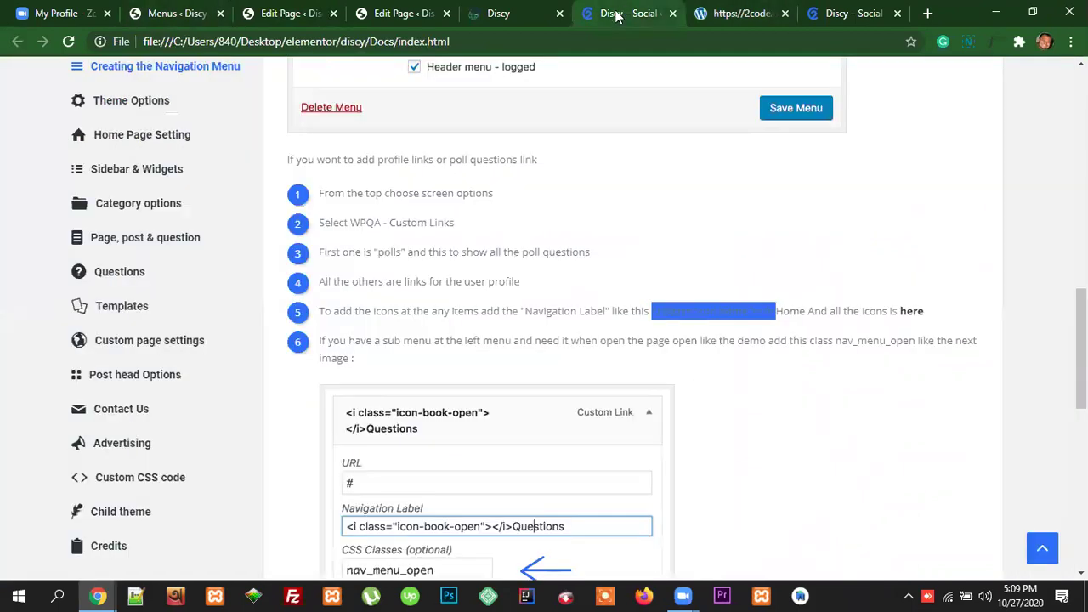
pyautogui.click(710, 287)
pyautogui.scroll(12, 213, 258)
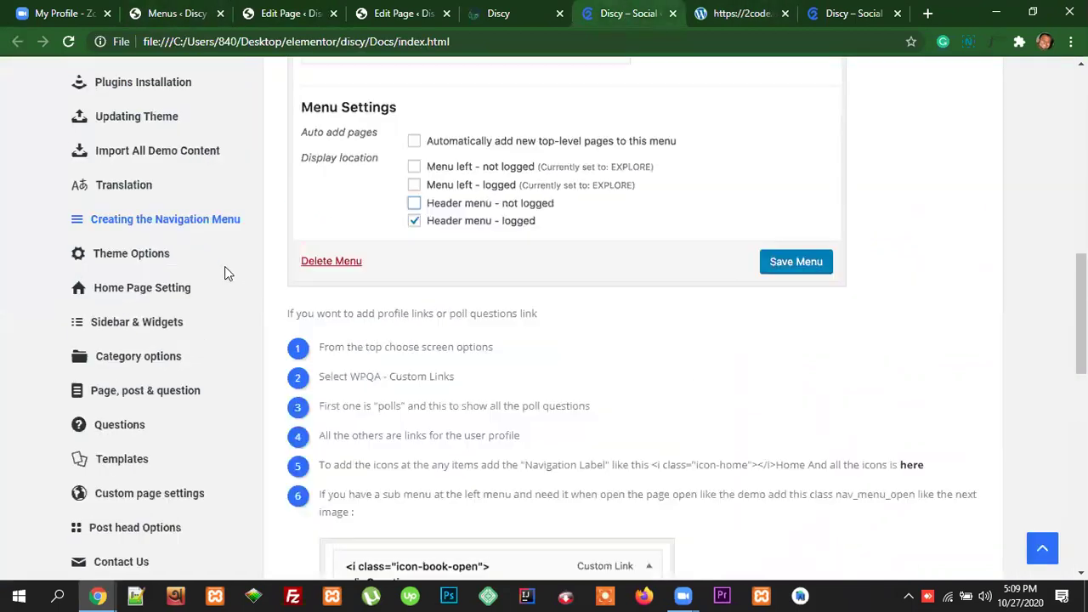
pyautogui.scroll(-5, 227, 253)
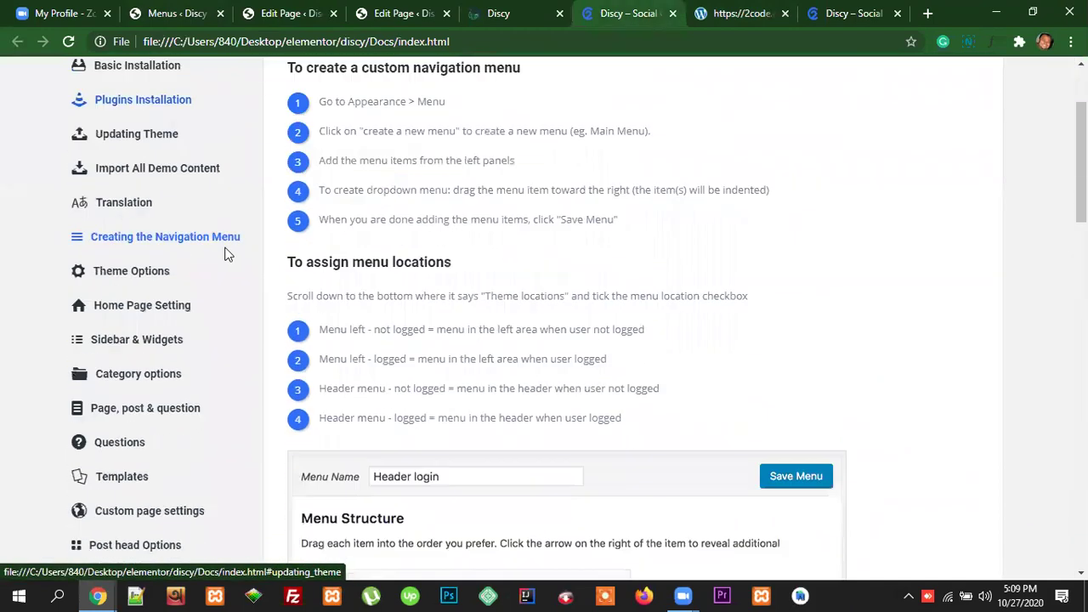
pyautogui.scroll(2, 289, 321)
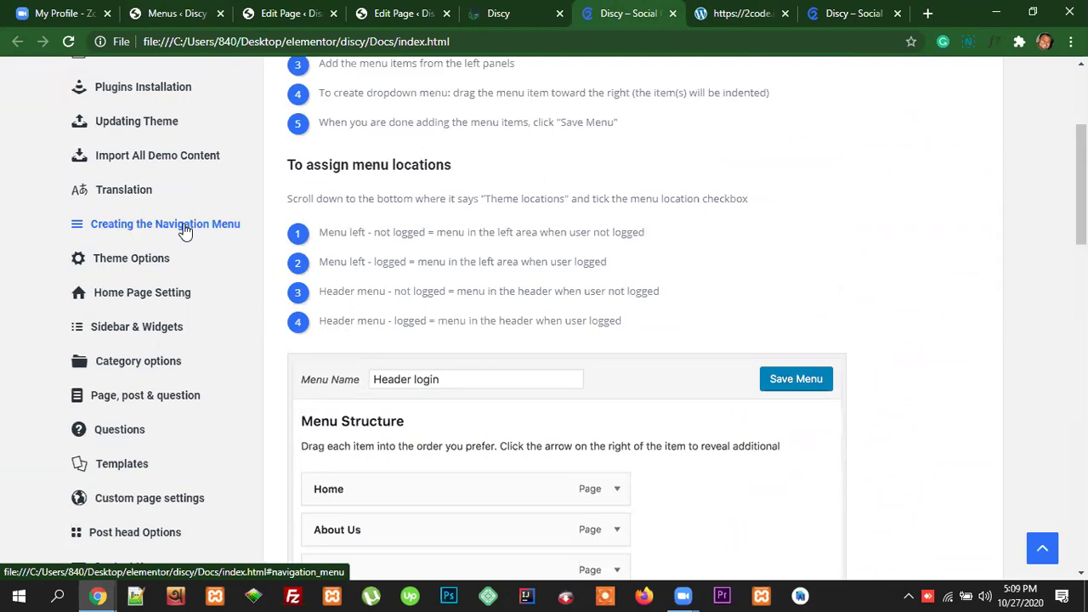
pyautogui.scroll(-2, 687, 314)
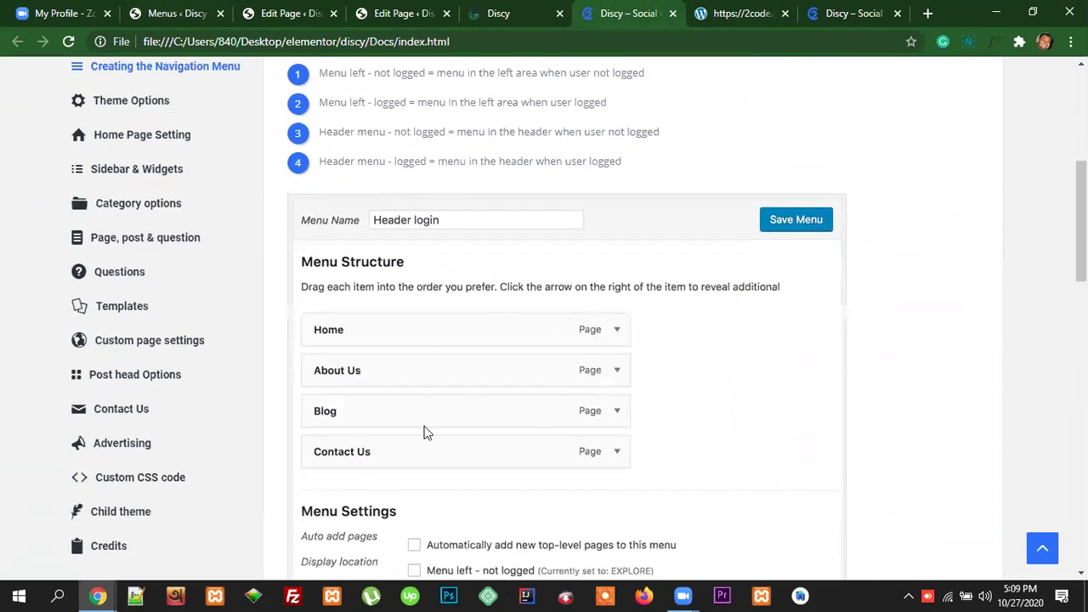
pyautogui.scroll(-2, 734, 365)
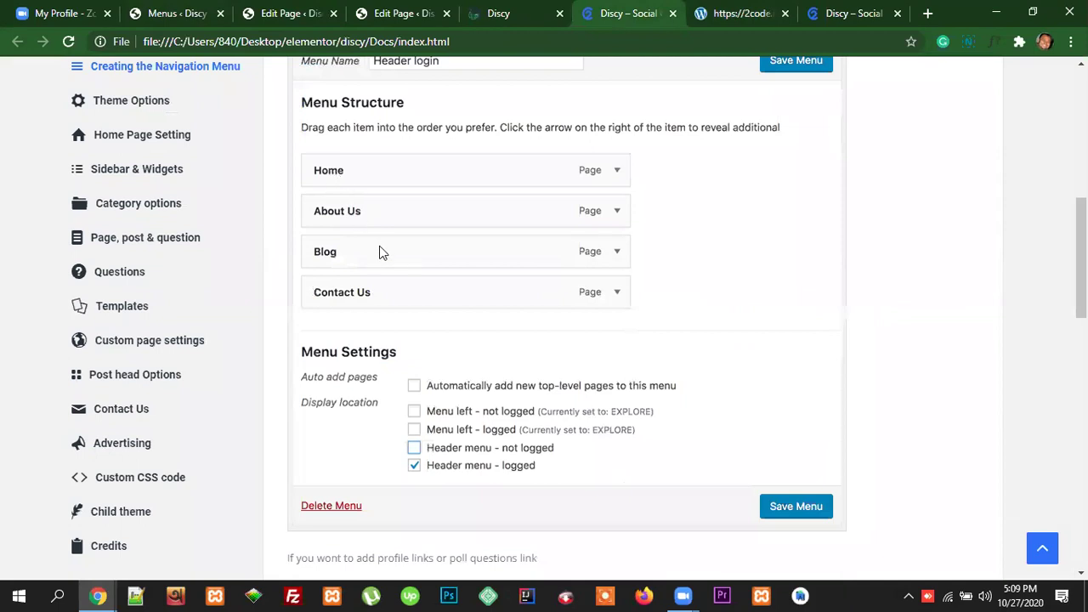
pyautogui.scroll(-2, 763, 360)
pyautogui.scroll(-3, 738, 371)
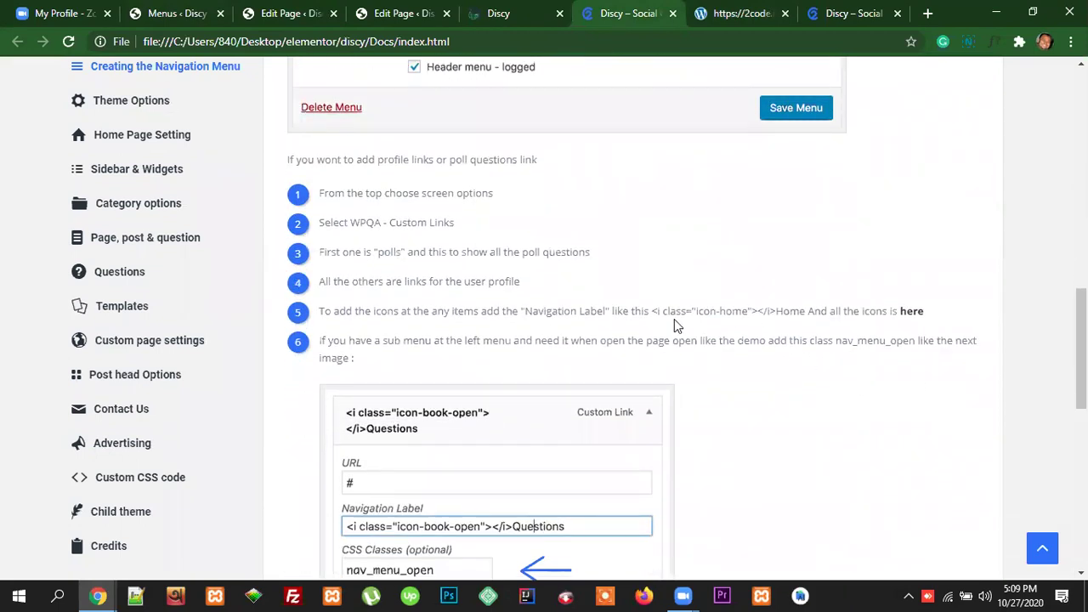
pyautogui.moveTo(651, 310); pyautogui.dragTo(771, 310)
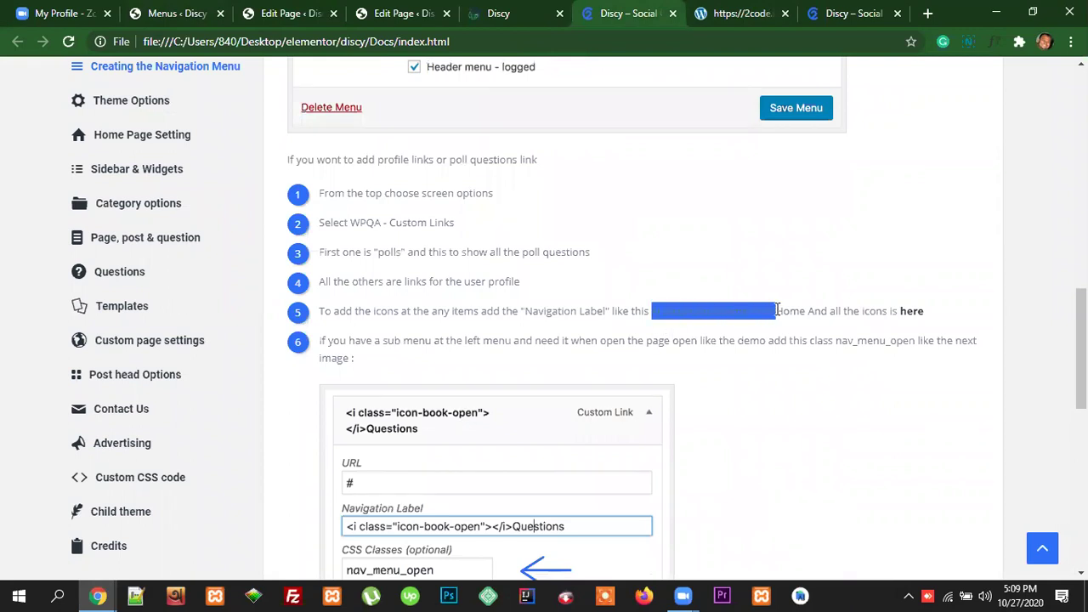
pyautogui.click(784, 332)
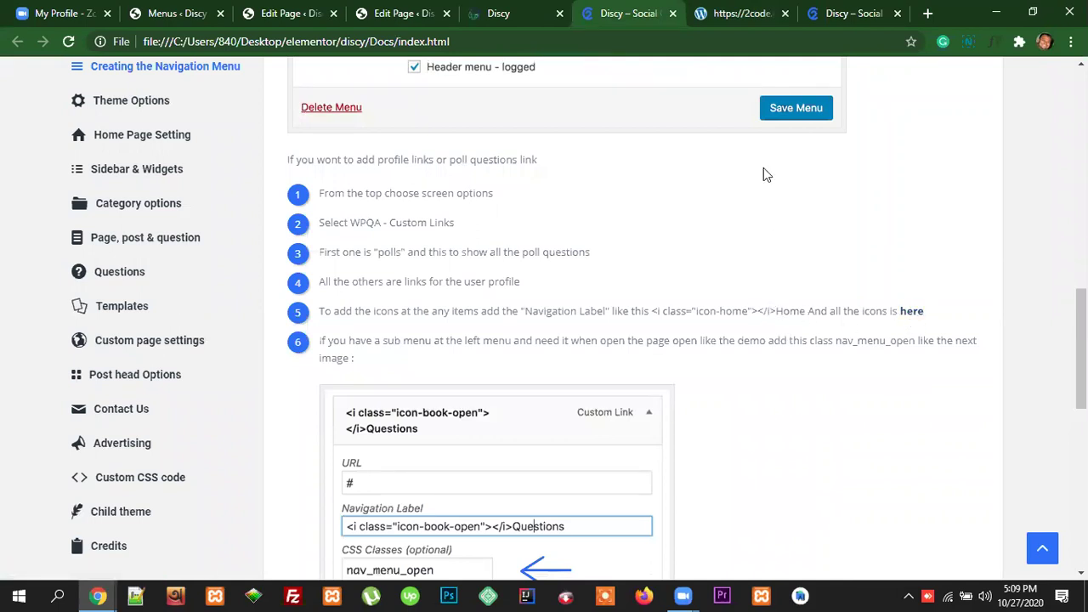
pyautogui.click(730, 16)
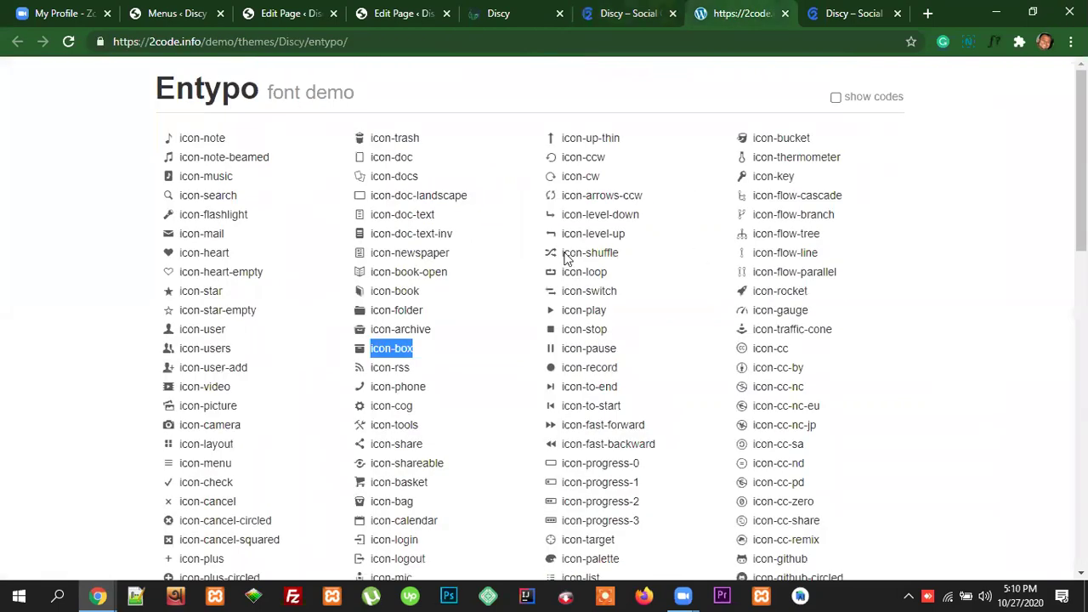
# Step: Delete the class text from the Home item's Icon class field, leaving only <i ></i>
pyautogui.scroll(-1, 653, 389)
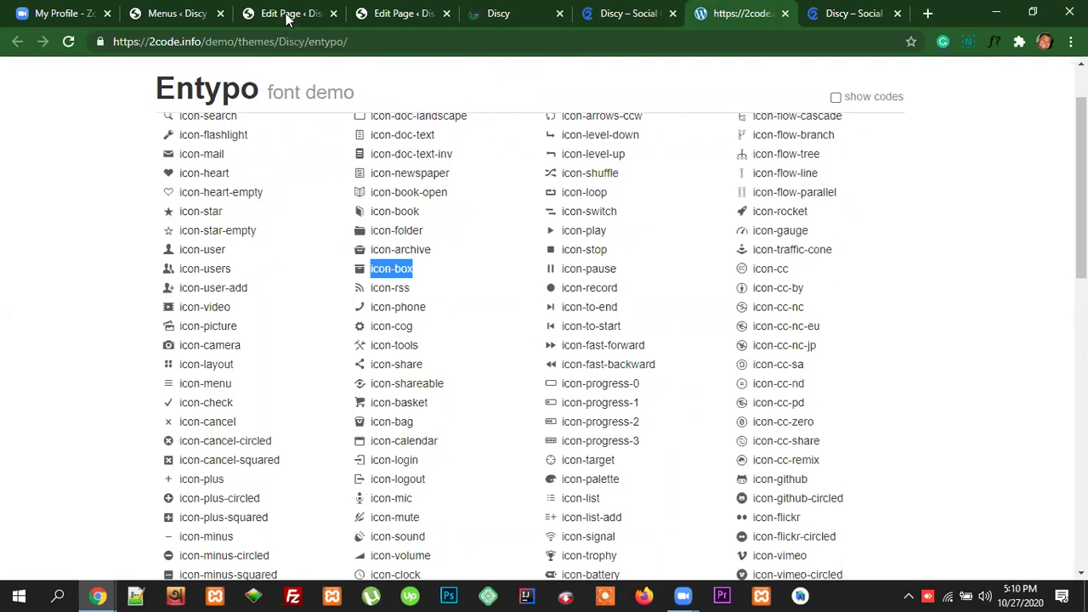
pyautogui.click(174, 13)
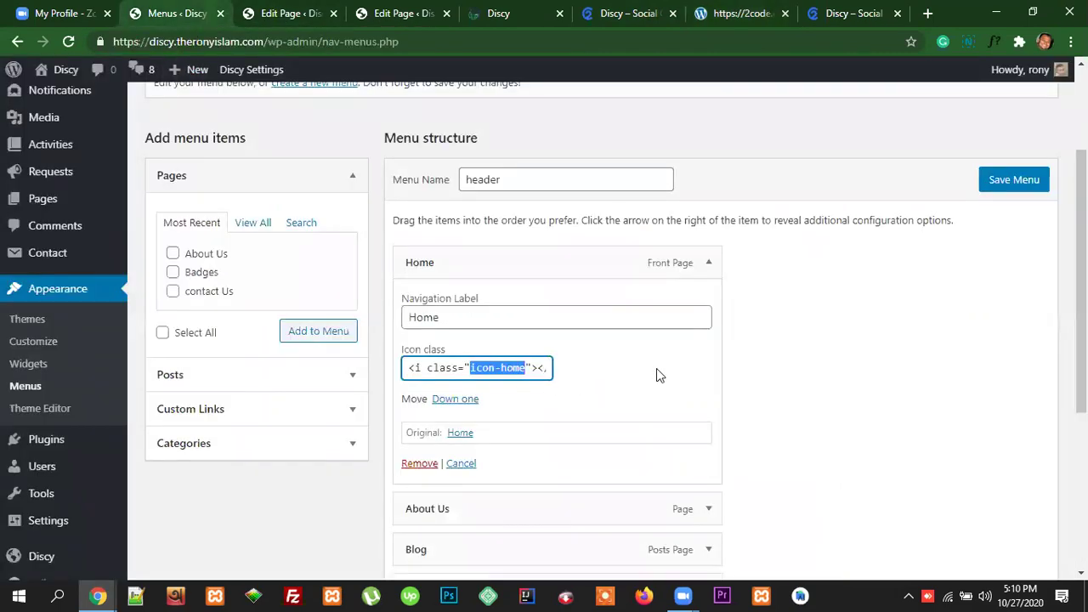
pyautogui.click(709, 263)
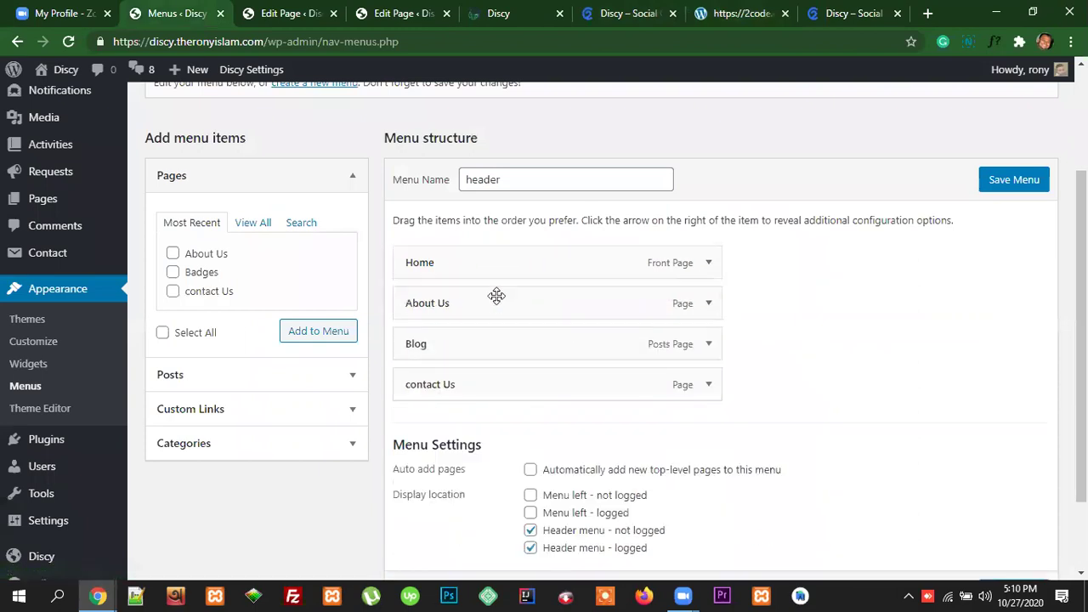
pyautogui.click(710, 265)
pyautogui.moveTo(408, 368); pyautogui.dragTo(549, 367)
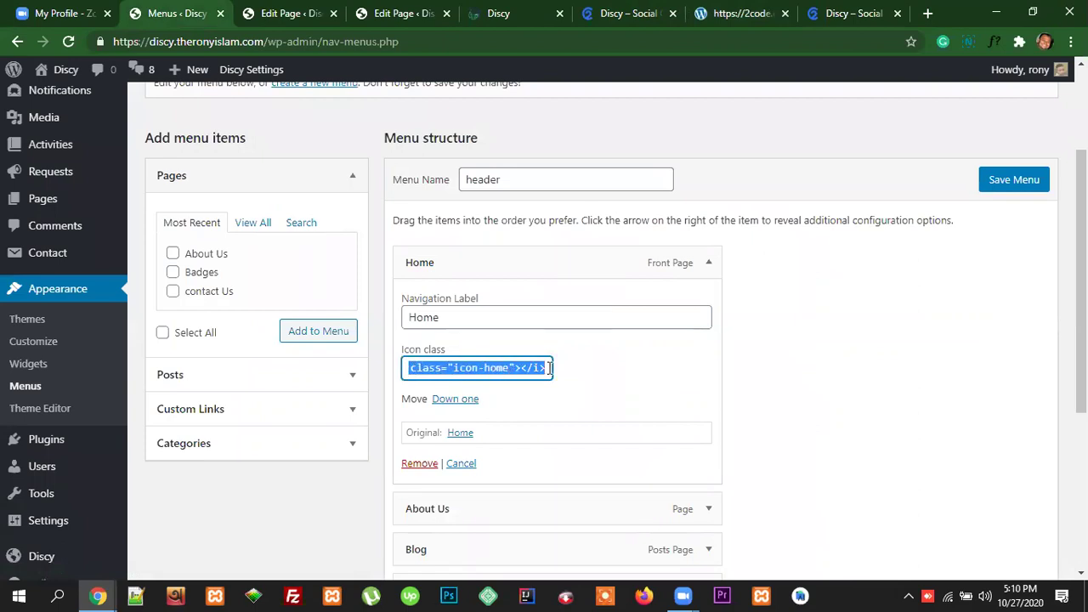
pyautogui.press('BackSpace')
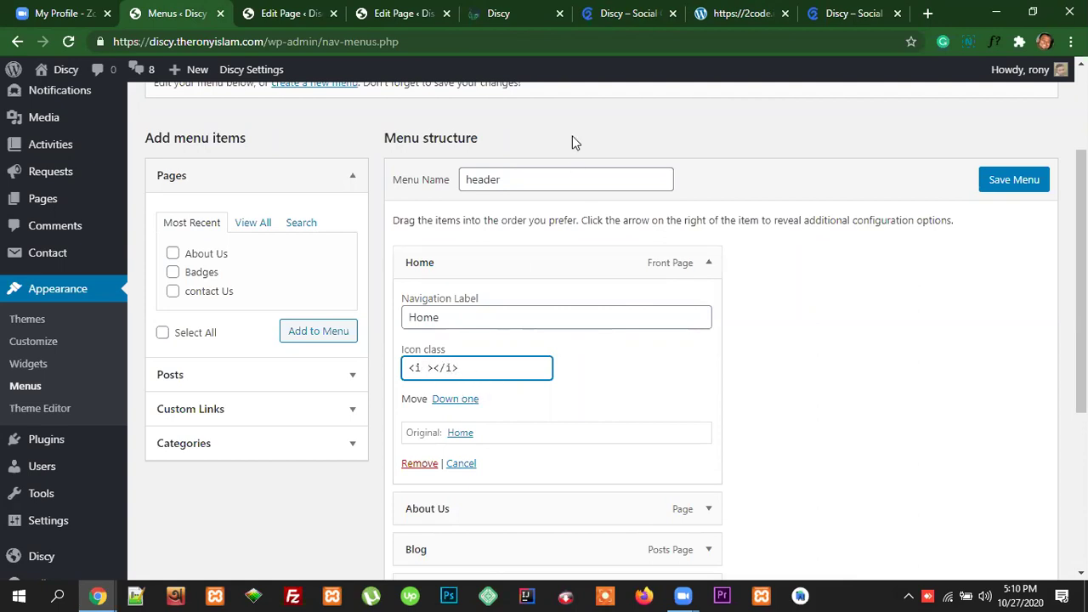
pyautogui.click(740, 13)
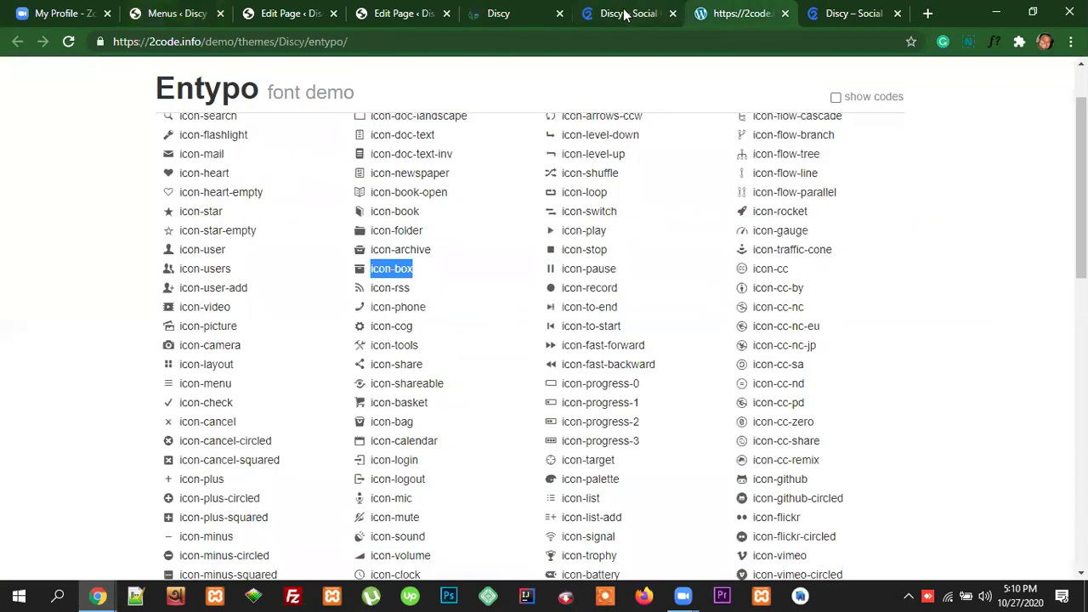
# Step: Highlight step 5's icon-home tag in the Discy docs, then move to the Entypo demo tab
pyautogui.click(627, 13)
pyautogui.moveTo(776, 311); pyautogui.dragTo(649, 312)
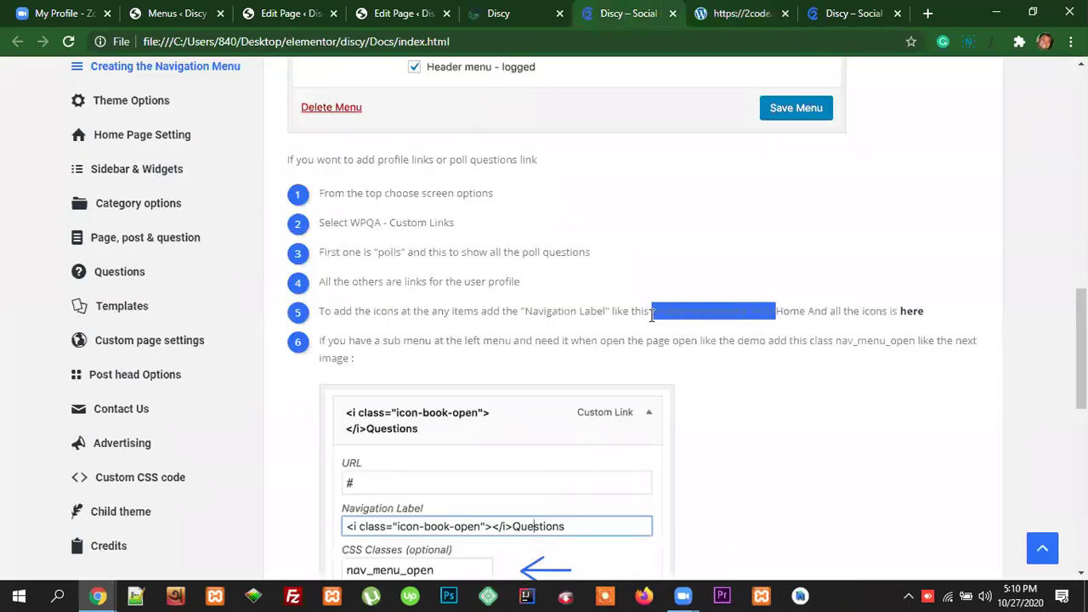
pyautogui.click(732, 332)
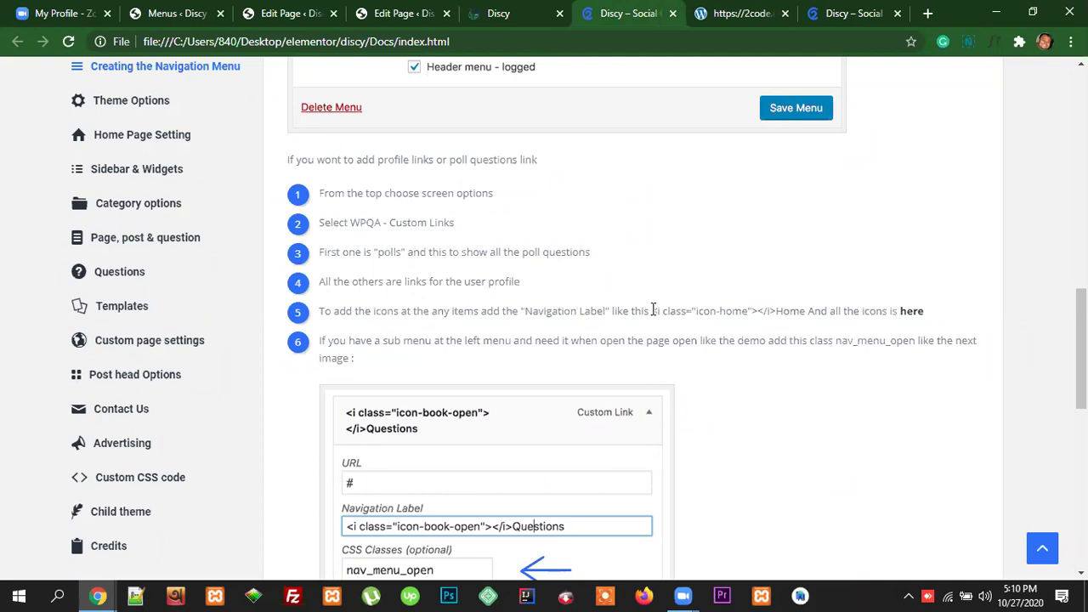
pyautogui.moveTo(652, 311); pyautogui.dragTo(779, 314)
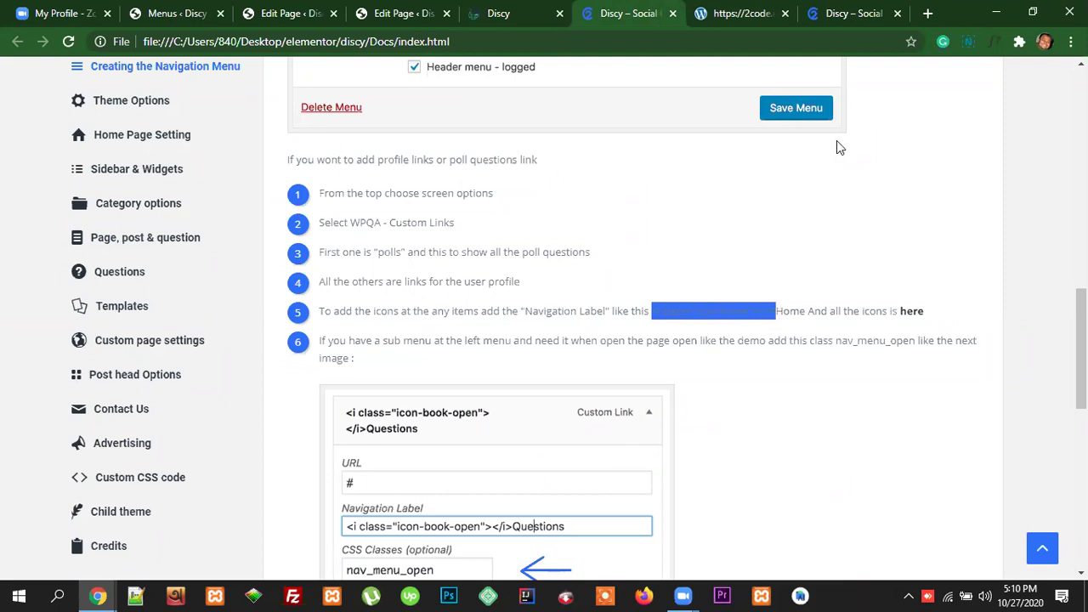
pyautogui.hotkey('ctrl', 'Tab')
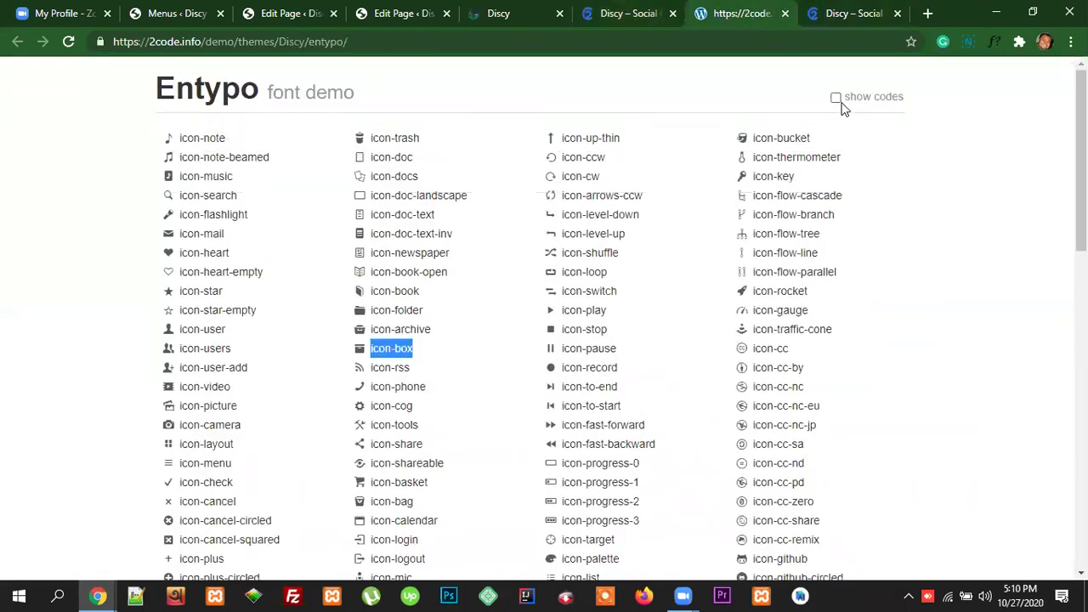
# Step: Show the Entypo icons' hex codes, select code 0xe756, then switch back to icon names
pyautogui.click(837, 98)
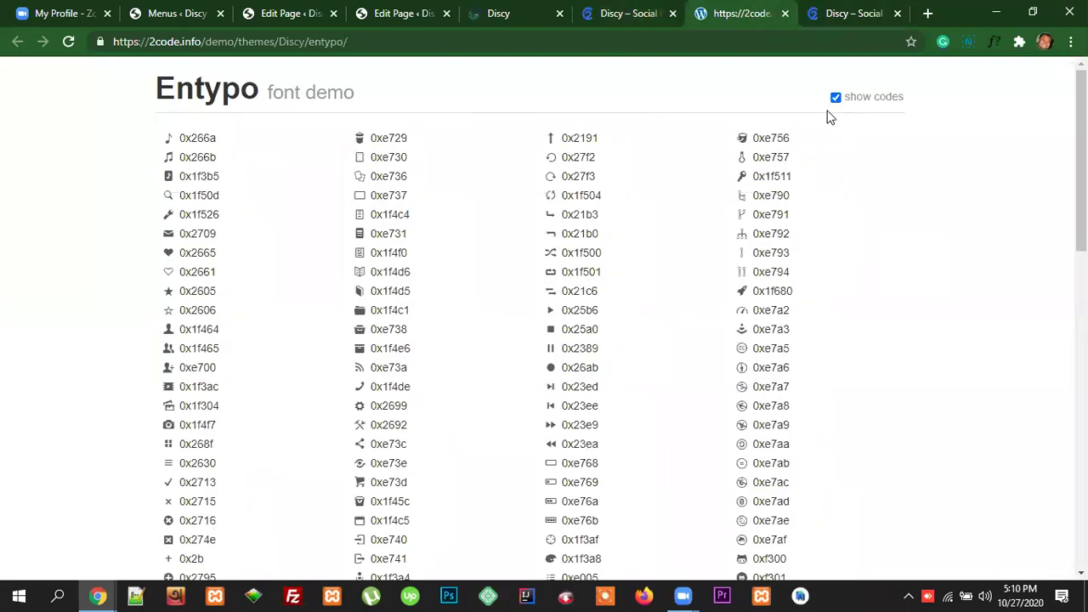
pyautogui.moveTo(791, 138); pyautogui.dragTo(755, 137)
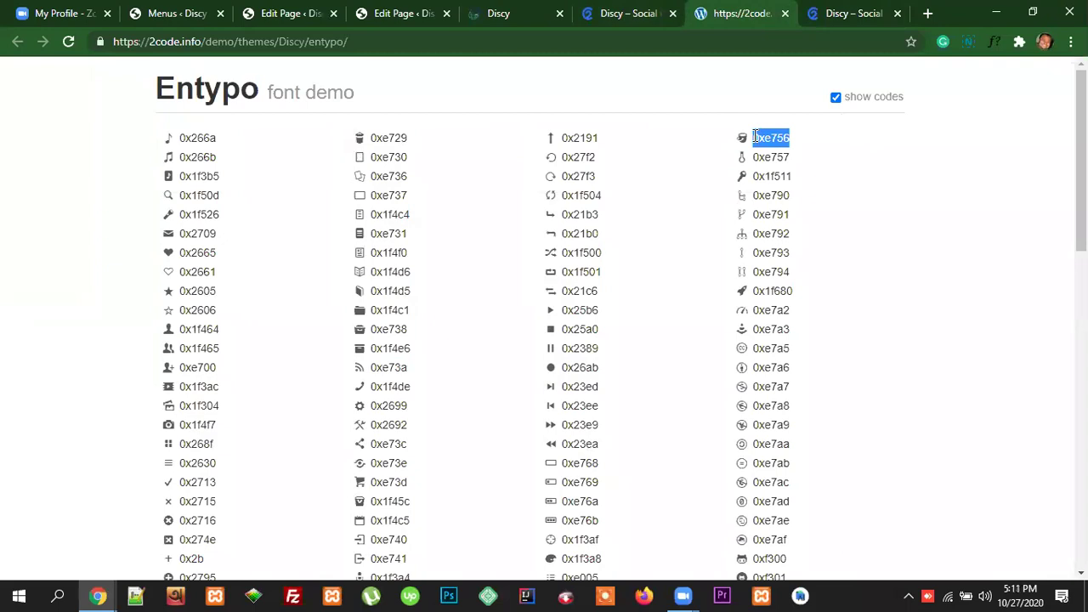
pyautogui.scroll(-10, 782, 274)
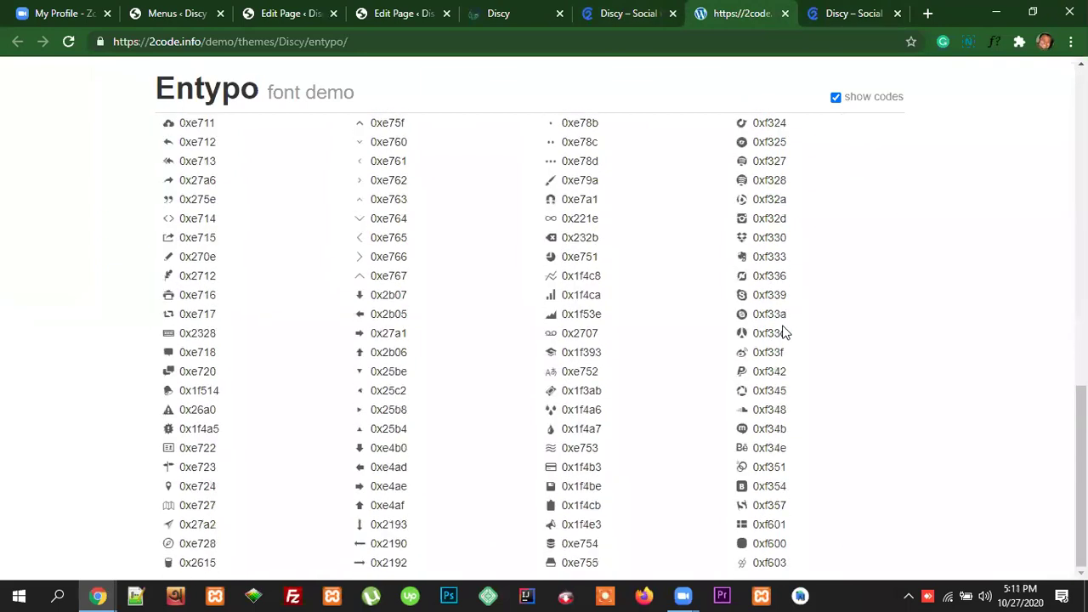
pyautogui.scroll(10, 787, 333)
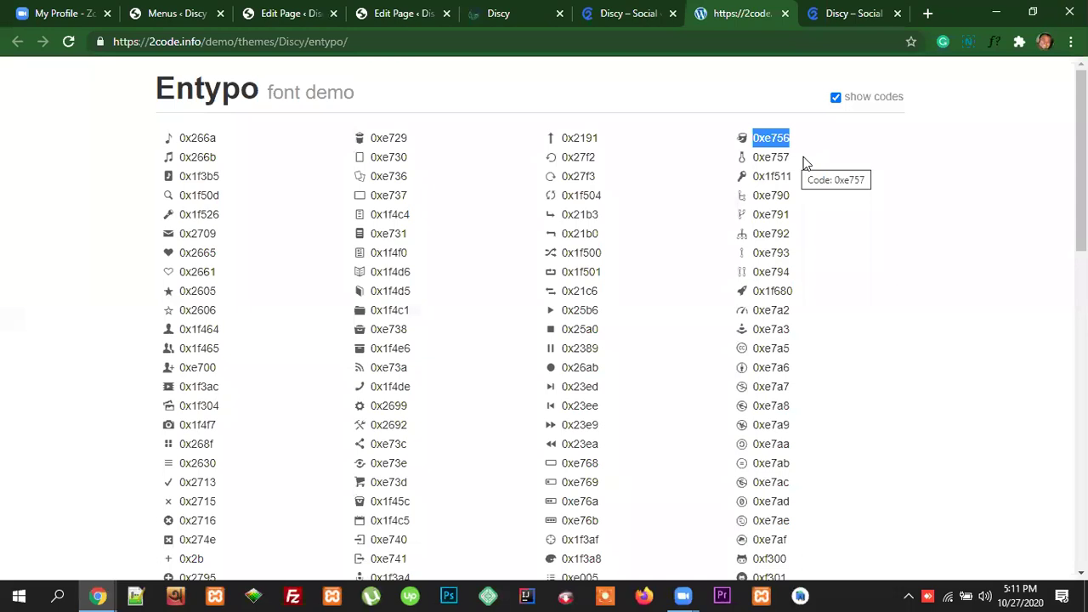
pyautogui.moveTo(792, 158); pyautogui.dragTo(752, 176)
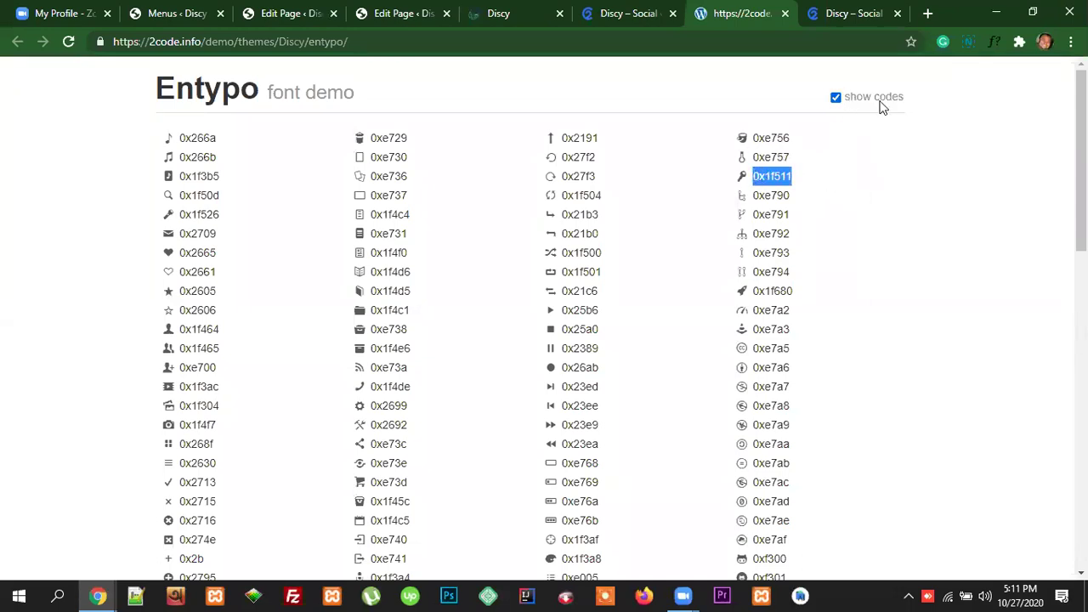
pyautogui.click(822, 223)
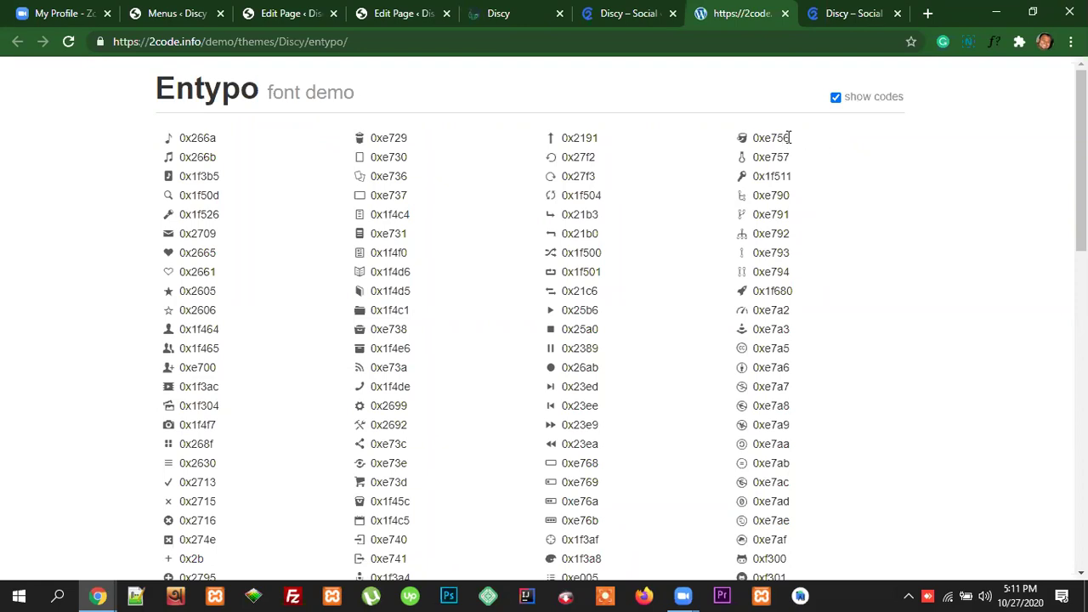
pyautogui.moveTo(789, 138); pyautogui.dragTo(754, 138)
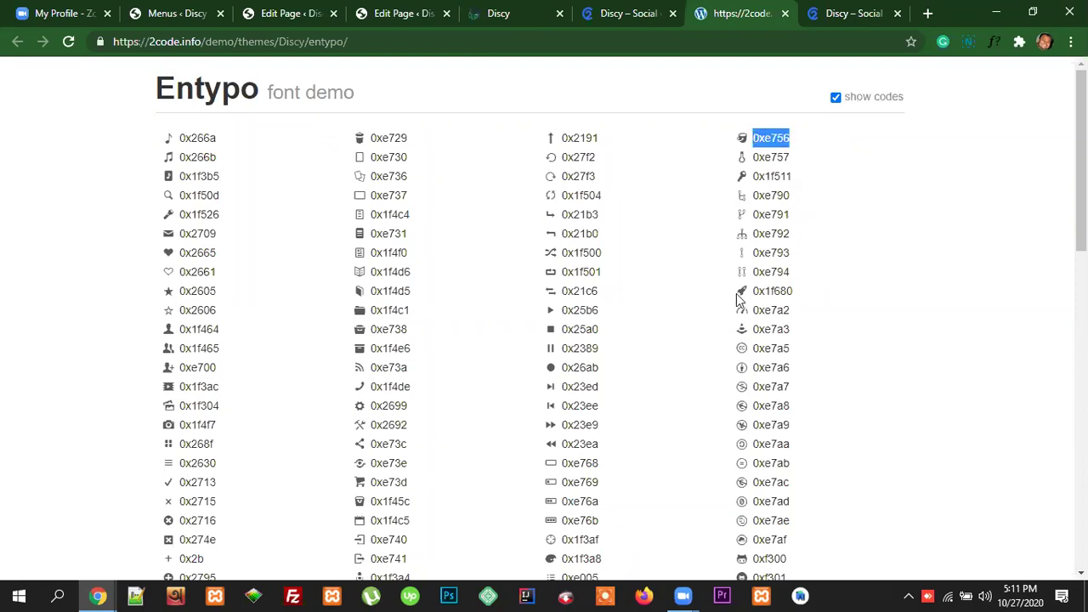
pyautogui.click(837, 99)
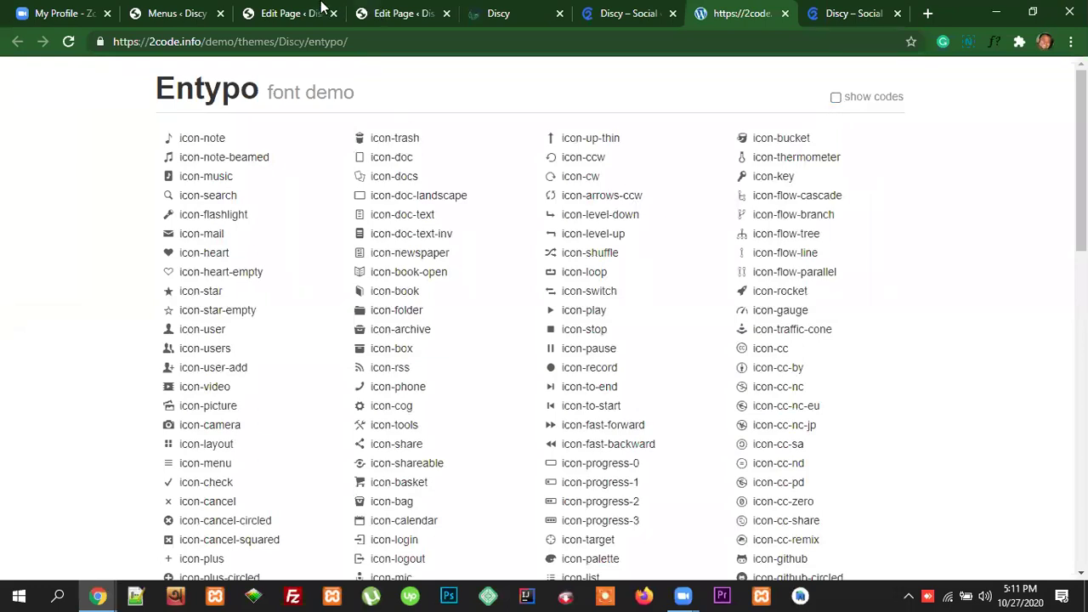
pyautogui.click(179, 13)
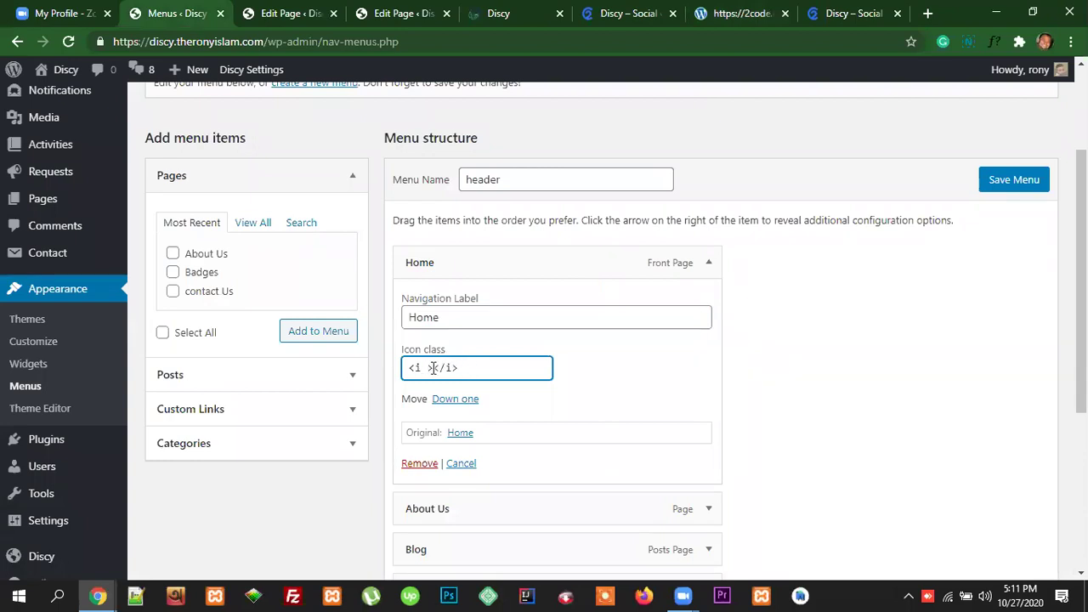
# Step: Select all text in the Home item's Icon class field, then switch to the Discy docs
pyautogui.click(409, 317)
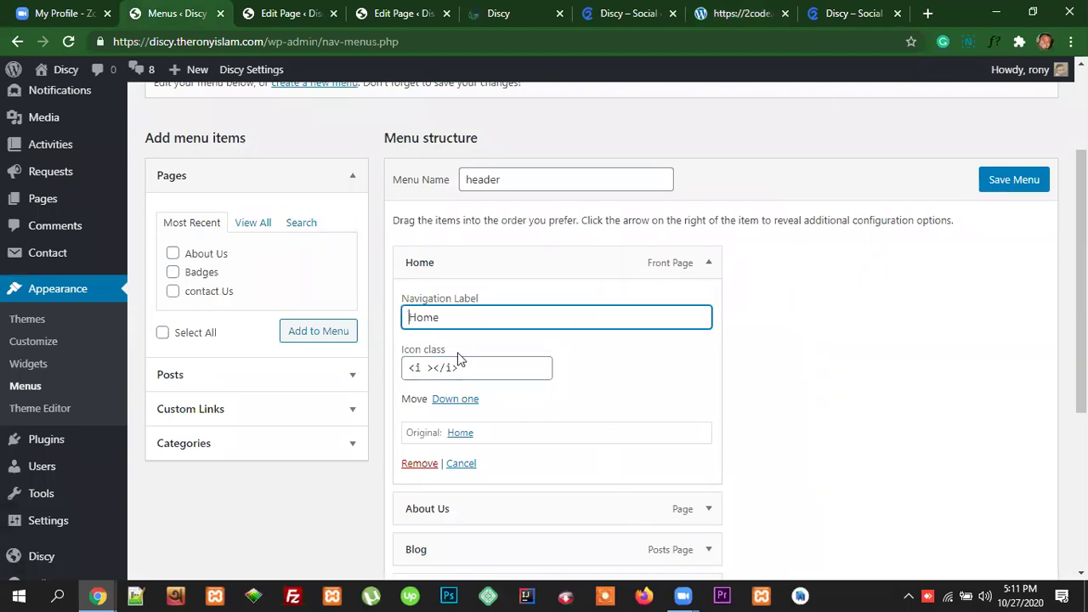
pyautogui.click(414, 368)
pyautogui.hotkey('ctrl', 'a')
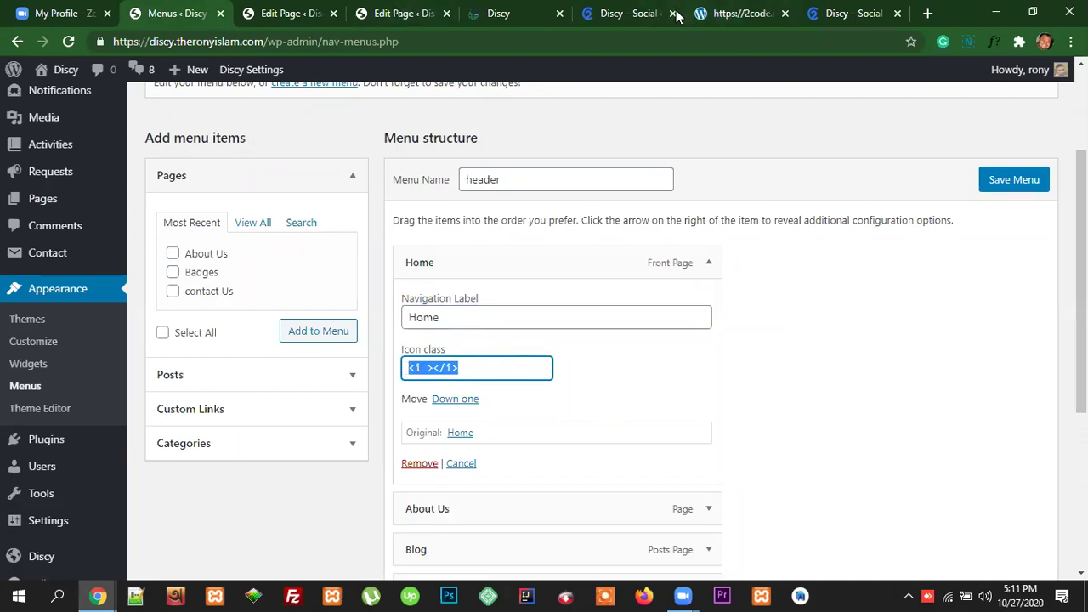
pyautogui.click(733, 14)
pyautogui.click(624, 13)
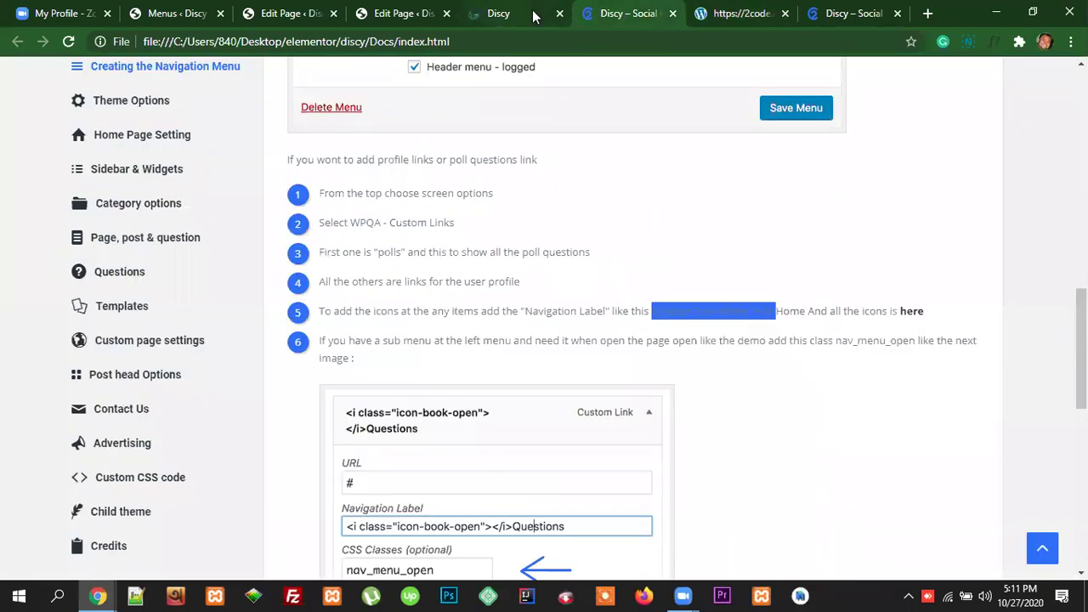
# Step: Reread the menu-icon instructions, then place the cursor after <i in the Home Icon class field
pyautogui.scroll(-1, 583, 467)
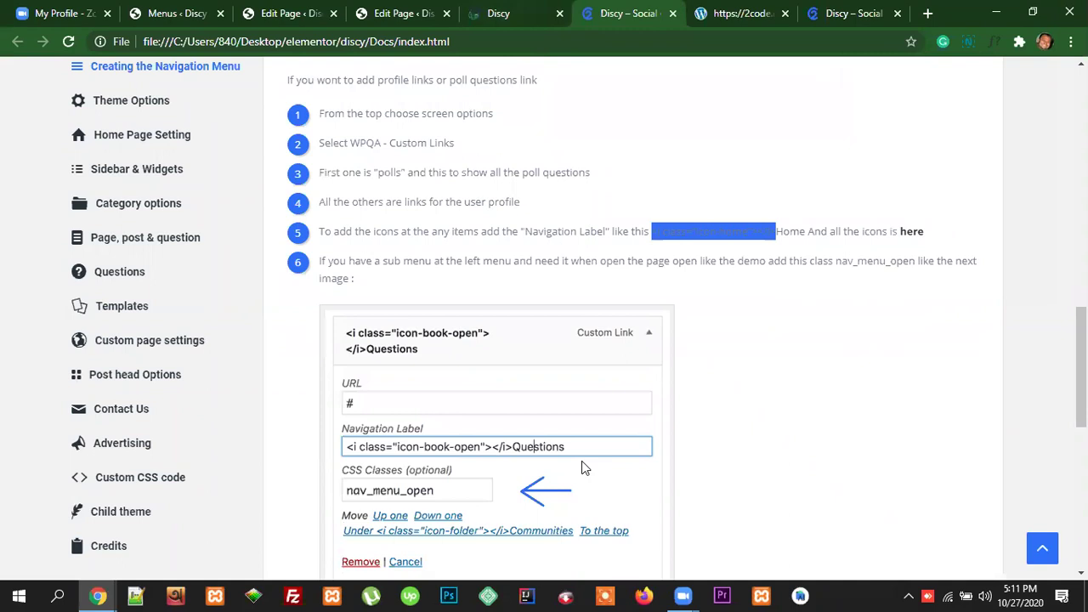
pyautogui.scroll(-5, 648, 465)
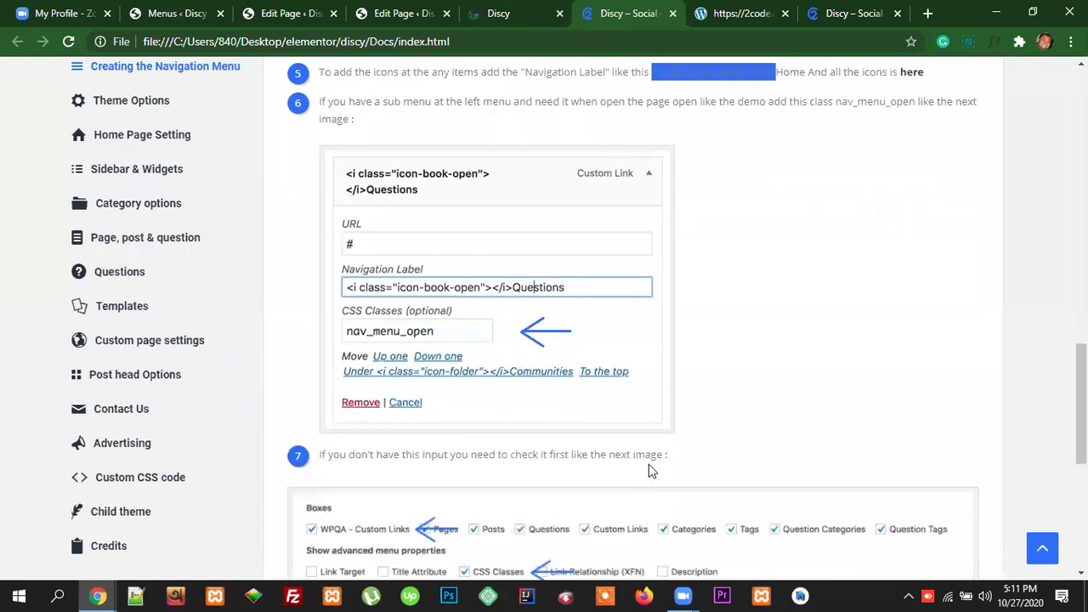
pyautogui.scroll(-3, 650, 465)
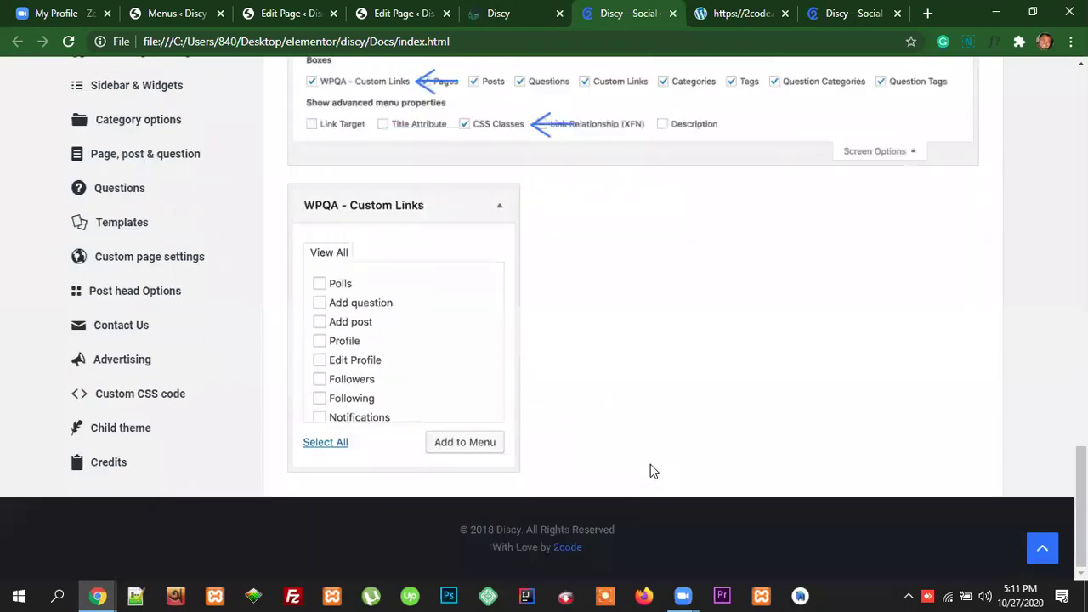
pyautogui.scroll(4, 650, 467)
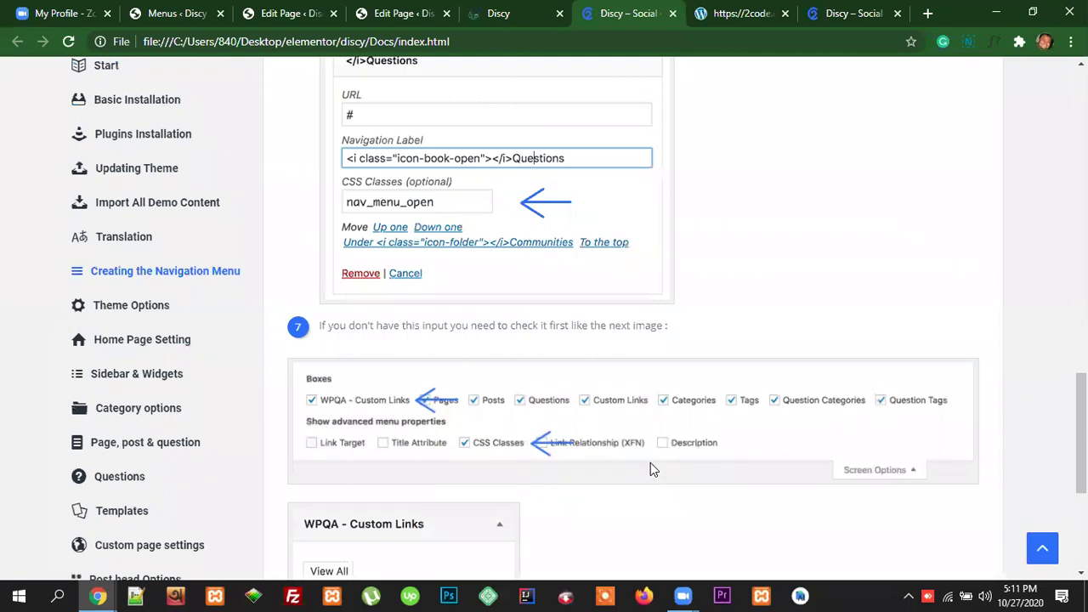
pyautogui.scroll(10, 650, 468)
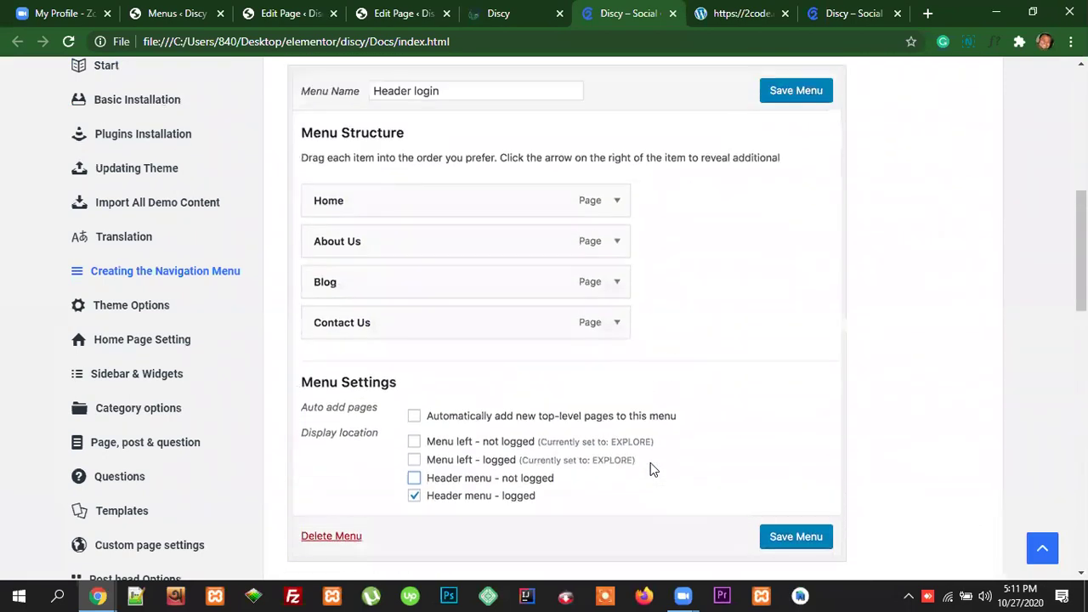
pyautogui.scroll(2, 651, 466)
pyautogui.click(281, 15)
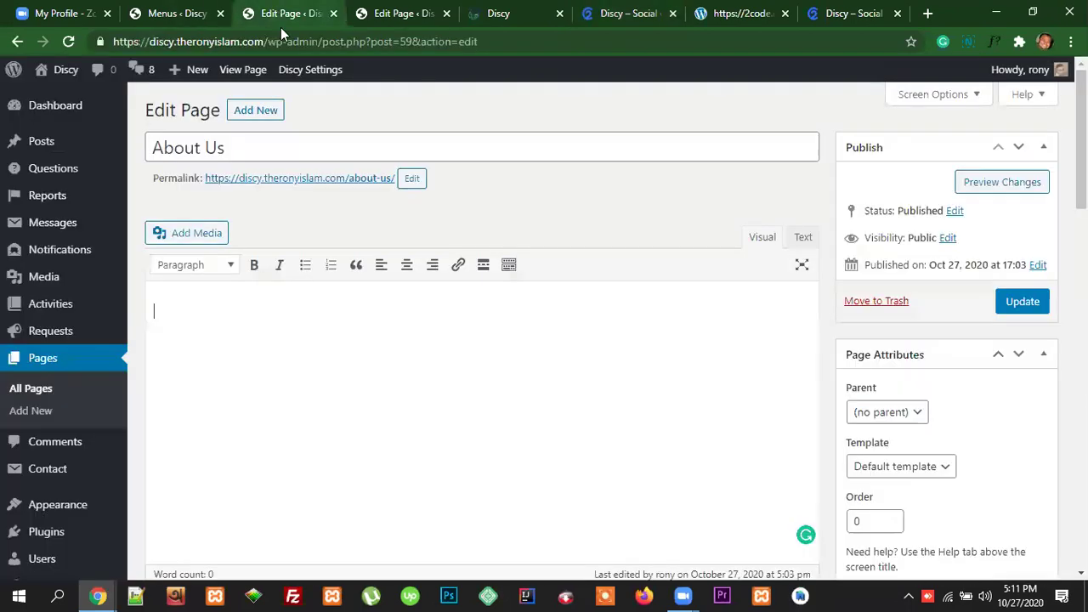
pyautogui.click(190, 19)
pyautogui.click(467, 370)
pyautogui.moveTo(467, 368); pyautogui.dragTo(405, 372)
pyautogui.click(425, 367)
# Step: Complete the Home Icon class as <i class="icon-home"></i>, copying icon-home from the Entypo list
pyautogui.write('class=""></i>')
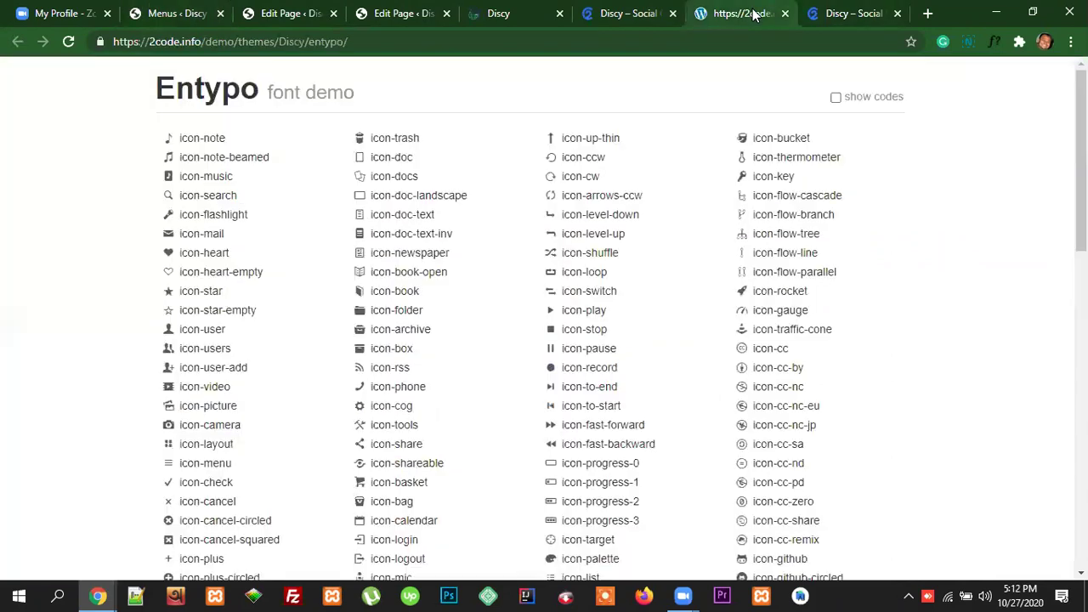
pyautogui.click(736, 13)
pyautogui.hotkey('ctrl', 'f')
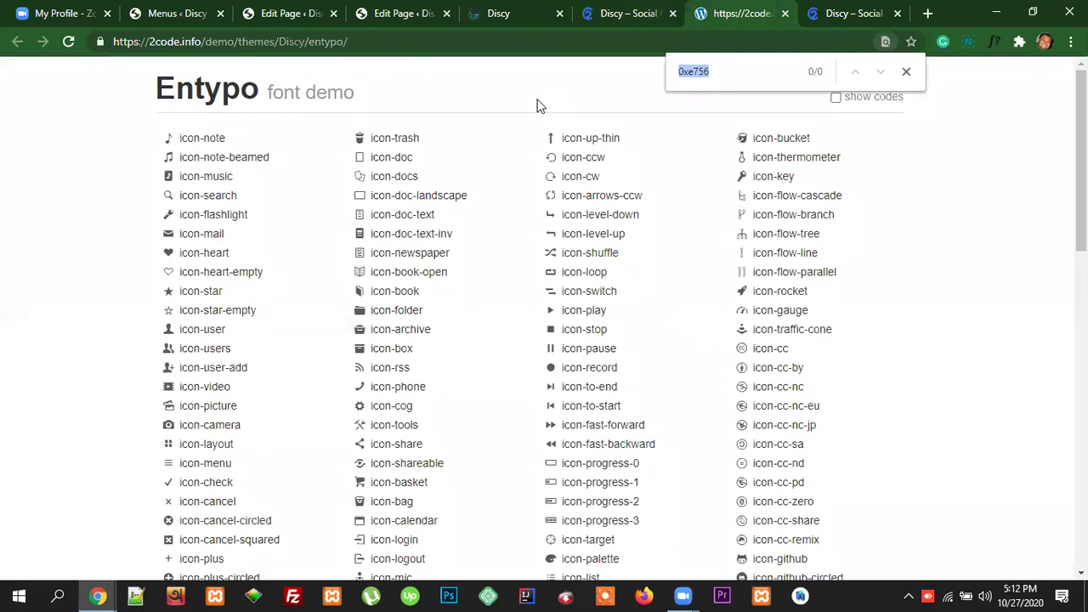
pyautogui.write('home')
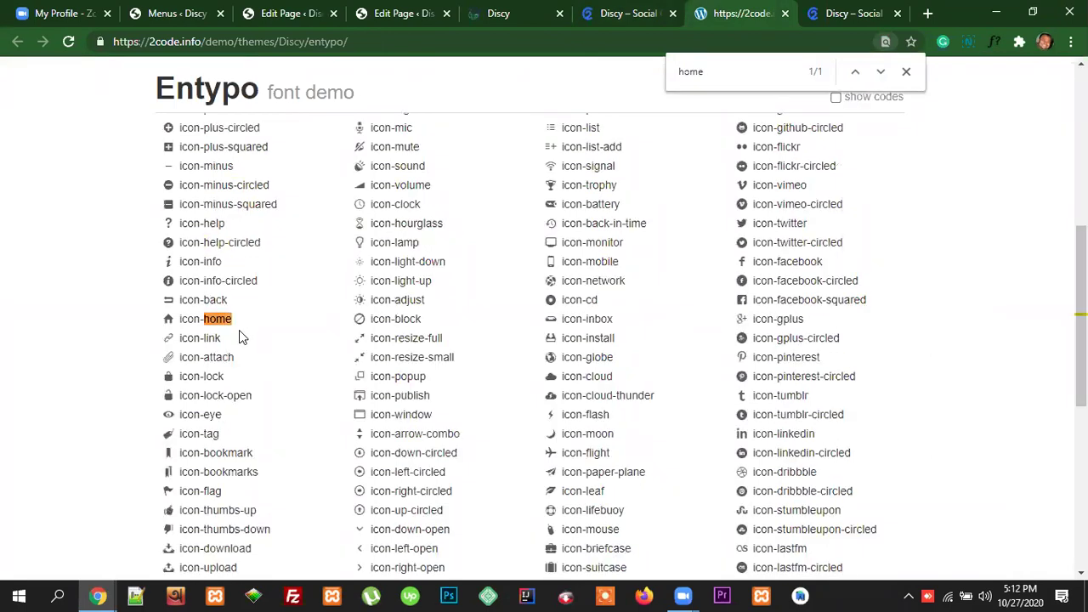
pyautogui.moveTo(233, 320); pyautogui.dragTo(180, 321)
pyautogui.hotkey('ctrl', 'c')
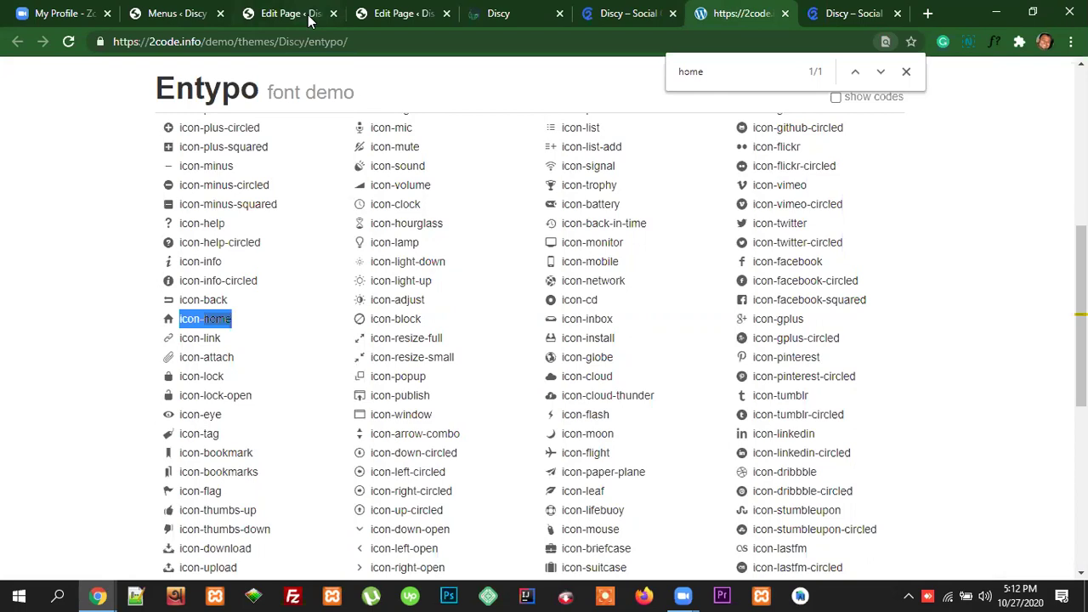
pyautogui.click(188, 13)
pyautogui.click(472, 369)
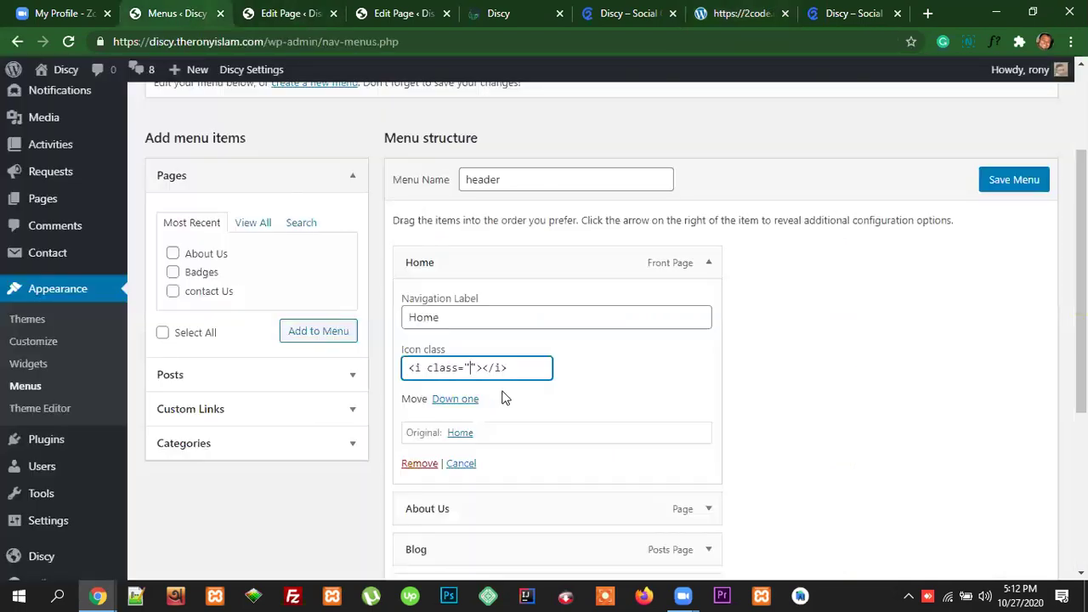
pyautogui.hotkey('ctrl', 'v')
# Step: Save the header menu and view the Discy site's front page
pyautogui.click(586, 398)
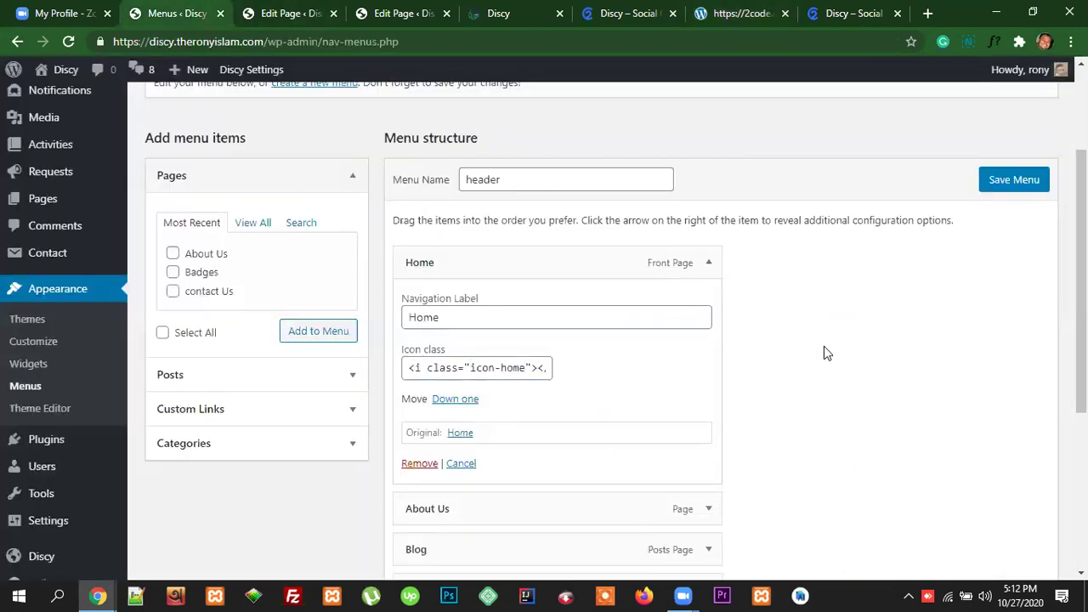
pyautogui.click(1000, 188)
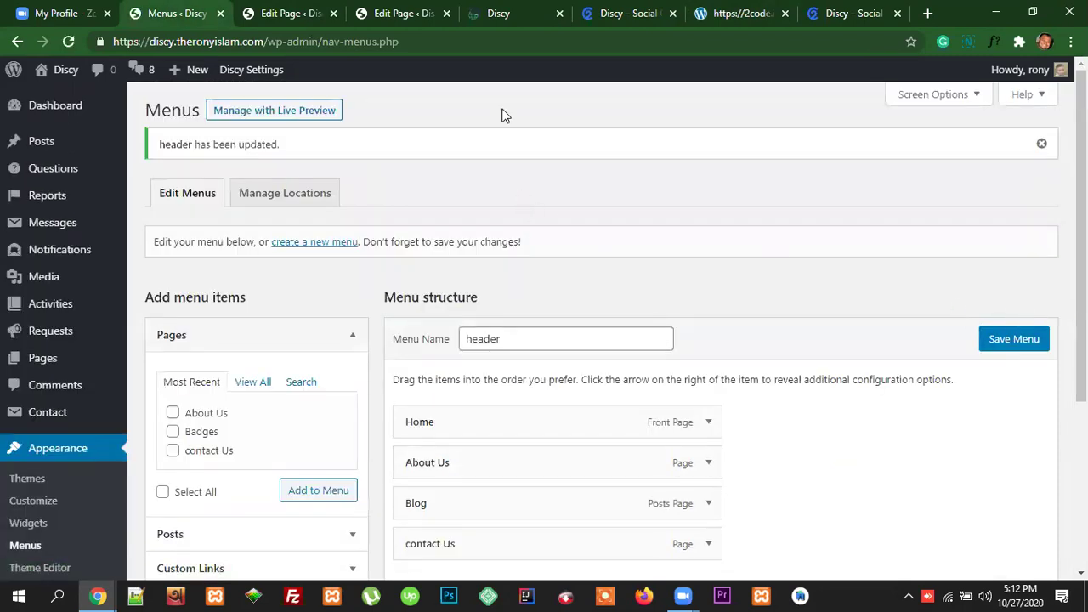
pyautogui.click(490, 10)
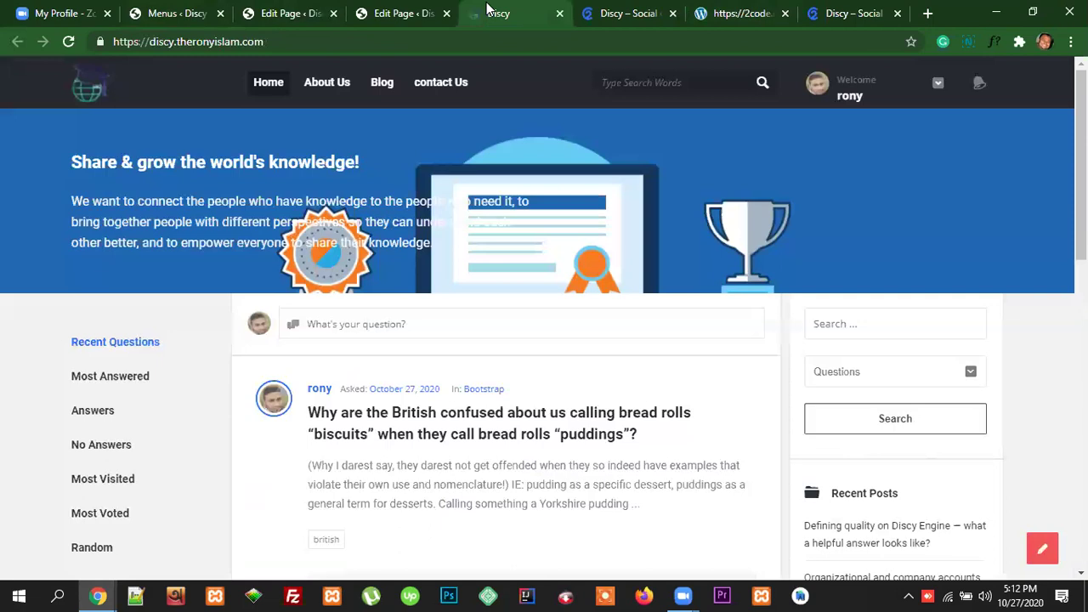
# Step: Go back to the Menus page and expand the Home menu item's settings
pyautogui.click(278, 39)
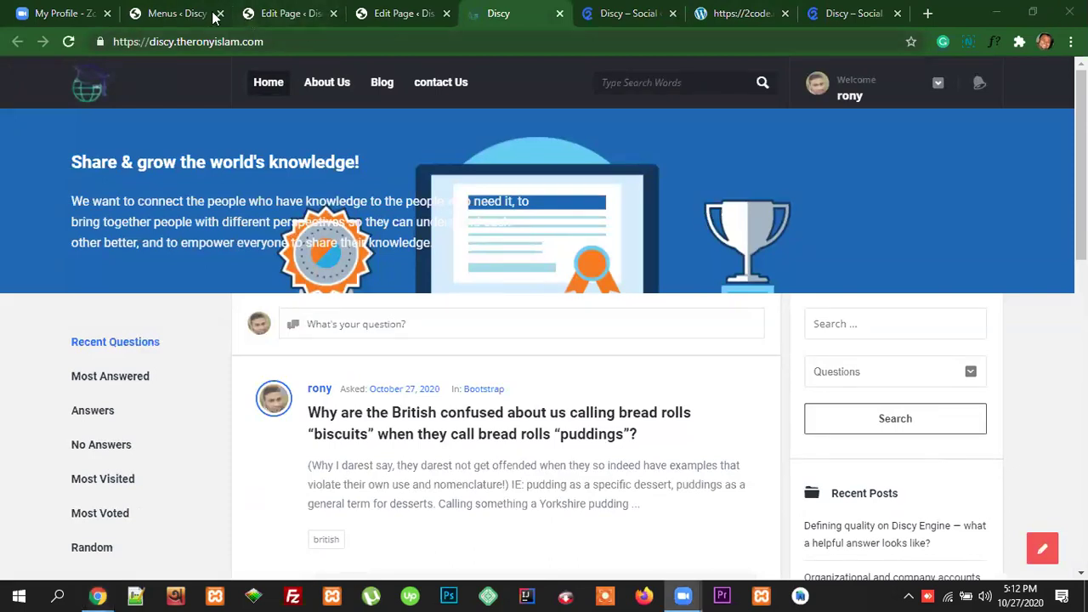
pyautogui.click(177, 14)
pyautogui.scroll(-1, 672, 399)
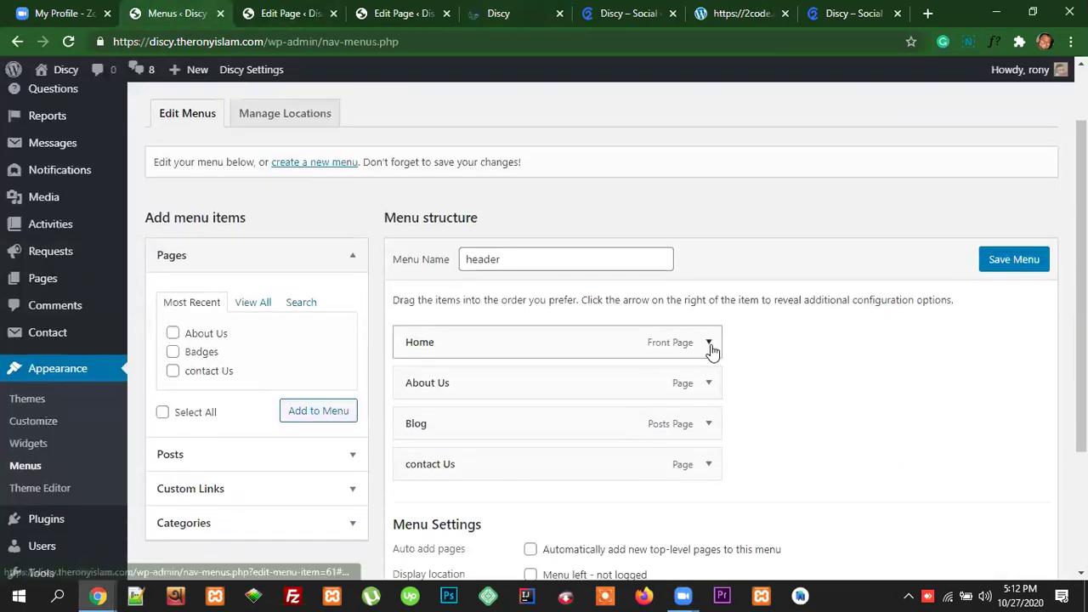
pyautogui.click(709, 343)
pyautogui.scroll(-2, 579, 449)
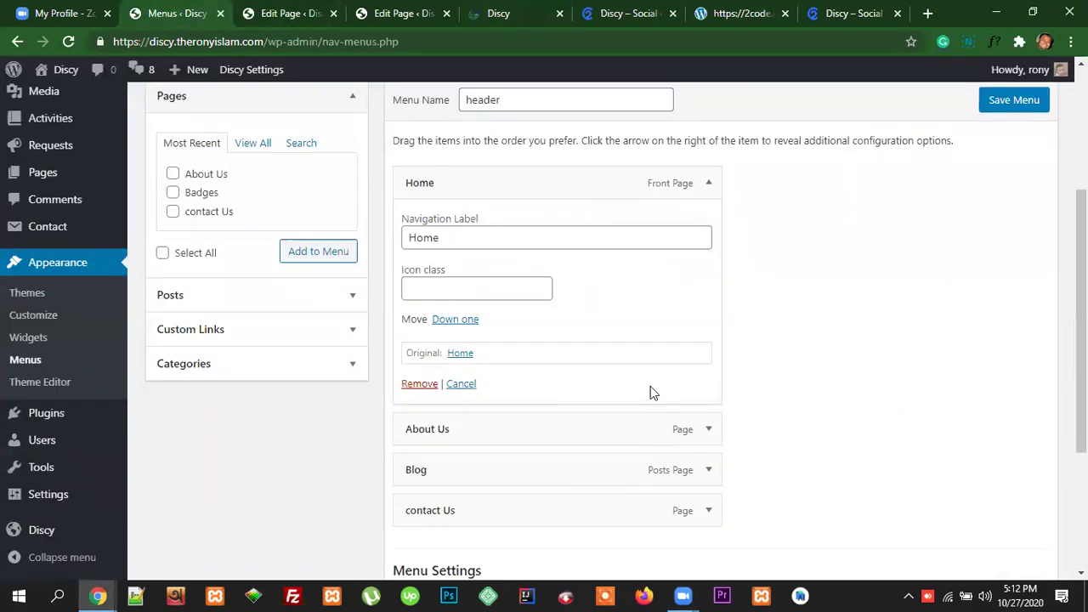
pyautogui.scroll(1, 651, 391)
pyautogui.scroll(-1, 654, 393)
pyautogui.scroll(2, 659, 395)
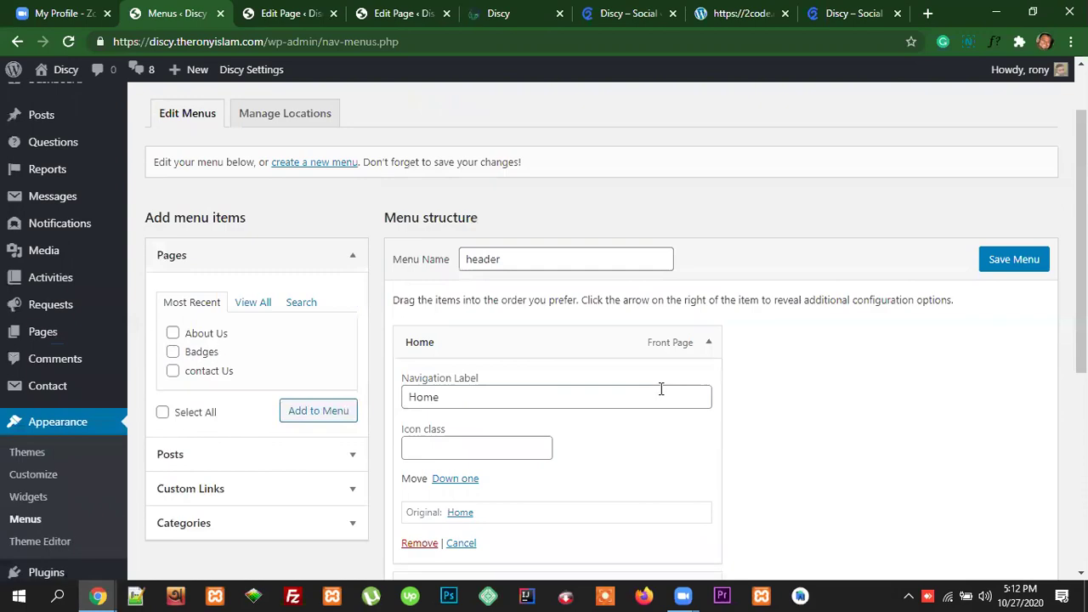
# Step: Fill Home's Icon class with the saved <i class="icon-home"></i> autofill suggestion
pyautogui.click(454, 397)
pyautogui.click(468, 448)
pyautogui.scroll(-3, 583, 450)
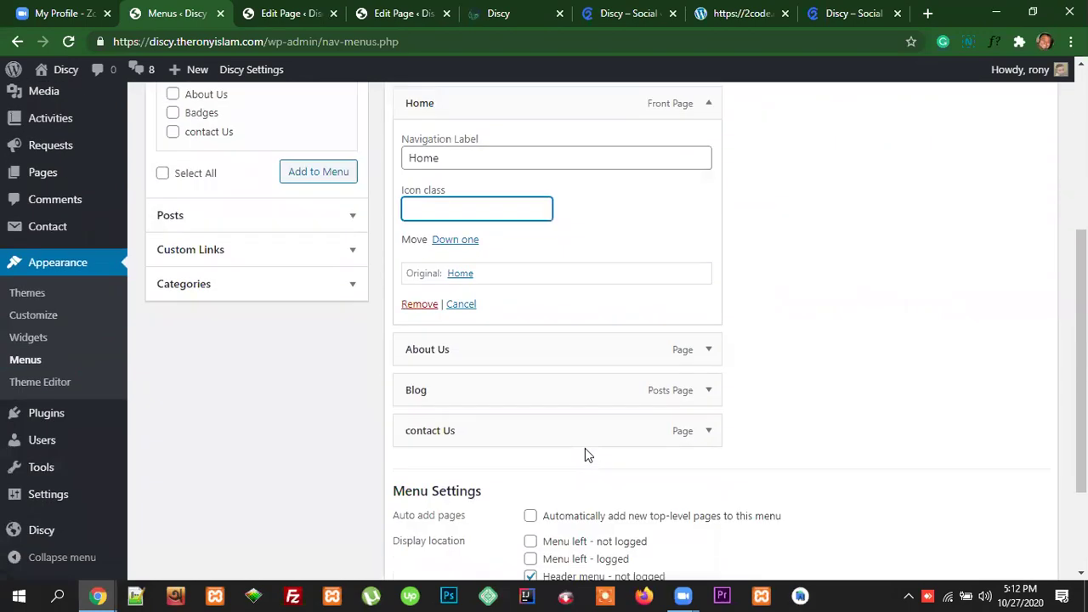
pyautogui.scroll(2, 585, 448)
pyautogui.click(466, 373)
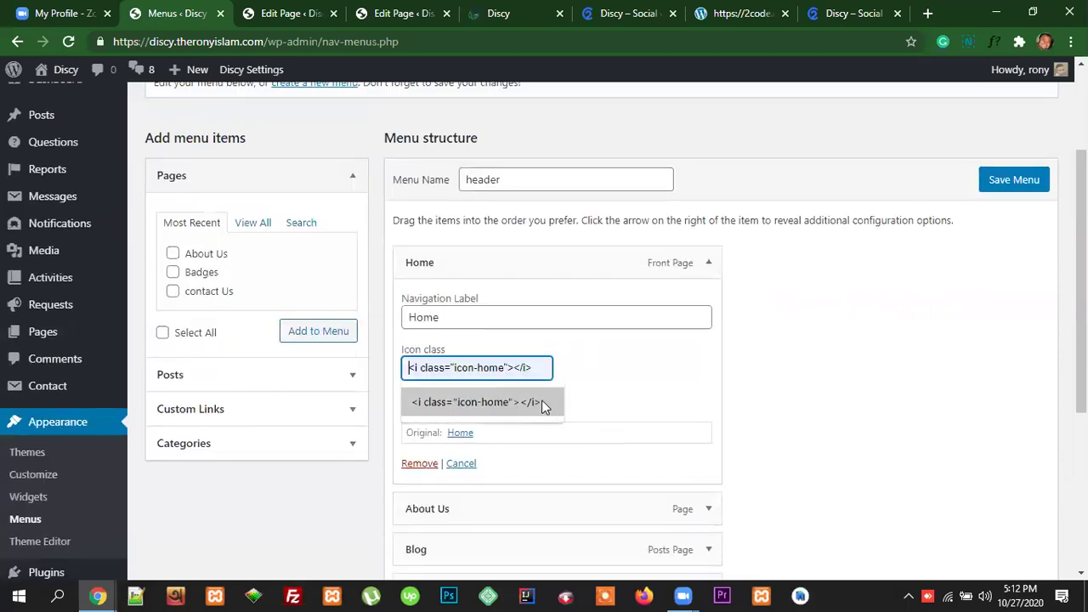
pyautogui.click(547, 402)
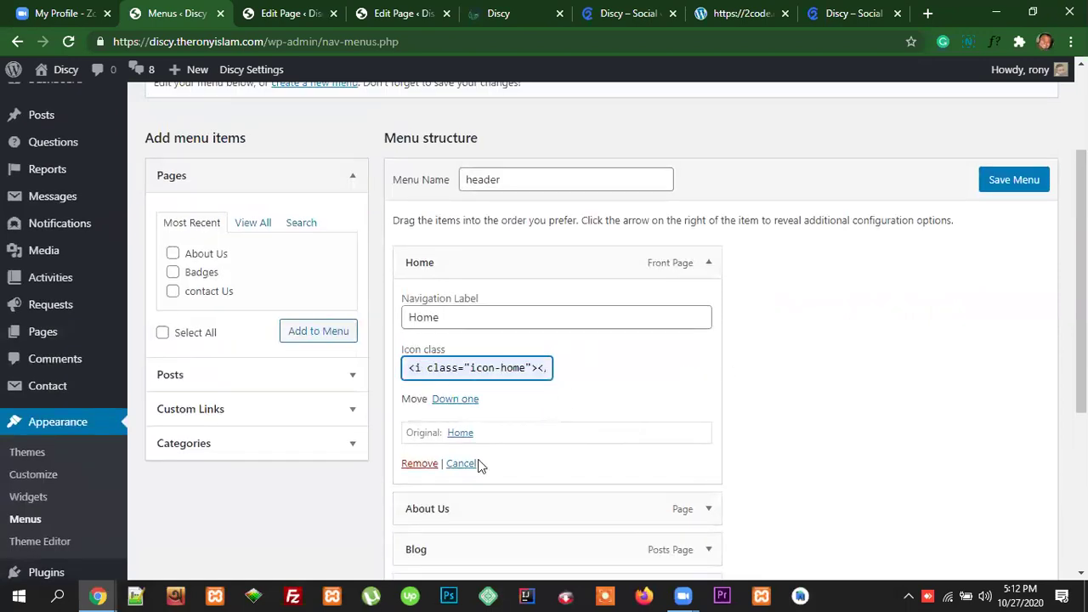
pyautogui.scroll(-3, 593, 472)
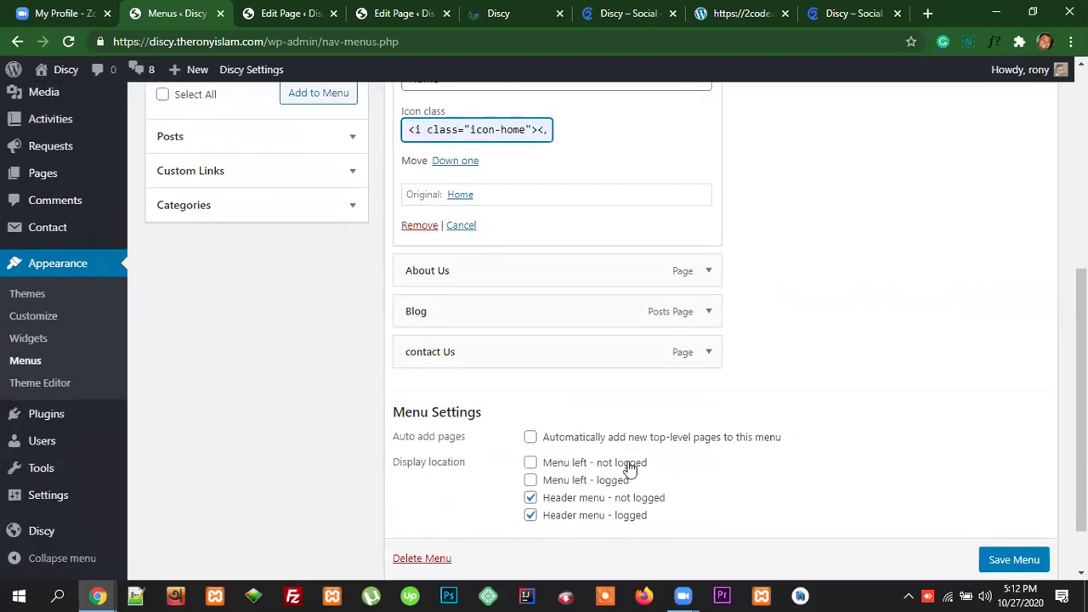
pyautogui.scroll(3, 627, 471)
pyautogui.scroll(2, 995, 399)
# Step: Save the header menu and reload the live Discy site, which shows no Home icon
pyautogui.click(1005, 344)
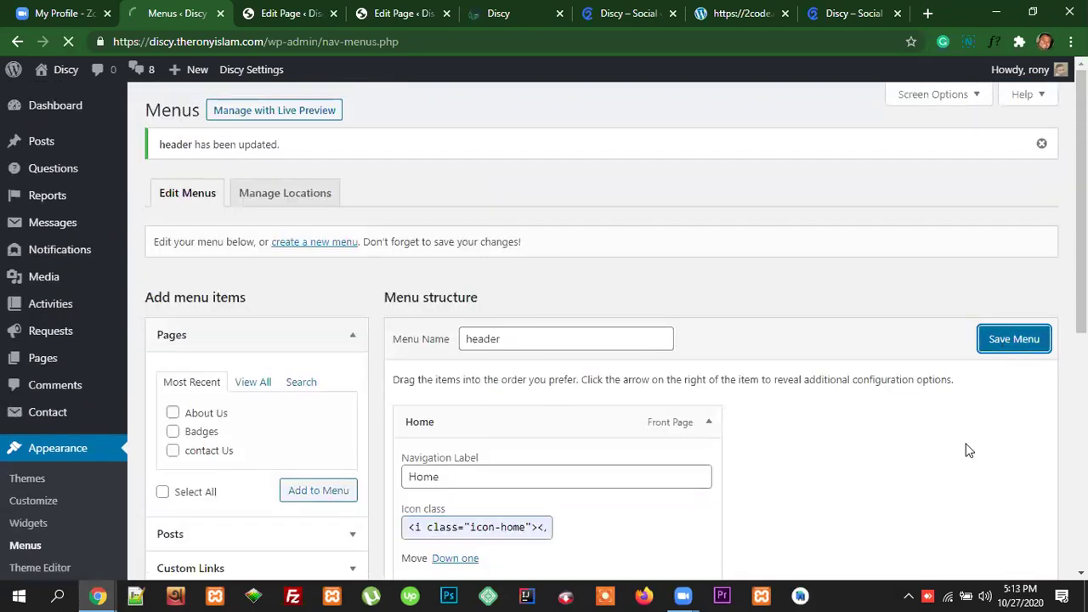
pyautogui.scroll(-3, 967, 450)
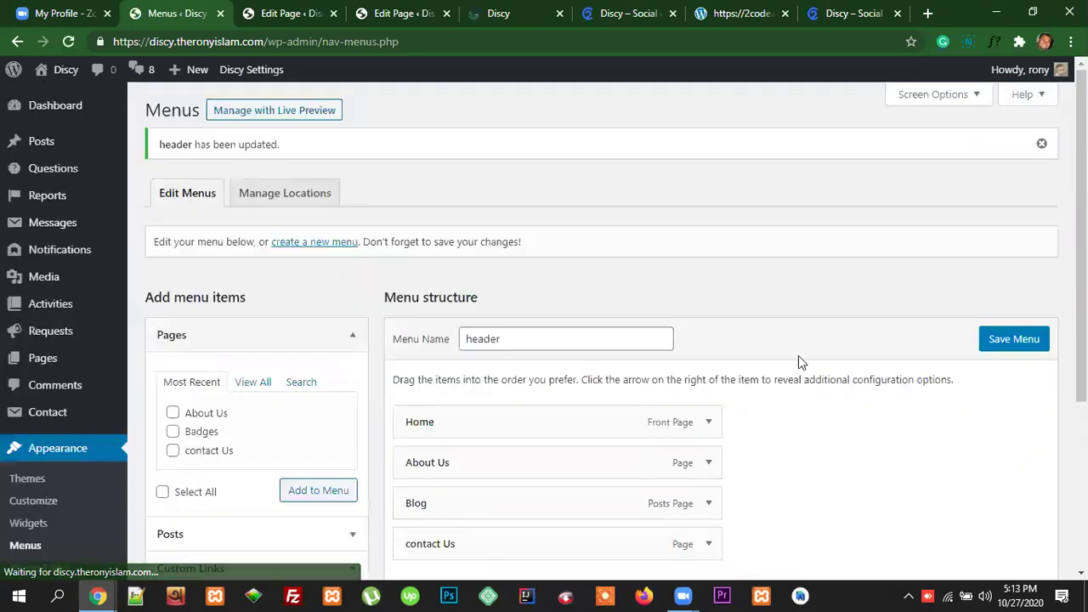
pyautogui.click(508, 15)
pyautogui.click(472, 43)
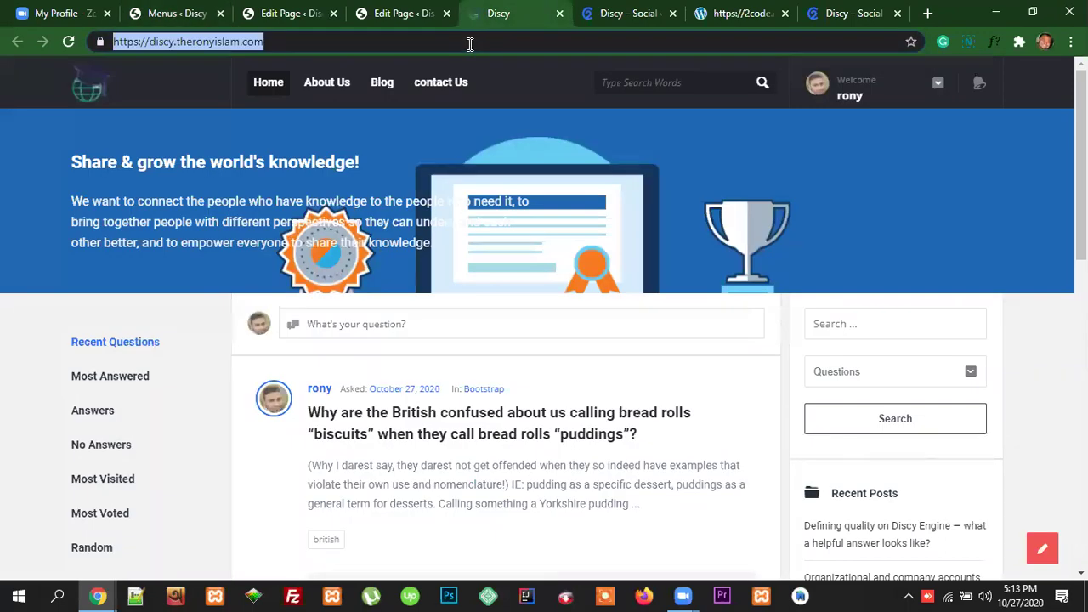
pyautogui.press('Return')
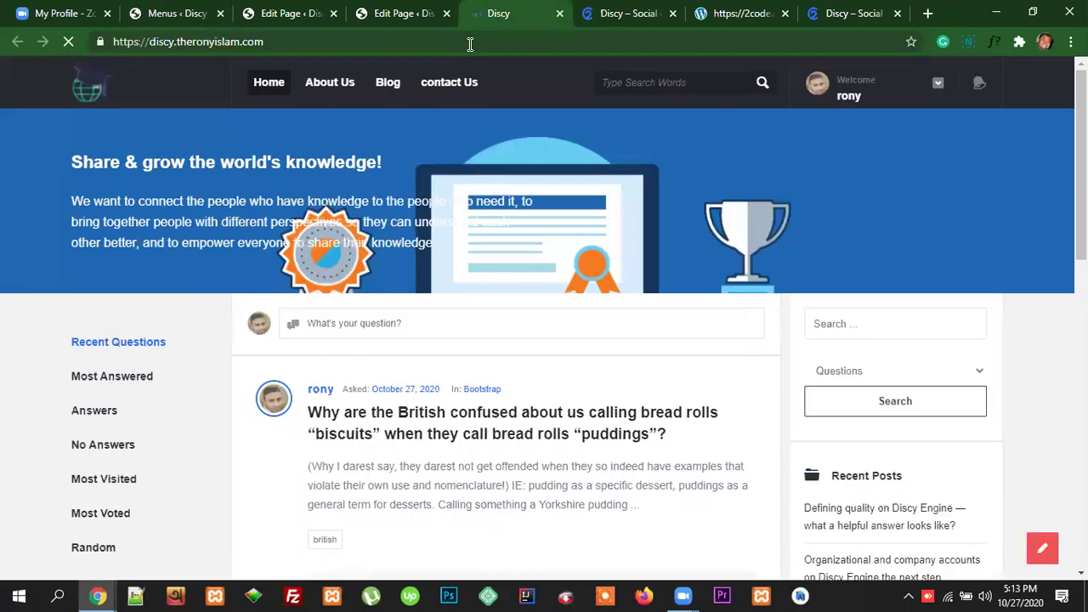
pyautogui.click(186, 14)
# Step: Paste icon-home into the Home item's Icon class and save the header menu
pyautogui.click(709, 423)
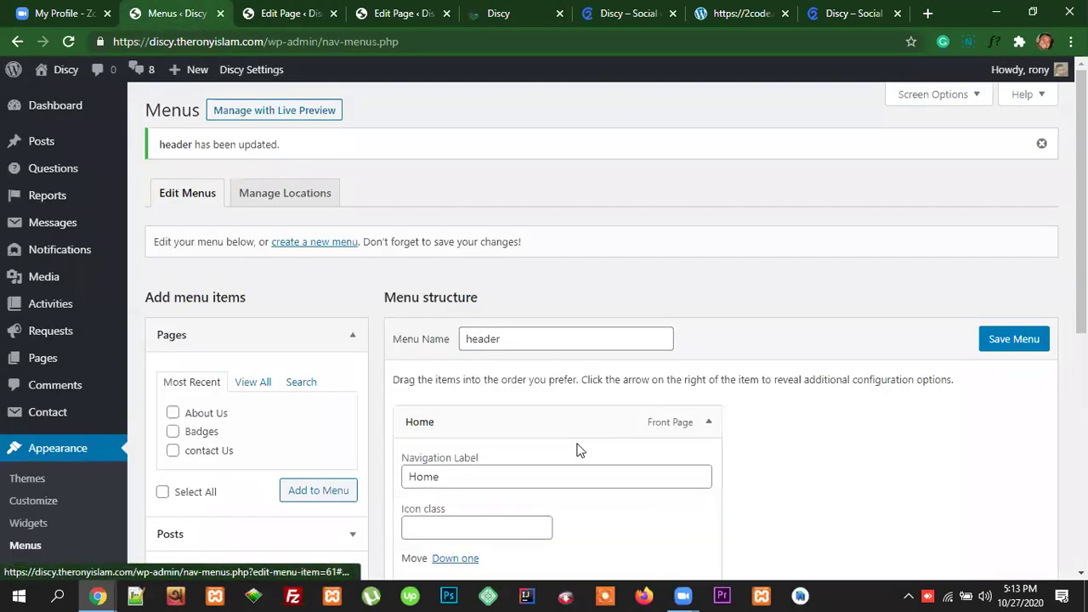
pyautogui.scroll(-1, 510, 485)
pyautogui.click(479, 447)
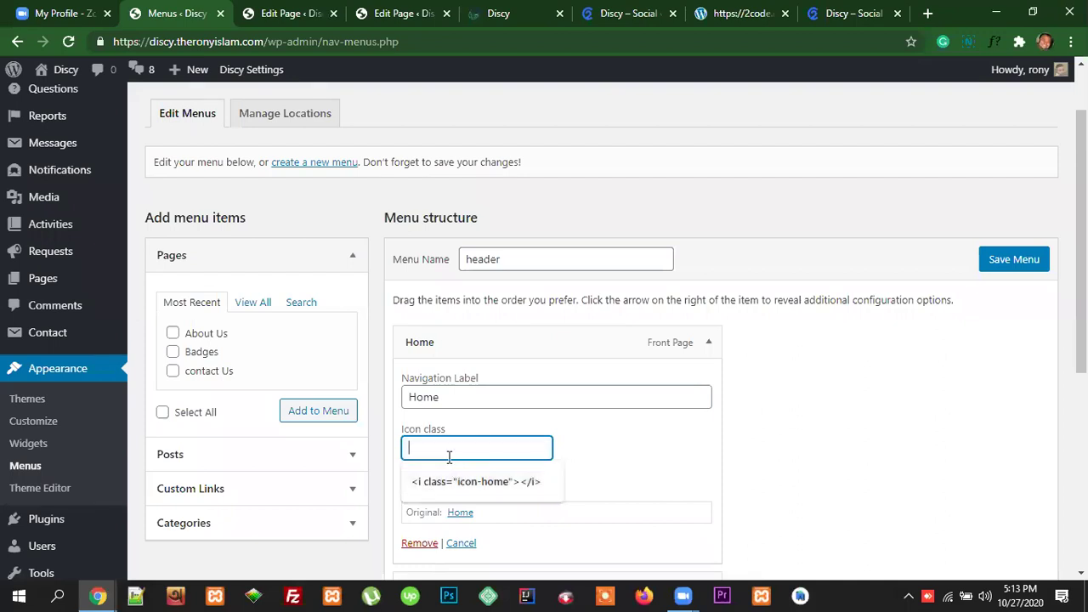
pyautogui.hotkey('ctrl', 'v')
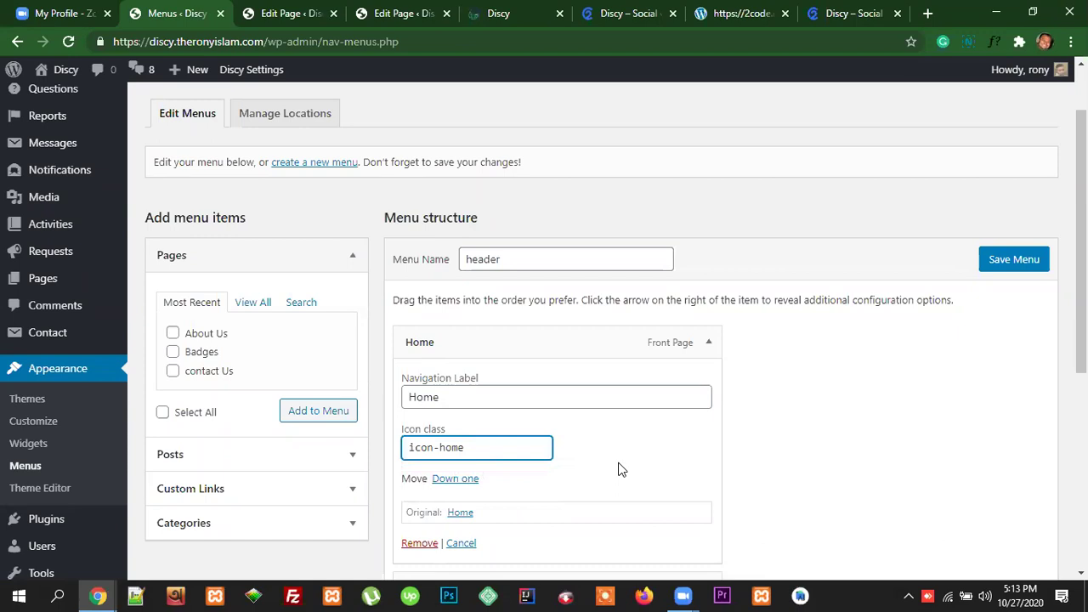
pyautogui.click(1030, 259)
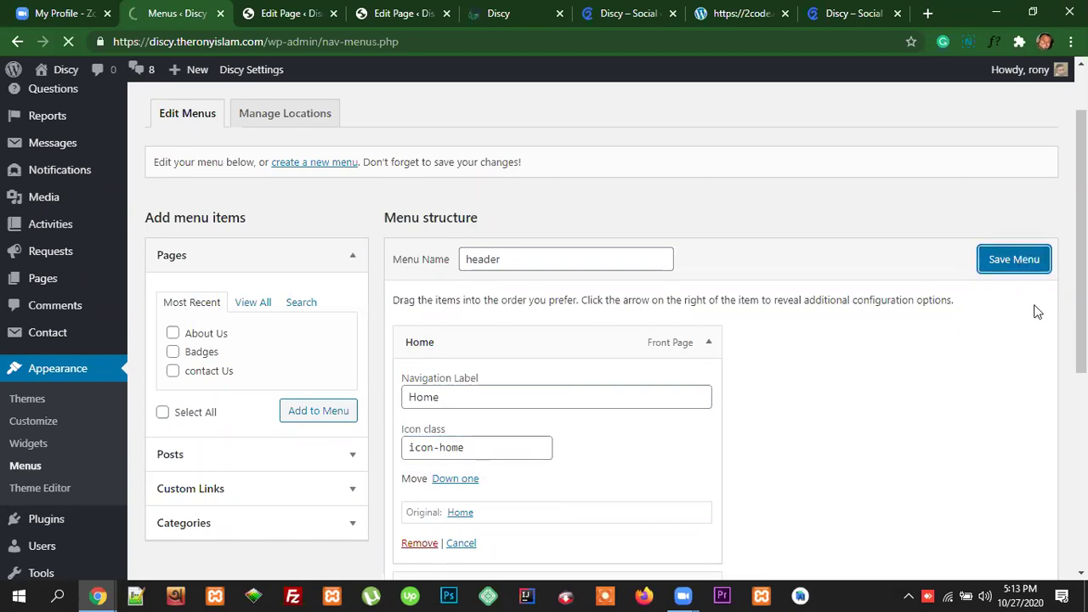
# Step: Reload the live Discy site to confirm the house icon beside Home
pyautogui.click(502, 13)
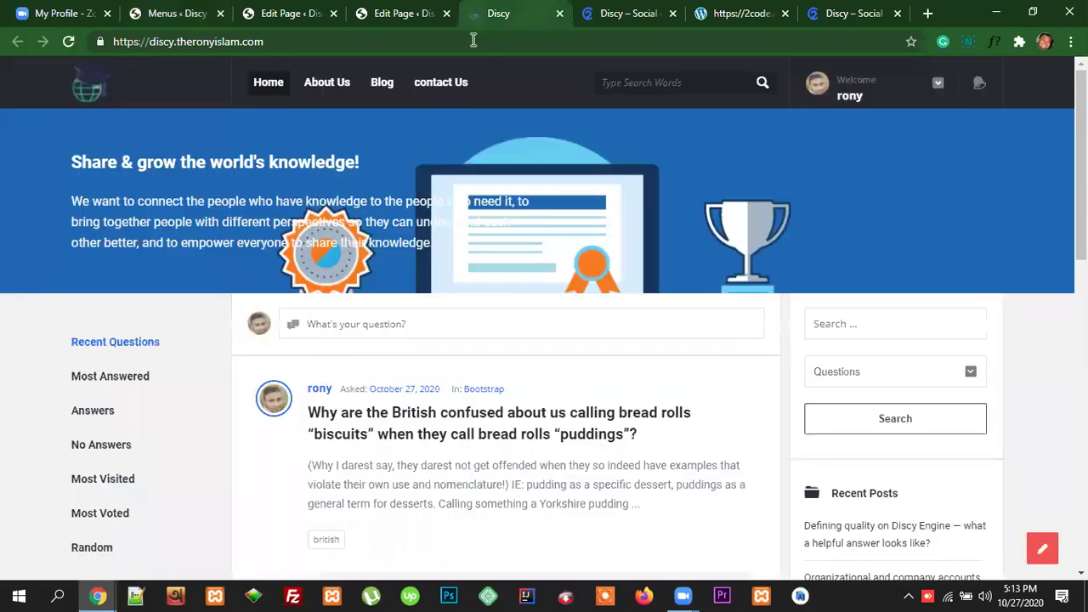
pyautogui.click(463, 40)
pyautogui.press('Return')
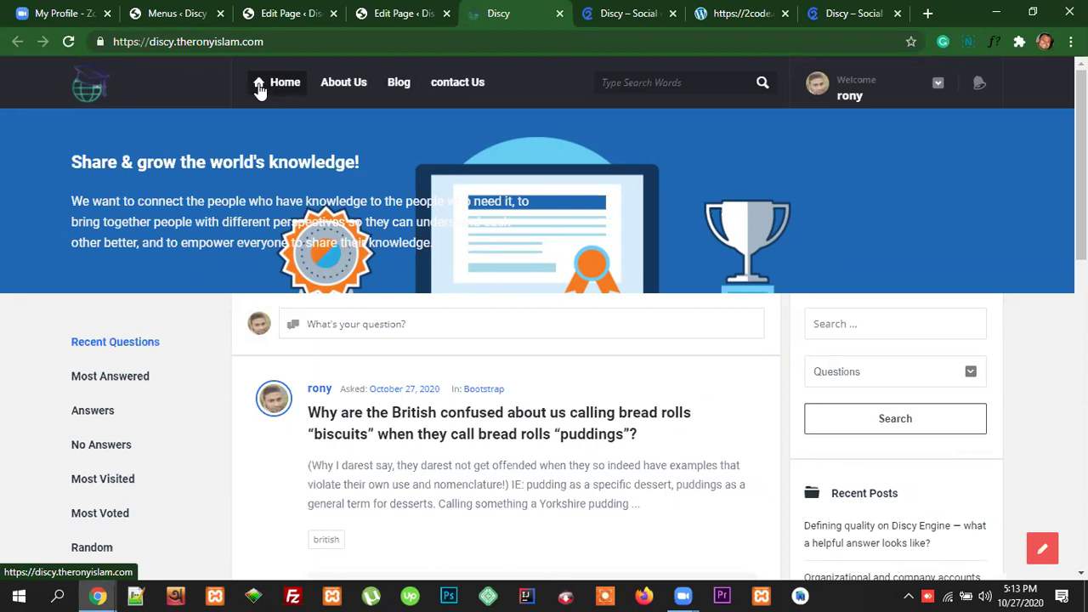
pyautogui.click(192, 15)
# Step: Compare Home's Icon class value against the icon-home class name on the Entypo demo page
pyautogui.click(709, 427)
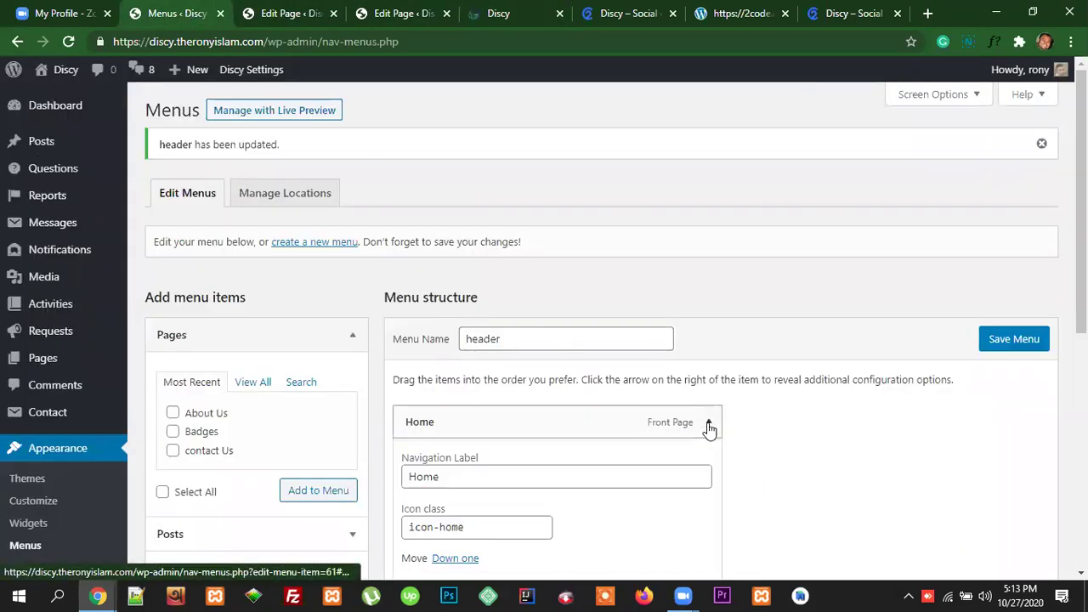
pyautogui.scroll(-1, 510, 433)
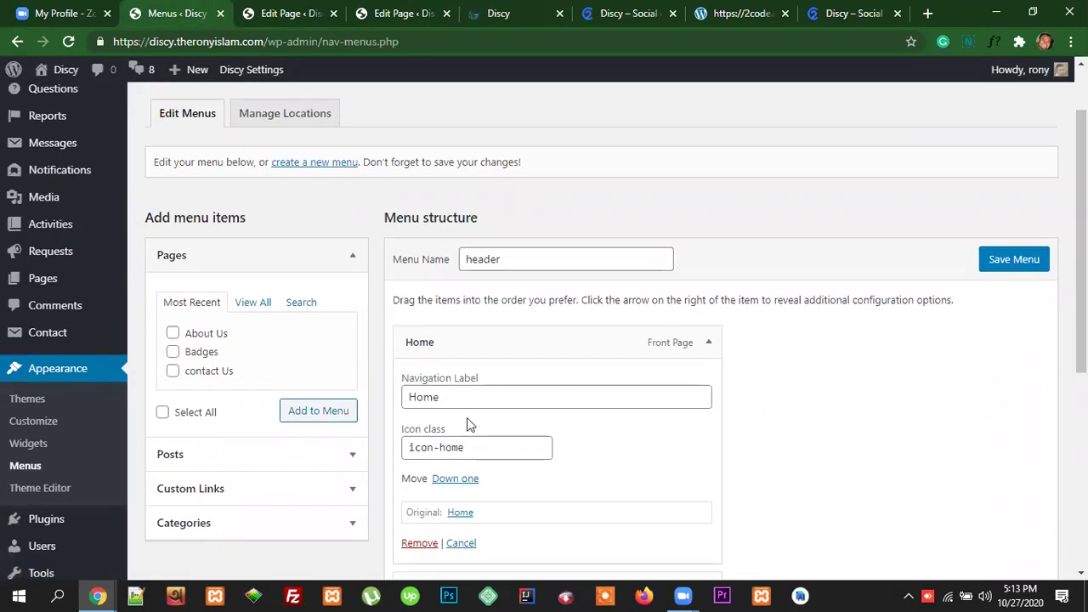
pyautogui.click(409, 398)
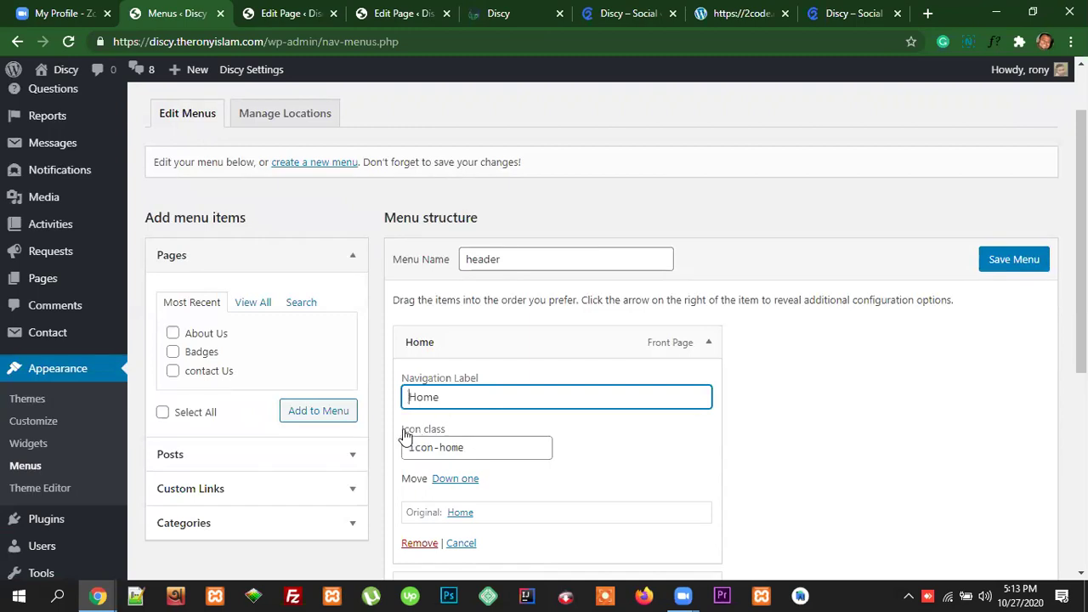
pyautogui.moveTo(468, 449); pyautogui.dragTo(442, 423)
pyautogui.click(740, 13)
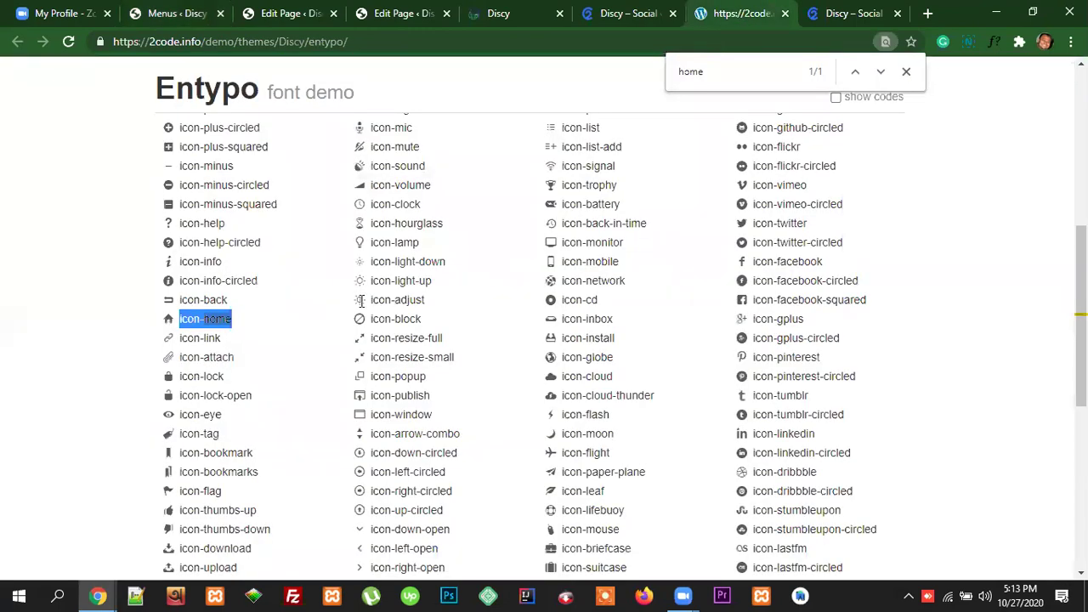
pyautogui.click(242, 327)
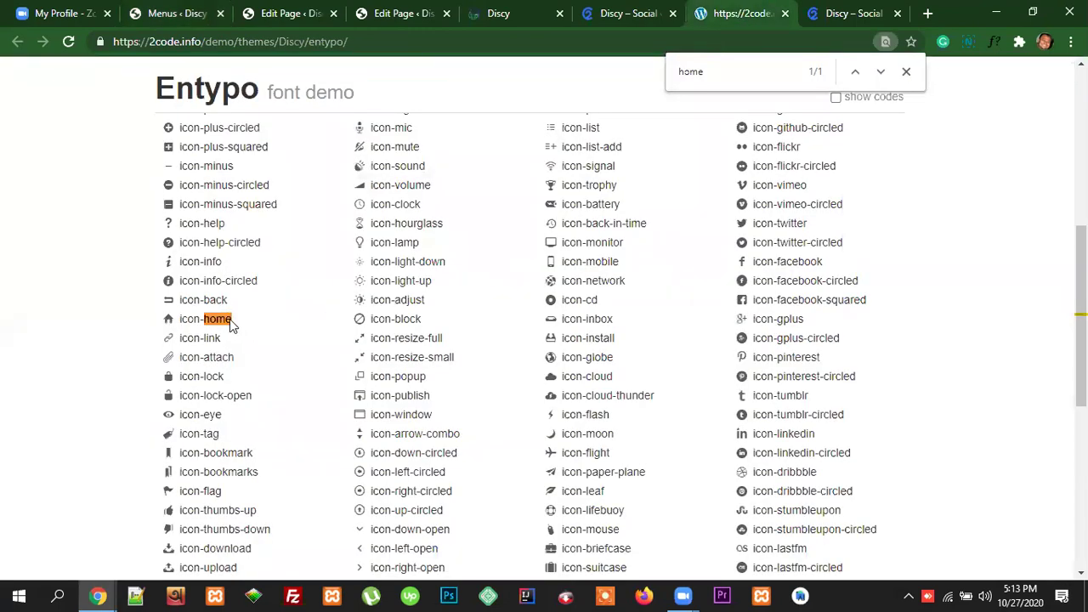
pyautogui.moveTo(177, 318); pyautogui.dragTo(252, 323)
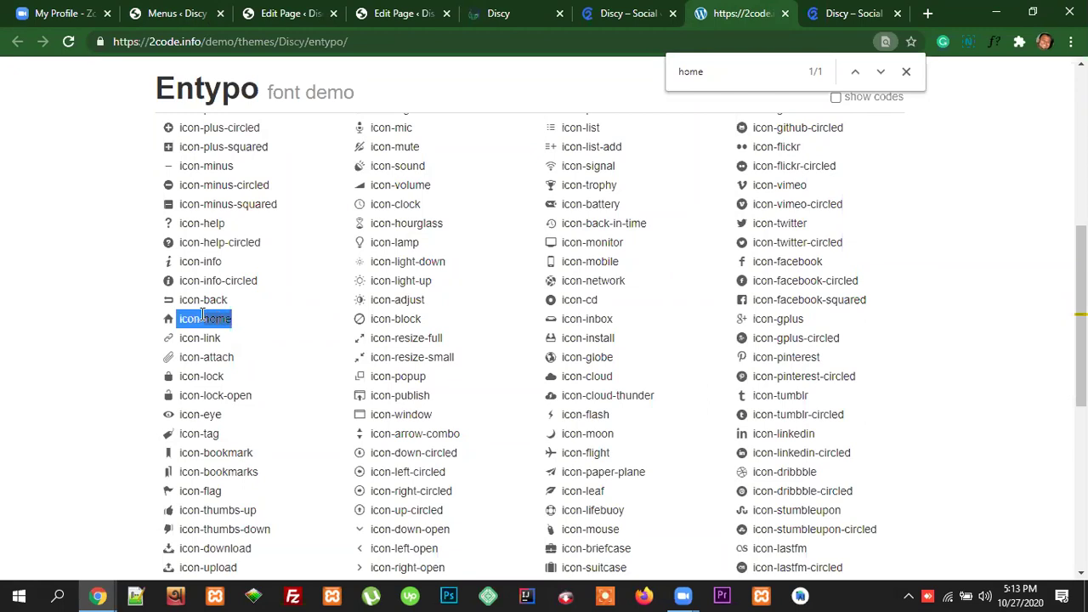
pyautogui.click(184, 9)
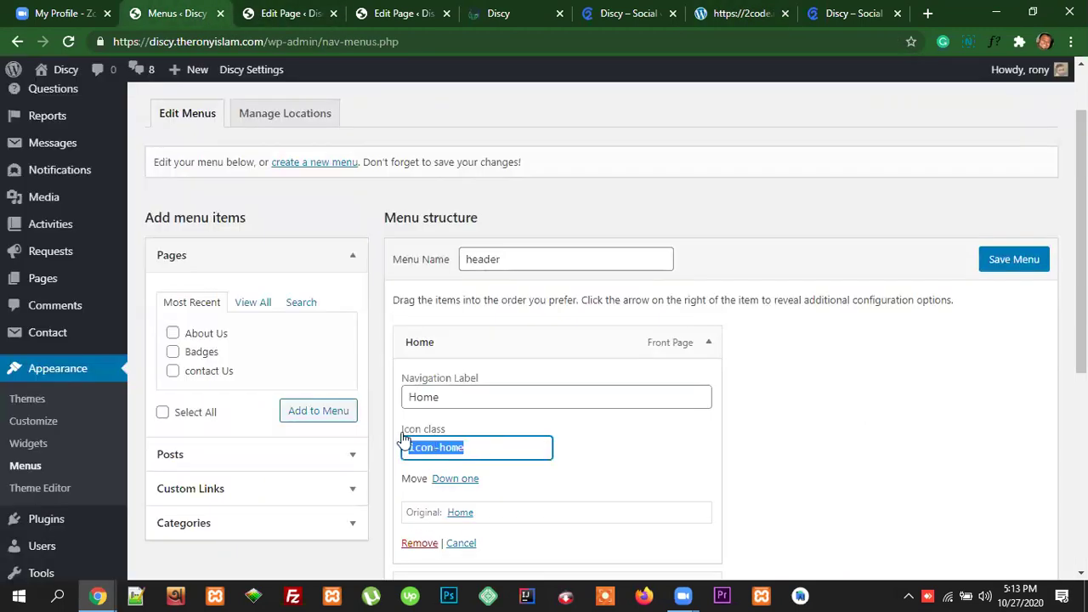
# Step: Re-save the header menu with icon-home and view the house icon on the live site
pyautogui.click(472, 450)
pyautogui.moveTo(472, 449); pyautogui.dragTo(404, 455)
pyautogui.click(1010, 261)
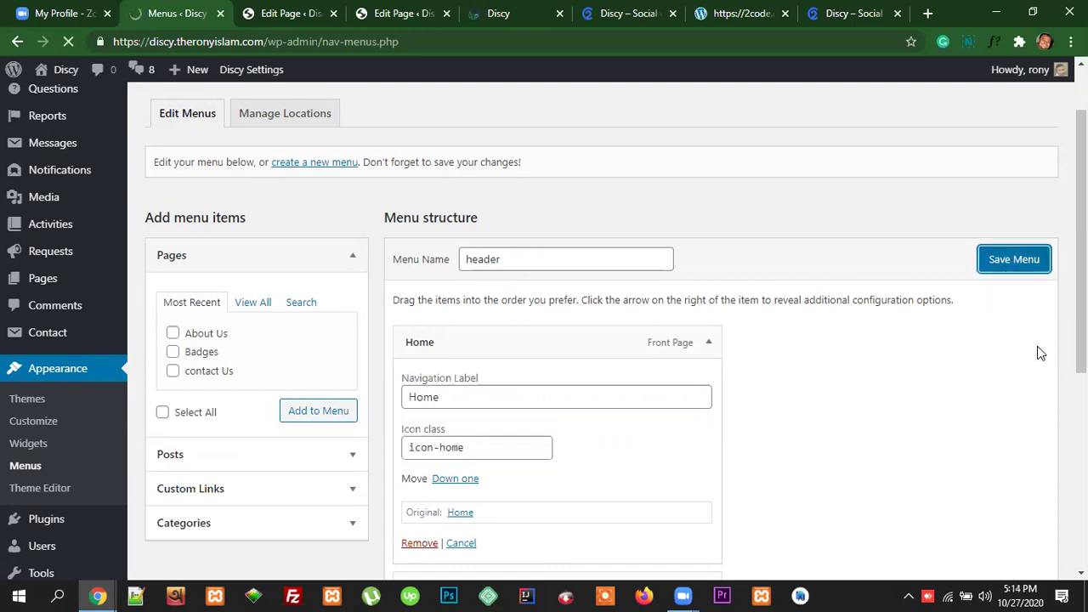
pyautogui.click(476, 16)
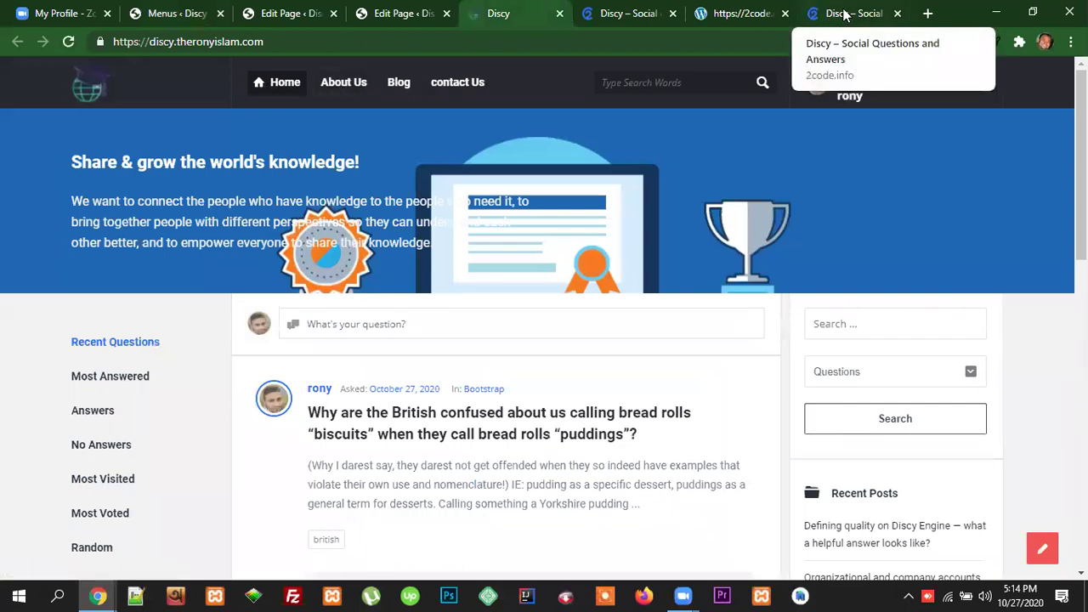
# Step: Search the Entypo demo page for 'user' and select the icon-user class name
pyautogui.click(746, 13)
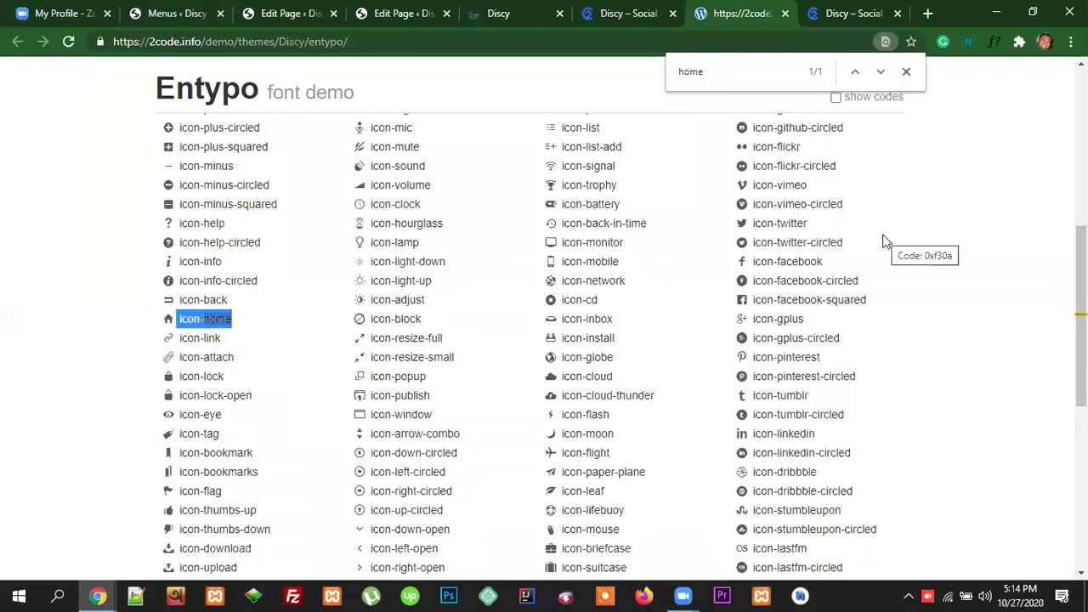
pyautogui.doubleClick(679, 73)
pyautogui.write('user')
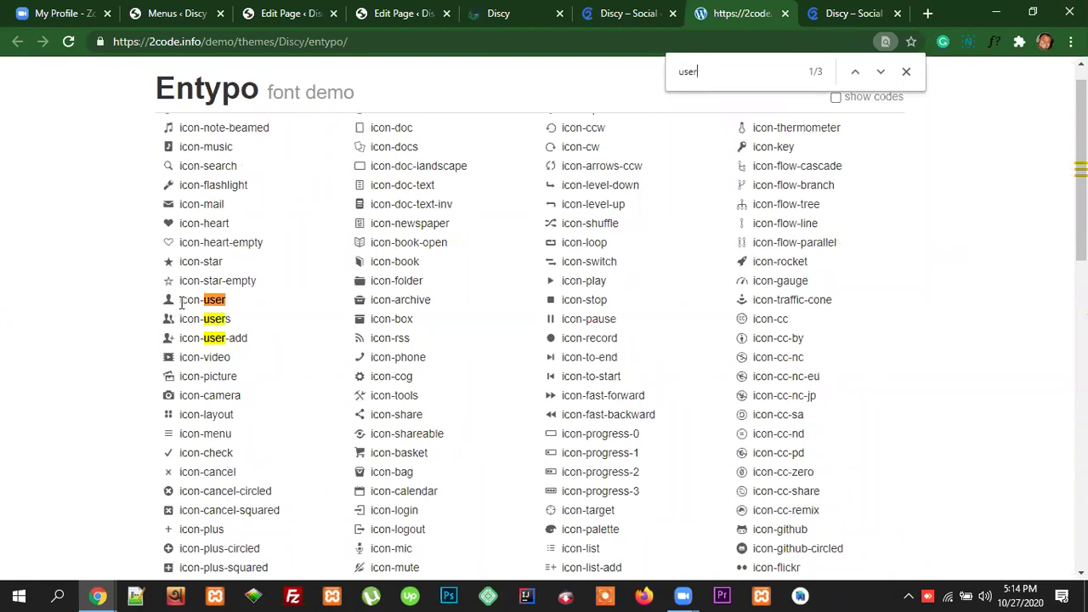
pyautogui.moveTo(228, 303); pyautogui.dragTo(180, 300)
pyautogui.hotkey('ctrl', 'c')
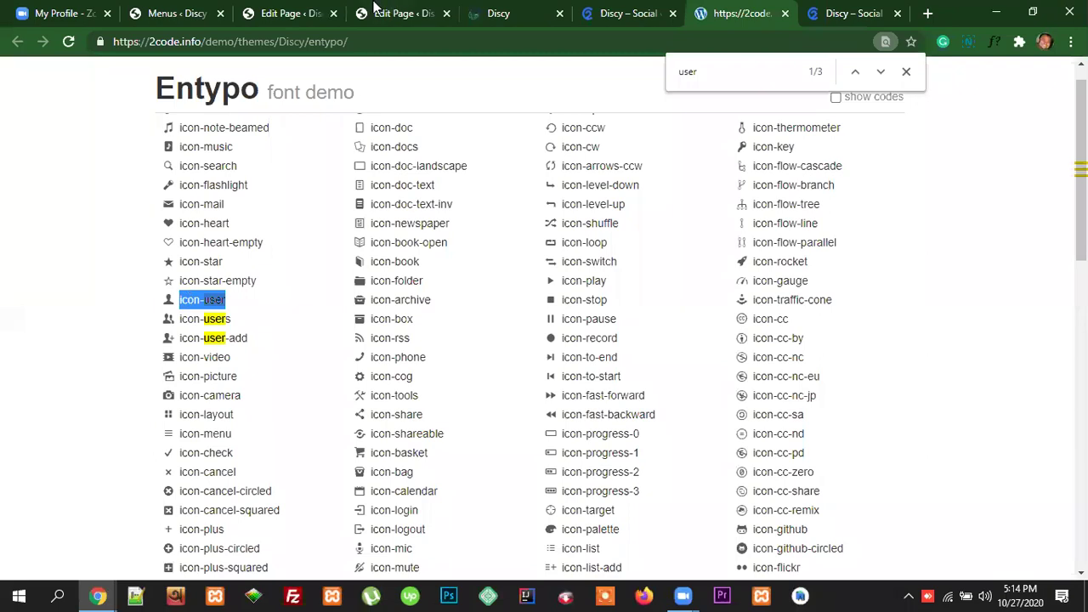
pyautogui.click(204, 14)
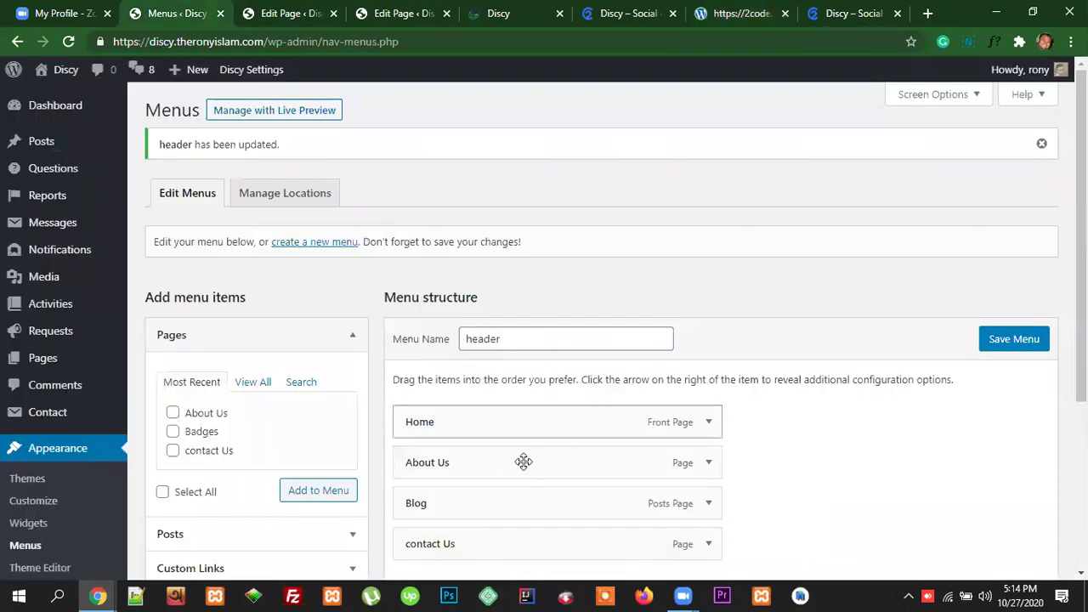
# Step: Paste icon-user into the About Us item's Icon class and save the header menu
pyautogui.scroll(-1, 751, 416)
pyautogui.click(708, 381)
pyautogui.scroll(-1, 553, 408)
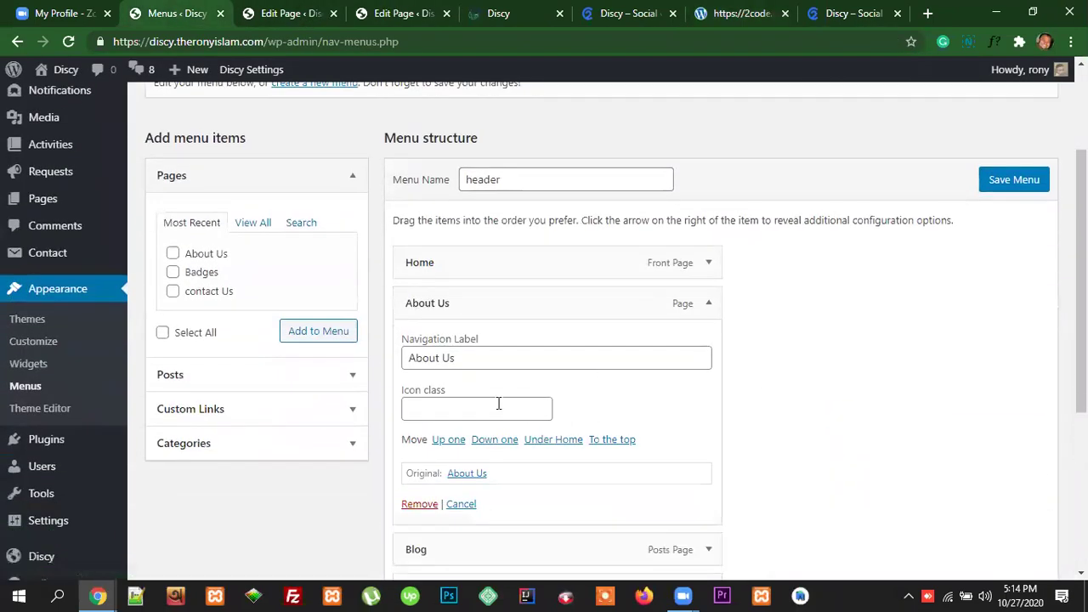
pyautogui.click(465, 409)
pyautogui.hotkey('ctrl', 'v')
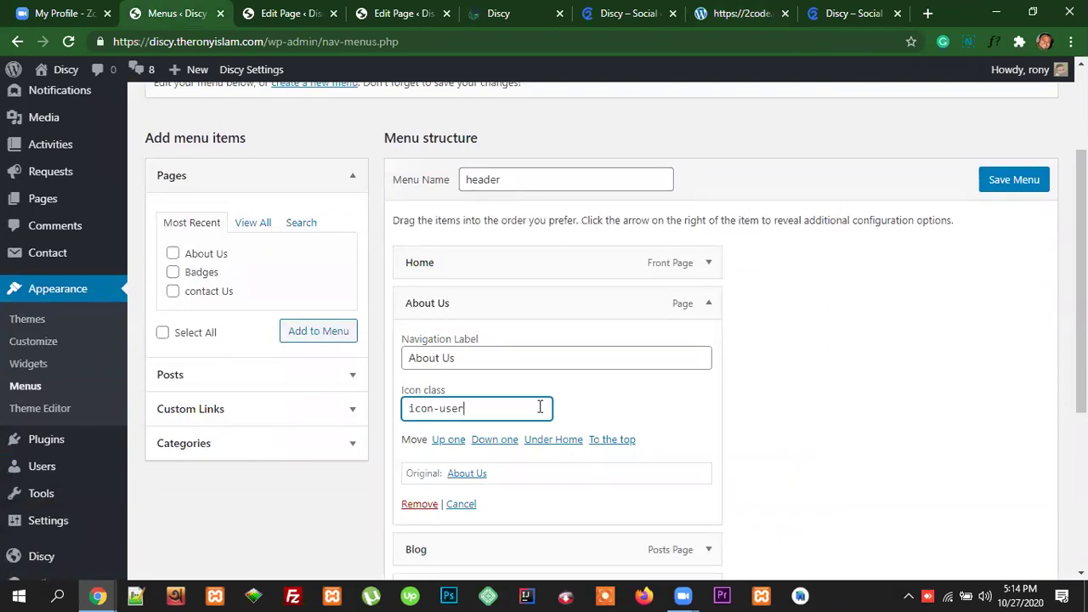
pyautogui.click(1010, 183)
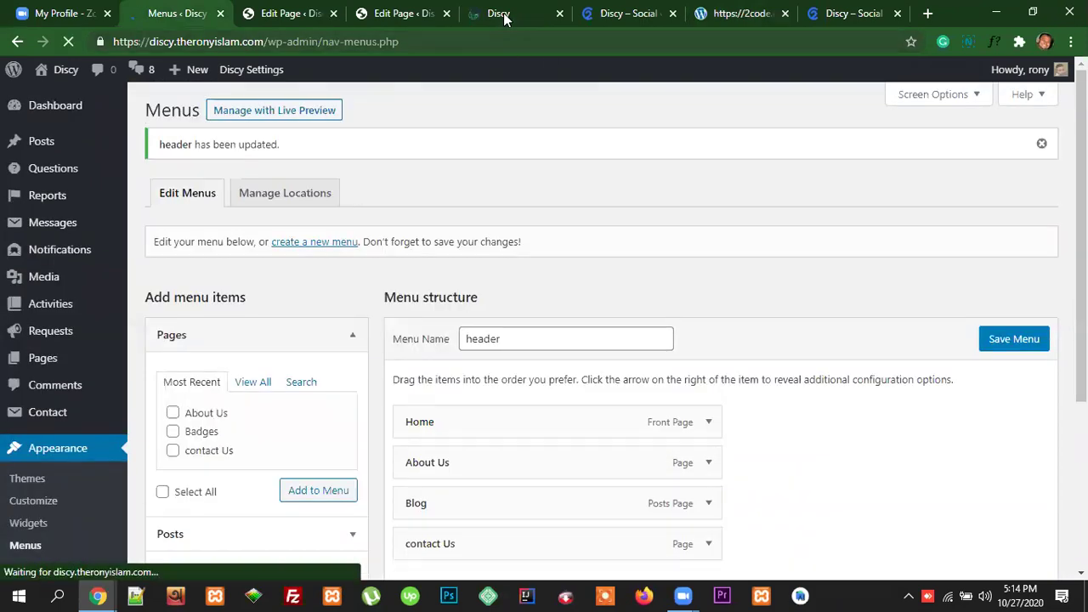
# Step: Reload the live Discy site to see the new About Us icon
pyautogui.click(499, 13)
pyautogui.click(491, 43)
pyautogui.press('Return')
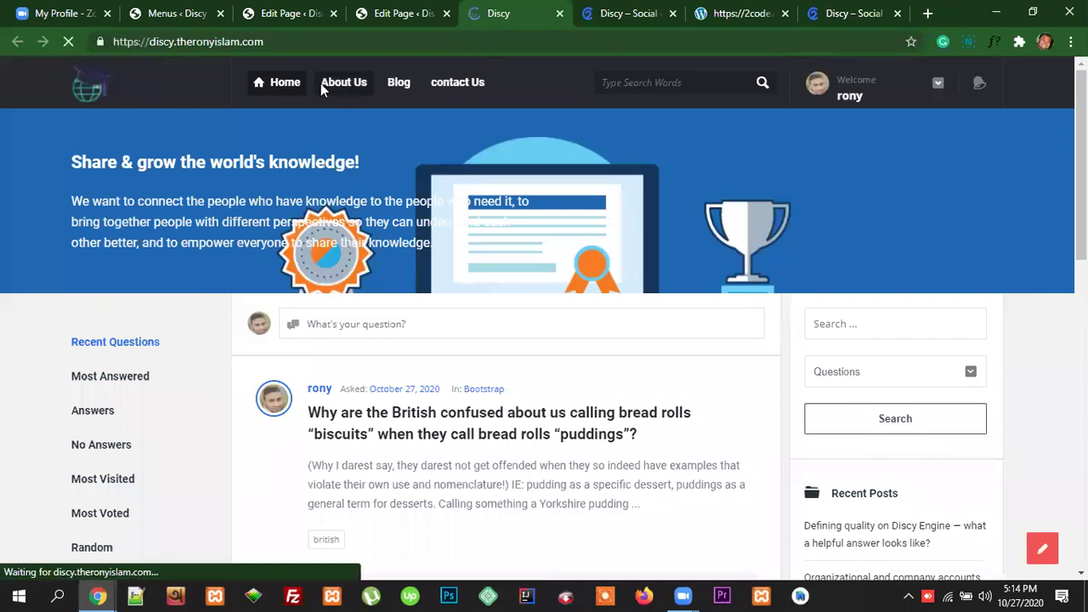
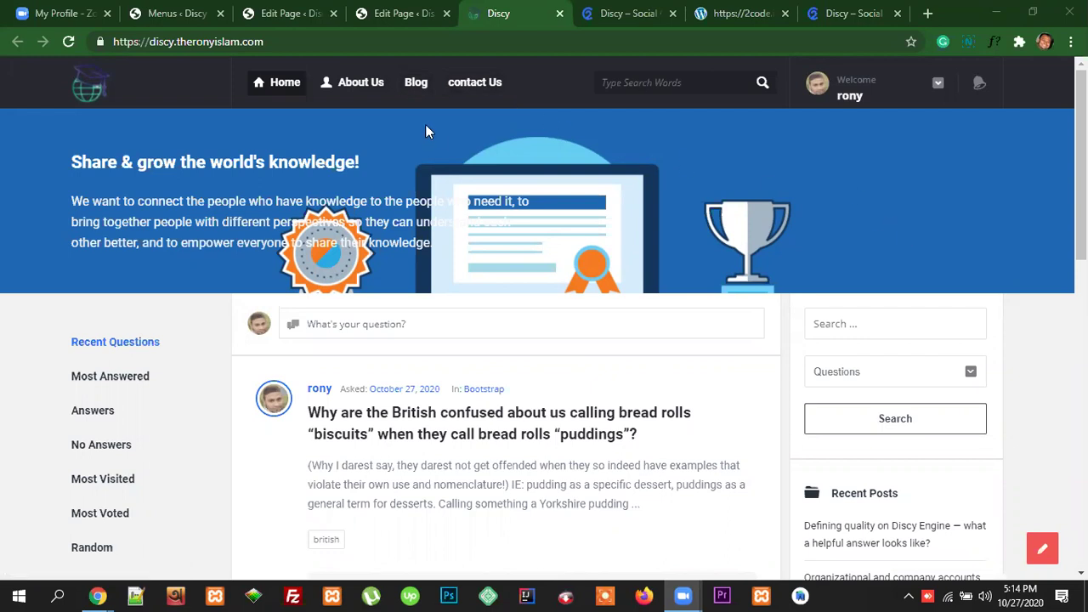
# Step: Load Discy Settings in the Blog page editor tab, then open the live site's Blog page
pyautogui.click(167, 13)
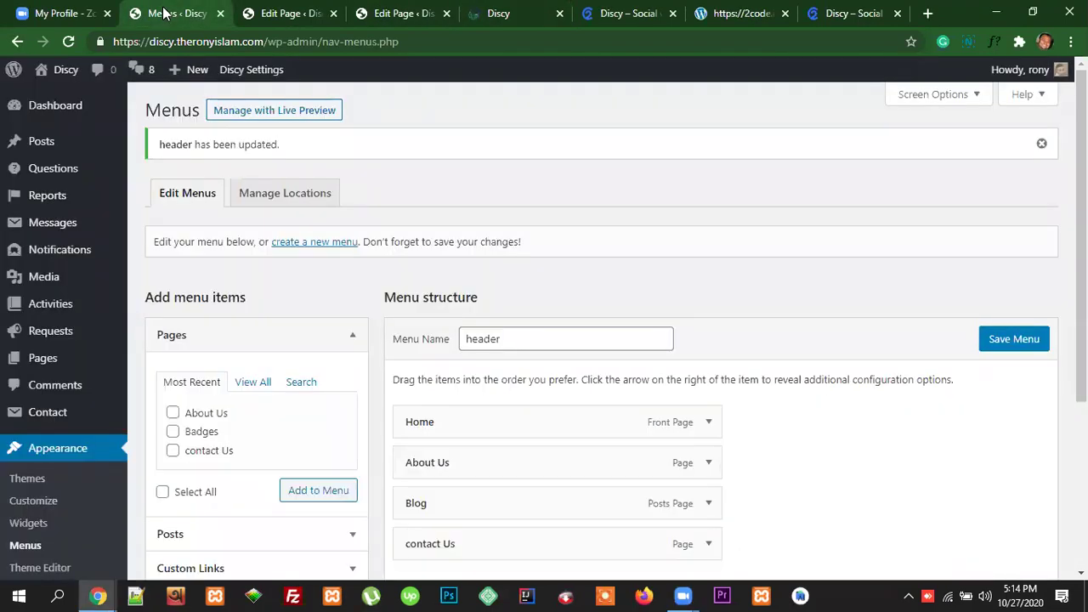
pyautogui.click(402, 14)
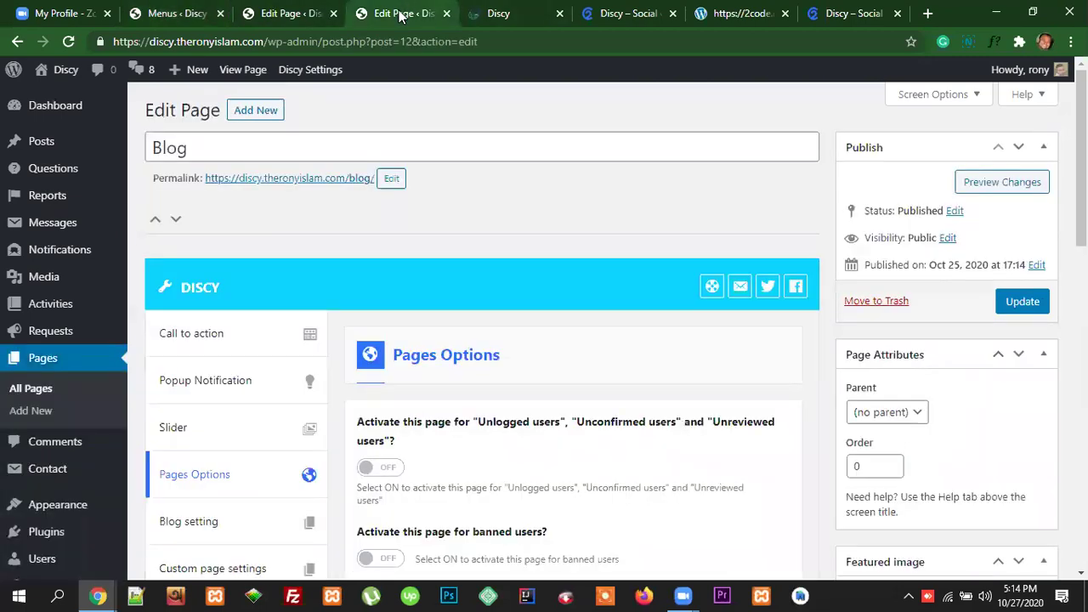
pyautogui.scroll(-2, 391, 412)
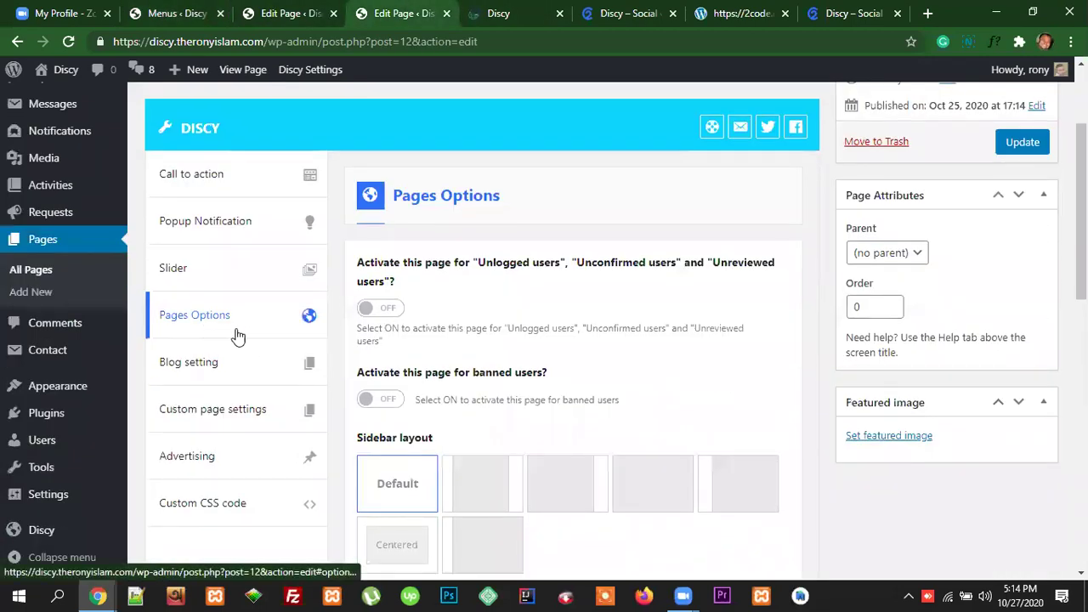
pyautogui.scroll(2, 275, 381)
pyautogui.scroll(-3, 102, 452)
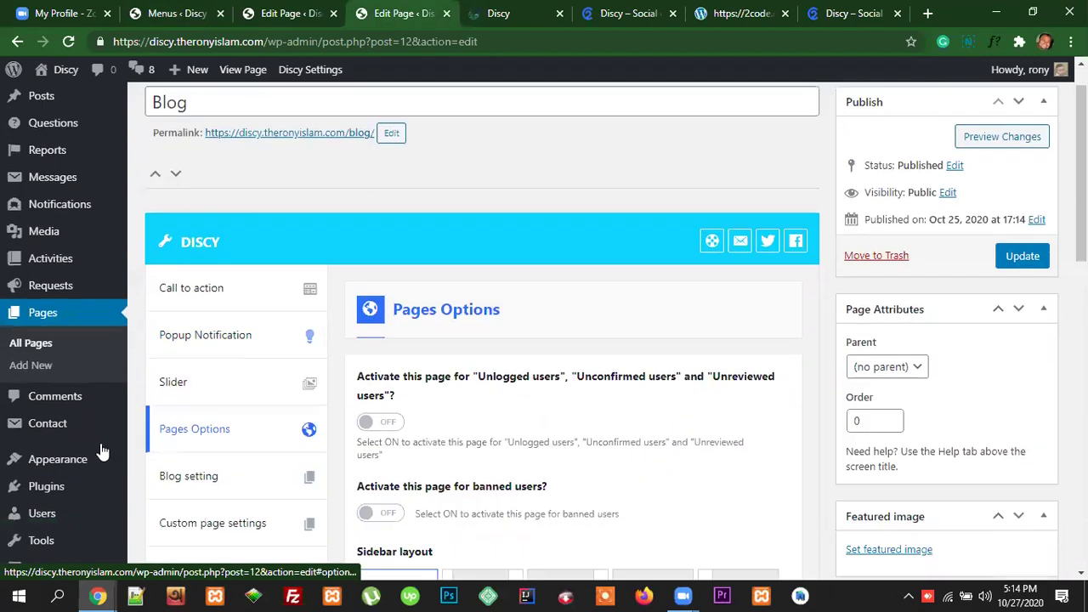
pyautogui.click(42, 538)
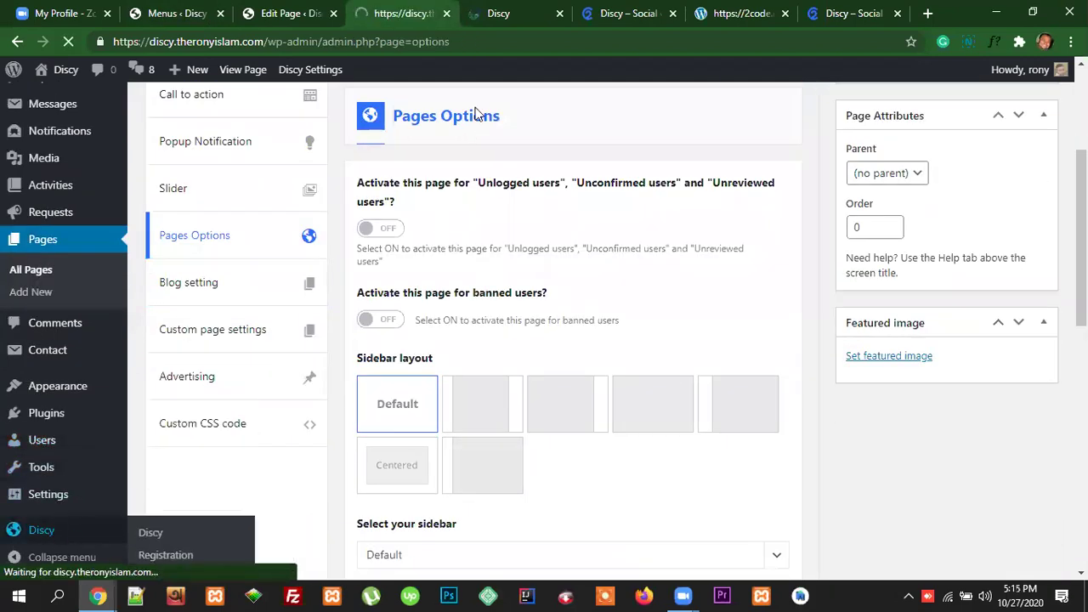
pyautogui.click(501, 14)
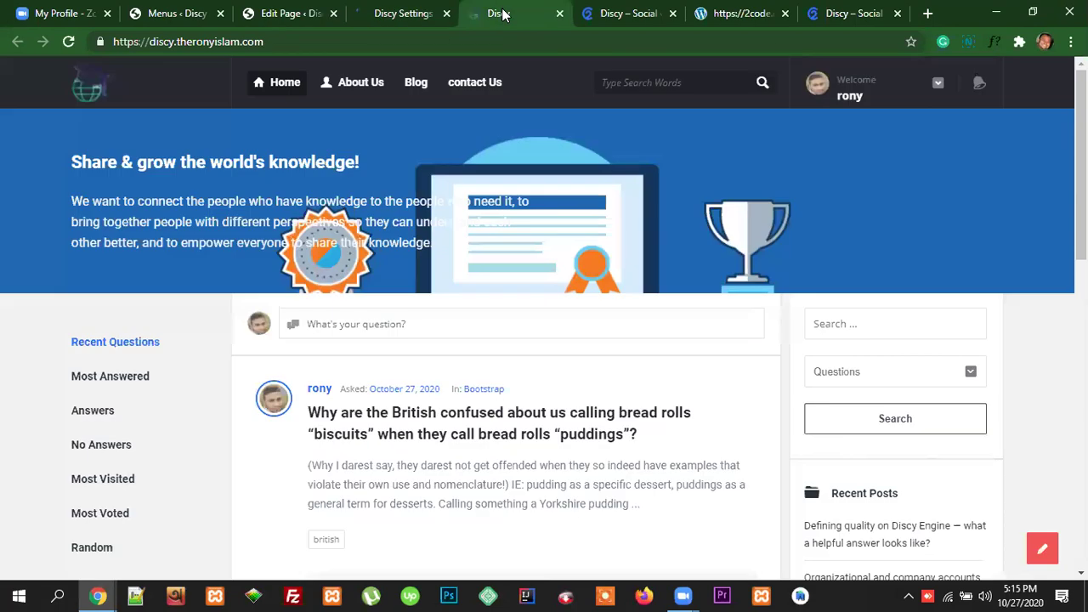
pyautogui.click(427, 102)
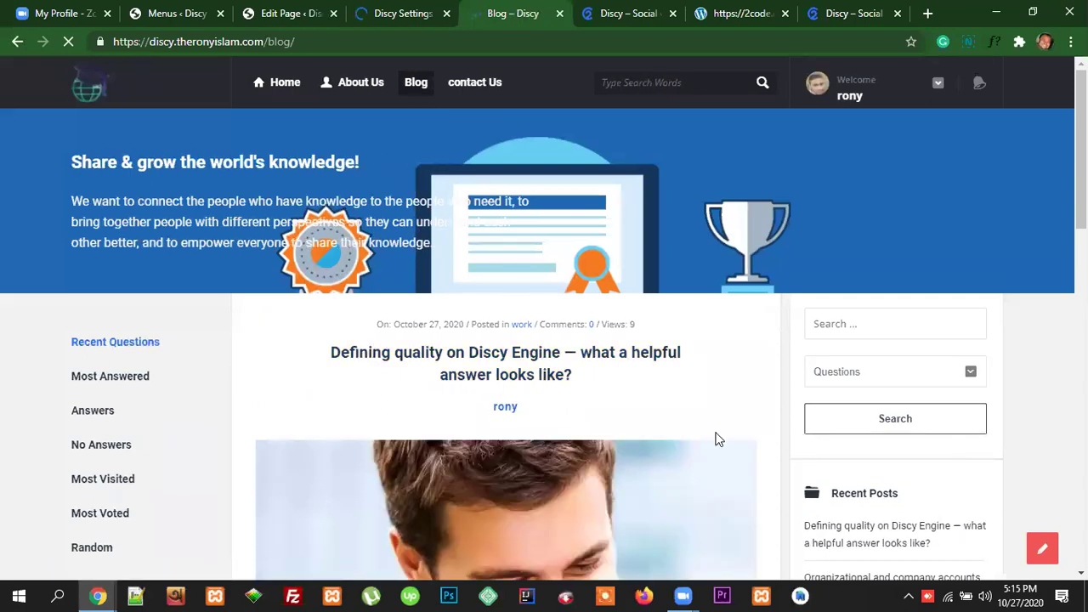
# Step: After scrolling the Blog page, open All Posts from the Menus admin tab
pyautogui.scroll(-8, 718, 440)
pyautogui.scroll(-5, 720, 441)
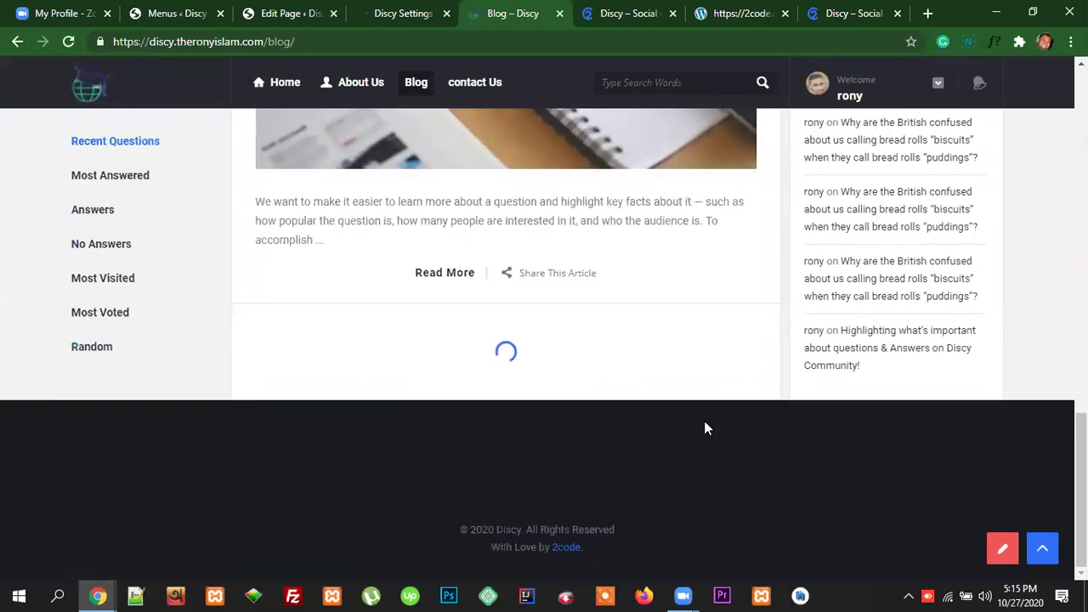
pyautogui.scroll(10, 706, 430)
pyautogui.scroll(3, 713, 420)
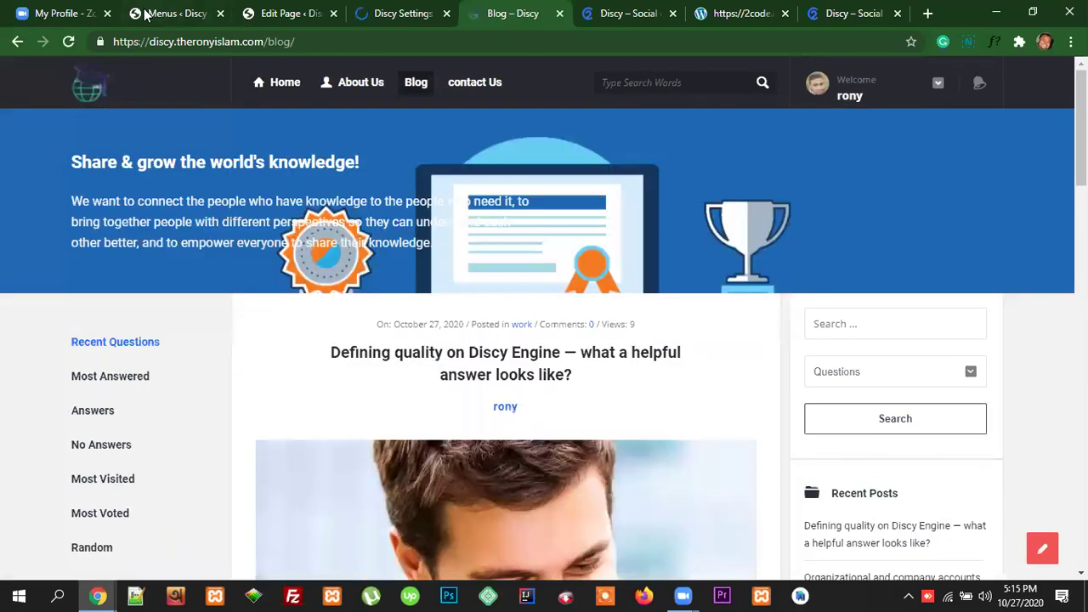
pyautogui.click(170, 13)
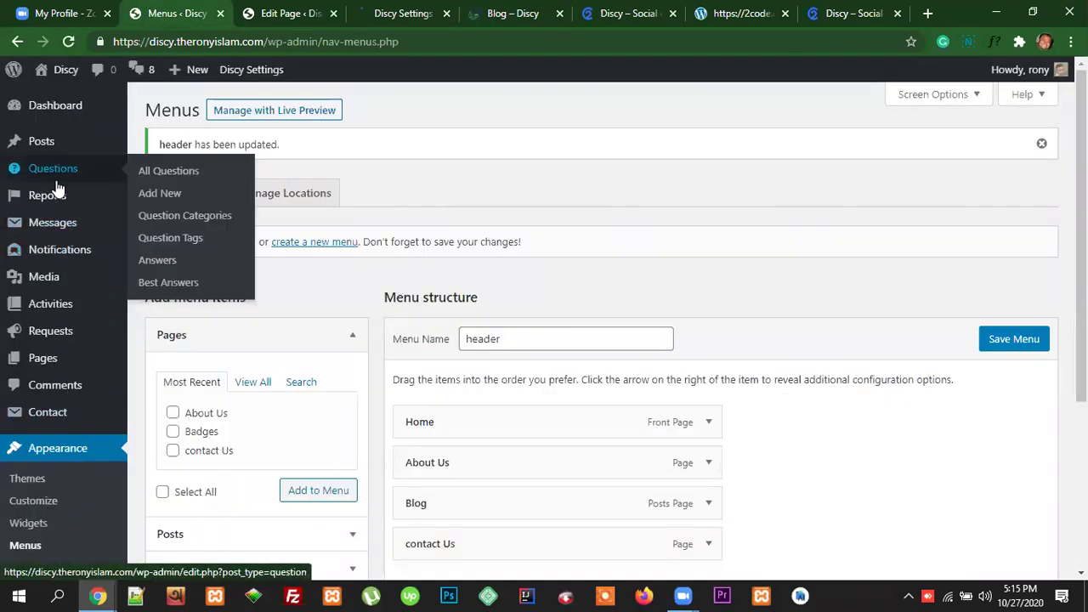
pyautogui.click(38, 142)
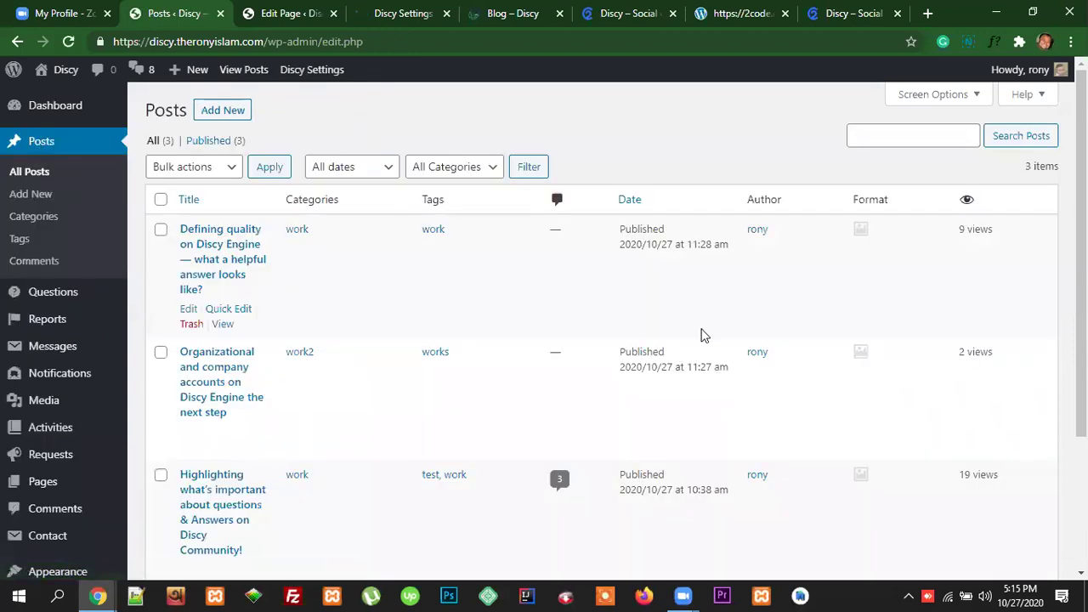
# Step: Review the three published posts in the Posts list, then go to the Discy Settings tab
pyautogui.scroll(-1, 763, 336)
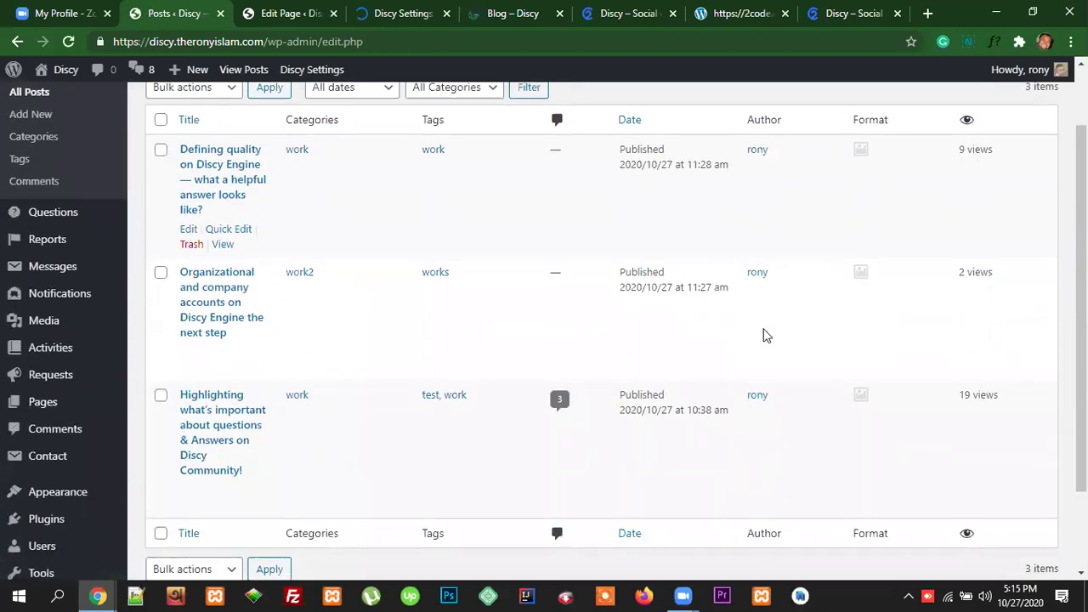
pyautogui.scroll(-1, 389, 376)
pyautogui.scroll(2, 323, 372)
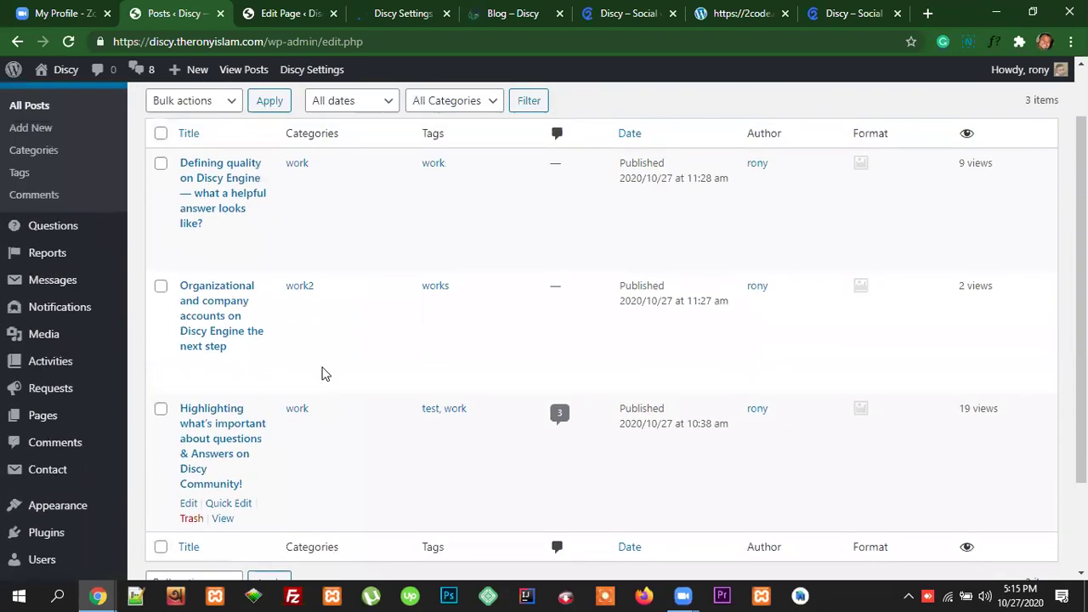
pyautogui.scroll(-1, 270, 417)
pyautogui.scroll(-1, 274, 428)
pyautogui.scroll(1, 301, 415)
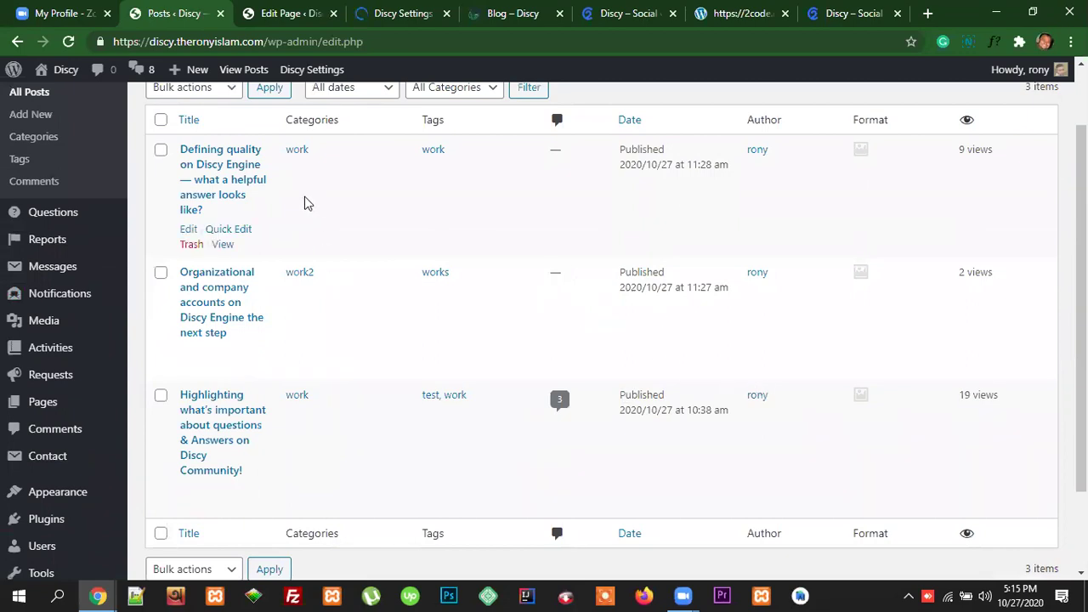
pyautogui.scroll(1, 395, 477)
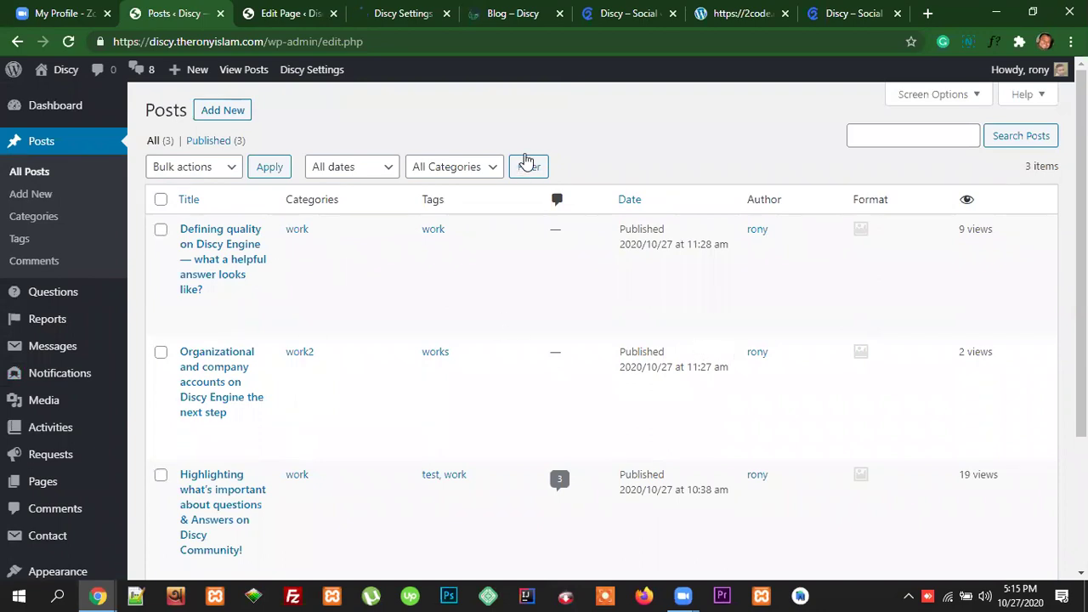
pyautogui.click(408, 13)
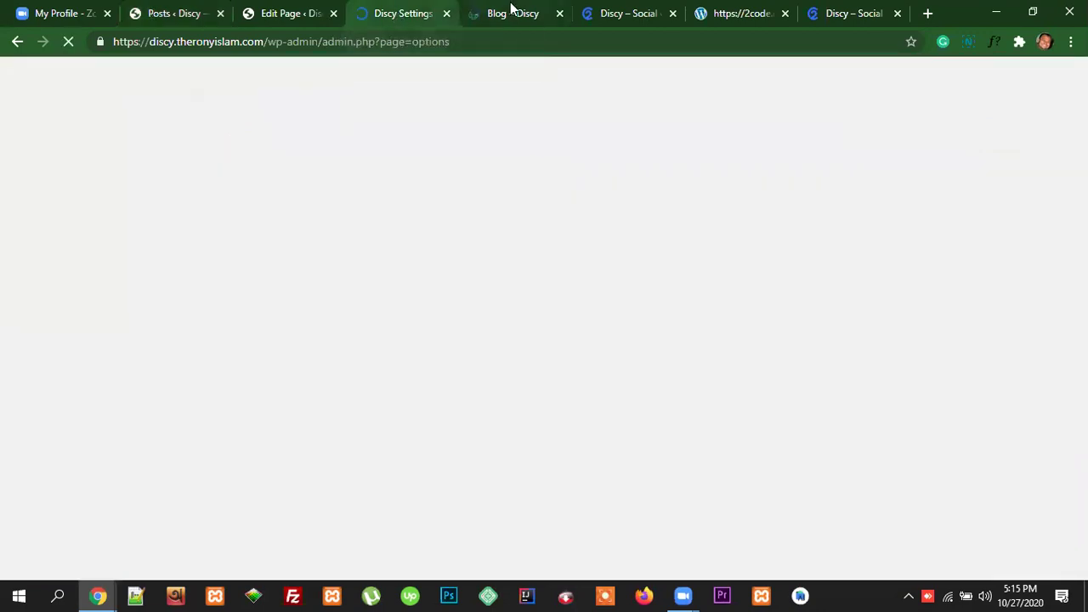
# Step: Browse the front-end Blog page's post list, briefly selecting and clearing the post text
pyautogui.click(510, 10)
pyautogui.scroll(-2, 737, 357)
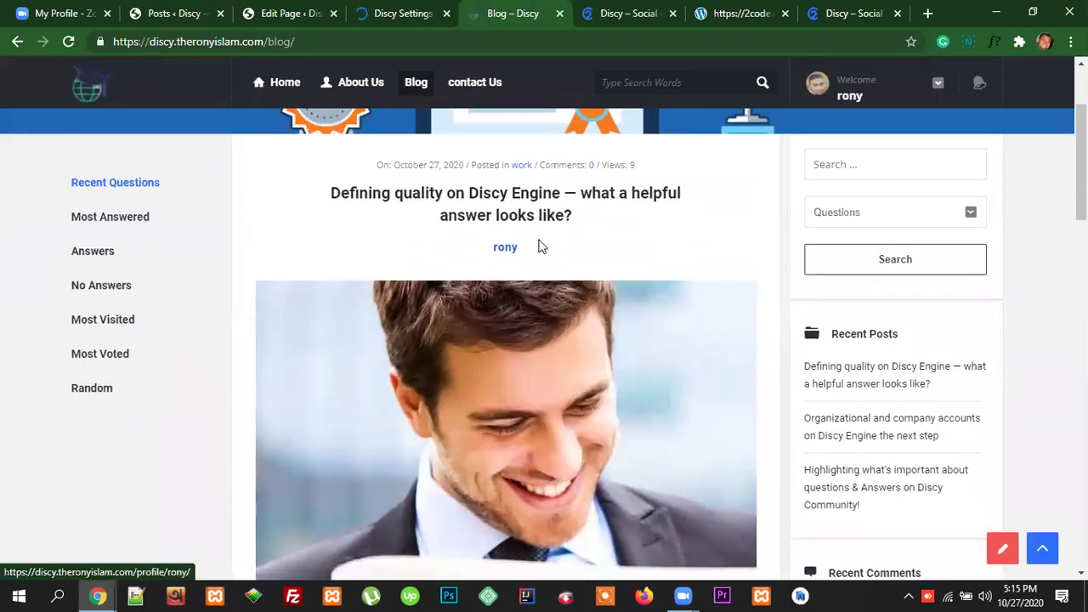
pyautogui.moveTo(377, 165); pyautogui.dragTo(602, 377)
pyautogui.scroll(-9, 572, 384)
pyautogui.scroll(-10, 572, 384)
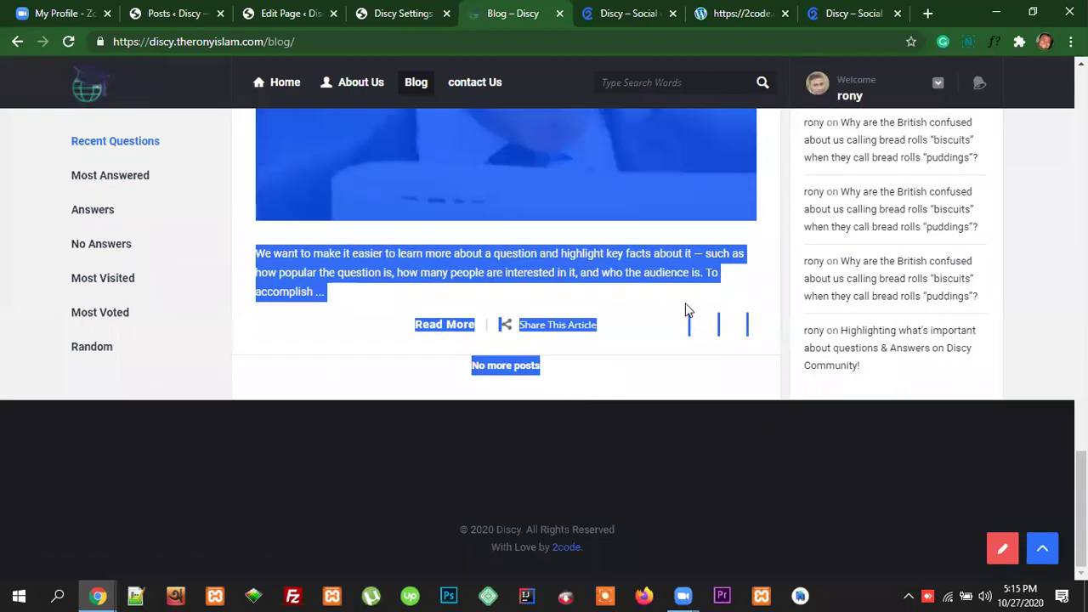
pyautogui.scroll(7, 717, 332)
pyautogui.click(751, 351)
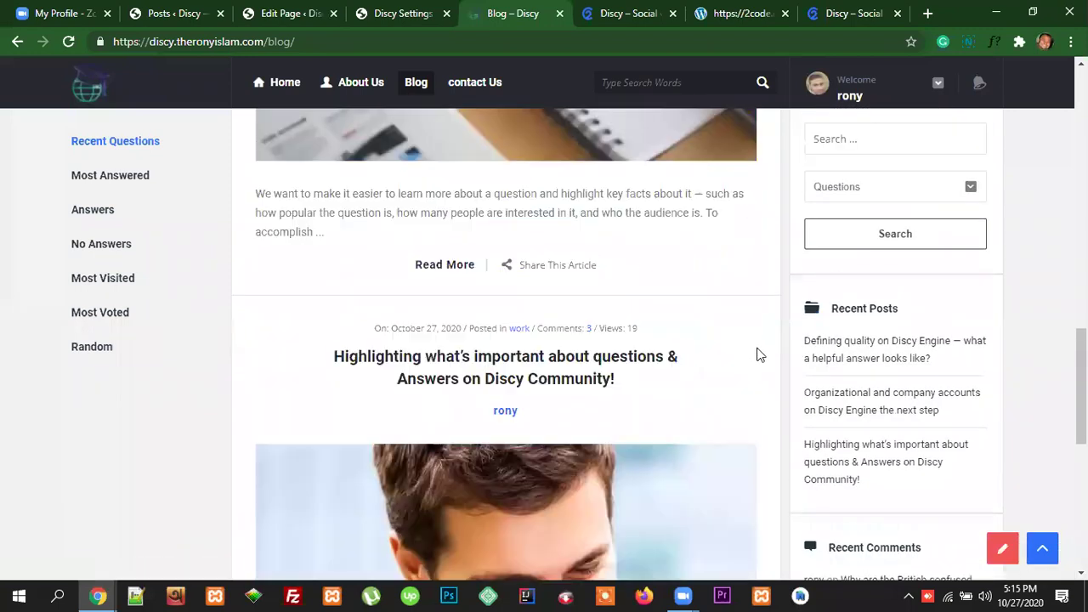
pyautogui.scroll(1, 757, 355)
pyautogui.scroll(-9, 764, 359)
pyautogui.scroll(4, 765, 359)
pyautogui.scroll(5, 764, 359)
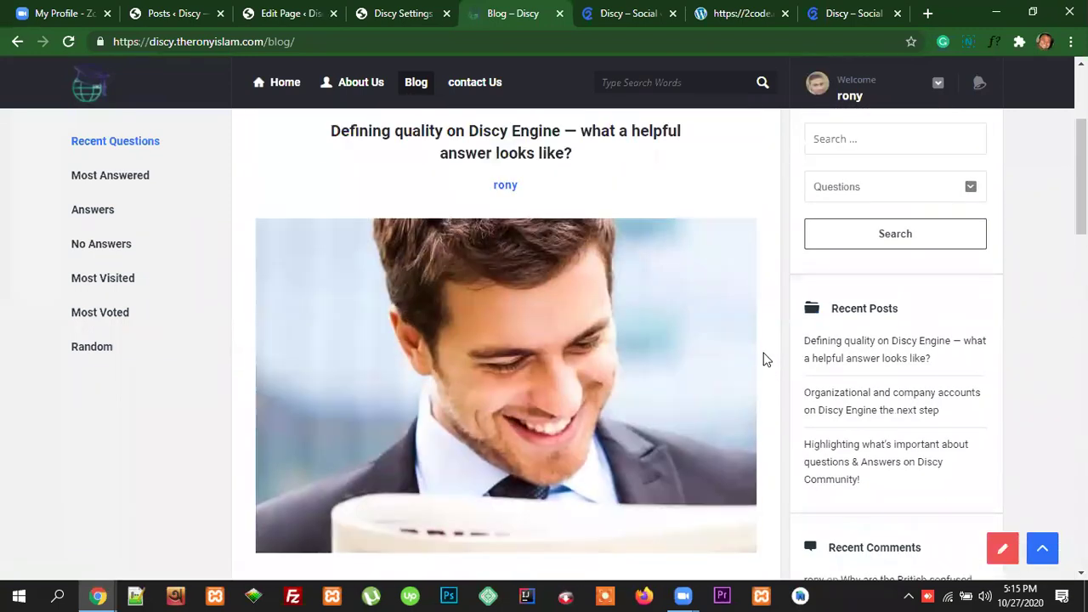
pyautogui.scroll(-1, 758, 354)
pyautogui.scroll(-3, 755, 349)
pyautogui.scroll(3, 760, 338)
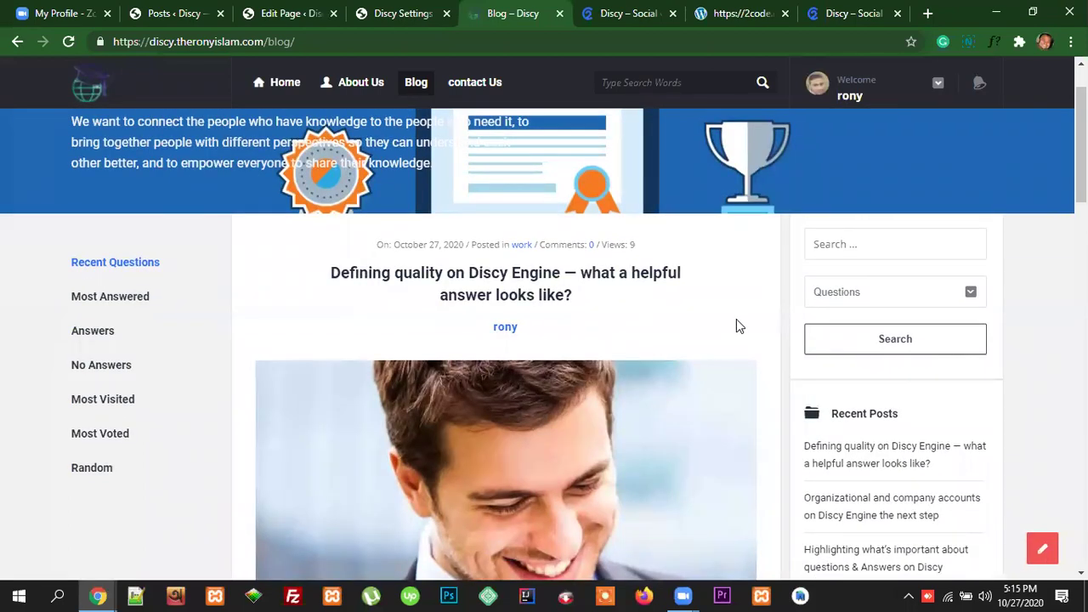
pyautogui.scroll(-1, 737, 323)
pyautogui.scroll(-2, 612, 272)
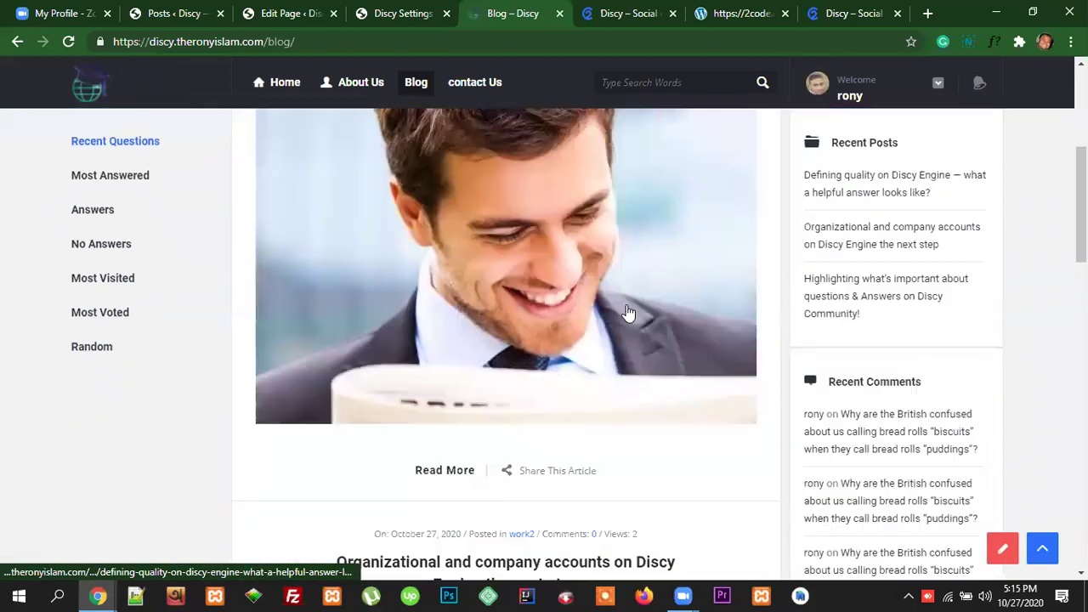
pyautogui.scroll(-3, 627, 340)
pyautogui.scroll(4, 626, 383)
pyautogui.scroll(-3, 587, 374)
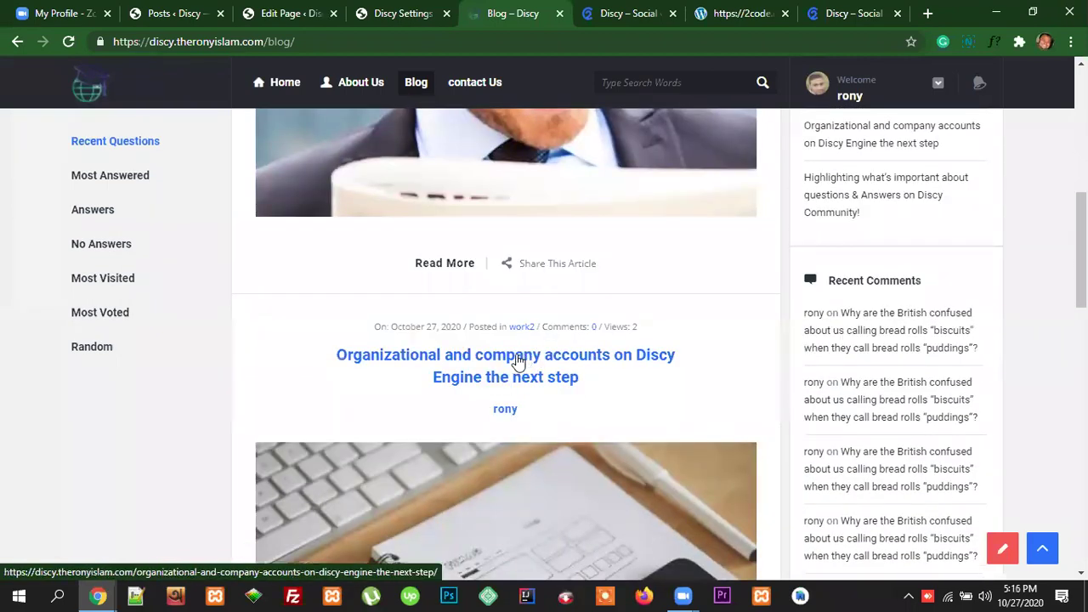
# Step: Open the 'Organizational and company accounts' post and scroll down to its comment form
pyautogui.click(518, 361)
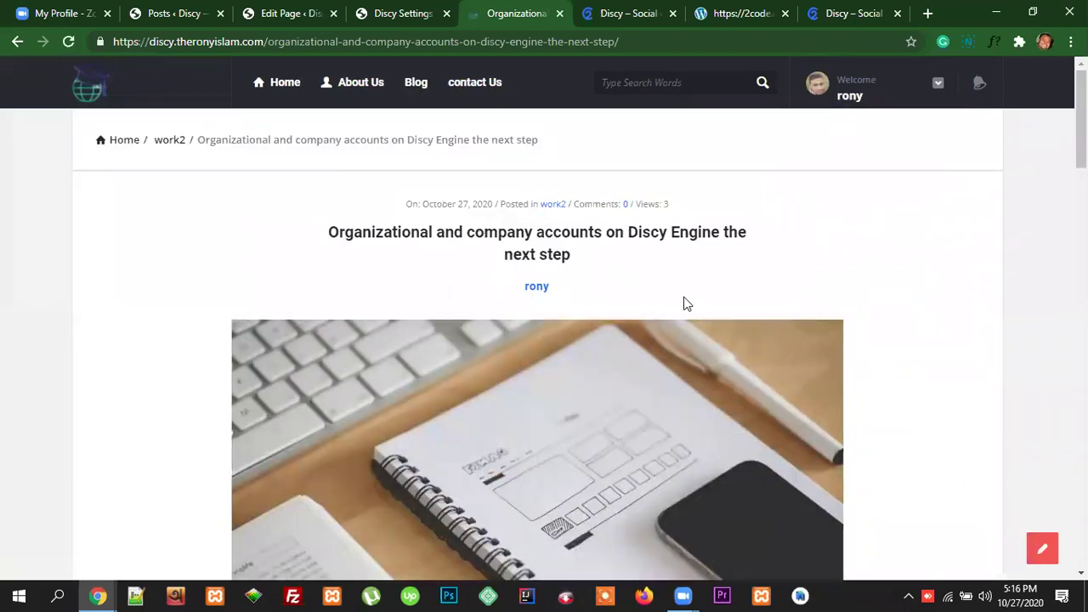
pyautogui.scroll(-5, 712, 326)
pyautogui.scroll(-7, 716, 332)
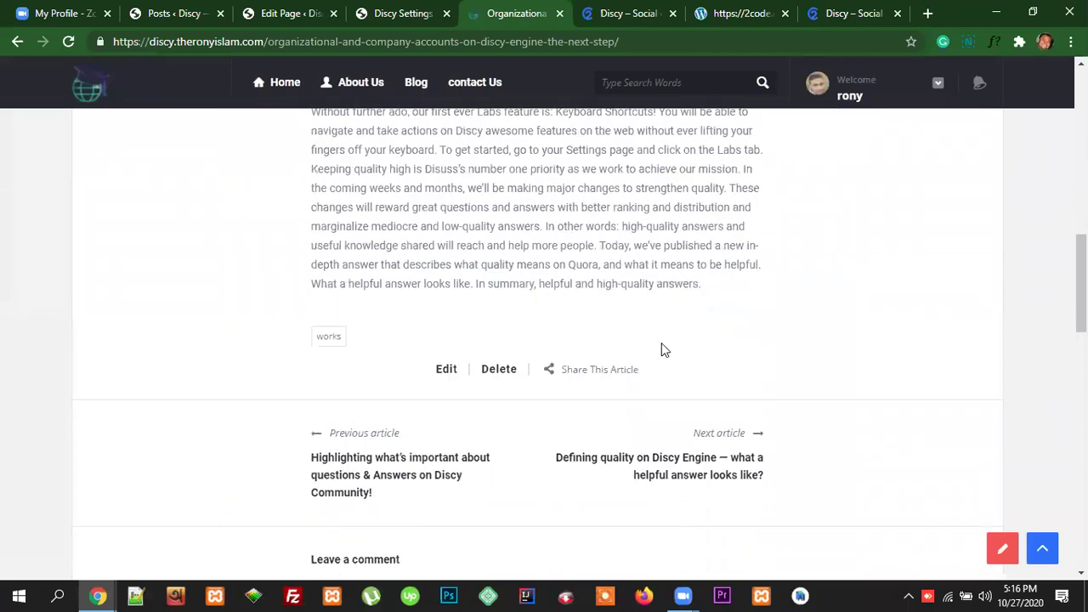
pyautogui.scroll(-5, 745, 361)
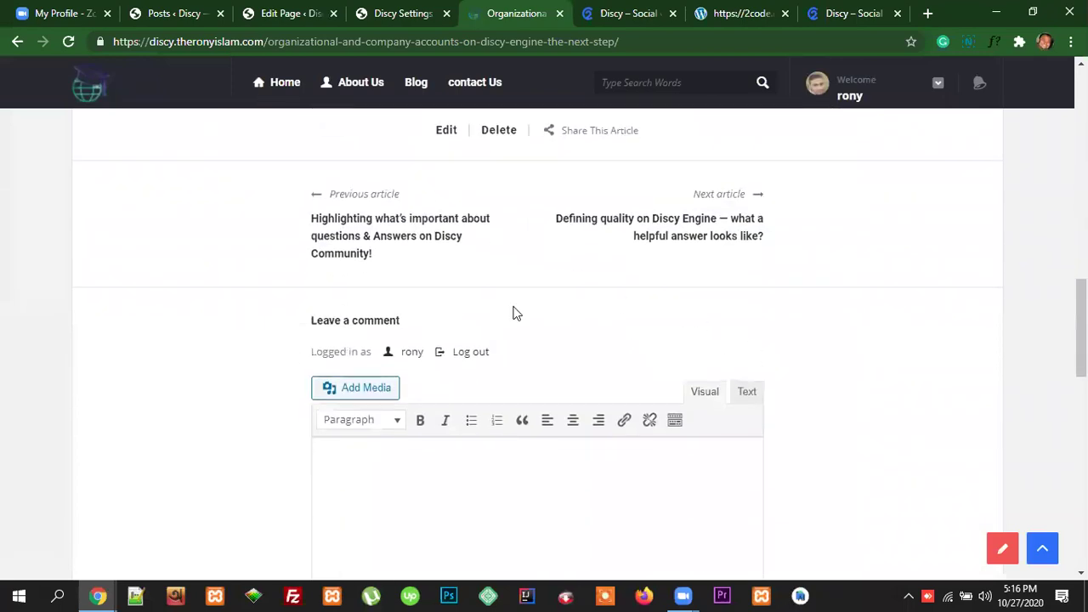
pyautogui.scroll(-3, 651, 269)
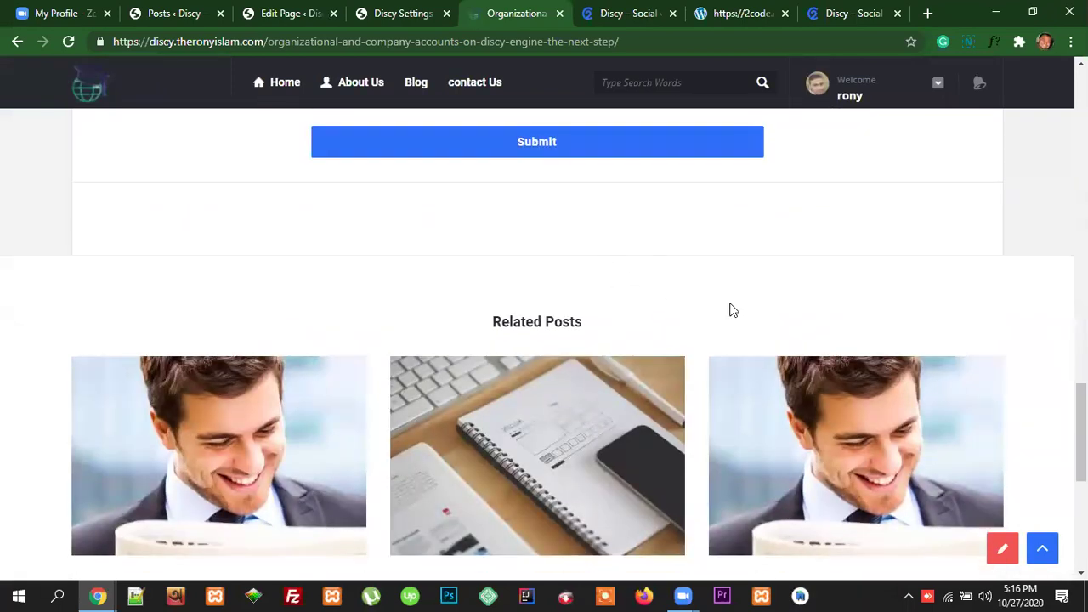
pyautogui.scroll(-3, 754, 335)
pyautogui.scroll(8, 758, 335)
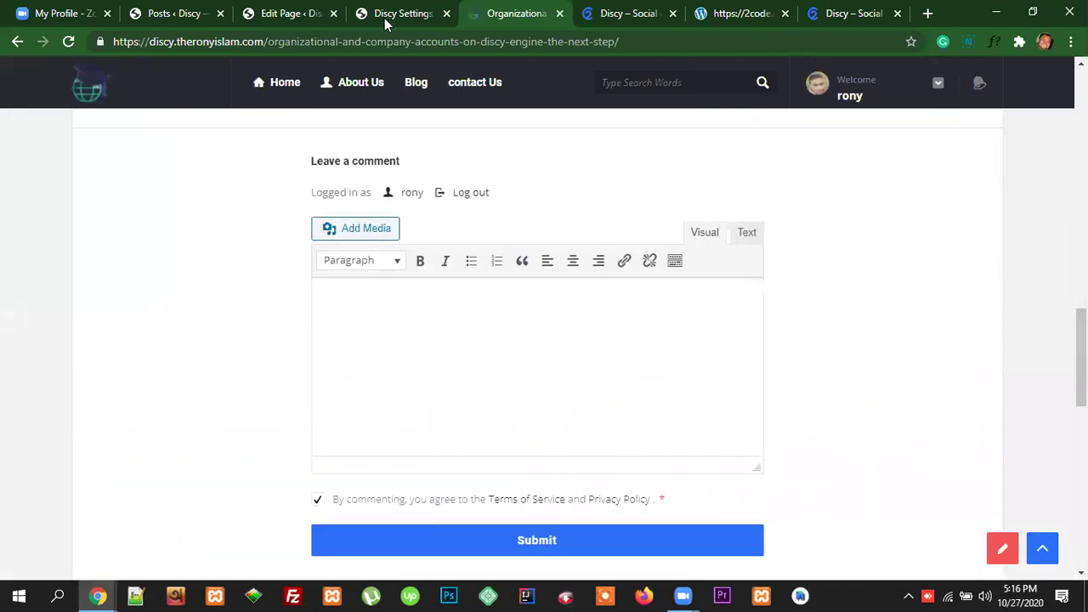
pyautogui.click(384, 17)
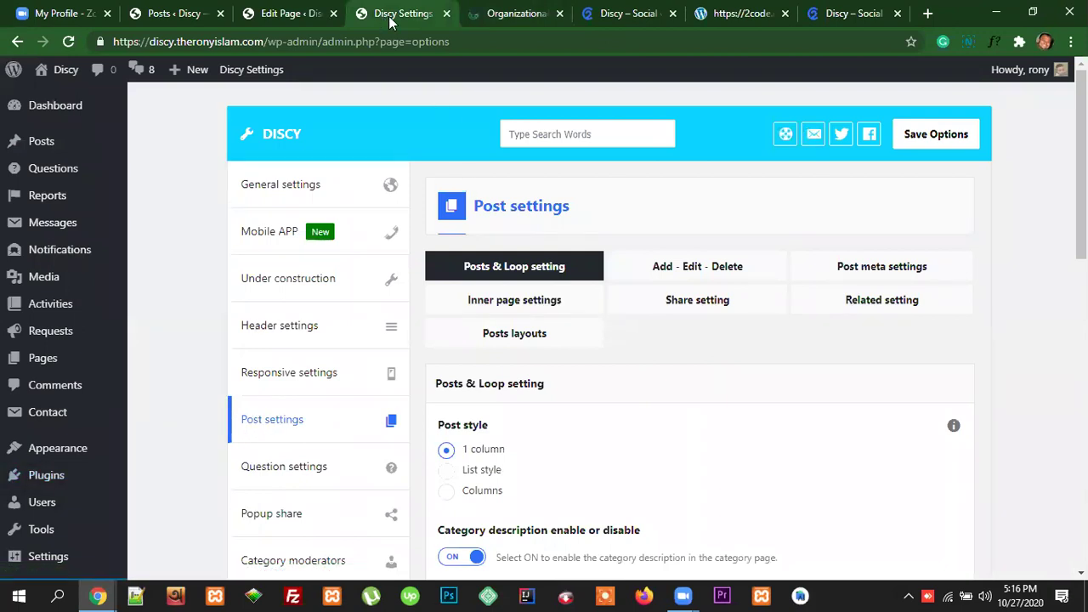
pyautogui.click(514, 13)
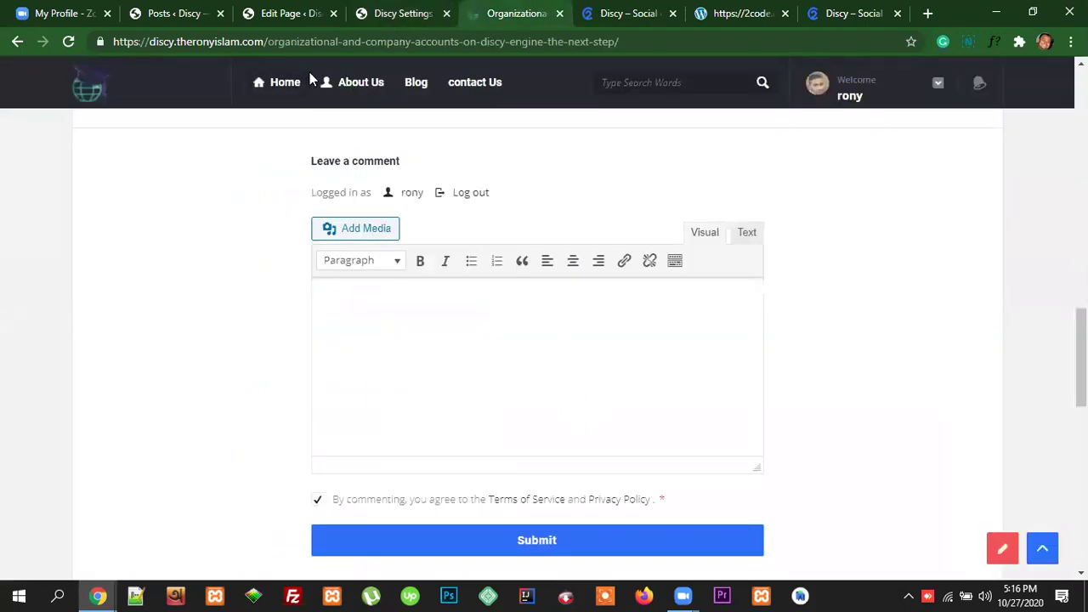
pyautogui.click(374, 86)
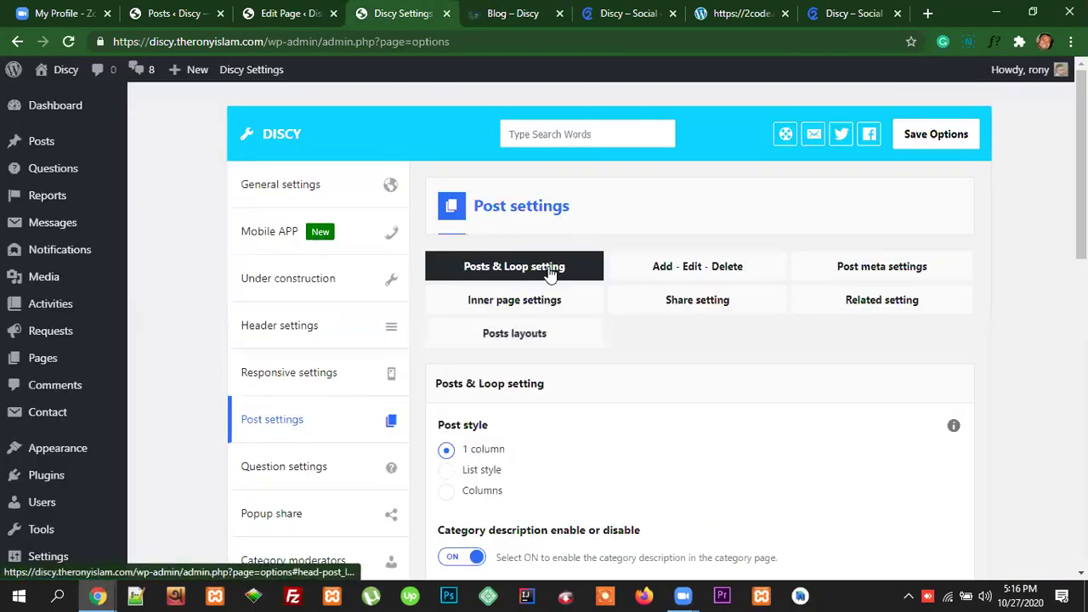
pyautogui.scroll(-1, 754, 476)
pyautogui.scroll(-1, 619, 381)
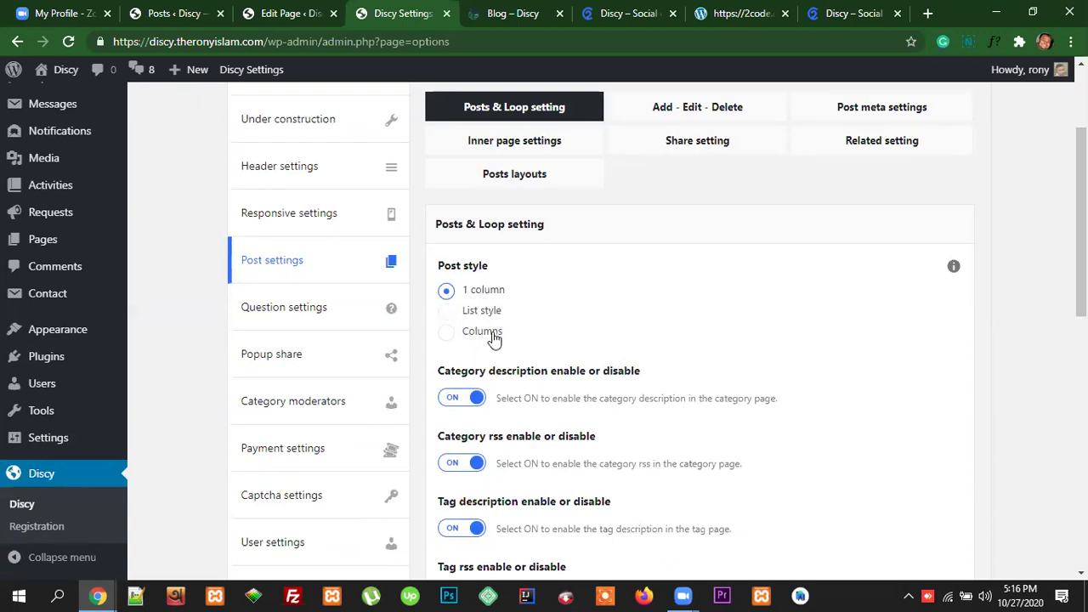
pyautogui.click(504, 15)
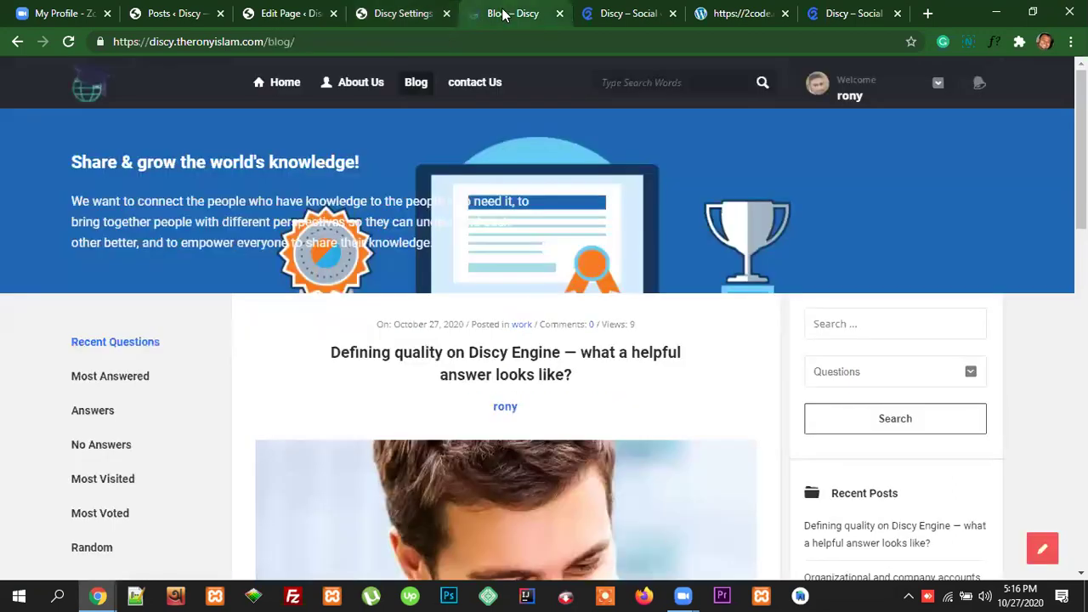
pyautogui.scroll(-2, 736, 365)
pyautogui.scroll(2, 736, 357)
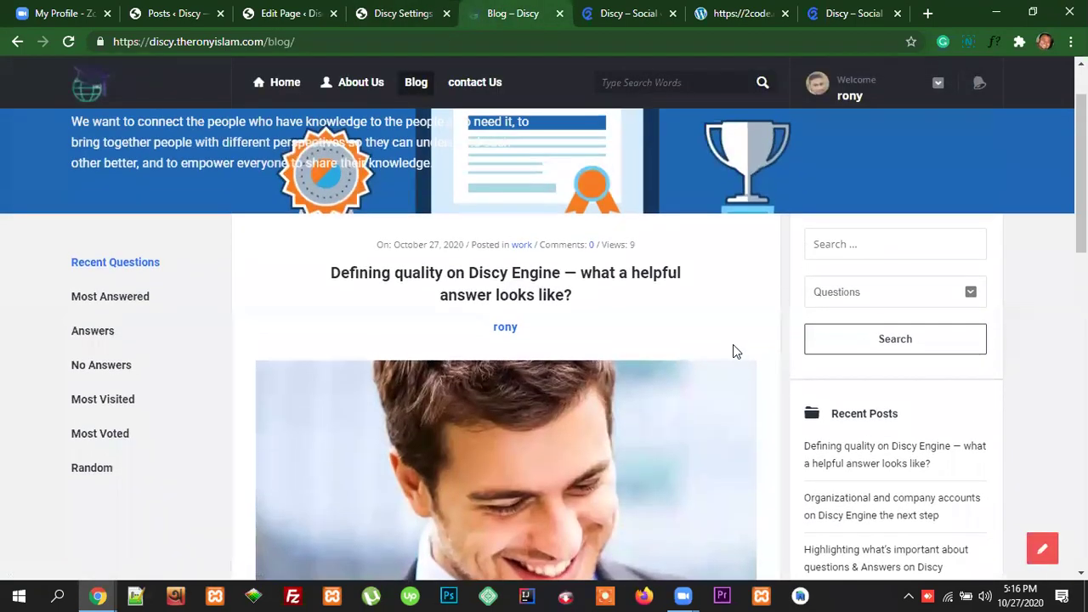
pyautogui.scroll(-2, 497, 244)
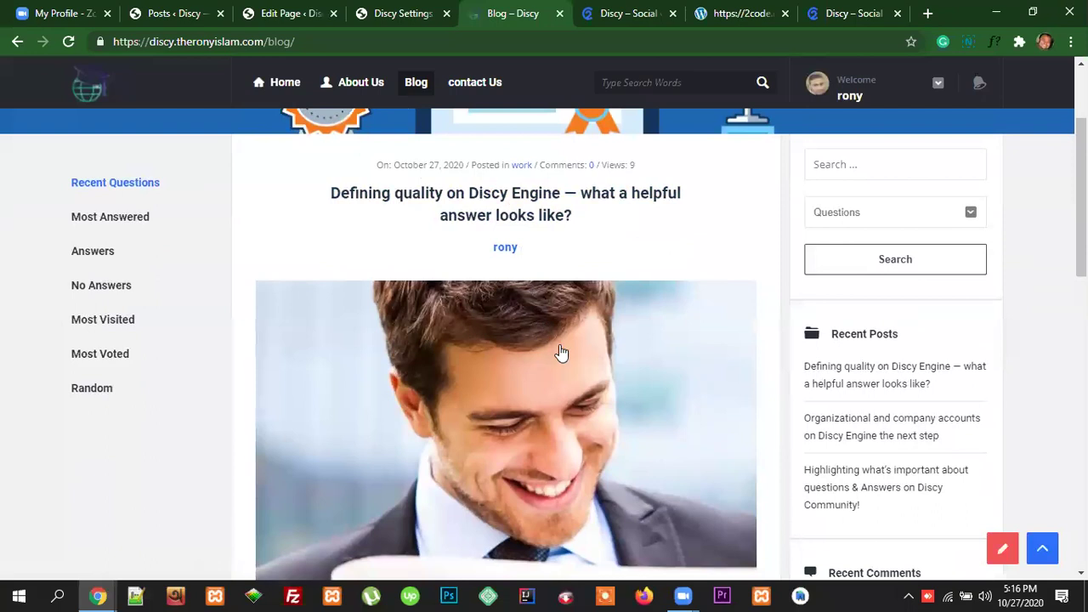
pyautogui.scroll(-2, 563, 356)
pyautogui.scroll(-1, 563, 355)
pyautogui.scroll(-1, 714, 352)
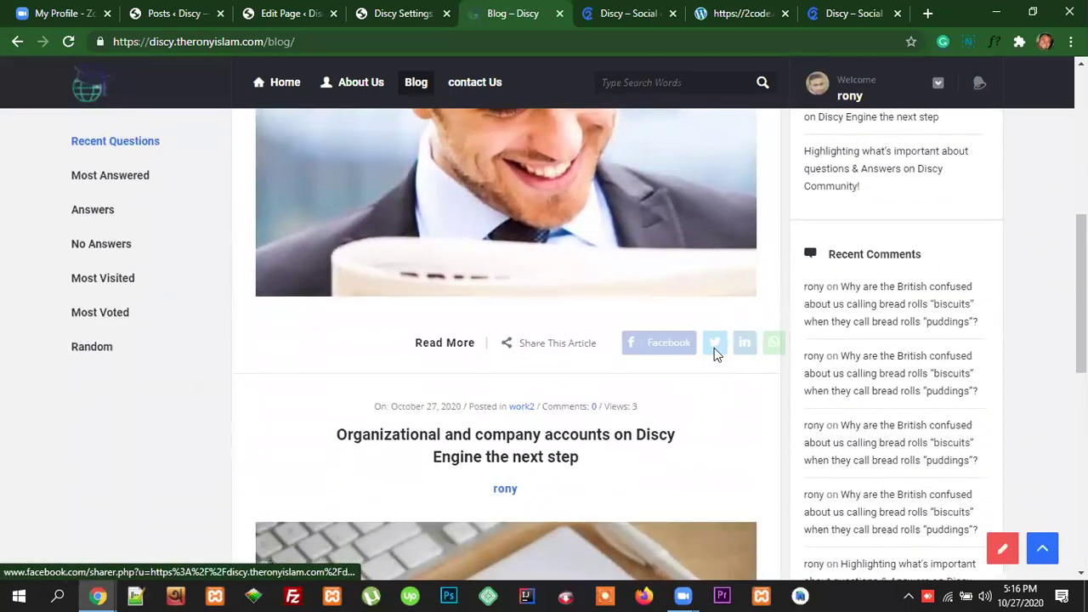
pyautogui.scroll(3, 685, 320)
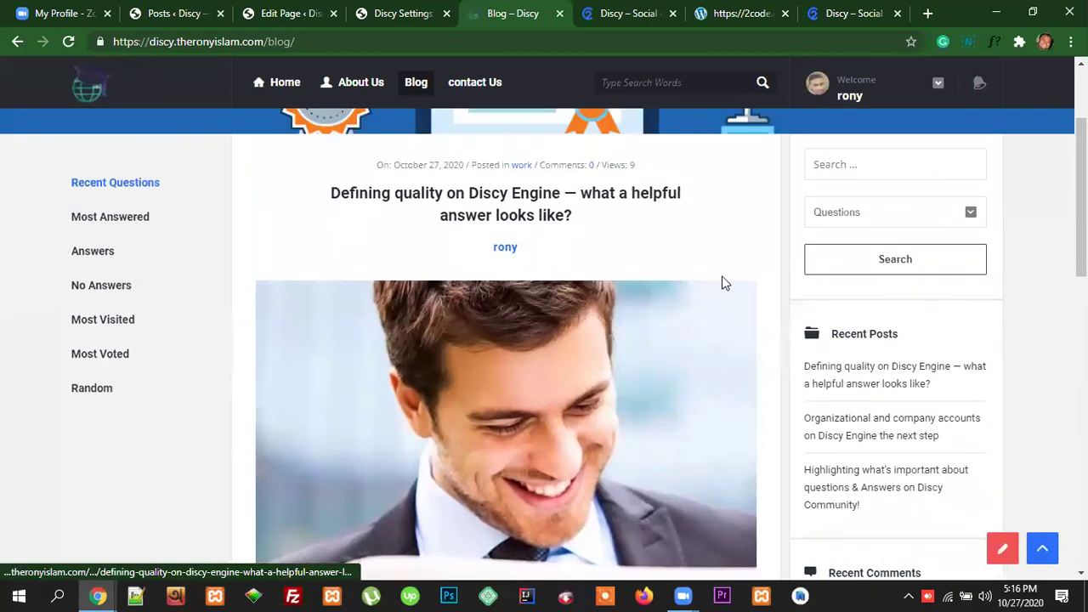
pyautogui.scroll(1, 723, 337)
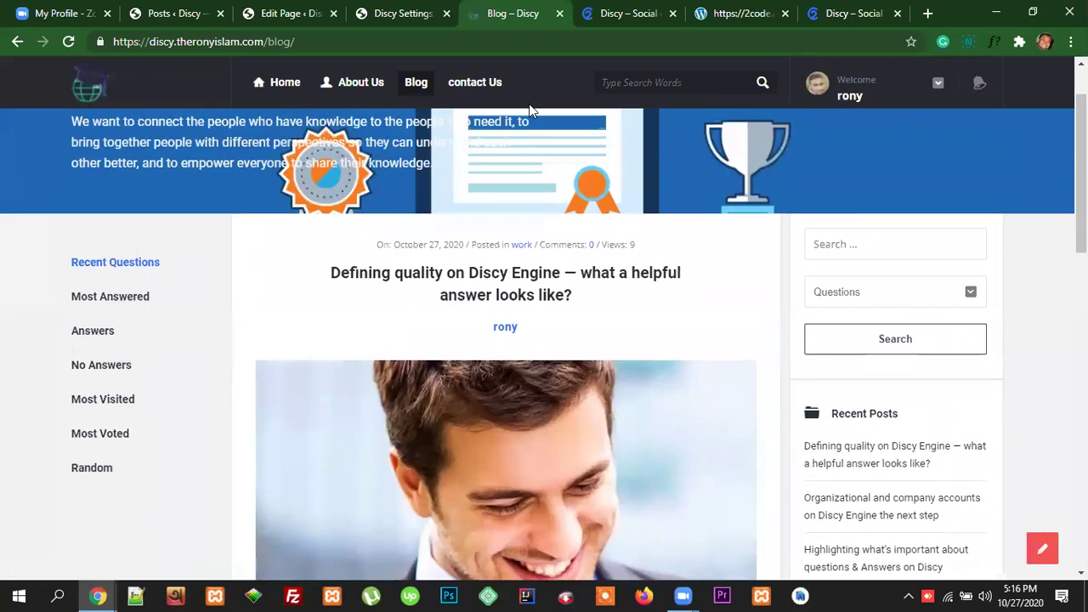
pyautogui.click(390, 15)
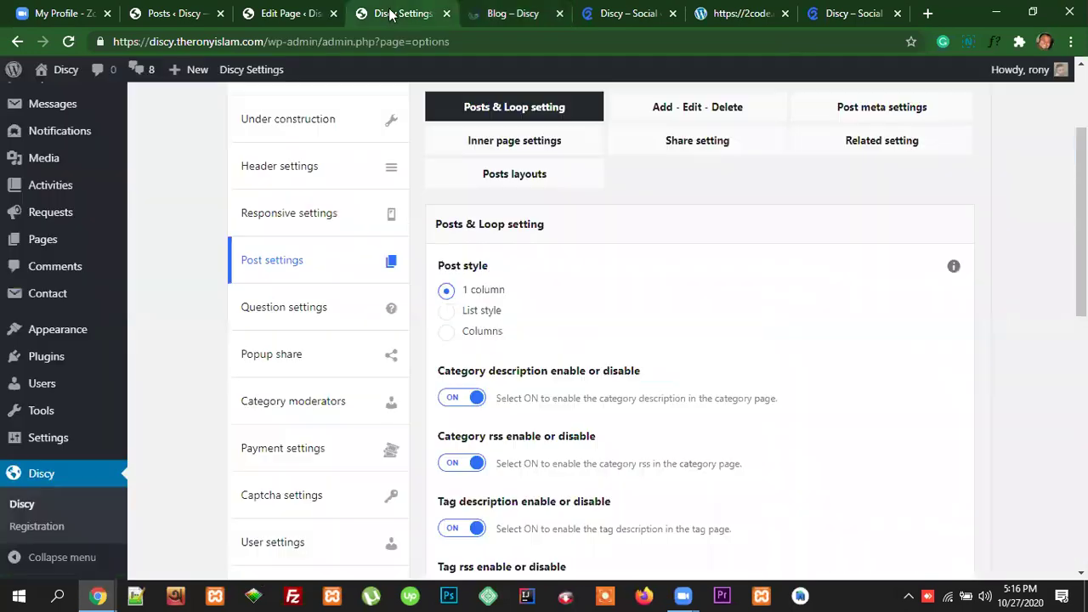
# Step: Set Post style to List style, save the options, and reload the Blog page
pyautogui.click(447, 311)
pyautogui.scroll(2, 965, 329)
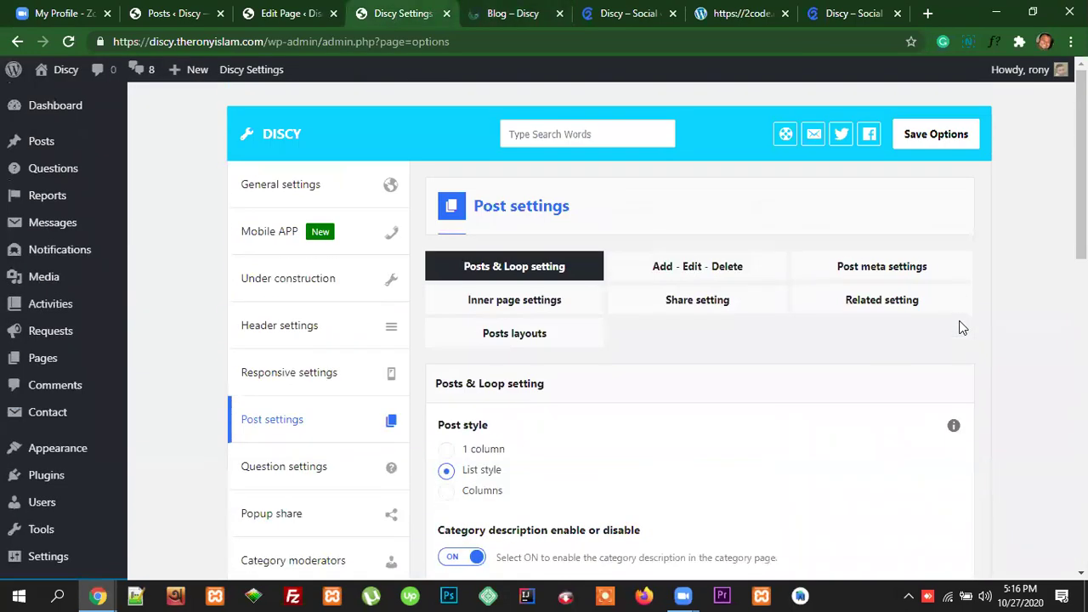
pyautogui.click(937, 133)
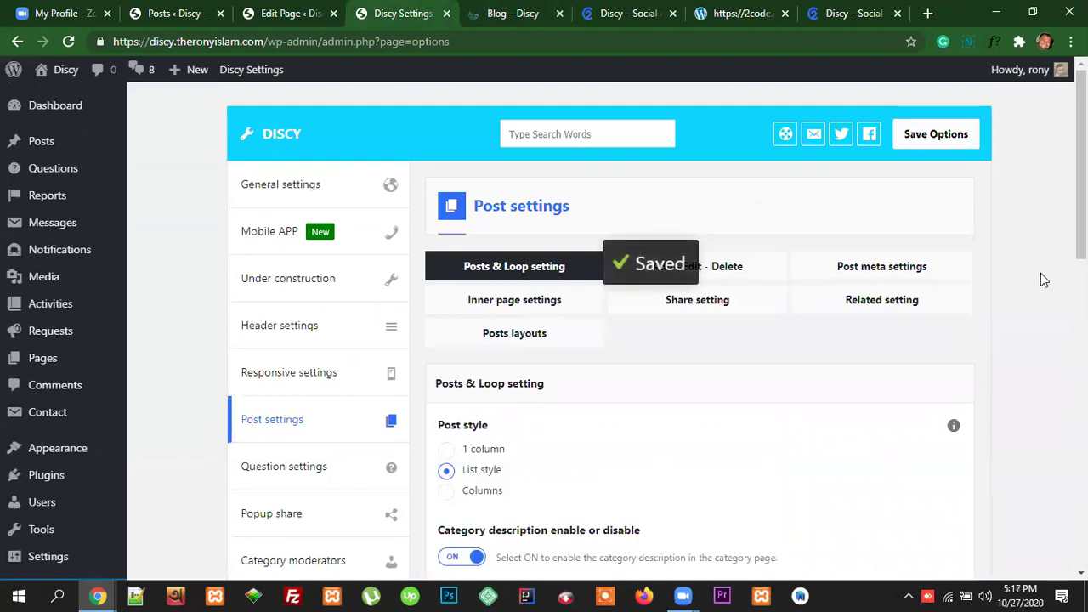
pyautogui.click(515, 14)
pyautogui.click(277, 44)
pyautogui.press('Return')
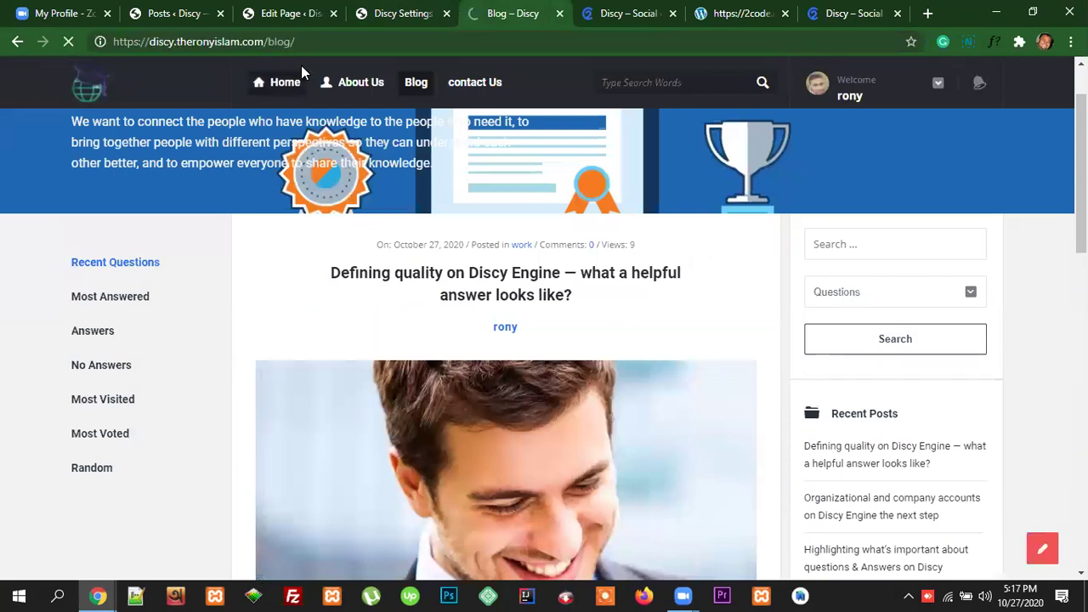
# Step: Check the List-style blog layout, highlighting the second post's date, comments and views line
pyautogui.scroll(-1, 597, 306)
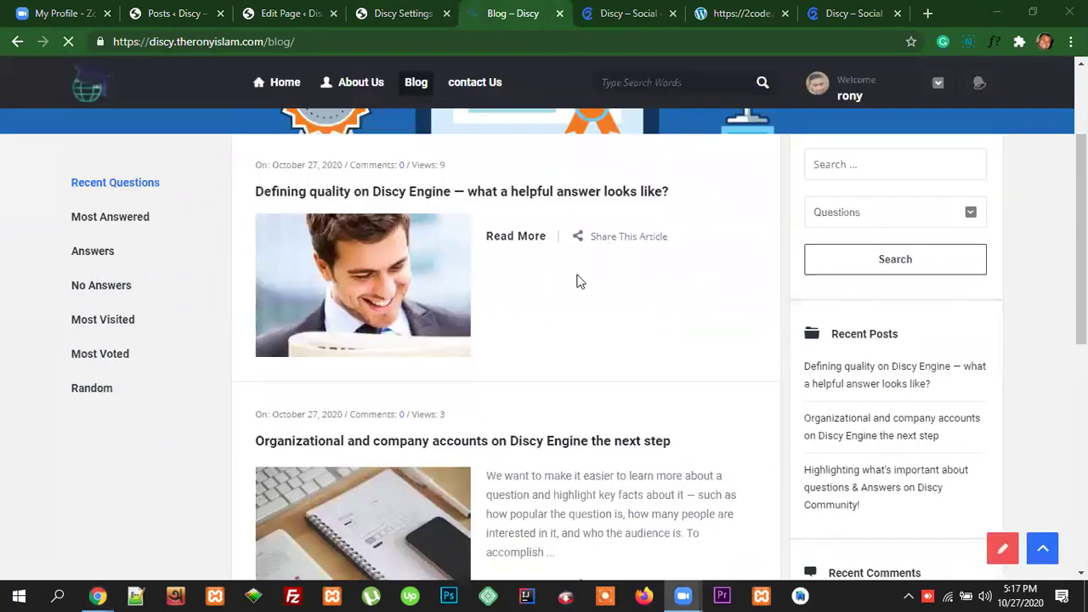
pyautogui.scroll(-3, 524, 282)
pyautogui.scroll(2, 618, 305)
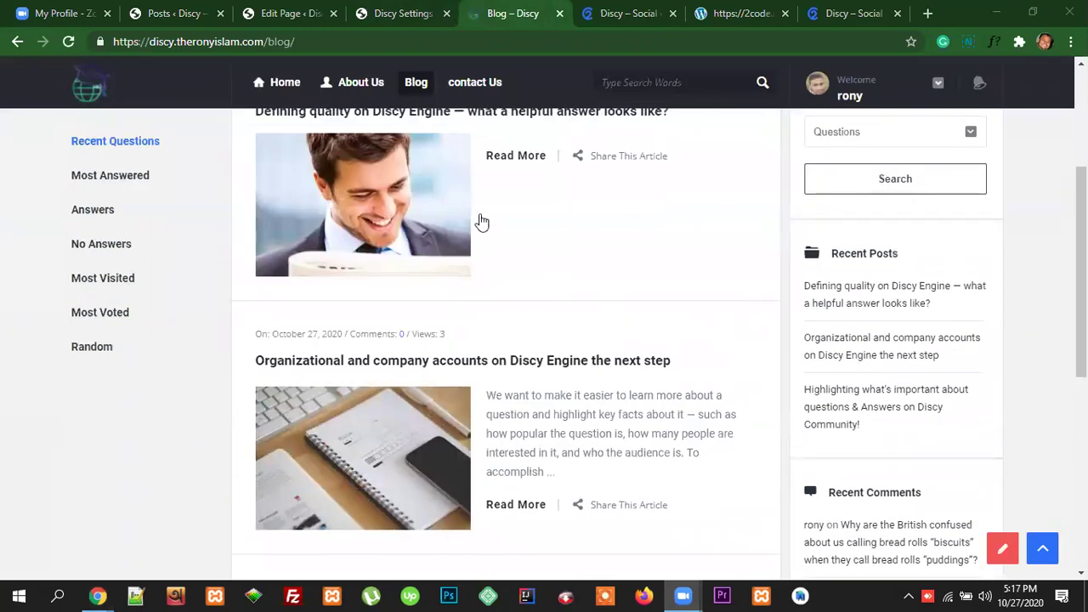
pyautogui.scroll(1, 482, 222)
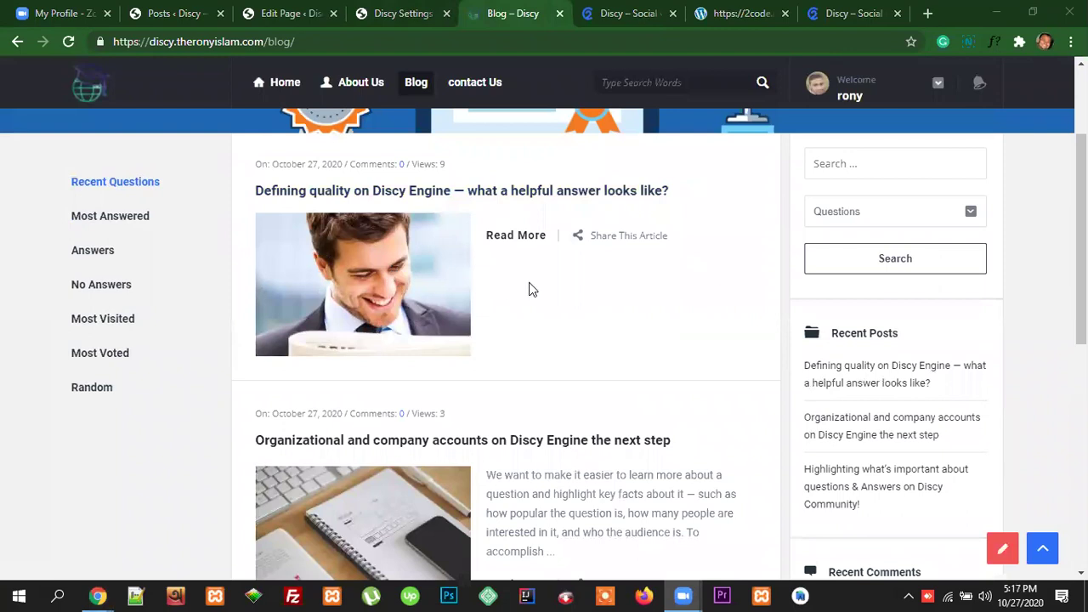
pyautogui.scroll(-2, 618, 297)
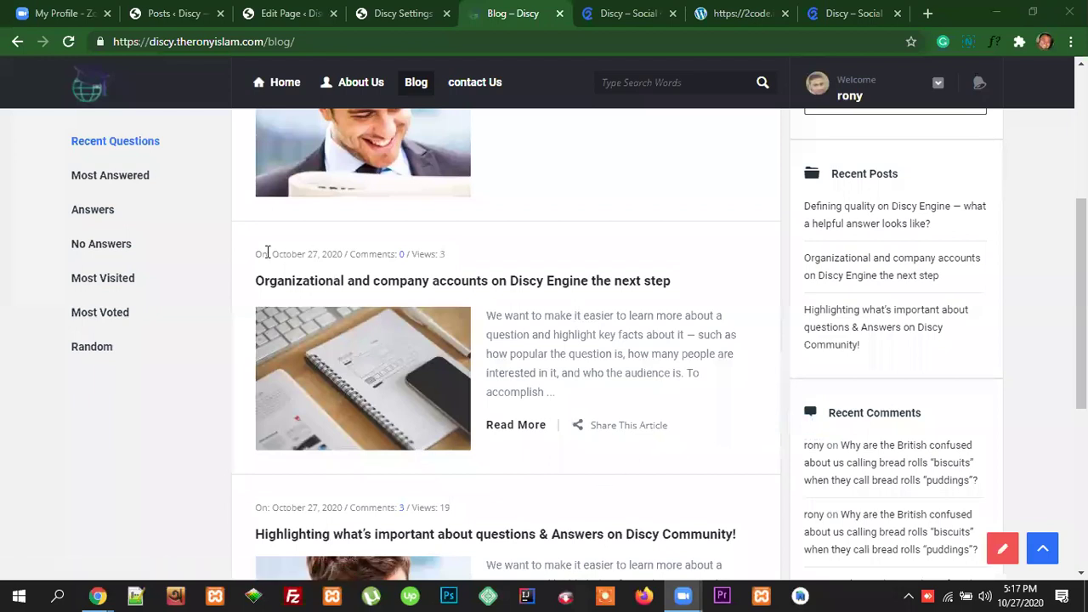
pyautogui.moveTo(258, 253); pyautogui.dragTo(466, 263)
pyautogui.scroll(-4, 605, 409)
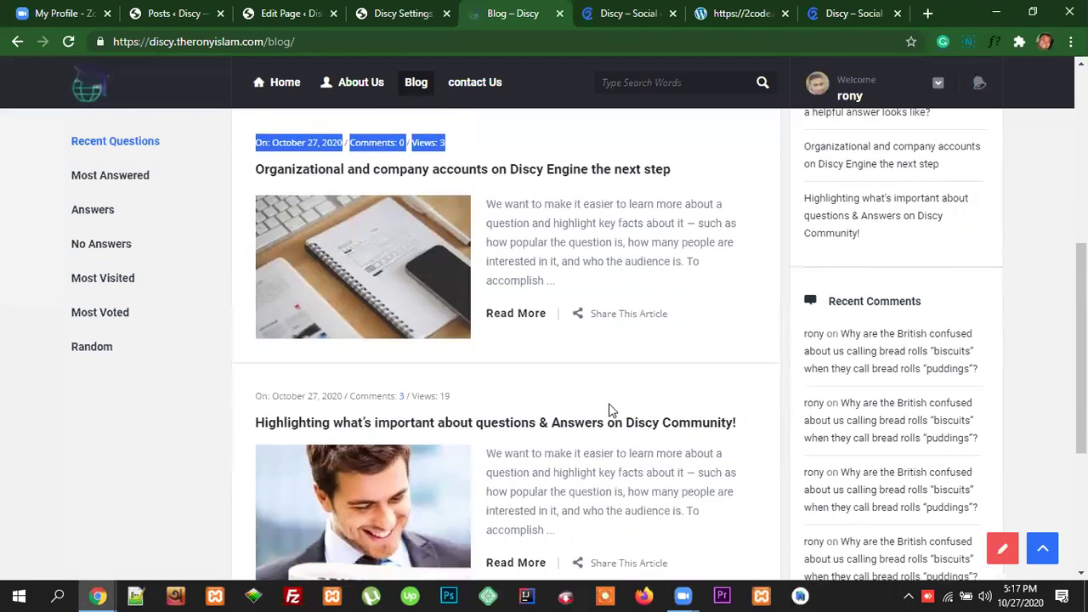
pyautogui.scroll(6, 668, 388)
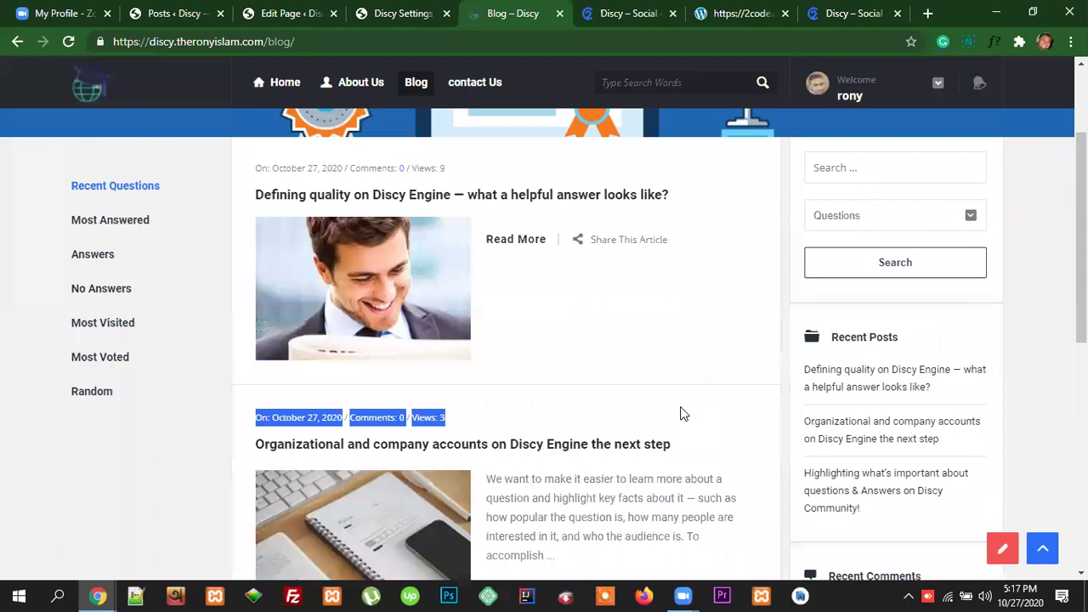
pyautogui.scroll(-6, 629, 368)
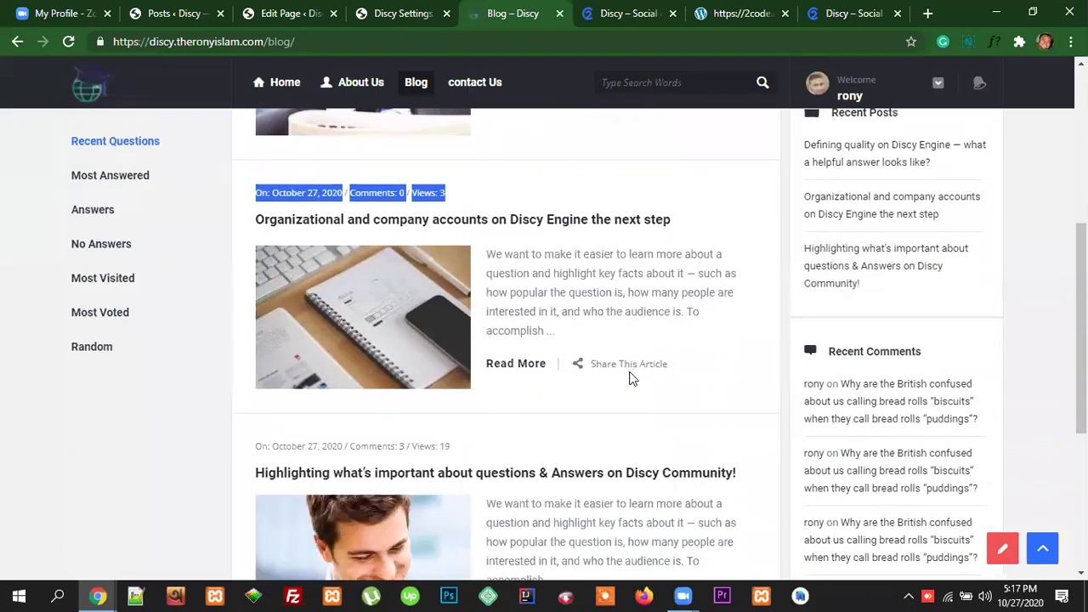
pyautogui.scroll(3, 672, 407)
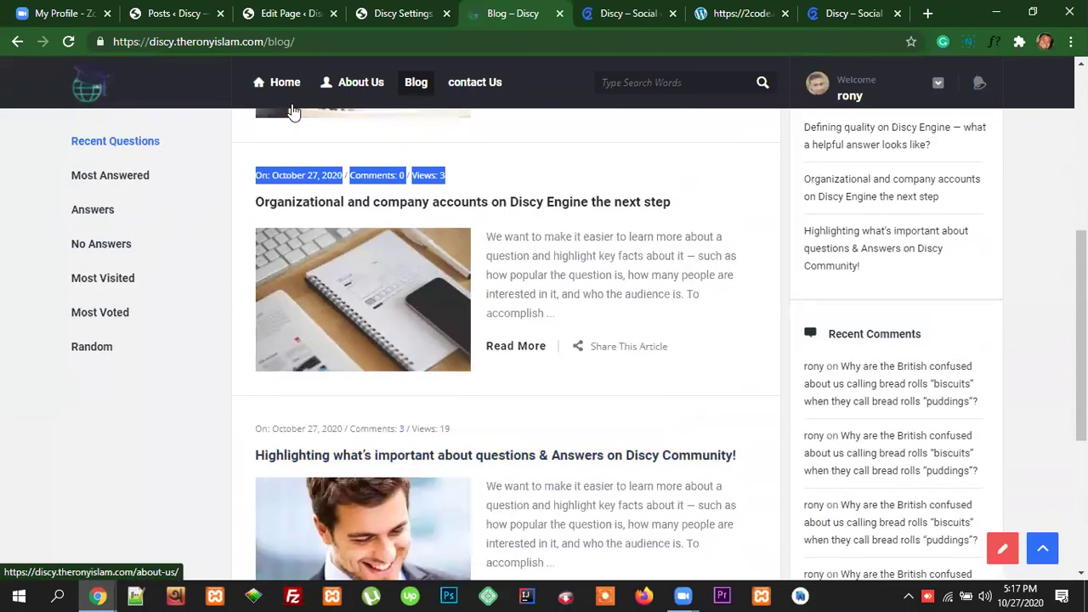
pyautogui.click(384, 13)
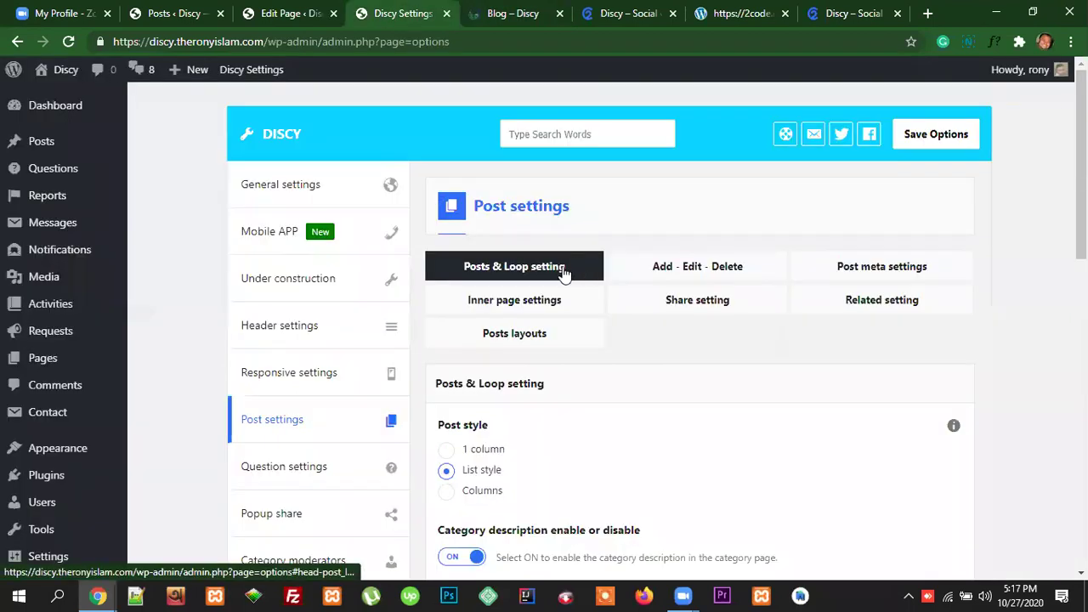
pyautogui.scroll(-2, 569, 408)
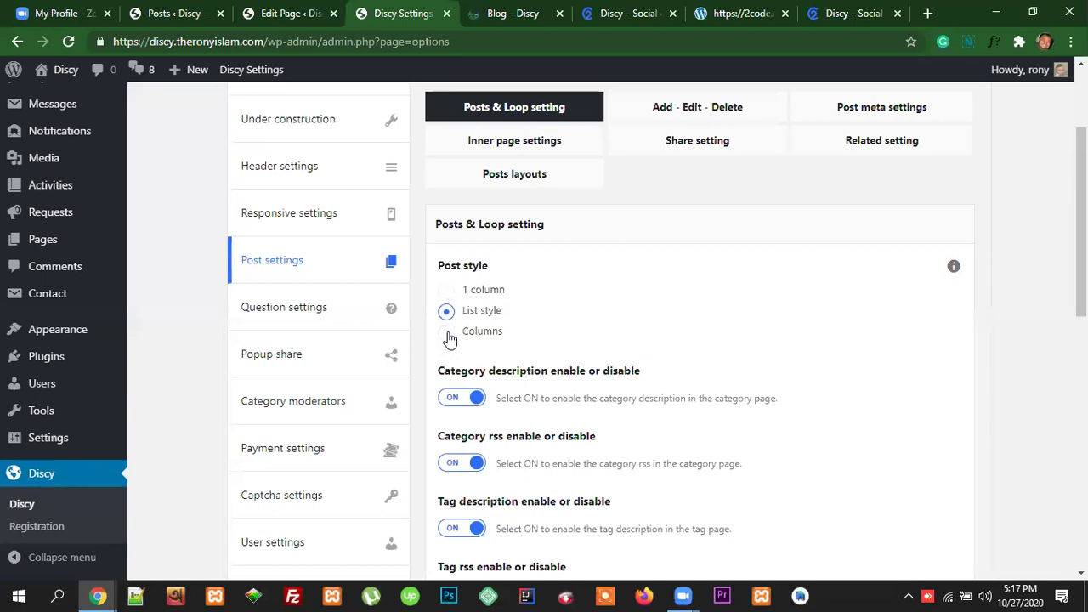
pyautogui.click(514, 13)
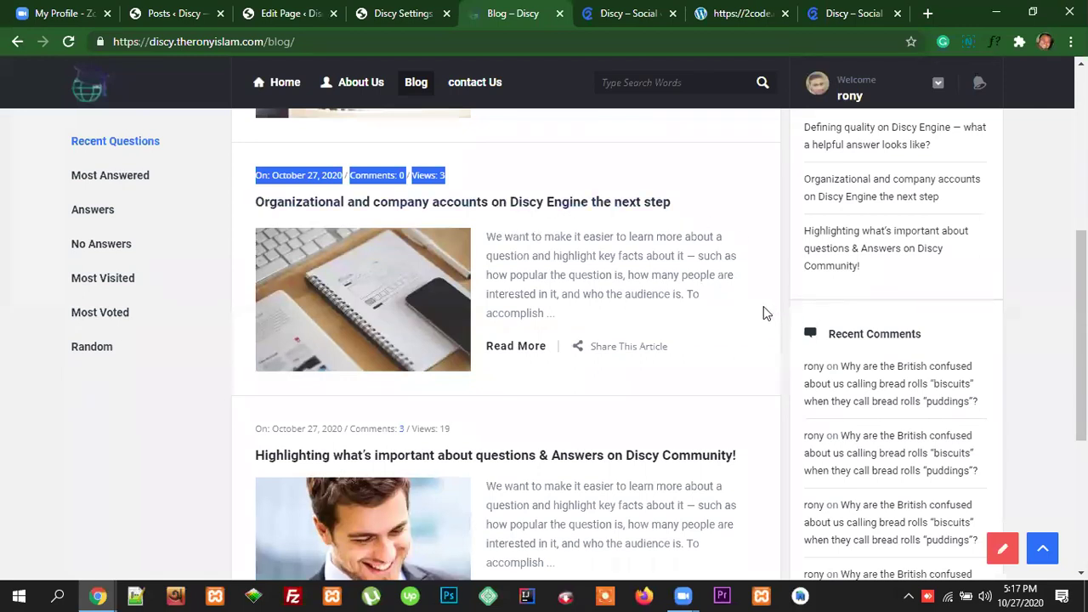
pyautogui.click(388, 12)
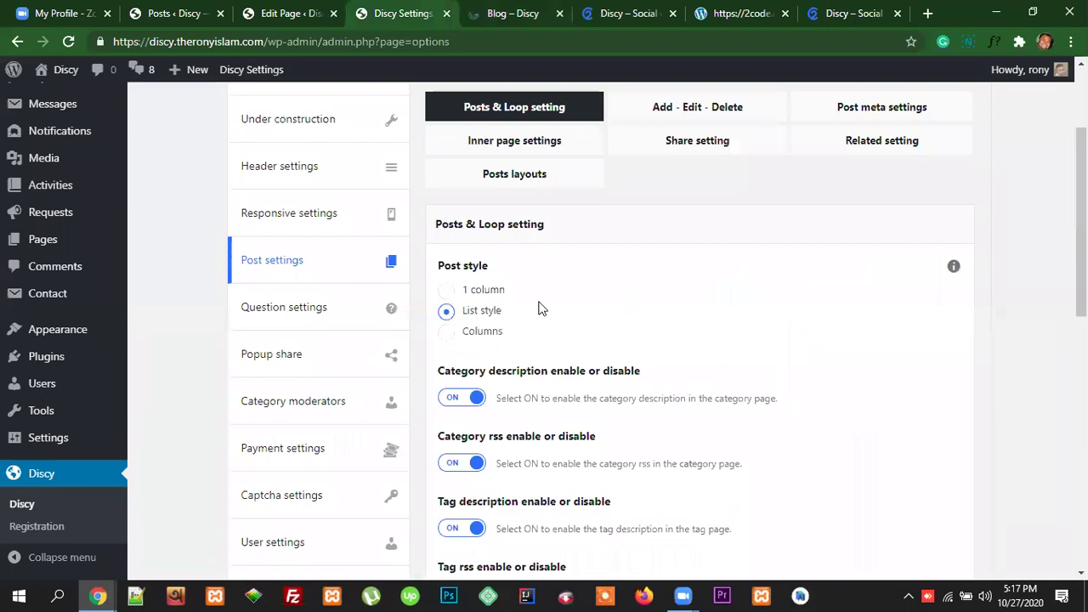
pyautogui.click(520, 13)
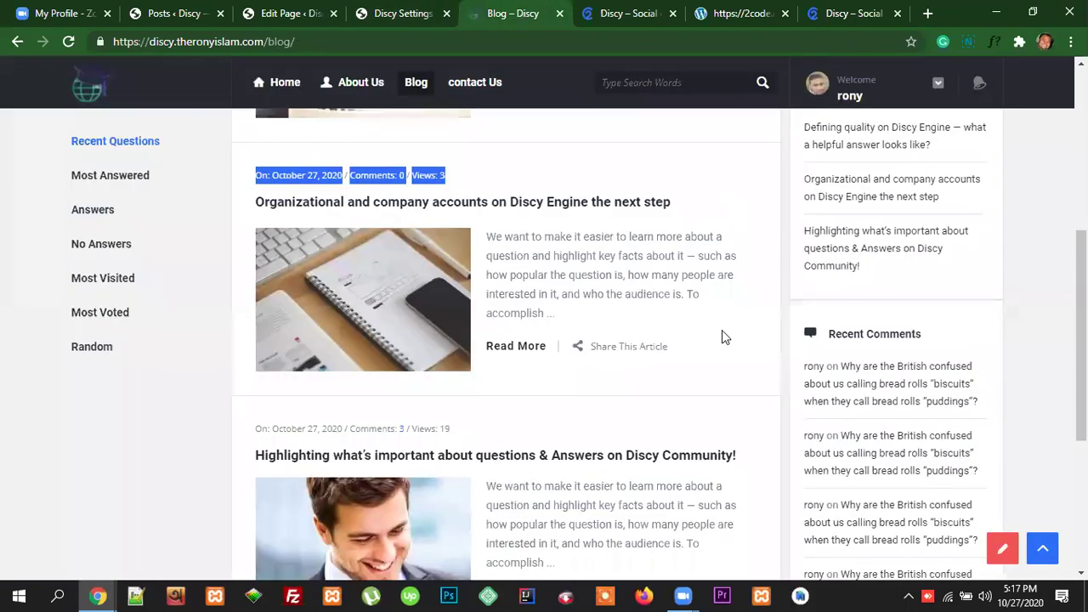
pyautogui.scroll(-3, 722, 337)
pyautogui.scroll(10, 715, 328)
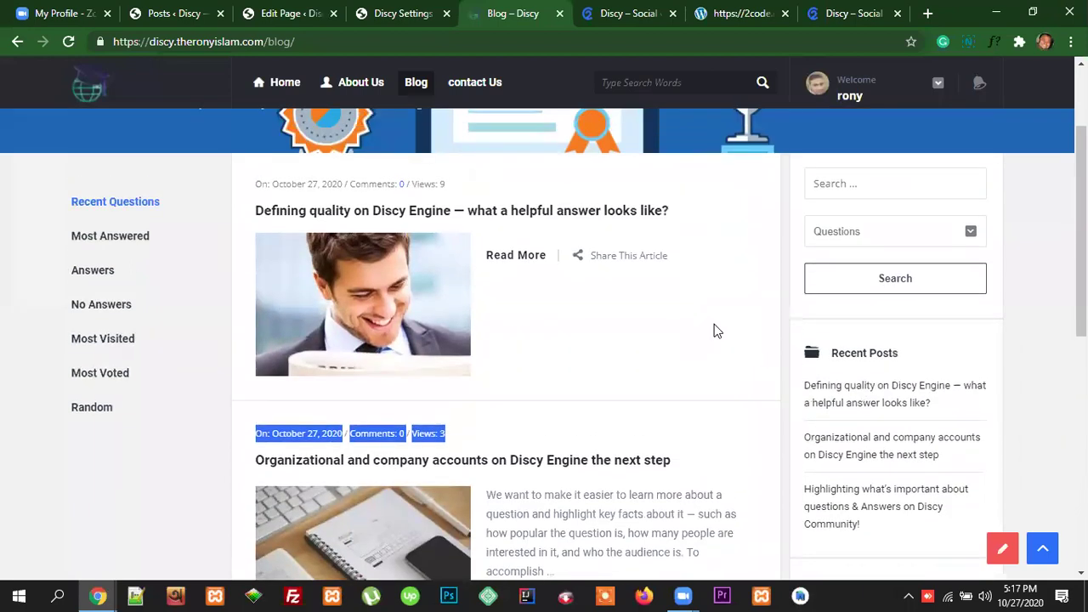
pyautogui.click(290, 12)
pyautogui.click(385, 12)
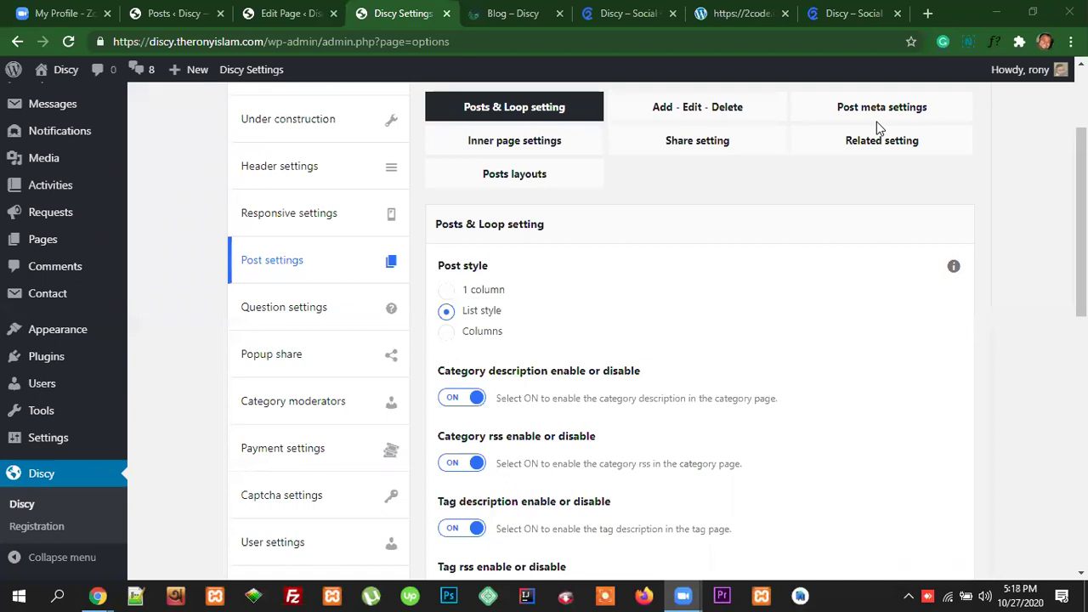
pyautogui.click(286, 13)
pyautogui.click(513, 13)
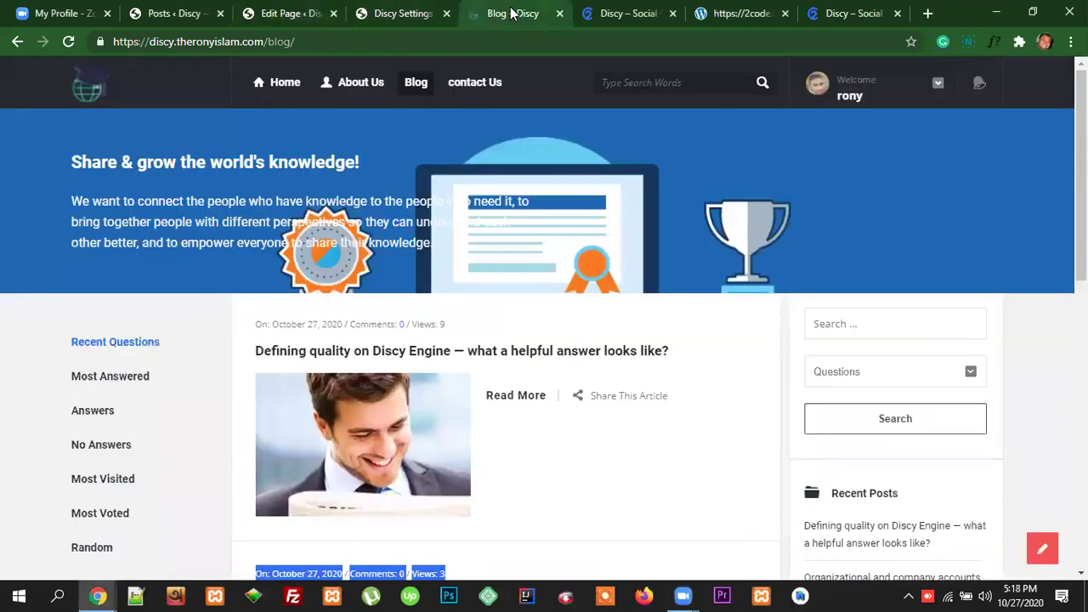
pyautogui.click(403, 13)
# Step: Highlight the Category description heading, then bring up the context menu for Posts > Categories
pyautogui.scroll(1, 680, 345)
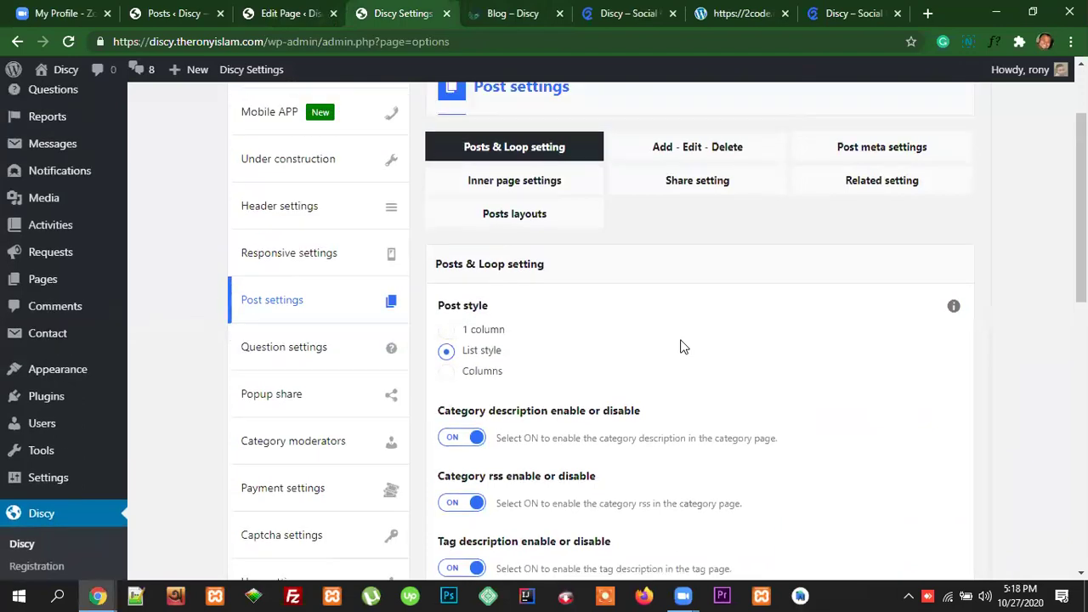
pyautogui.scroll(-2, 687, 346)
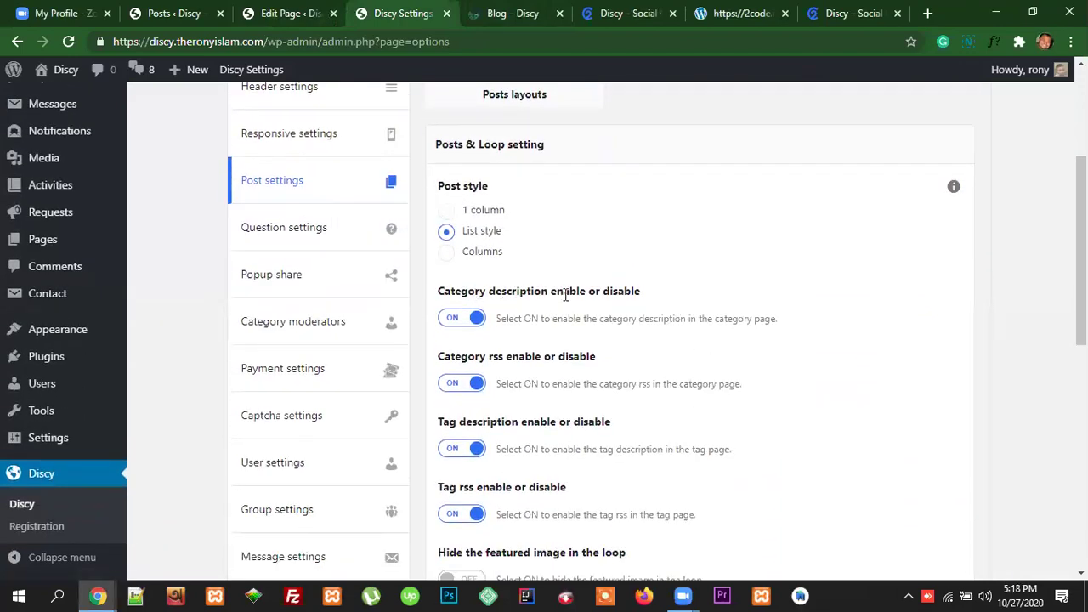
pyautogui.moveTo(642, 291); pyautogui.dragTo(437, 290)
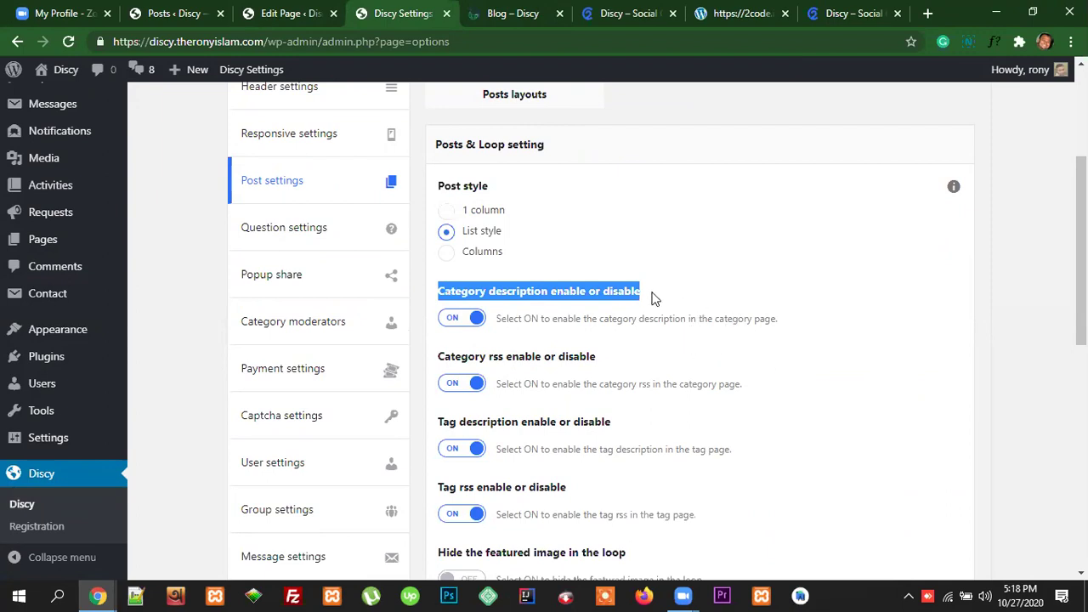
pyautogui.scroll(2, 97, 255)
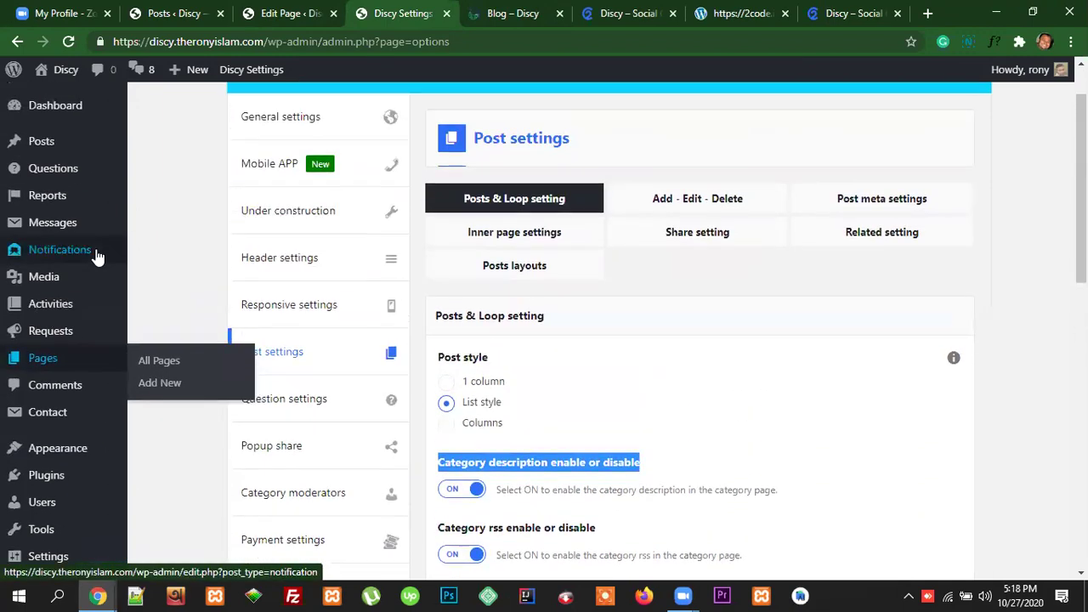
pyautogui.scroll(1, 97, 256)
pyautogui.moveTo(43, 140)
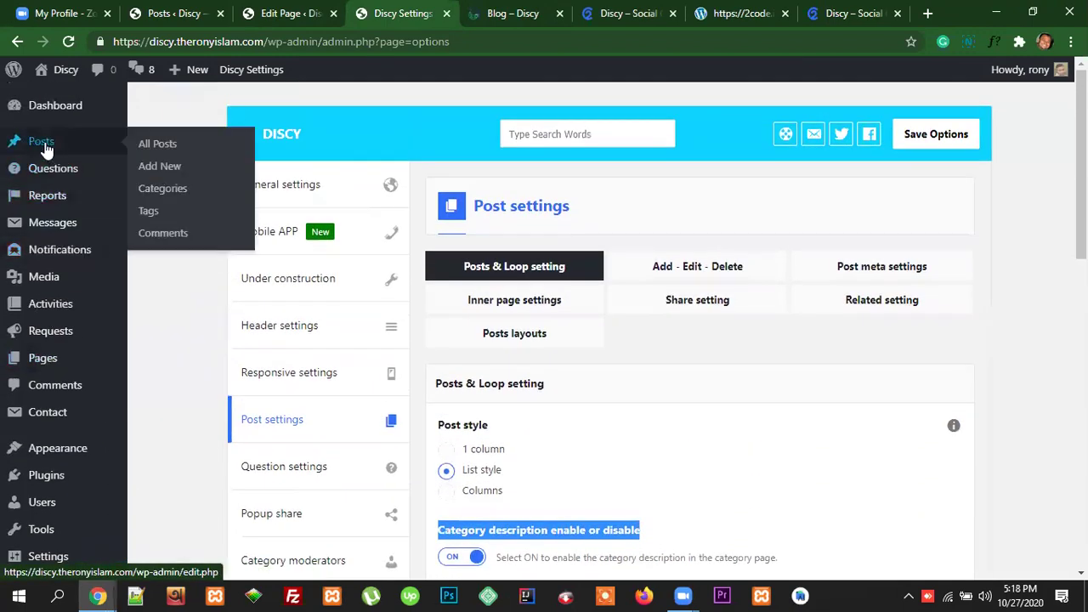
pyautogui.rightClick(166, 195)
# Step: Open Categories in a new tab and inspect the Add New Category name and description fields
pyautogui.click(203, 201)
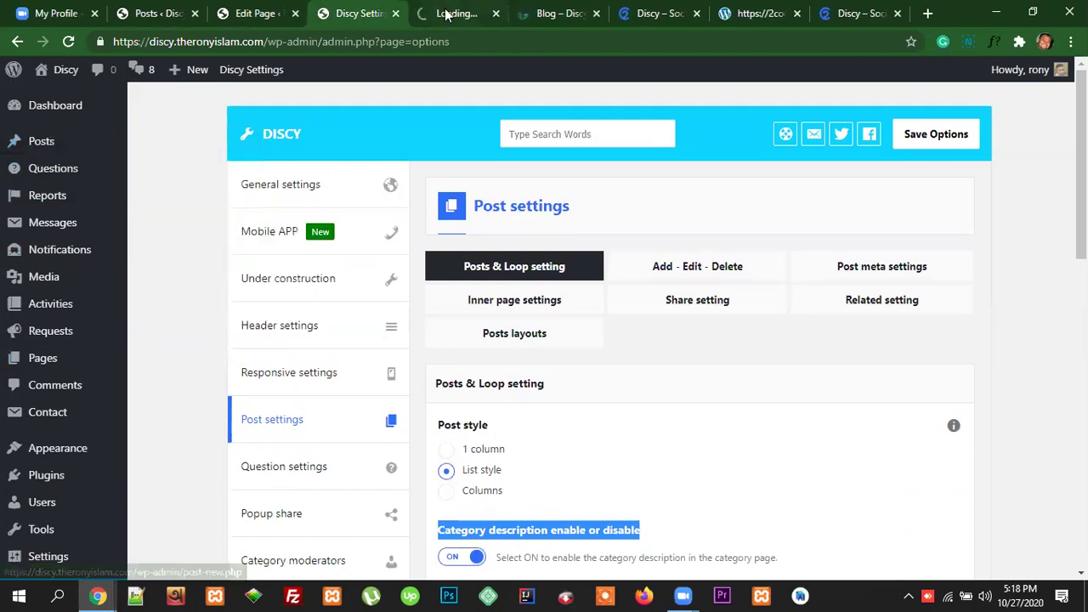
pyautogui.click(446, 15)
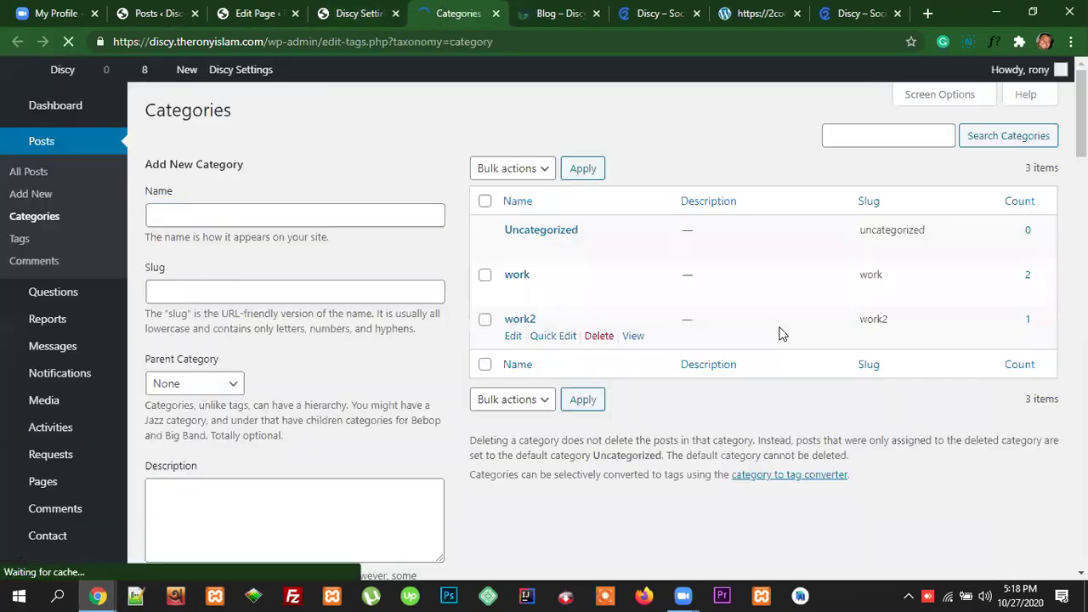
pyautogui.scroll(-3, 187, 257)
pyautogui.click(188, 258)
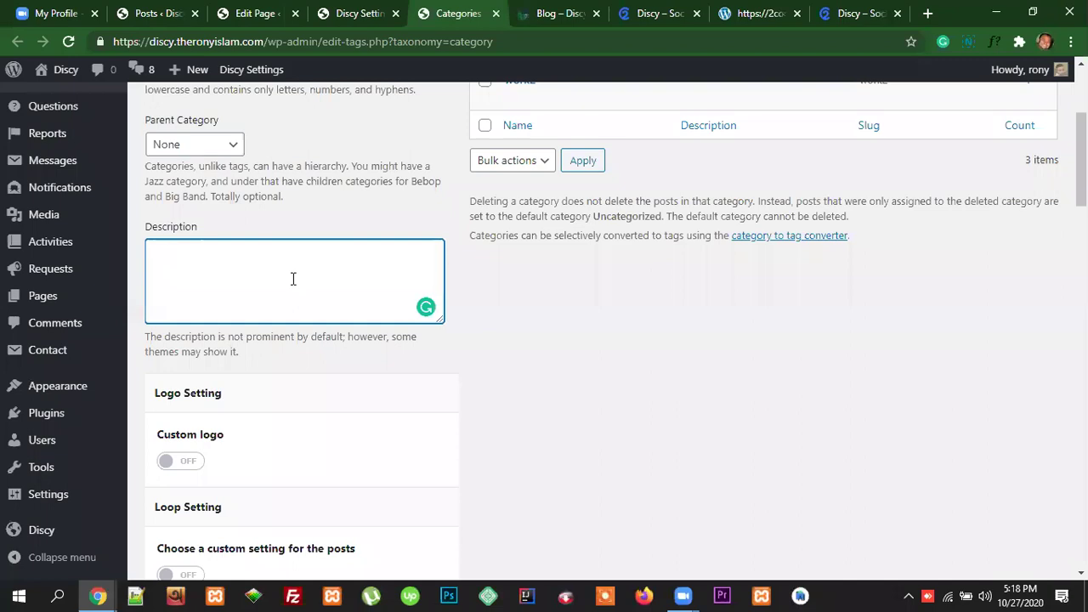
pyautogui.scroll(3, 481, 360)
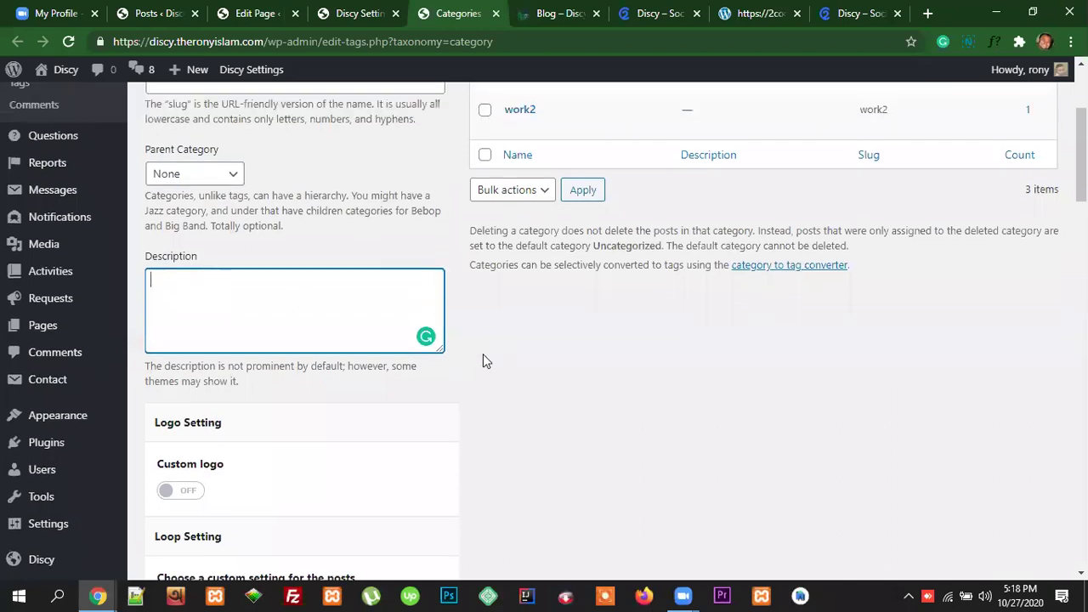
pyautogui.scroll(1, 606, 272)
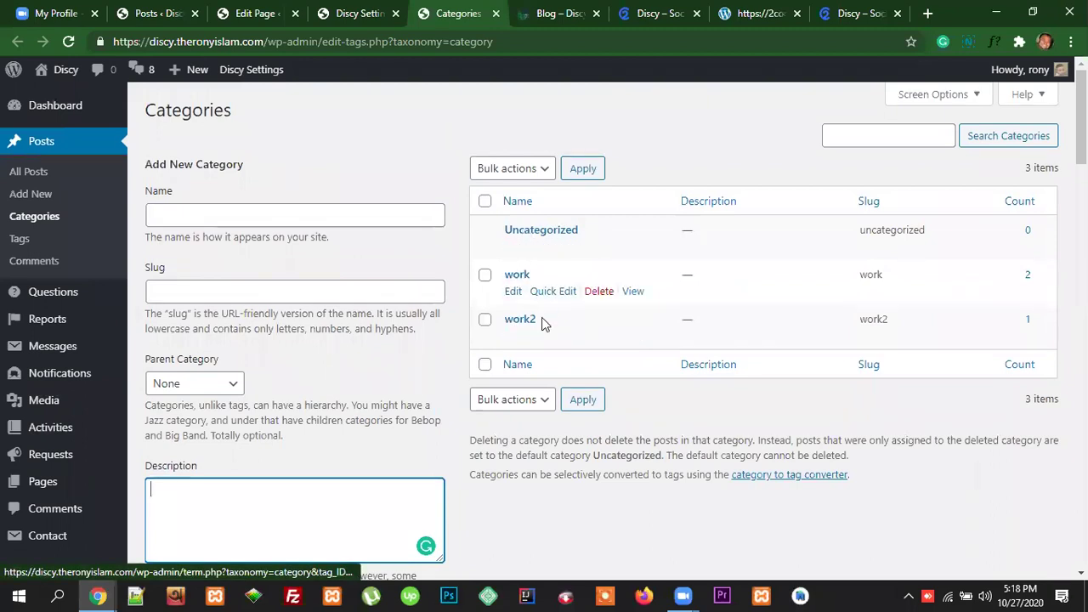
pyautogui.click(181, 218)
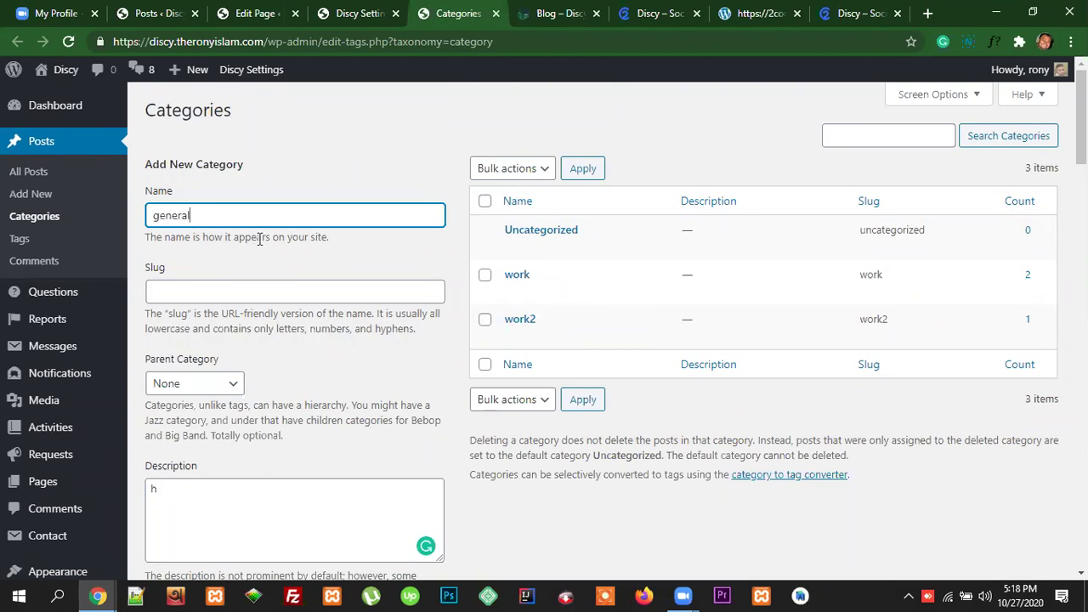
pyautogui.scroll(-3, 299, 311)
pyautogui.doubleClick(150, 333)
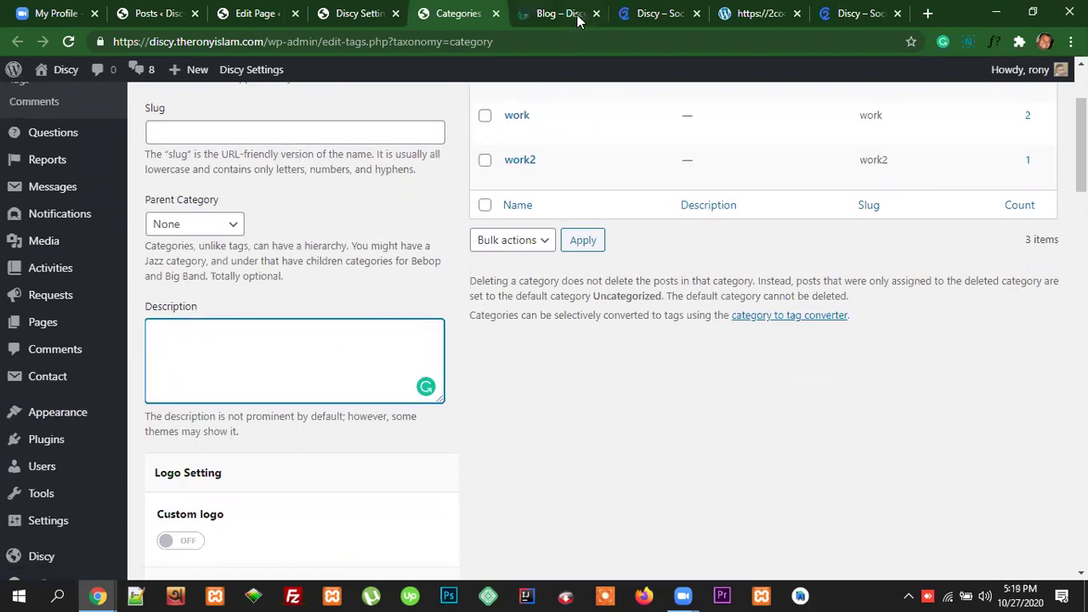
pyautogui.click(349, 14)
pyautogui.scroll(-2, 622, 417)
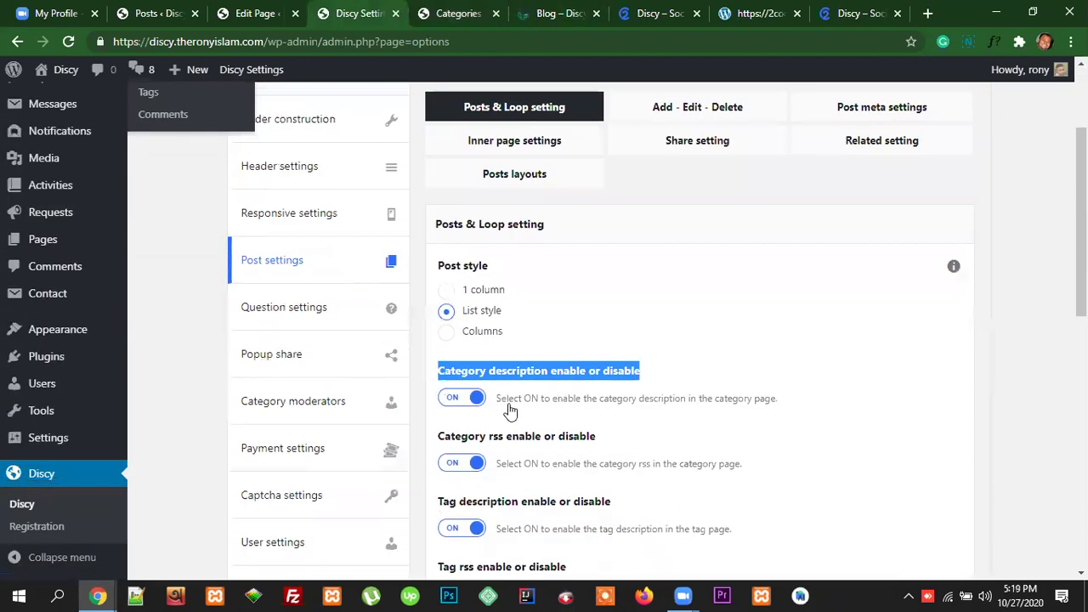
pyautogui.click(711, 379)
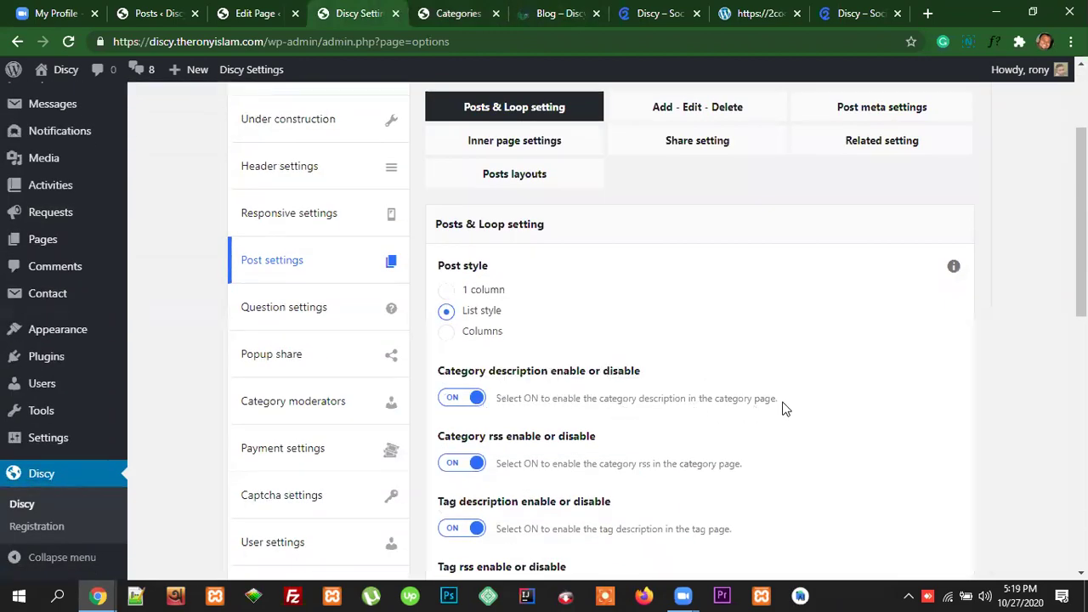
pyautogui.moveTo(673, 417); pyautogui.dragTo(497, 401)
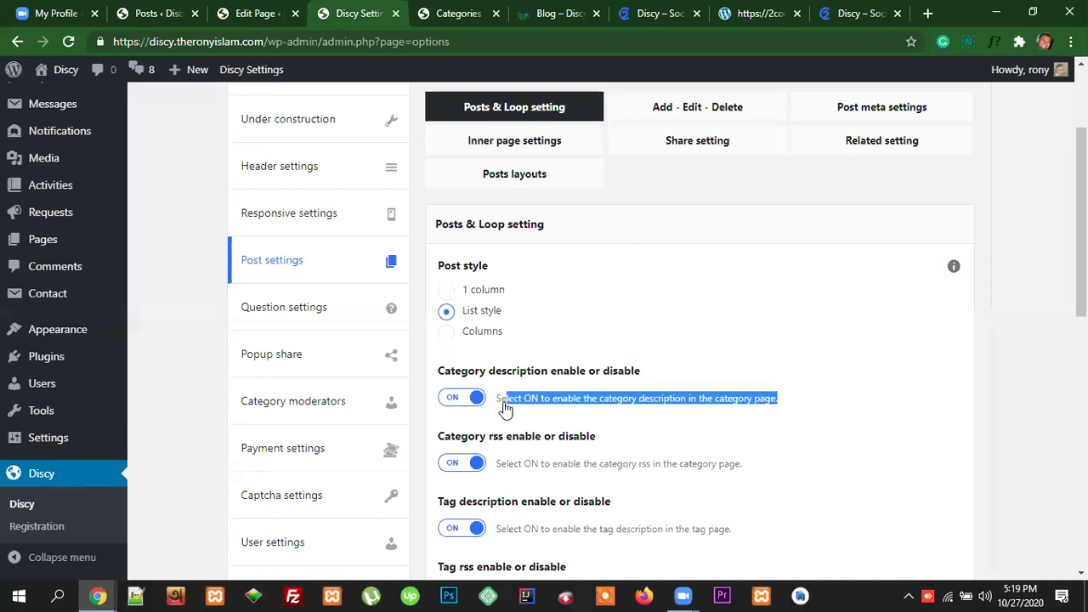
pyautogui.click(644, 418)
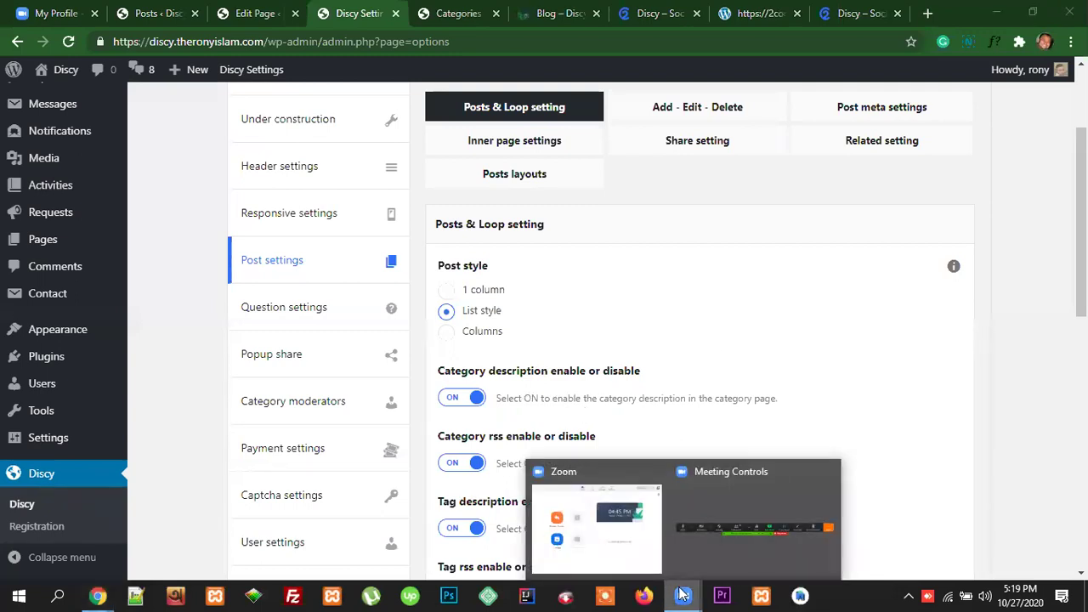
pyautogui.click(729, 557)
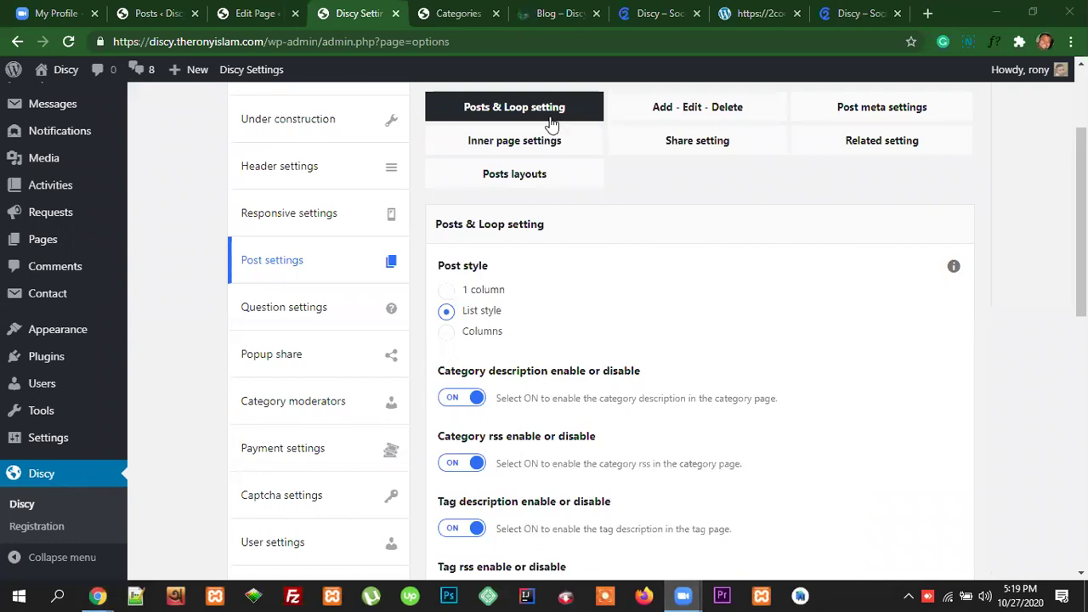
pyautogui.click(469, 14)
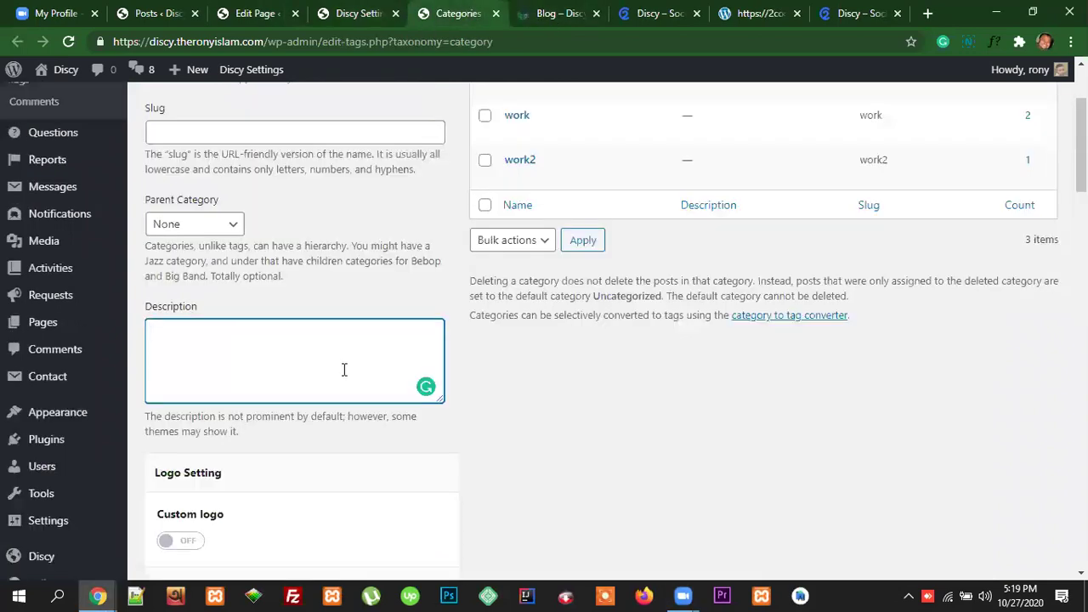
pyautogui.click(357, 15)
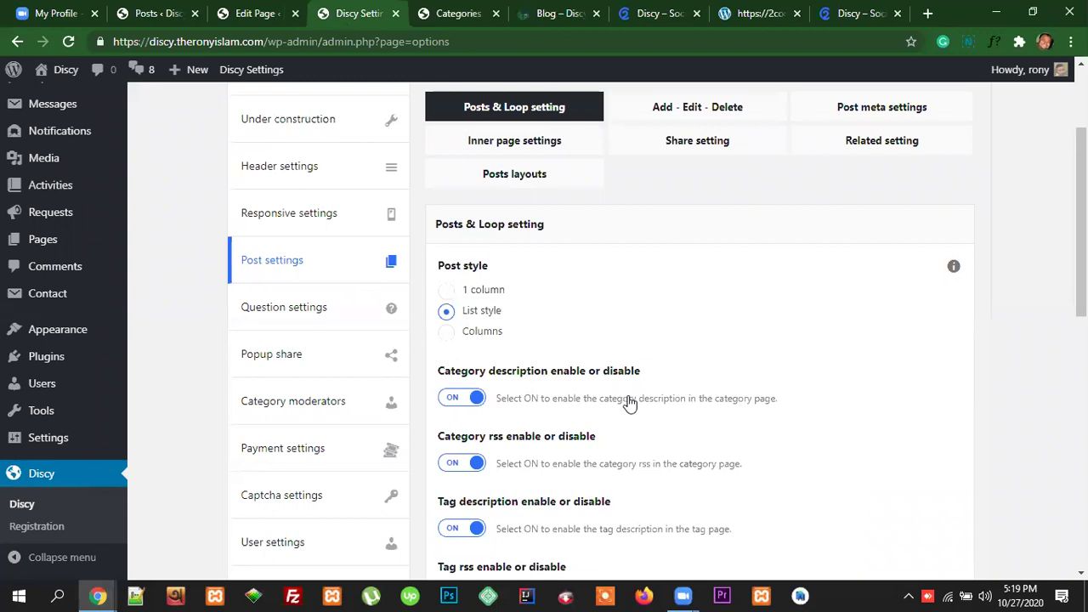
pyautogui.scroll(-2, 627, 411)
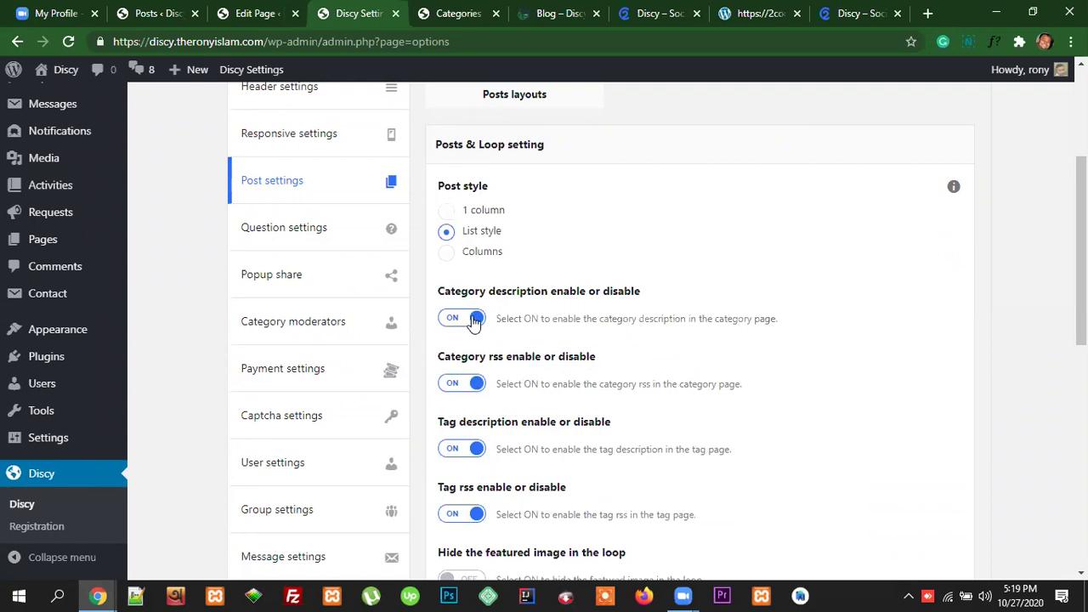
pyautogui.scroll(-2, 680, 410)
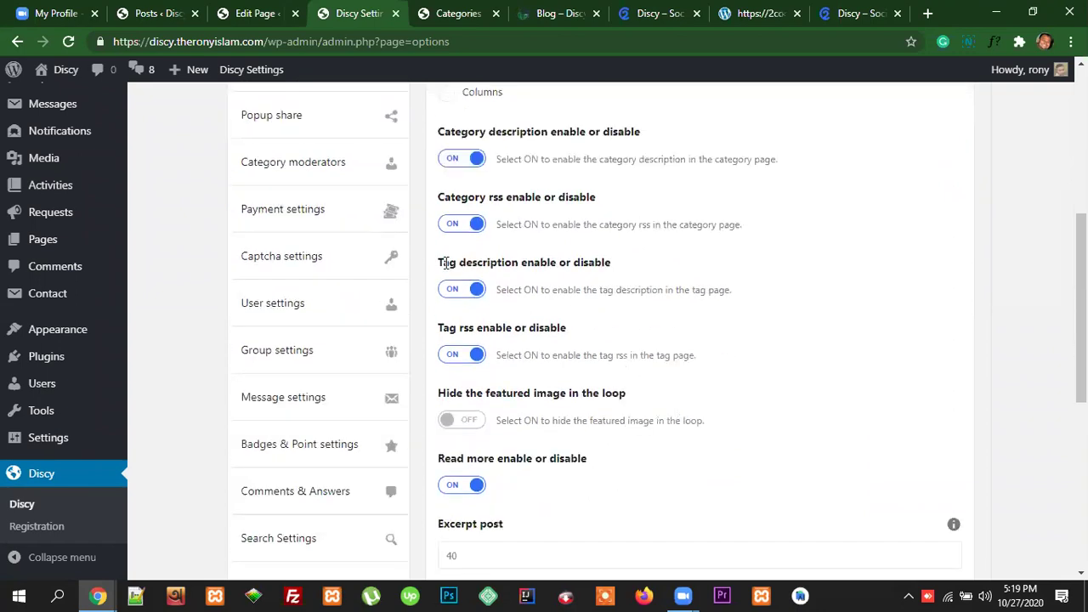
pyautogui.moveTo(459, 263); pyautogui.dragTo(516, 266)
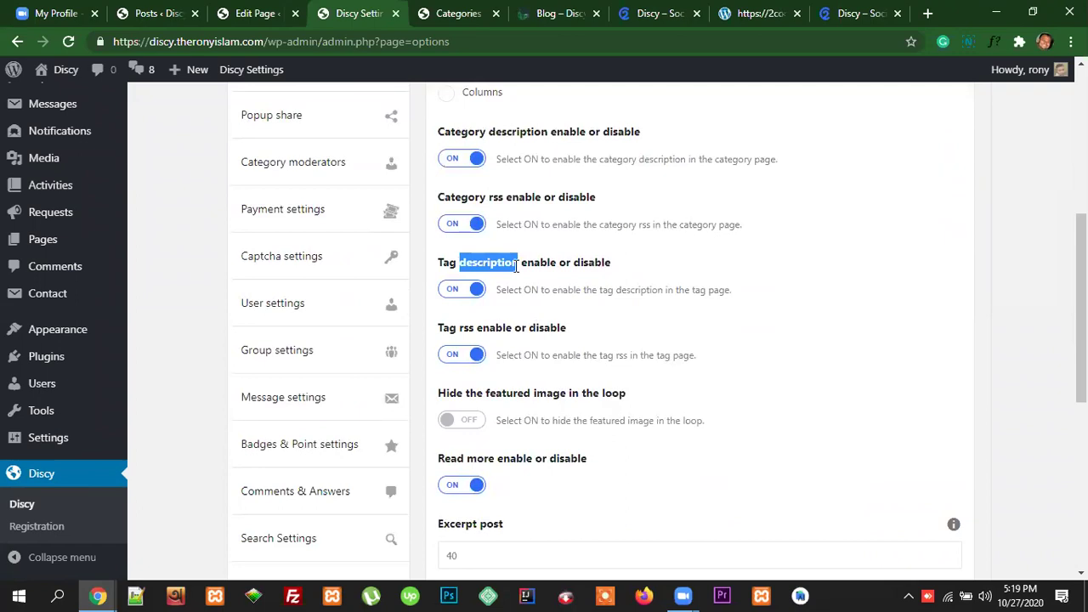
pyautogui.click(583, 127)
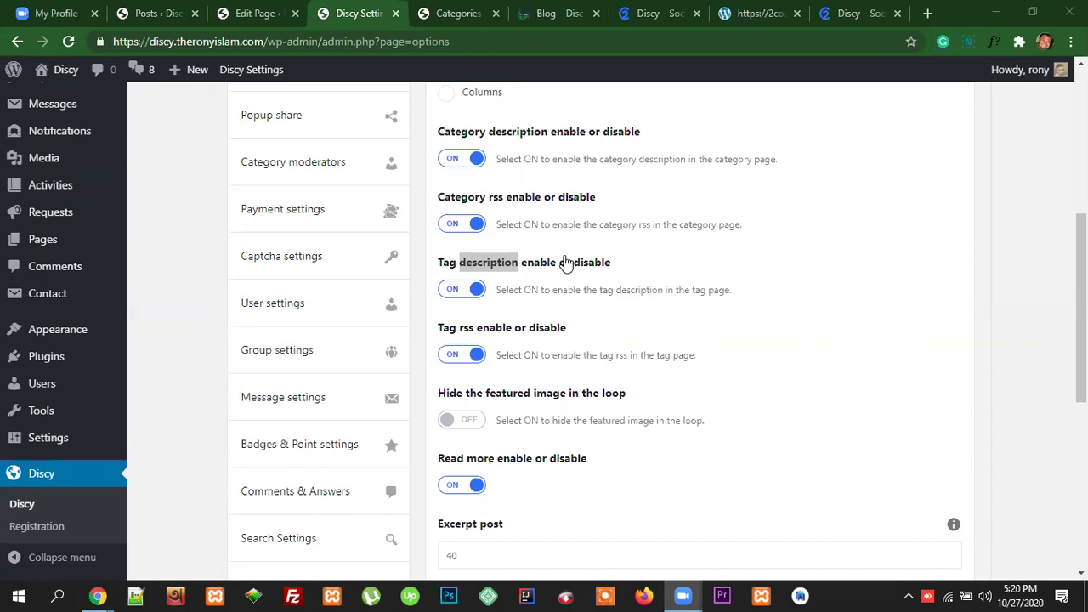
pyautogui.scroll(-2, 724, 332)
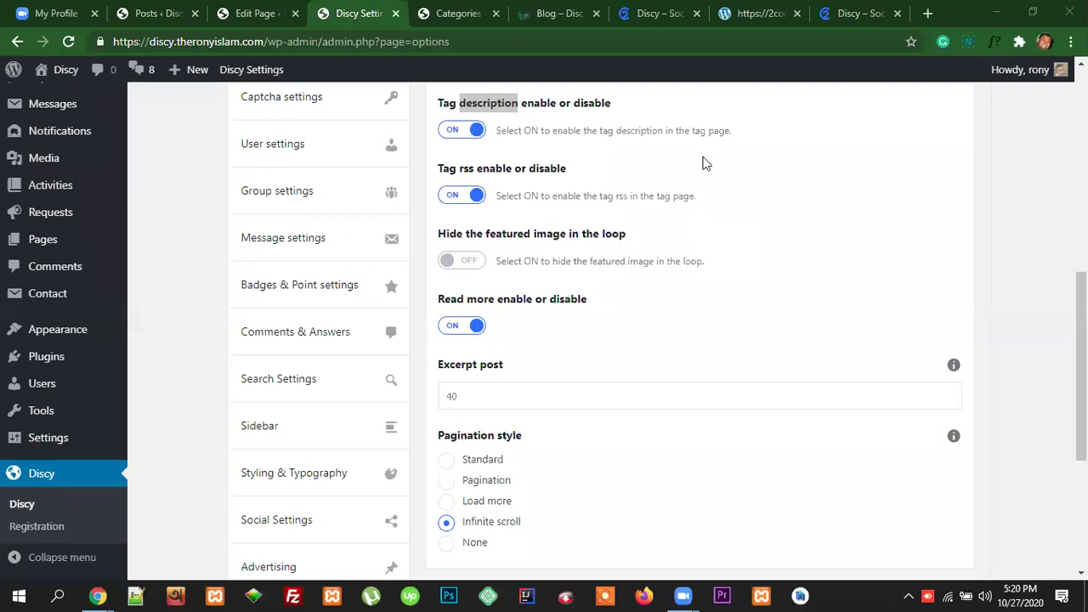
pyautogui.click(869, 14)
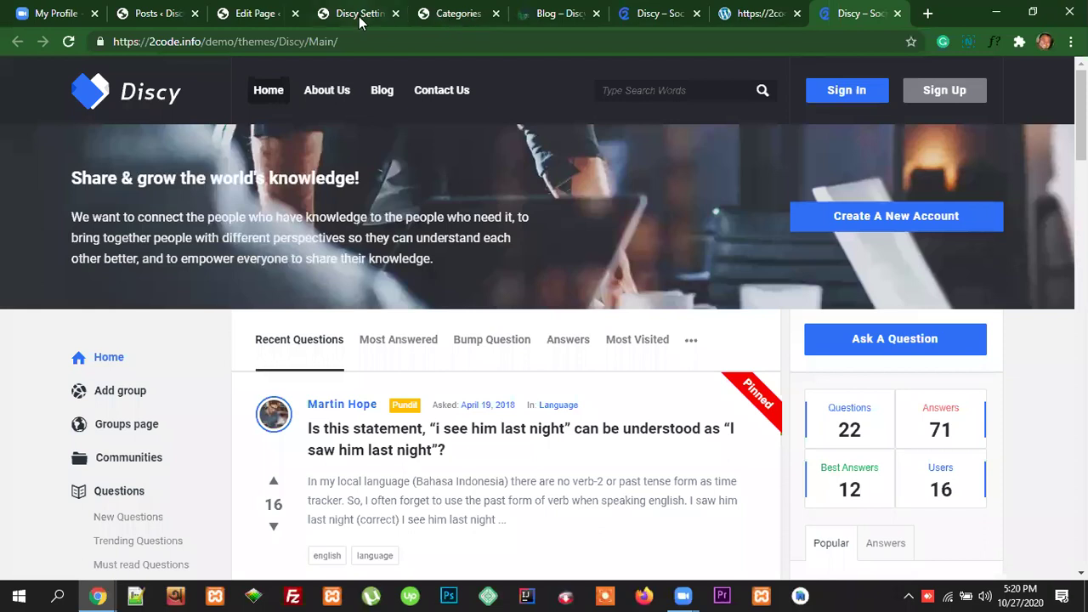
pyautogui.click(361, 13)
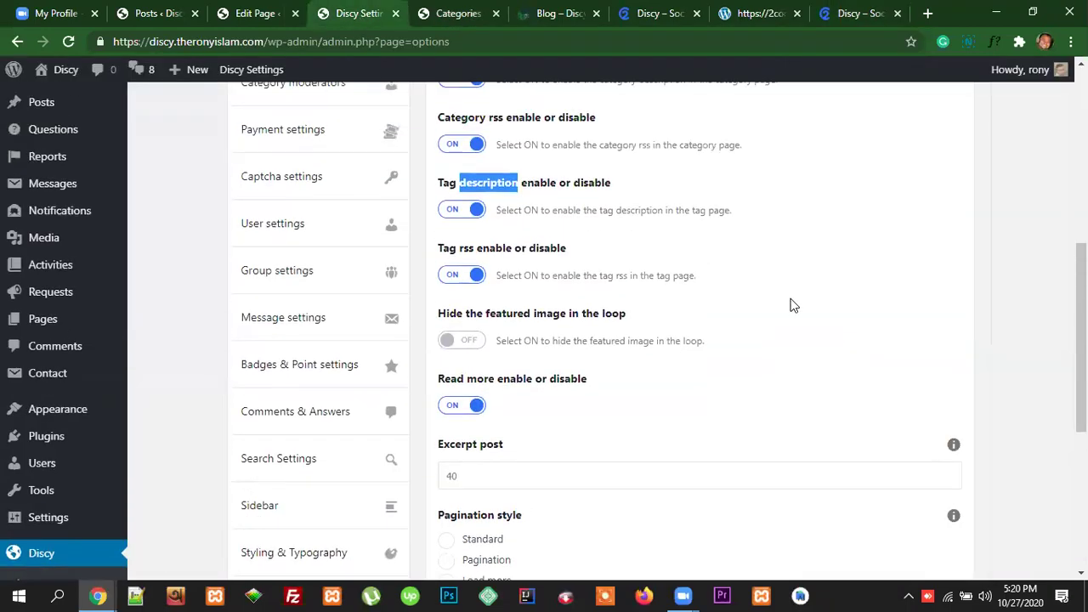
pyautogui.scroll(1, 515, 292)
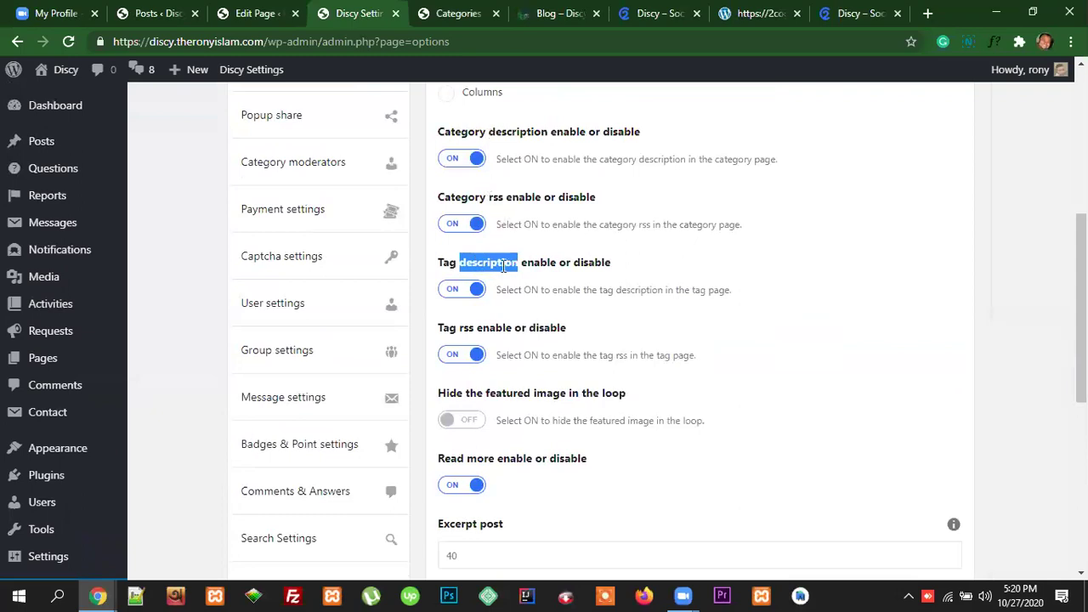
pyautogui.click(502, 261)
pyautogui.scroll(1, 522, 260)
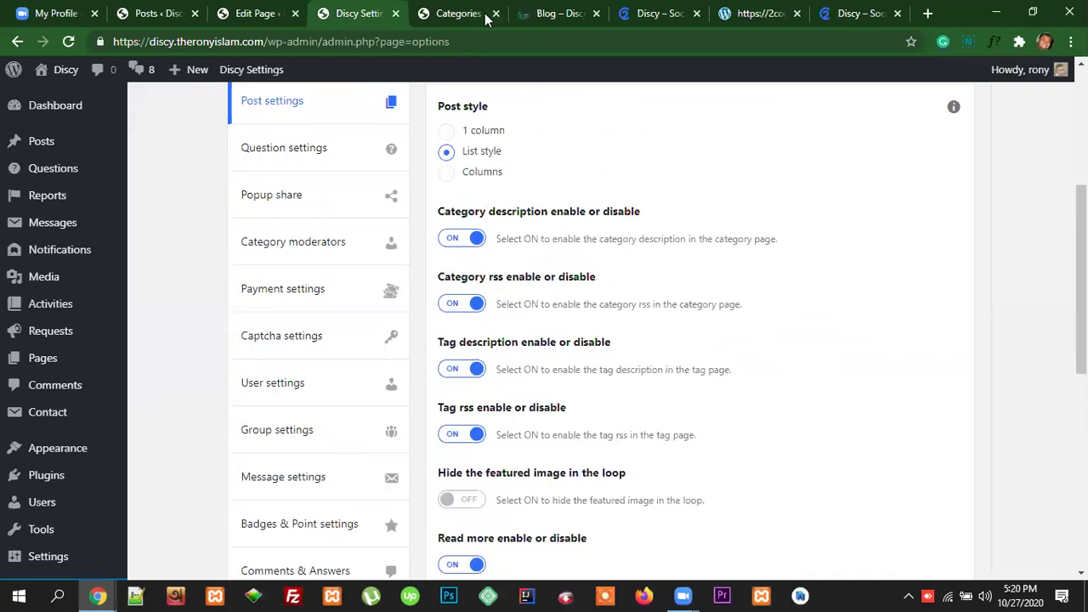
# Step: Scroll through the Blog page's three posts with their thumbnails, dates, comment and view counts
pyautogui.click(553, 14)
pyautogui.scroll(-3, 480, 374)
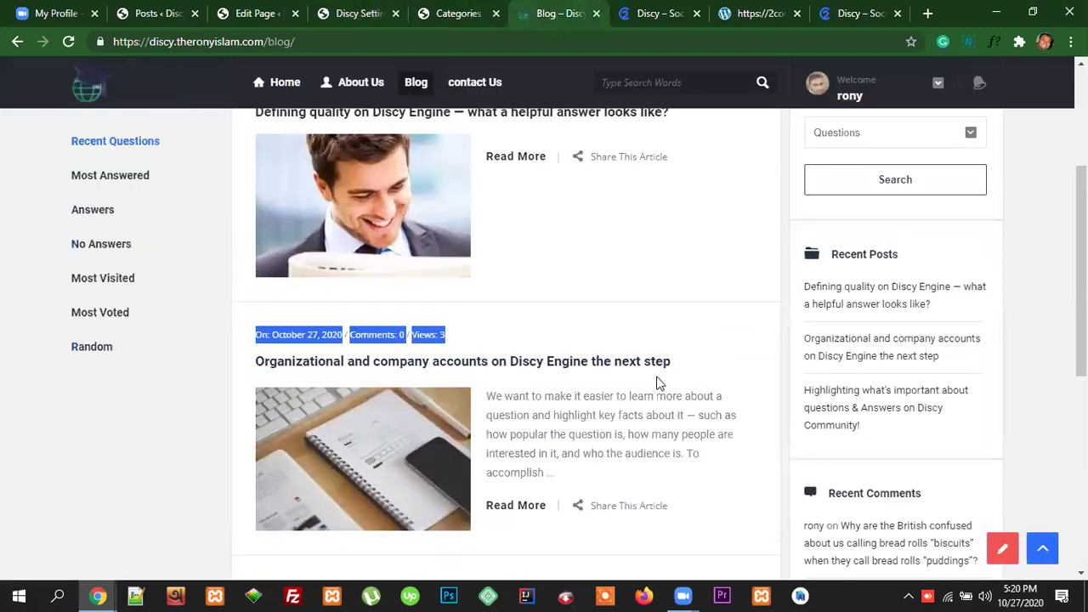
pyautogui.scroll(-3, 702, 416)
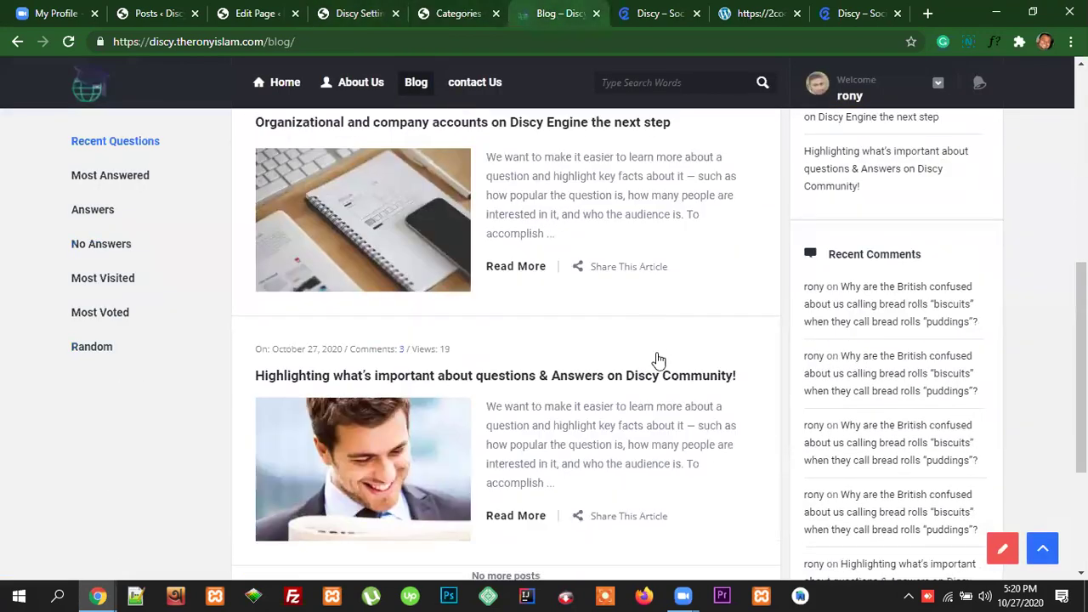
pyautogui.scroll(-3, 651, 327)
pyautogui.scroll(3, 651, 323)
pyautogui.scroll(5, 650, 320)
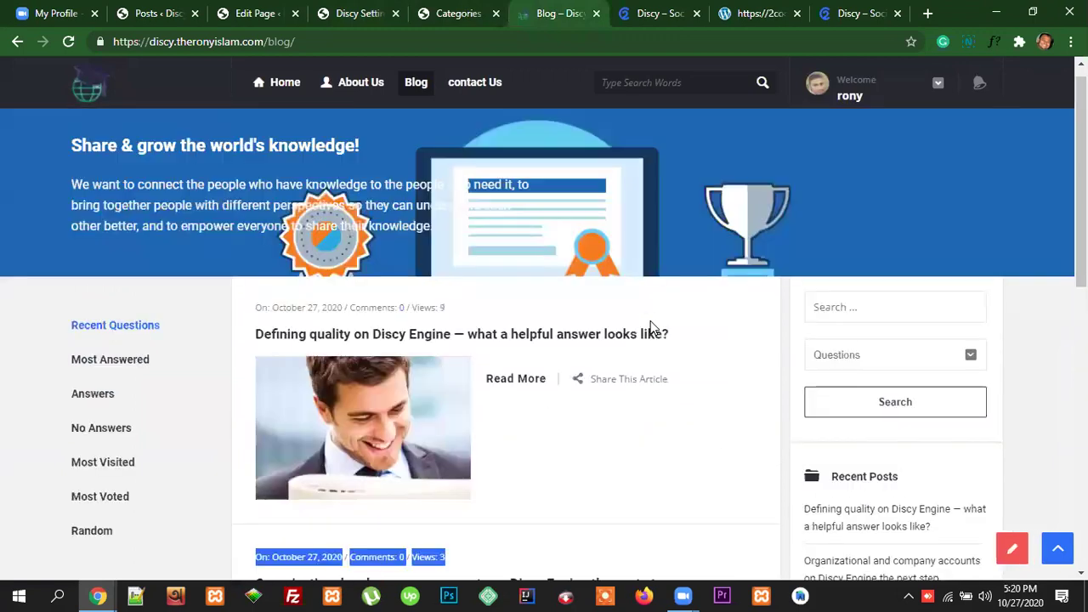
pyautogui.scroll(-1, 650, 320)
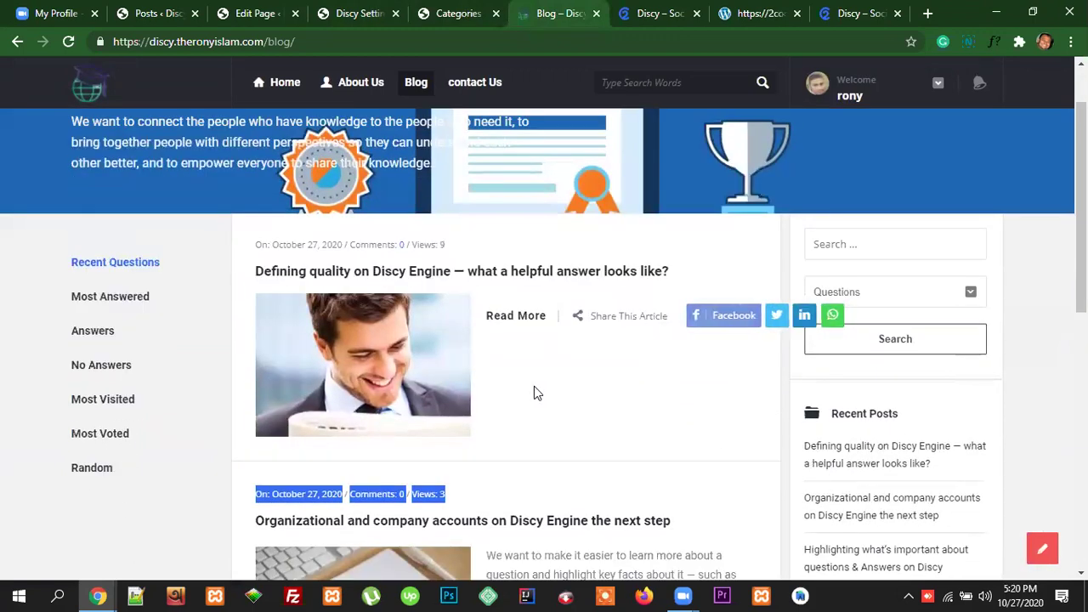
pyautogui.scroll(-2, 536, 388)
pyautogui.scroll(-2, 558, 393)
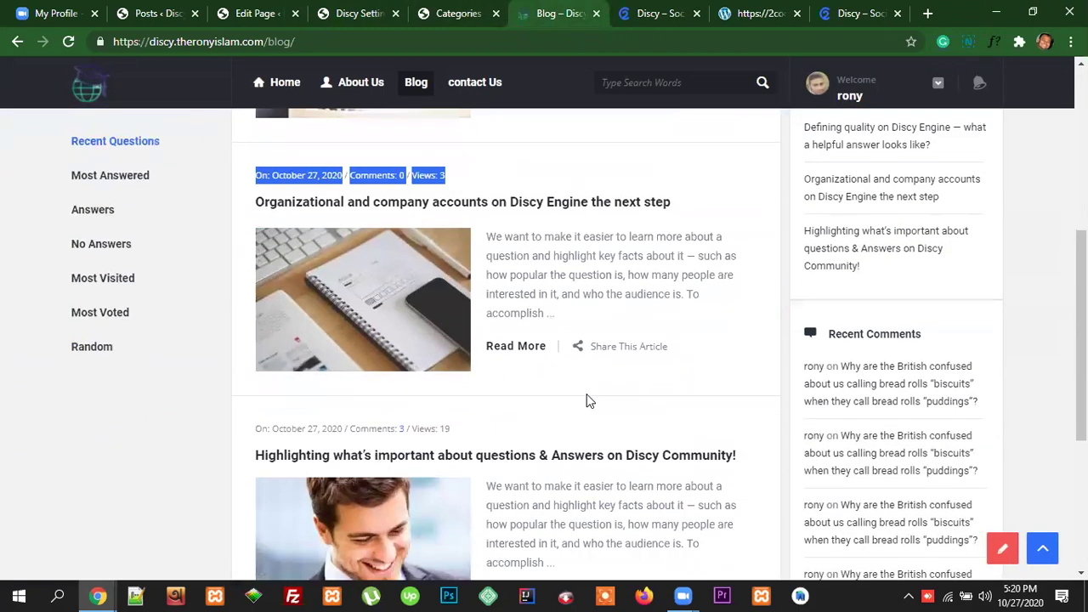
pyautogui.click(544, 185)
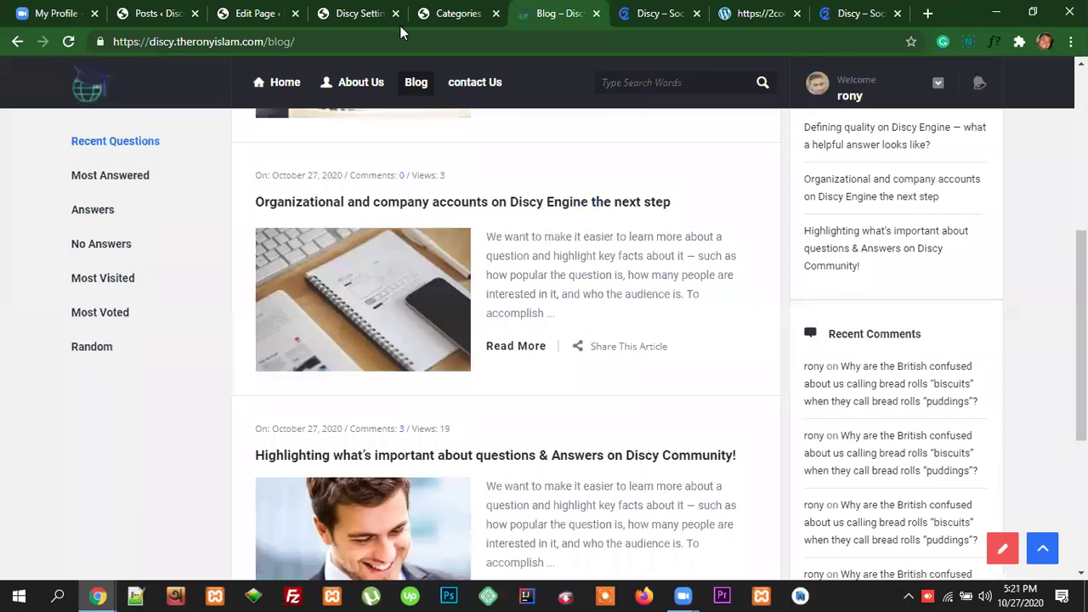
# Step: Return to Discy Settings and bring up Post settings showing the Posts & Loop tab
pyautogui.click(358, 15)
pyautogui.scroll(-2, 642, 352)
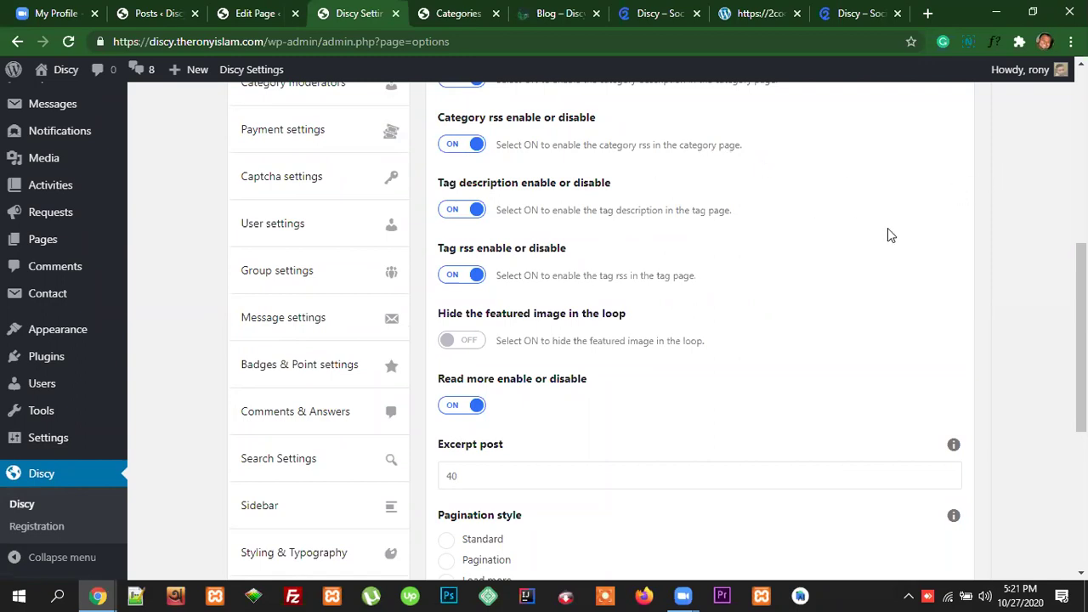
pyautogui.moveTo(1081, 340); pyautogui.dragTo(1082, 169)
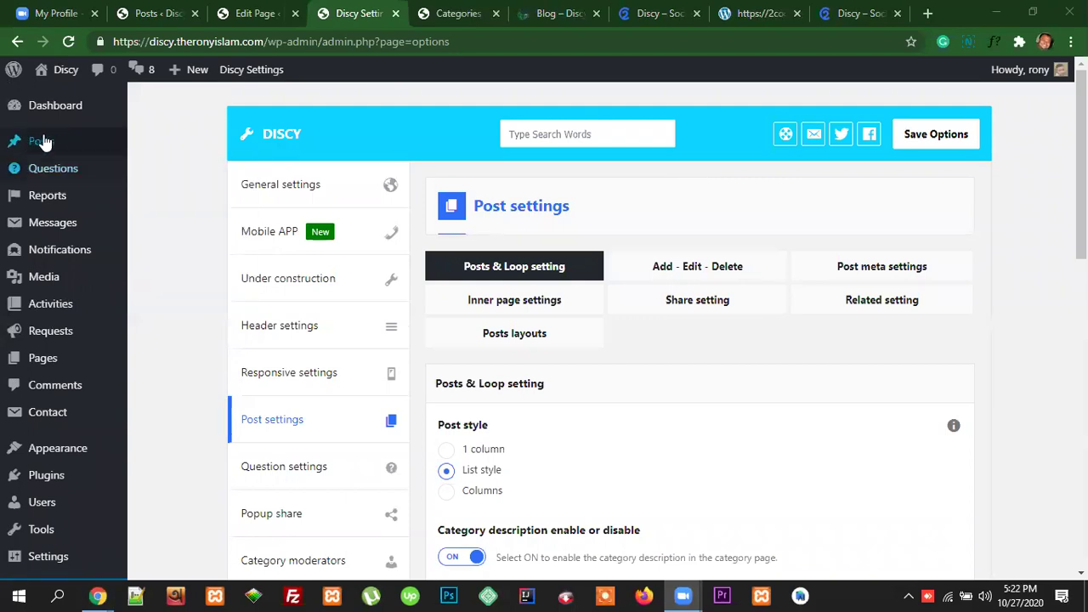
pyautogui.moveTo(66, 145)
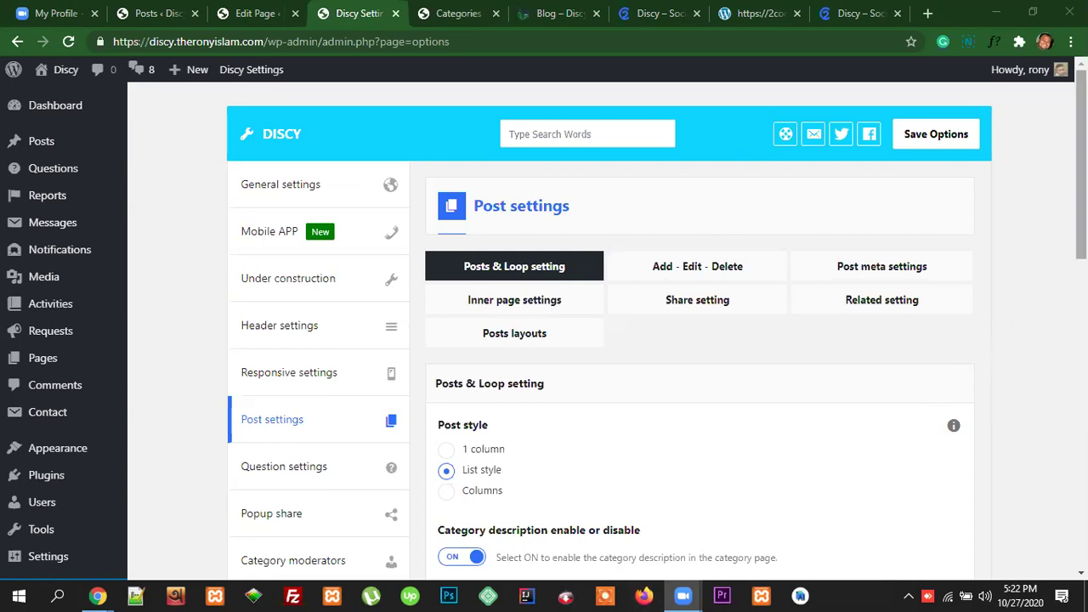
pyautogui.moveTo(1081, 165); pyautogui.dragTo(1081, 165)
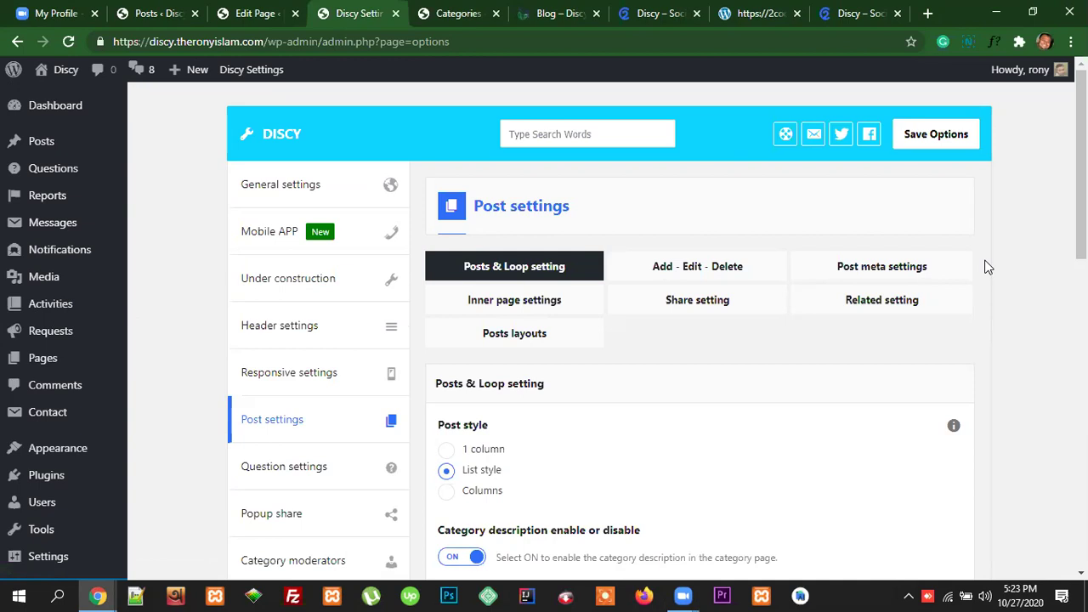
# Step: Open the Organizational and company accounts article and briefly select its title, author and header image
pyautogui.moveTo(38, 144)
pyautogui.click(565, 24)
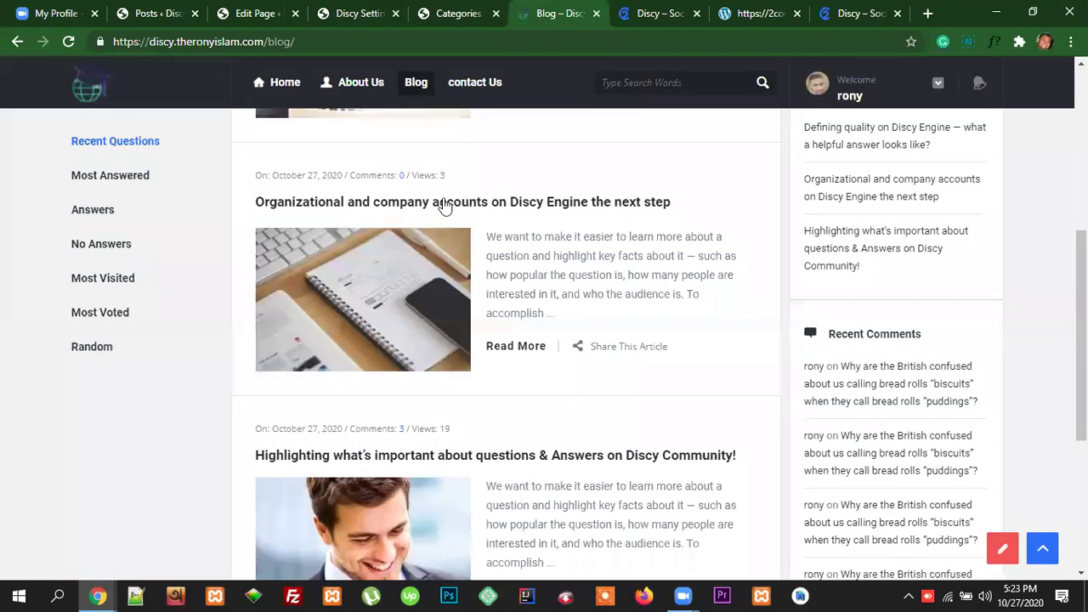
pyautogui.click(512, 206)
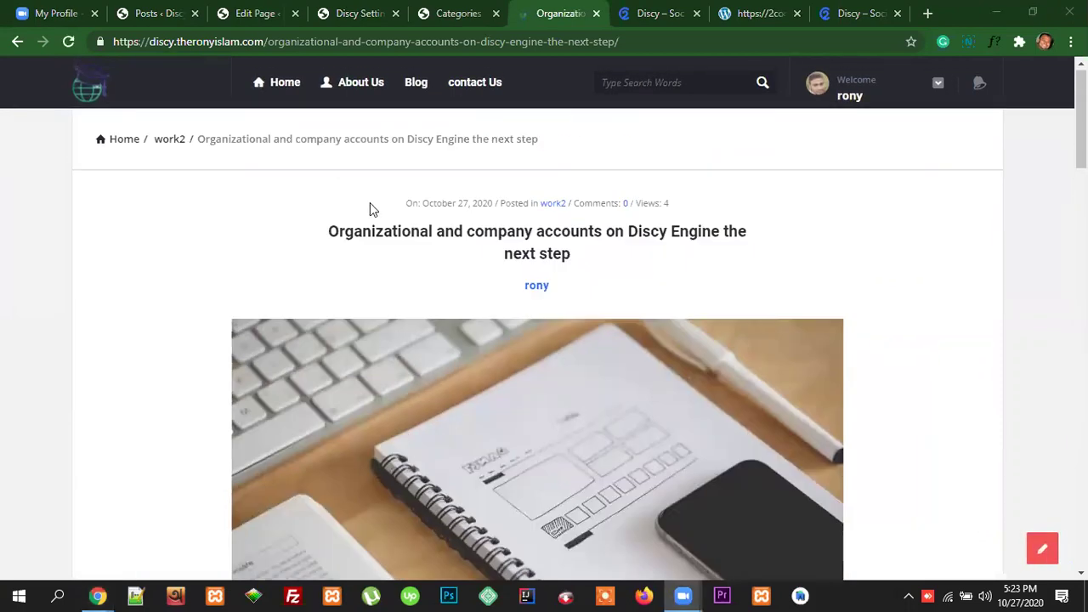
pyautogui.scroll(-15, 690, 365)
pyautogui.scroll(5, 791, 442)
pyautogui.scroll(10, 765, 399)
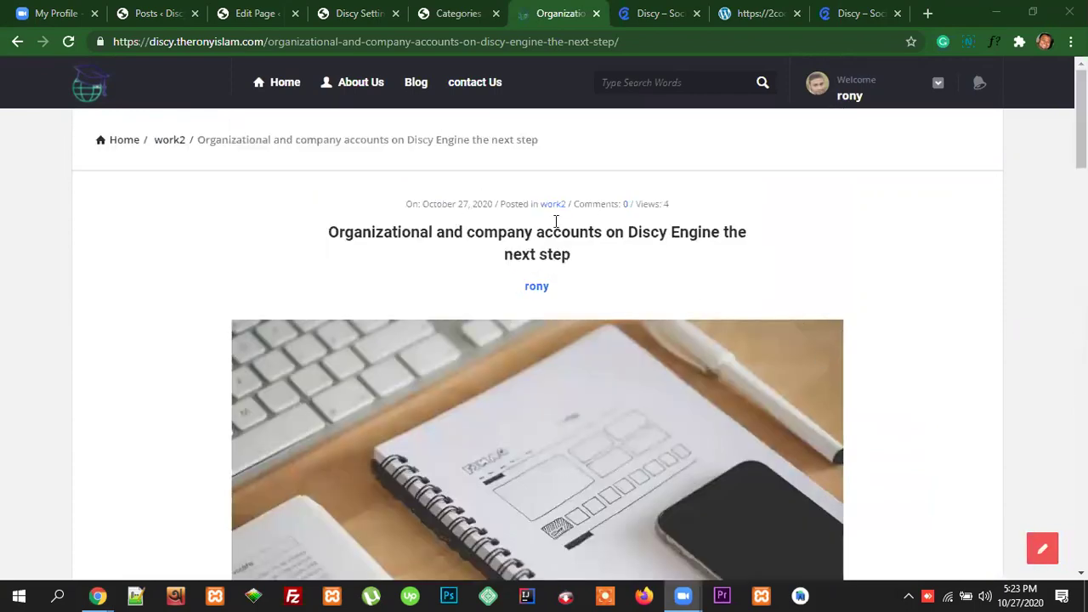
pyautogui.moveTo(326, 233); pyautogui.dragTo(749, 379)
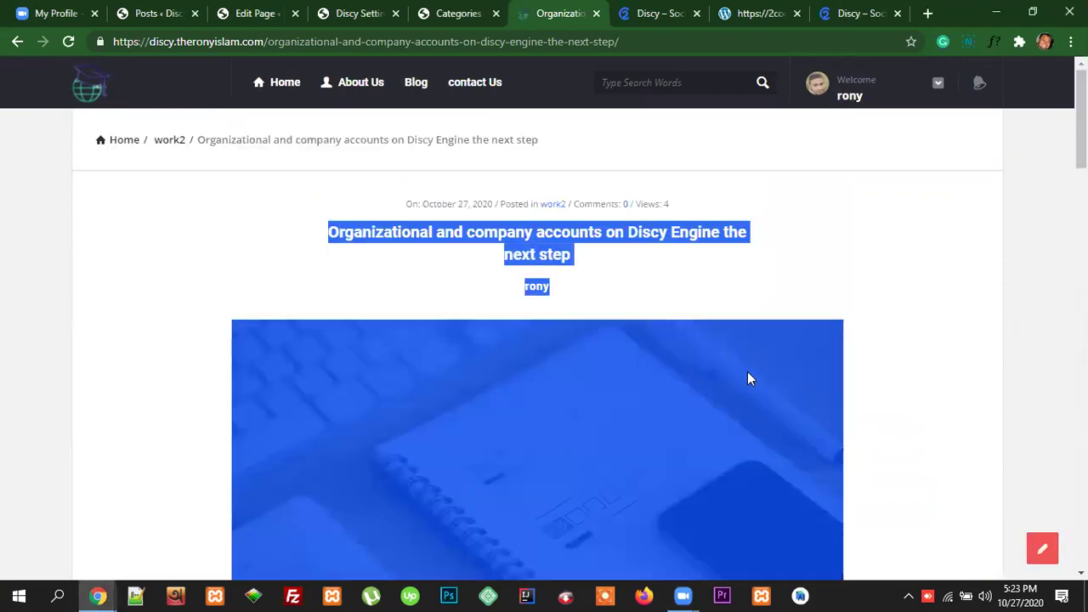
pyautogui.click(899, 403)
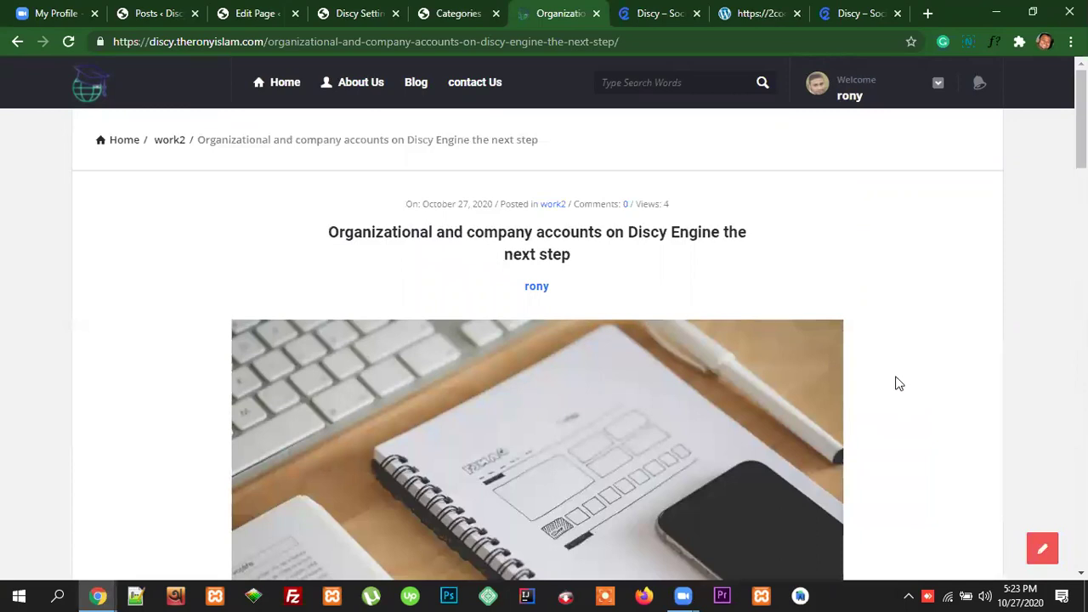
# Step: Go to the site's home page and scroll its question feed led by the biscuits question
pyautogui.click(316, 19)
pyautogui.click(537, 14)
pyautogui.click(281, 83)
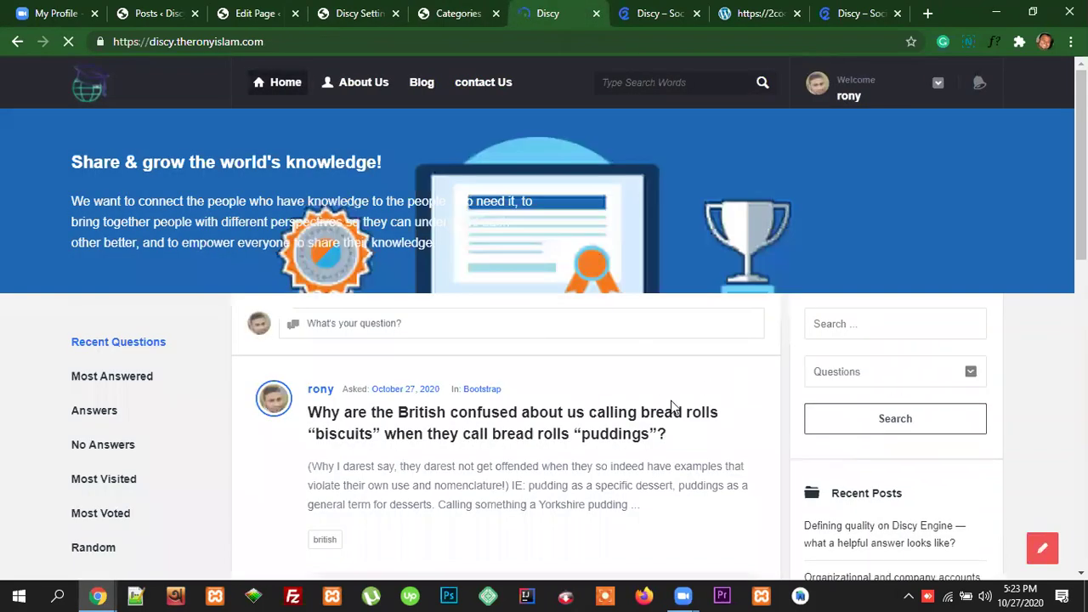
pyautogui.scroll(-3, 689, 397)
pyautogui.scroll(3, 688, 397)
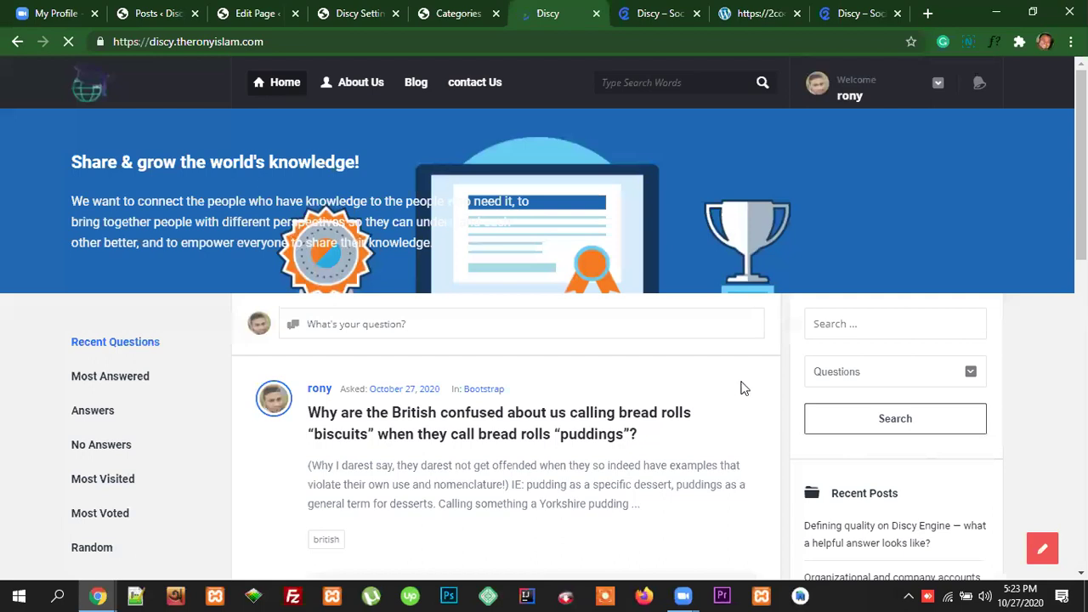
pyautogui.scroll(-4, 739, 374)
pyautogui.scroll(3, 729, 377)
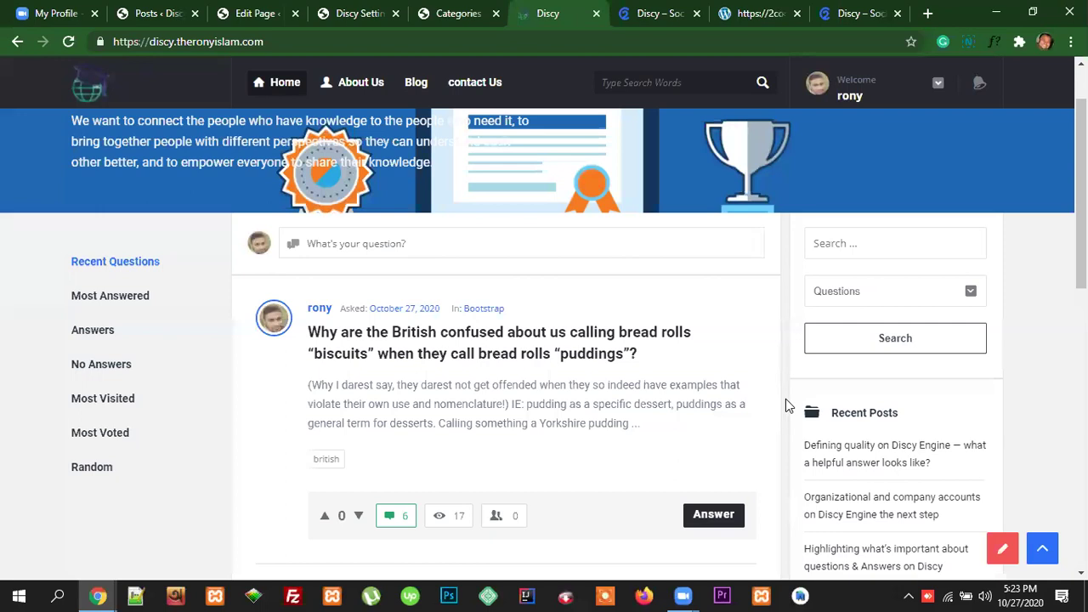
pyautogui.scroll(1, 787, 405)
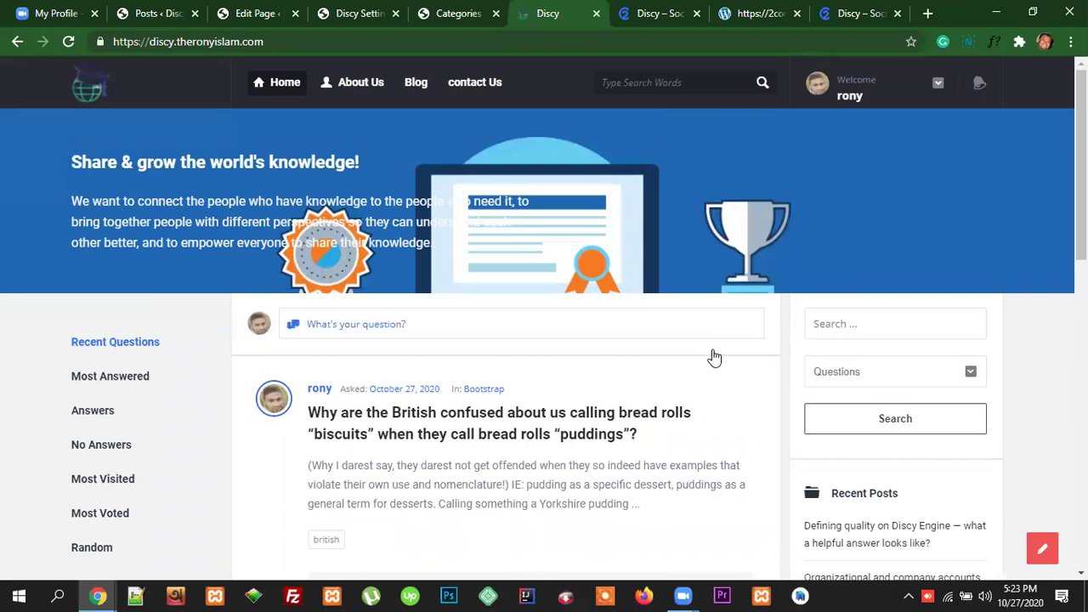
# Step: In Discy Settings, scroll the Posts & Loop options down to Pagination style
pyautogui.click(371, 14)
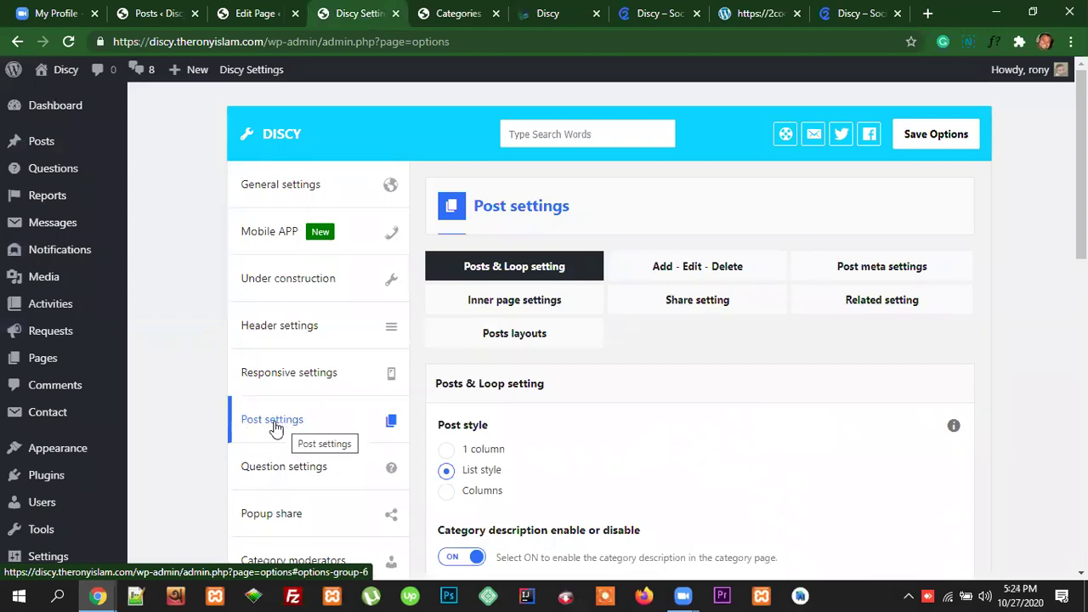
pyautogui.scroll(-1, 748, 452)
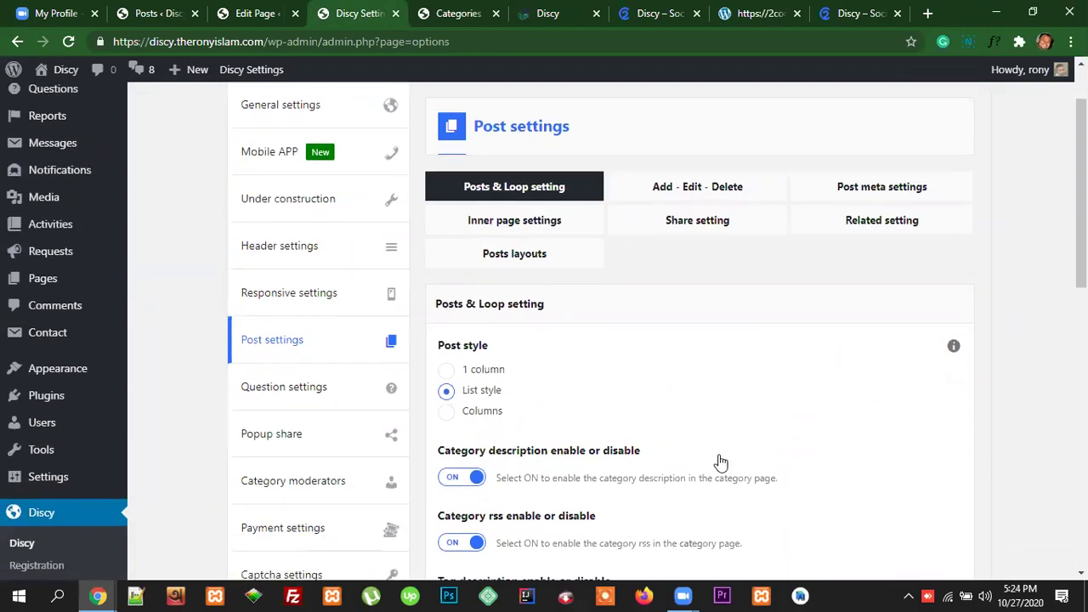
pyautogui.scroll(-2, 719, 460)
pyautogui.scroll(-2, 655, 439)
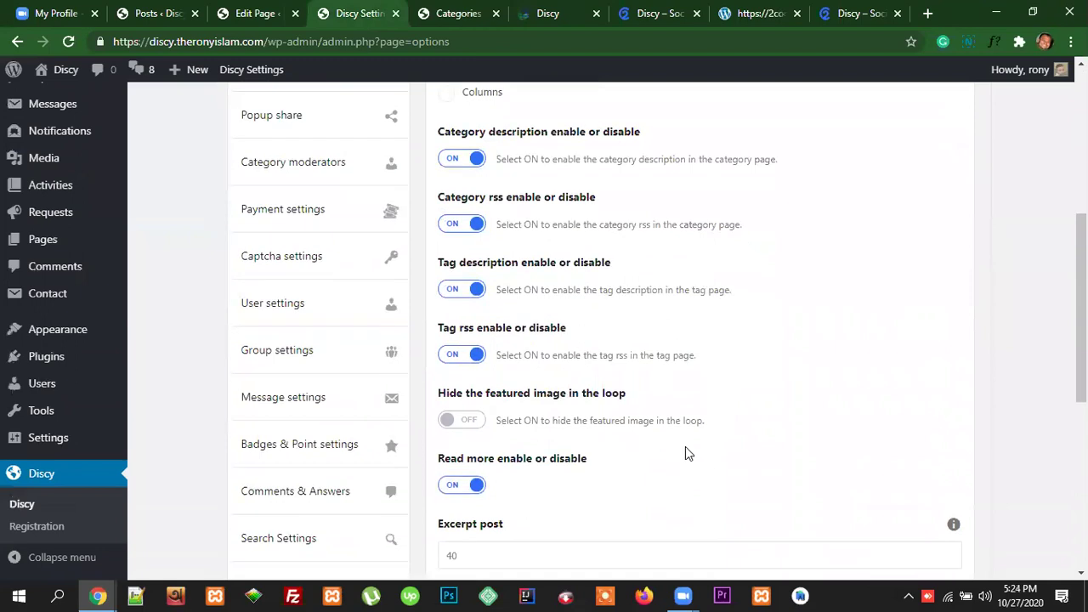
pyautogui.scroll(3, 686, 451)
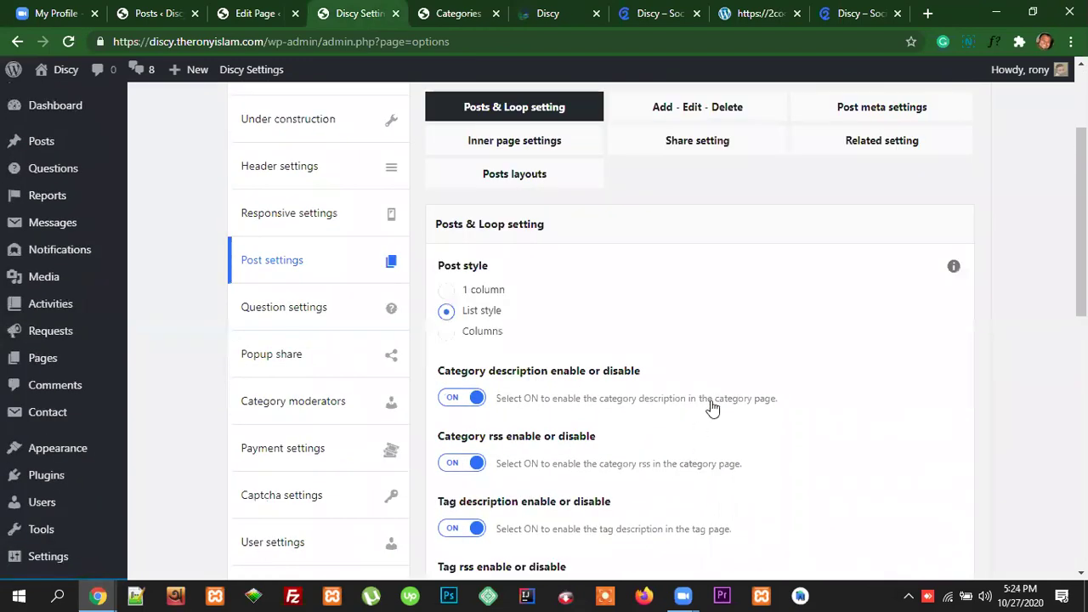
# Step: Jump back to the top of Post settings and scroll through the options again
pyautogui.click(276, 267)
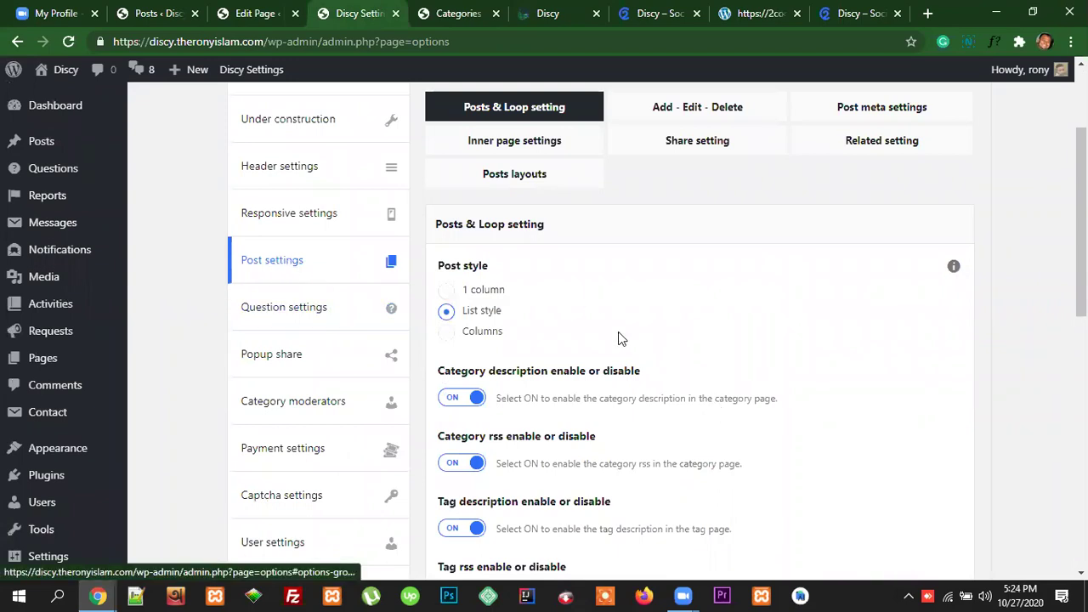
pyautogui.scroll(-7, 555, 447)
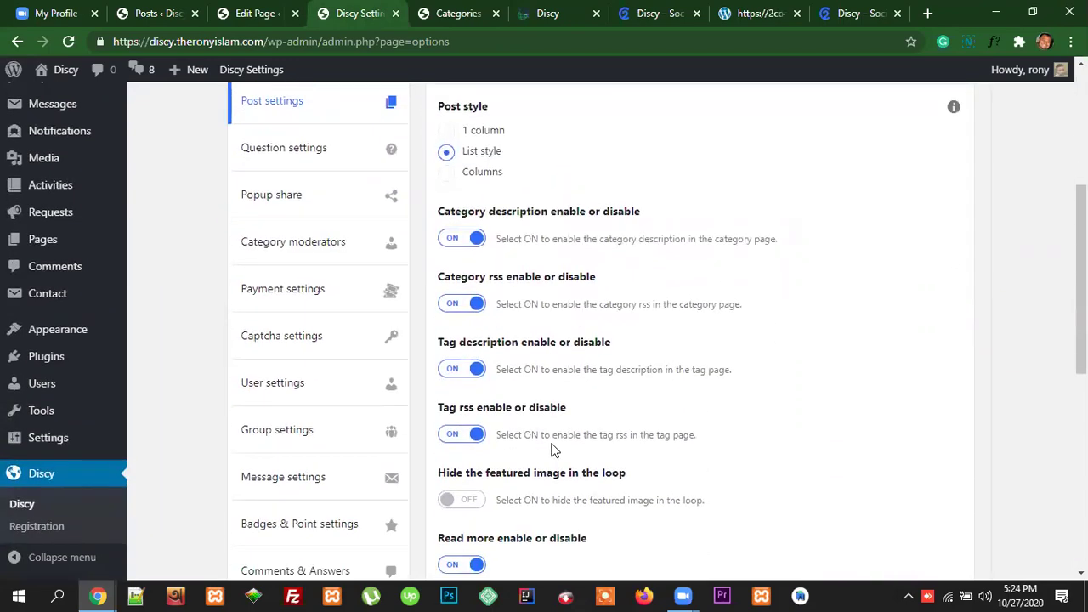
pyautogui.scroll(-1, 554, 449)
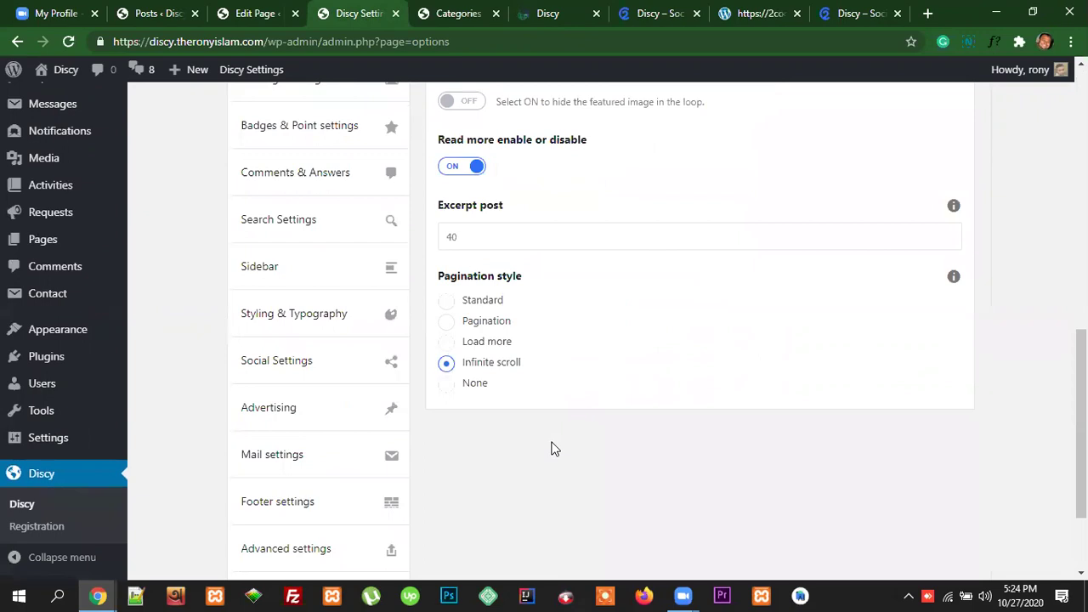
pyautogui.scroll(2, 551, 448)
pyautogui.scroll(6, 551, 449)
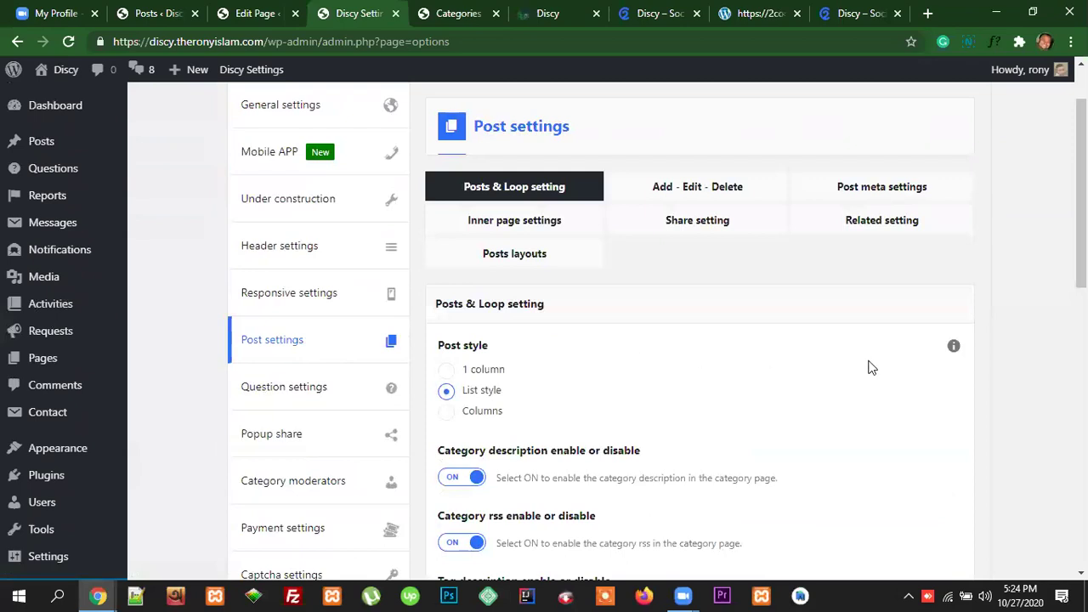
pyautogui.scroll(1, 522, 422)
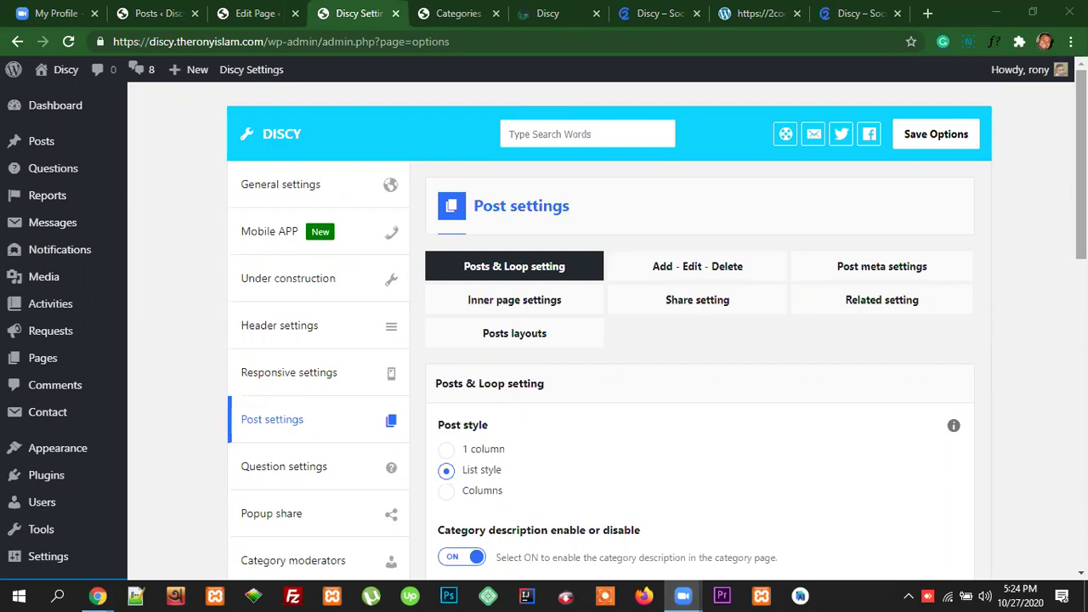
pyautogui.scroll(-1, 544, 331)
pyautogui.scroll(1, 544, 331)
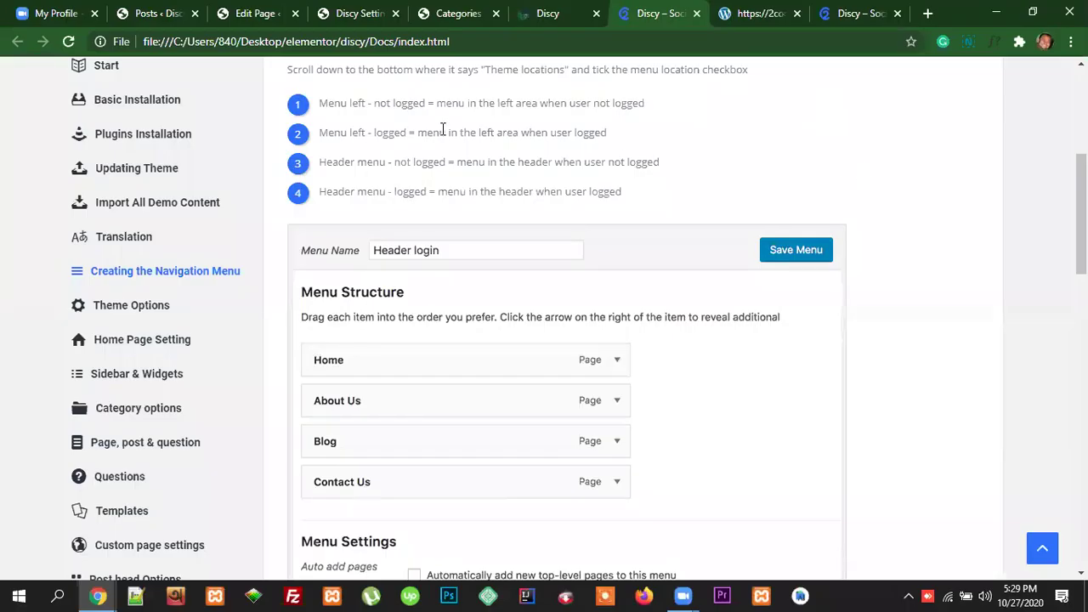
# Step: Leave the local docs page and return to the Discy site's Blog page
pyautogui.click(546, 14)
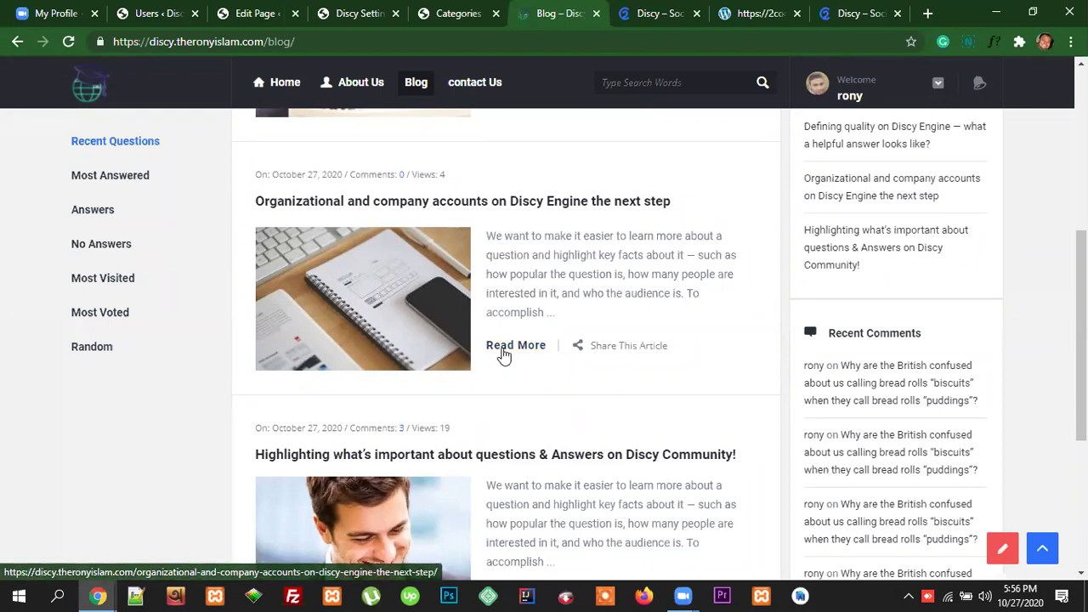
# Step: Compare the Excerpt post setting of 40 with the Organizational post's excerpt on the blog
pyautogui.click(366, 13)
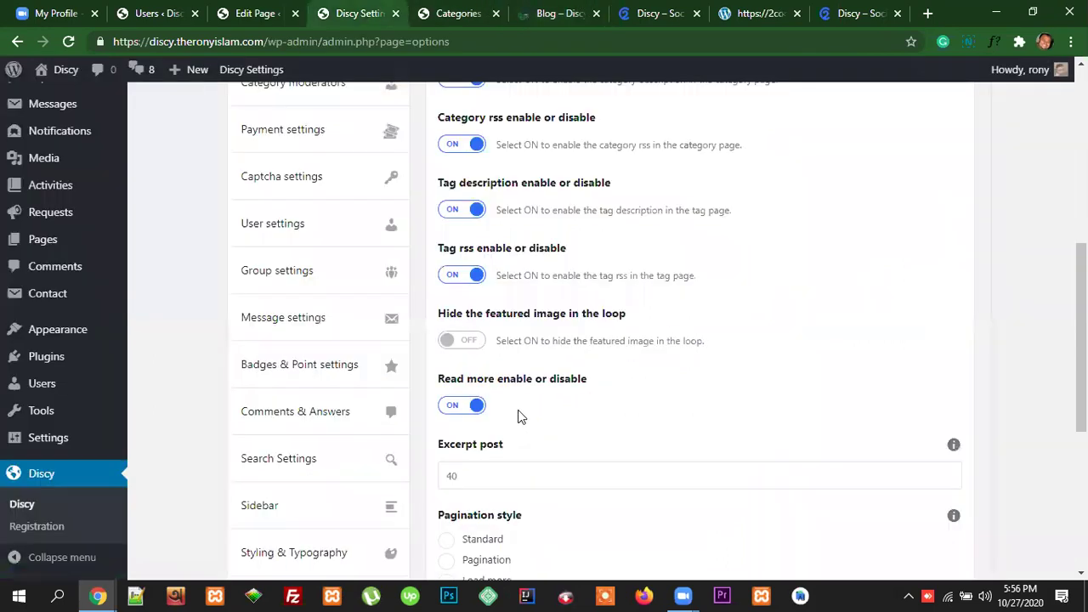
pyautogui.scroll(-2, 572, 397)
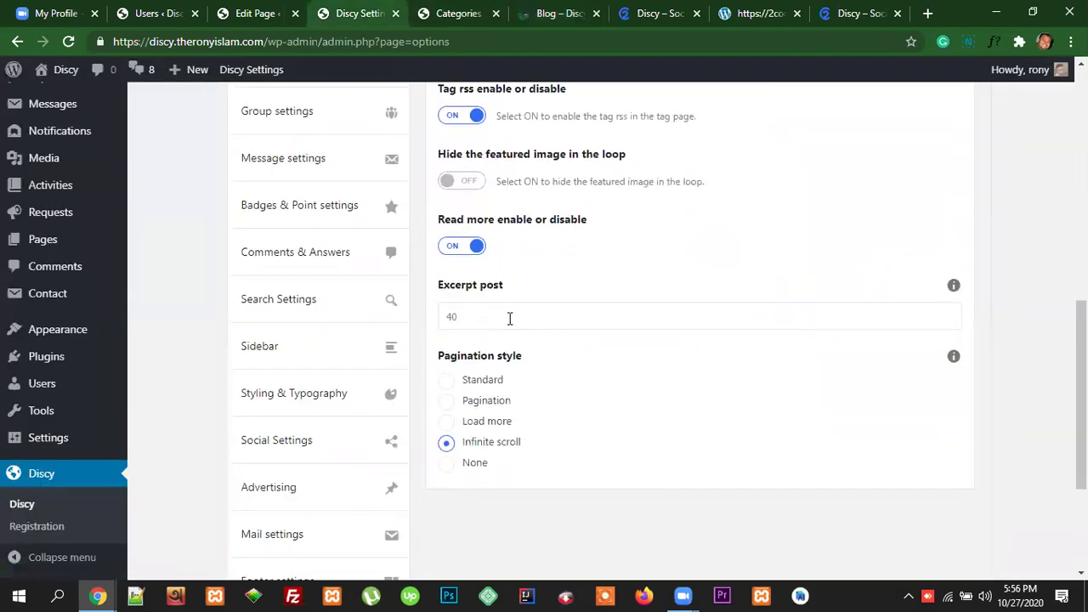
pyautogui.moveTo(472, 318); pyautogui.dragTo(444, 318)
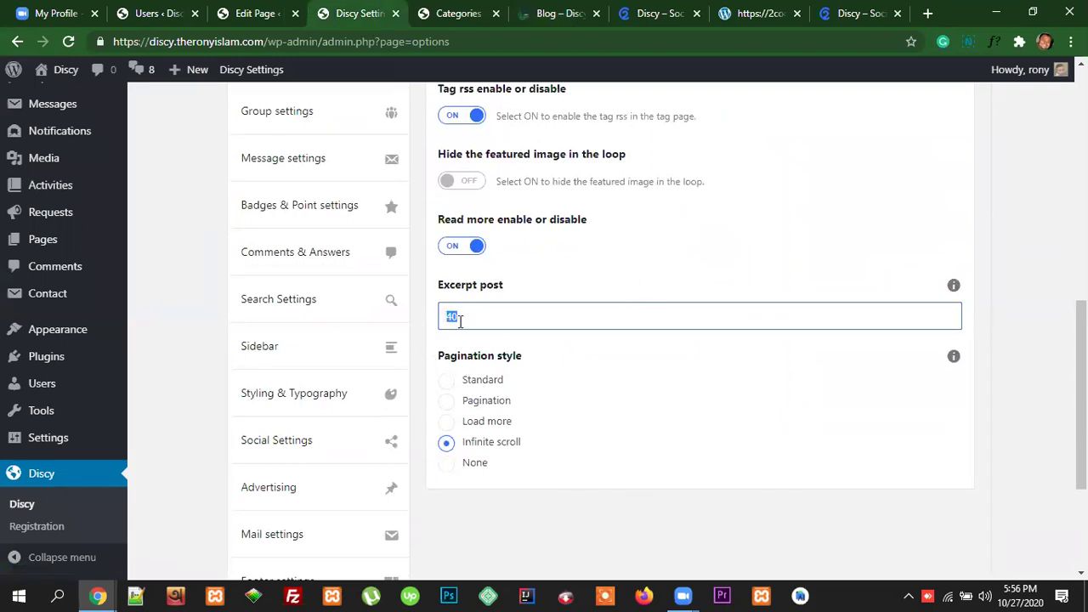
pyautogui.click(557, 12)
pyautogui.moveTo(489, 237); pyautogui.dragTo(545, 312)
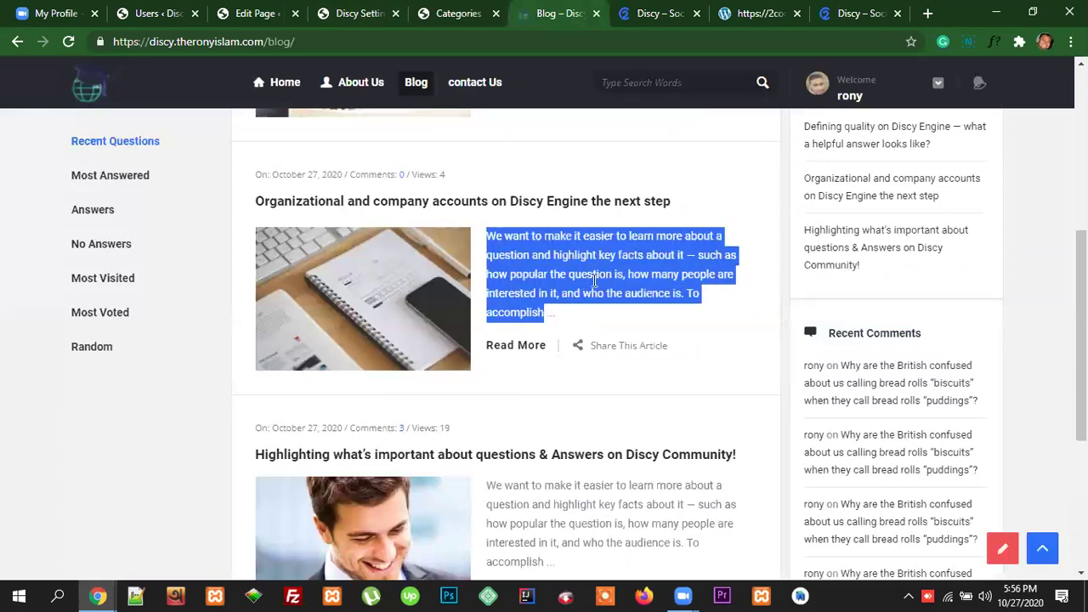
# Step: Open and close the Categories page, then scroll through the blog's post excerpts
pyautogui.click(457, 12)
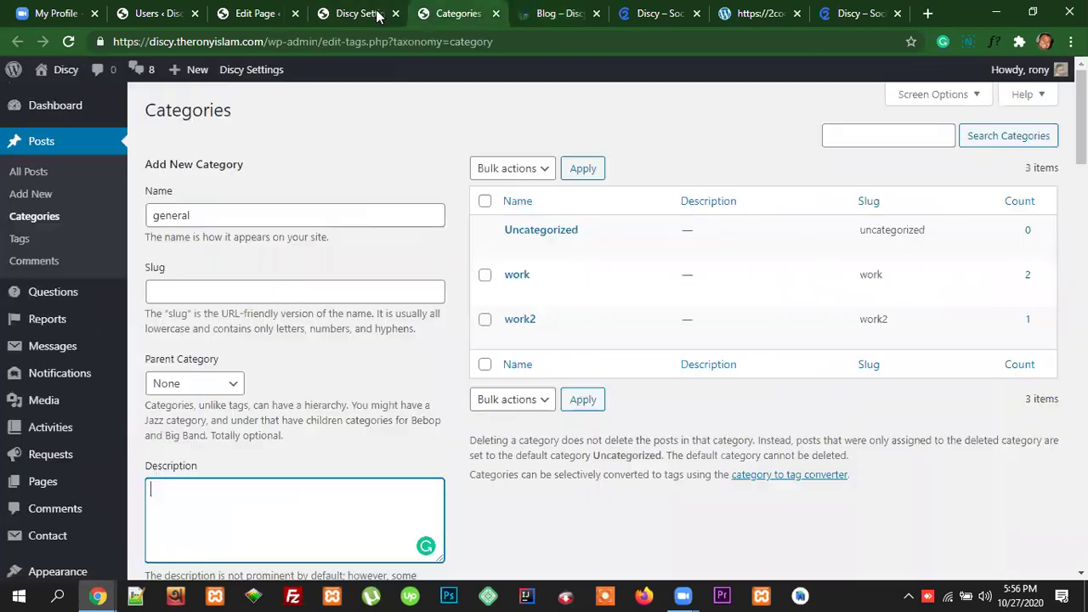
pyautogui.click(496, 13)
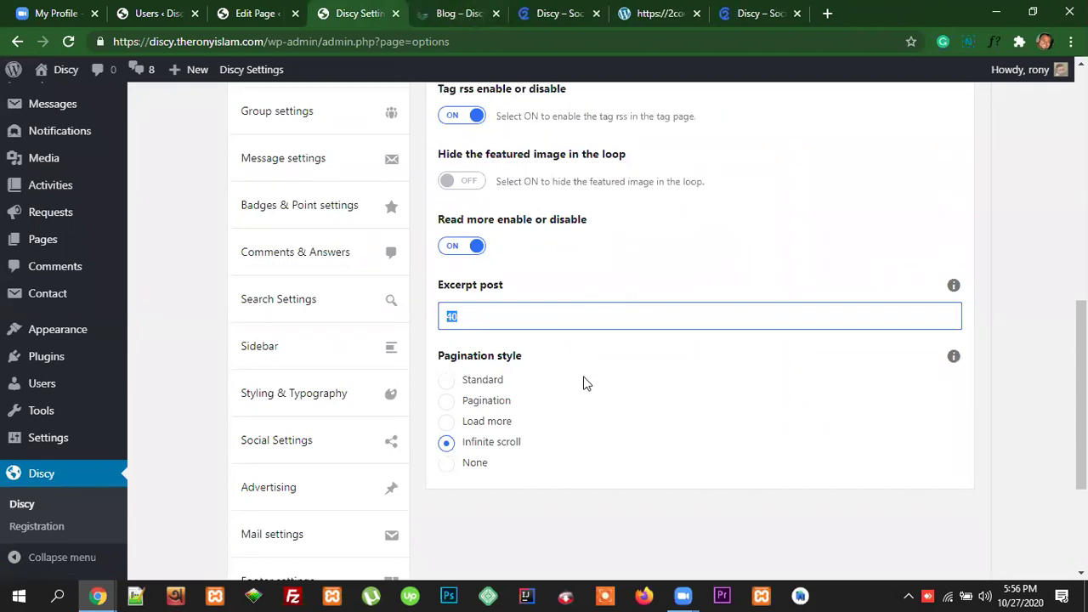
pyautogui.scroll(-1, 585, 382)
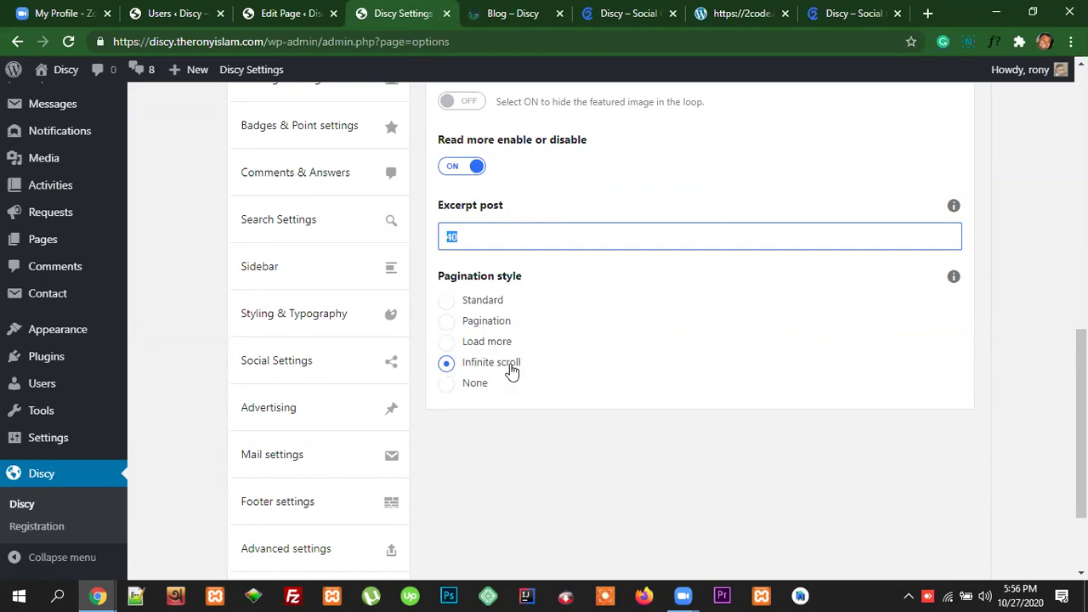
pyautogui.click(502, 11)
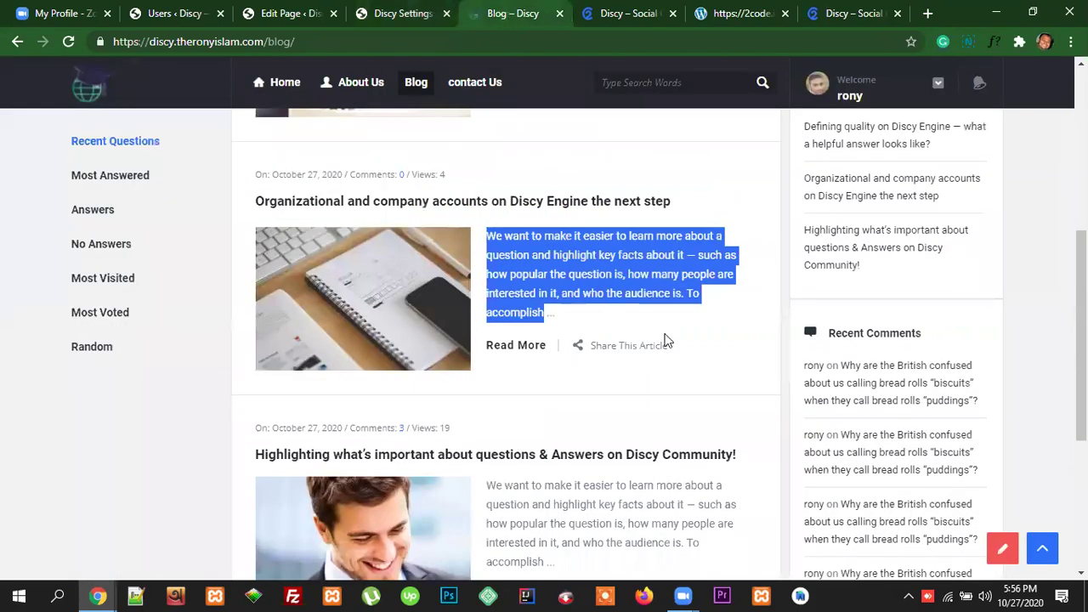
pyautogui.scroll(-3, 744, 340)
pyautogui.scroll(3, 774, 341)
pyautogui.scroll(3, 774, 342)
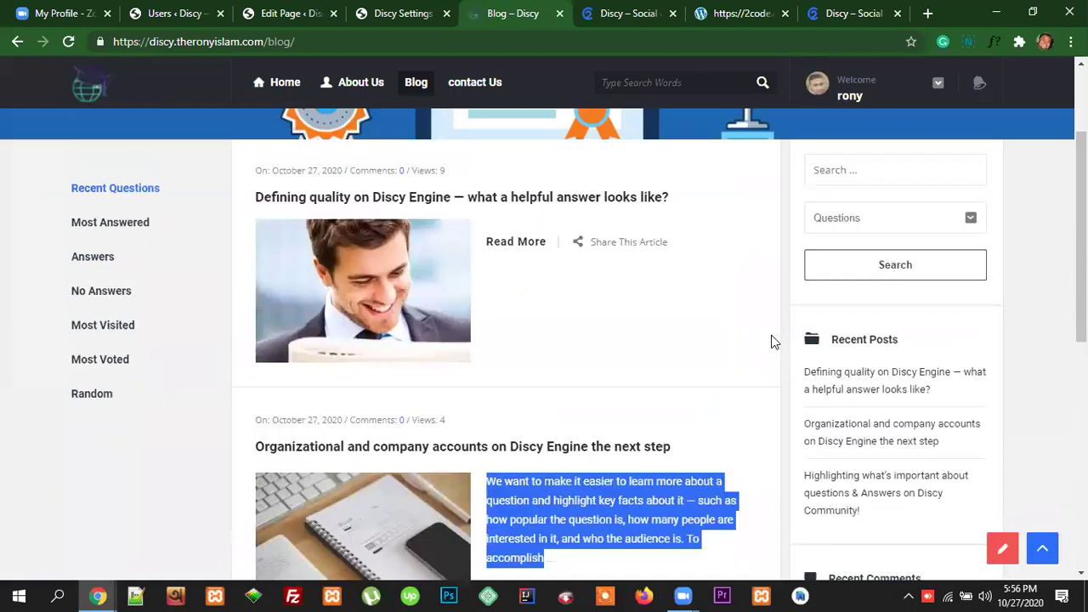
pyautogui.scroll(-1, 682, 338)
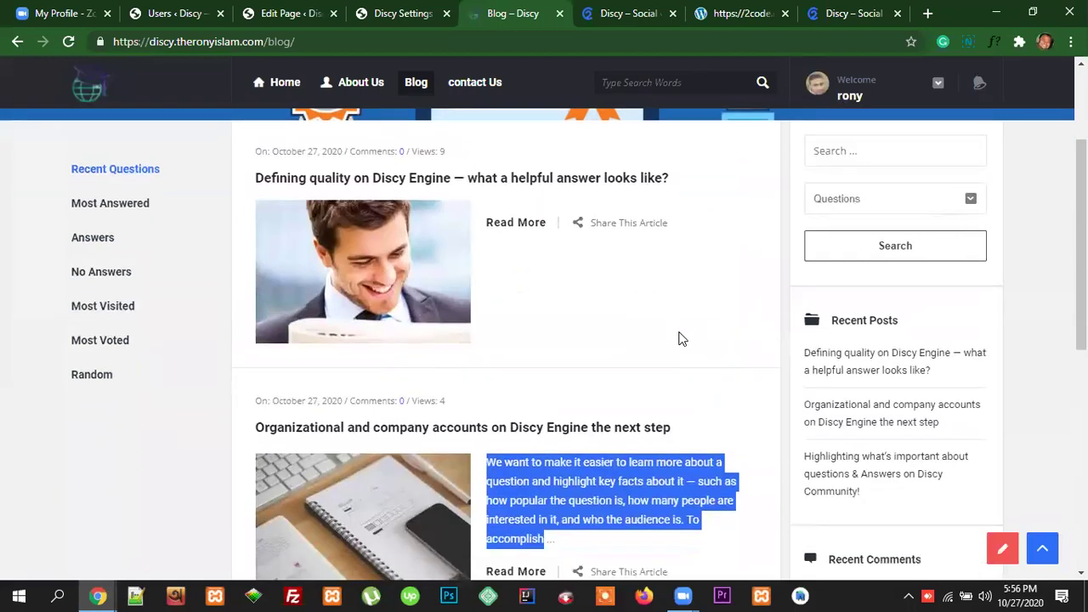
# Step: Set Reading settings to show at most 1 blog post and 1 feed item, and save
pyautogui.click(173, 13)
pyautogui.moveTo(106, 450)
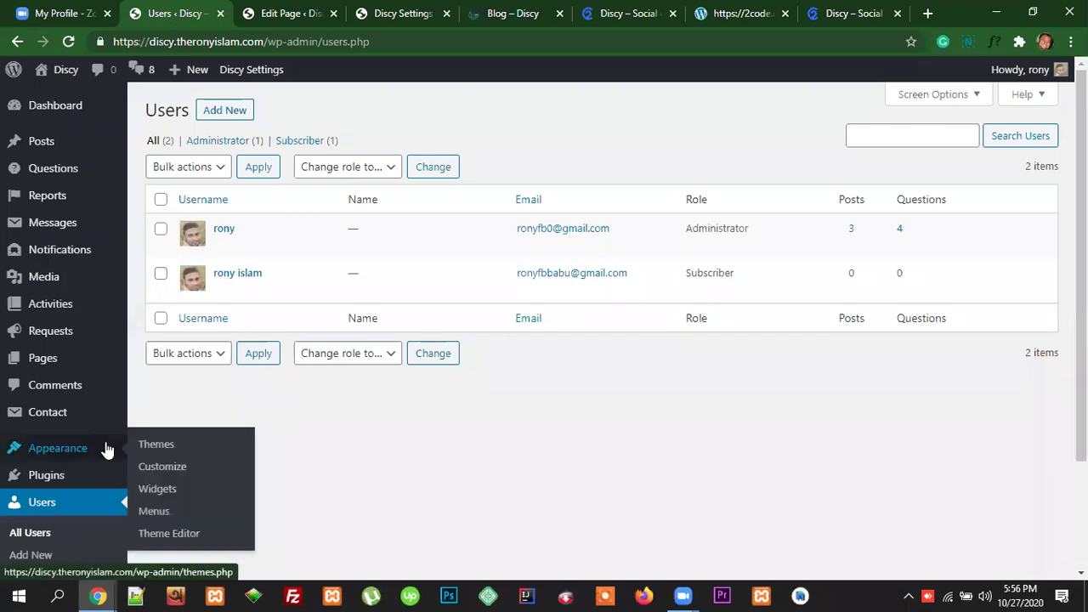
pyautogui.scroll(-2, 85, 467)
pyautogui.moveTo(53, 497)
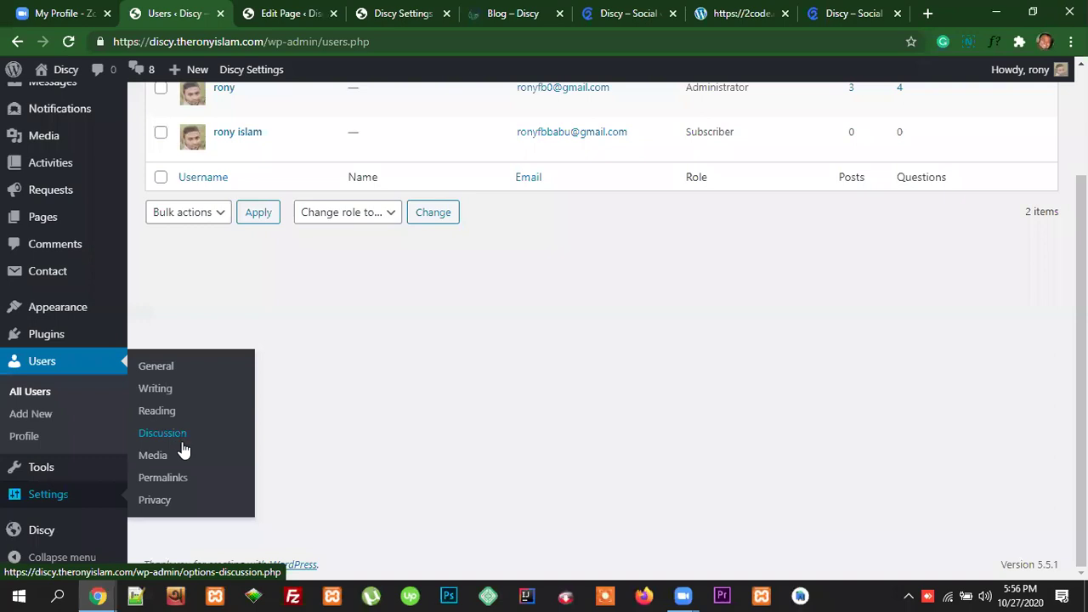
pyautogui.click(155, 412)
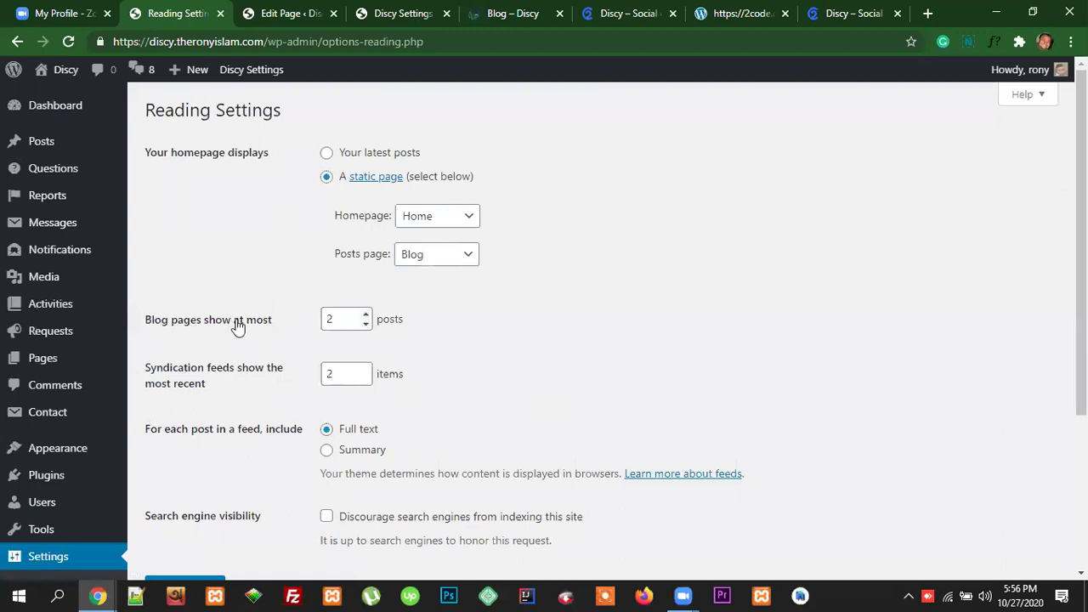
pyautogui.doubleClick(330, 319)
pyautogui.write('1')
pyautogui.doubleClick(330, 374)
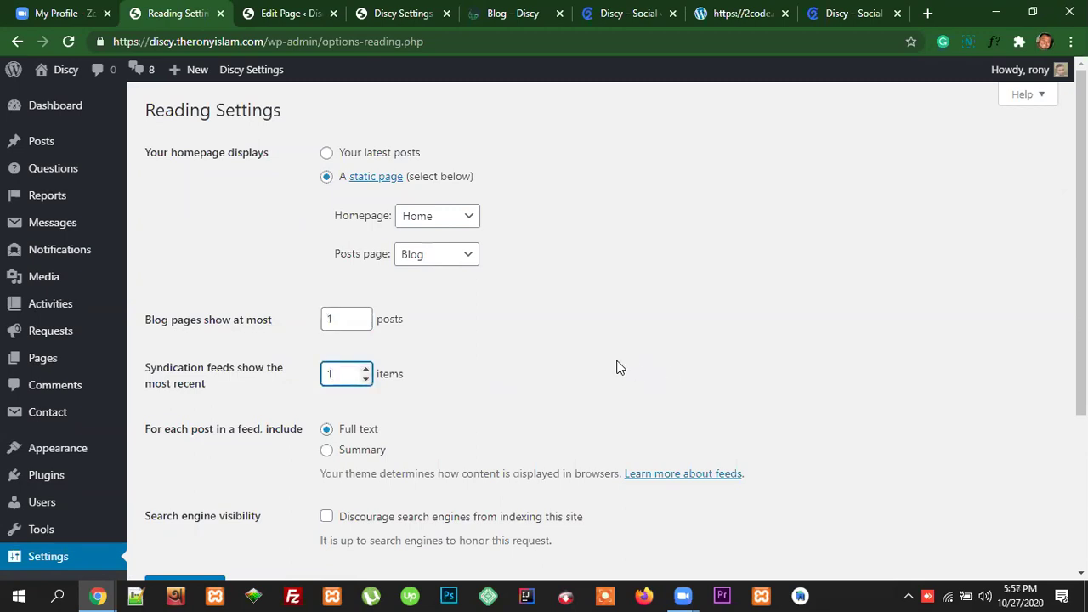
pyautogui.scroll(-3, 618, 367)
pyautogui.click(204, 364)
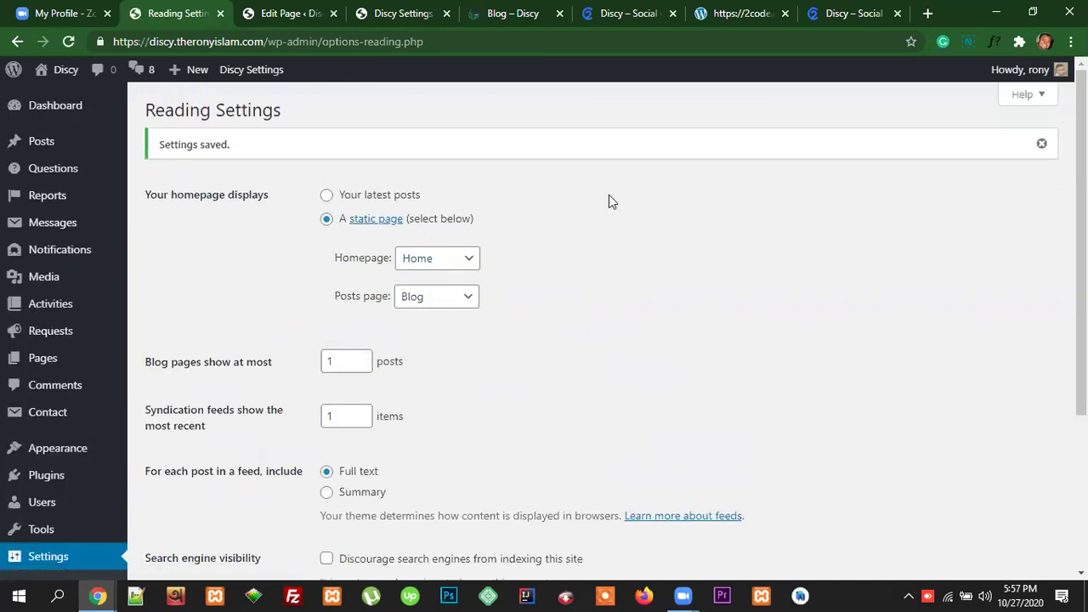
pyautogui.click(523, 10)
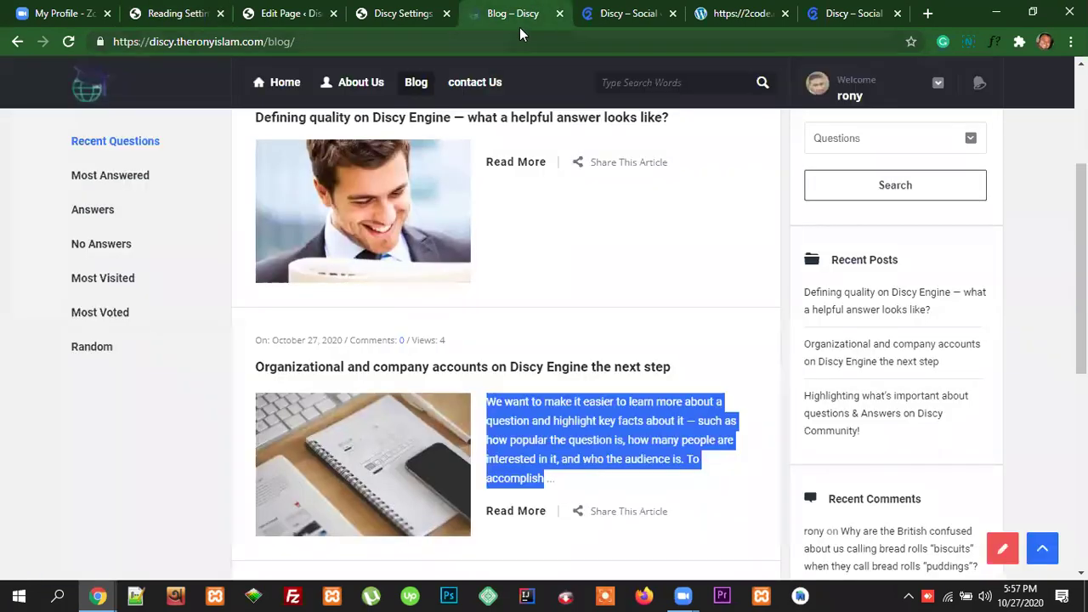
# Step: Reload the blog page and scroll through it to check the current pagination
pyautogui.click(311, 41)
pyautogui.press('Return')
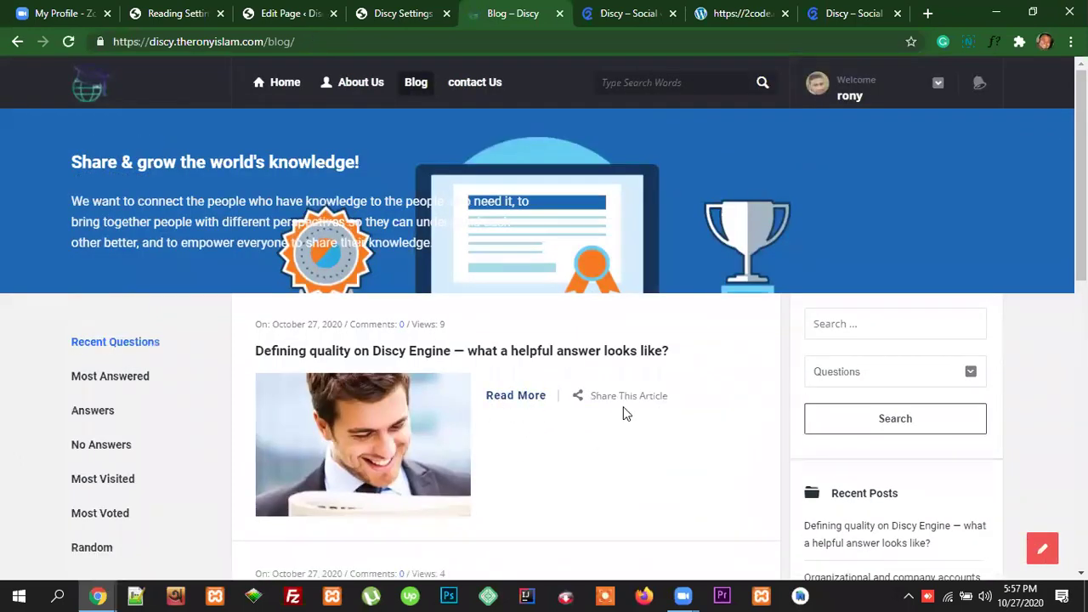
pyautogui.scroll(-2, 1043, 284)
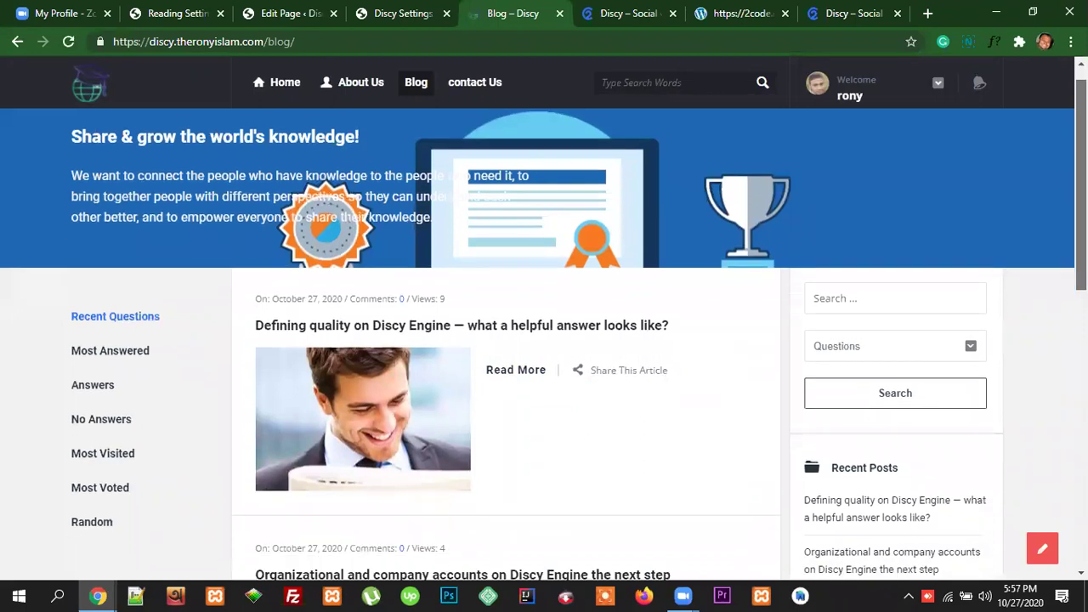
pyautogui.moveTo(1082, 255); pyautogui.dragTo(1081, 404)
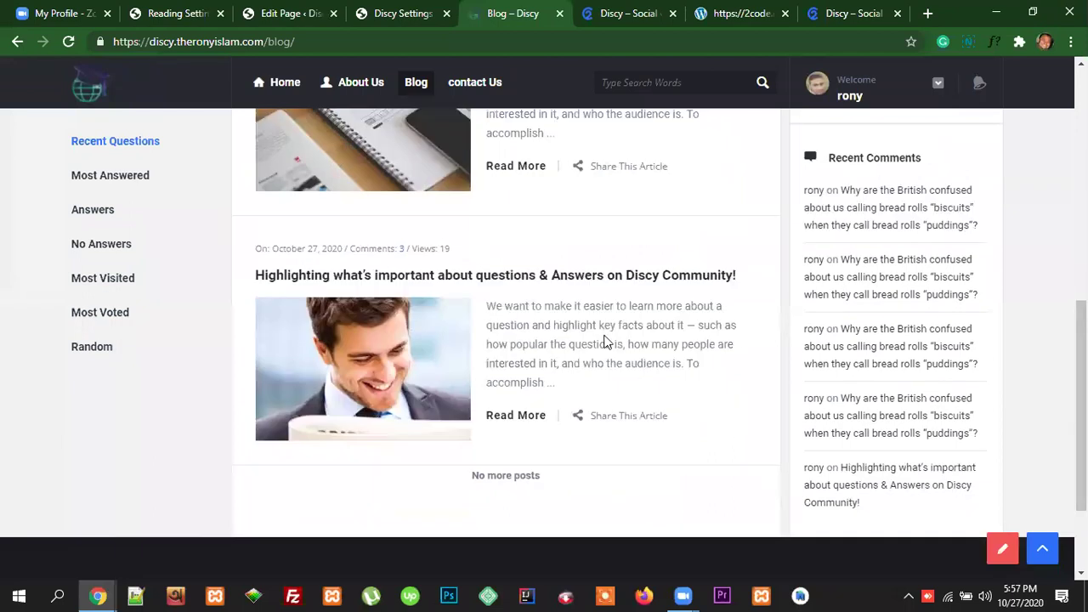
pyautogui.scroll(6, 604, 342)
pyautogui.scroll(-3, 606, 341)
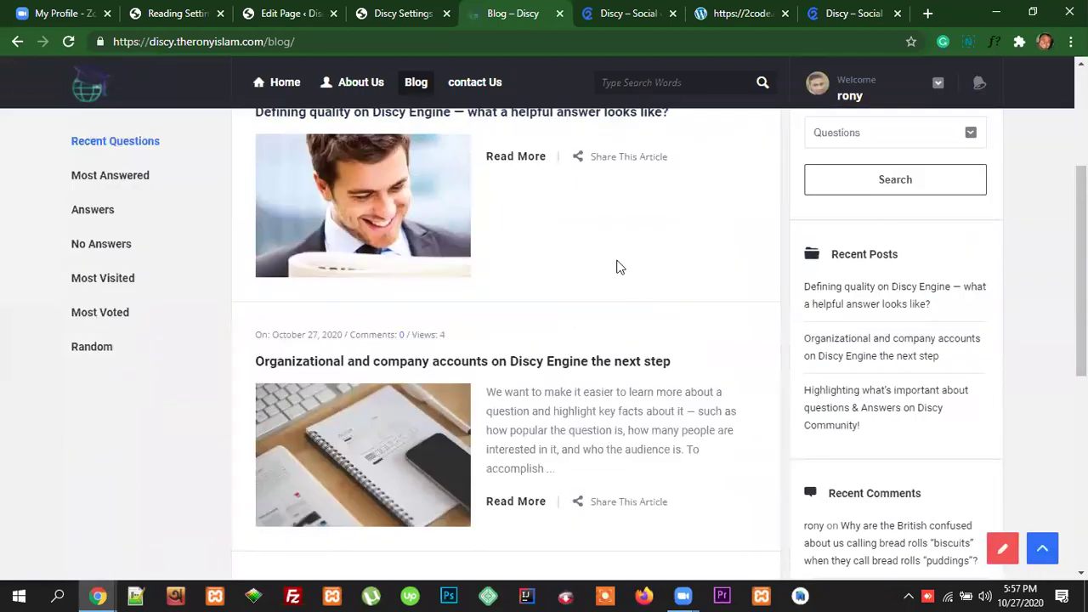
# Step: Switch Discy's blog pagination to Load more and save the theme options
pyautogui.click(396, 16)
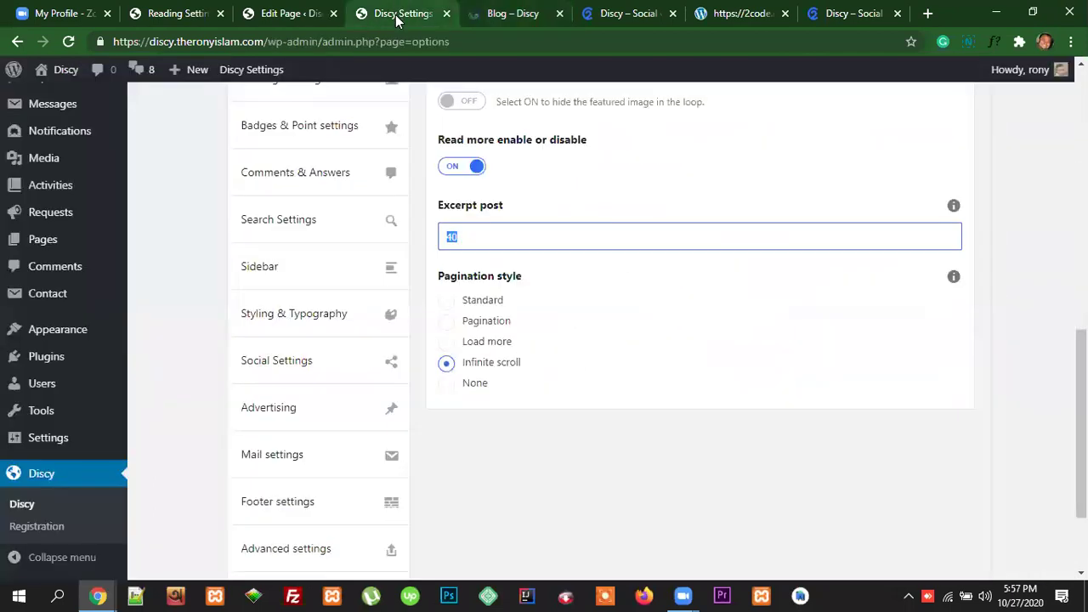
pyautogui.click(446, 360)
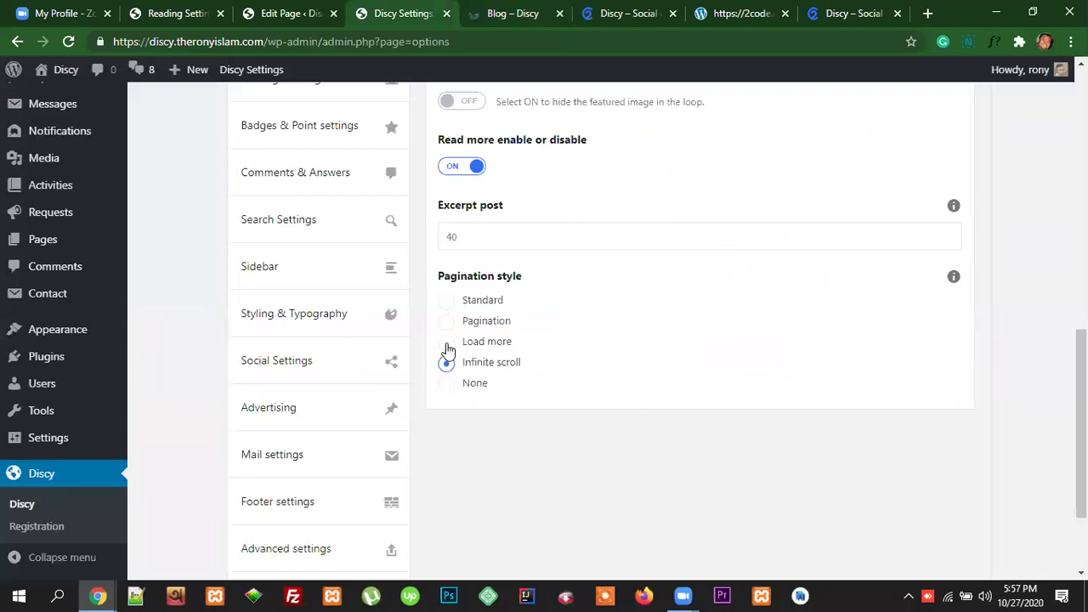
pyautogui.click(447, 343)
pyautogui.scroll(10, 978, 196)
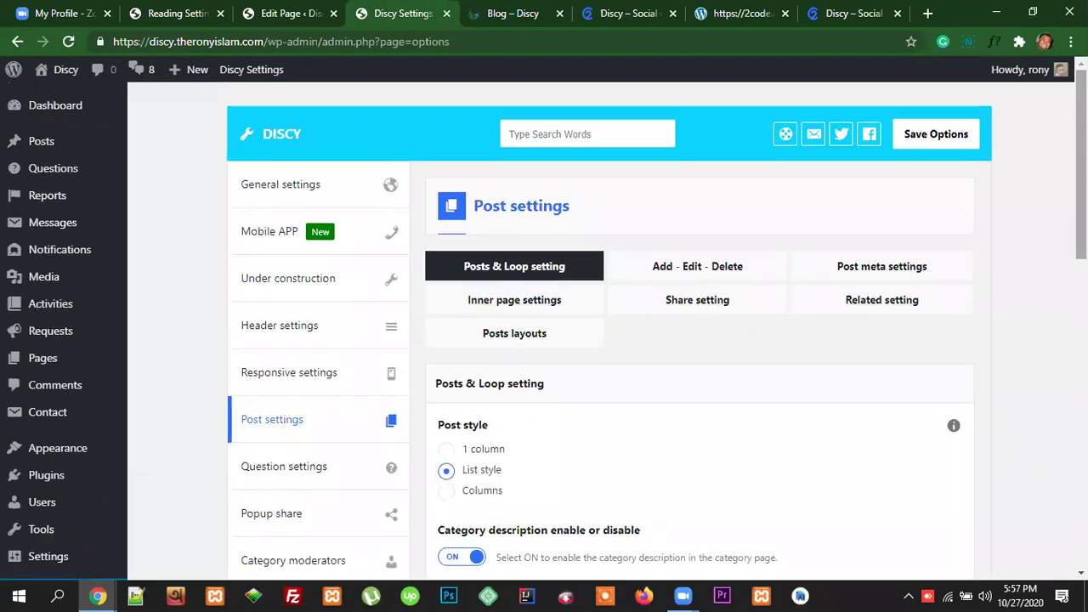
pyautogui.click(936, 139)
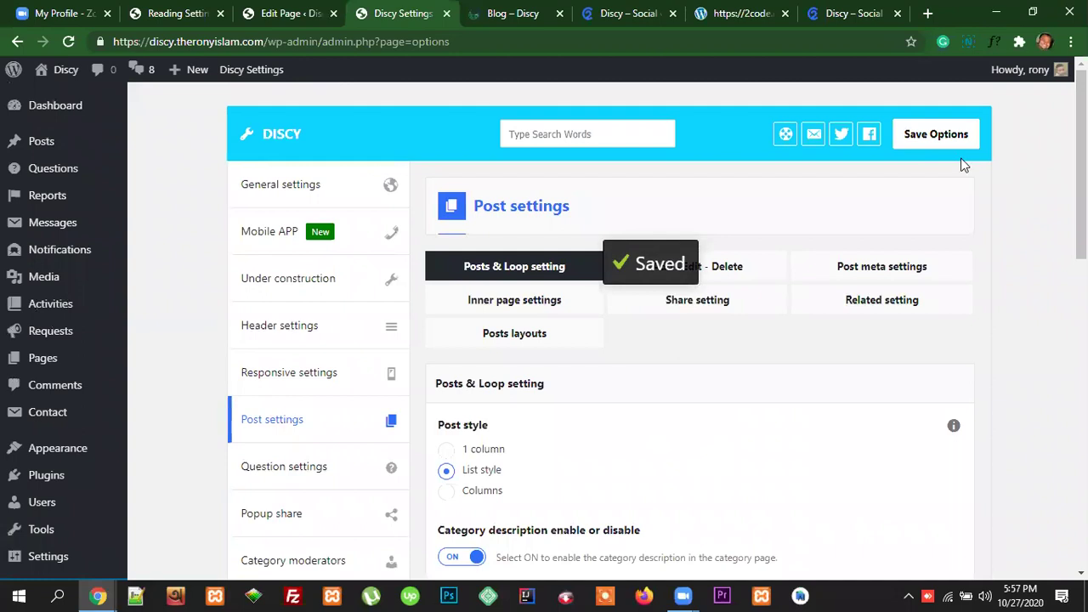
# Step: Reload the blog and load further posts one at a time until none remain
pyautogui.click(515, 14)
pyautogui.click(515, 41)
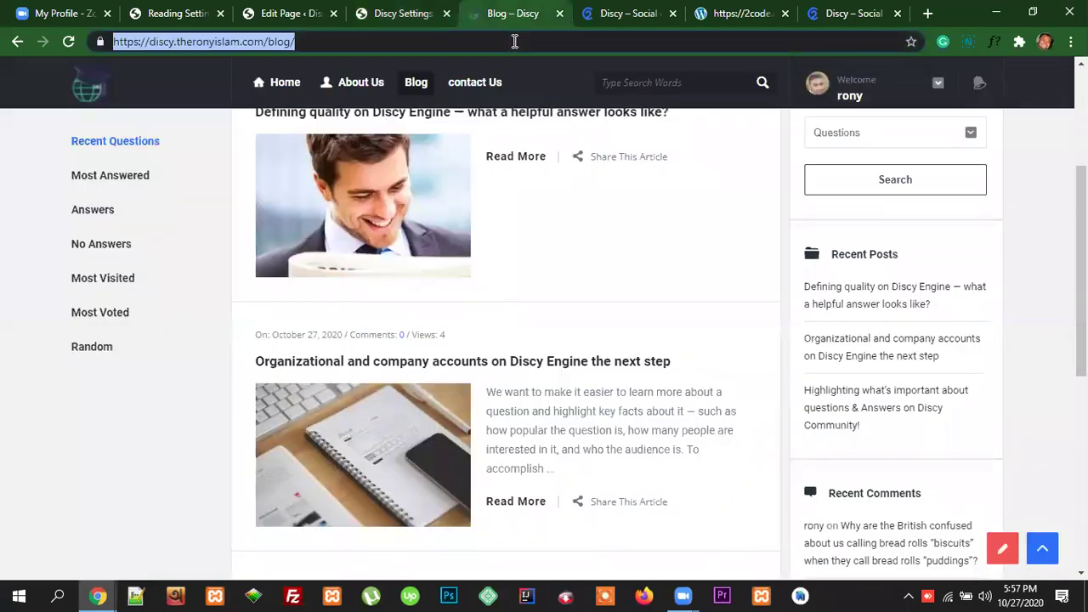
pyautogui.press('Return')
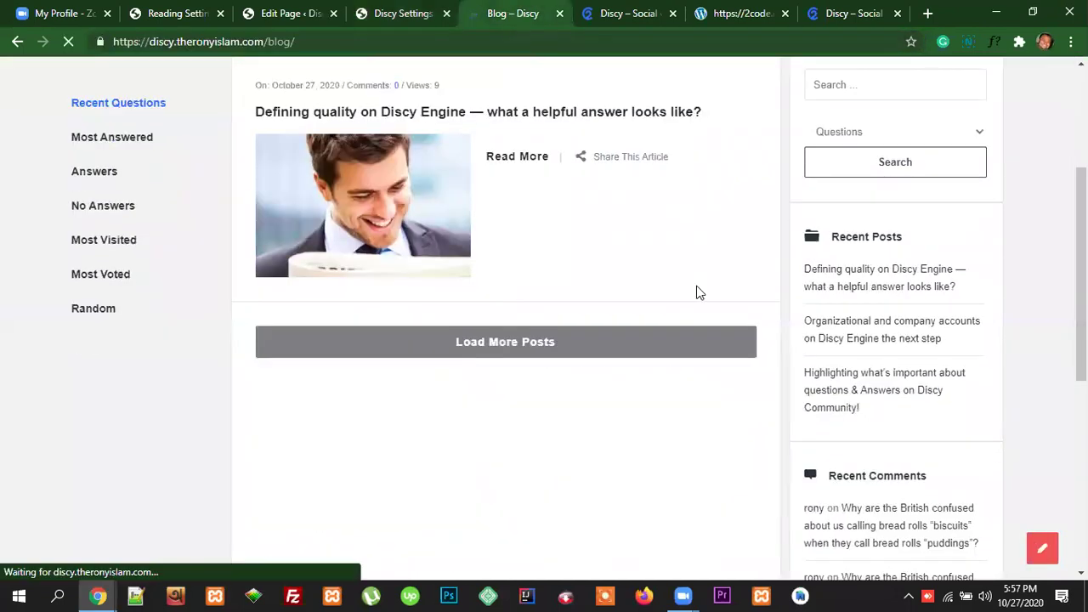
pyautogui.click(501, 344)
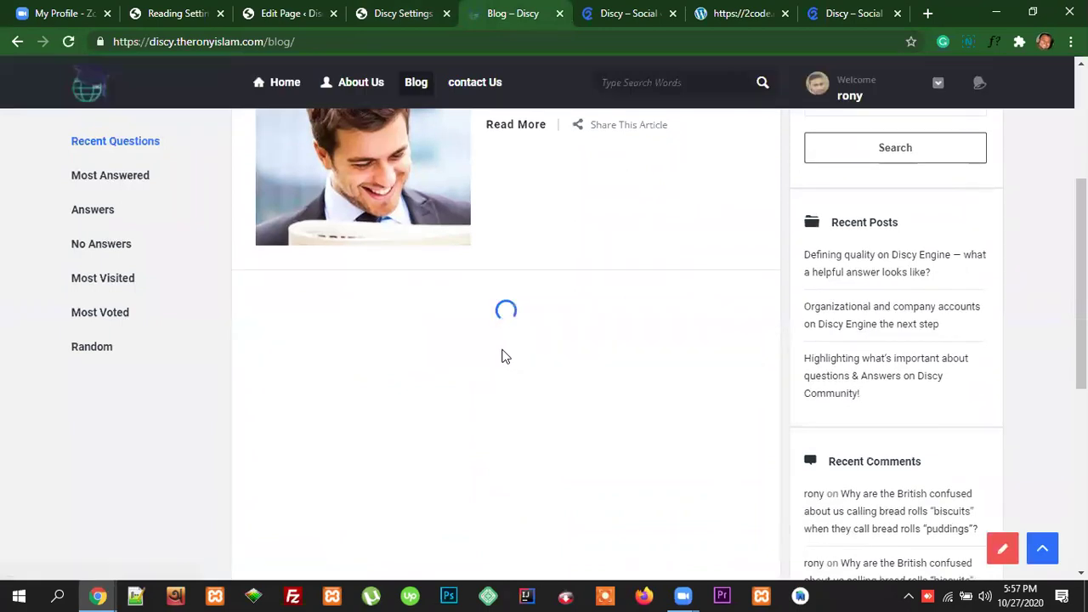
pyautogui.scroll(-2, 629, 348)
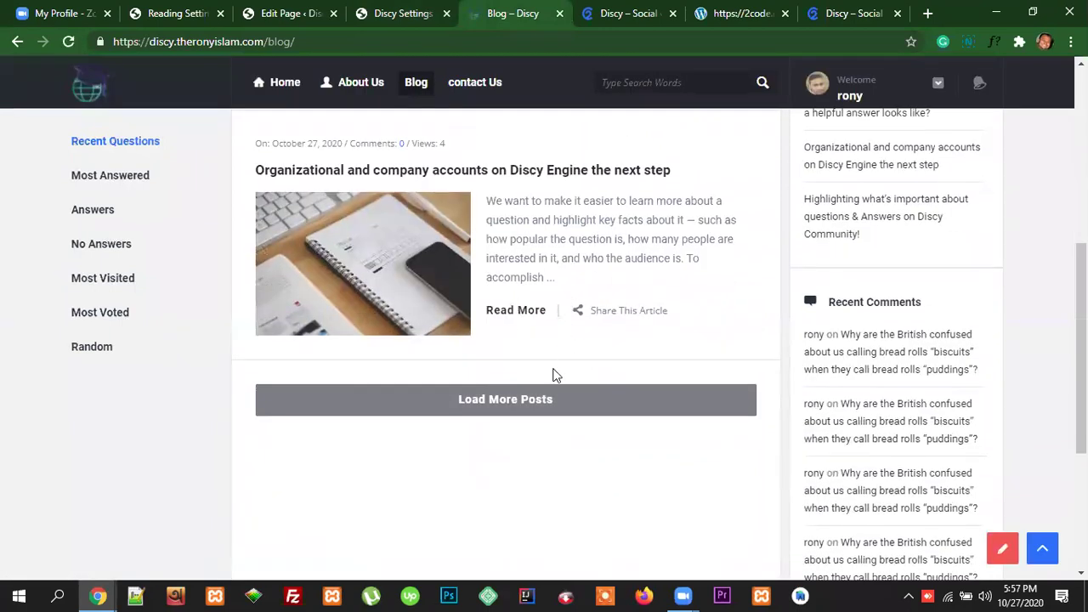
pyautogui.click(550, 391)
pyautogui.scroll(-2, 684, 330)
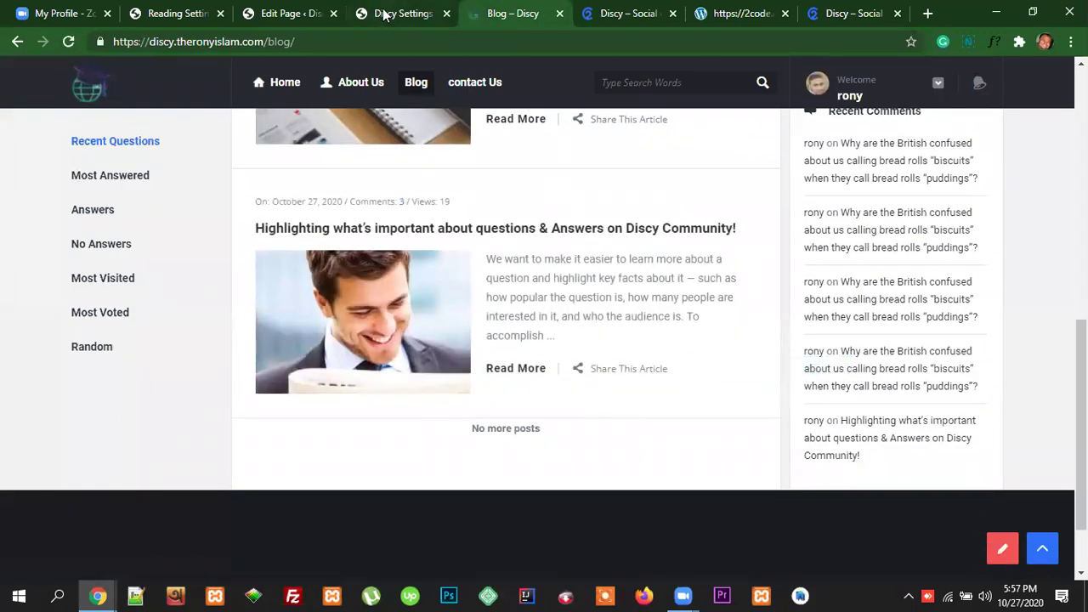
pyautogui.click(306, 17)
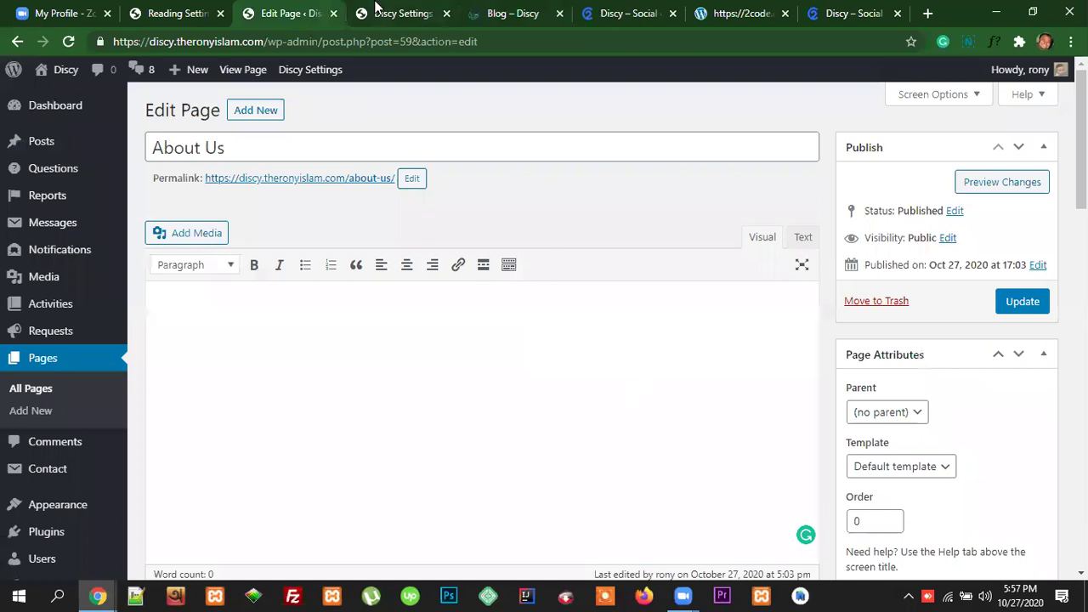
# Step: Select Infinite scroll pagination in Discy's post settings and reload the blog to check
pyautogui.click(378, 7)
pyautogui.scroll(-4, 603, 446)
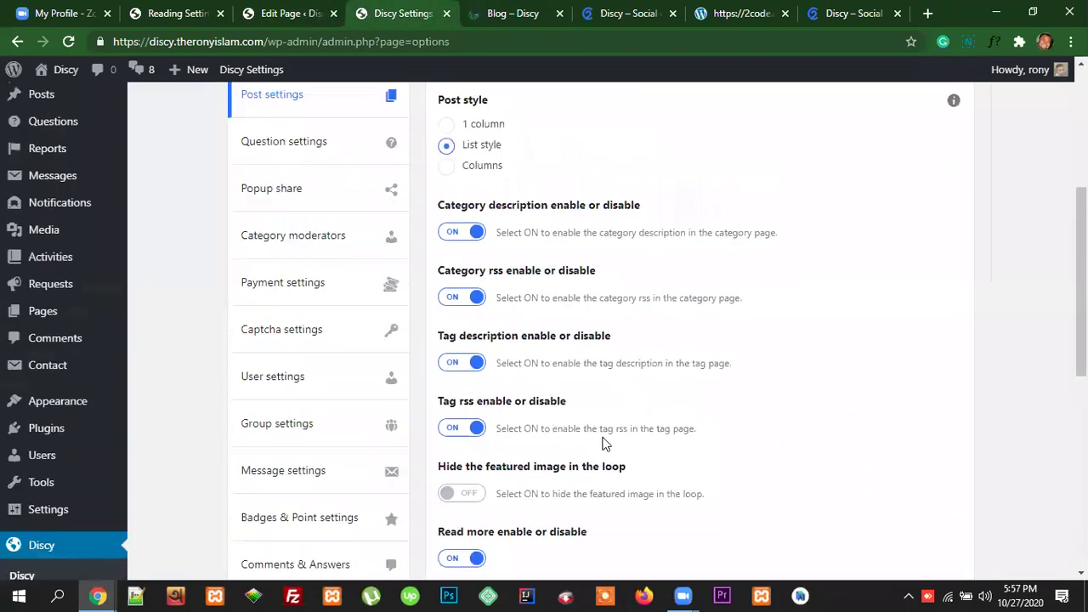
pyautogui.scroll(-5, 603, 443)
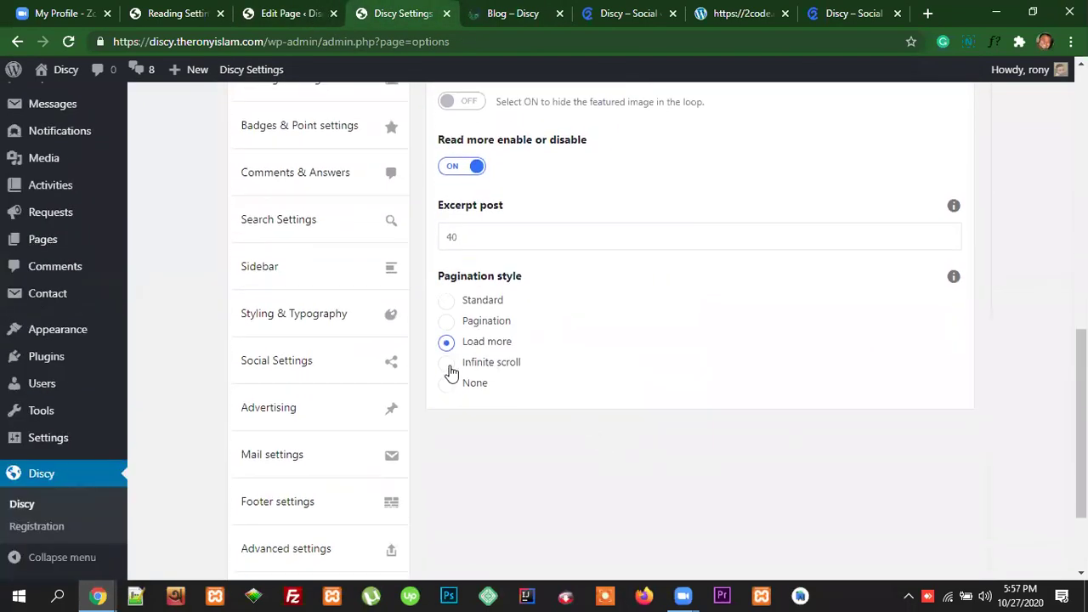
pyautogui.click(448, 369)
pyautogui.click(512, 14)
pyautogui.click(485, 42)
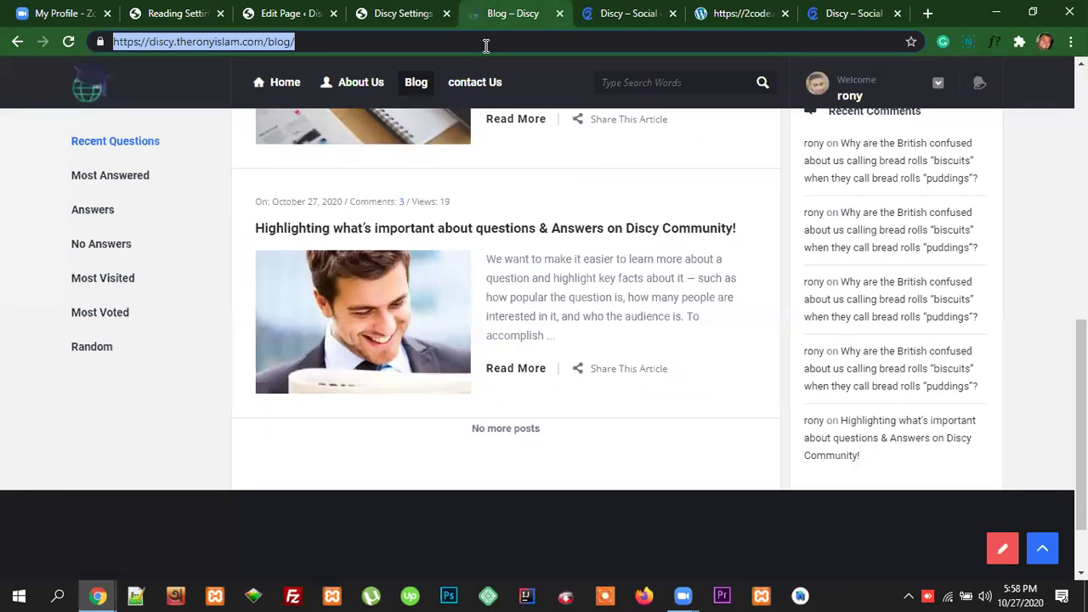
pyautogui.press('Return')
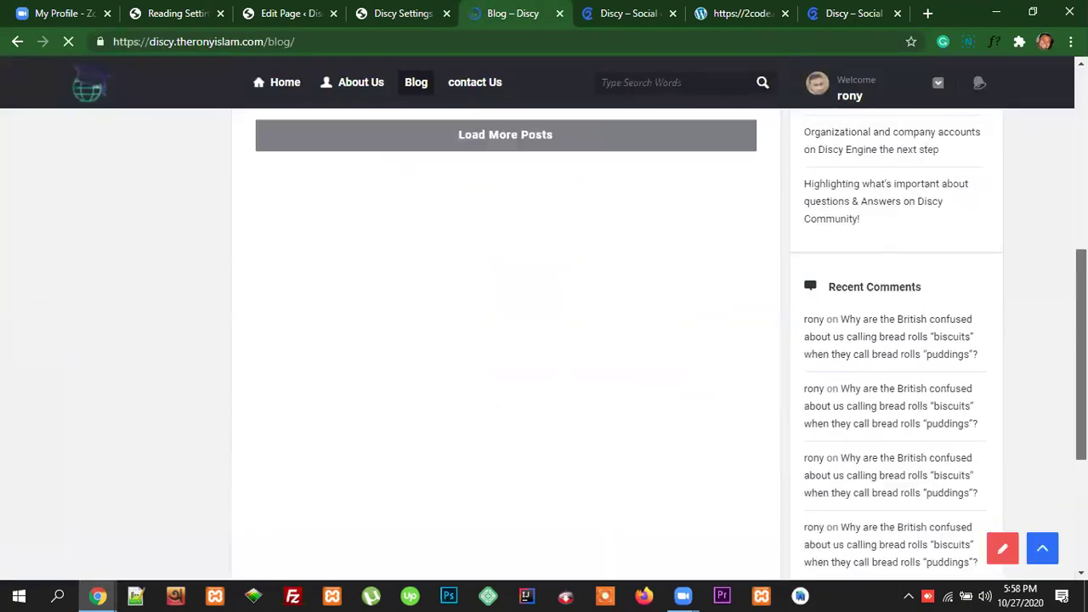
pyautogui.scroll(-3, 506, 344)
pyautogui.scroll(7, 506, 344)
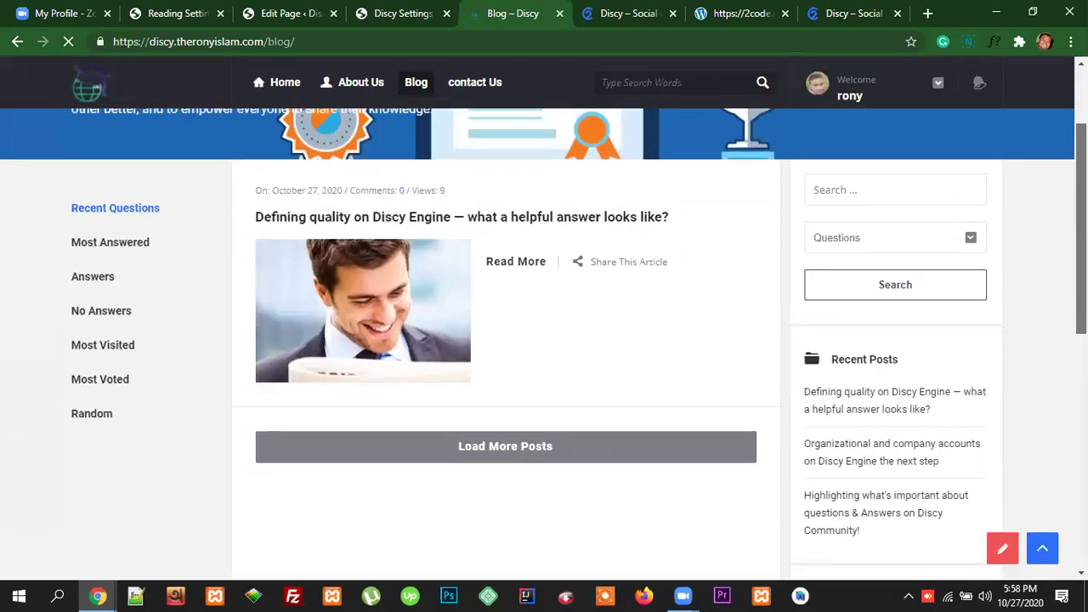
# Step: Save the Discy theme options and return to the blog page
pyautogui.click(396, 12)
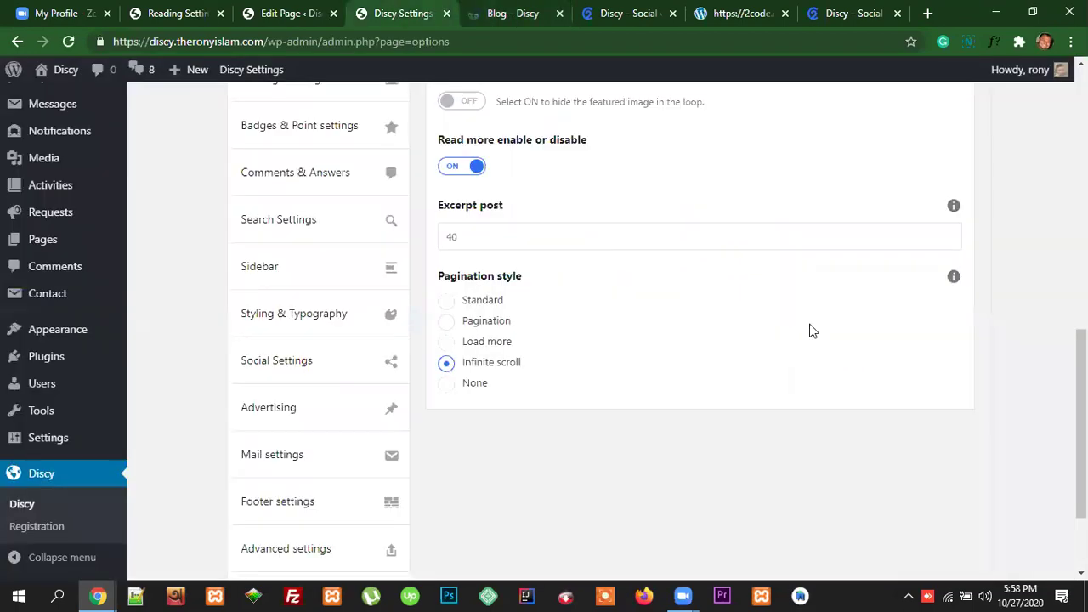
pyautogui.scroll(8, 812, 331)
pyautogui.click(931, 136)
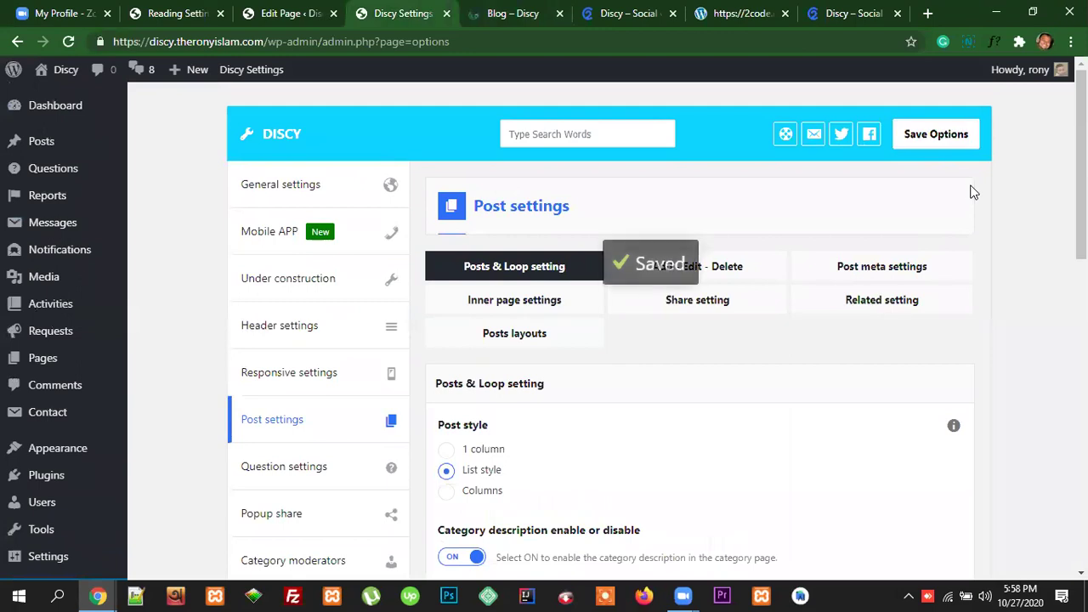
pyautogui.click(511, 15)
# Step: Reload the blog and scroll down to watch further posts load automatically
pyautogui.click(476, 43)
pyautogui.press('Return')
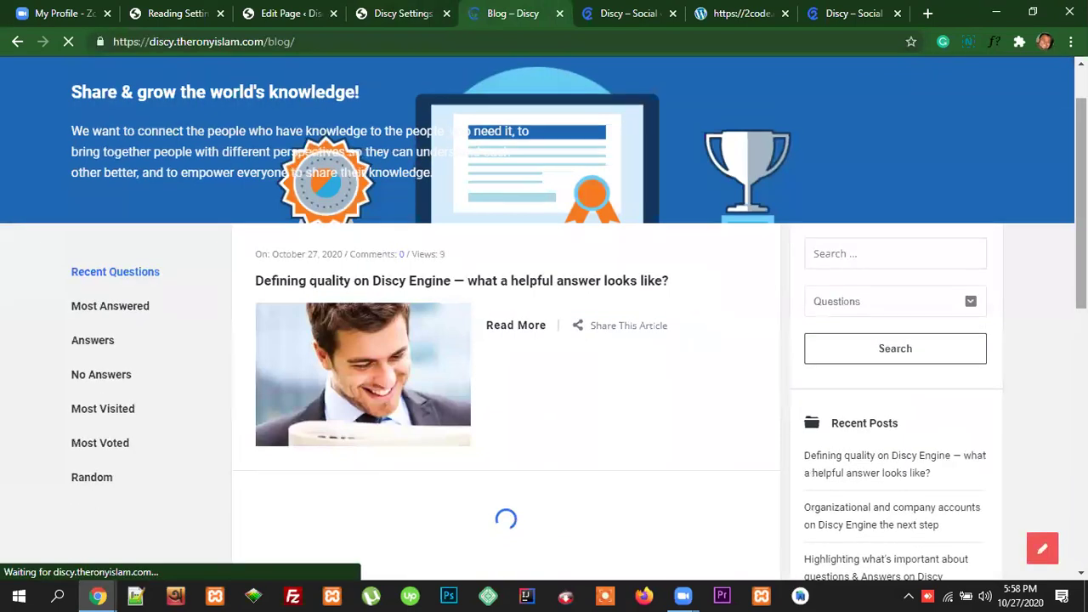
pyautogui.scroll(-5, 544, 318)
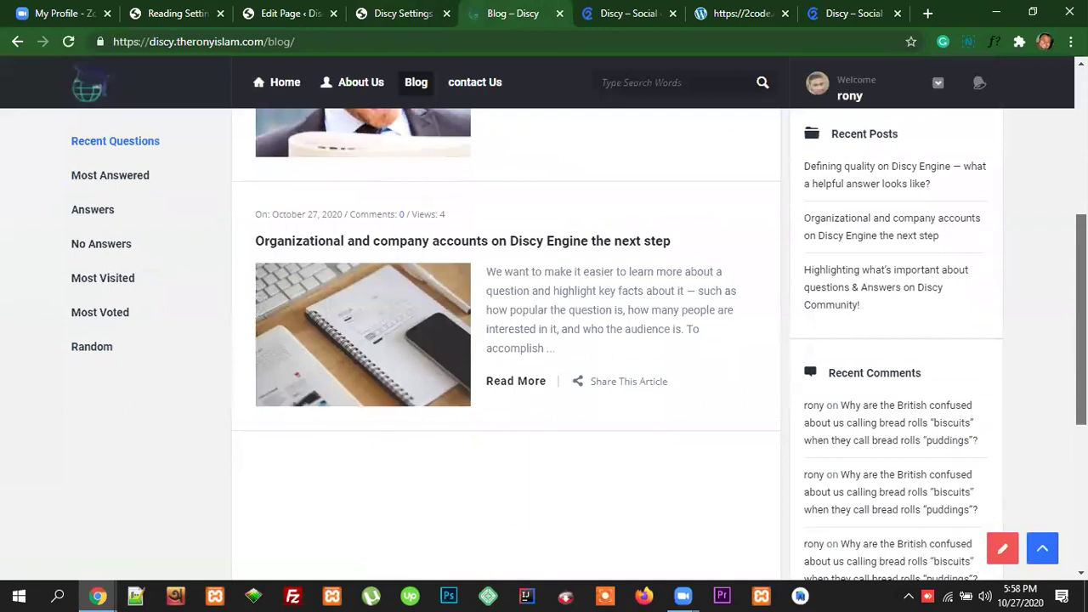
pyautogui.scroll(-3, 544, 340)
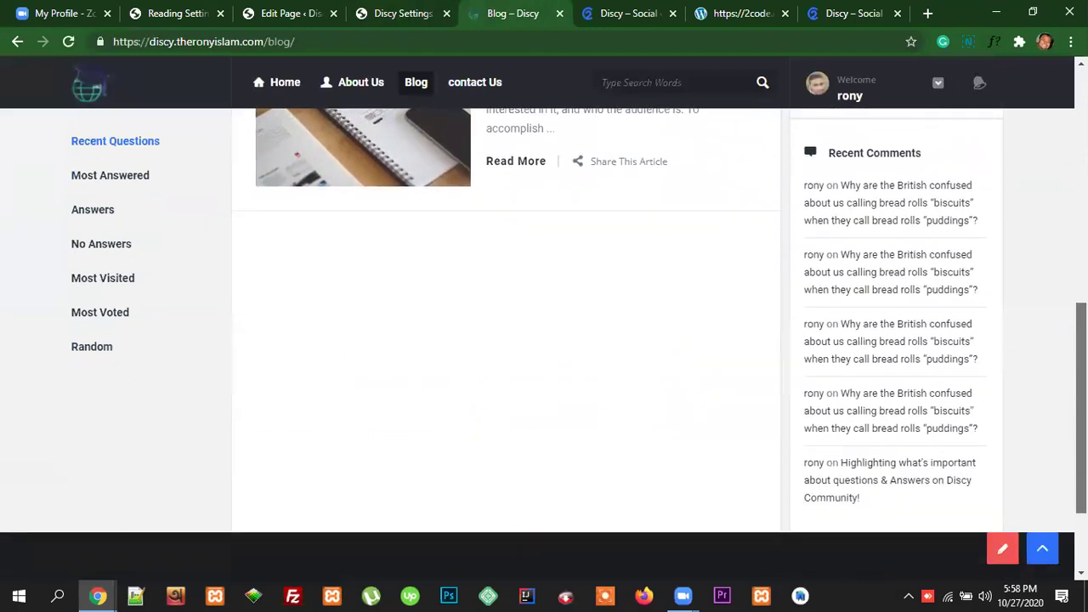
pyautogui.scroll(10, 544, 318)
pyautogui.scroll(-10, 544, 318)
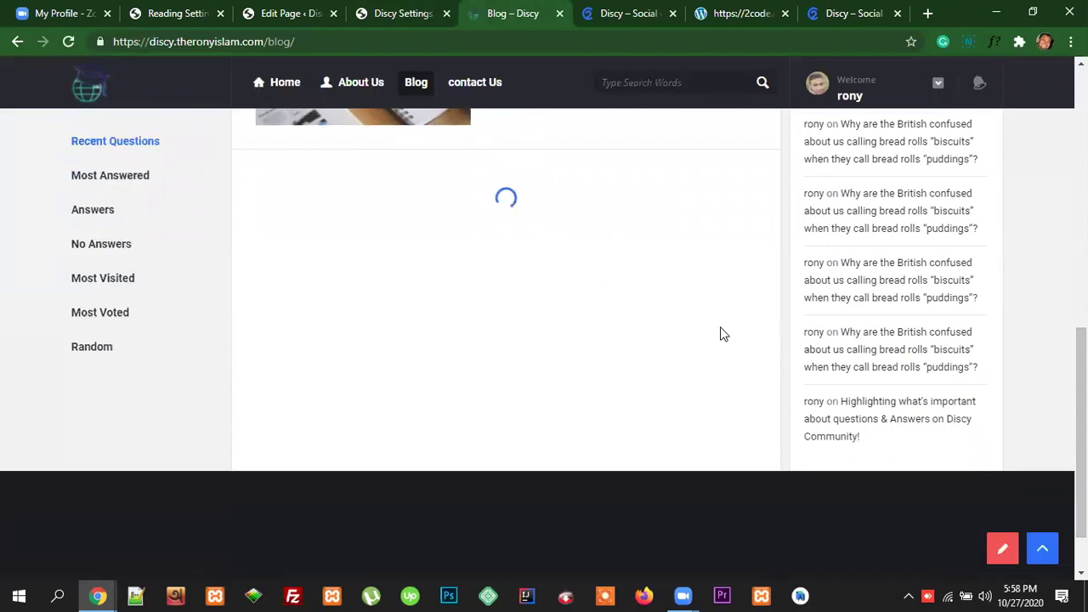
# Step: Return to Discy's post settings and open the Add - Edit - Delete options
pyautogui.hotkey('ctrl', 'pageup')
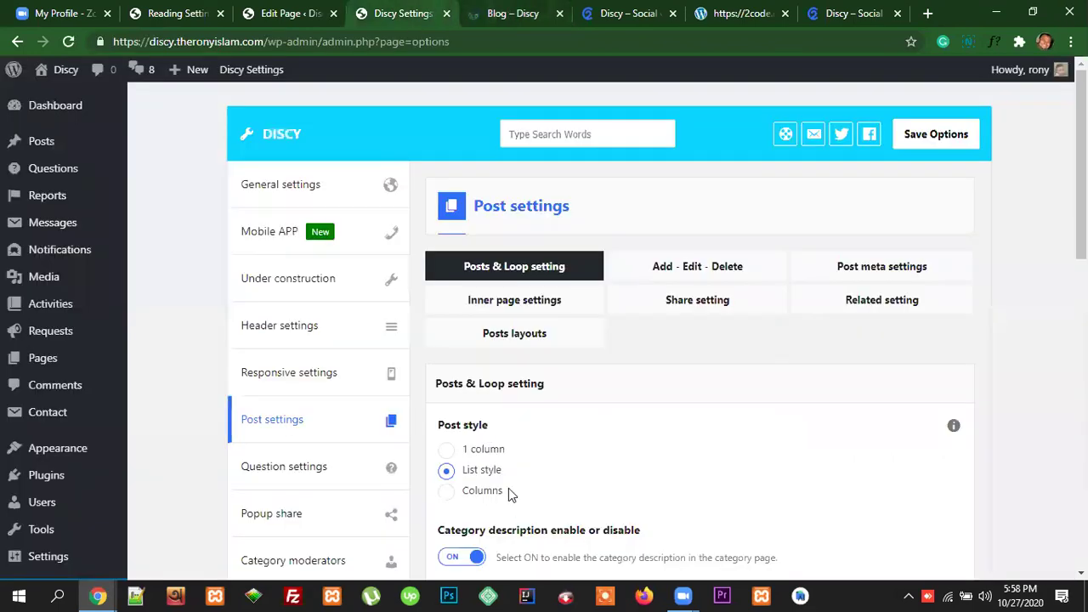
pyautogui.scroll(-5, 510, 477)
pyautogui.scroll(-4, 510, 391)
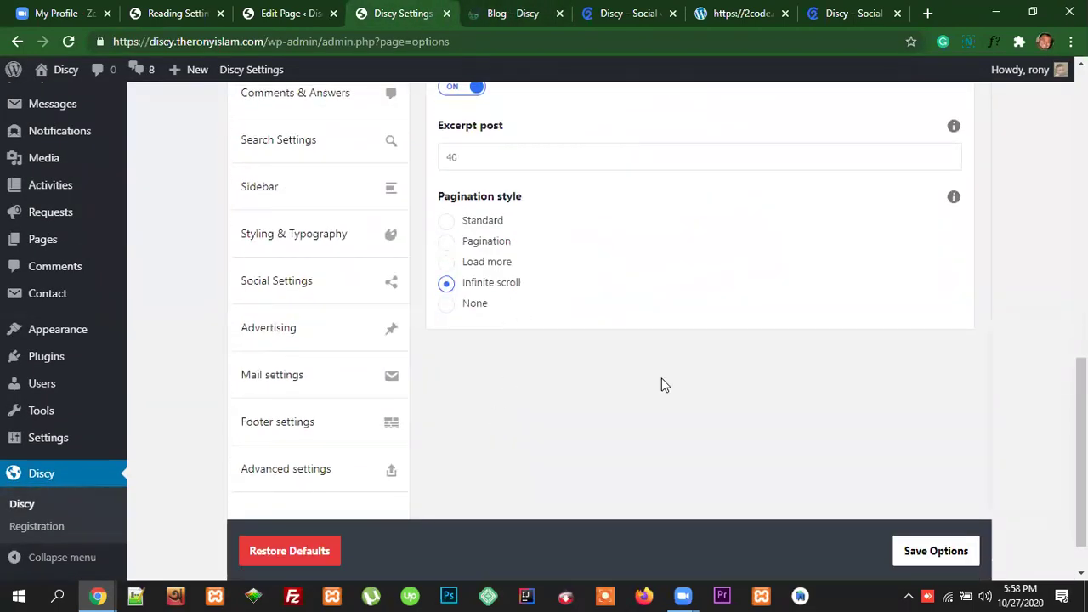
pyautogui.scroll(5, 709, 405)
pyautogui.scroll(5, 643, 414)
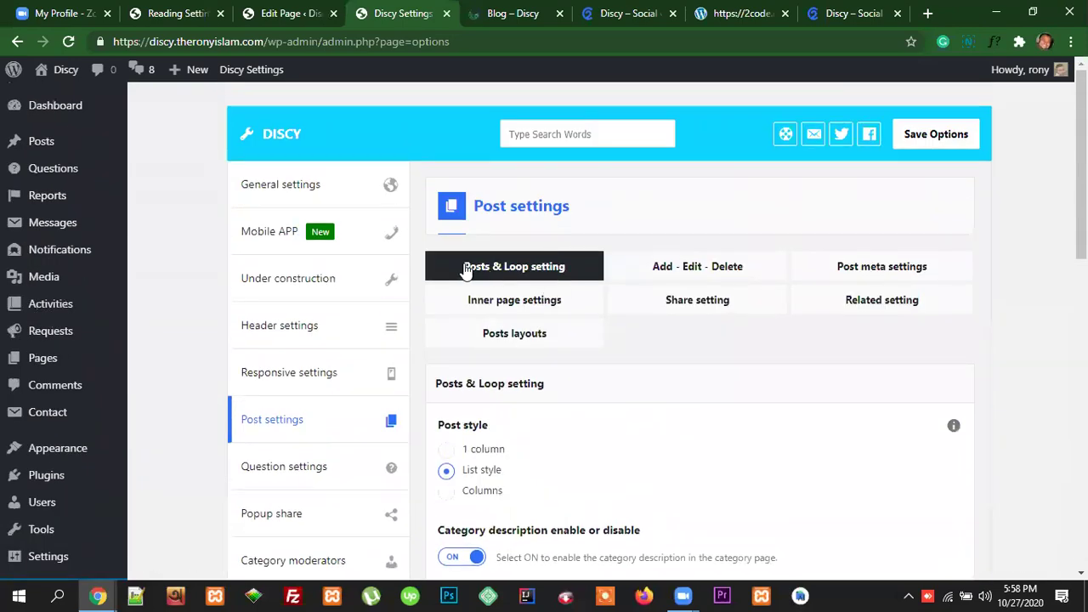
pyautogui.scroll(-4, 558, 414)
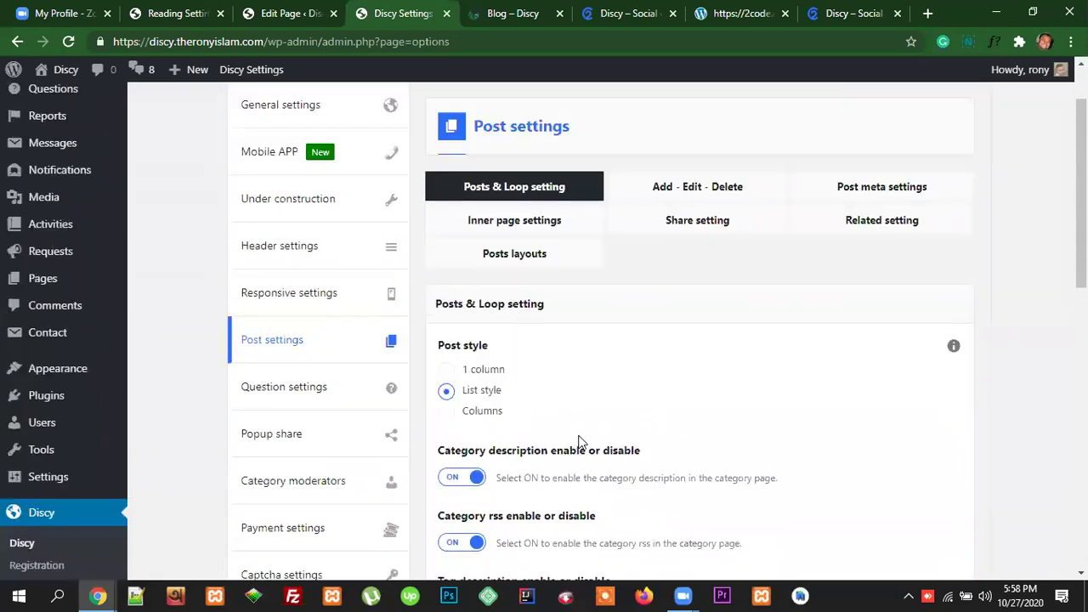
pyautogui.scroll(4, 651, 457)
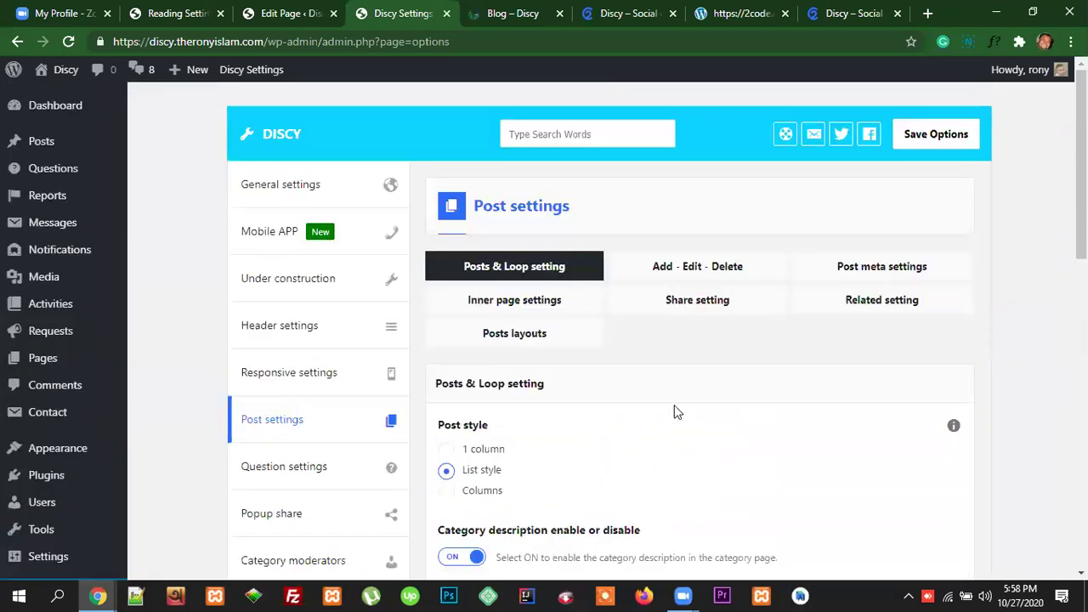
pyautogui.click(687, 271)
# Step: Empty the Add post slug field and review the popup and guest posting options
pyautogui.scroll(-1, 783, 357)
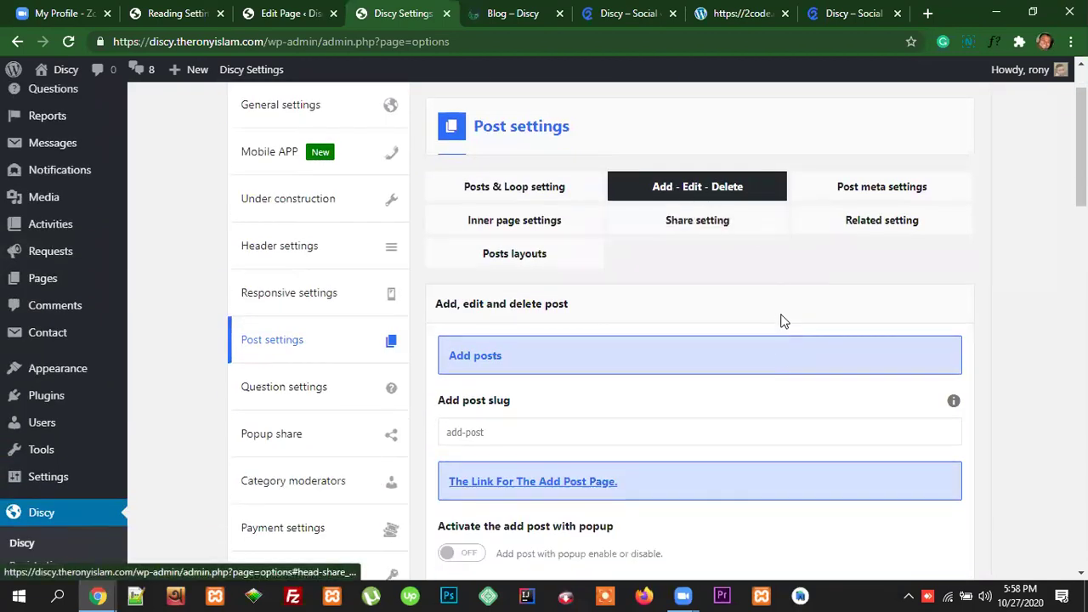
pyautogui.scroll(-1, 782, 319)
pyautogui.scroll(-1, 782, 326)
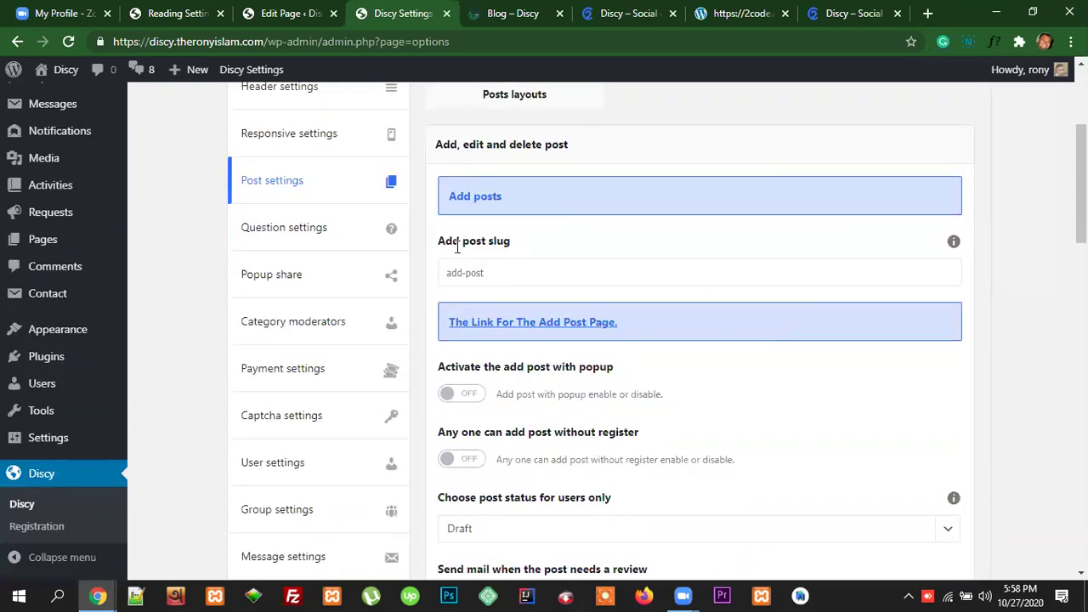
pyautogui.moveTo(520, 246); pyautogui.dragTo(439, 244)
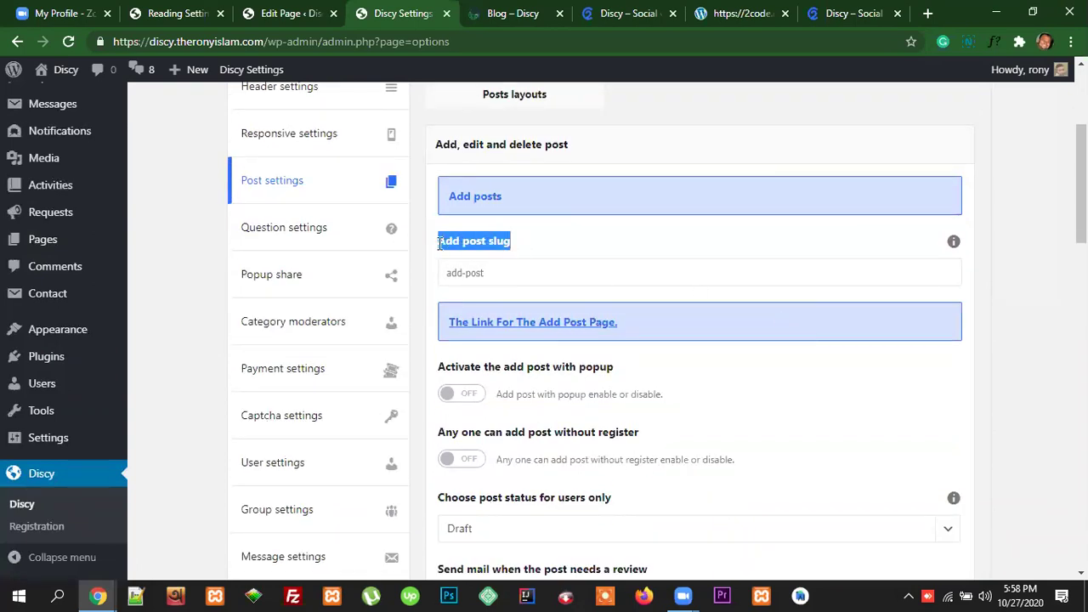
pyautogui.moveTo(500, 276); pyautogui.dragTo(442, 276)
pyautogui.press('BackSpace')
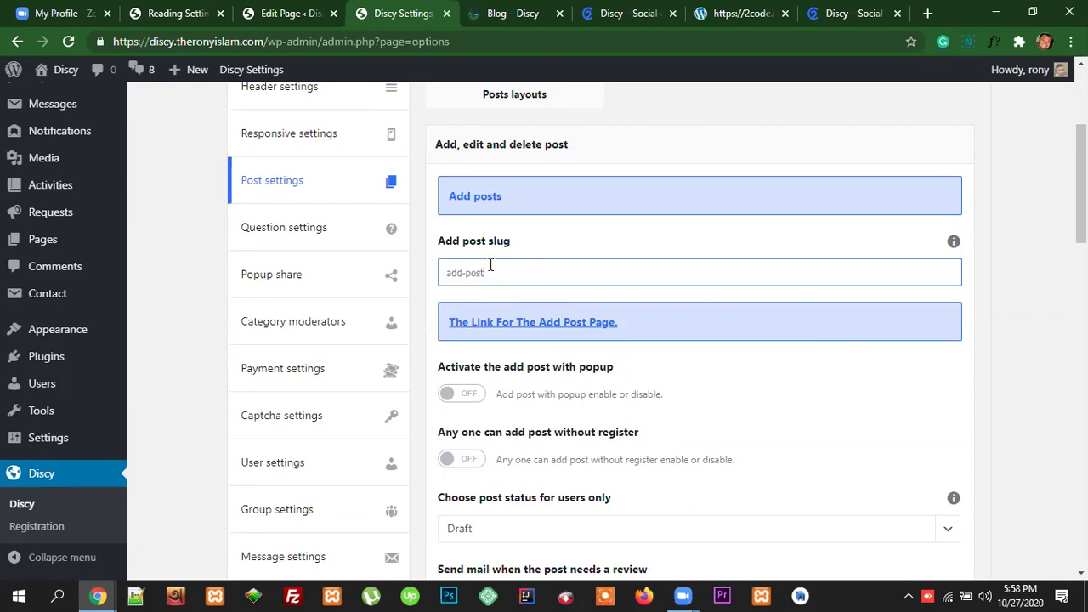
pyautogui.scroll(-1, 782, 370)
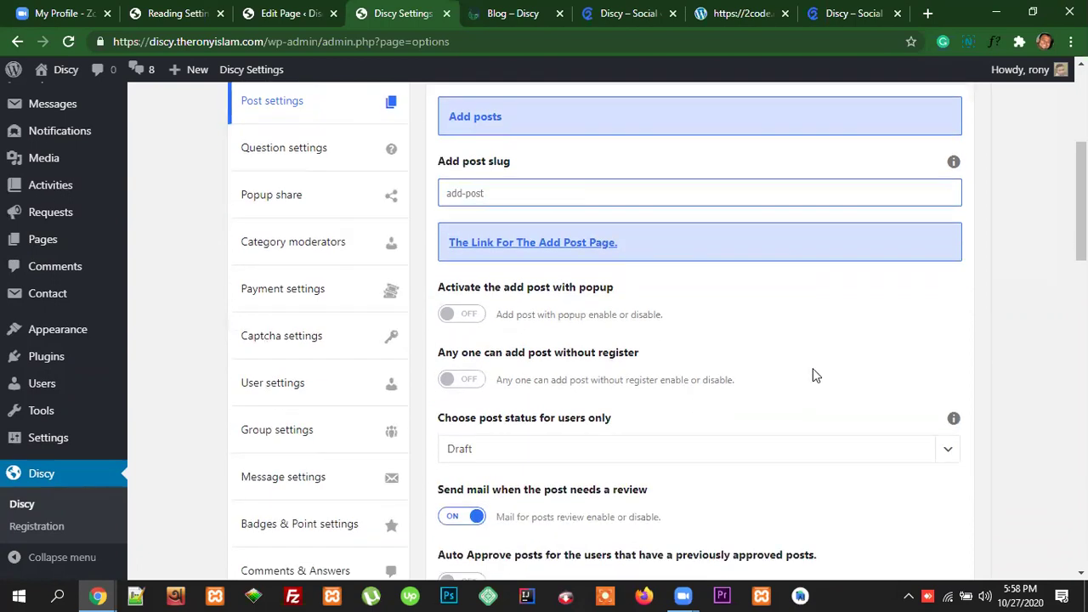
pyautogui.click(508, 291)
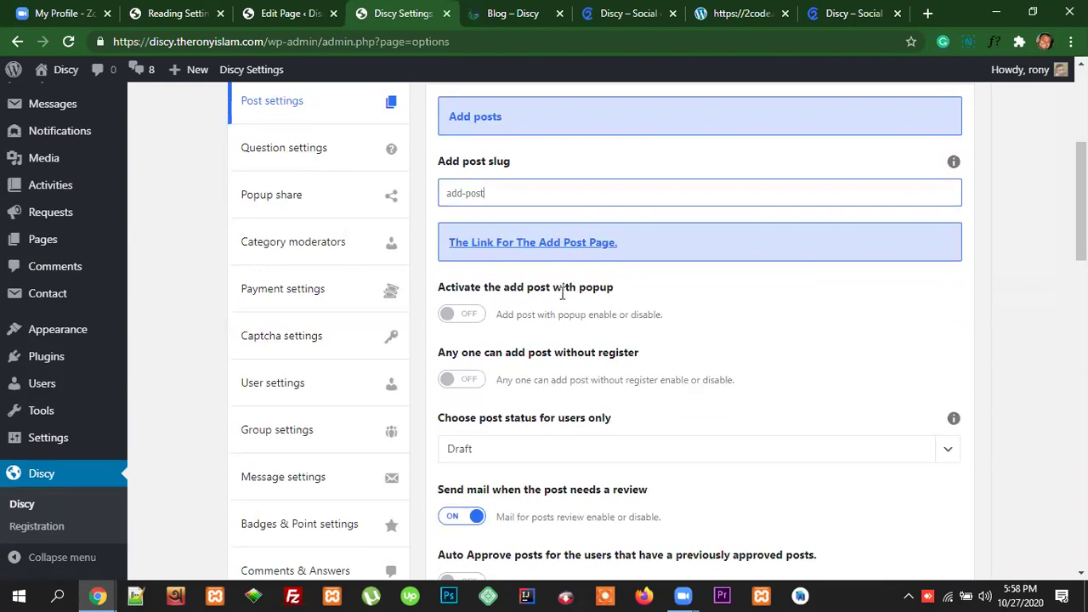
pyautogui.moveTo(620, 295); pyautogui.dragTo(439, 294)
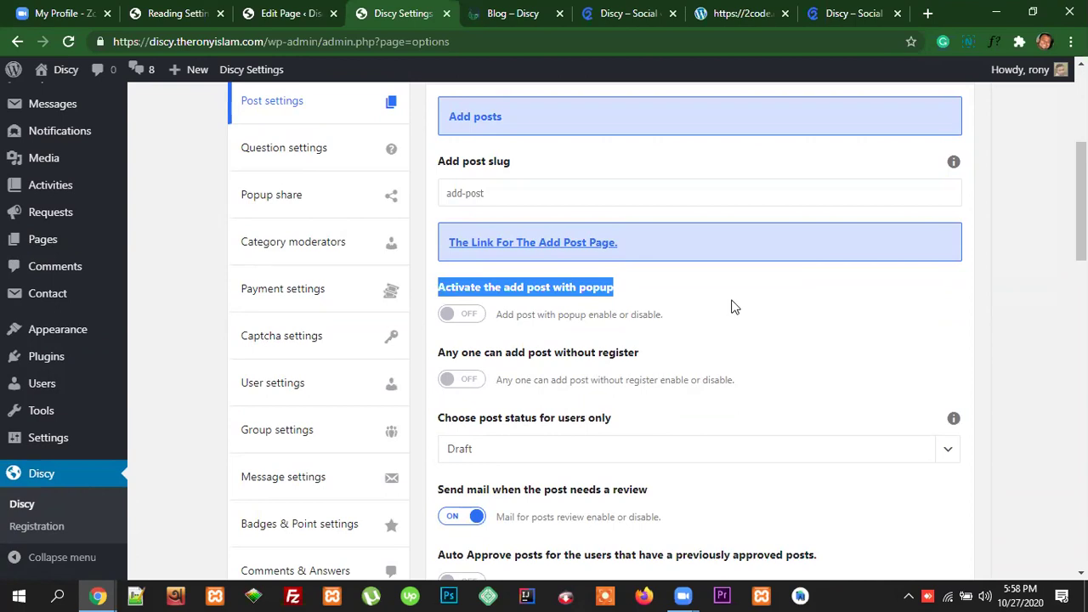
pyautogui.scroll(-1, 690, 361)
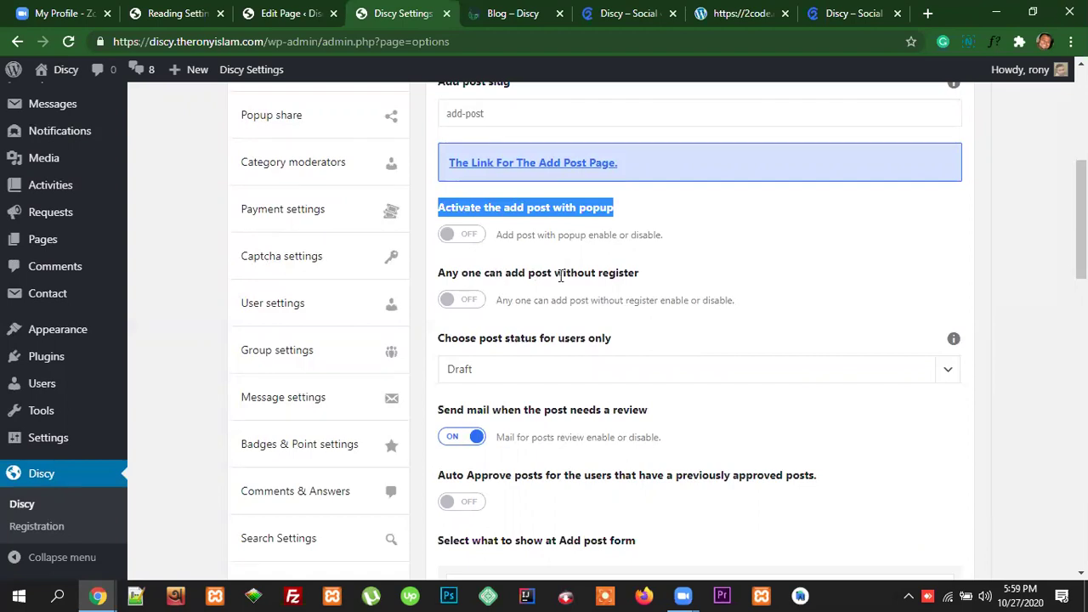
pyautogui.moveTo(638, 273); pyautogui.dragTo(441, 275)
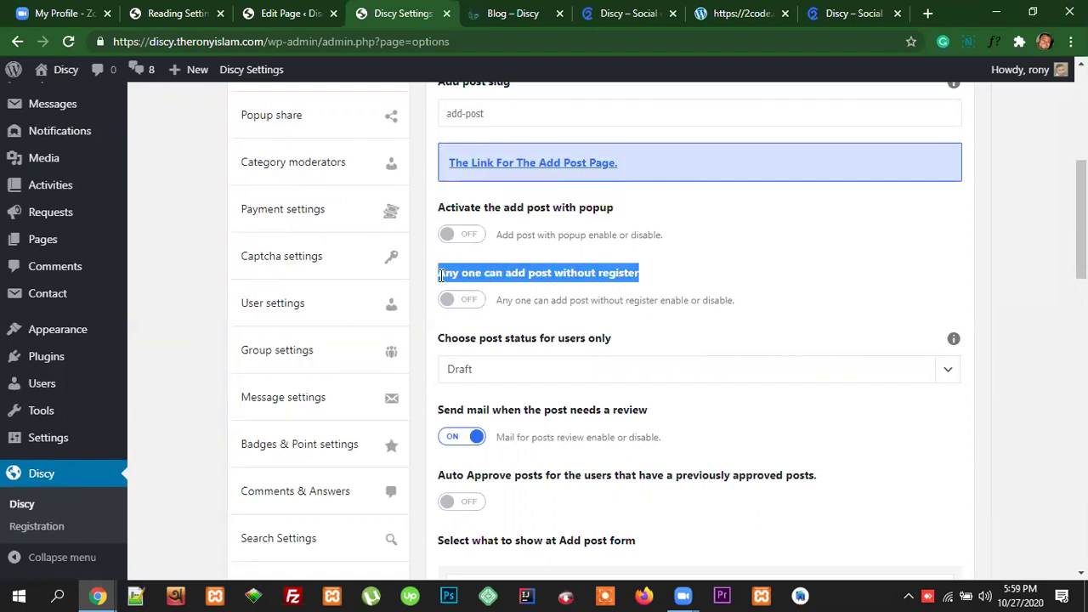
pyautogui.click(635, 287)
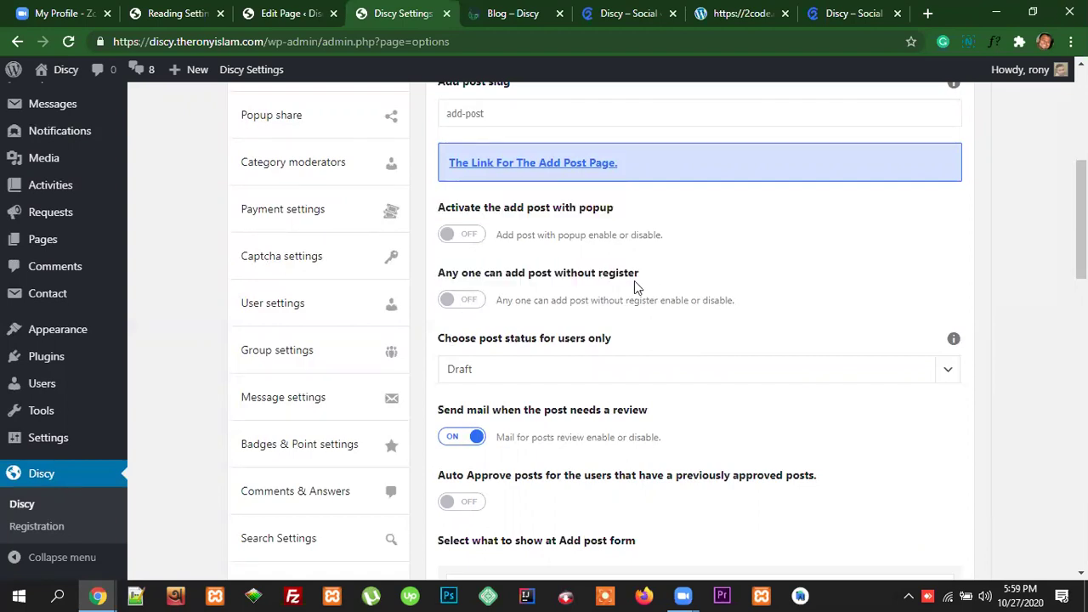
pyautogui.moveTo(644, 278); pyautogui.dragTo(437, 285)
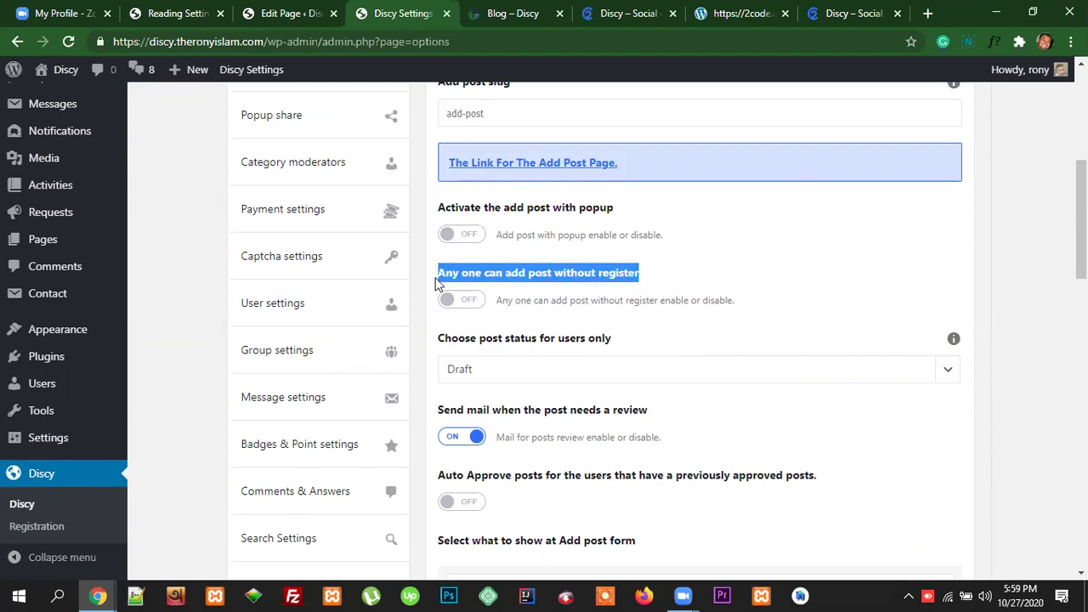
pyautogui.click(537, 288)
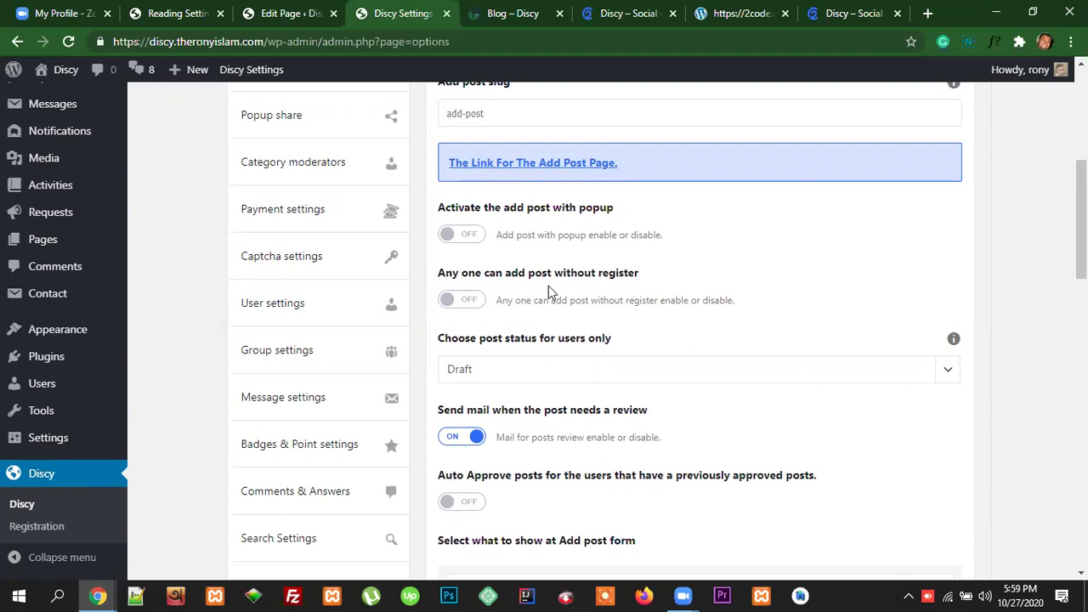
pyautogui.moveTo(644, 279); pyautogui.dragTo(443, 273)
pyautogui.scroll(-1, 748, 307)
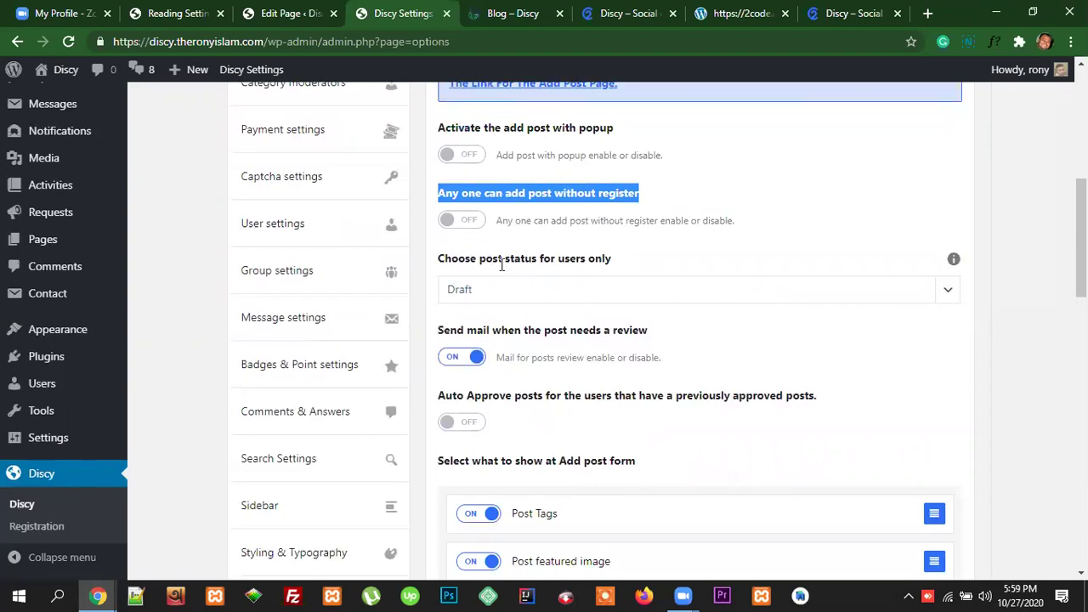
pyautogui.moveTo(612, 261); pyautogui.dragTo(433, 266)
pyautogui.click(736, 267)
pyautogui.scroll(2, 736, 267)
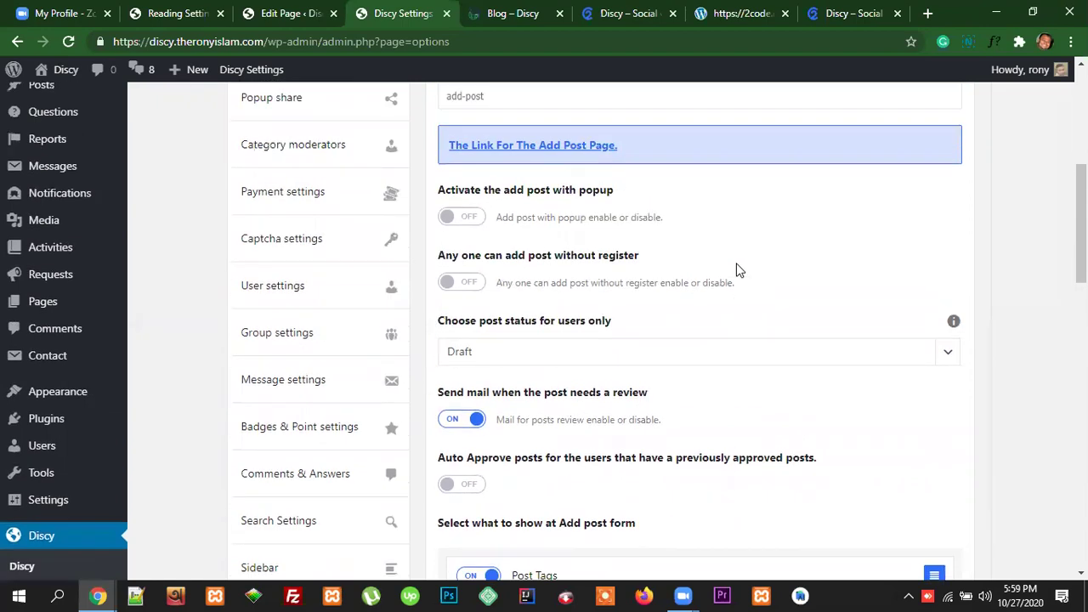
pyautogui.scroll(-2, 789, 294)
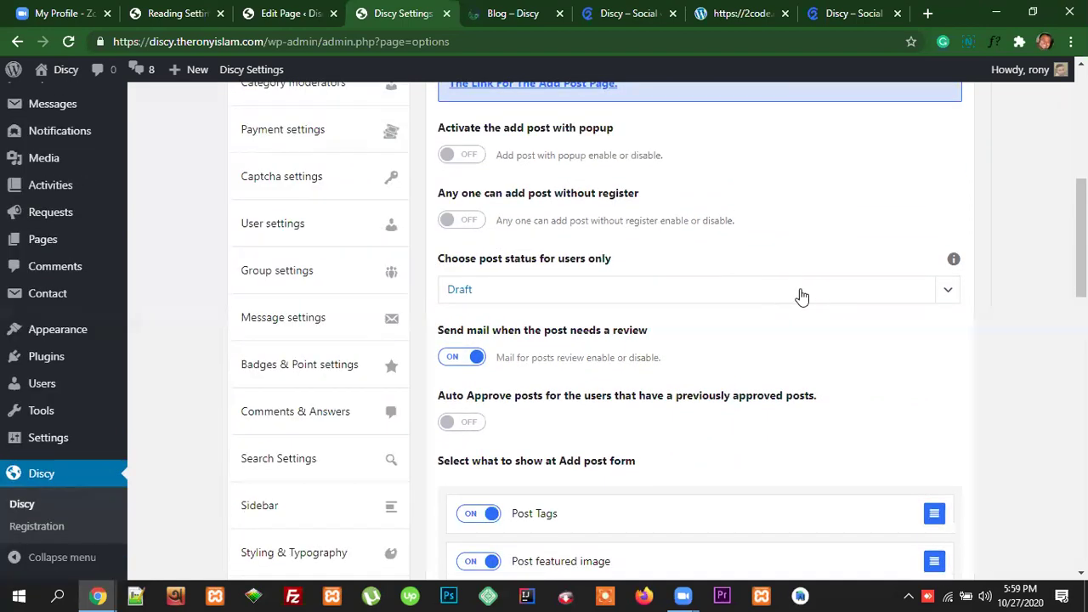
pyautogui.click(682, 290)
pyautogui.click(477, 289)
pyautogui.scroll(2, 809, 308)
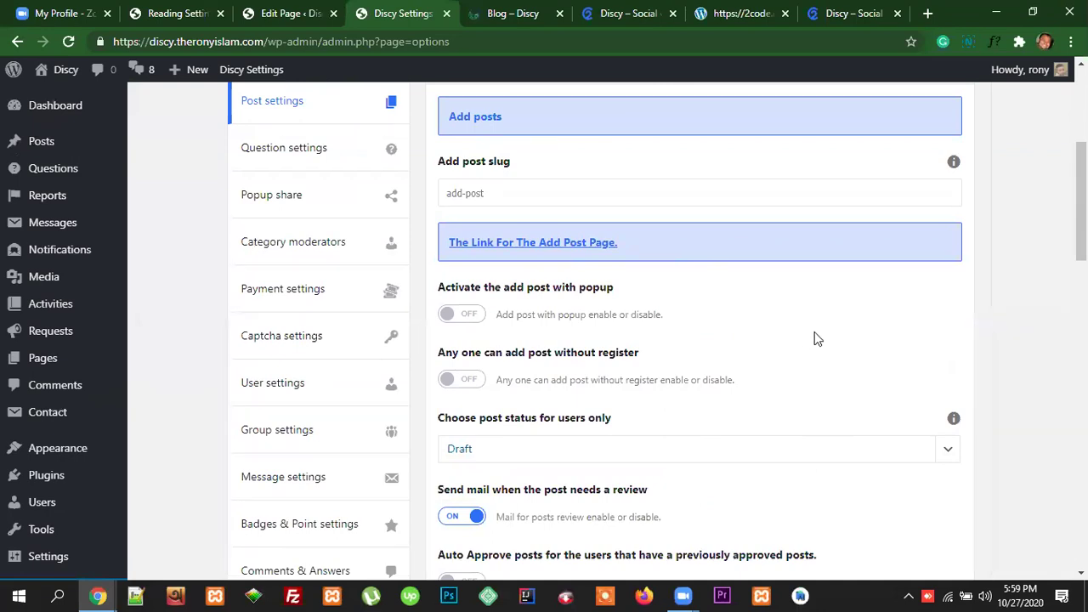
pyautogui.scroll(-1, 815, 335)
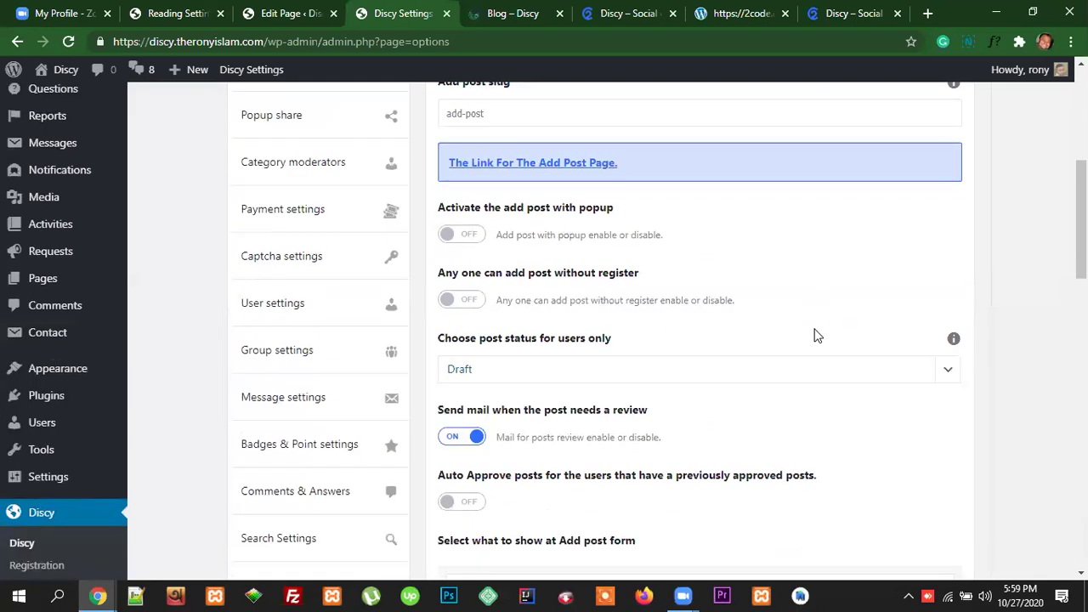
pyautogui.scroll(-1, 815, 336)
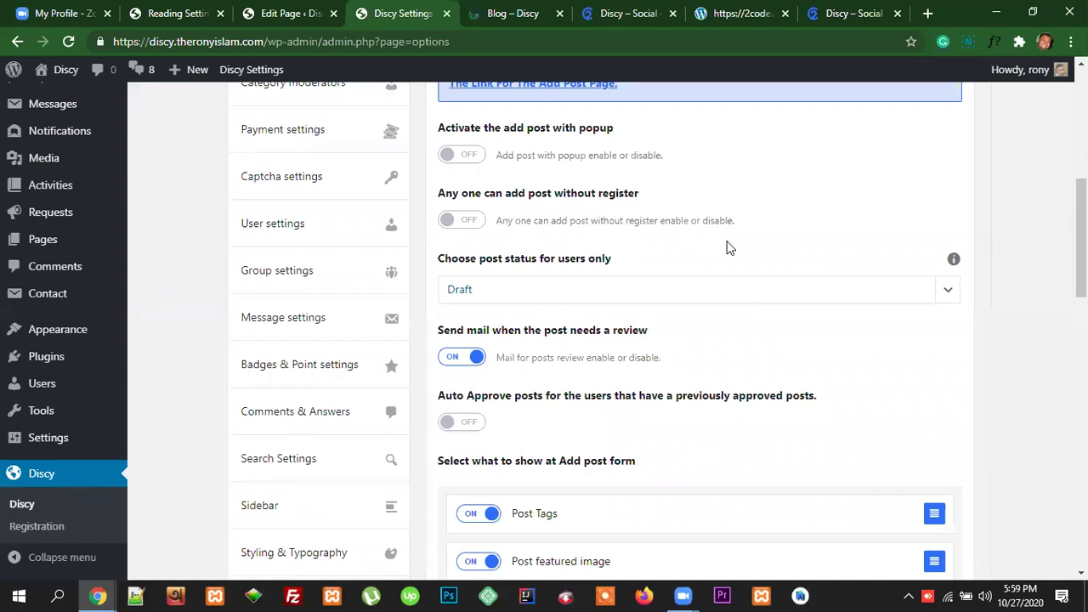
pyautogui.scroll(1, 739, 252)
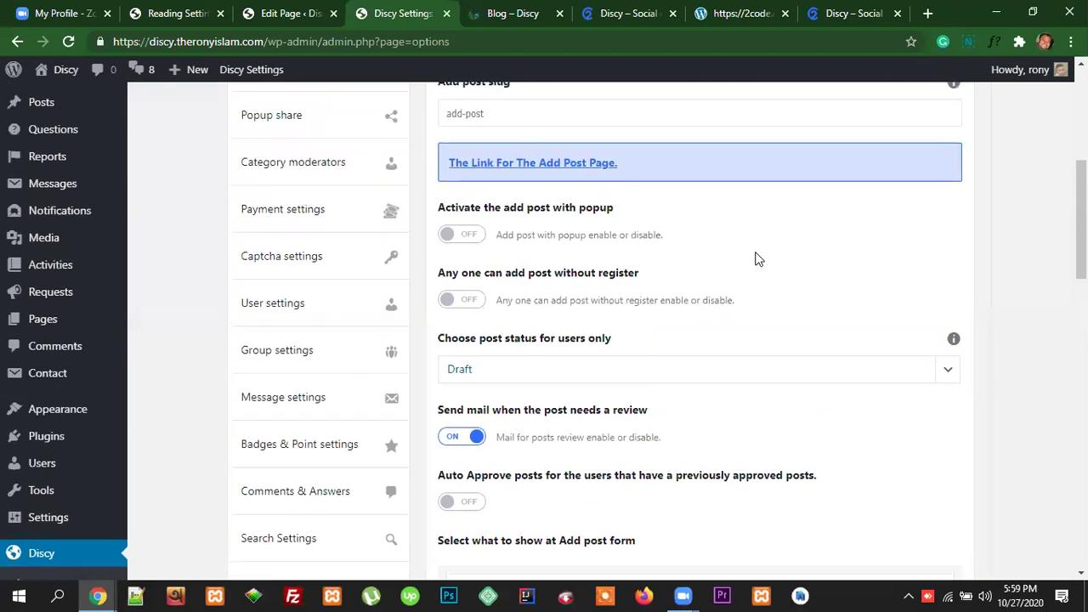
pyautogui.scroll(-1, 776, 262)
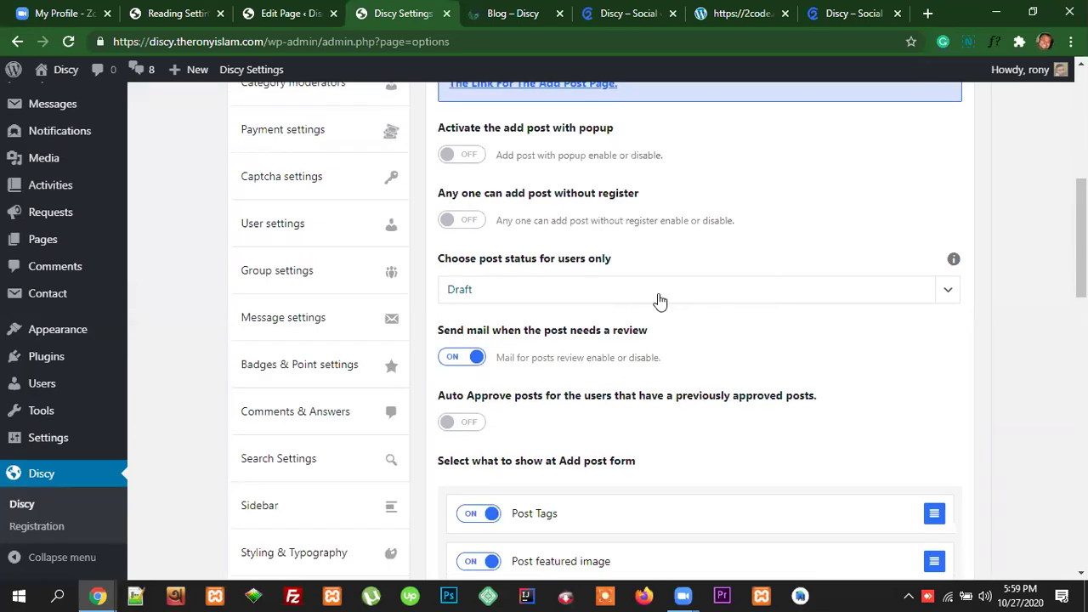
pyautogui.scroll(-2, 812, 330)
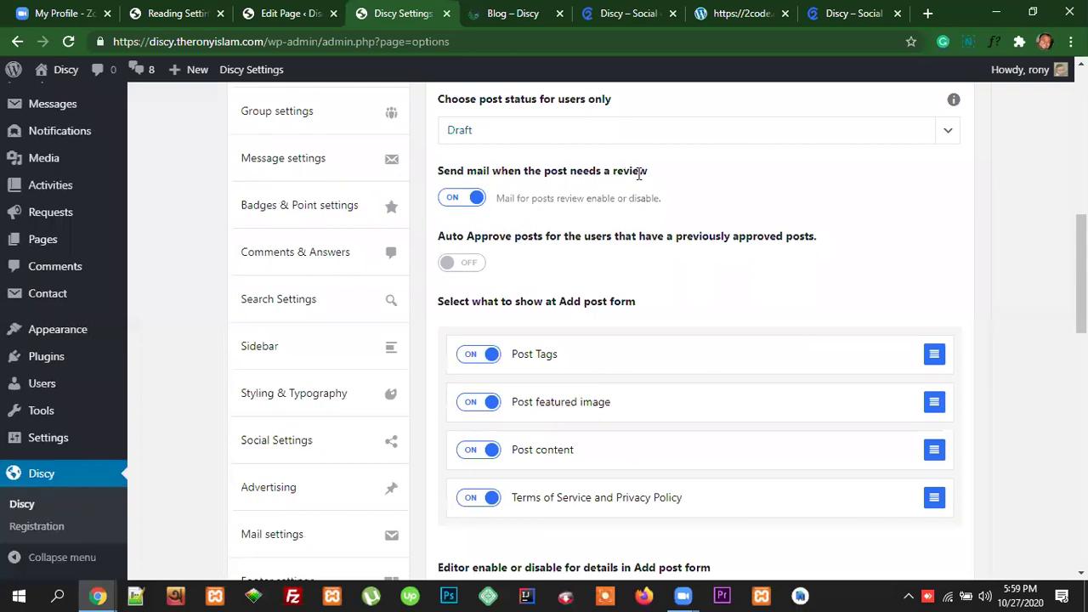
pyautogui.moveTo(650, 171); pyautogui.dragTo(439, 172)
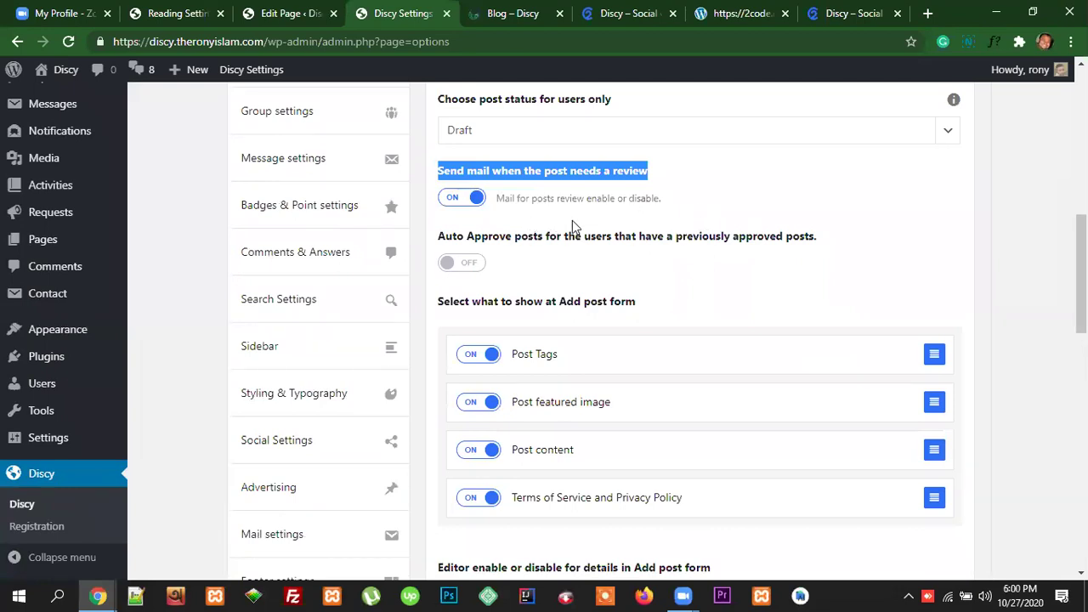
pyautogui.scroll(1, 727, 266)
pyautogui.click(660, 260)
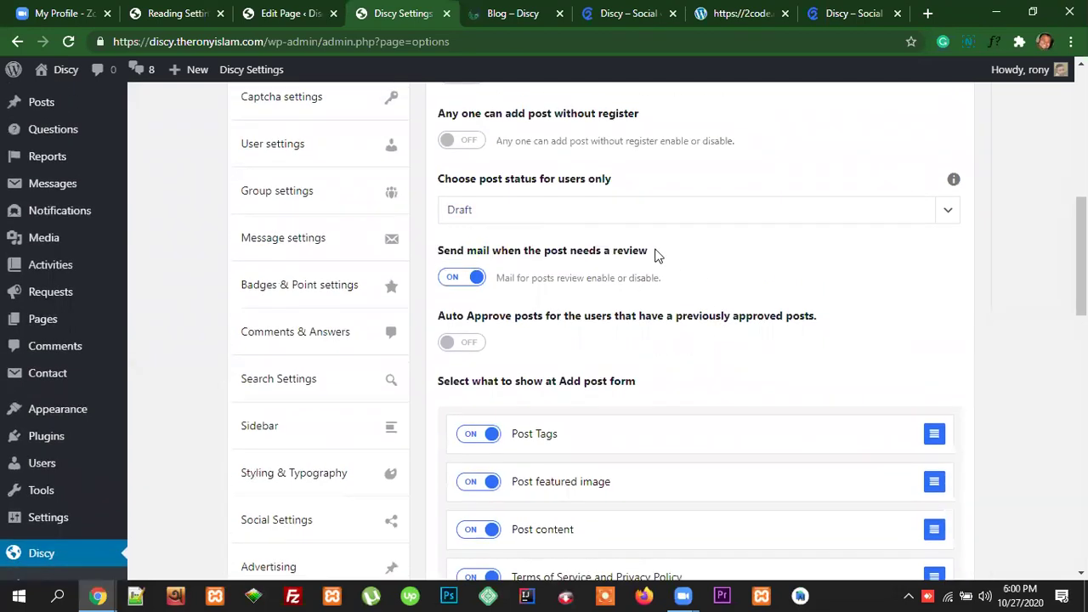
pyautogui.scroll(2, 727, 272)
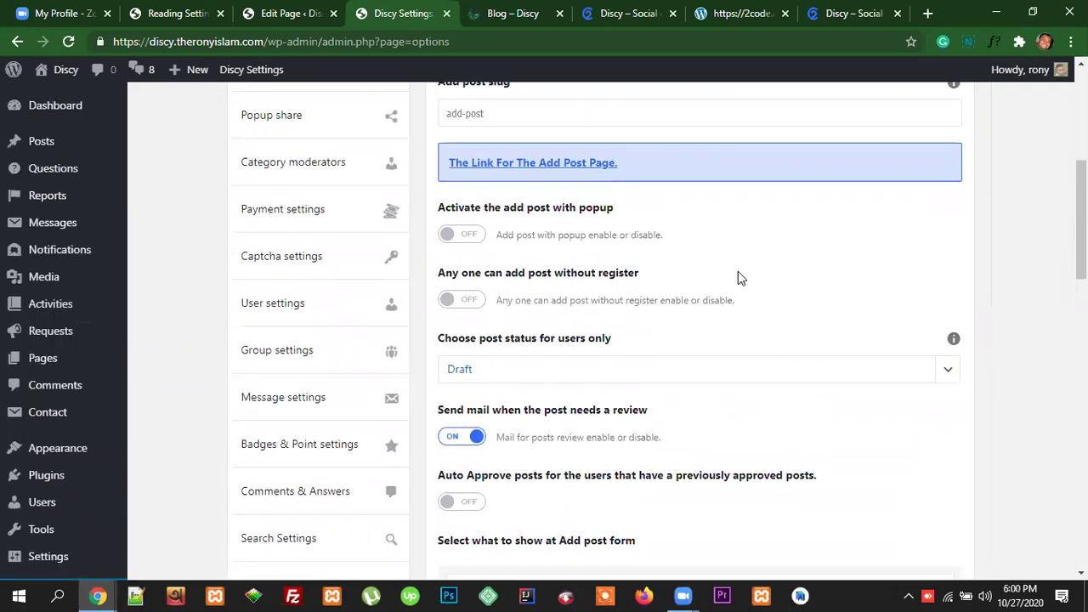
pyautogui.scroll(-3, 738, 272)
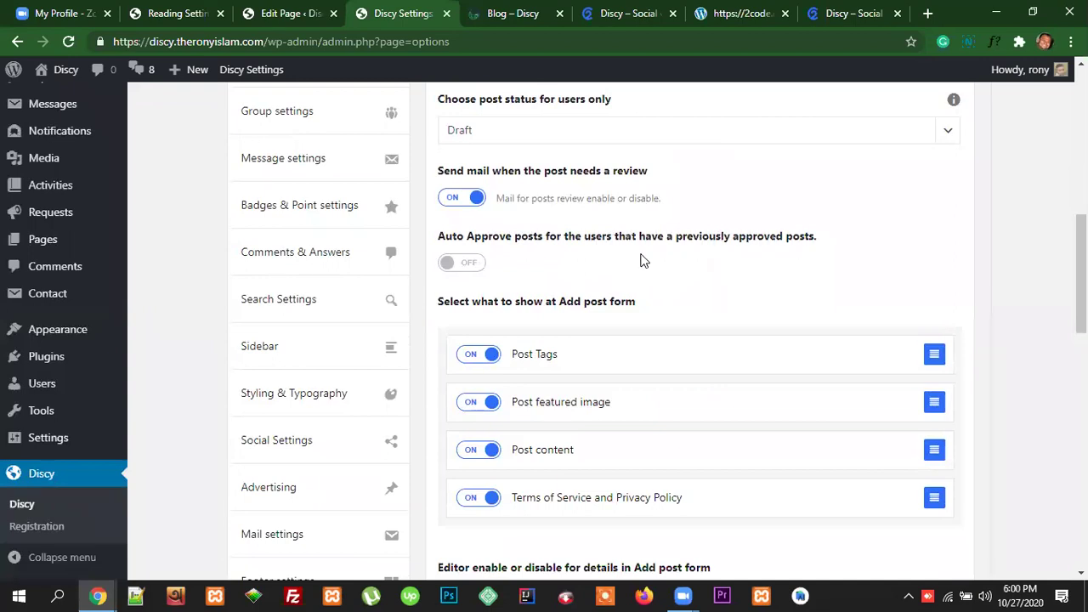
pyautogui.scroll(-2, 644, 261)
pyautogui.scroll(3, 643, 261)
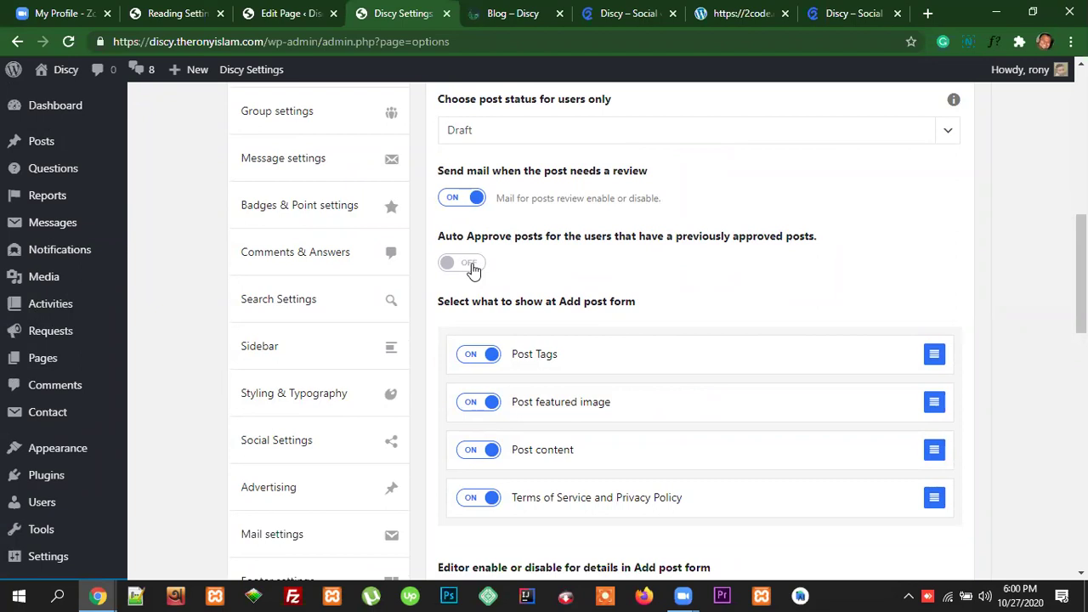
pyautogui.scroll(2, 632, 277)
pyautogui.scroll(2, 488, 335)
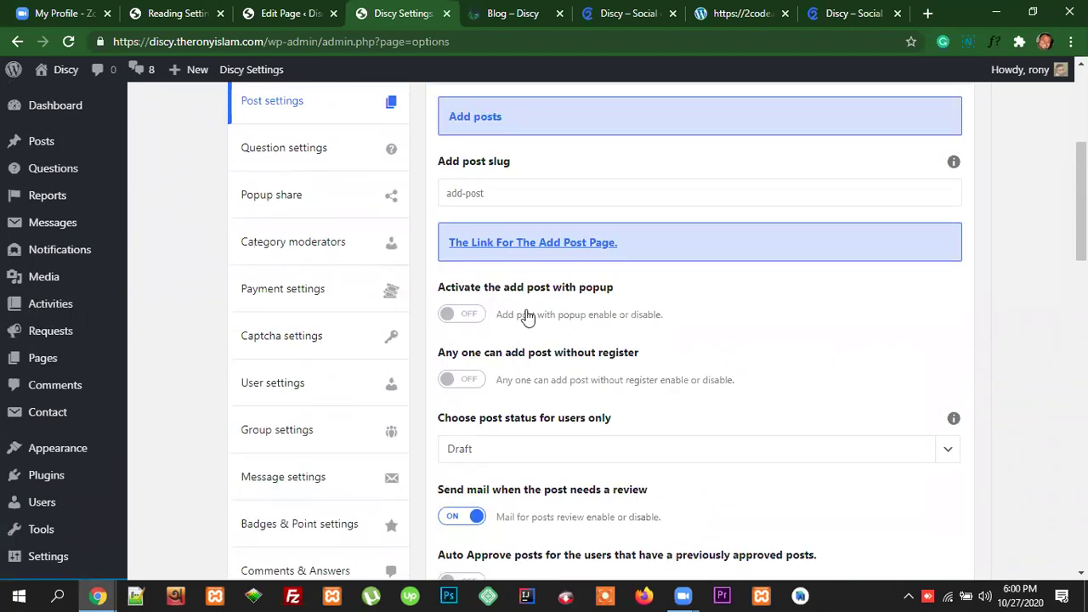
pyautogui.scroll(-3, 525, 316)
pyautogui.scroll(3, 573, 297)
pyautogui.scroll(2, 596, 309)
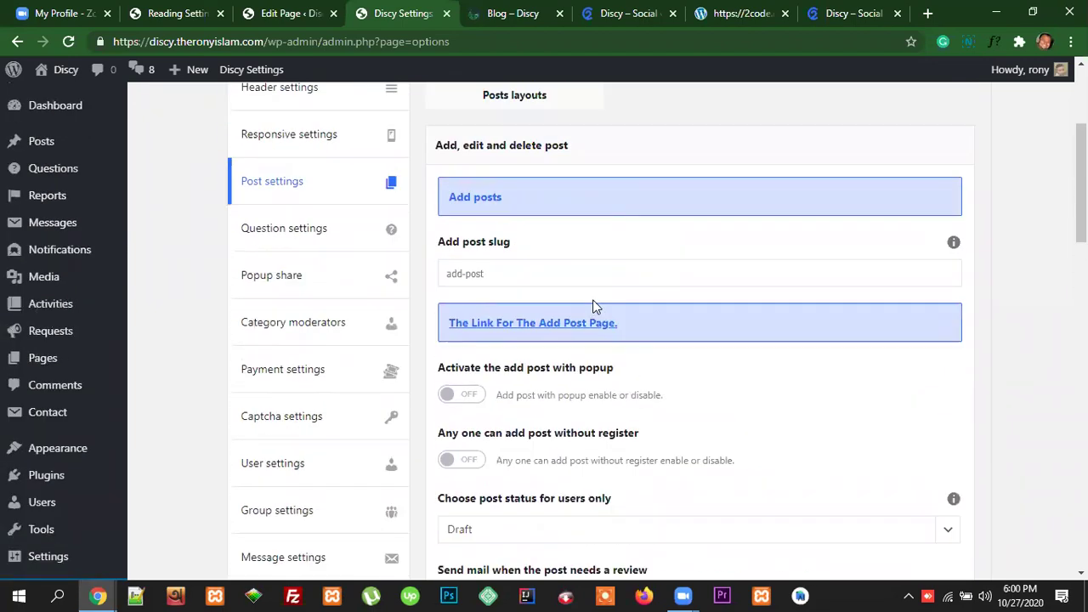
pyautogui.scroll(-8, 595, 307)
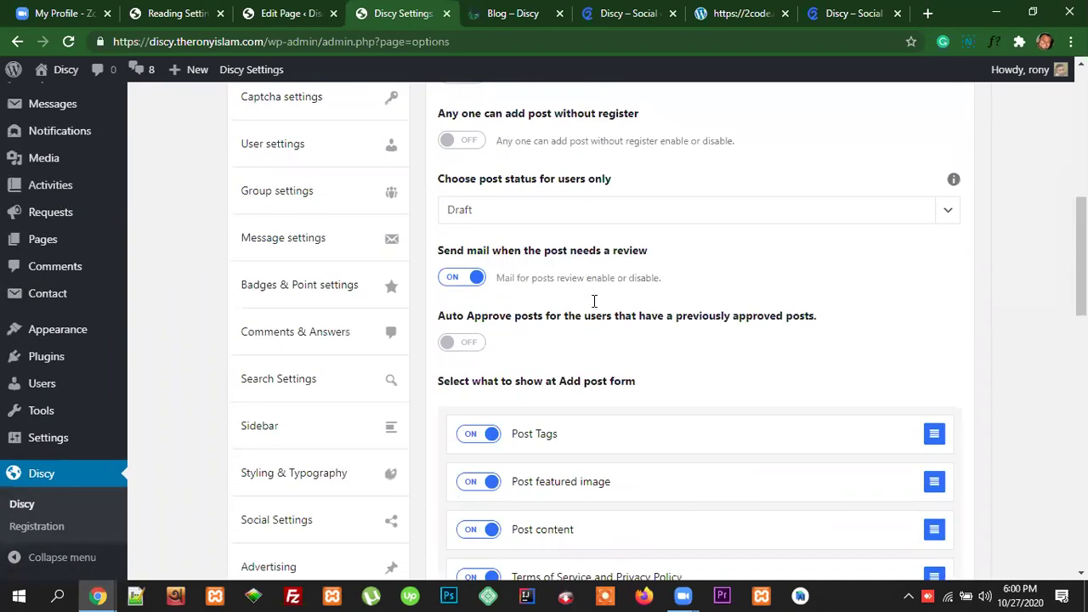
pyautogui.scroll(1, 594, 301)
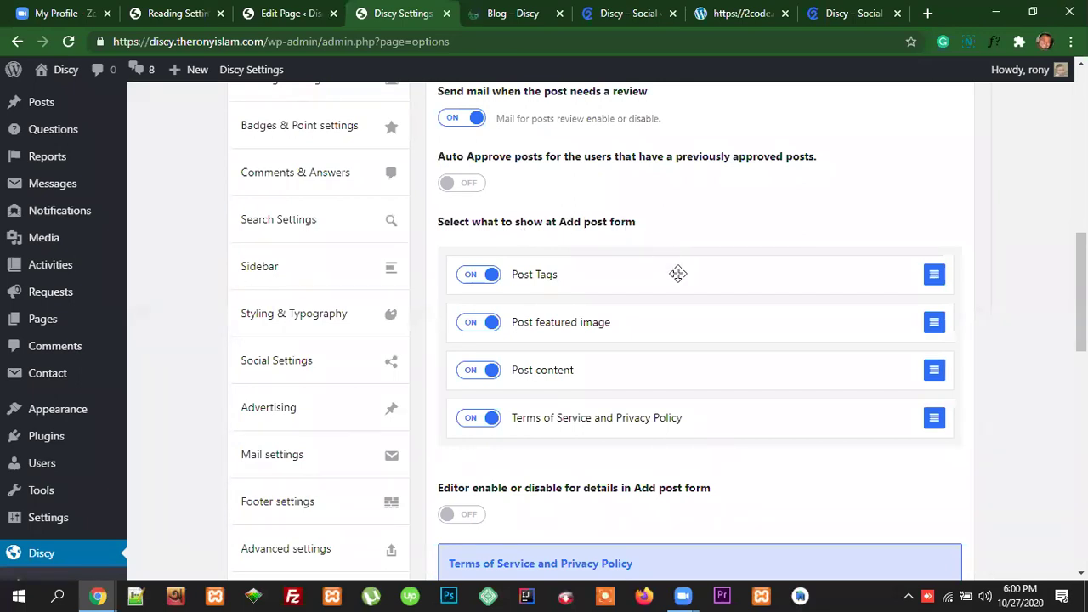
pyautogui.scroll(-1, 677, 273)
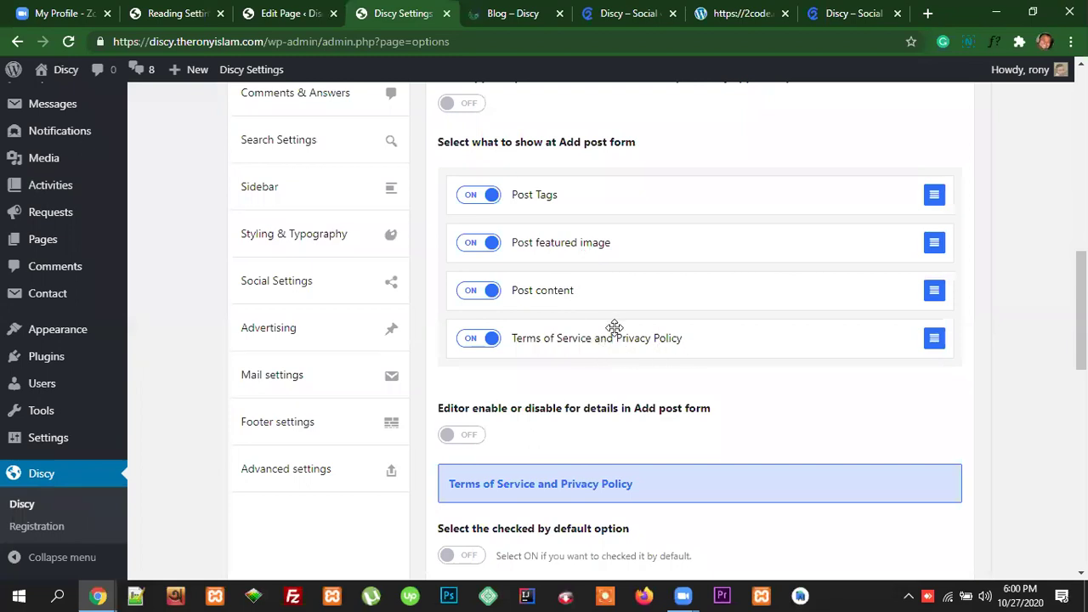
pyautogui.scroll(2, 760, 355)
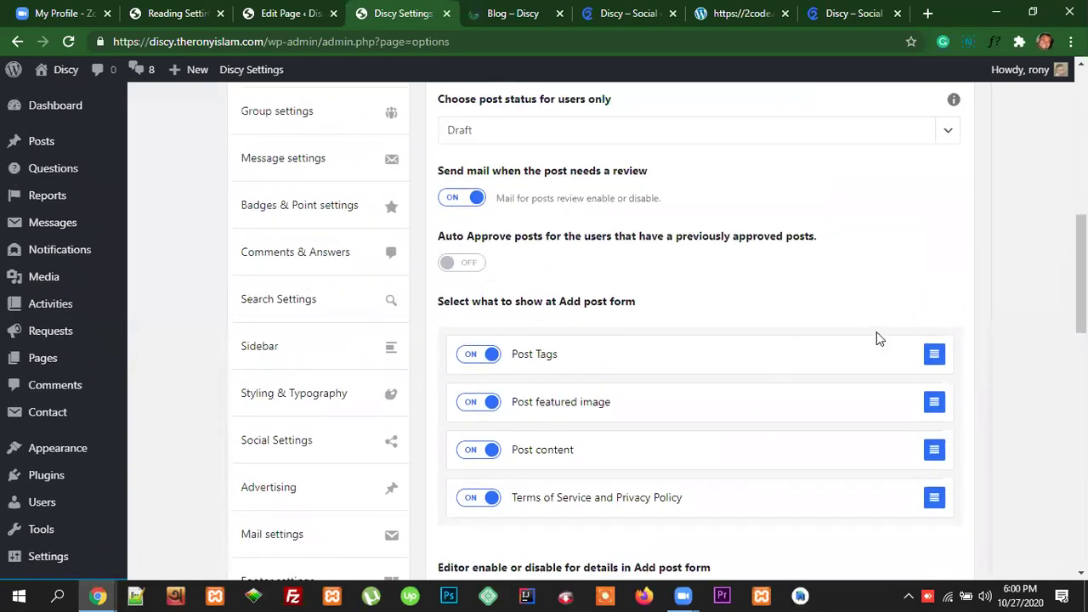
pyautogui.scroll(-1, 898, 296)
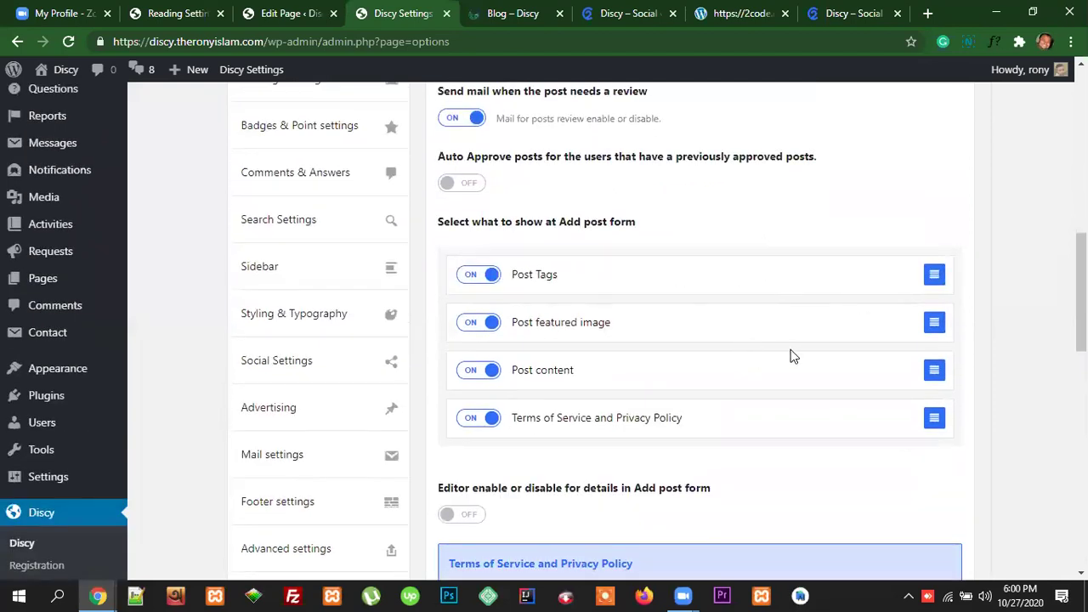
pyautogui.scroll(-1, 593, 416)
pyautogui.scroll(-2, 609, 364)
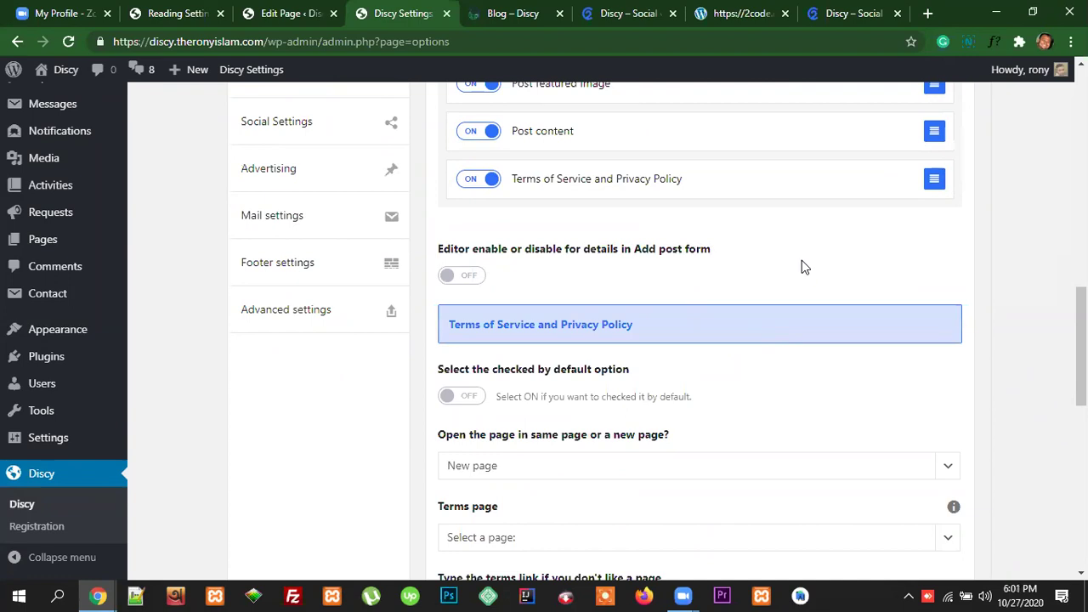
pyautogui.scroll(1, 802, 258)
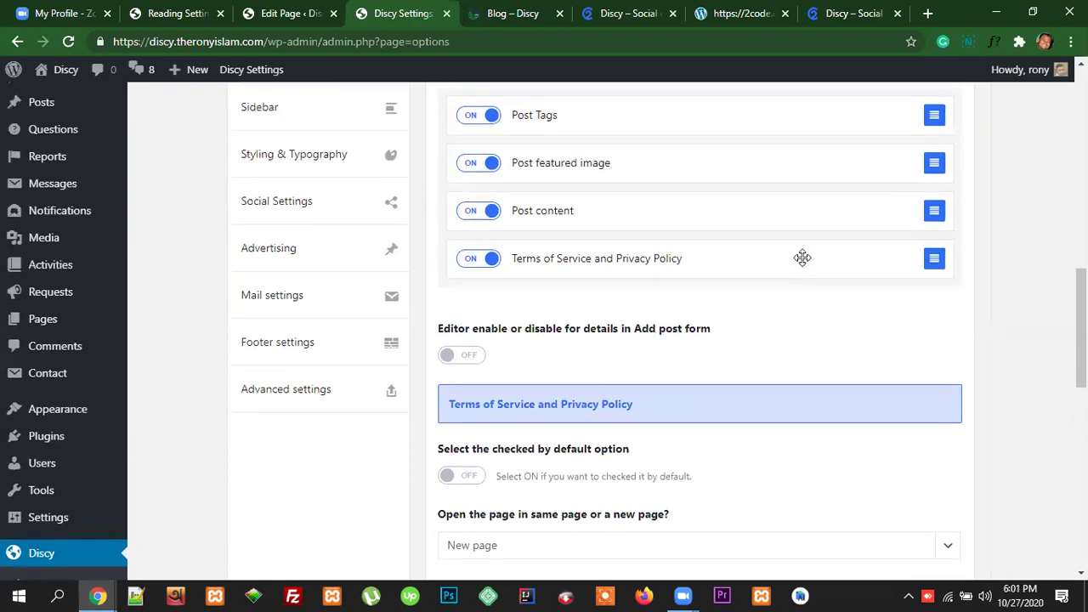
pyautogui.scroll(-1, 802, 259)
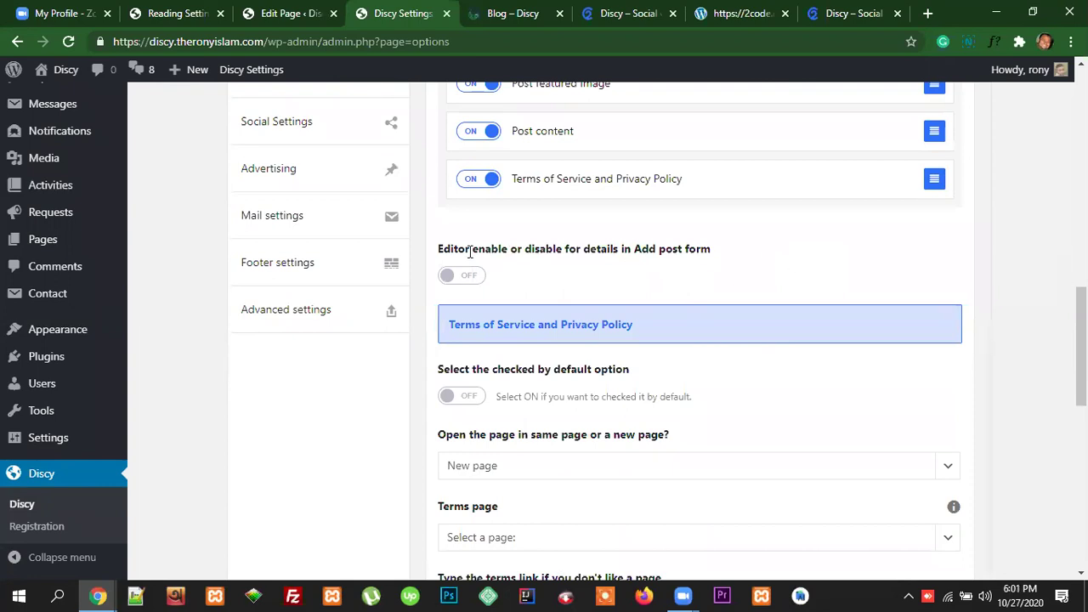
pyautogui.scroll(2, 90, 238)
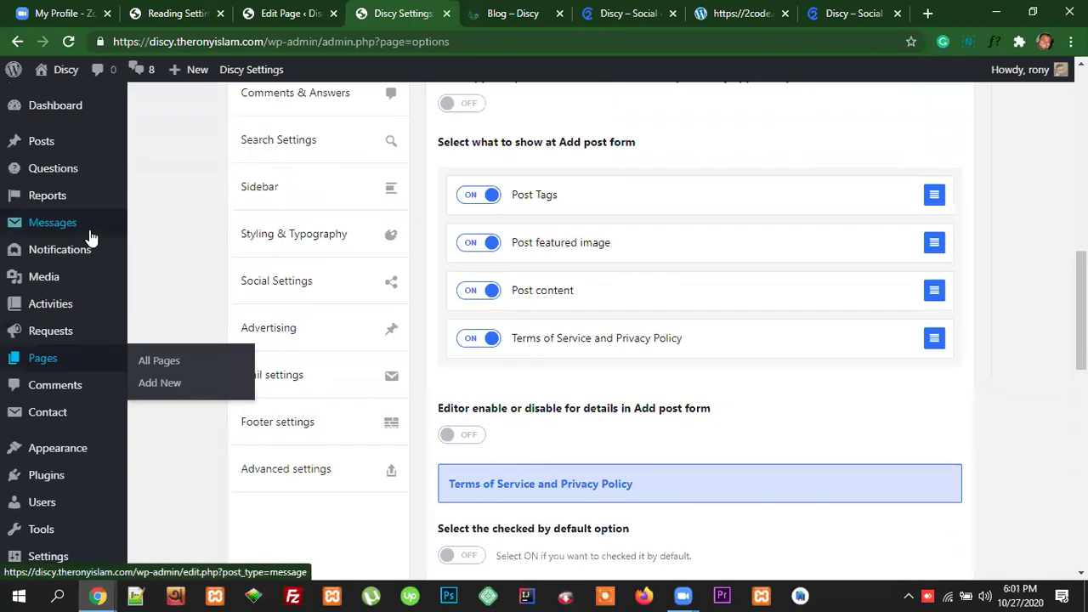
# Step: Open the posts list in a new tab and start a blank Add New post there
pyautogui.rightClick(42, 146)
pyautogui.click(85, 158)
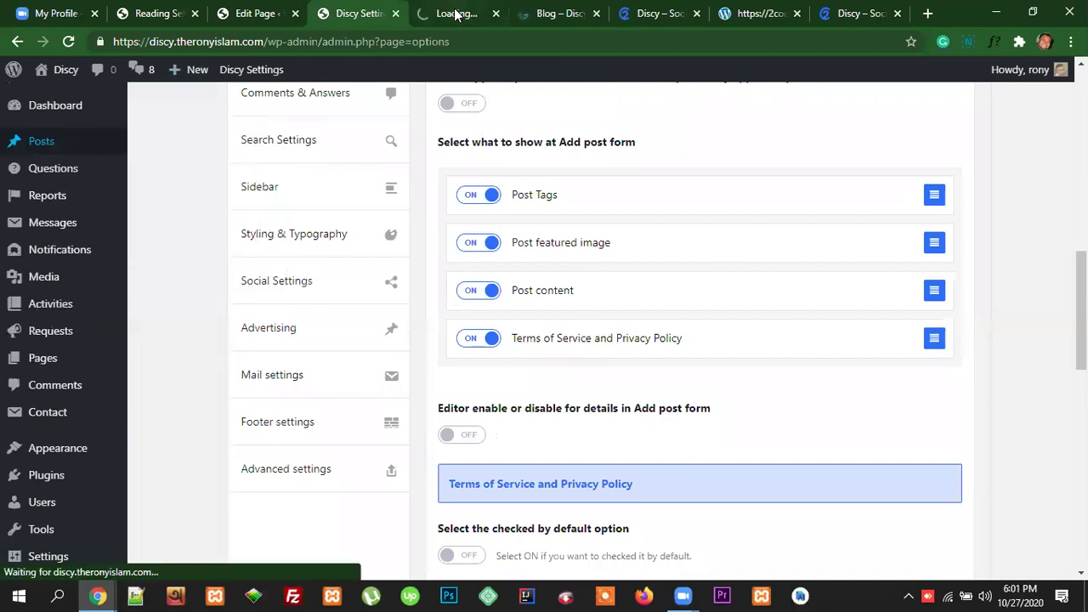
pyautogui.click(456, 15)
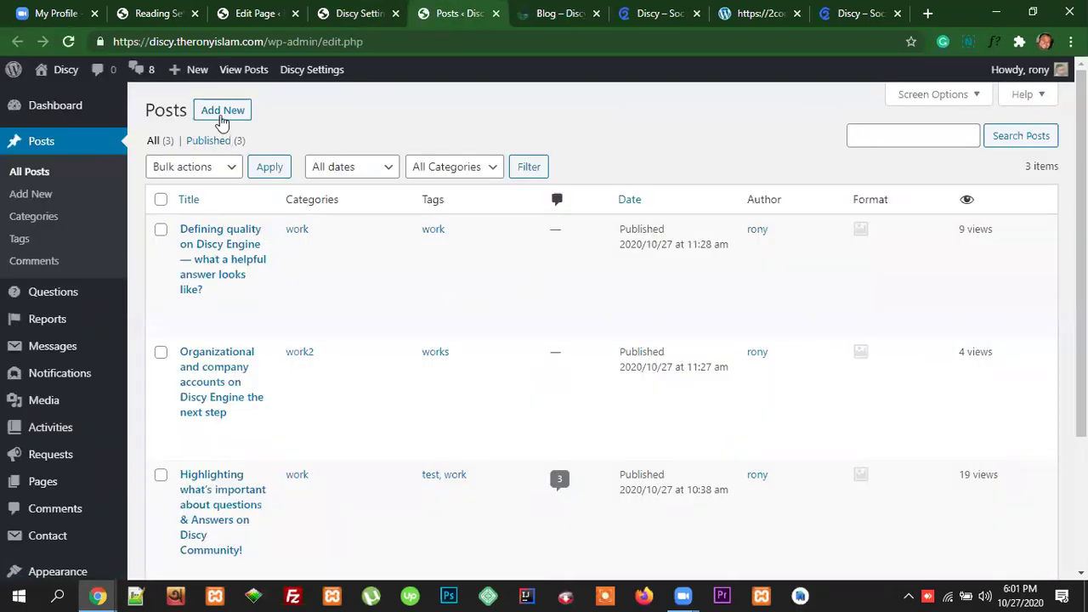
pyautogui.click(221, 113)
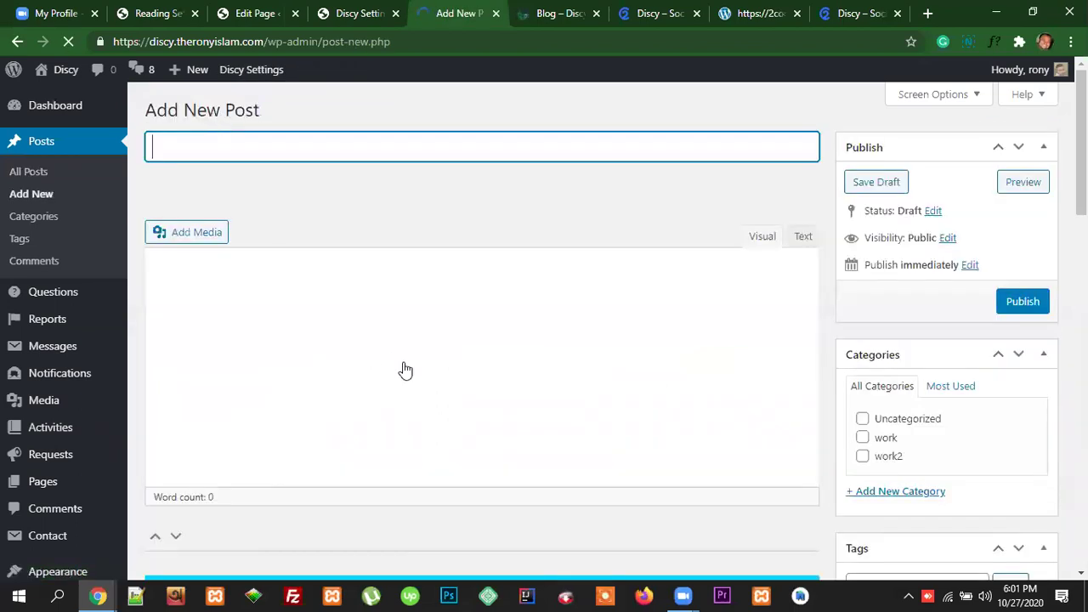
pyautogui.click(221, 299)
pyautogui.scroll(-1, 223, 314)
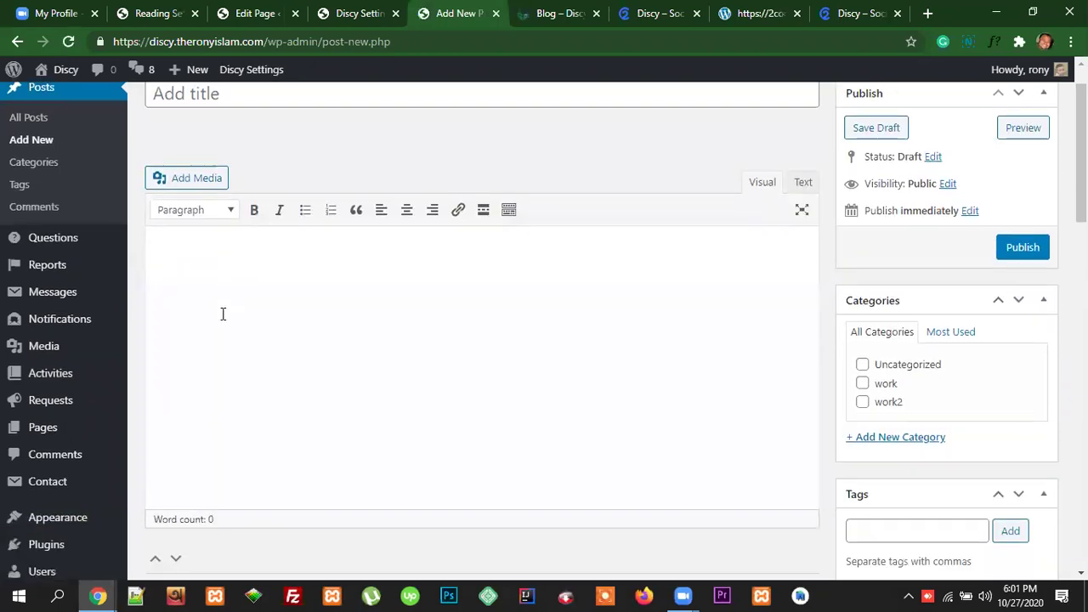
pyautogui.scroll(-1, 222, 314)
pyautogui.scroll(1, 245, 259)
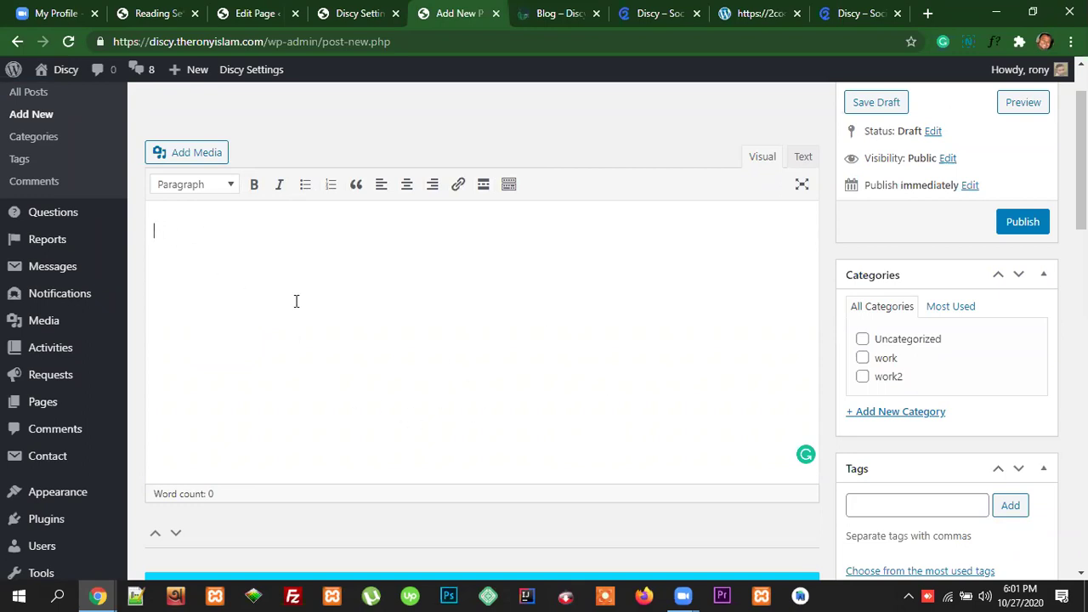
pyautogui.click(248, 219)
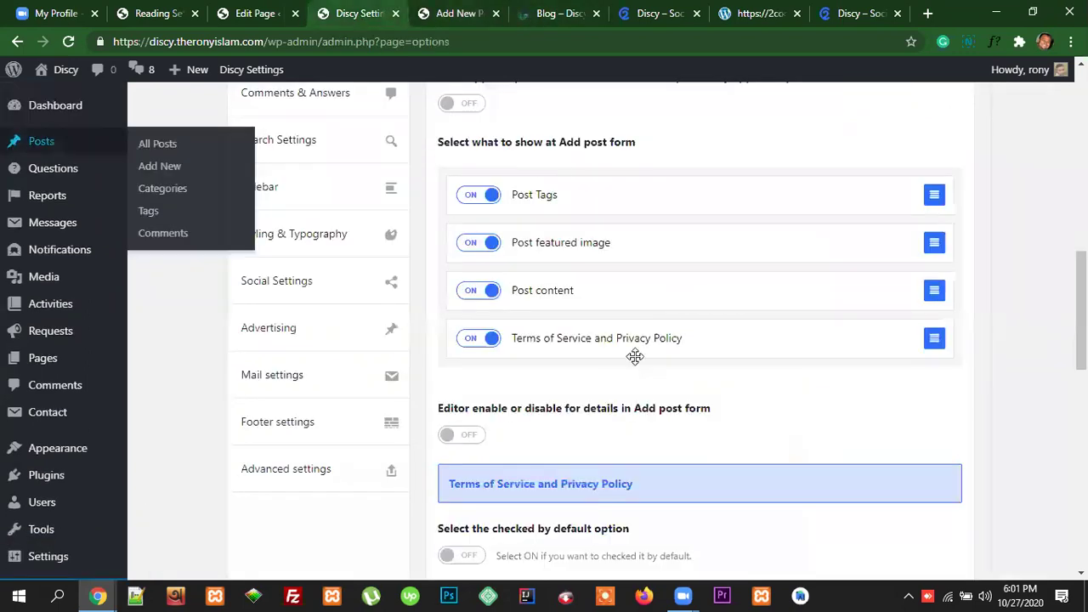
pyautogui.click(355, 14)
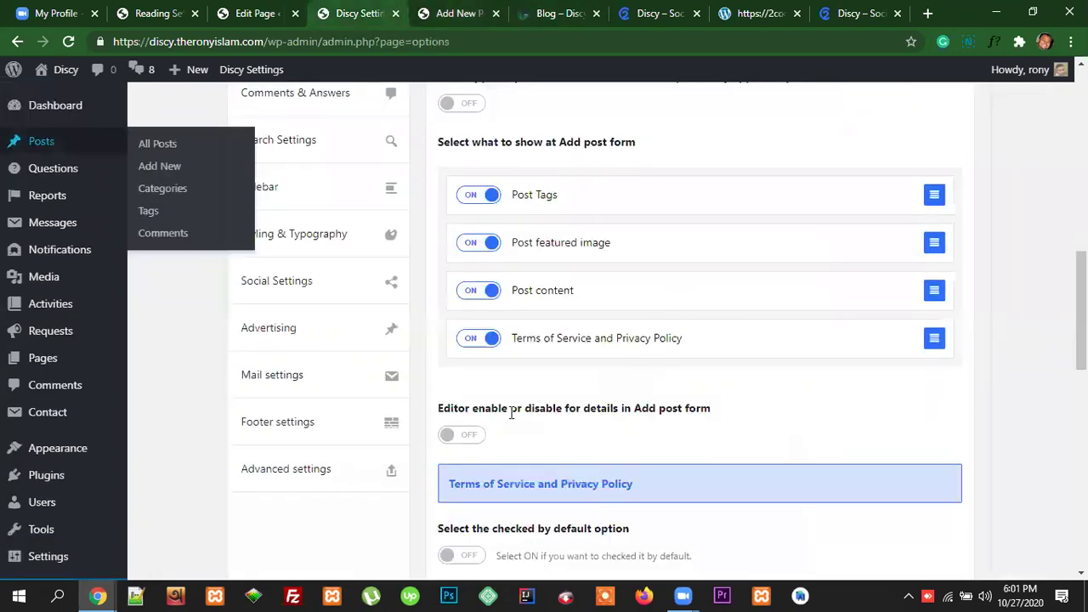
# Step: Turn on the editor for the Add post form details
pyautogui.click(460, 440)
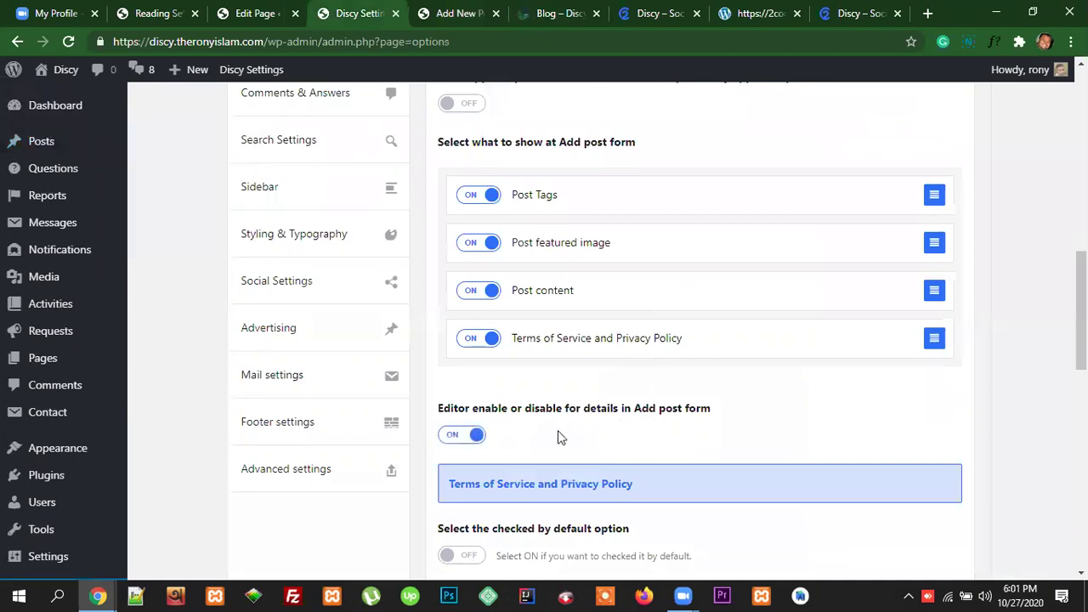
pyautogui.scroll(-1, 558, 430)
pyautogui.scroll(-1, 578, 353)
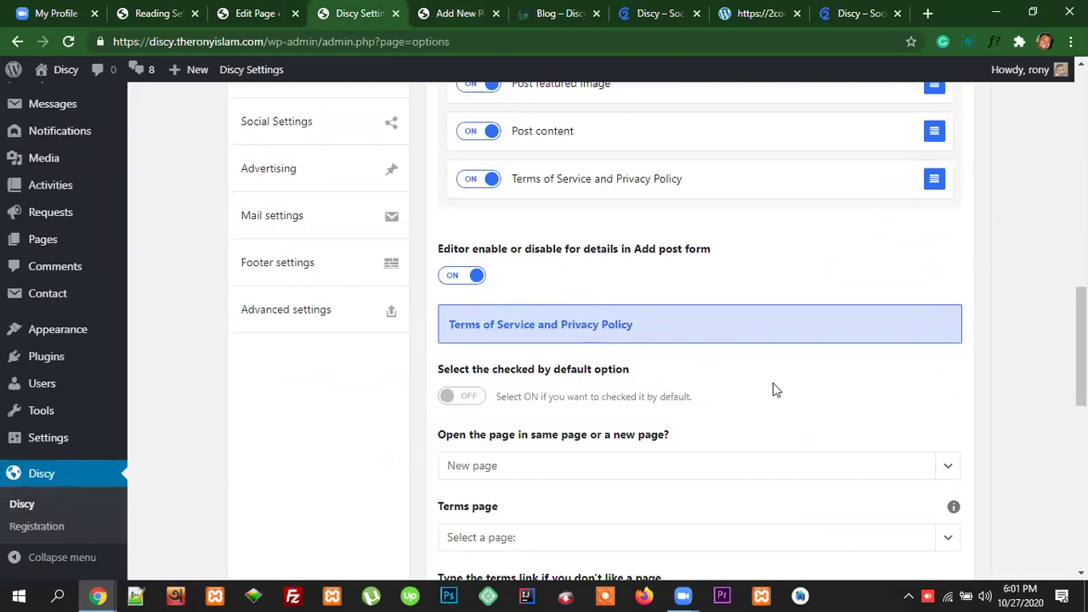
pyautogui.scroll(-1, 774, 387)
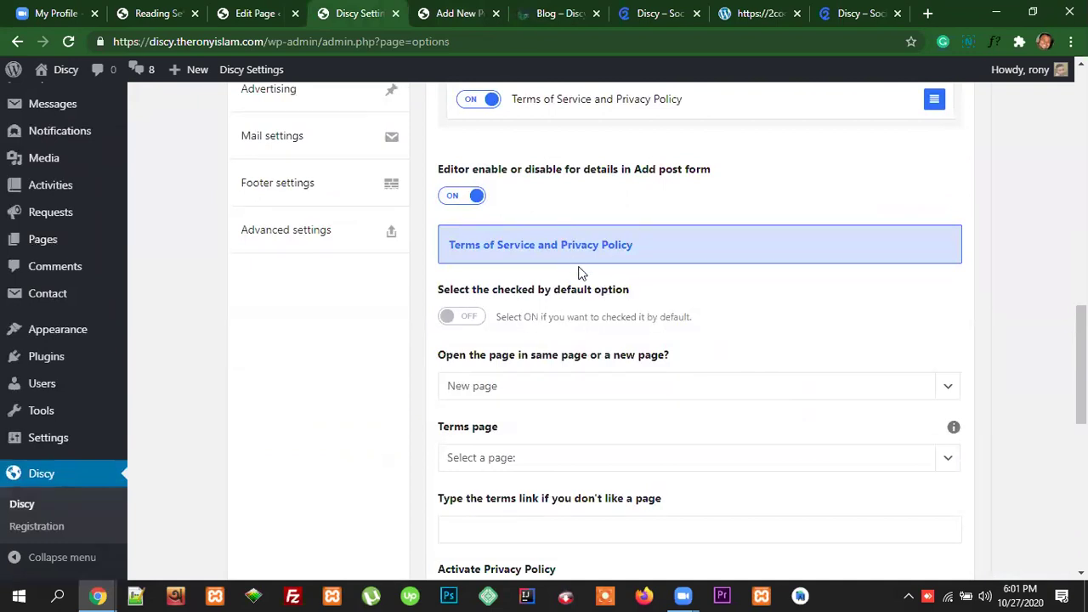
# Step: Make the terms checkbox checked by default
pyautogui.moveTo(634, 245); pyautogui.dragTo(458, 245)
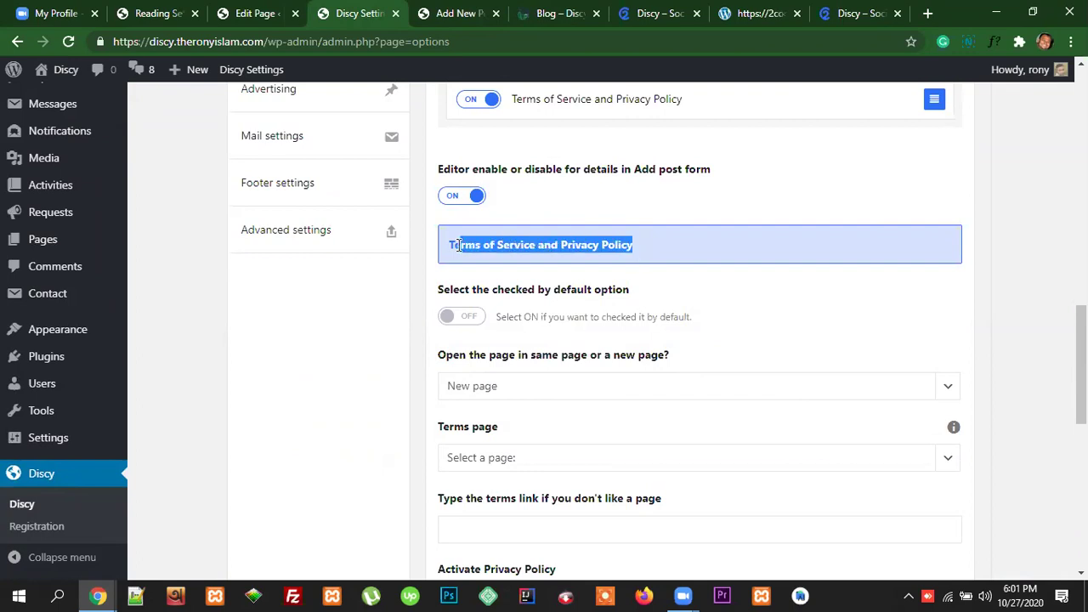
pyautogui.click(470, 320)
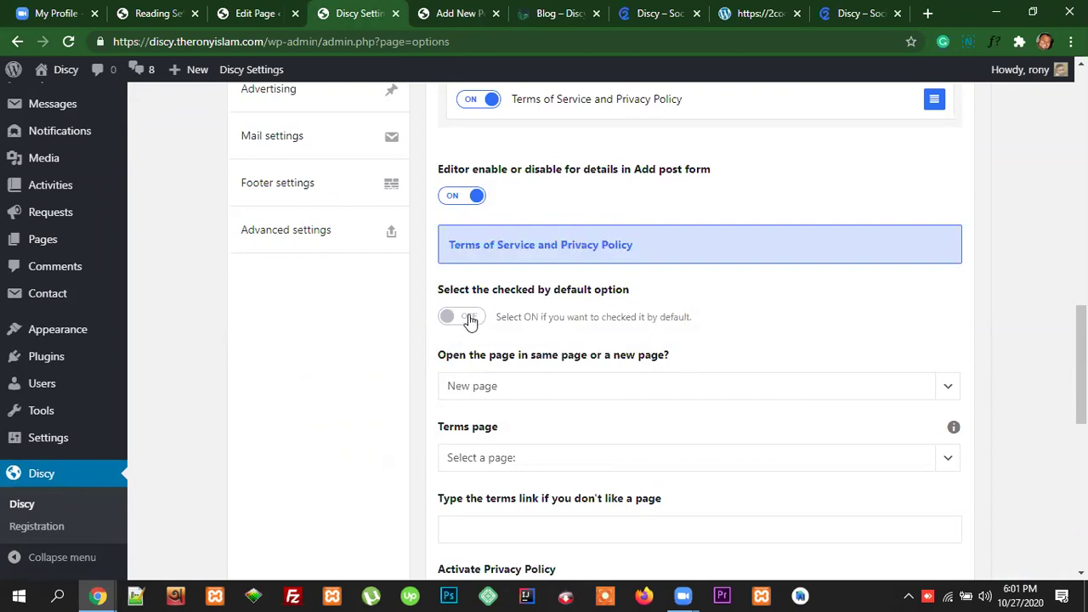
pyautogui.click(470, 319)
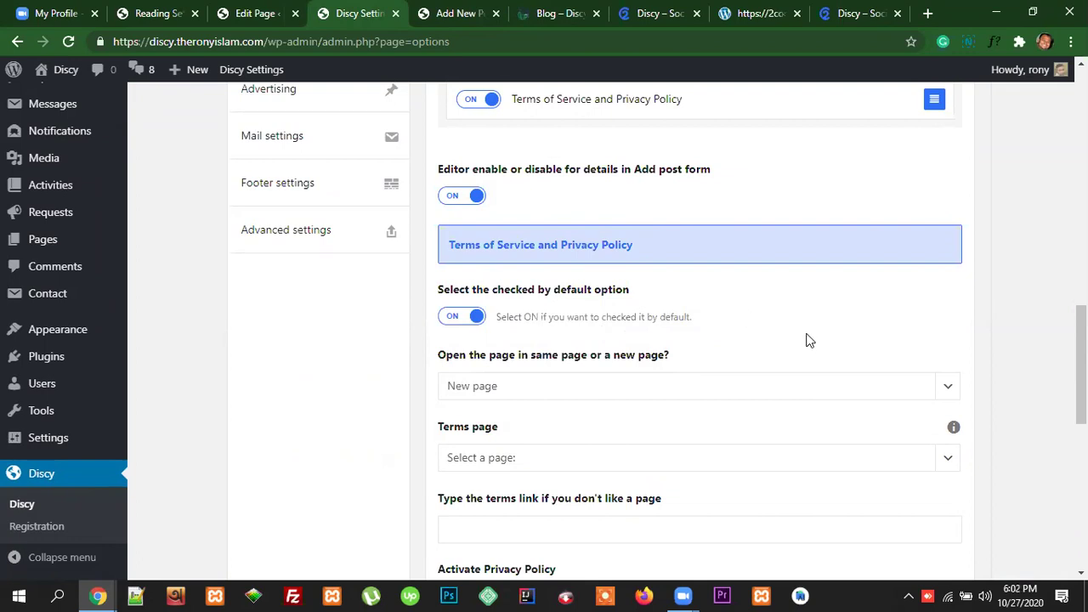
pyautogui.scroll(1, 808, 339)
pyautogui.scroll(1, 810, 336)
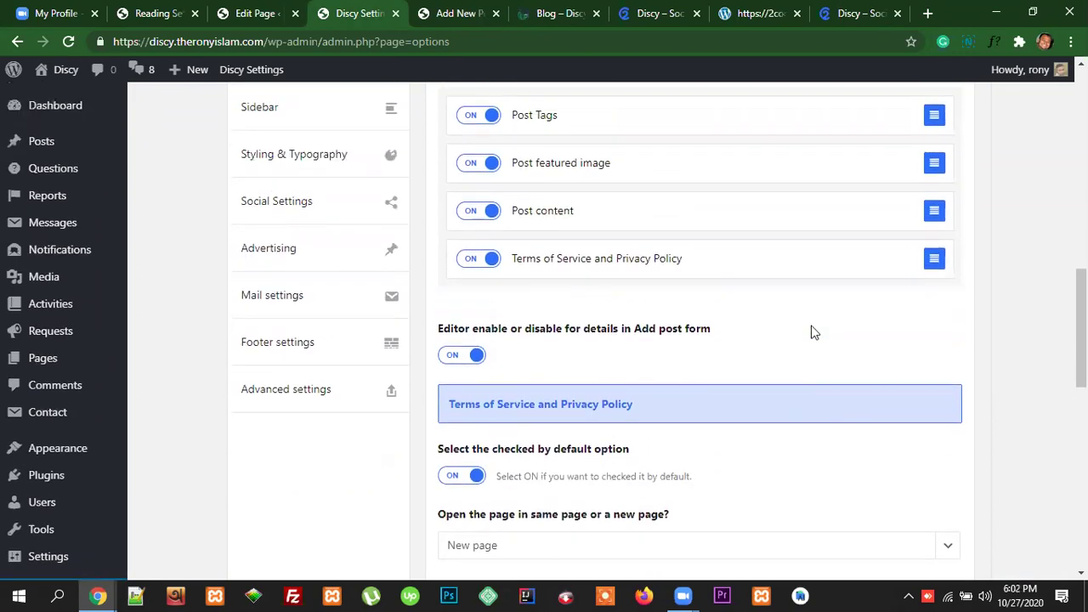
pyautogui.scroll(-1, 813, 332)
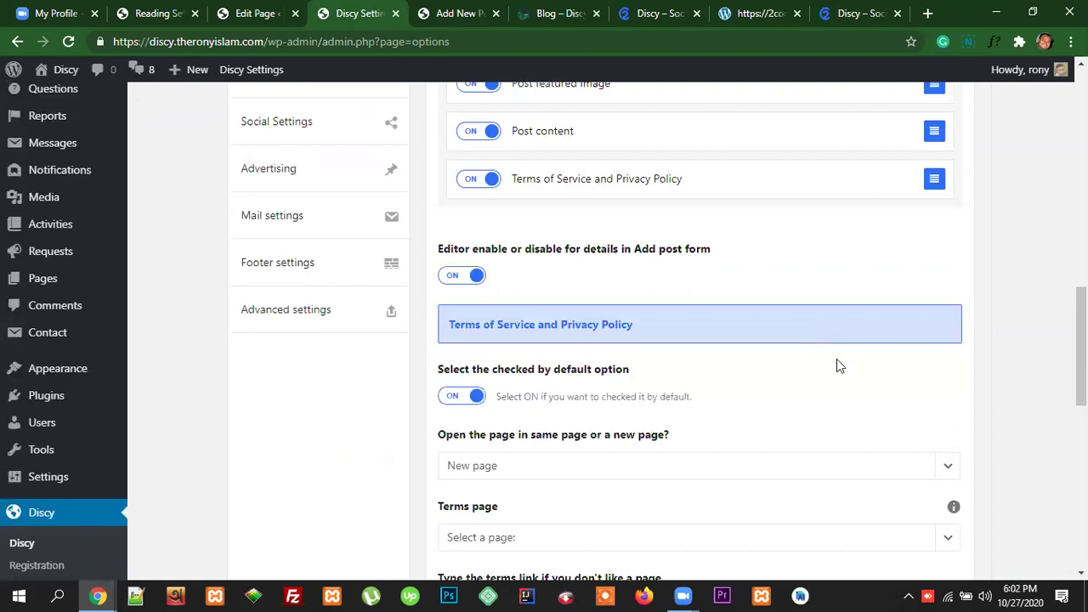
pyautogui.scroll(1, 840, 362)
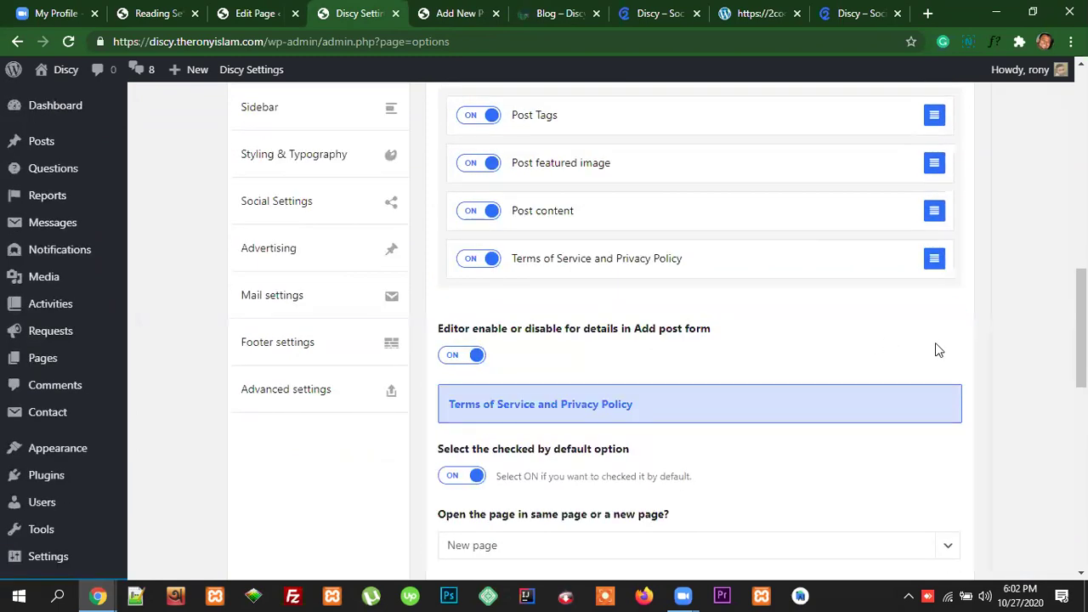
pyautogui.scroll(-1, 811, 354)
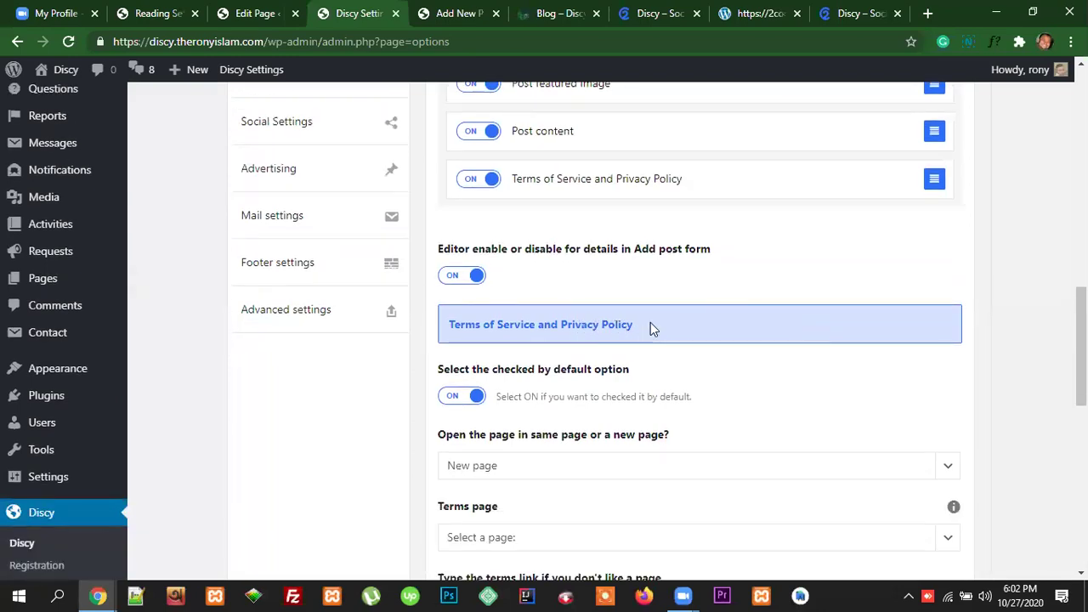
# Step: Review the Terms of Service and Privacy Policy heading settings
pyautogui.moveTo(638, 325); pyautogui.dragTo(440, 324)
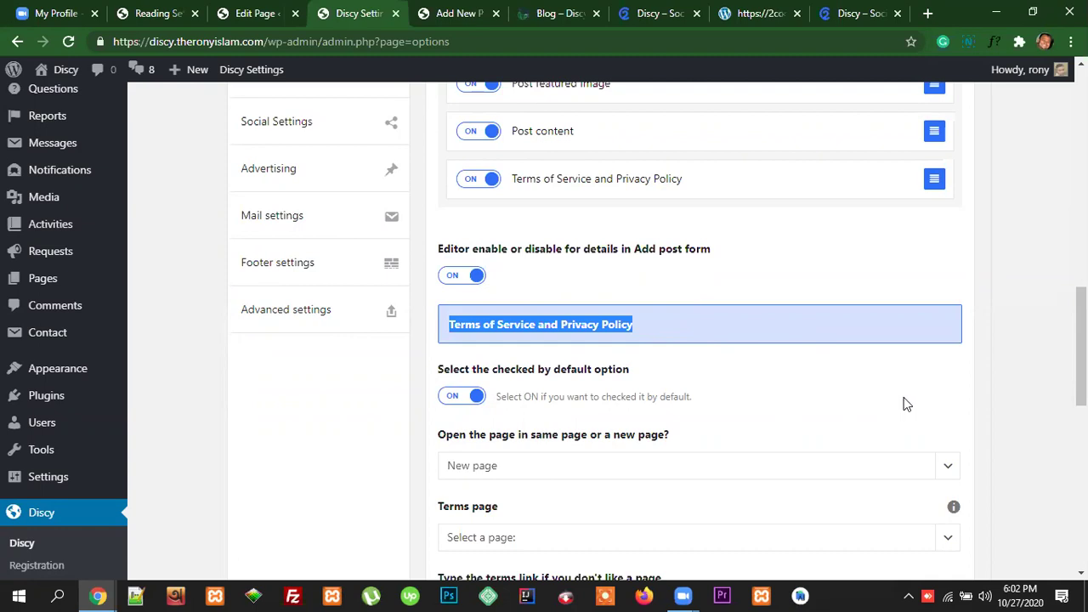
pyautogui.click(853, 400)
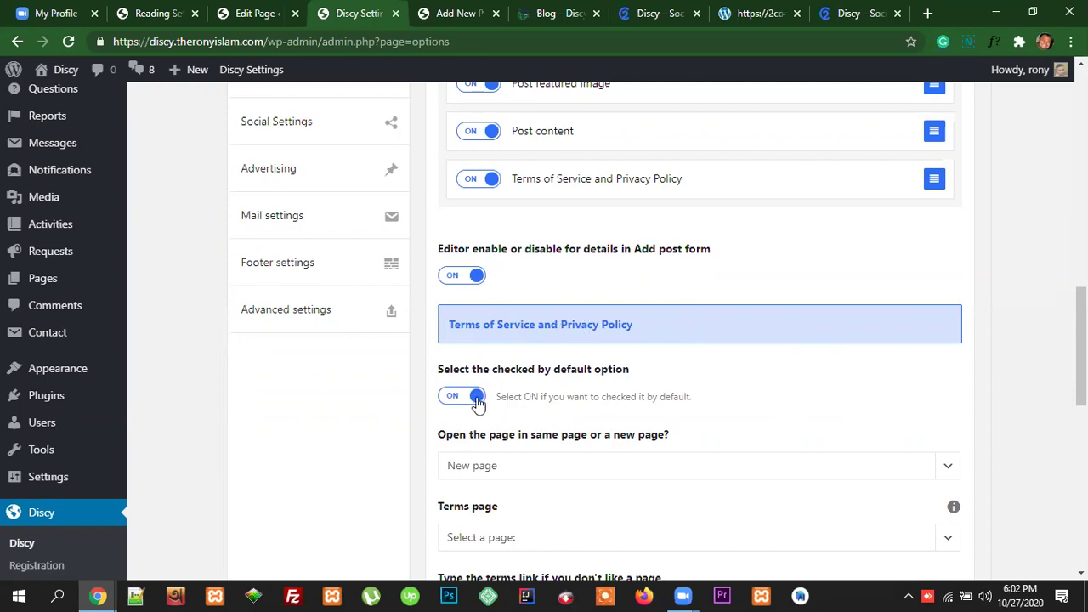
pyautogui.scroll(-2, 675, 389)
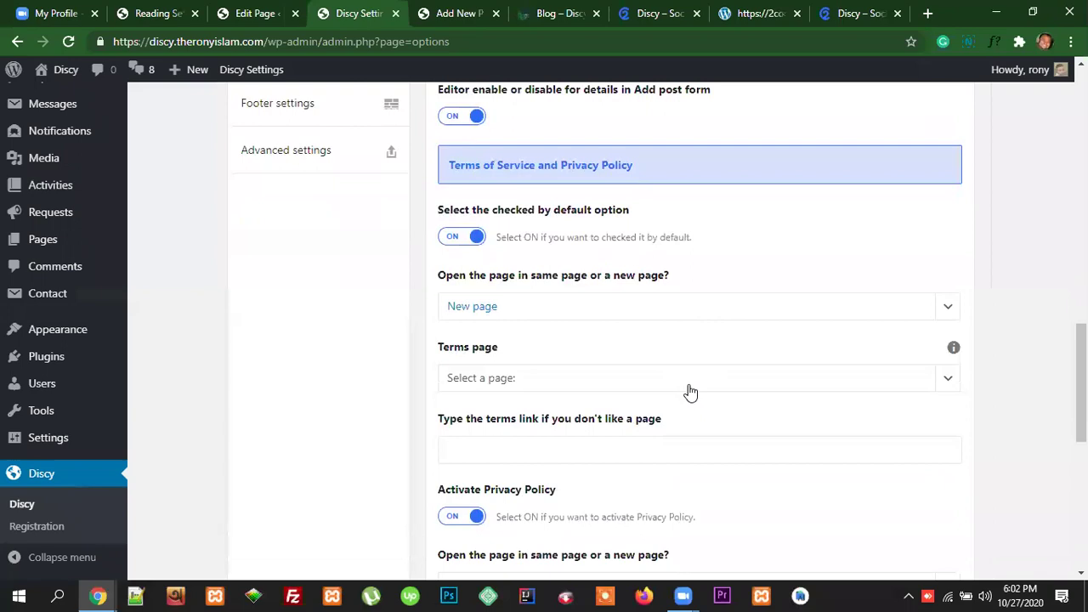
pyautogui.scroll(2, 646, 345)
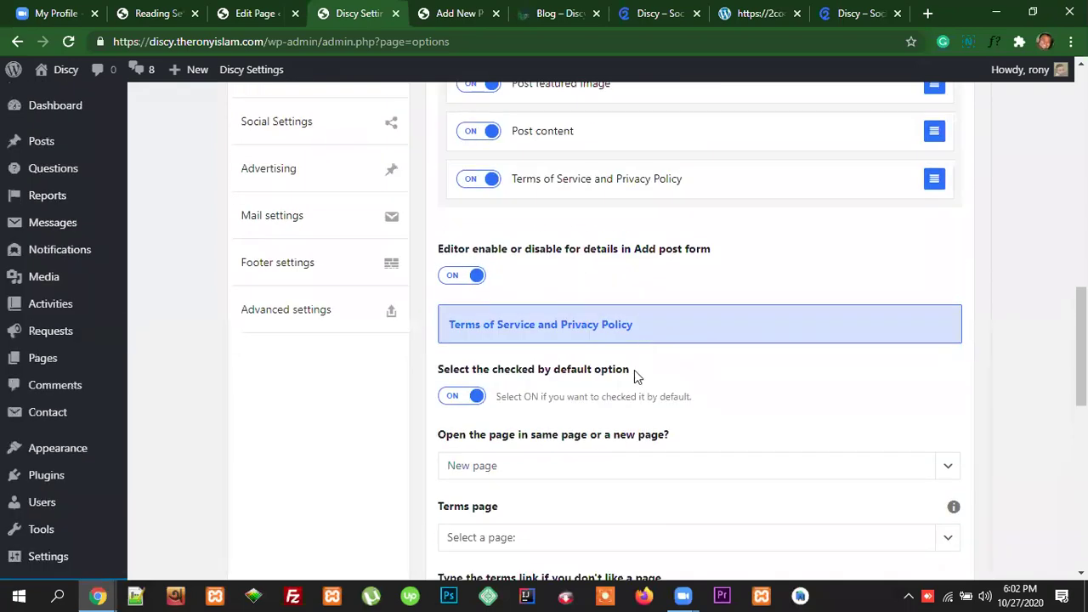
pyautogui.scroll(-1, 634, 378)
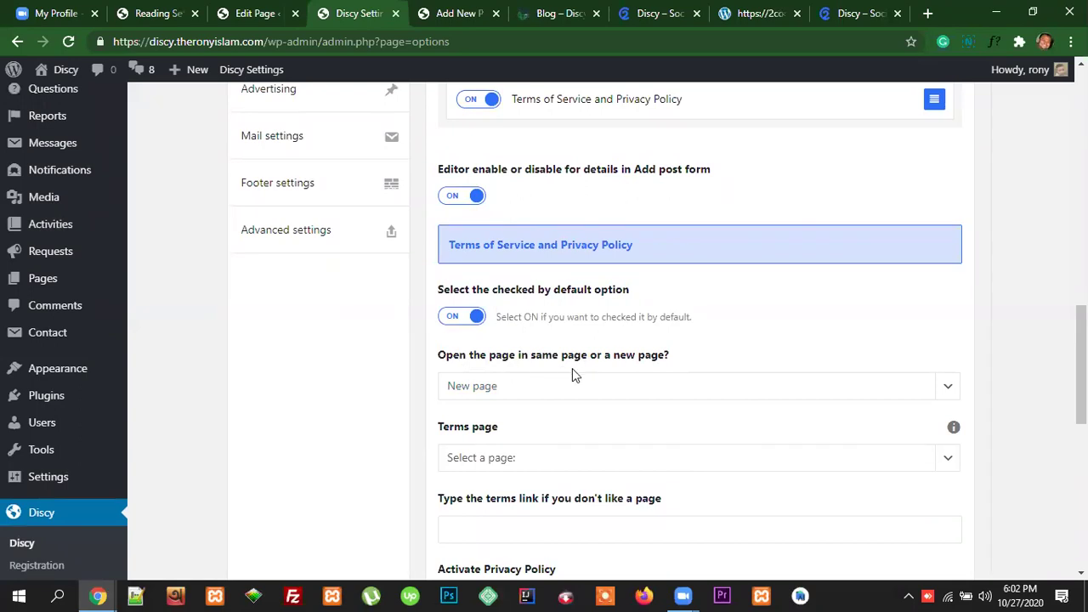
pyautogui.moveTo(537, 244); pyautogui.dragTo(452, 245)
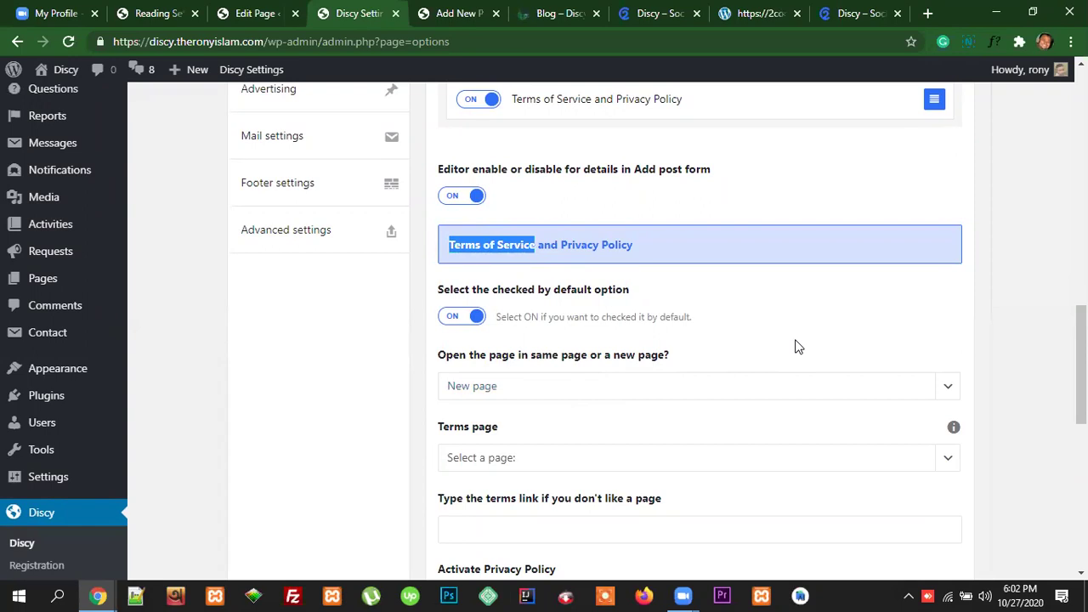
# Step: Open the 'Highlighting what's important about questions & Answers' post and read its three comments
pyautogui.click(568, 14)
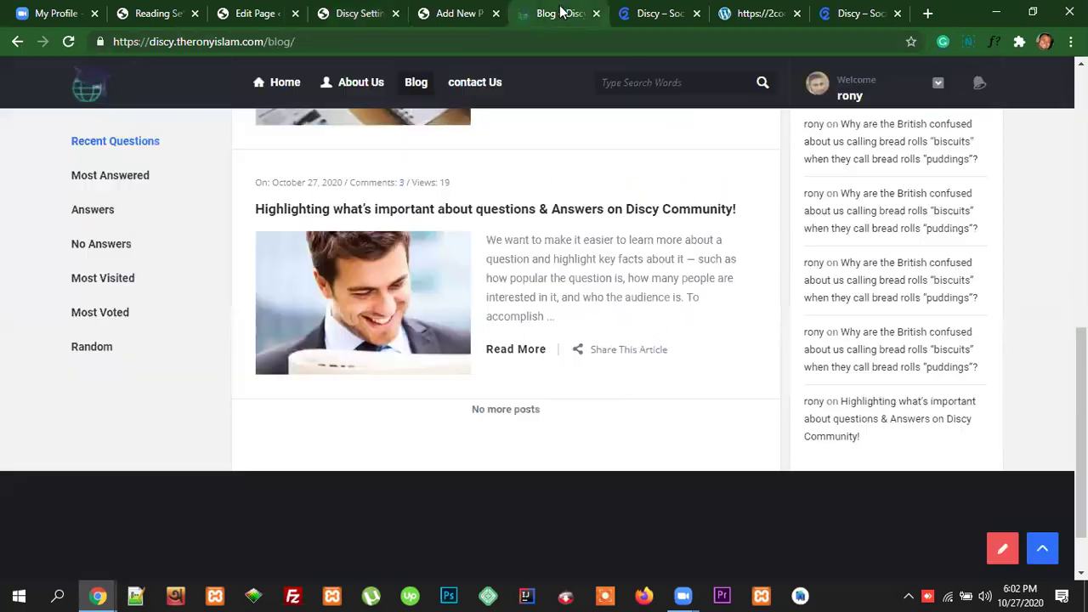
pyautogui.scroll(1, 684, 365)
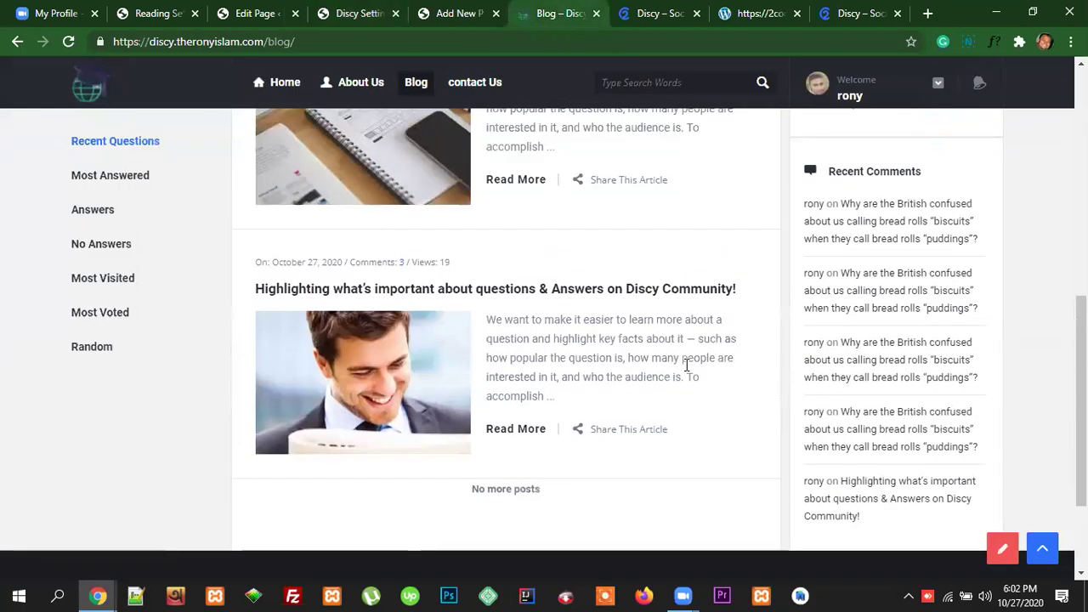
pyautogui.scroll(1, 687, 363)
pyautogui.click(675, 370)
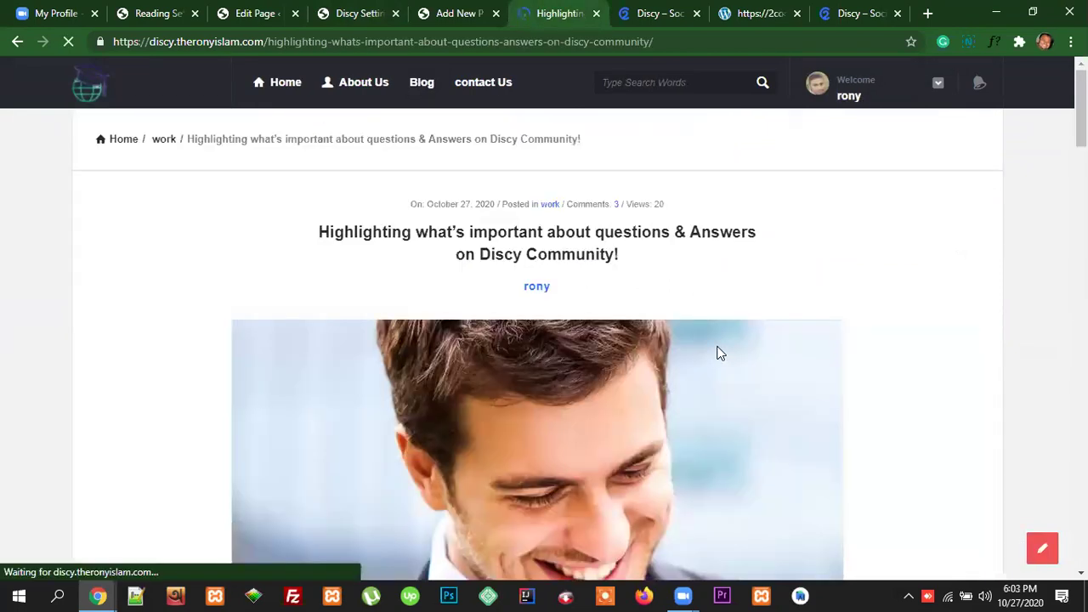
pyautogui.scroll(-11, 716, 353)
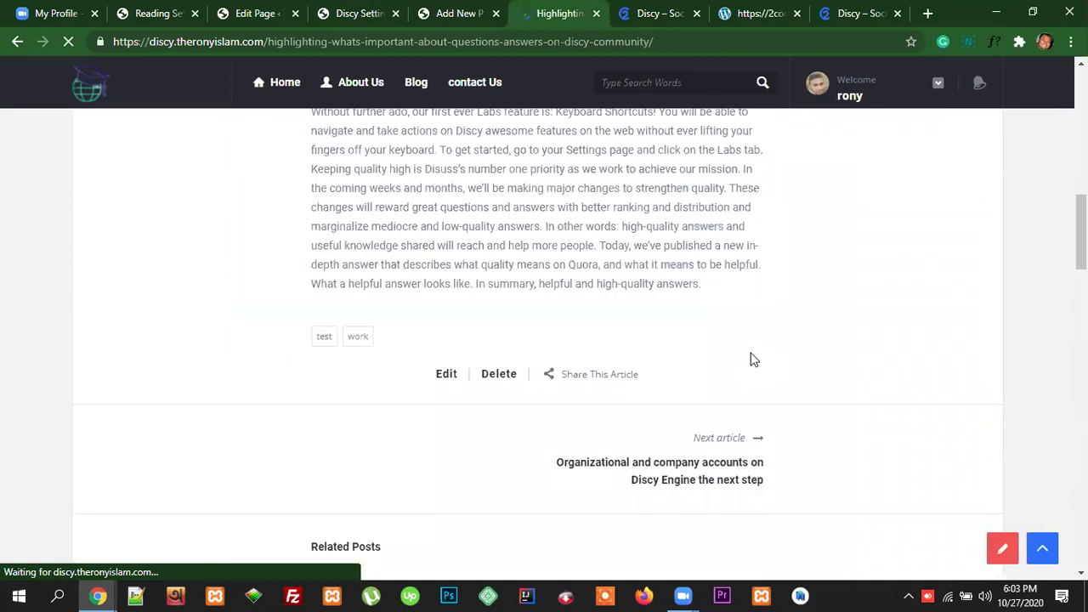
pyautogui.scroll(-2, 751, 359)
pyautogui.scroll(2, 750, 360)
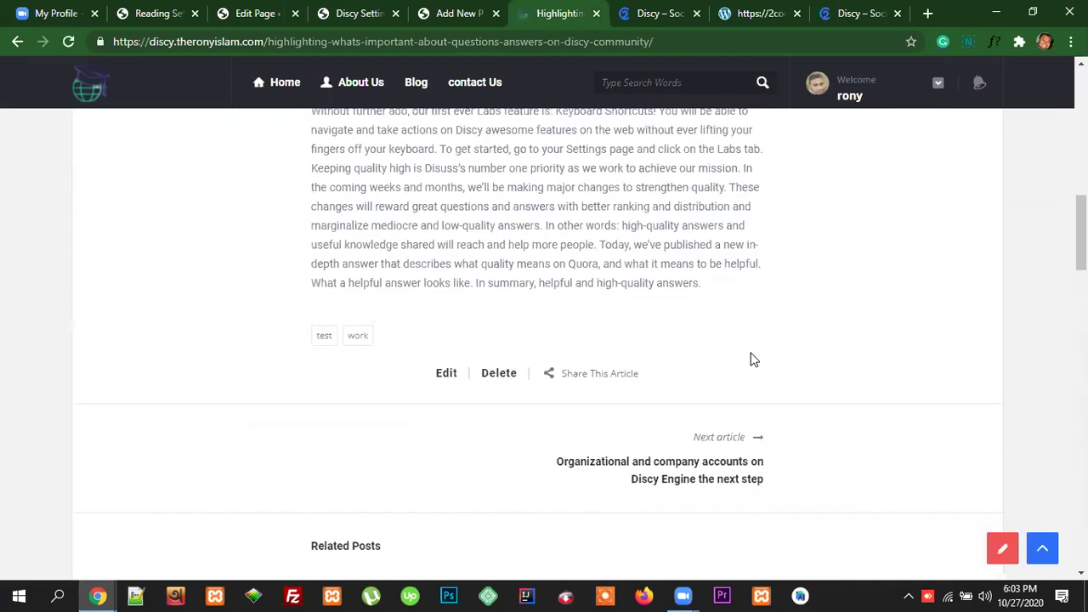
pyautogui.scroll(11, 751, 360)
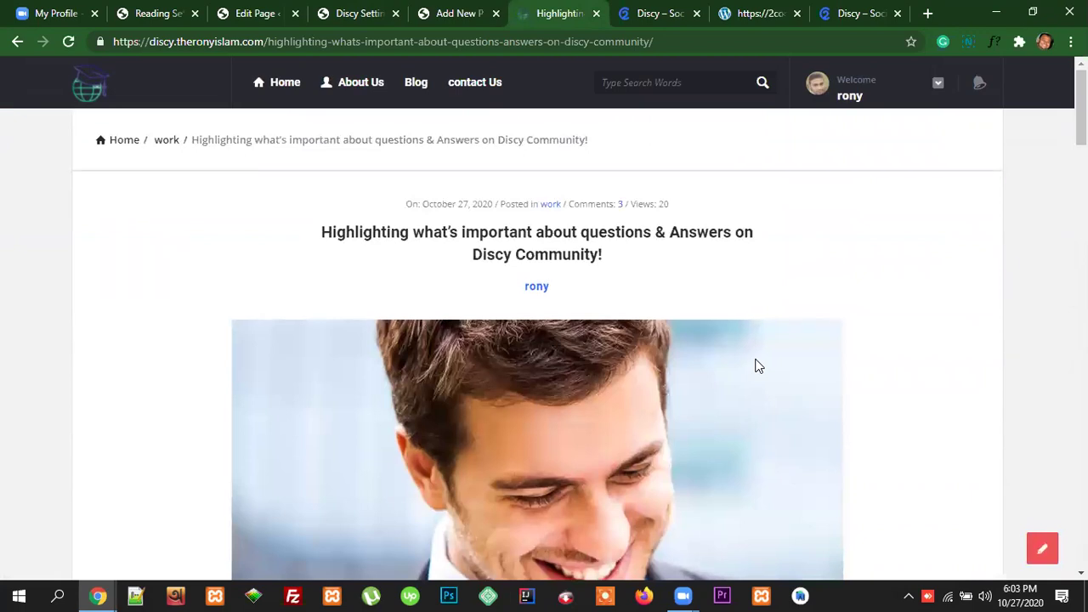
pyautogui.scroll(-12, 759, 366)
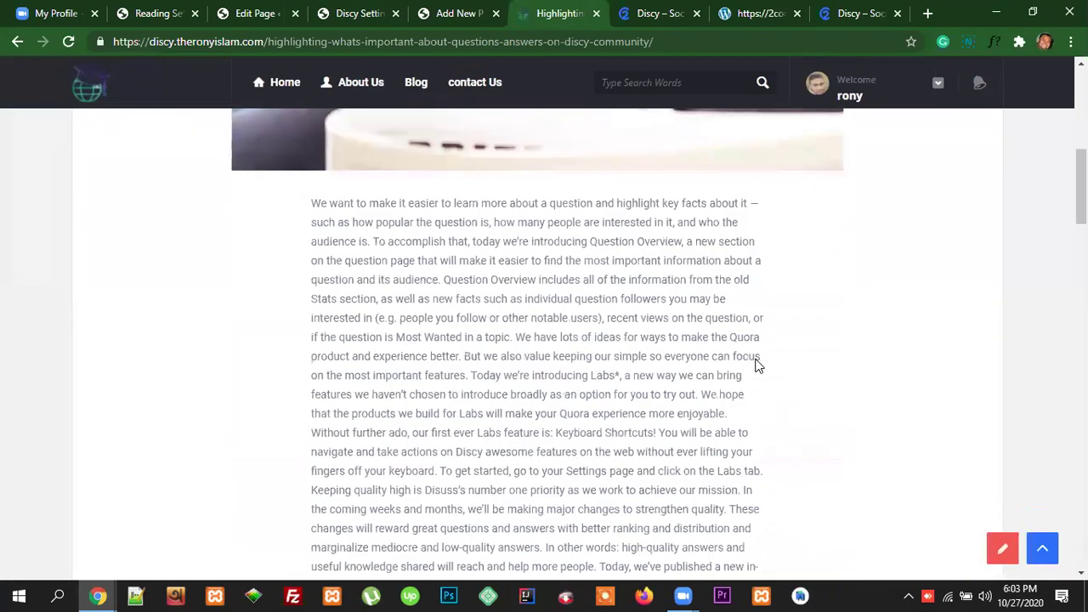
pyautogui.scroll(-5, 753, 374)
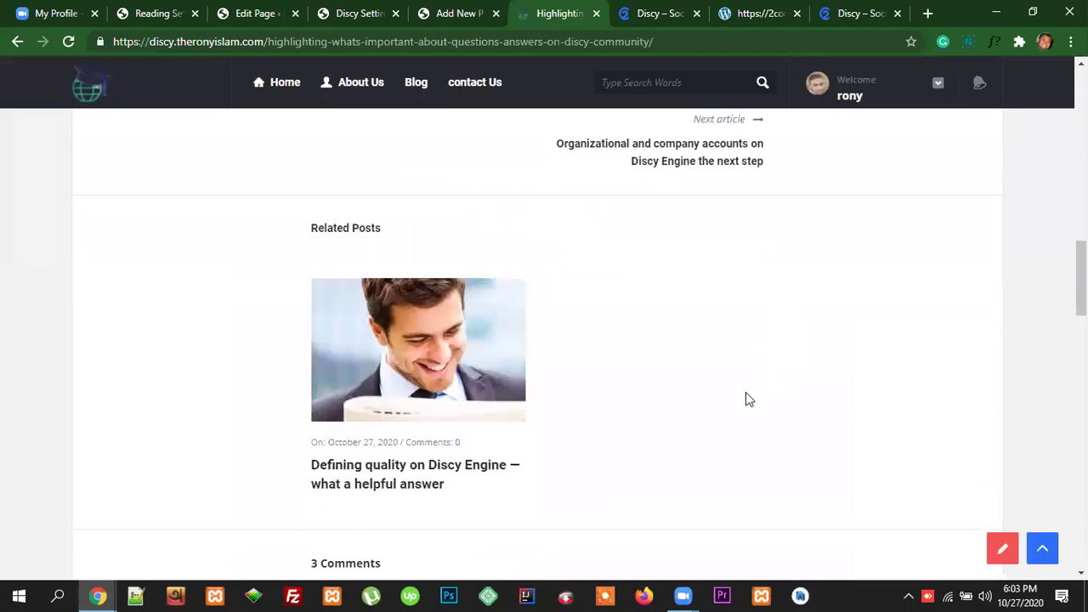
pyautogui.scroll(-3, 751, 408)
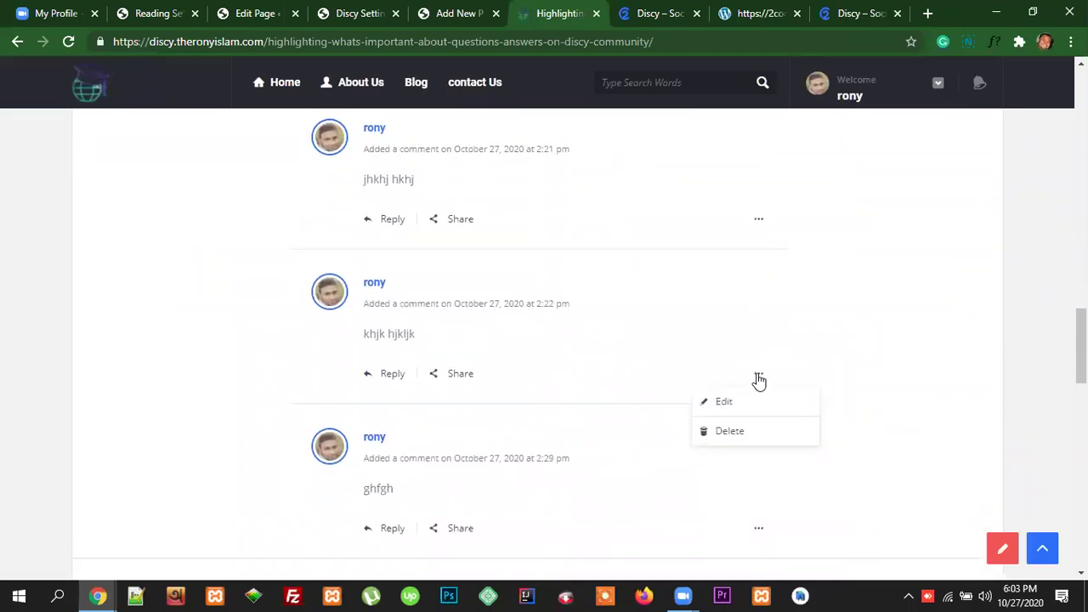
# Step: In the incognito window, open the 'Organizational and company accounts on Discy Engine' post from Blog
pyautogui.moveTo(101, 595)
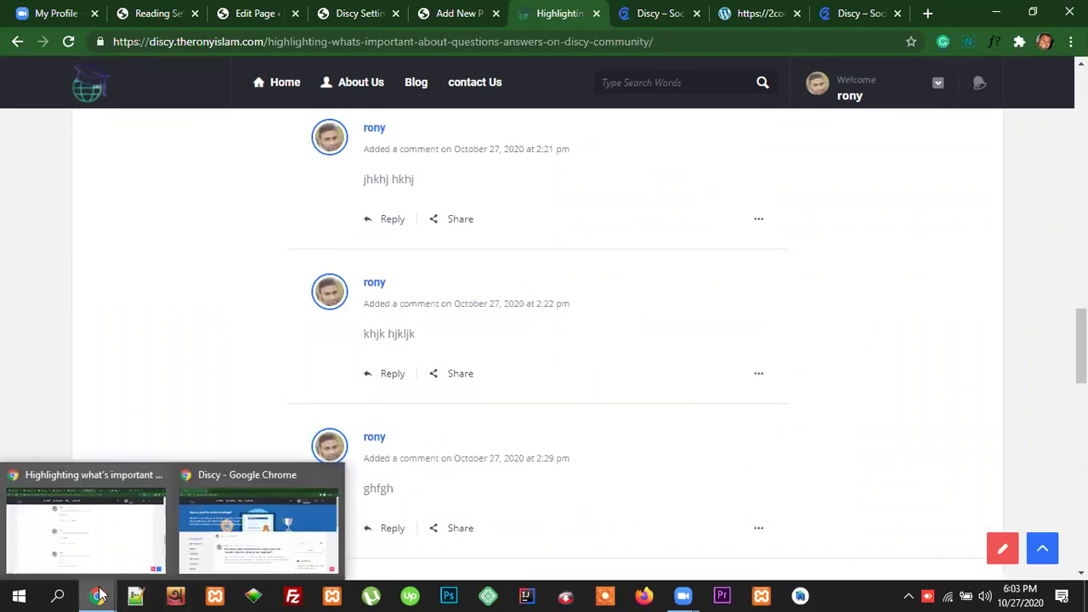
pyautogui.click(260, 523)
pyautogui.click(532, 420)
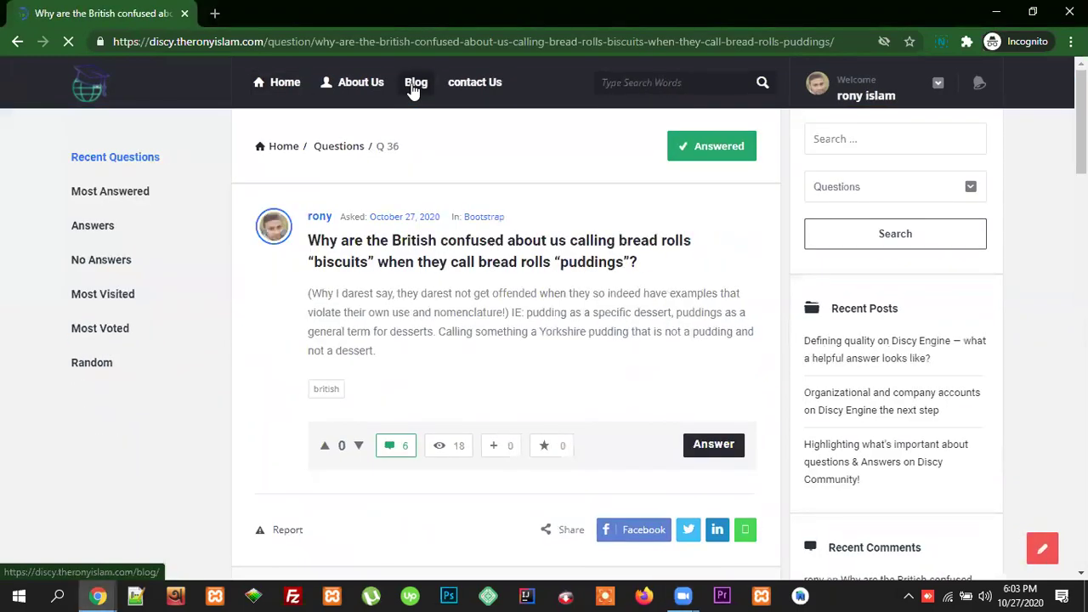
pyautogui.click(414, 85)
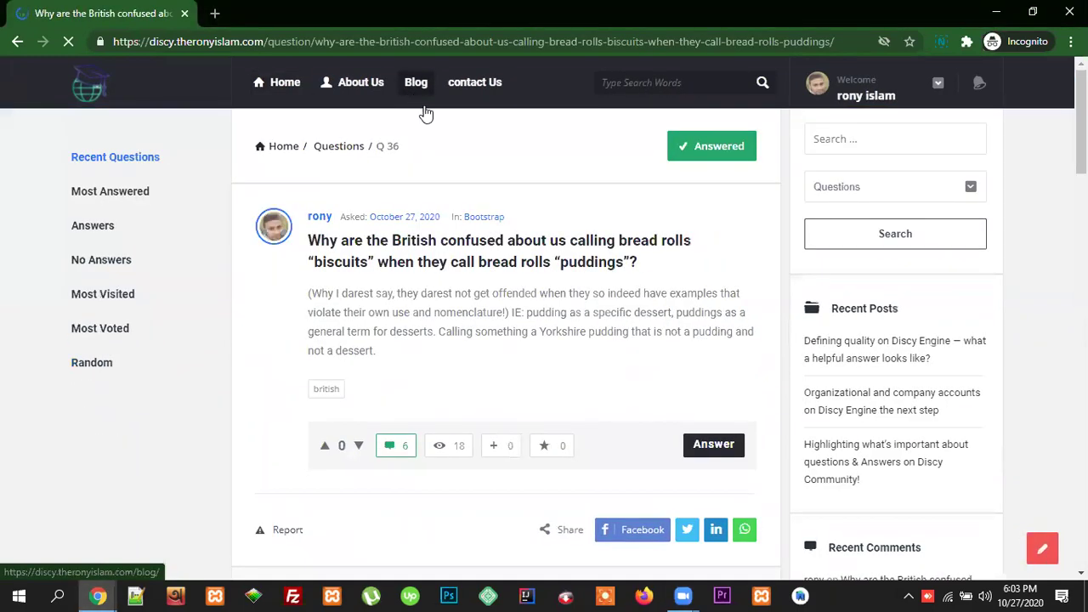
pyautogui.scroll(-2, 705, 332)
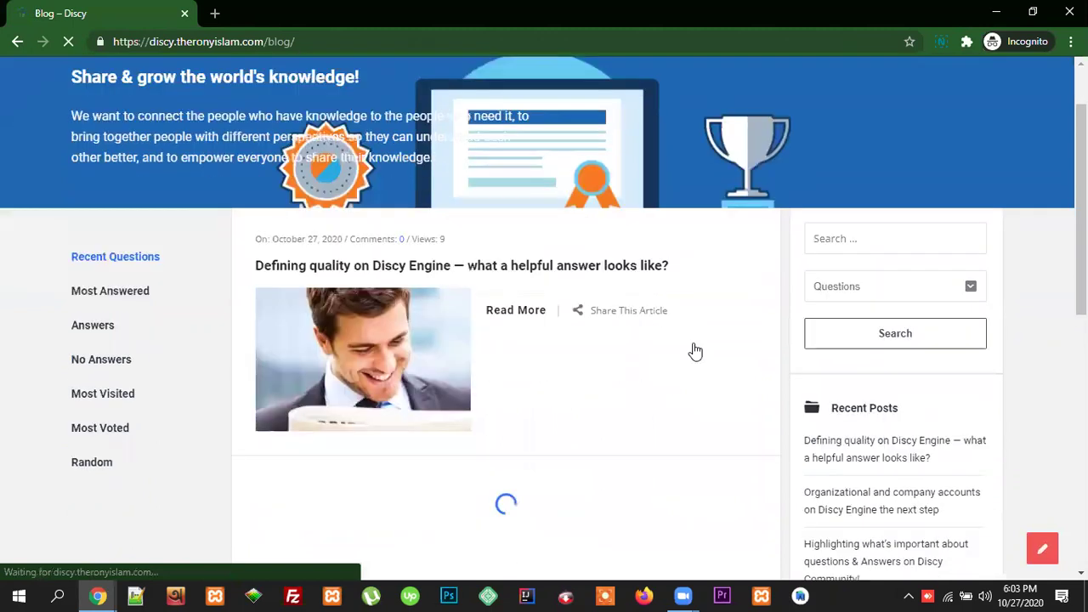
pyautogui.scroll(-3, 684, 385)
pyautogui.scroll(2, 595, 374)
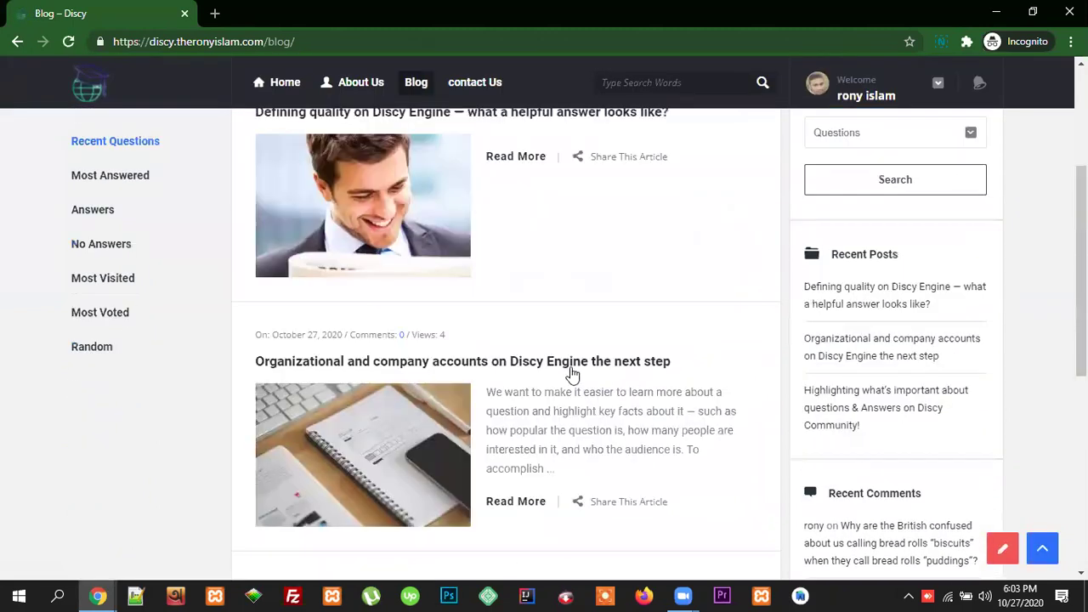
pyautogui.click(568, 367)
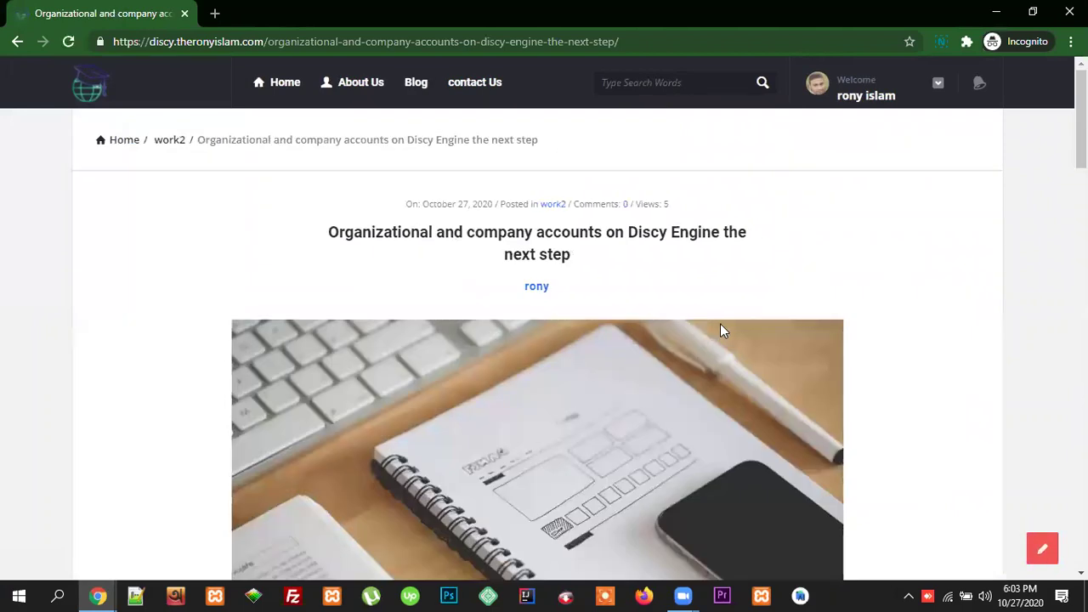
# Step: Scroll down to the post's comment form (0 comments), then return to the main browser window
pyautogui.scroll(-5, 720, 323)
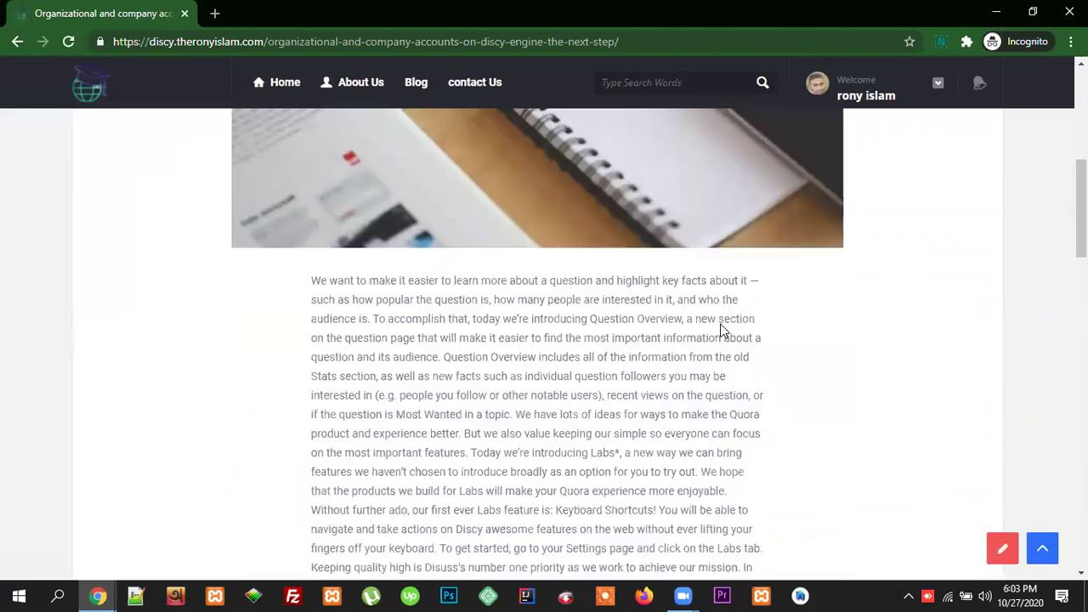
pyautogui.scroll(-6, 721, 324)
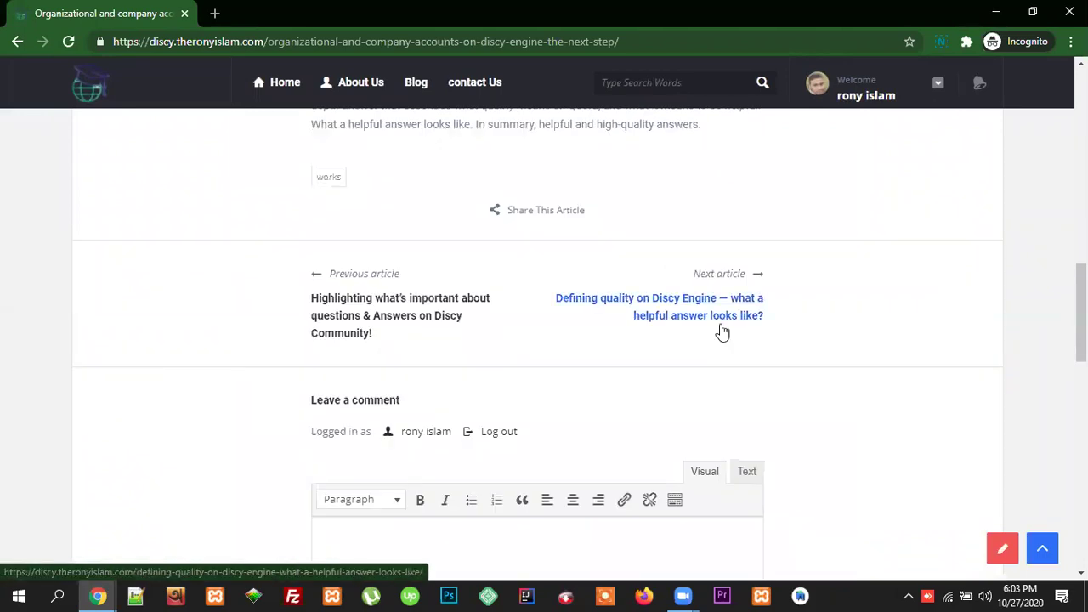
pyautogui.scroll(-6, 765, 342)
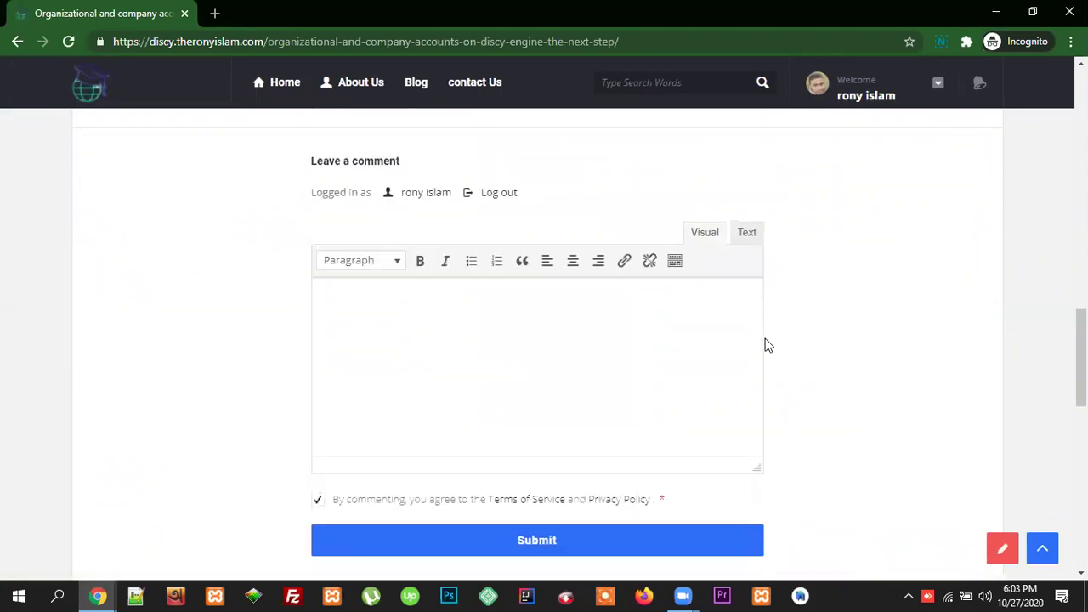
pyautogui.scroll(10, 765, 344)
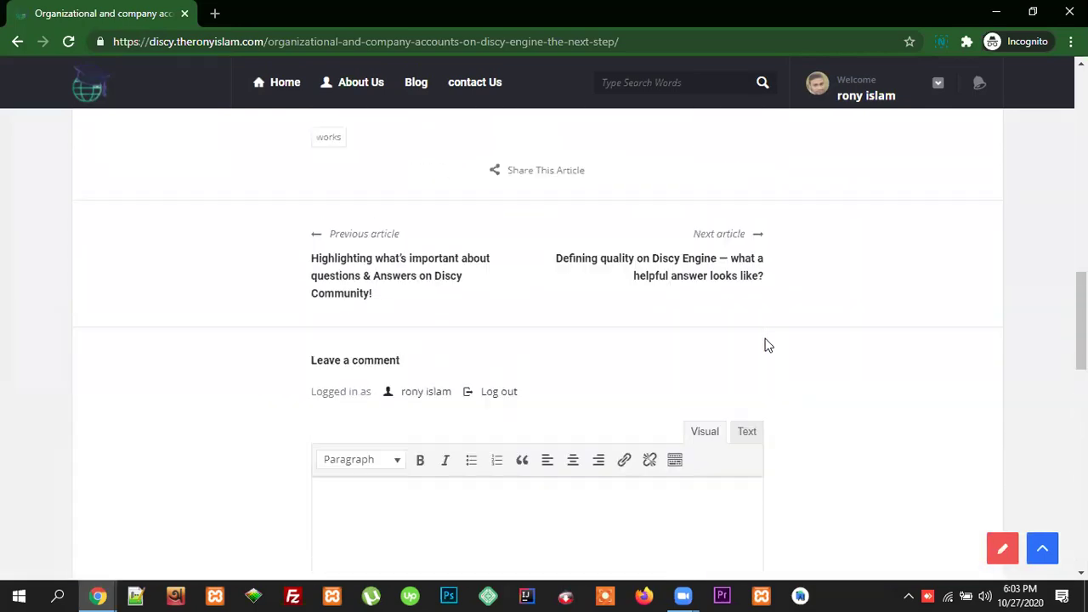
pyautogui.scroll(8, 765, 344)
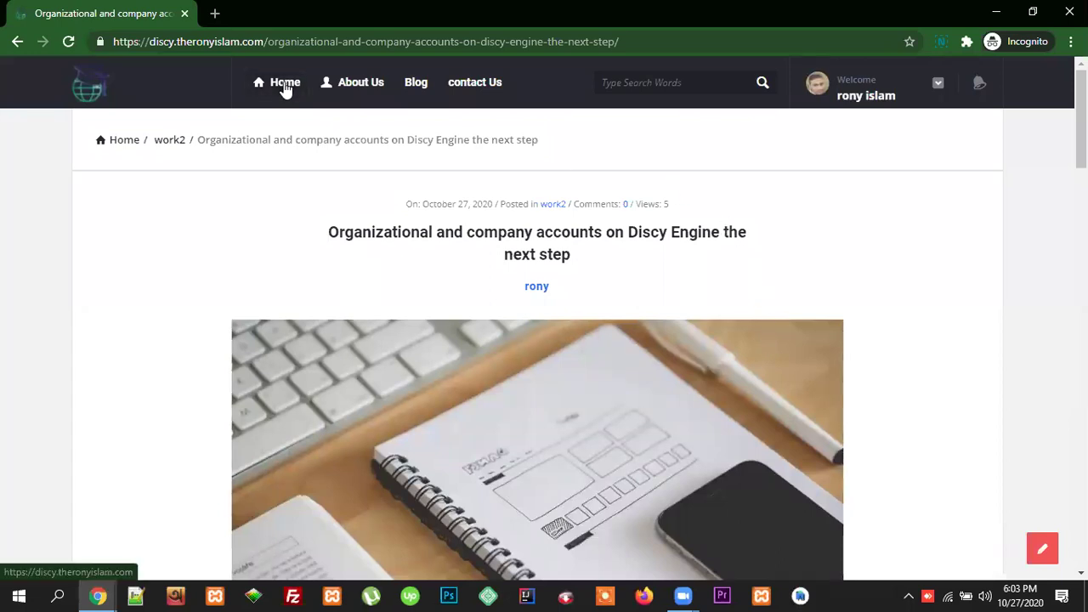
pyautogui.moveTo(98, 596)
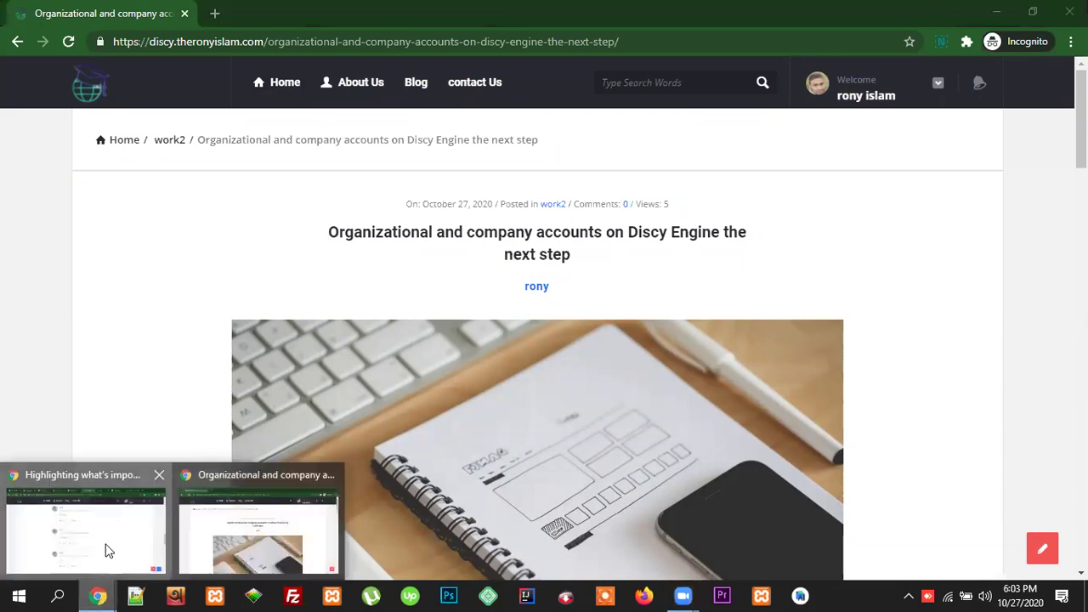
pyautogui.click(105, 552)
# Step: Scroll through the current page in the main browser window
pyautogui.scroll(2, 682, 408)
pyautogui.scroll(8, 682, 415)
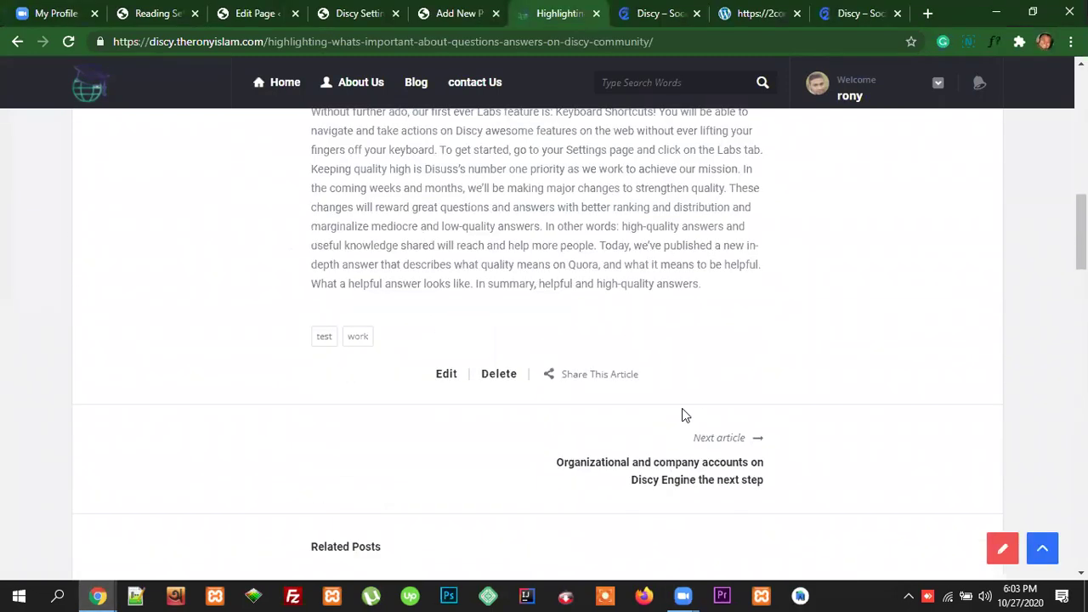
pyautogui.scroll(2, 714, 377)
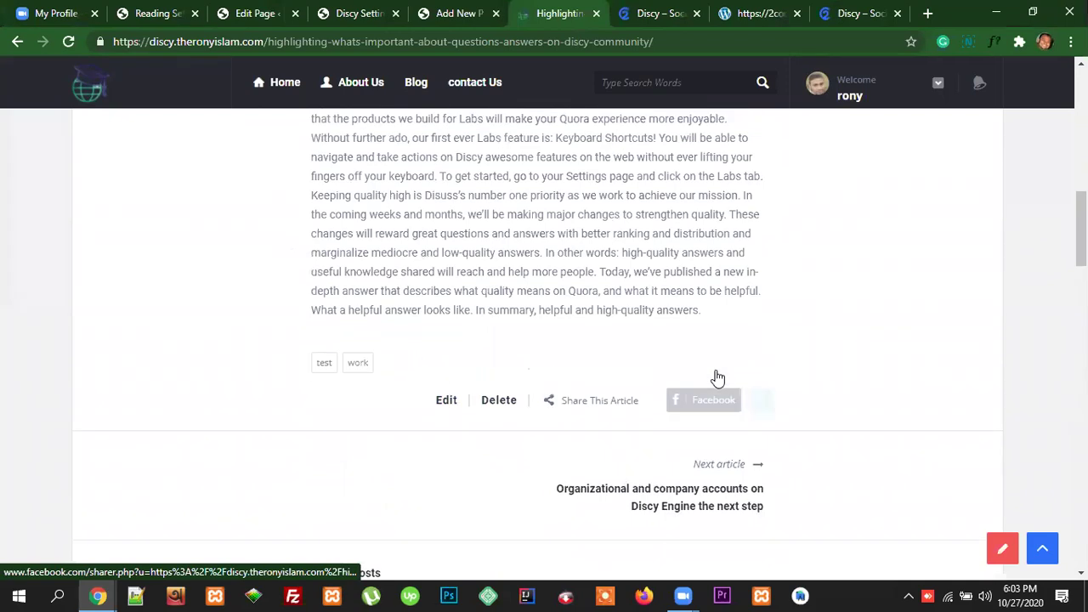
pyautogui.scroll(-3, 754, 401)
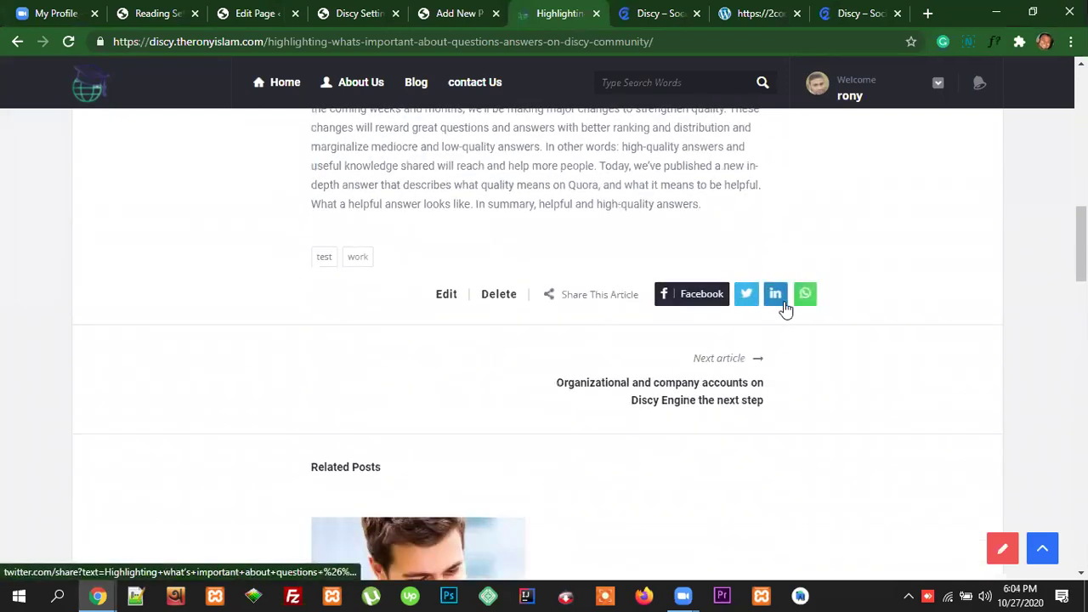
pyautogui.scroll(6, 819, 311)
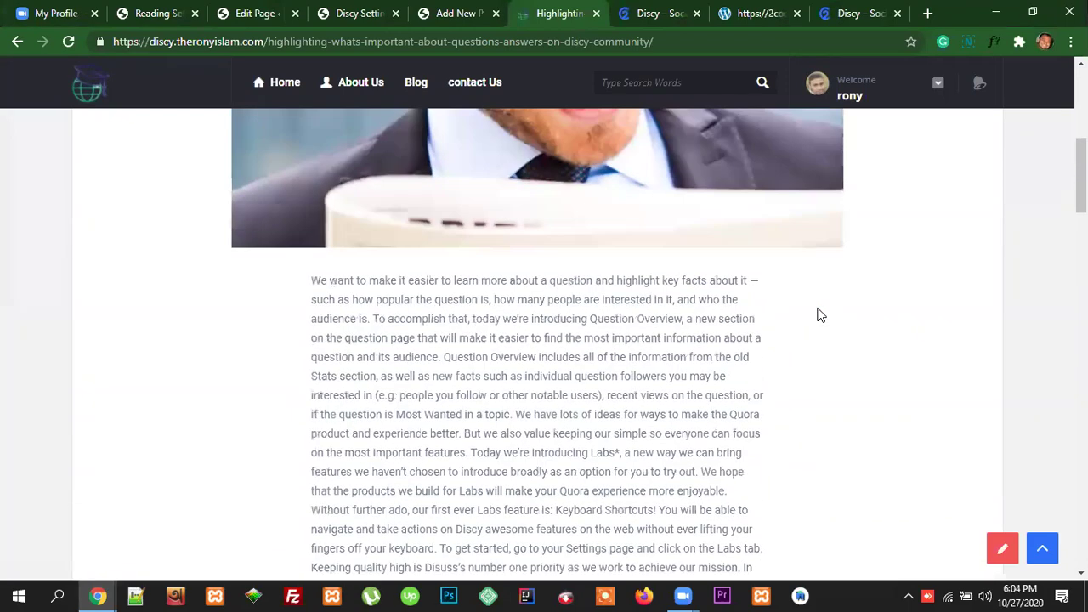
pyautogui.scroll(6, 819, 316)
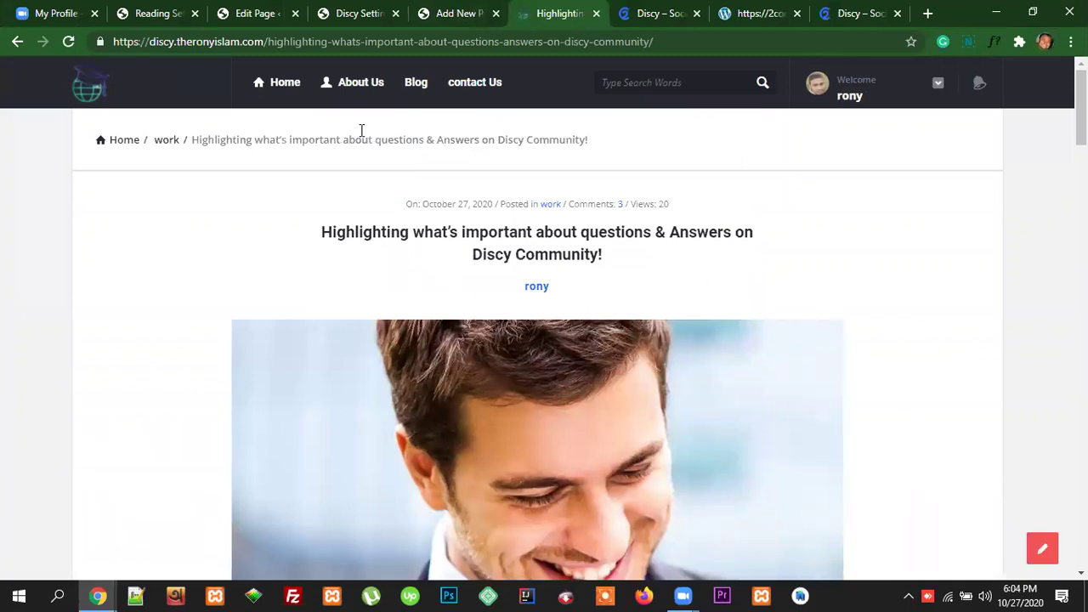
# Step: Browse the Blog listing, then go back to the Discy Settings page
pyautogui.click(416, 82)
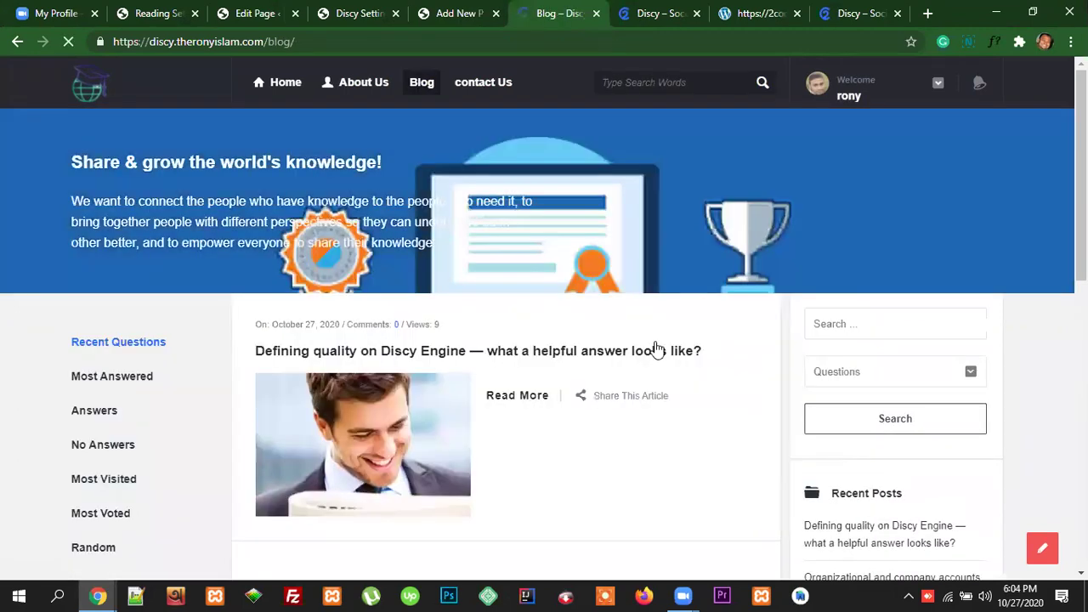
pyautogui.scroll(-1, 653, 343)
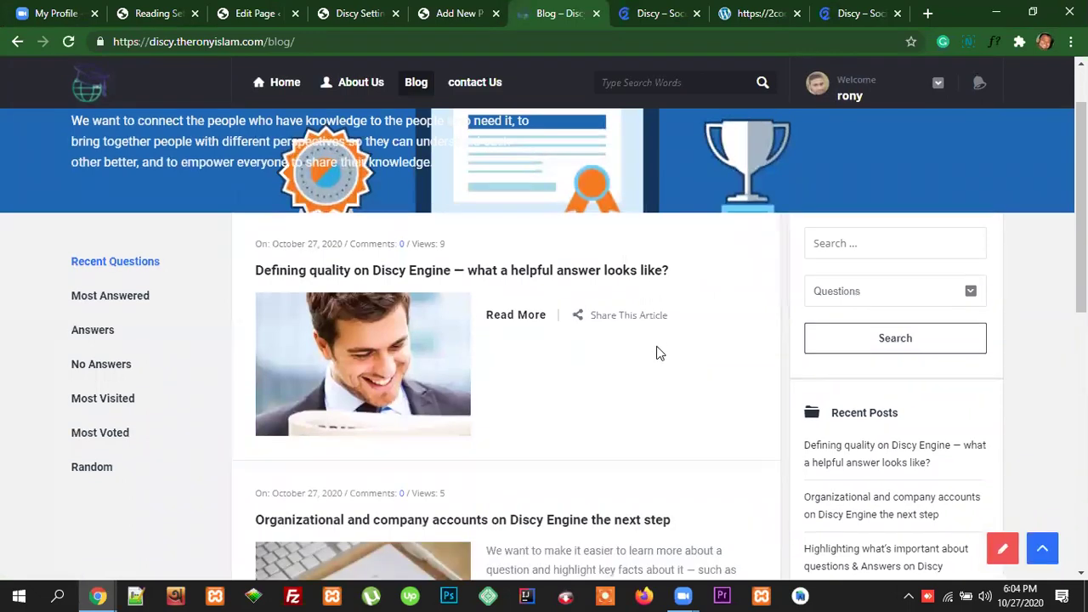
pyautogui.scroll(-4, 659, 352)
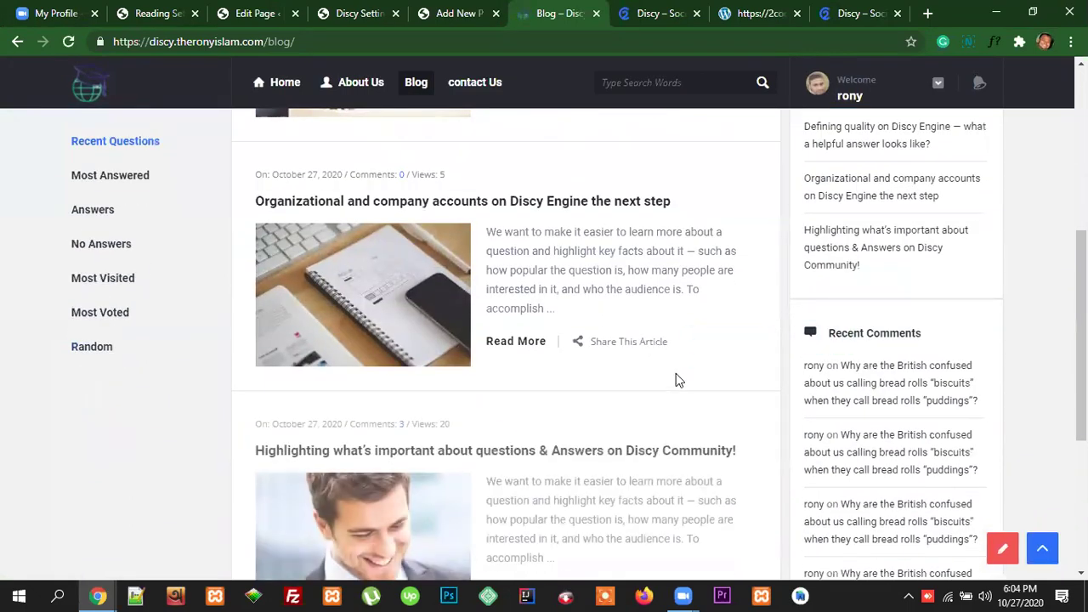
pyautogui.scroll(-2, 676, 379)
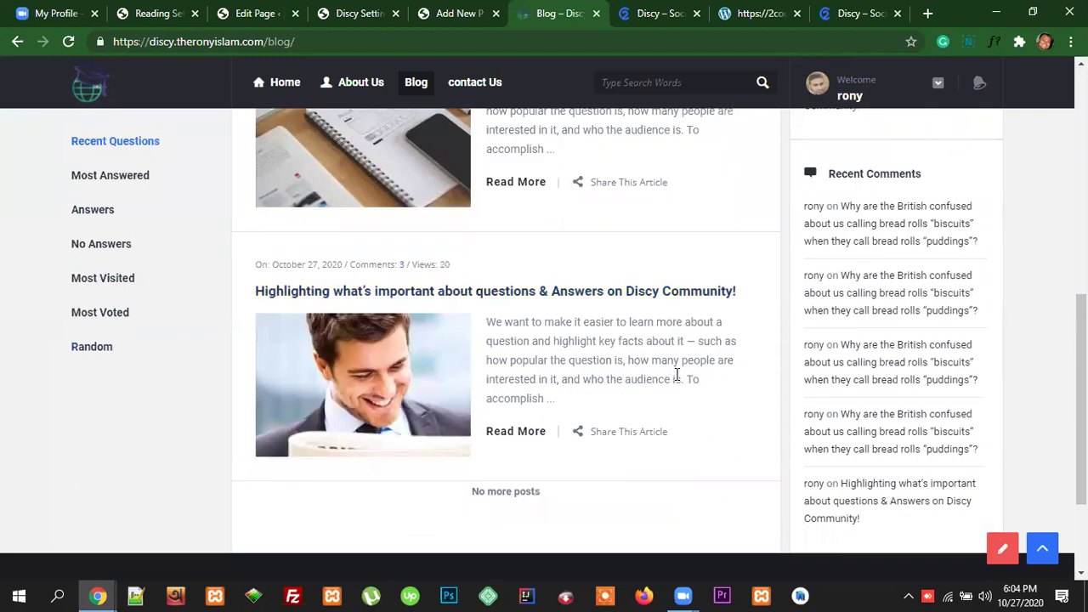
pyautogui.scroll(1, 680, 399)
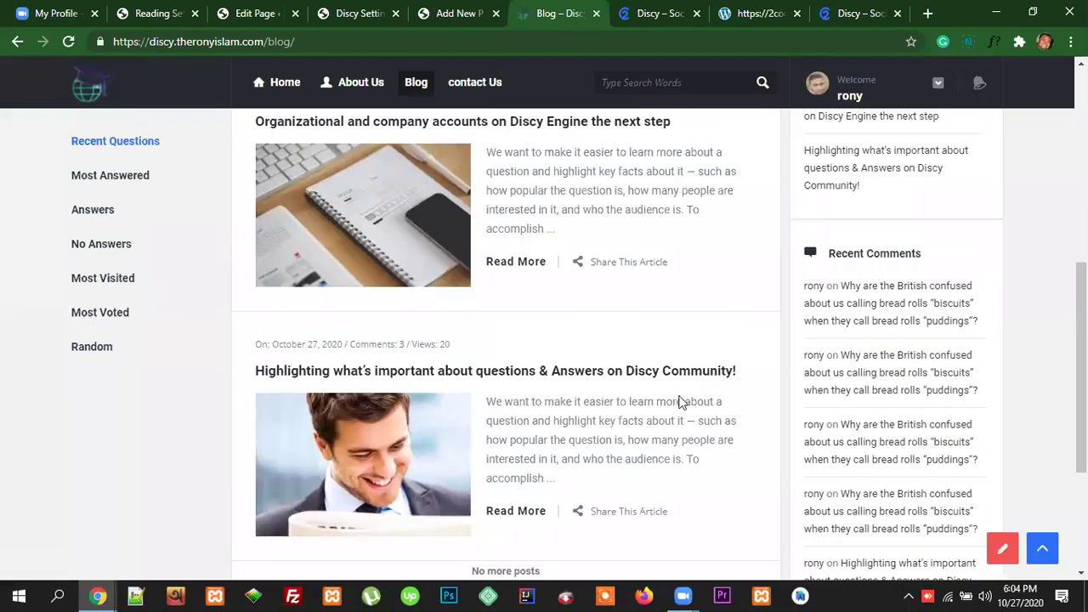
pyautogui.scroll(4, 680, 401)
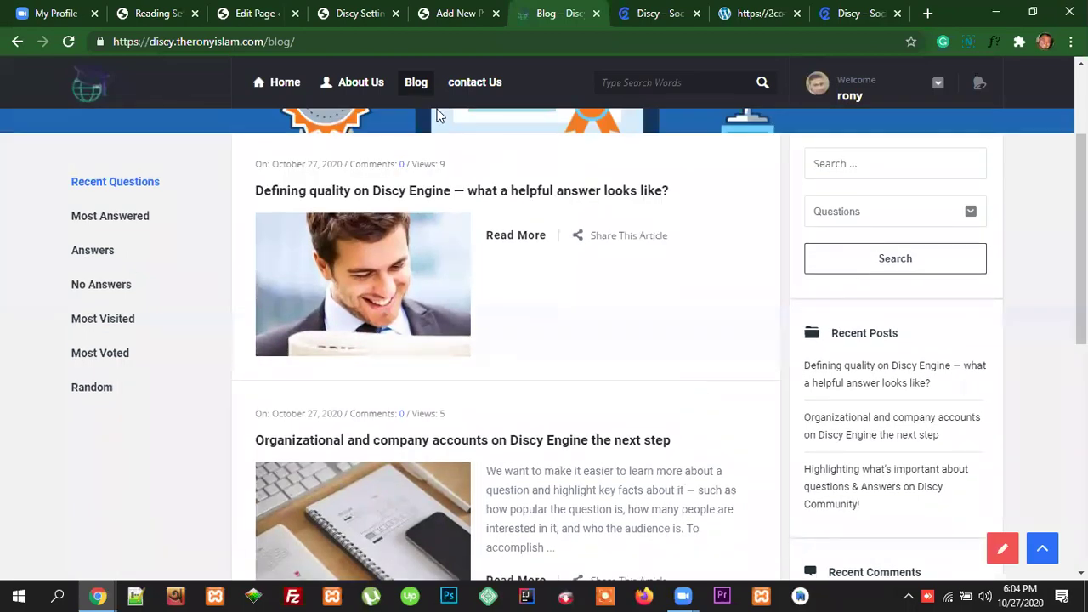
pyautogui.click(373, 13)
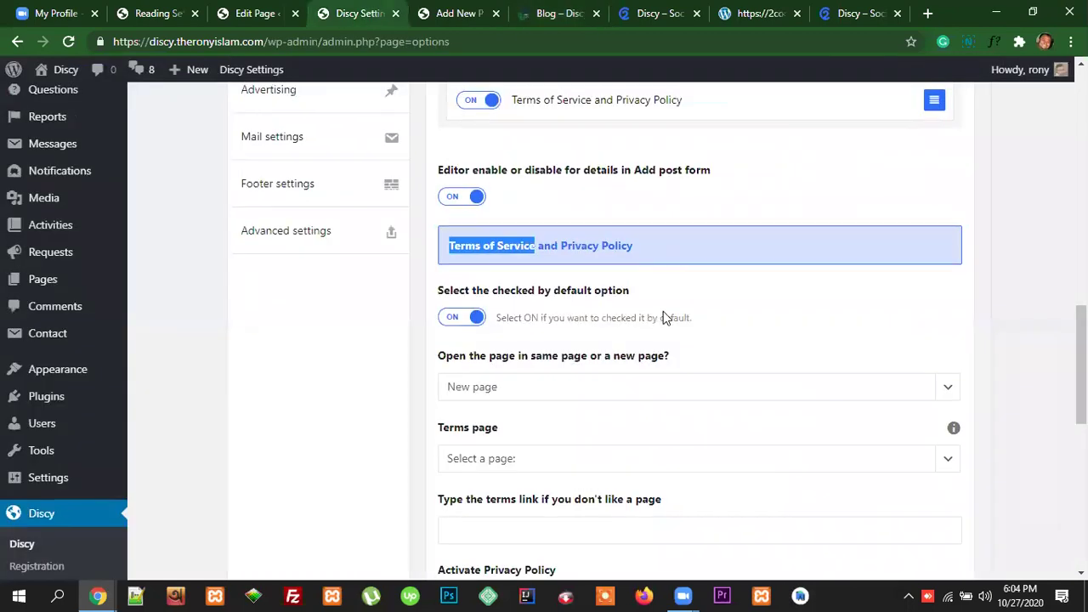
# Step: Select the add-post slug value under Post settings > Add - Edit - Delete
pyautogui.scroll(6, 659, 313)
pyautogui.scroll(6, 680, 374)
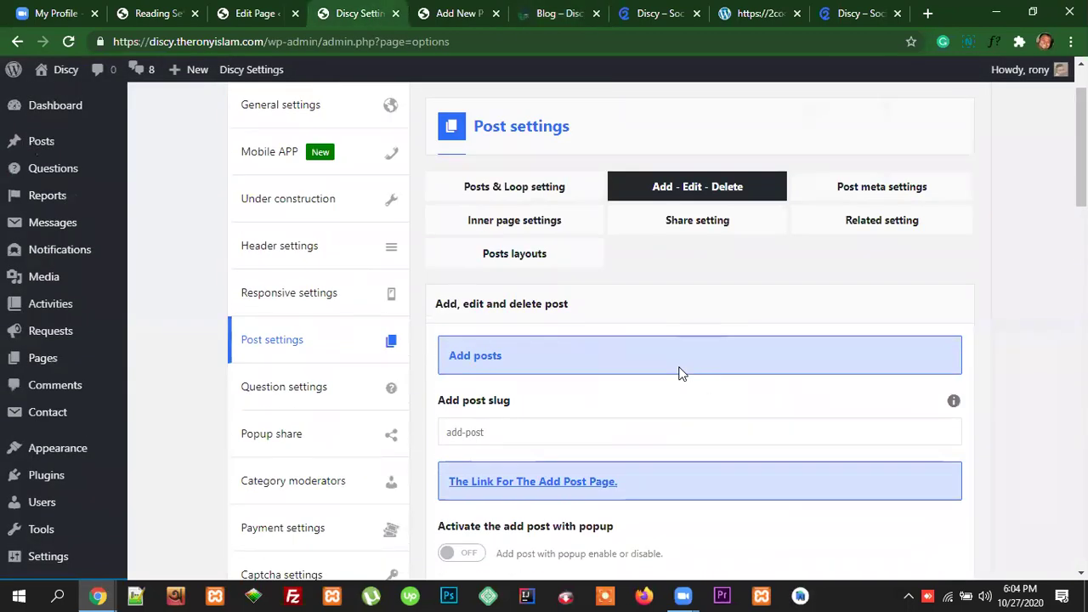
pyautogui.moveTo(490, 437); pyautogui.dragTo(450, 435)
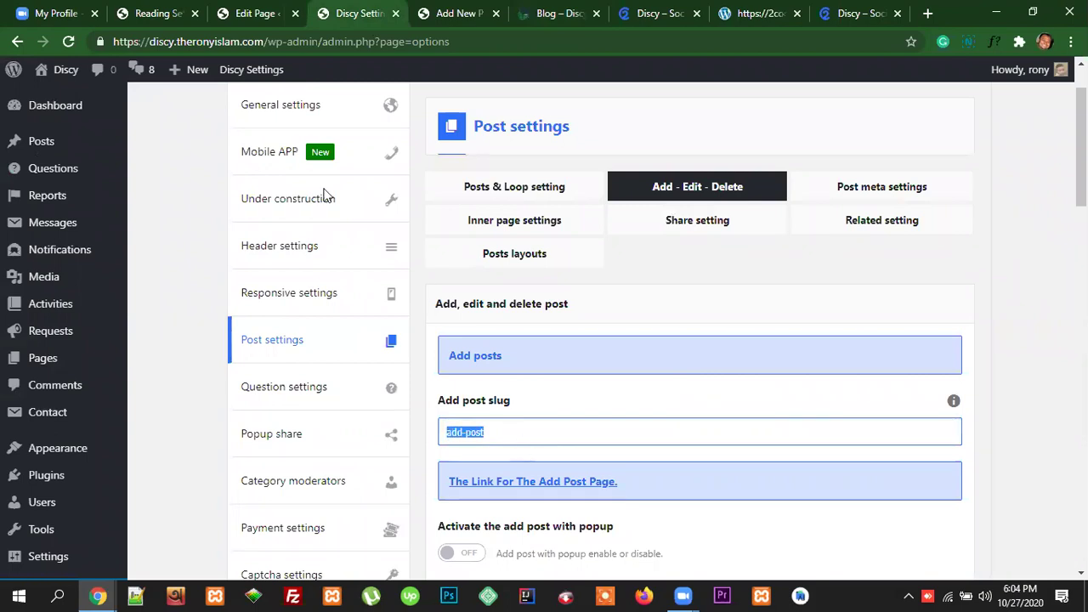
pyautogui.click(456, 13)
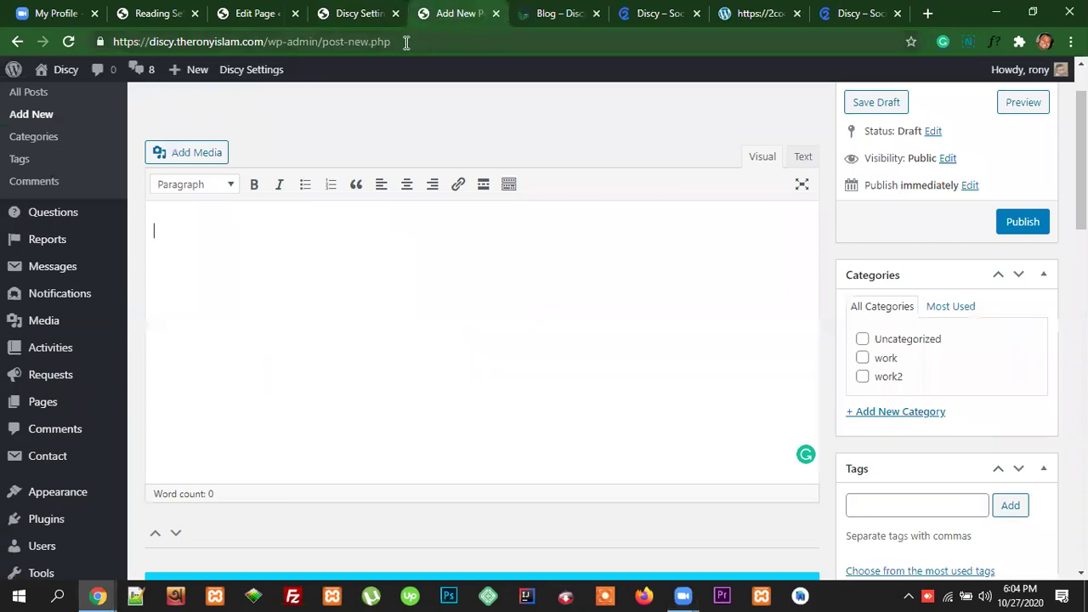
# Step: Load the front-end Add post form by replacing blog/ with add-post in the address
pyautogui.click(557, 14)
pyautogui.moveTo(298, 42); pyautogui.dragTo(269, 41)
pyautogui.write('add-post')
pyautogui.press('Return')
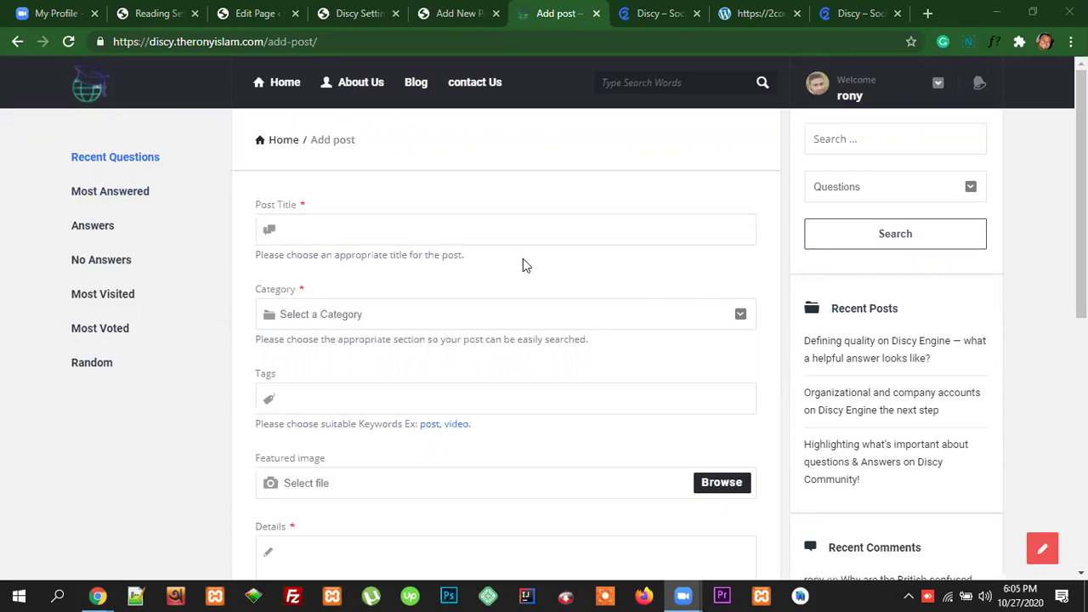
pyautogui.moveTo(269, 41); pyautogui.dragTo(327, 42)
pyautogui.click(344, 228)
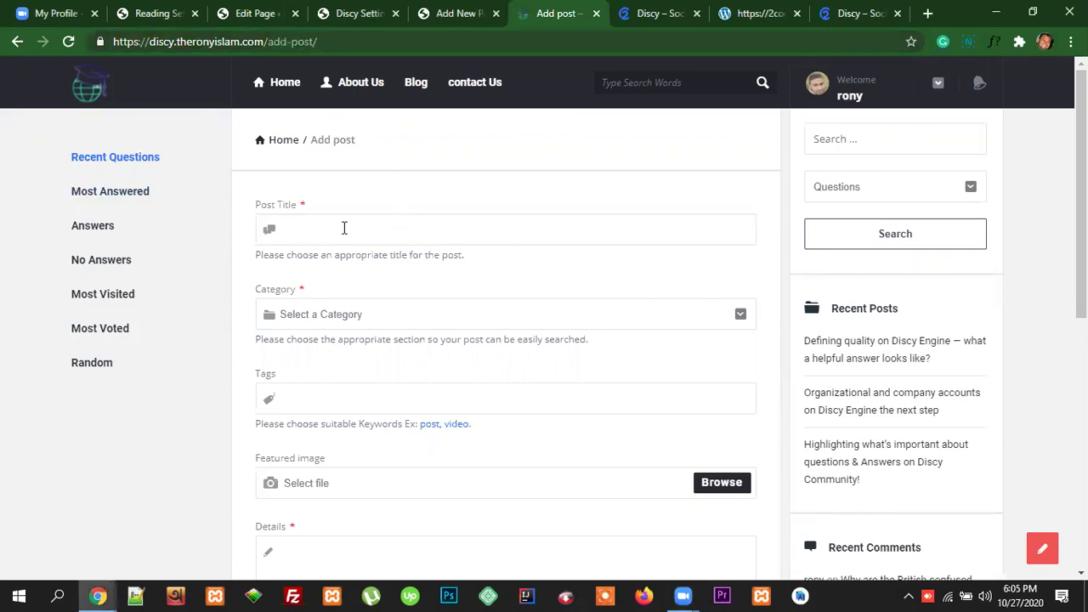
pyautogui.click(399, 208)
pyautogui.scroll(-2, 690, 364)
pyautogui.scroll(-2, 694, 359)
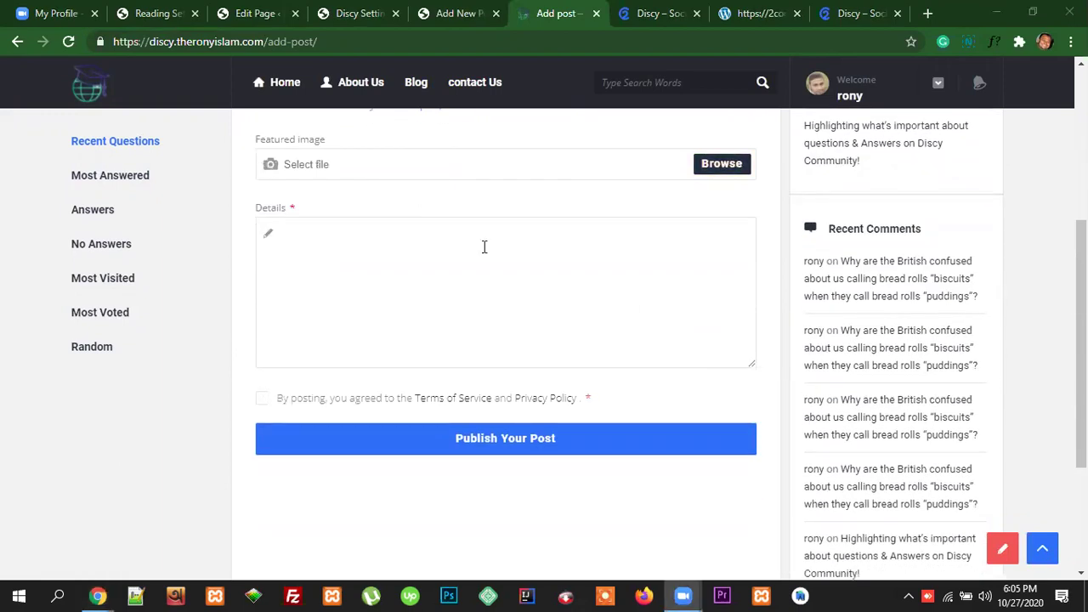
pyautogui.scroll(4, 704, 283)
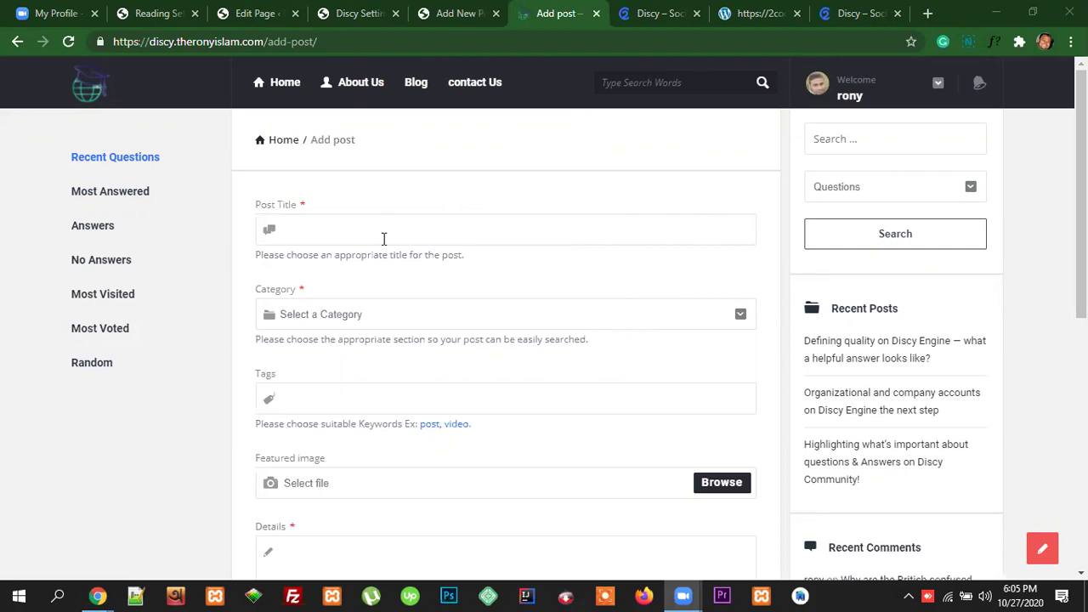
pyautogui.scroll(-6, 456, 318)
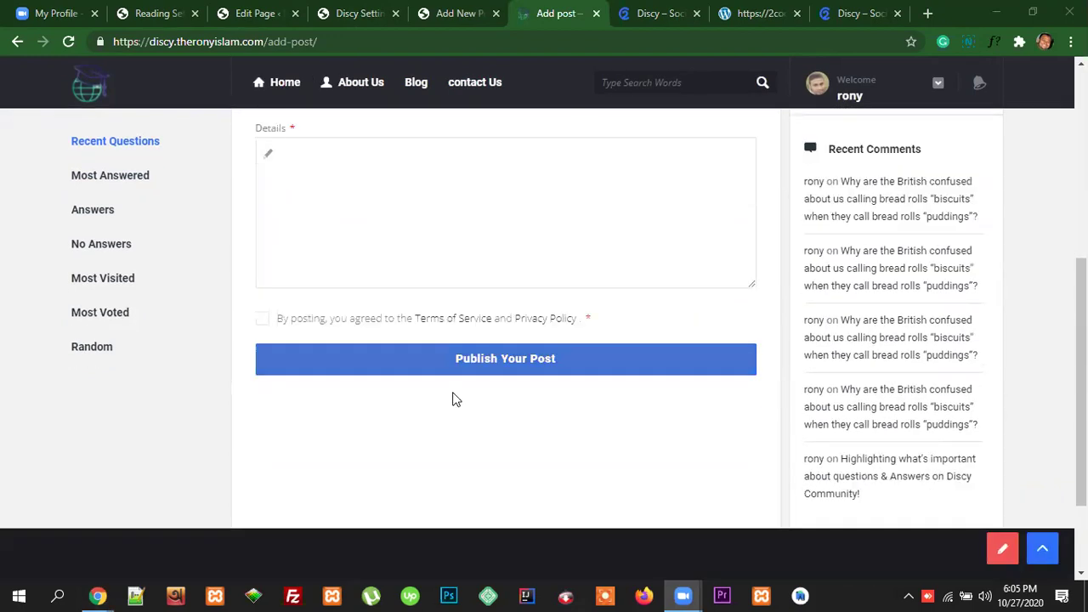
pyautogui.scroll(7, 516, 420)
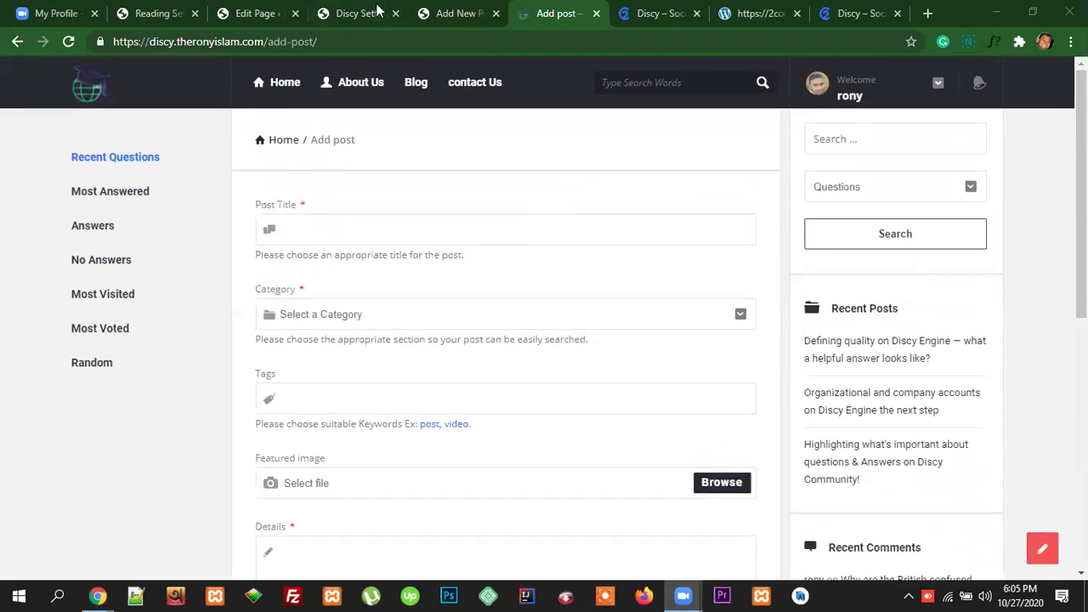
pyautogui.click(370, 14)
pyautogui.scroll(1, 719, 389)
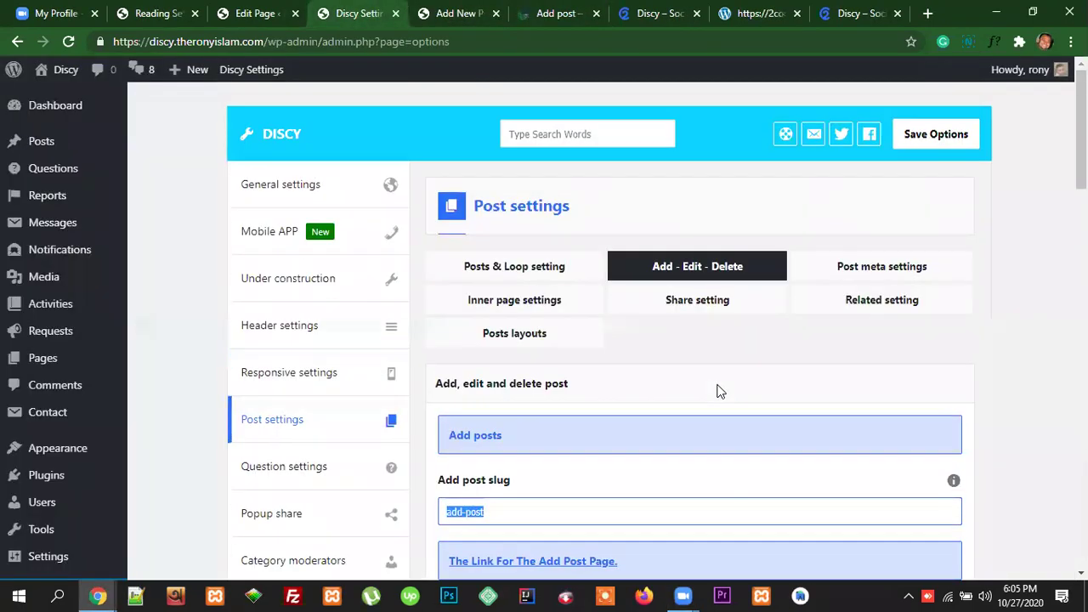
pyautogui.scroll(-1, 718, 389)
pyautogui.scroll(-8, 719, 389)
pyautogui.scroll(1, 719, 389)
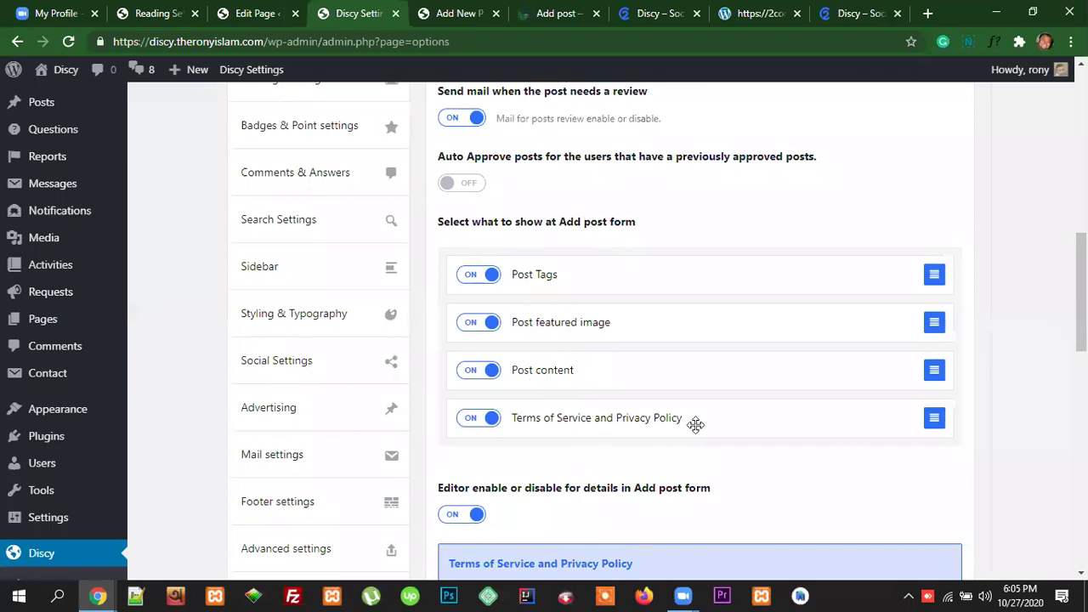
pyautogui.click(464, 13)
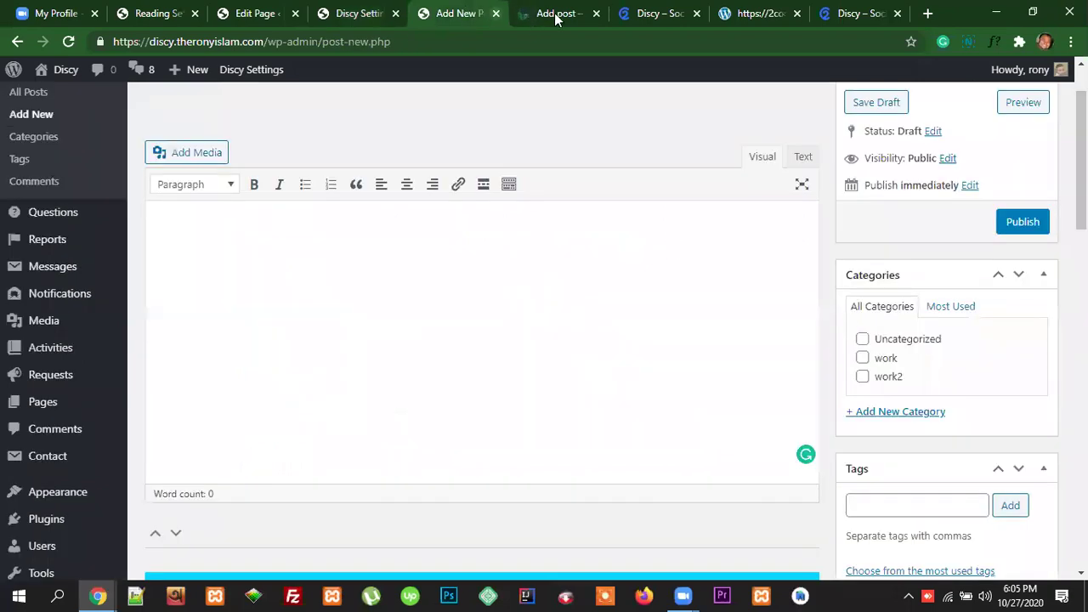
pyautogui.click(559, 14)
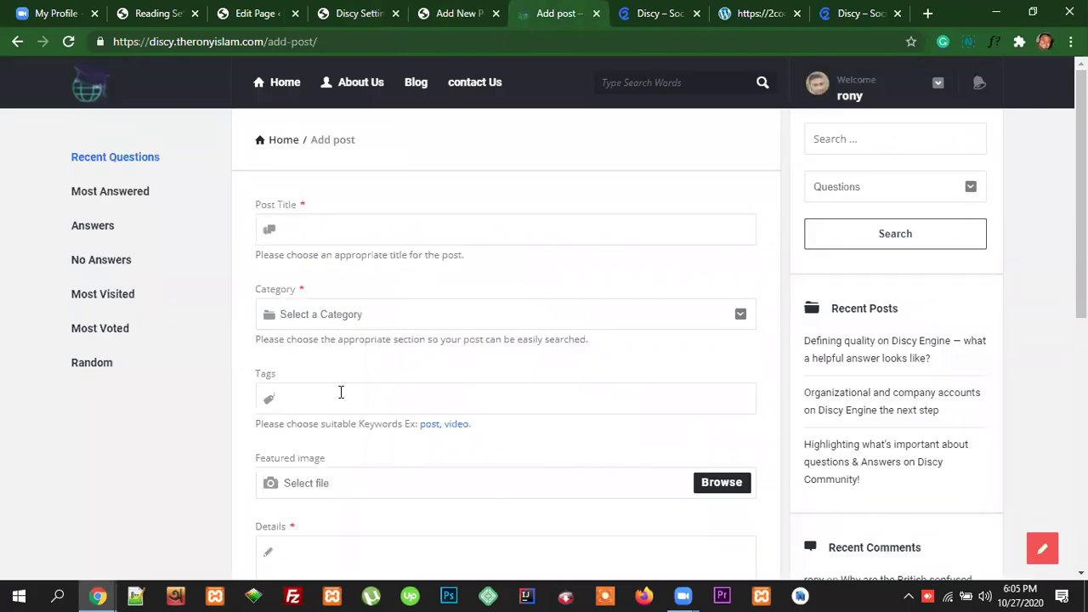
pyautogui.scroll(-2, 365, 373)
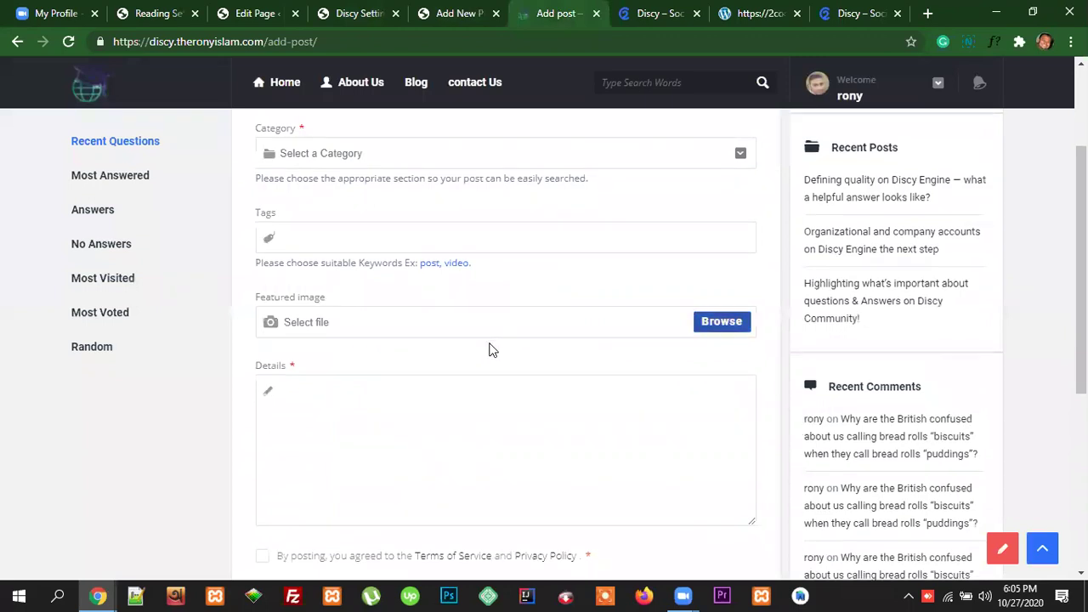
pyautogui.scroll(-1, 491, 349)
pyautogui.scroll(-2, 464, 372)
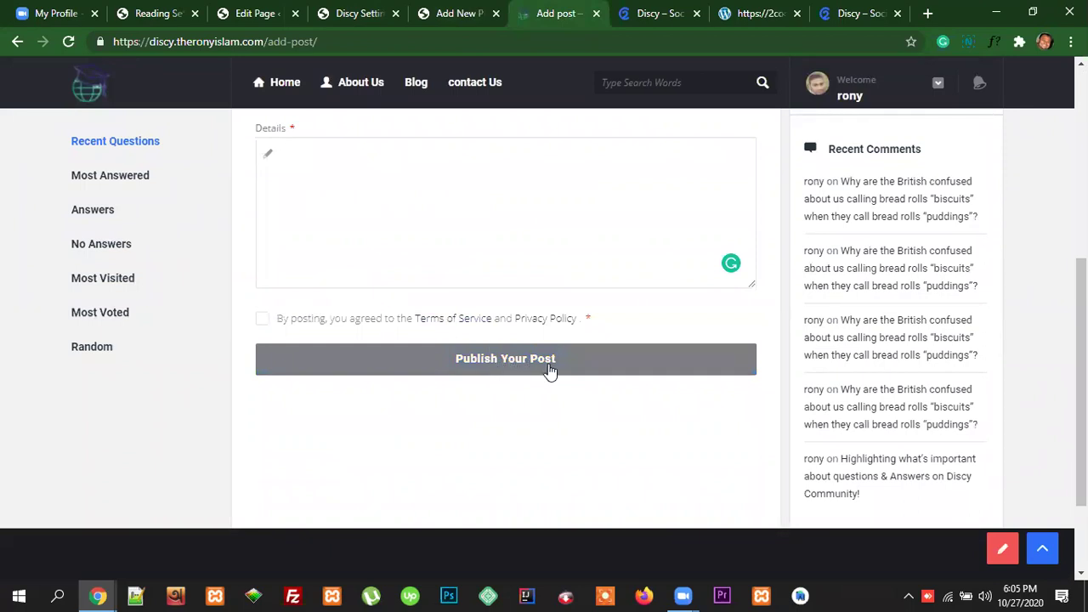
pyautogui.scroll(5, 548, 365)
pyautogui.scroll(-1, 481, 398)
pyautogui.scroll(1, 502, 389)
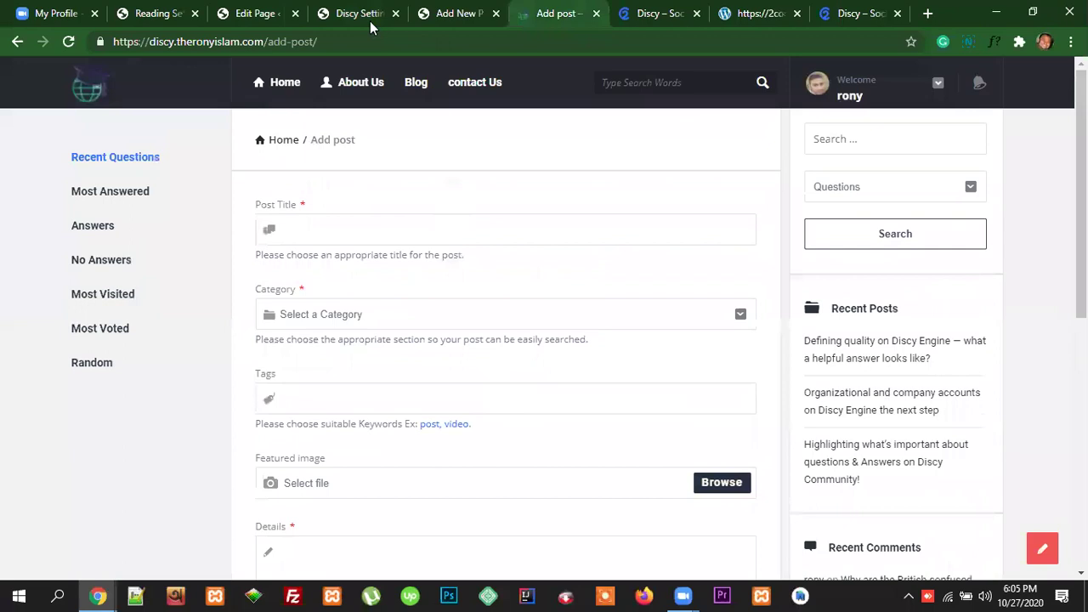
pyautogui.click(369, 20)
pyautogui.scroll(6, 747, 360)
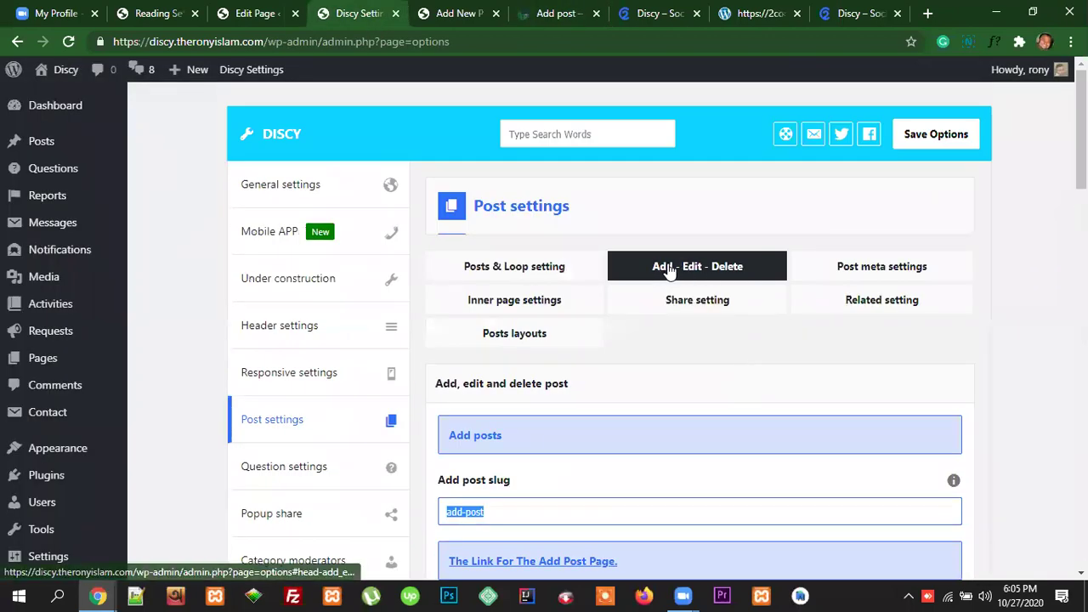
pyautogui.scroll(-9, 694, 401)
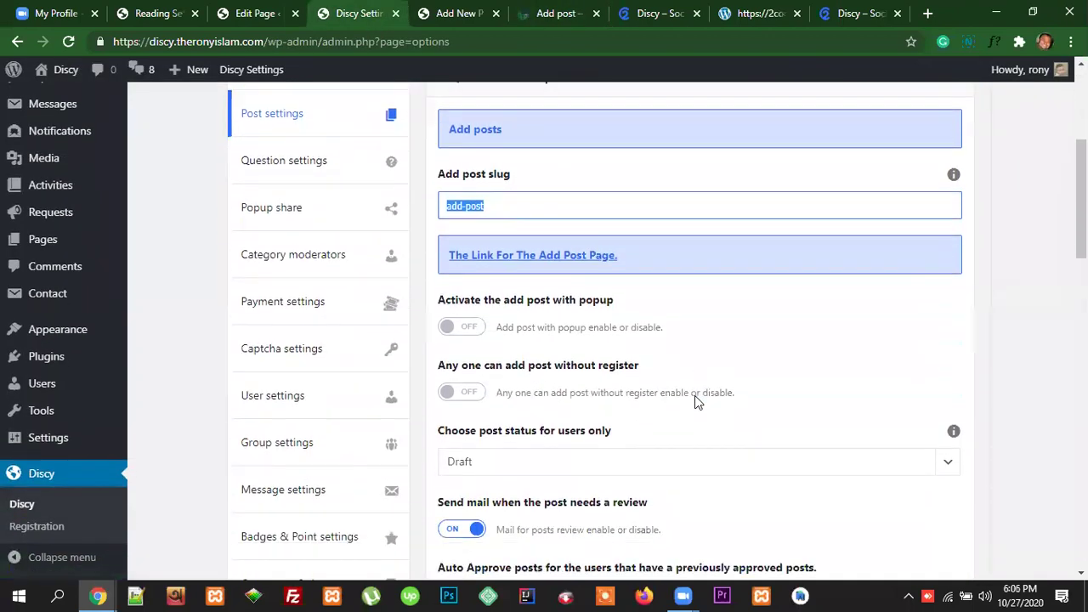
pyautogui.scroll(-4, 578, 374)
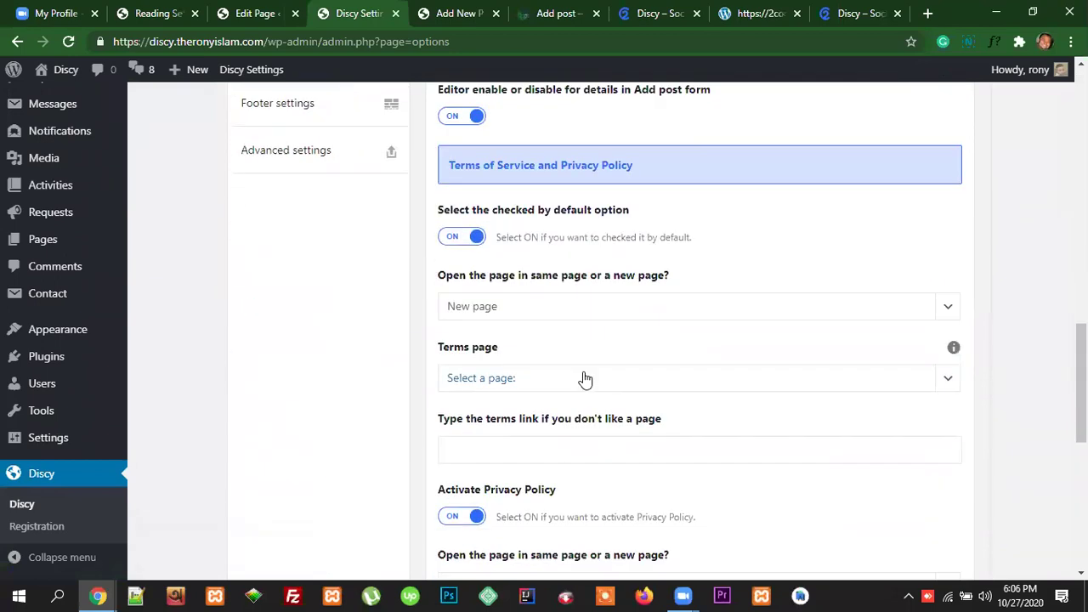
pyautogui.scroll(13, 668, 361)
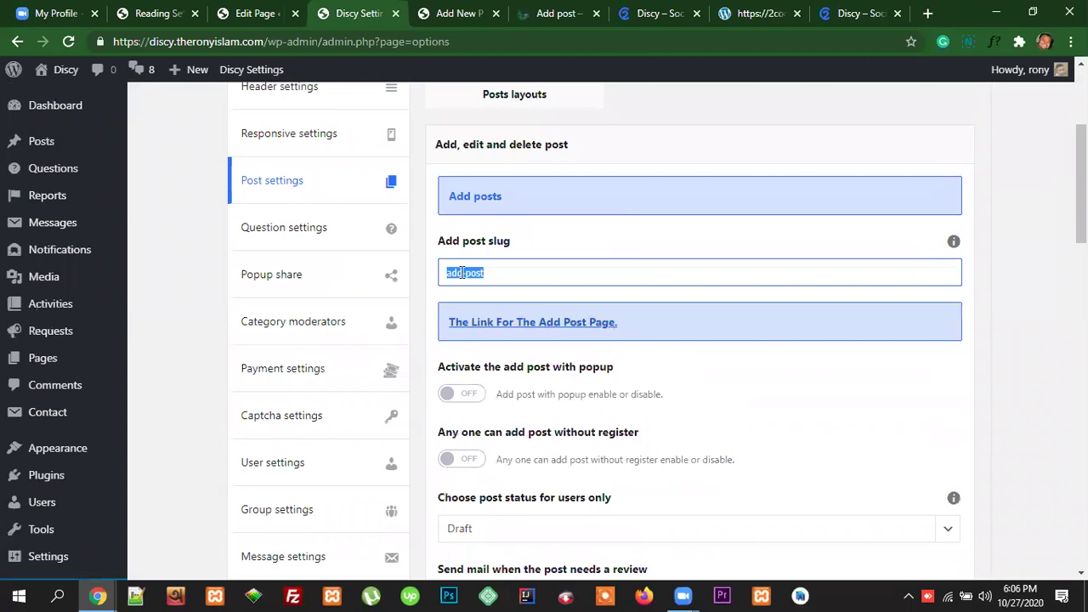
pyautogui.moveTo(487, 273); pyautogui.dragTo(446, 272)
pyautogui.click(456, 14)
pyautogui.click(528, 15)
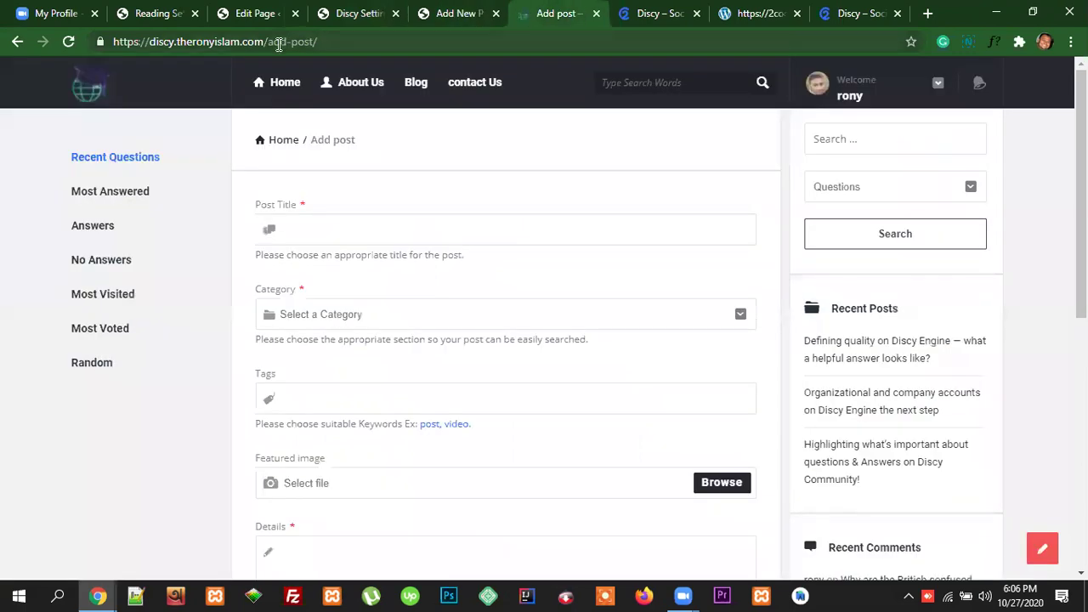
pyautogui.moveTo(268, 41); pyautogui.dragTo(113, 41)
pyautogui.moveTo(319, 42); pyautogui.dragTo(269, 43)
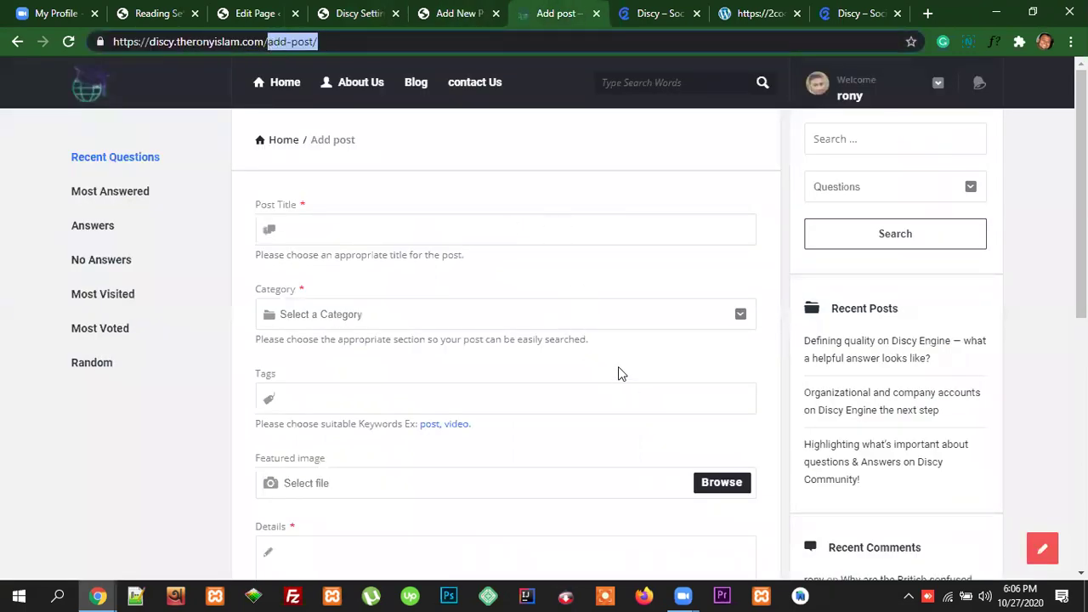
pyautogui.click(357, 14)
pyautogui.scroll(-3, 644, 377)
pyautogui.scroll(-10, 642, 374)
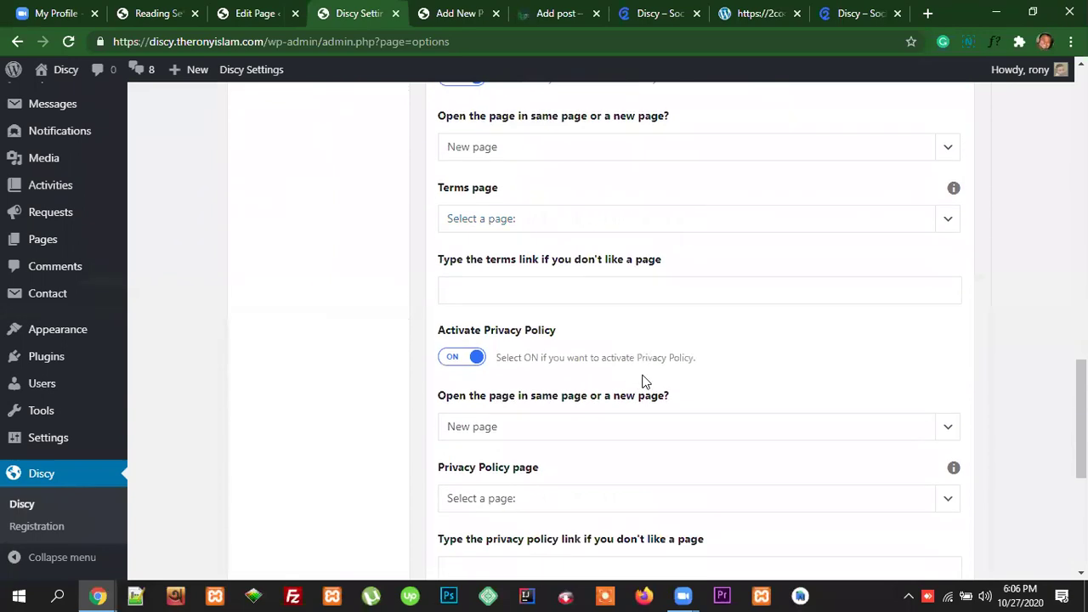
pyautogui.scroll(-1, 655, 384)
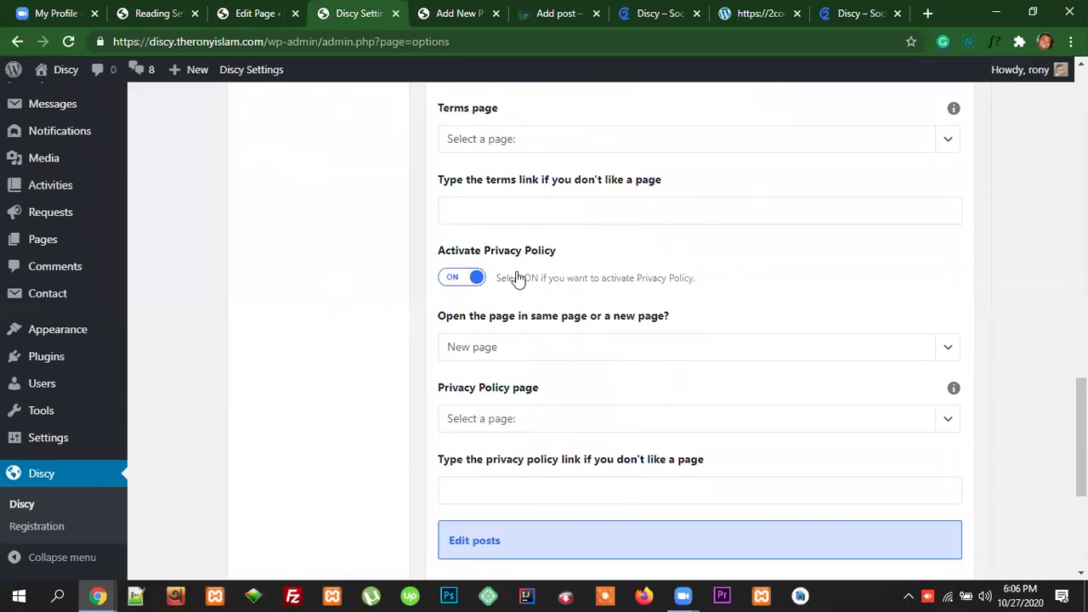
pyautogui.click(553, 15)
pyautogui.scroll(-4, 497, 380)
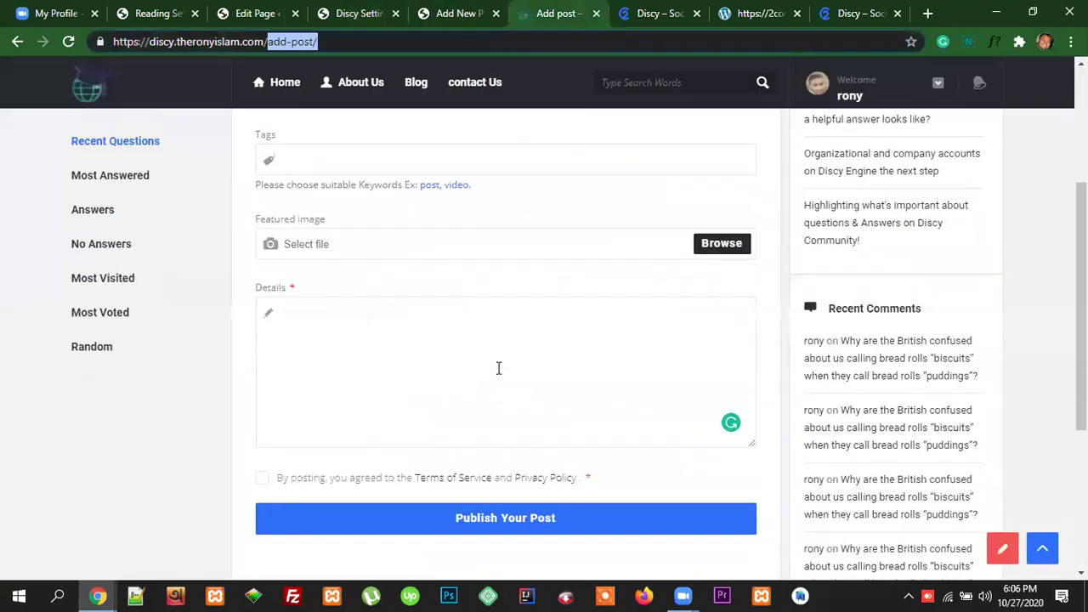
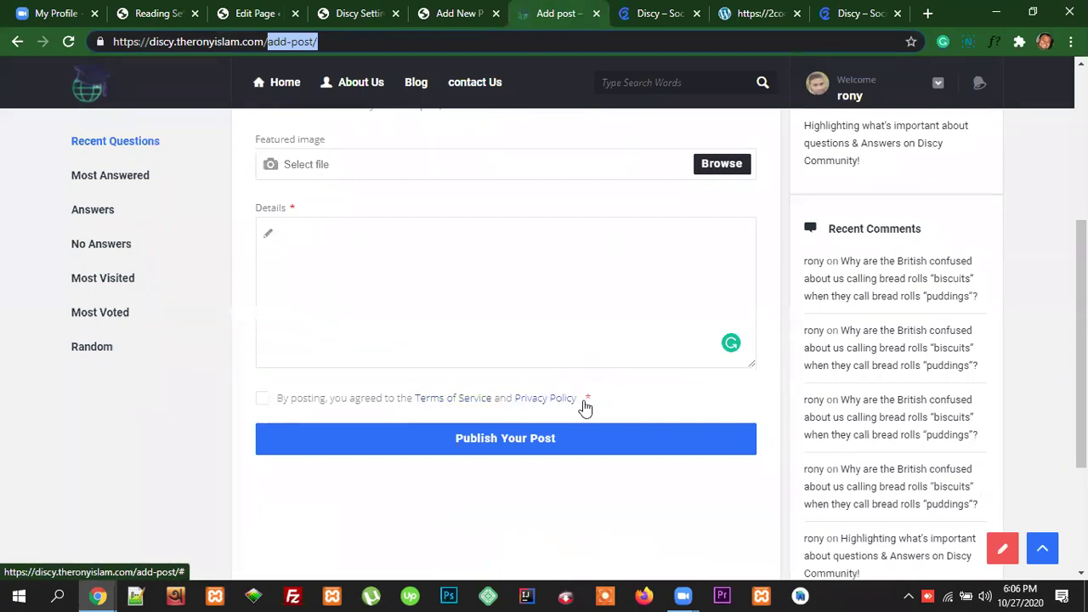
# Step: Return from the front-end Add post form to the Discy Settings tab at the Privacy Policy options
pyautogui.moveTo(579, 406); pyautogui.dragTo(648, 389)
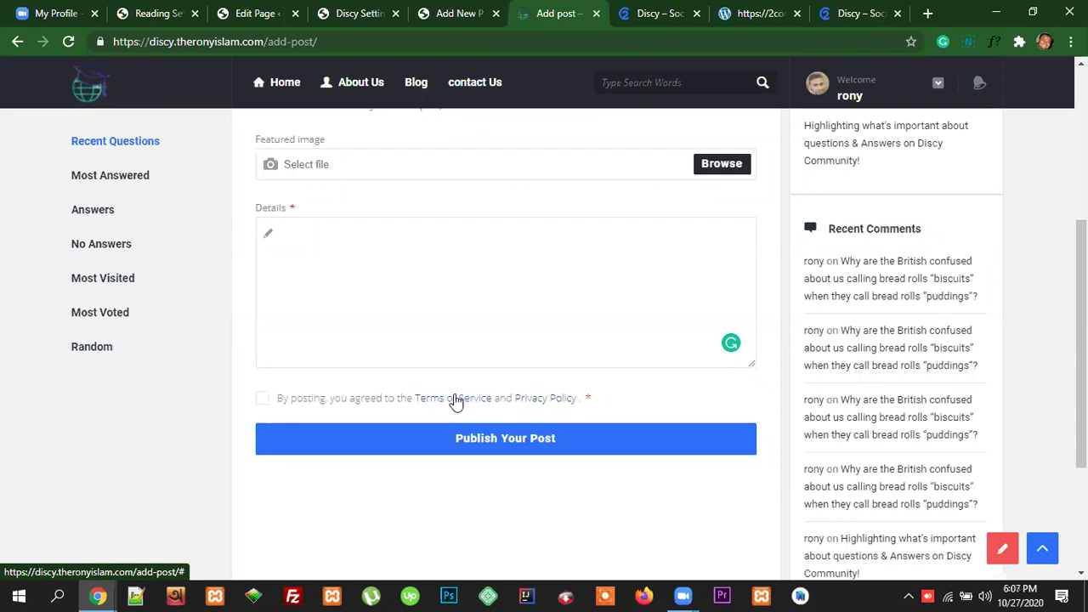
pyautogui.click(356, 12)
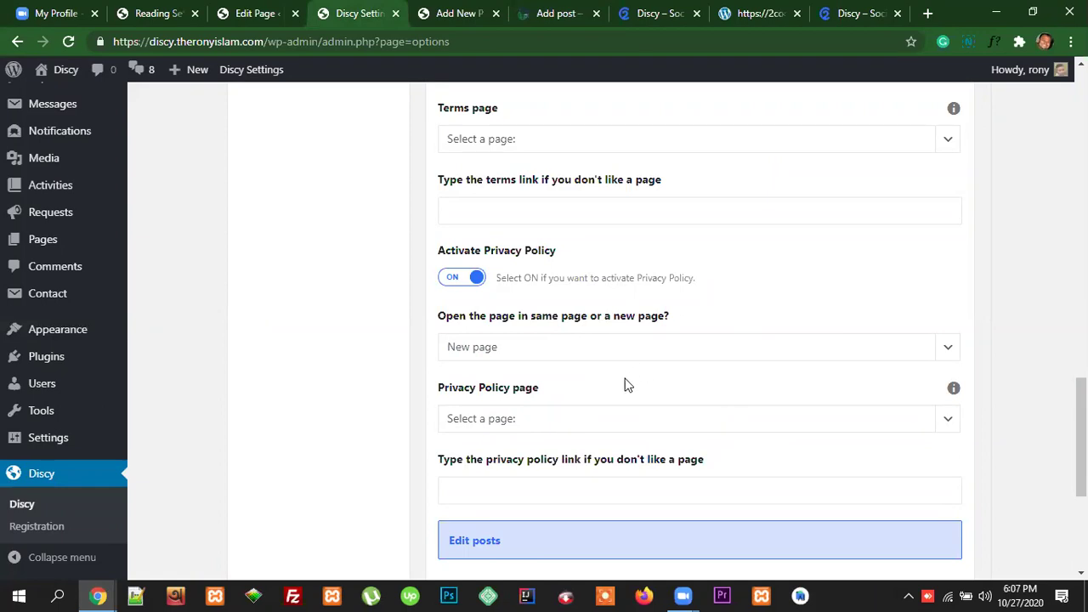
# Step: Open the Privacy Policy page list and close it without choosing a page
pyautogui.scroll(-1, 700, 437)
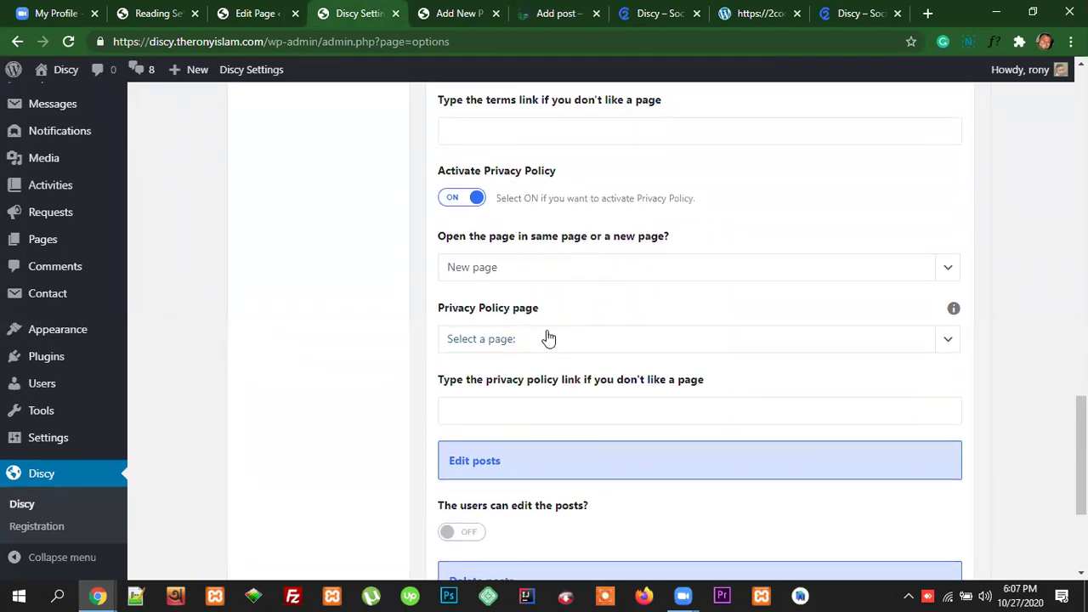
pyautogui.click(541, 340)
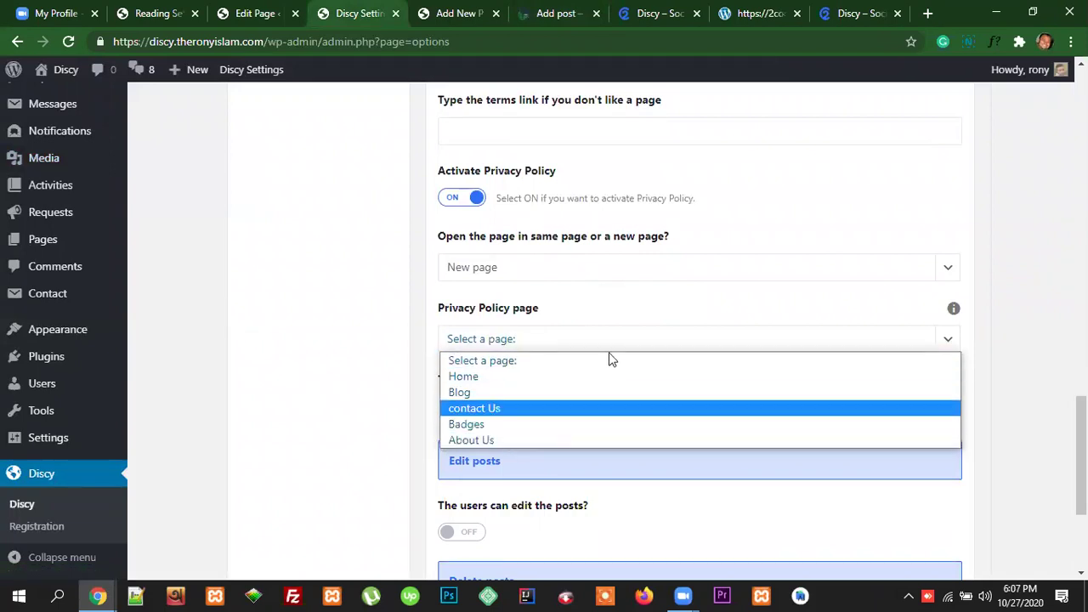
pyautogui.click(637, 306)
# Step: Toggle 'The users can edit the posts?' on and back off, then save the Discy options
pyautogui.scroll(9, 880, 447)
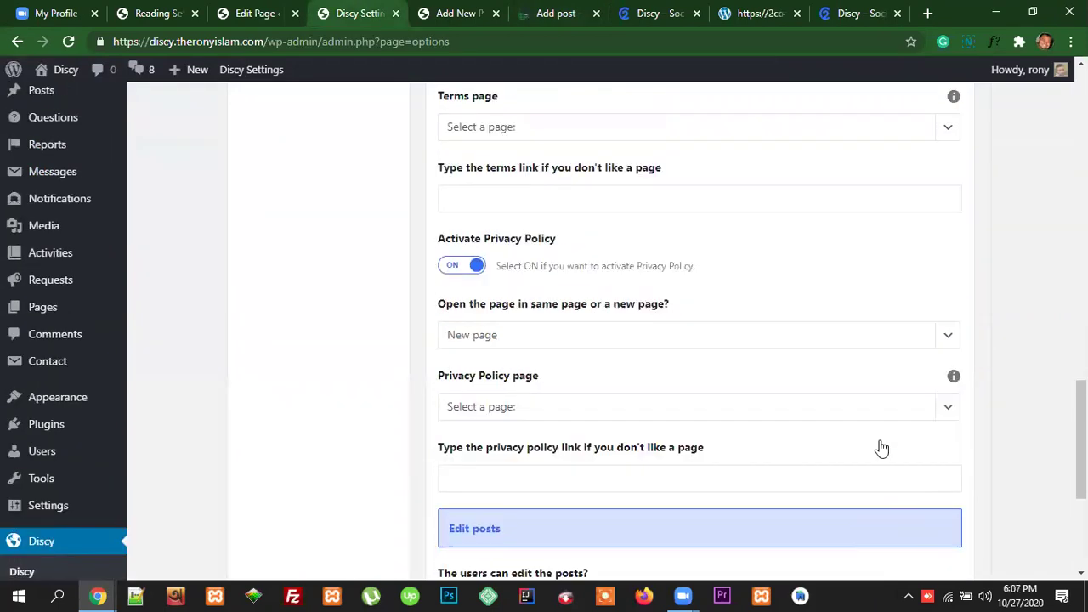
pyautogui.scroll(-7, 875, 440)
pyautogui.scroll(-5, 875, 436)
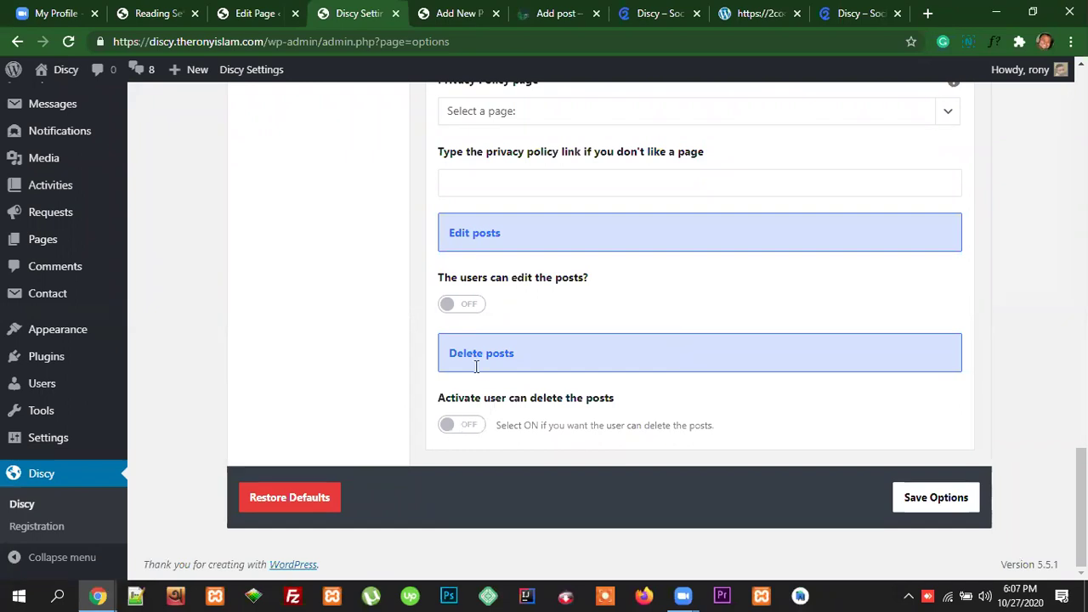
pyautogui.scroll(8, 663, 403)
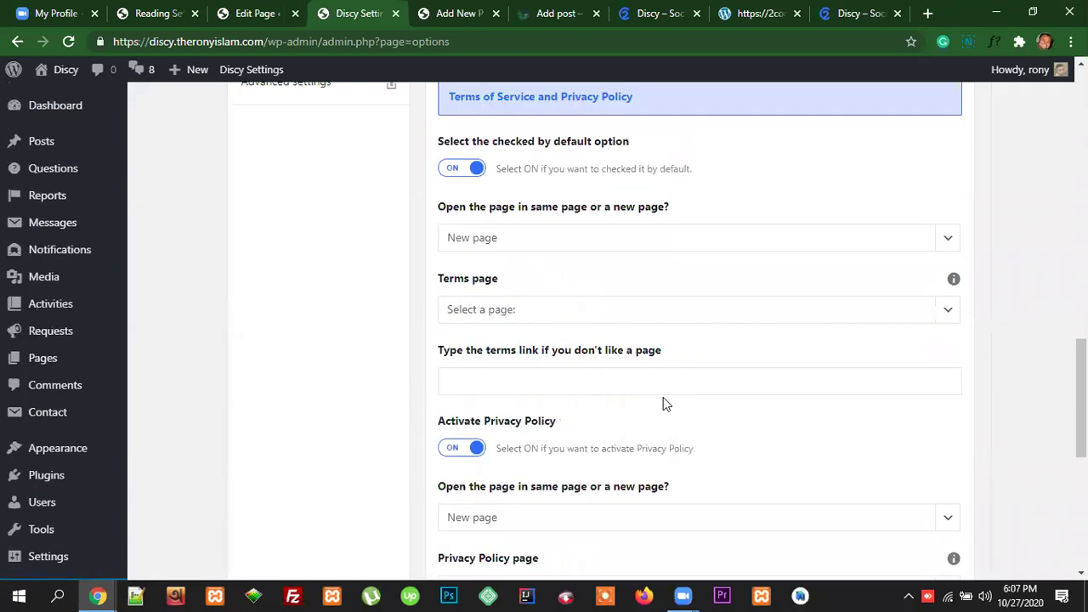
pyautogui.scroll(-5, 663, 403)
pyautogui.scroll(-2, 663, 397)
pyautogui.click(468, 308)
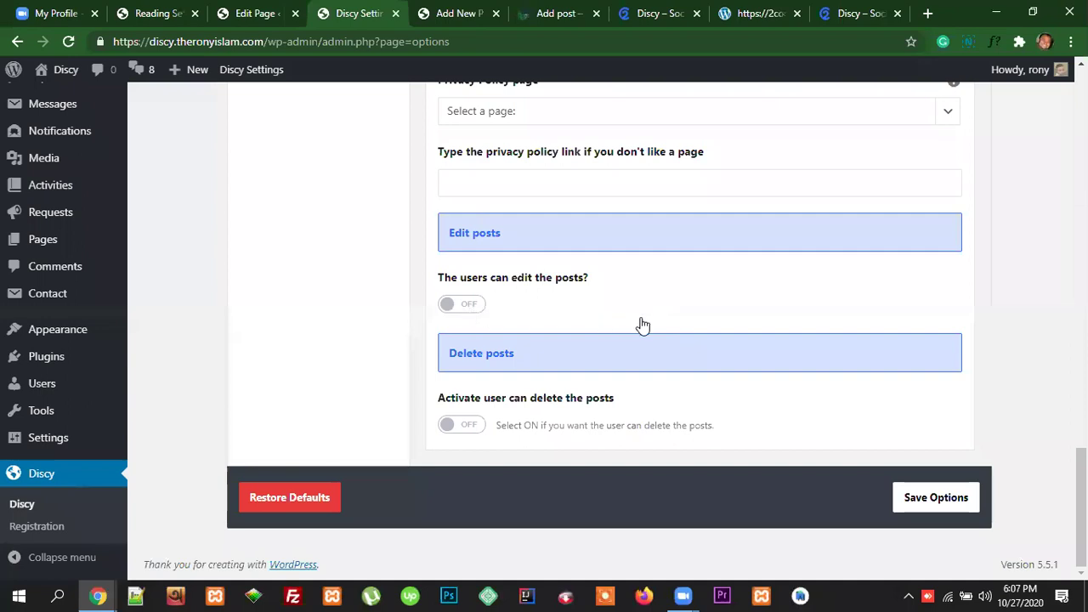
pyautogui.scroll(-2, 649, 324)
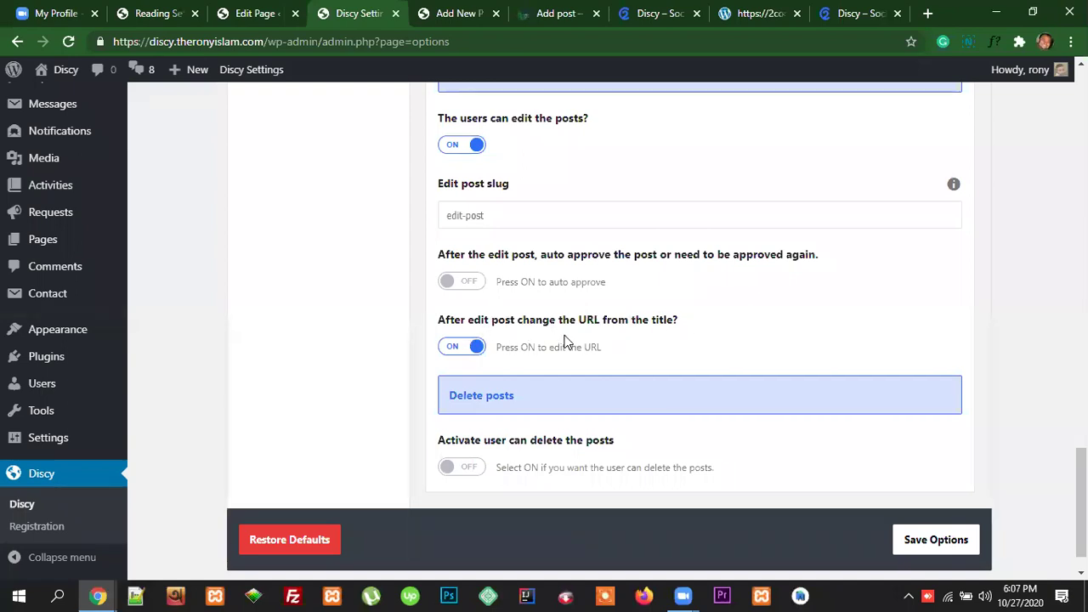
pyautogui.scroll(1, 575, 274)
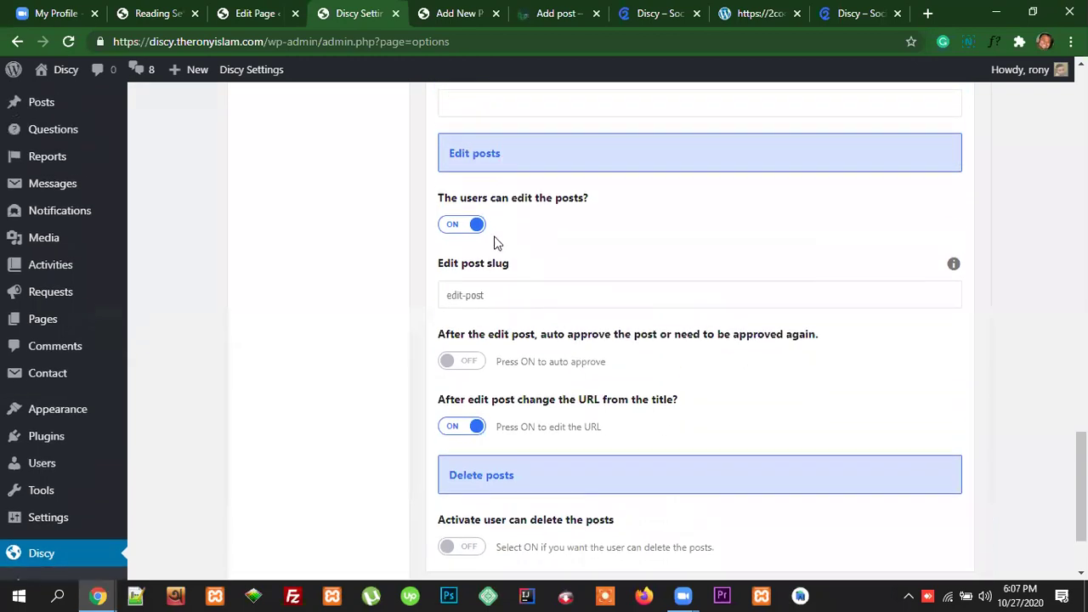
pyautogui.click(462, 224)
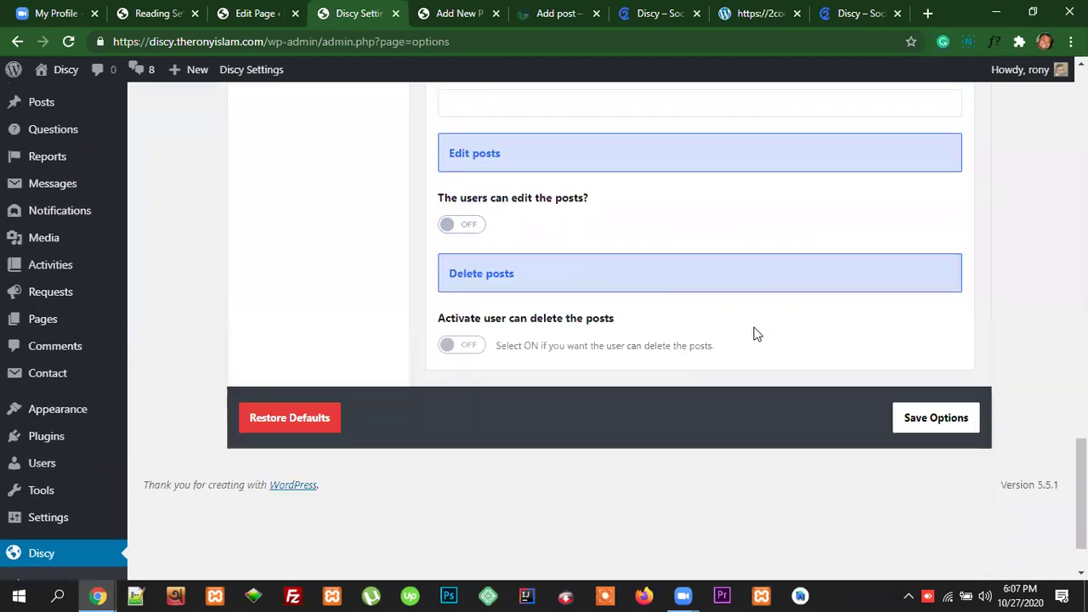
pyautogui.scroll(1, 838, 338)
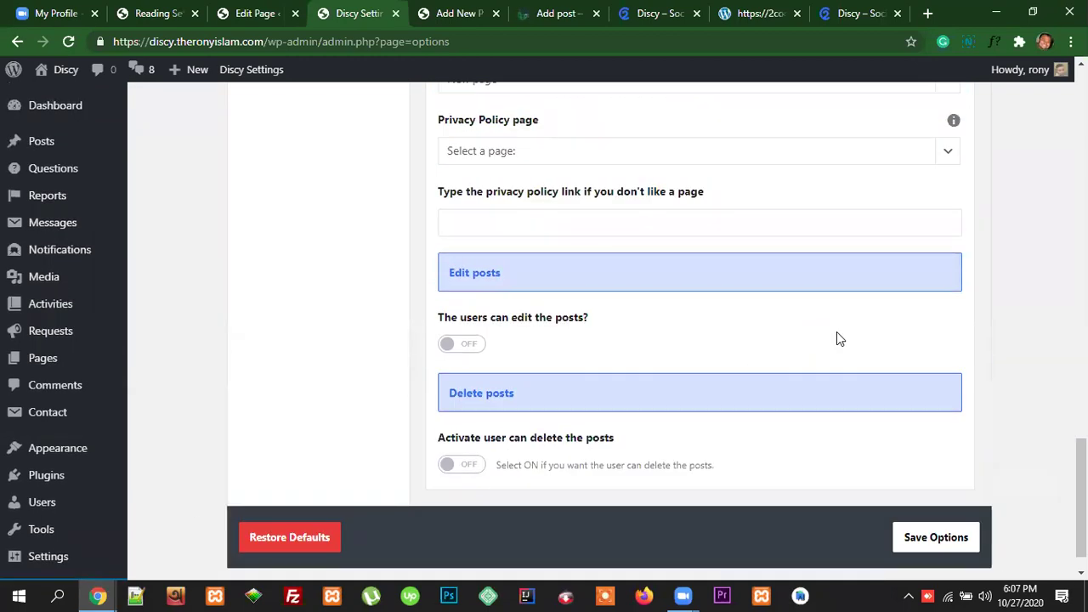
pyautogui.click(936, 538)
pyautogui.scroll(20, 851, 406)
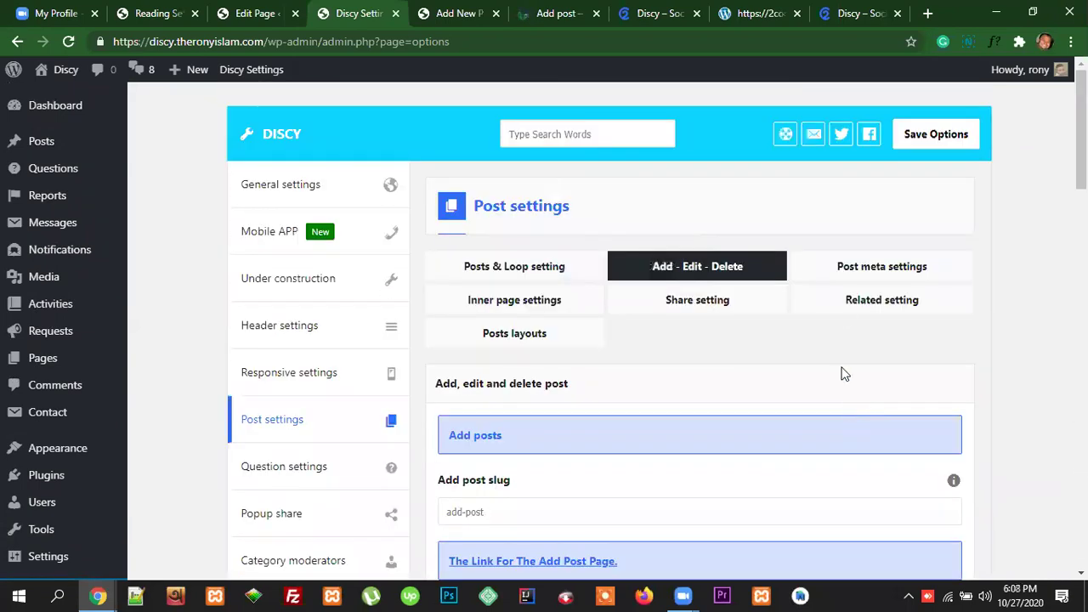
# Step: Open the Post meta settings tab, then glance at the Add post form and new post editor
pyautogui.click(875, 270)
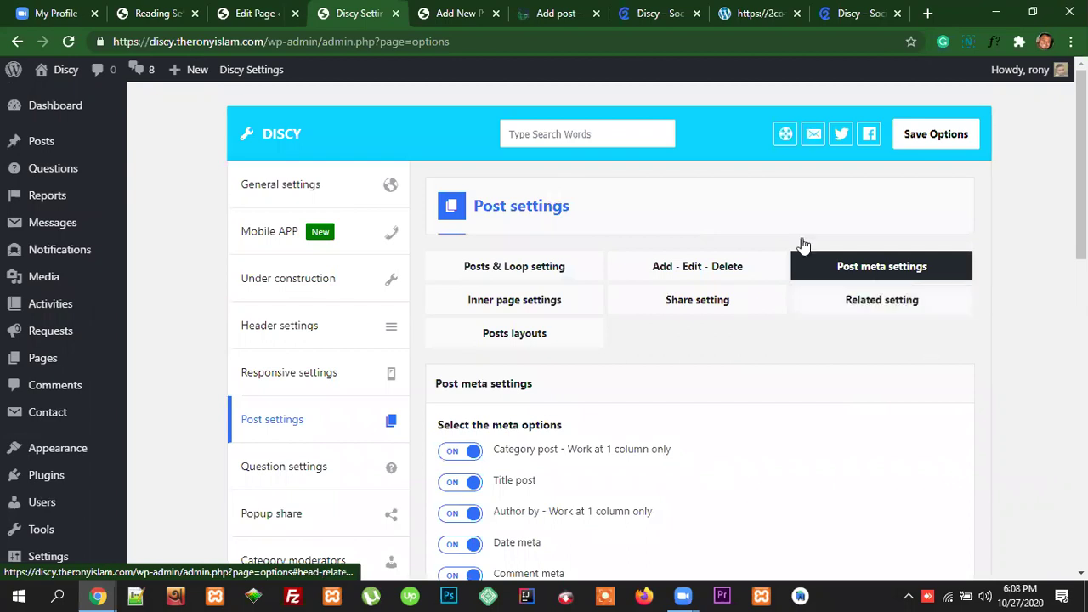
pyautogui.click(554, 12)
pyautogui.scroll(4, 594, 300)
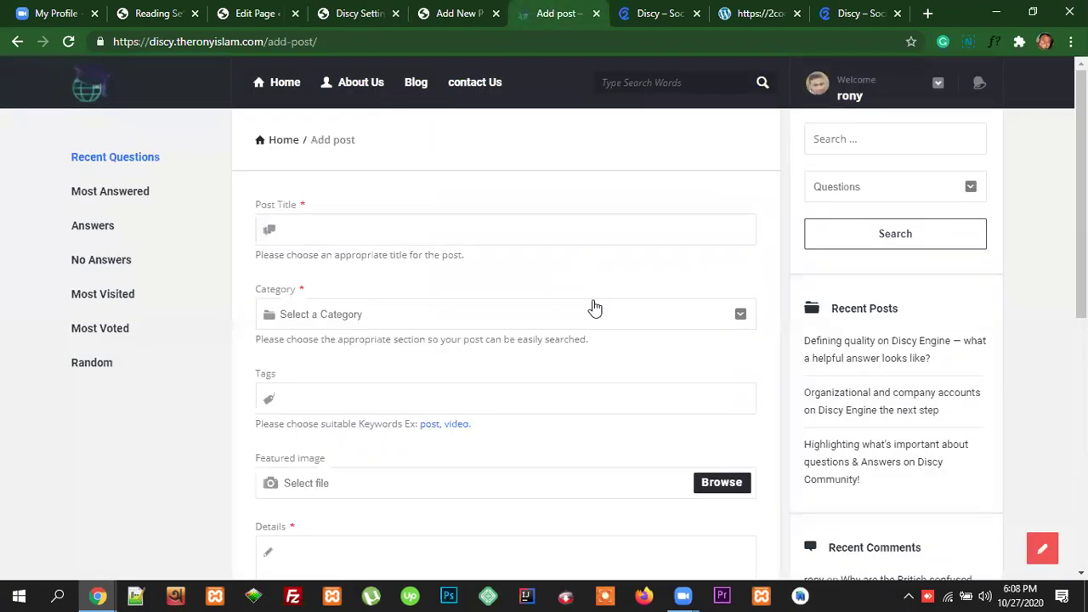
pyautogui.click(466, 15)
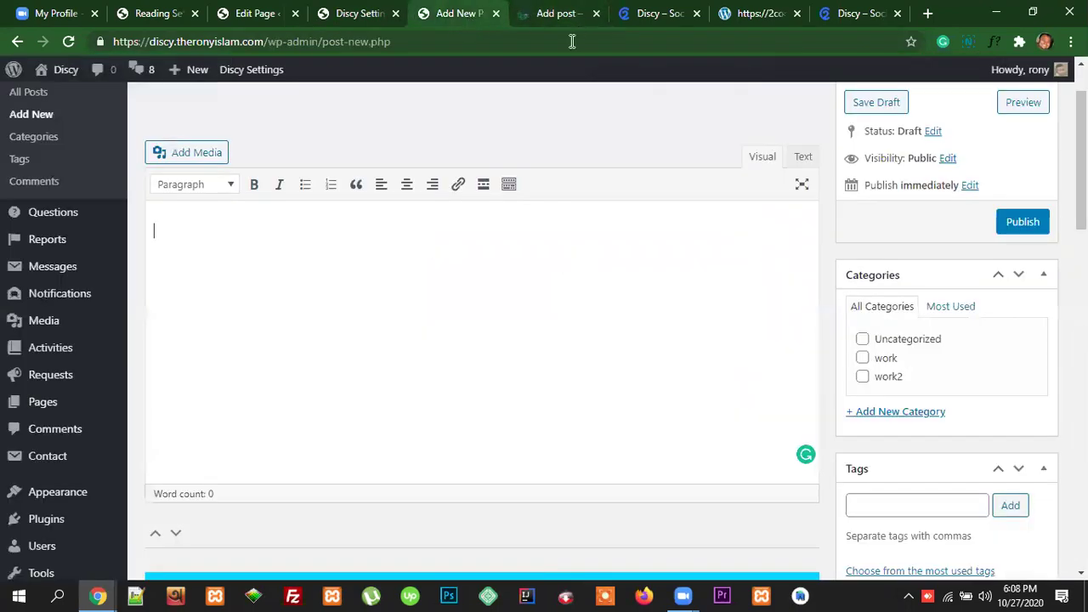
pyautogui.click(558, 8)
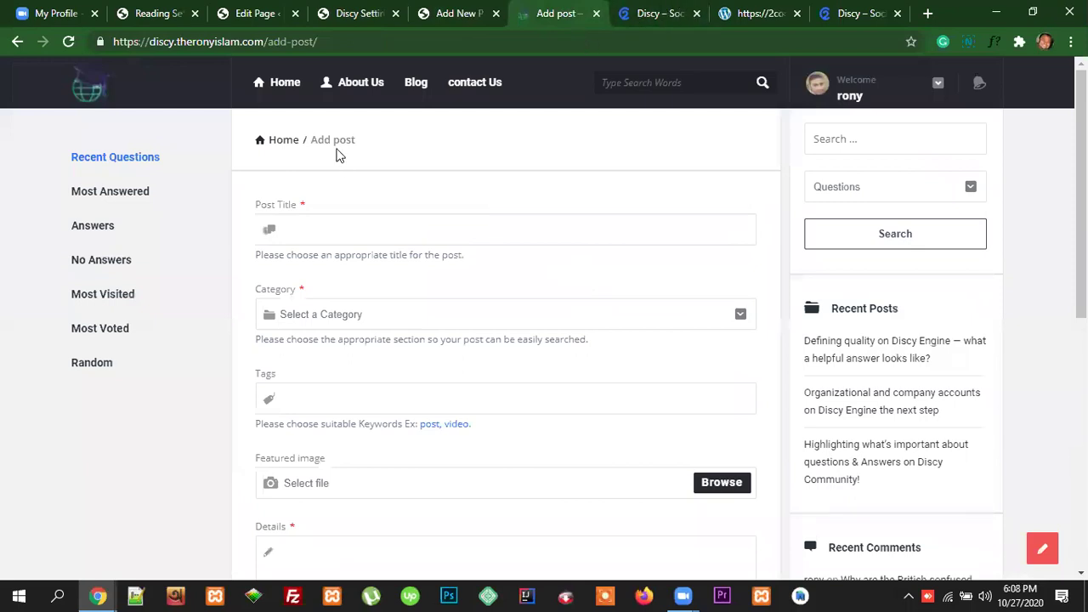
# Step: On the Blog page, highlight the first post's date, comments and views line, then return to settings
pyautogui.click(415, 87)
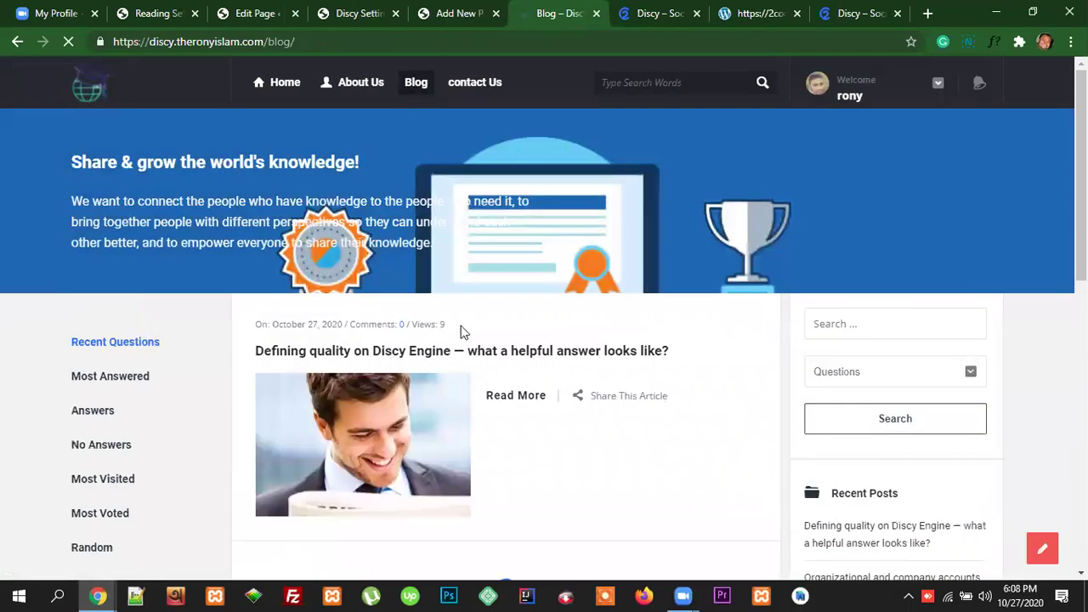
pyautogui.moveTo(463, 332); pyautogui.dragTo(255, 330)
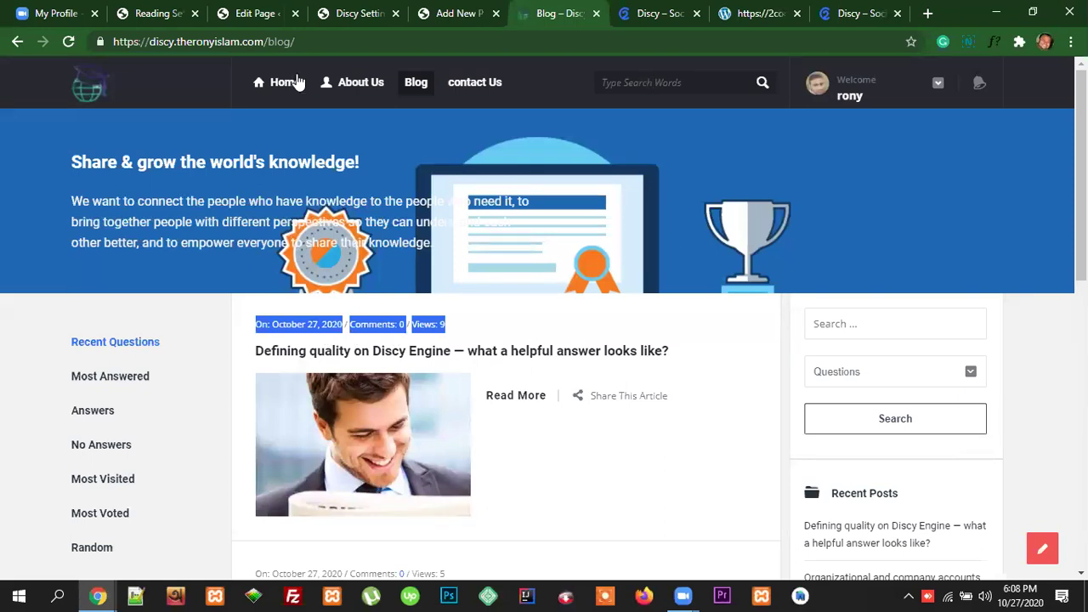
pyautogui.click(357, 14)
pyautogui.scroll(-2, 680, 366)
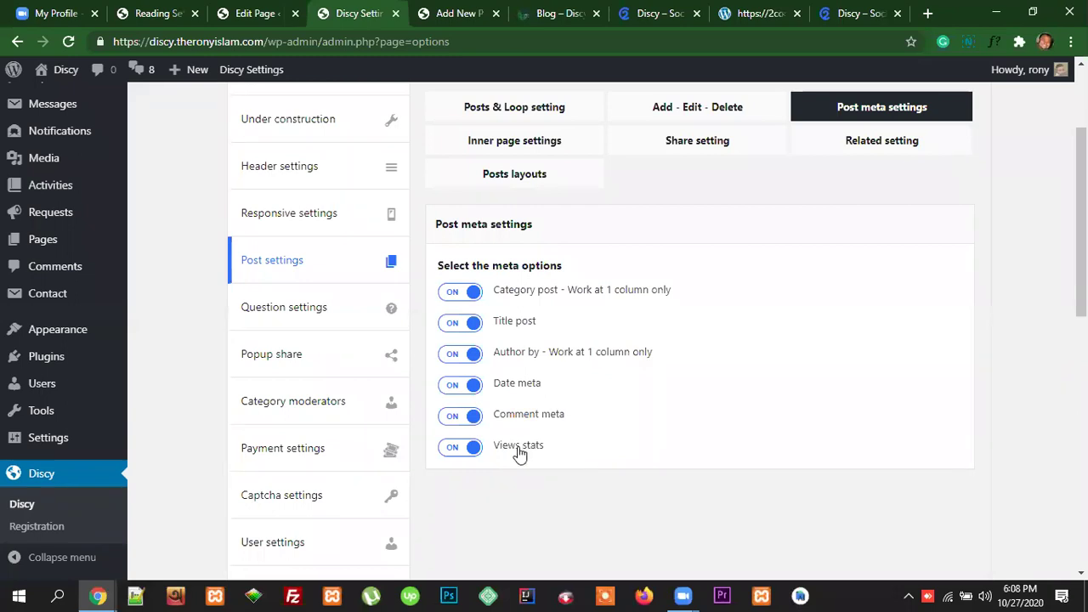
# Step: Switch the Views stats meta option off and back on
pyautogui.scroll(-3, 762, 491)
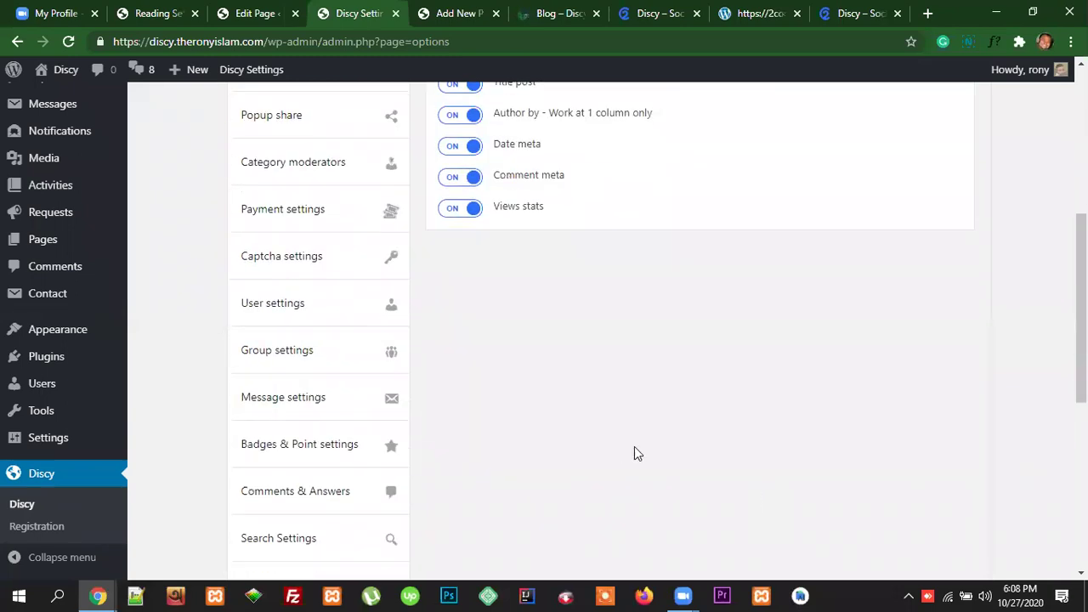
pyautogui.scroll(4, 636, 451)
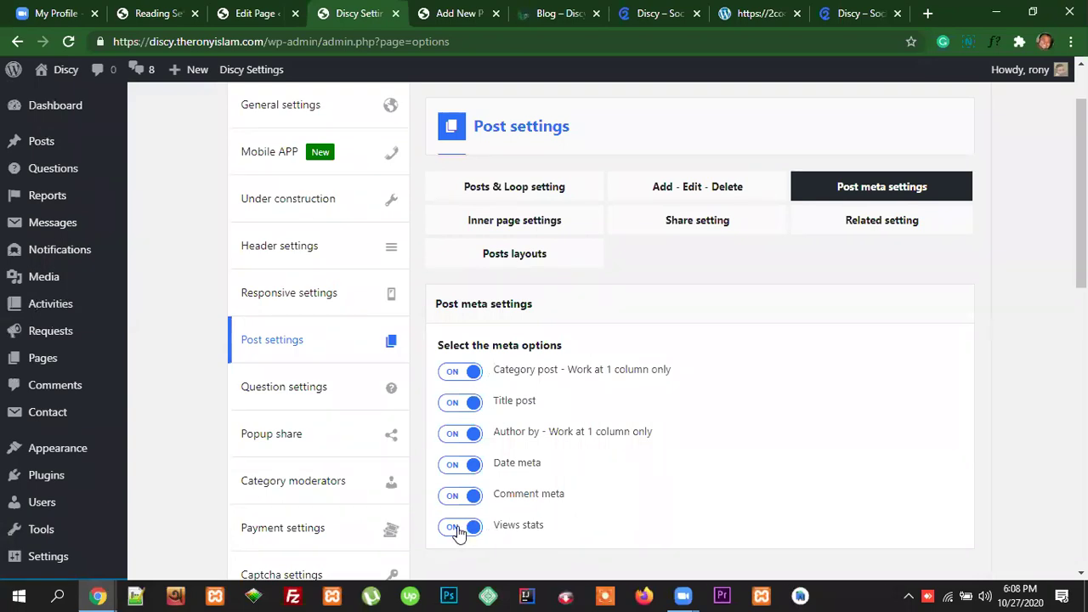
pyautogui.click(544, 527)
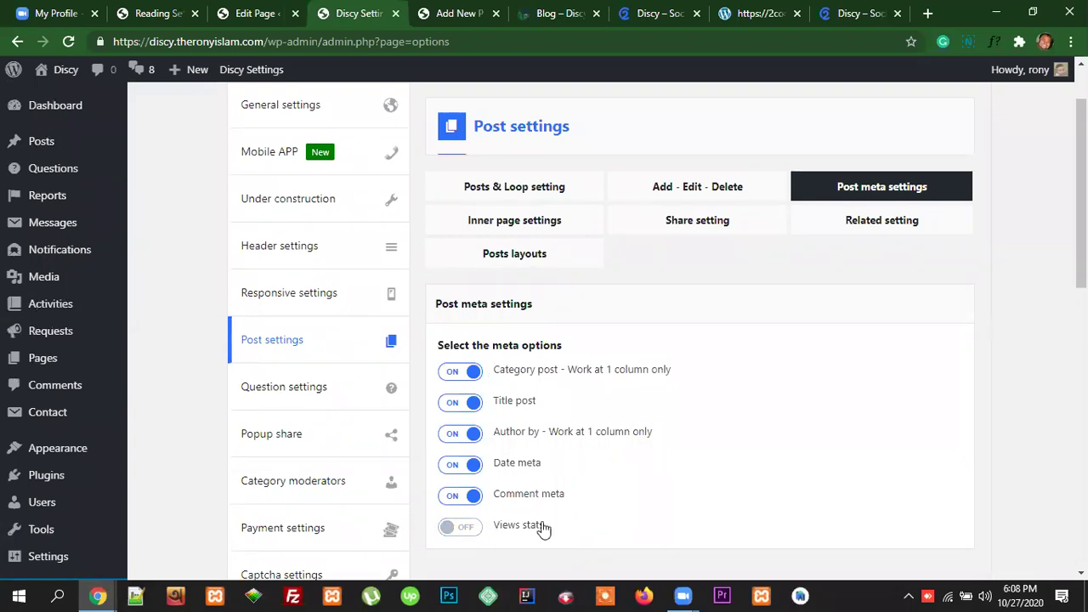
pyautogui.click(467, 528)
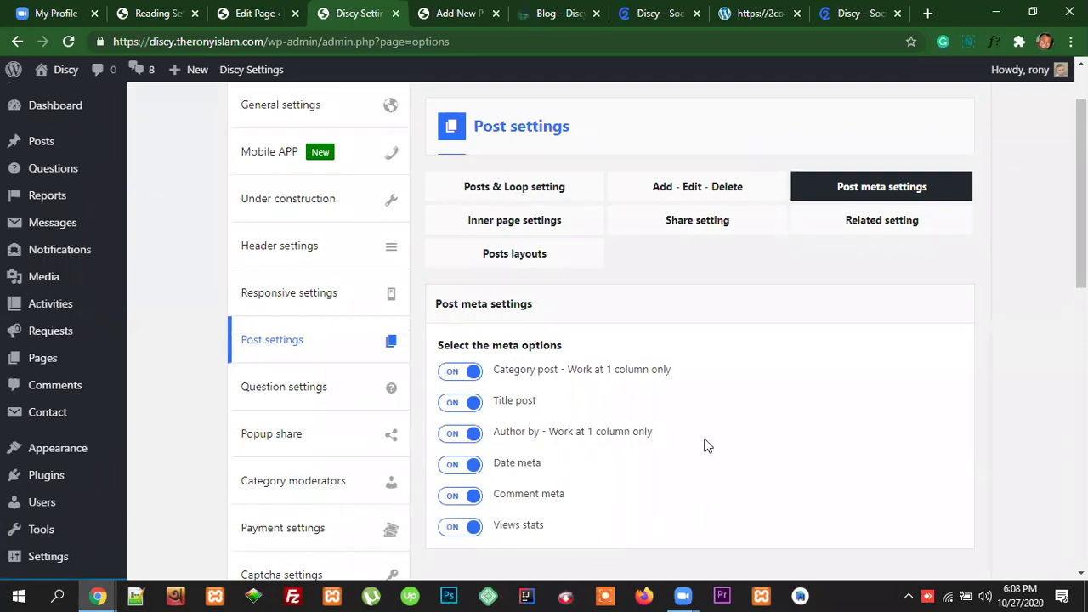
# Step: Open Inner page settings, then view the 'Organizational and company accounts' post on the blog
pyautogui.click(515, 226)
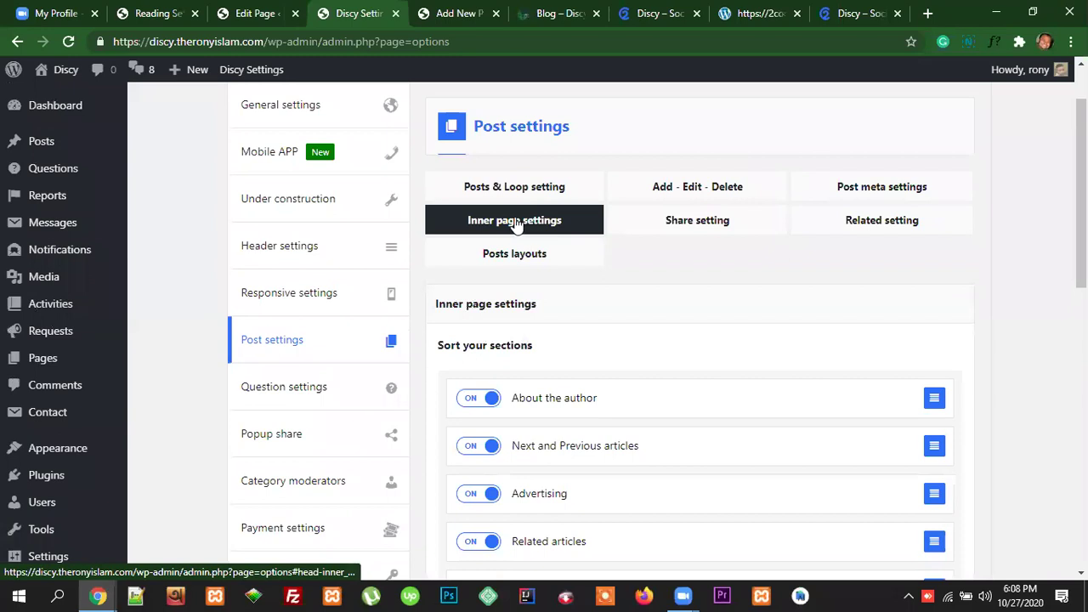
pyautogui.click(544, 13)
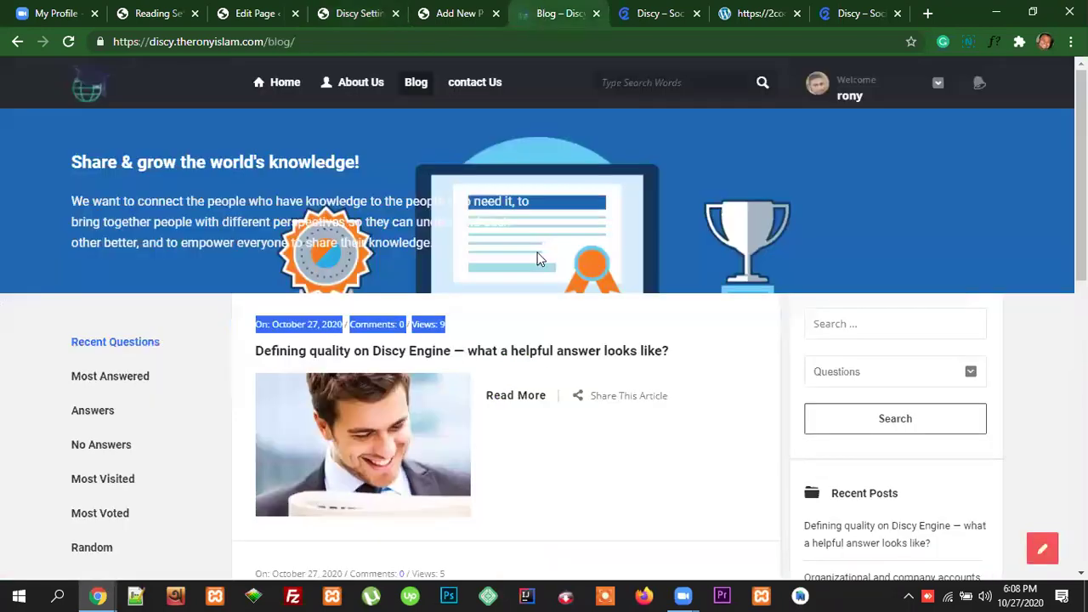
pyautogui.scroll(-2, 537, 259)
pyautogui.scroll(-2, 584, 408)
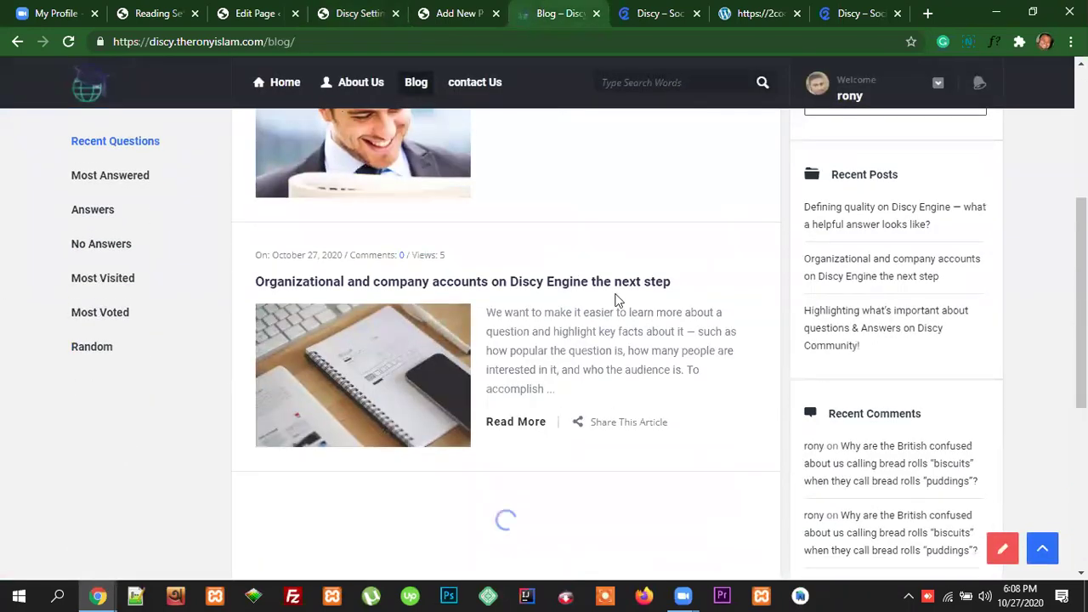
pyautogui.scroll(-5, 583, 396)
pyautogui.scroll(7, 590, 406)
pyautogui.scroll(-2, 621, 403)
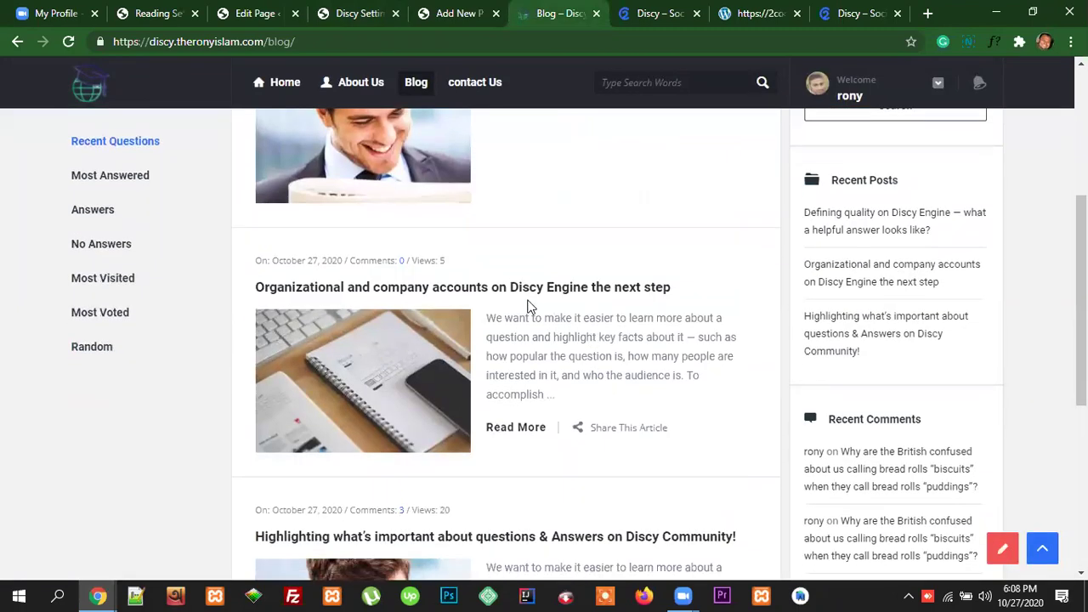
pyautogui.click(516, 292)
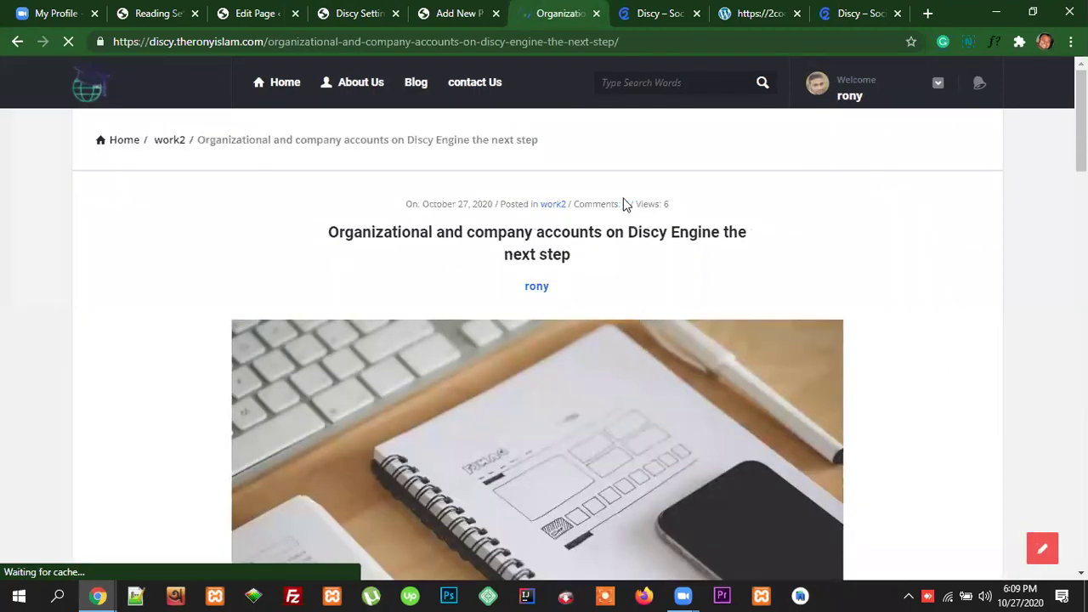
pyautogui.click(366, 22)
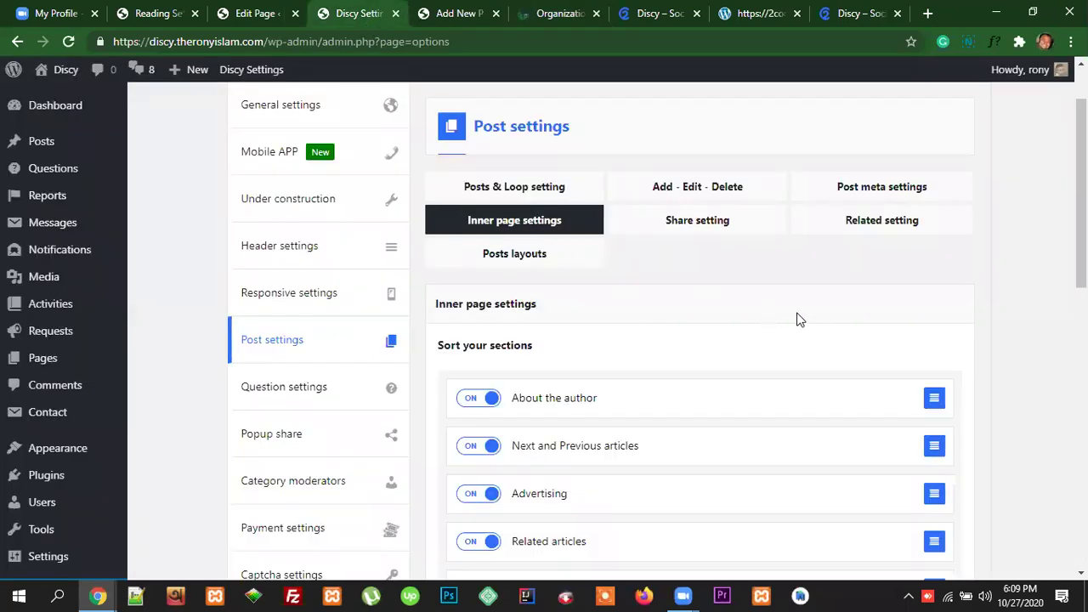
# Step: Scroll through the 'Organizational and company accounts' post on the front end
pyautogui.scroll(-2, 808, 317)
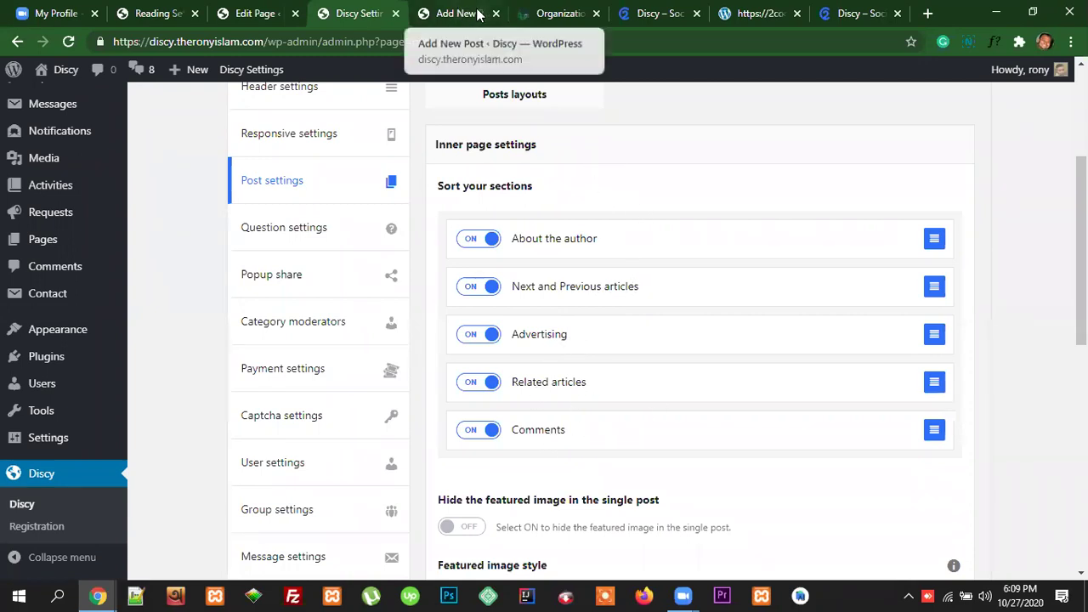
pyautogui.click(551, 13)
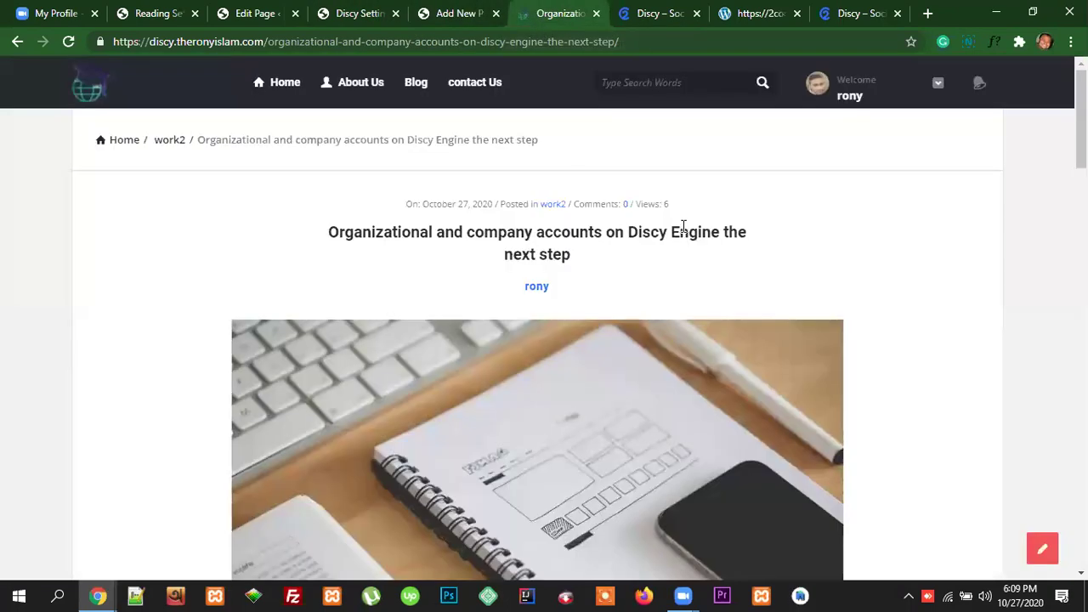
pyautogui.scroll(-1, 683, 227)
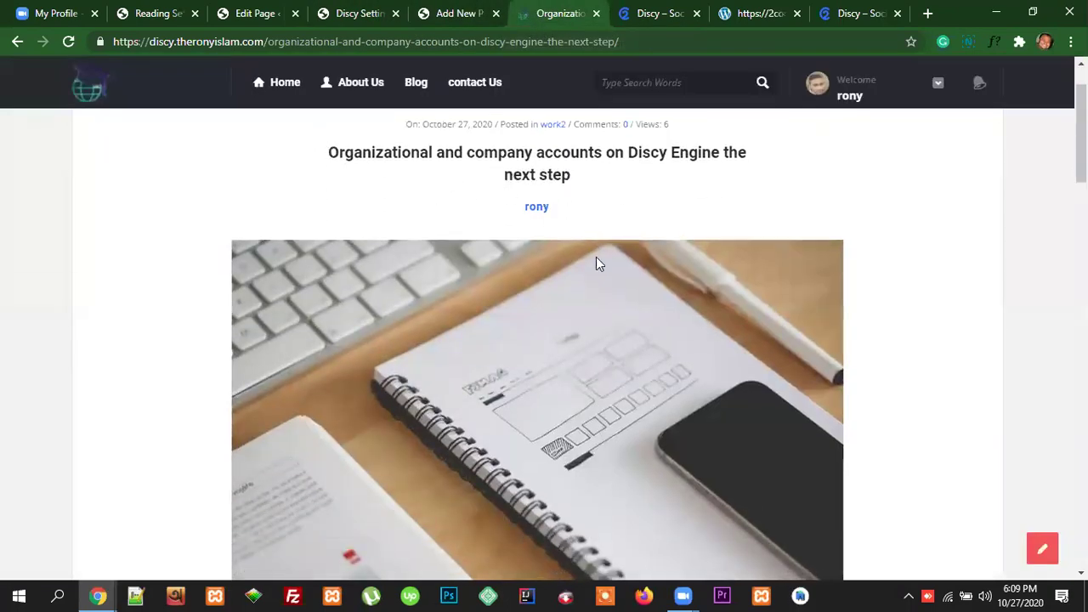
pyautogui.scroll(-6, 643, 340)
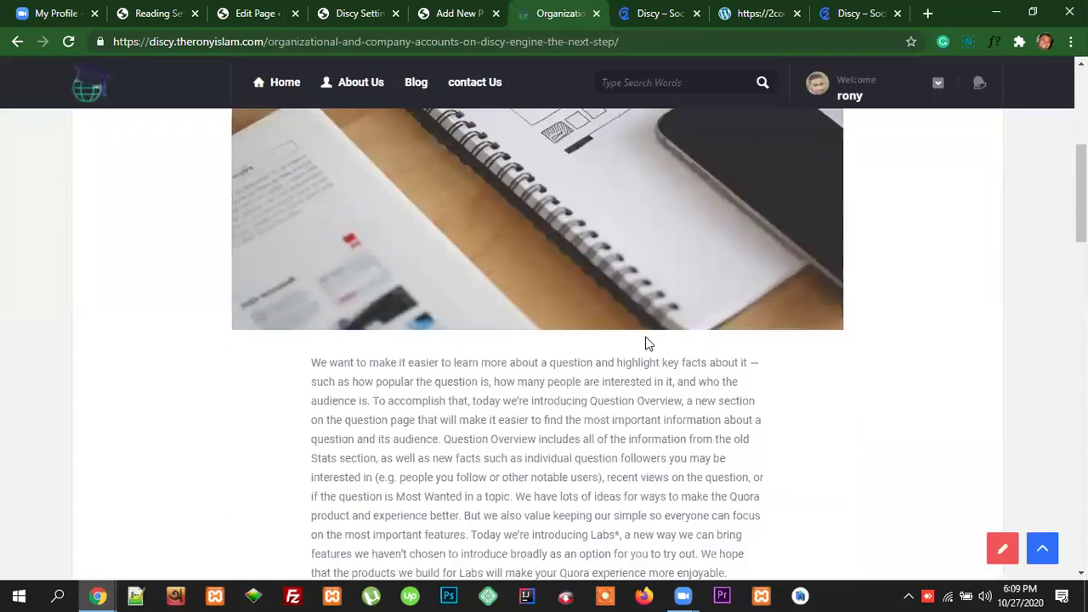
pyautogui.scroll(-4, 644, 338)
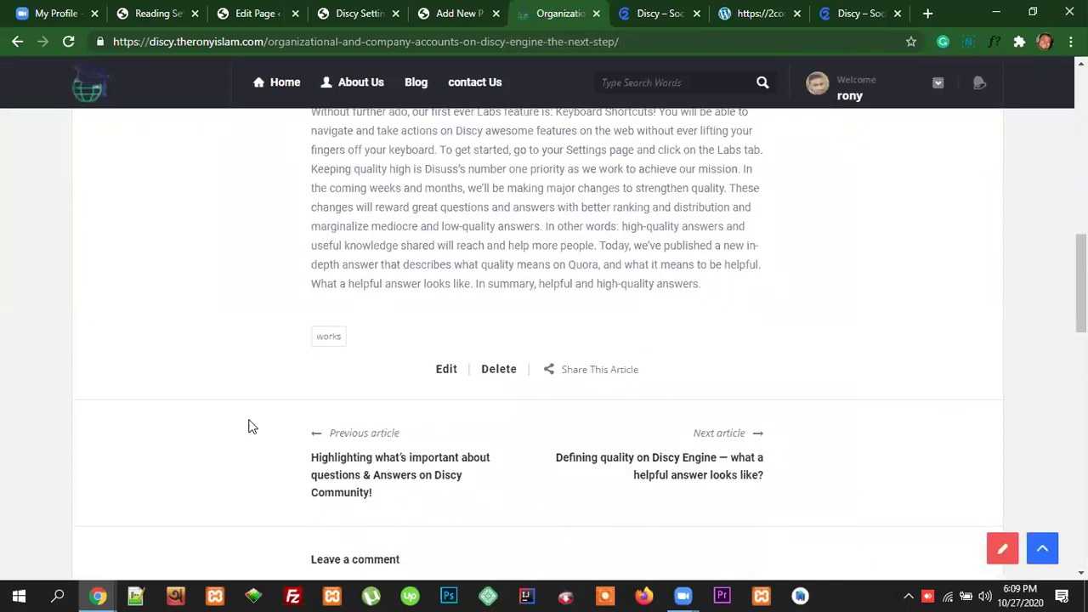
pyautogui.scroll(-3, 544, 366)
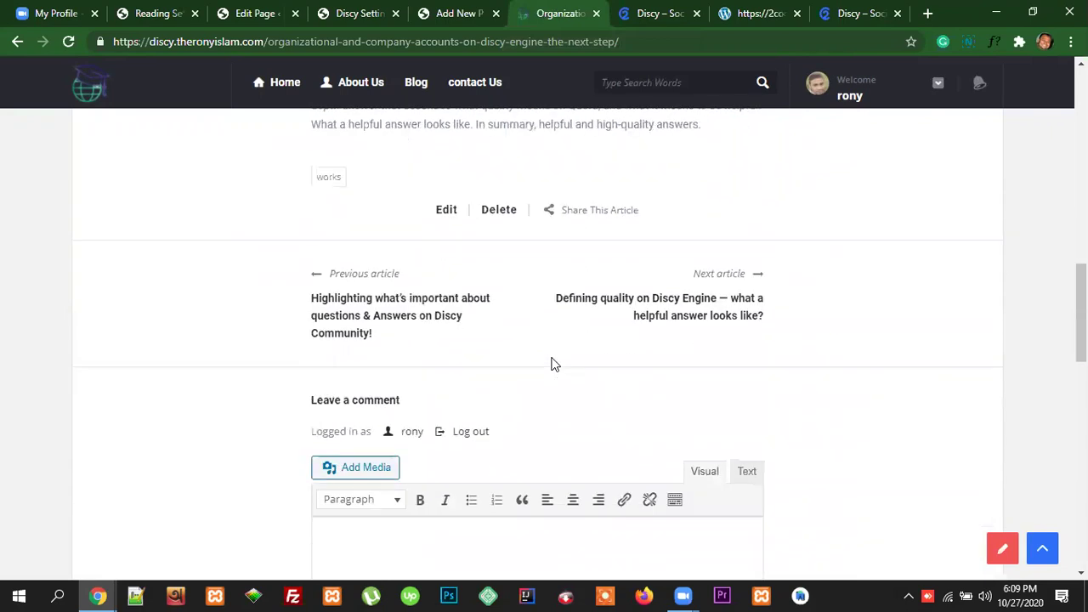
pyautogui.scroll(-2, 502, 383)
pyautogui.scroll(-4, 561, 374)
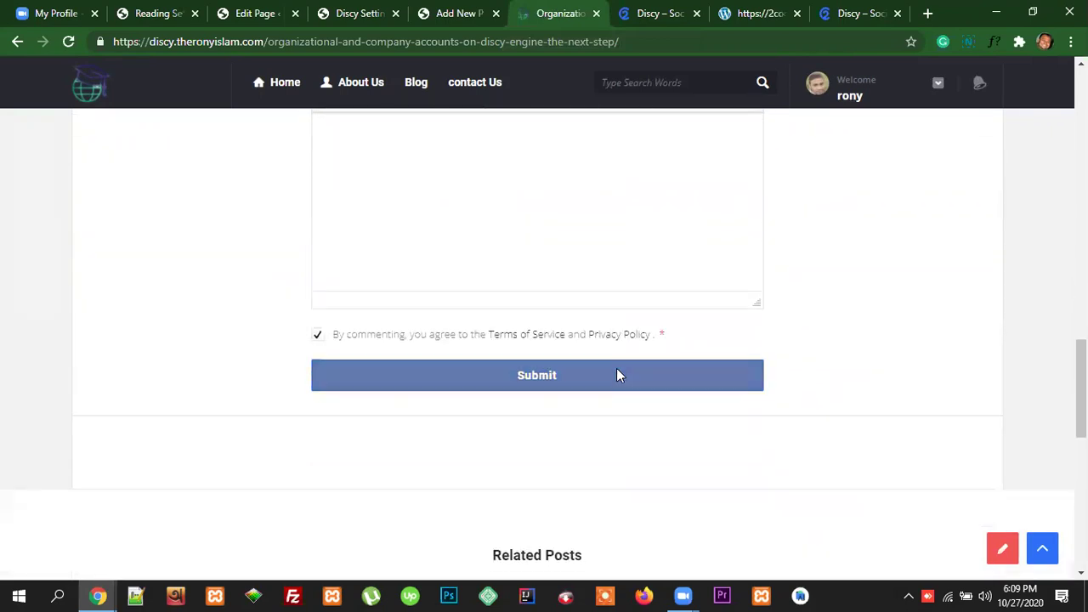
pyautogui.scroll(5, 711, 369)
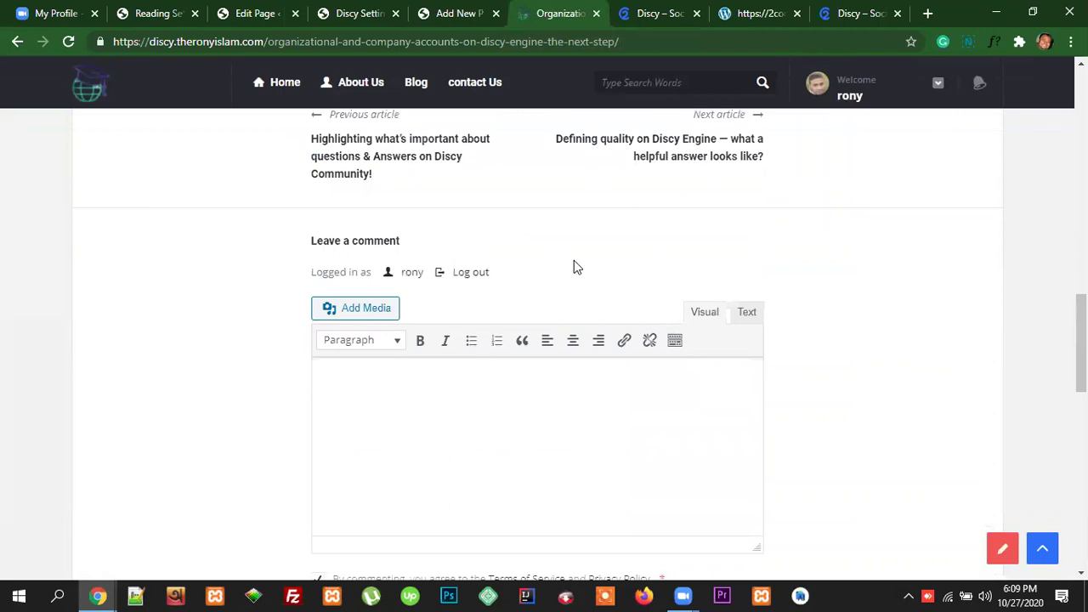
pyautogui.scroll(1, 633, 288)
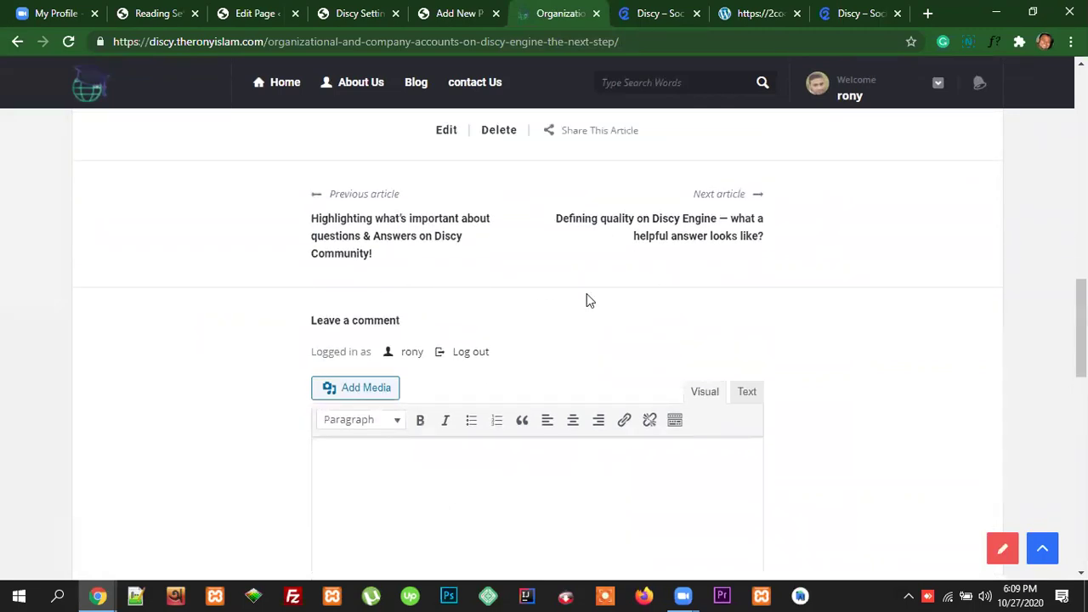
# Step: Check the new post draft and settings tabs, then scroll the Organizational post again
pyautogui.click(456, 16)
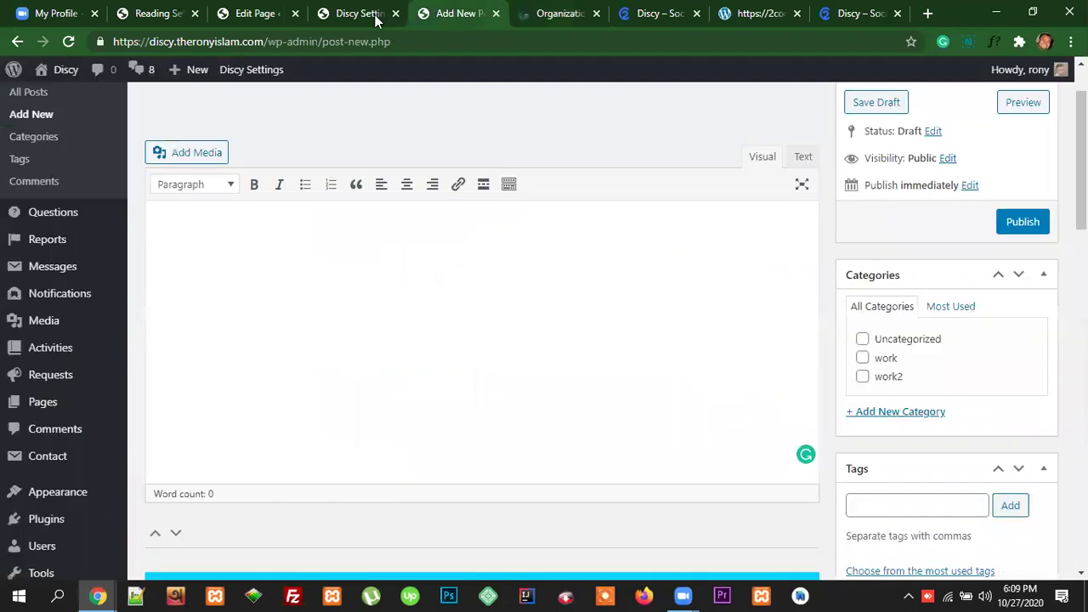
pyautogui.click(369, 17)
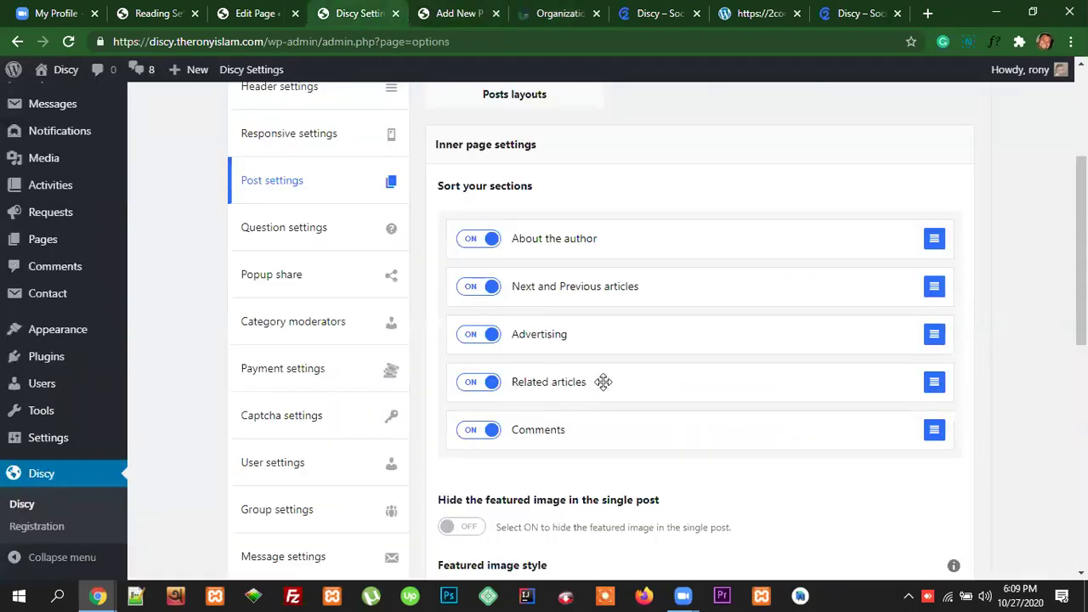
pyautogui.click(564, 12)
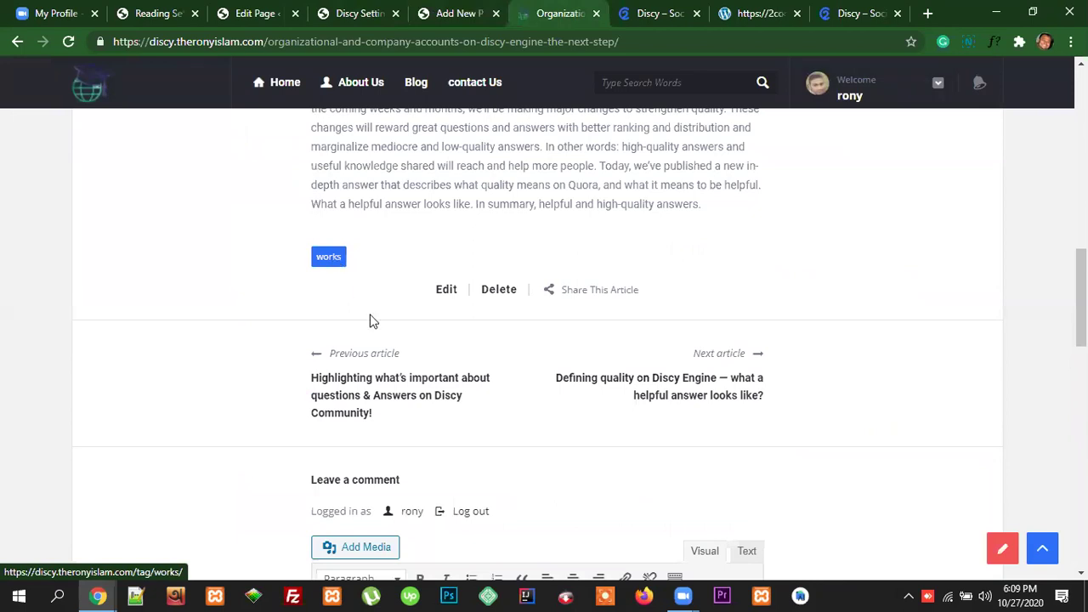
pyautogui.scroll(-2, 498, 396)
pyautogui.scroll(-3, 489, 345)
pyautogui.scroll(-3, 498, 346)
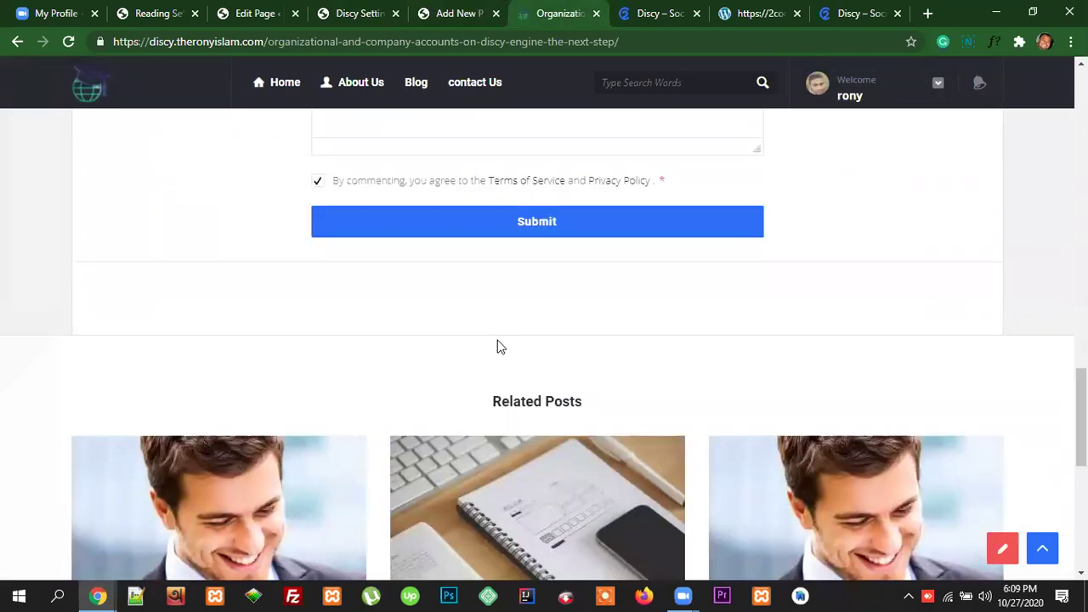
pyautogui.scroll(-4, 638, 366)
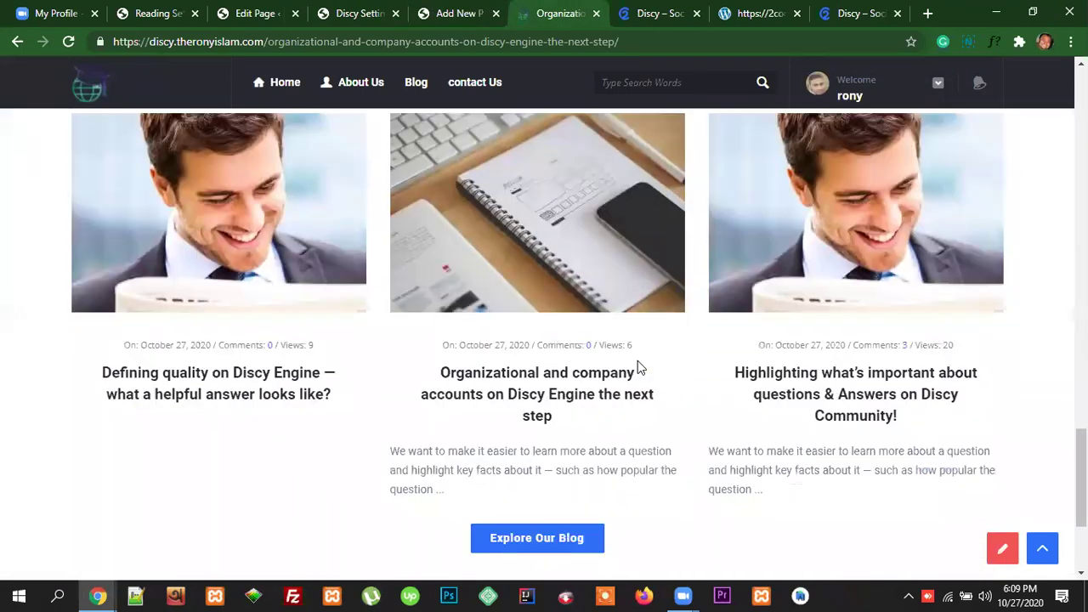
pyautogui.scroll(6, 637, 361)
pyautogui.scroll(4, 488, 333)
pyautogui.scroll(8, 602, 345)
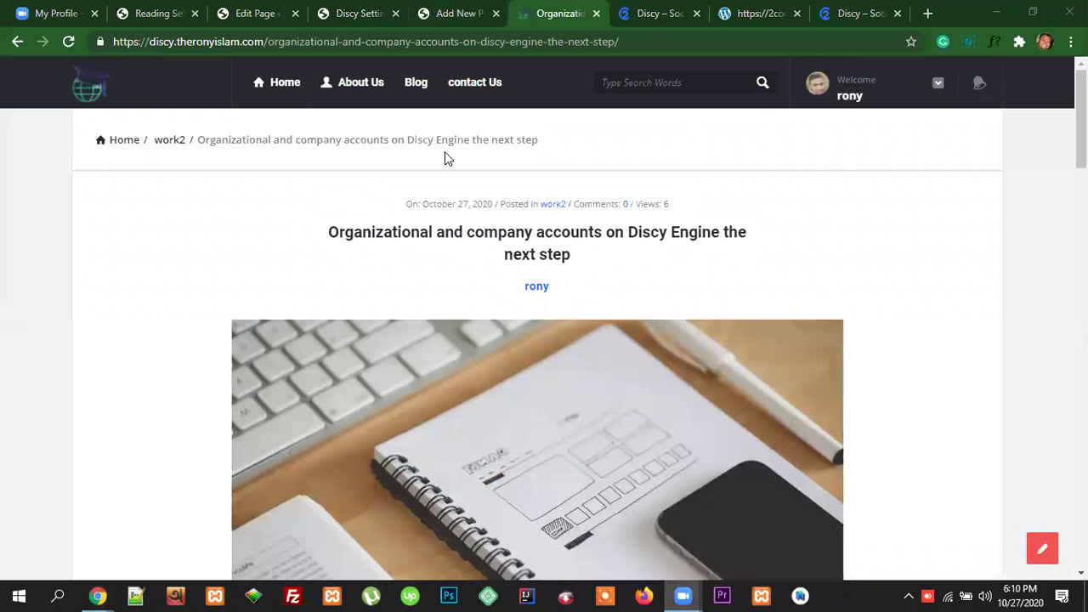
# Step: From the Blog page, open the post 'Highlighting what's important about questions & Answers'
pyautogui.click(408, 85)
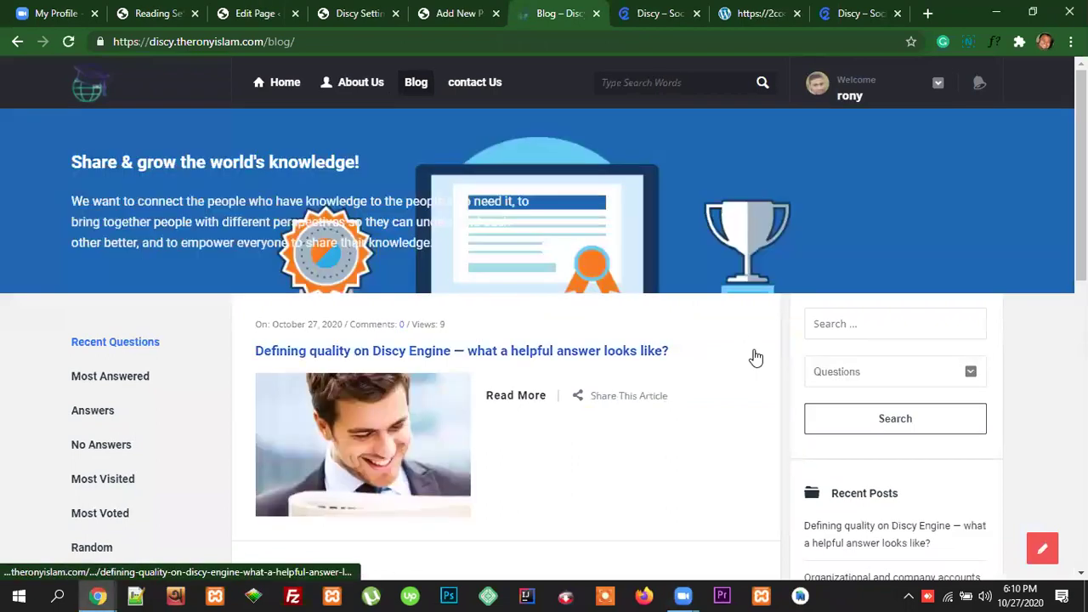
pyautogui.scroll(-3, 756, 357)
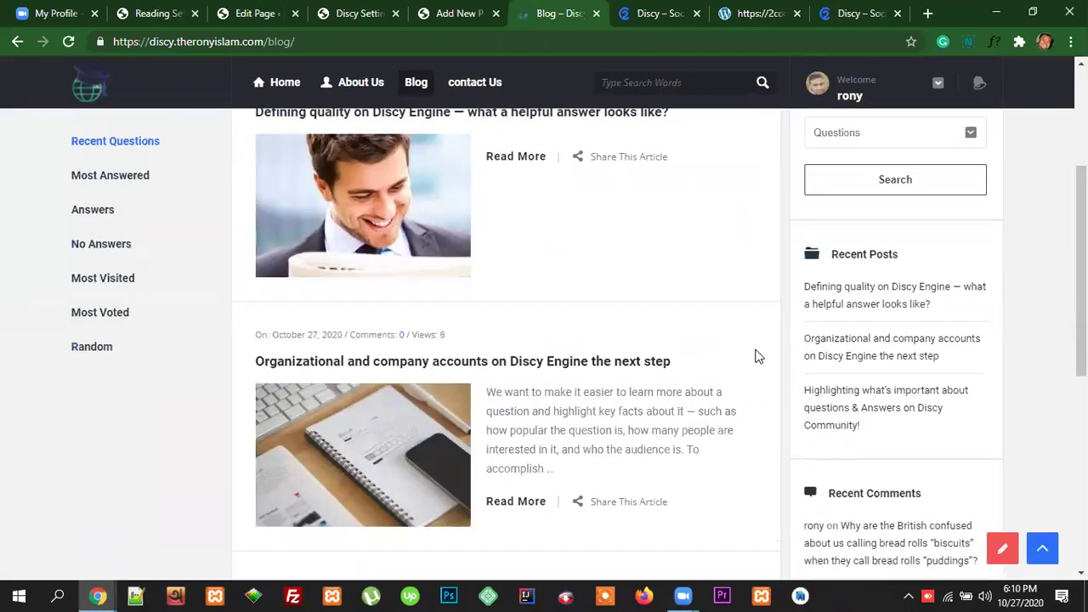
pyautogui.scroll(-4, 758, 357)
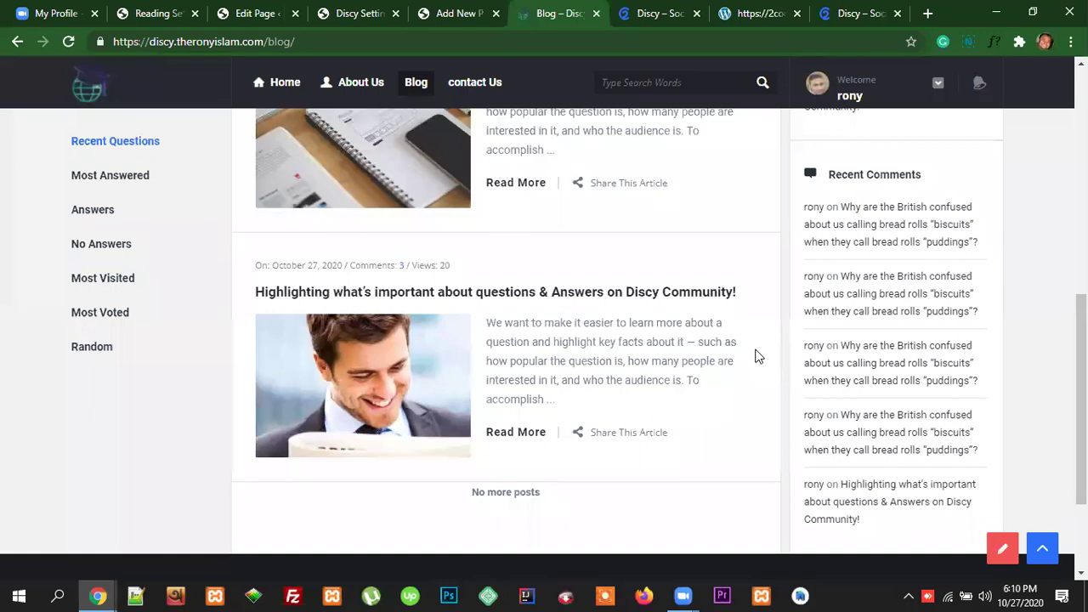
pyautogui.scroll(-2, 757, 357)
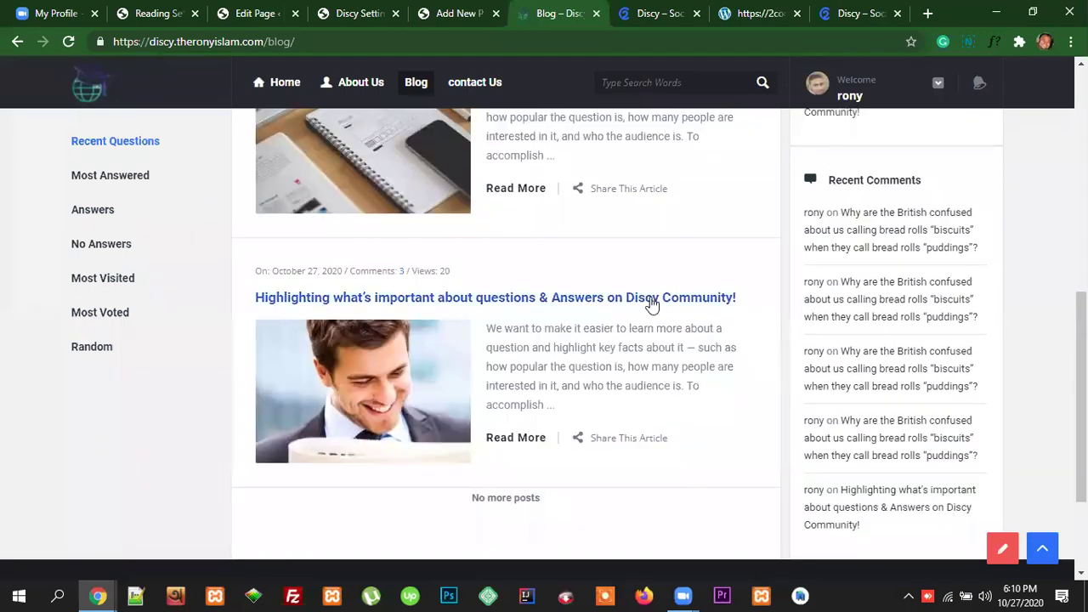
pyautogui.click(652, 303)
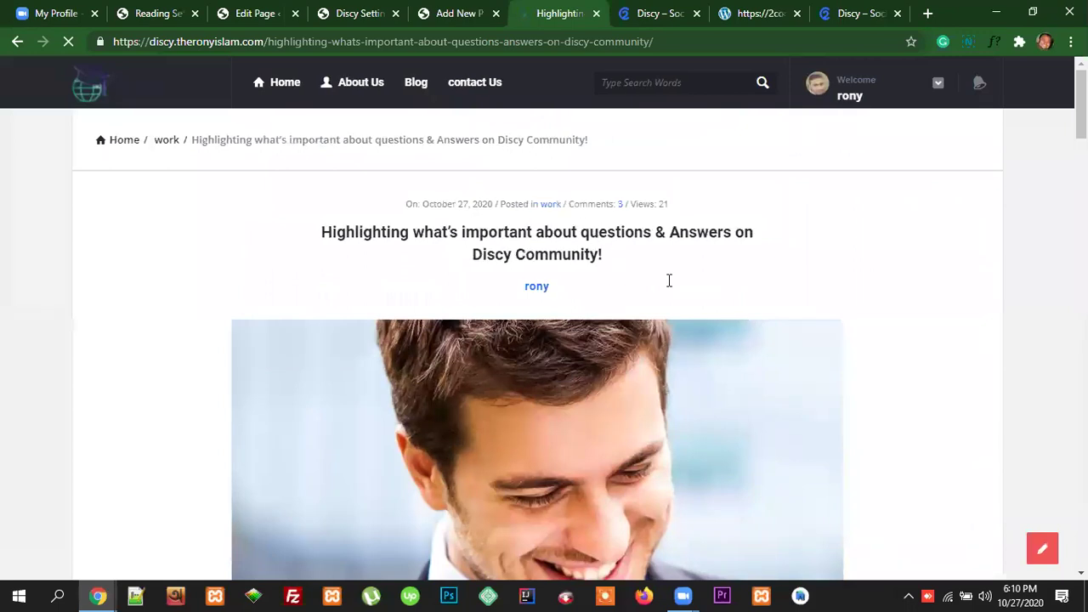
# Step: Scroll to and highlight the post's Related Posts heading, then return to the Post settings
pyautogui.scroll(-10, 695, 323)
pyautogui.scroll(-3, 697, 323)
pyautogui.scroll(10, 699, 325)
pyautogui.scroll(3, 699, 327)
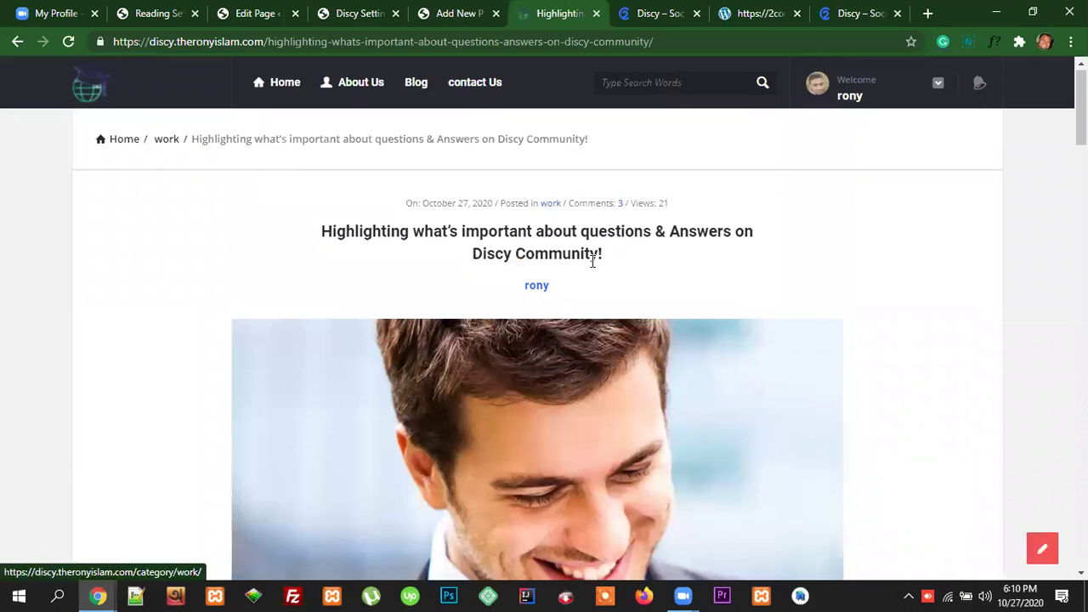
pyautogui.scroll(-10, 629, 306)
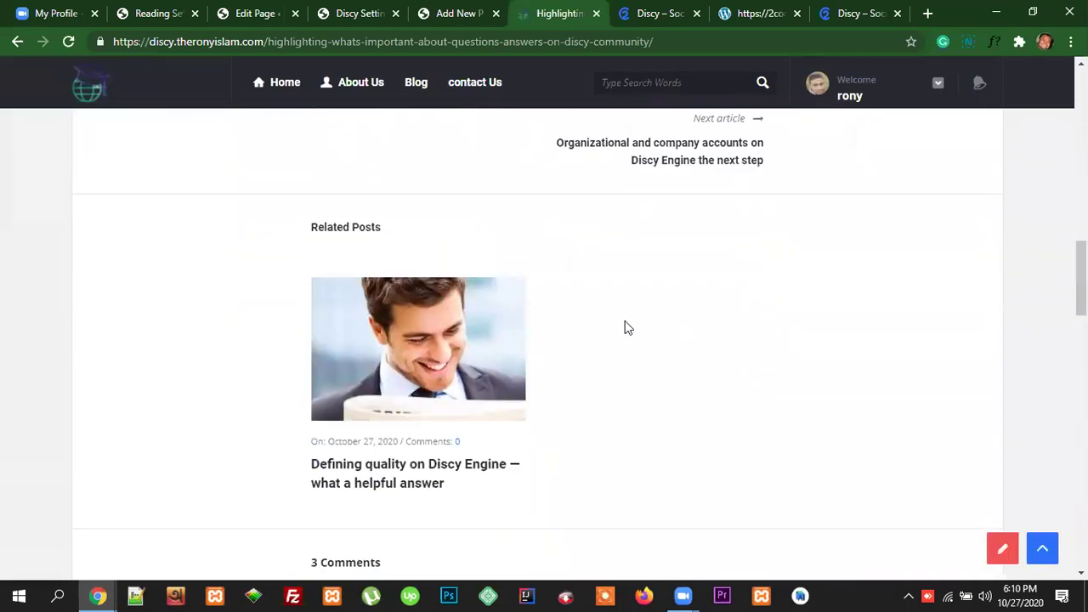
pyautogui.scroll(-1, 675, 309)
pyautogui.scroll(2, 558, 378)
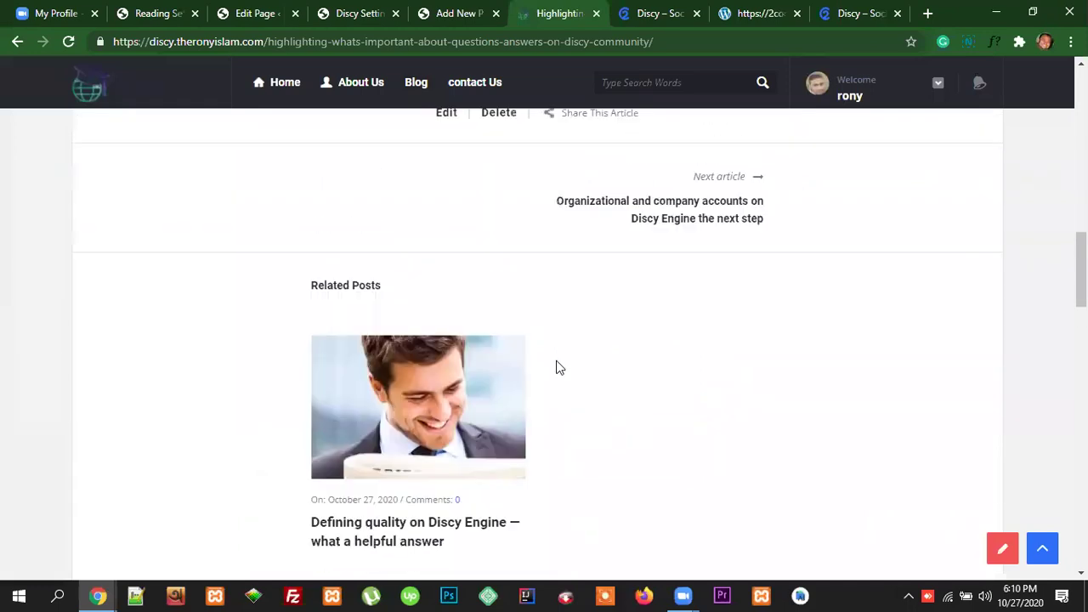
pyautogui.moveTo(311, 308); pyautogui.dragTo(378, 307)
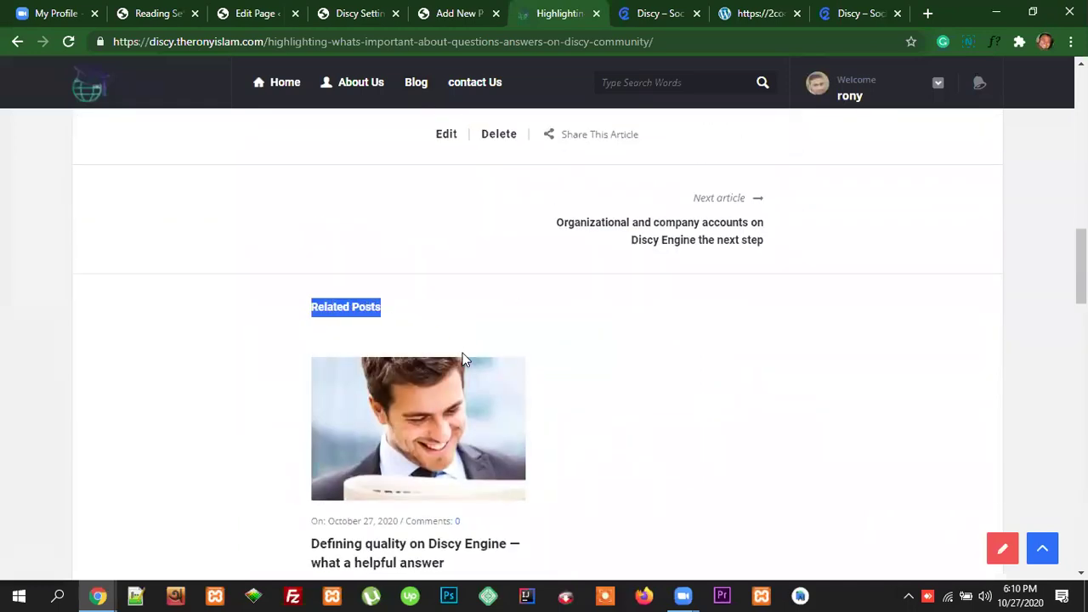
pyautogui.scroll(-2, 488, 376)
pyautogui.scroll(1, 587, 398)
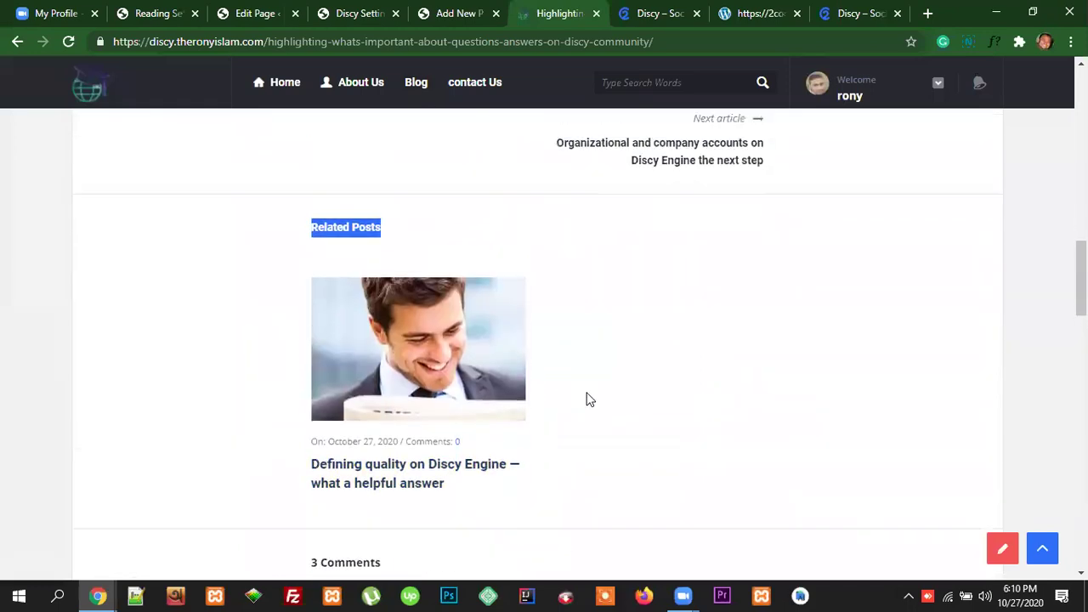
pyautogui.scroll(2, 590, 400)
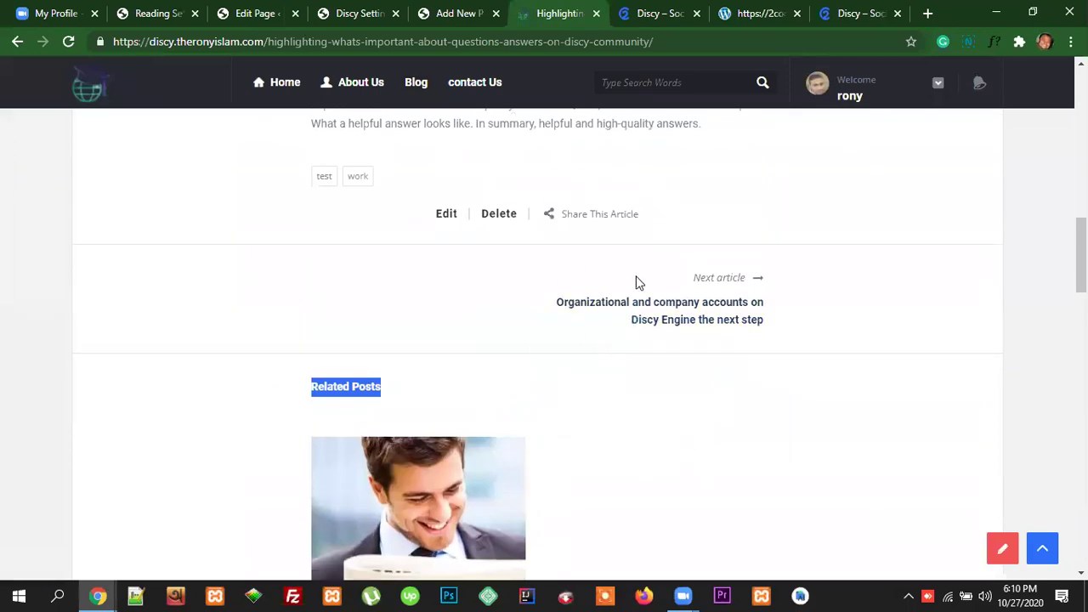
pyautogui.scroll(1, 637, 279)
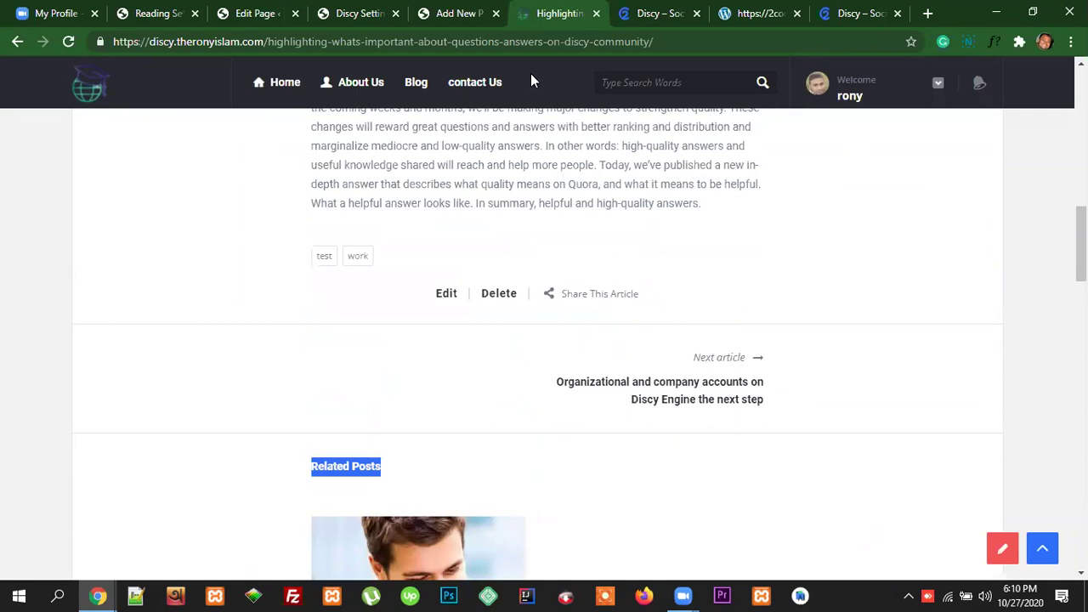
pyautogui.click(355, 14)
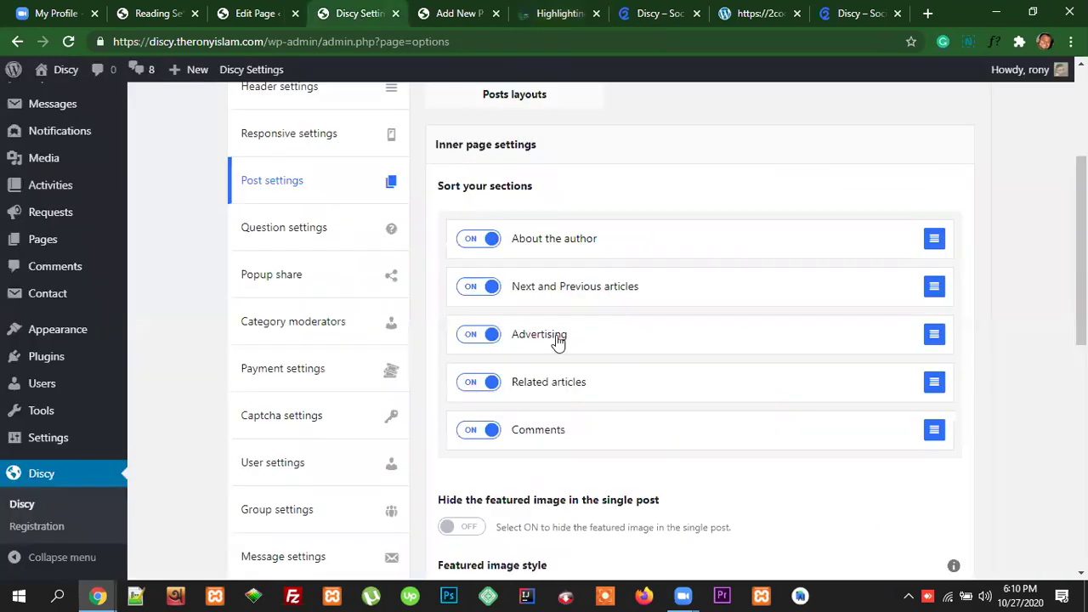
# Step: Switch Advertising and Related articles off in Inner page settings and save the options
pyautogui.click(480, 336)
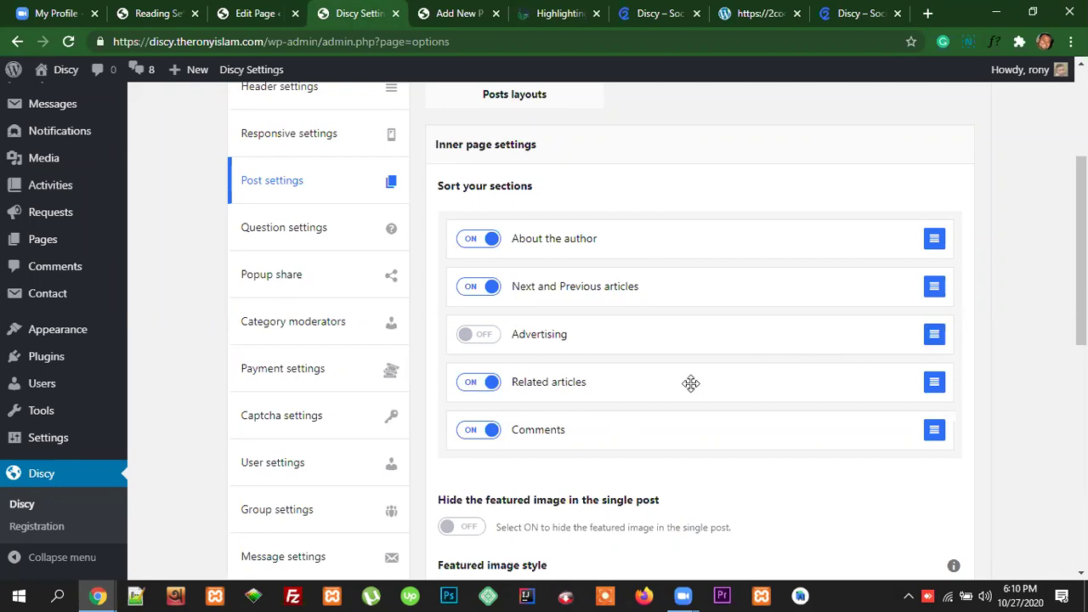
pyautogui.click(481, 388)
pyautogui.scroll(3, 993, 396)
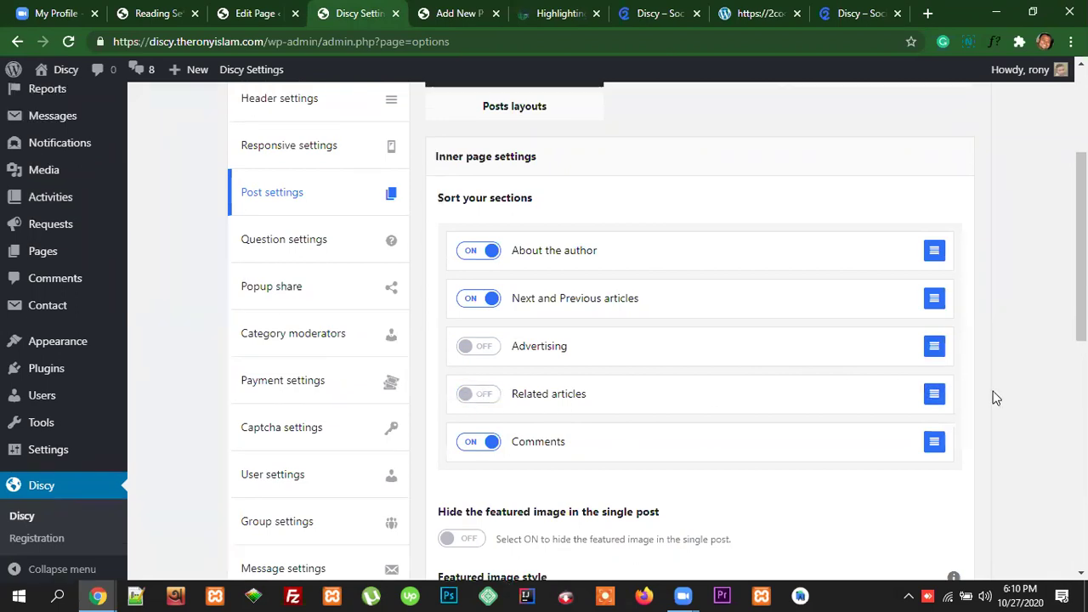
pyautogui.click(938, 136)
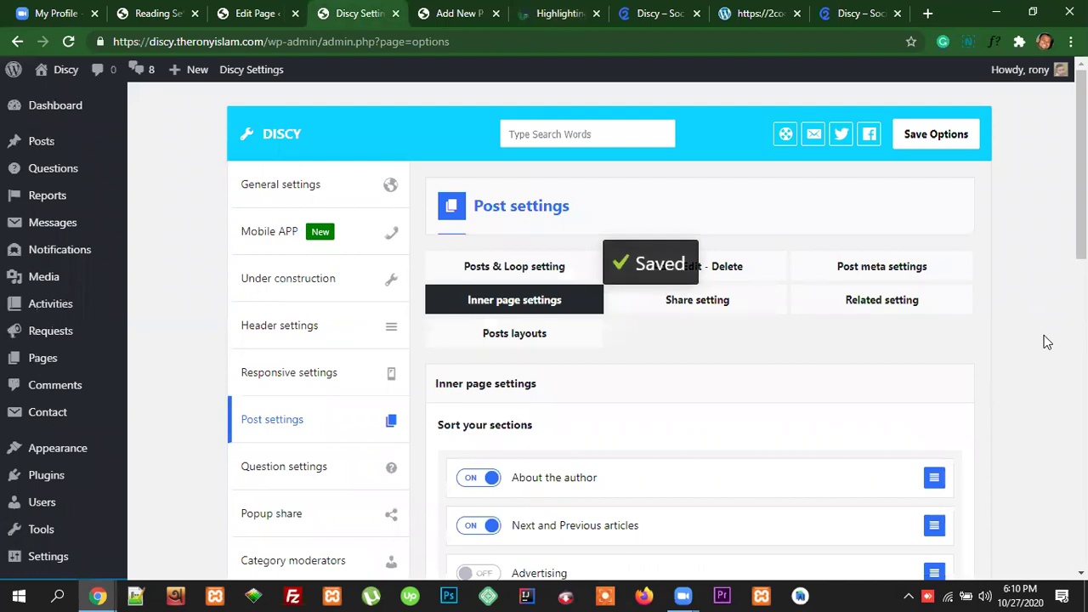
pyautogui.click(459, 14)
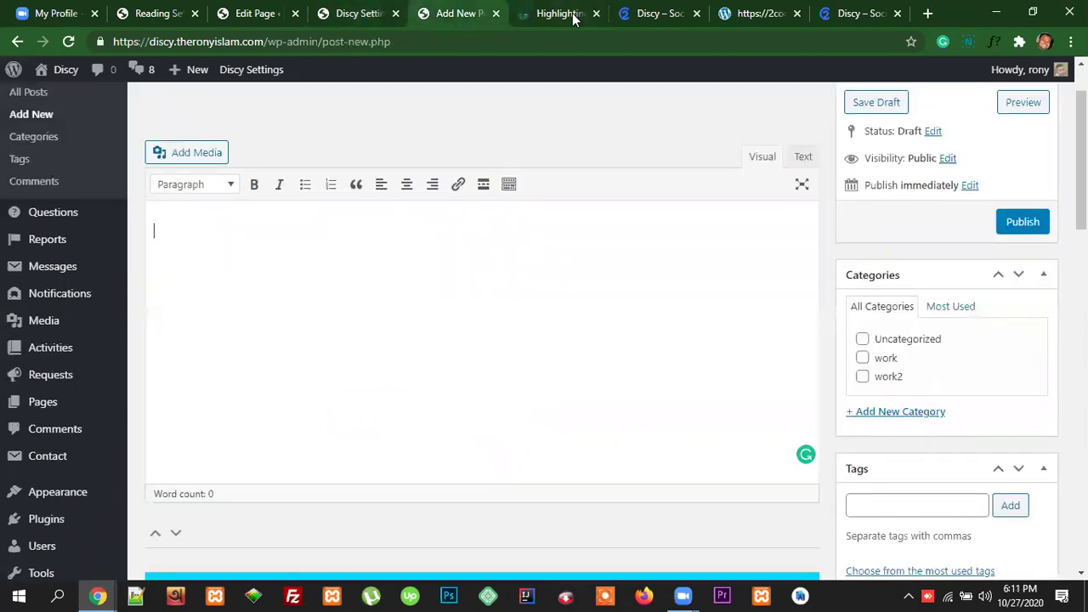
pyautogui.click(563, 22)
pyautogui.click(192, 41)
pyautogui.press('Return')
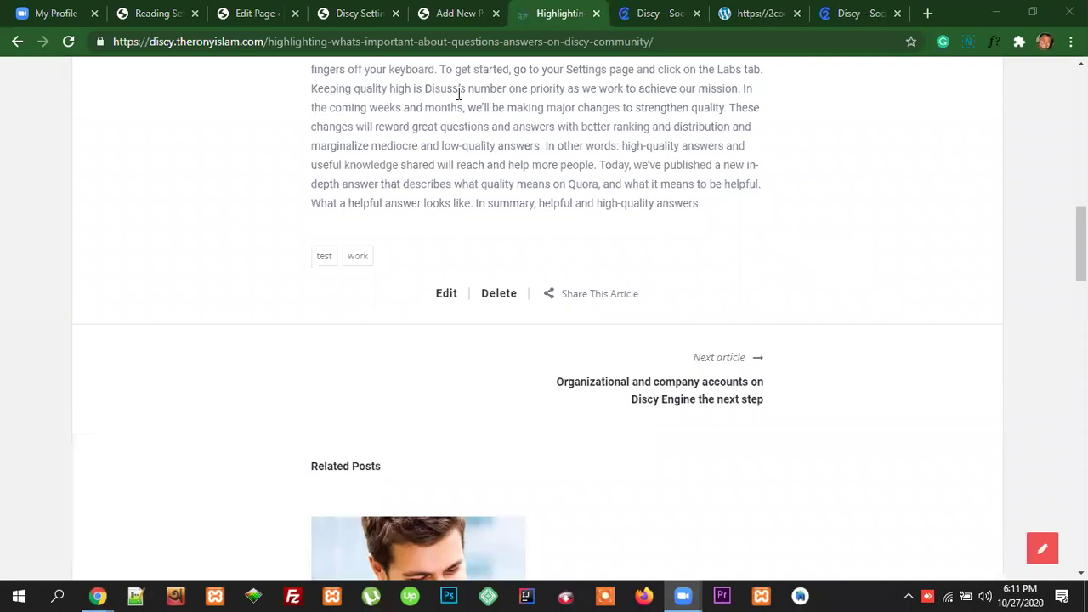
pyautogui.click(442, 43)
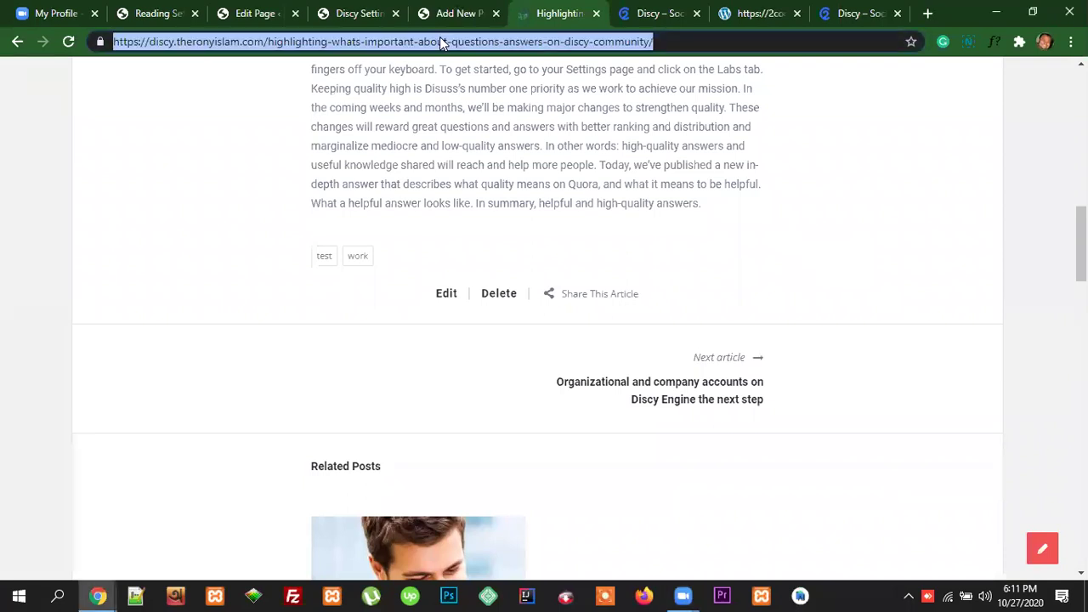
pyautogui.press('Return')
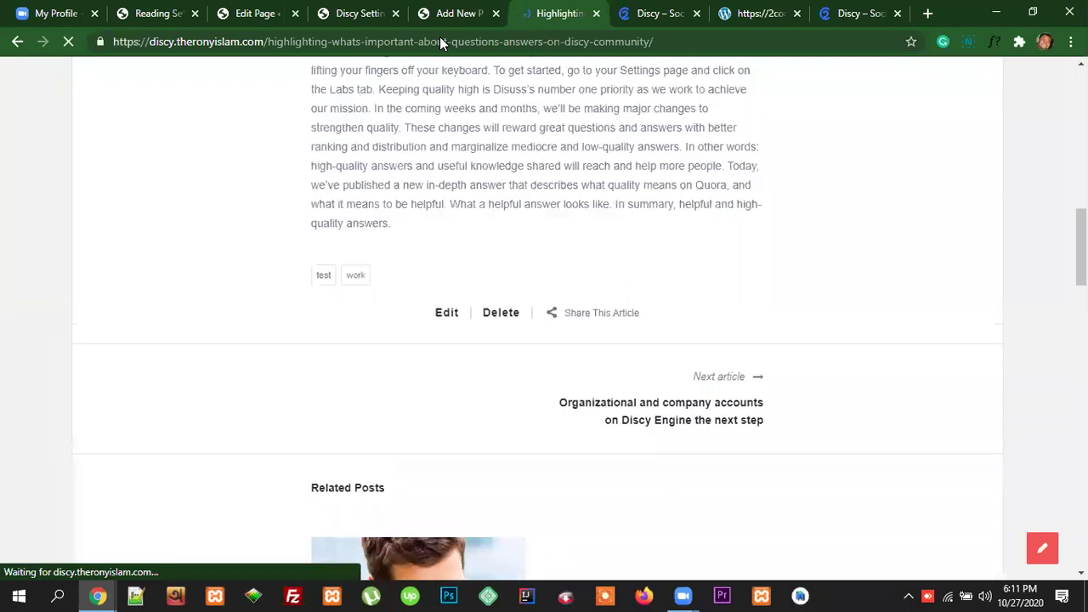
pyautogui.scroll(-5, 644, 433)
pyautogui.scroll(-10, 647, 436)
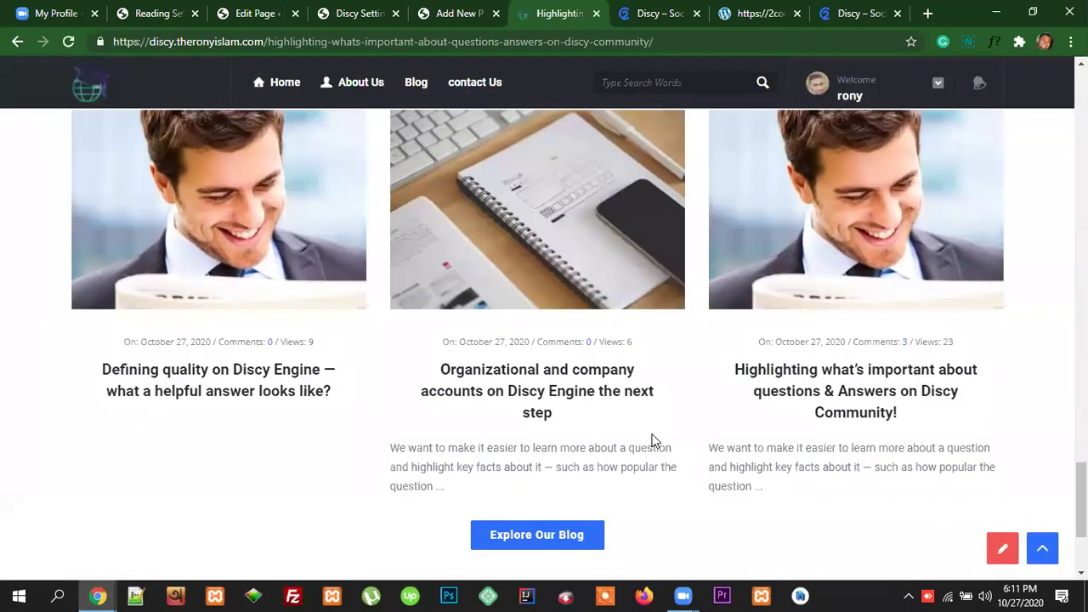
pyautogui.scroll(10, 653, 440)
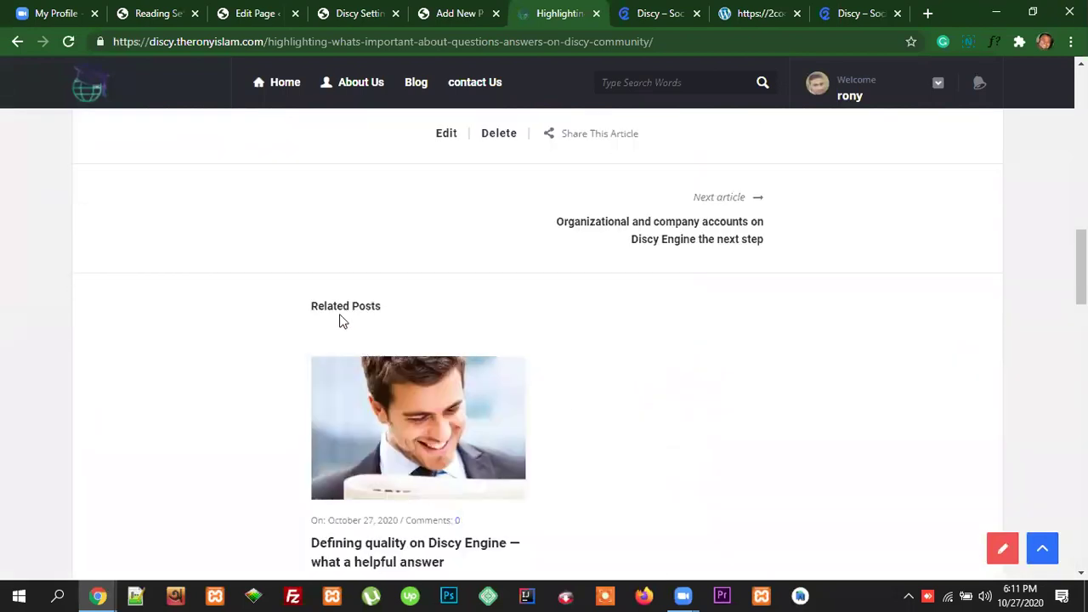
pyautogui.scroll(-3, 581, 369)
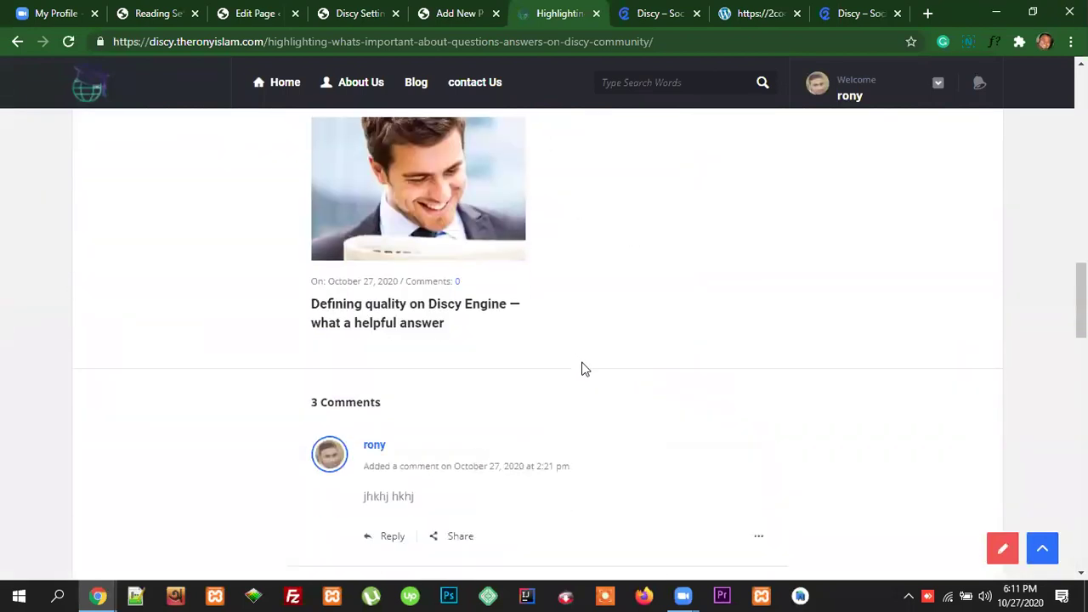
pyautogui.scroll(4, 583, 368)
pyautogui.click(353, 14)
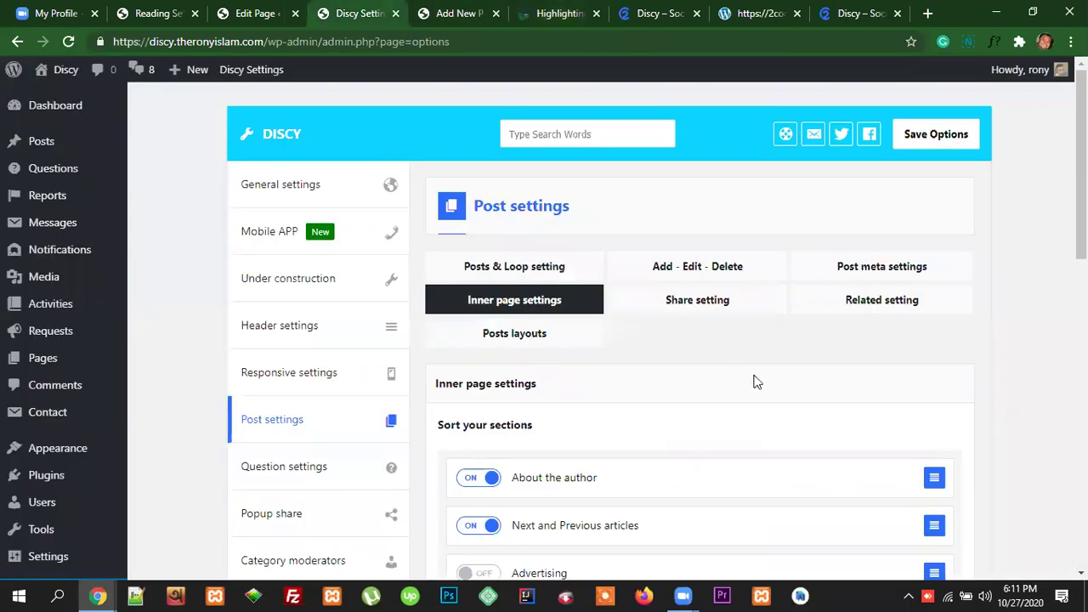
pyautogui.scroll(-3, 757, 383)
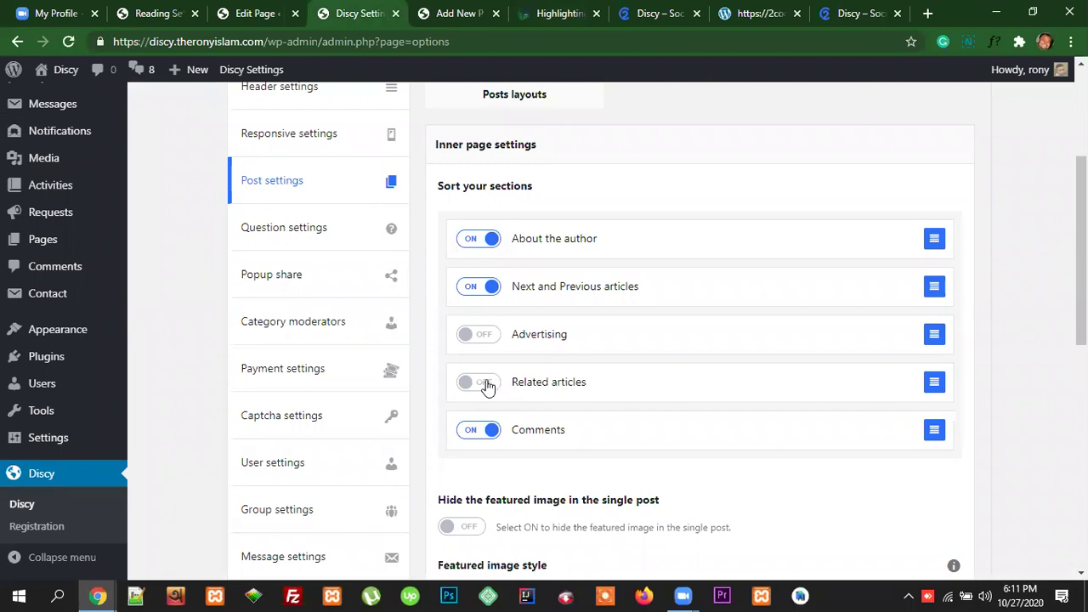
pyautogui.click(488, 387)
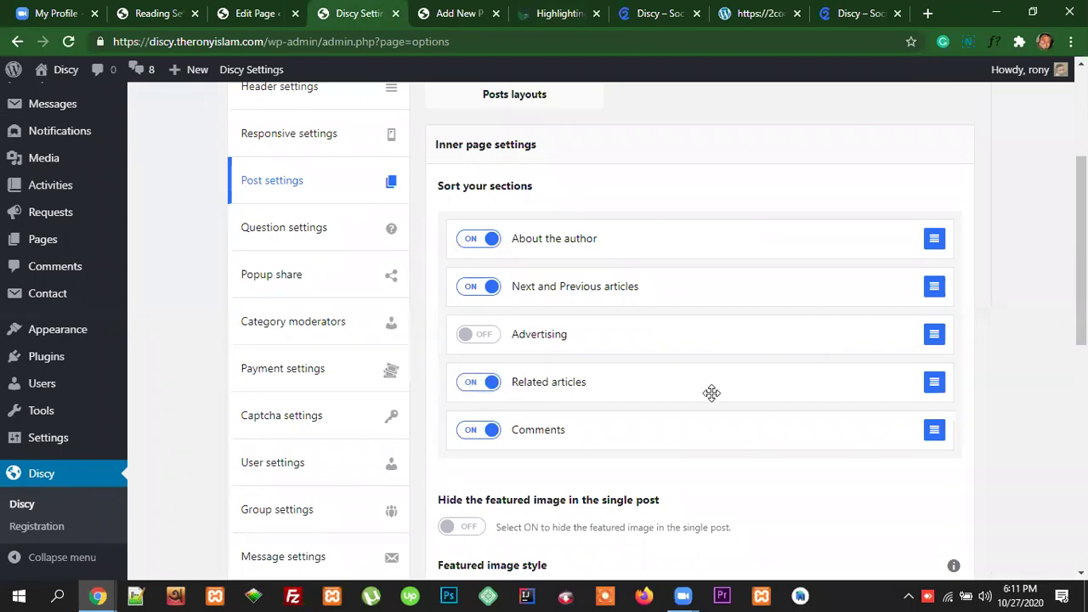
pyautogui.click(481, 385)
pyautogui.scroll(2, 884, 364)
pyautogui.scroll(1, 882, 361)
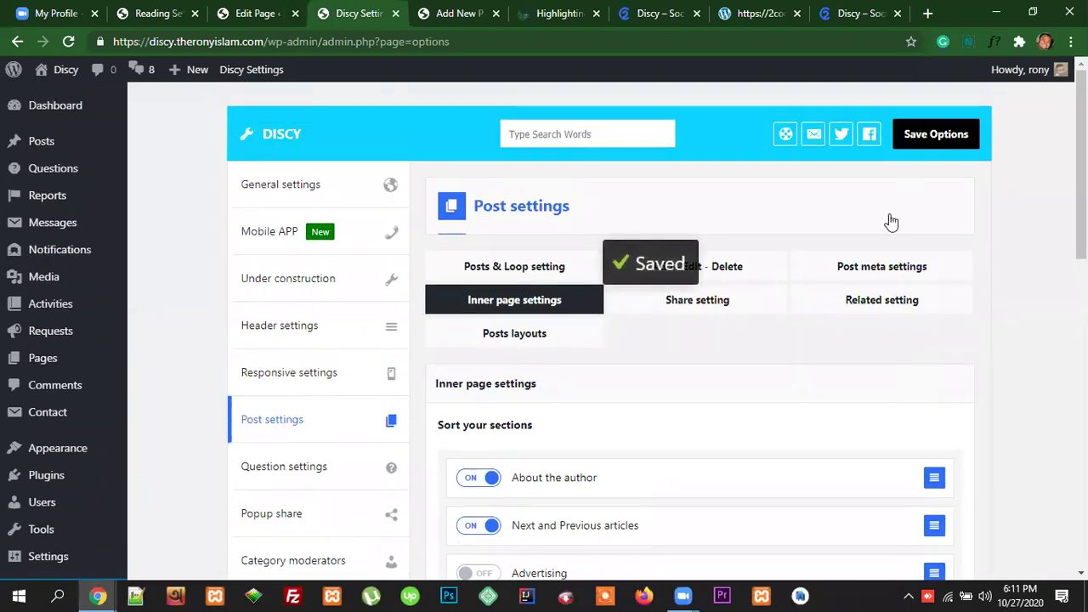
pyautogui.click(553, 14)
pyautogui.click(556, 44)
pyautogui.press('Return')
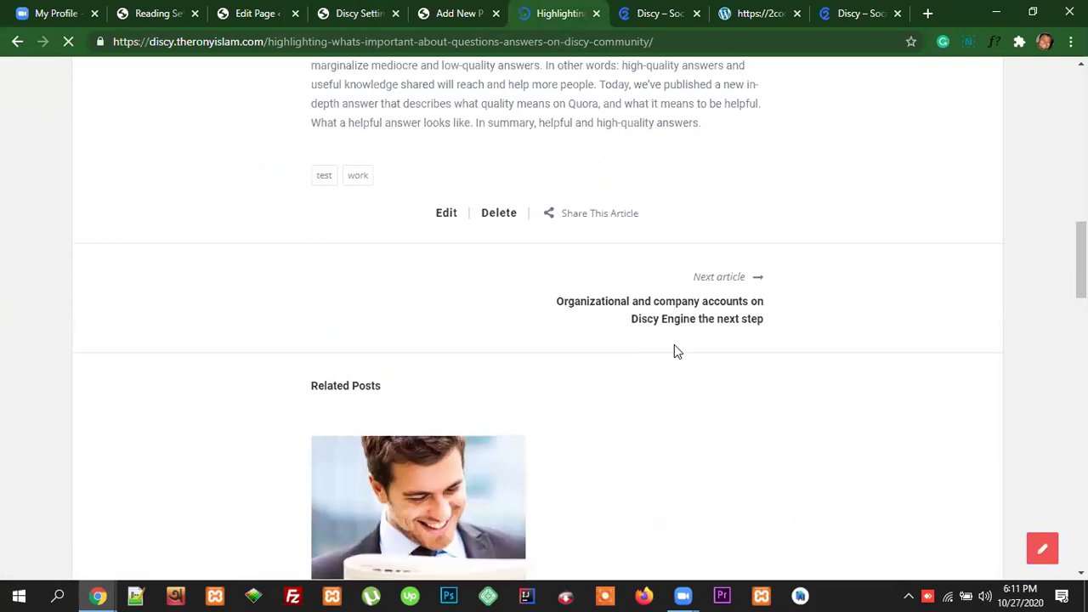
# Step: Review the reloaded article's Related Posts and comments, then move to the blank new-post editor
pyautogui.scroll(-8, 712, 380)
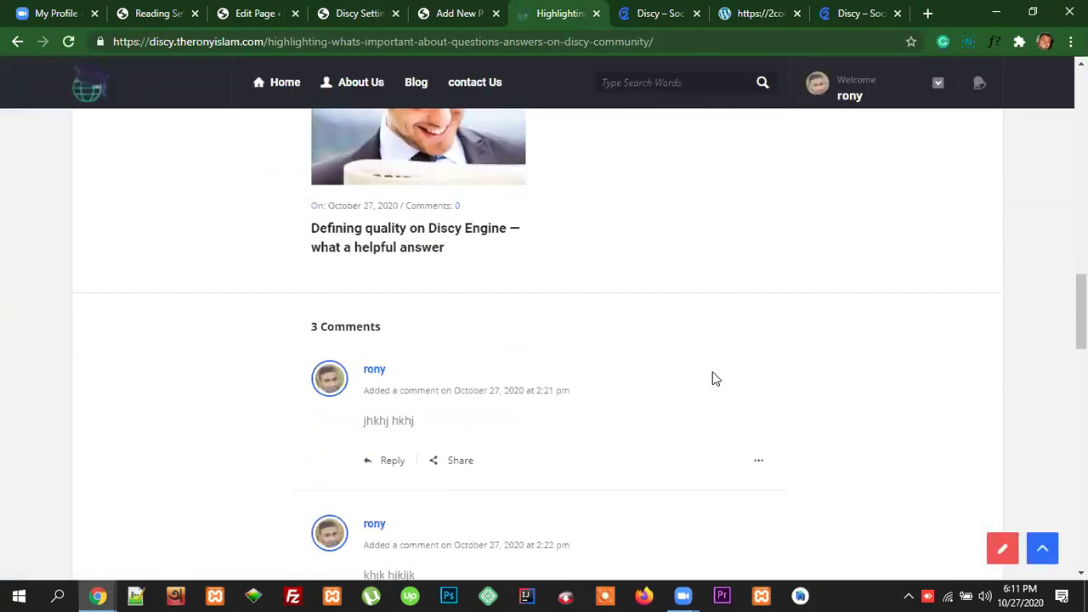
pyautogui.scroll(4, 713, 379)
pyautogui.scroll(-2, 712, 379)
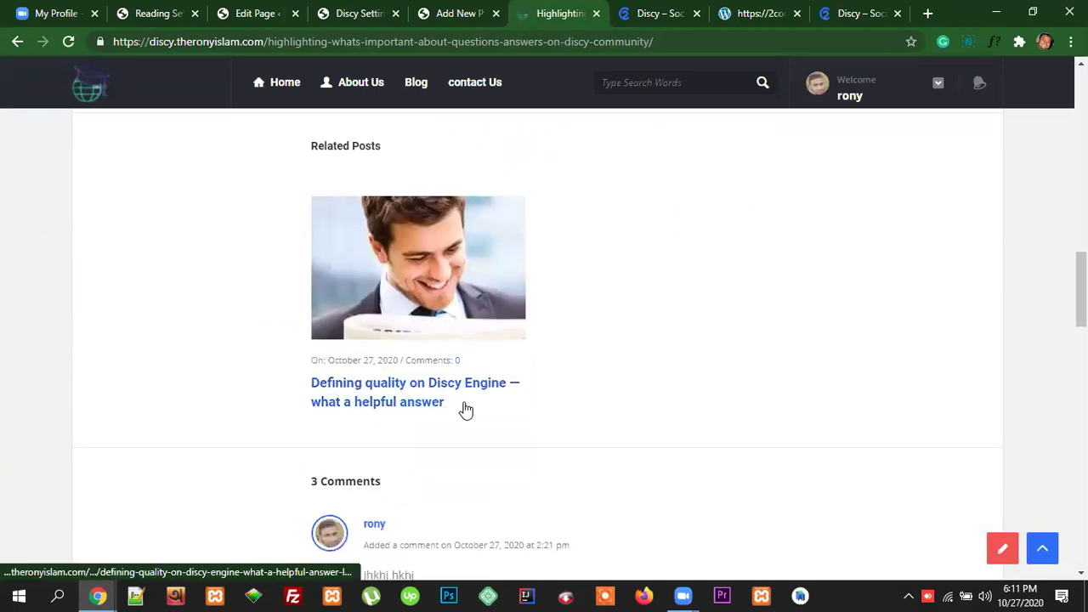
pyautogui.scroll(3, 642, 399)
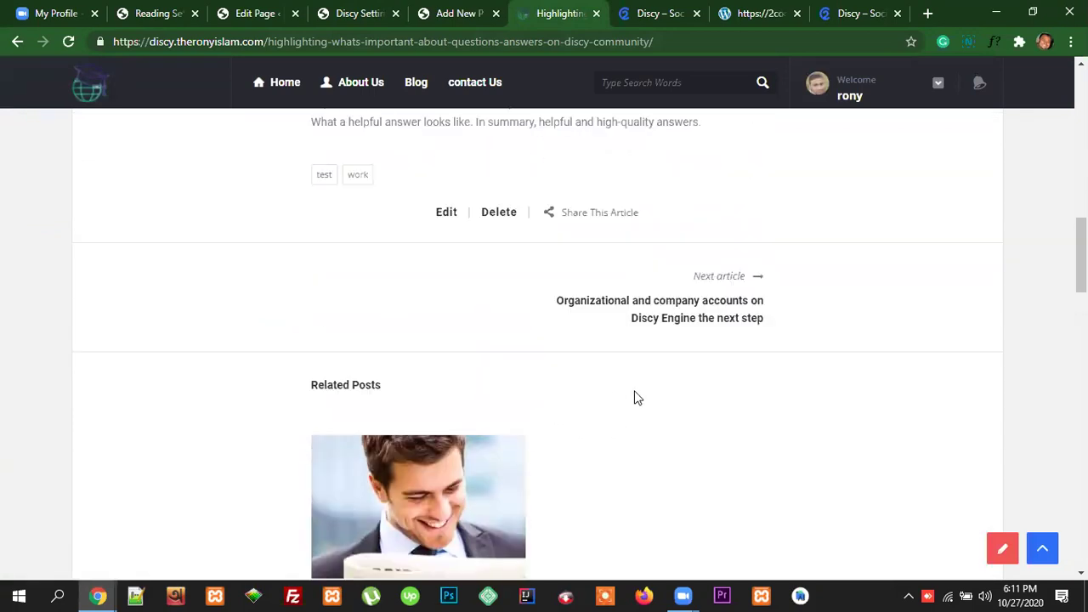
pyautogui.scroll(-1, 637, 398)
pyautogui.scroll(-2, 637, 397)
pyautogui.scroll(6, 637, 396)
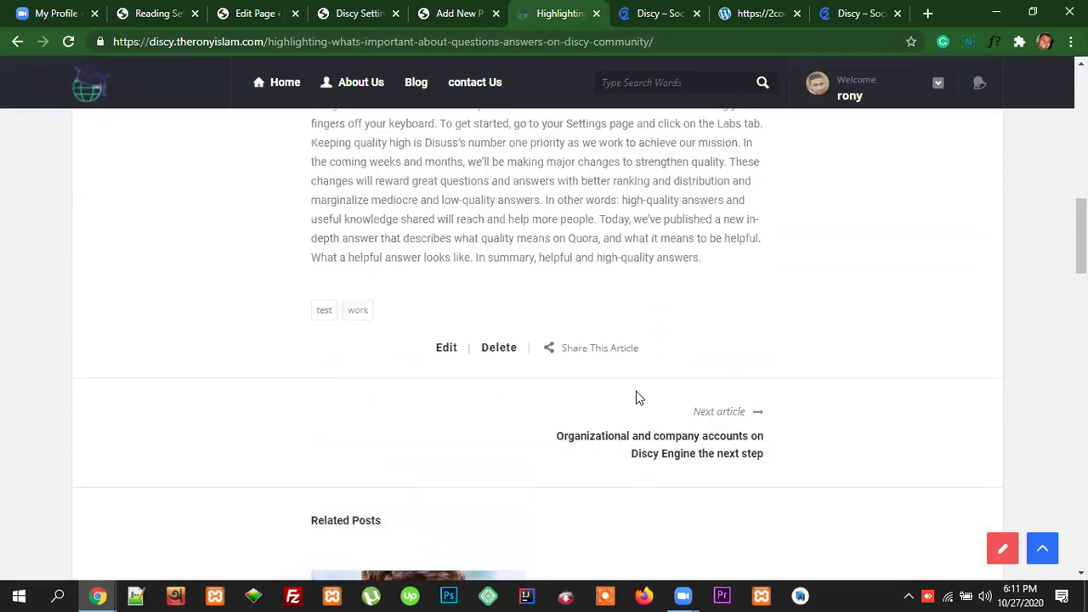
pyautogui.scroll(10, 635, 238)
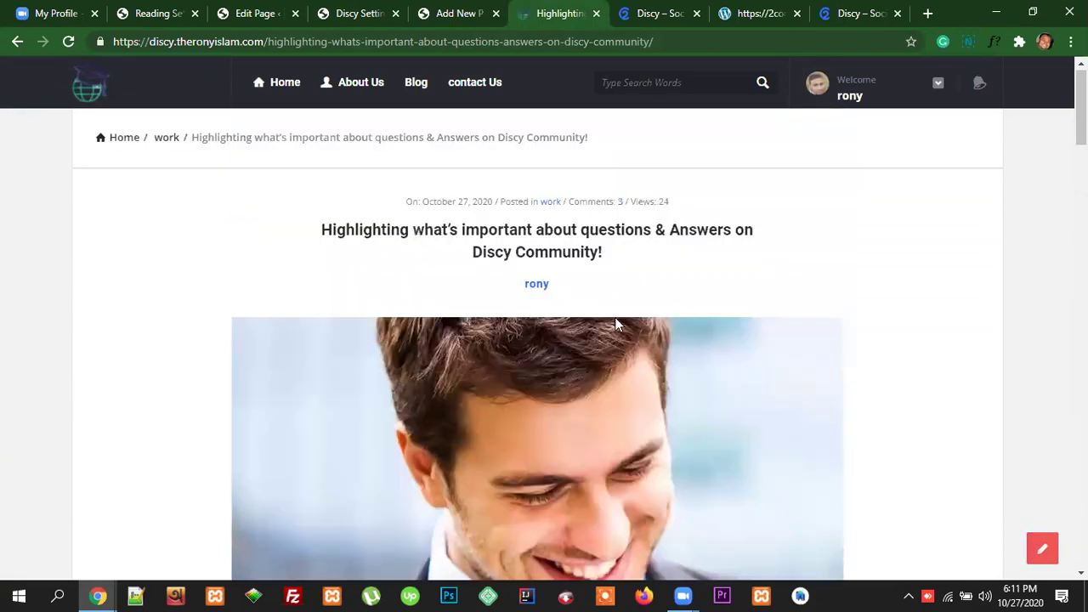
pyautogui.scroll(-6, 618, 380)
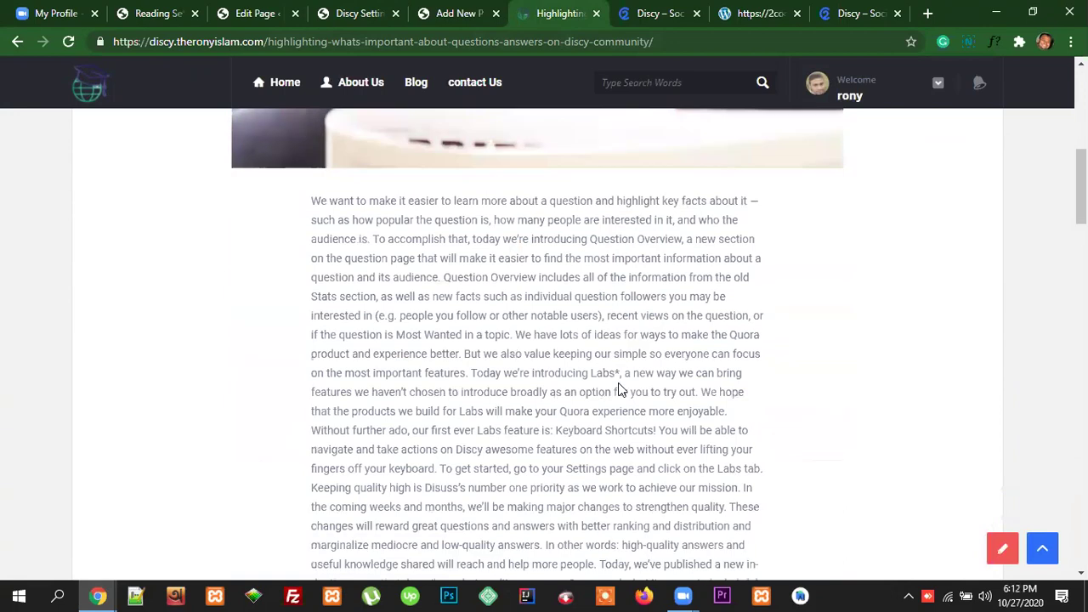
pyautogui.scroll(-8, 637, 408)
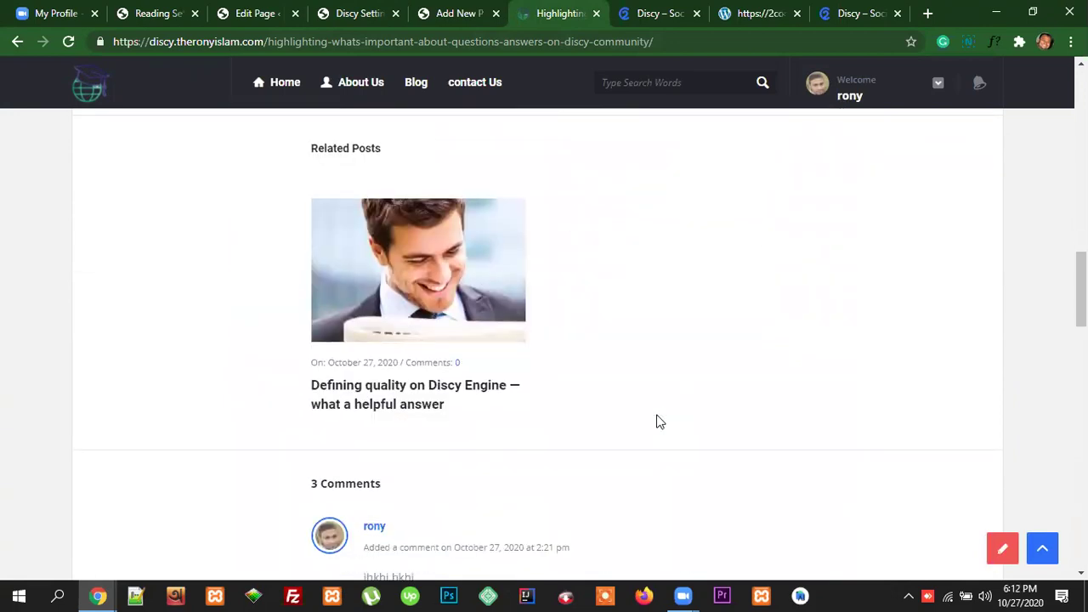
pyautogui.scroll(2, 657, 420)
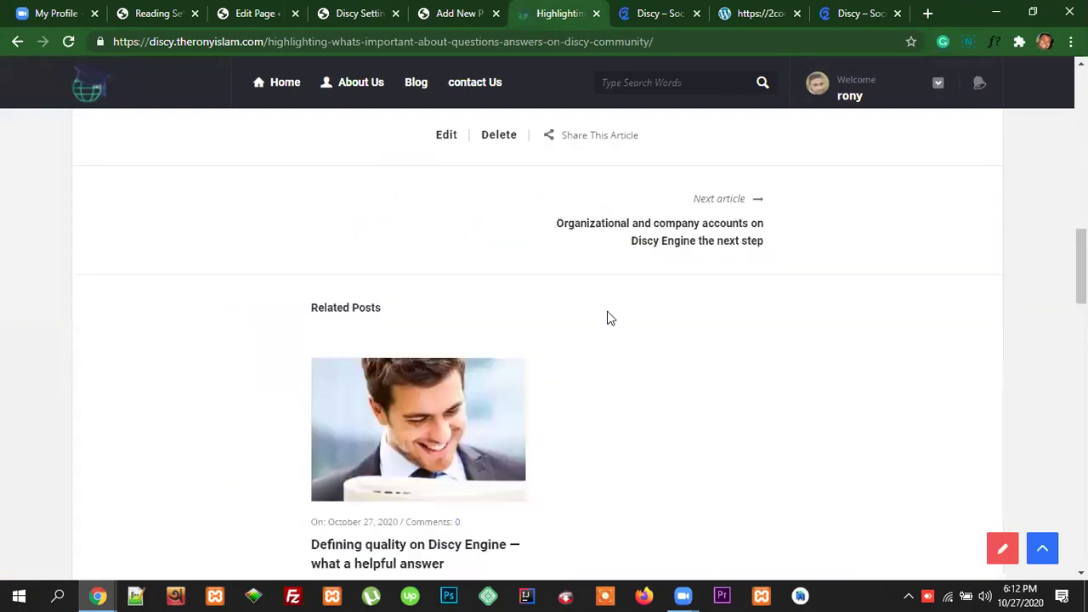
pyautogui.click(455, 14)
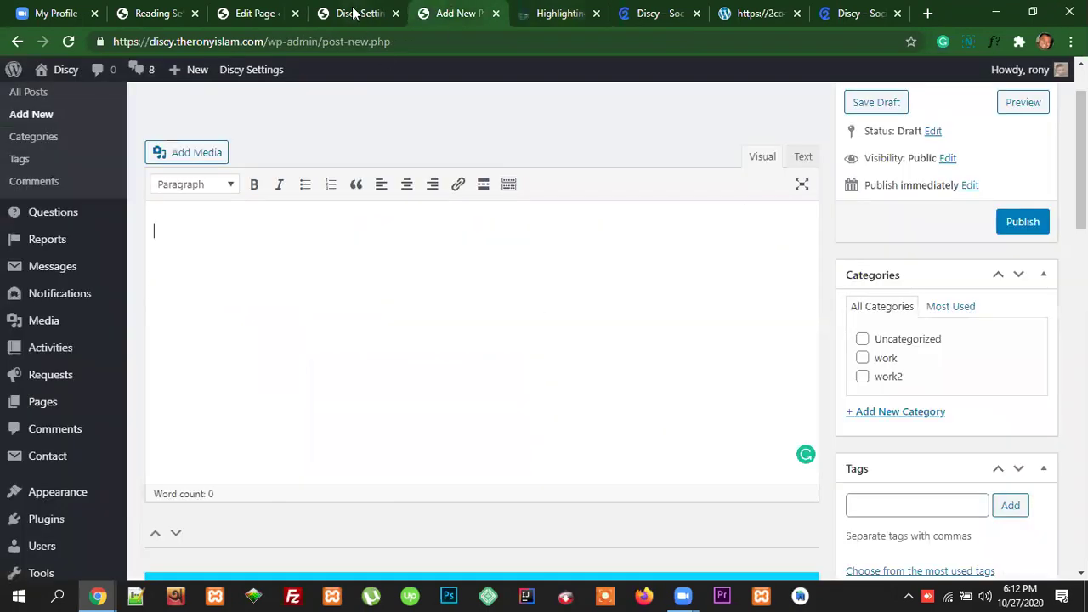
# Step: Switch the Related articles section back on in Inner page settings
pyautogui.click(356, 12)
pyautogui.scroll(-3, 649, 414)
pyautogui.click(576, 390)
pyautogui.scroll(-3, 656, 381)
pyautogui.scroll(3, 656, 381)
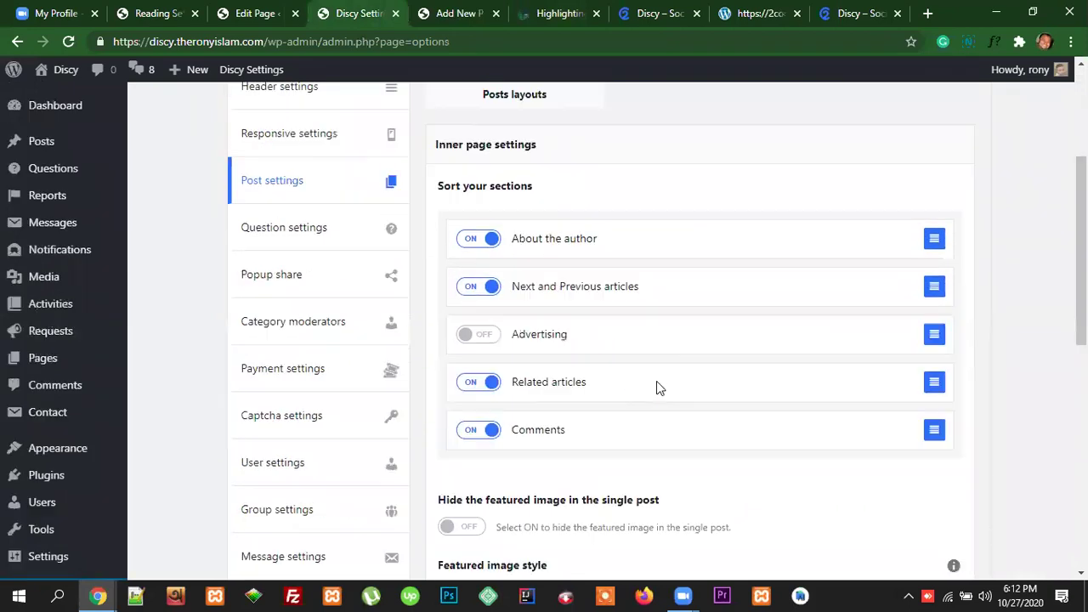
pyautogui.scroll(-2, 699, 385)
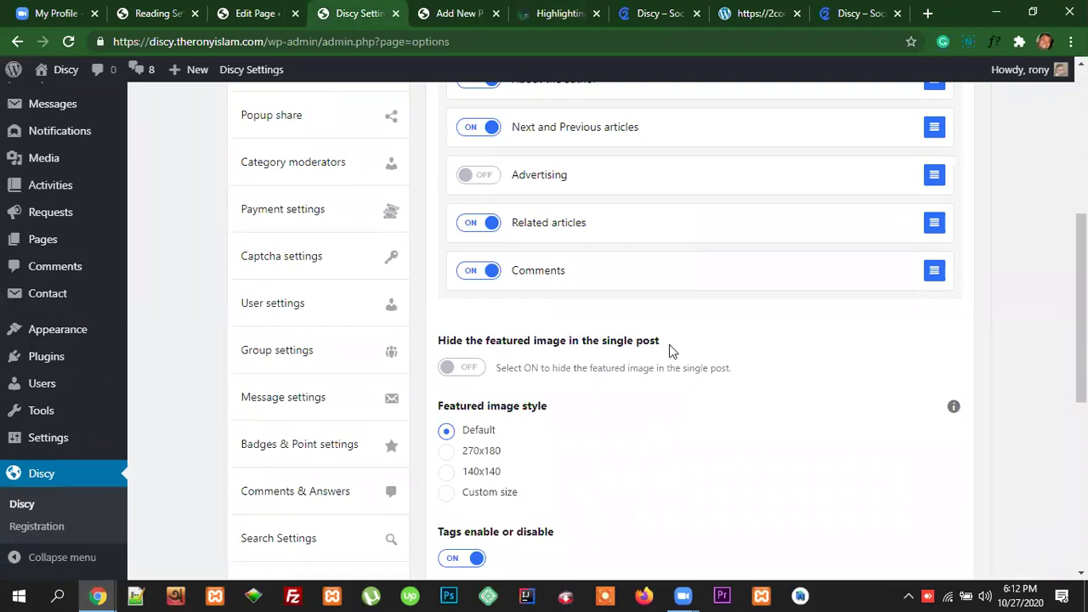
# Step: Close the unused new post editor tab and return to the Discy settings
pyautogui.click(463, 14)
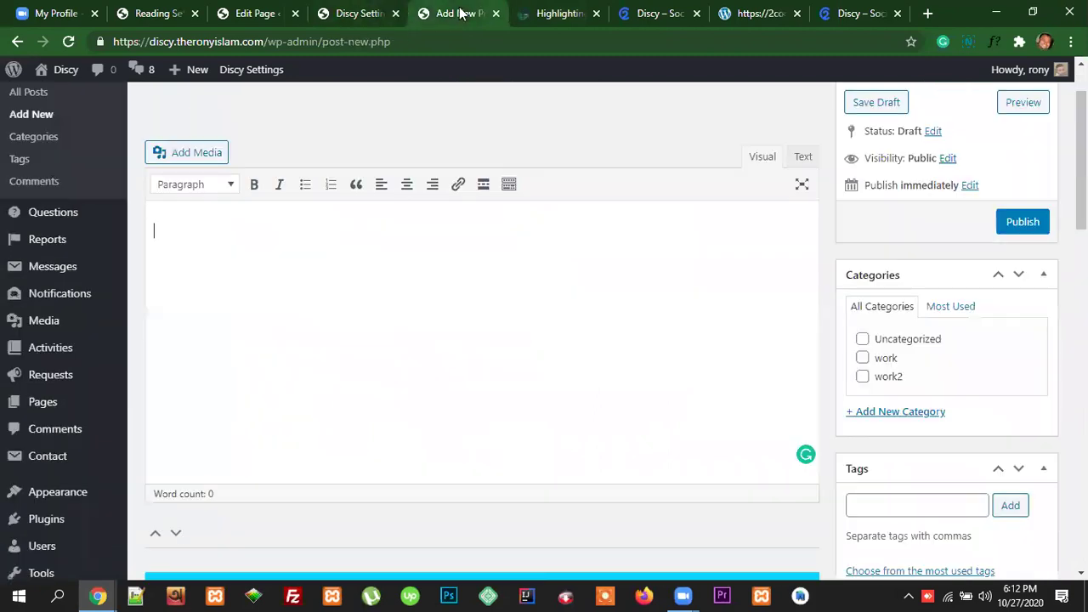
pyautogui.click(496, 13)
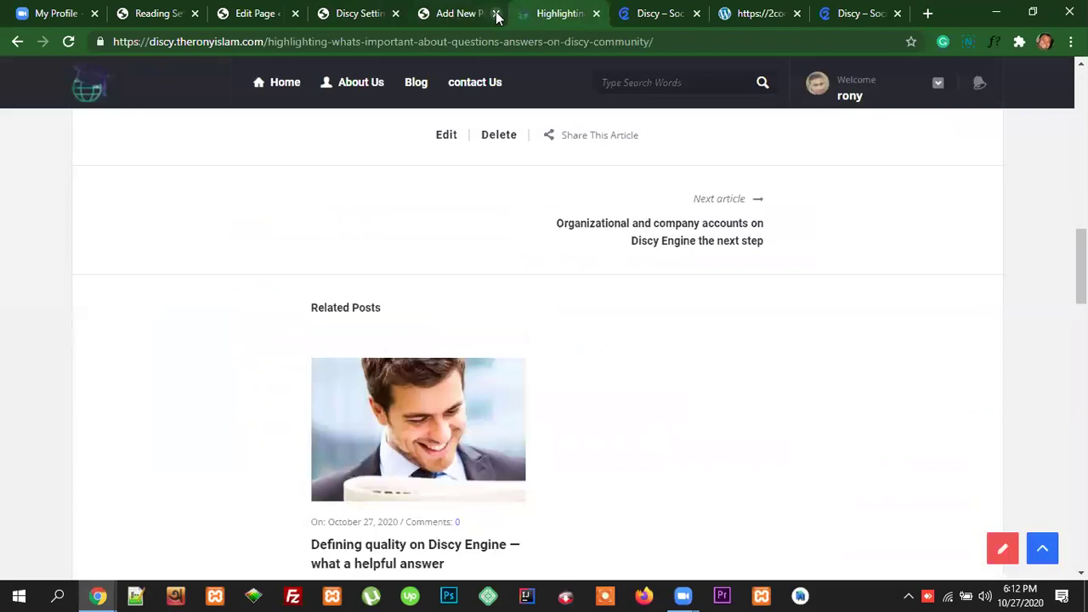
pyautogui.scroll(-2, 536, 348)
pyautogui.scroll(12, 564, 340)
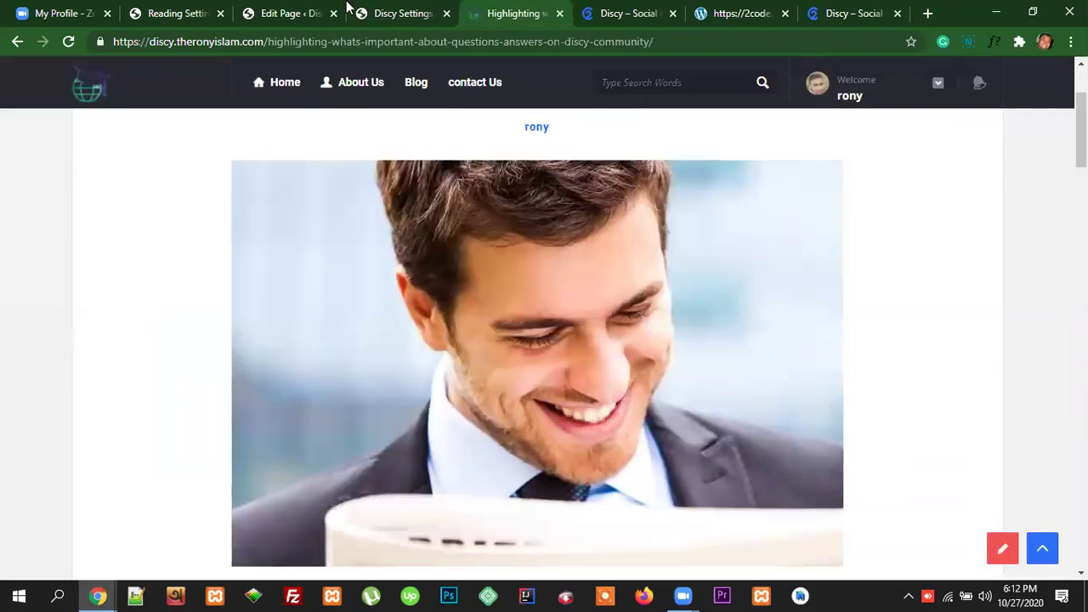
pyautogui.click(393, 14)
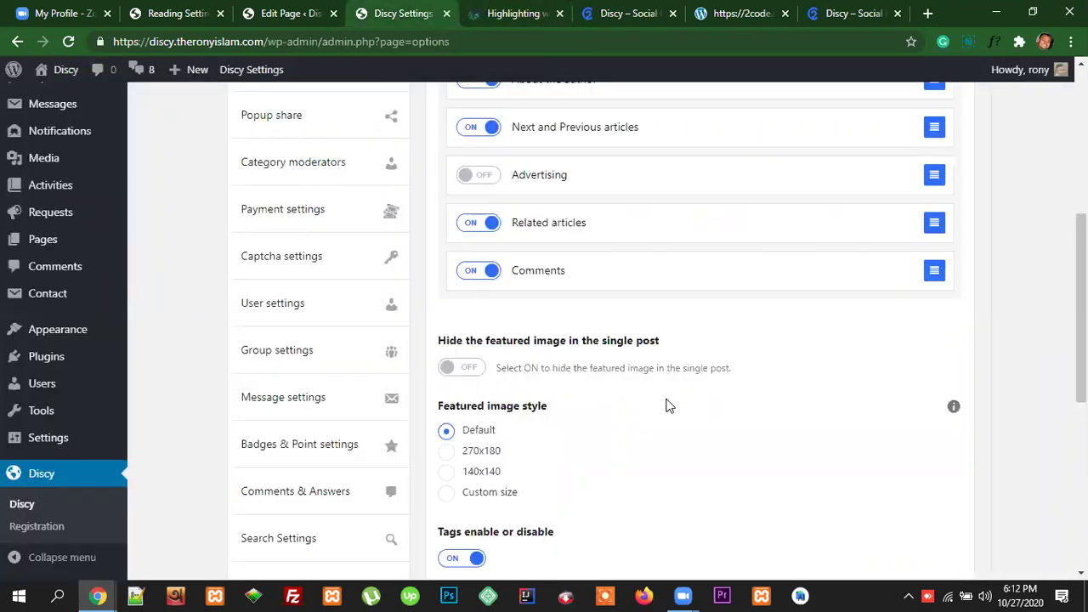
pyautogui.scroll(-2, 695, 394)
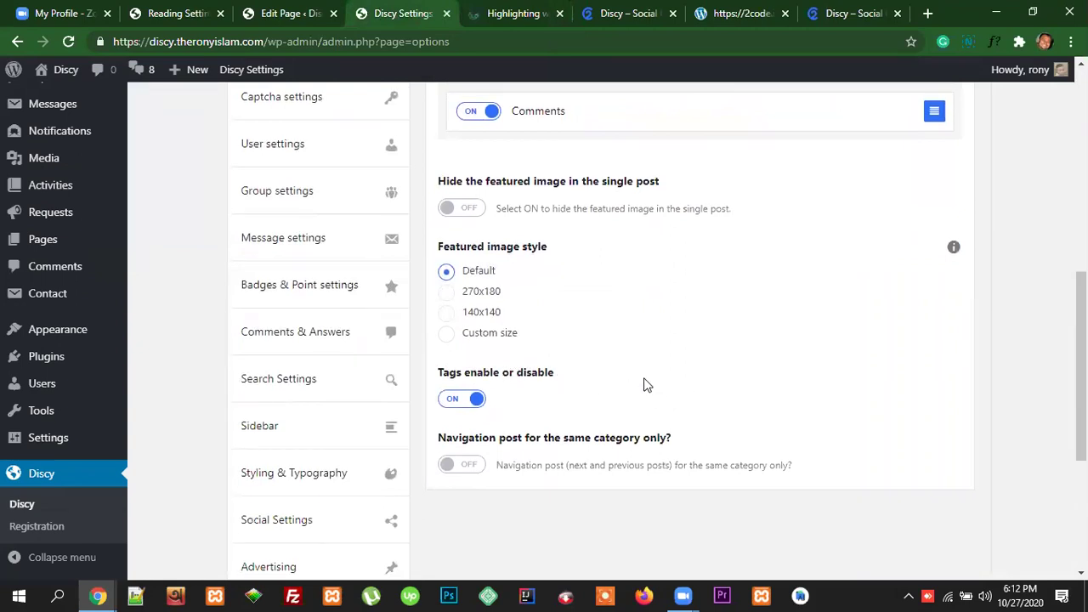
# Step: Scroll down the front-end article to its Next article link
pyautogui.hotkey('ctrl', 'Tab')
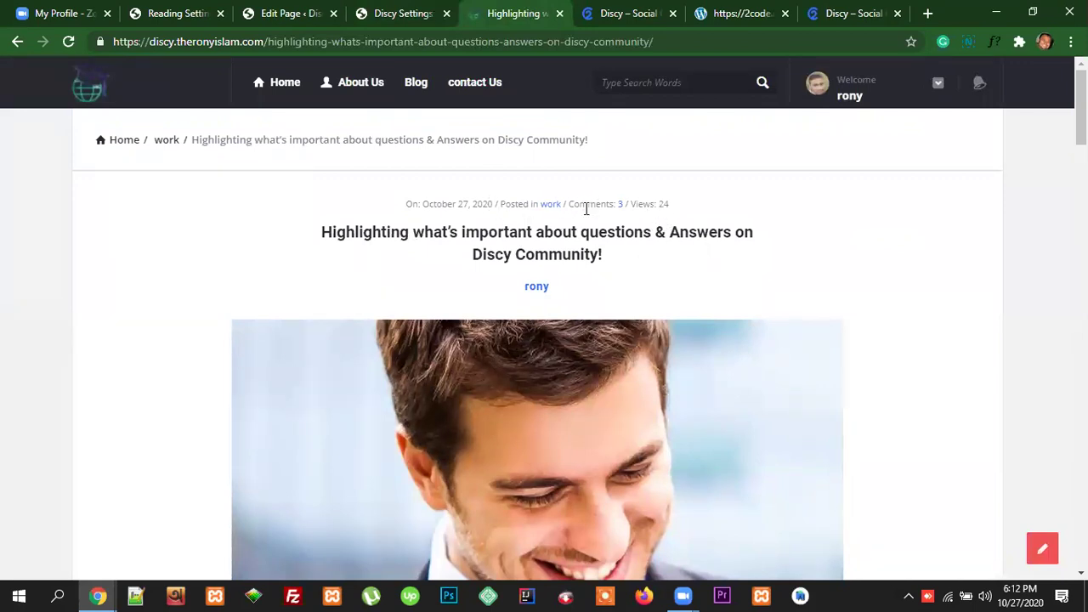
pyautogui.scroll(-2, 666, 276)
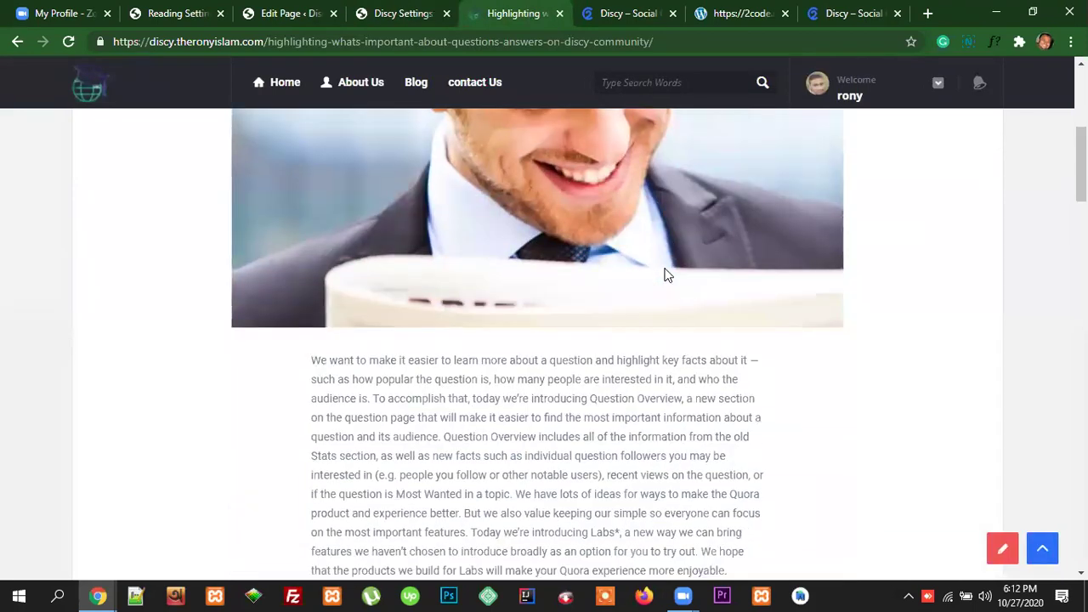
pyautogui.scroll(-6, 667, 270)
pyautogui.scroll(-1, 377, 347)
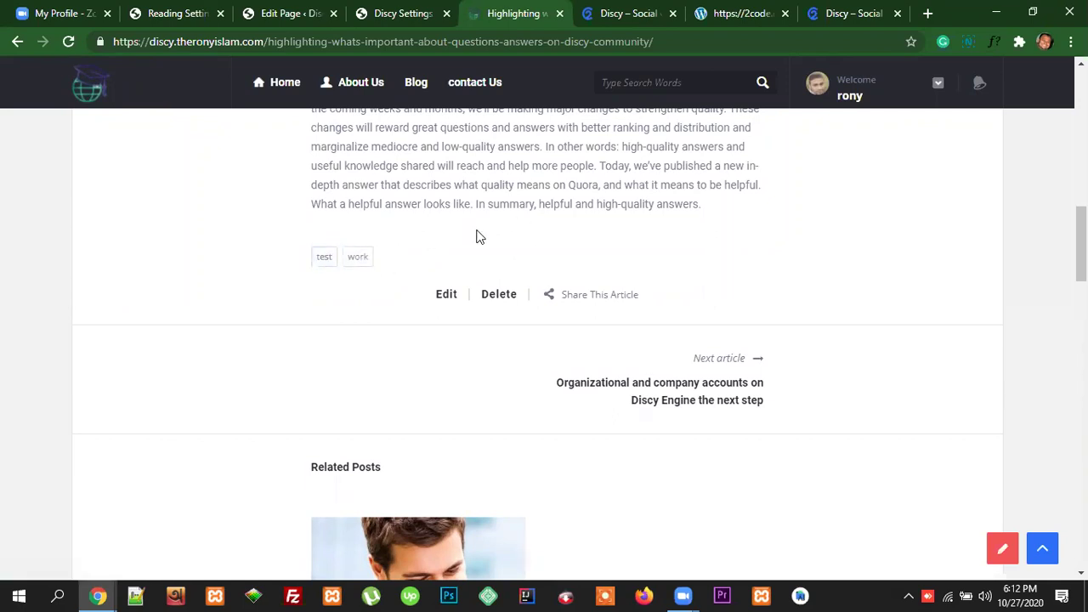
# Step: Highlight the 'Navigation post for the same category only?' heading in Inner page settings
pyautogui.click(404, 14)
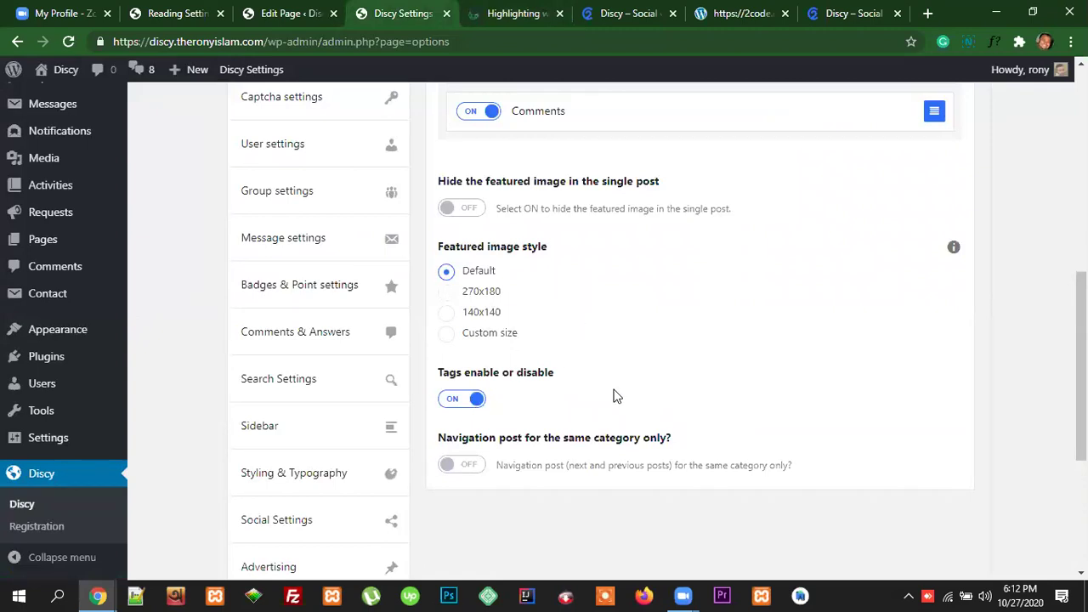
pyautogui.scroll(-1, 743, 399)
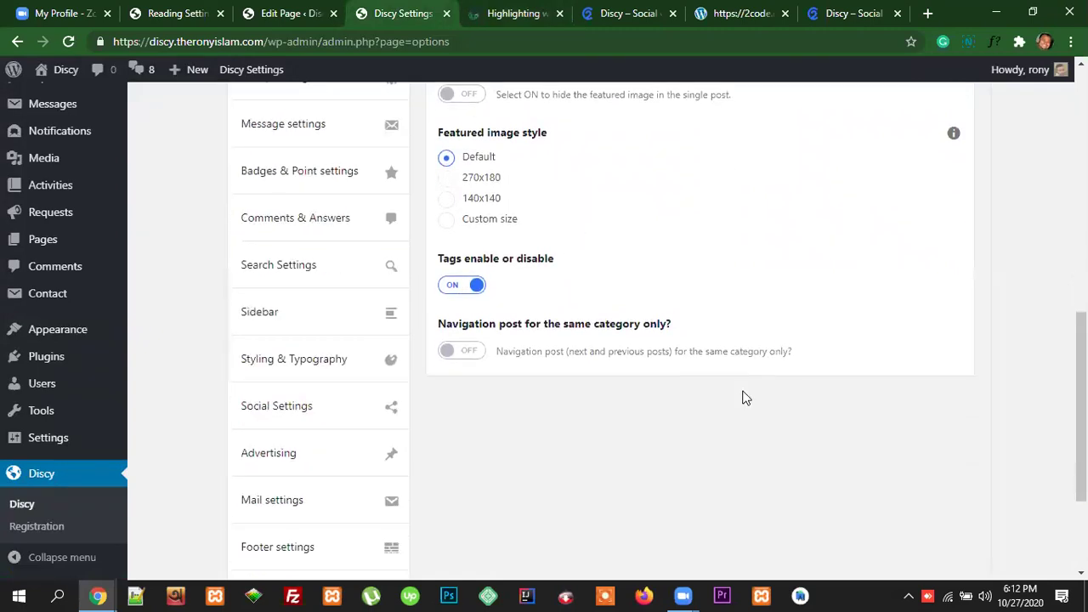
pyautogui.scroll(-1, 744, 399)
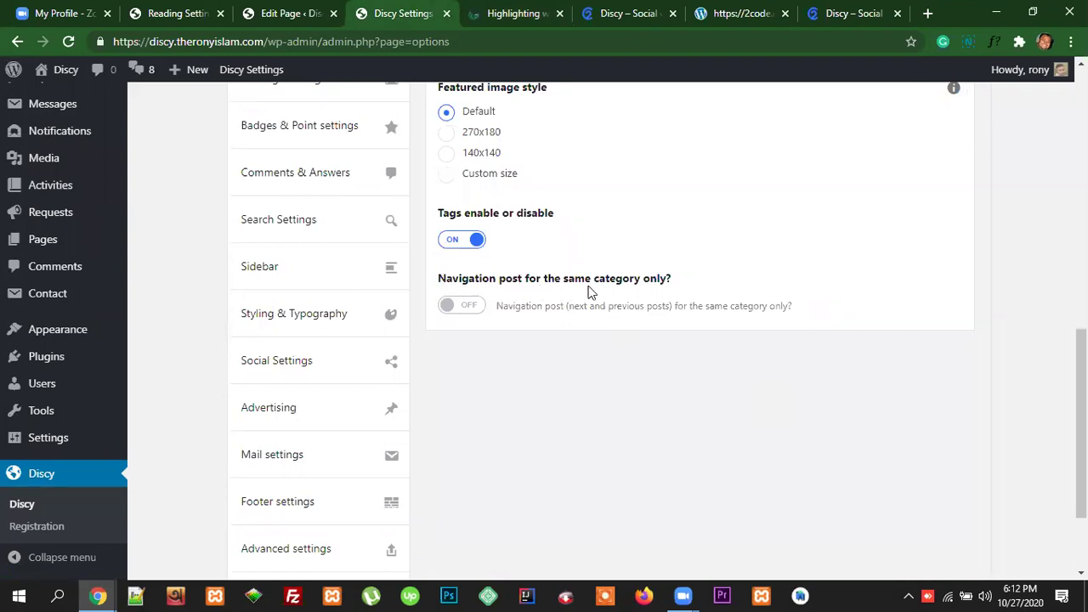
pyautogui.moveTo(678, 283); pyautogui.dragTo(440, 279)
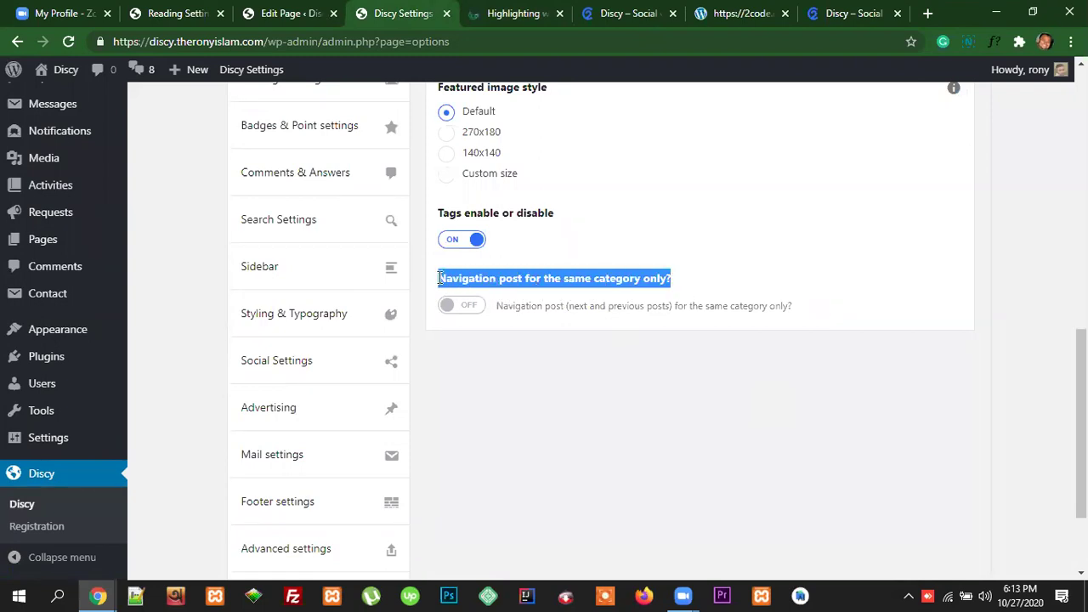
pyautogui.click(575, 353)
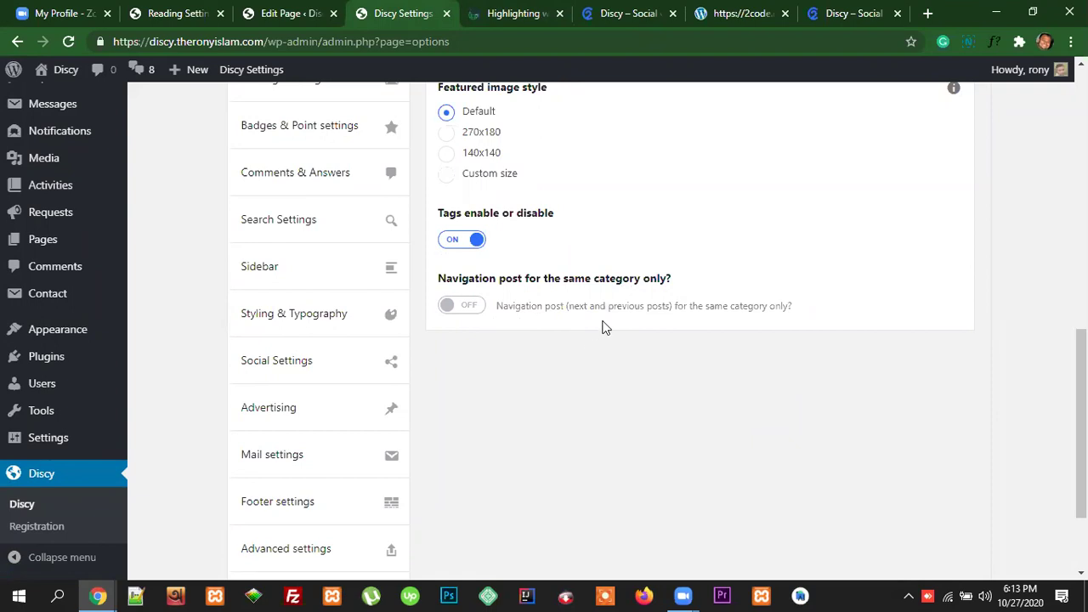
pyautogui.click(517, 12)
# Step: Scroll through the Highlighting article's post navigation and related sections
pyautogui.scroll(-2, 709, 328)
pyautogui.scroll(2, 663, 344)
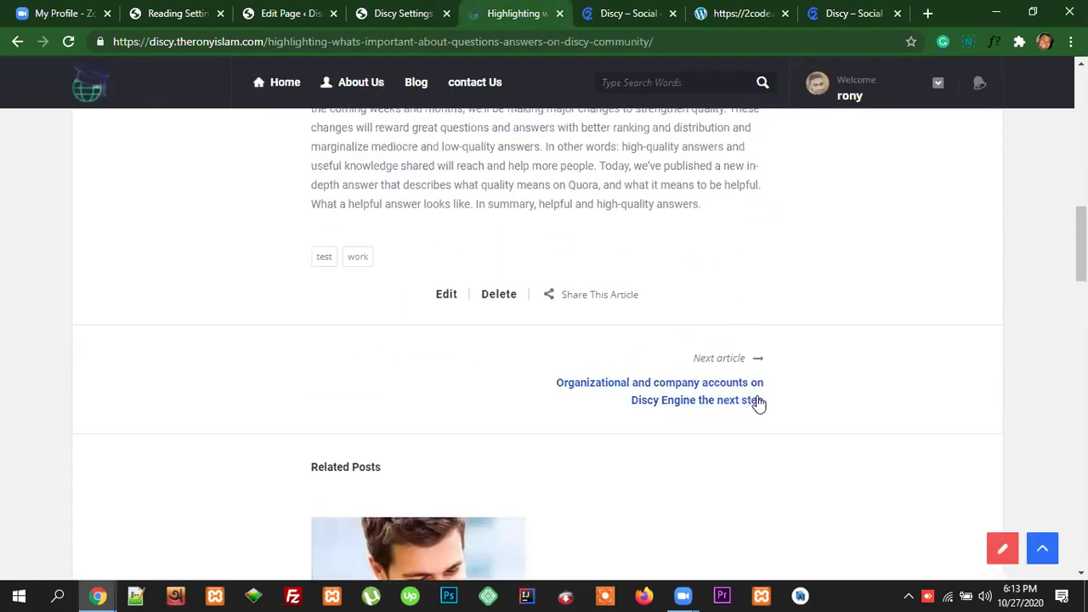
pyautogui.scroll(4, 756, 420)
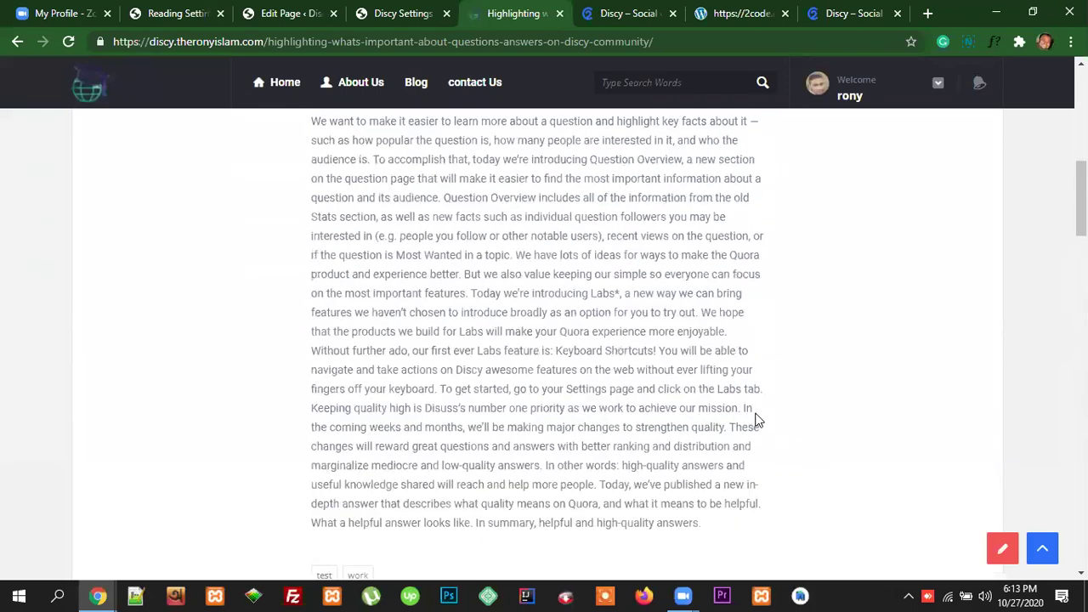
pyautogui.scroll(-5, 755, 420)
pyautogui.scroll(8, 756, 417)
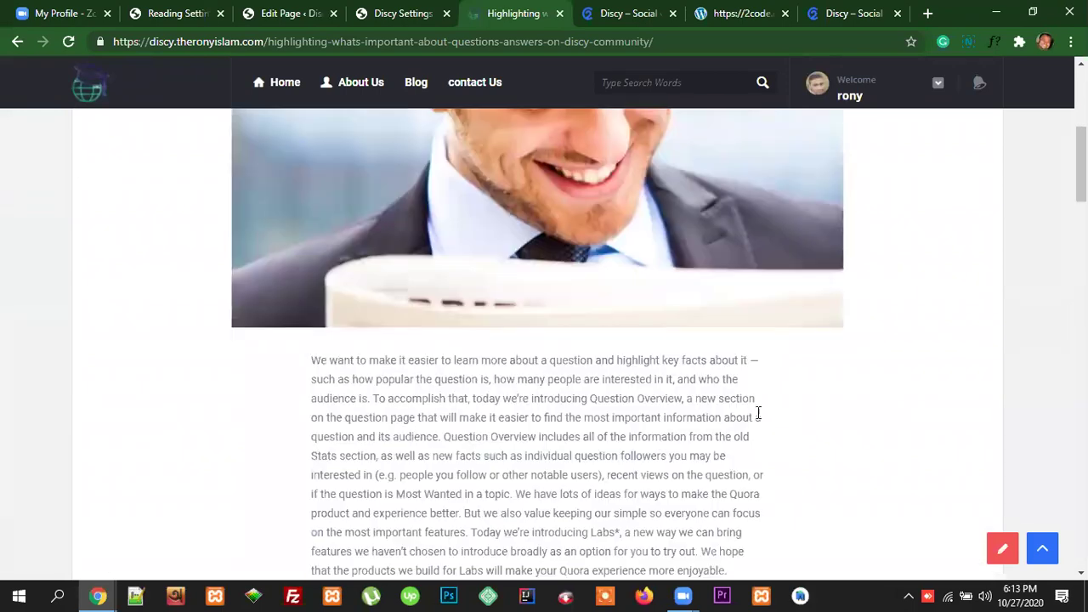
pyautogui.scroll(4, 758, 413)
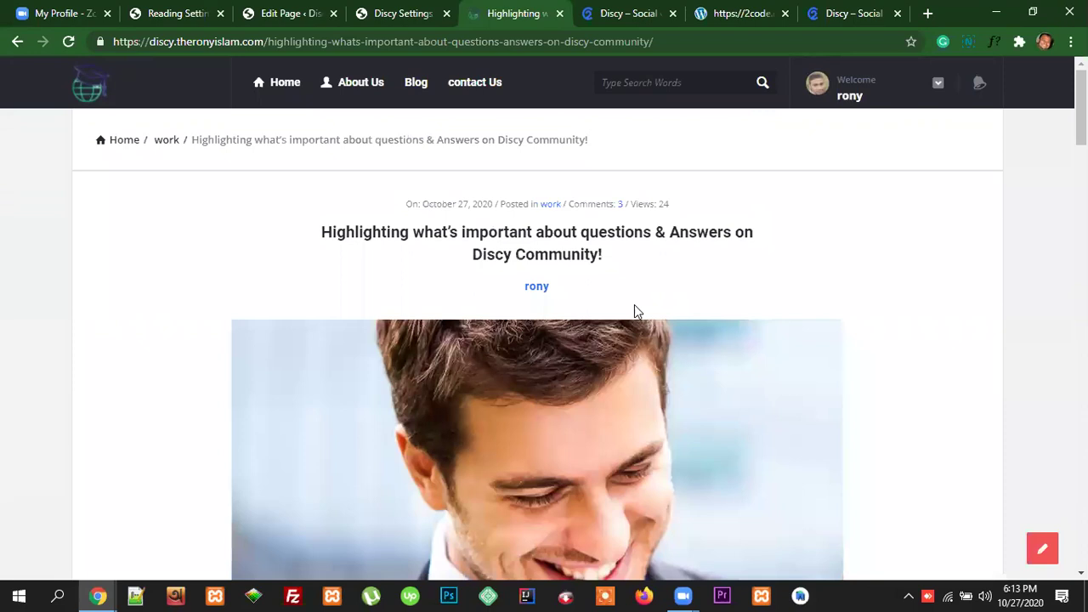
pyautogui.scroll(-6, 678, 365)
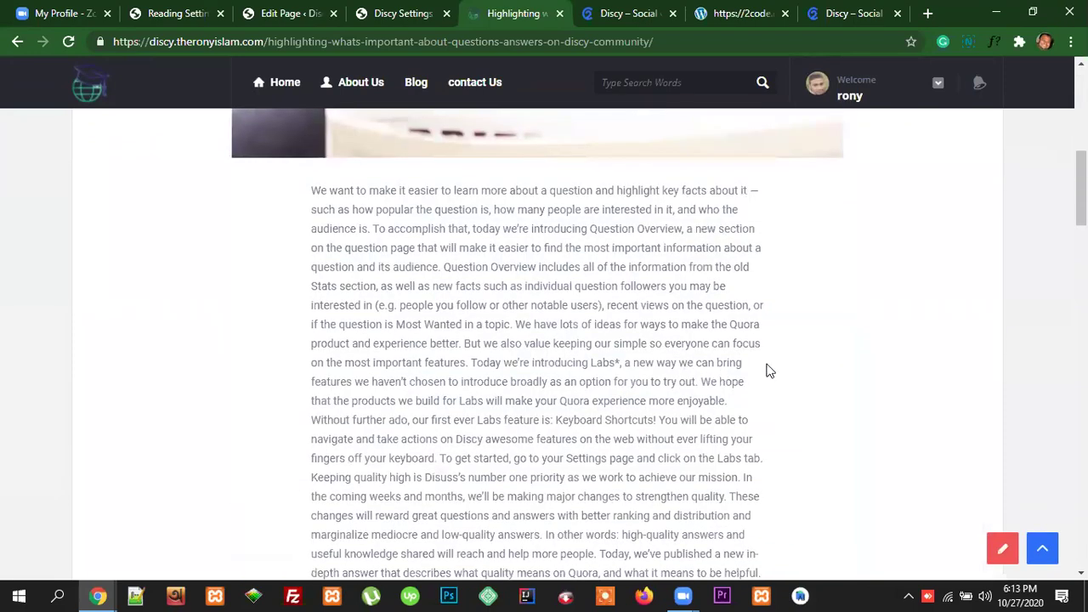
pyautogui.scroll(-6, 731, 366)
pyautogui.scroll(5, 690, 365)
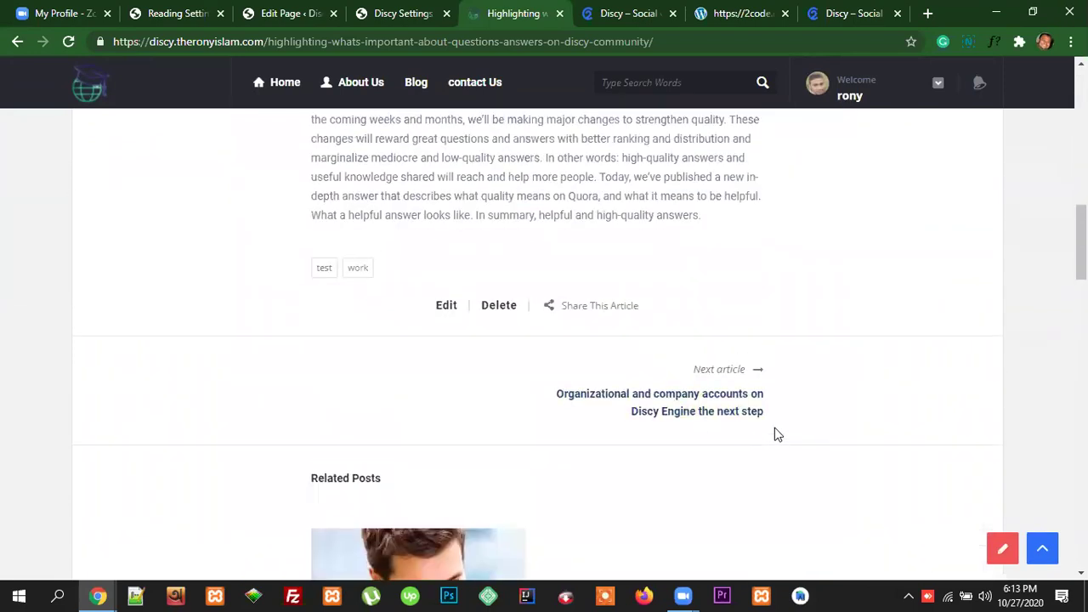
pyautogui.scroll(3, 576, 263)
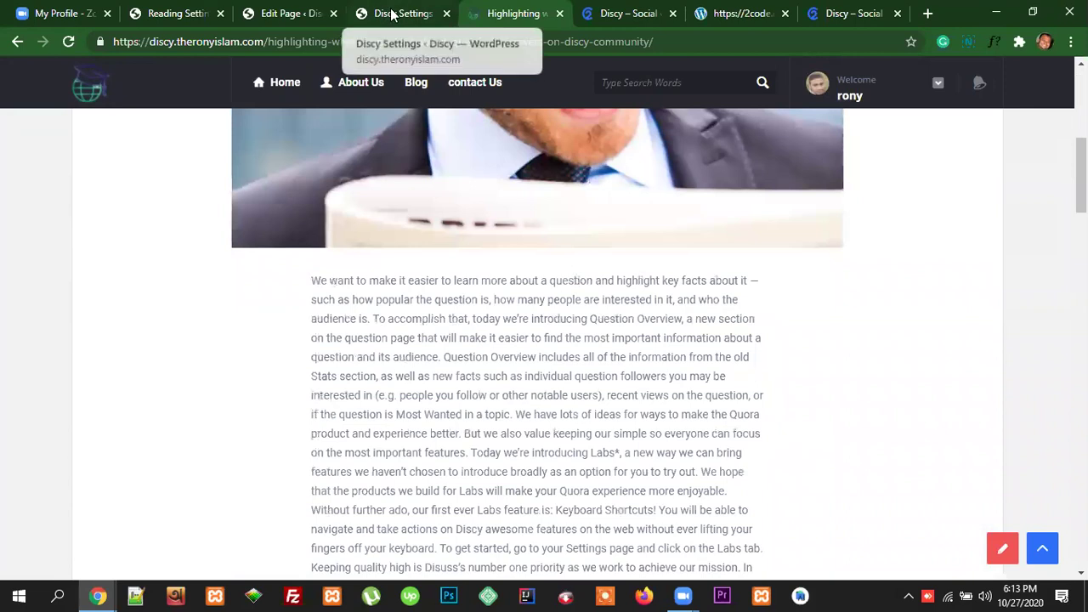
# Step: Turn on 'Navigation post for the same category only?' in the Discy settings
pyautogui.click(392, 14)
pyautogui.click(582, 315)
pyautogui.scroll(3, 766, 339)
# Step: Save the Discy options and reload the Highlighting article to see the changes
pyautogui.scroll(6, 964, 345)
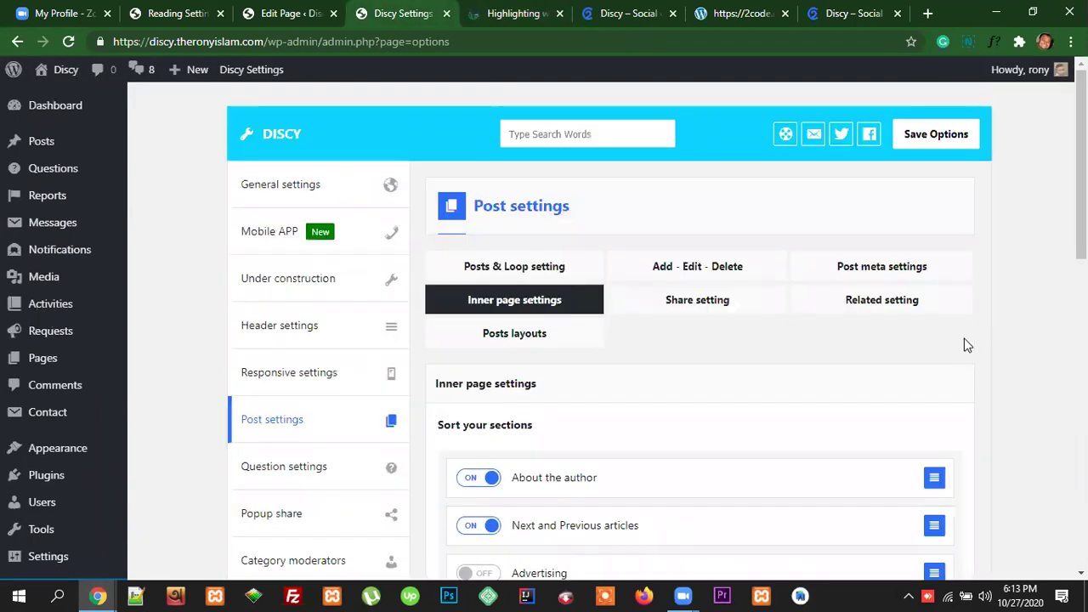
pyautogui.click(925, 150)
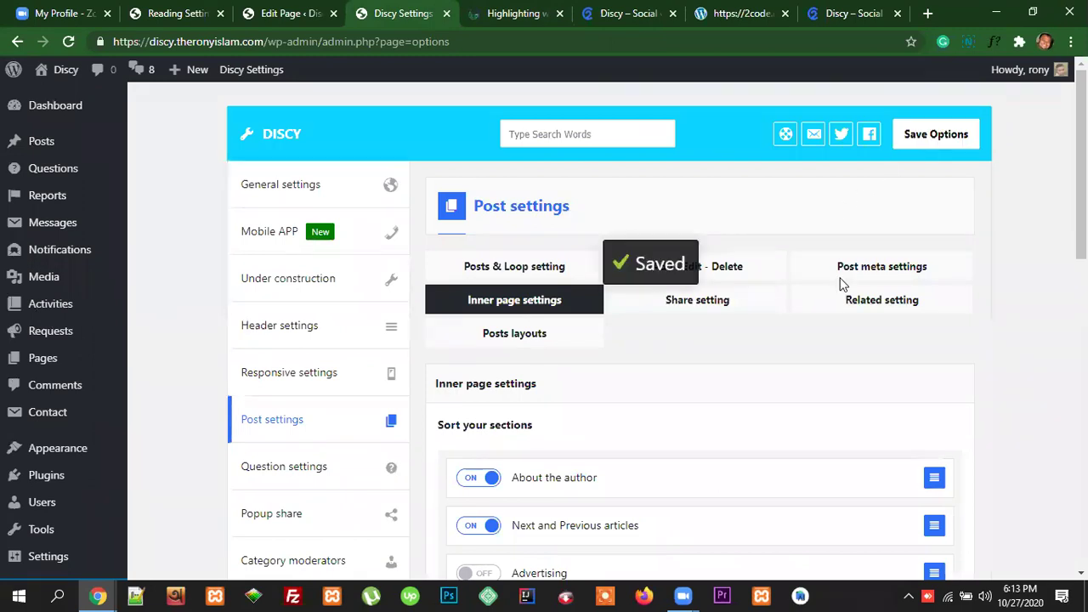
pyautogui.click(513, 13)
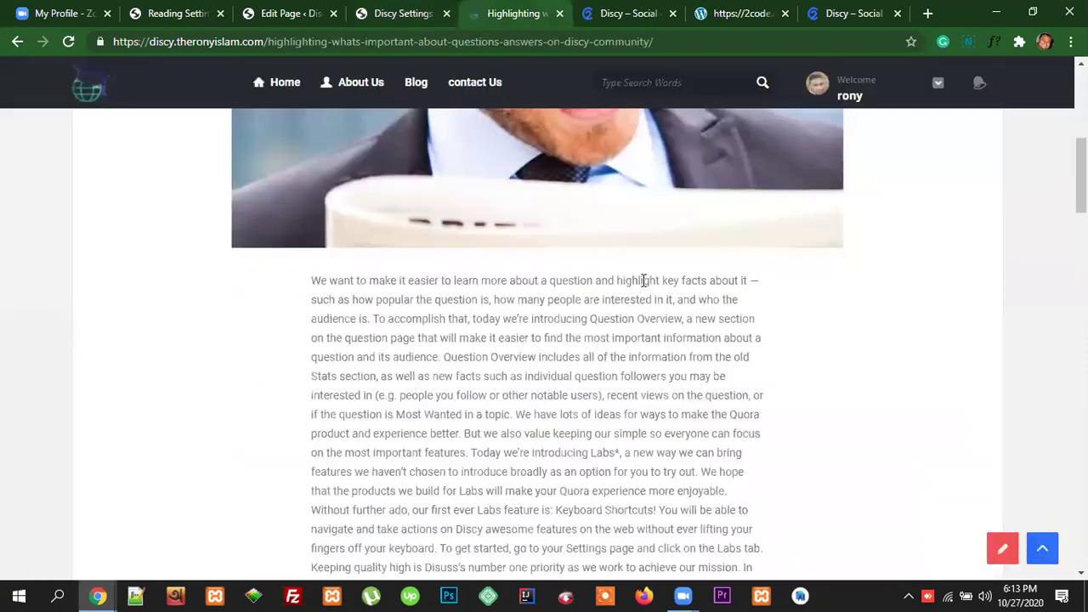
pyautogui.scroll(6, 642, 283)
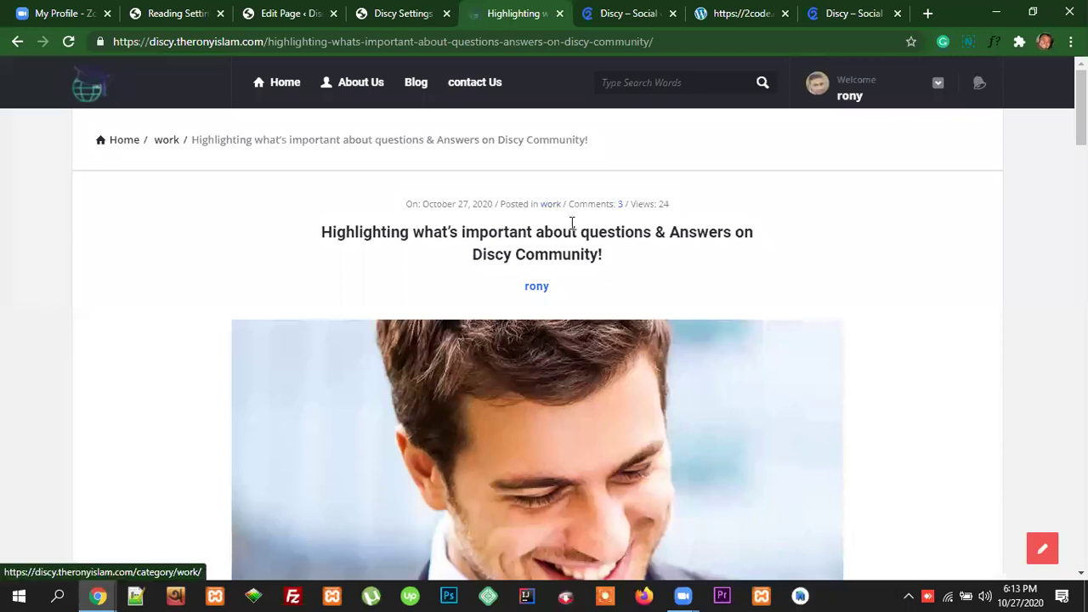
pyautogui.scroll(-2, 721, 297)
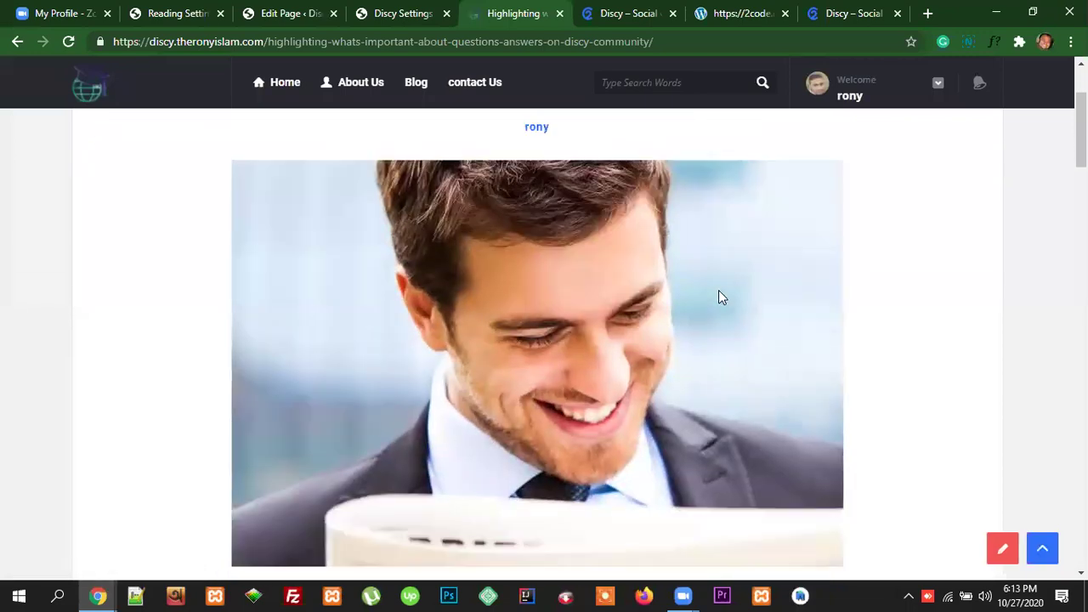
pyautogui.scroll(-3, 733, 348)
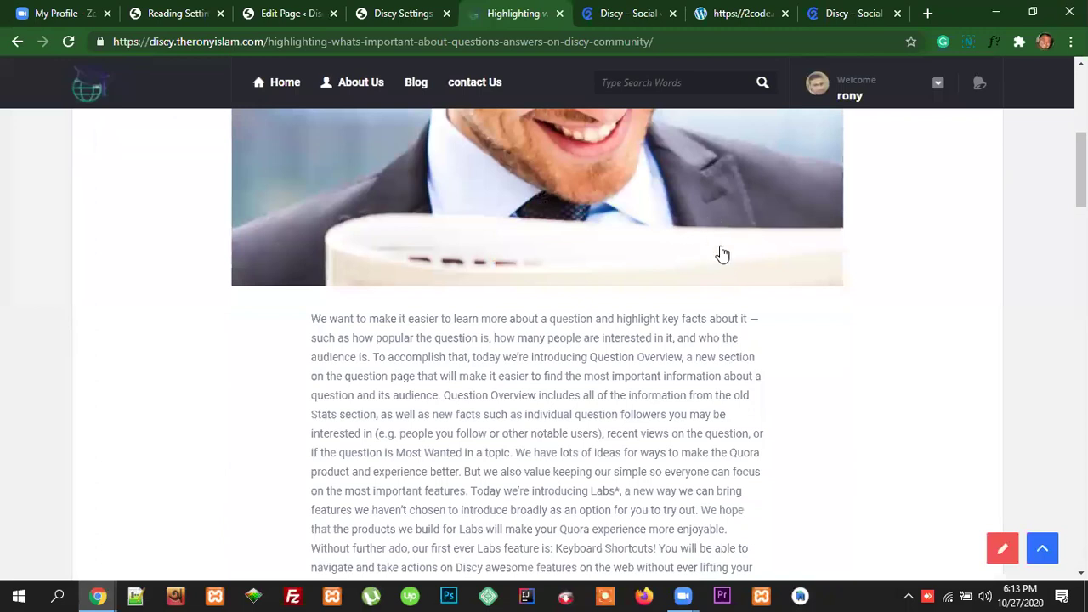
pyautogui.click(456, 43)
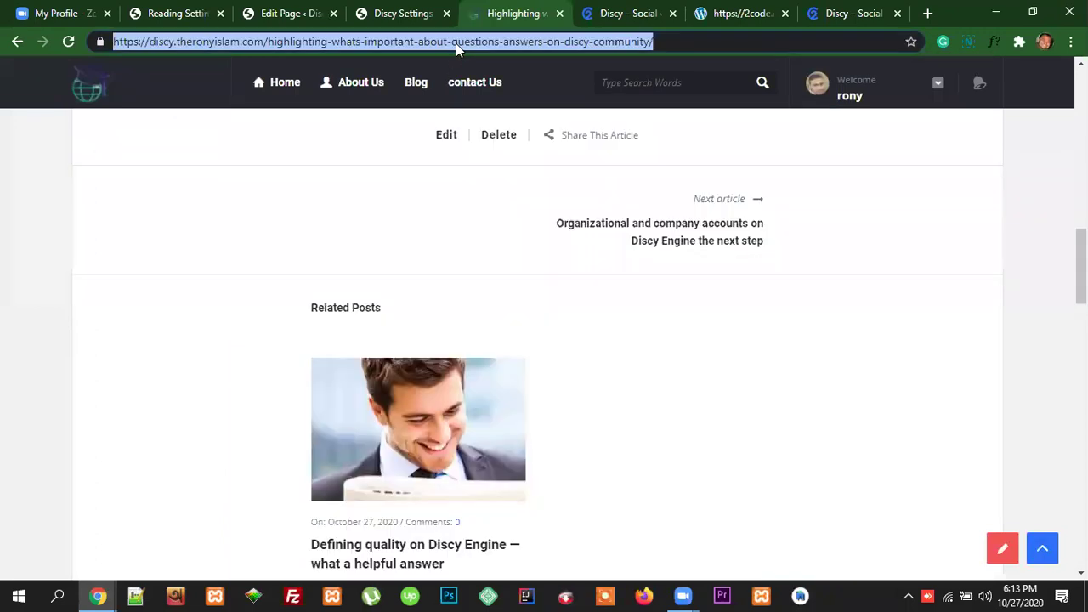
pyautogui.press('Return')
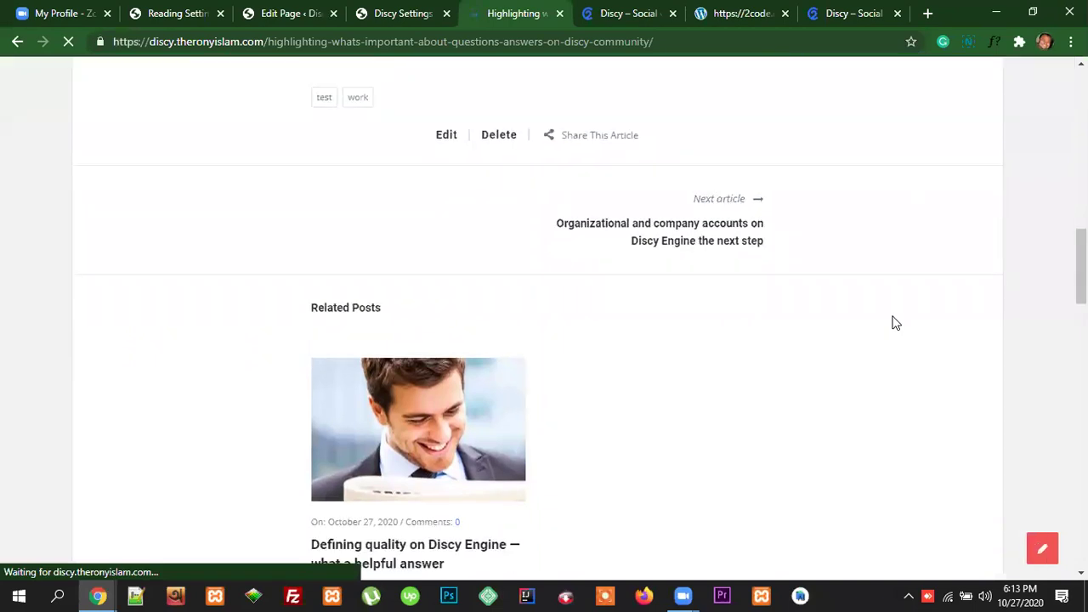
# Step: Open the next article, 'Organizational and company accounts on Discy Engine the next step'
pyautogui.scroll(5, 895, 323)
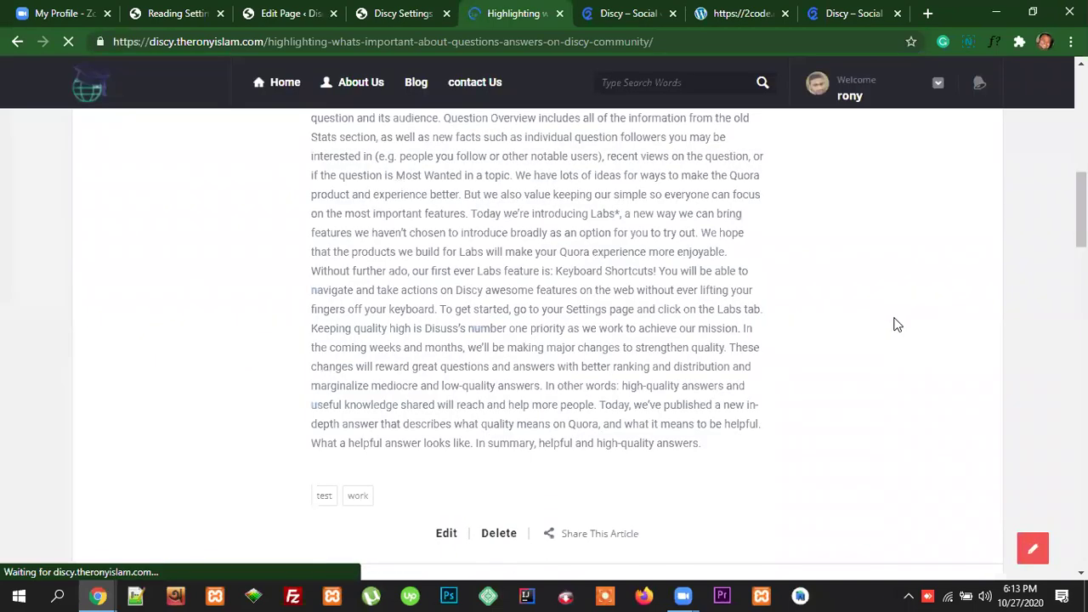
pyautogui.scroll(11, 895, 323)
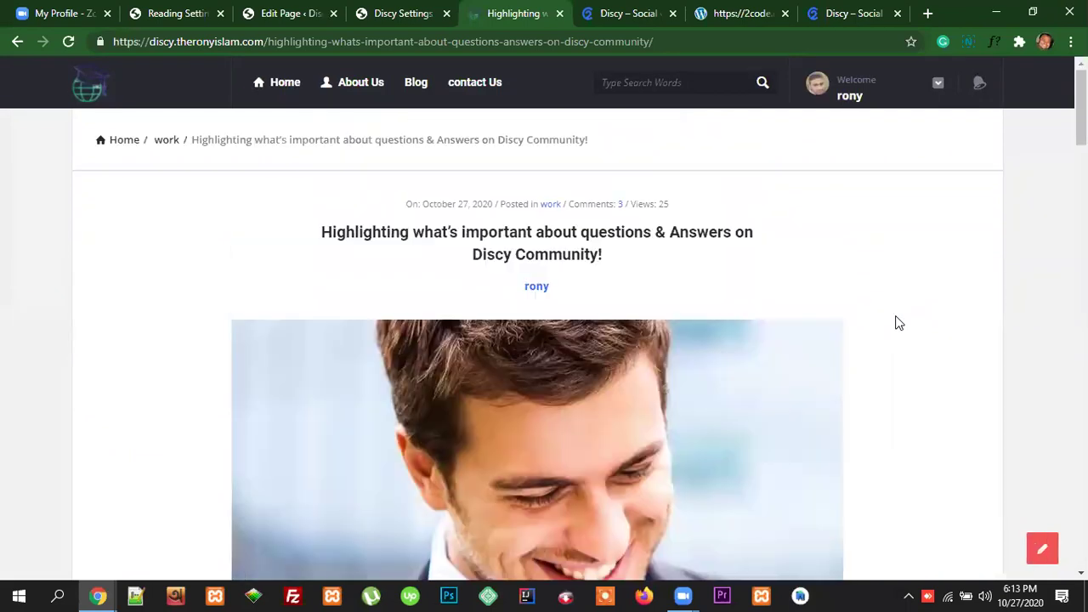
pyautogui.scroll(-5, 900, 323)
pyautogui.scroll(-10, 756, 323)
pyautogui.click(679, 313)
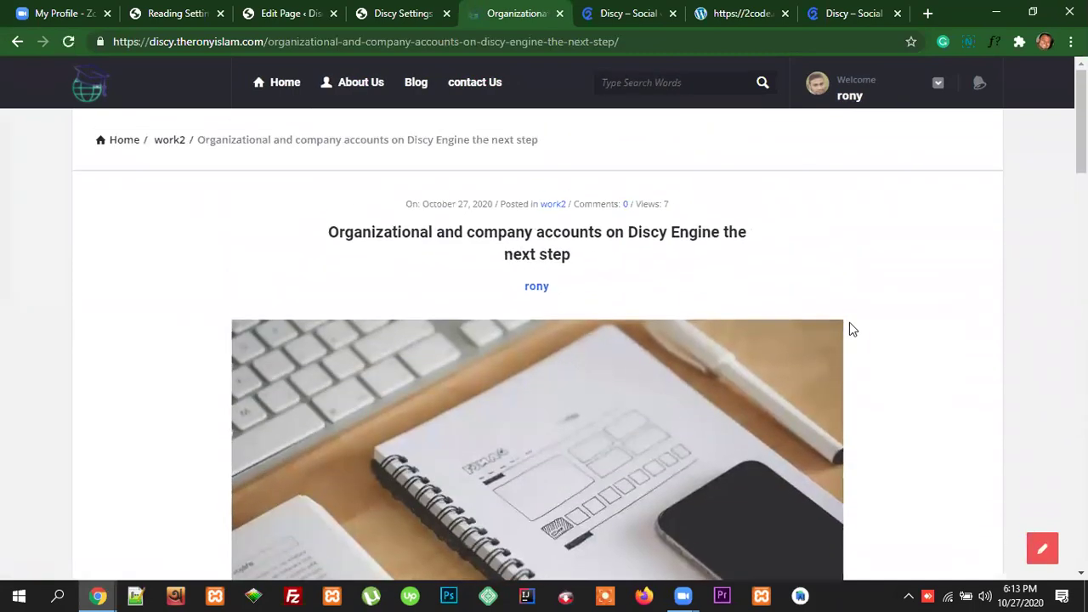
# Step: Open the work2 category in a new tab and look over its post listing
pyautogui.rightClick(553, 209)
pyautogui.click(590, 220)
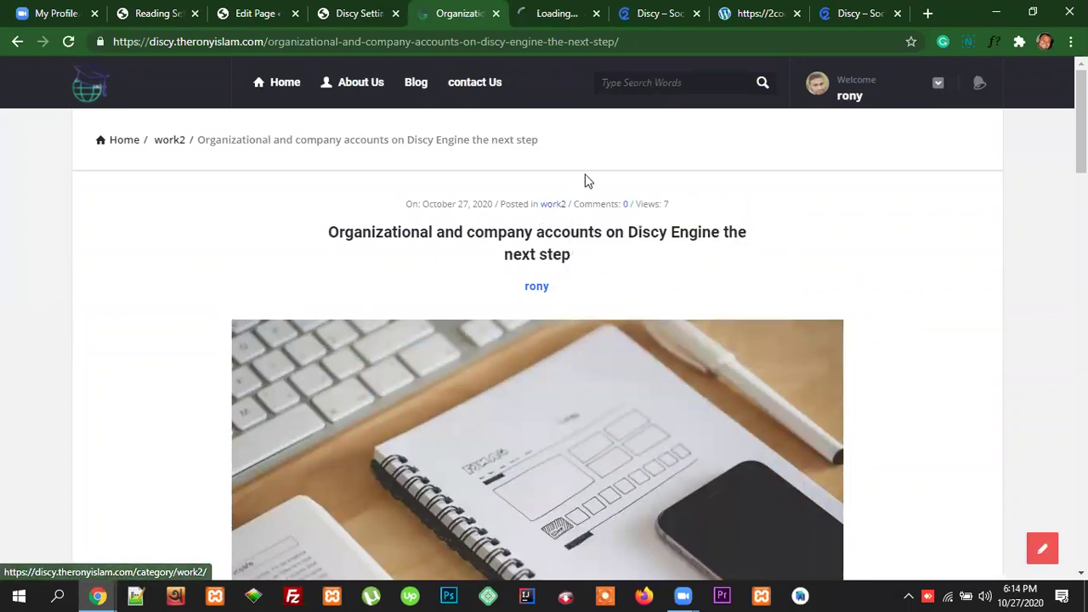
pyautogui.click(553, 12)
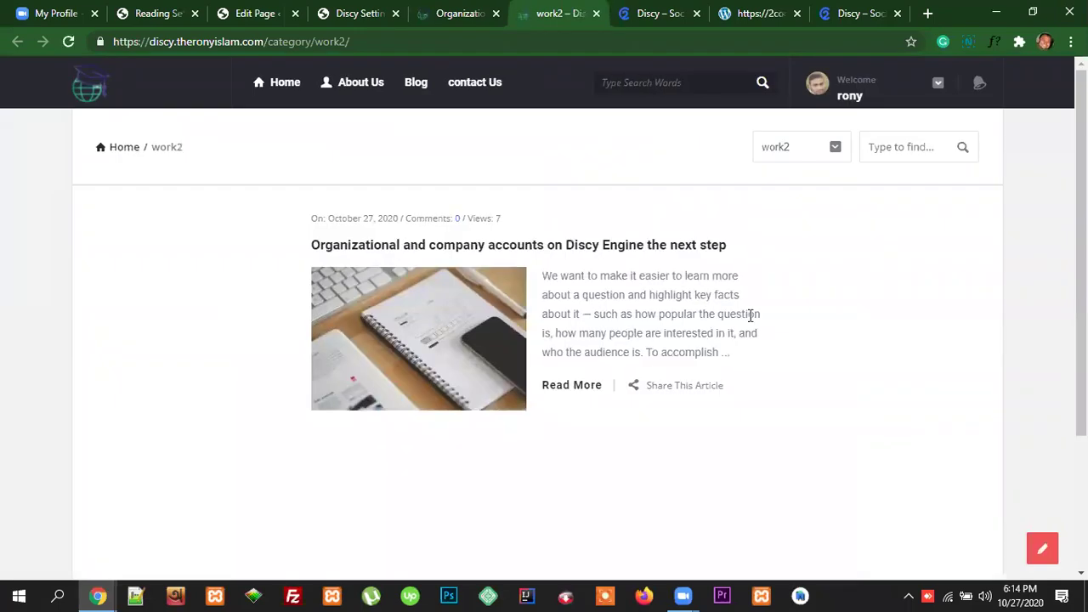
pyautogui.scroll(-2, 730, 334)
pyautogui.scroll(2, 730, 334)
# Step: Revisit the Discy theme settings, then go back through the work2 page to the Organizational article
pyautogui.click(467, 11)
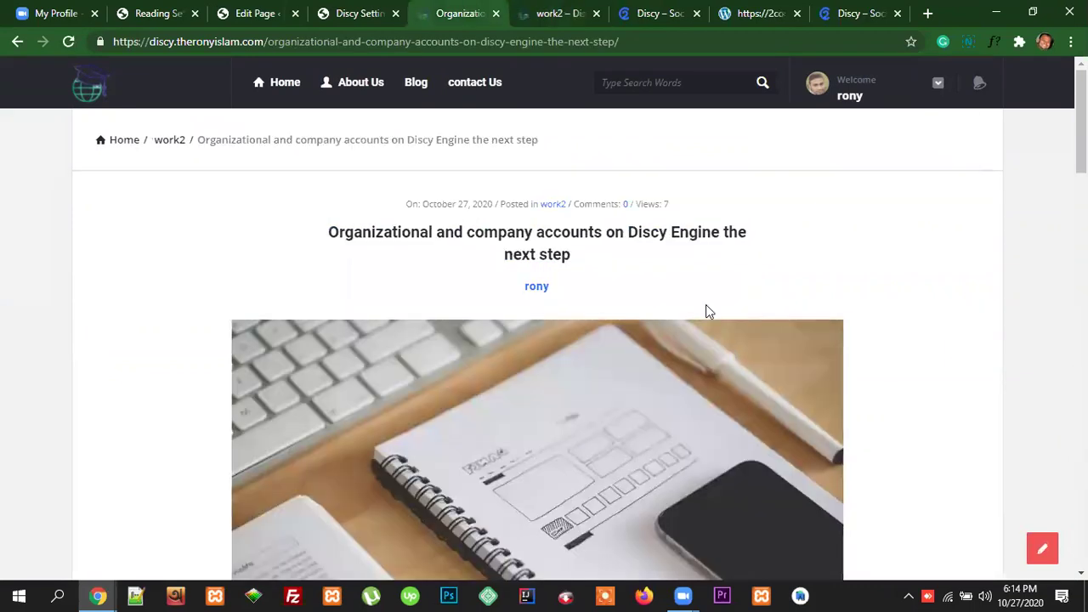
pyautogui.click(349, 14)
pyautogui.scroll(-7, 662, 413)
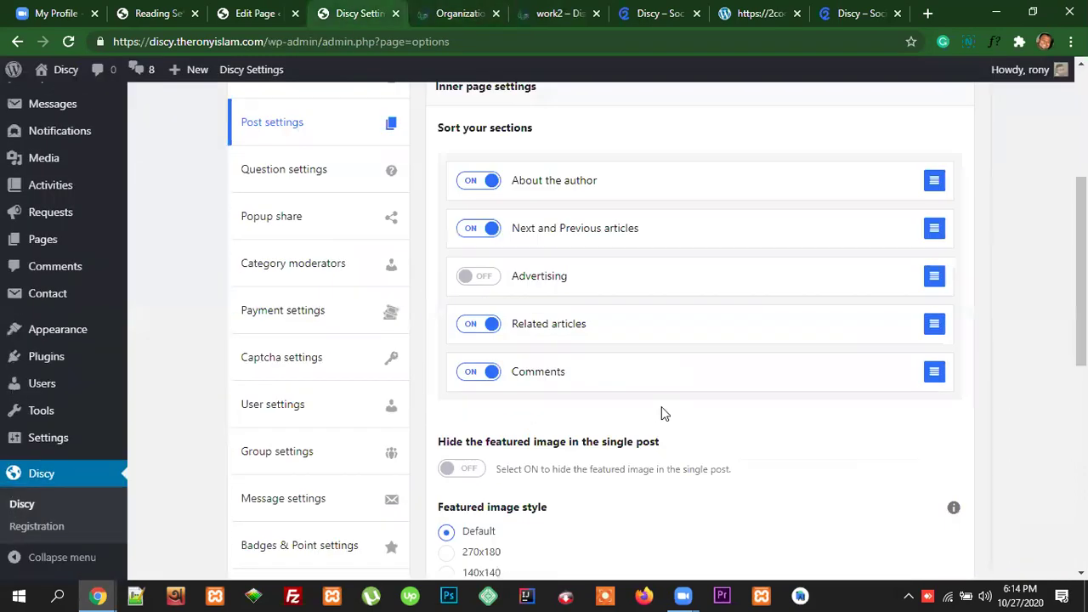
pyautogui.scroll(2, 661, 414)
pyautogui.scroll(5, 850, 383)
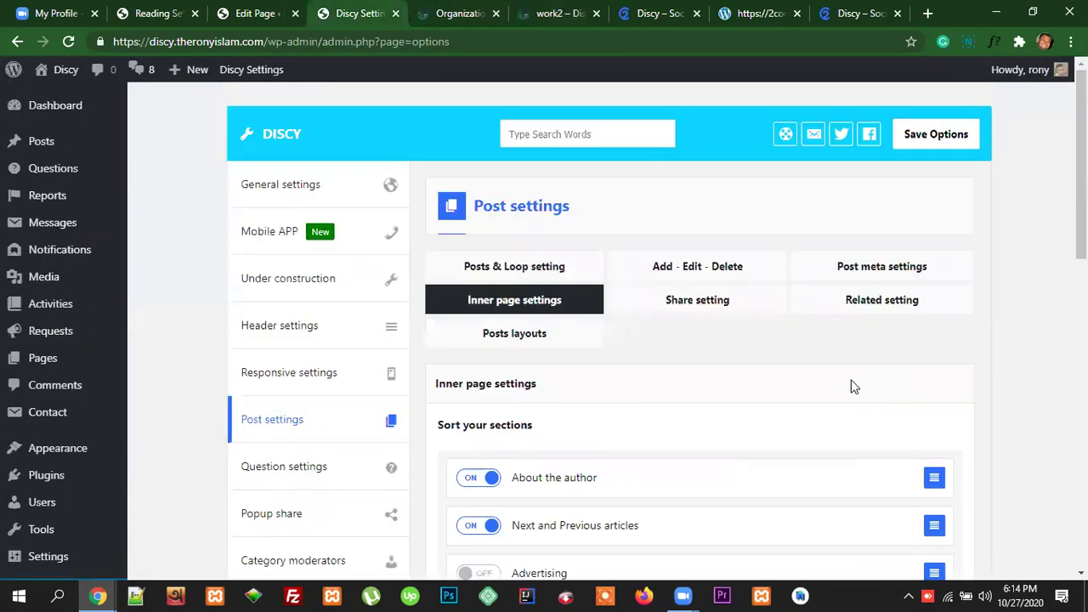
pyautogui.click(934, 148)
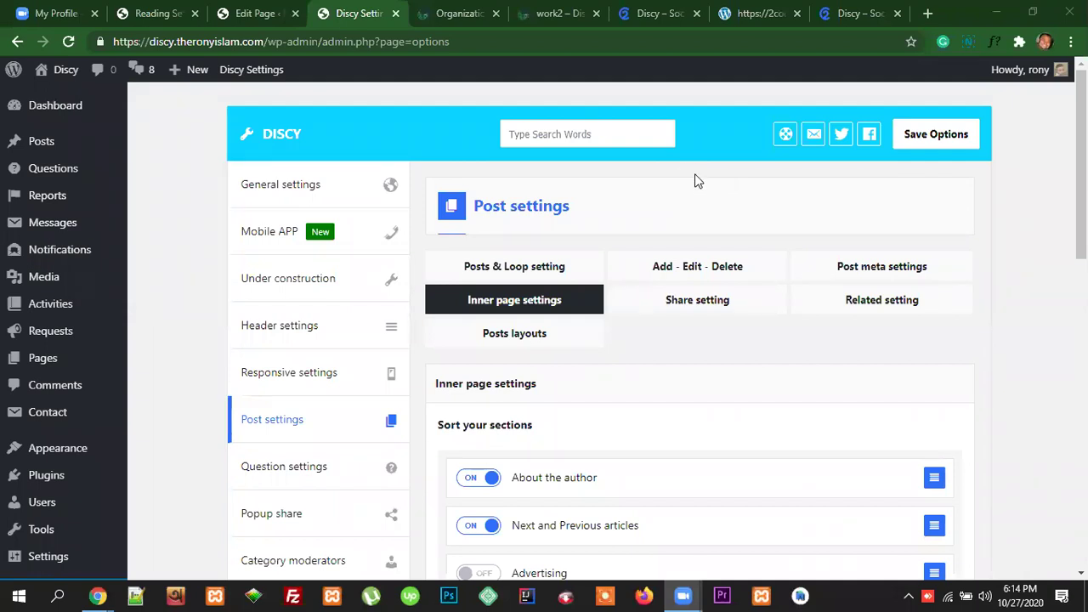
pyautogui.click(558, 17)
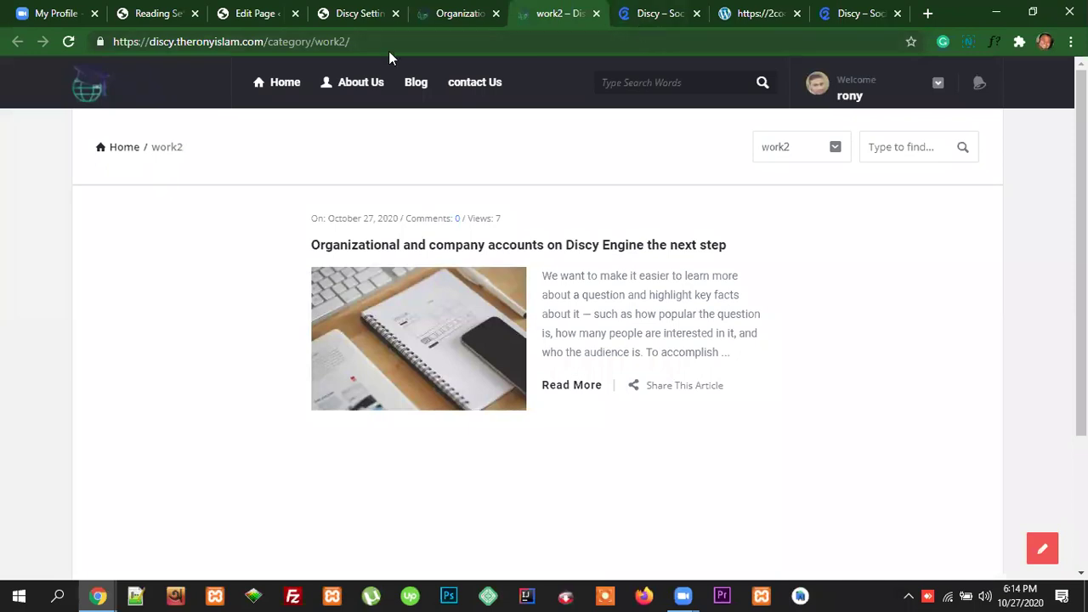
pyautogui.hotkey('ctrl', 'shift', 'Tab')
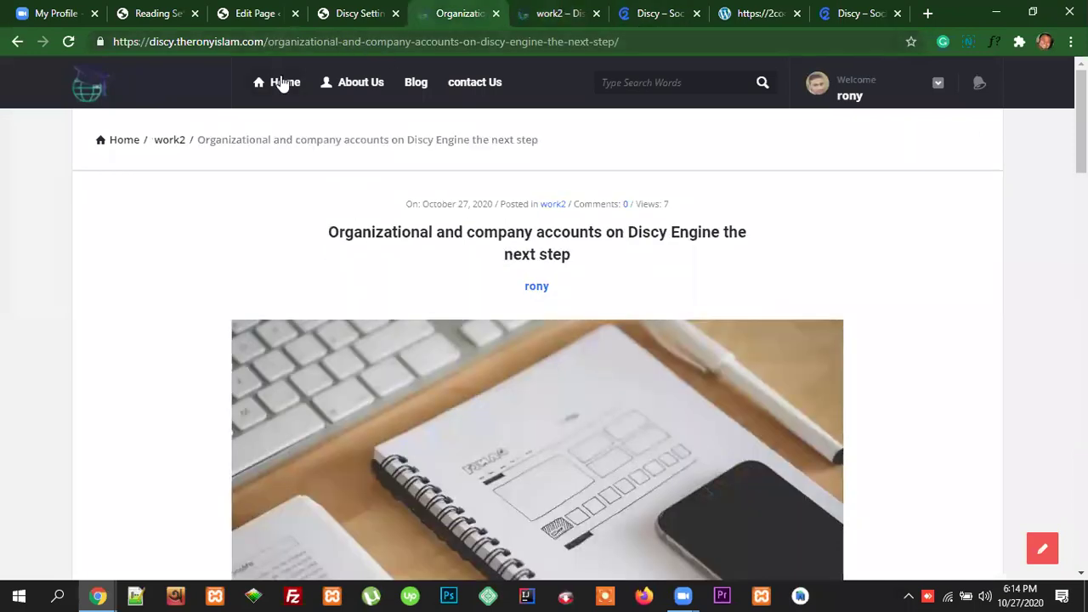
pyautogui.click(394, 78)
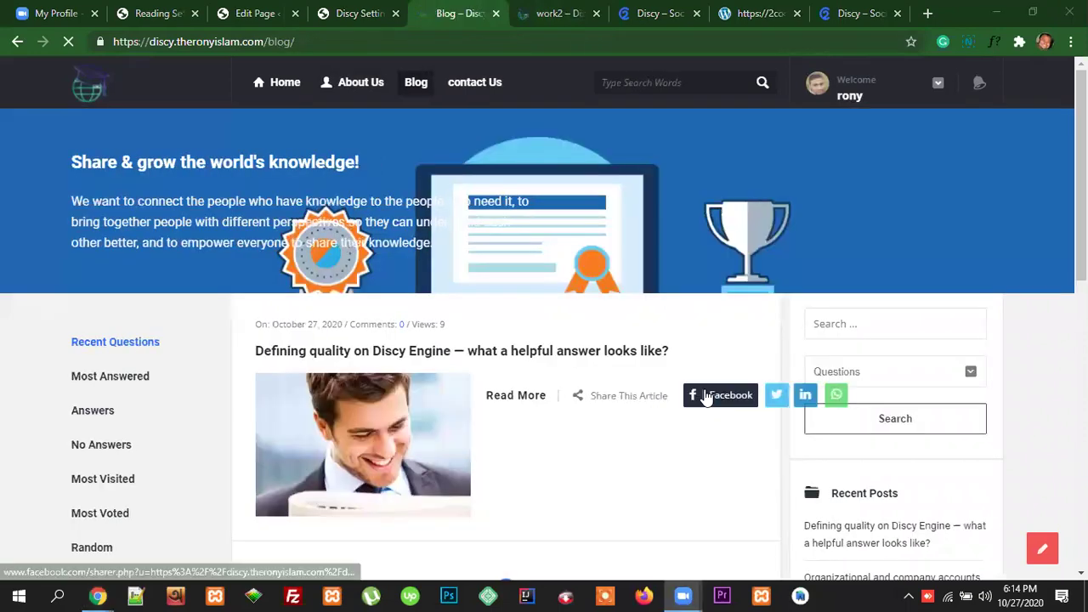
pyautogui.scroll(-5, 648, 424)
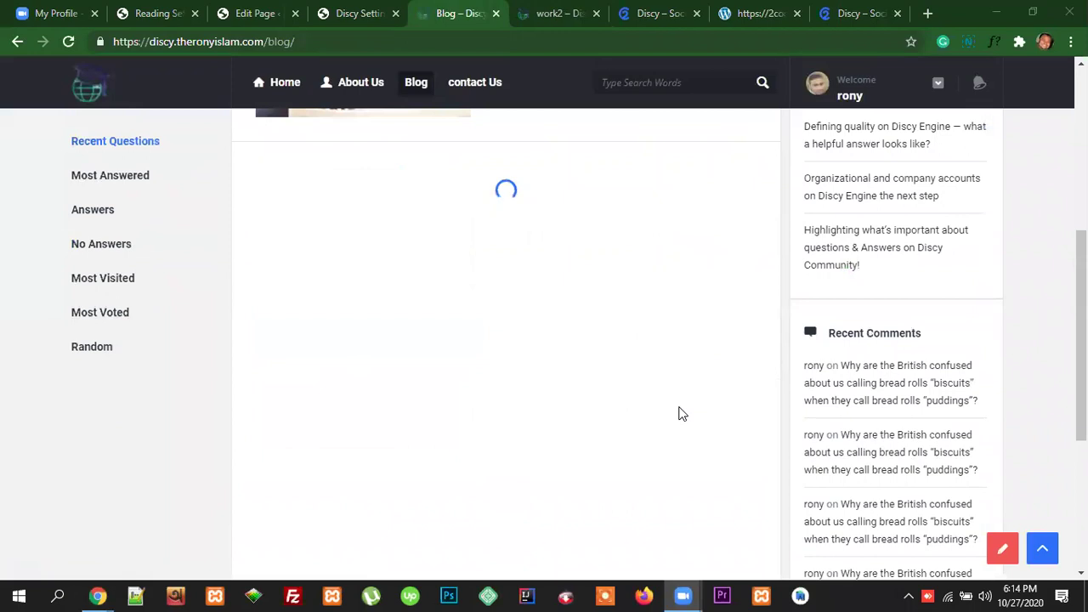
pyautogui.scroll(2, 697, 399)
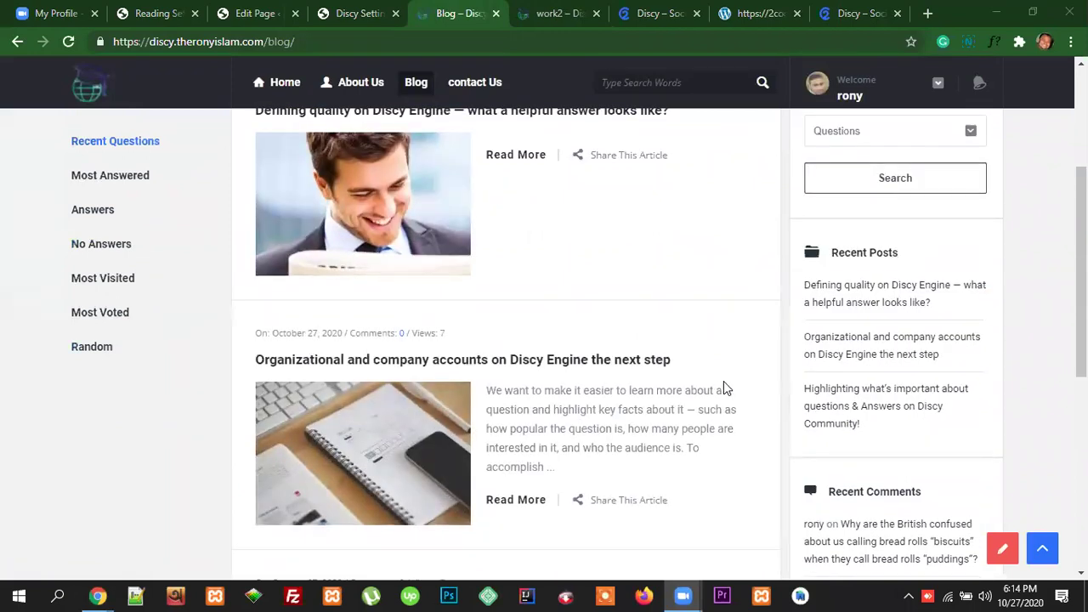
pyautogui.scroll(-1, 723, 388)
pyautogui.click(585, 281)
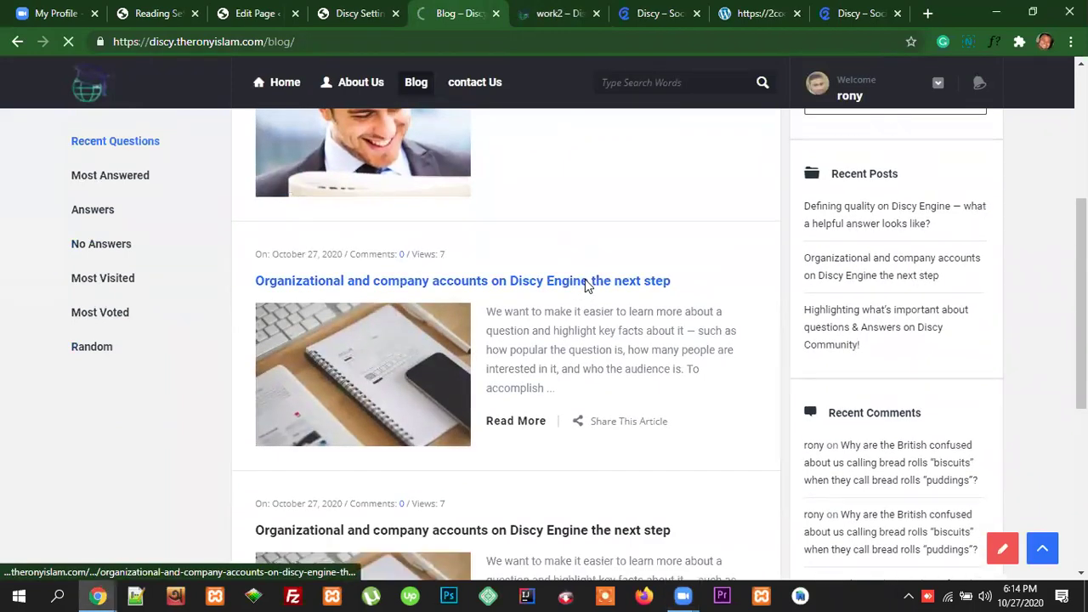
pyautogui.scroll(-5, 710, 340)
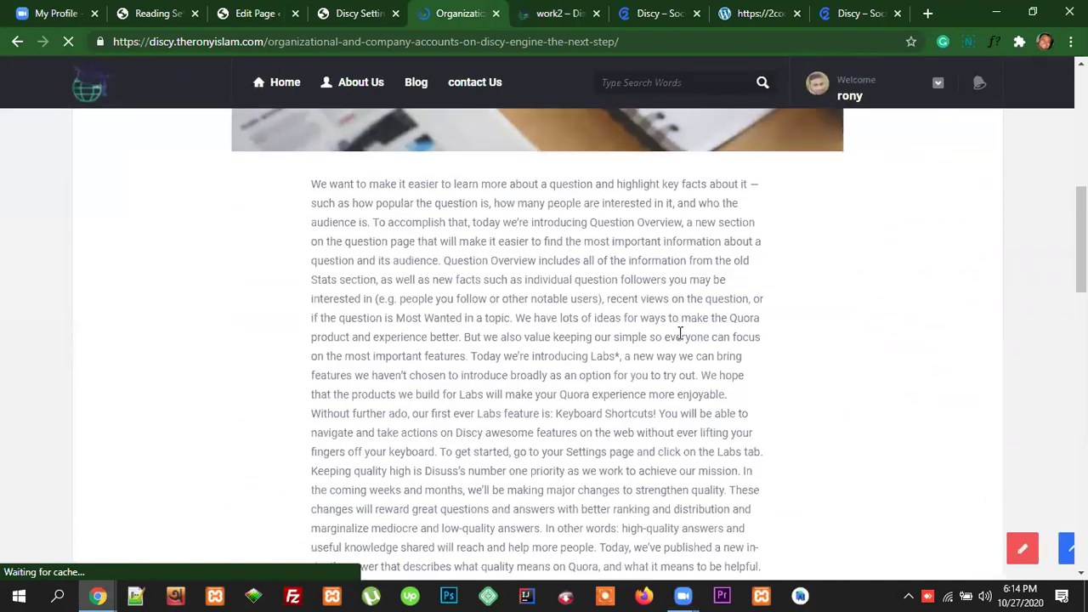
pyautogui.scroll(-4, 680, 336)
pyautogui.scroll(6, 680, 340)
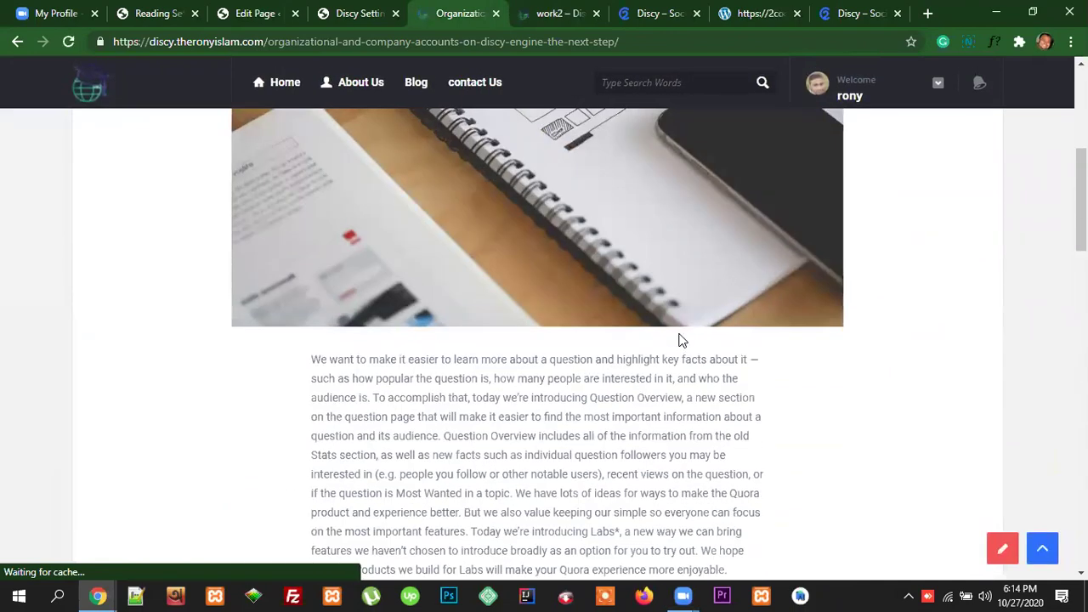
pyautogui.scroll(5, 679, 334)
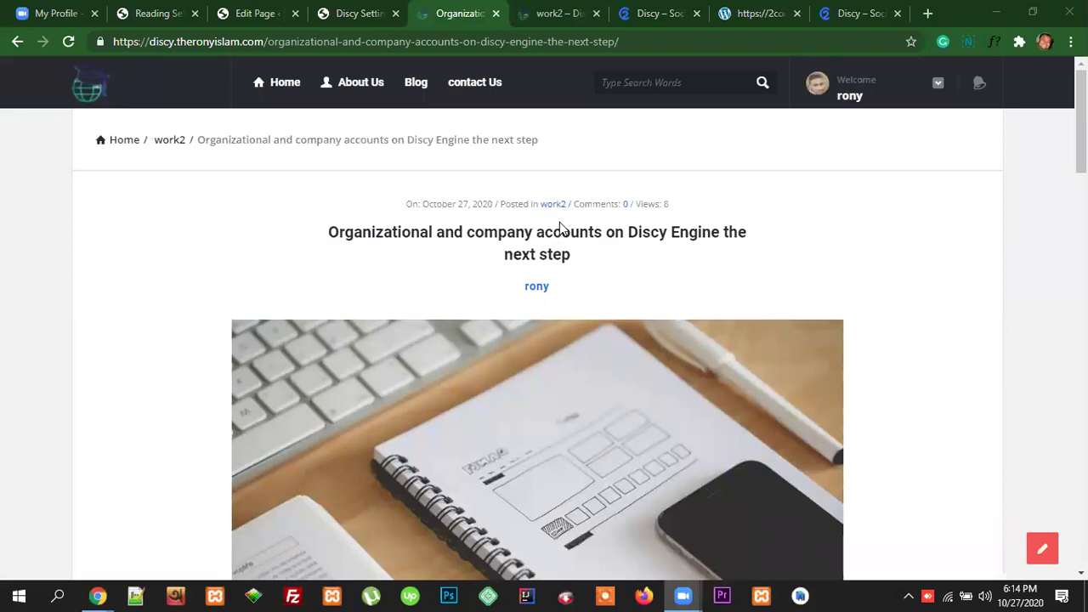
pyautogui.scroll(-6, 563, 242)
pyautogui.scroll(-6, 714, 334)
pyautogui.scroll(2, 740, 332)
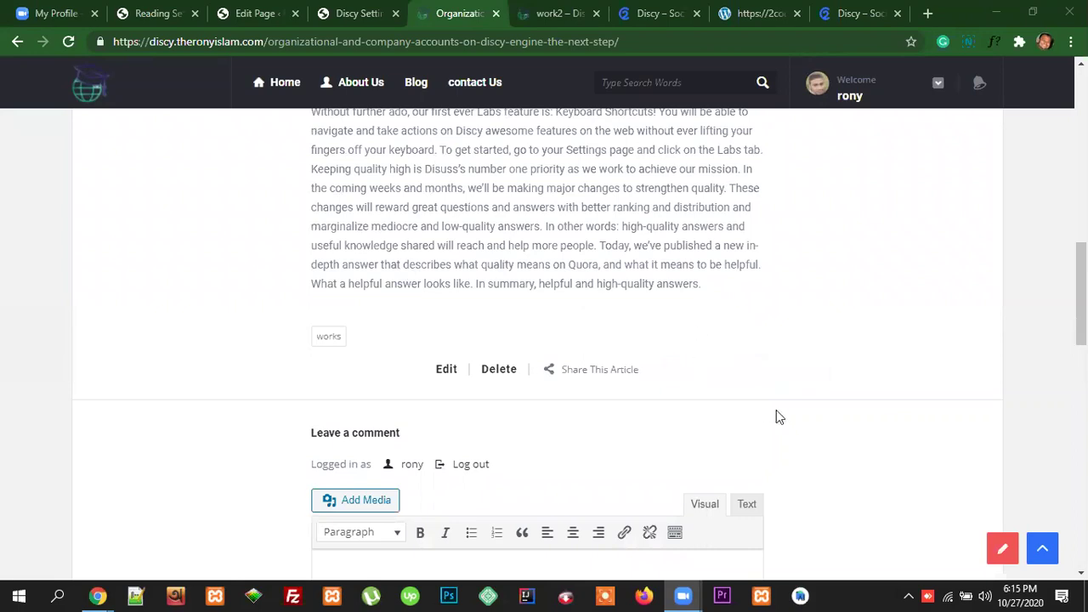
pyautogui.scroll(-1, 769, 421)
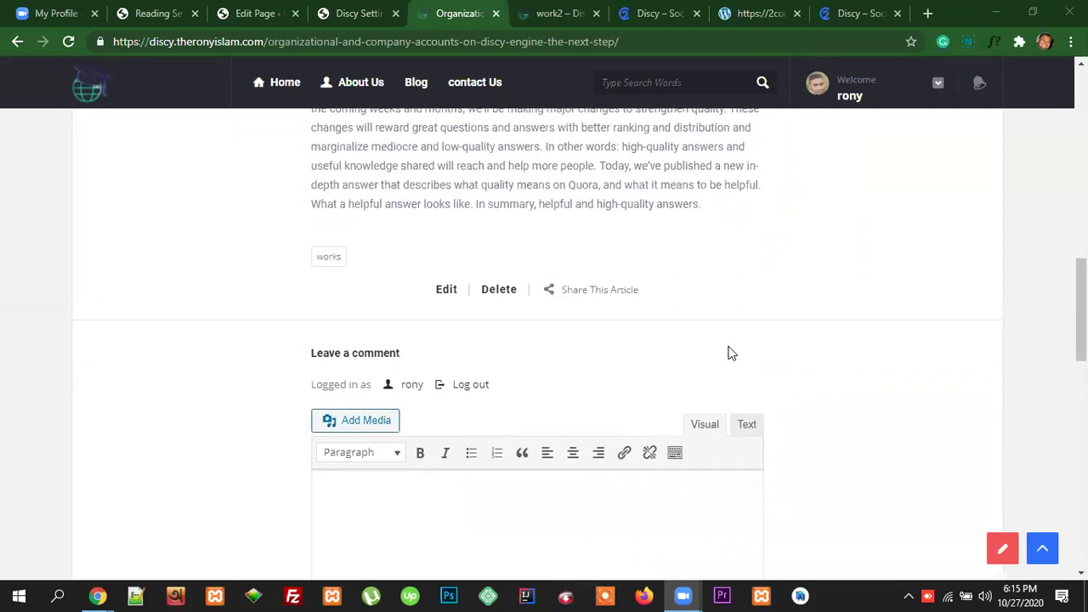
pyautogui.scroll(15, 748, 357)
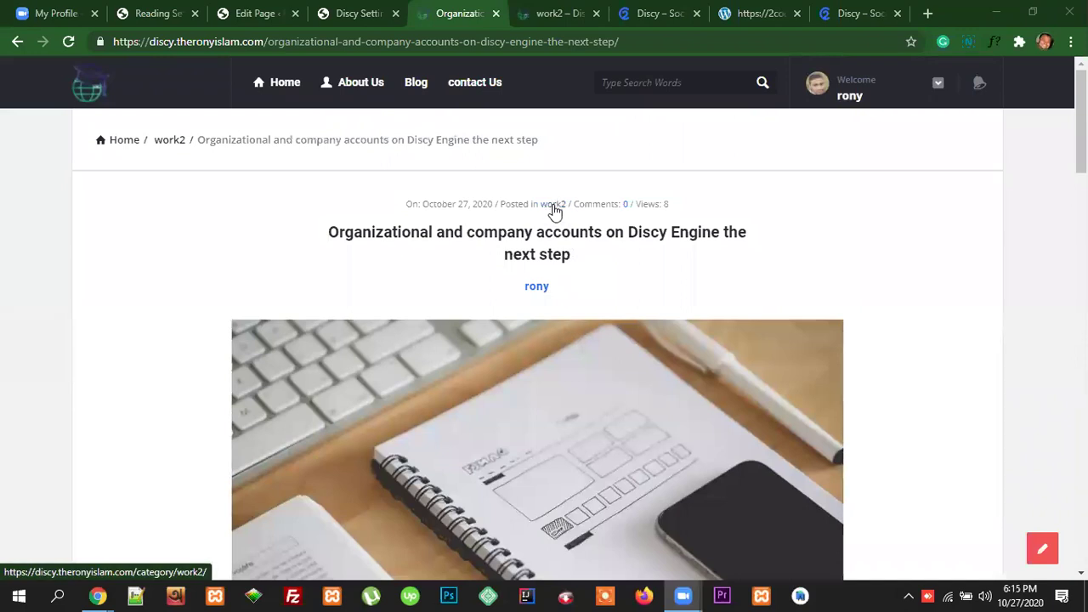
pyautogui.scroll(-10, 717, 357)
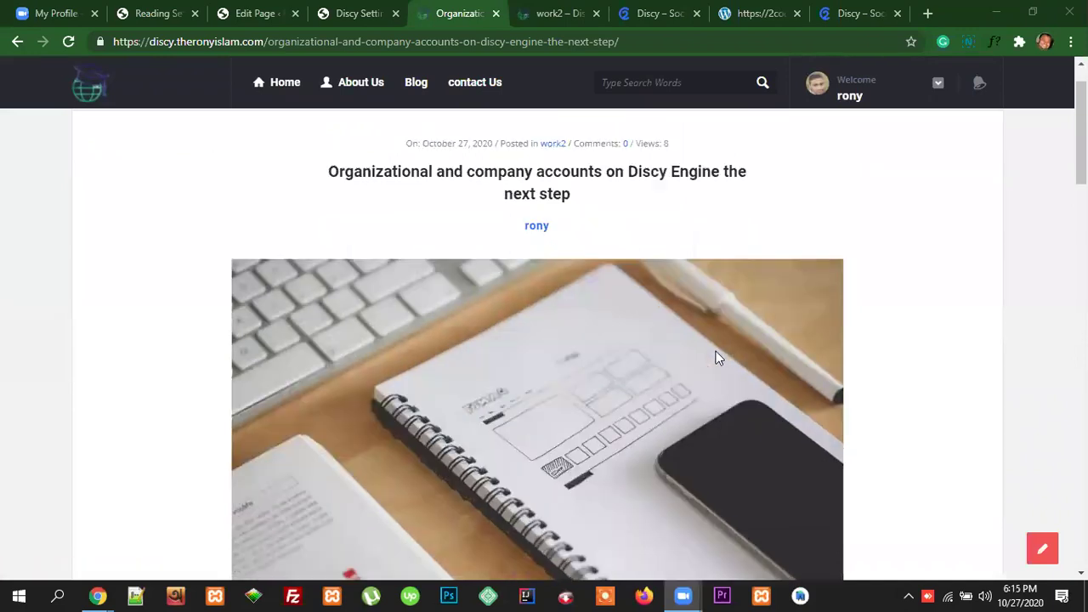
pyautogui.scroll(-4, 744, 382)
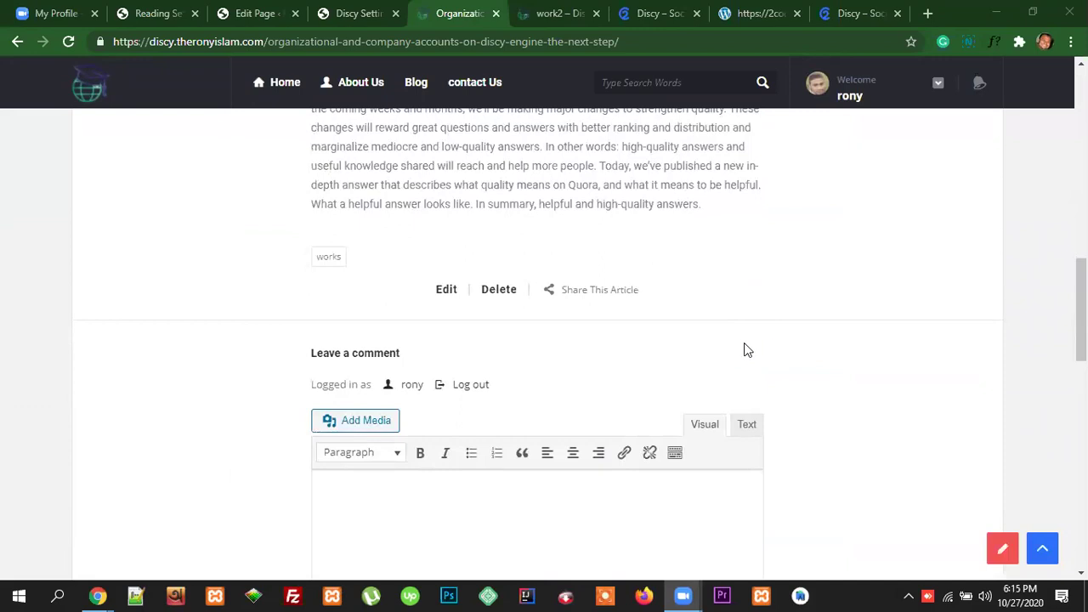
pyautogui.scroll(-3, 748, 357)
pyautogui.scroll(3, 768, 372)
# Step: Switch 'Navigation post for the same category only?' OFF, leave Tags ON, and save options
pyautogui.click(368, 13)
pyautogui.scroll(-1, 629, 332)
pyautogui.scroll(-10, 708, 366)
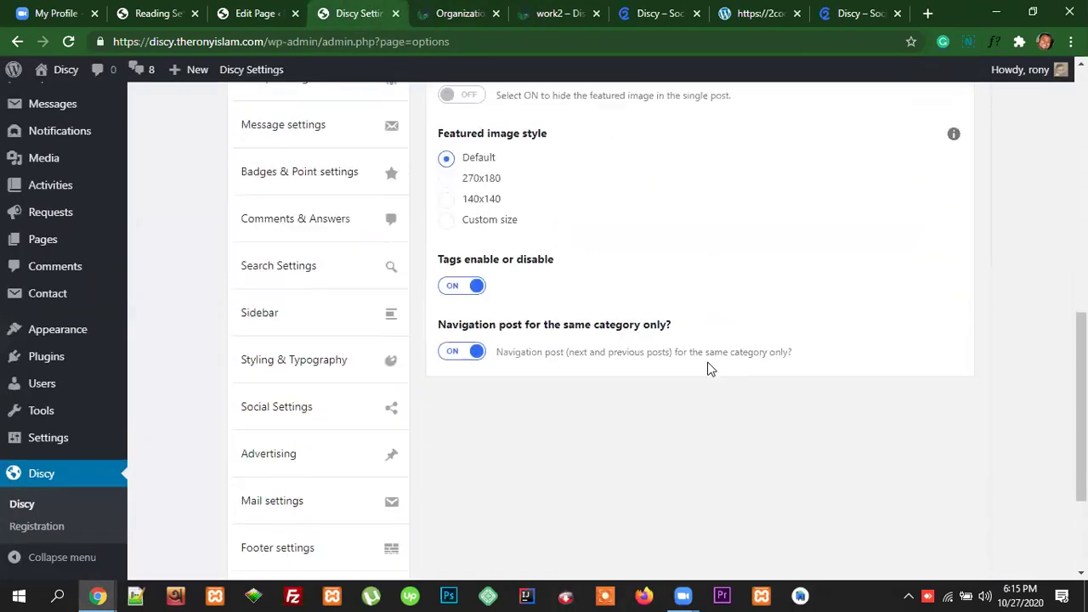
pyautogui.click(481, 315)
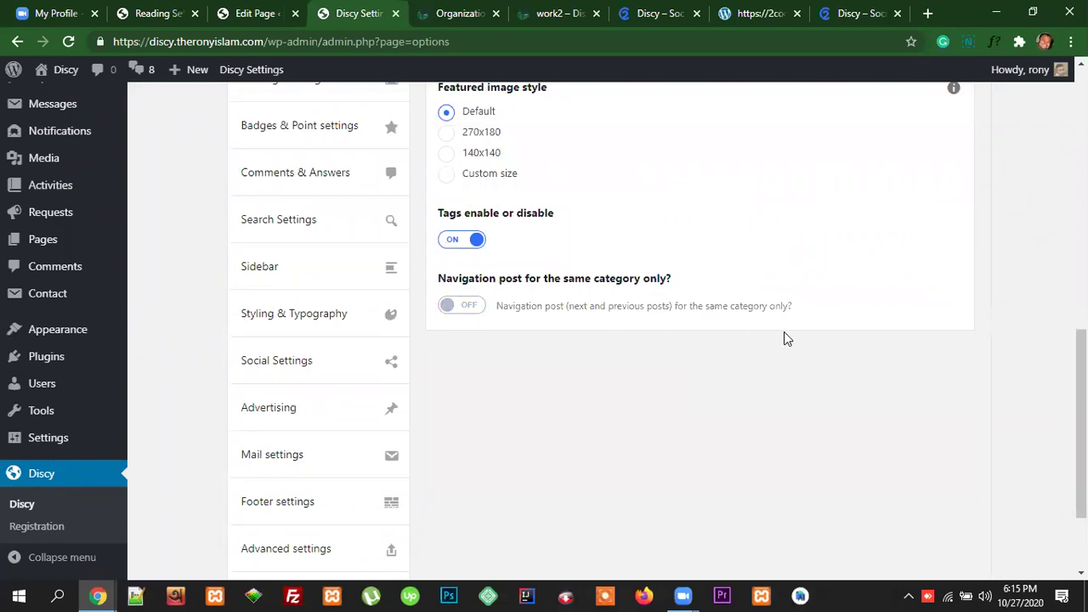
pyautogui.scroll(3, 902, 344)
pyautogui.scroll(-4, 902, 344)
pyautogui.scroll(10, 905, 349)
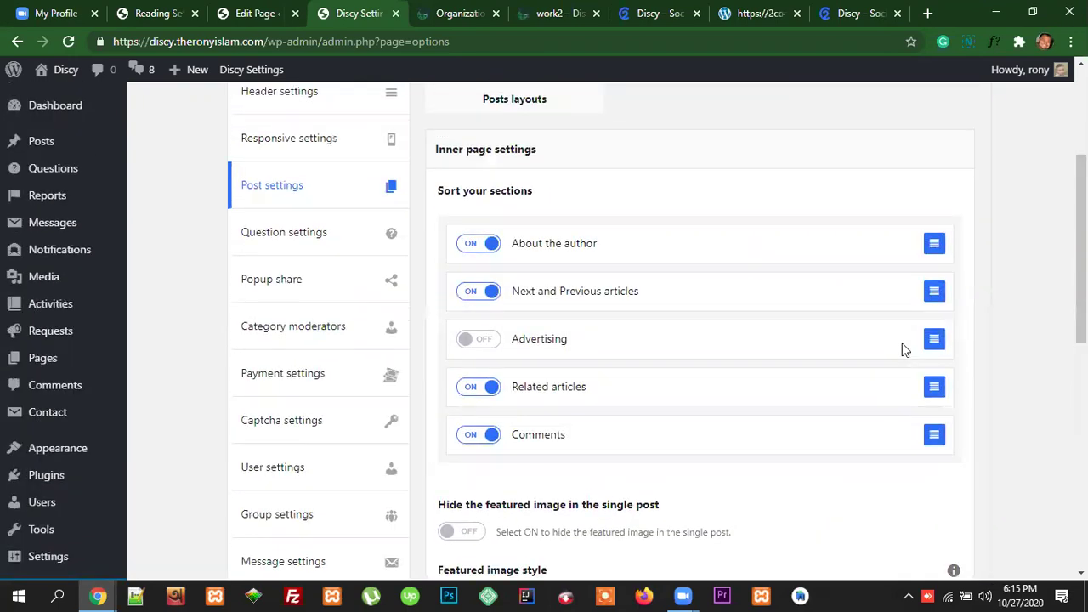
pyautogui.click(932, 139)
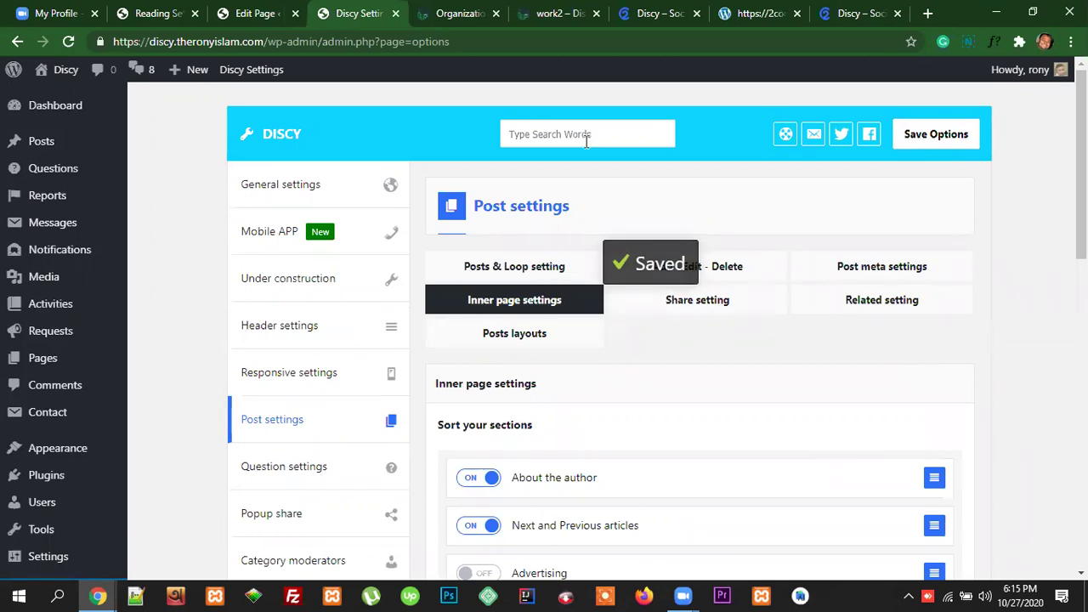
pyautogui.scroll(-10, 595, 322)
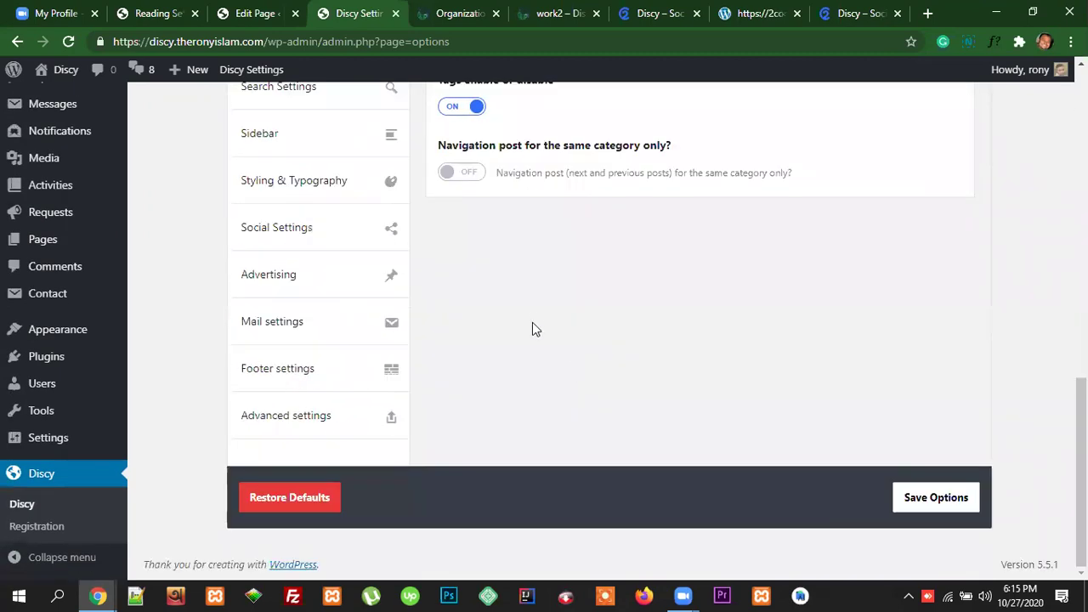
pyautogui.scroll(2, 510, 325)
# Step: Reload the Organizational article to check its previous/next article links, then return to Discy Settings
pyautogui.click(553, 16)
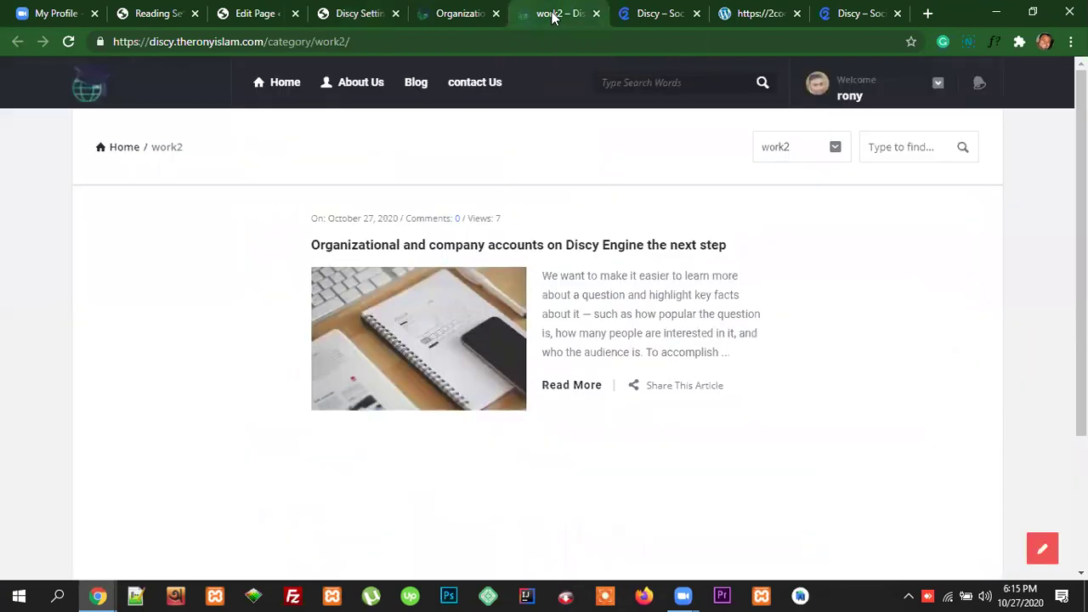
pyautogui.click(461, 13)
pyautogui.click(499, 42)
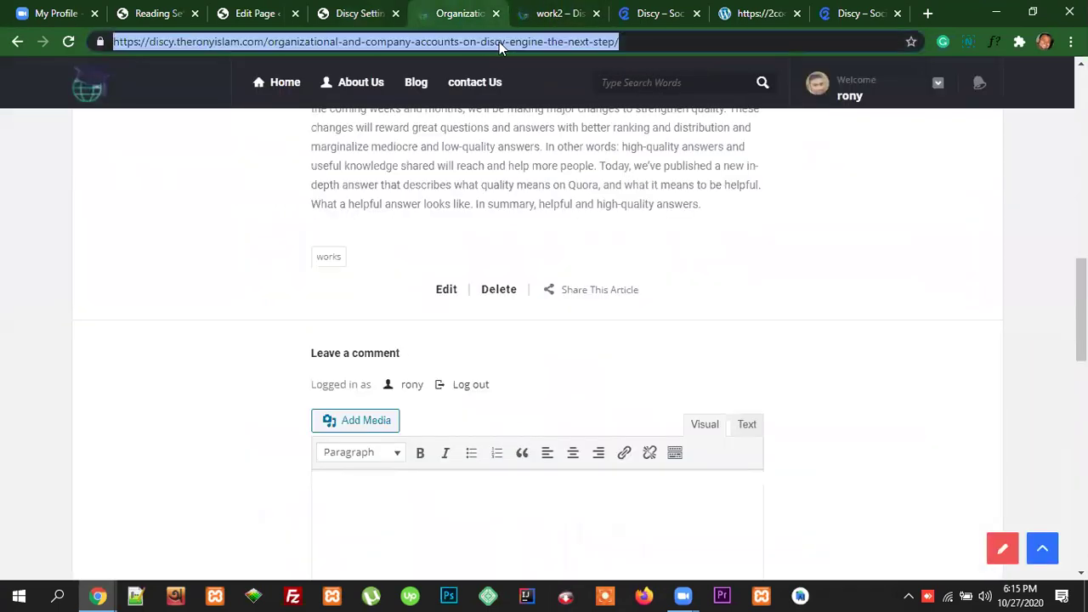
pyautogui.press('Return')
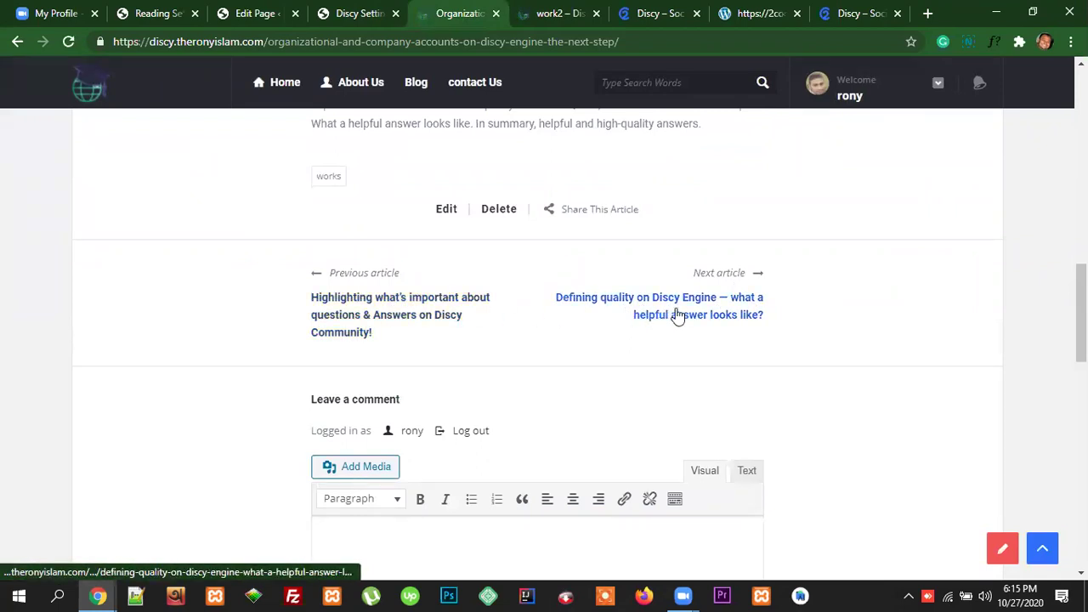
pyautogui.scroll(-2, 741, 313)
pyautogui.scroll(7, 869, 310)
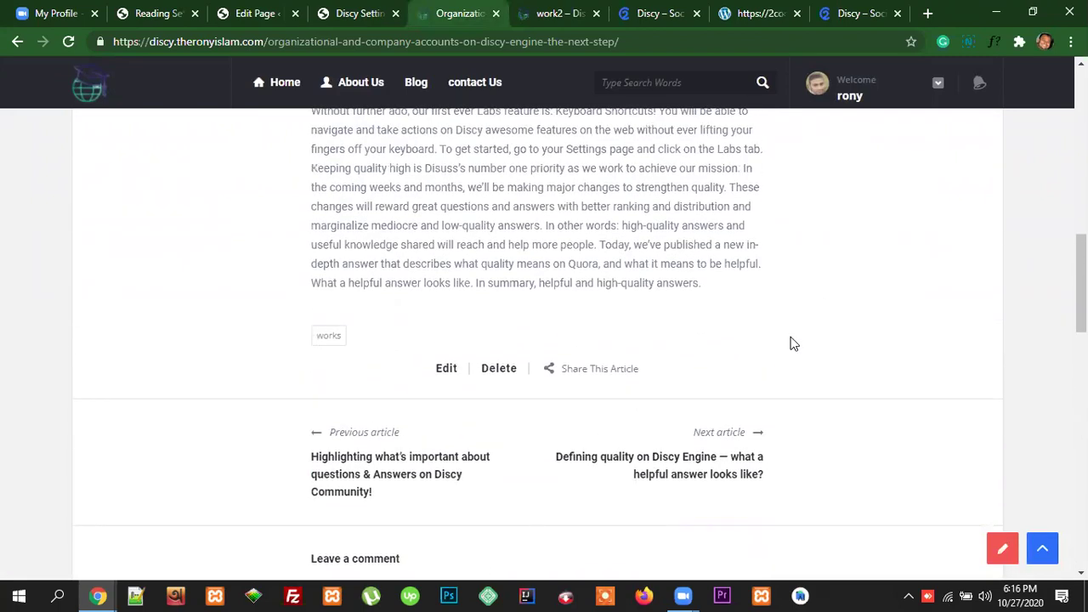
pyautogui.scroll(1, 789, 343)
pyautogui.hotkey('ctrl', 'shift', 'Tab')
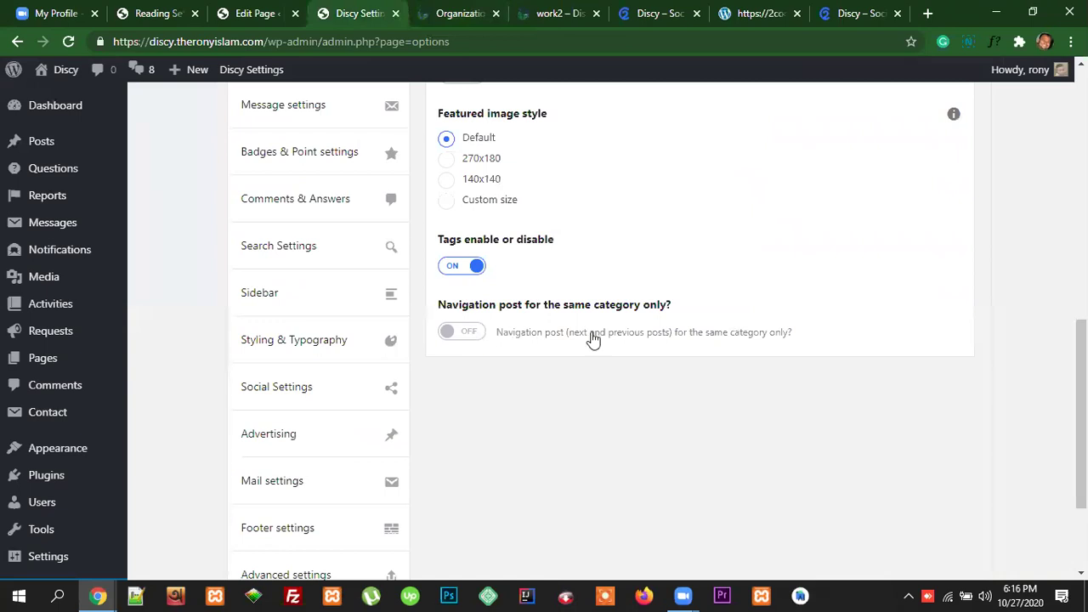
# Step: Open the Share setting tab, showing Facebook, Twitter, LinkedIn and WhatsApp sharing all ON
pyautogui.scroll(10, 867, 344)
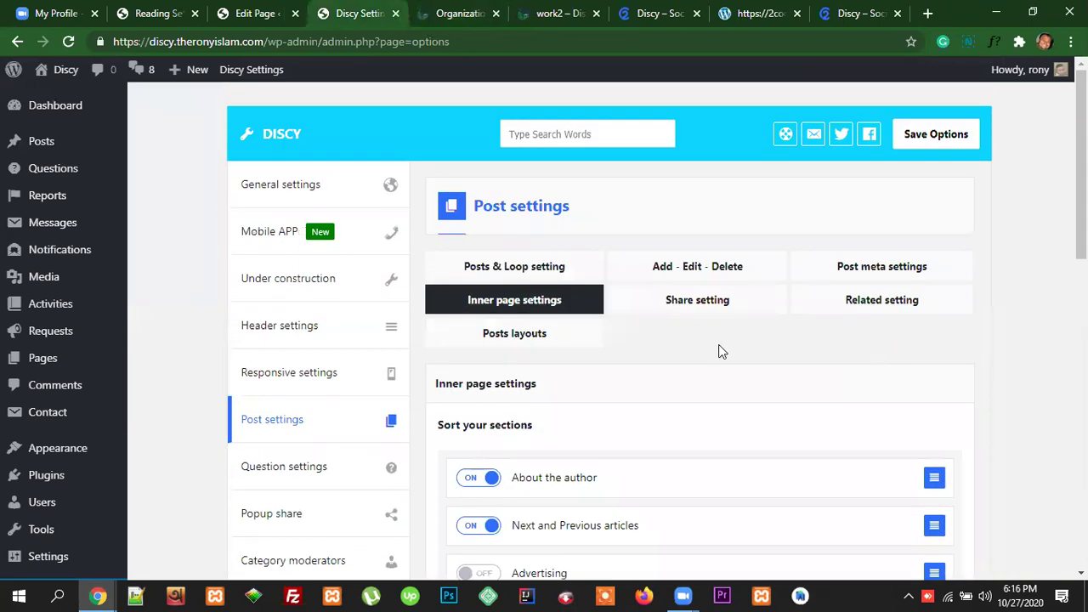
pyautogui.scroll(-8, 719, 349)
pyautogui.scroll(2, 799, 384)
pyautogui.scroll(6, 821, 383)
pyautogui.click(695, 306)
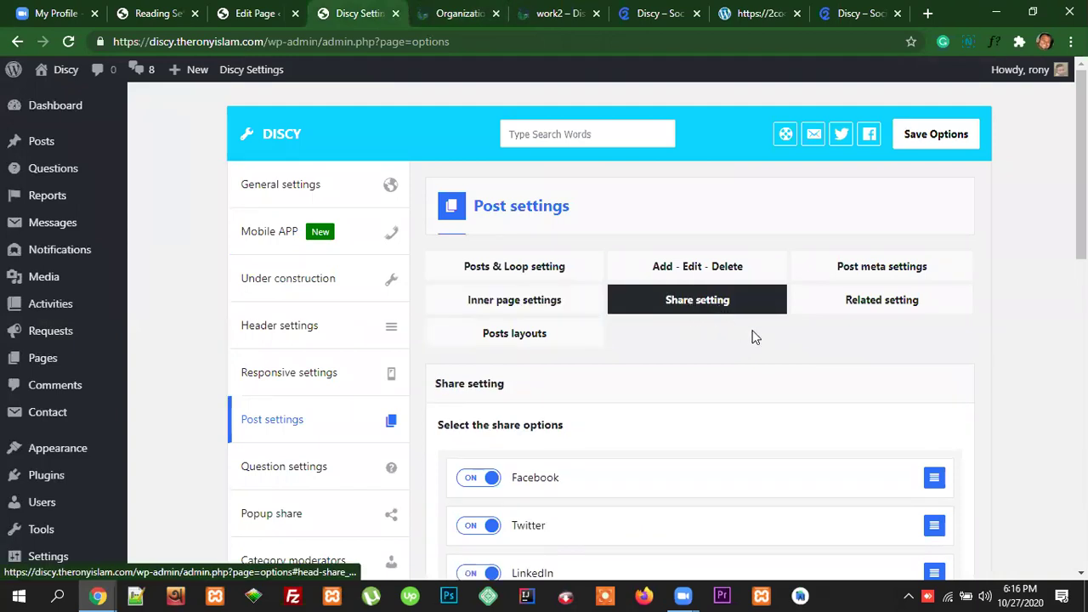
pyautogui.scroll(-1, 697, 338)
# Step: Check the article's Share This Article buttons, then return to the Discy settings
pyautogui.click(545, 17)
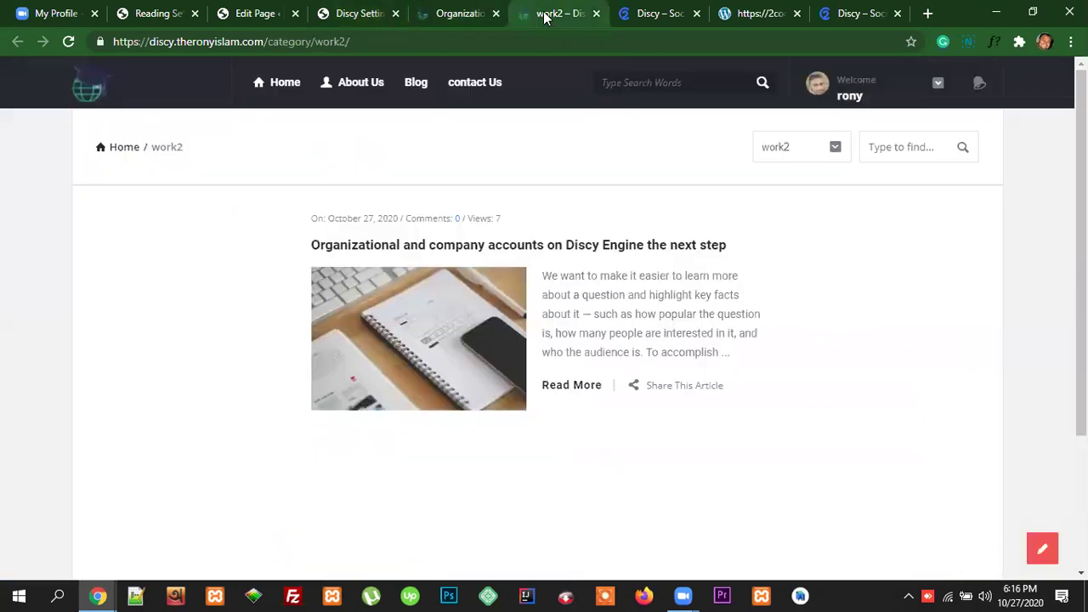
pyautogui.click(463, 15)
pyautogui.scroll(-2, 671, 343)
pyautogui.moveTo(598, 295)
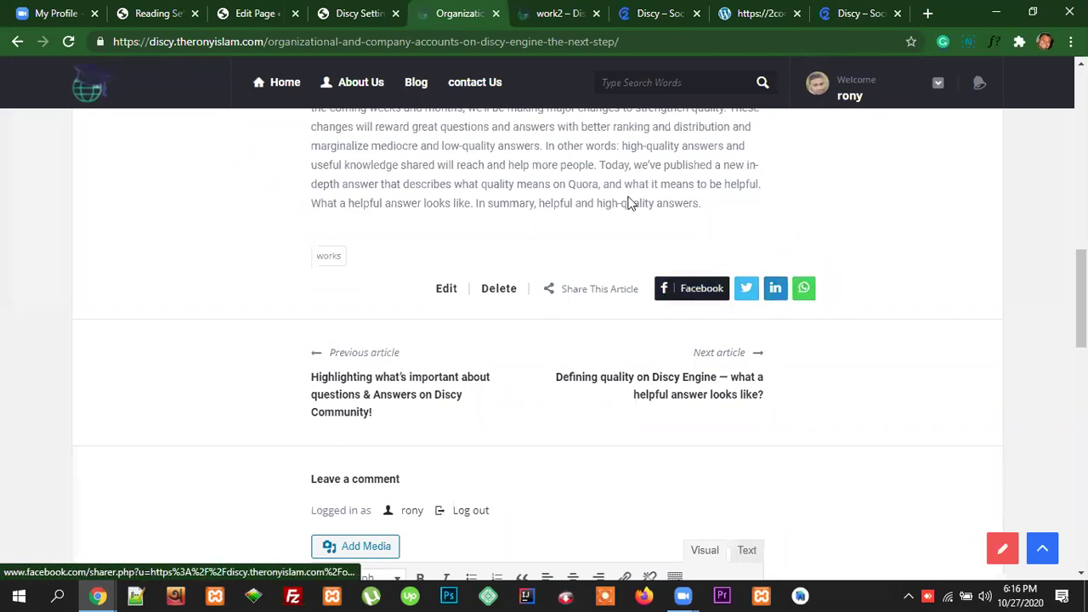
pyautogui.click(364, 12)
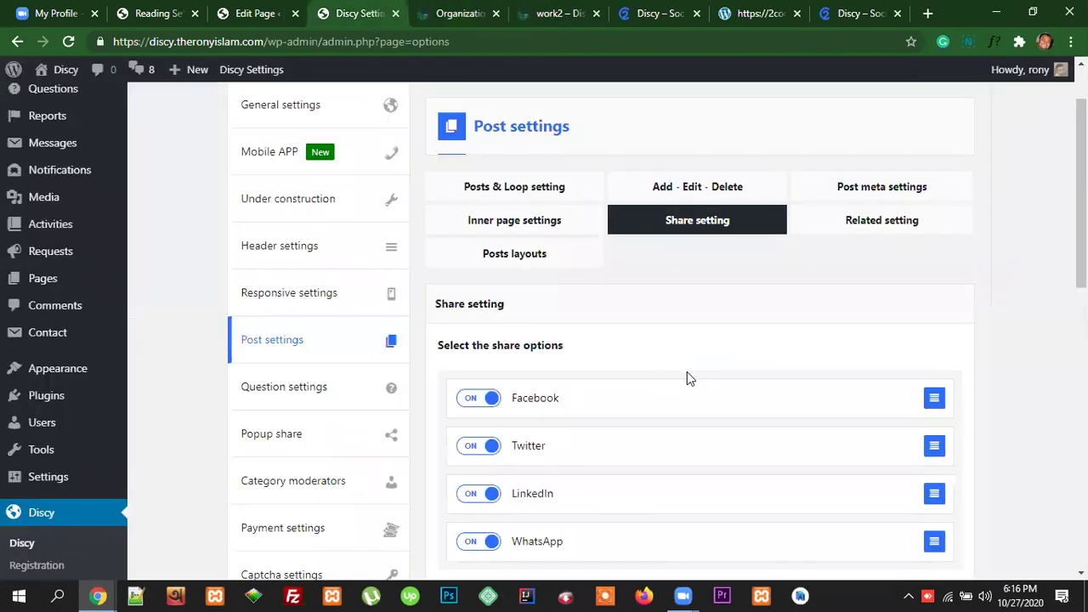
# Step: Turn WhatsApp sharing OFF in the Share setting and save the options
pyautogui.scroll(-2, 688, 378)
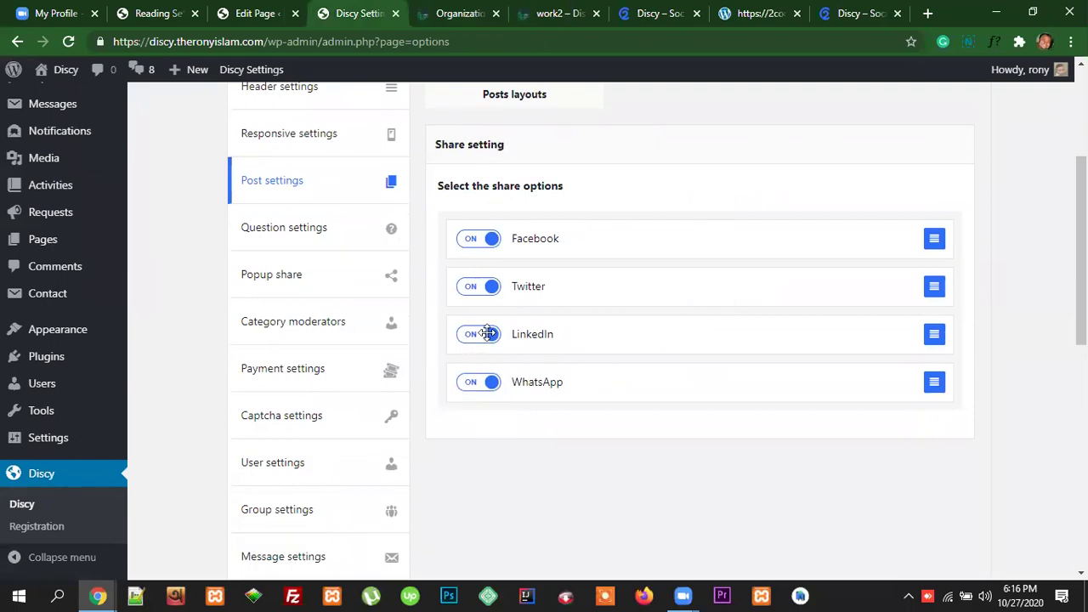
pyautogui.click(478, 384)
pyautogui.click(479, 335)
pyautogui.scroll(3, 774, 386)
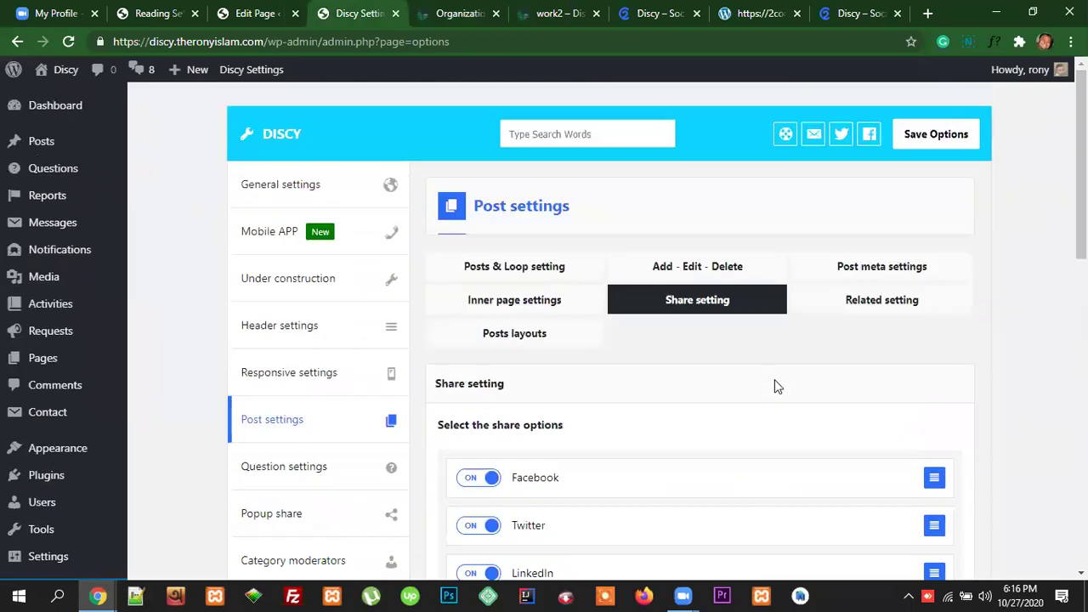
pyautogui.click(942, 140)
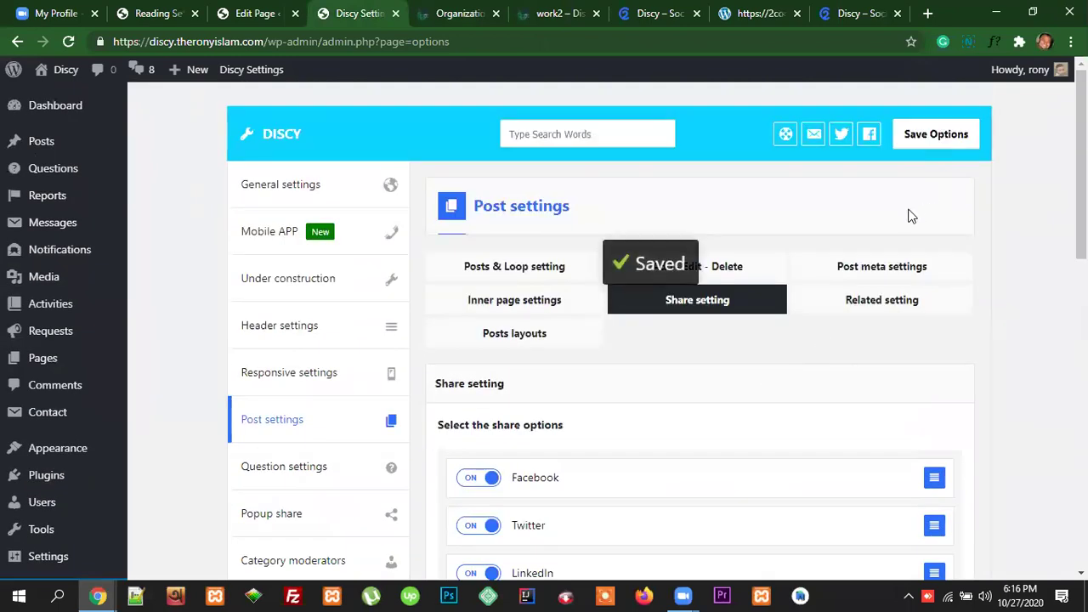
# Step: Reload the article and confirm only Facebook, Twitter and LinkedIn share buttons remain
pyautogui.click(458, 14)
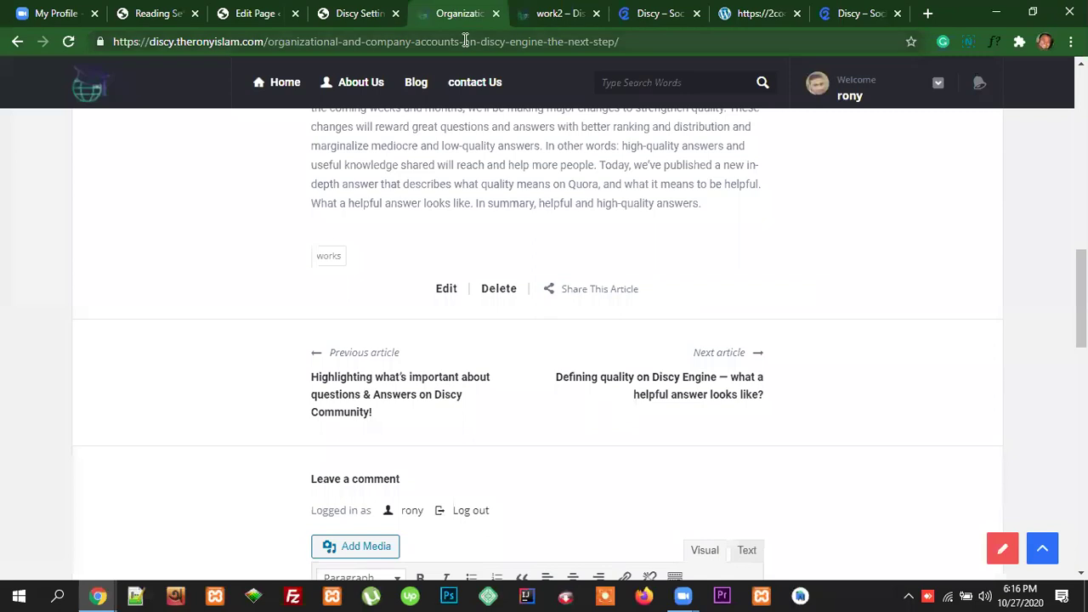
pyautogui.click(496, 42)
pyautogui.press('Return')
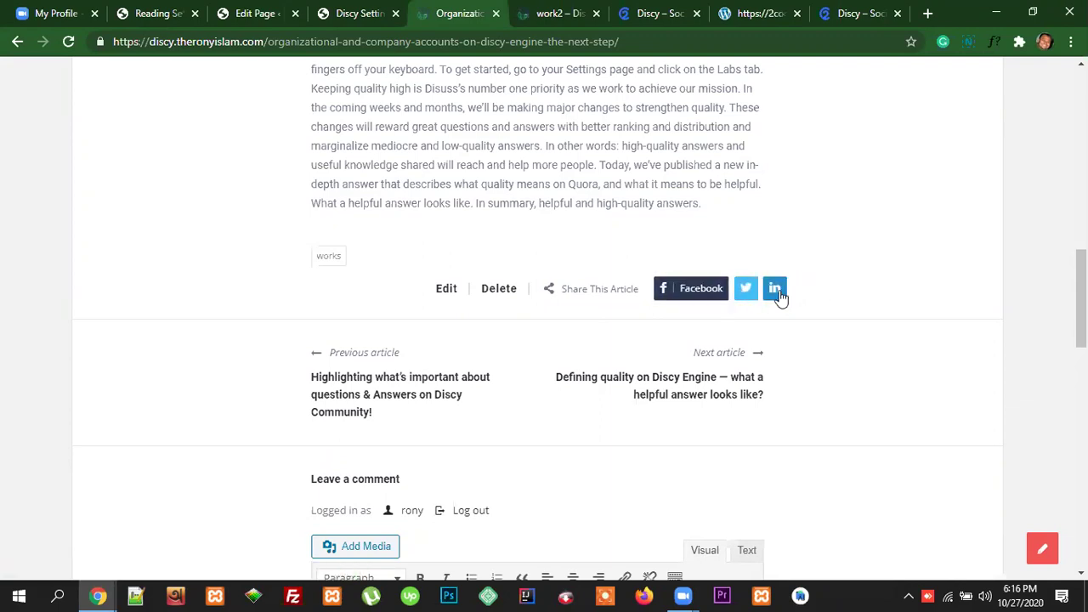
pyautogui.click(364, 12)
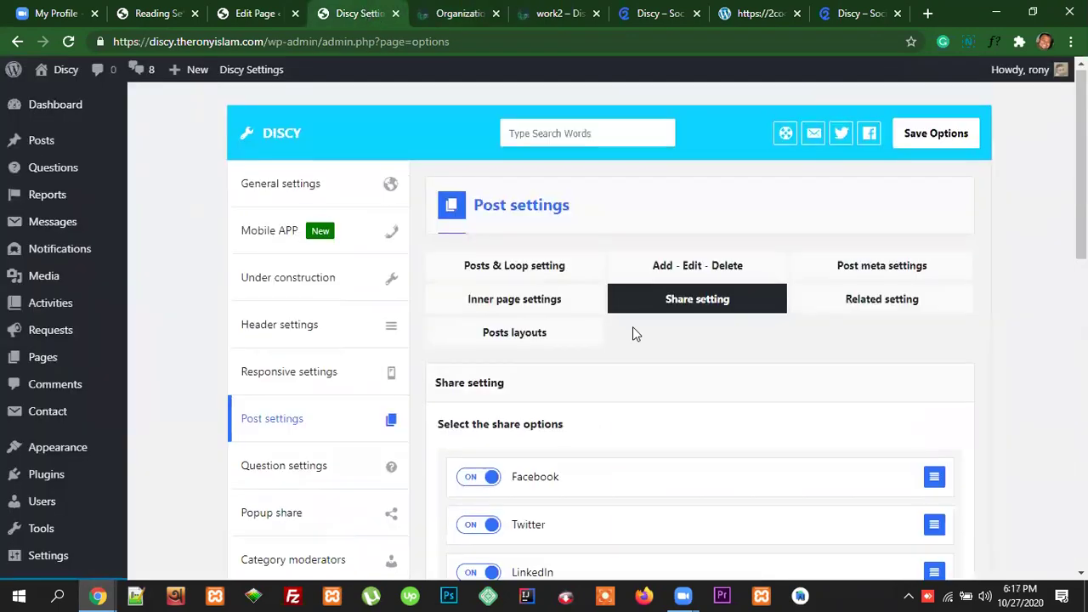
pyautogui.scroll(-3, 632, 326)
pyautogui.scroll(2, 650, 336)
pyautogui.scroll(-3, 637, 391)
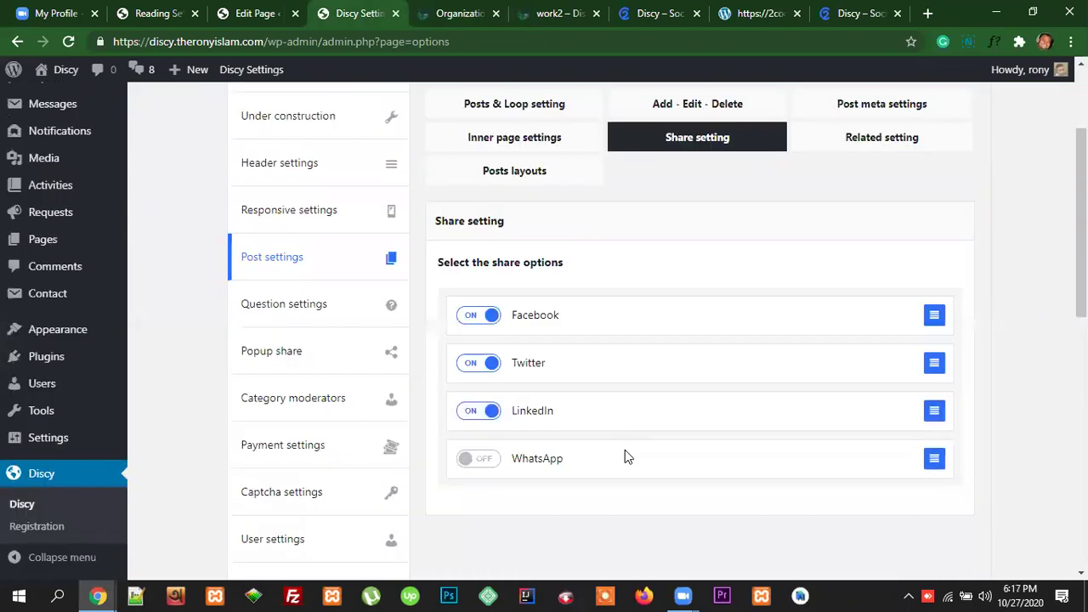
pyautogui.click(470, 15)
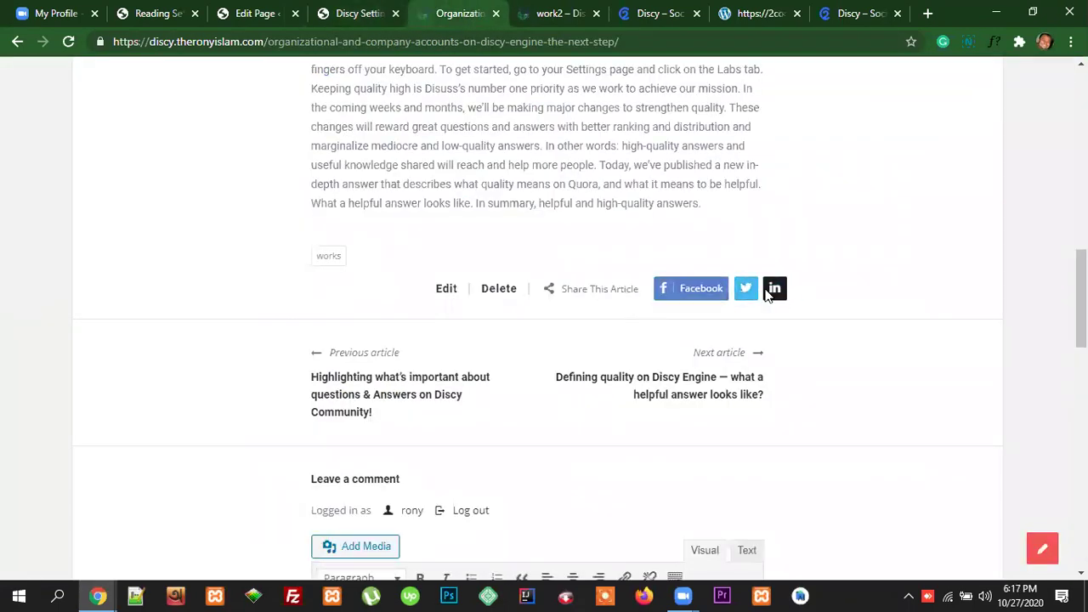
pyautogui.scroll(-2, 706, 320)
pyautogui.scroll(2, 711, 294)
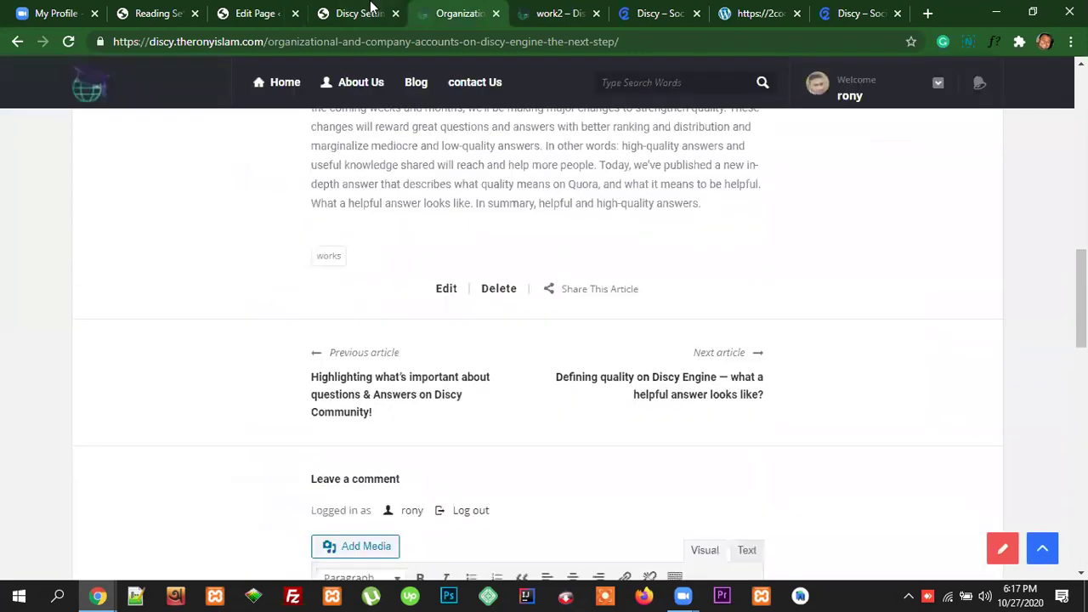
pyautogui.click(359, 14)
pyautogui.scroll(4, 767, 315)
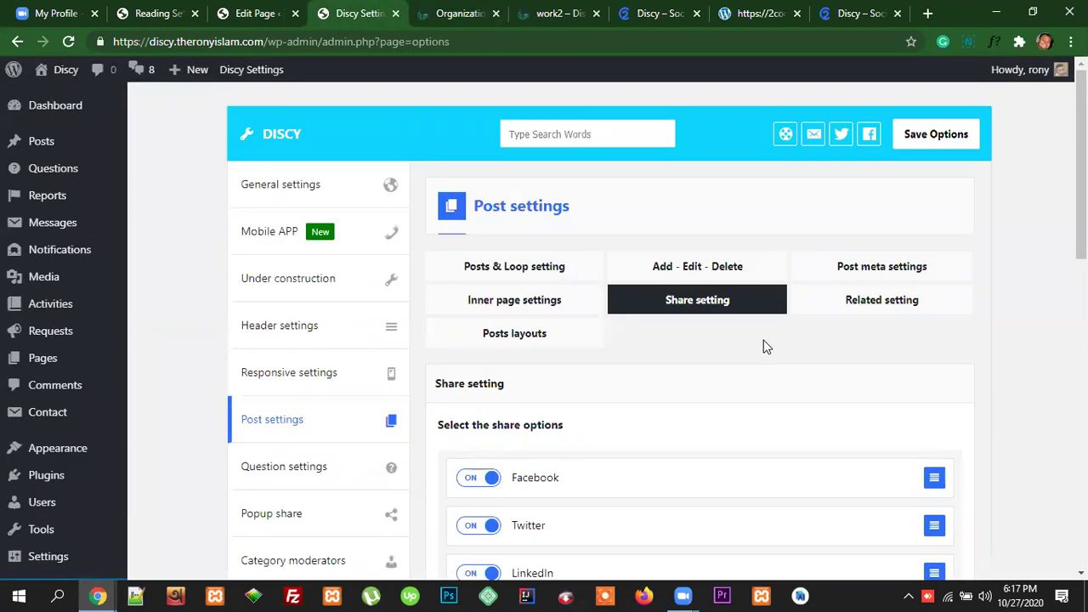
# Step: Open the Related setting tab: Style 1, 2 related posts, same categories
pyautogui.click(869, 307)
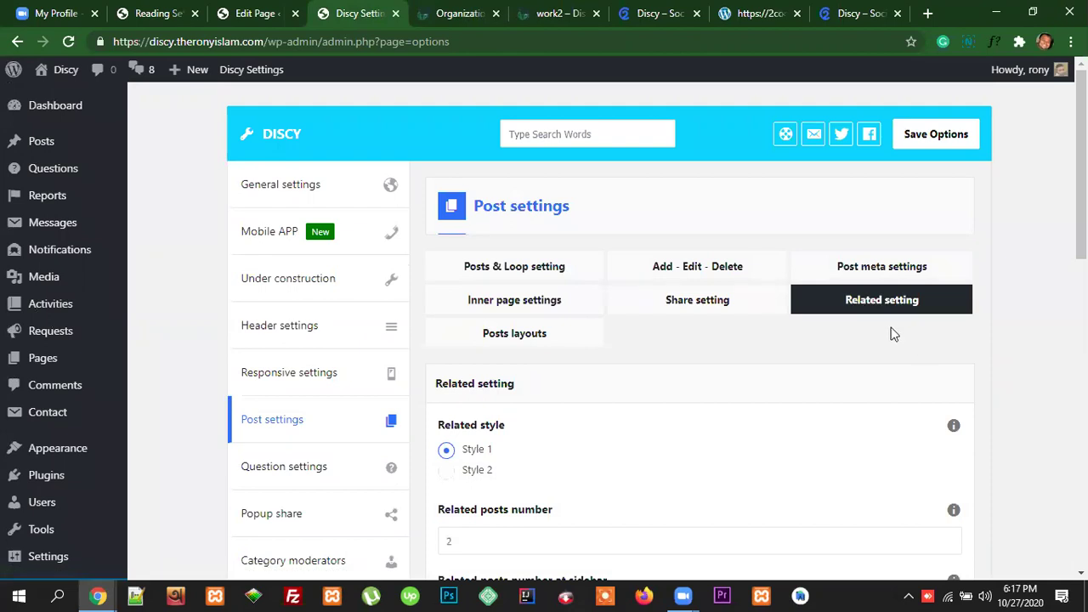
pyautogui.scroll(-1, 898, 333)
pyautogui.scroll(-3, 899, 333)
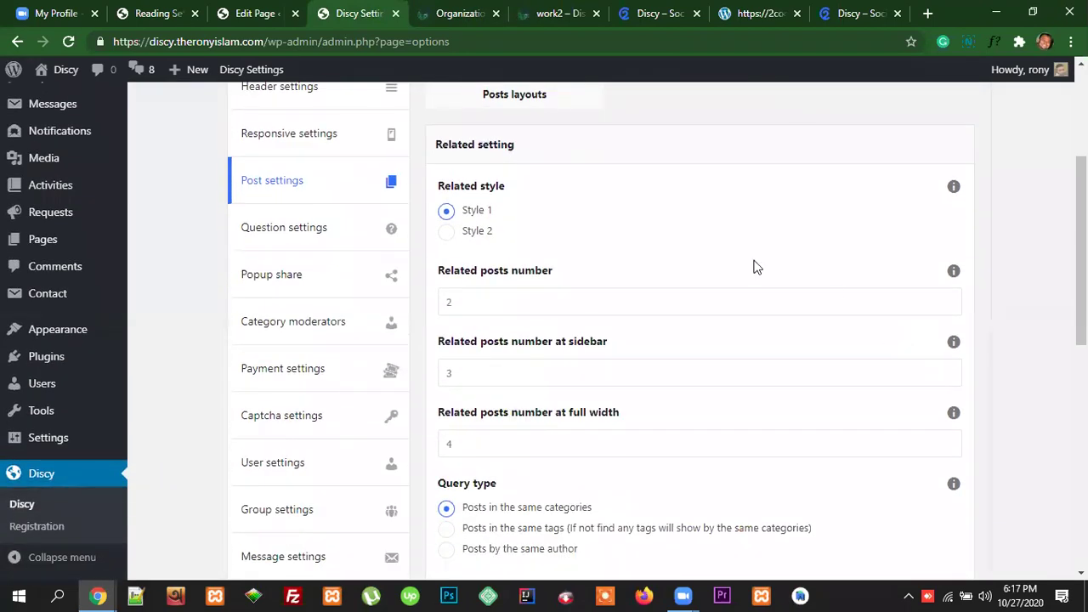
pyautogui.click(473, 14)
pyautogui.scroll(5, 628, 296)
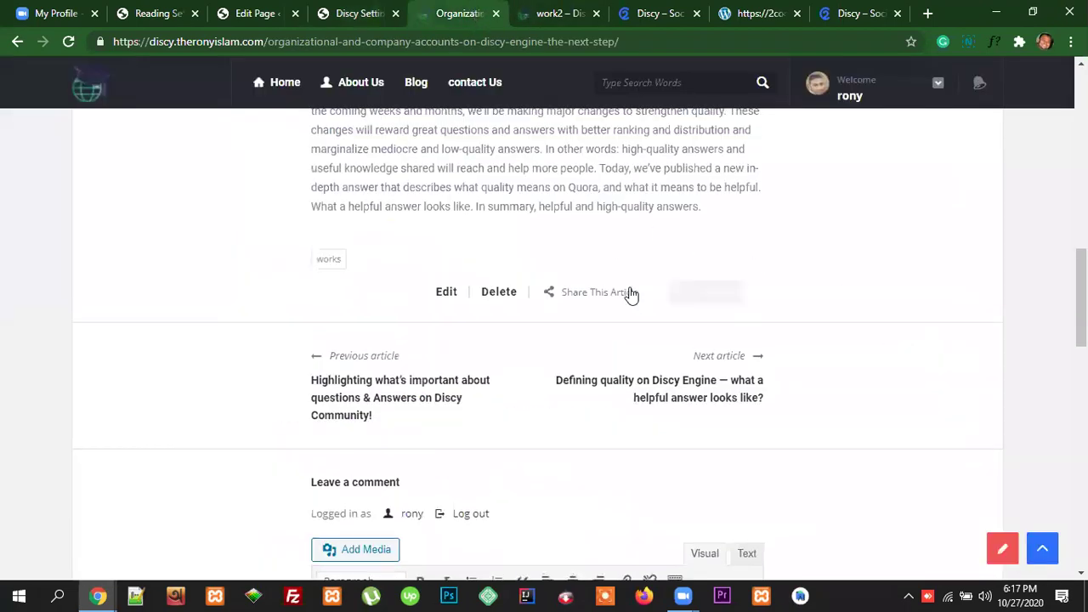
pyautogui.scroll(5, 631, 295)
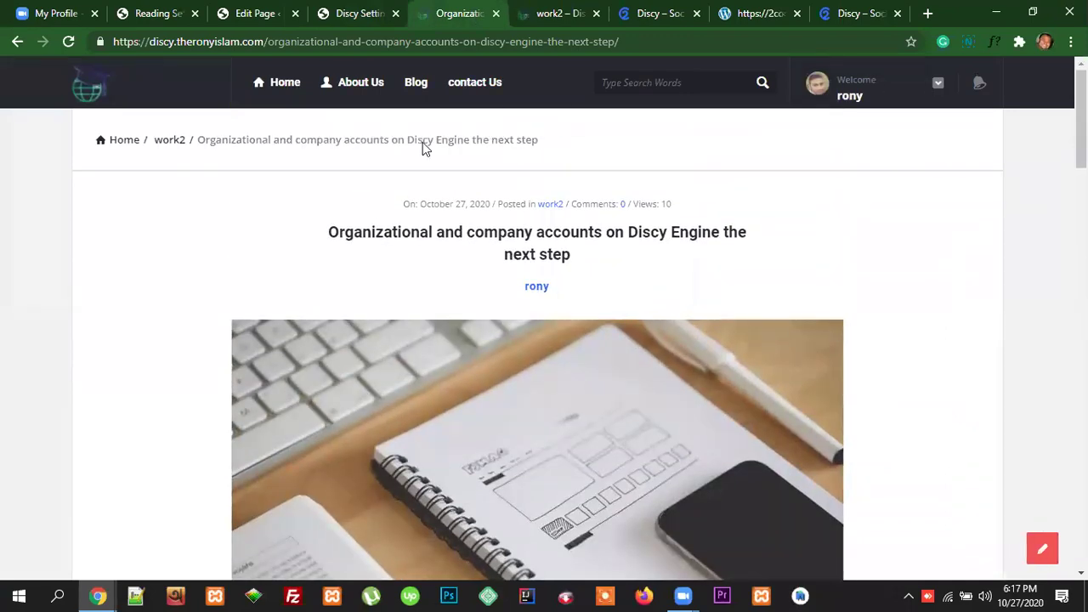
# Step: From the blog page, open the Organizational and company accounts post to check its related posts
pyautogui.click(415, 84)
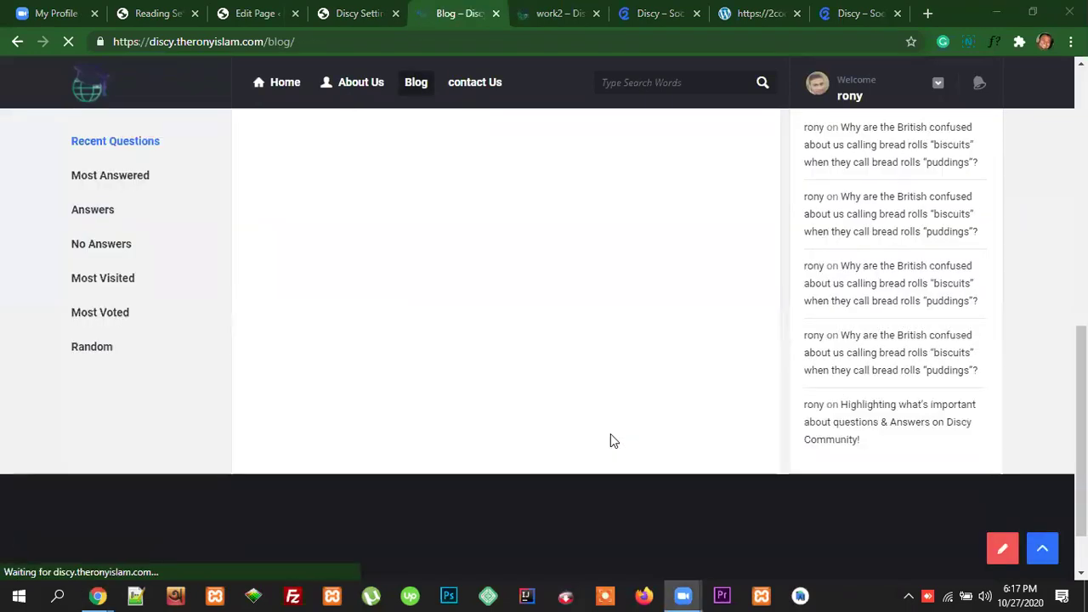
pyautogui.scroll(-3, 611, 438)
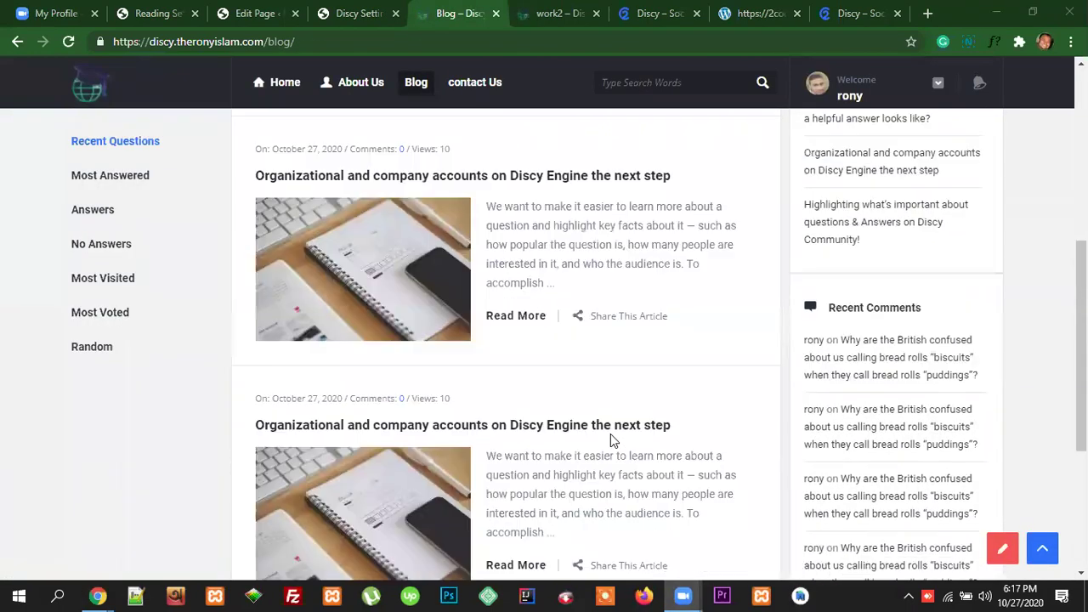
pyautogui.click(463, 298)
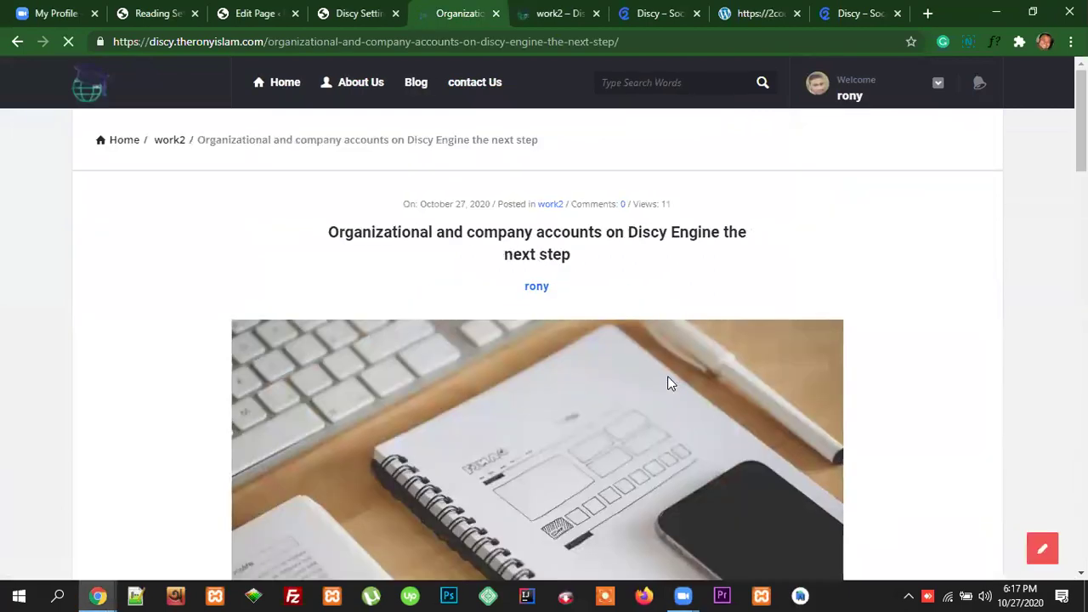
pyautogui.scroll(-15, 722, 456)
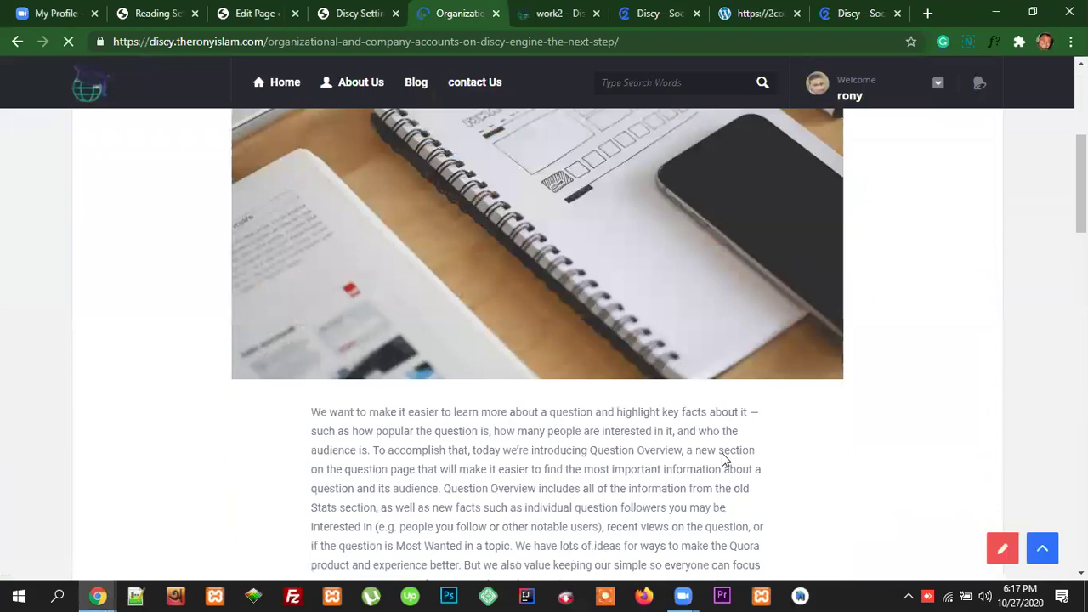
pyautogui.scroll(14, 721, 456)
pyautogui.scroll(1, 723, 450)
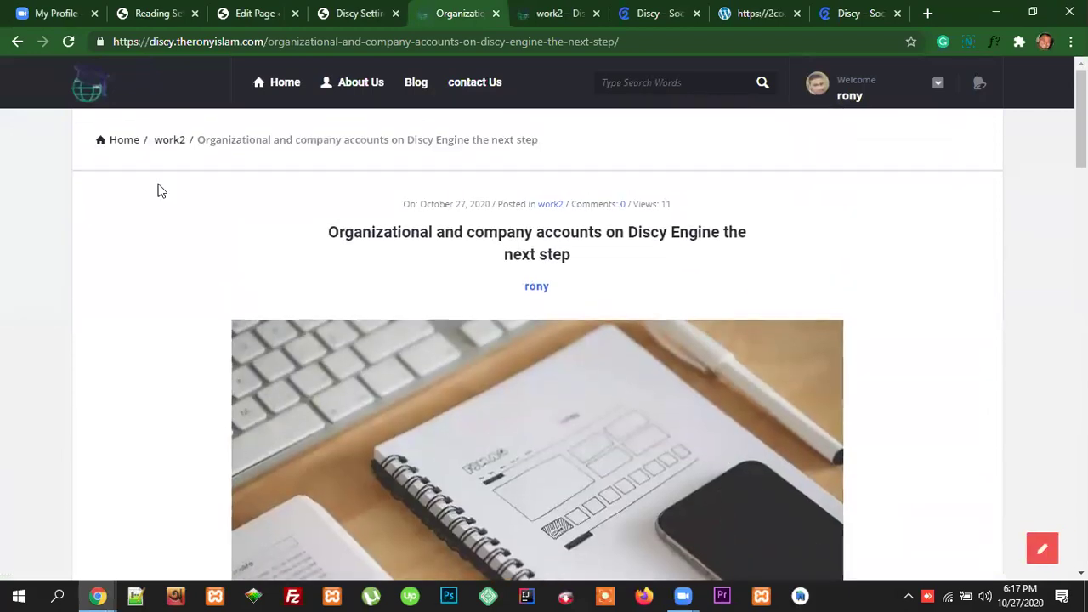
# Step: Open the Highlighting what's important post from the blog and review its related posts section
pyautogui.click(130, 142)
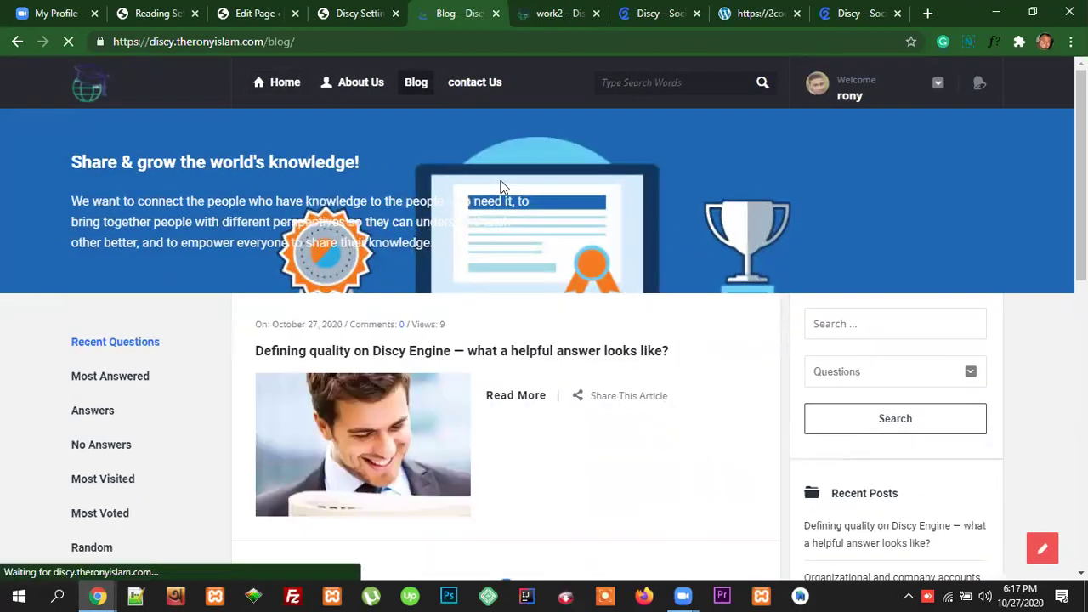
pyautogui.scroll(-2, 629, 381)
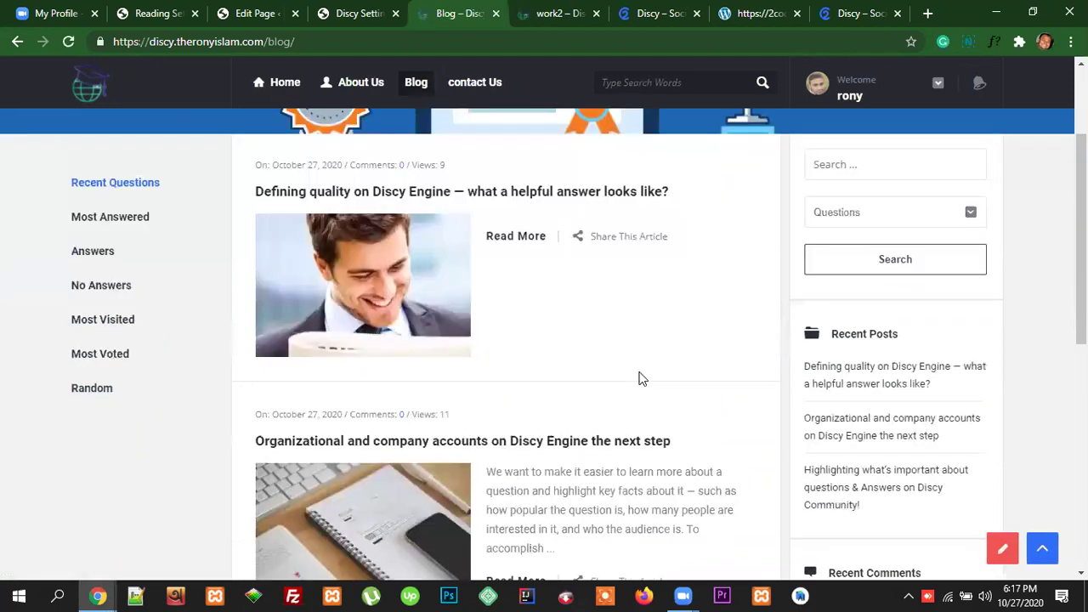
pyautogui.scroll(-6, 642, 378)
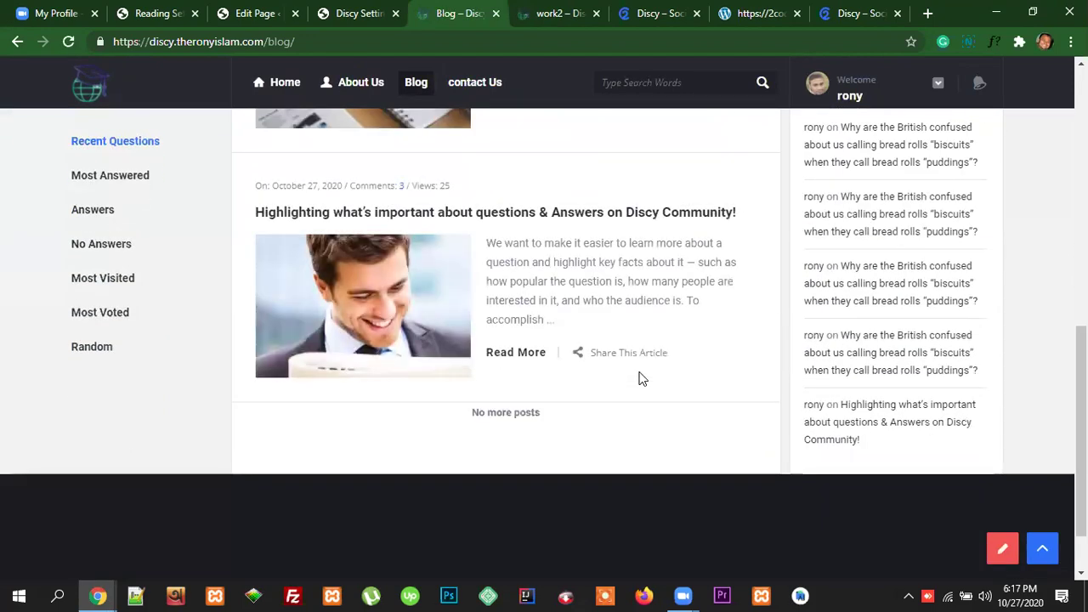
pyautogui.click(560, 218)
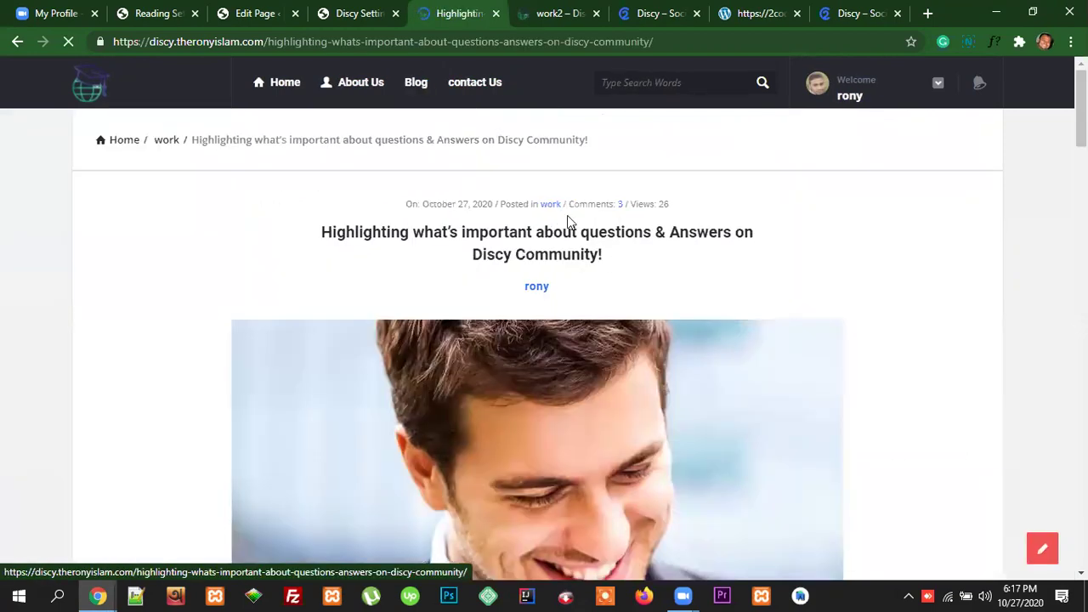
pyautogui.scroll(-10, 593, 263)
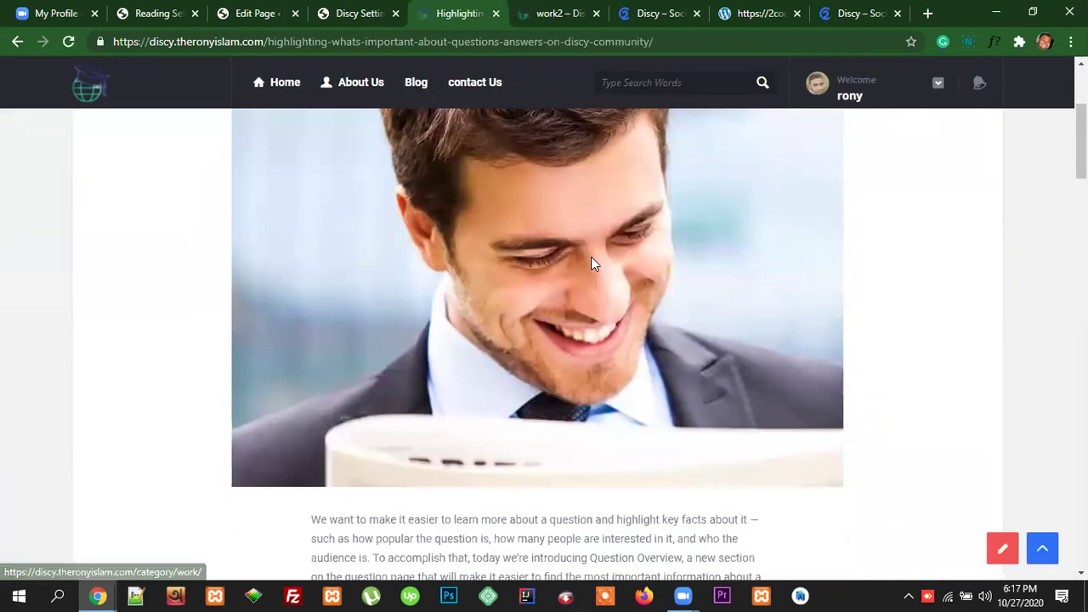
pyautogui.scroll(-5, 592, 263)
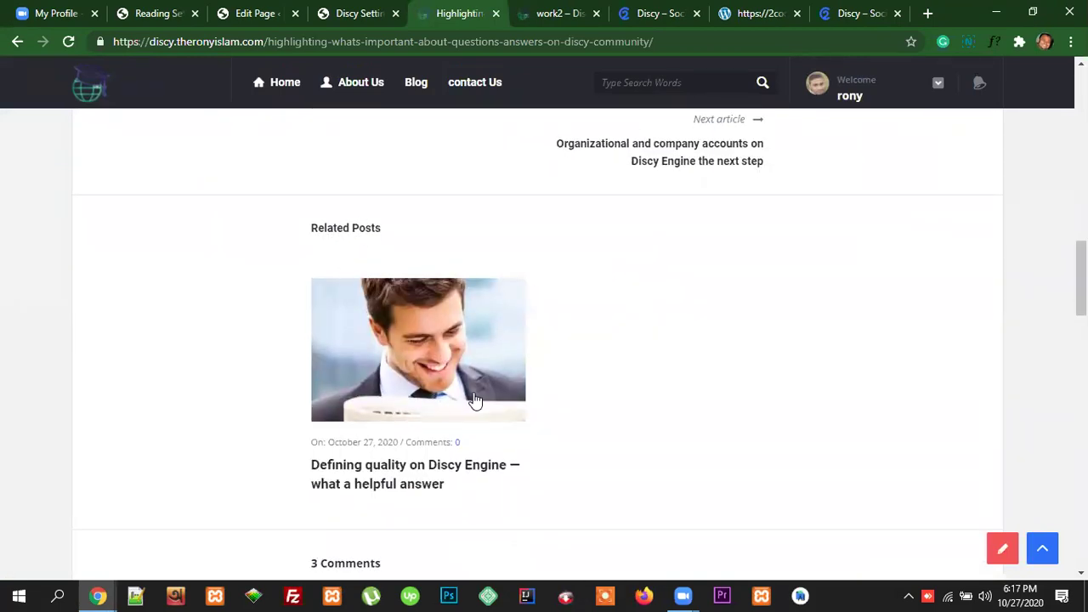
pyautogui.scroll(-2, 459, 340)
pyautogui.scroll(1, 493, 348)
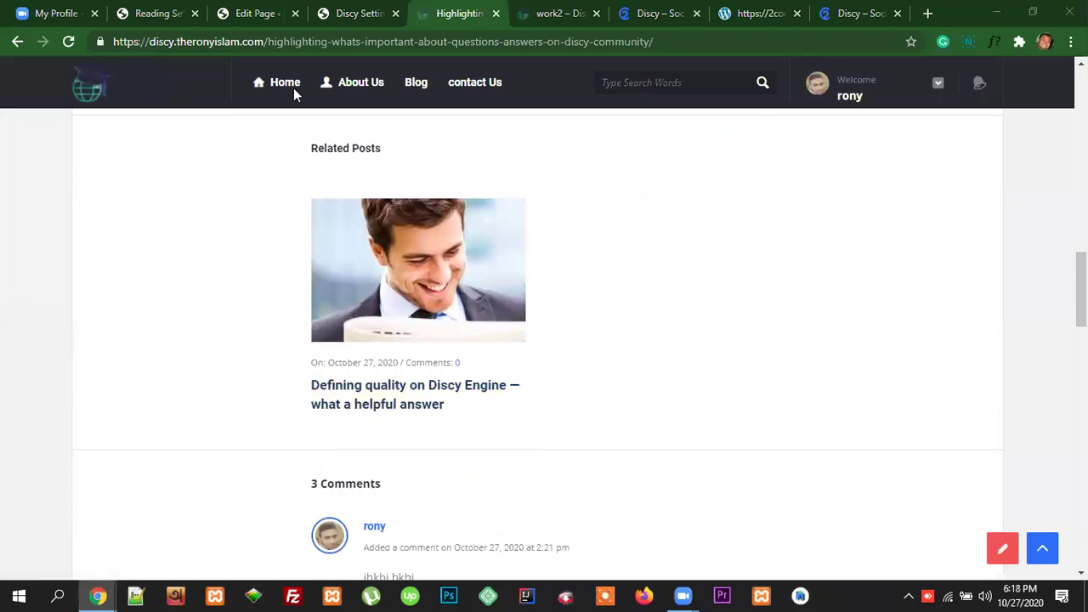
pyautogui.click(371, 11)
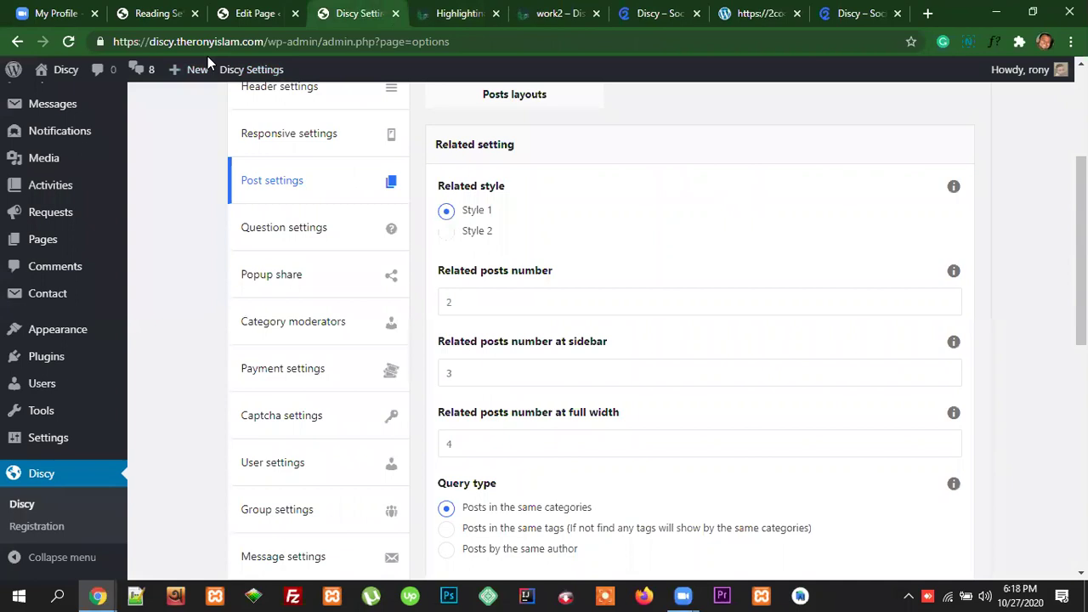
# Step: Compare the Related style setting with the related posts shown on the published post
pyautogui.moveTo(507, 192); pyautogui.dragTo(438, 187)
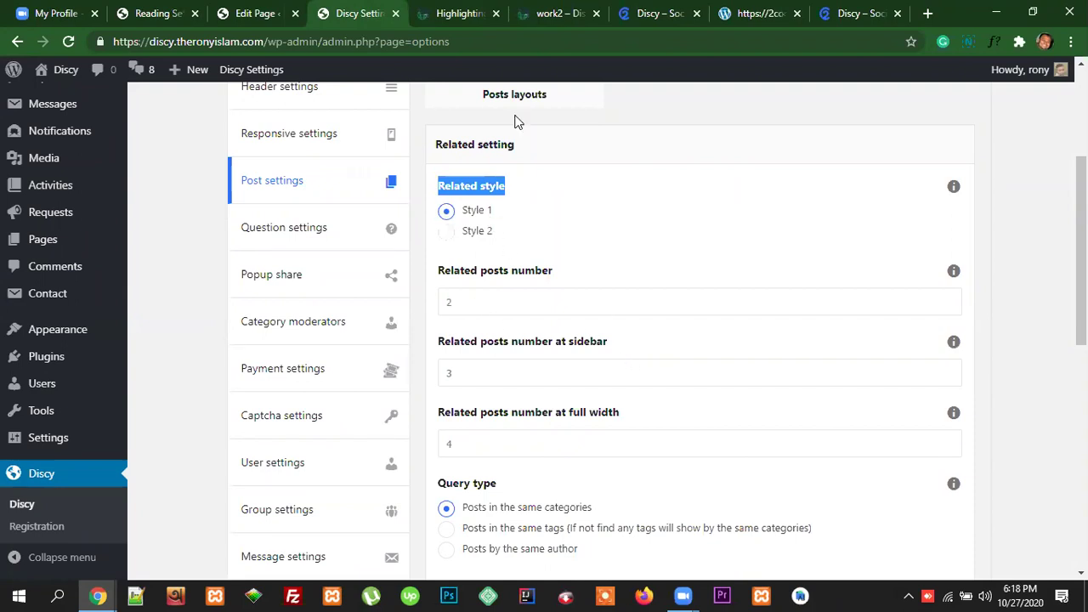
pyautogui.click(459, 19)
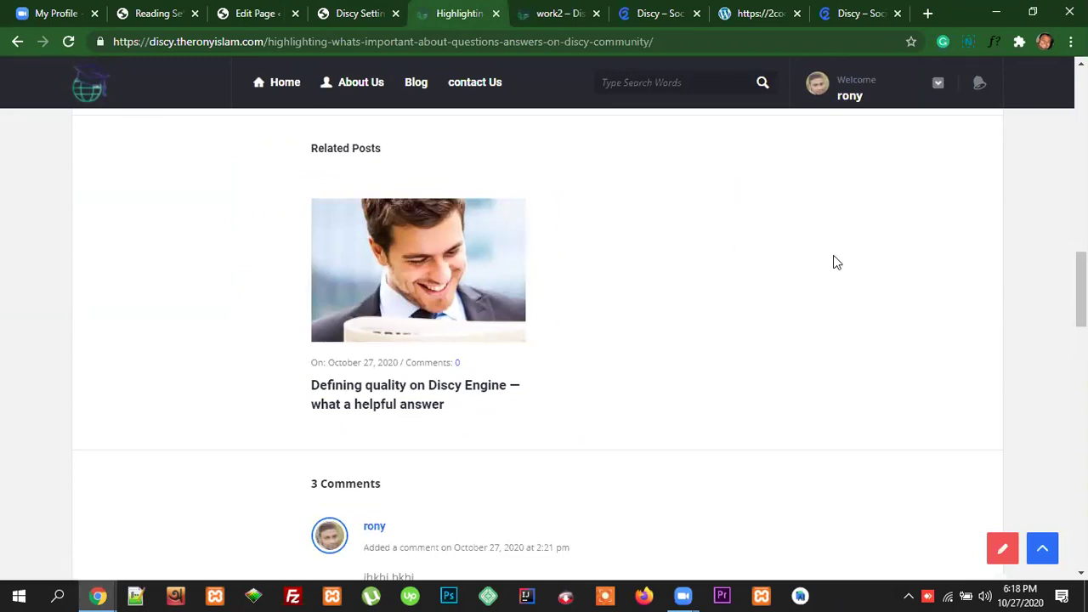
pyautogui.scroll(15, 745, 335)
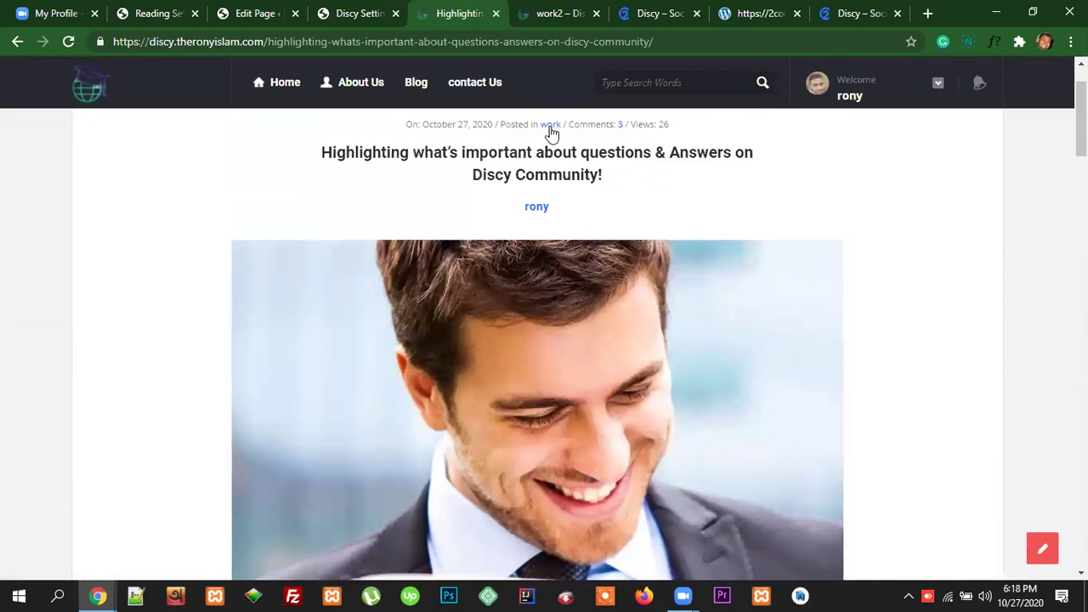
pyautogui.scroll(-4, 833, 364)
pyautogui.scroll(-10, 833, 366)
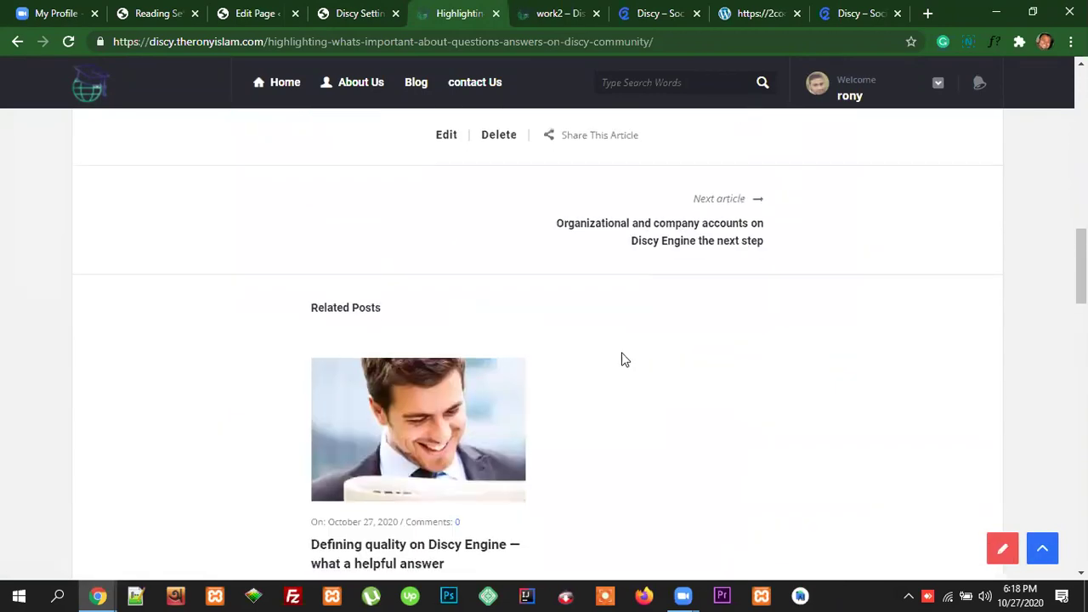
pyautogui.click(350, 13)
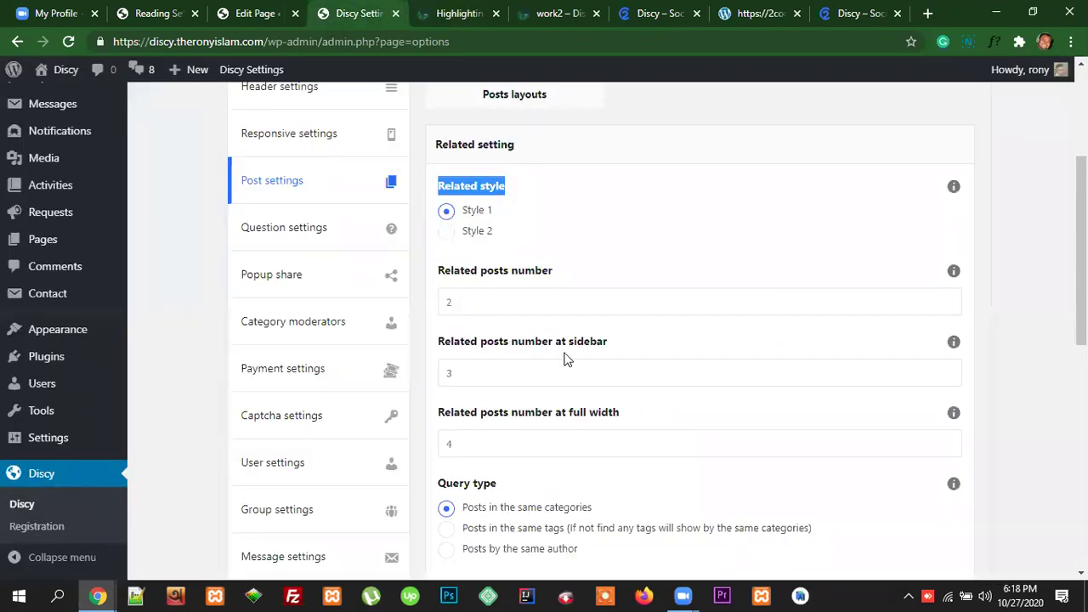
pyautogui.scroll(-1, 577, 340)
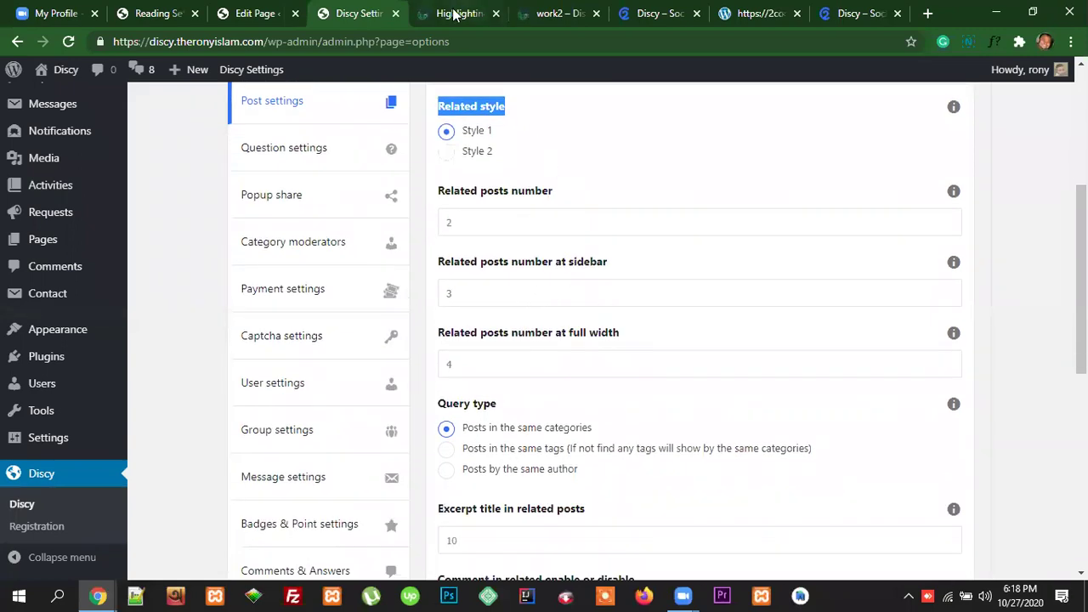
pyautogui.click(494, 9)
pyautogui.scroll(7, 991, 283)
pyautogui.scroll(3, 992, 282)
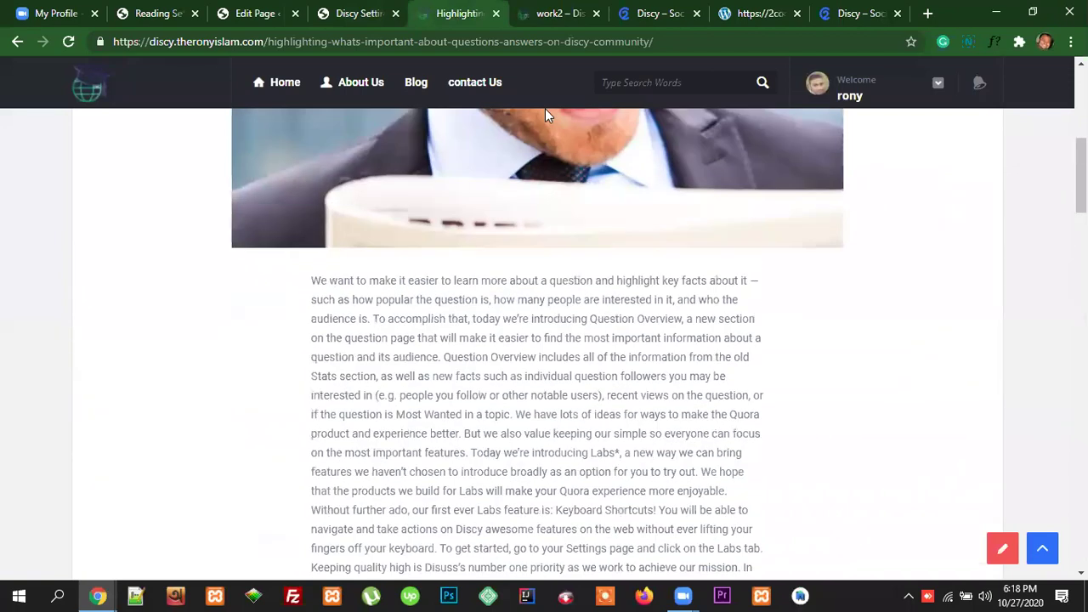
pyautogui.scroll(6, 623, 263)
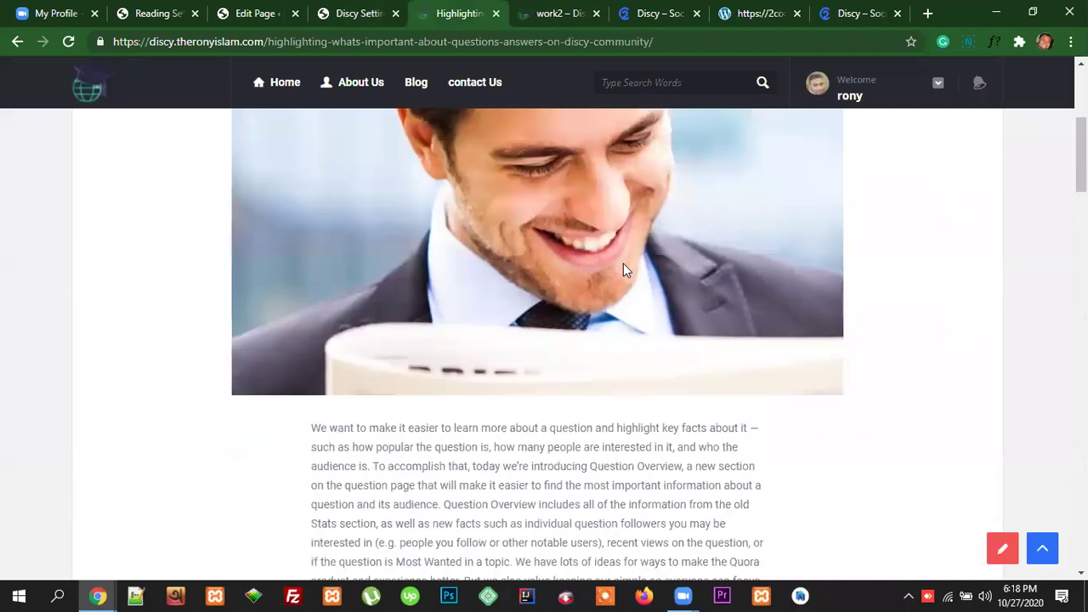
# Step: Open the Home breadcrumb in a new tab, browse the home page, then return to the post
pyautogui.rightClick(127, 145)
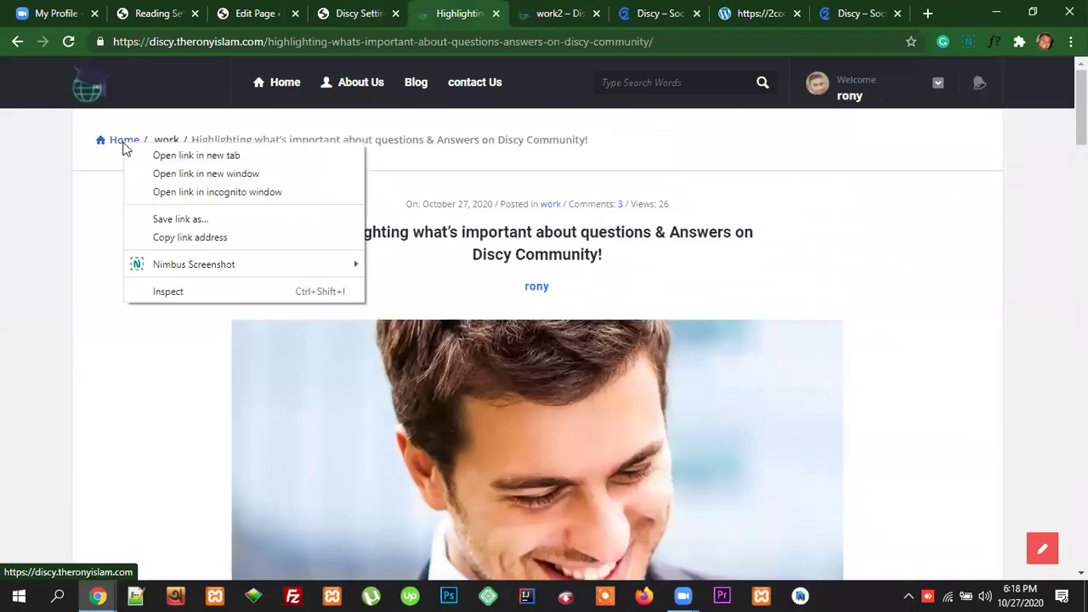
pyautogui.click(155, 155)
pyautogui.click(500, 15)
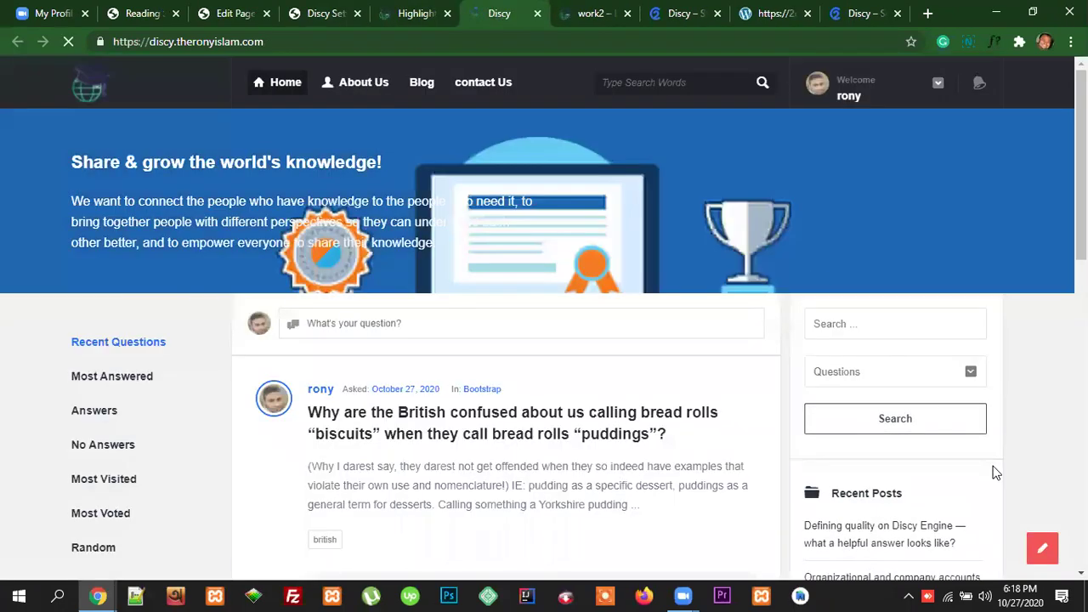
pyautogui.scroll(-1, 994, 474)
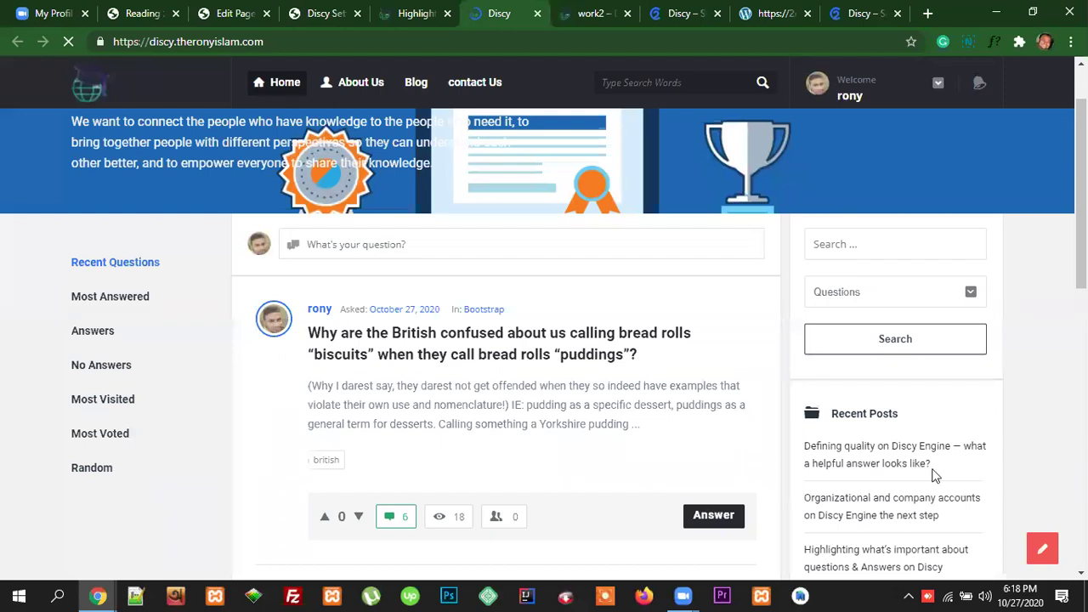
pyautogui.scroll(-6, 936, 459)
pyautogui.scroll(4, 939, 438)
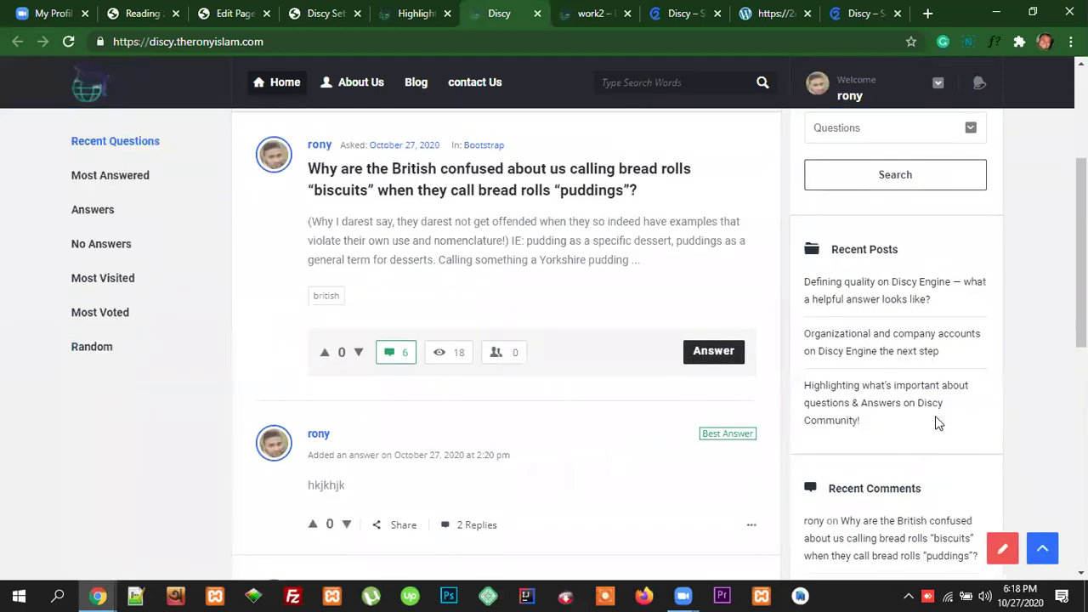
pyautogui.scroll(-3, 939, 423)
pyautogui.scroll(-2, 922, 427)
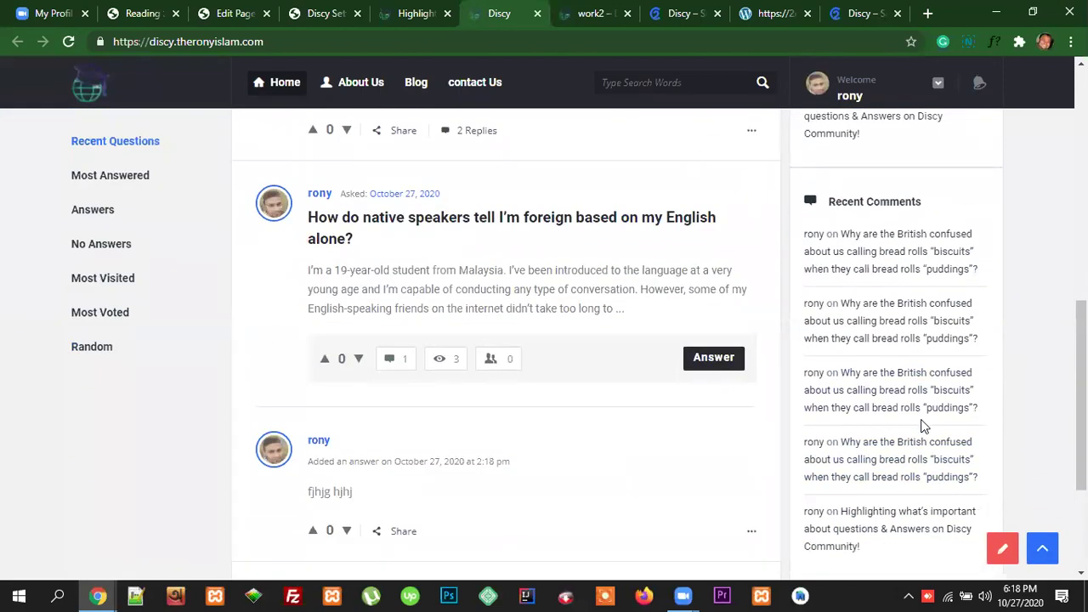
pyautogui.scroll(3, 922, 408)
pyautogui.scroll(3, 918, 403)
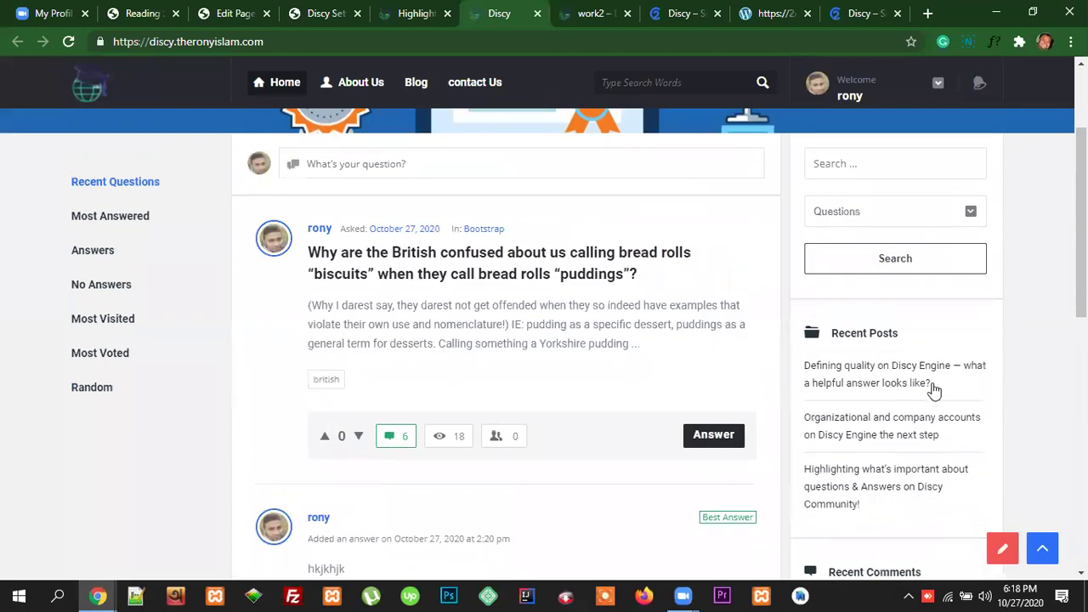
pyautogui.scroll(1, 922, 340)
pyautogui.scroll(-4, 919, 430)
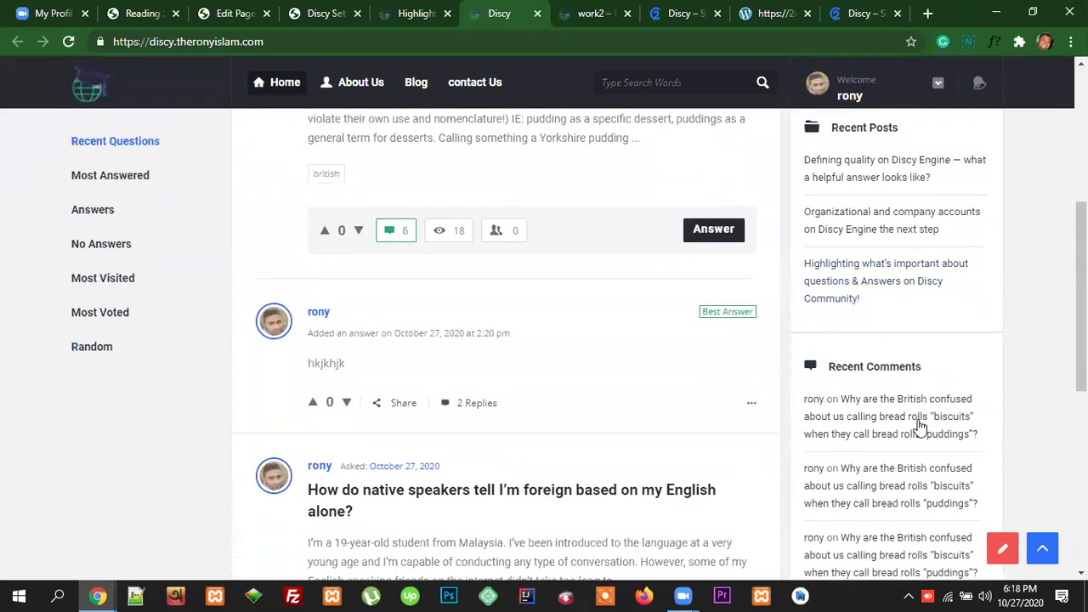
pyautogui.scroll(-4, 920, 425)
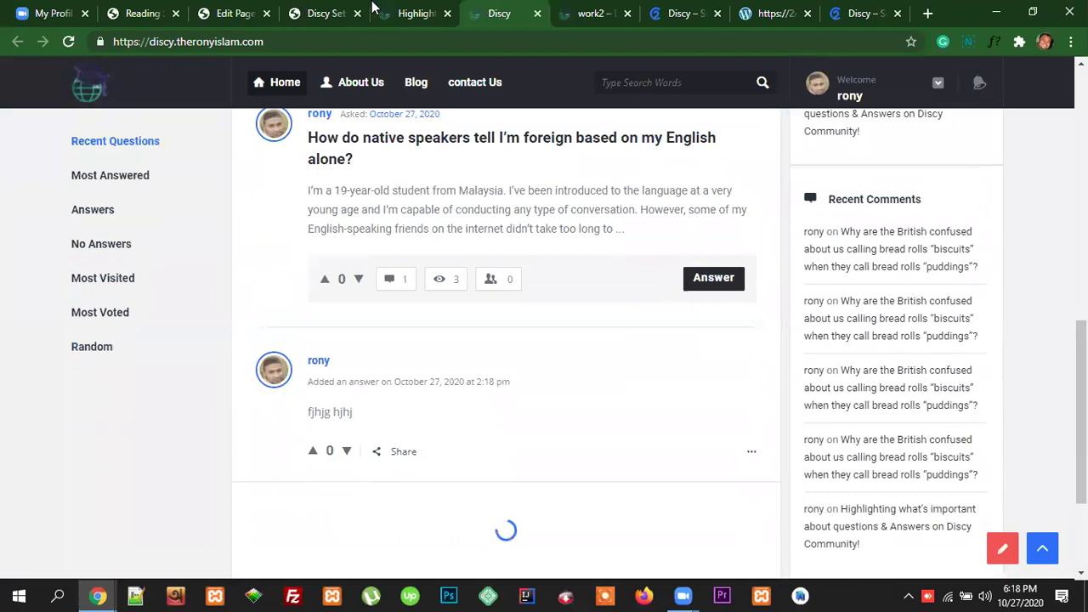
pyautogui.click(417, 12)
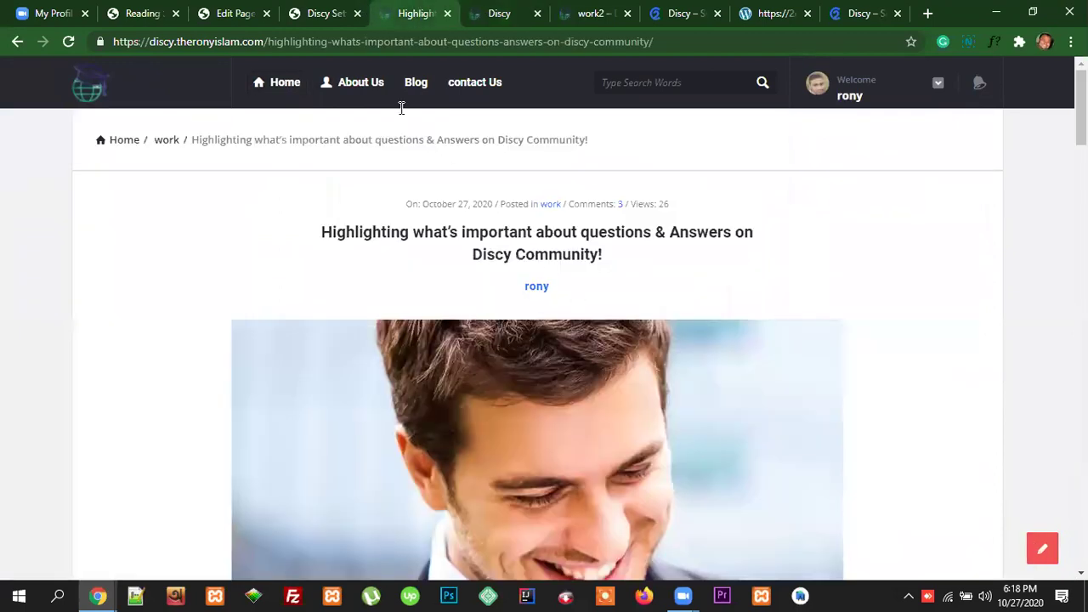
# Step: Review the full-width related posts number and the 'Posts in the same categories' query type, then revisit the post
pyautogui.hotkey('ctrl', 'shift', 'Tab')
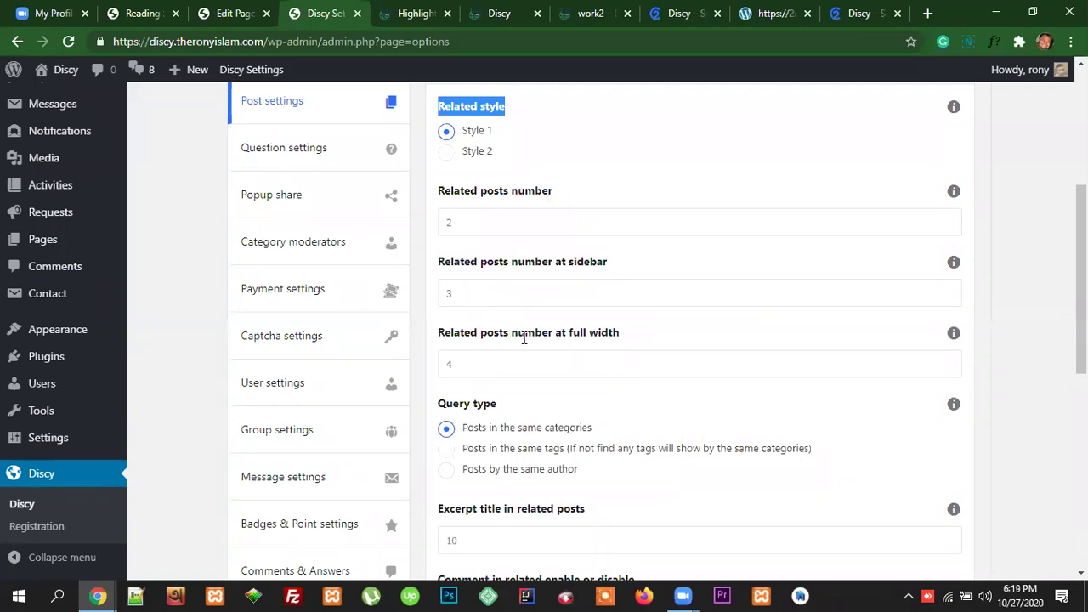
pyautogui.moveTo(630, 340); pyautogui.dragTo(437, 346)
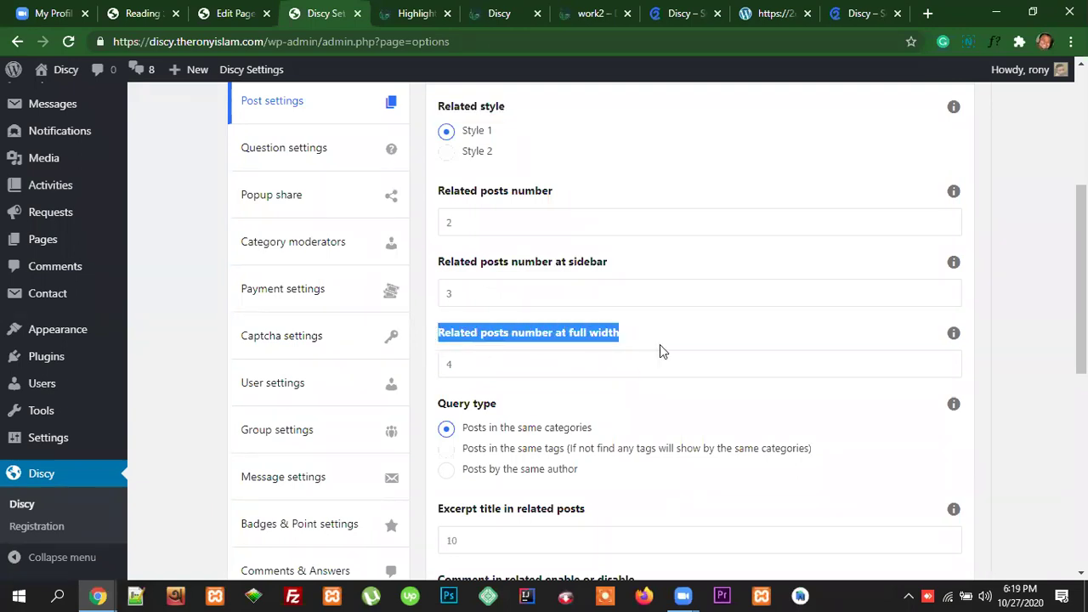
pyautogui.click(491, 366)
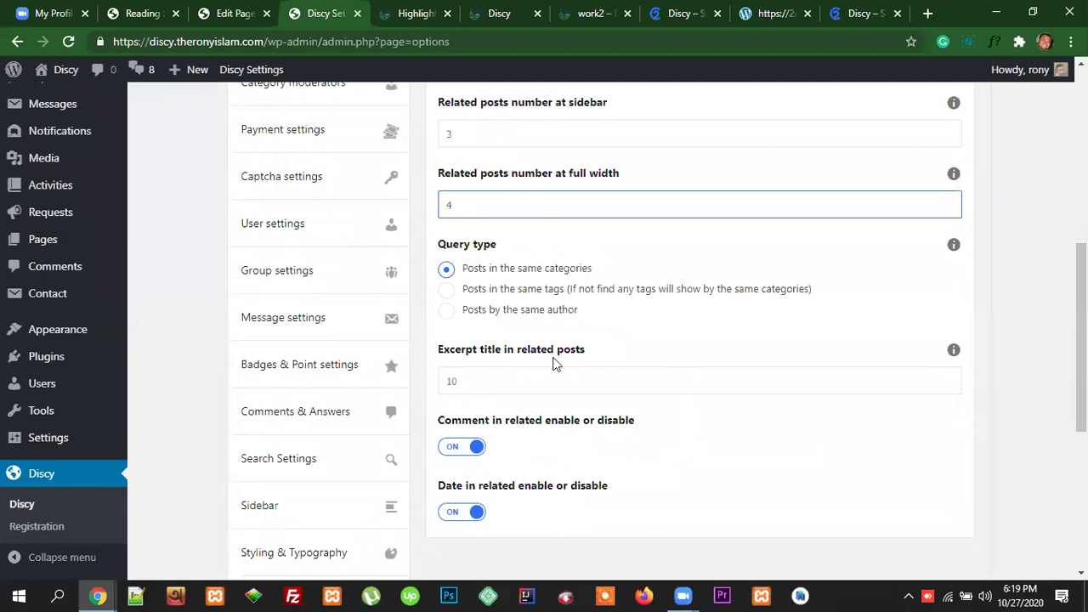
pyautogui.moveTo(604, 269)
pyautogui.mouseDown()
pyautogui.moveTo(473, 273)
pyautogui.moveTo(601, 278)
pyautogui.mouseUp()
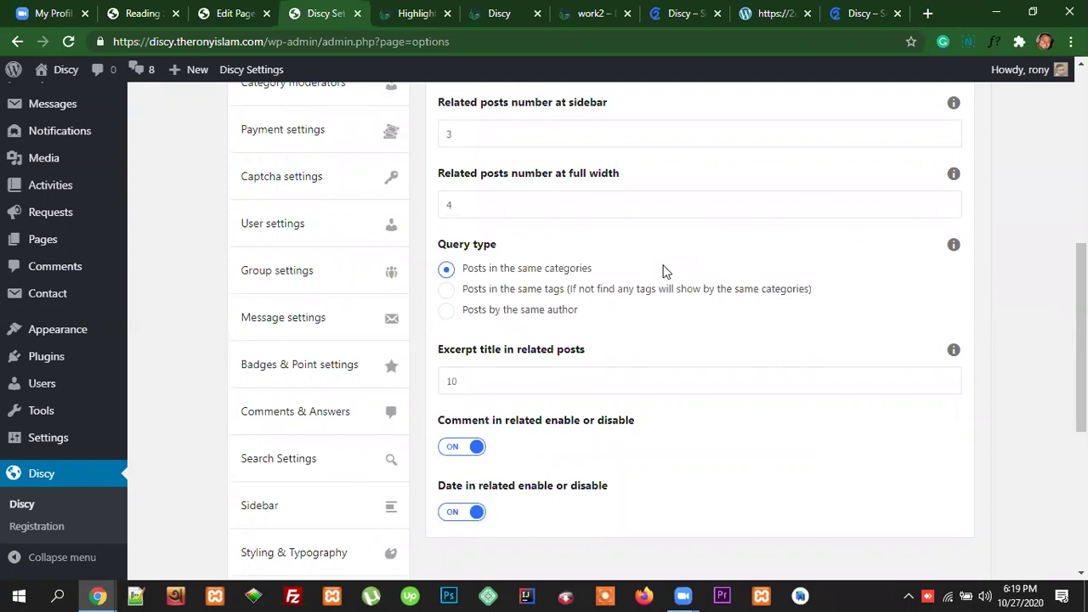
pyautogui.moveTo(464, 269); pyautogui.dragTo(596, 278)
pyautogui.click(596, 279)
pyautogui.tripleClick(592, 275)
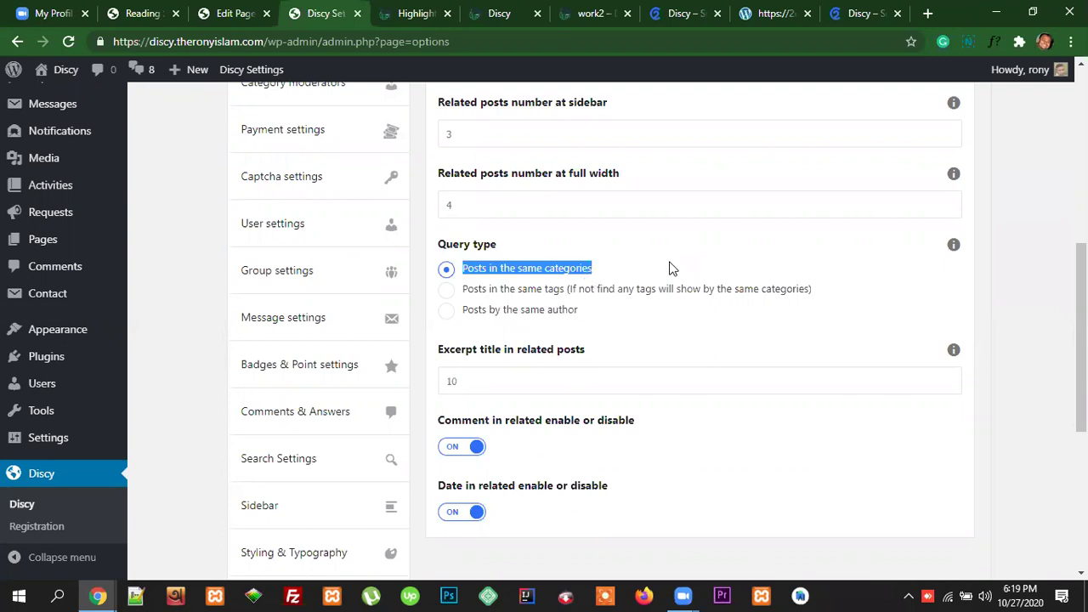
pyautogui.click(414, 10)
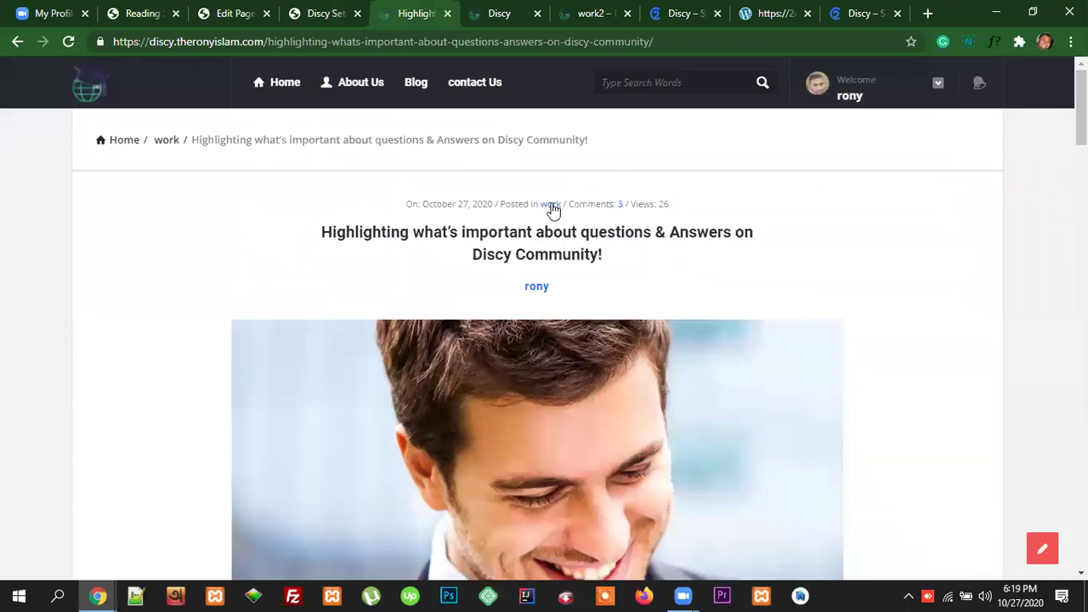
# Step: Compare the post's related posts with the Related setting options, checking excerpt title length 10
pyautogui.scroll(-1, 563, 314)
pyautogui.scroll(-15, 563, 315)
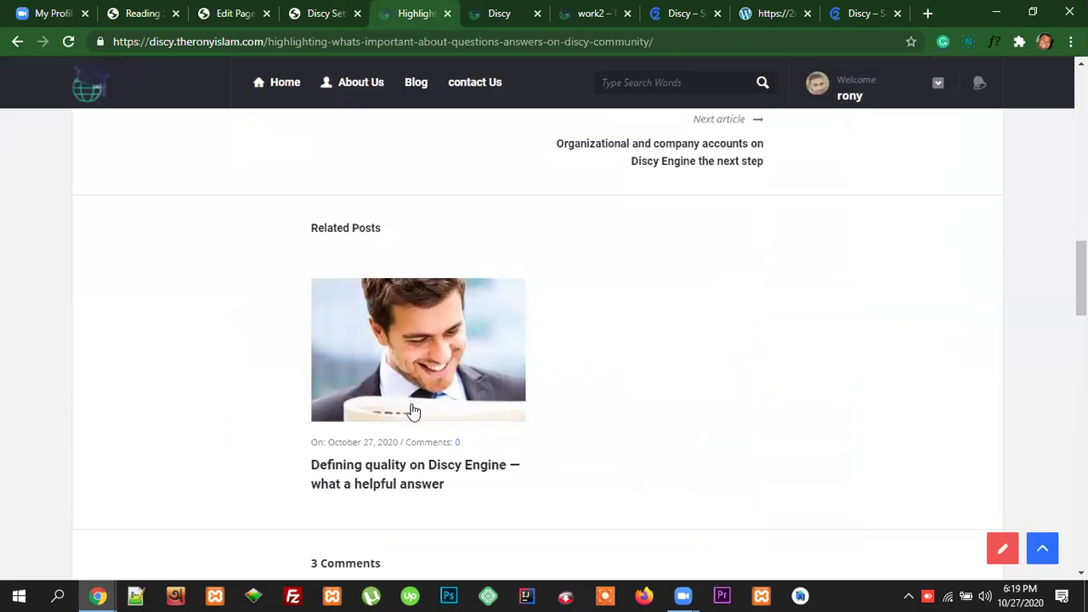
pyautogui.click(317, 12)
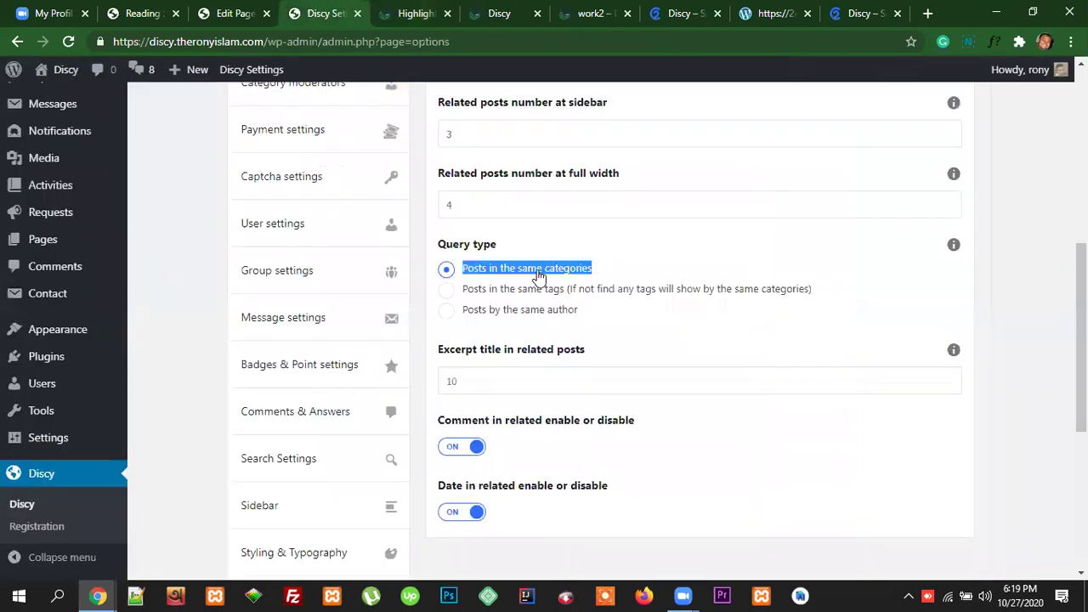
pyautogui.click(632, 336)
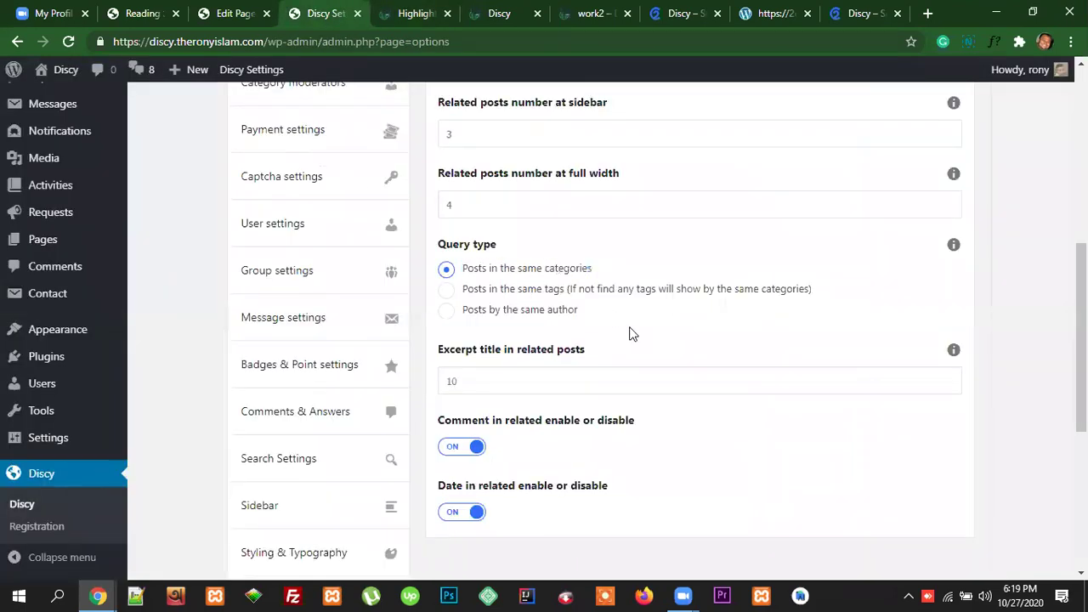
pyautogui.moveTo(461, 383); pyautogui.dragTo(446, 385)
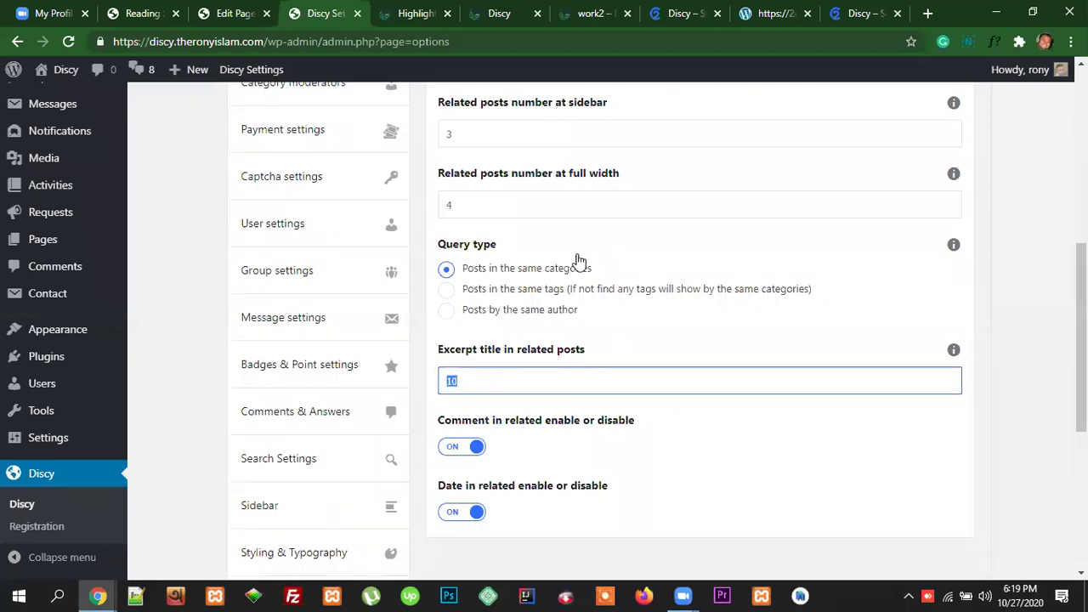
# Step: Toggle comments in related posts off and back on, then check the related post's comment count
pyautogui.click(414, 14)
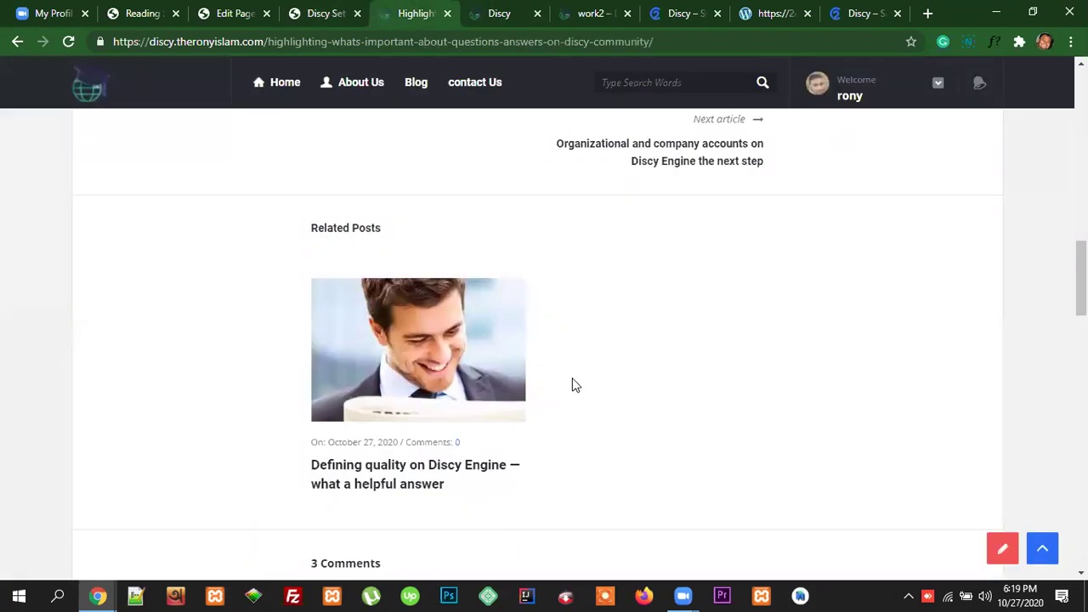
pyautogui.scroll(-2, 570, 385)
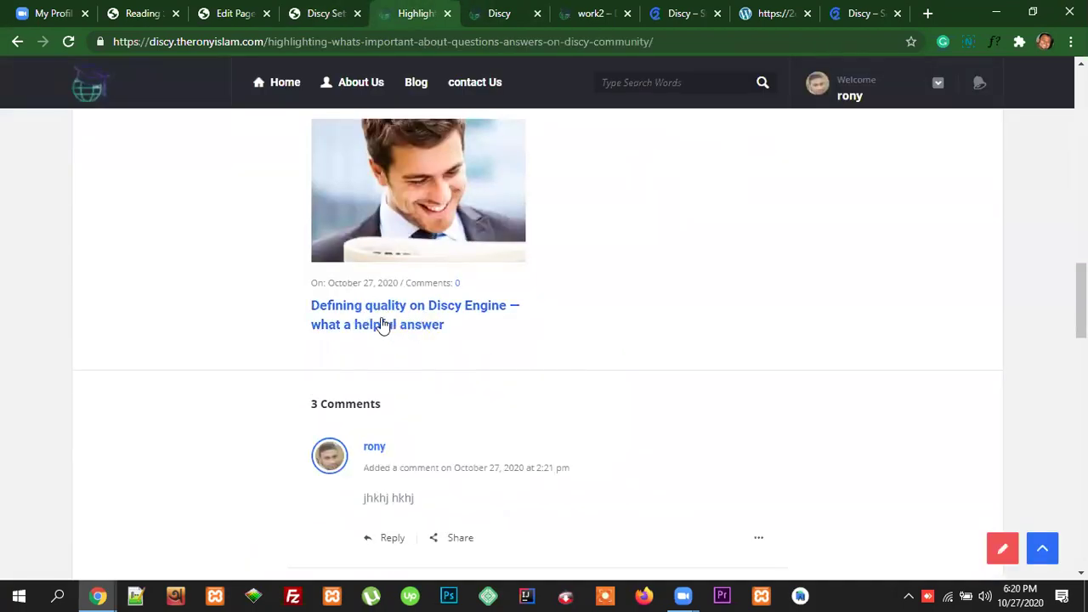
pyautogui.click(324, 13)
pyautogui.scroll(-1, 647, 388)
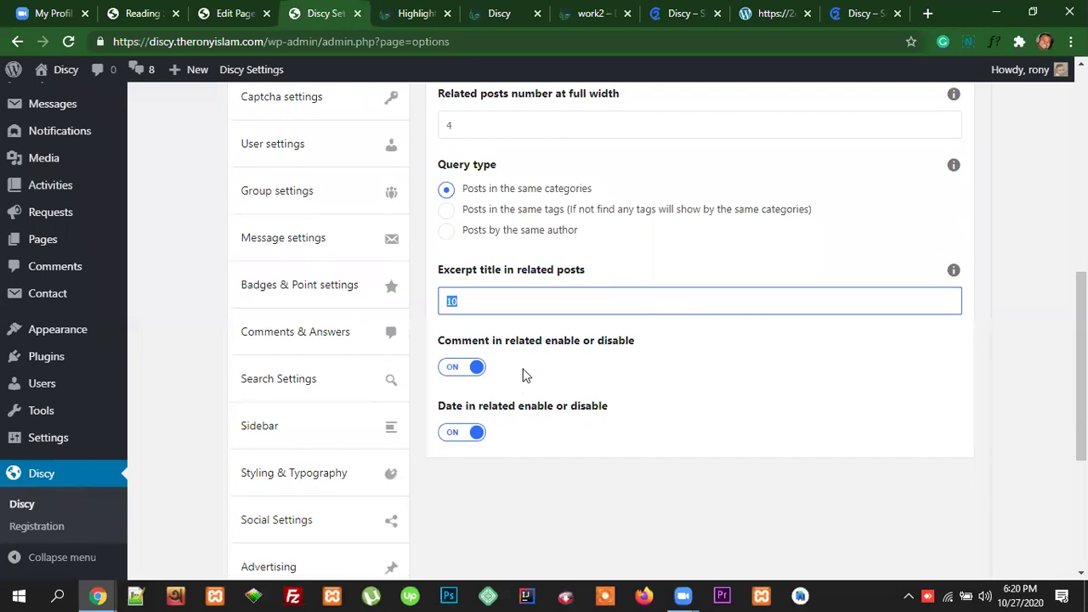
pyautogui.click(475, 365)
pyautogui.click(459, 365)
pyautogui.click(419, 14)
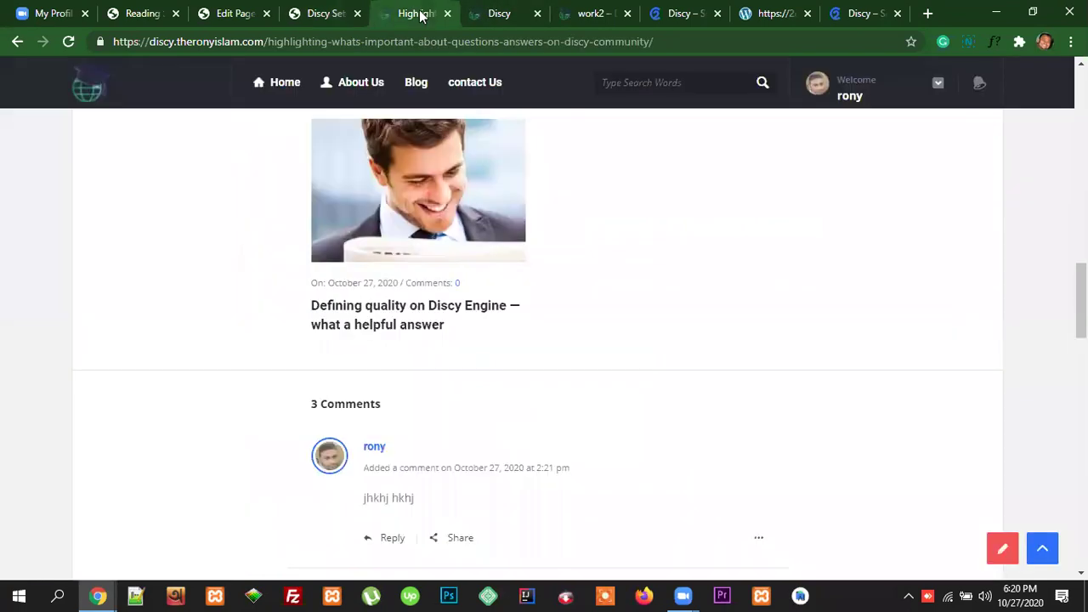
pyautogui.moveTo(461, 283); pyautogui.dragTo(340, 282)
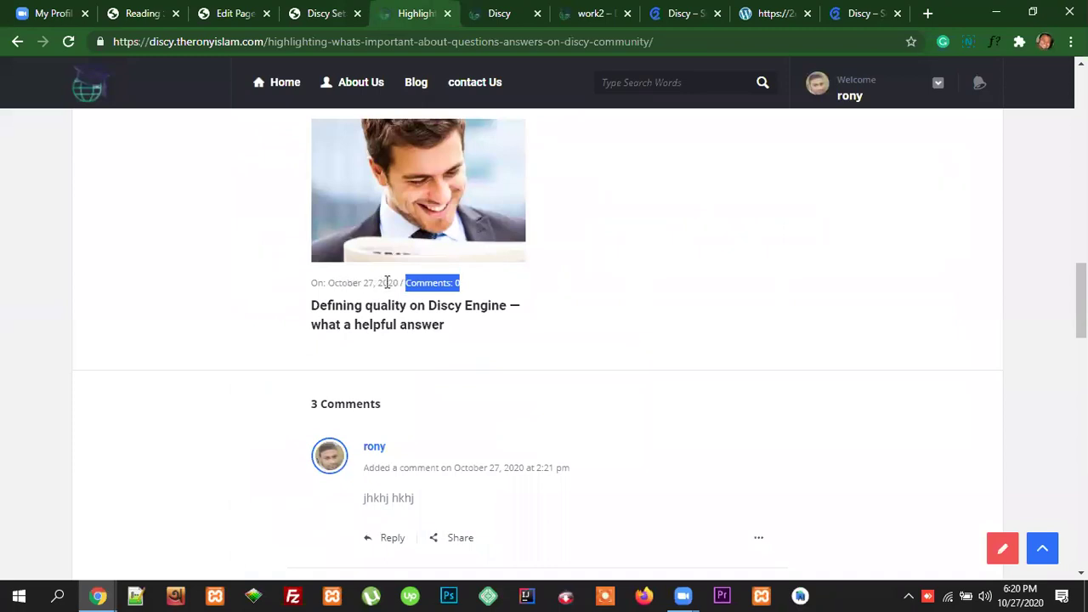
# Step: Glance at the related posts once more, then scroll back to Related setting (Style 1, 2 posts)
pyautogui.click(323, 14)
pyautogui.scroll(-1, 495, 404)
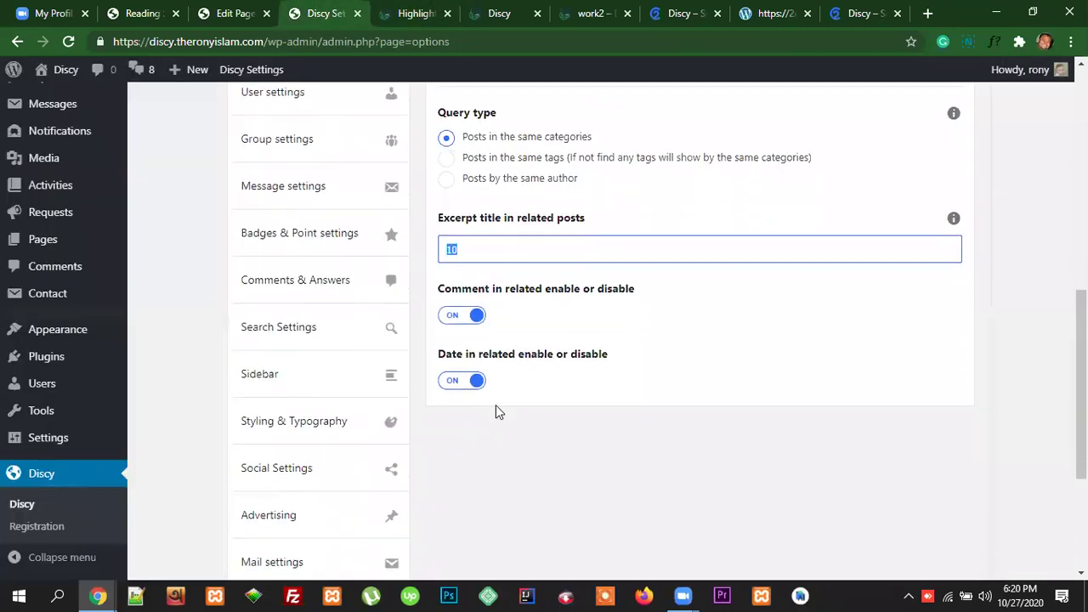
pyautogui.click(417, 12)
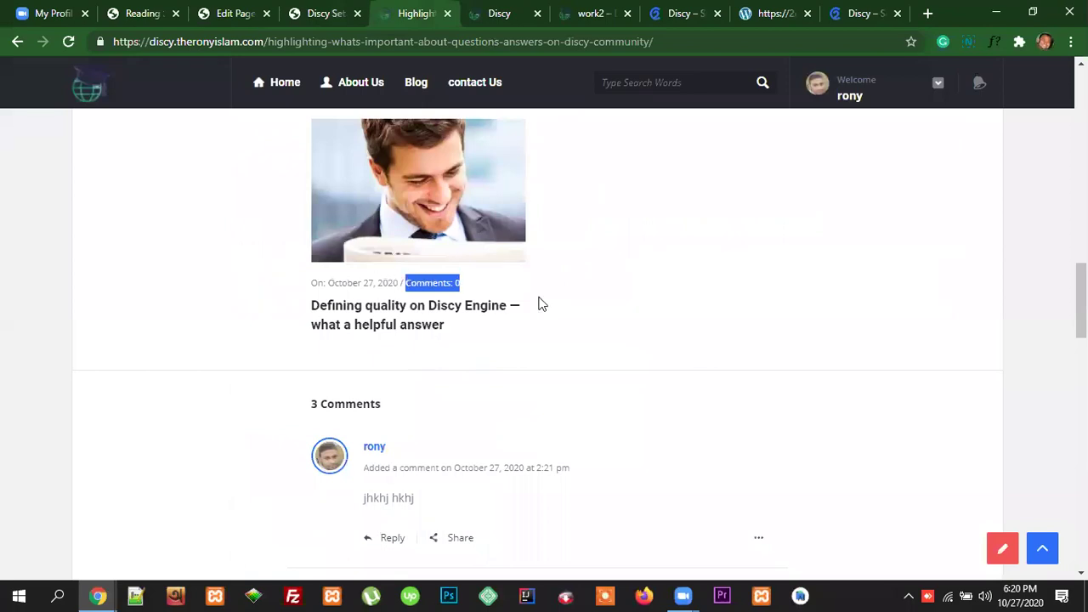
pyautogui.click(329, 9)
pyautogui.scroll(6, 820, 339)
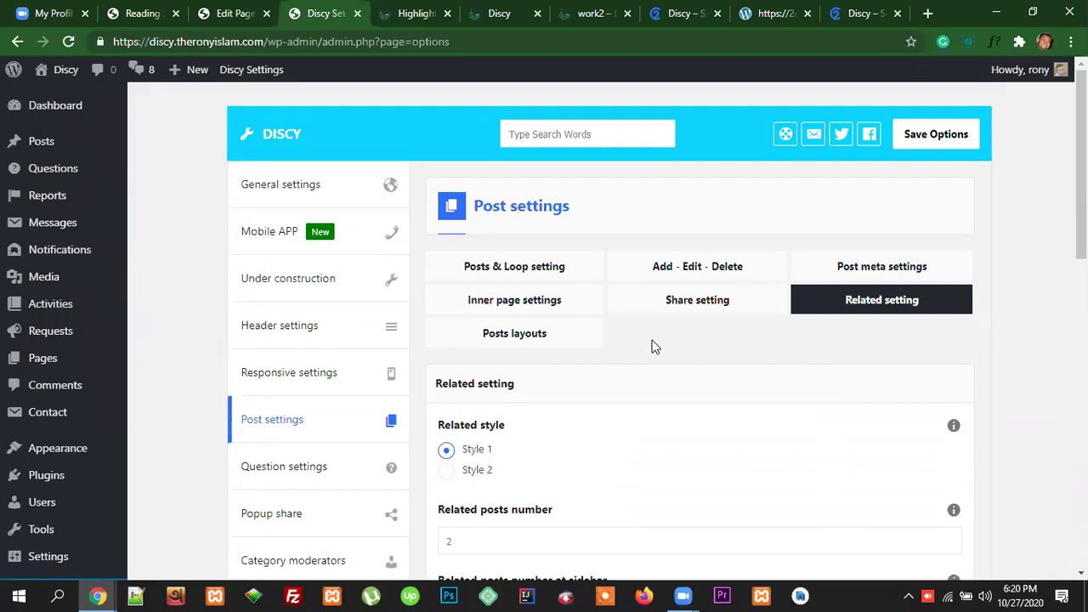
# Step: In Posts layouts, set the post sidebar layout to Default and save the options
pyautogui.click(527, 336)
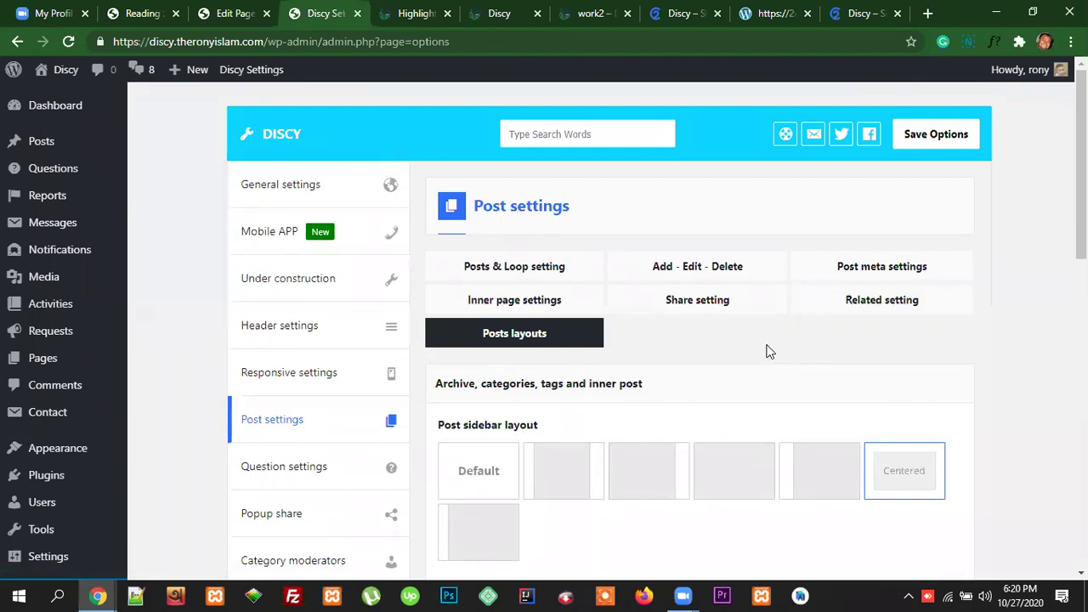
pyautogui.scroll(-2, 699, 340)
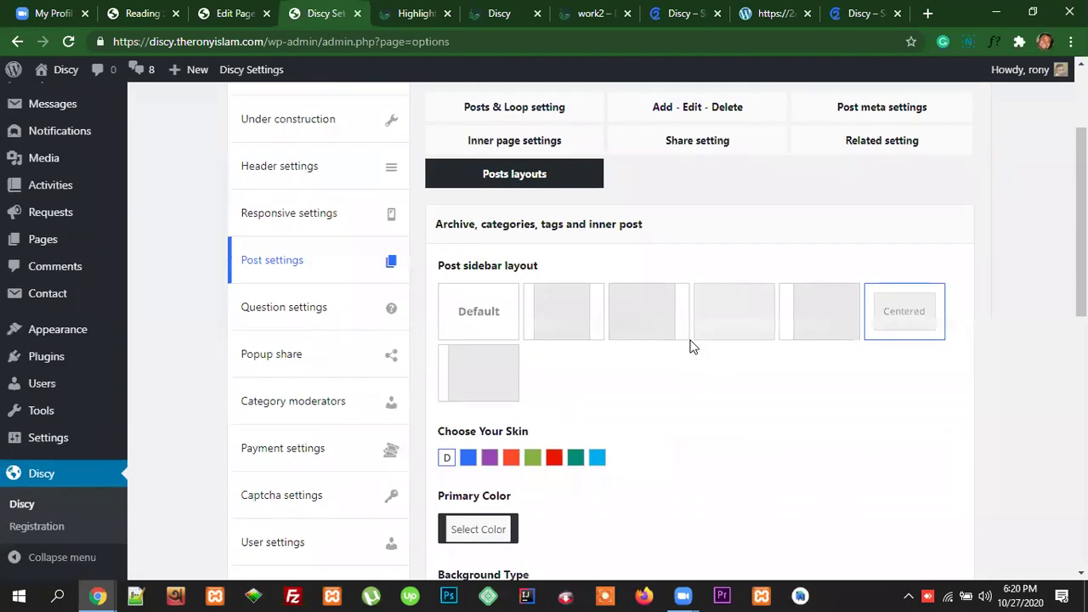
pyautogui.click(481, 326)
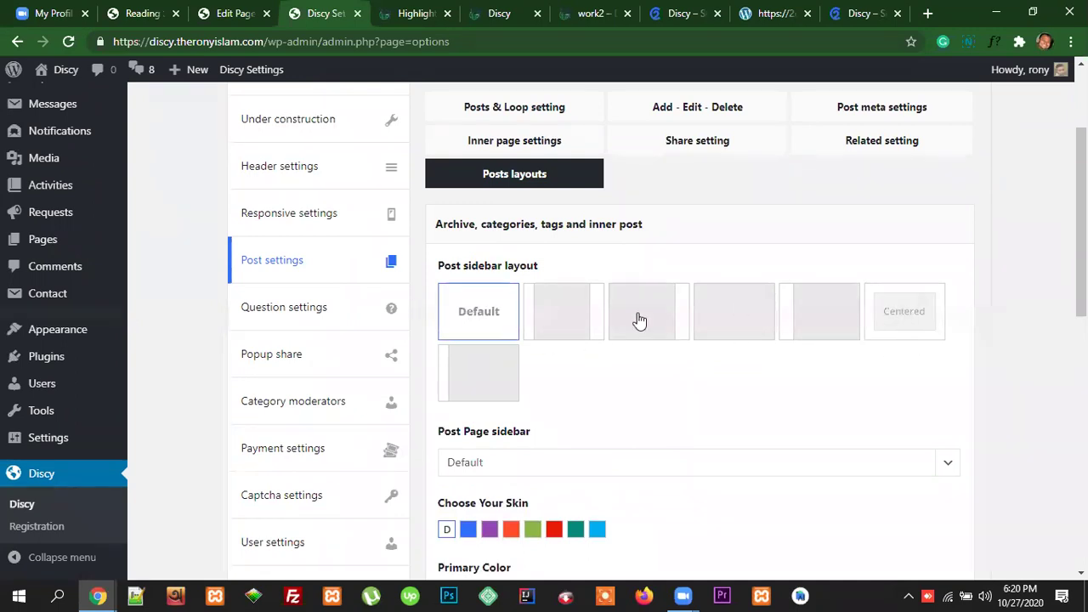
pyautogui.scroll(2, 897, 320)
pyautogui.click(936, 135)
pyautogui.scroll(-2, 510, 331)
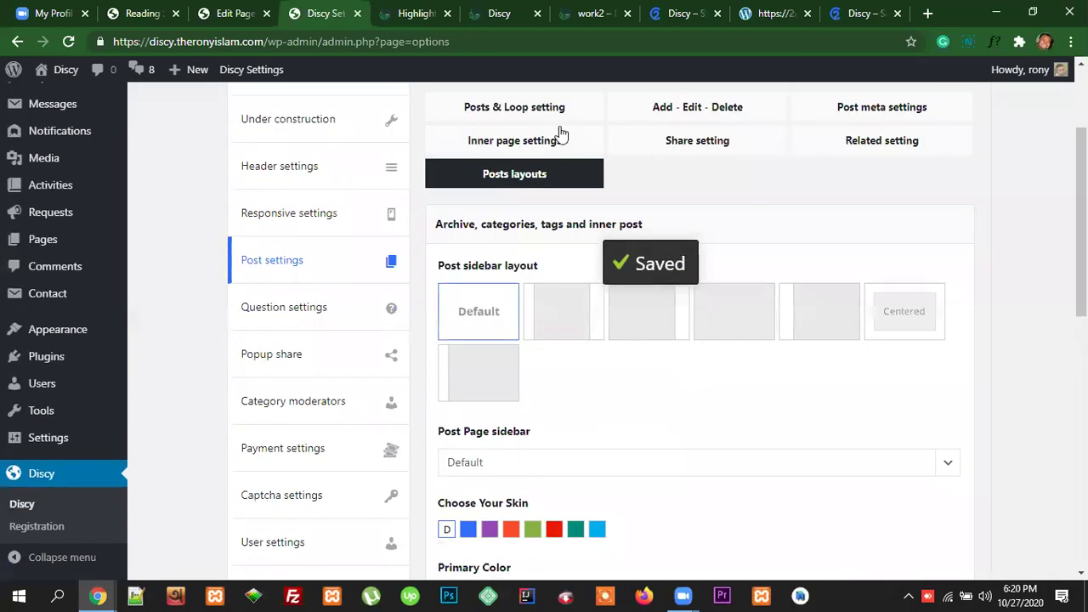
# Step: Reload the open post on the front end to check the Default sidebar layout
pyautogui.click(417, 15)
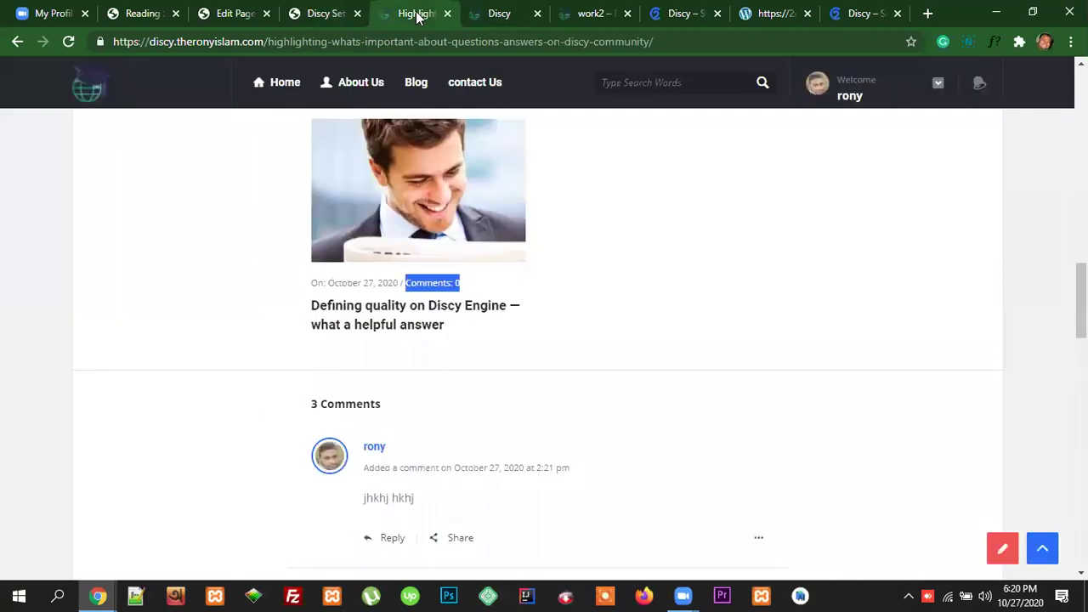
pyautogui.click(299, 38)
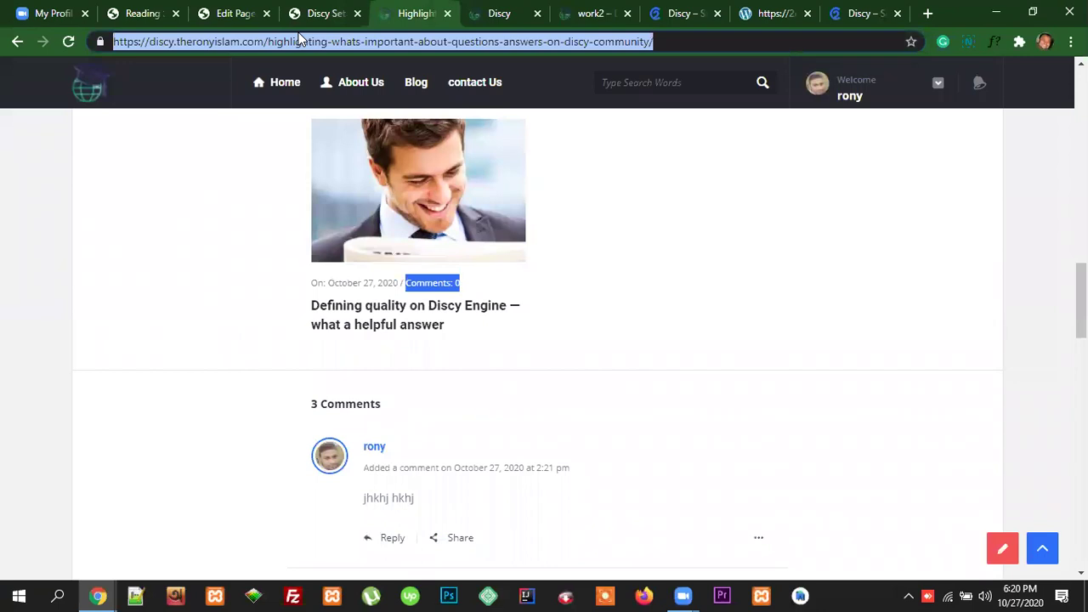
pyautogui.press('Return')
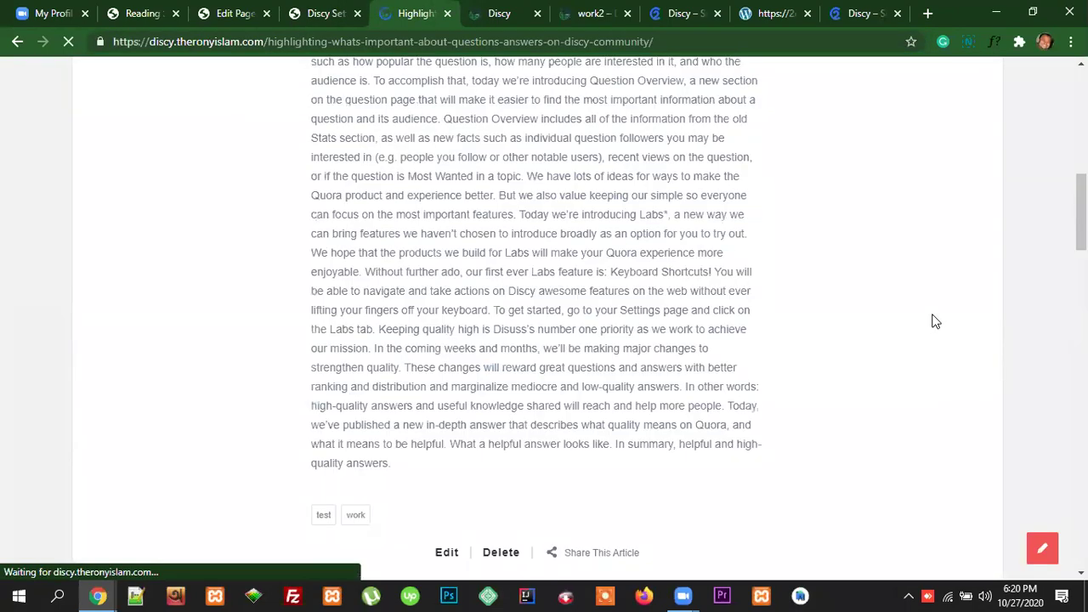
pyautogui.scroll(9, 937, 321)
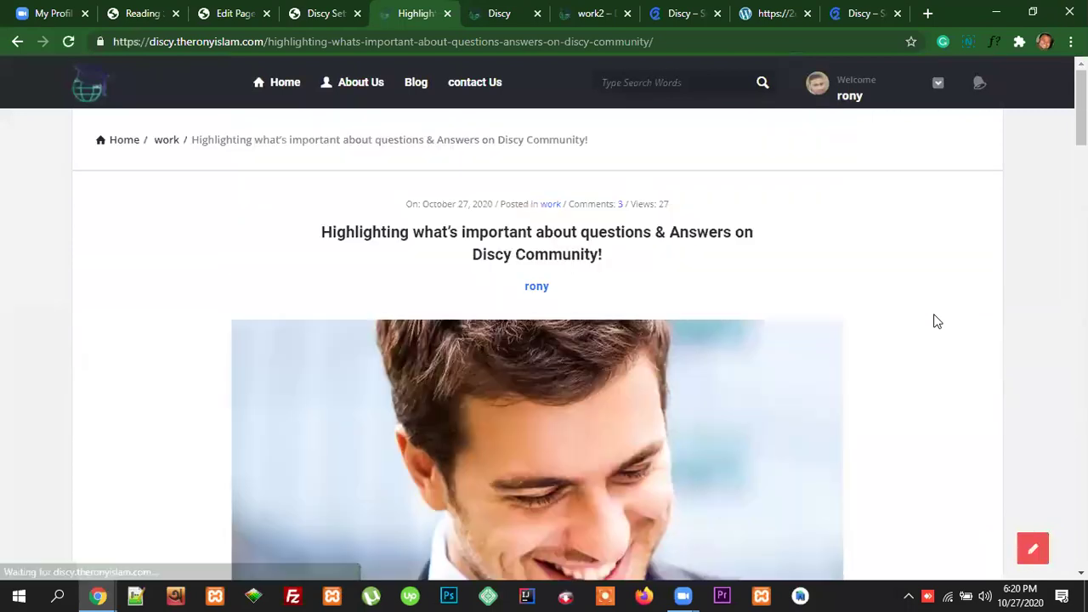
# Step: Back in the Discy theme options, save the Post settings twice more
pyautogui.hotkey('ctrl', 'shift', 'Tab')
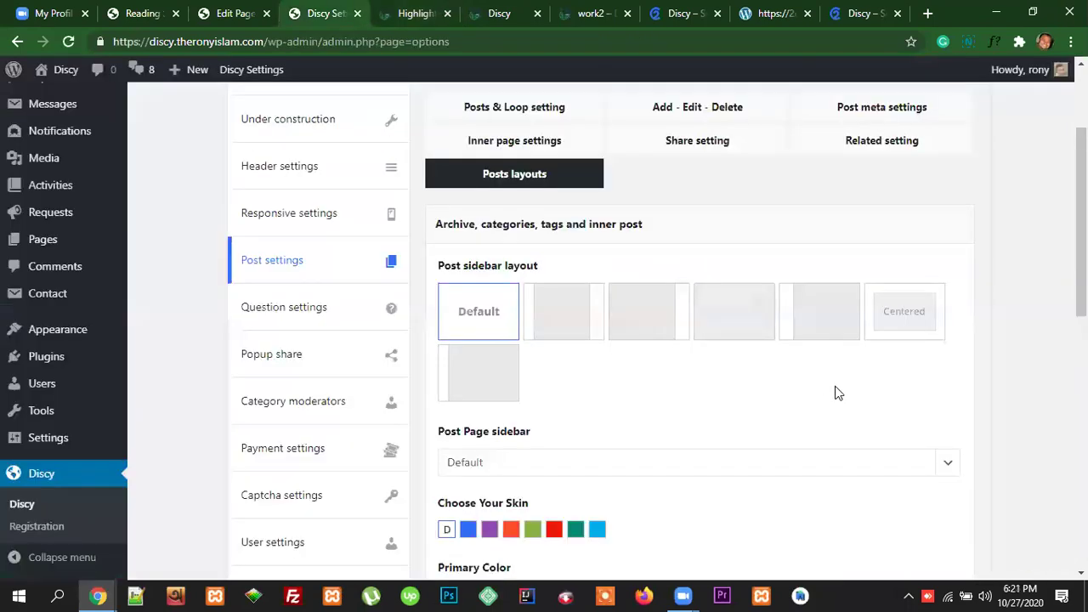
pyautogui.scroll(2, 834, 422)
pyautogui.click(927, 142)
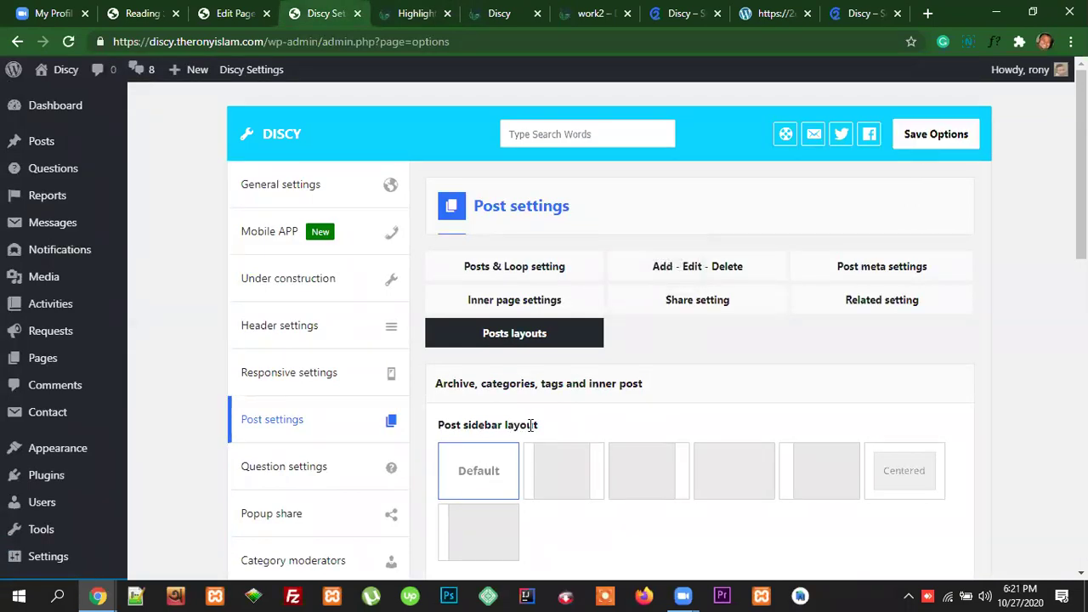
pyautogui.scroll(-4, 617, 503)
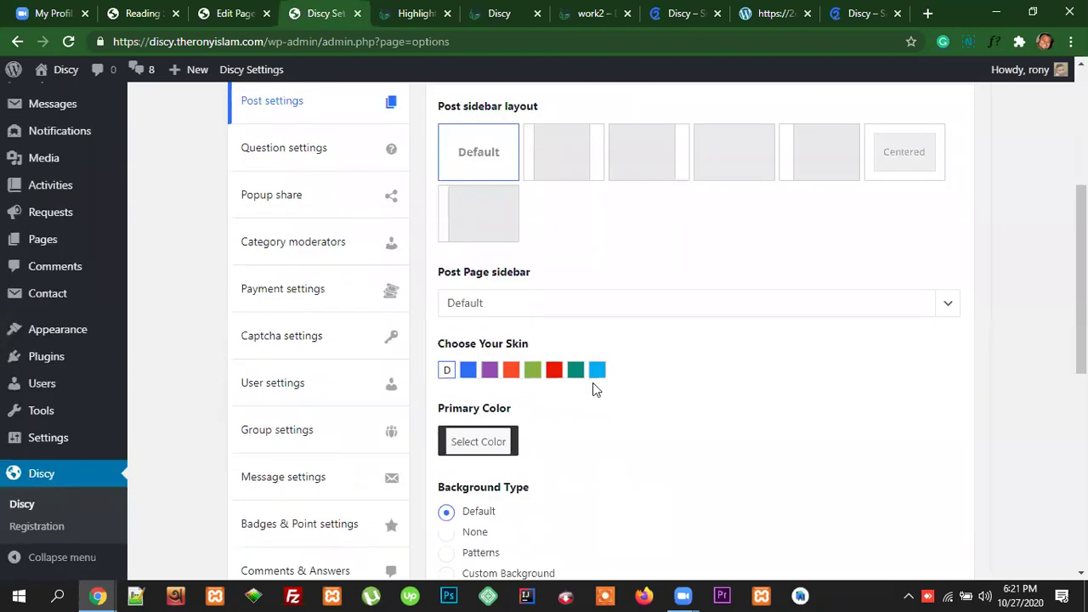
pyautogui.scroll(-3, 697, 448)
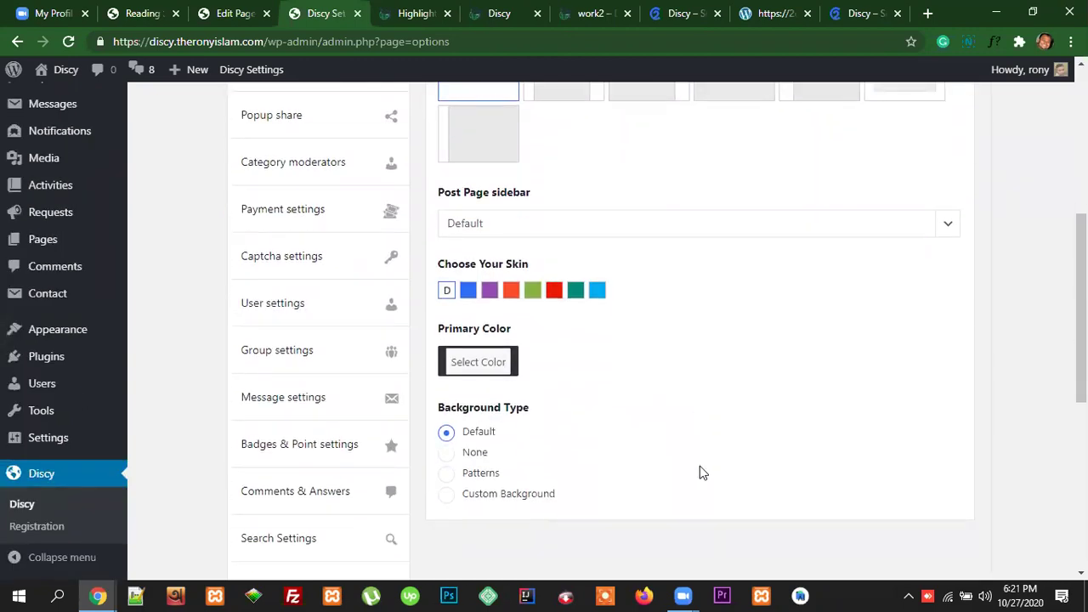
pyautogui.scroll(7, 700, 471)
pyautogui.click(927, 138)
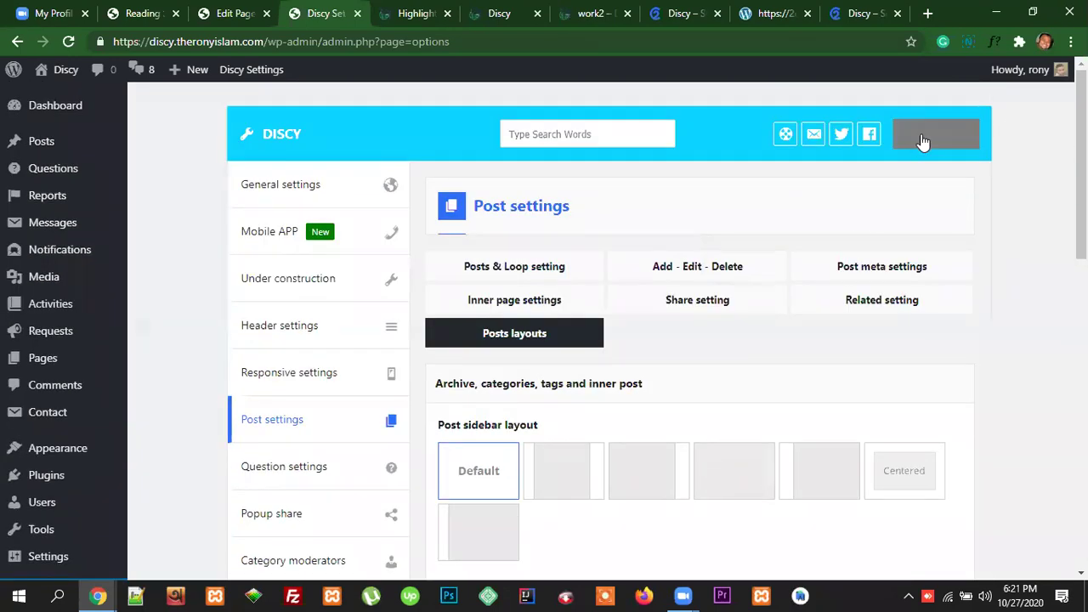
# Step: Reload the open front-end post page
pyautogui.click(417, 15)
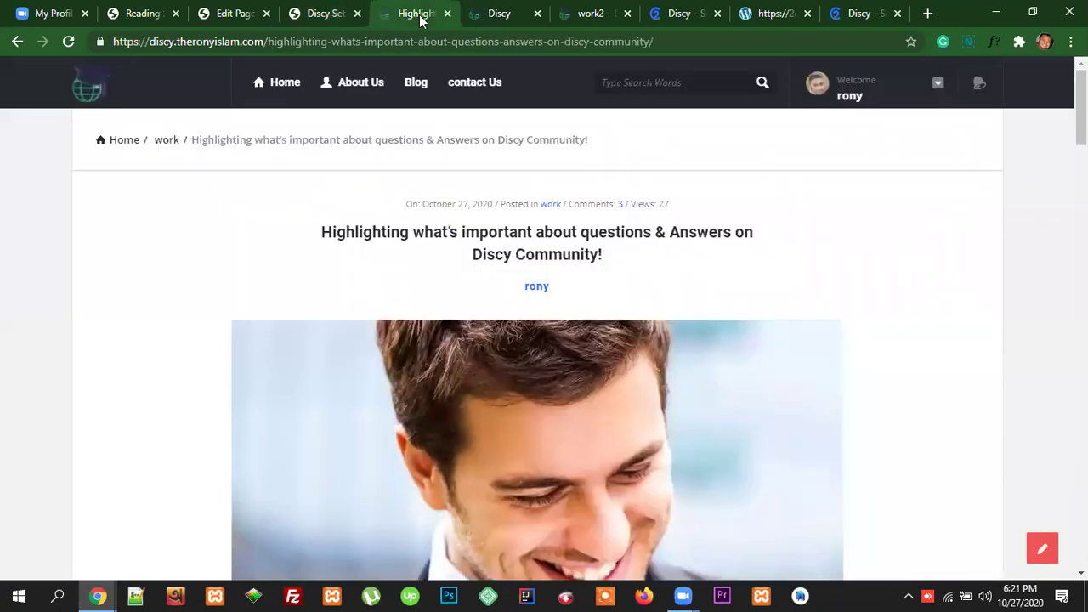
pyautogui.click(394, 42)
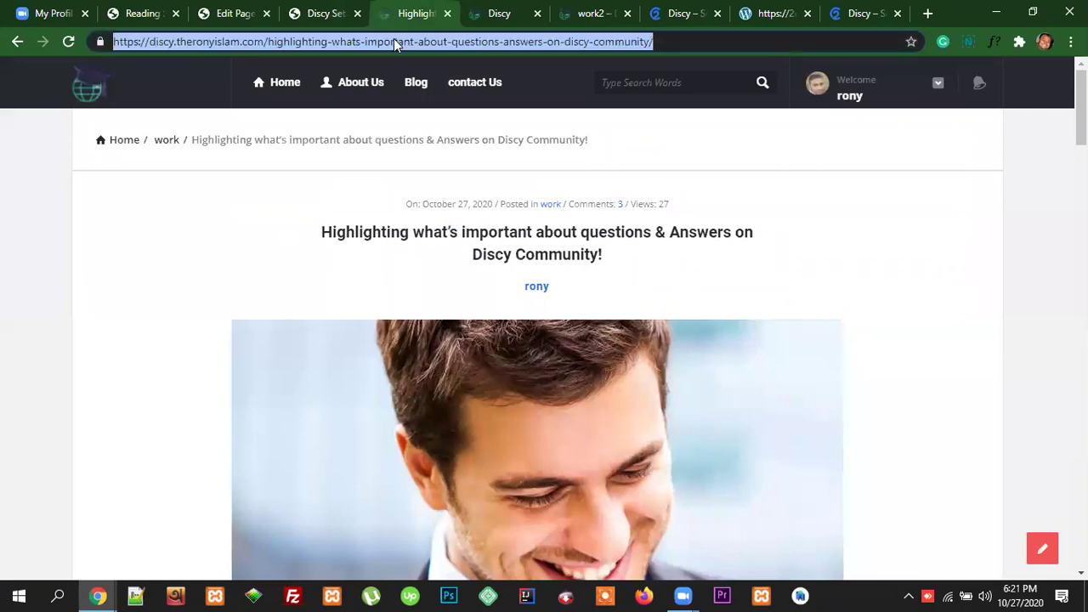
pyautogui.press('Return')
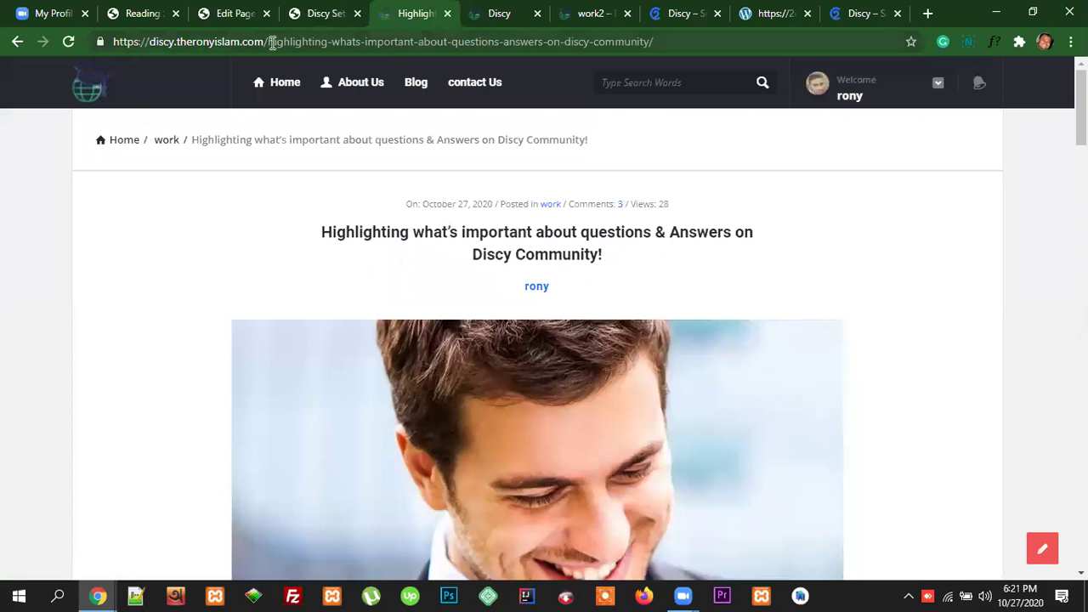
# Step: Go to the site root, open Blog, and open 'Defining quality on Discy Engine'
pyautogui.moveTo(269, 42); pyautogui.dragTo(674, 56)
pyautogui.press('BackSpace')
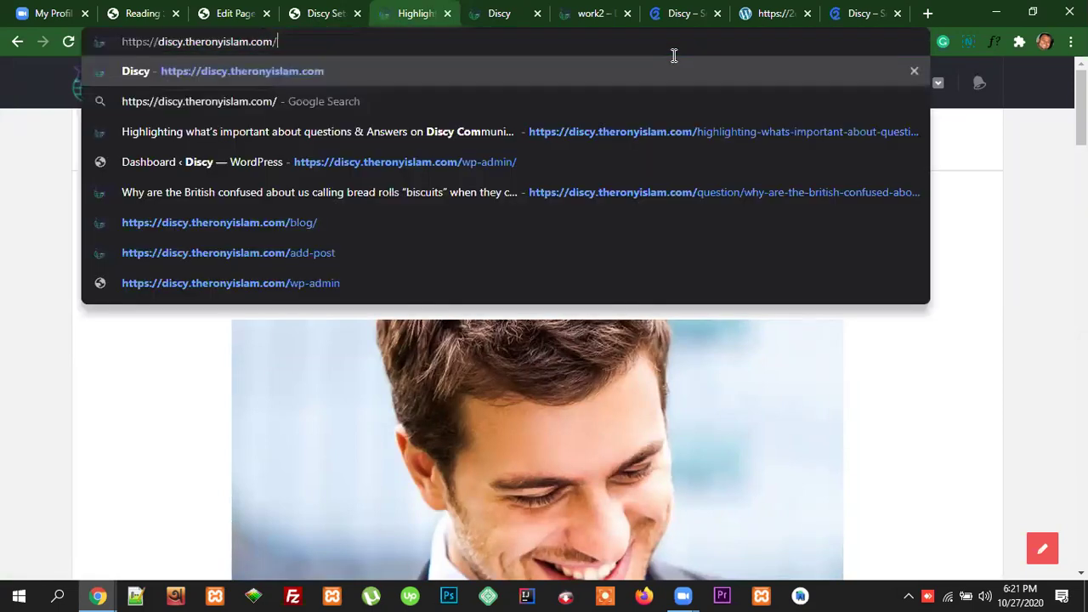
pyautogui.press('Return')
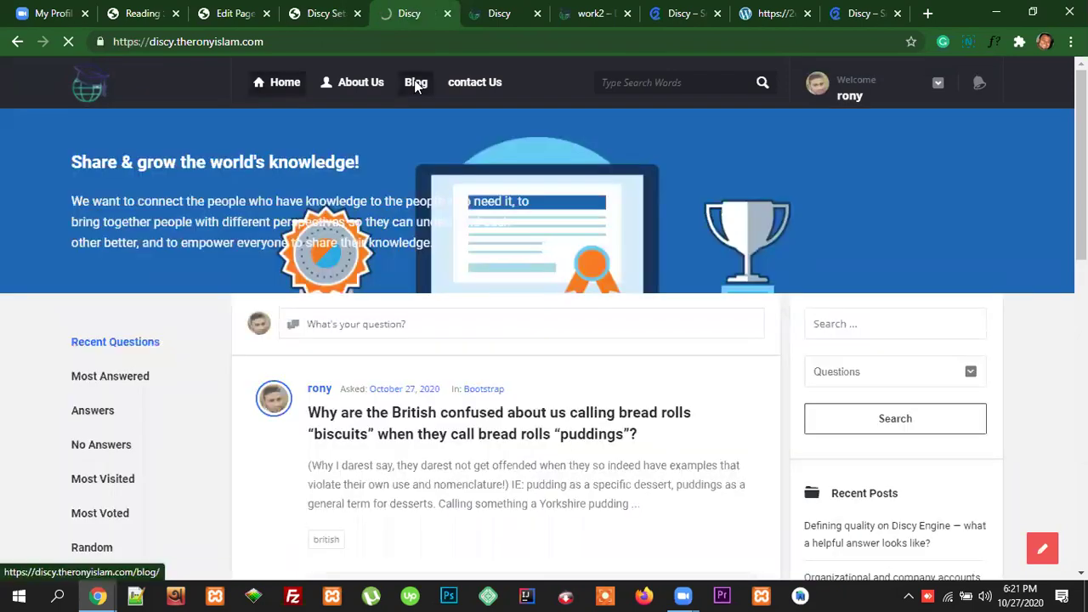
pyautogui.click(416, 83)
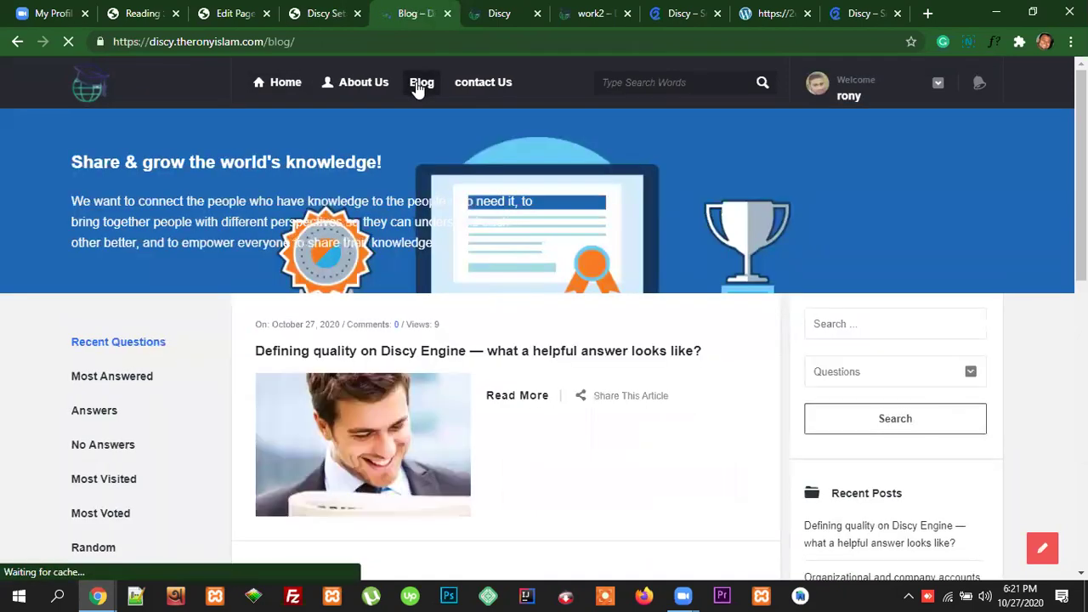
pyautogui.click(539, 356)
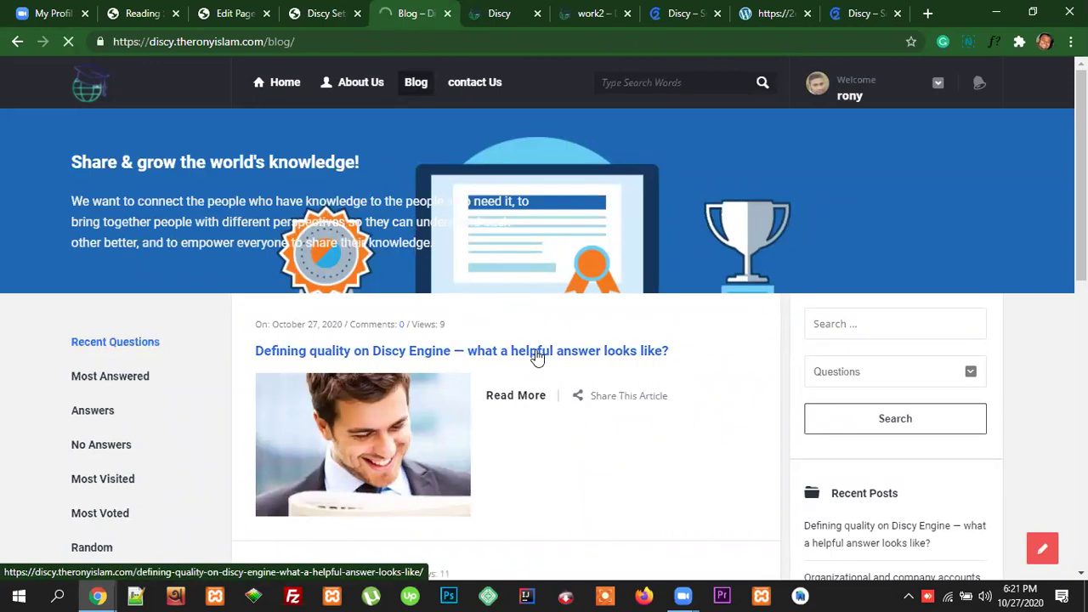
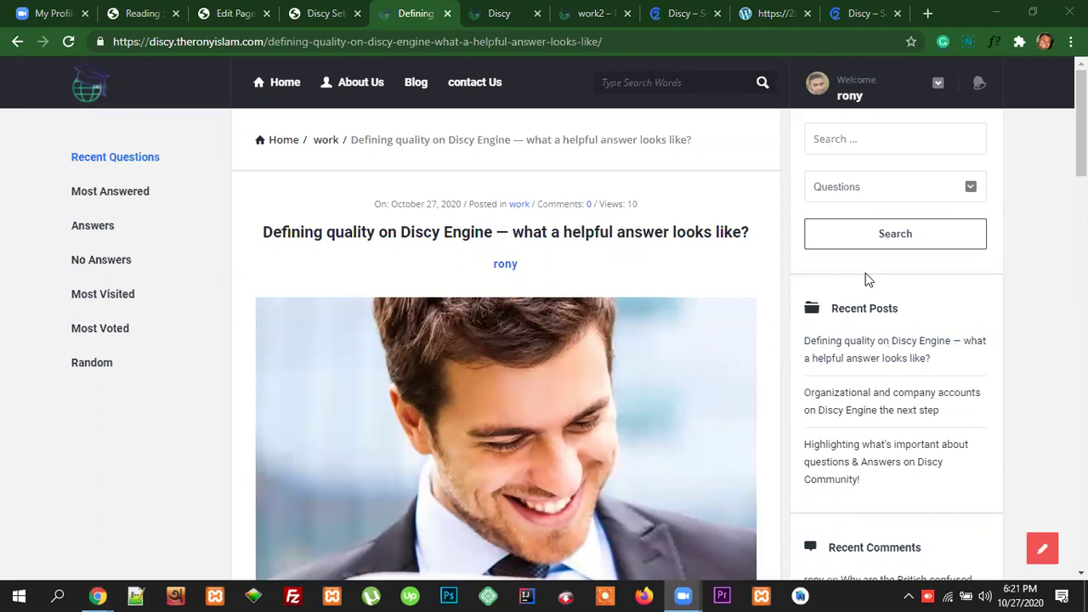
# Step: In the Discy Post settings, choose the Centered tile under Posts layouts
pyautogui.scroll(-1, 906, 401)
pyautogui.scroll(-5, 906, 401)
pyautogui.scroll(7, 906, 401)
pyautogui.scroll(-10, 661, 307)
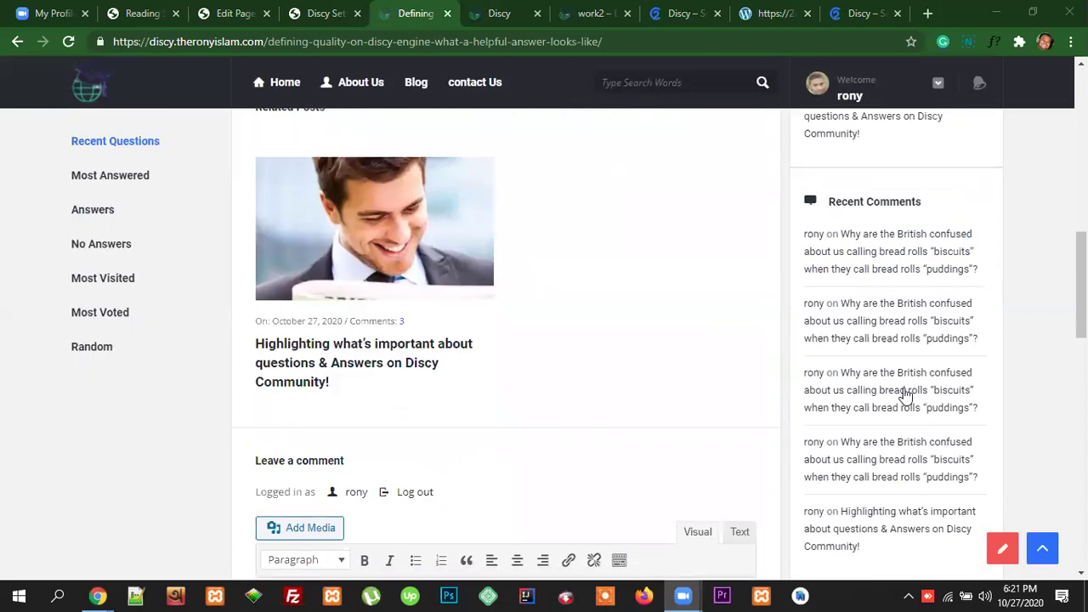
pyautogui.scroll(10, 907, 395)
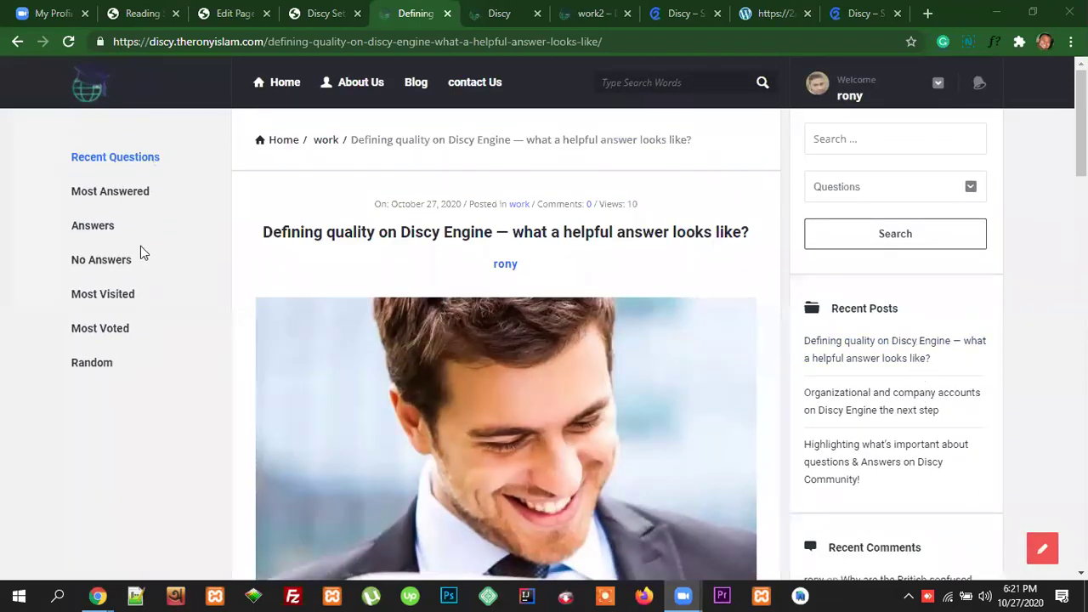
pyautogui.scroll(-10, 927, 408)
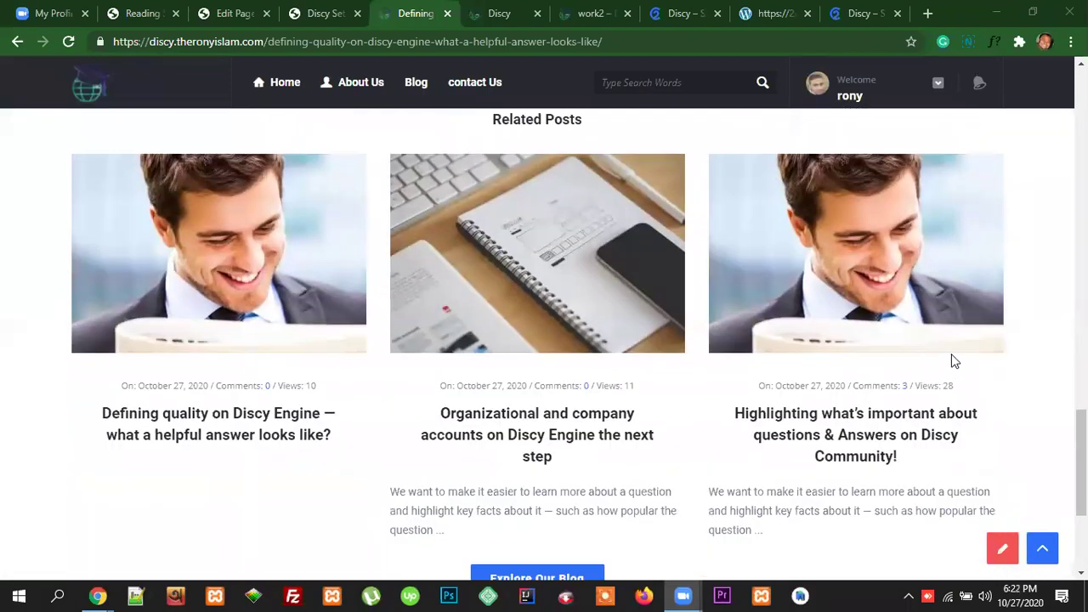
pyautogui.scroll(10, 952, 361)
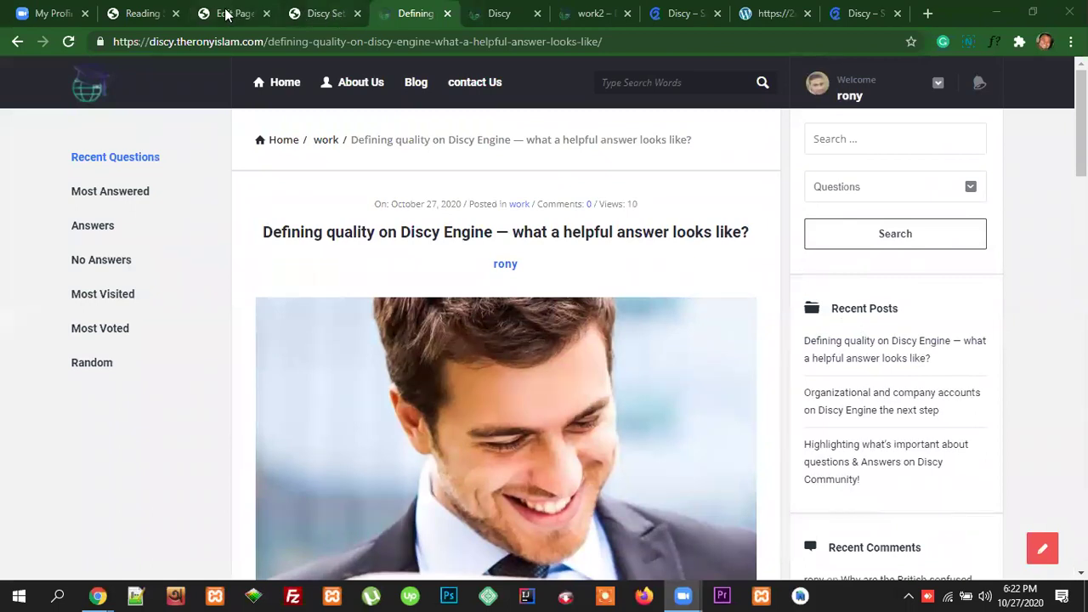
pyautogui.click(314, 13)
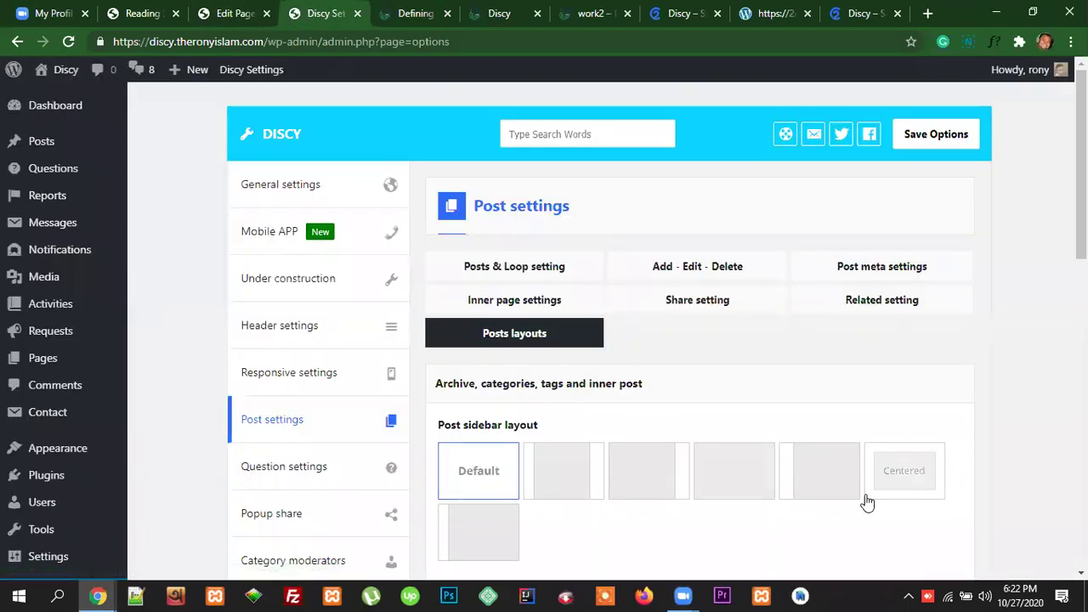
pyautogui.scroll(-1, 939, 529)
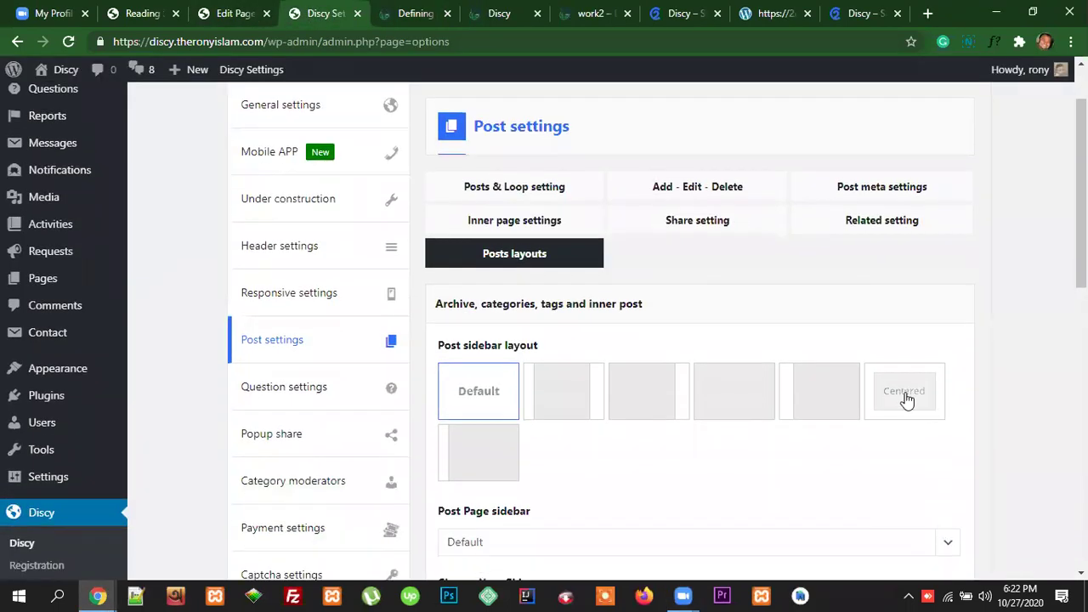
pyautogui.click(906, 399)
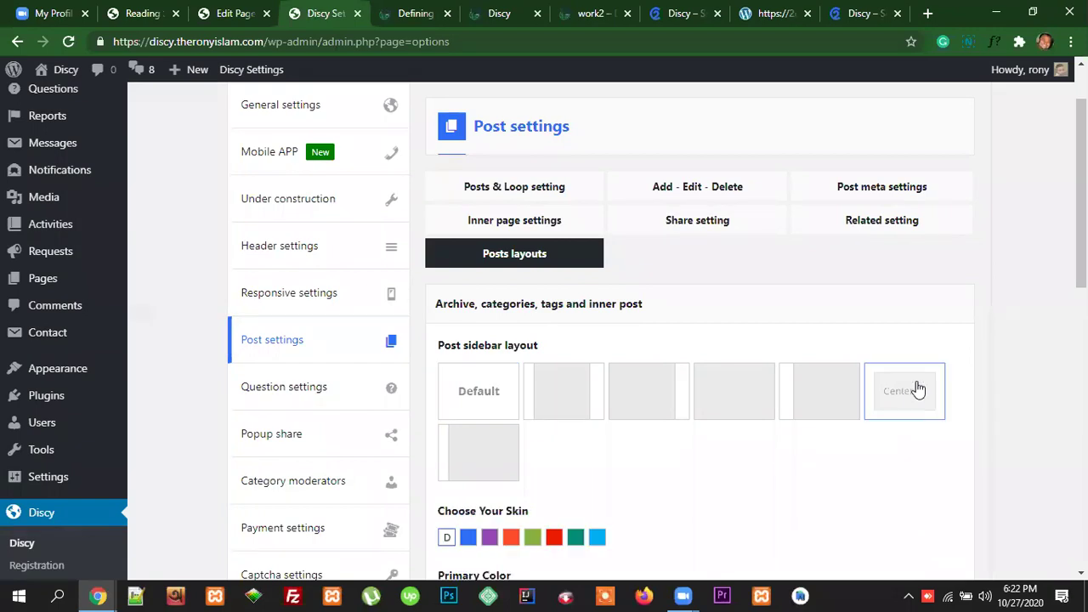
# Step: Save the Discy options and go back to the Defining quality post
pyautogui.scroll(-2, 926, 457)
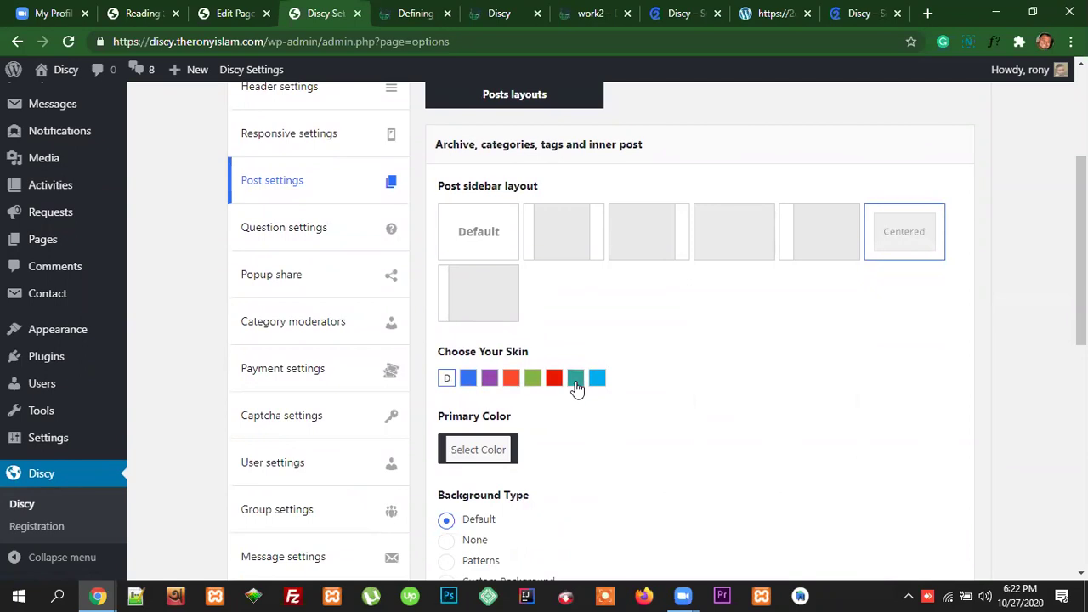
pyautogui.scroll(-2, 521, 467)
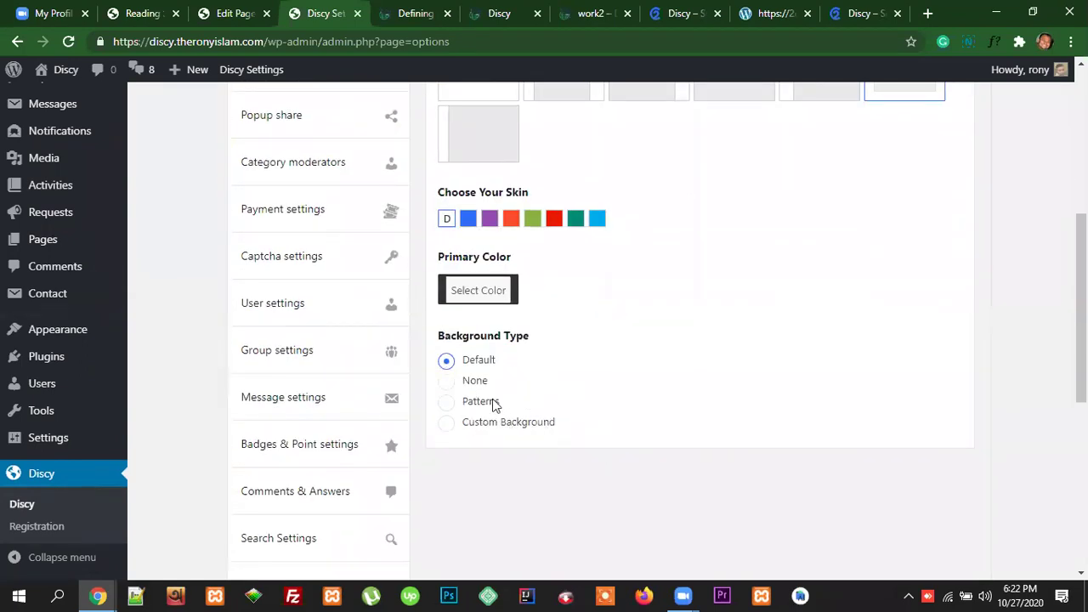
pyautogui.scroll(5, 865, 435)
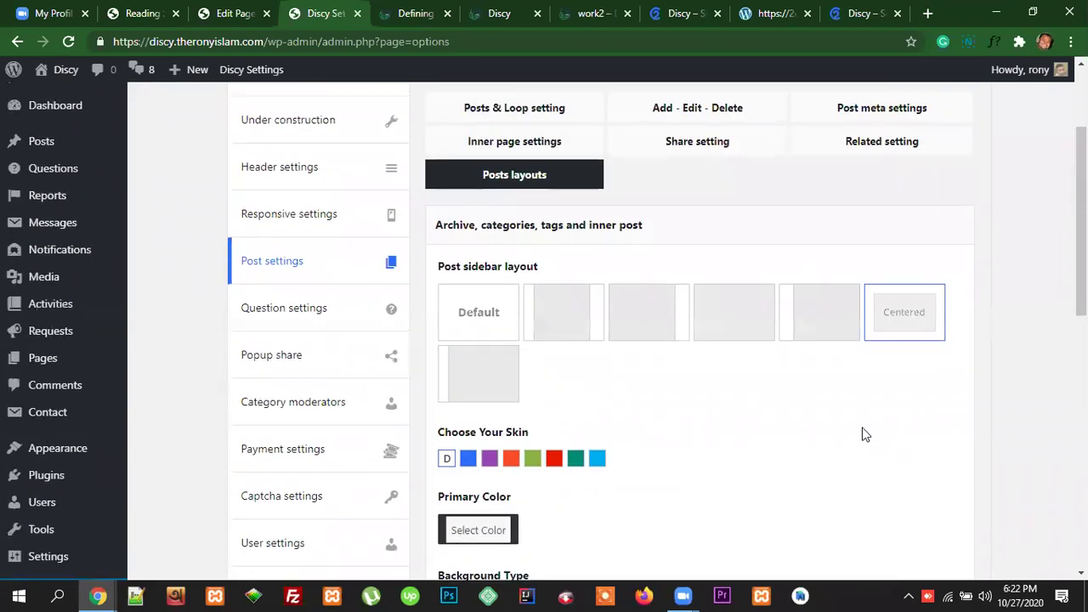
pyautogui.click(918, 140)
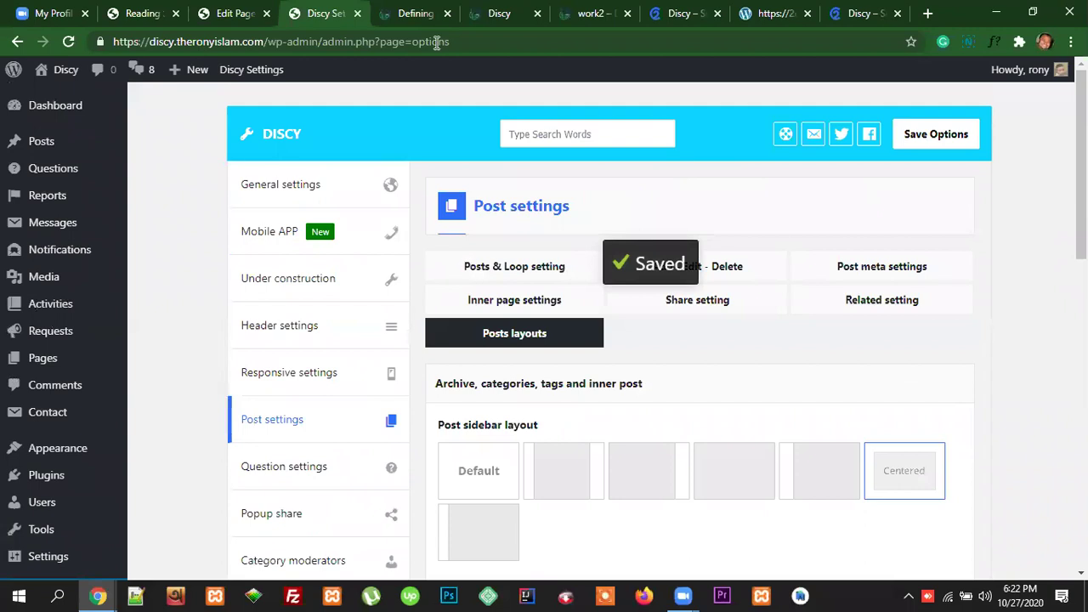
pyautogui.click(414, 14)
# Step: Reload the Defining quality post and scroll through its centered, sidebar-free layout
pyautogui.click(472, 41)
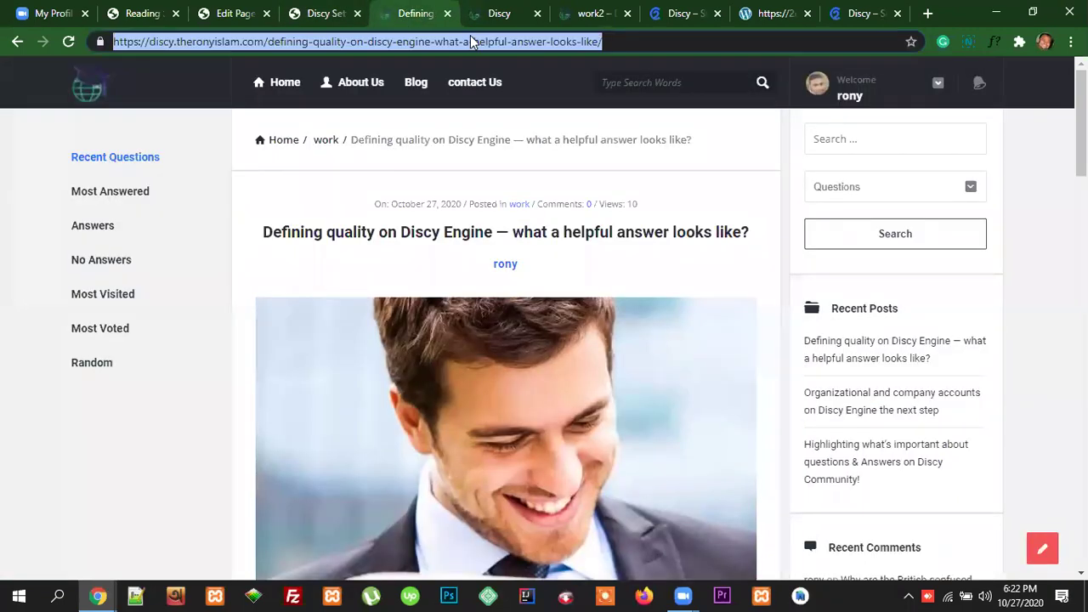
pyautogui.press('Return')
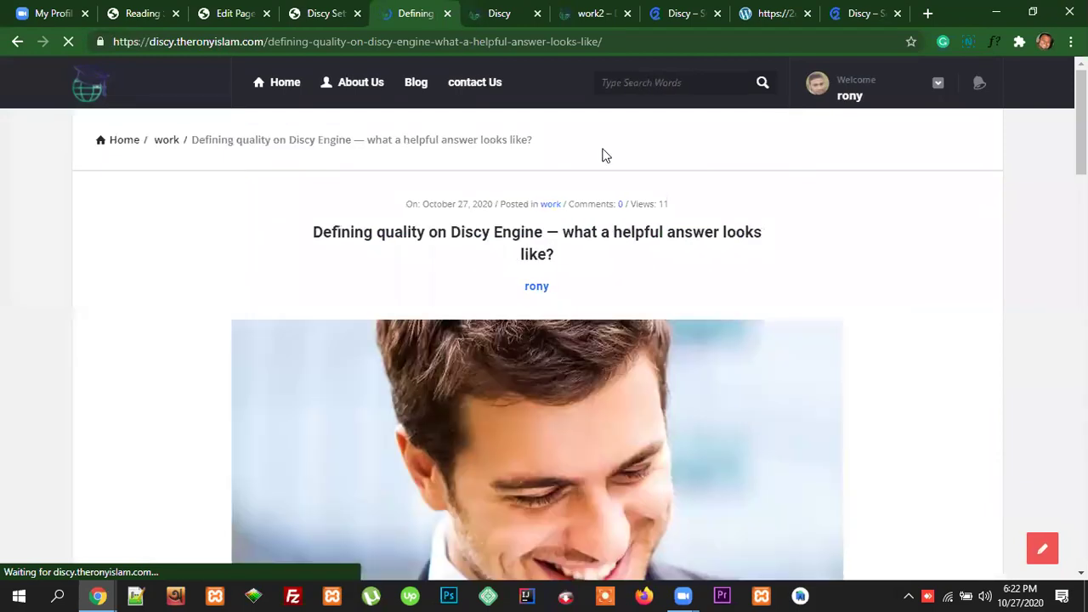
pyautogui.scroll(-3, 966, 280)
pyautogui.scroll(3, 908, 259)
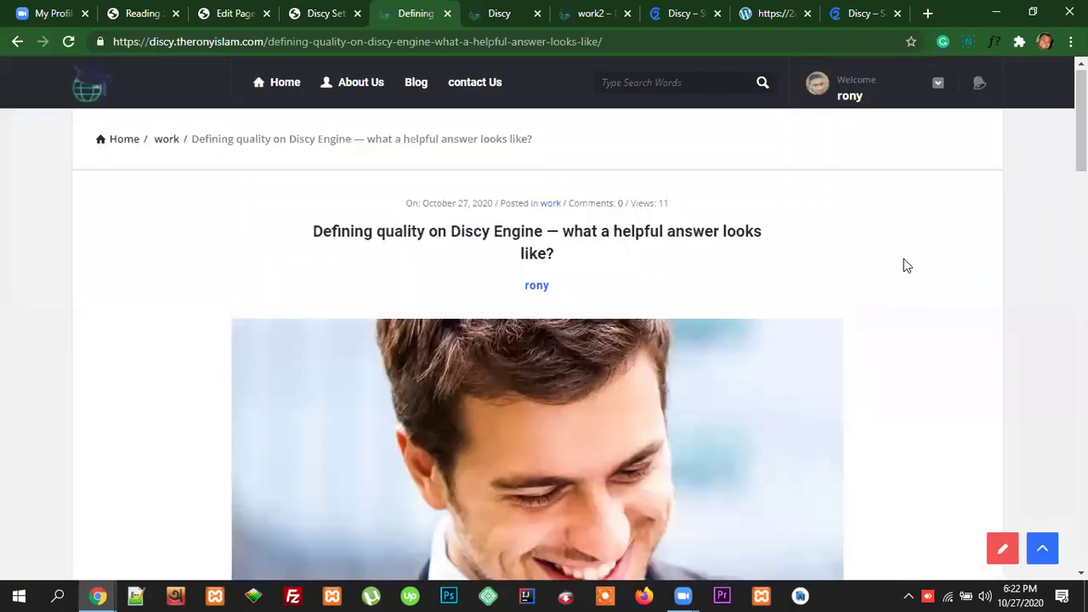
pyautogui.scroll(-2, 913, 272)
pyautogui.scroll(-3, 918, 285)
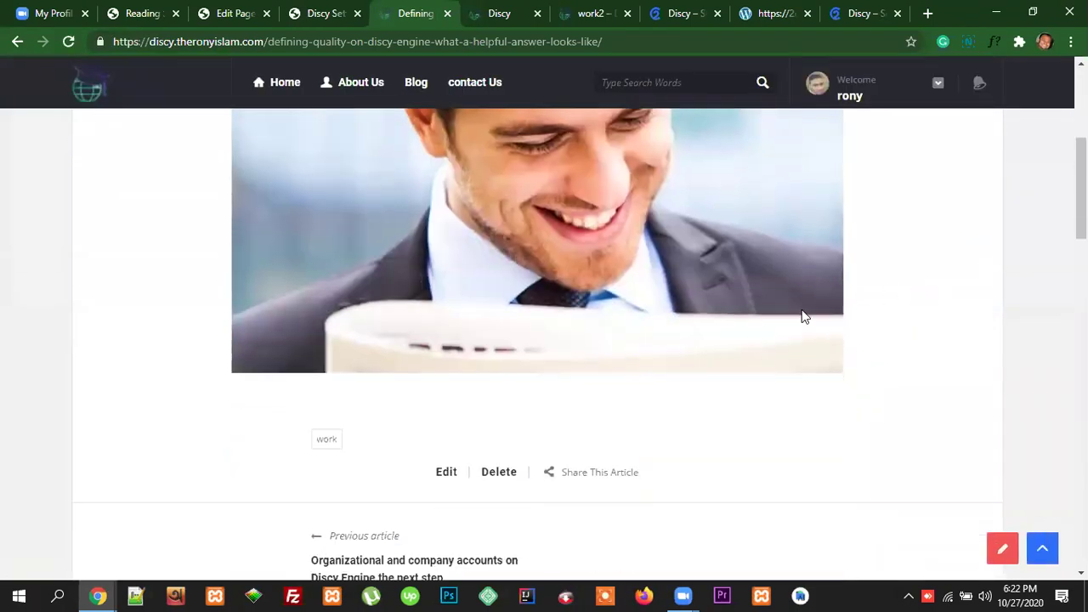
pyautogui.scroll(4, 672, 255)
pyautogui.scroll(-9, 595, 248)
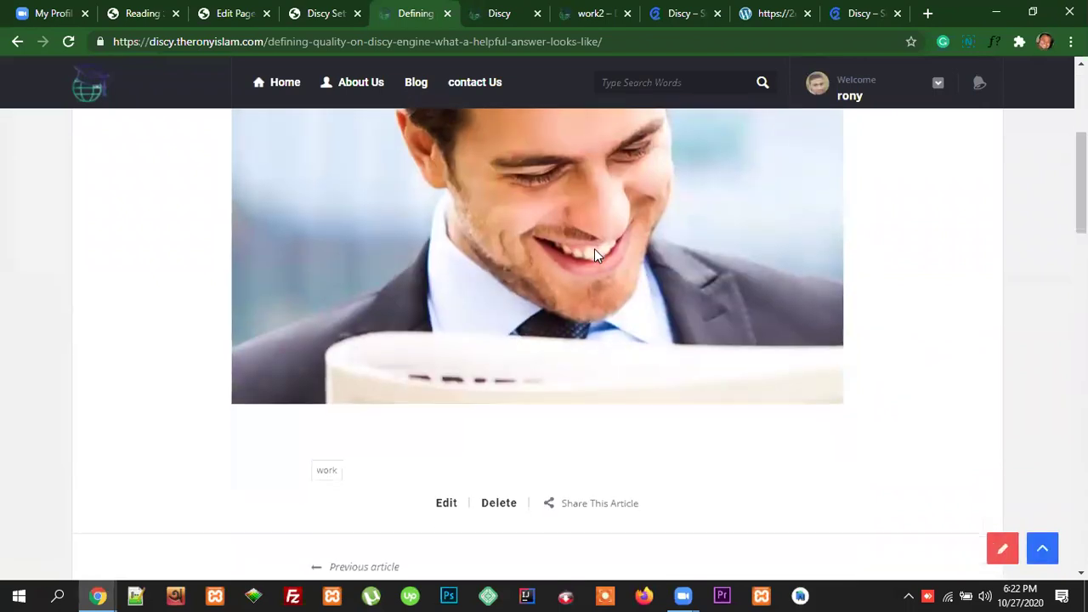
pyautogui.scroll(-11, 680, 318)
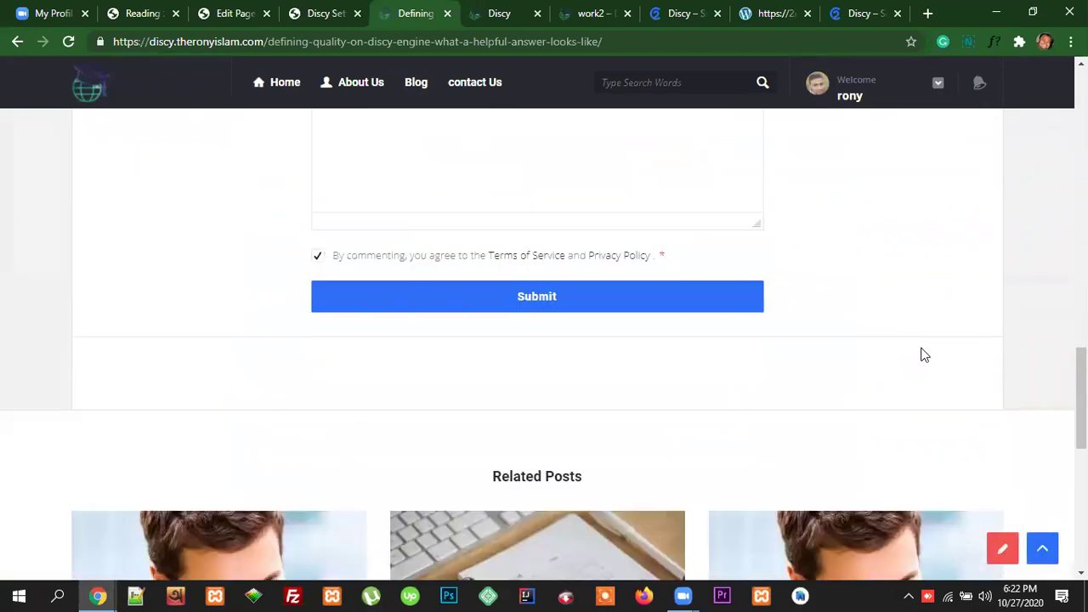
pyautogui.scroll(5, 924, 354)
pyautogui.scroll(8, 922, 350)
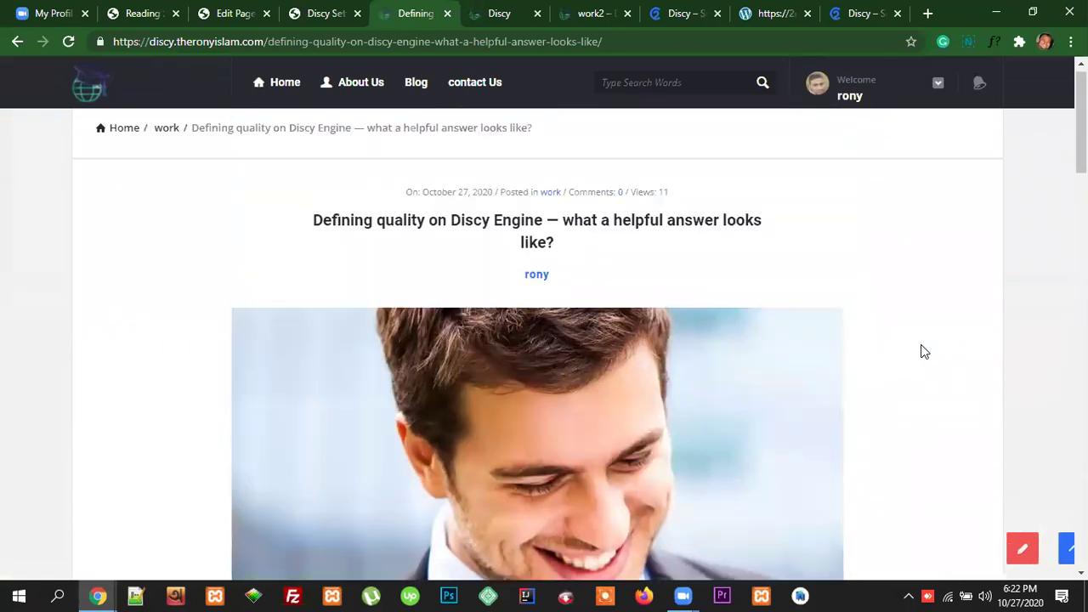
# Step: Open the Category moderators section of the Discy settings
pyautogui.click(307, 16)
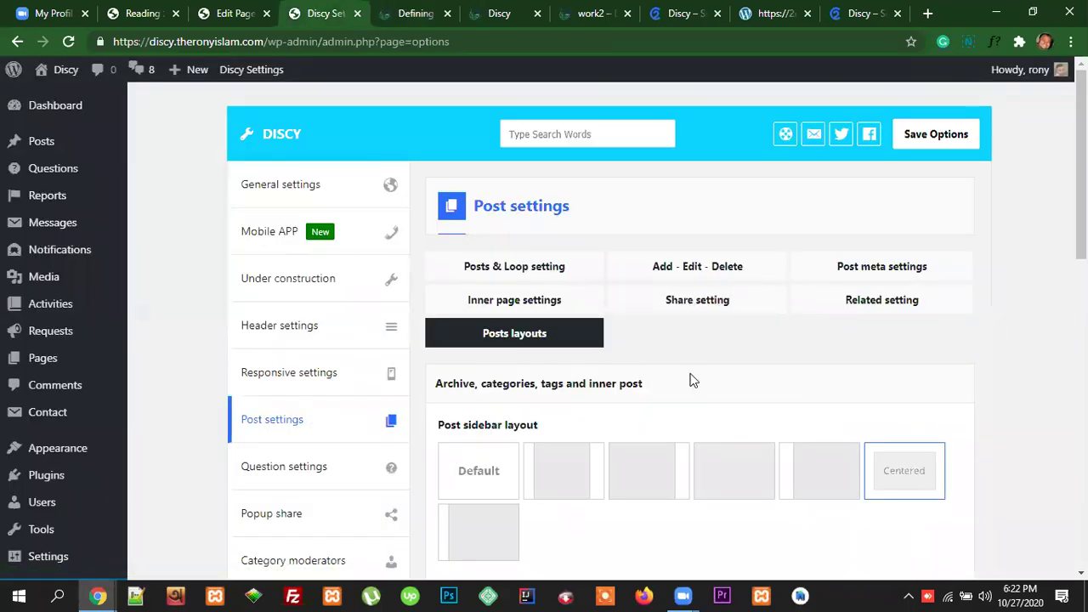
pyautogui.scroll(-2, 330, 423)
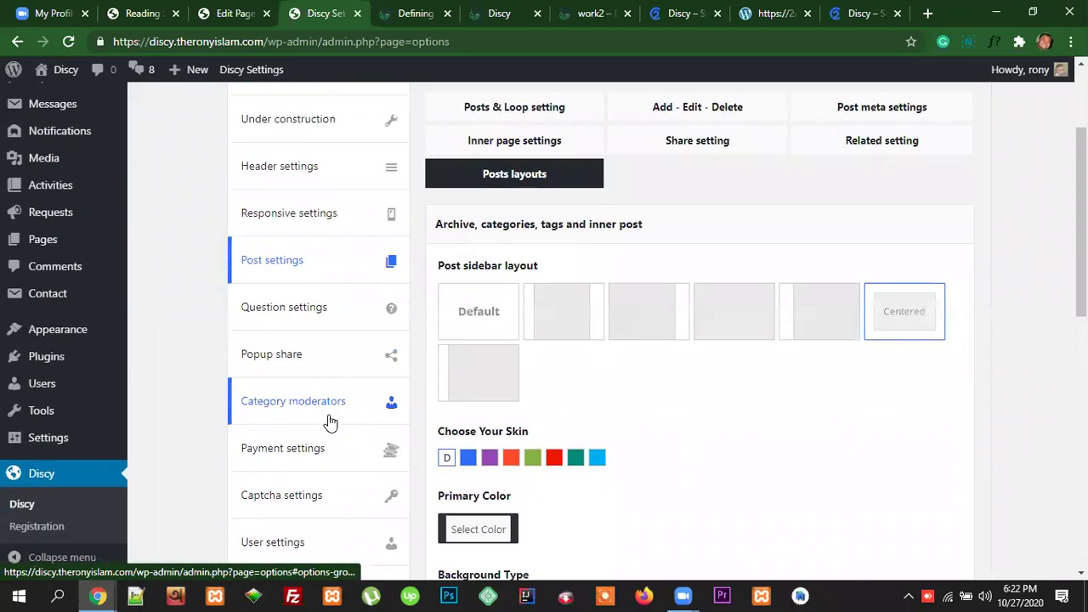
pyautogui.scroll(-1, 330, 423)
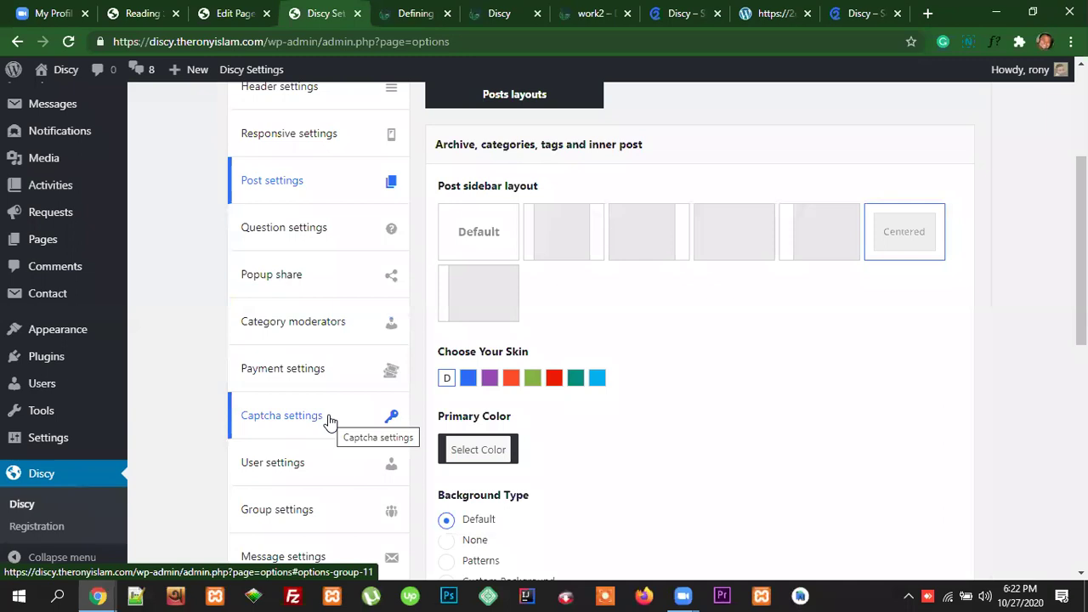
pyautogui.click(306, 329)
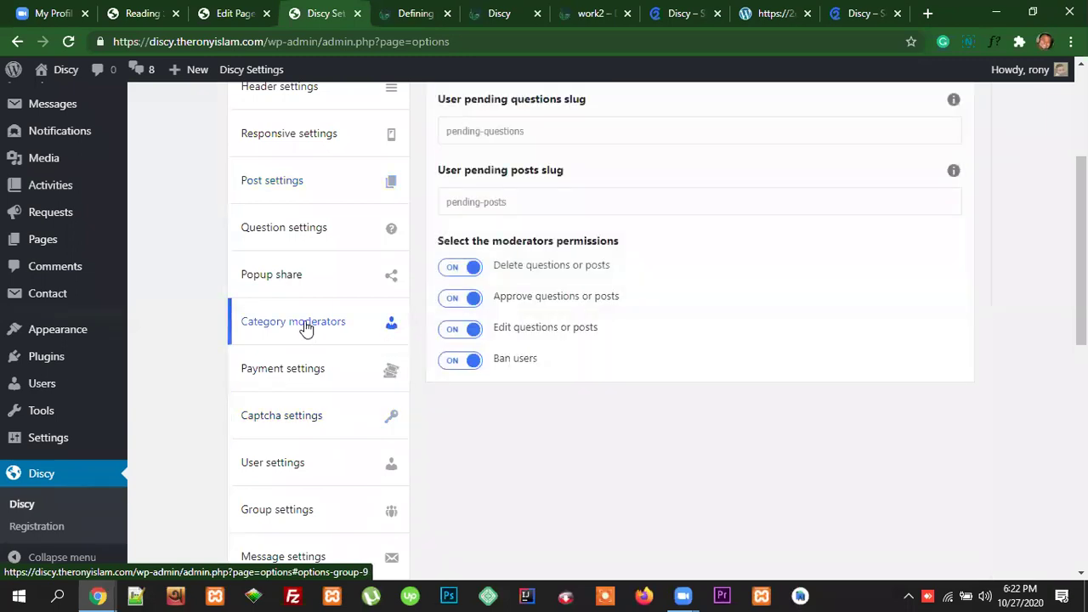
pyautogui.scroll(2, 655, 369)
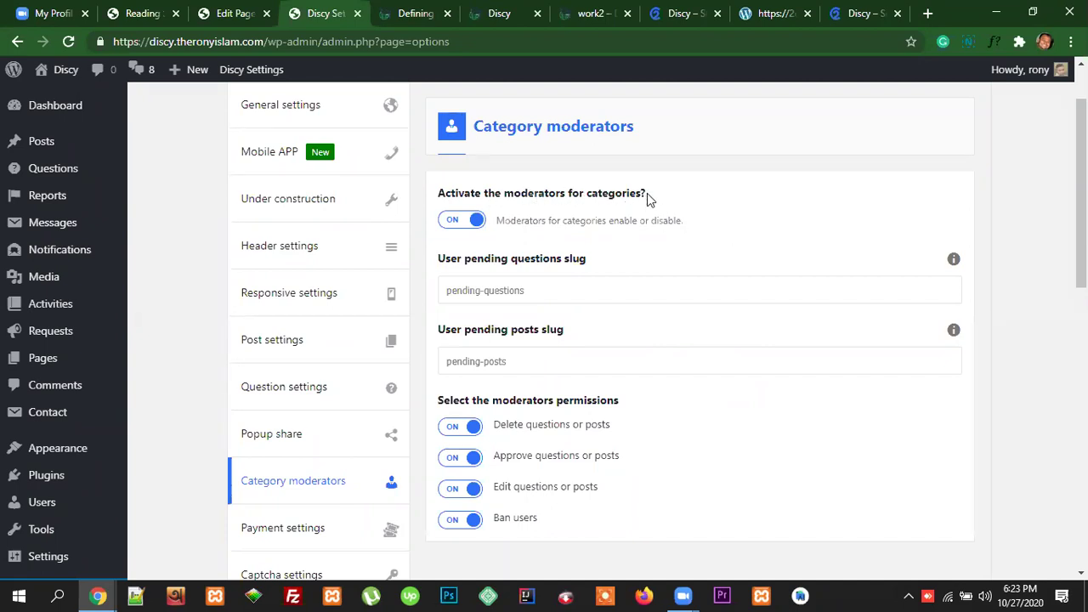
# Step: Review the category moderators activation and permissions headings
pyautogui.moveTo(646, 196); pyautogui.dragTo(437, 195)
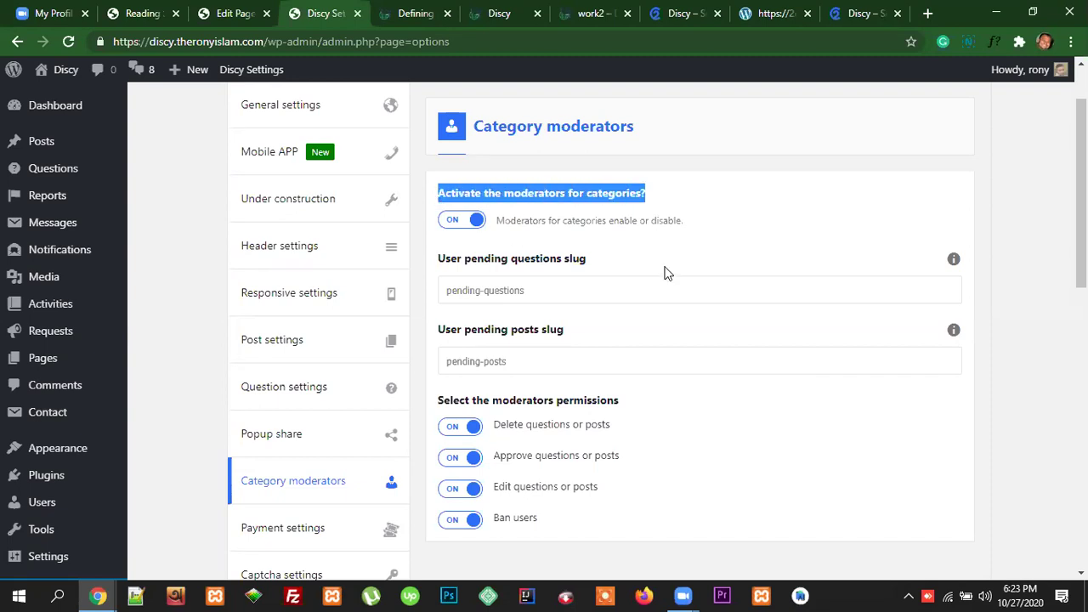
pyautogui.scroll(-2, 692, 285)
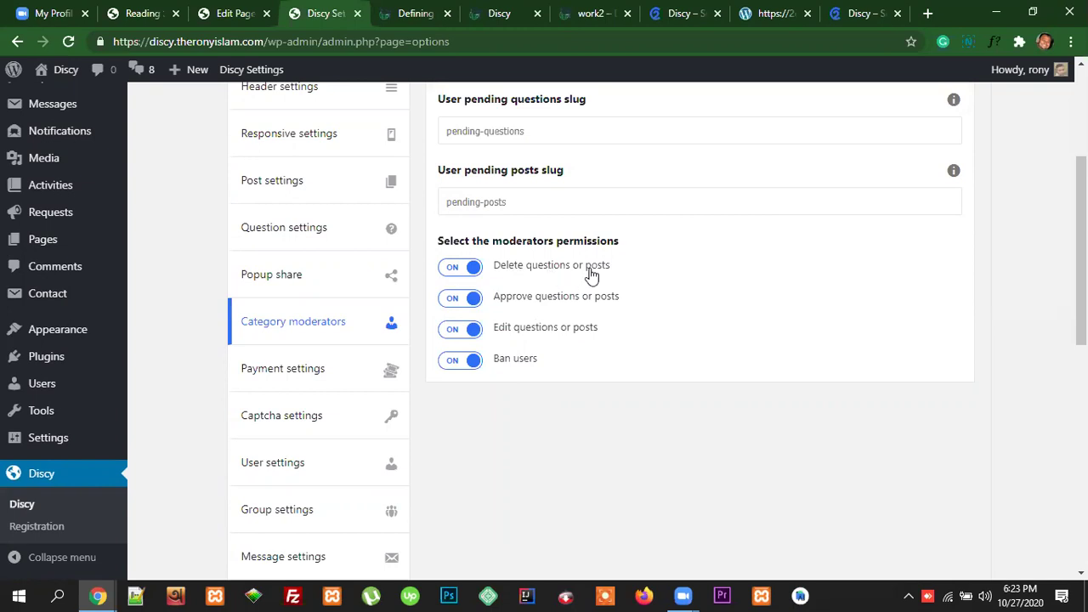
pyautogui.moveTo(554, 241); pyautogui.dragTo(497, 244)
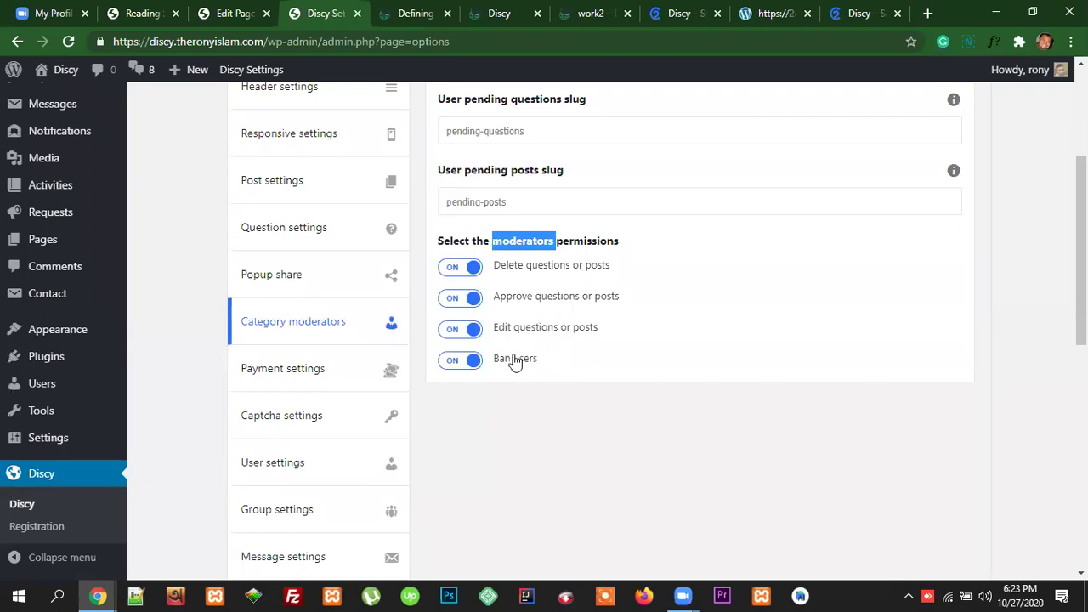
pyautogui.scroll(2, 522, 284)
pyautogui.scroll(-4, 631, 340)
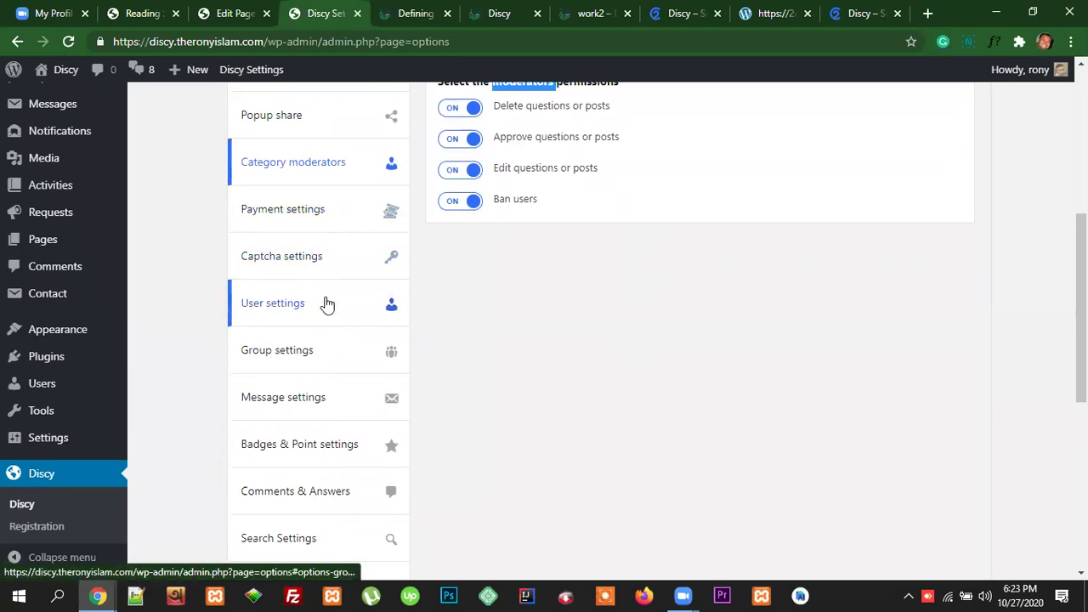
pyautogui.scroll(-5, 350, 388)
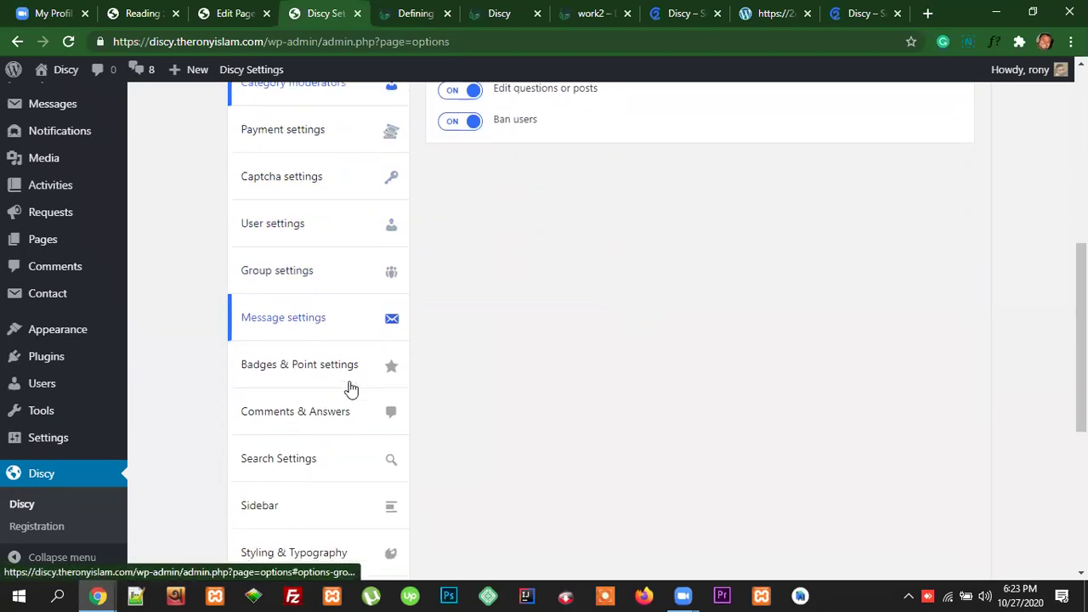
pyautogui.scroll(10, 524, 397)
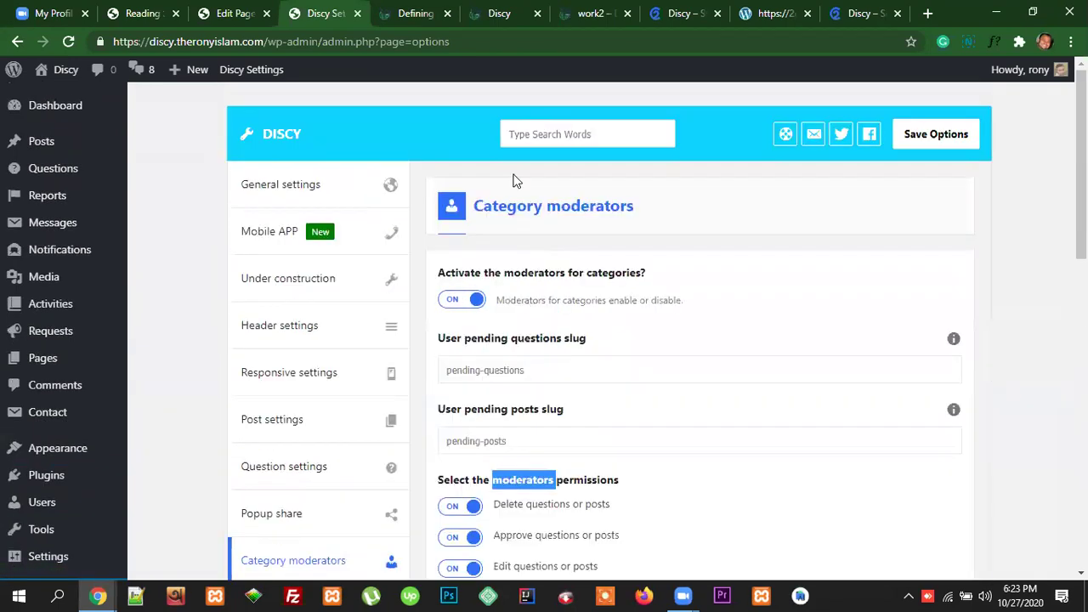
pyautogui.click(499, 13)
pyautogui.scroll(10, 943, 256)
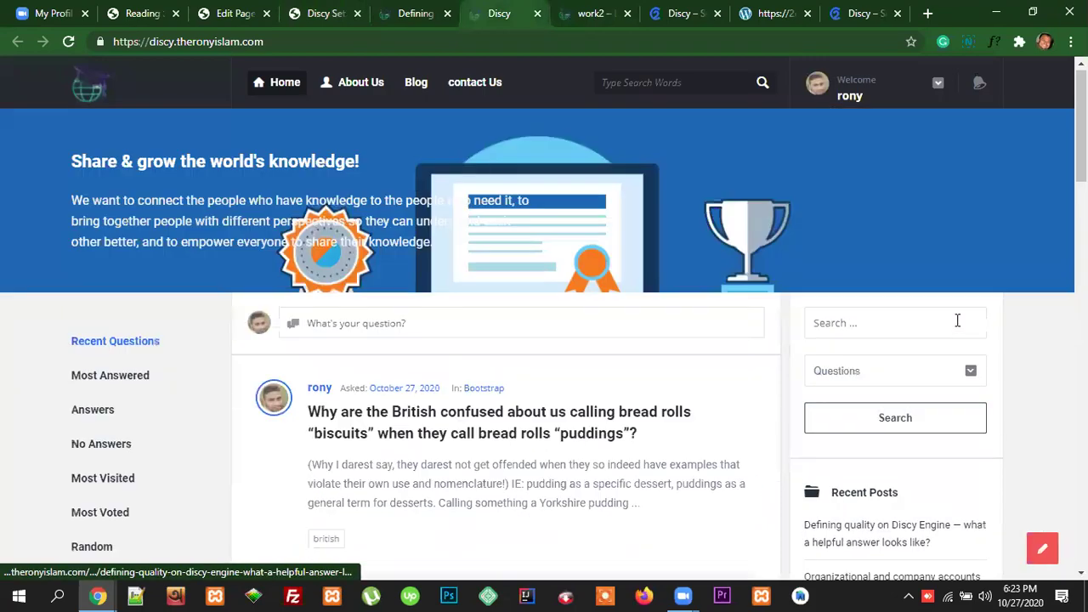
pyautogui.scroll(-15, 893, 388)
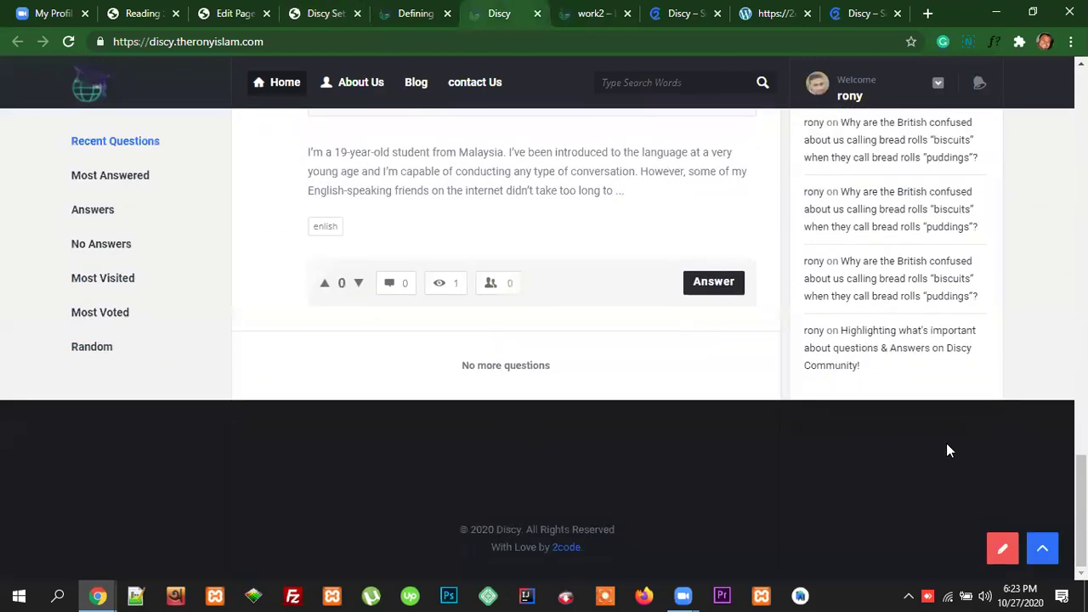
pyautogui.scroll(15, 817, 485)
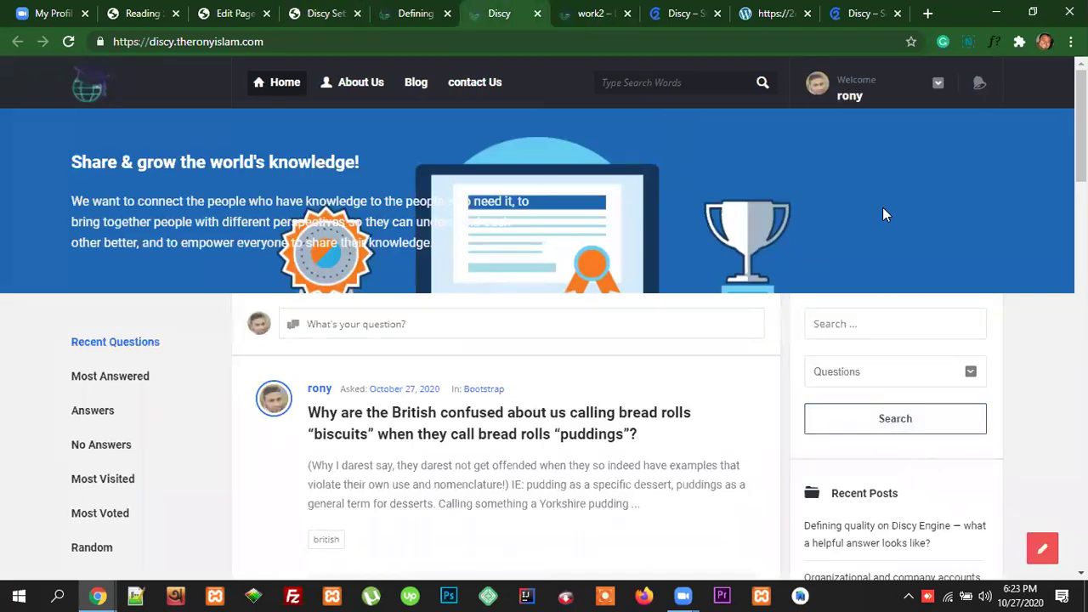
pyautogui.scroll(-15, 953, 395)
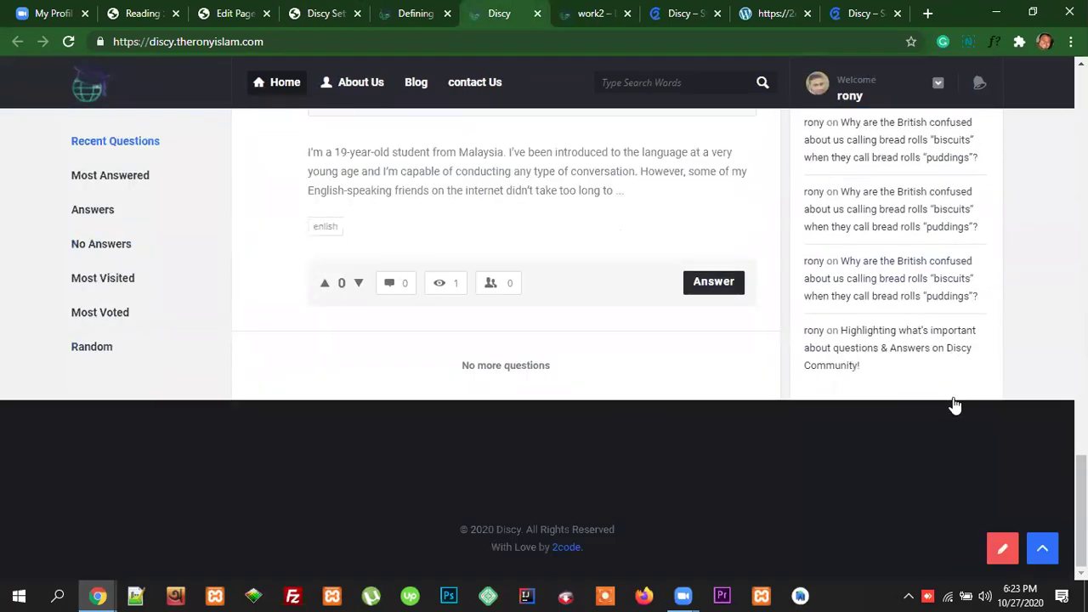
pyautogui.scroll(8, 955, 406)
pyautogui.scroll(9, 955, 405)
pyautogui.scroll(-4, 938, 397)
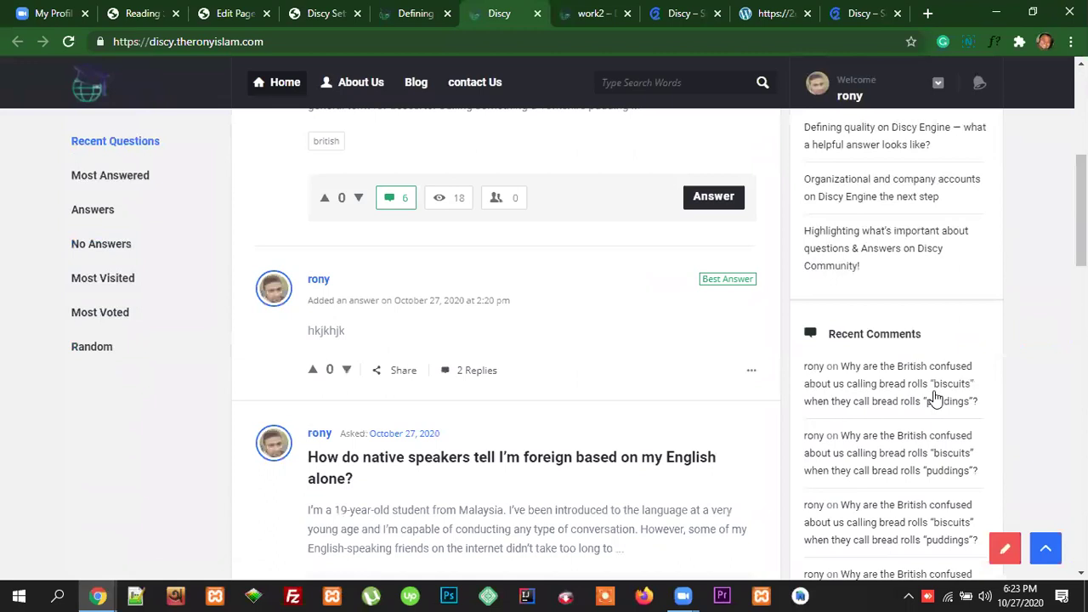
pyautogui.scroll(-10, 937, 397)
pyautogui.click(312, 15)
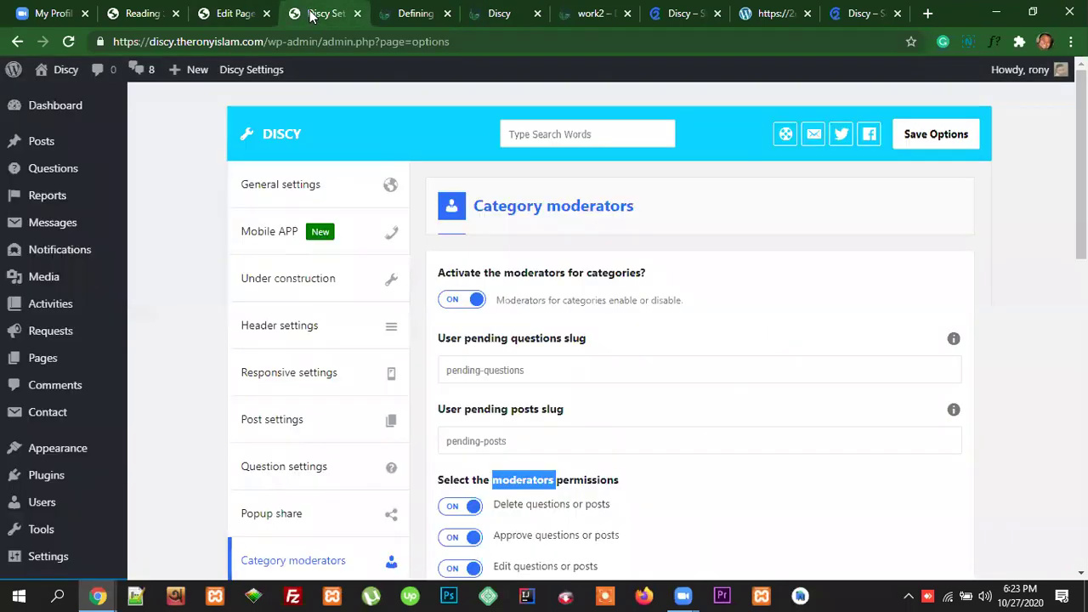
# Step: In Footer settings, set the Discy footer style to After sidebar
pyautogui.scroll(-10, 352, 427)
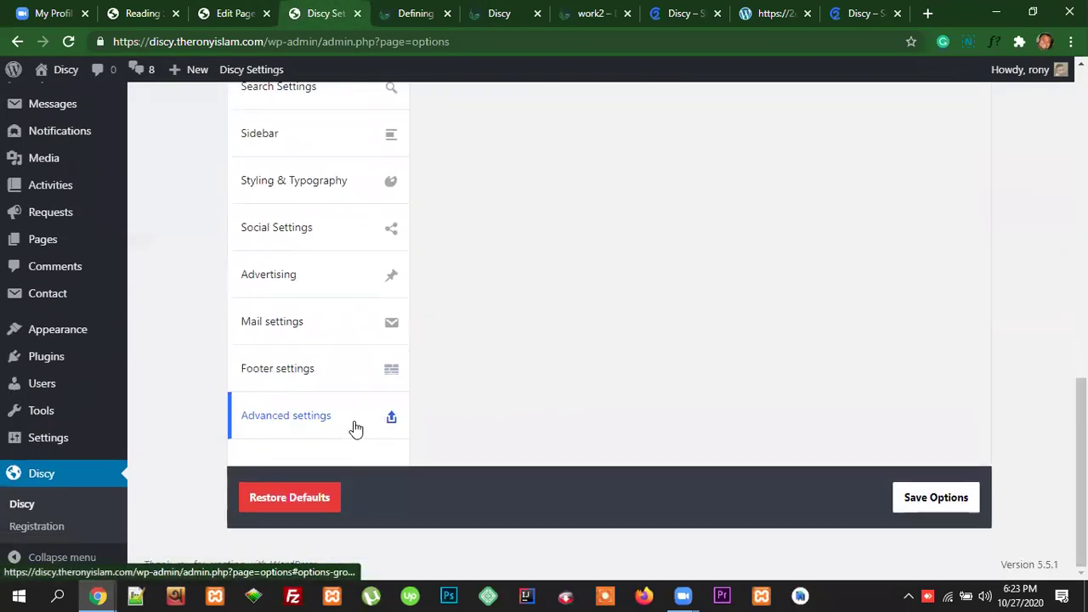
pyautogui.click(287, 375)
pyautogui.scroll(10, 771, 363)
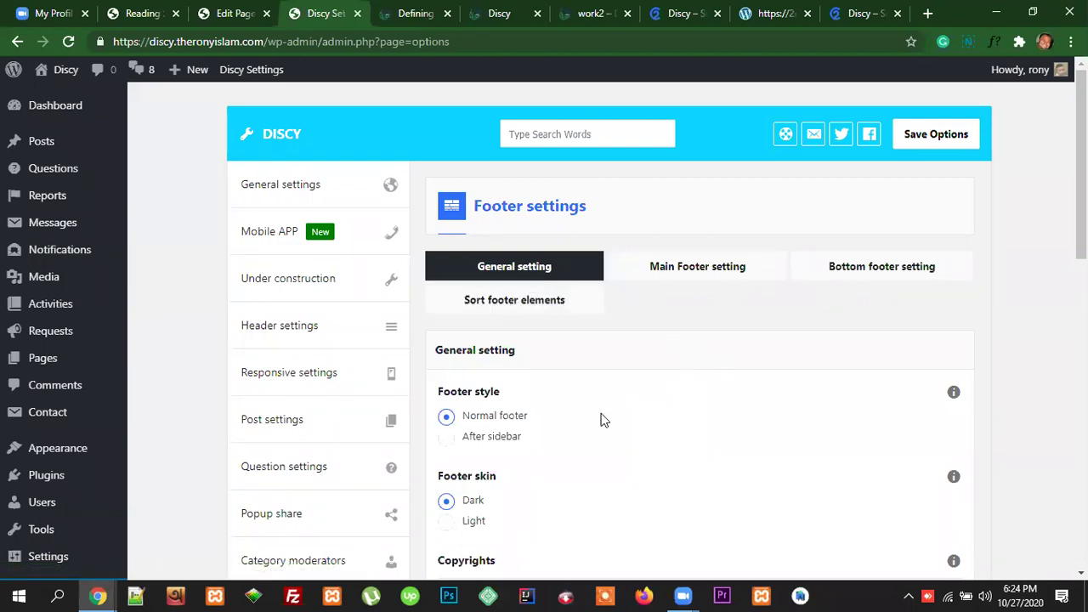
pyautogui.scroll(-1, 600, 420)
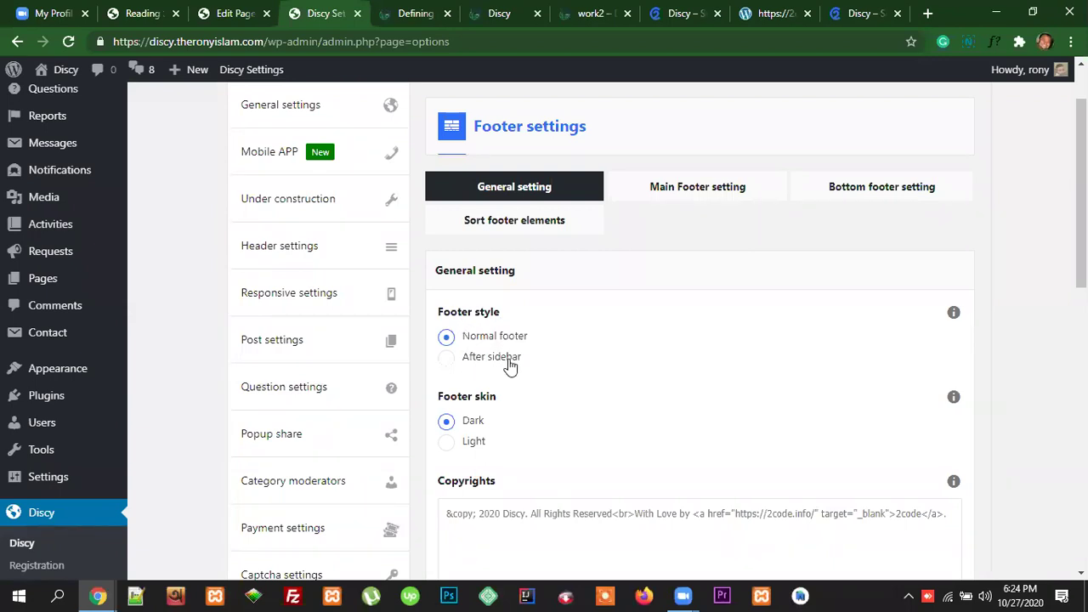
pyautogui.click(447, 358)
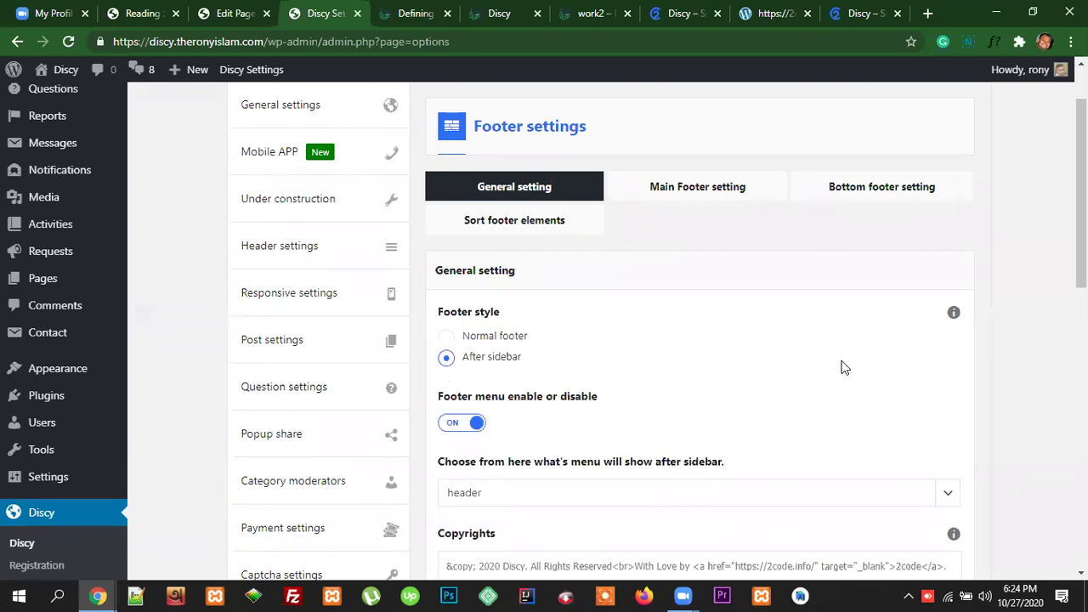
# Step: Bring up the Defining quality article page on the site
pyautogui.scroll(-3, 842, 367)
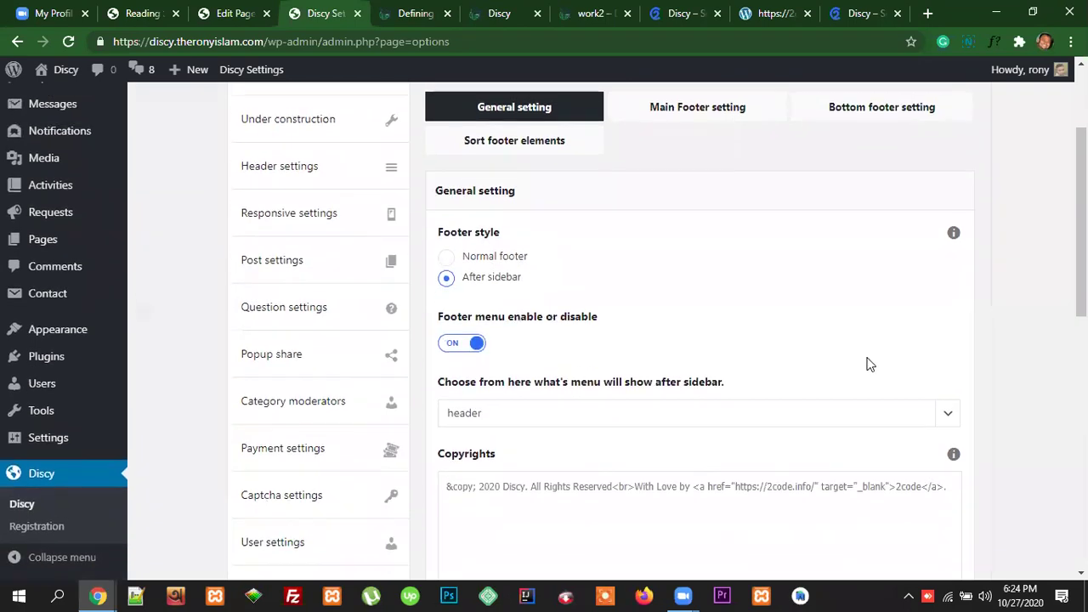
pyautogui.scroll(-2, 881, 358)
pyautogui.scroll(2, 880, 359)
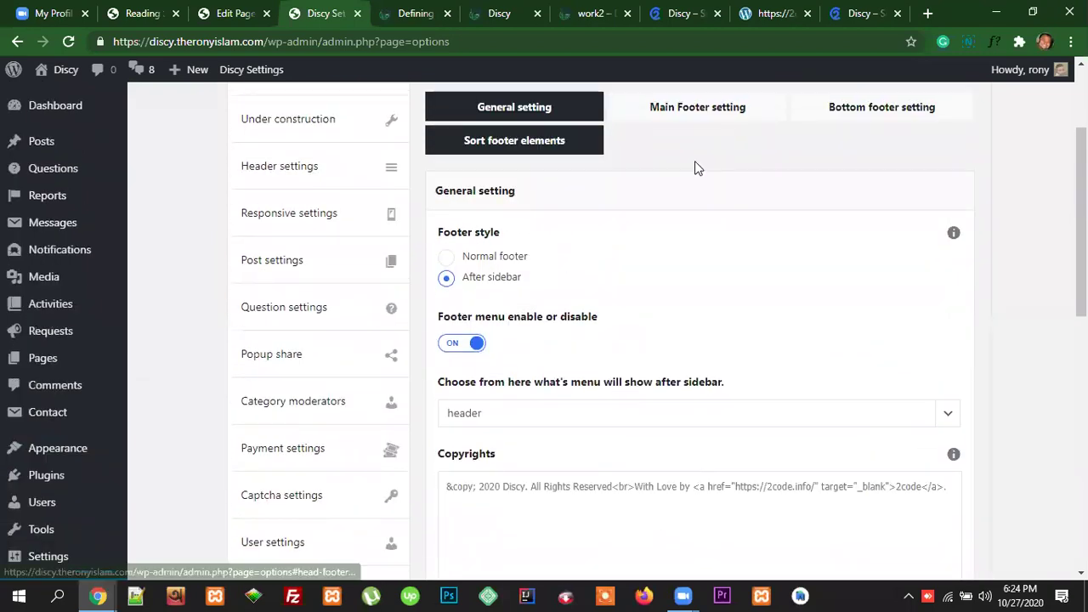
pyautogui.click(414, 12)
pyautogui.scroll(-2, 977, 303)
pyautogui.scroll(2, 977, 303)
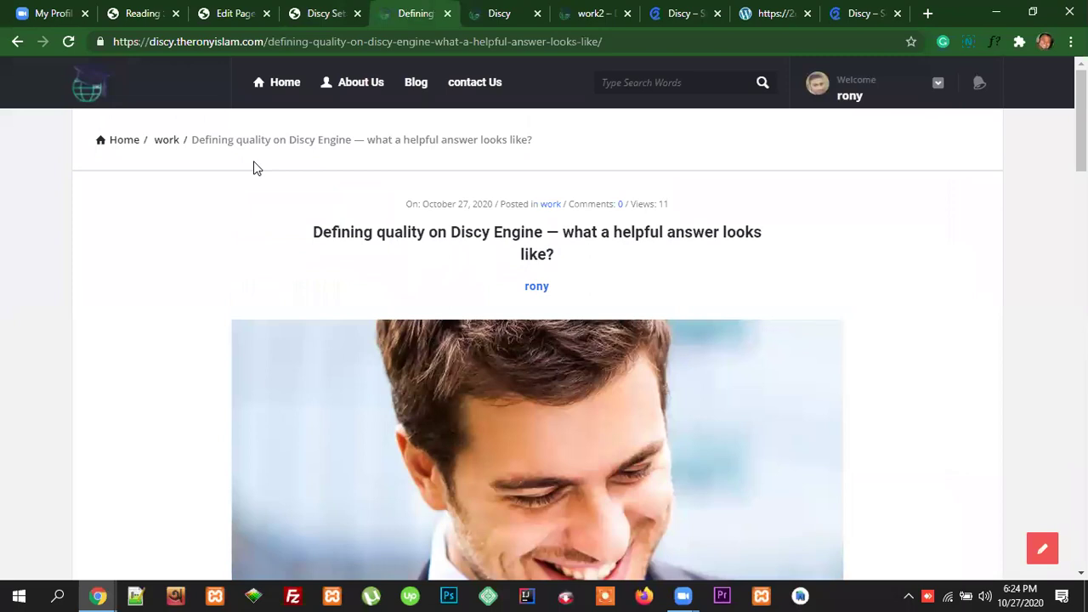
# Step: Go to the homepage, inspect its footer, and compare it with the Discy footer settings
pyautogui.click(276, 84)
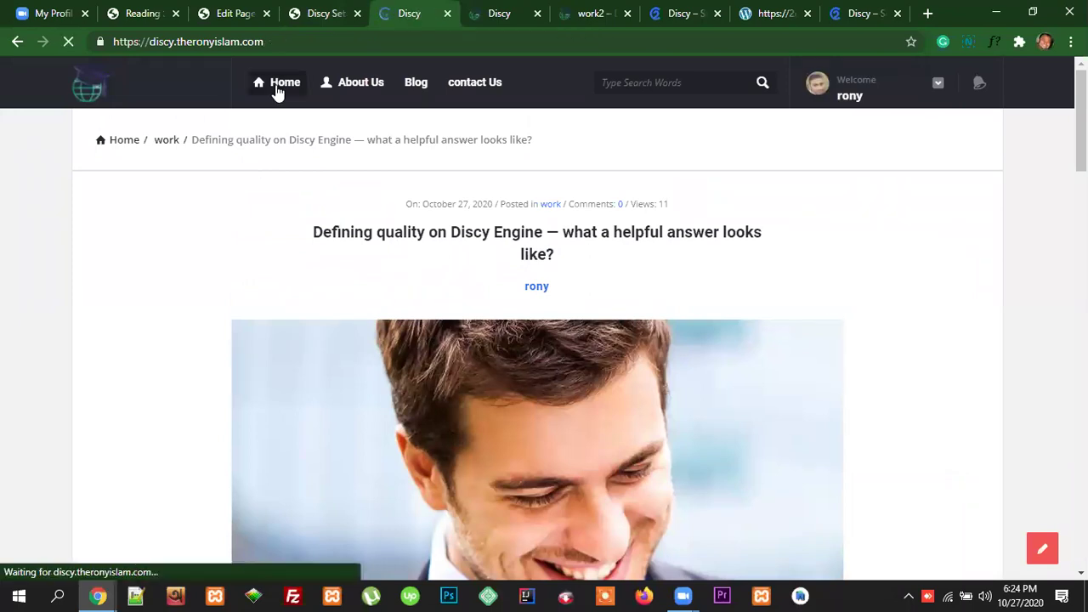
pyautogui.scroll(-6, 1037, 370)
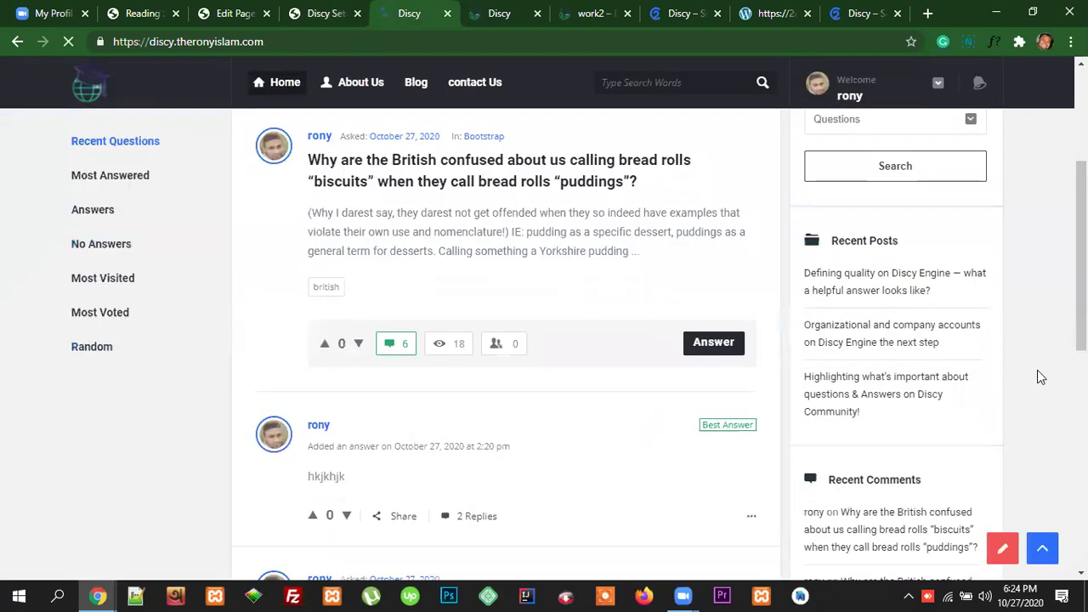
pyautogui.scroll(-1, 616, 493)
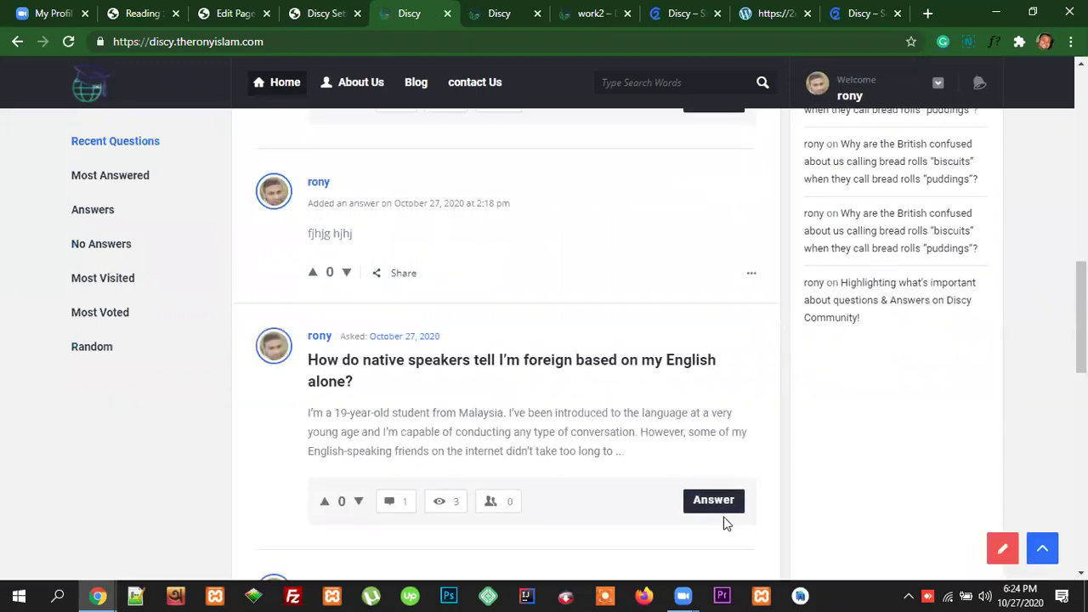
pyautogui.scroll(-5, 845, 514)
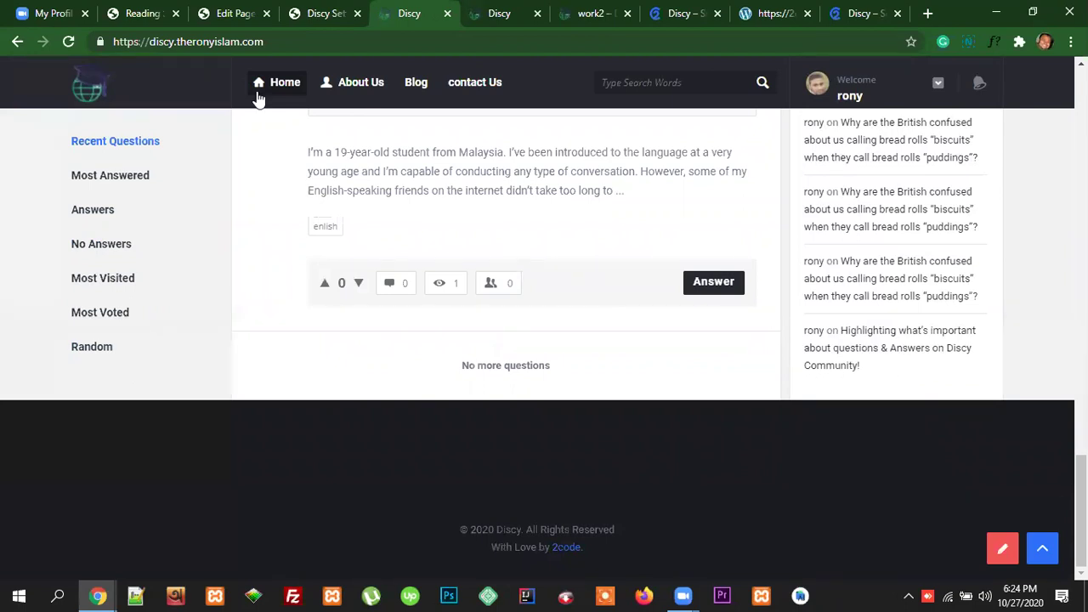
pyautogui.click(320, 15)
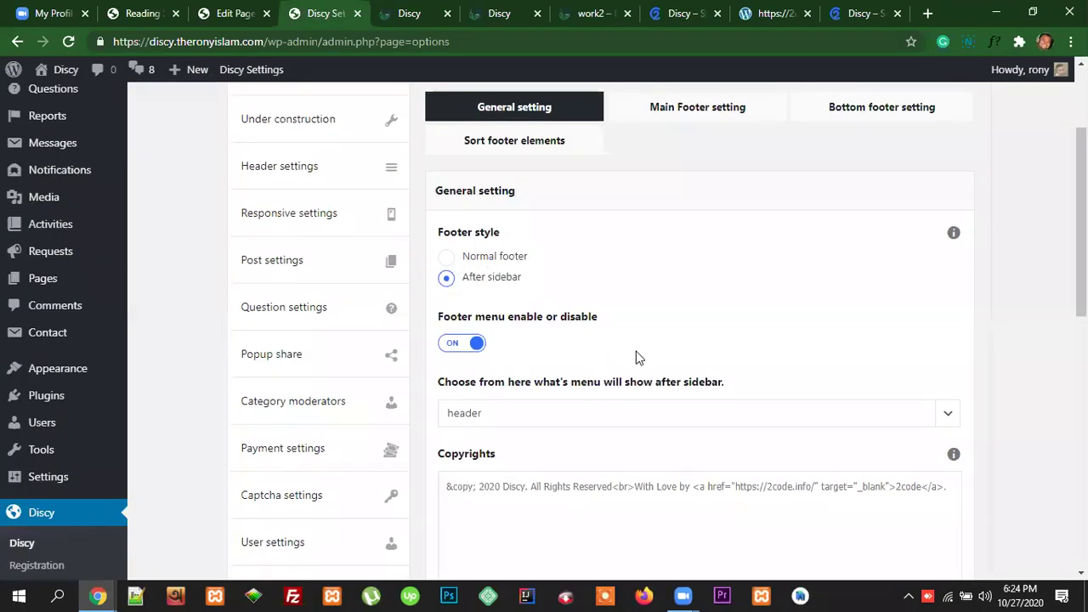
pyautogui.click(400, 15)
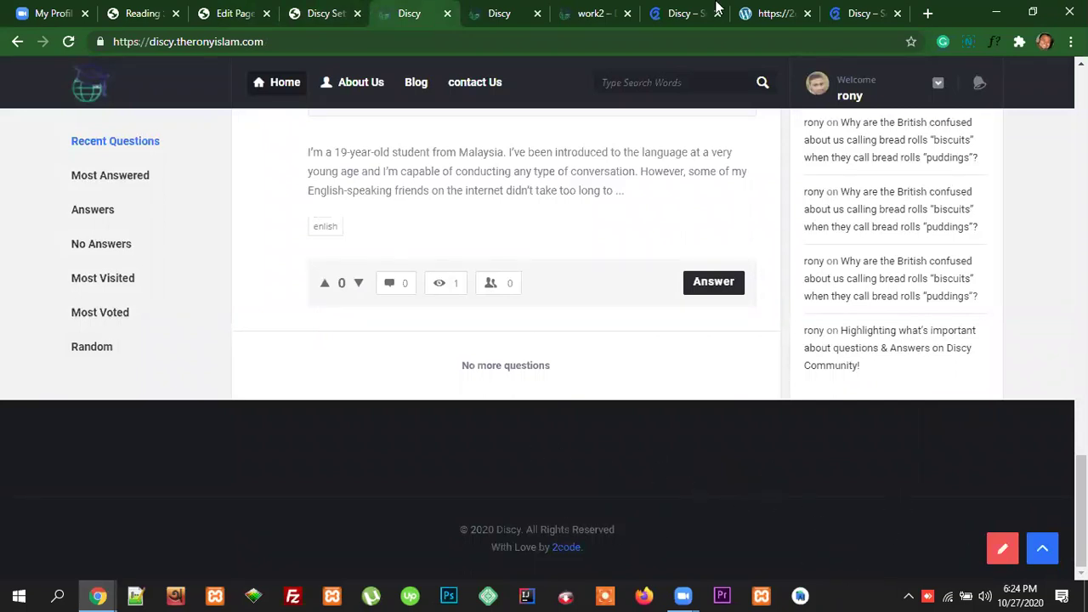
# Step: Scroll the Discy demo site to its footer and select the copyright and 2code credit lines
pyautogui.click(869, 13)
pyautogui.scroll(-6, 1052, 306)
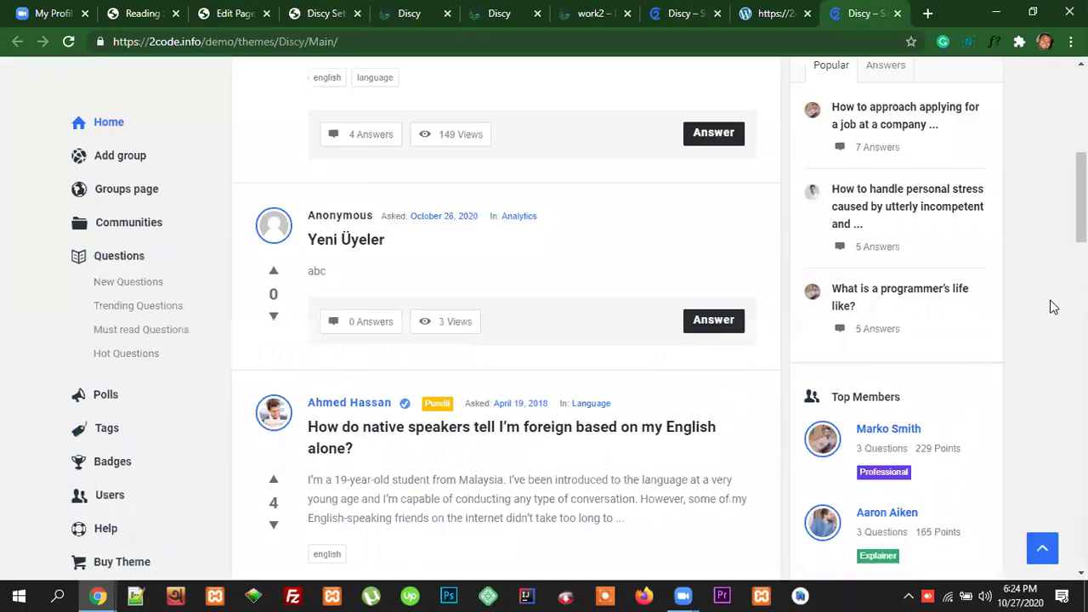
pyautogui.scroll(-15, 544, 306)
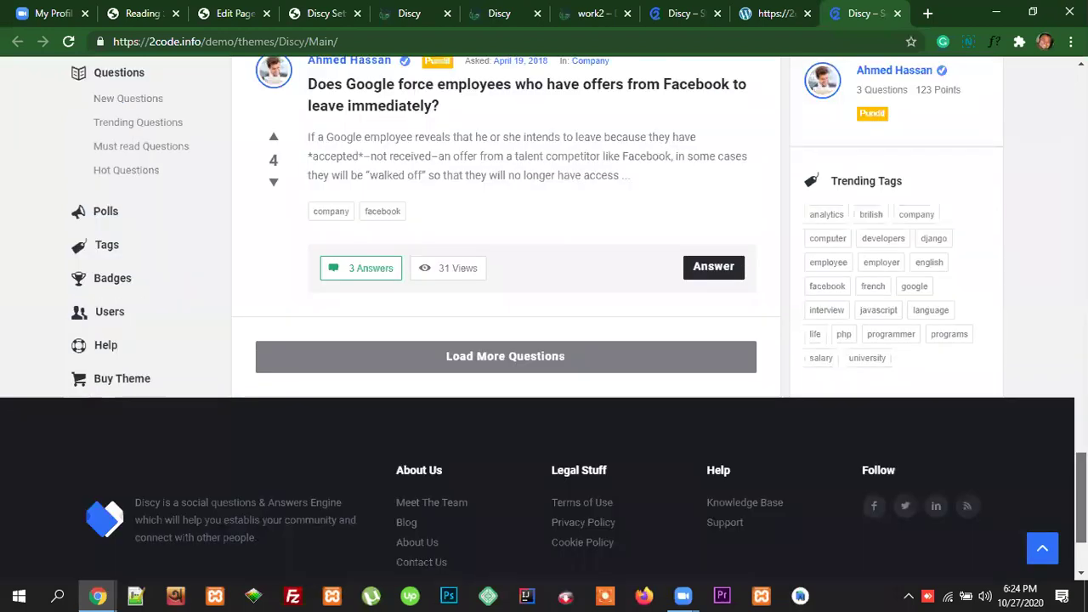
pyautogui.scroll(-2, 782, 539)
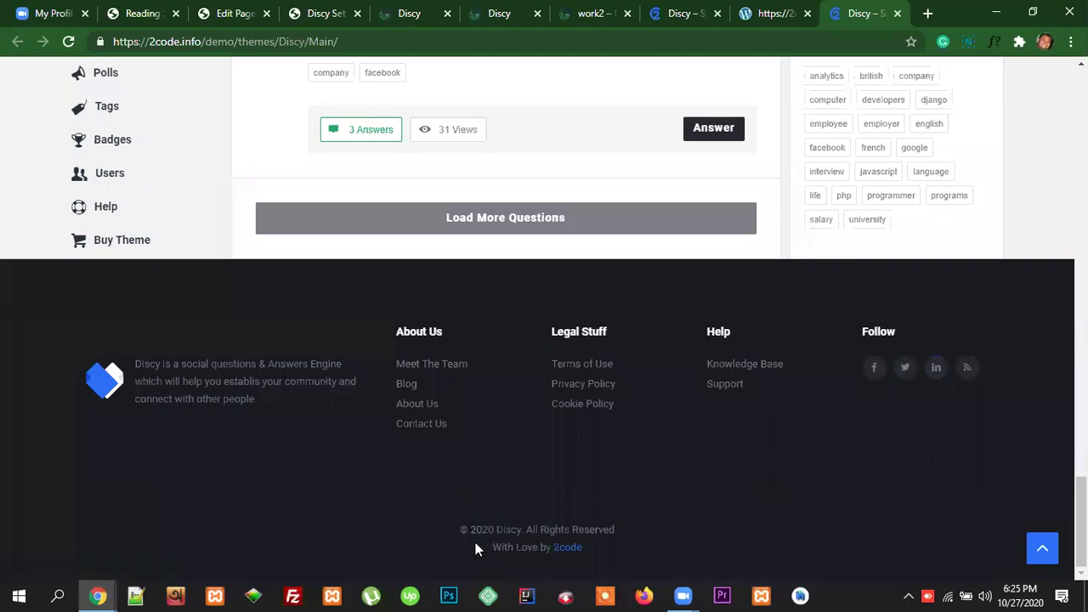
pyautogui.moveTo(451, 529); pyautogui.dragTo(627, 556)
pyautogui.click(683, 538)
# Step: Set the footer style back to Normal footer and compare the Copyrights text with the demo footer
pyautogui.click(318, 13)
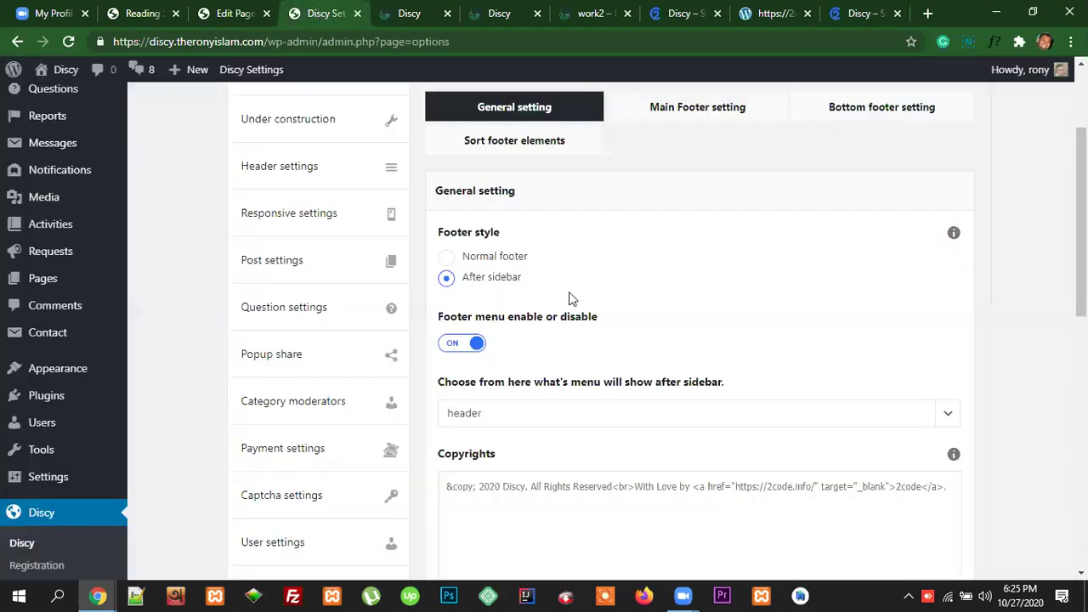
pyautogui.click(449, 260)
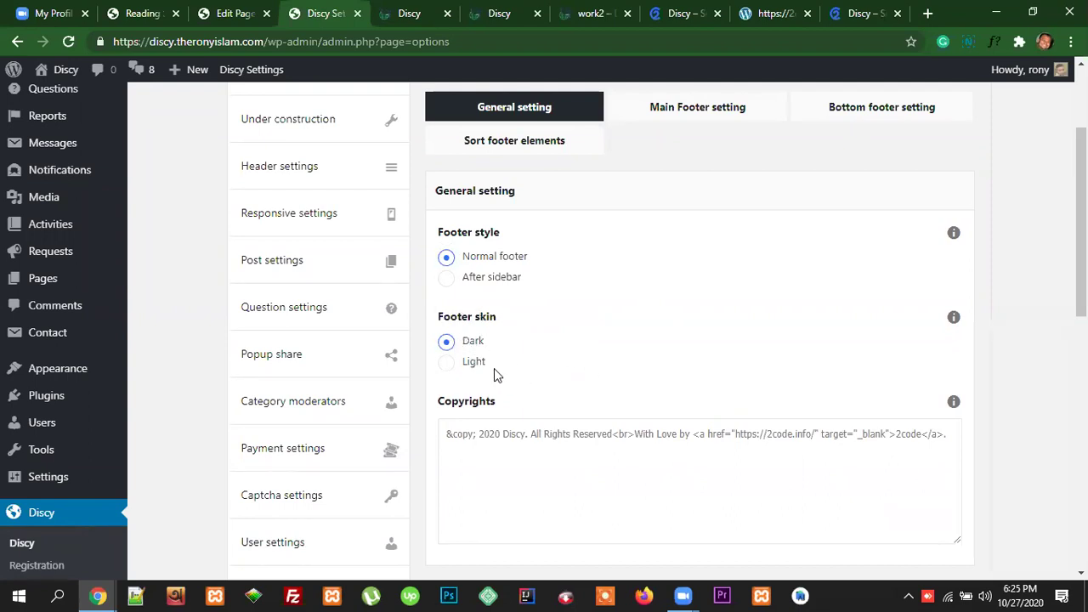
pyautogui.scroll(-1, 624, 368)
pyautogui.moveTo(447, 353); pyautogui.dragTo(947, 358)
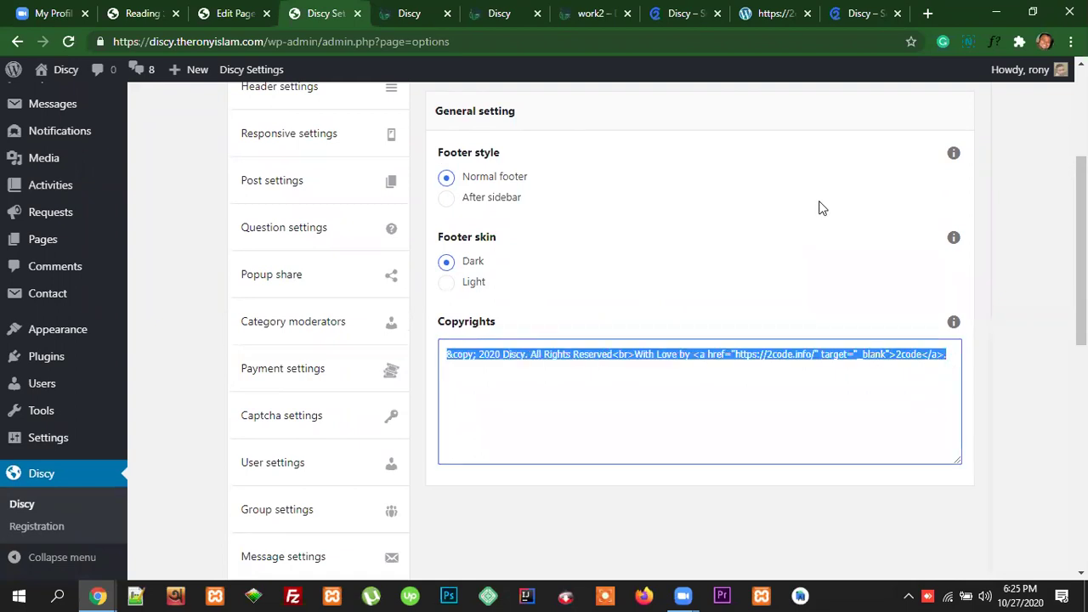
pyautogui.hotkey('ctrl', '9')
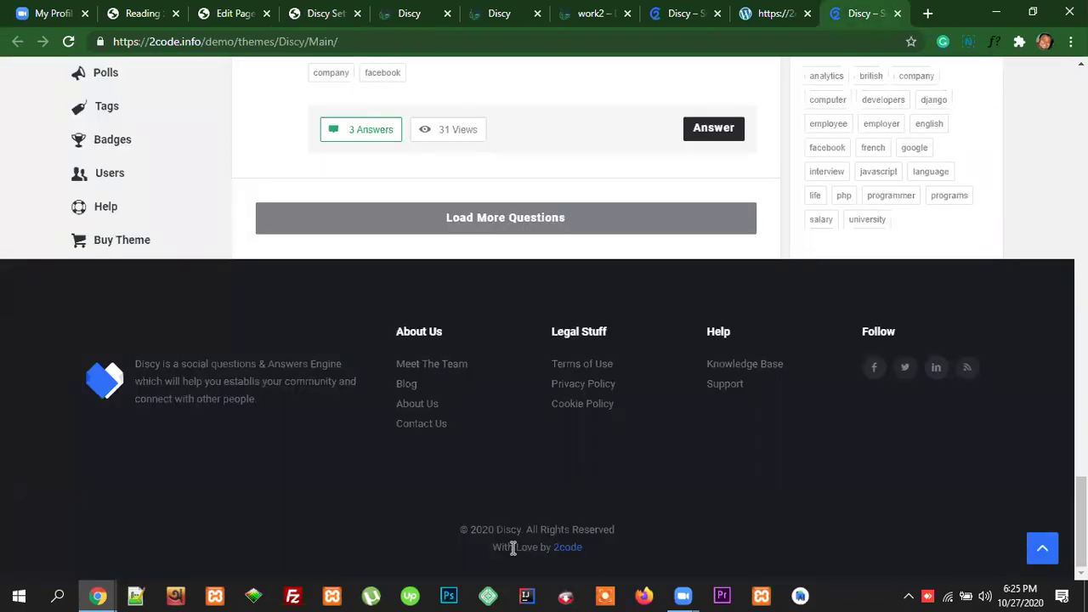
pyautogui.tripleClick(466, 527)
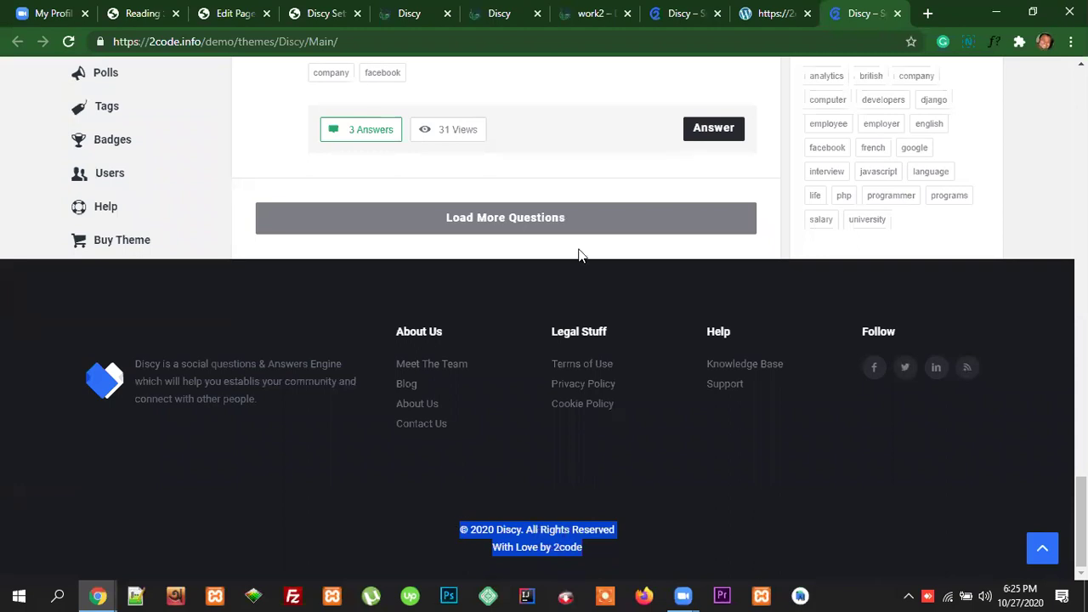
pyautogui.click(319, 13)
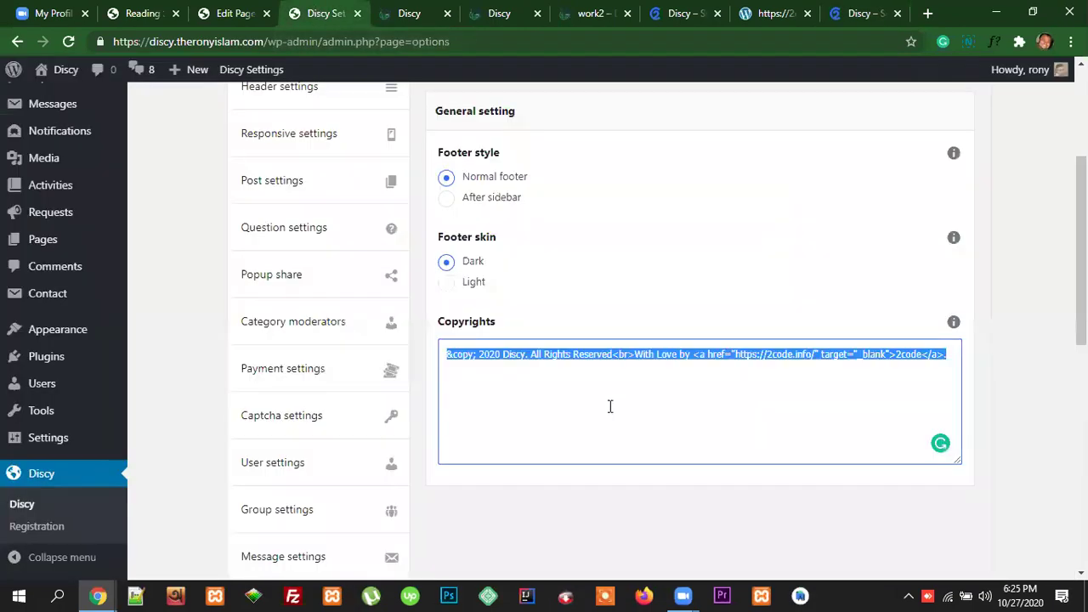
# Step: Replace 'Discy' in the copyright with the owner's name and delete the 2code link address and target
pyautogui.click(735, 378)
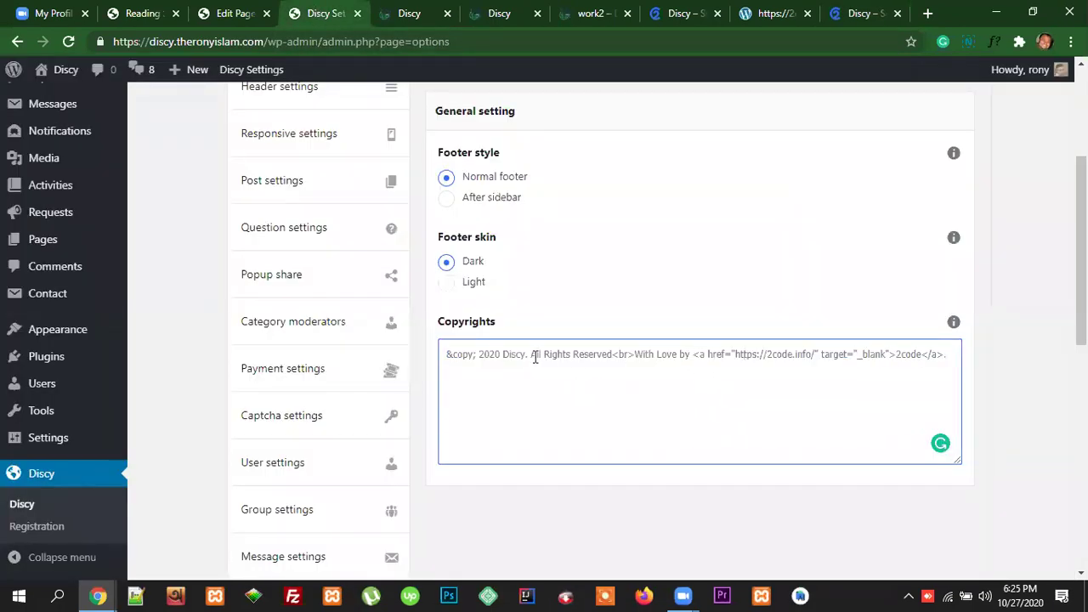
pyautogui.moveTo(526, 355); pyautogui.dragTo(507, 359)
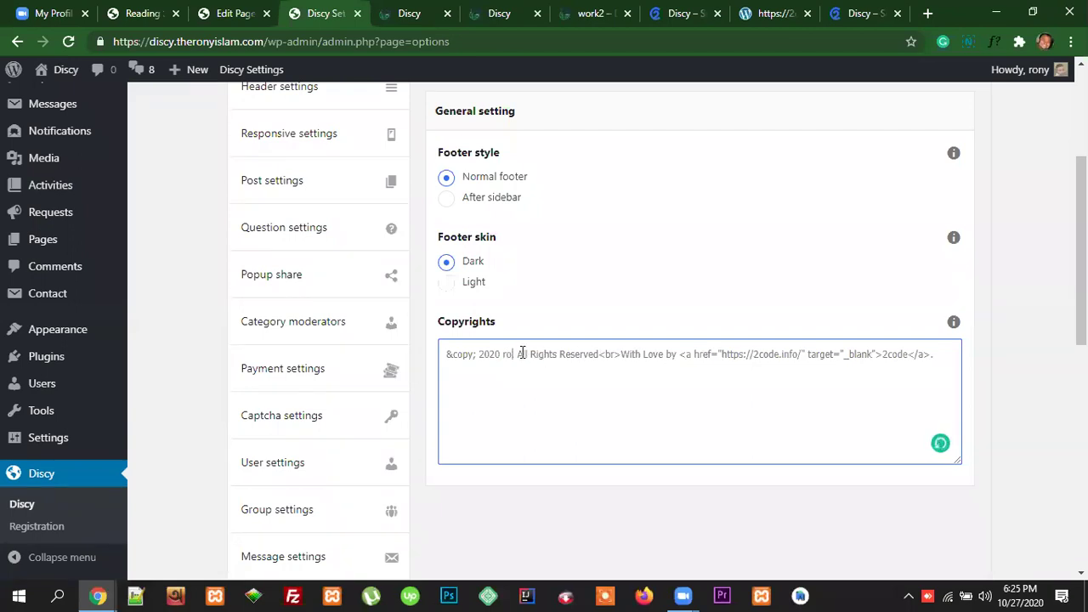
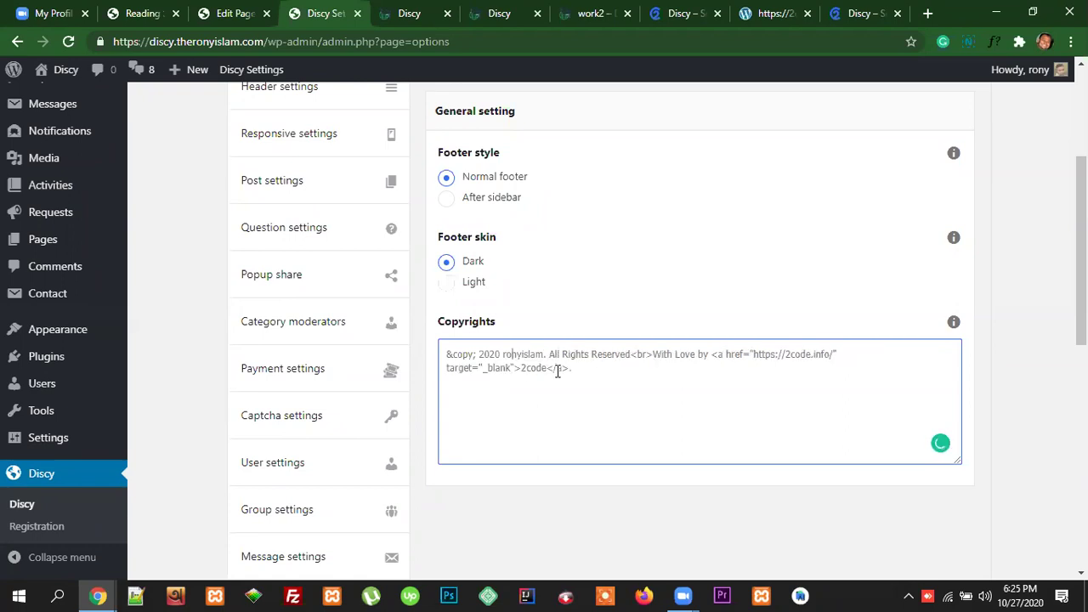
pyautogui.write('y')
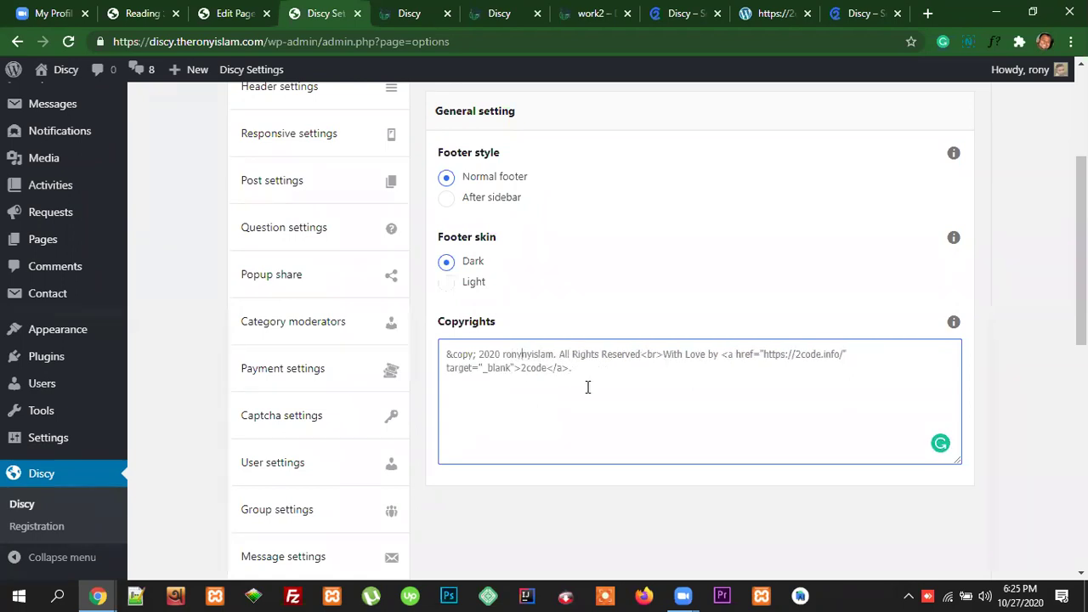
pyautogui.press('BackSpace')
pyautogui.press('BackSpace')
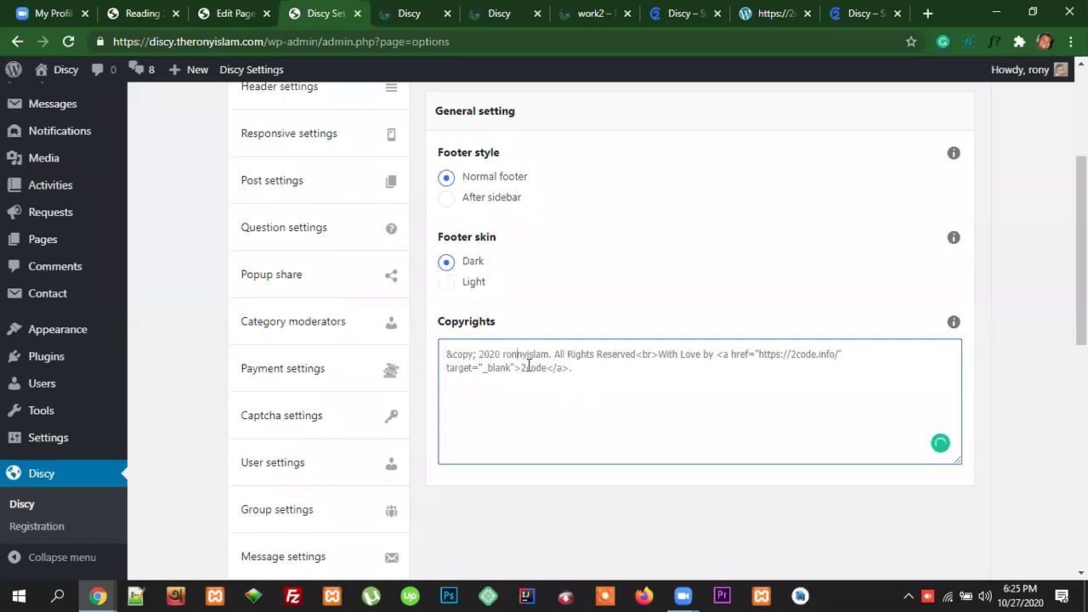
pyautogui.press('BackSpace')
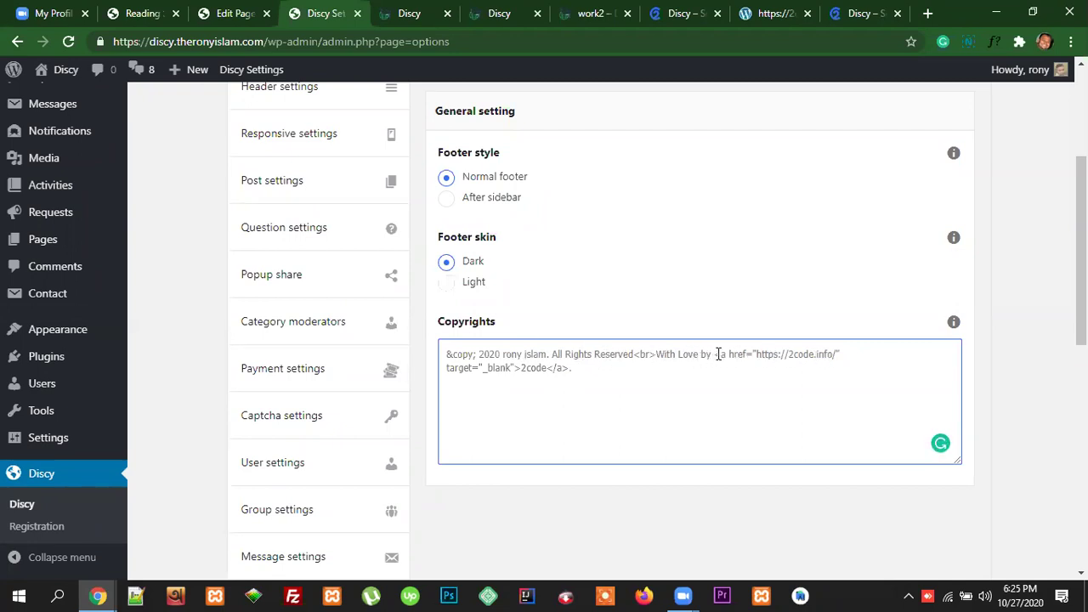
pyautogui.moveTo(757, 355); pyautogui.dragTo(511, 375)
pyautogui.press('BackSpace')
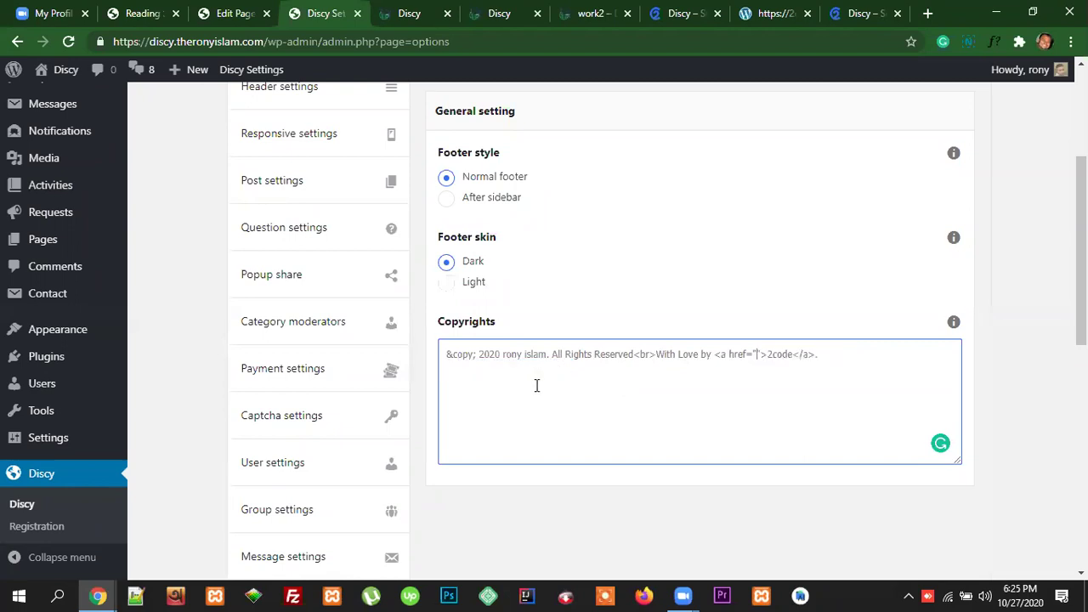
# Step: Fix the year to 2020 and replace the 2code link text with the owner's capitalised name
pyautogui.doubleClick(774, 356)
pyautogui.moveTo(548, 356); pyautogui.dragTo(504, 357)
pyautogui.hotkey('ctrl', 'c')
pyautogui.press('BackSpace')
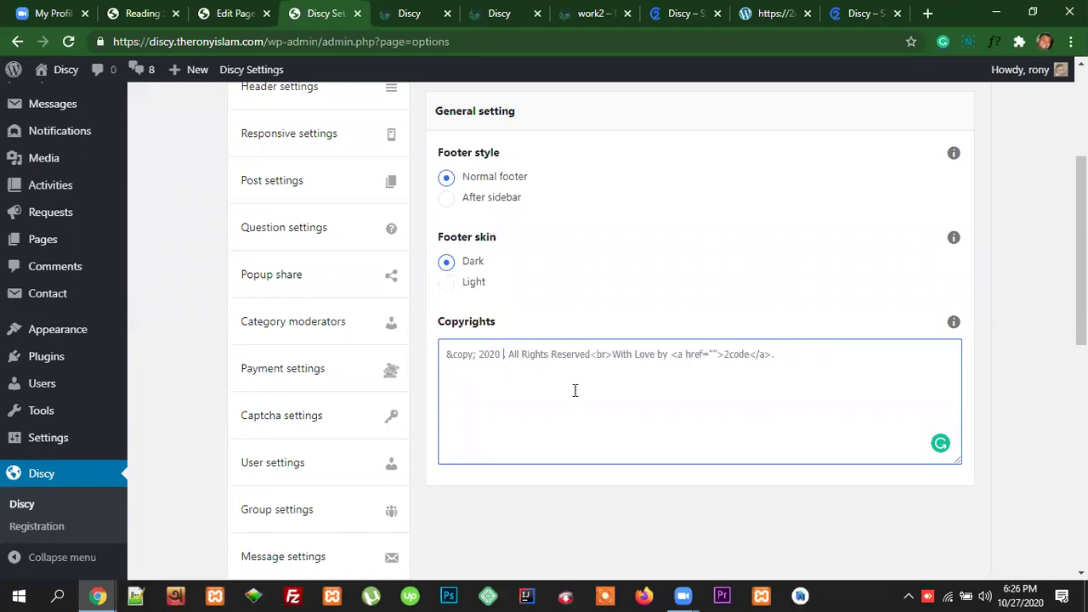
pyautogui.press('BackSpace')
pyautogui.press('BackSpace')
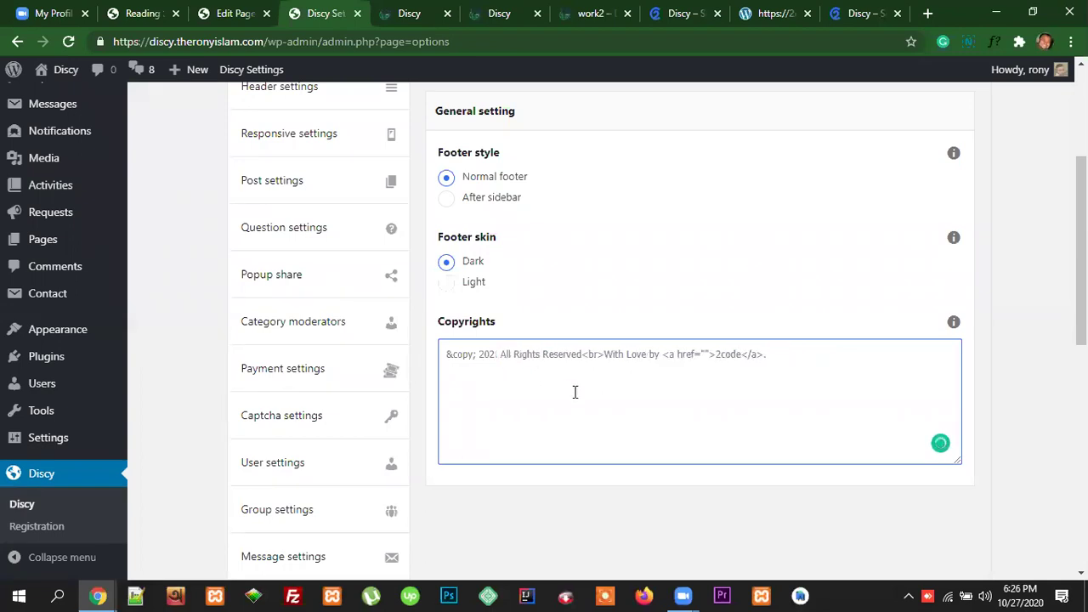
pyautogui.write('0')
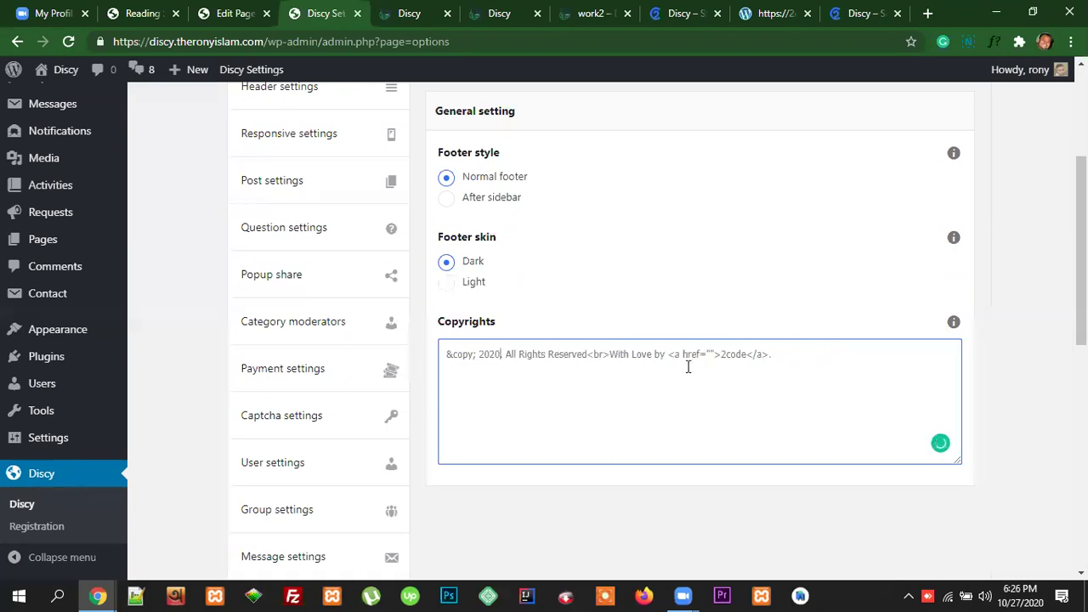
pyautogui.doubleClick(731, 353)
pyautogui.hotkey('ctrl', 'v')
pyautogui.click(721, 355)
pyautogui.press('Delete')
pyautogui.write('R')
pyautogui.click(745, 354)
pyautogui.press('Delete')
pyautogui.write('I')
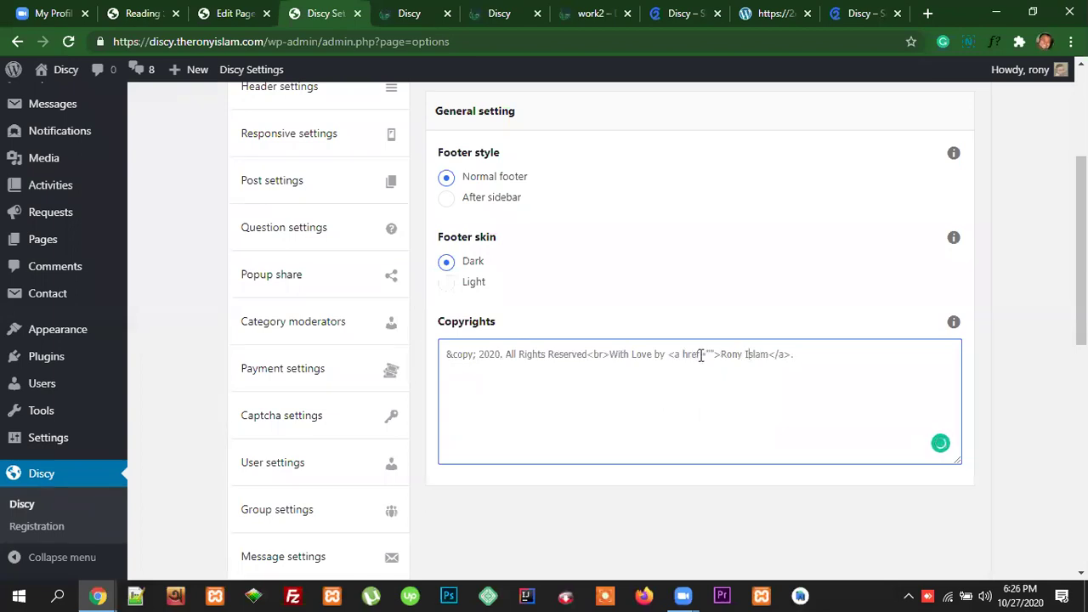
# Step: Save the footer options and reload the live homepage to check the new © 2020 copyright line
pyautogui.scroll(3, 903, 397)
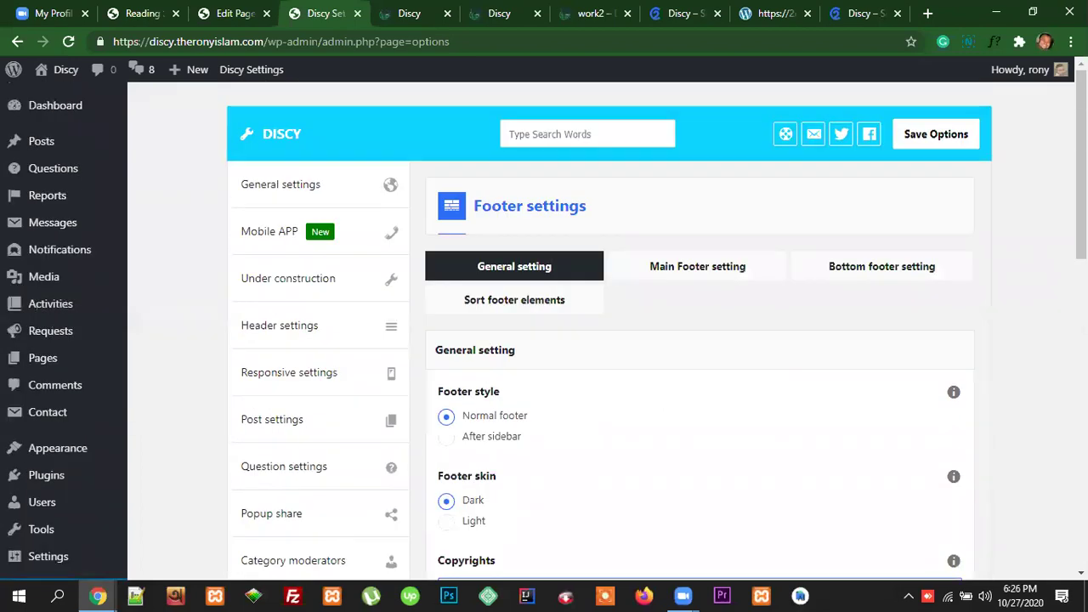
pyautogui.click(934, 151)
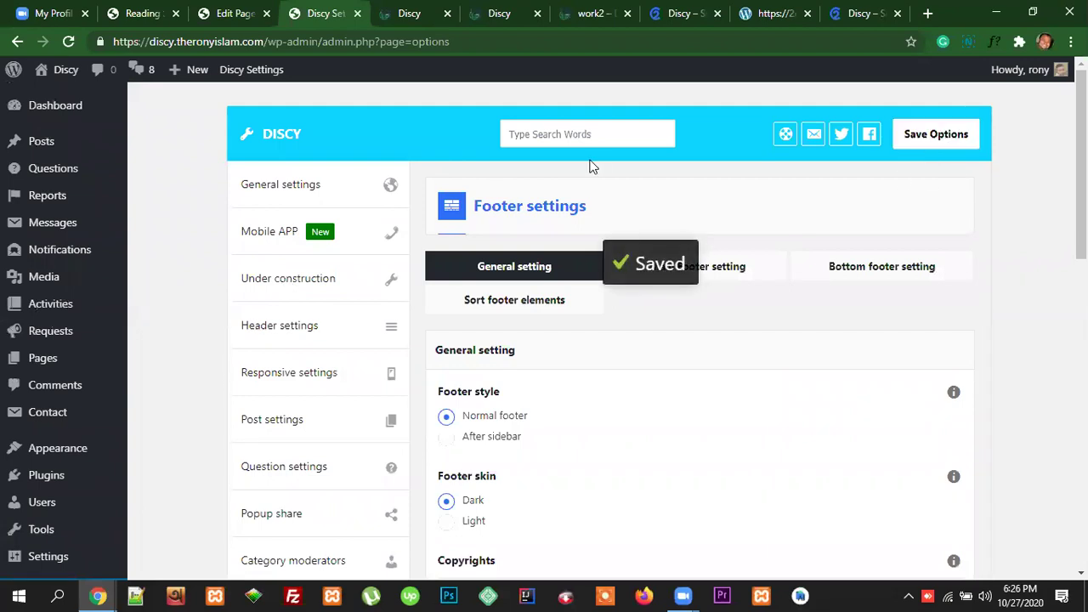
pyautogui.click(502, 14)
pyautogui.click(465, 42)
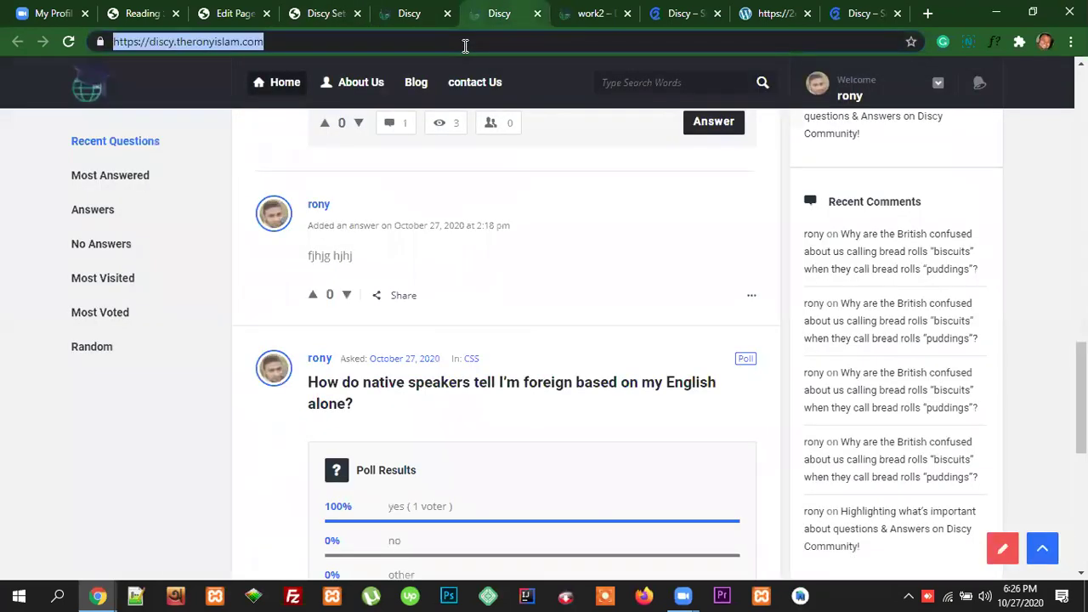
pyautogui.press('Return')
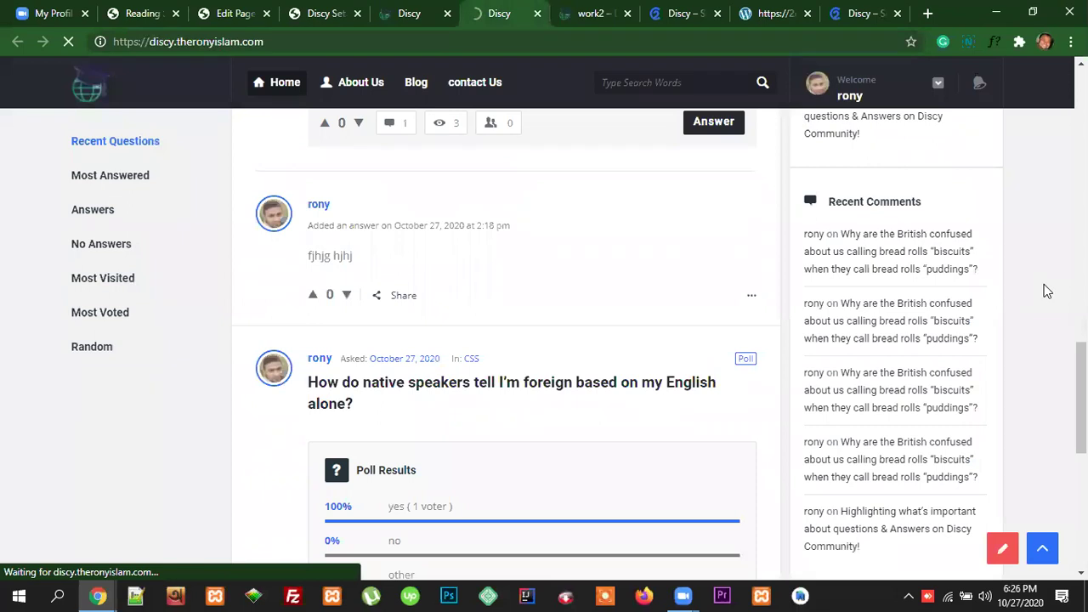
pyautogui.scroll(-10, 1047, 291)
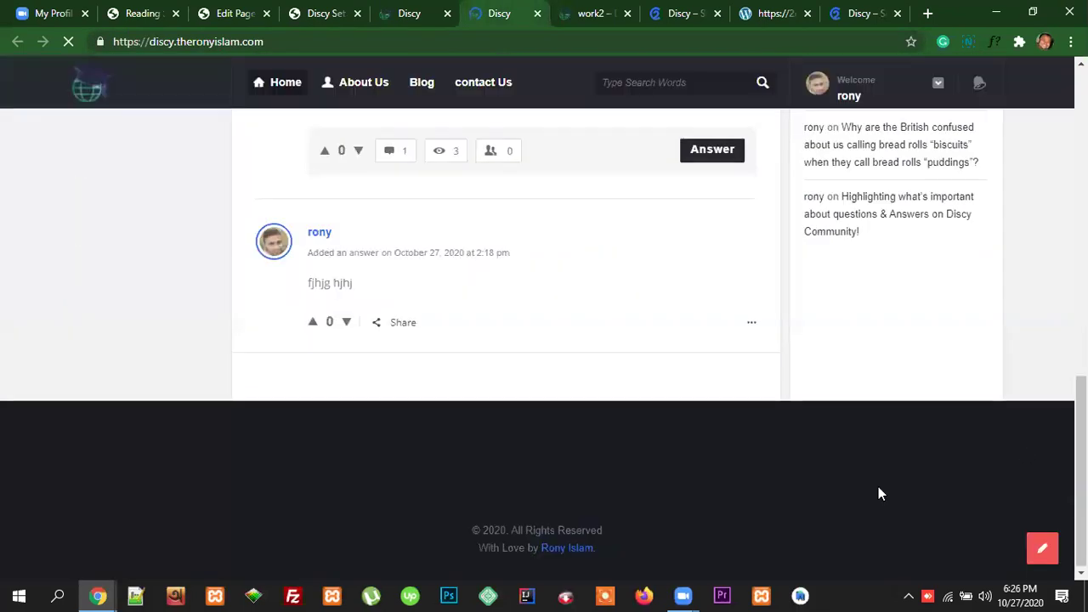
pyautogui.moveTo(601, 554); pyautogui.dragTo(573, 545)
pyautogui.scroll(-1, 658, 510)
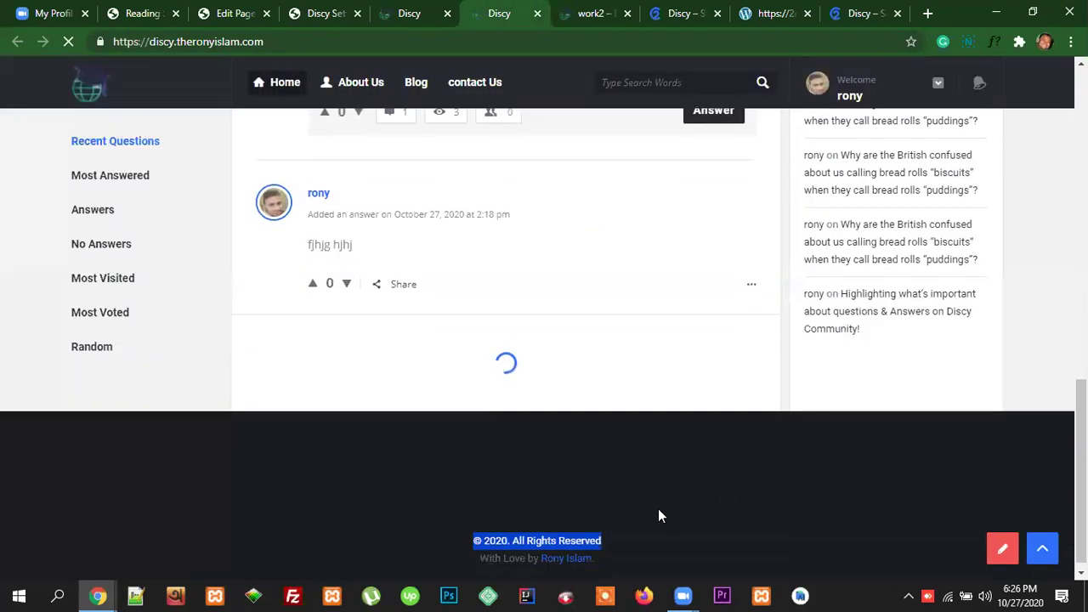
pyautogui.click(619, 551)
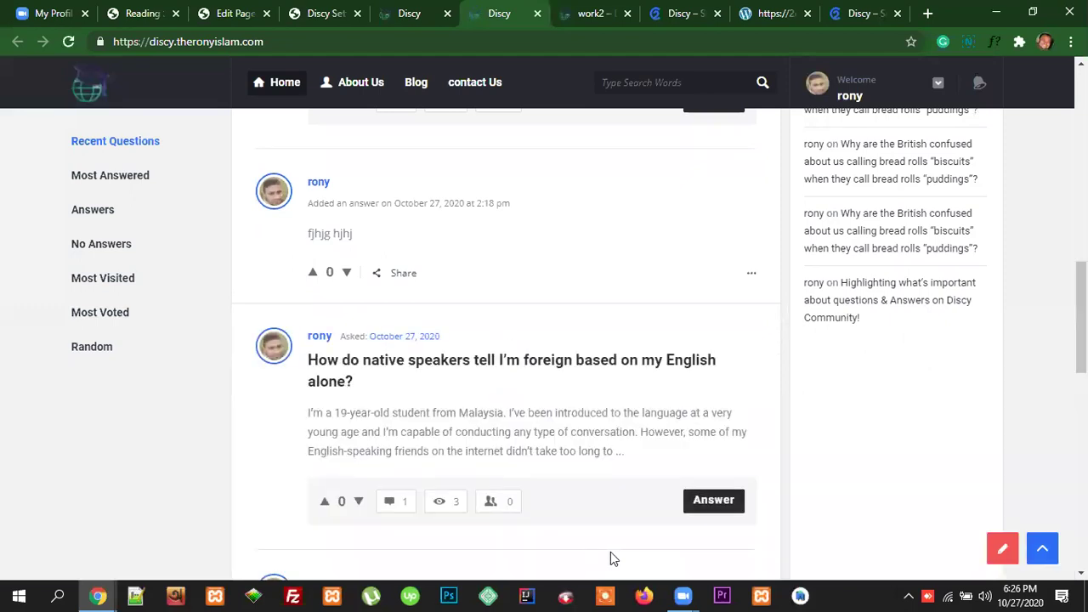
pyautogui.scroll(-10, 879, 425)
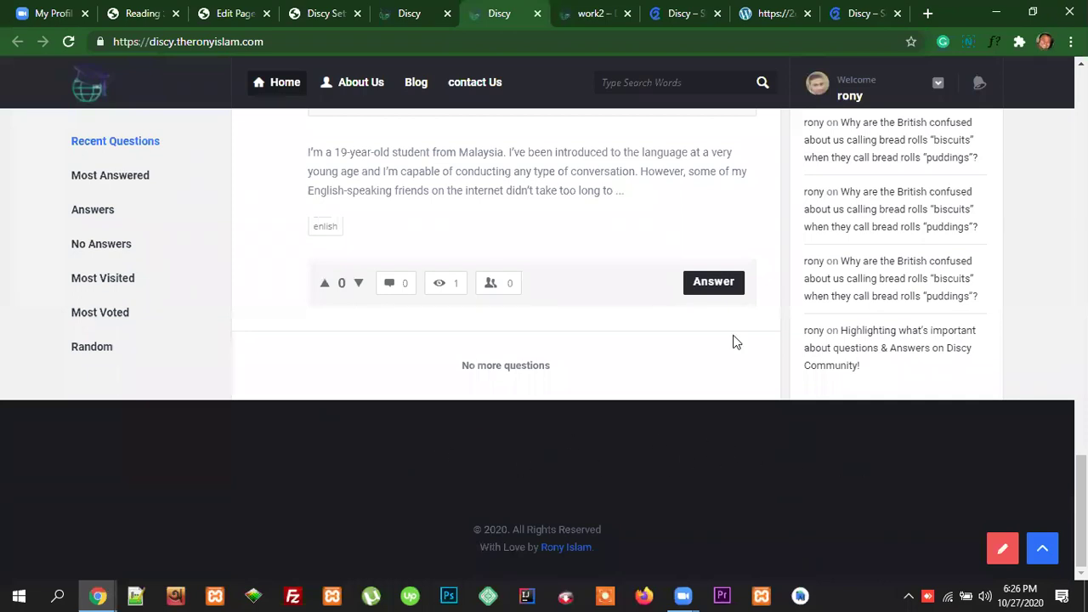
# Step: Open the Main Footer settings and compare them with the live site's footer
pyautogui.click(325, 13)
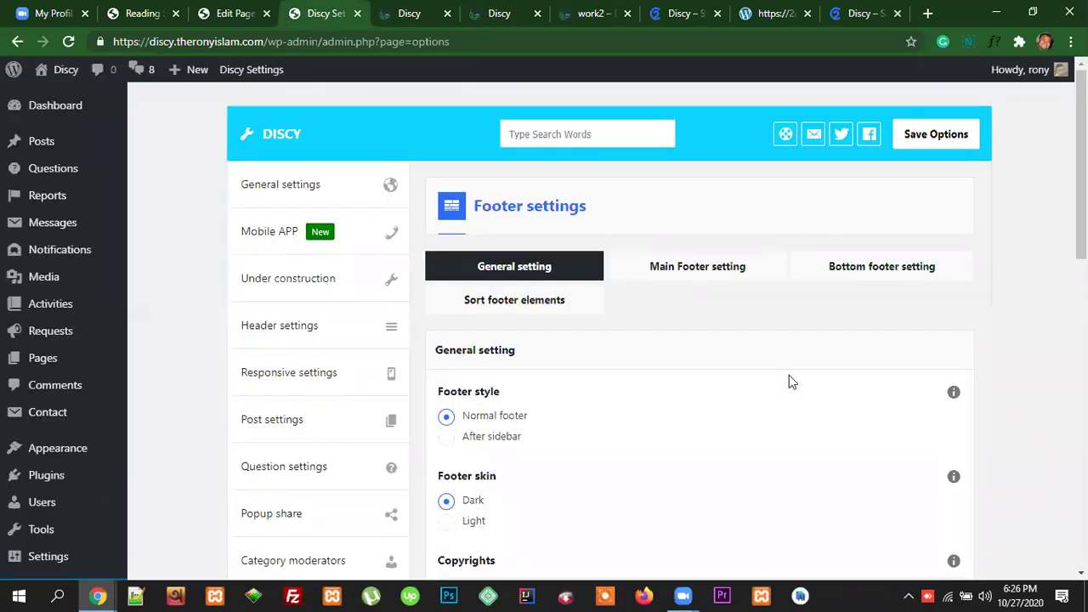
pyautogui.click(699, 272)
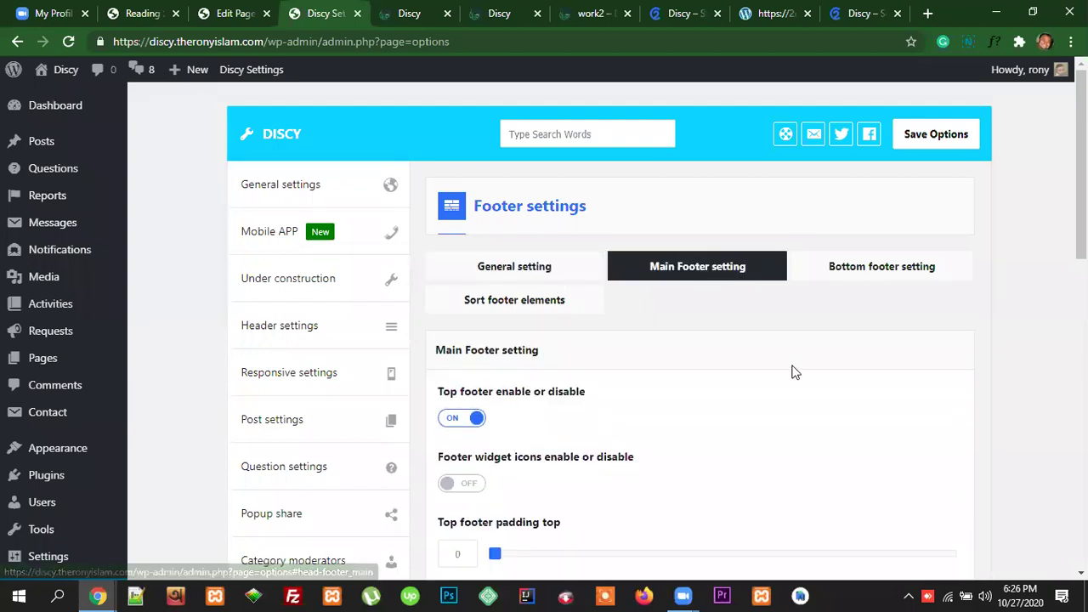
pyautogui.scroll(-1, 793, 372)
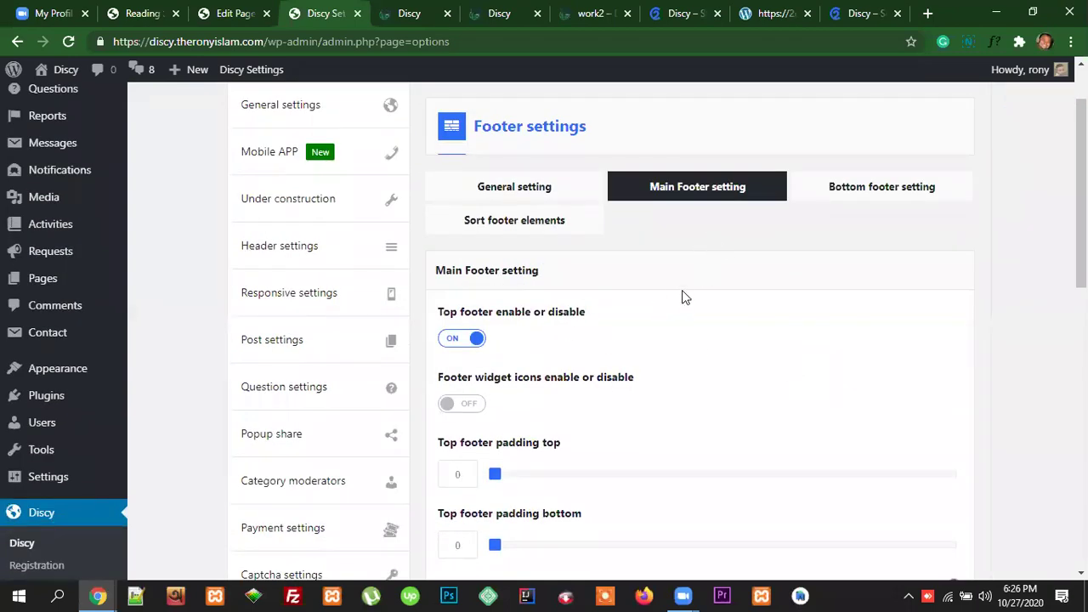
pyautogui.scroll(-1, 685, 297)
pyautogui.click(408, 13)
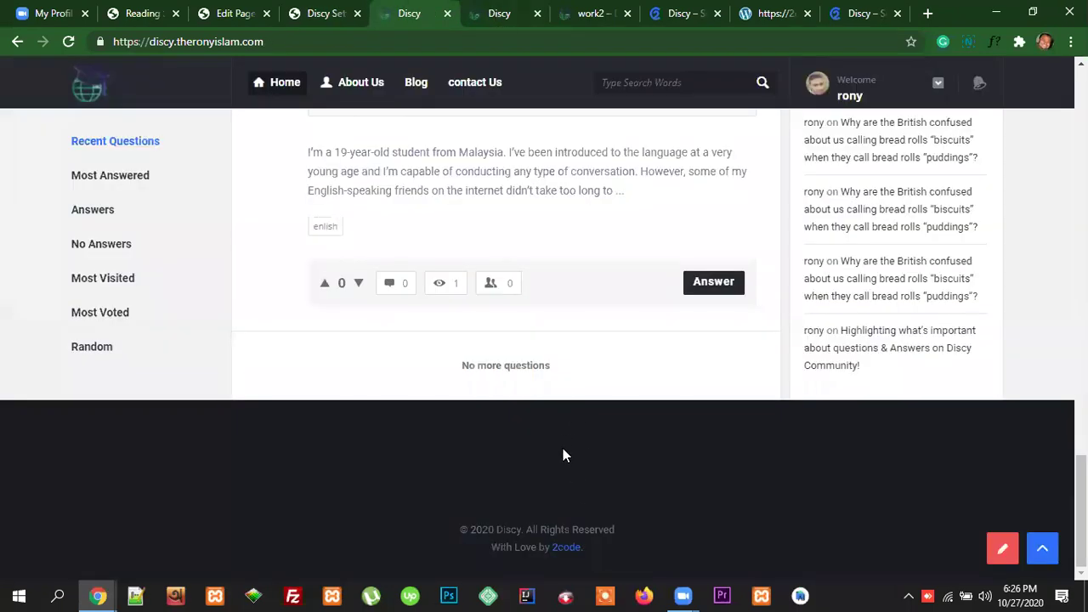
pyautogui.click(324, 13)
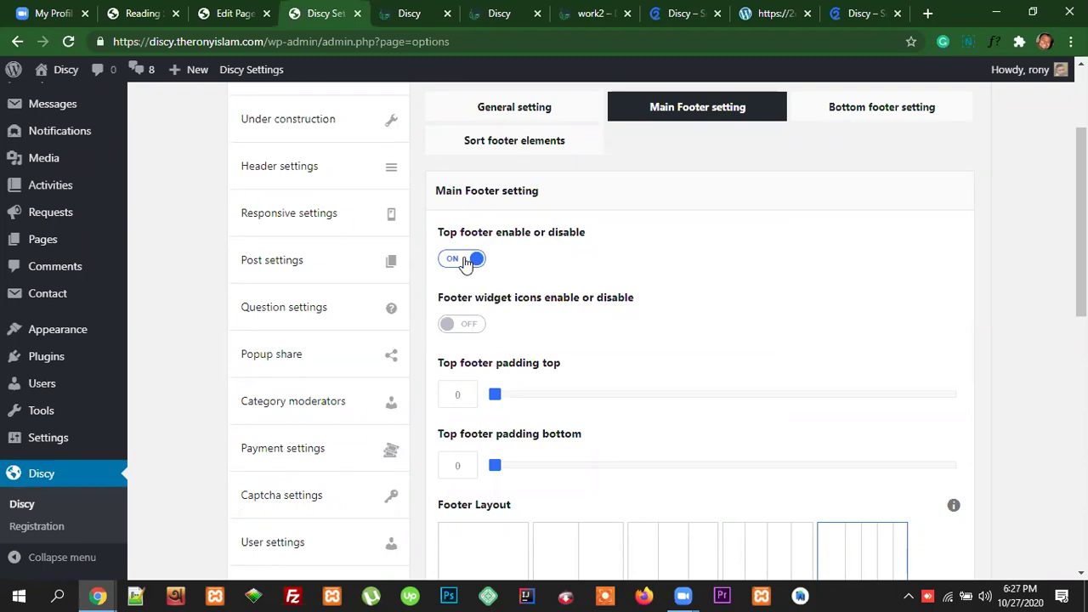
pyautogui.click(410, 14)
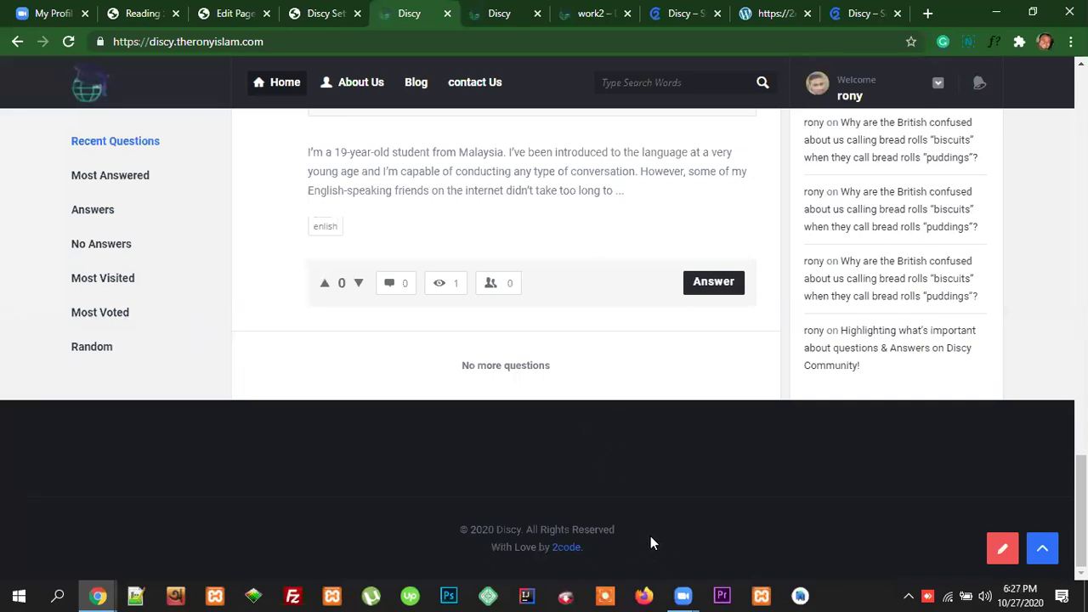
pyautogui.hotkey('ctrl', 'shift', 'Tab')
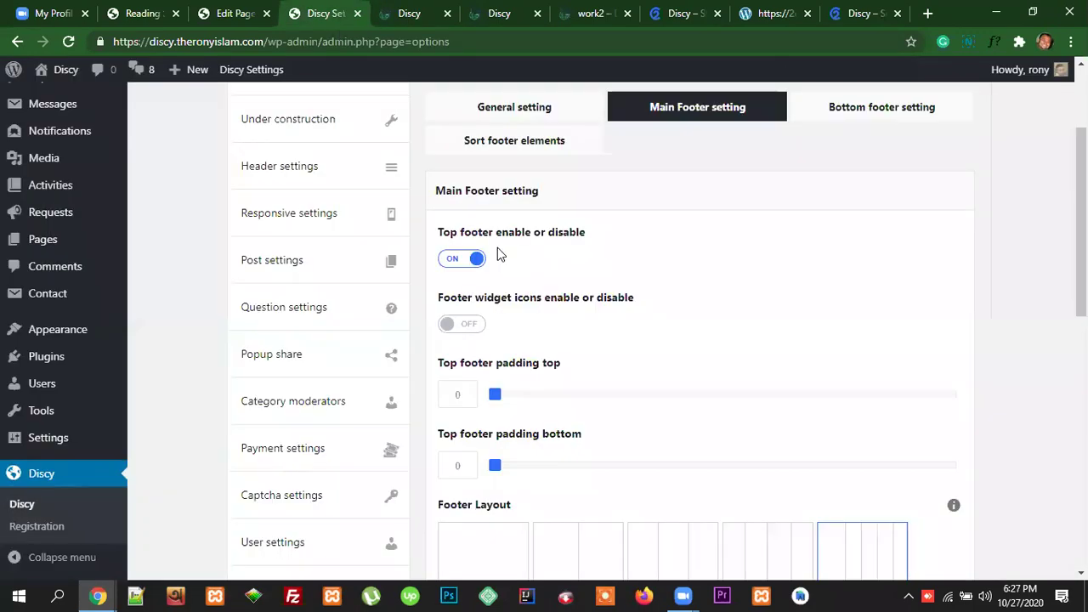
# Step: Turn Top footer off, check the live footer, then turn it back on
pyautogui.click(456, 261)
pyautogui.click(409, 13)
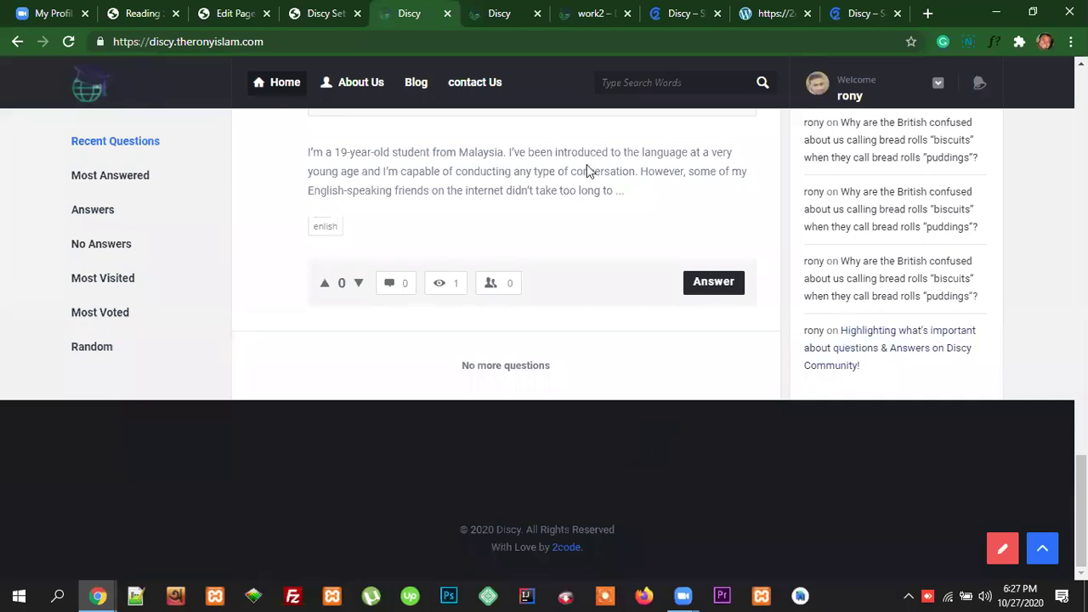
pyautogui.click(324, 17)
pyautogui.click(471, 262)
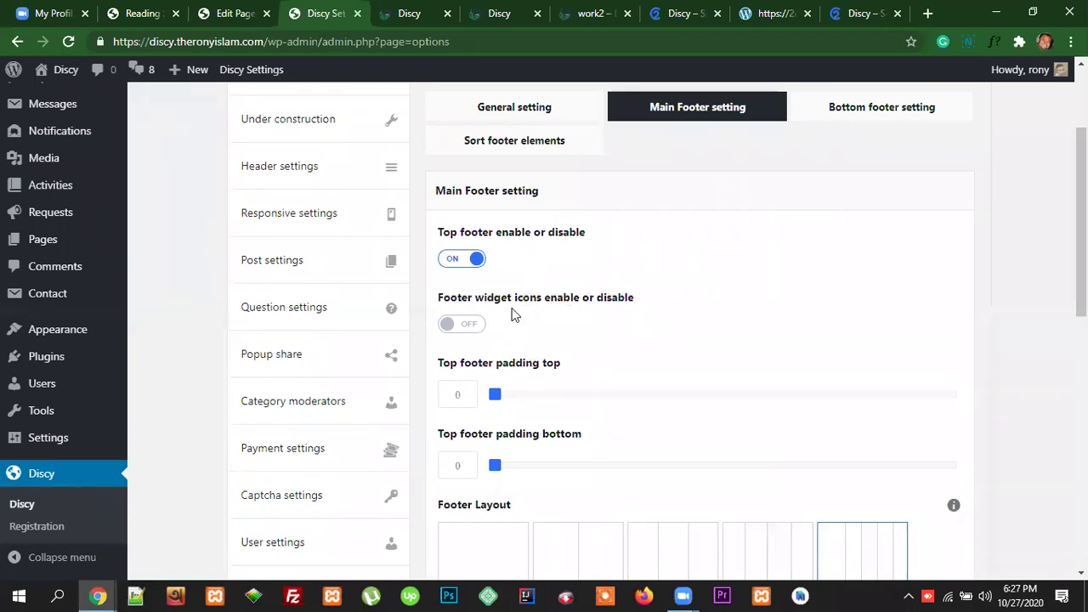
pyautogui.click(473, 331)
pyautogui.click(859, 14)
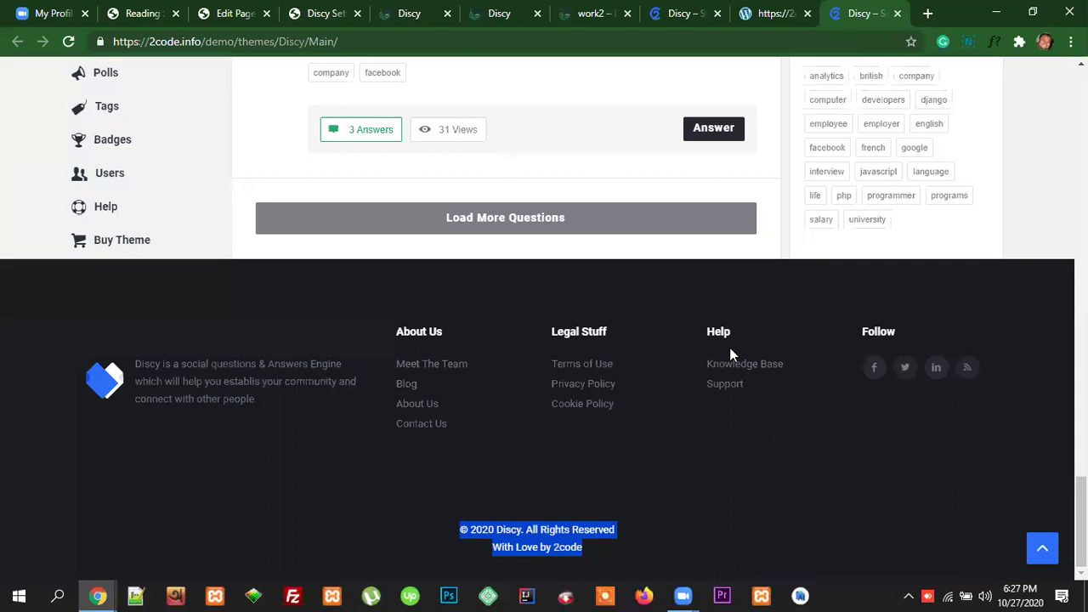
pyautogui.moveTo(451, 331); pyautogui.dragTo(396, 331)
pyautogui.moveTo(610, 331); pyautogui.dragTo(552, 332)
pyautogui.moveTo(732, 332); pyautogui.dragTo(707, 330)
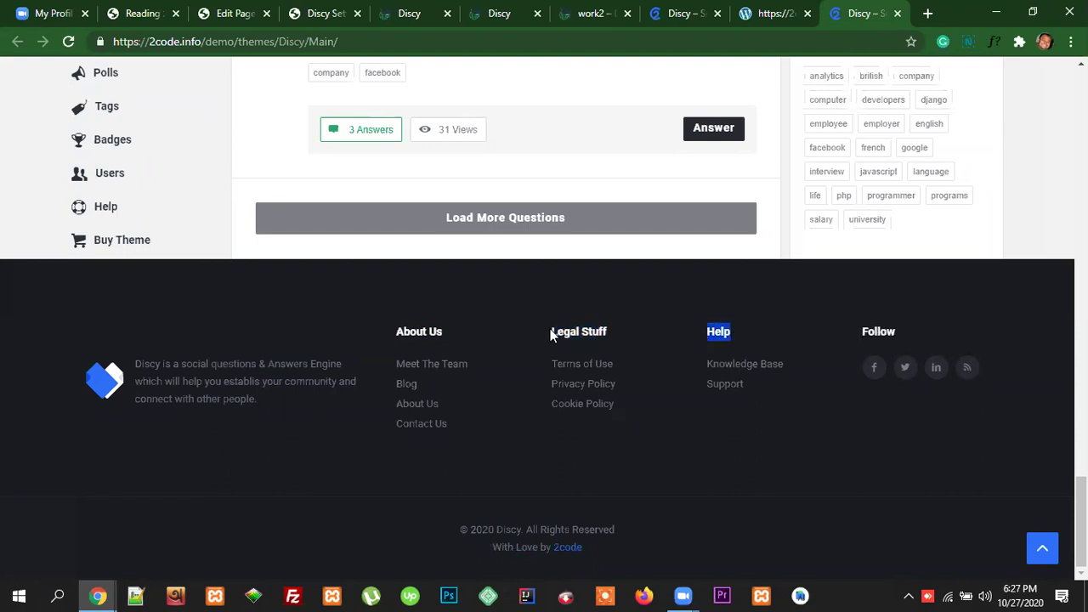
pyautogui.click(327, 13)
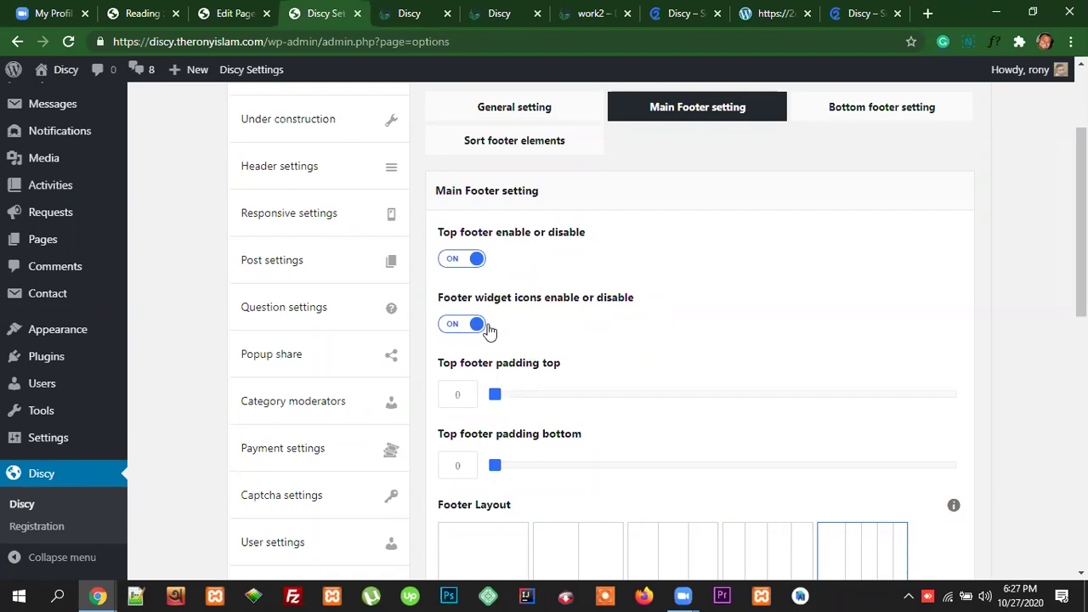
pyautogui.click(862, 14)
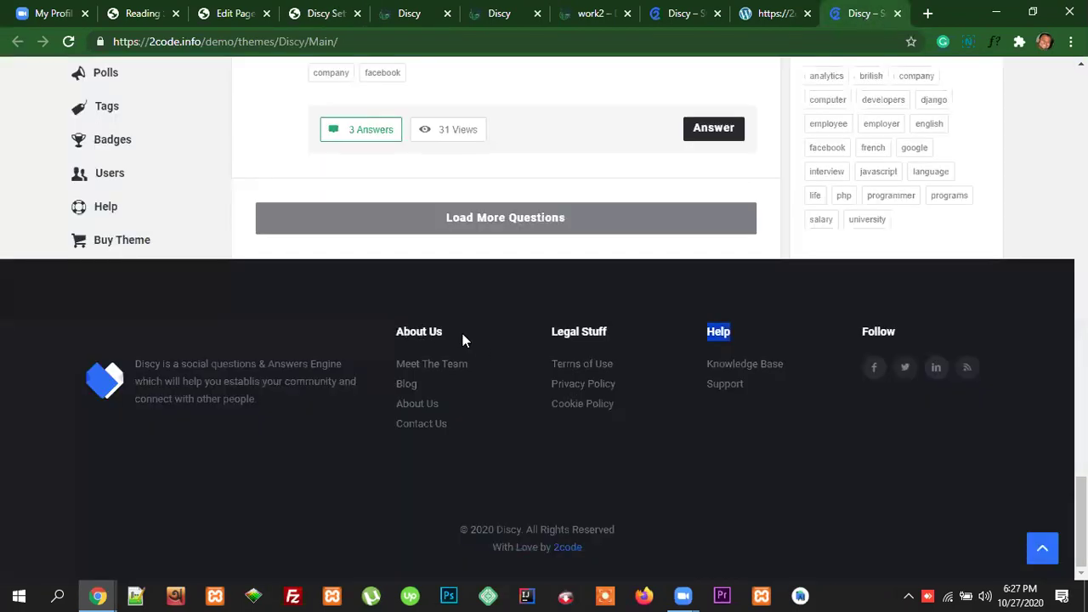
pyautogui.click(319, 10)
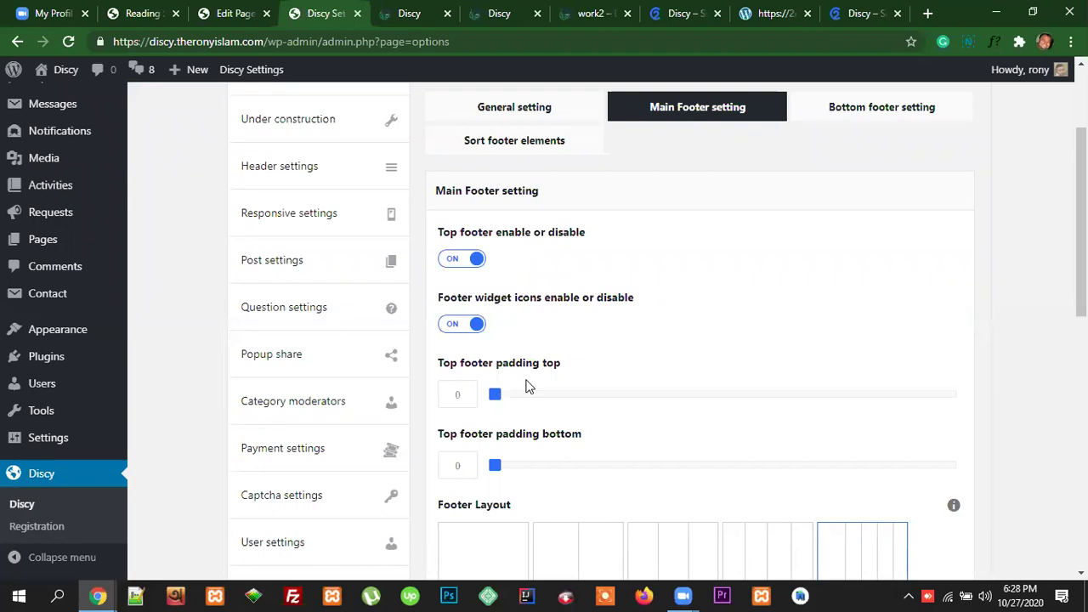
pyautogui.click(843, 15)
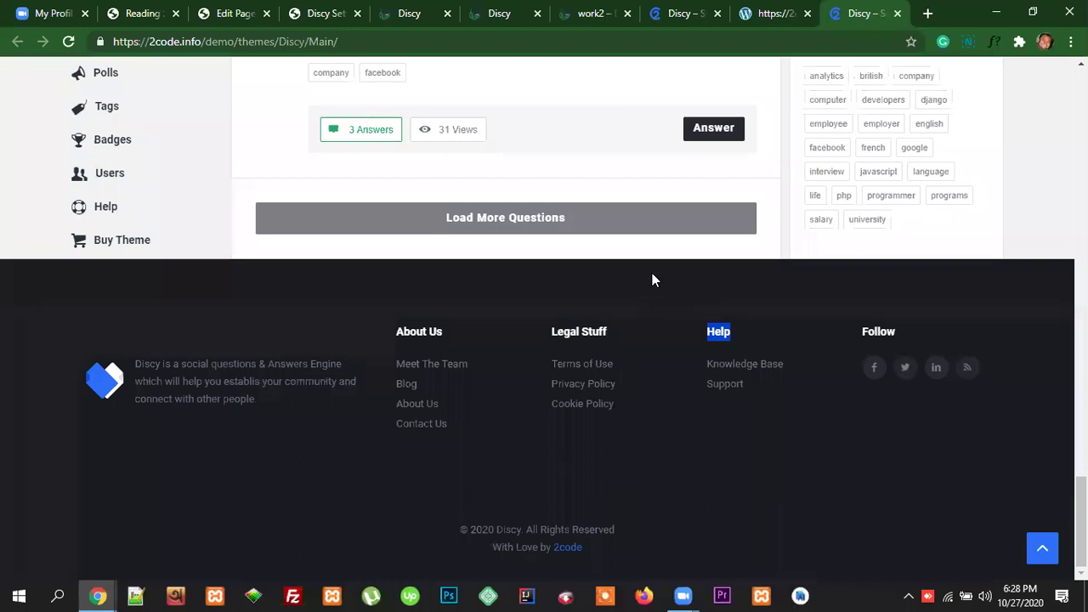
pyautogui.click(610, 261)
pyautogui.moveTo(587, 433); pyautogui.dragTo(583, 485)
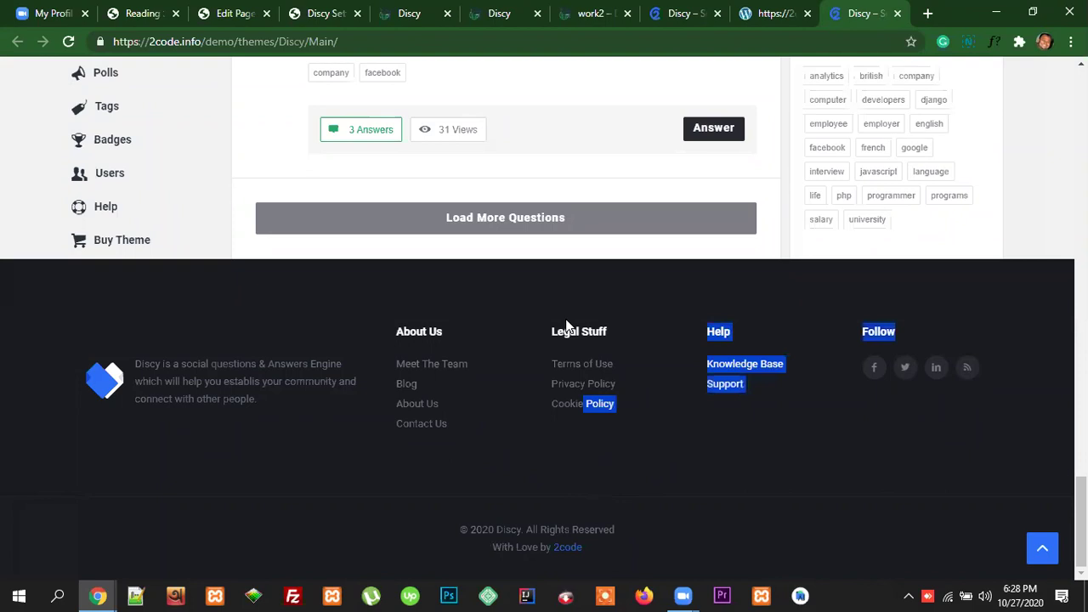
pyautogui.click(324, 14)
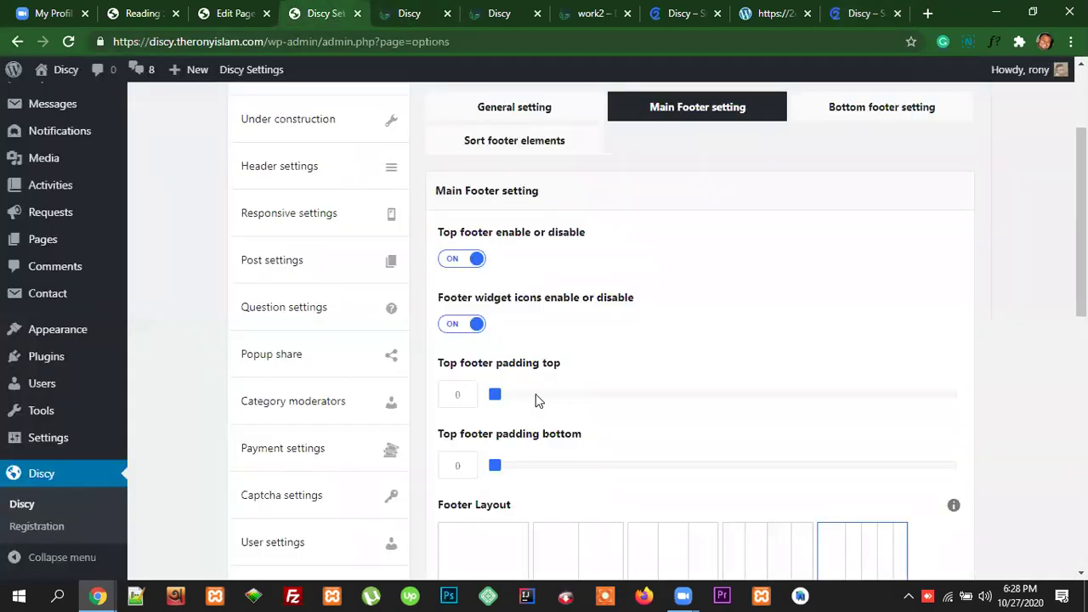
# Step: Drag the top footer's top padding slider to 20 and enter 20 for its bottom padding
pyautogui.moveTo(497, 396); pyautogui.dragTo(586, 401)
pyautogui.moveTo(540, 434); pyautogui.dragTo(590, 439)
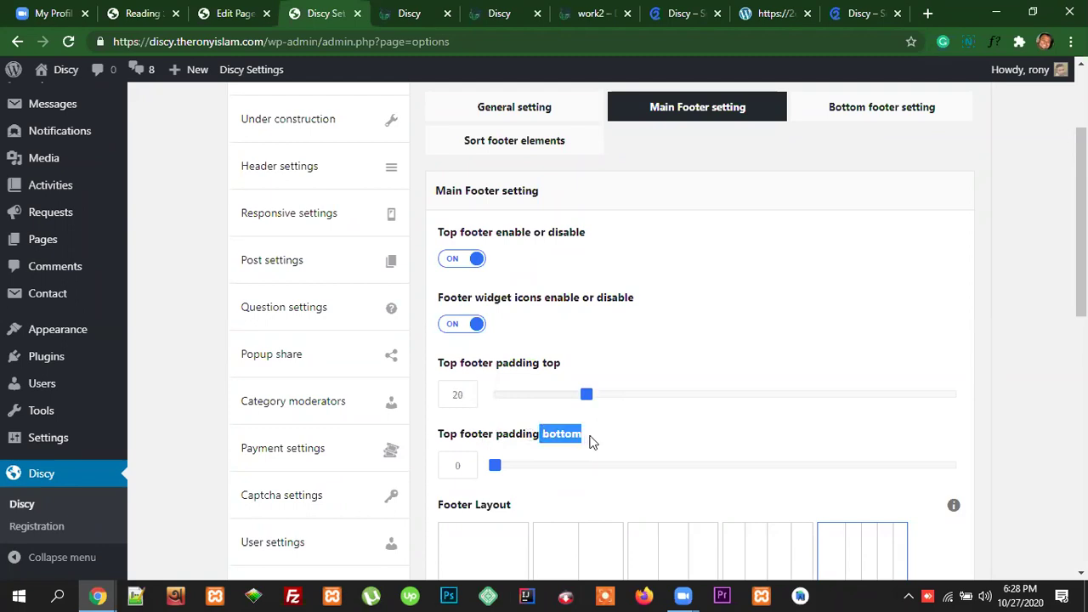
pyautogui.moveTo(495, 466); pyautogui.dragTo(563, 469)
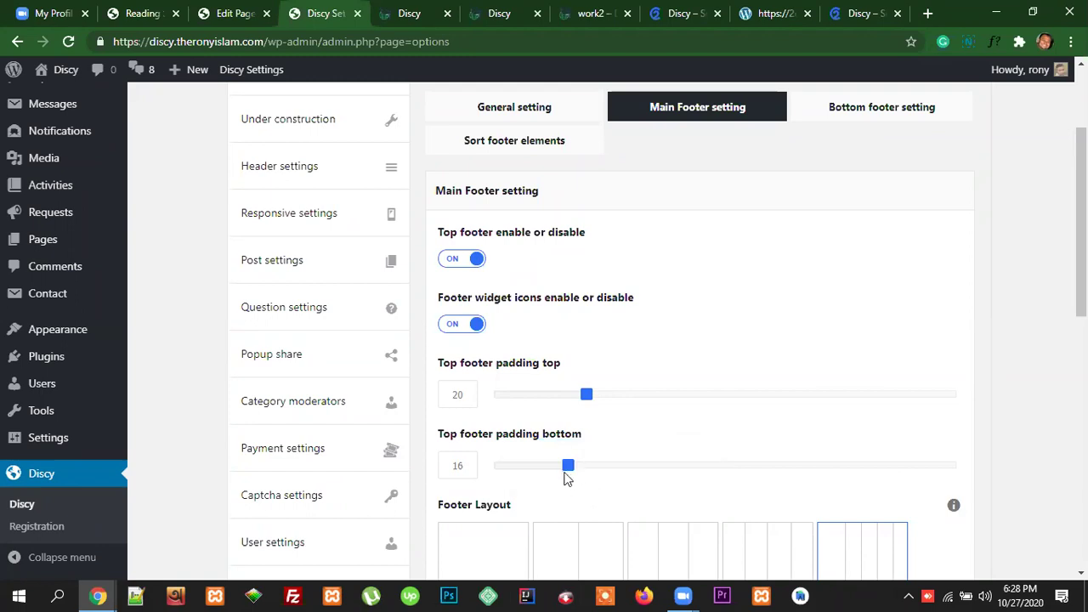
pyautogui.doubleClick(456, 466)
pyautogui.write('20')
pyautogui.scroll(-2, 633, 470)
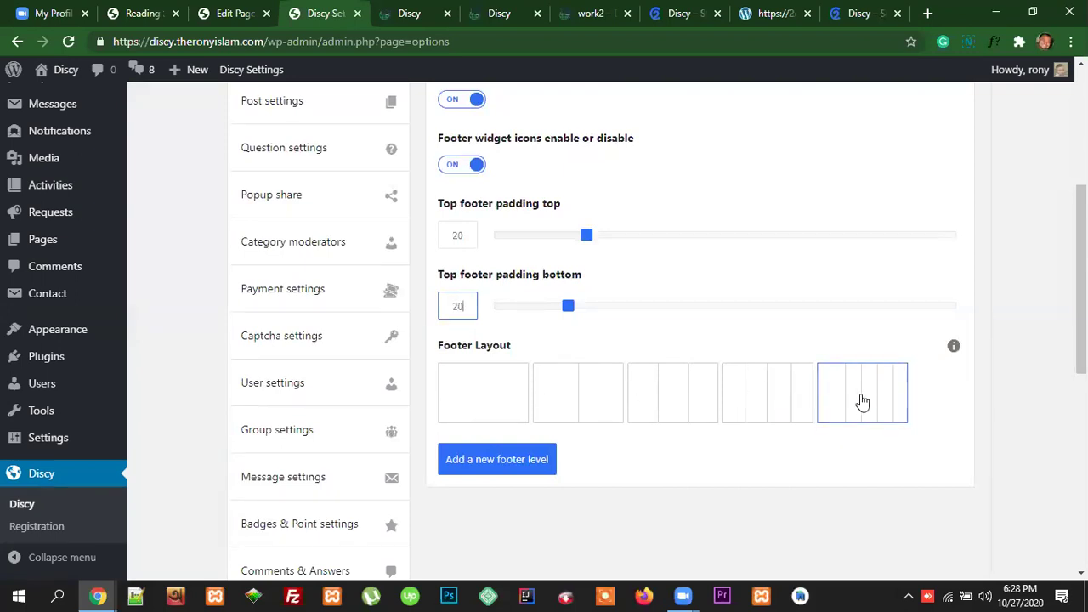
pyautogui.click(870, 20)
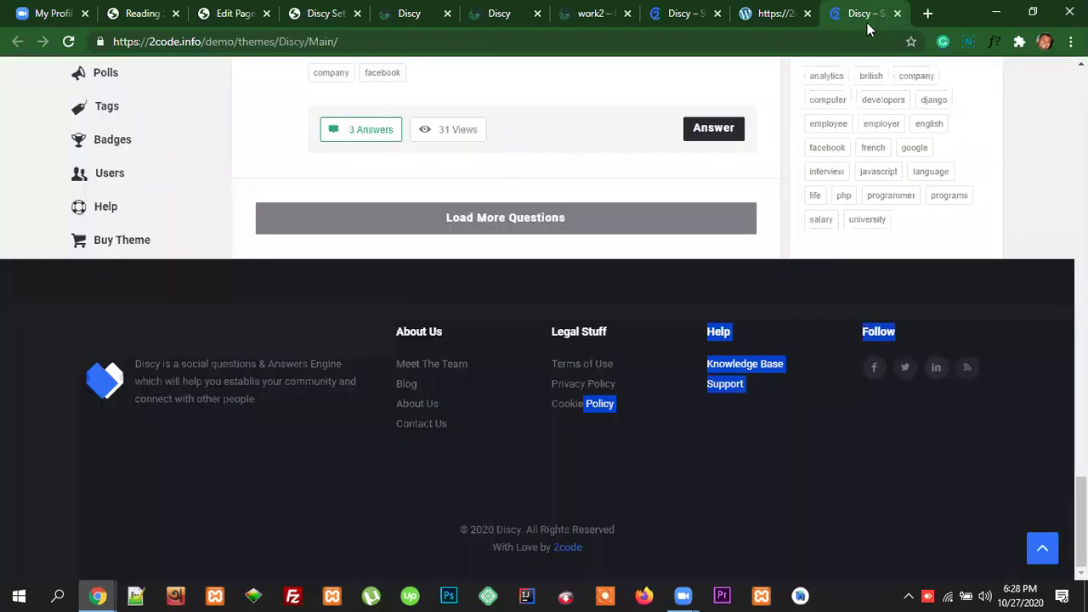
pyautogui.click(785, 432)
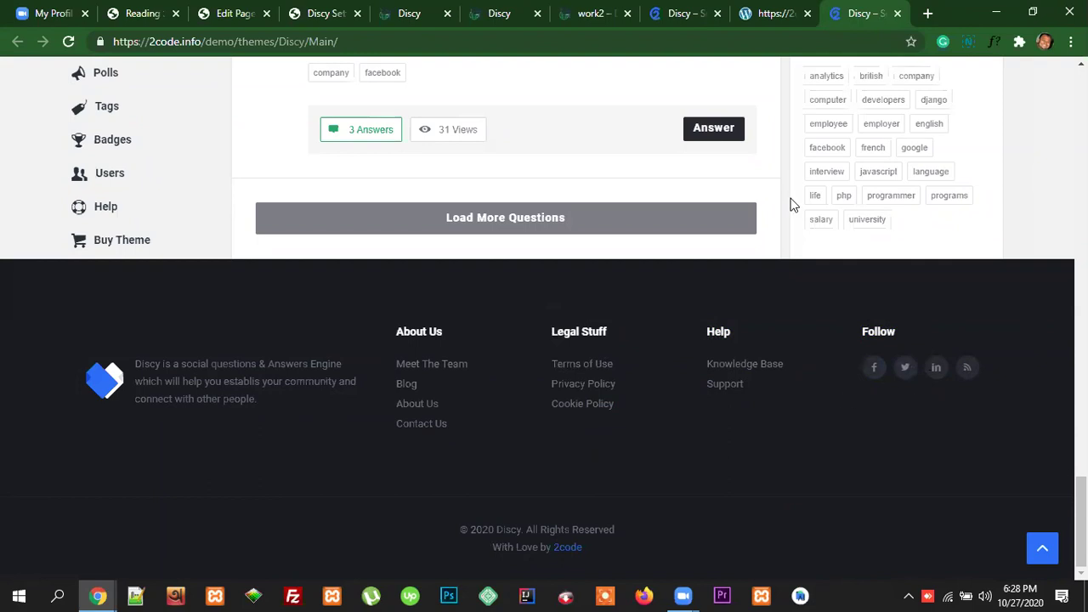
pyautogui.click(328, 15)
pyautogui.click(758, 401)
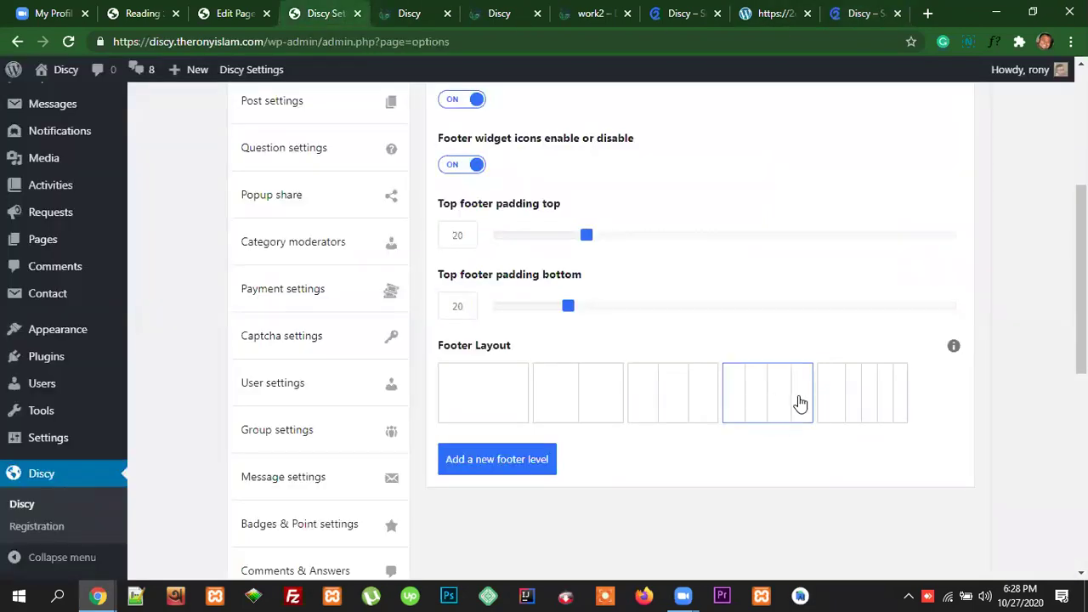
pyautogui.click(885, 394)
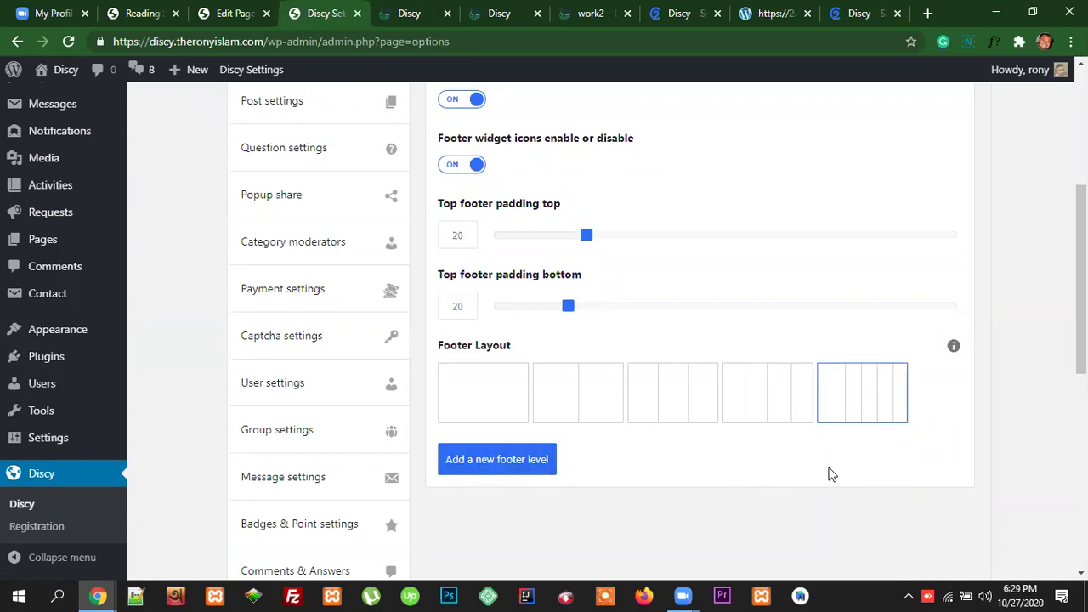
pyautogui.scroll(3, 828, 469)
pyautogui.click(860, 14)
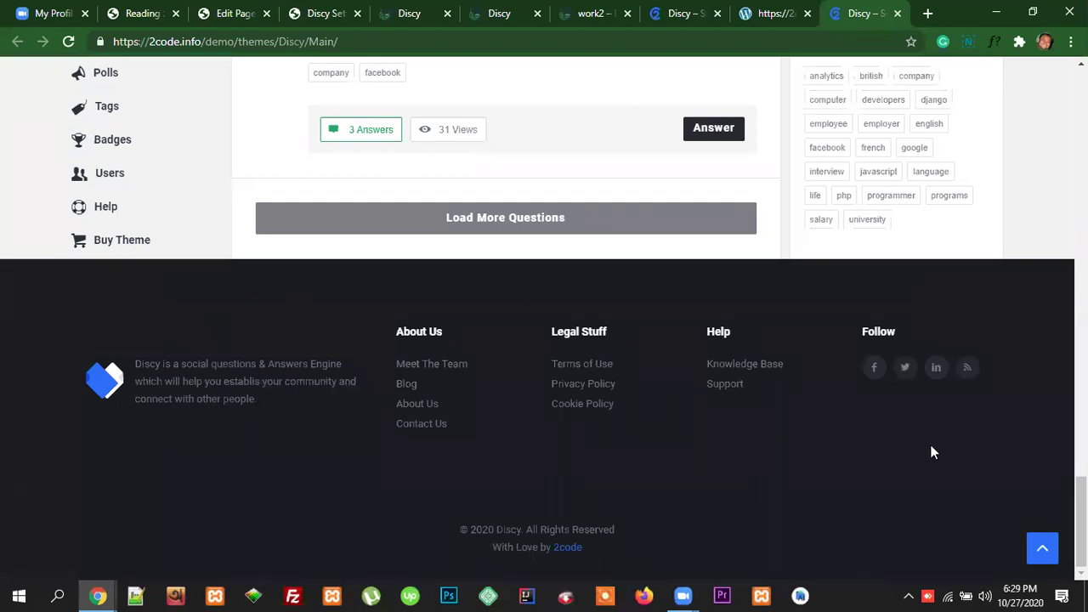
pyautogui.click(345, 14)
pyautogui.scroll(-3, 595, 408)
pyautogui.scroll(-3, 609, 435)
pyautogui.scroll(2, 536, 230)
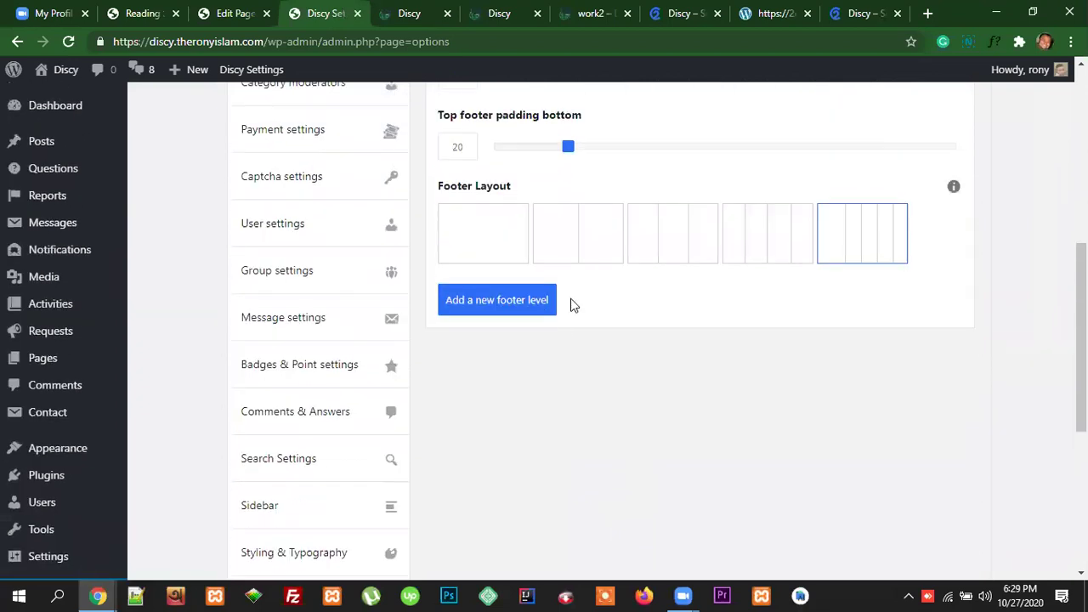
# Step: Add a new five-column footer level with default columns, review it, and save the options
pyautogui.click(517, 311)
pyautogui.scroll(-5, 753, 403)
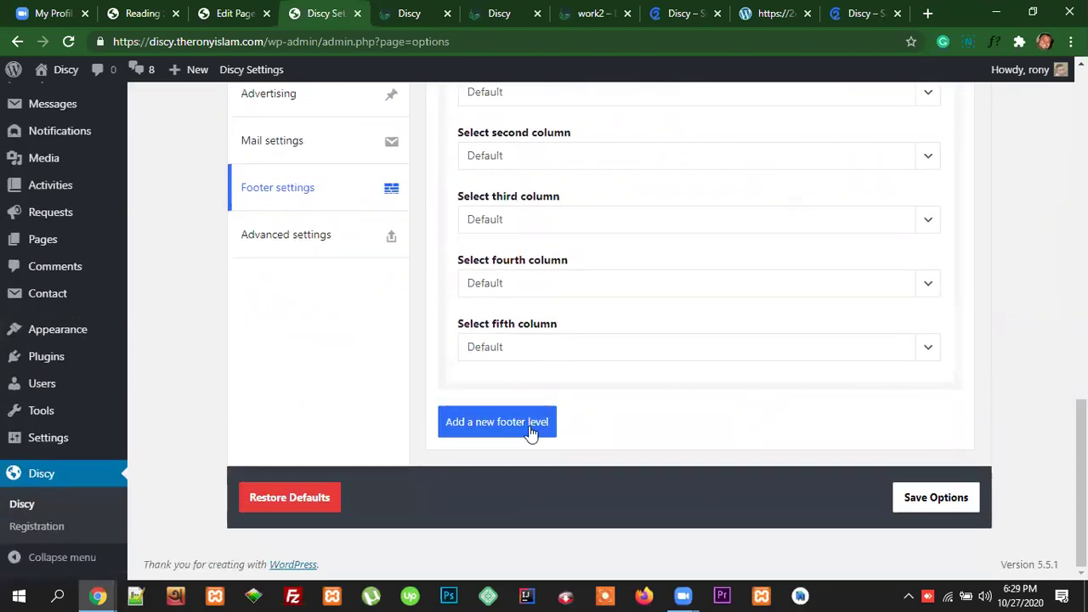
pyautogui.scroll(5, 719, 416)
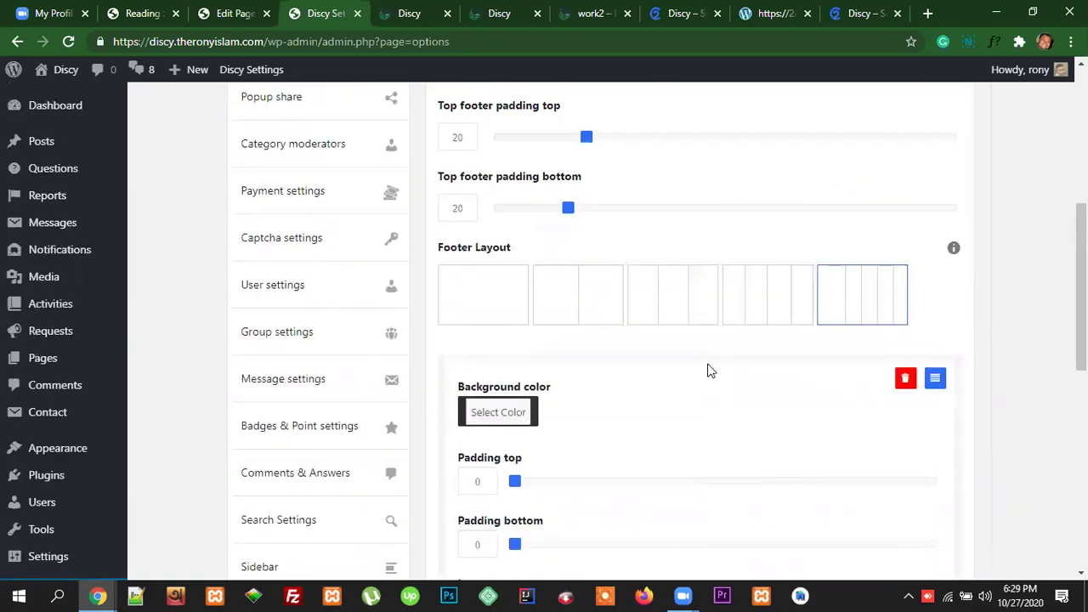
pyautogui.scroll(3, 696, 323)
pyautogui.scroll(-2, 671, 340)
pyautogui.scroll(-8, 680, 365)
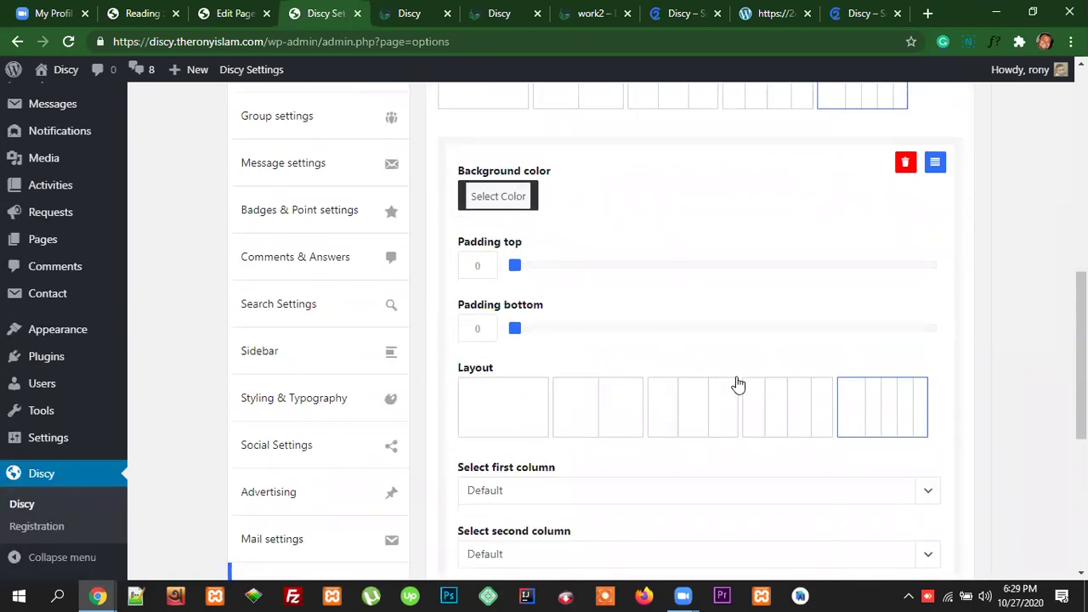
pyautogui.scroll(3, 675, 391)
pyautogui.scroll(10, 697, 340)
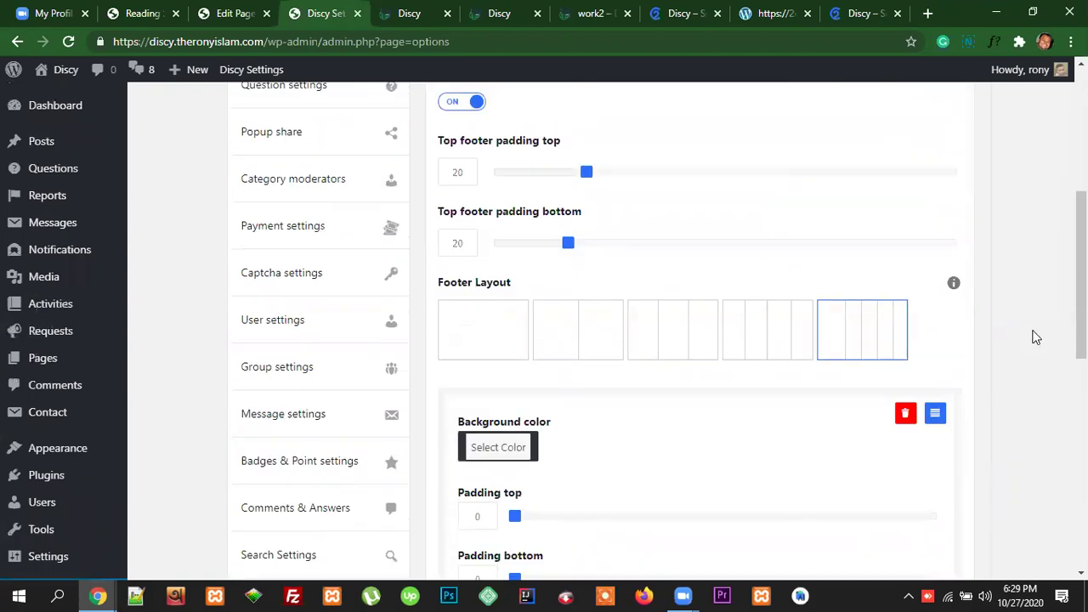
pyautogui.click(935, 133)
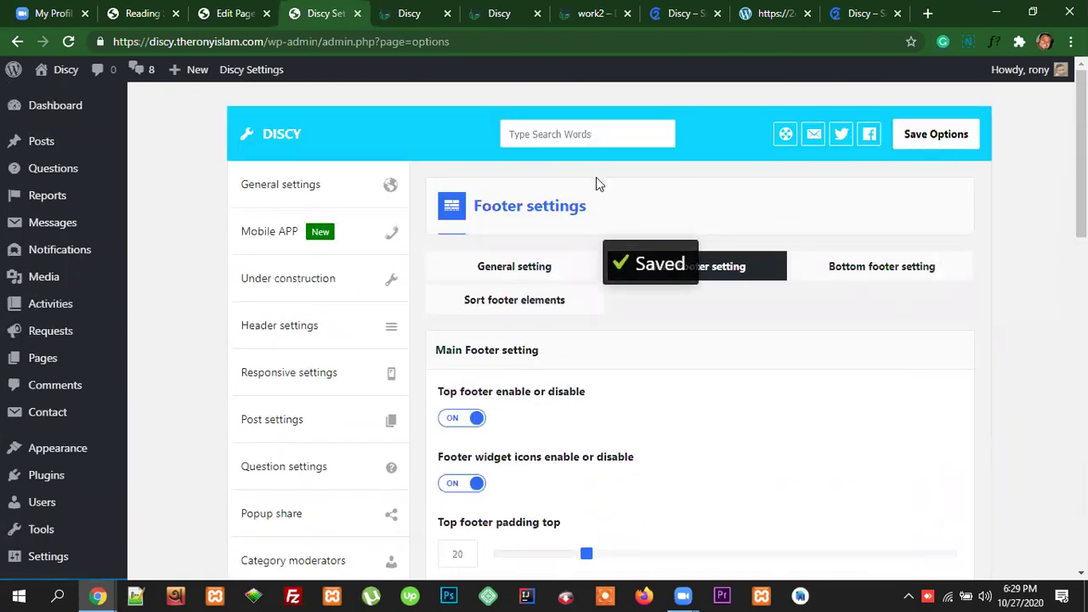
pyautogui.click(408, 14)
pyautogui.click(404, 42)
pyautogui.press('Return')
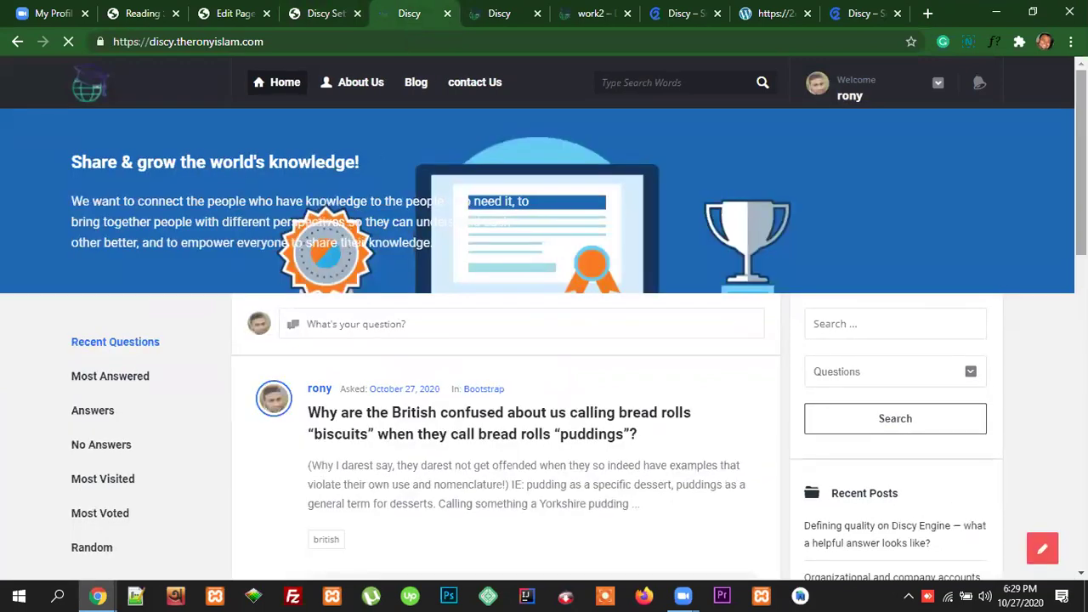
pyautogui.scroll(-6, 544, 340)
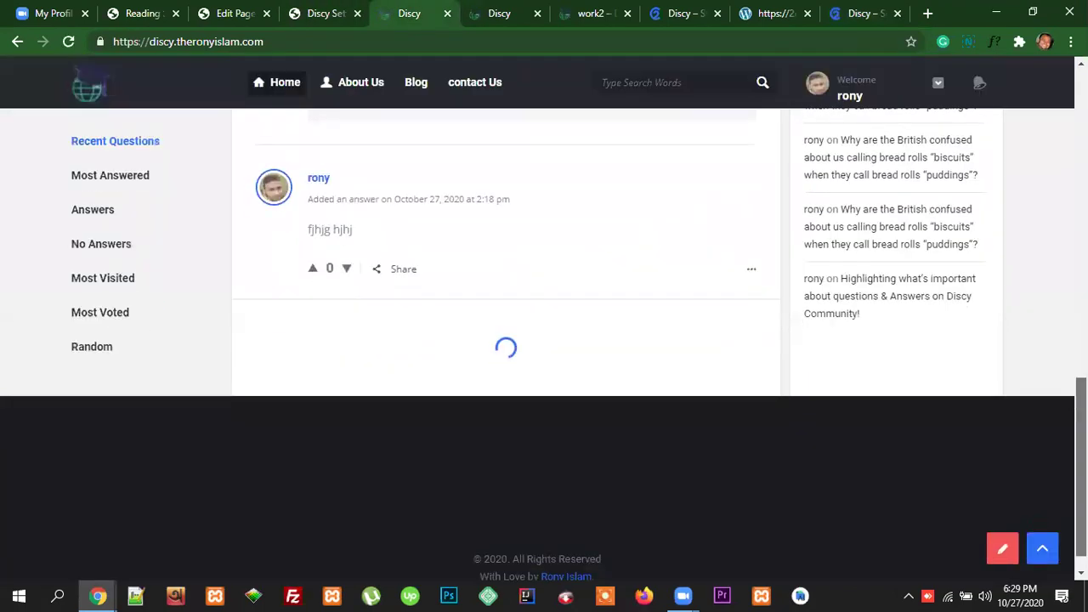
pyautogui.scroll(1, 957, 448)
pyautogui.scroll(-5, 957, 449)
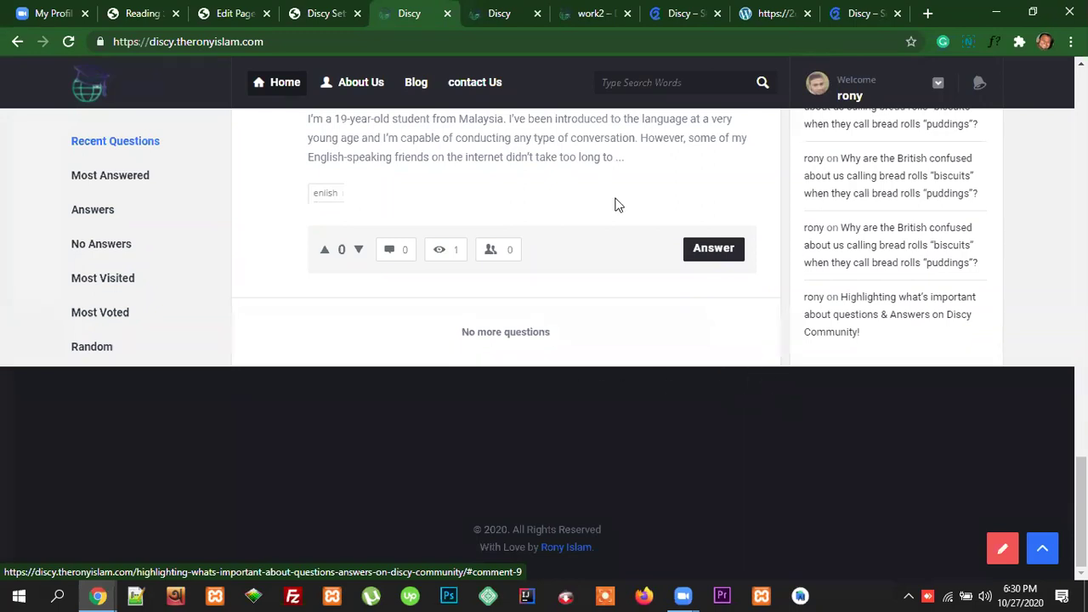
pyautogui.click(326, 13)
pyautogui.scroll(-8, 734, 416)
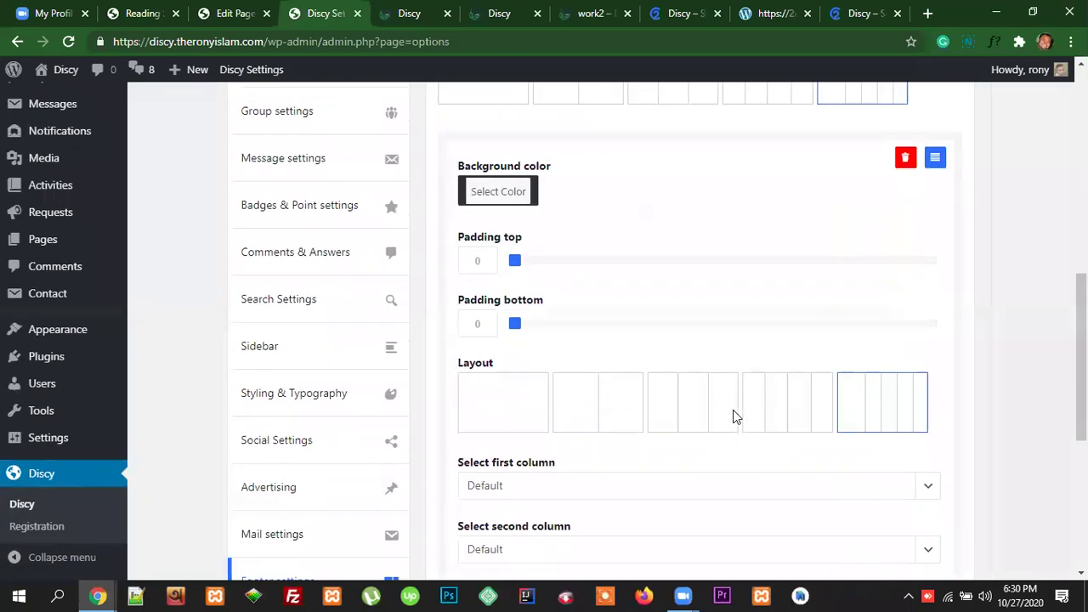
# Step: Delete the added footer level with its red delete icon and save the Discy options
pyautogui.scroll(-4, 733, 410)
pyautogui.scroll(6, 877, 416)
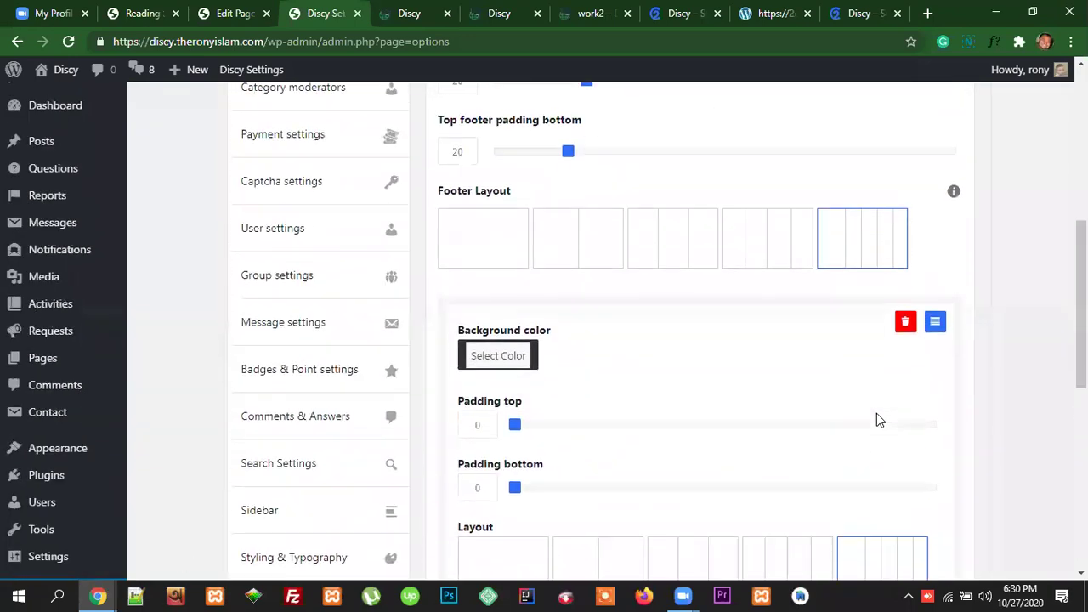
pyautogui.click(906, 321)
pyautogui.scroll(2, 884, 399)
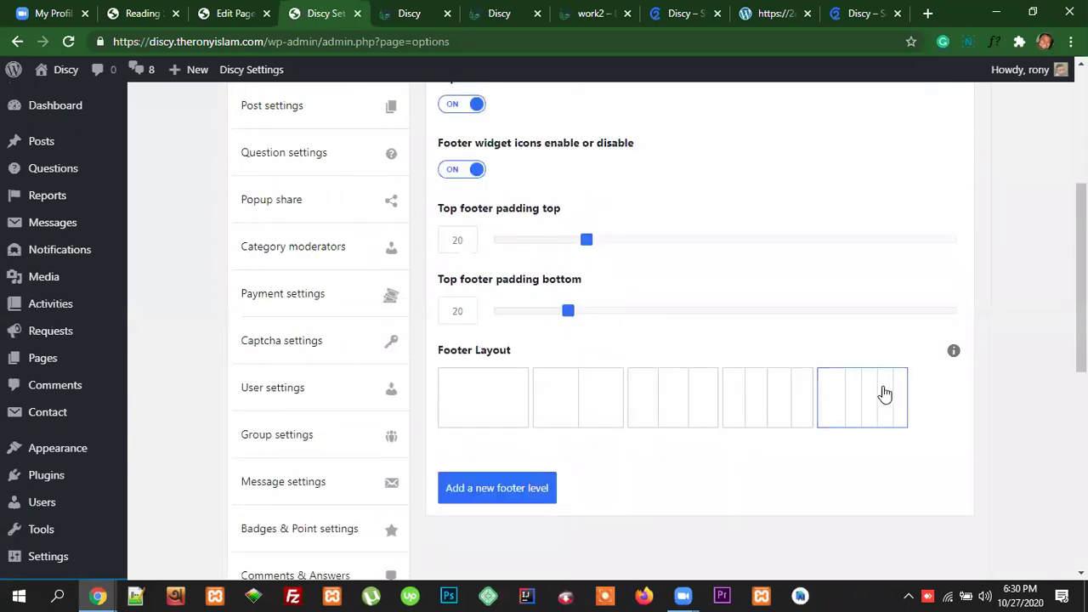
pyautogui.scroll(5, 971, 393)
pyautogui.click(916, 139)
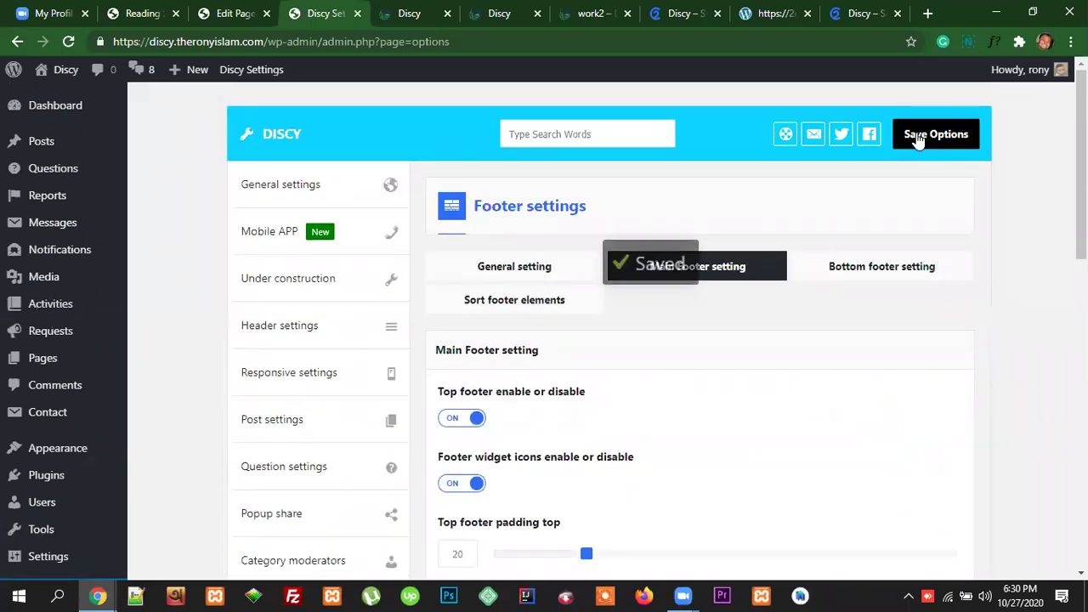
pyautogui.scroll(-5, 901, 369)
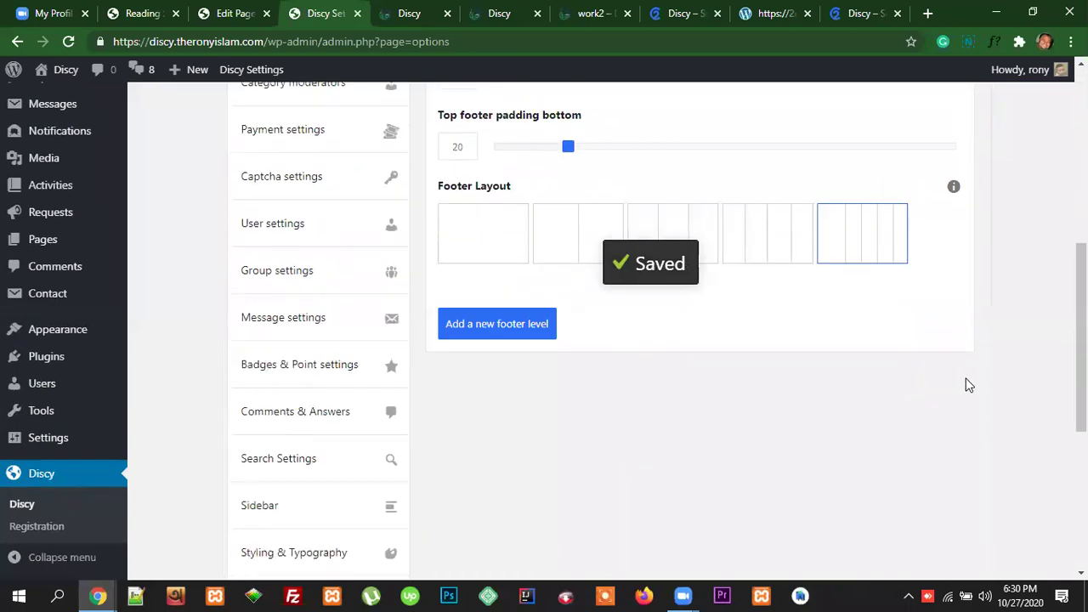
pyautogui.scroll(2, 819, 318)
# Step: Reload the live Discy site so it shows the saved footer
pyautogui.click(420, 14)
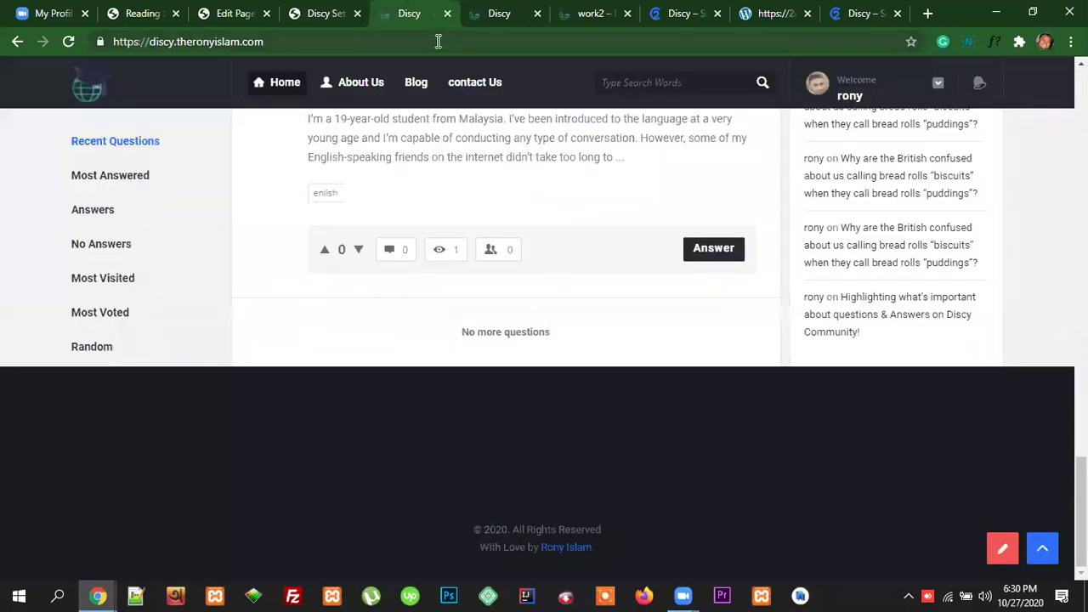
pyautogui.click(436, 42)
pyautogui.press('Return')
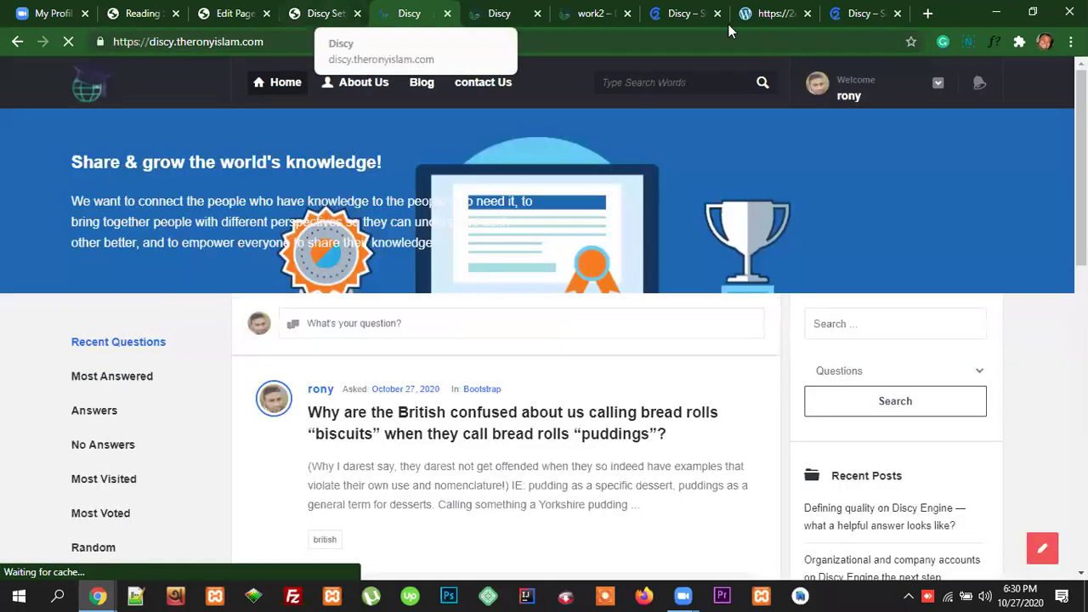
# Step: Inspect the 2code.info demo footer's About Us, Legal Stuff, Help and Follow columns
pyautogui.click(862, 15)
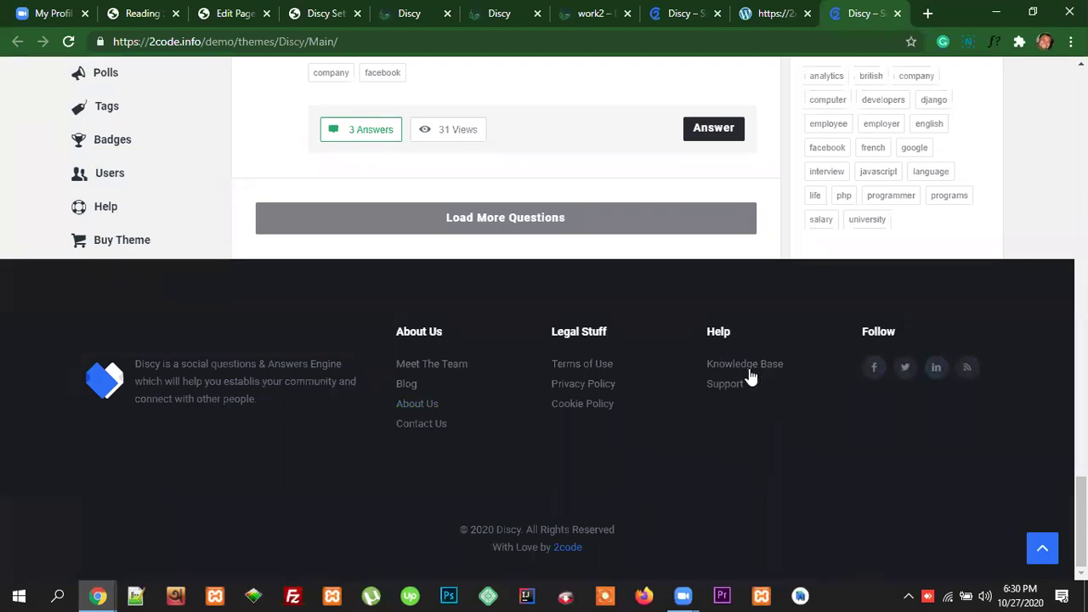
pyautogui.doubleClick(716, 316)
pyautogui.click(510, 312)
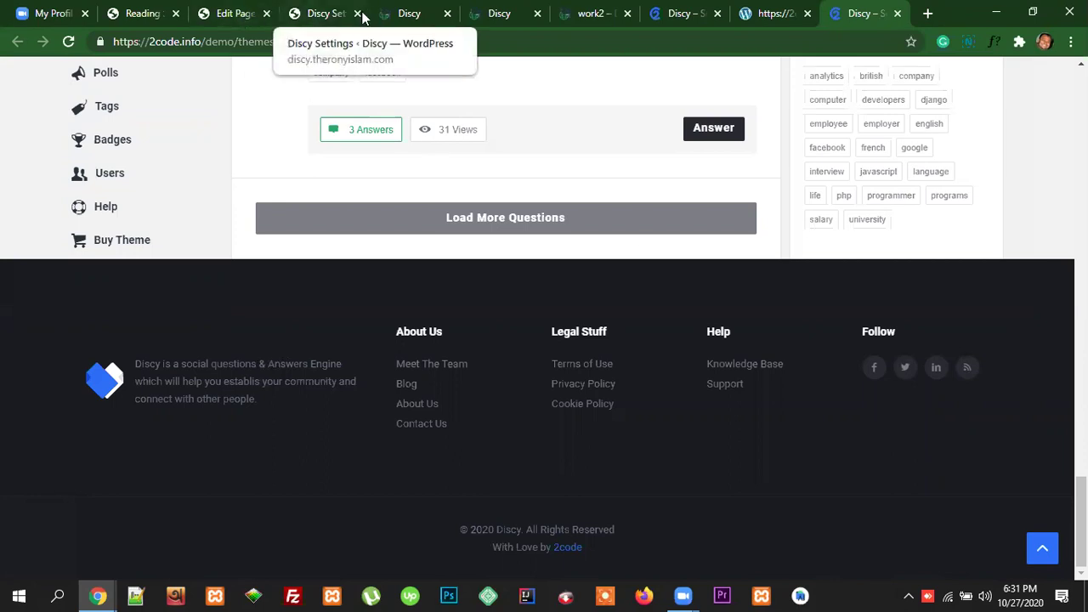
# Step: Move from the About Us page editor to Appearance > Widgets
pyautogui.click(318, 14)
pyautogui.scroll(4, 811, 445)
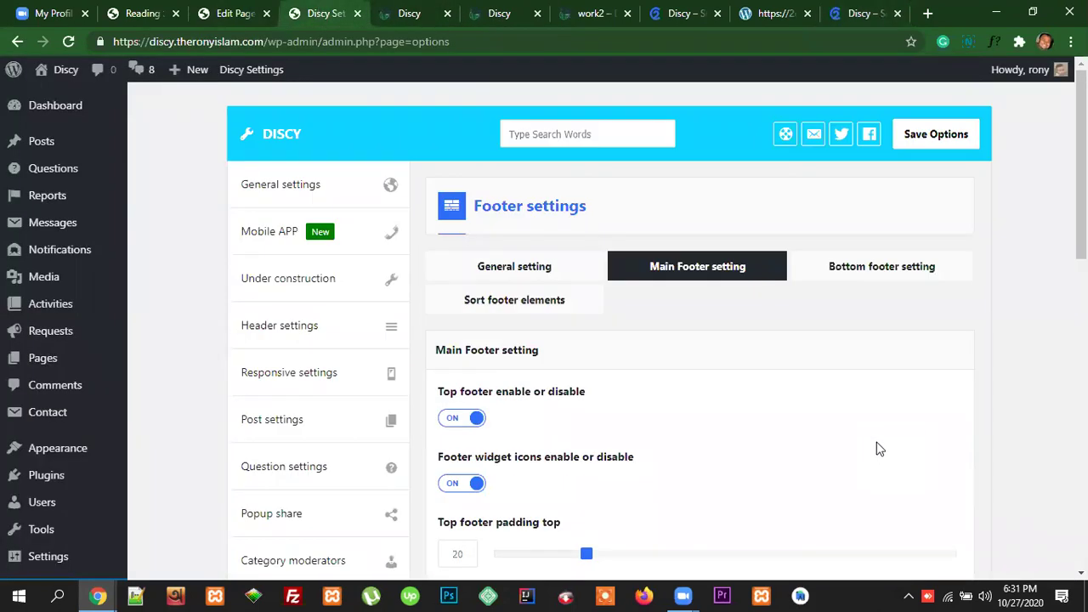
pyautogui.click(231, 14)
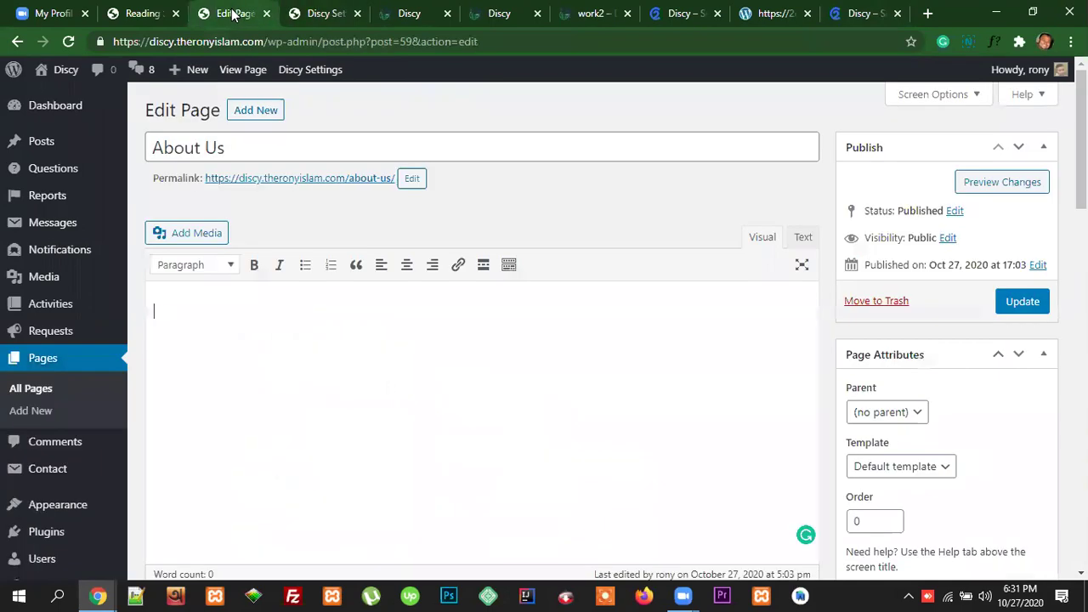
pyautogui.scroll(-2, 89, 451)
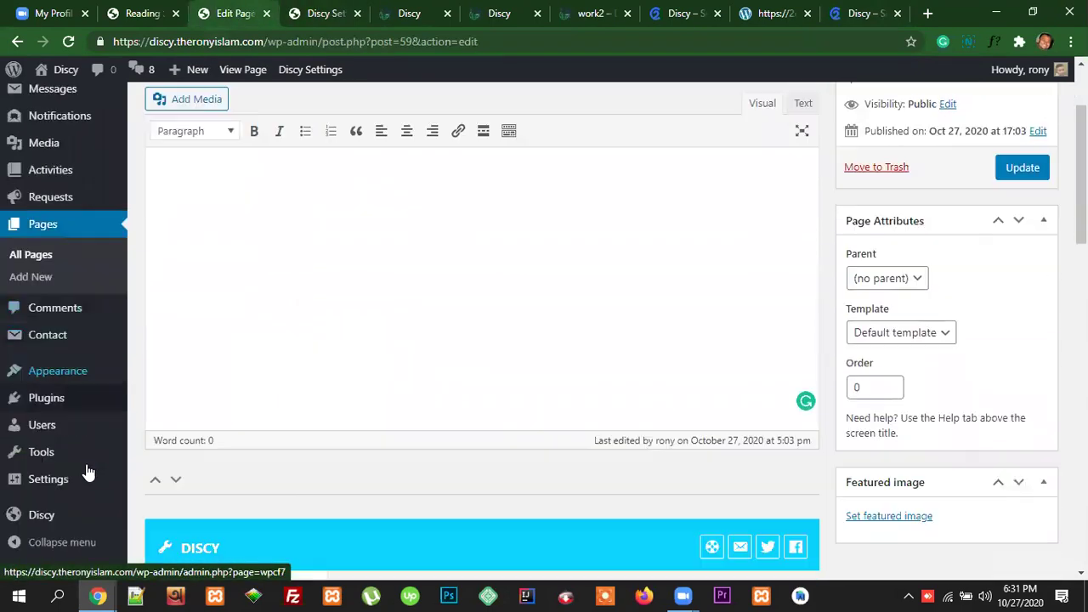
pyautogui.moveTo(62, 391)
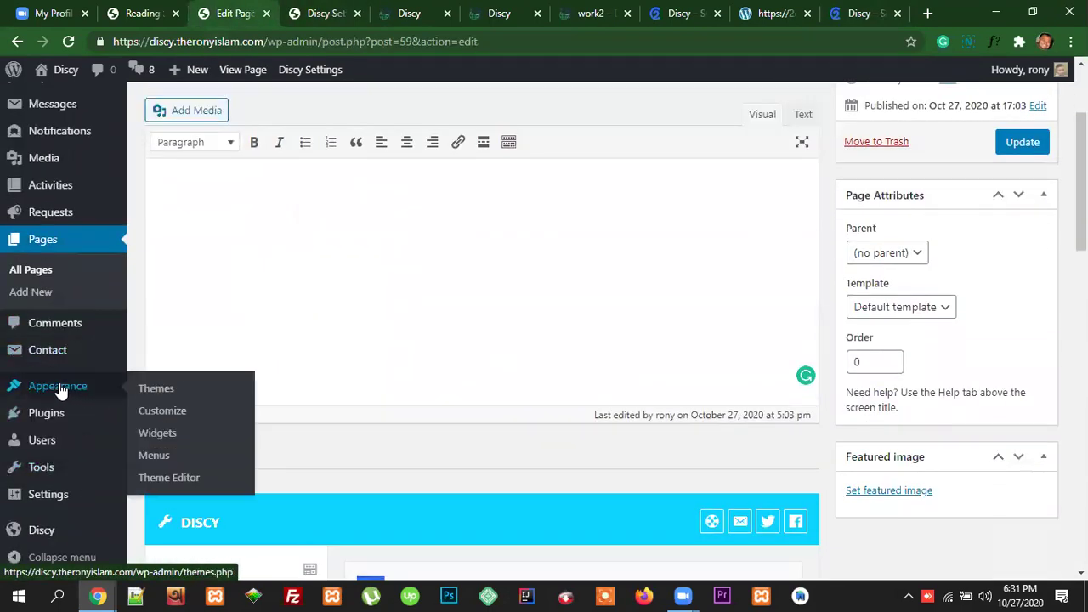
pyautogui.click(150, 438)
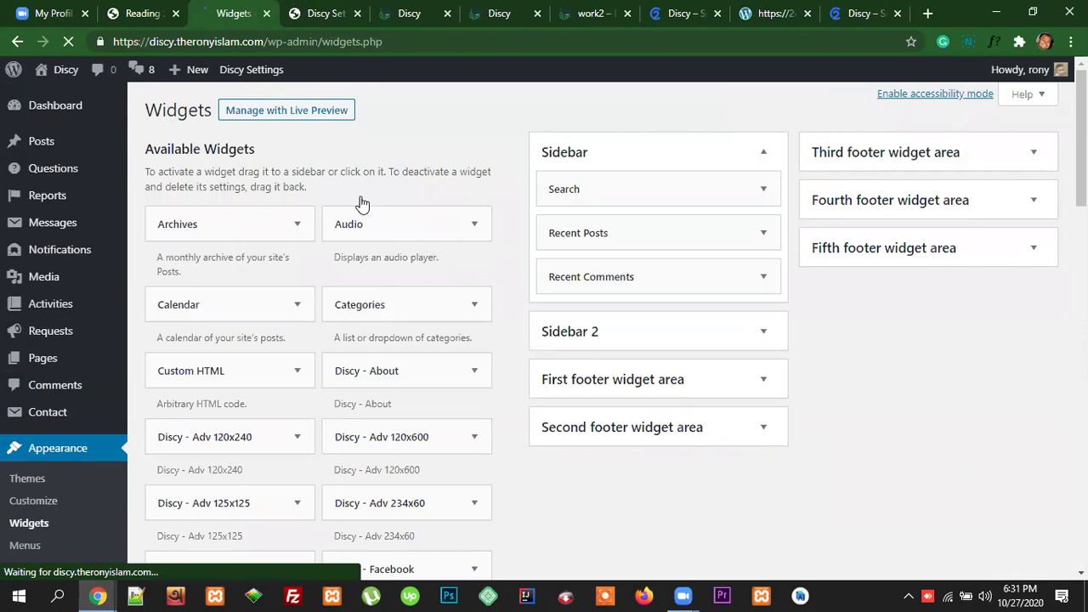
# Step: Collapse the Sidebar widget area and glance at the live and demo sites
pyautogui.click(764, 153)
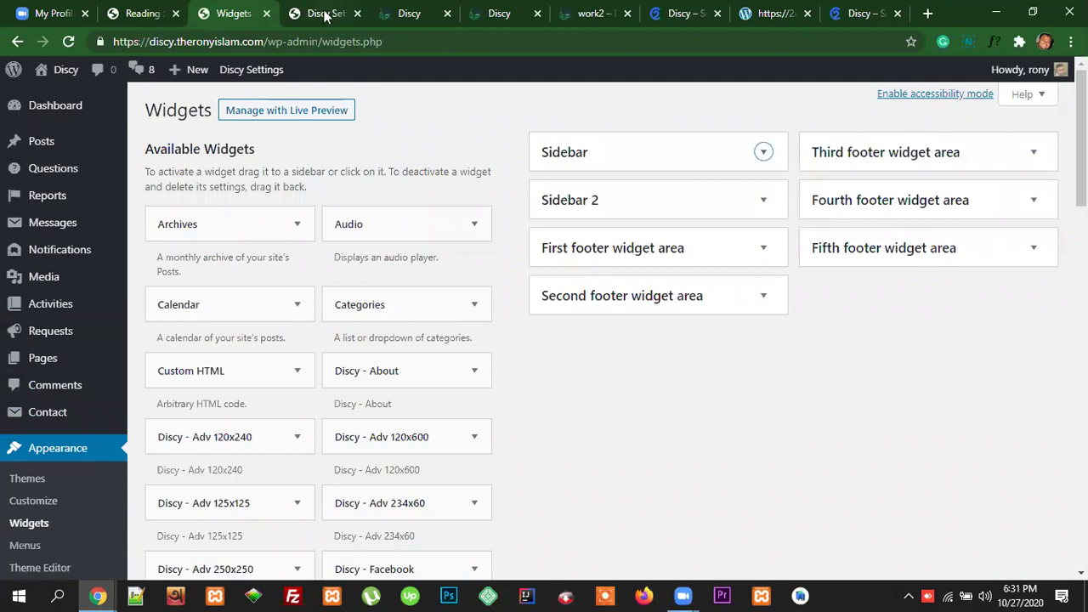
pyautogui.click(411, 13)
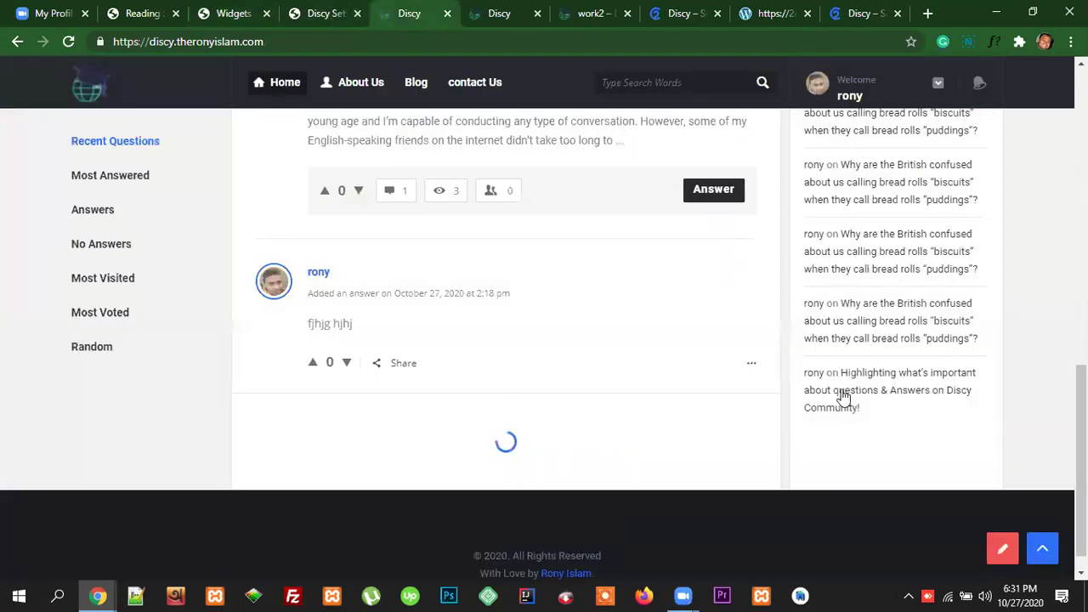
pyautogui.click(842, 15)
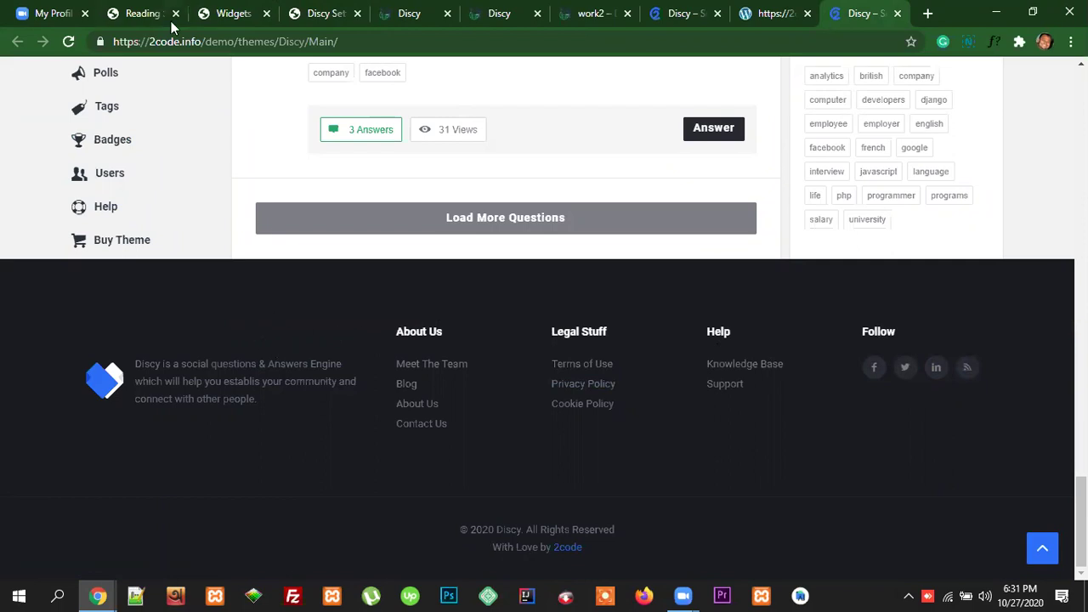
pyautogui.click(227, 15)
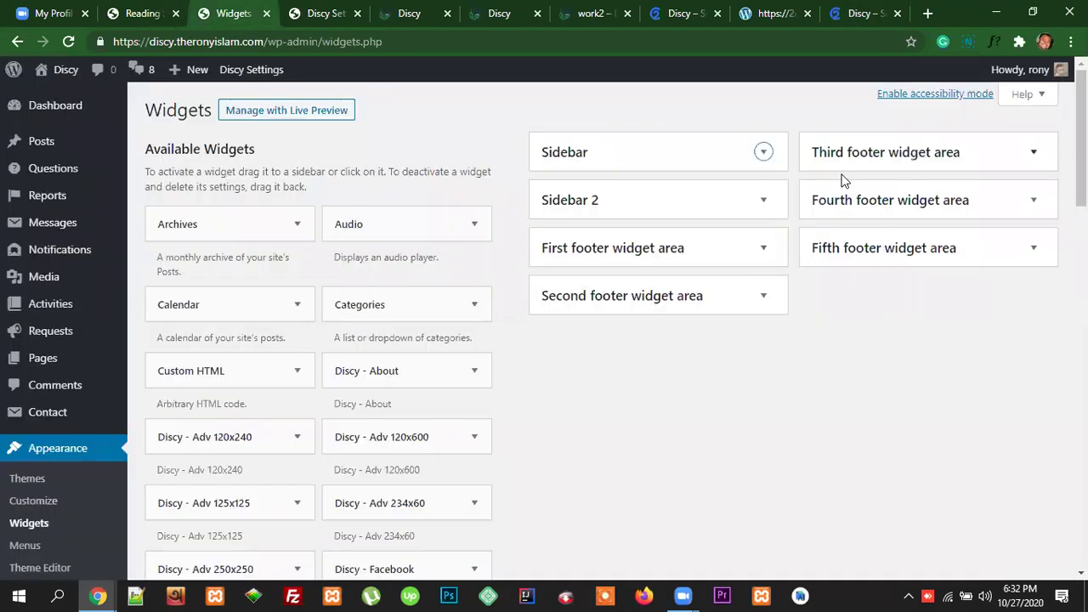
# Step: Study the demo footer's about paragraph, then try dragging Discy - About toward a footer area
pyautogui.click(863, 13)
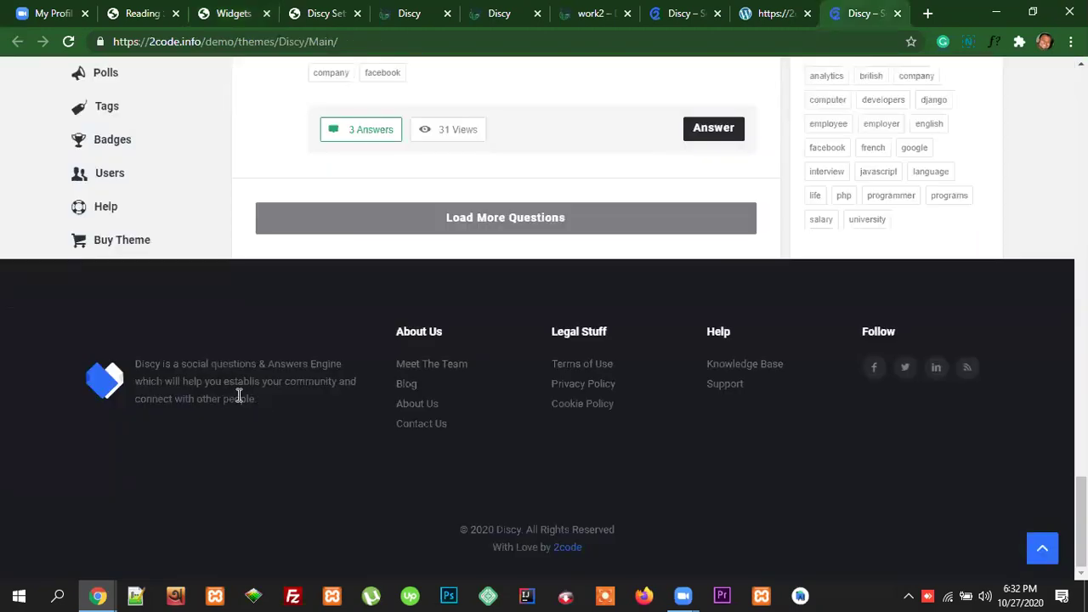
pyautogui.moveTo(257, 398); pyautogui.dragTo(100, 370)
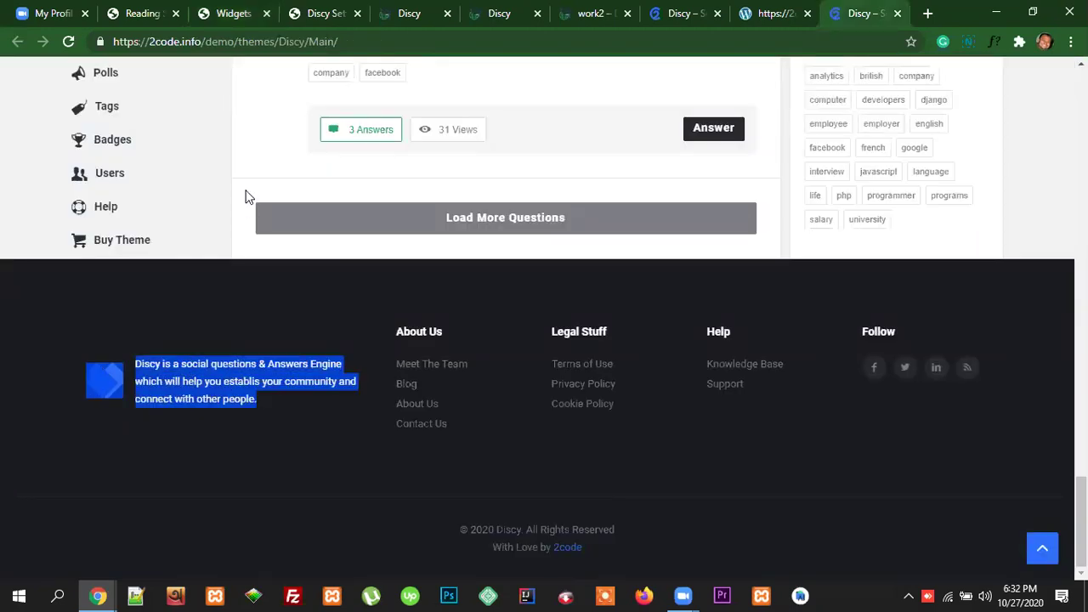
pyautogui.click(226, 14)
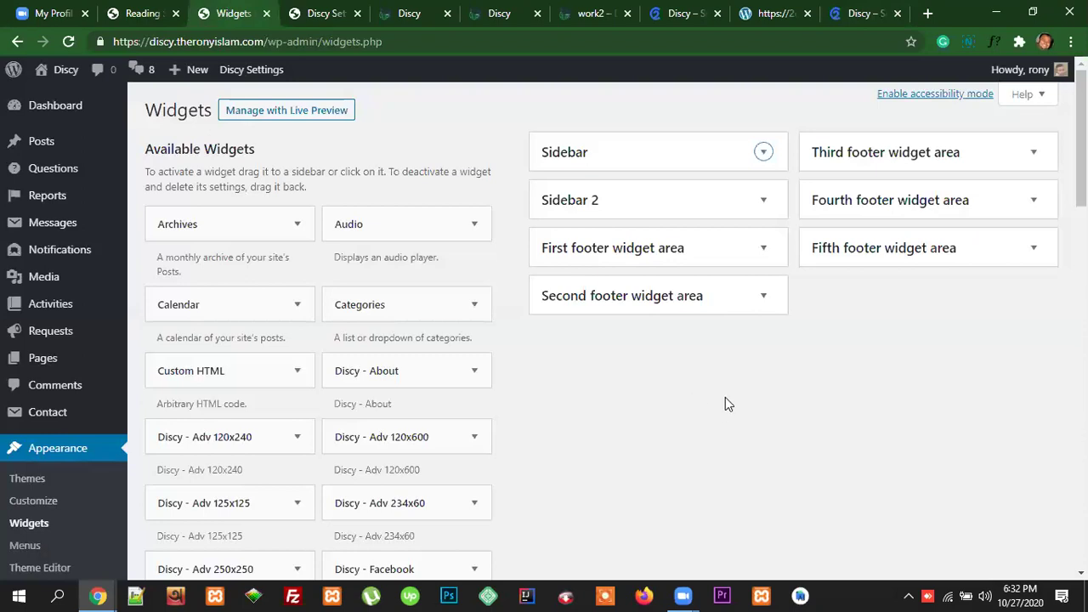
pyautogui.scroll(-1, 594, 404)
pyautogui.scroll(1, 598, 399)
pyautogui.scroll(-1, 657, 301)
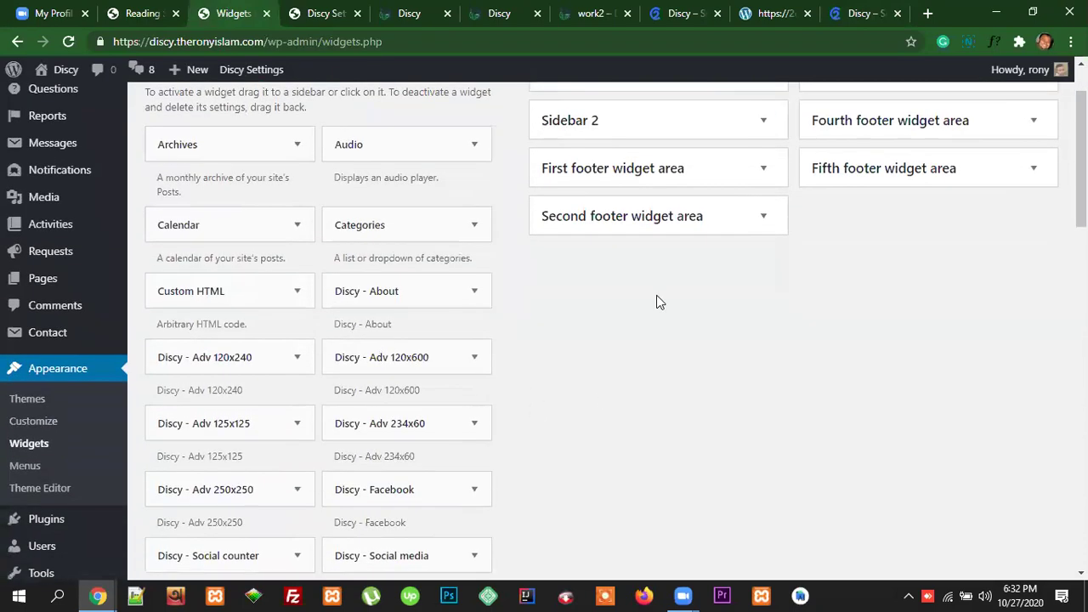
pyautogui.click(854, 14)
pyautogui.click(277, 412)
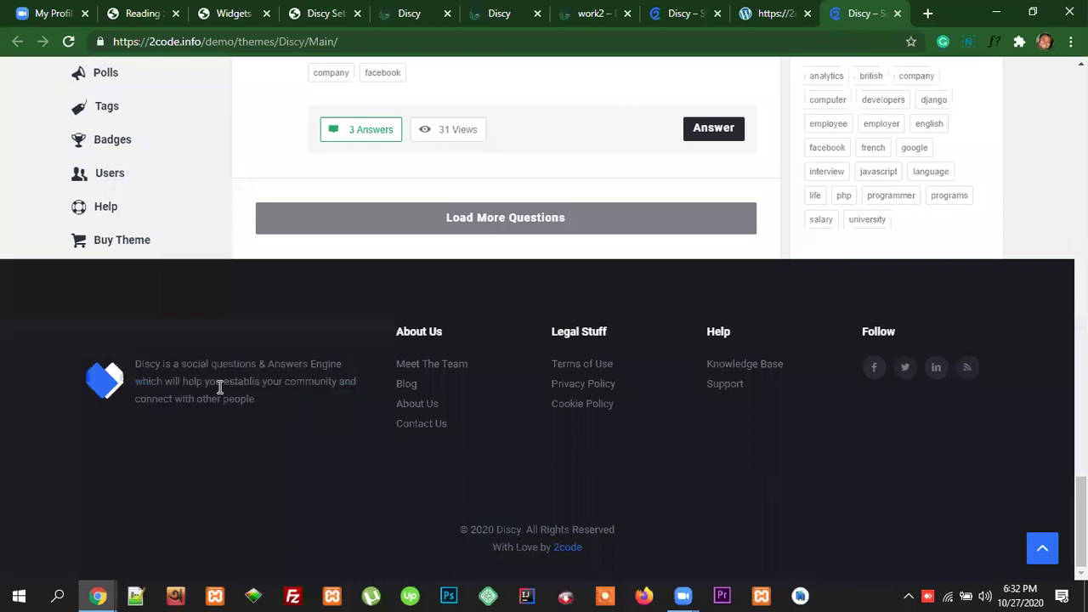
pyautogui.moveTo(258, 400); pyautogui.dragTo(137, 362)
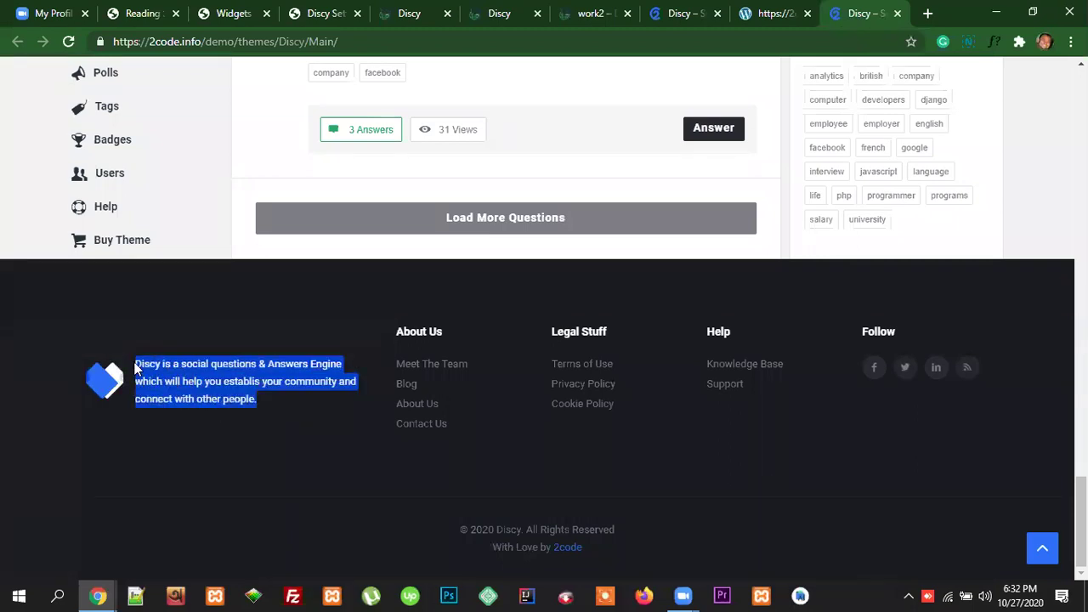
pyautogui.click(293, 363)
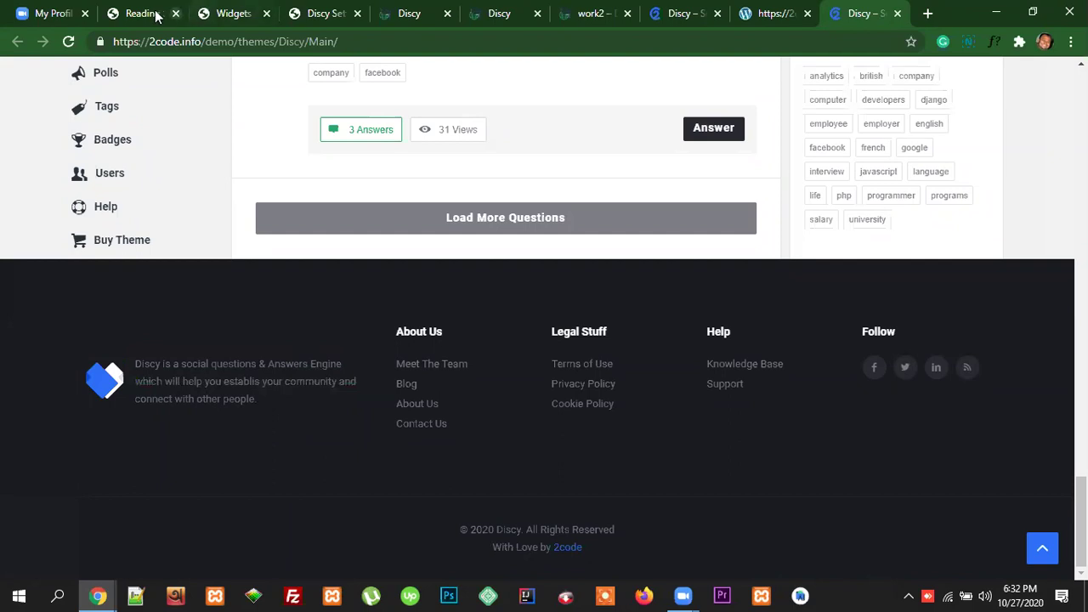
pyautogui.click(242, 14)
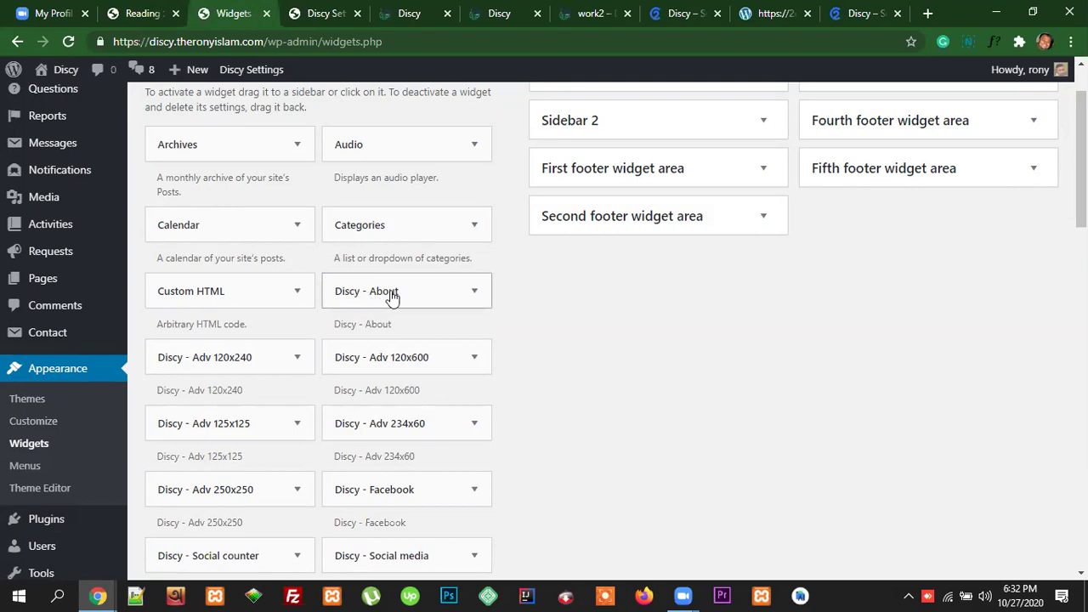
pyautogui.scroll(1, 515, 342)
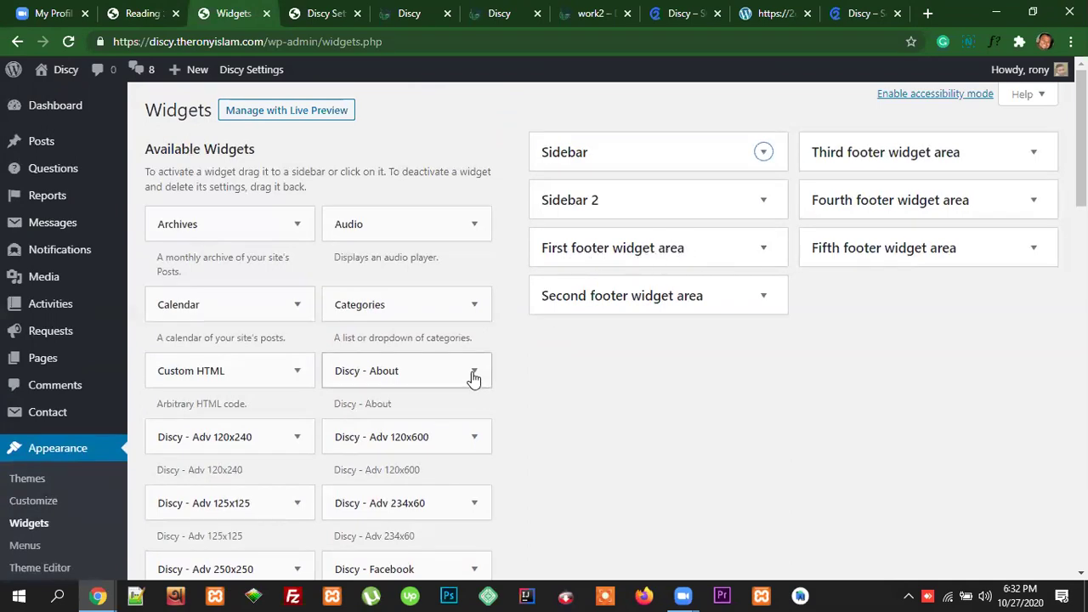
pyautogui.moveTo(392, 379)
pyautogui.mouseDown()
pyautogui.moveTo(573, 289)
pyautogui.moveTo(622, 235)
pyautogui.moveTo(410, 374)
pyautogui.mouseUp()
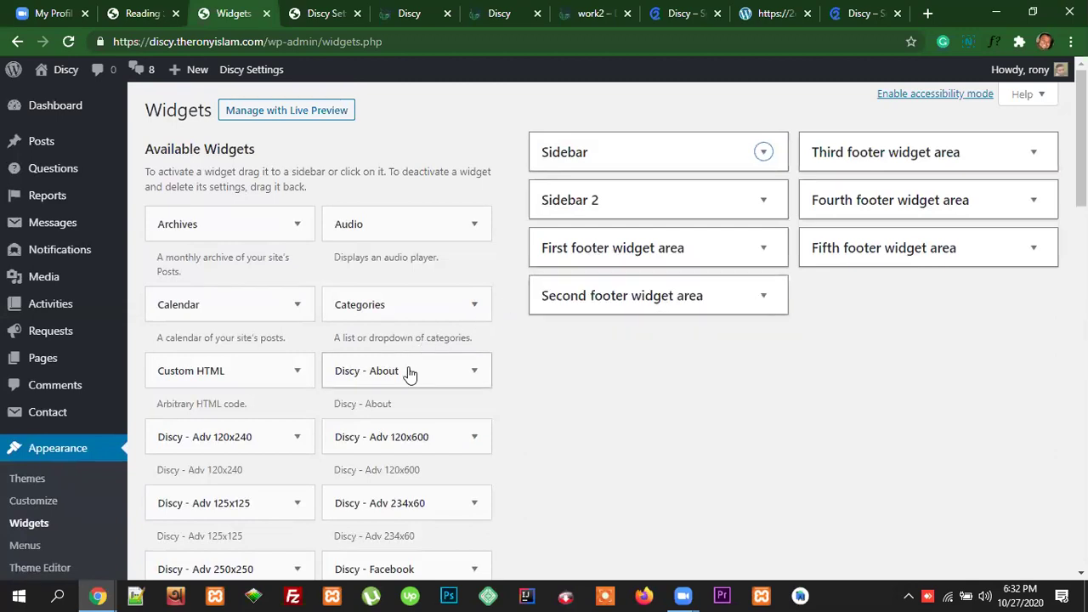
# Step: Add the Discy - About widget to the First footer widget area using its area chooser
pyautogui.click(432, 382)
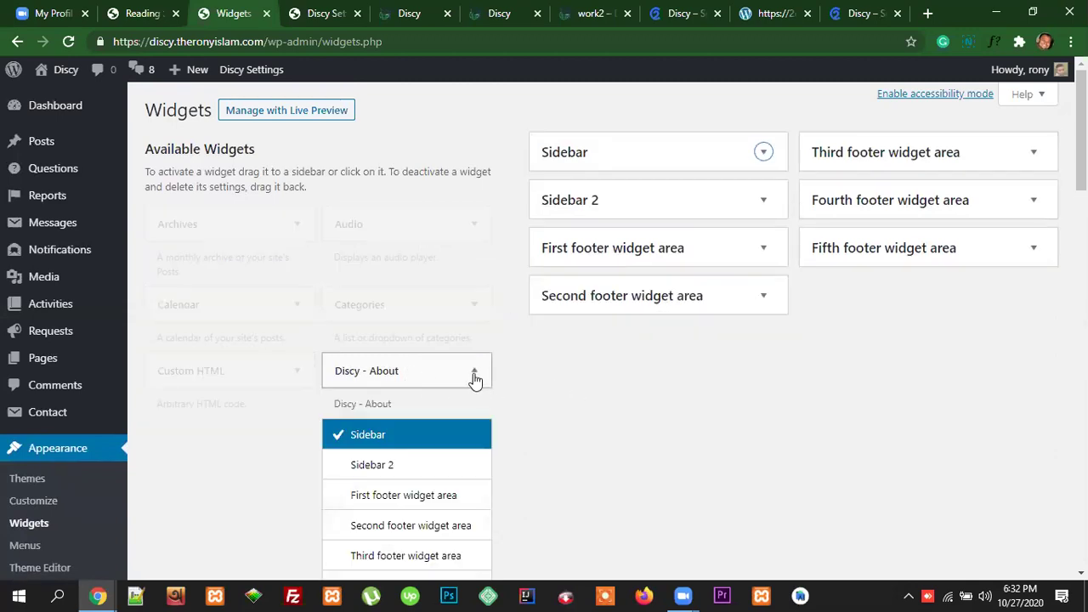
pyautogui.click(437, 374)
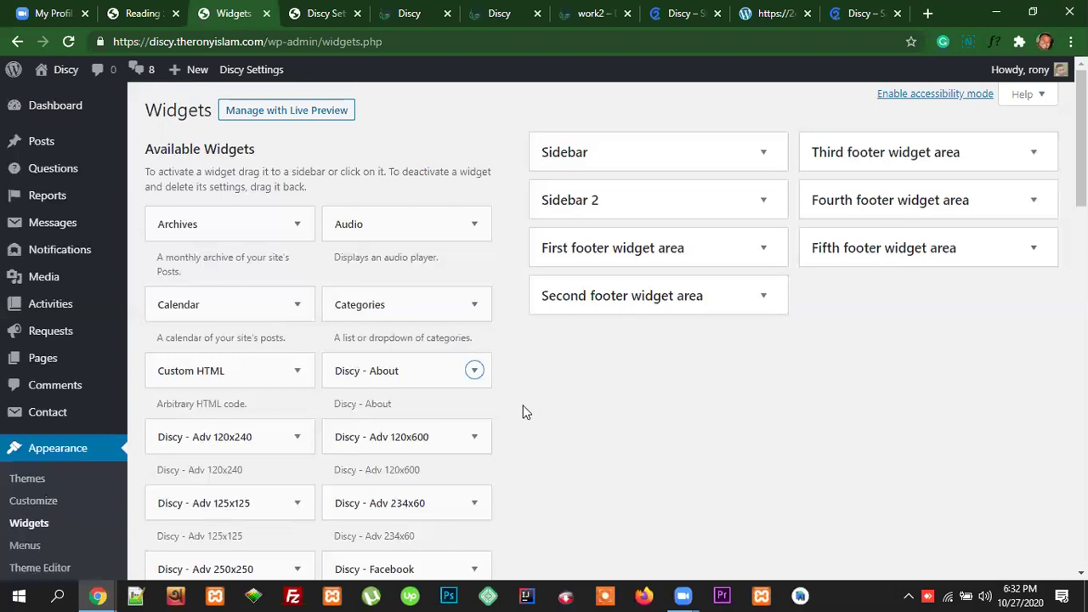
pyautogui.click(474, 373)
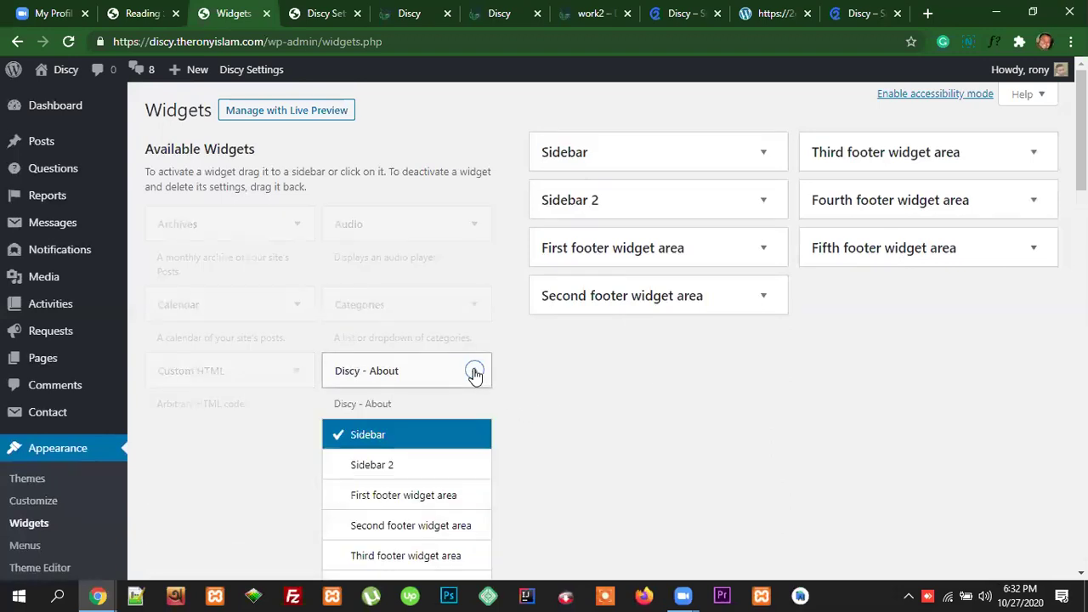
pyautogui.scroll(-1, 478, 377)
pyautogui.scroll(-1, 481, 343)
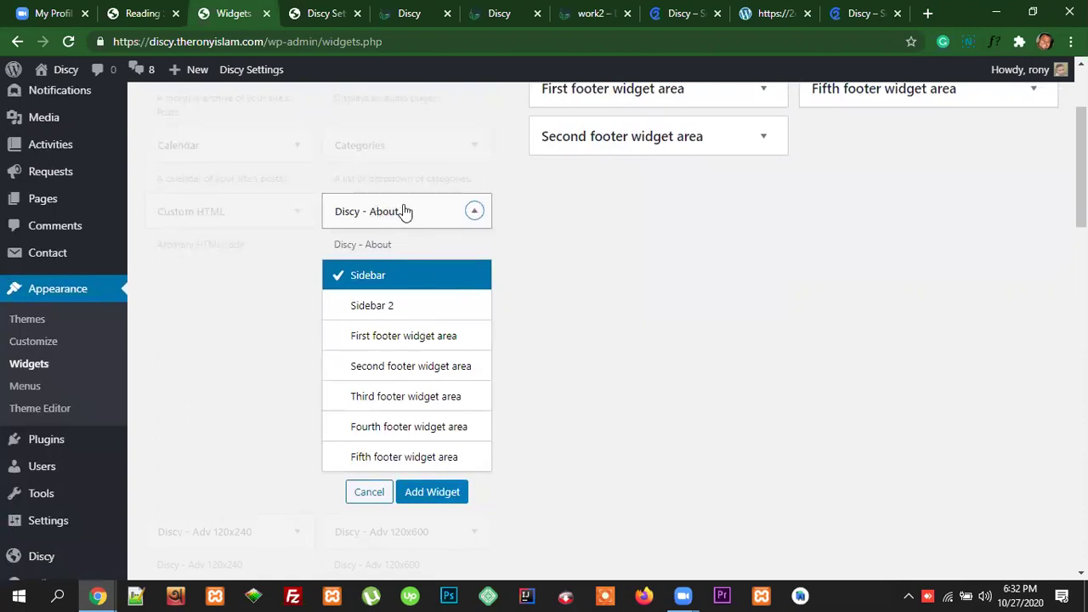
pyautogui.click(403, 341)
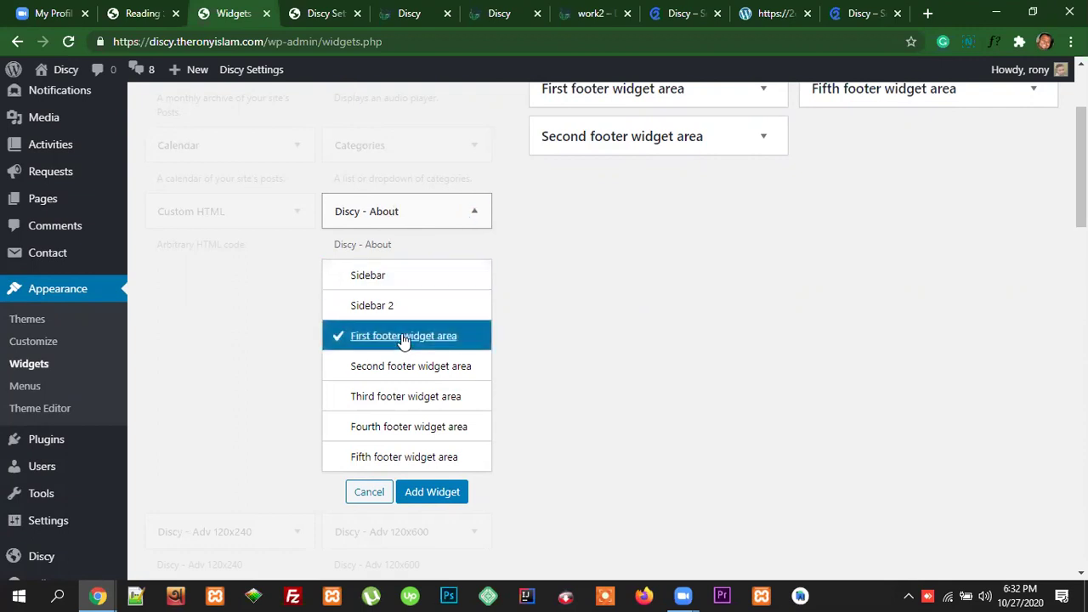
pyautogui.click(432, 493)
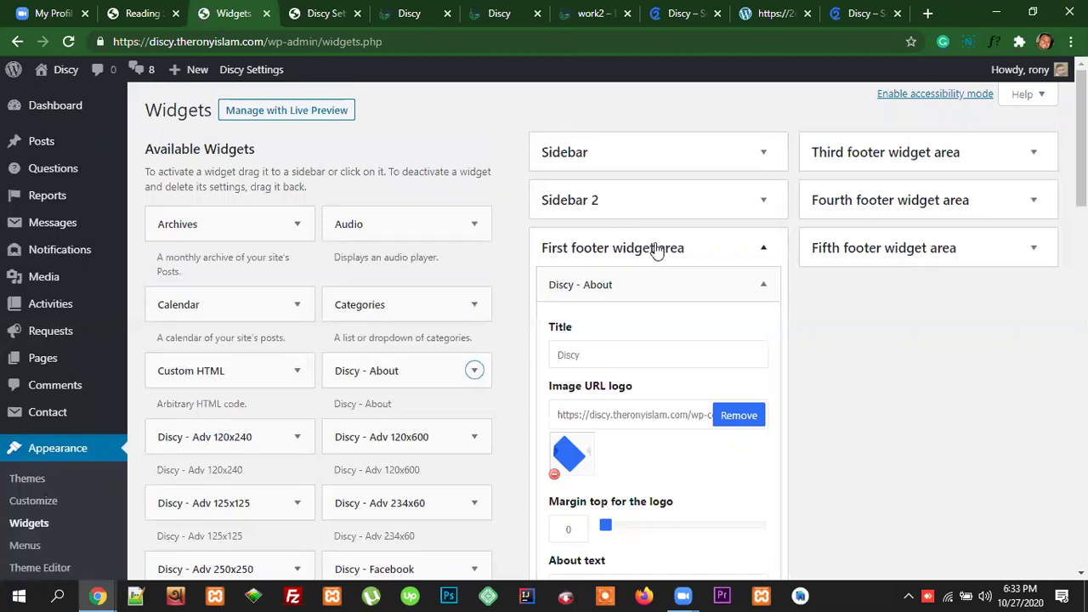
# Step: Clear the Discy - About widget's Title field, removing 'Discy'
pyautogui.scroll(-2, 687, 357)
pyautogui.scroll(-1, 704, 335)
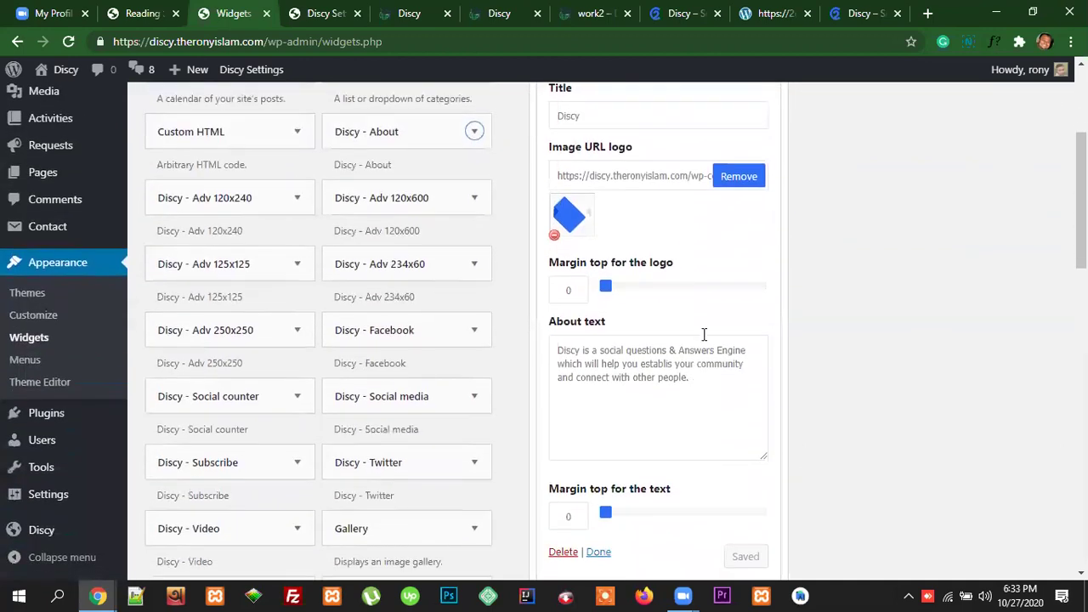
pyautogui.scroll(1, 462, 338)
pyautogui.scroll(2, 724, 204)
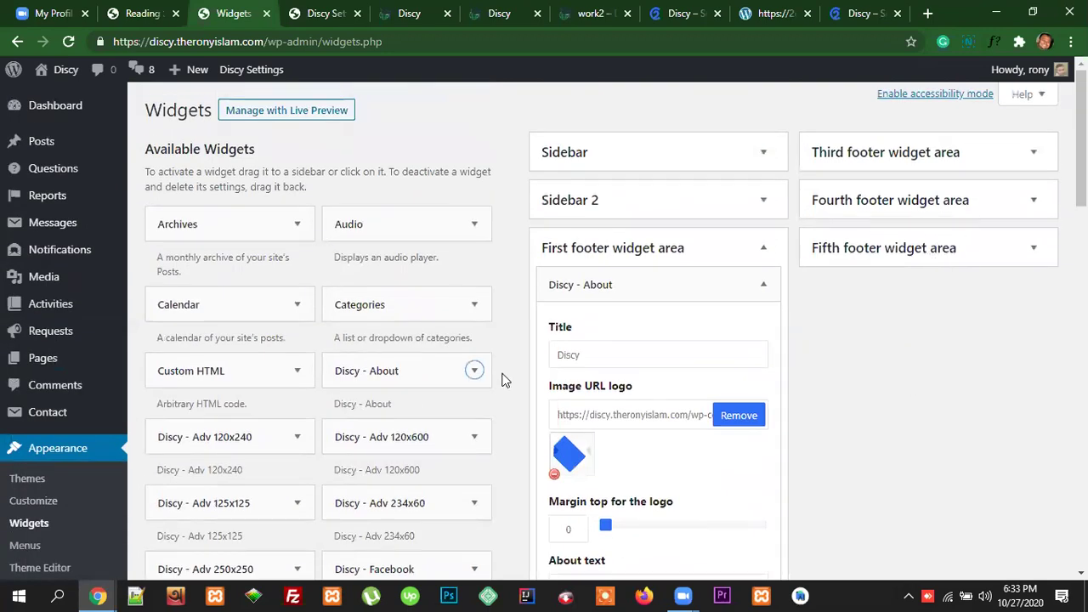
pyautogui.scroll(-1, 502, 380)
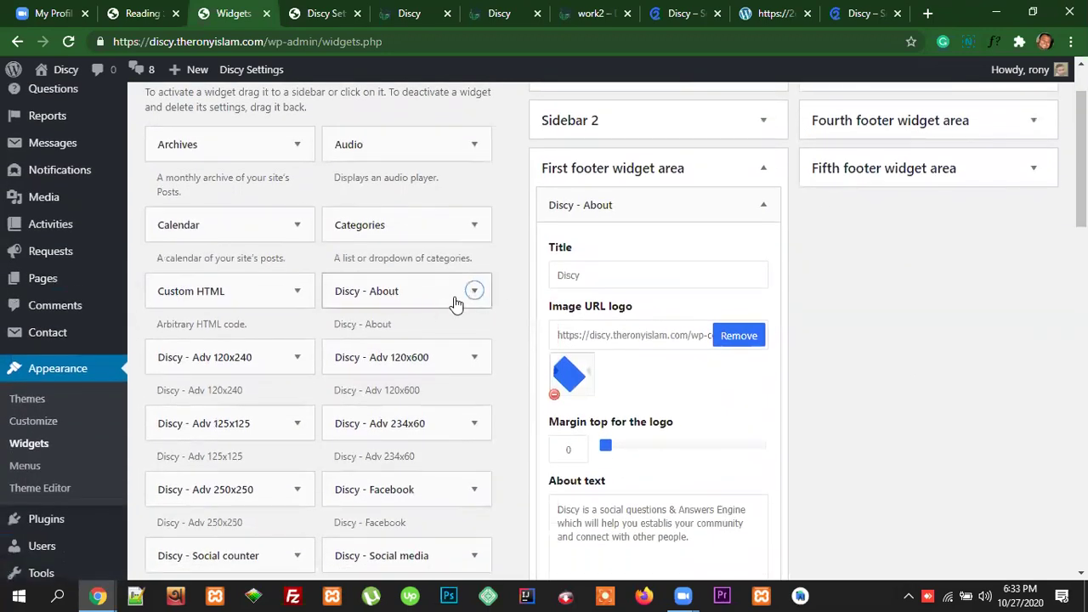
pyautogui.doubleClick(600, 275)
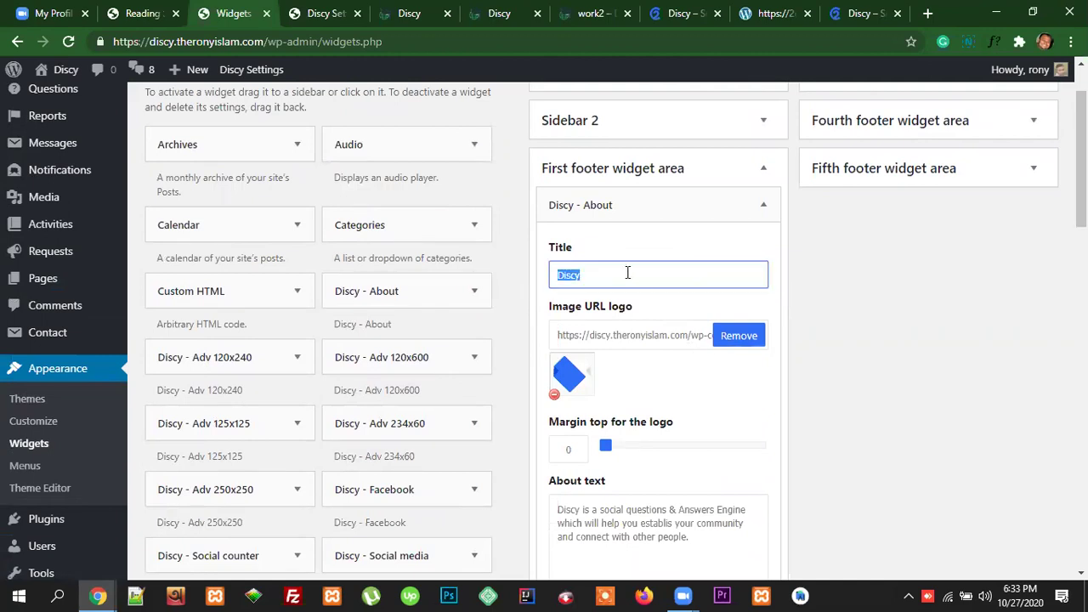
pyautogui.press('BackSpace')
# Step: Replace the widget's logo with the graduation-cap globe image from the Media Library
pyautogui.click(857, 24)
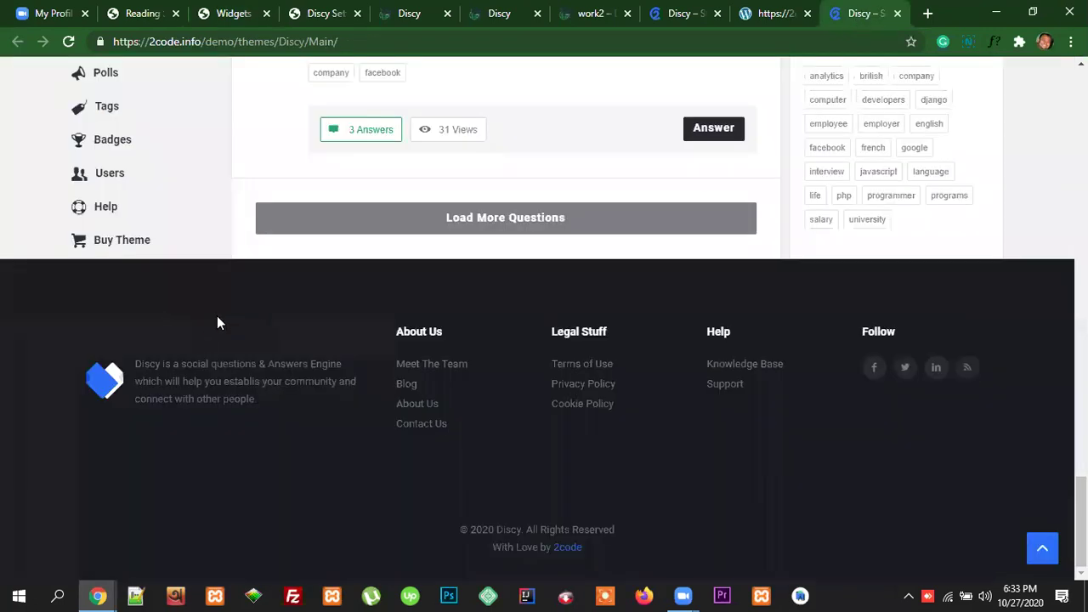
pyautogui.click(247, 9)
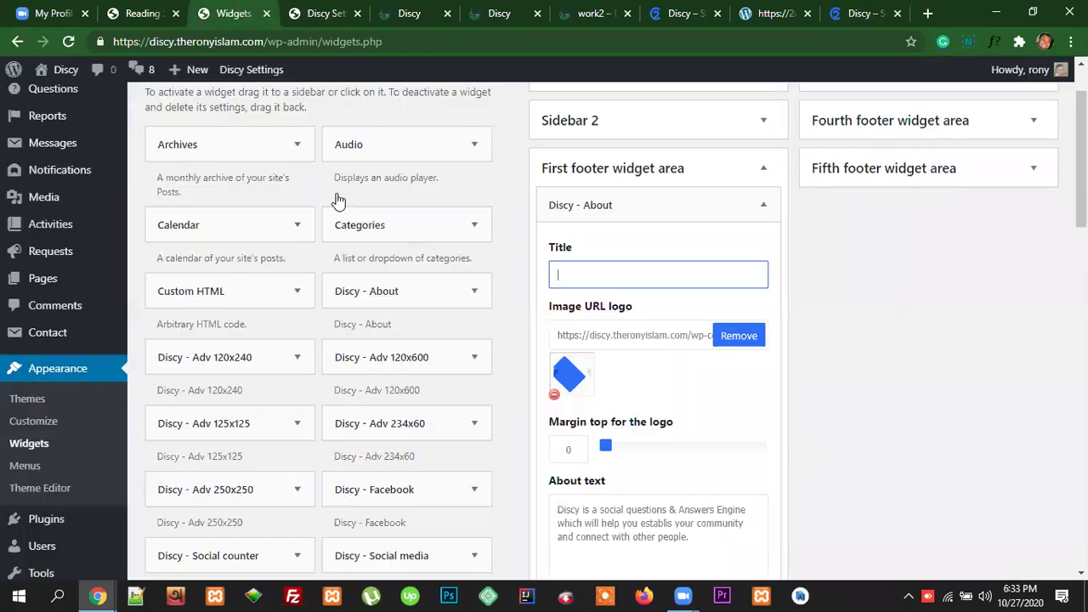
pyautogui.click(738, 337)
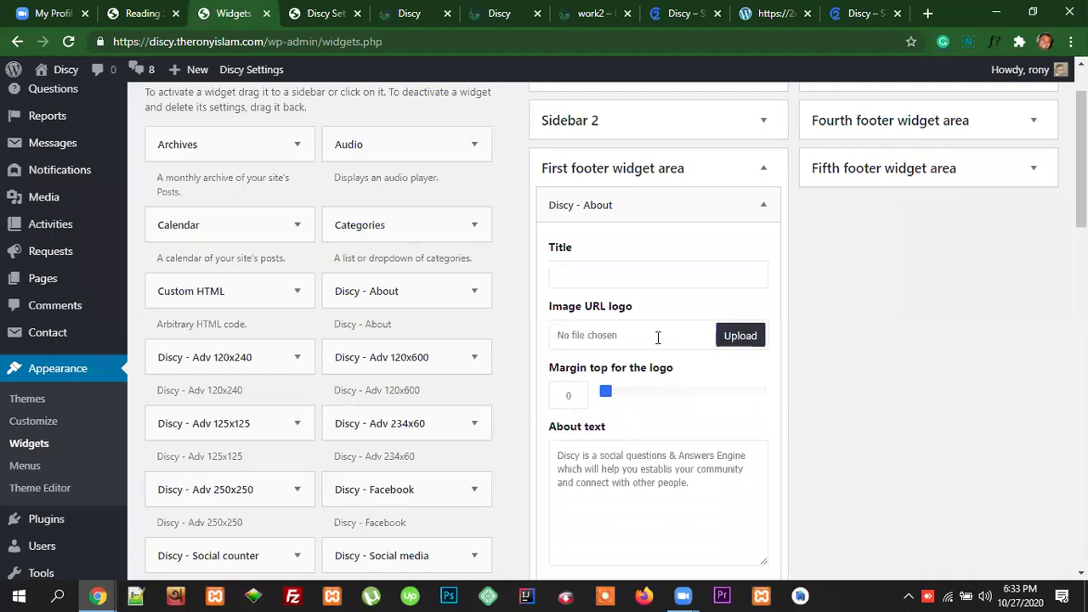
pyautogui.click(742, 340)
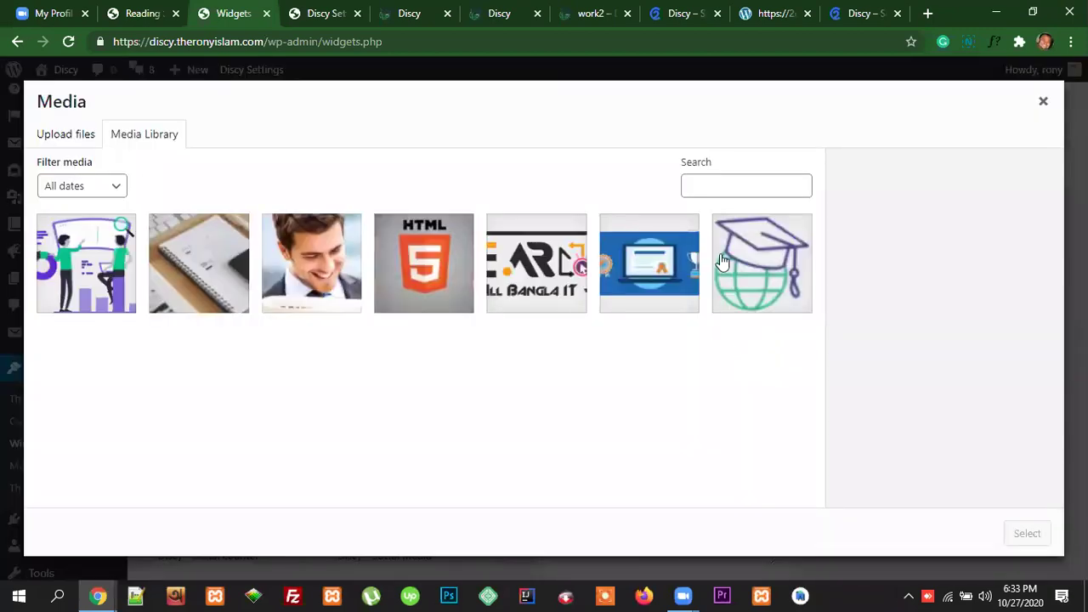
pyautogui.click(722, 261)
pyautogui.click(1027, 534)
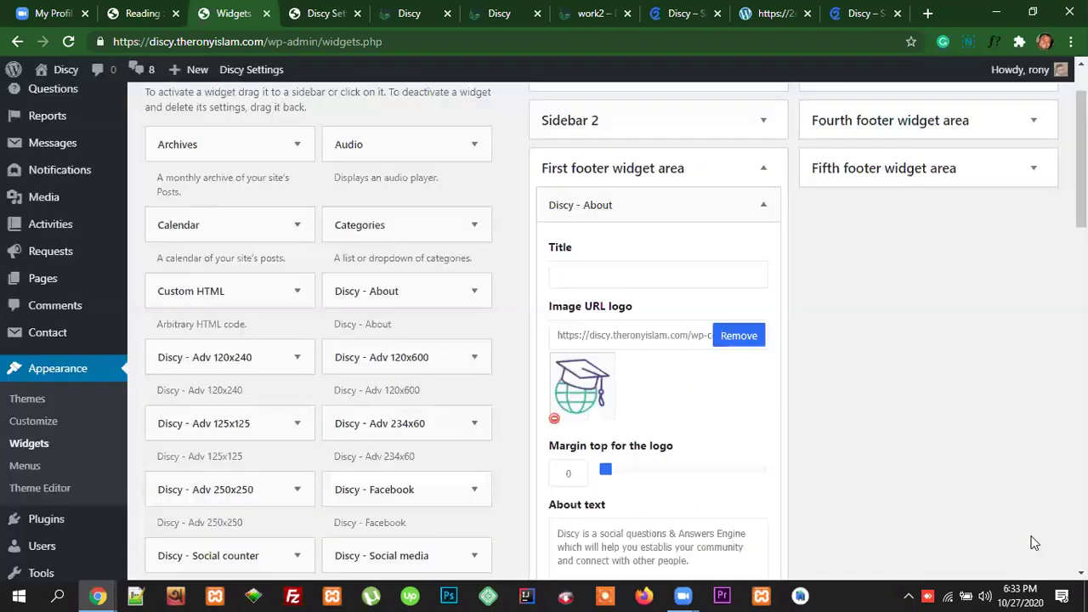
# Step: Raise the logo's top margin to 10 and select the widget's about text
pyautogui.scroll(-2, 700, 433)
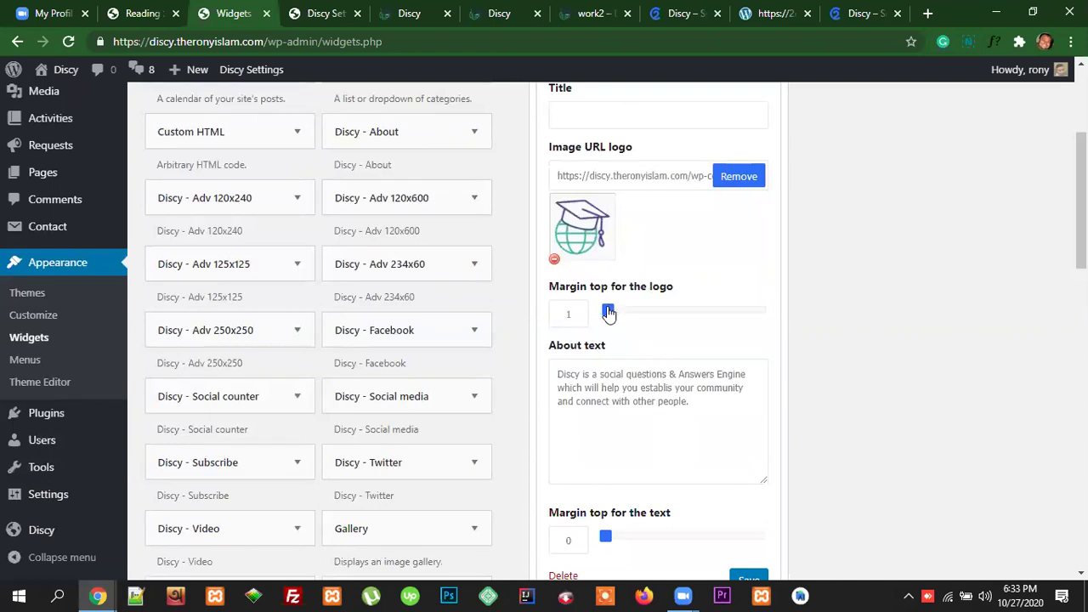
pyautogui.moveTo(607, 309); pyautogui.dragTo(630, 313)
pyautogui.click(626, 388)
pyautogui.hotkey('ctrl', 'a')
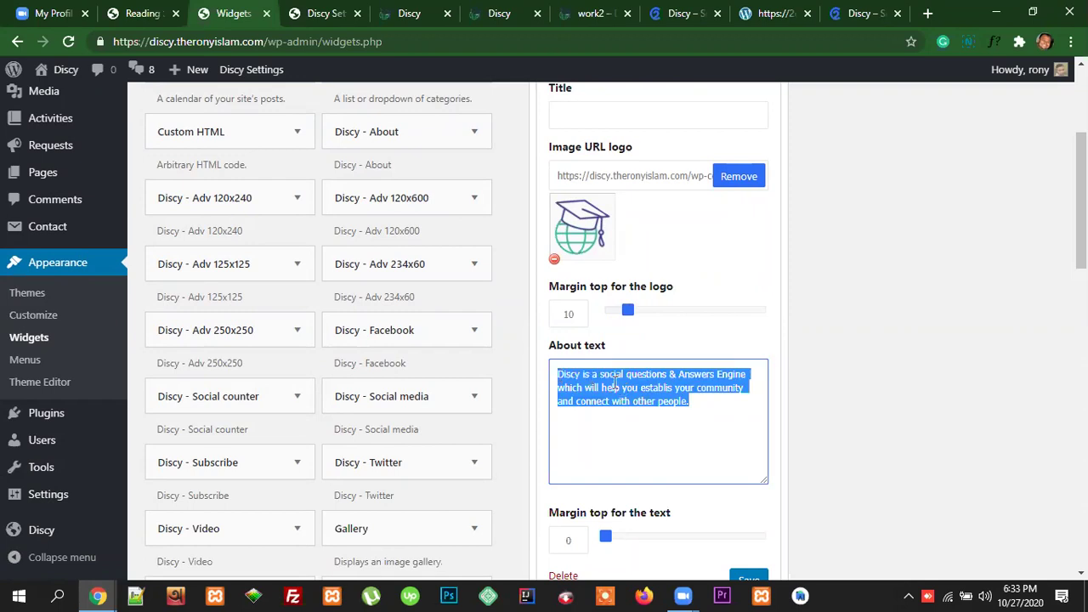
pyautogui.click(683, 412)
pyautogui.moveTo(703, 402); pyautogui.dragTo(556, 372)
# Step: Compare against the demo footer, the live front page and the Discy footer settings
pyautogui.scroll(-2, 665, 445)
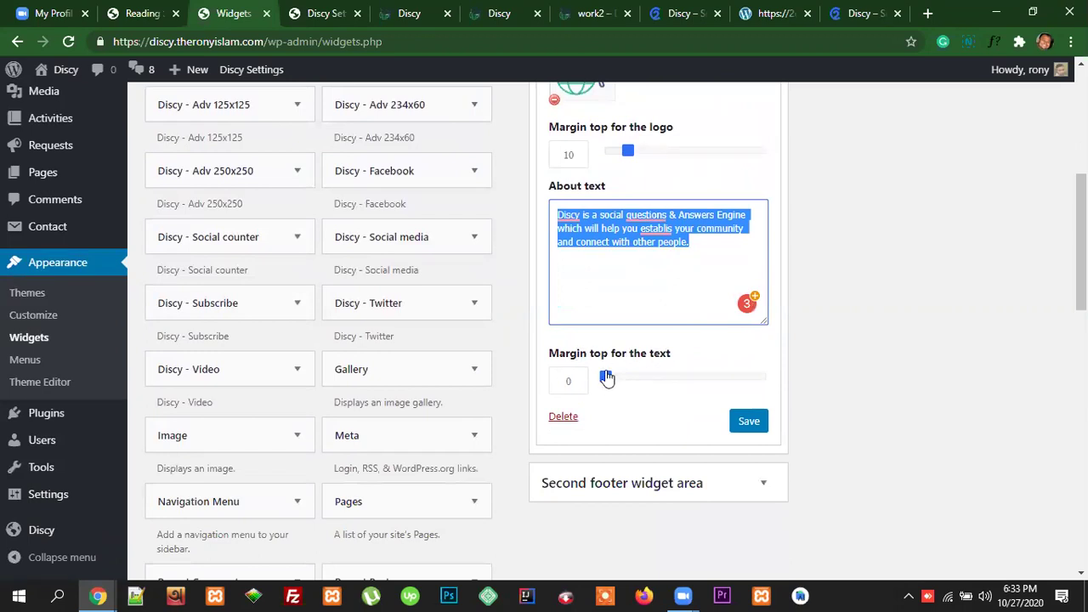
pyautogui.click(848, 11)
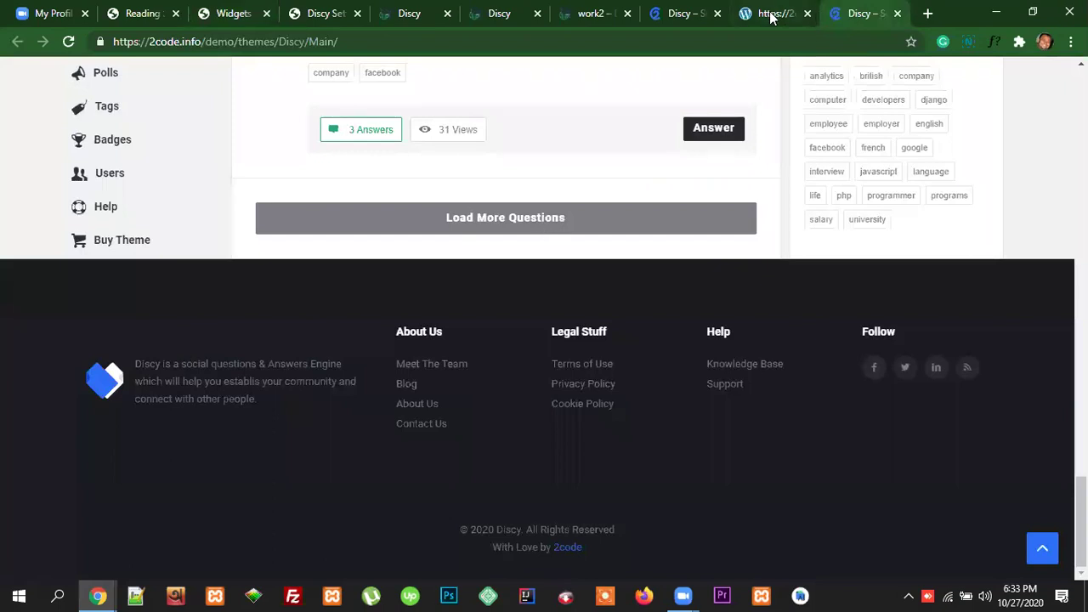
pyautogui.click(412, 15)
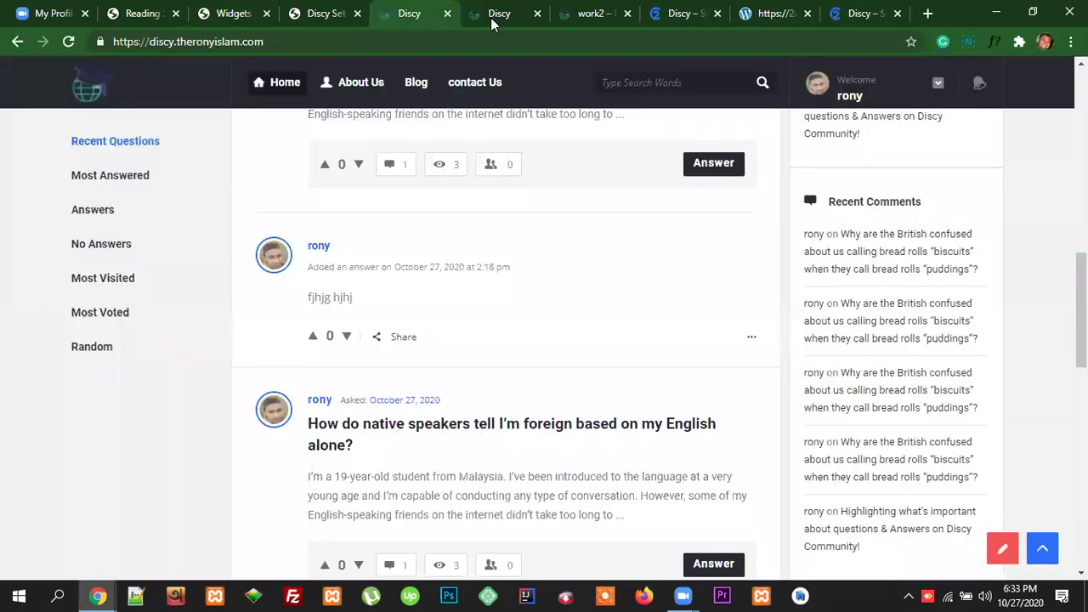
pyautogui.scroll(-3, 542, 296)
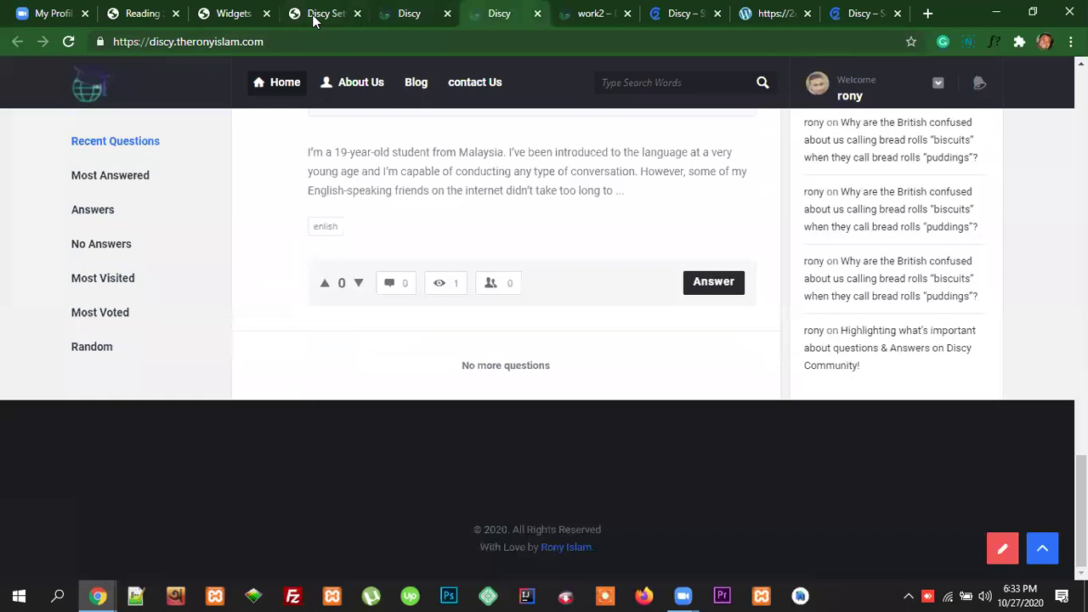
pyautogui.click(315, 16)
pyautogui.scroll(-2, 550, 443)
pyautogui.scroll(-3, 590, 462)
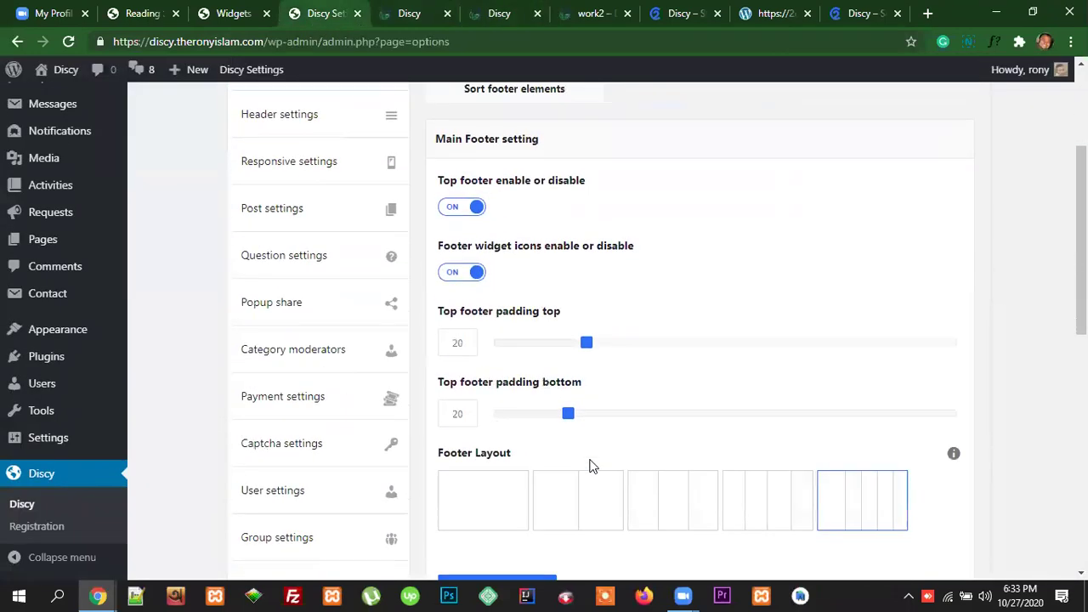
pyautogui.click(232, 17)
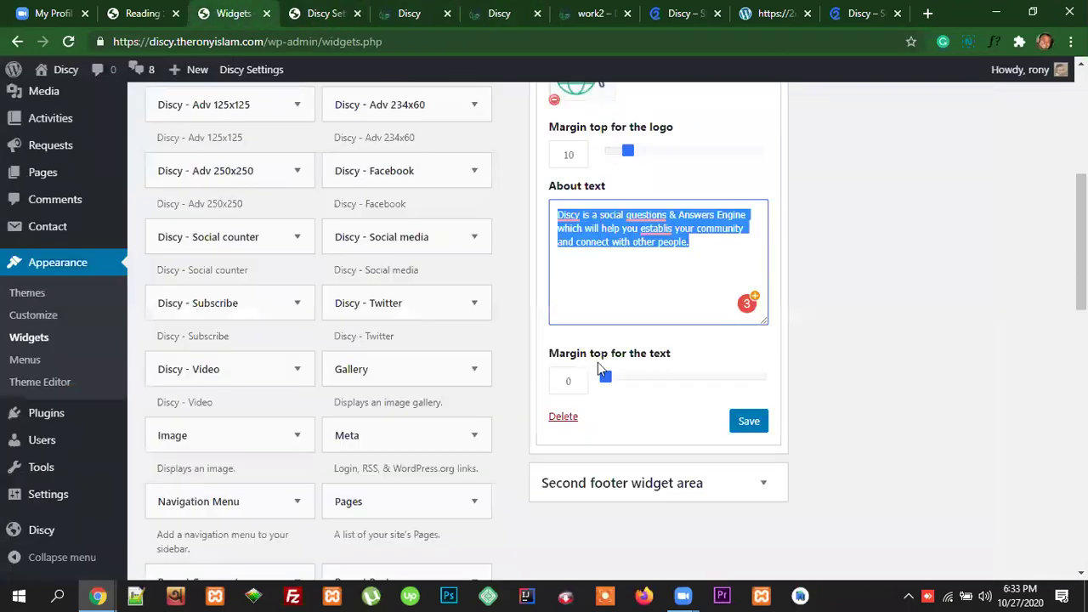
# Step: Set the about text's top margin to 10 and save the About widget
pyautogui.click(572, 381)
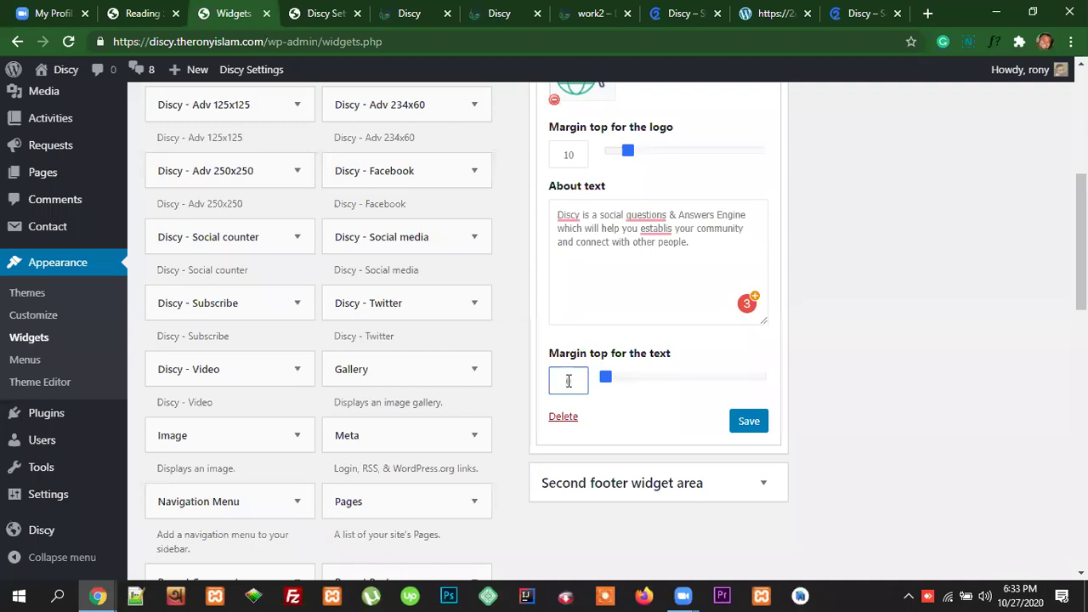
pyautogui.click(750, 423)
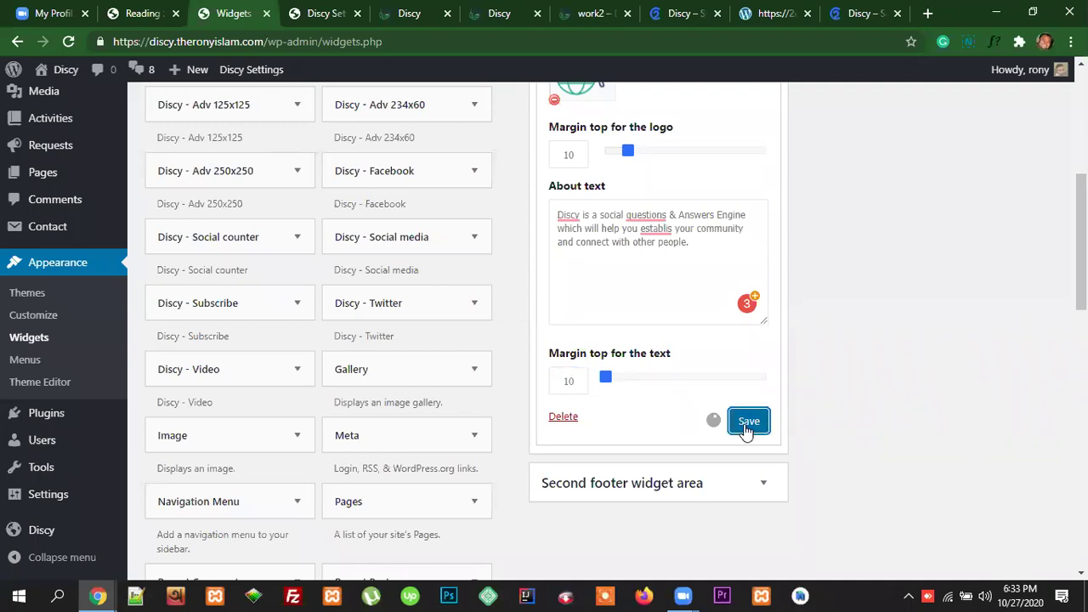
pyautogui.scroll(5, 976, 390)
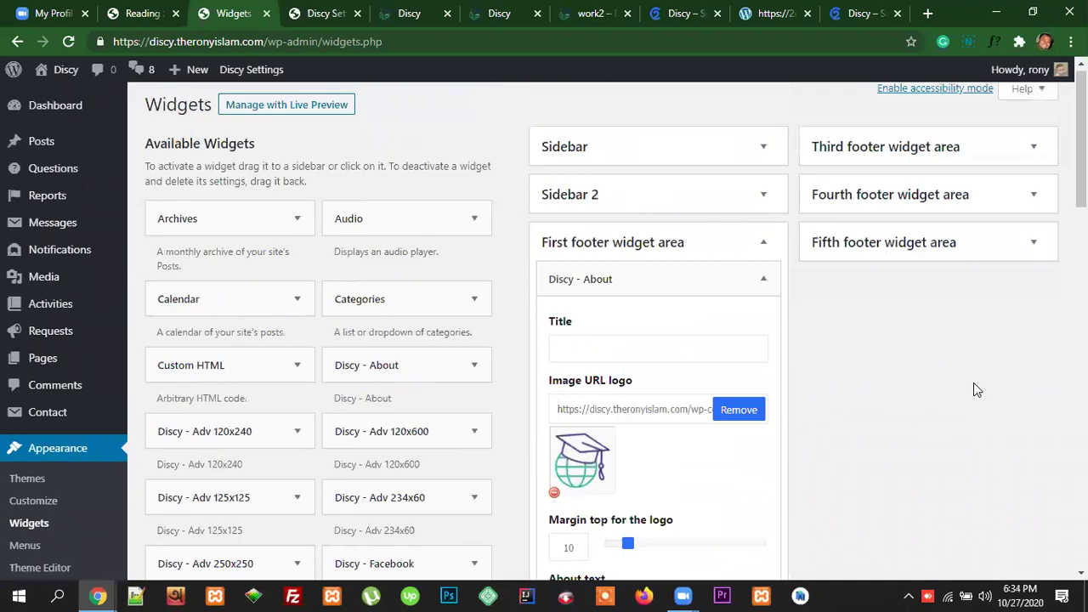
pyautogui.click(410, 14)
# Step: Reload the live site to check the globe-logo footer, then collapse First footer widget area
pyautogui.press('F5')
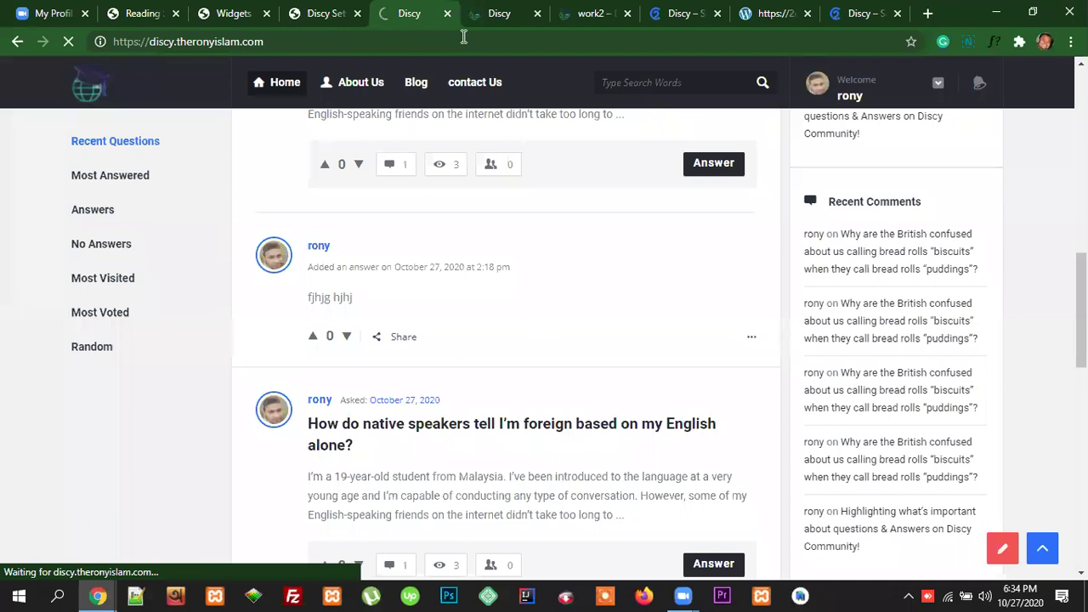
pyautogui.scroll(-2, 282, 517)
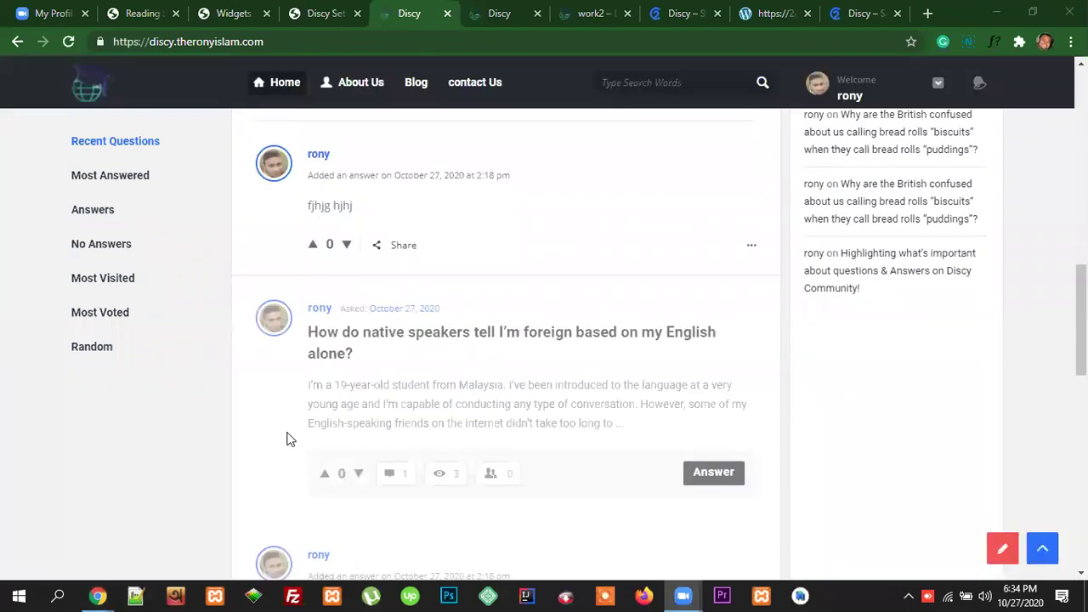
pyautogui.scroll(-5, 702, 410)
pyautogui.scroll(-5, 701, 410)
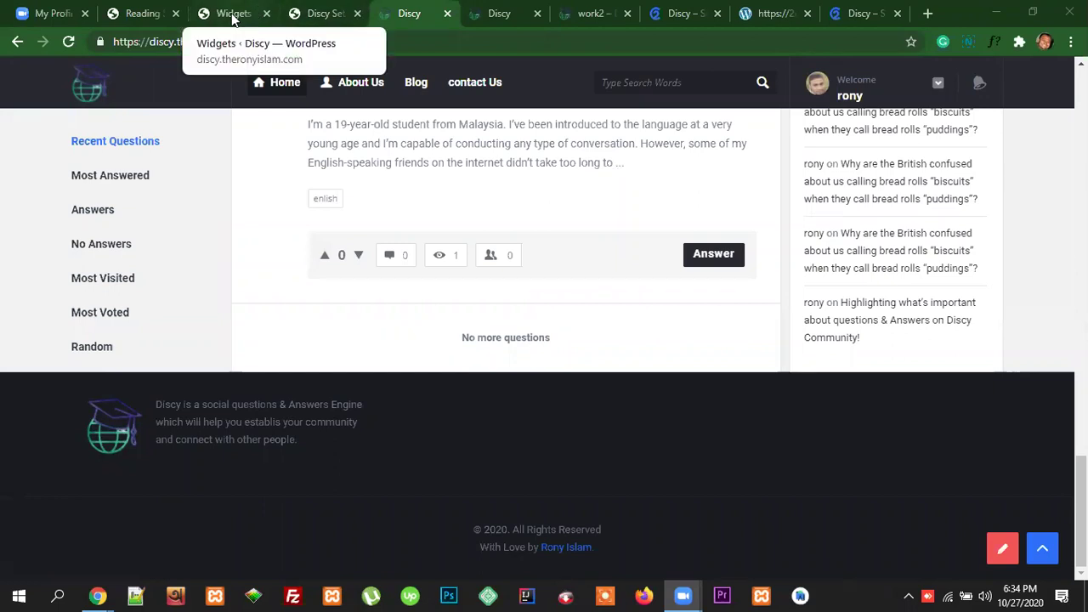
pyautogui.click(233, 14)
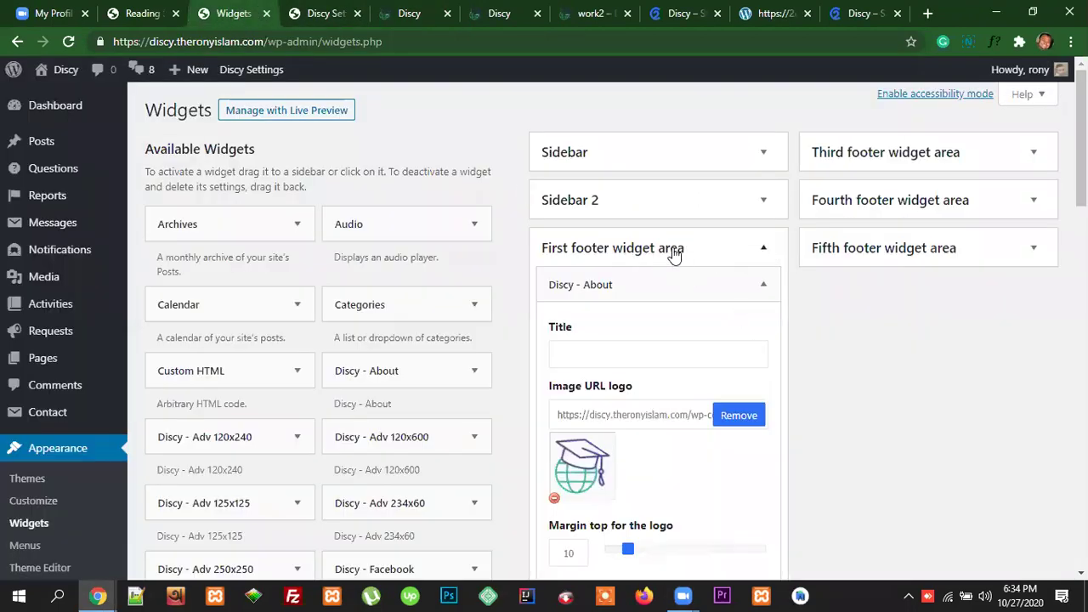
pyautogui.click(673, 253)
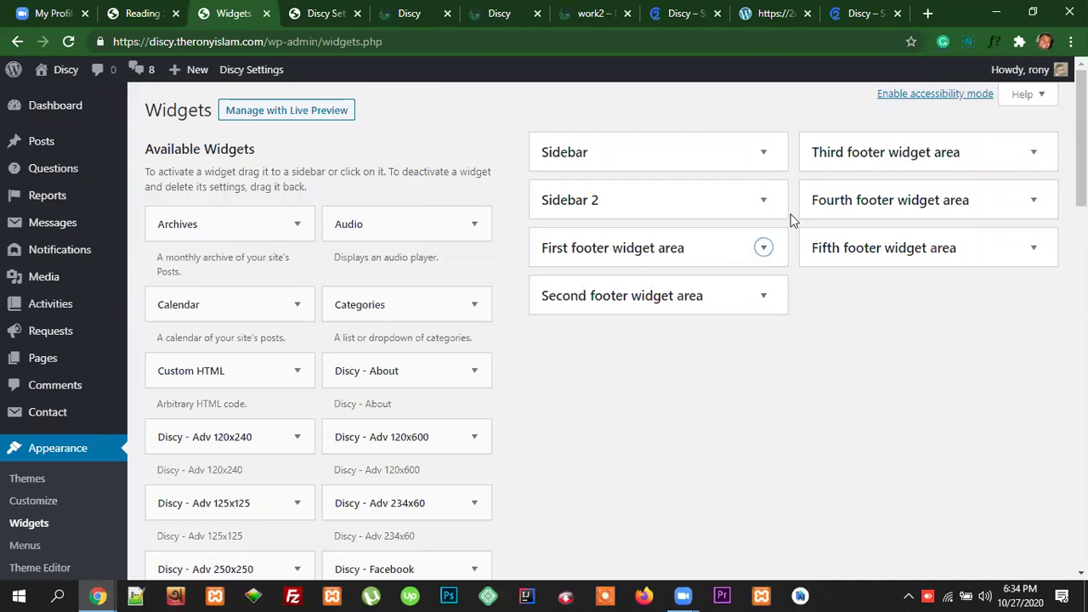
# Step: Open the demo footer's Blog, About Us, Contact Us and Meet The Team links in new tabs
pyautogui.hotkey('ctrl', '9')
pyautogui.moveTo(449, 425); pyautogui.dragTo(398, 364)
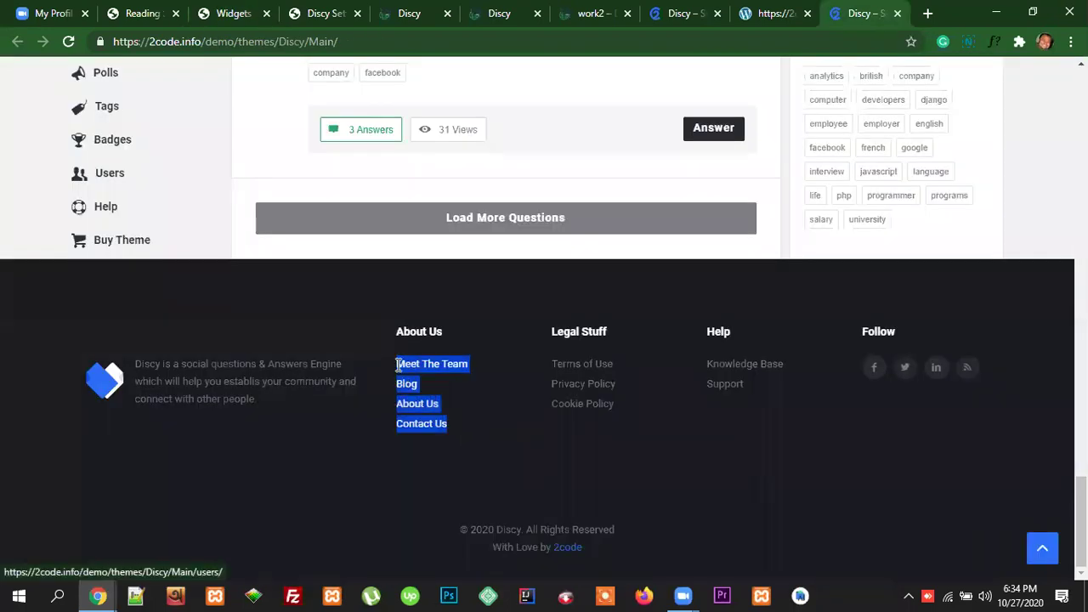
pyautogui.click(459, 441)
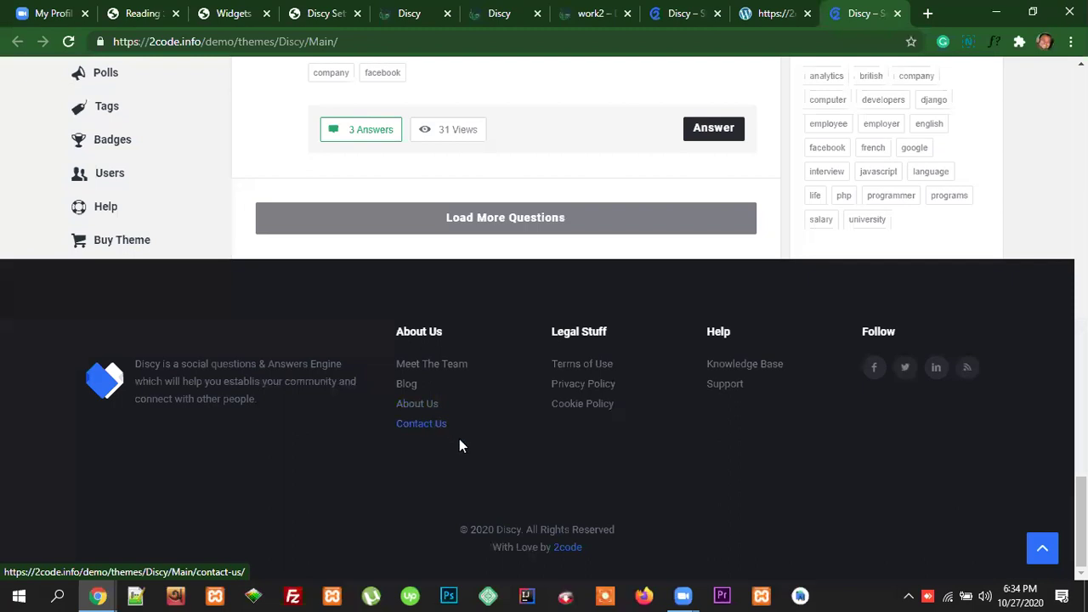
pyautogui.rightClick(411, 384)
pyautogui.click(425, 398)
pyautogui.rightClick(428, 407)
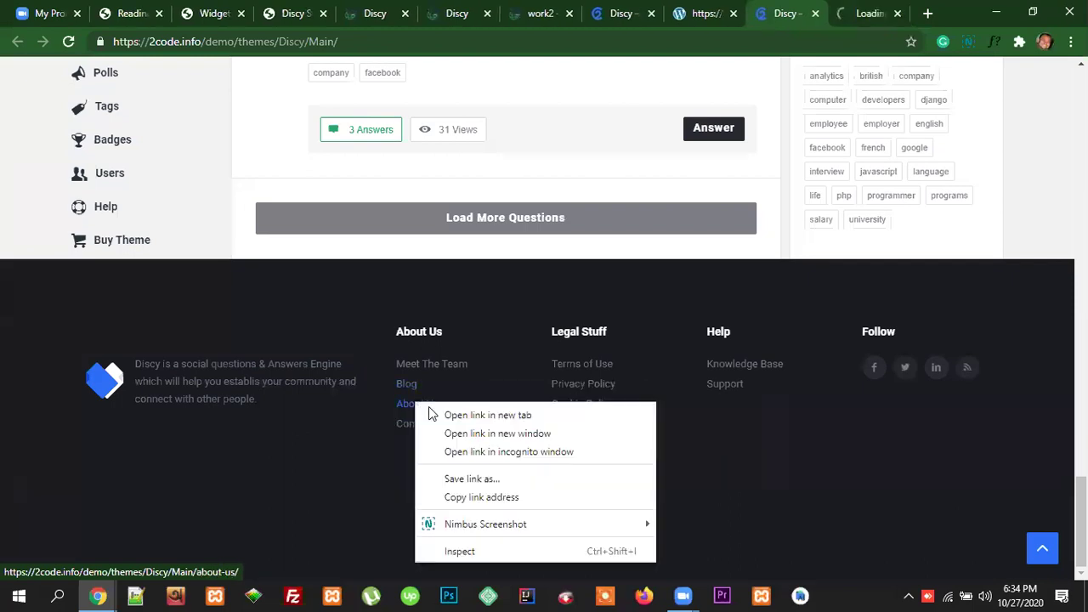
pyautogui.click(454, 415)
pyautogui.rightClick(423, 426)
pyautogui.click(454, 279)
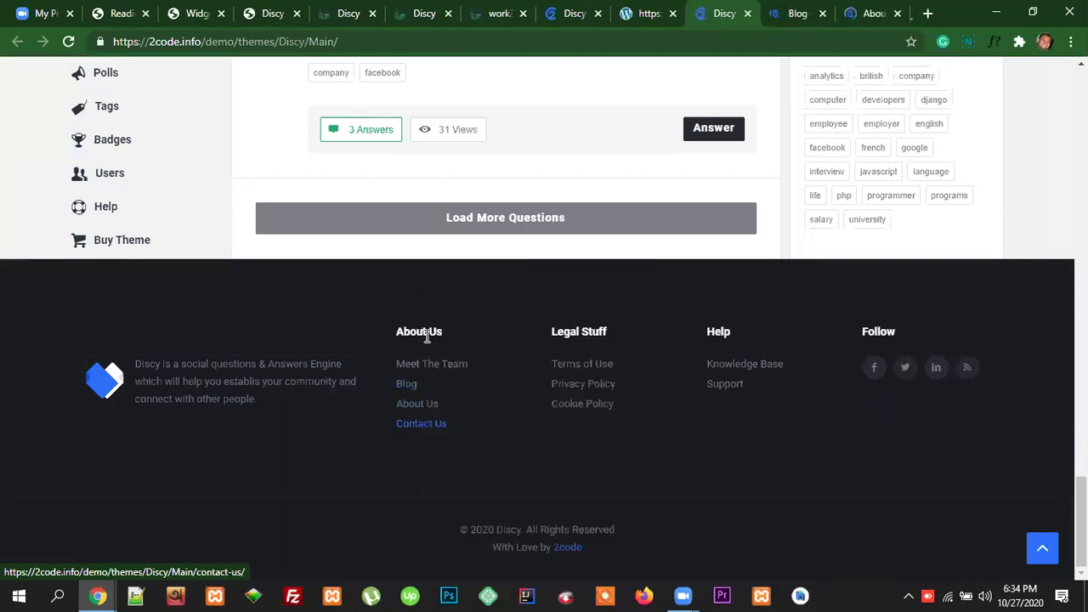
pyautogui.rightClick(442, 365)
pyautogui.click(464, 374)
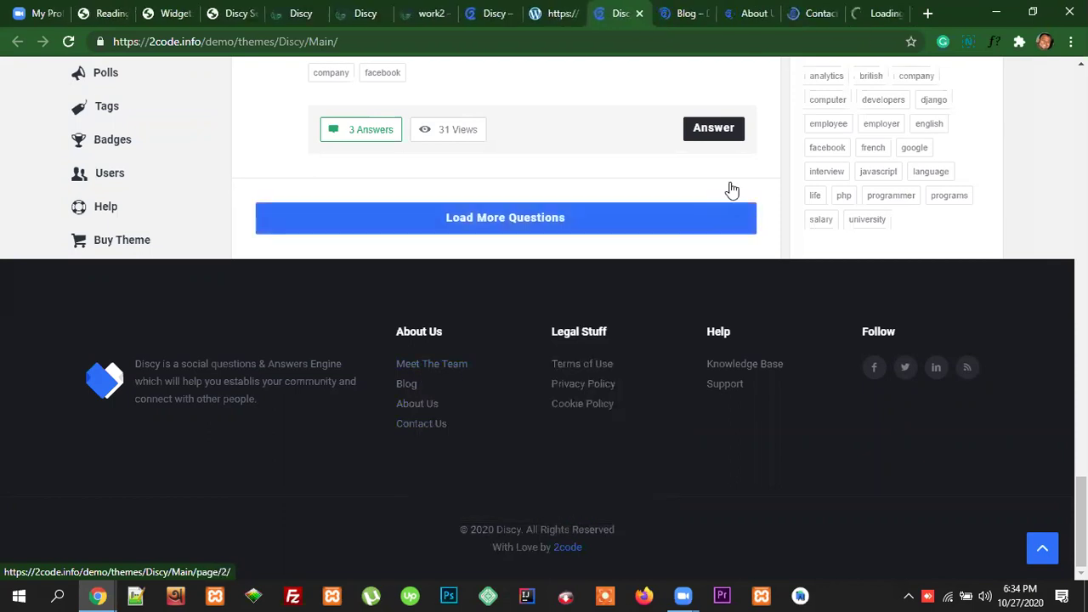
# Step: Look through the new demo tabs and settle on the demo's About Us page
pyautogui.click(679, 13)
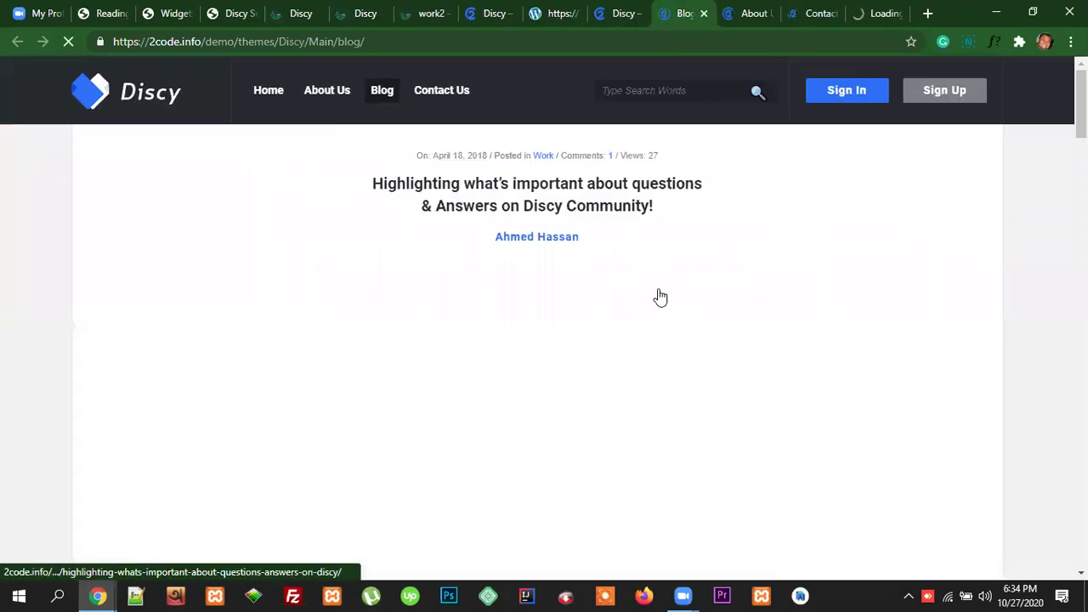
pyautogui.click(752, 13)
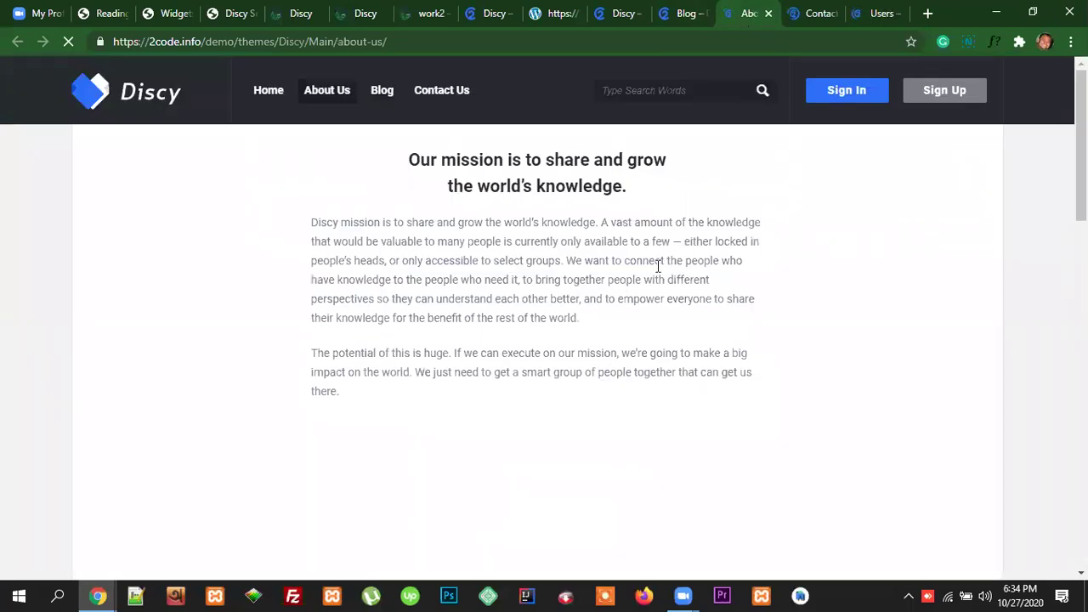
pyautogui.click(812, 13)
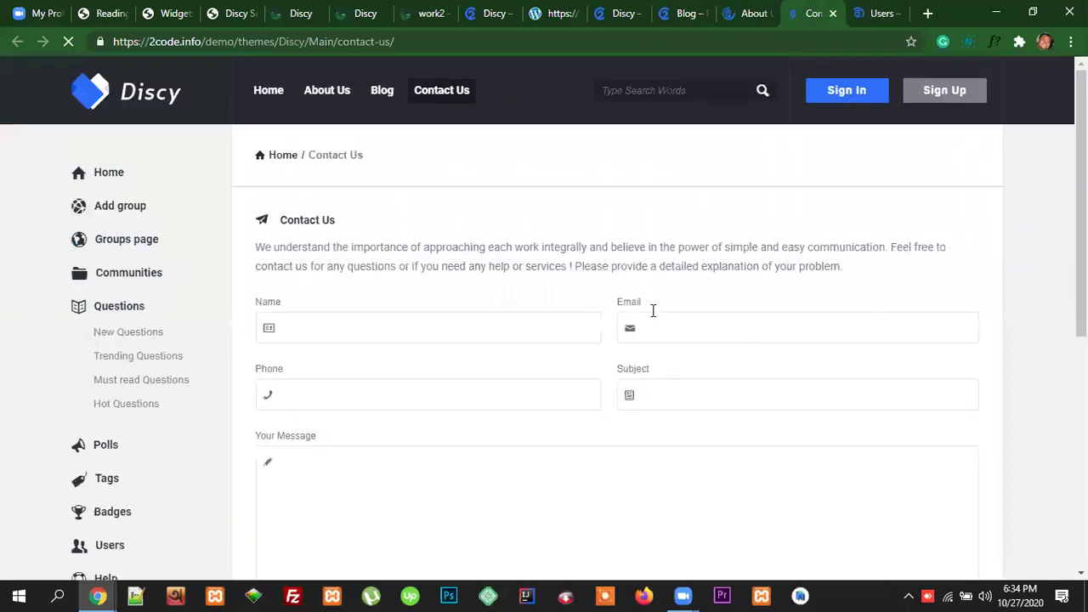
pyautogui.click(876, 13)
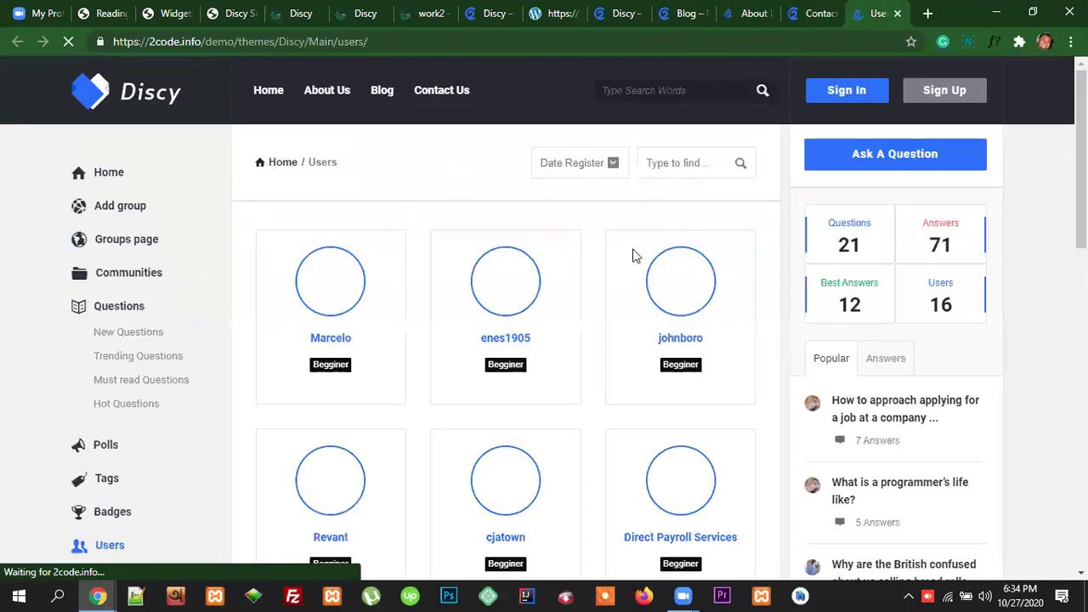
pyautogui.scroll(-3, 607, 366)
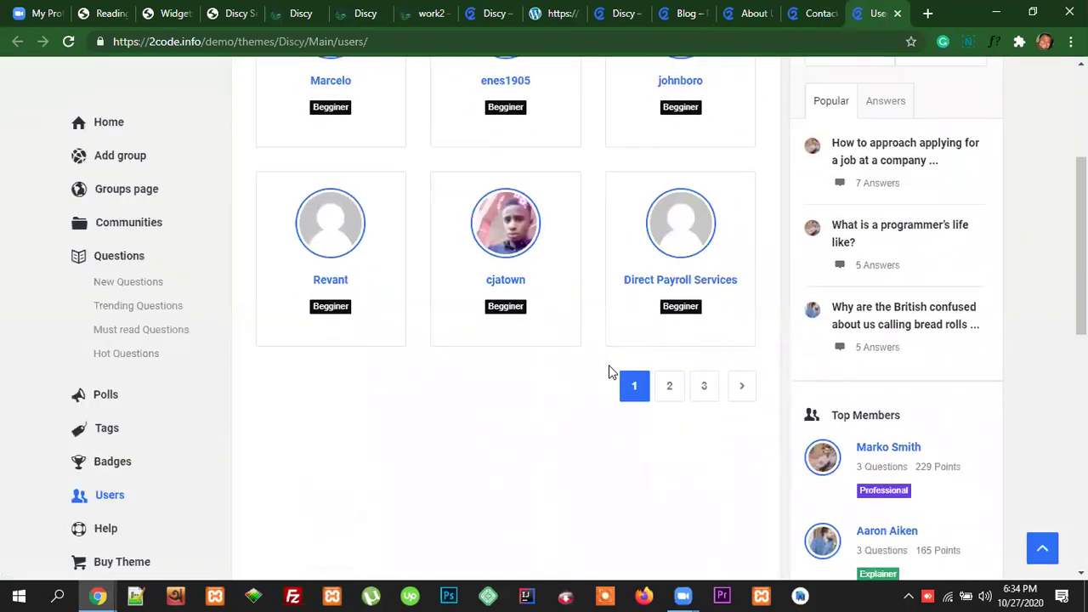
pyautogui.scroll(3, 651, 382)
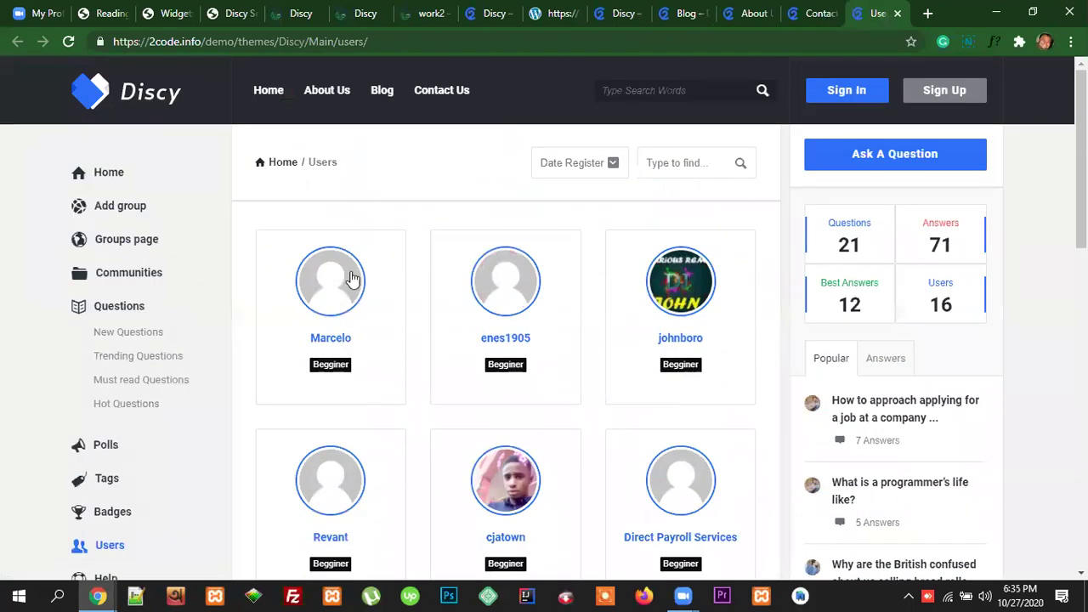
pyautogui.scroll(-2, 721, 398)
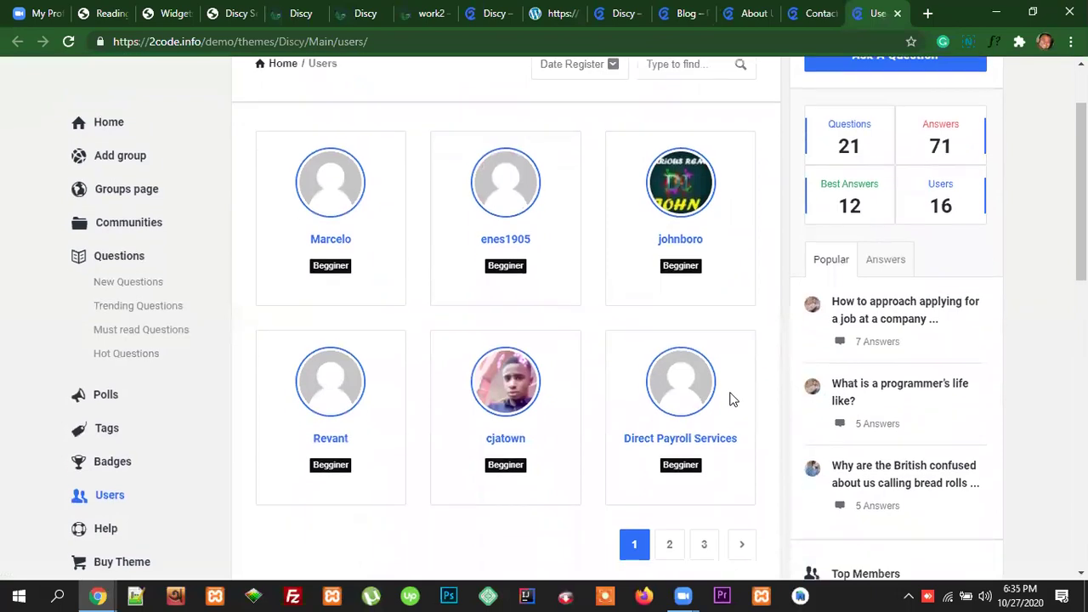
pyautogui.scroll(2, 718, 391)
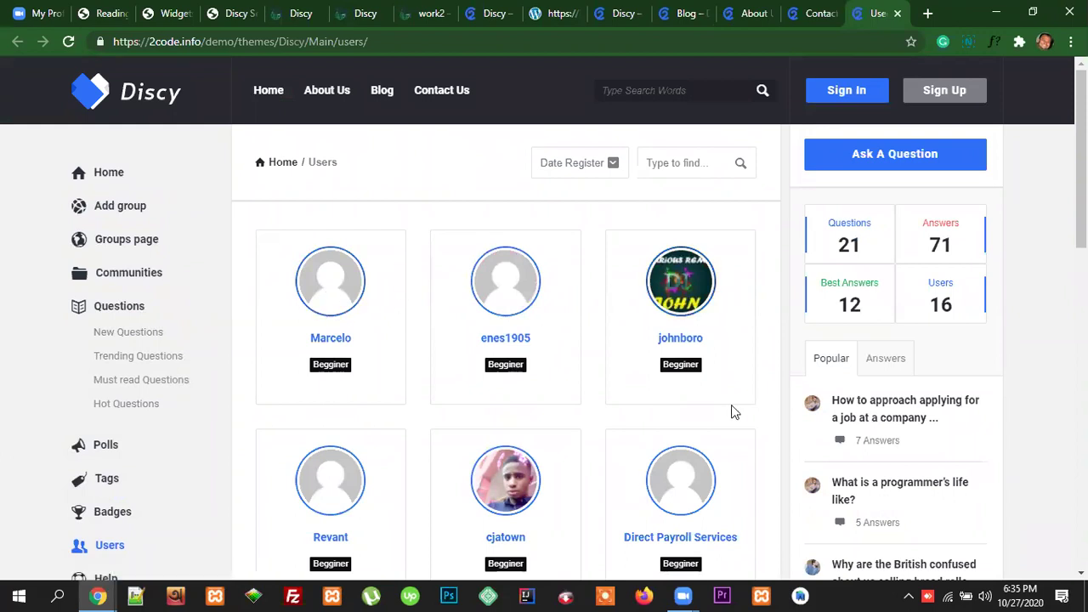
pyautogui.scroll(-5, 727, 421)
pyautogui.scroll(5, 717, 434)
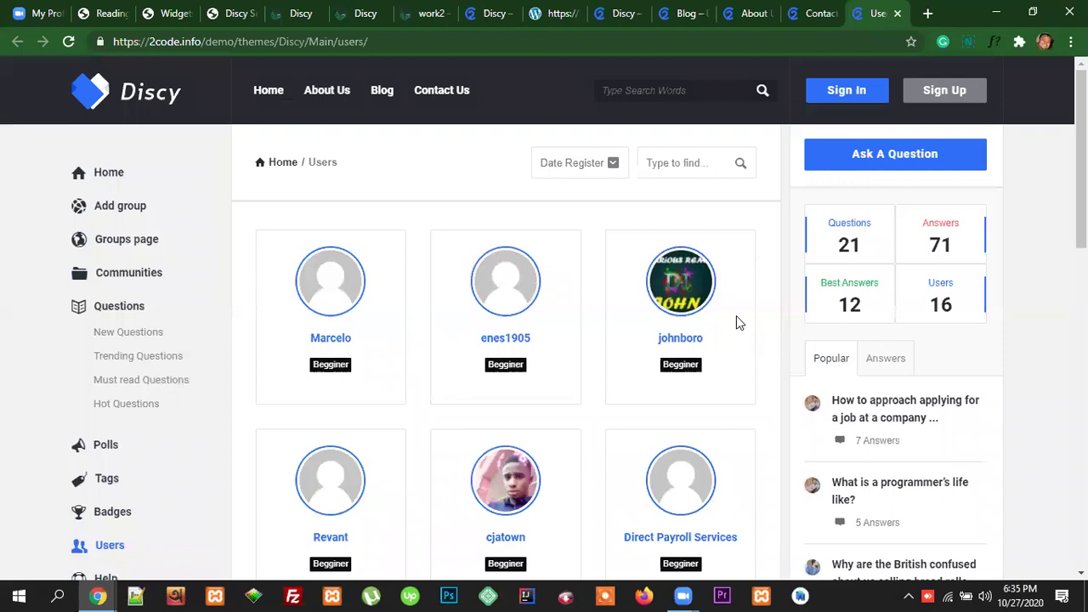
pyautogui.click(691, 15)
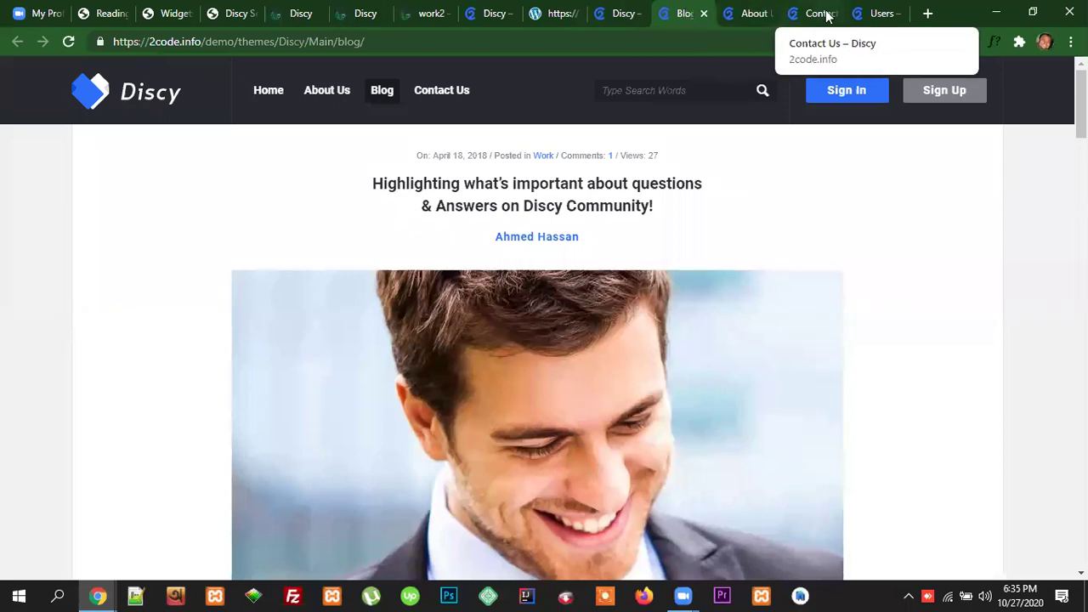
pyautogui.click(747, 20)
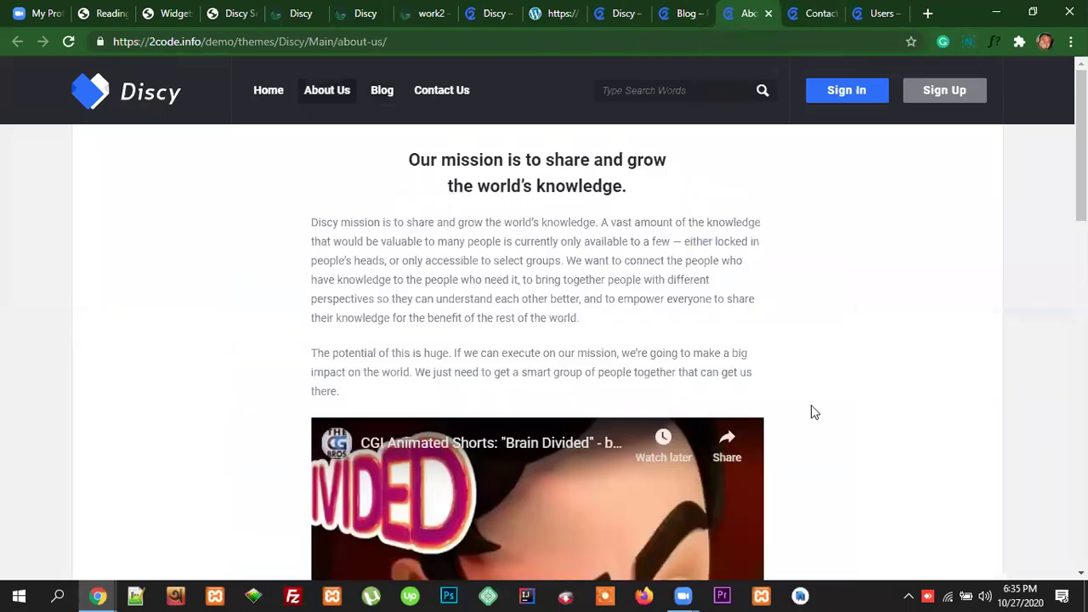
pyautogui.moveTo(409, 160); pyautogui.dragTo(751, 408)
pyautogui.scroll(-5, 821, 420)
pyautogui.scroll(-5, 809, 419)
pyautogui.scroll(15, 753, 372)
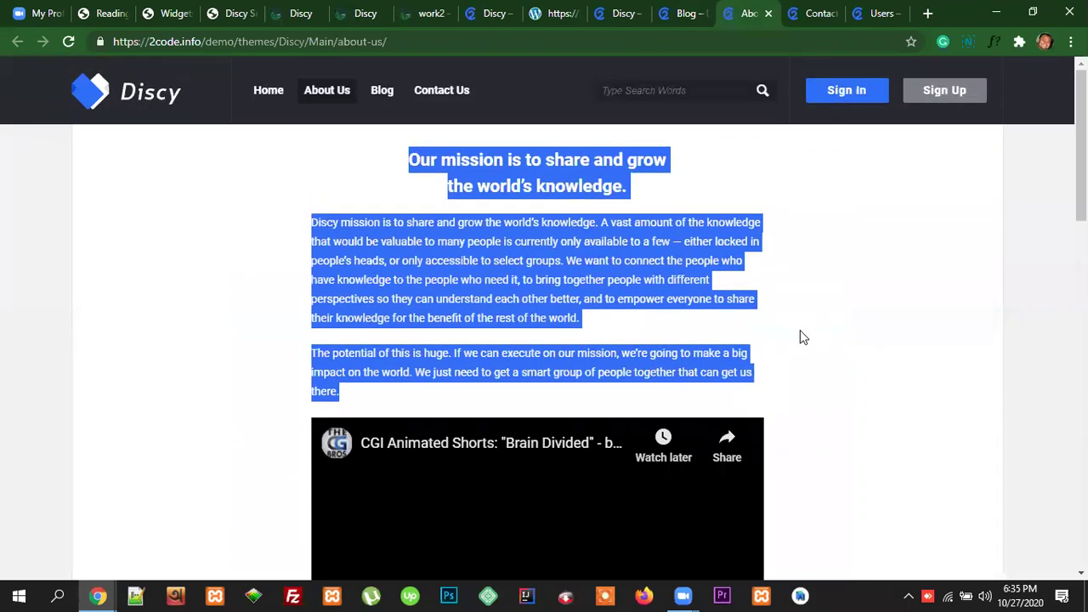
pyautogui.click(794, 336)
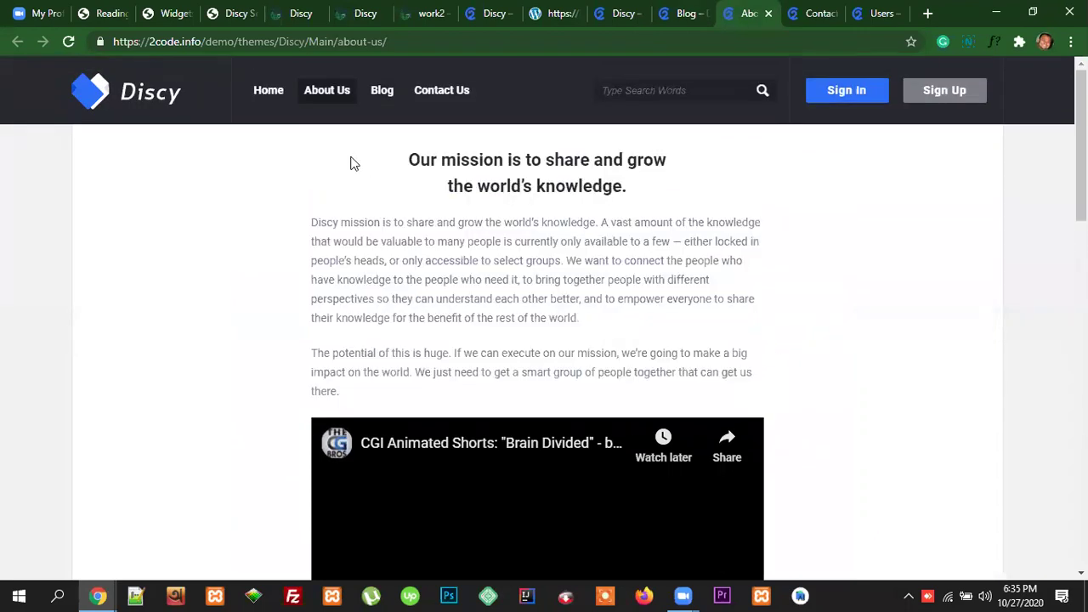
pyautogui.moveTo(400, 158); pyautogui.dragTo(777, 376)
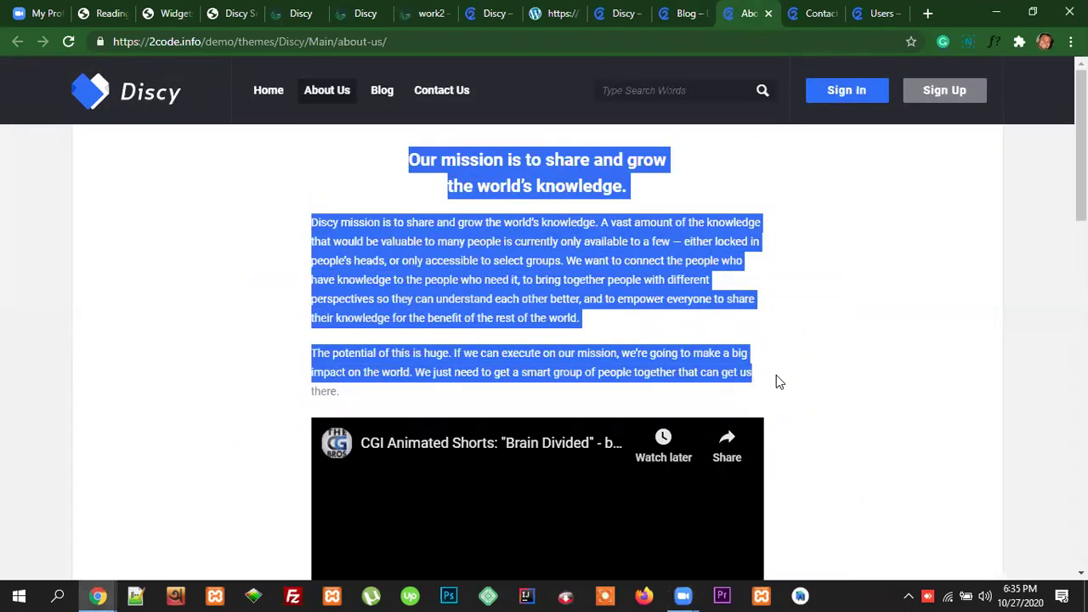
pyautogui.click(790, 374)
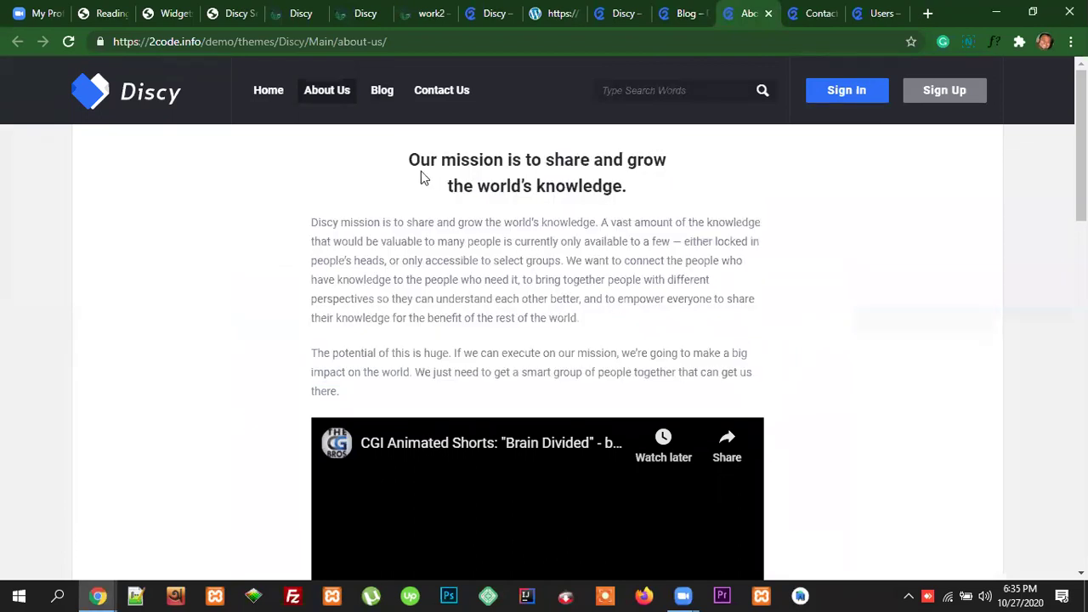
pyautogui.moveTo(407, 159); pyautogui.dragTo(827, 388)
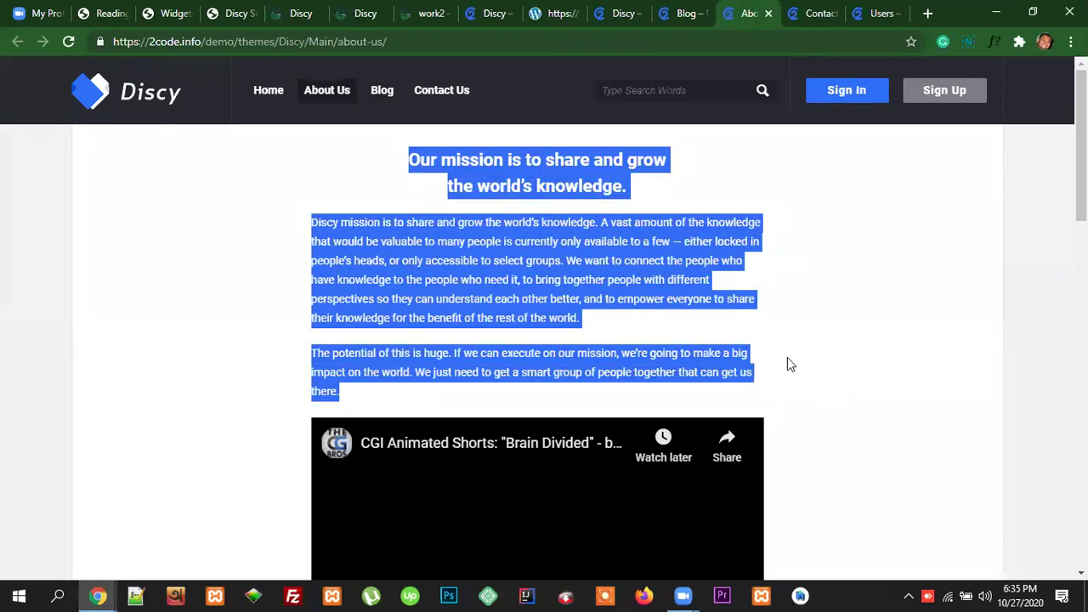
pyautogui.click(788, 361)
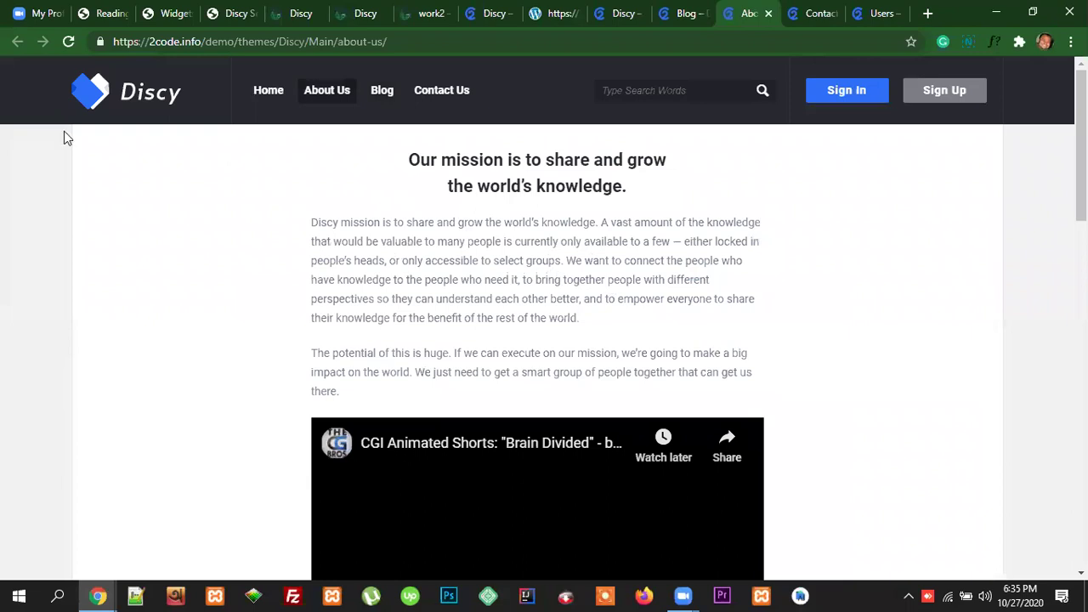
pyautogui.click(94, 14)
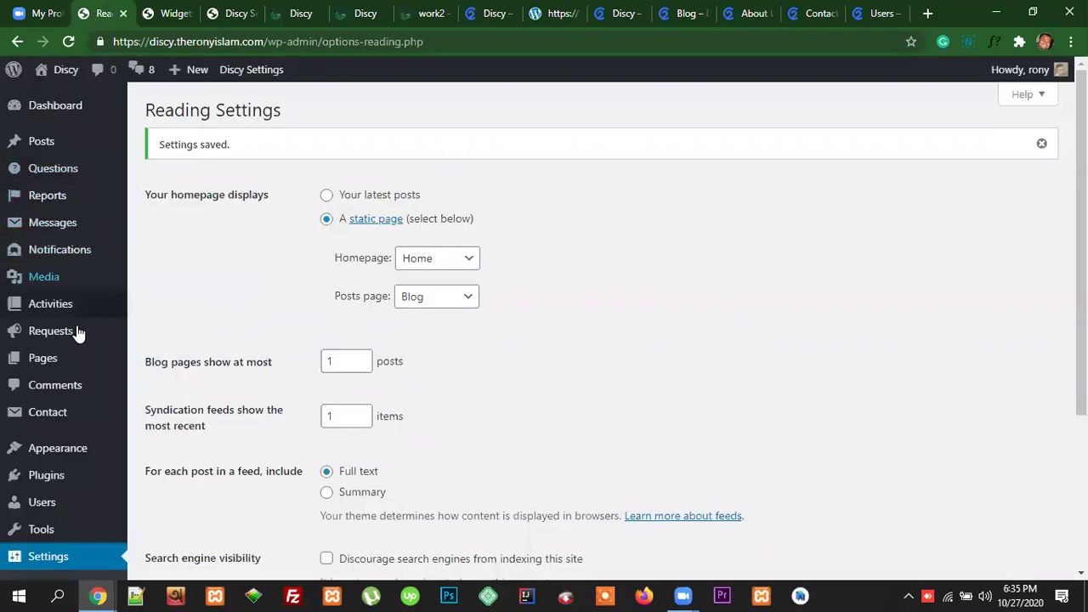
# Step: Open the About Us page from the Pages list in the editor
pyautogui.click(44, 359)
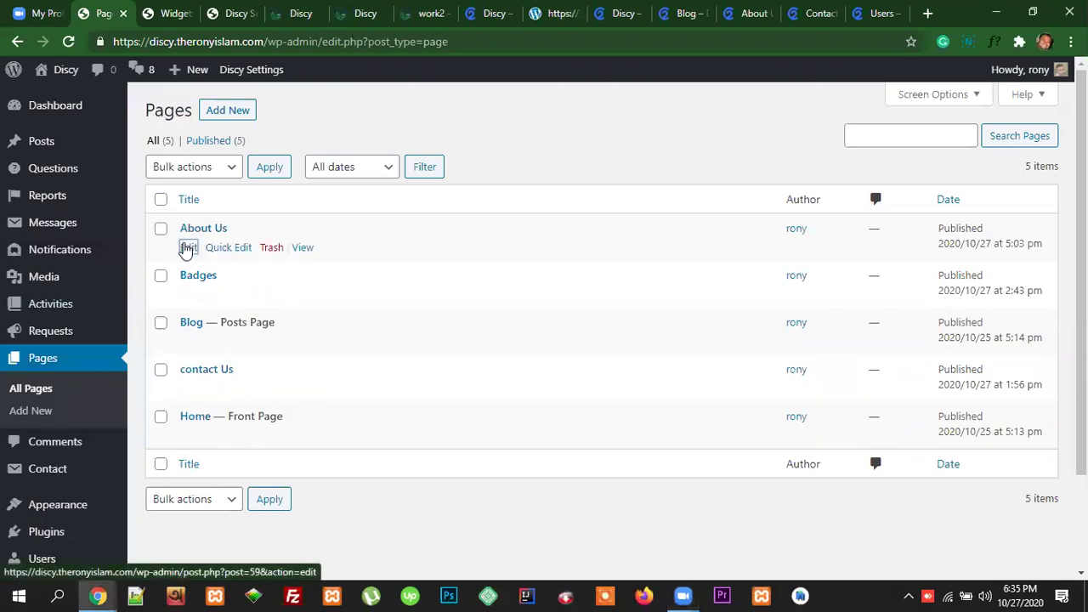
pyautogui.click(187, 246)
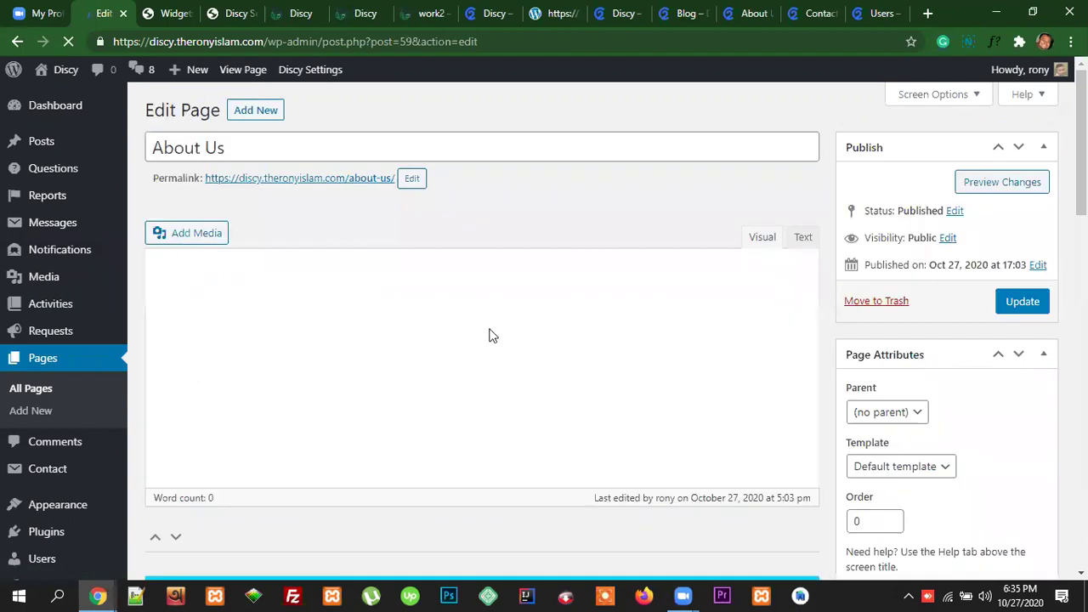
pyautogui.scroll(-2, 601, 371)
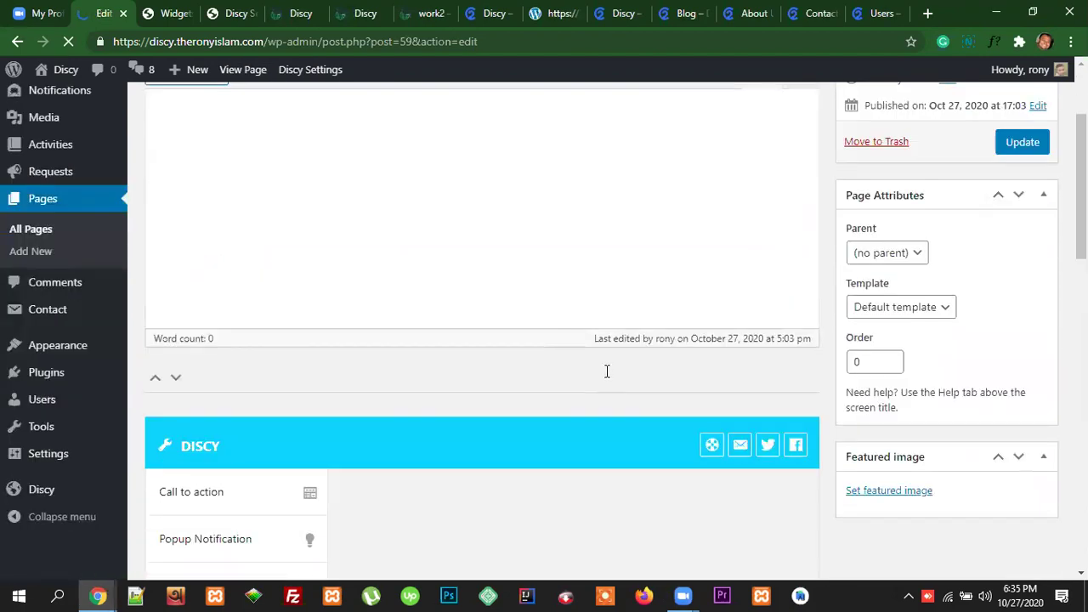
pyautogui.scroll(2, 607, 371)
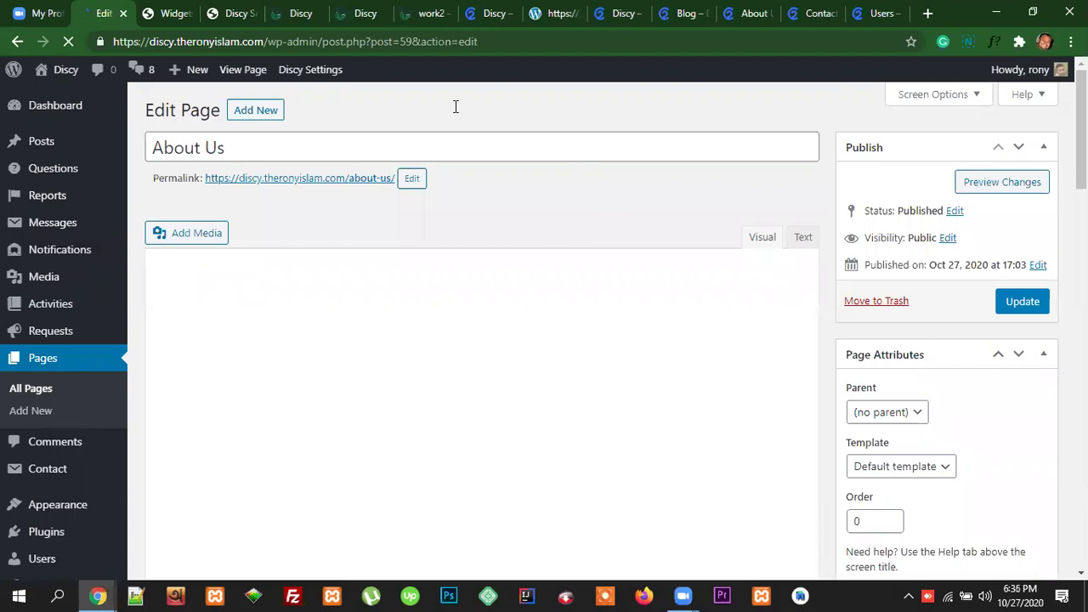
# Step: Copy the demo's mission heading and both paragraphs from its About Us page
pyautogui.click(750, 22)
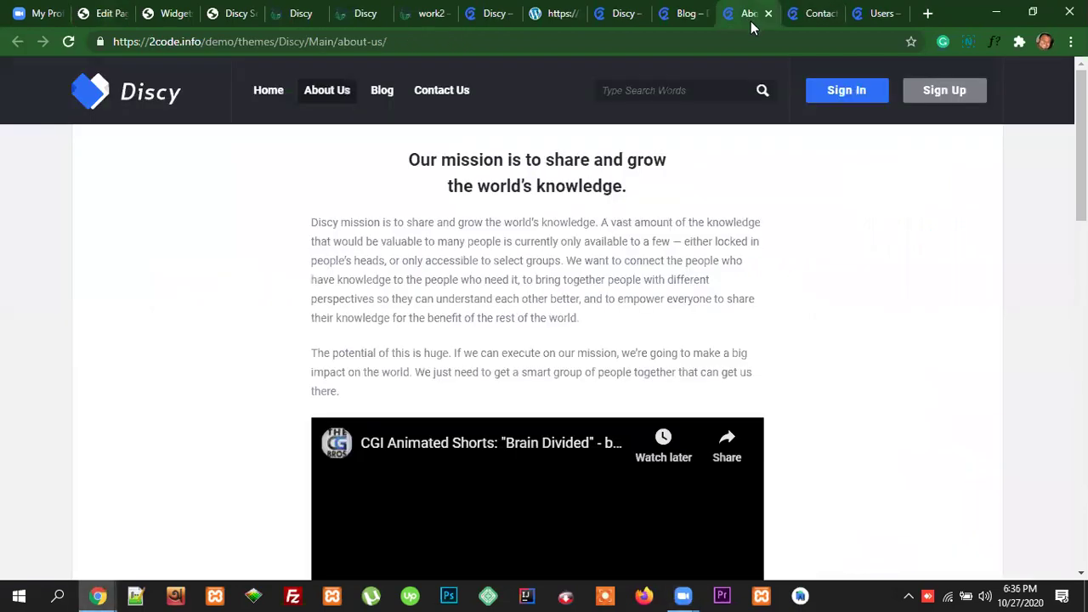
pyautogui.moveTo(462, 222); pyautogui.dragTo(667, 393)
pyautogui.hotkey('ctrl', 'c')
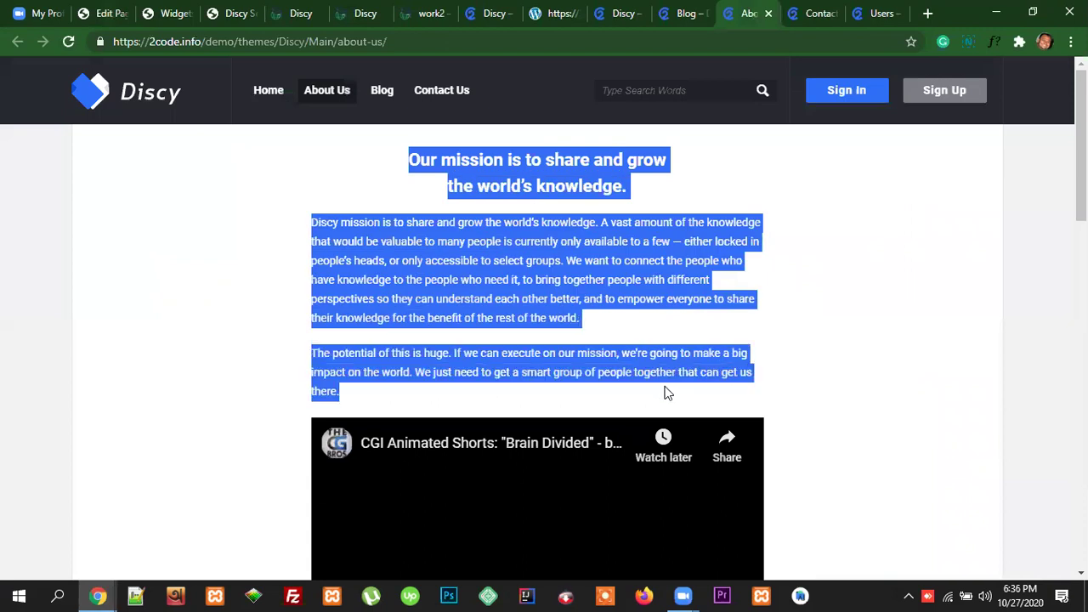
pyautogui.click(109, 13)
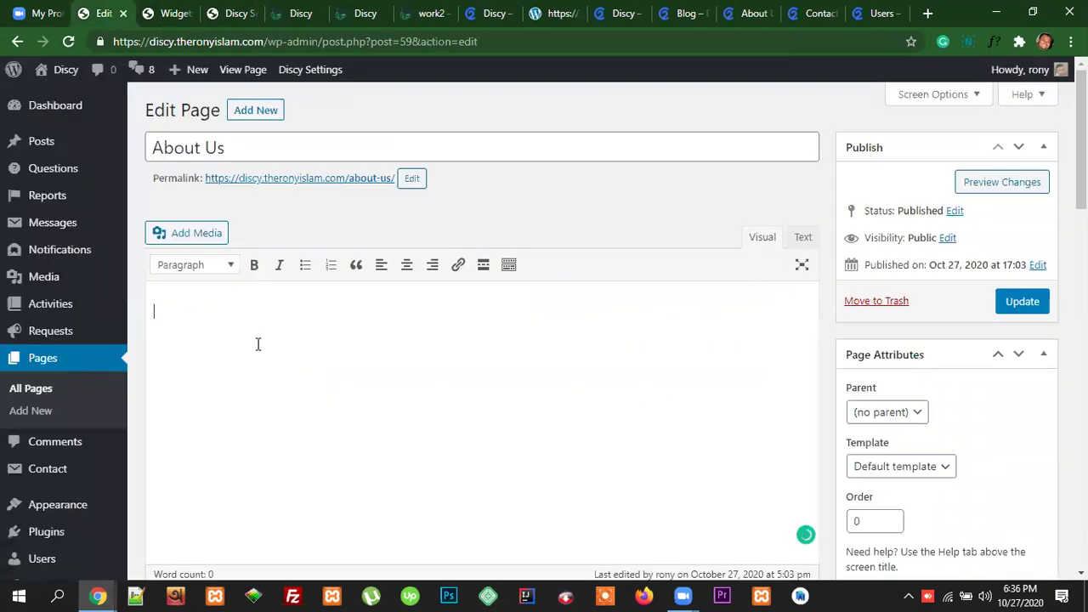
# Step: Paste the mission text into the page and copy the demo video's URL
pyautogui.hotkey('ctrl', 'v')
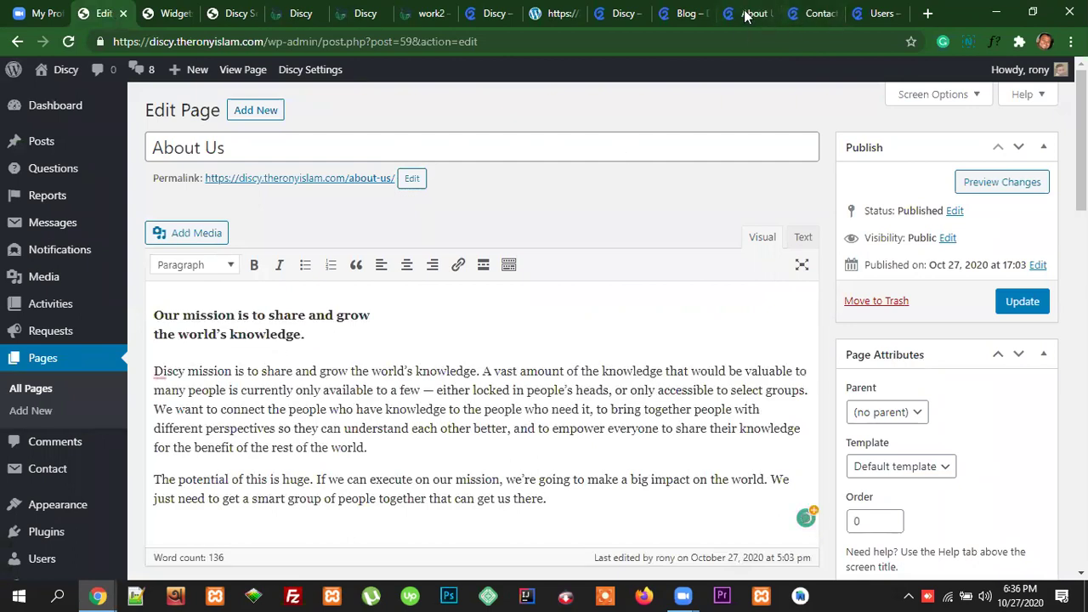
pyautogui.click(748, 14)
pyautogui.scroll(-4, 561, 317)
pyautogui.rightClick(549, 322)
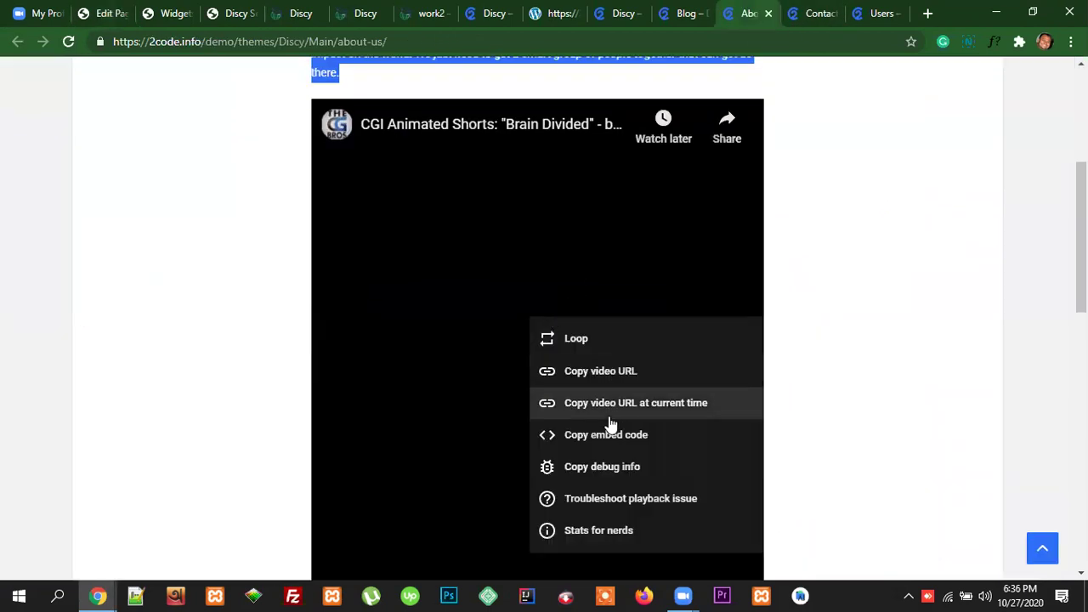
pyautogui.click(635, 380)
# Step: Embed the Brain Divided video by pasting its URL on a new line below the mission text
pyautogui.click(108, 13)
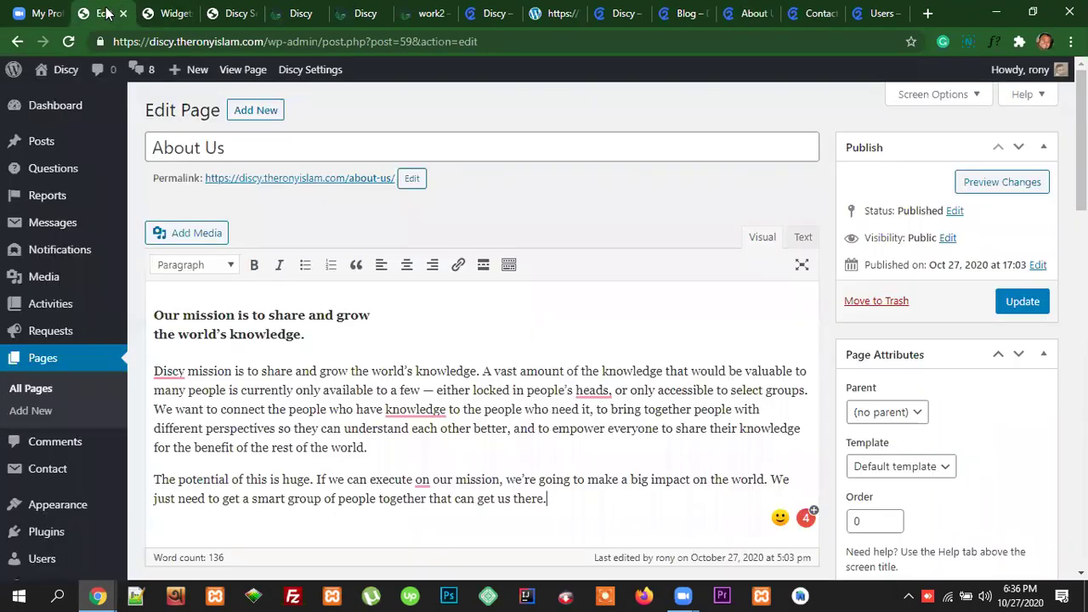
pyautogui.scroll(-3, 503, 331)
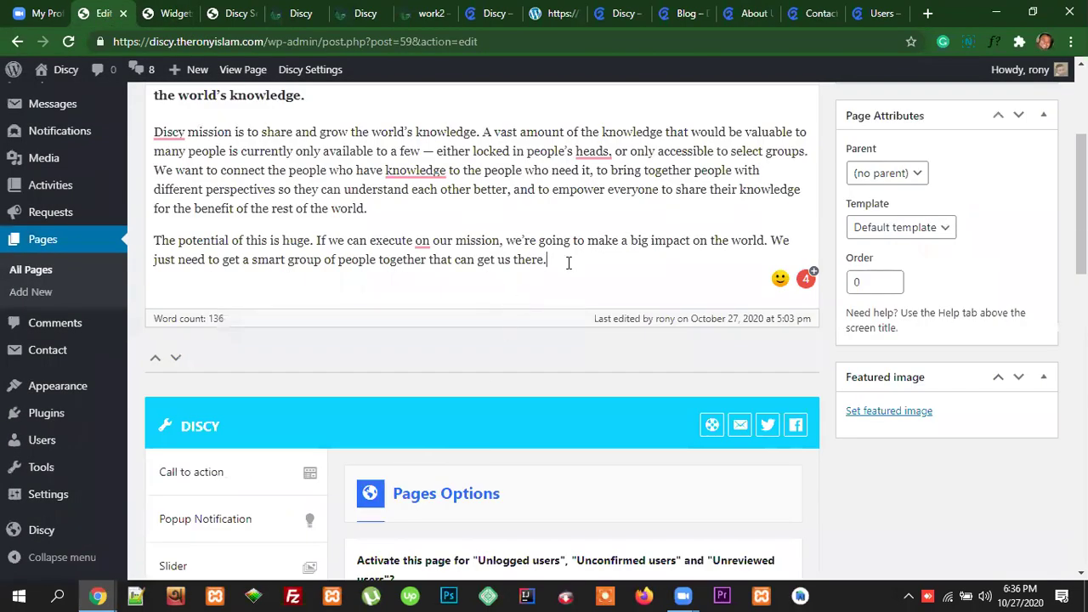
pyautogui.press('Return')
pyautogui.write('https://youtu.be/JkyB1NOdEYY')
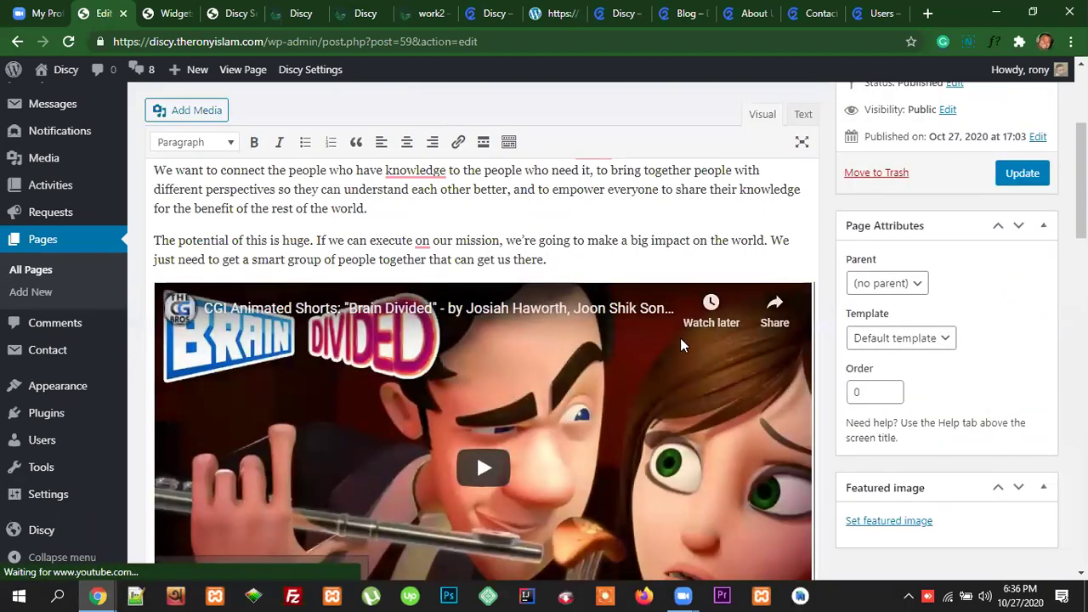
pyautogui.scroll(-2, 680, 340)
pyautogui.scroll(2, 748, 342)
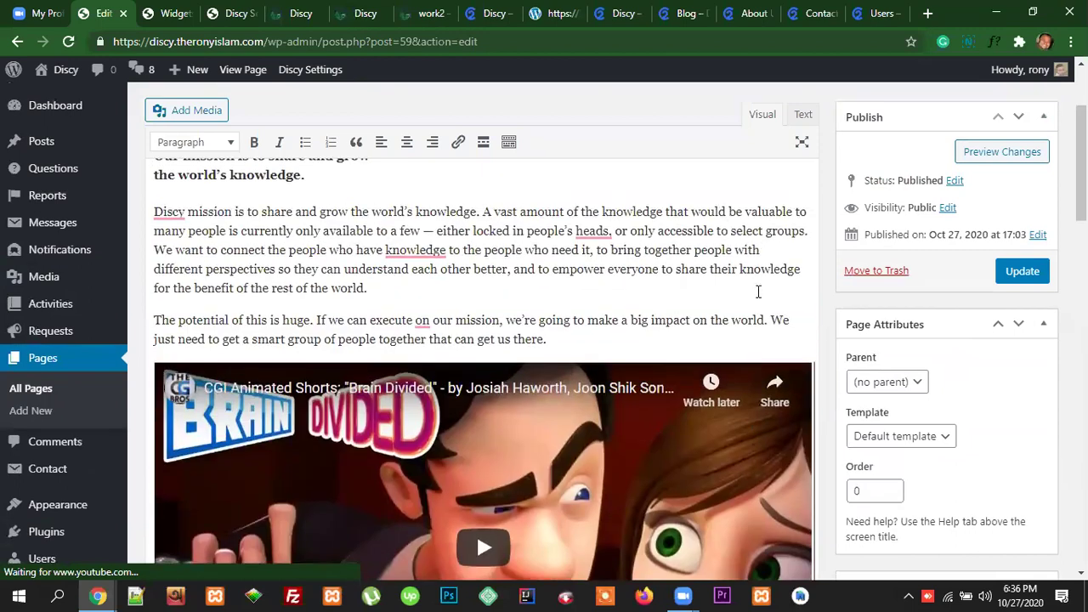
pyautogui.click(749, 13)
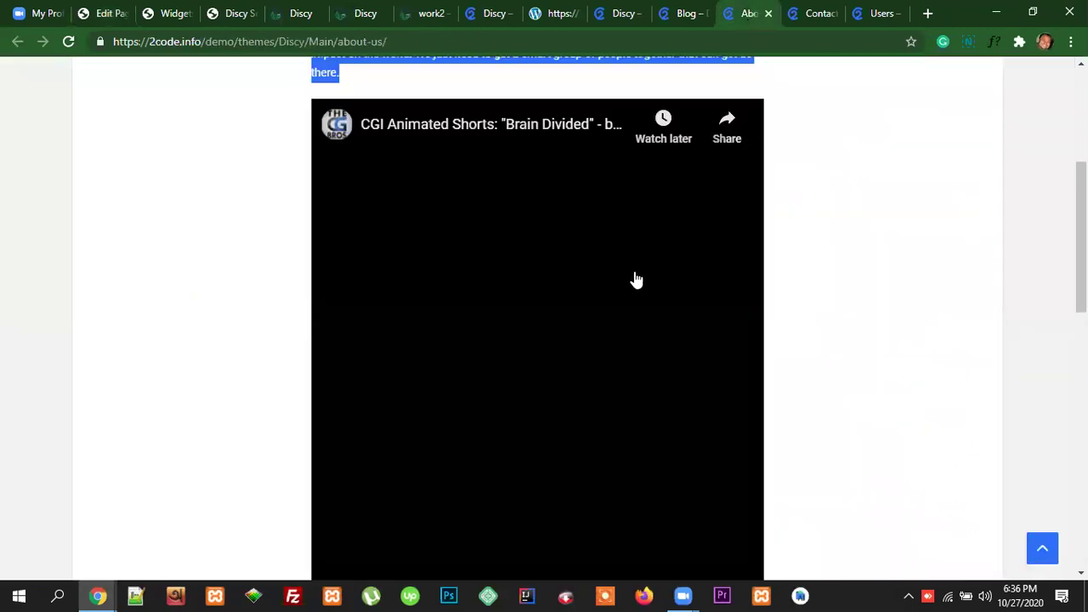
pyautogui.scroll(4, 634, 280)
pyautogui.click(645, 197)
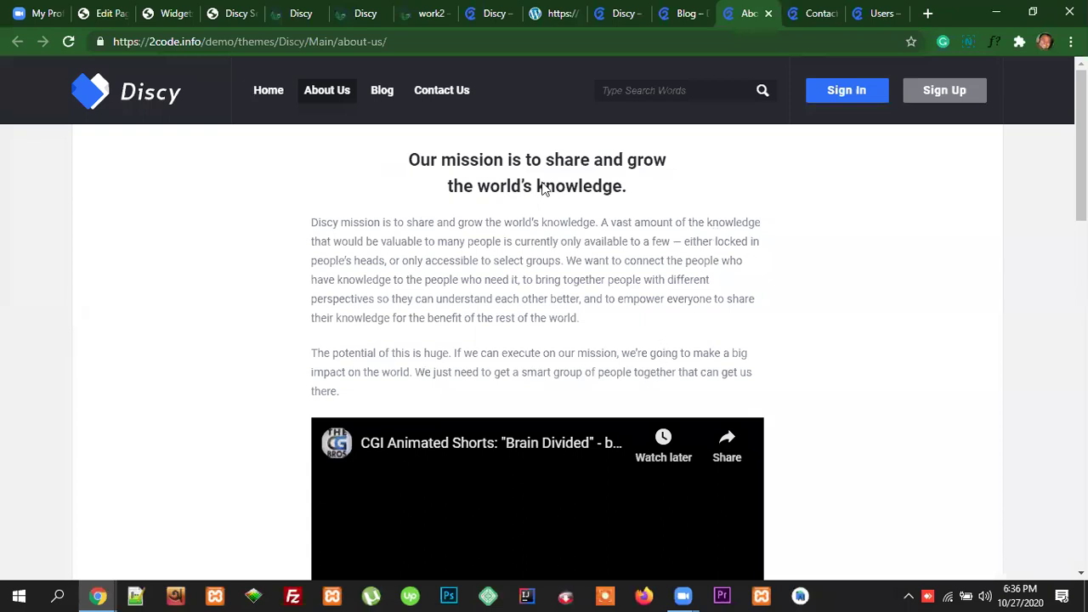
# Step: Select the demo's Why Choosing Discy / Our Values text
pyautogui.scroll(-4, 825, 371)
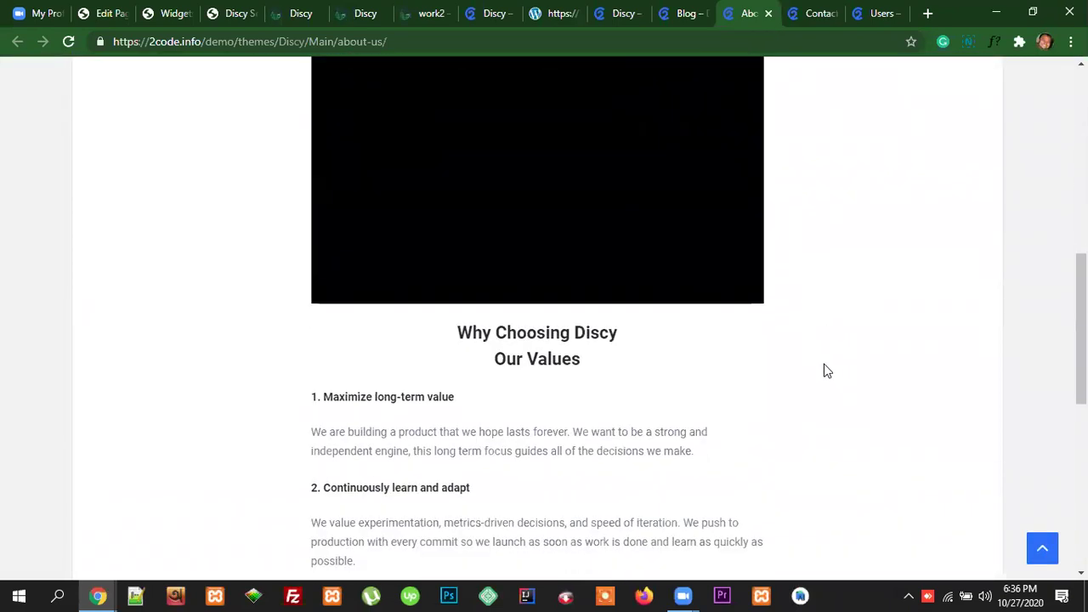
pyautogui.scroll(-3, 552, 323)
pyautogui.scroll(1, 481, 241)
pyautogui.moveTo(459, 174); pyautogui.dragTo(667, 368)
pyautogui.scroll(-3, 559, 430)
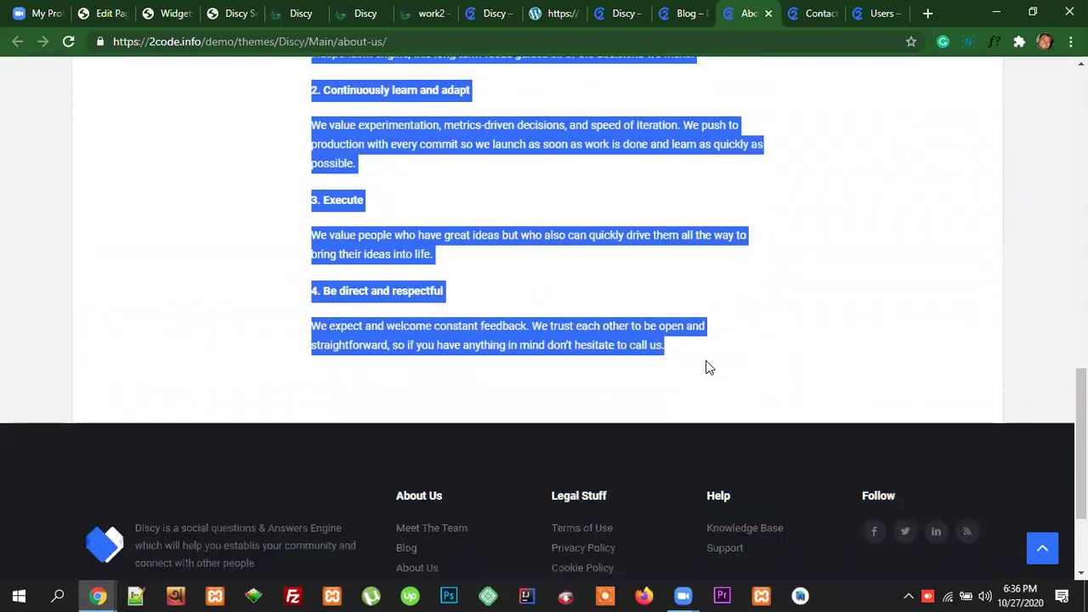
pyautogui.scroll(5, 706, 367)
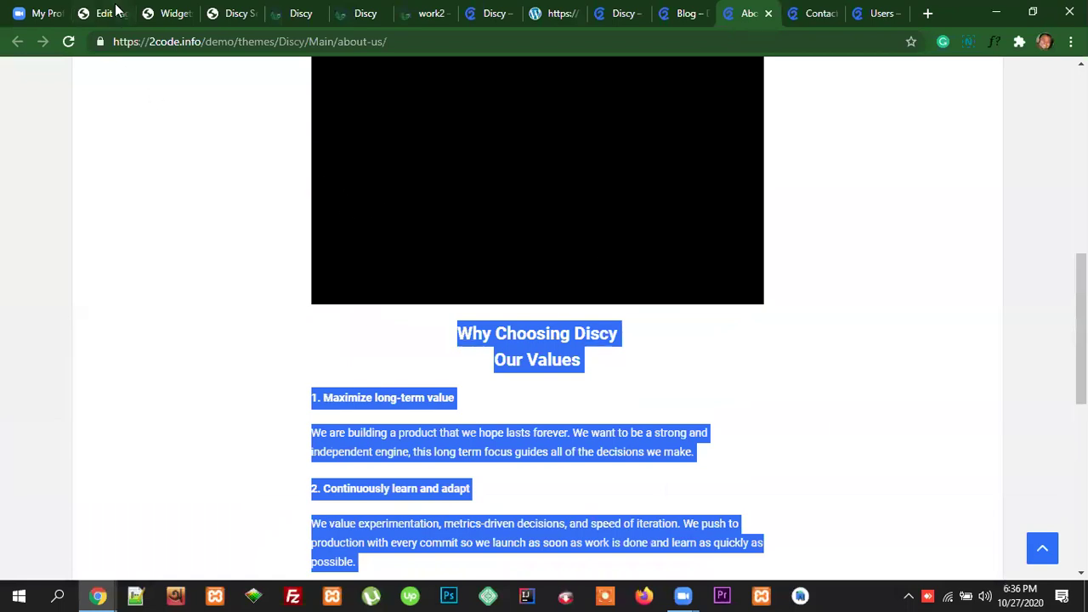
# Step: Paste the Our Values text on a new line below the video and update the page
pyautogui.click(116, 10)
pyautogui.scroll(-6, 426, 349)
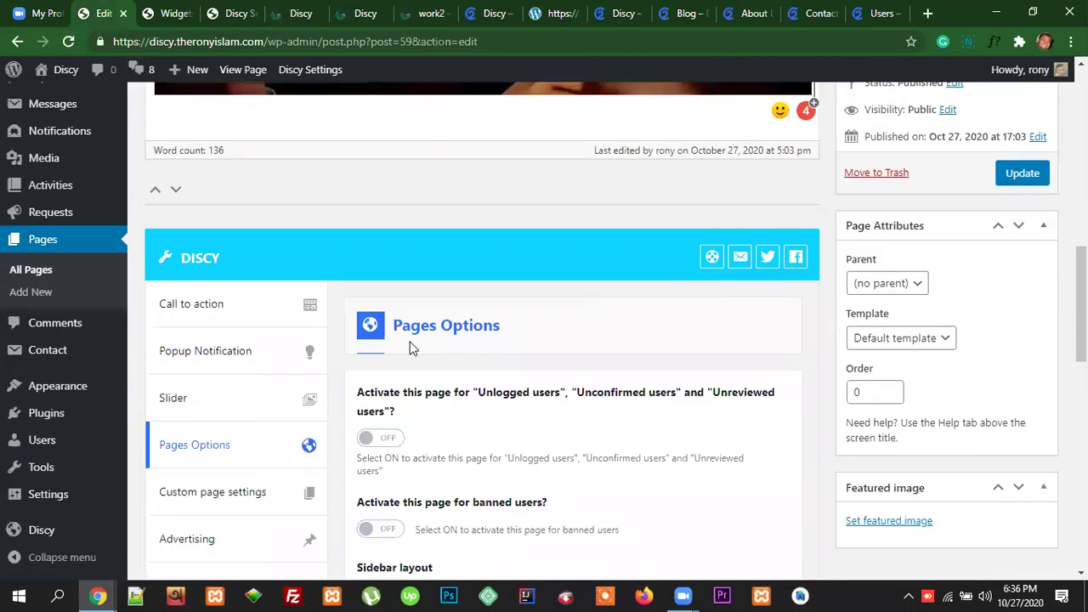
pyautogui.scroll(3, 410, 347)
pyautogui.click(813, 314)
pyautogui.press('Return')
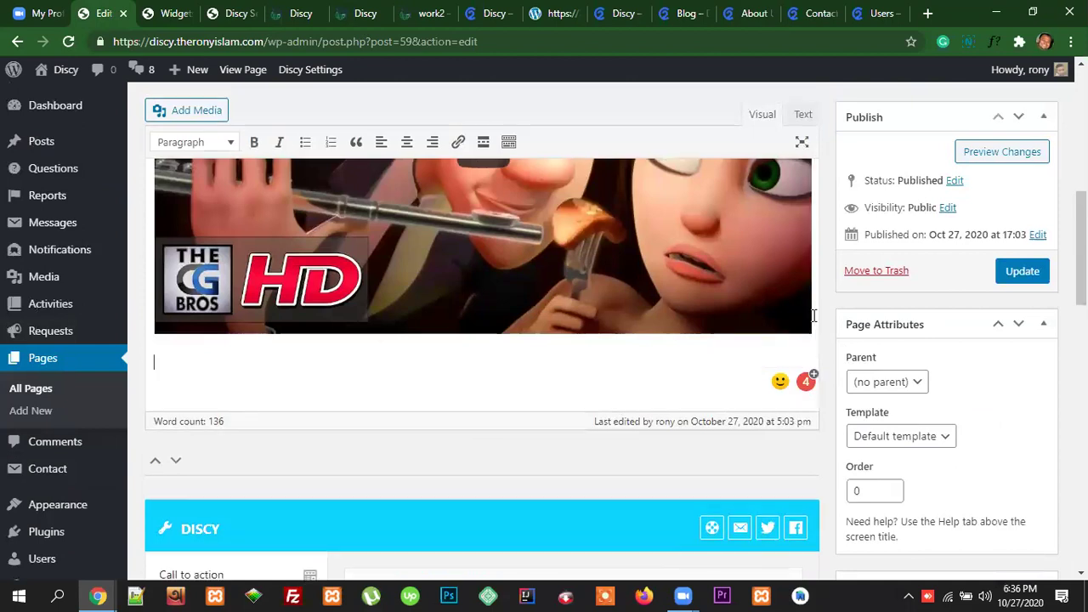
pyautogui.hotkey('ctrl', 'v')
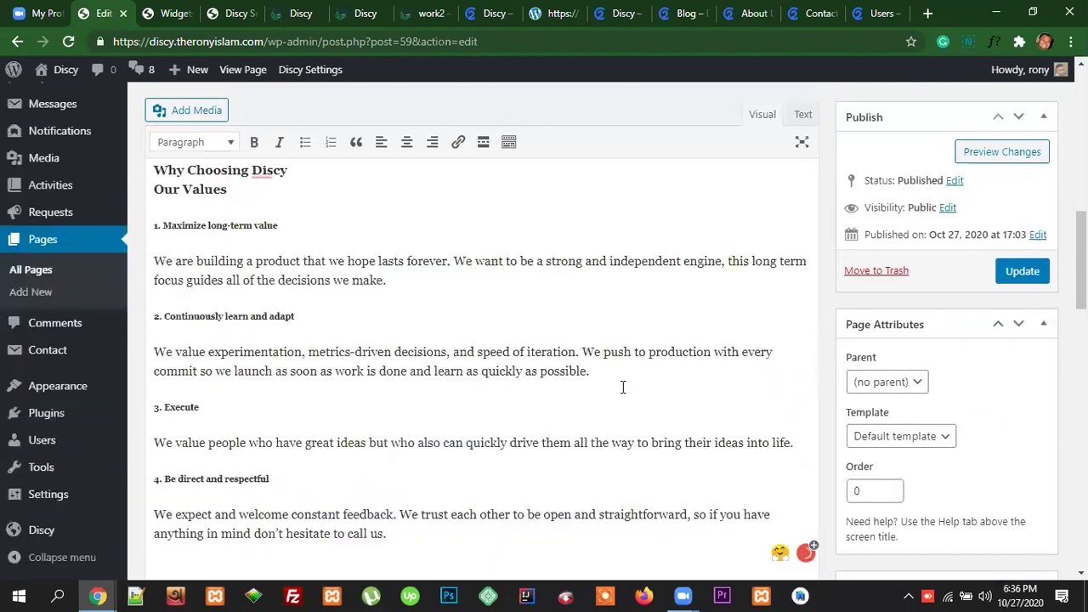
pyautogui.scroll(-2, 622, 387)
pyautogui.scroll(9, 809, 374)
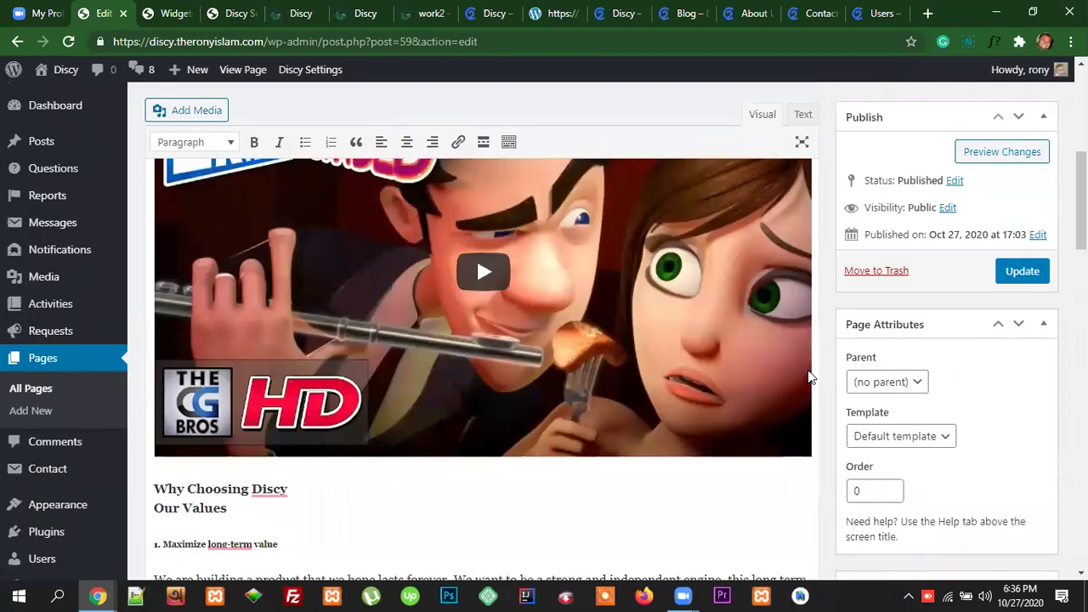
pyautogui.scroll(-5, 809, 371)
pyautogui.click(1018, 180)
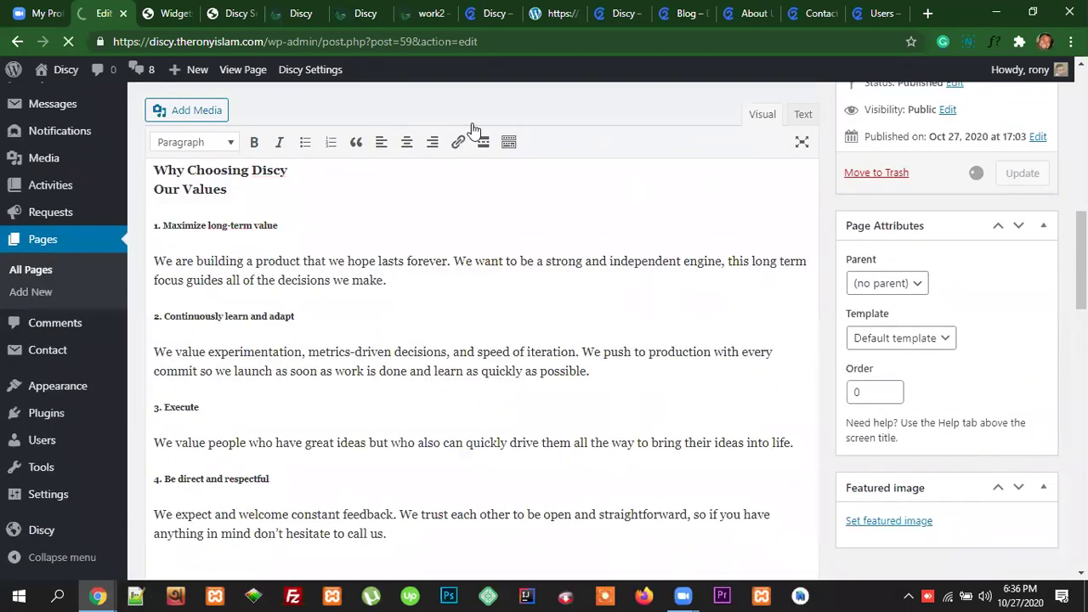
# Step: Open About Us from the live site's menu and review its mission text, video and four values
pyautogui.click(295, 13)
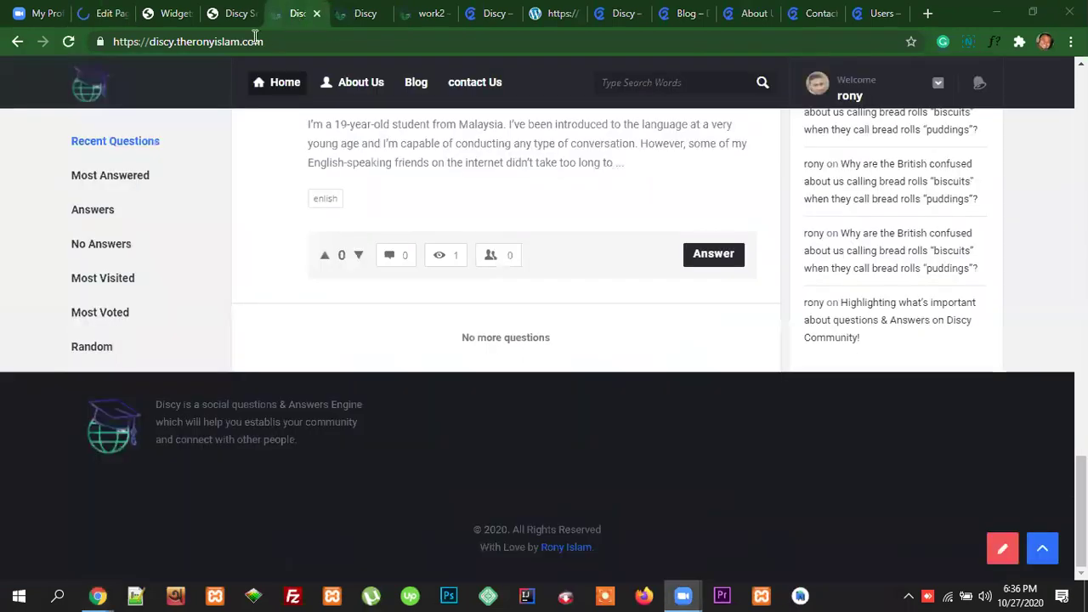
pyautogui.click(351, 91)
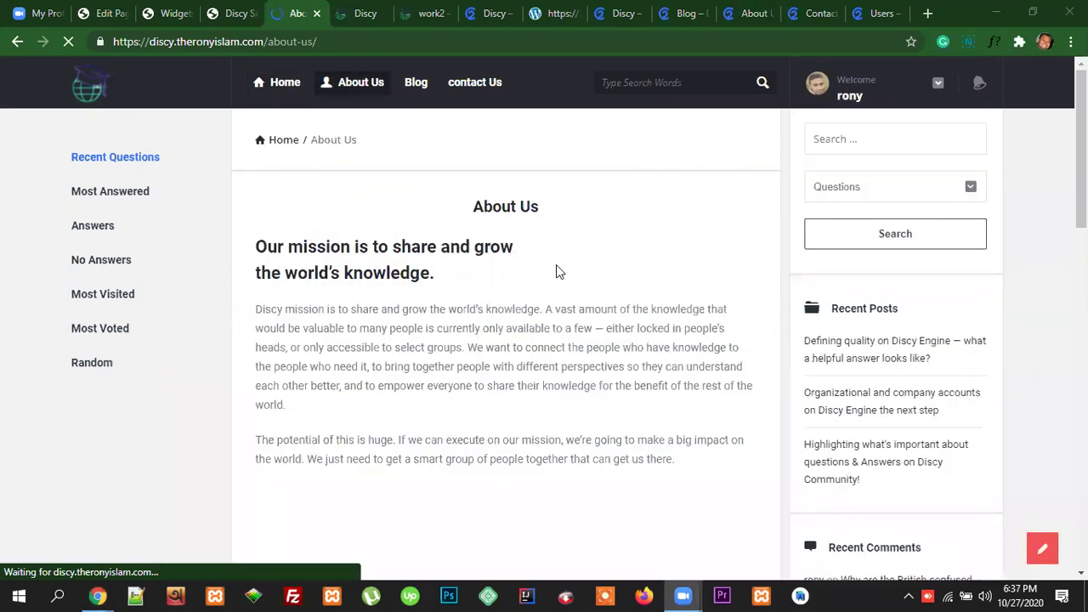
pyautogui.scroll(-5, 586, 411)
pyautogui.scroll(2, 603, 403)
pyautogui.scroll(-10, 609, 374)
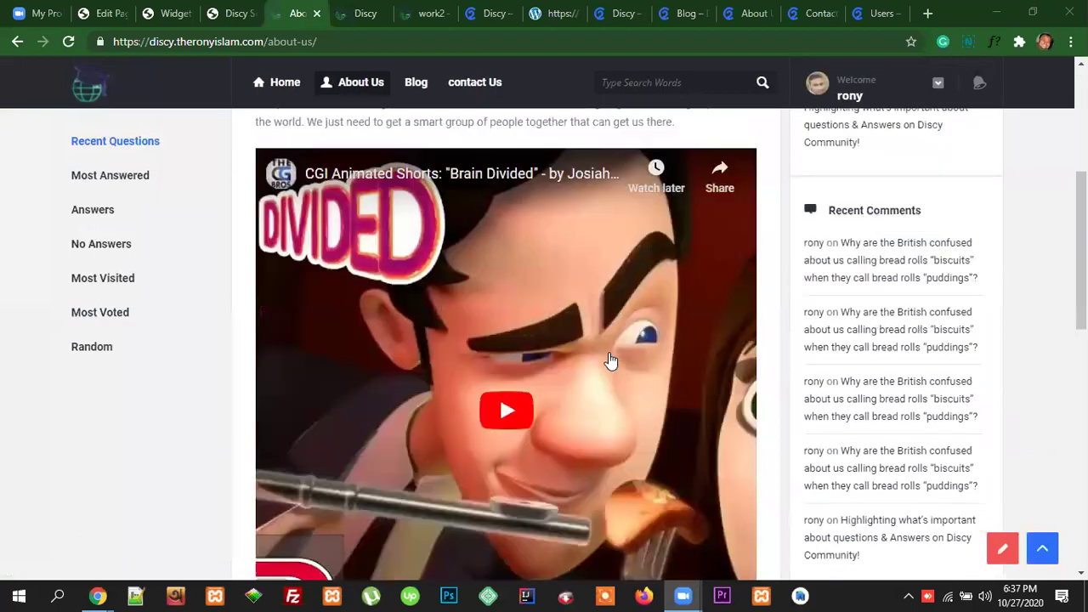
pyautogui.scroll(-3, 621, 358)
pyautogui.scroll(13, 656, 366)
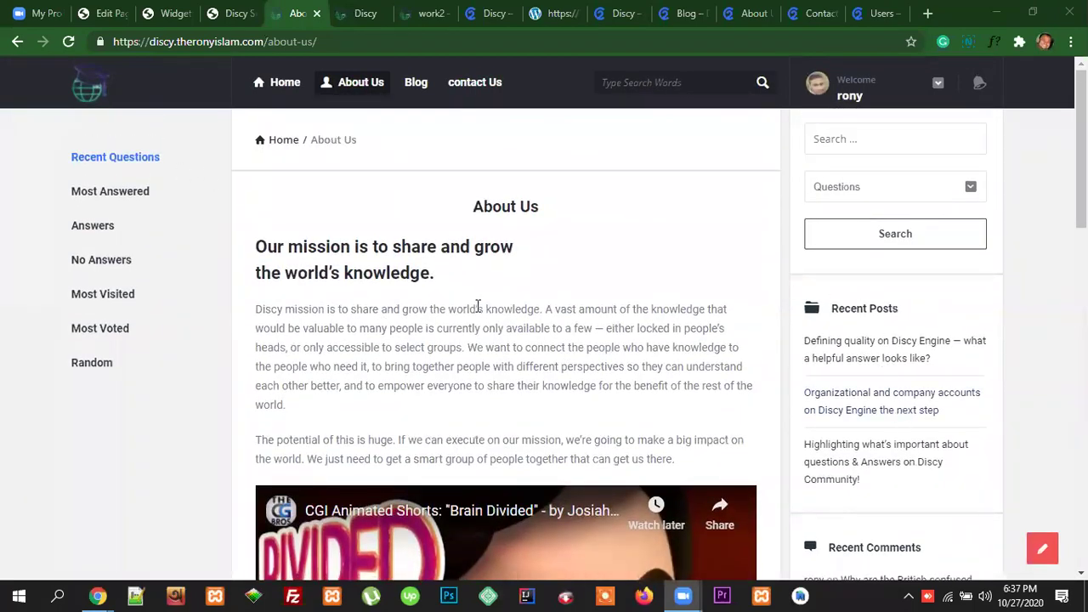
pyautogui.scroll(-10, 669, 366)
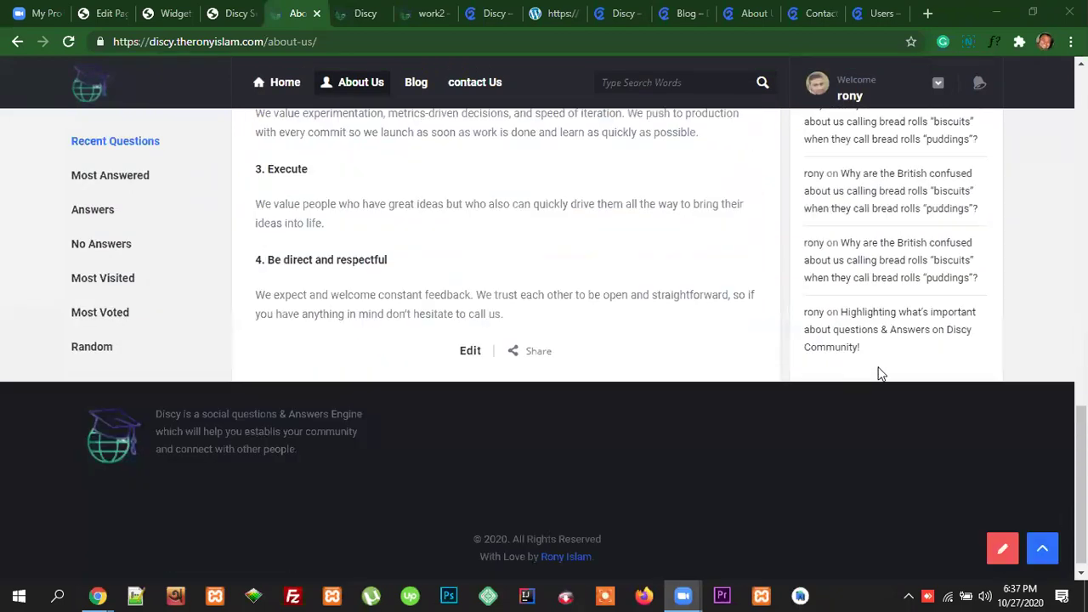
pyautogui.scroll(8, 879, 372)
pyautogui.scroll(3, 902, 365)
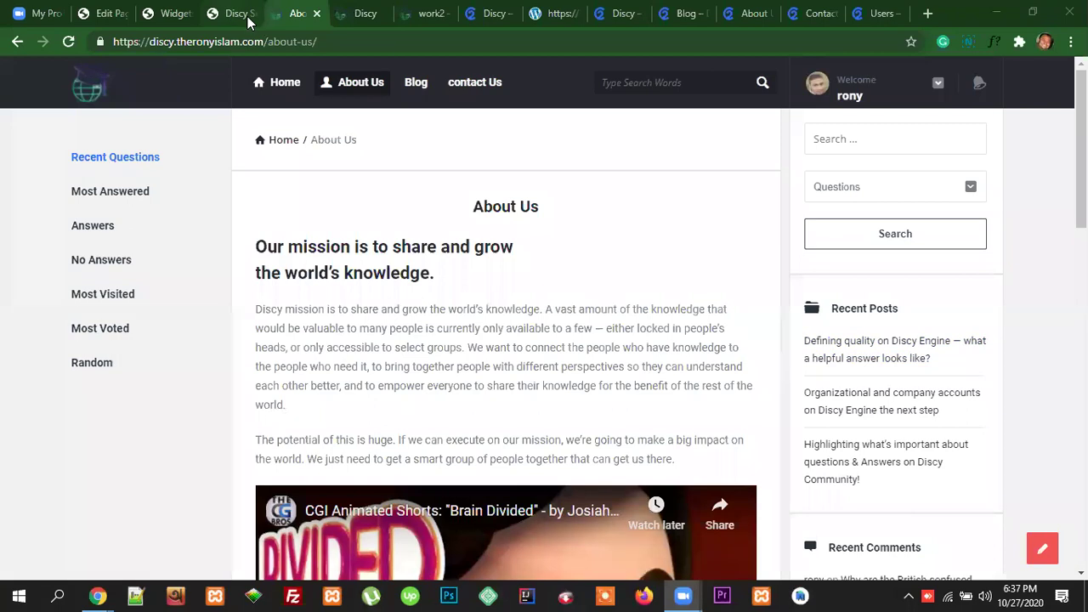
pyautogui.click(102, 13)
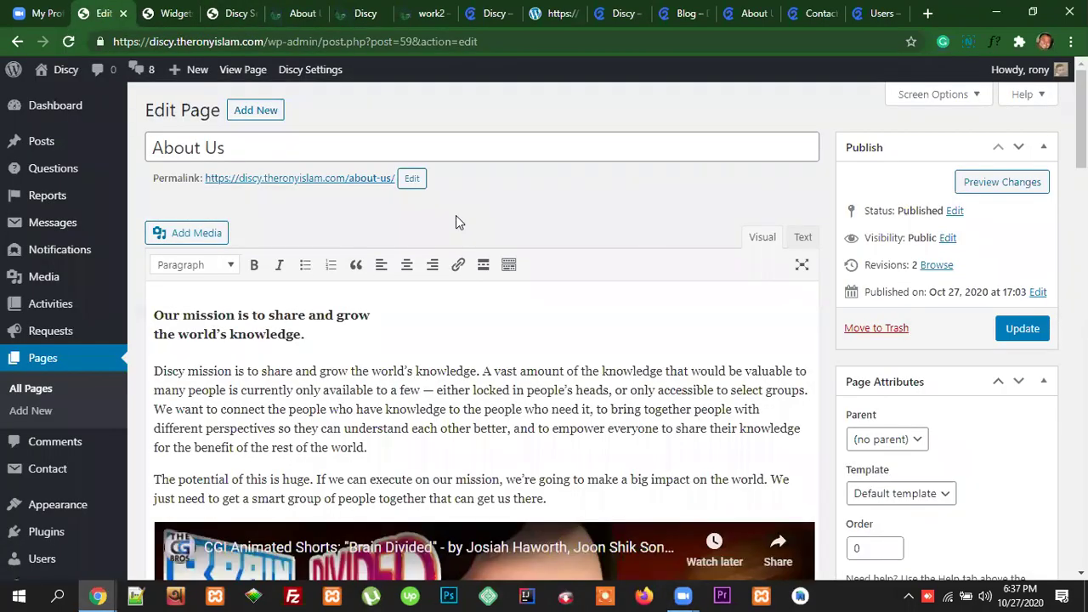
# Step: Look through the page's call to action, popup notification and slider options
pyautogui.scroll(-10, 792, 405)
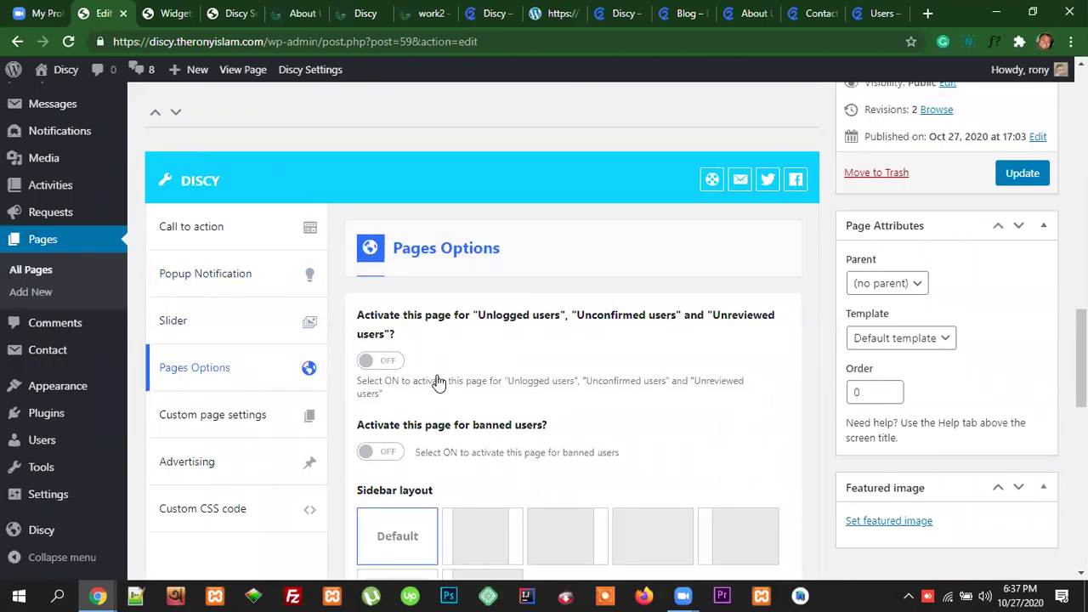
pyautogui.scroll(-1, 255, 302)
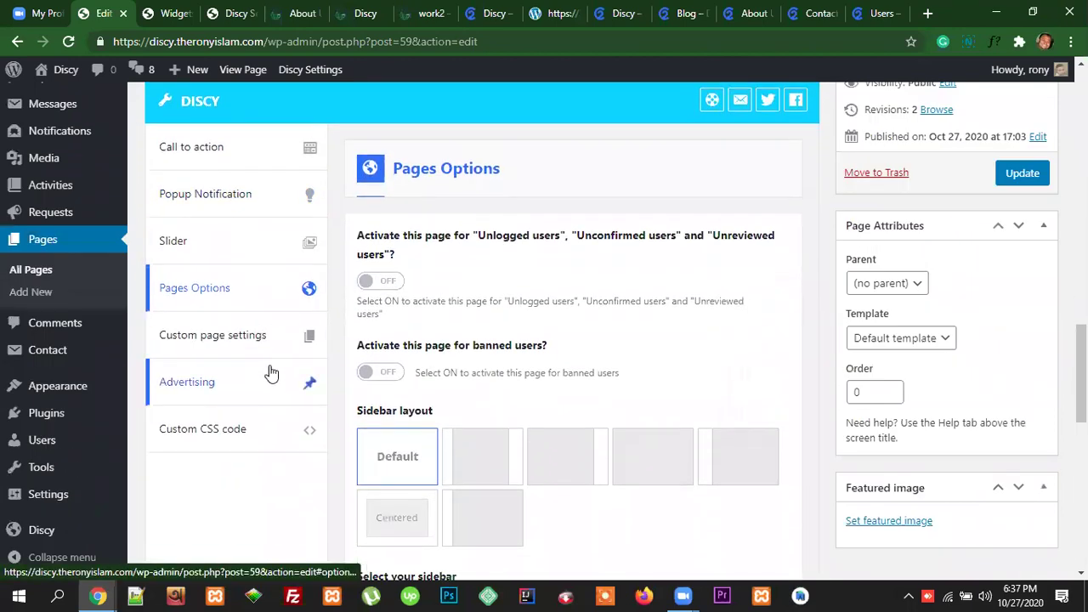
pyautogui.click(195, 148)
pyautogui.click(202, 197)
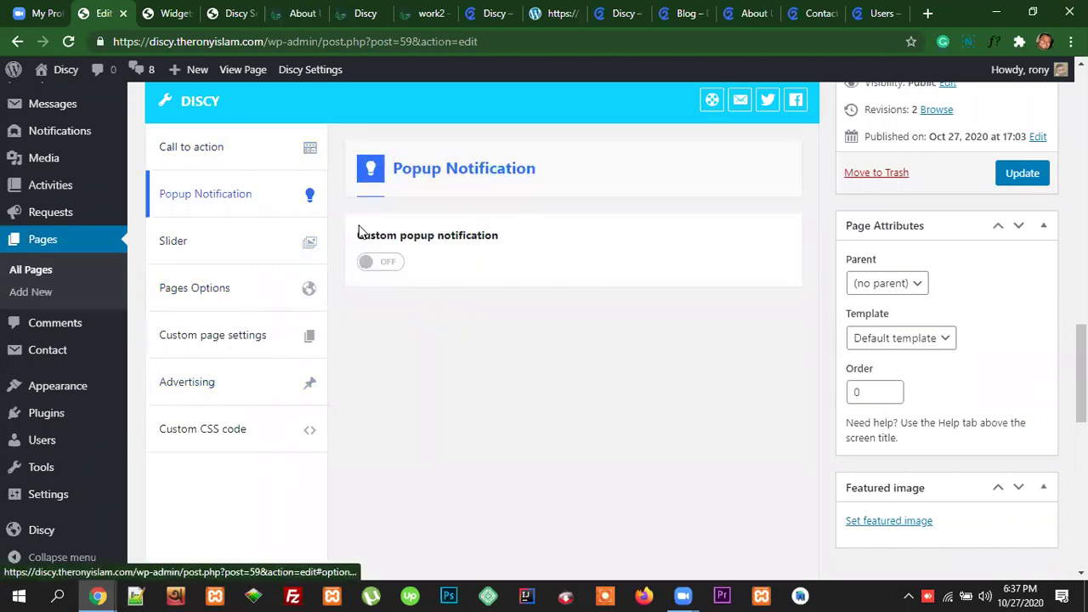
pyautogui.click(196, 248)
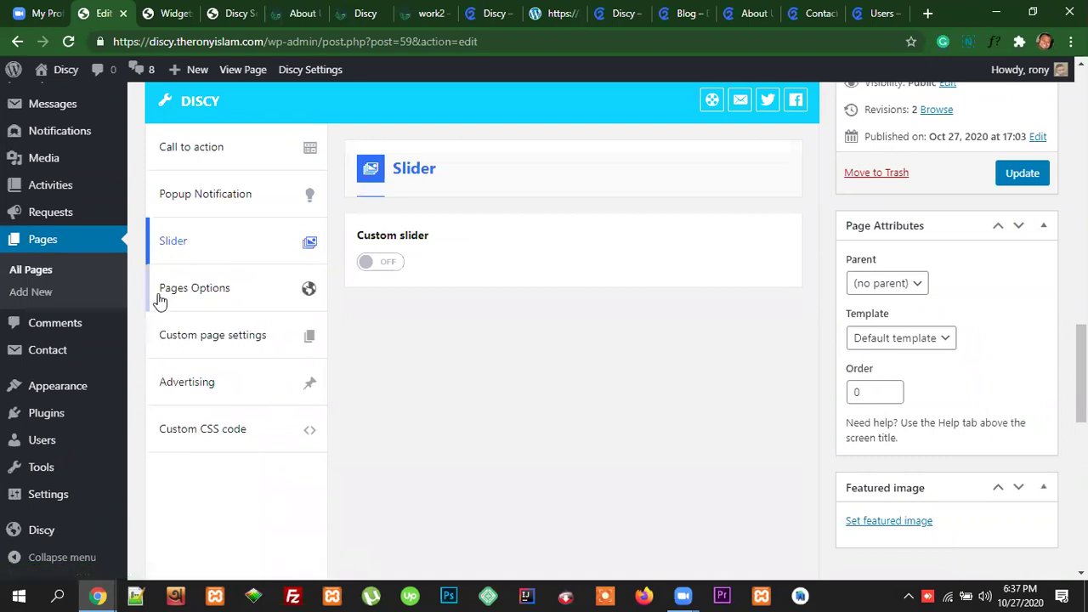
pyautogui.click(191, 289)
pyautogui.scroll(-1, 570, 294)
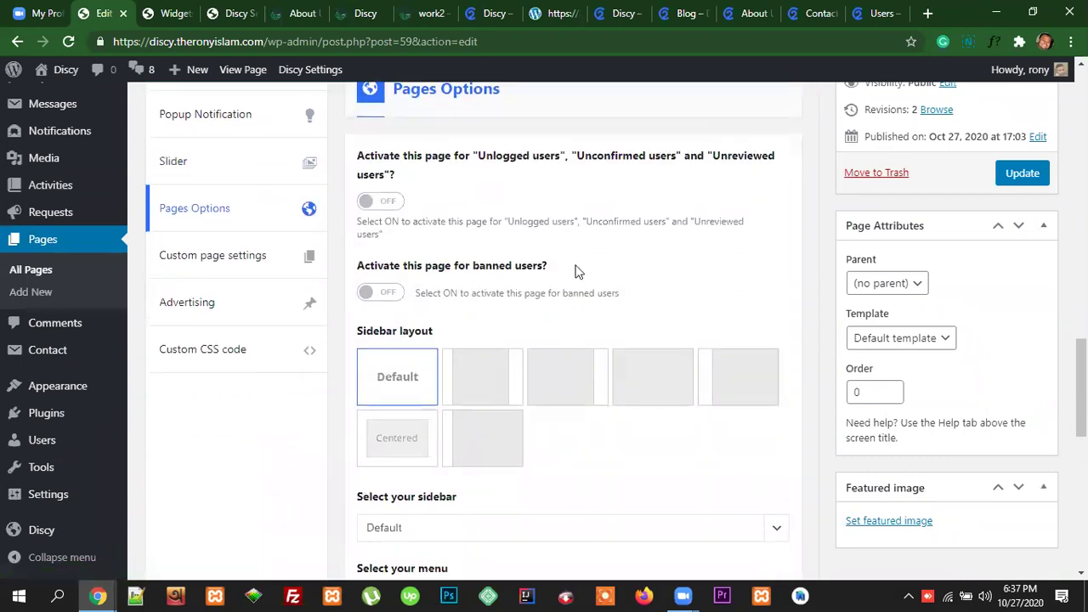
pyautogui.scroll(-1, 510, 255)
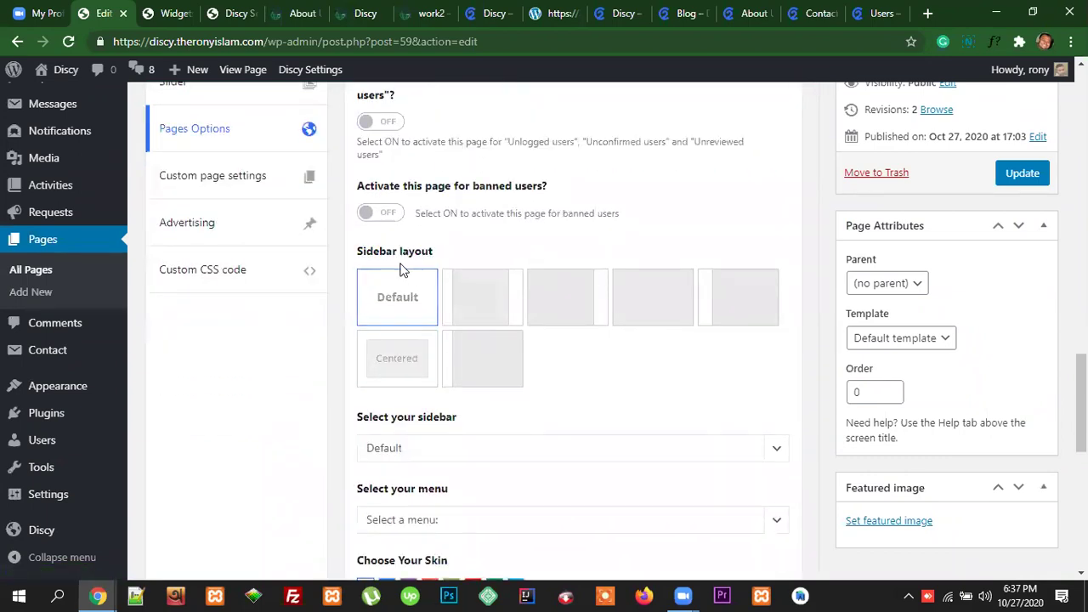
pyautogui.scroll(-1, 519, 278)
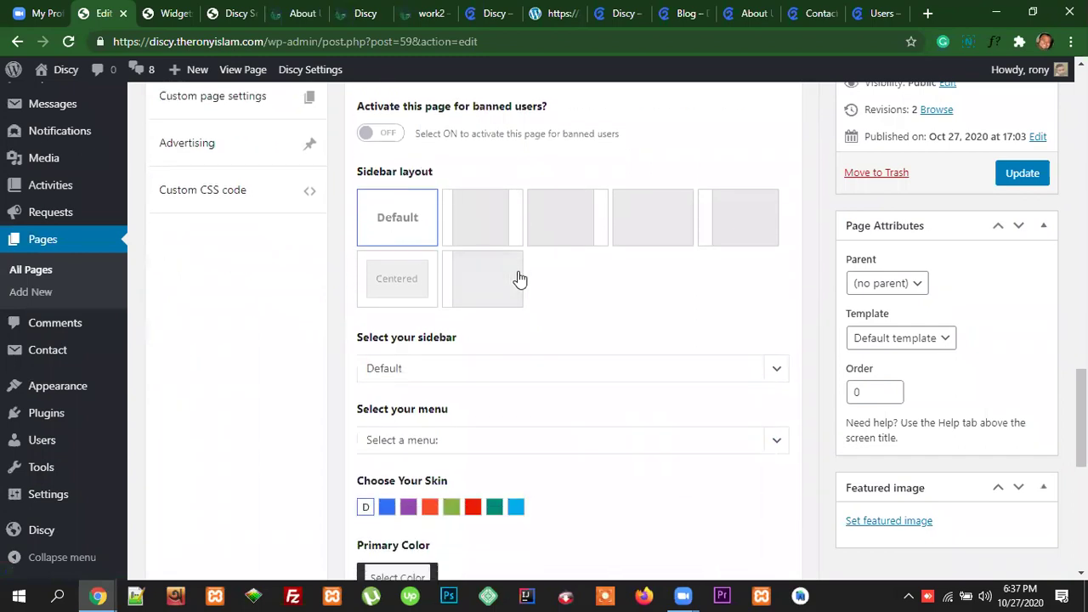
# Step: Choose the Centered sidebar layout, leave custom sections off, and update the page
pyautogui.click(396, 279)
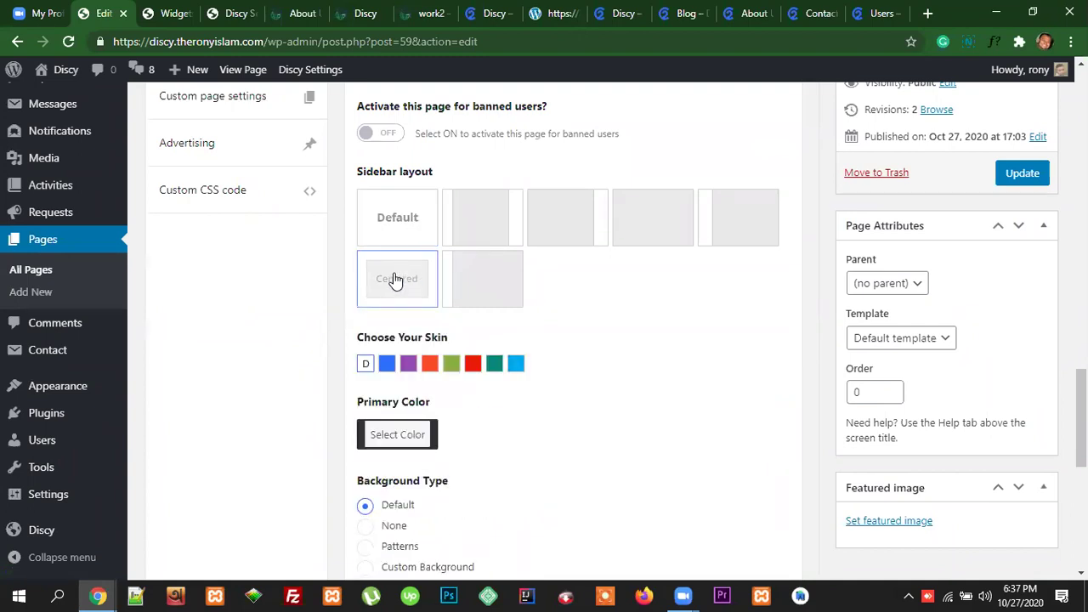
pyautogui.scroll(2, 649, 369)
pyautogui.scroll(-5, 648, 369)
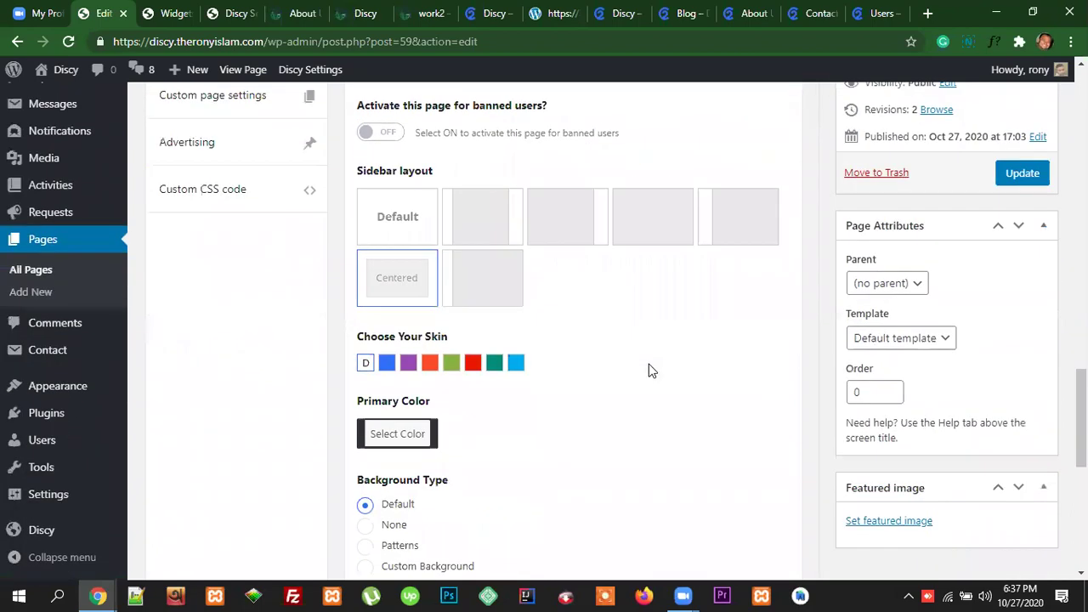
pyautogui.scroll(6, 648, 369)
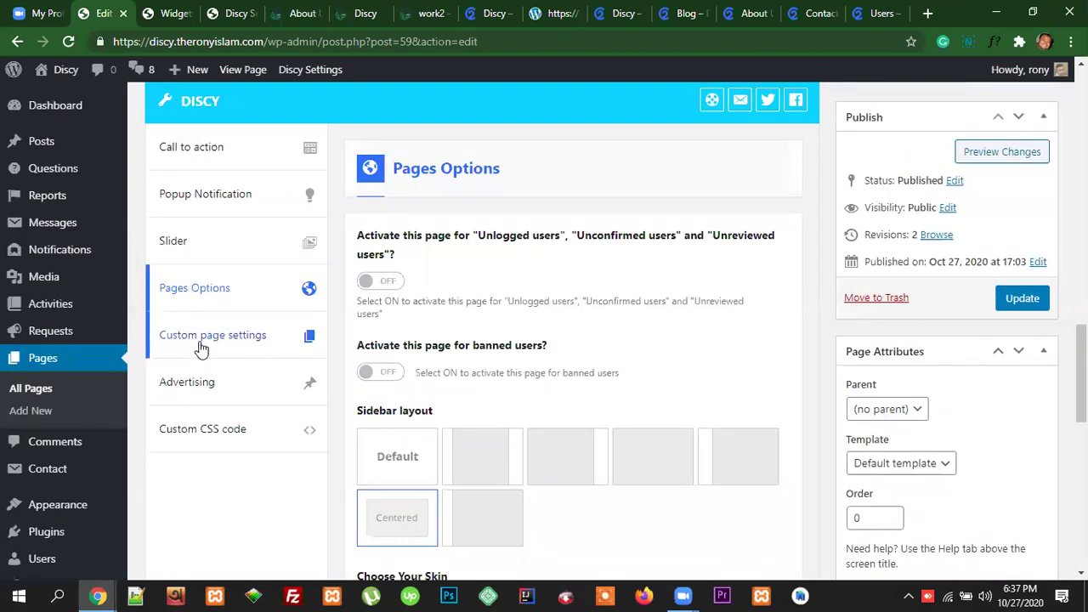
pyautogui.click(202, 342)
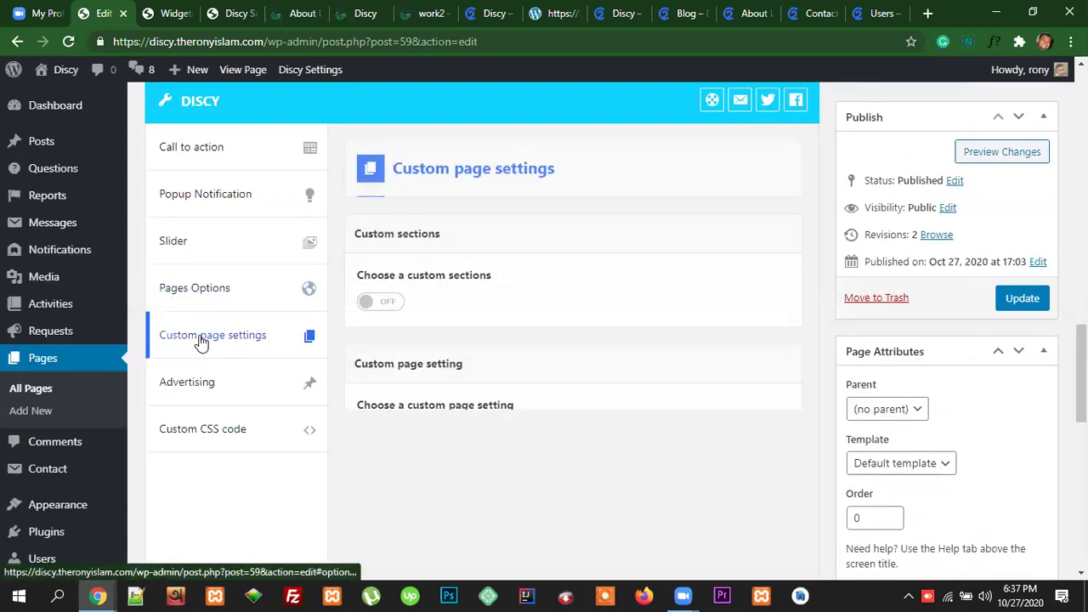
pyautogui.click(376, 304)
pyautogui.scroll(-2, 375, 255)
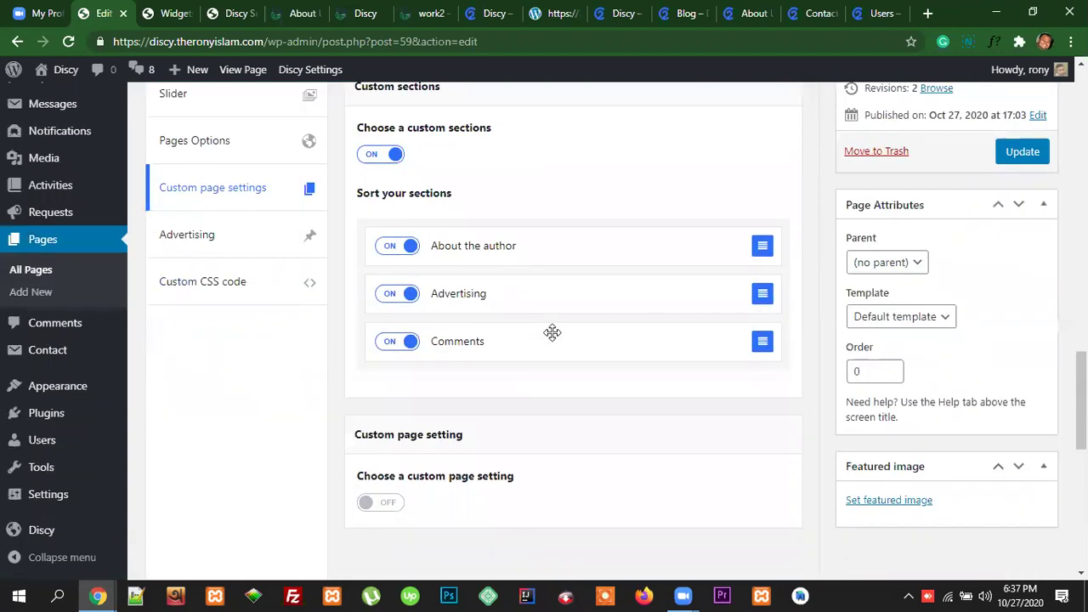
pyautogui.click(372, 149)
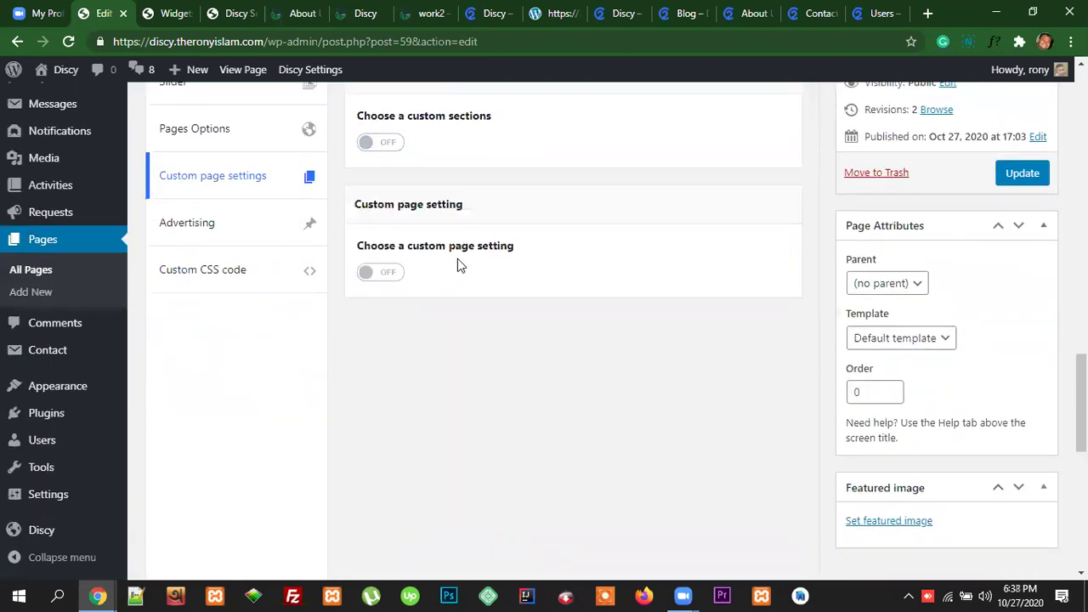
pyautogui.scroll(4, 787, 374)
pyautogui.click(1020, 302)
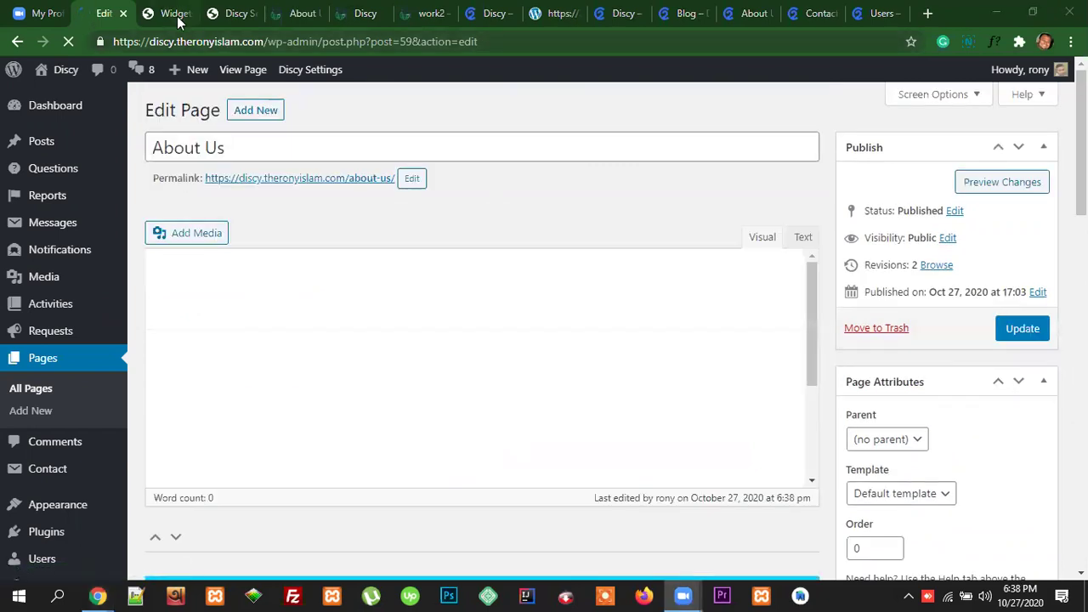
# Step: Go through the open tabs to reach the live About Us page
pyautogui.click(244, 14)
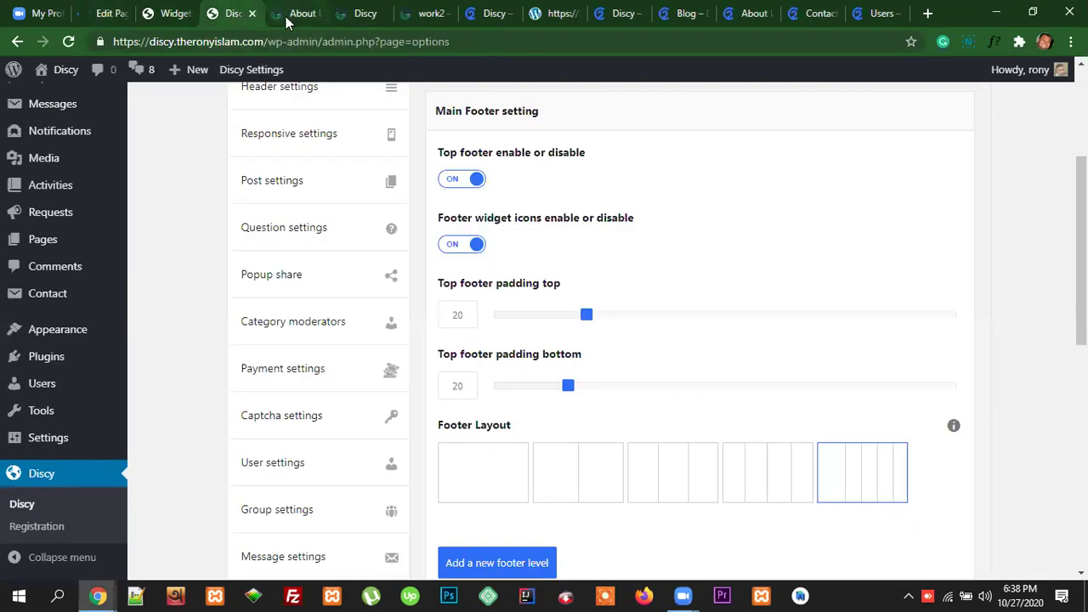
pyautogui.click(362, 14)
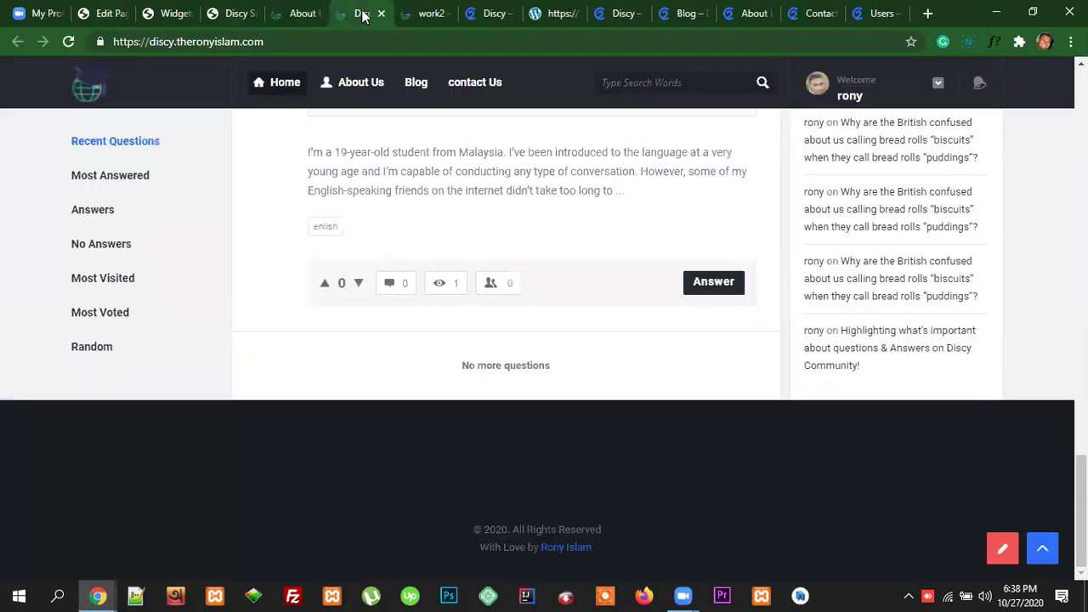
pyautogui.scroll(10, 647, 287)
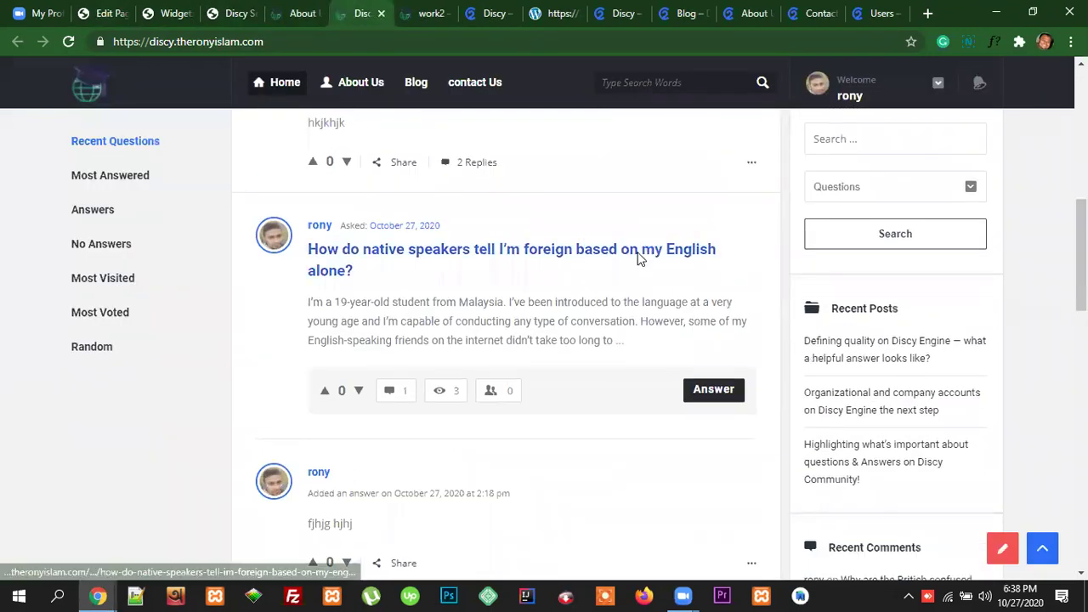
pyautogui.scroll(3, 642, 259)
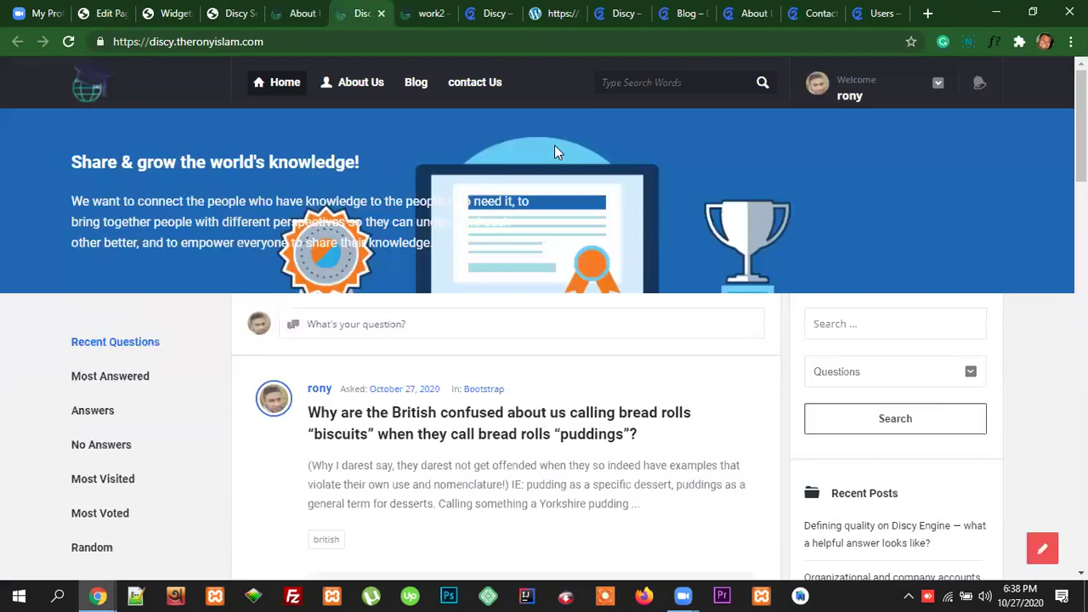
pyautogui.click(302, 14)
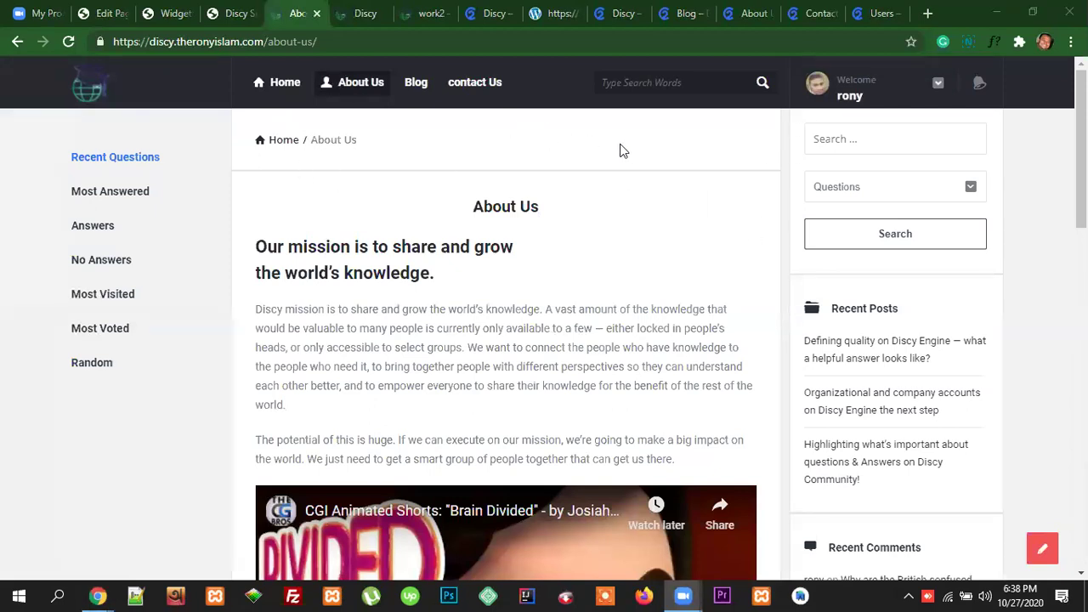
# Step: Reload the live About Us page and check its centered, sidebar-free layout
pyautogui.click(188, 46)
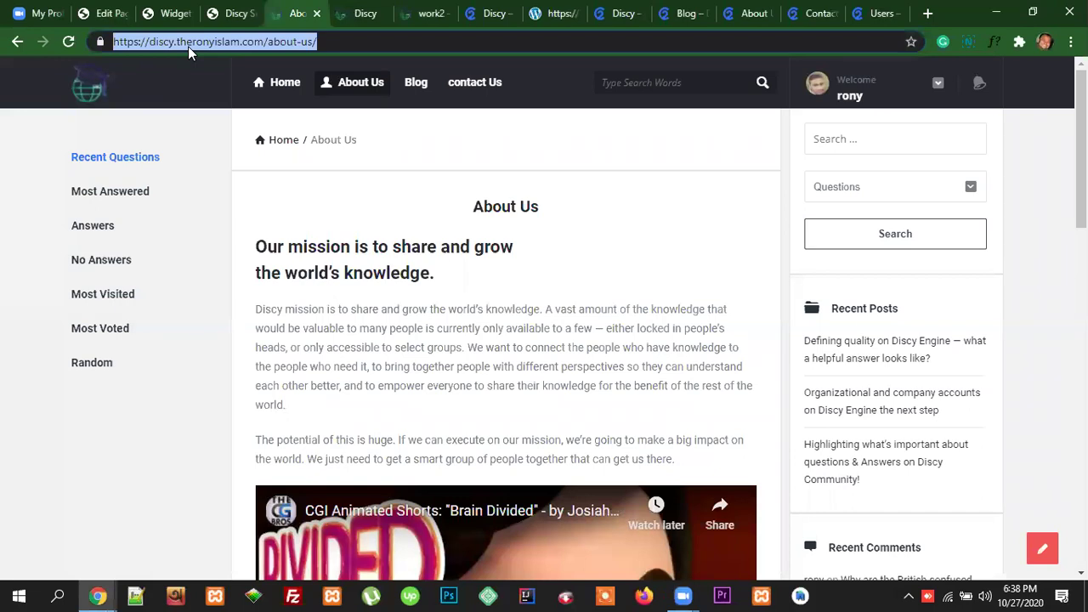
pyautogui.press('Return')
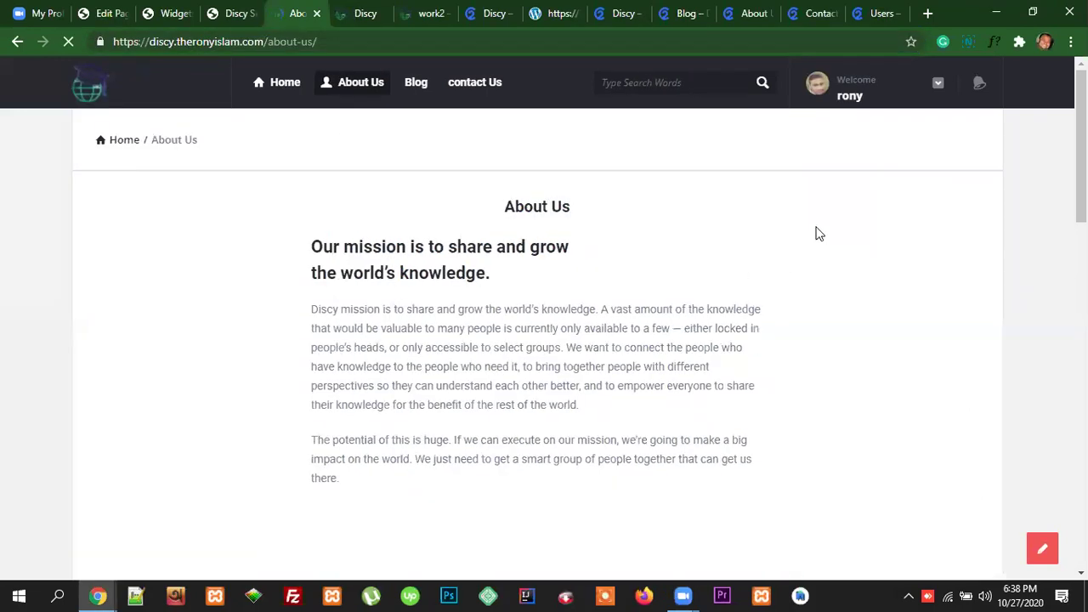
pyautogui.scroll(-3, 920, 429)
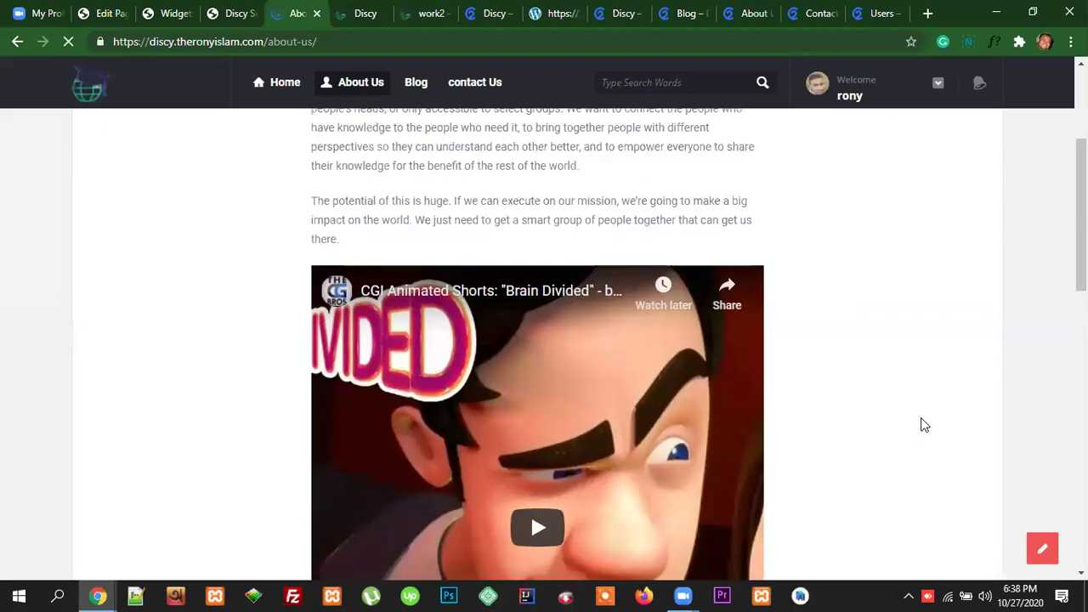
pyautogui.scroll(3, 919, 383)
pyautogui.scroll(-12, 918, 382)
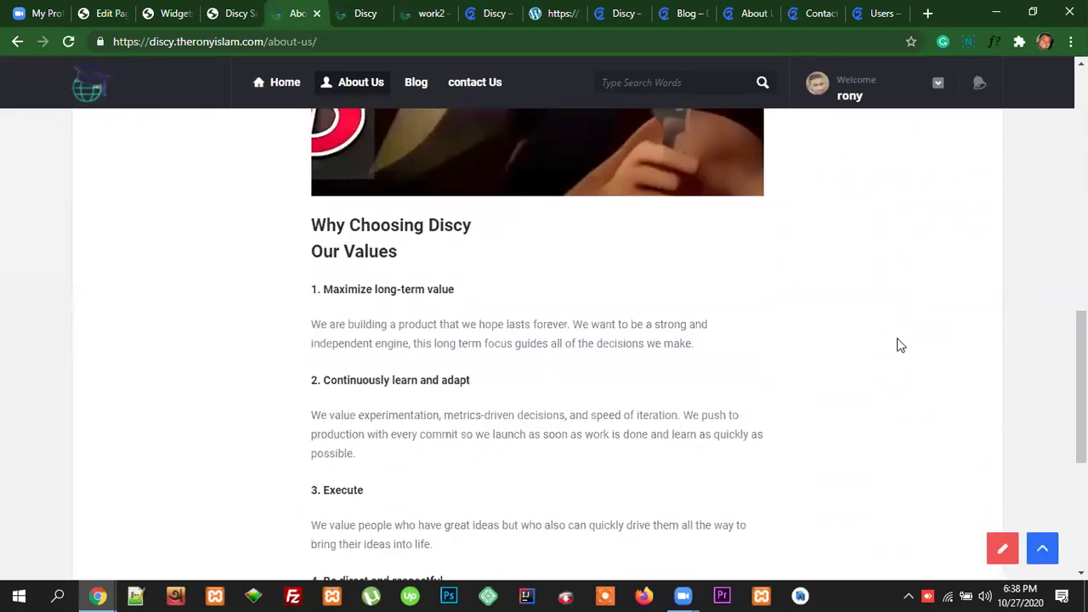
pyautogui.scroll(12, 901, 343)
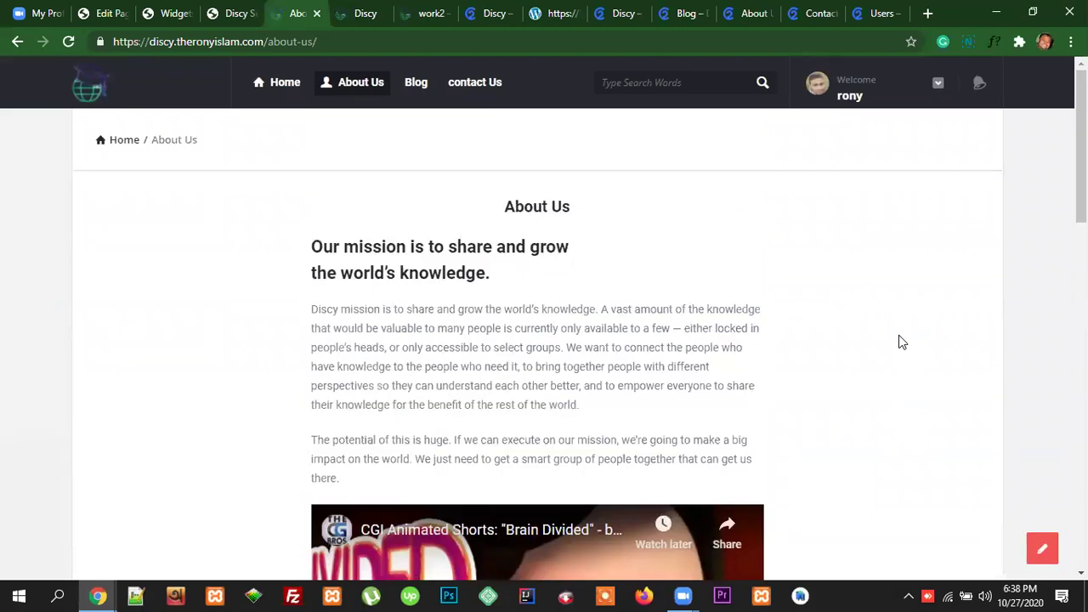
pyautogui.moveTo(573, 209); pyautogui.dragTo(493, 214)
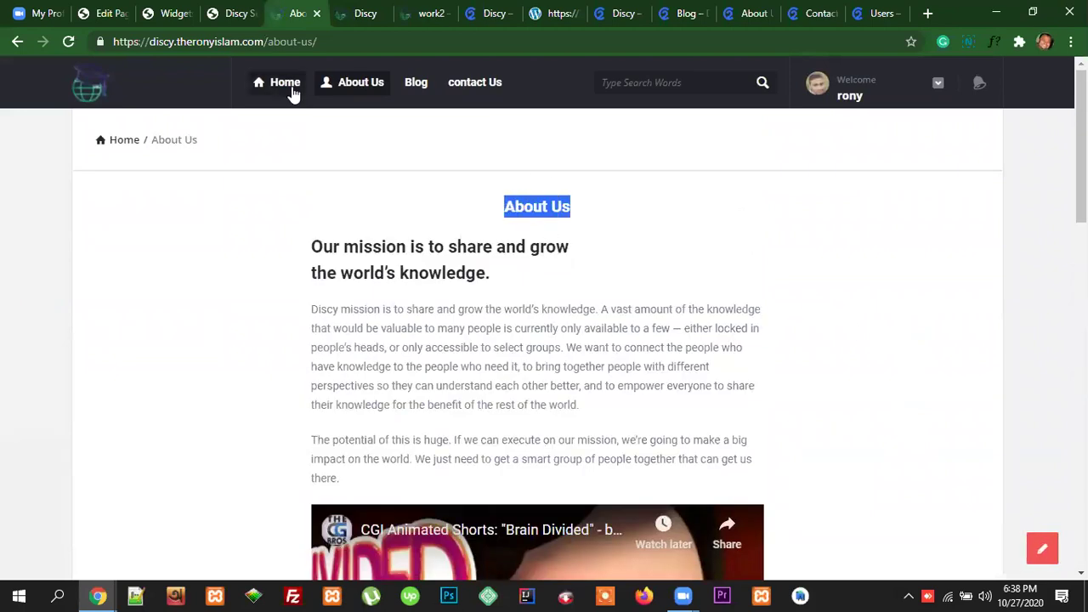
# Step: Open the live site's contact Us page from the top menu
pyautogui.click(818, 13)
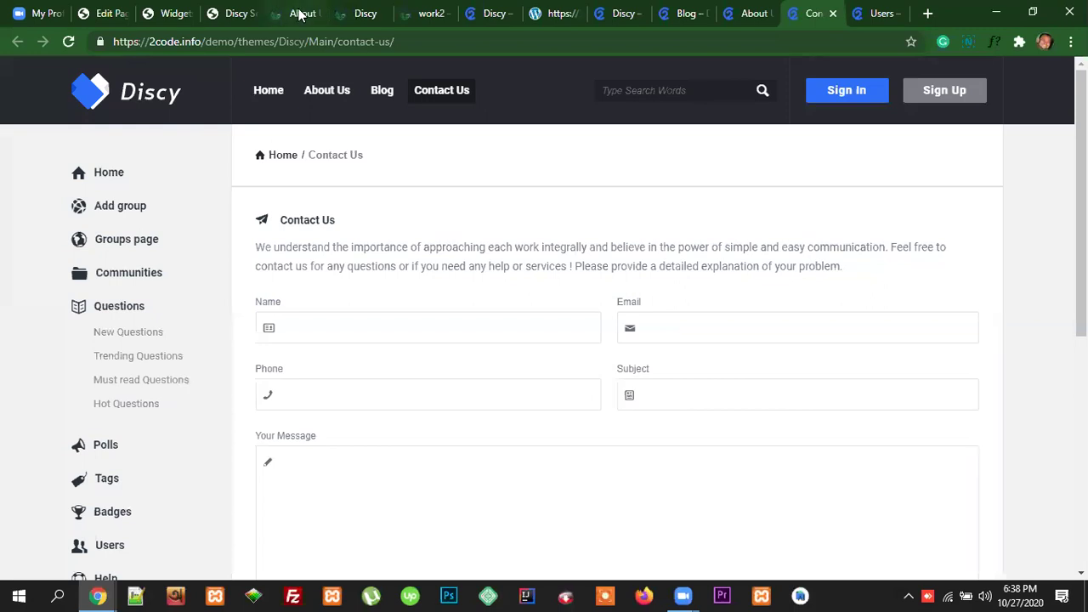
pyautogui.click(299, 14)
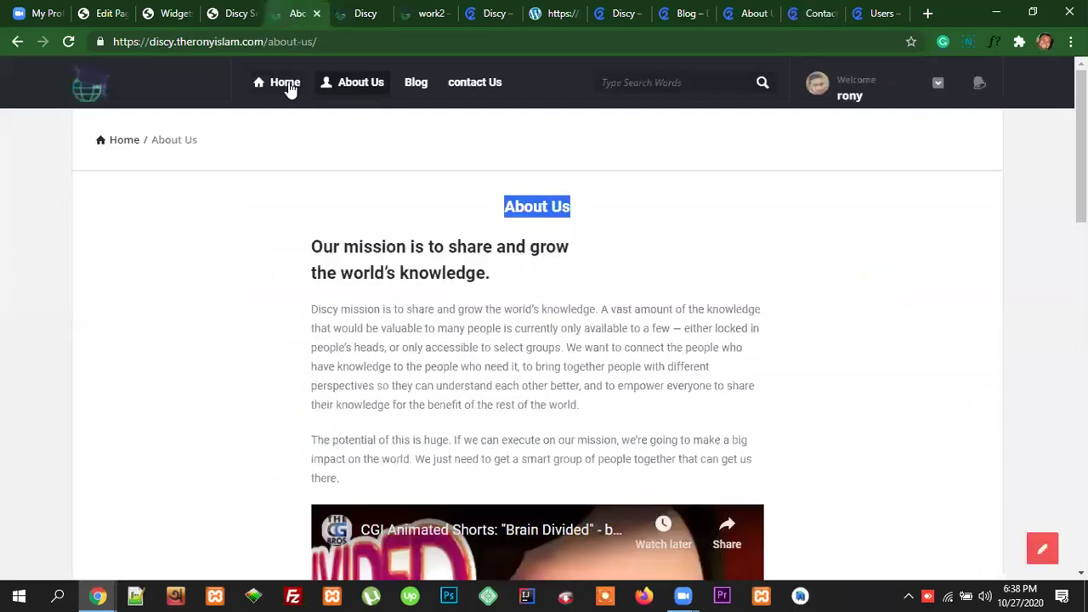
pyautogui.click(476, 85)
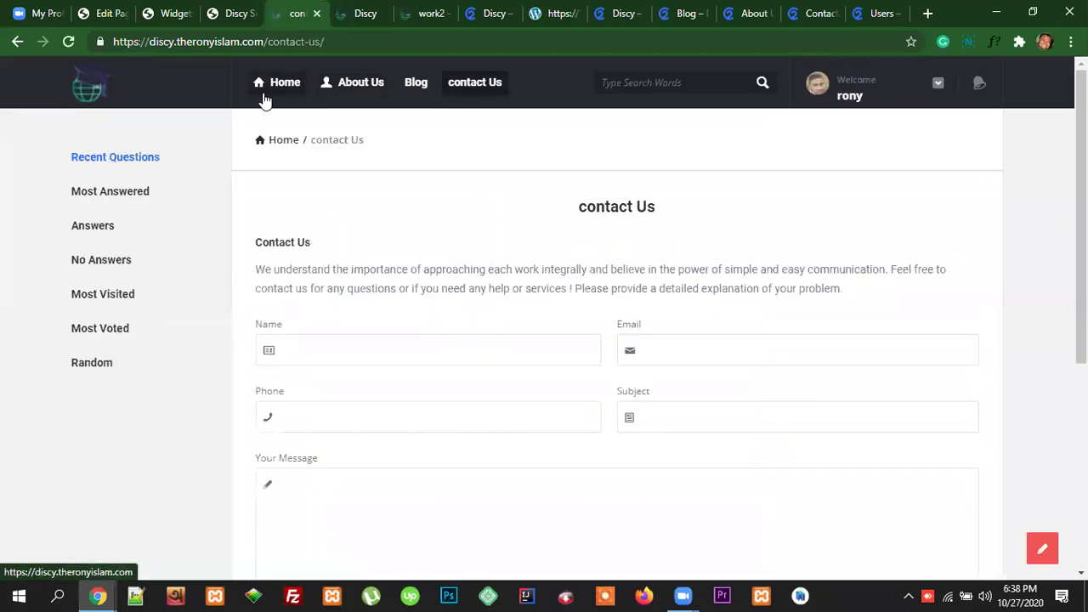
pyautogui.scroll(-4, 462, 369)
pyautogui.scroll(4, 615, 386)
# Step: Return to the demo Contact Us page and try its Name and Email fields
pyautogui.click(879, 14)
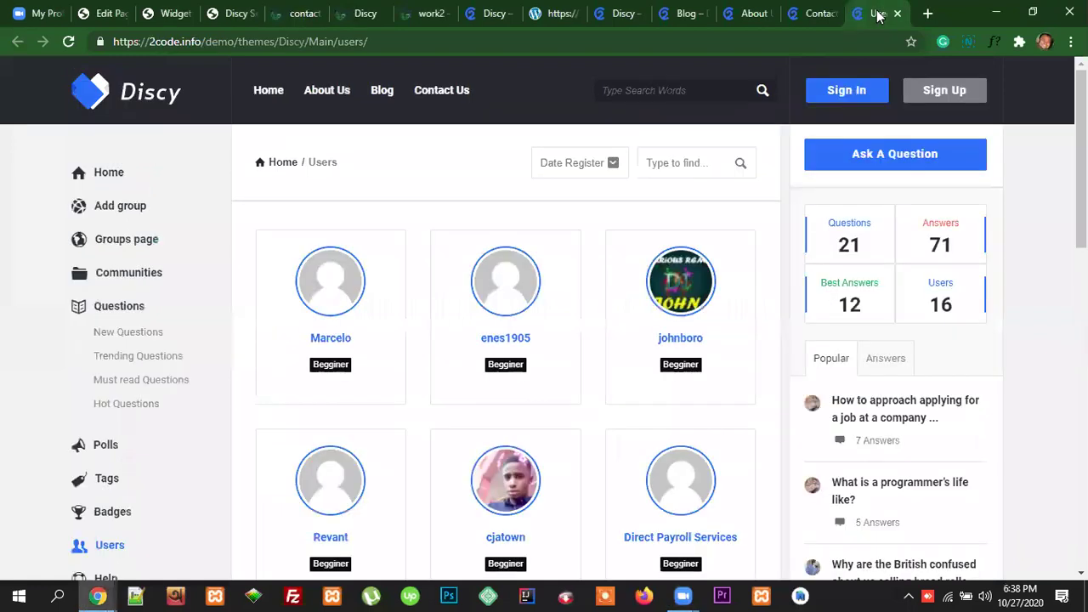
pyautogui.hotkey('ctrl', 'shift', 'Tab')
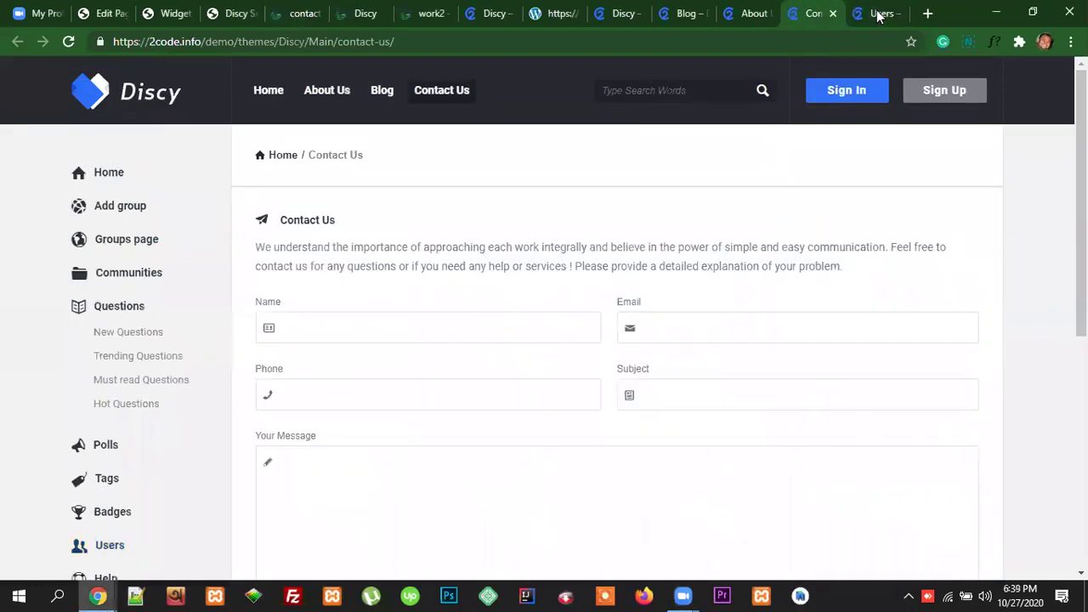
pyautogui.scroll(-3, 808, 400)
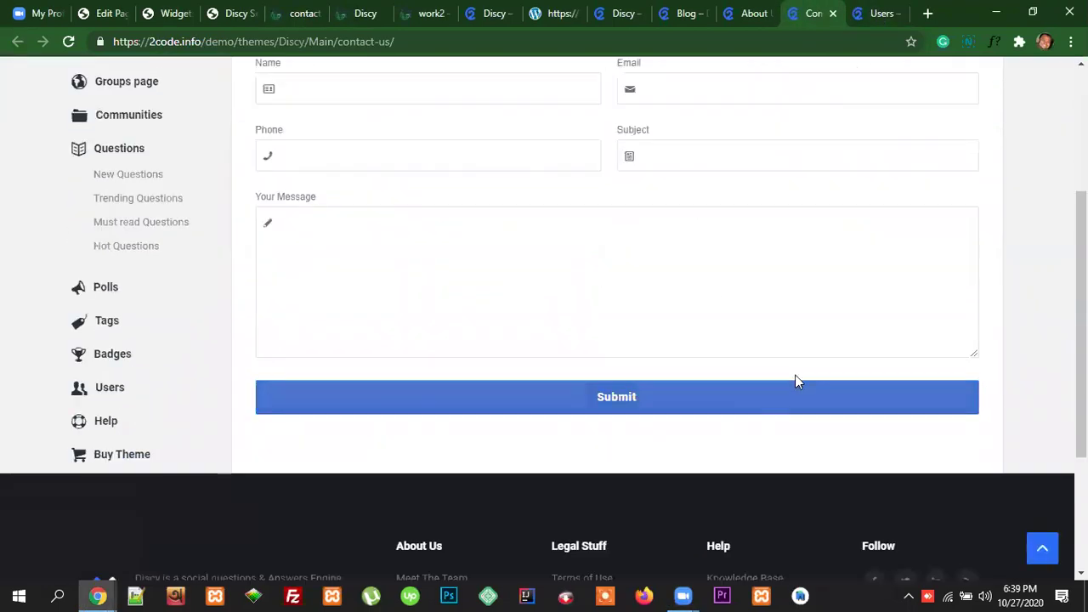
pyautogui.scroll(3, 760, 427)
pyautogui.scroll(-3, 748, 349)
pyautogui.scroll(3, 680, 306)
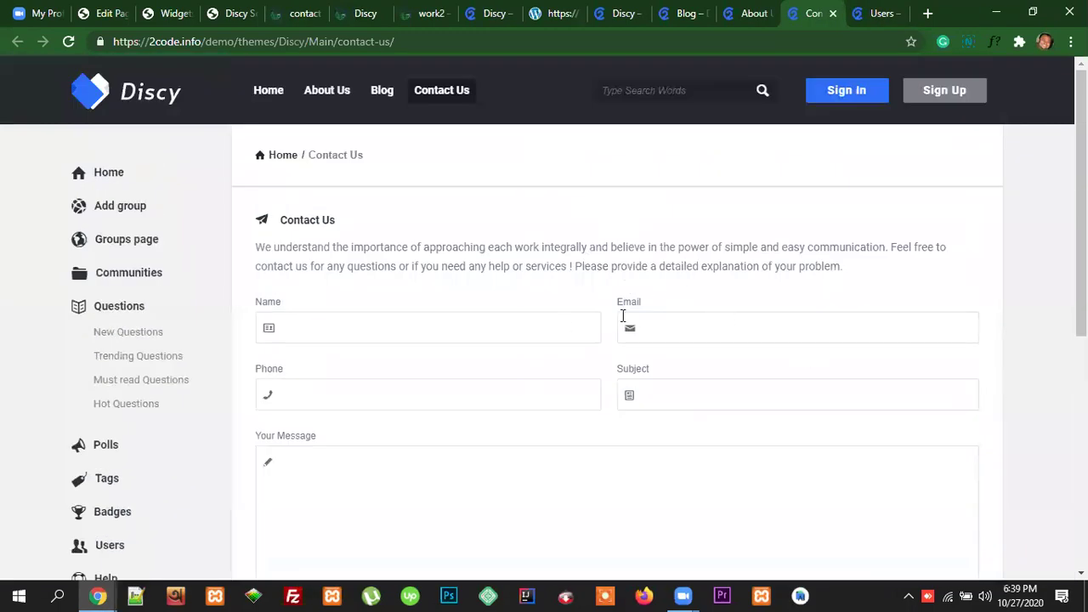
pyautogui.click(398, 326)
pyautogui.click(681, 323)
pyautogui.click(558, 376)
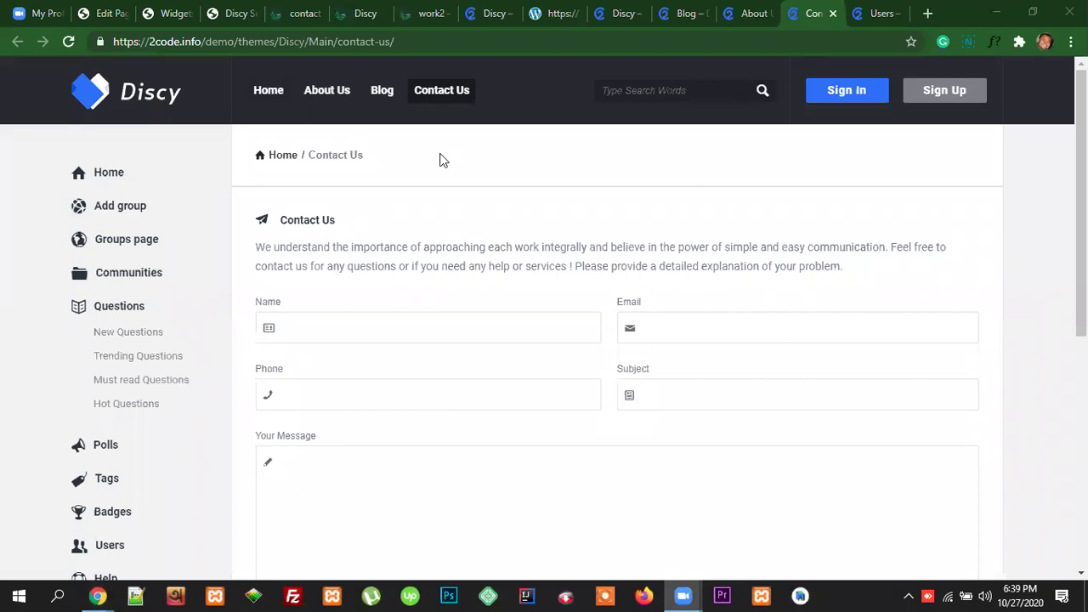
# Step: Check the list of contact forms under Contact
pyautogui.click(101, 14)
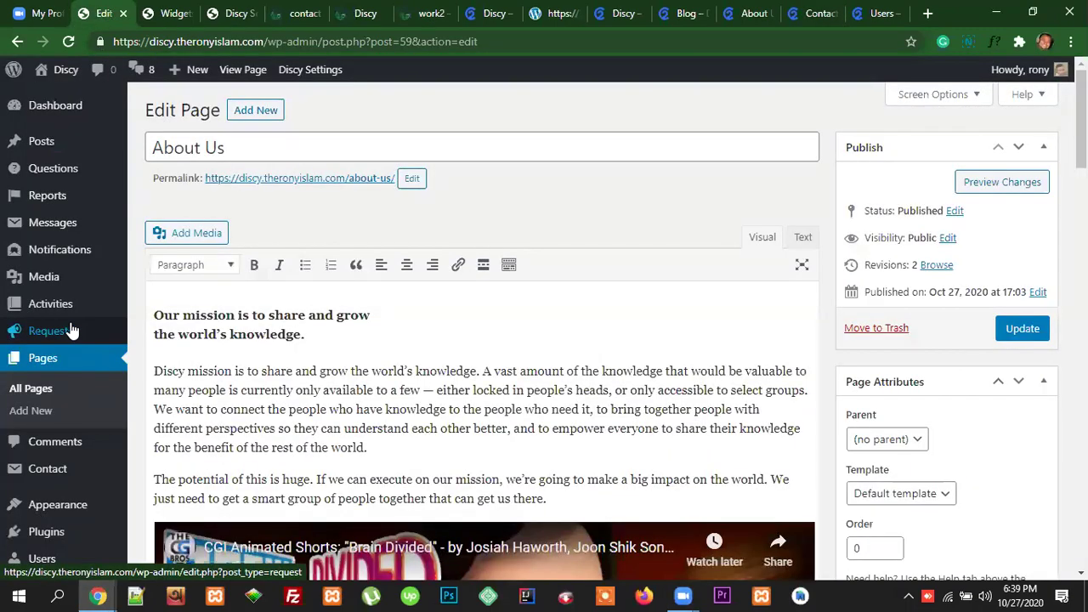
pyautogui.scroll(-2, 85, 481)
pyautogui.scroll(2, 85, 479)
pyautogui.moveTo(54, 473)
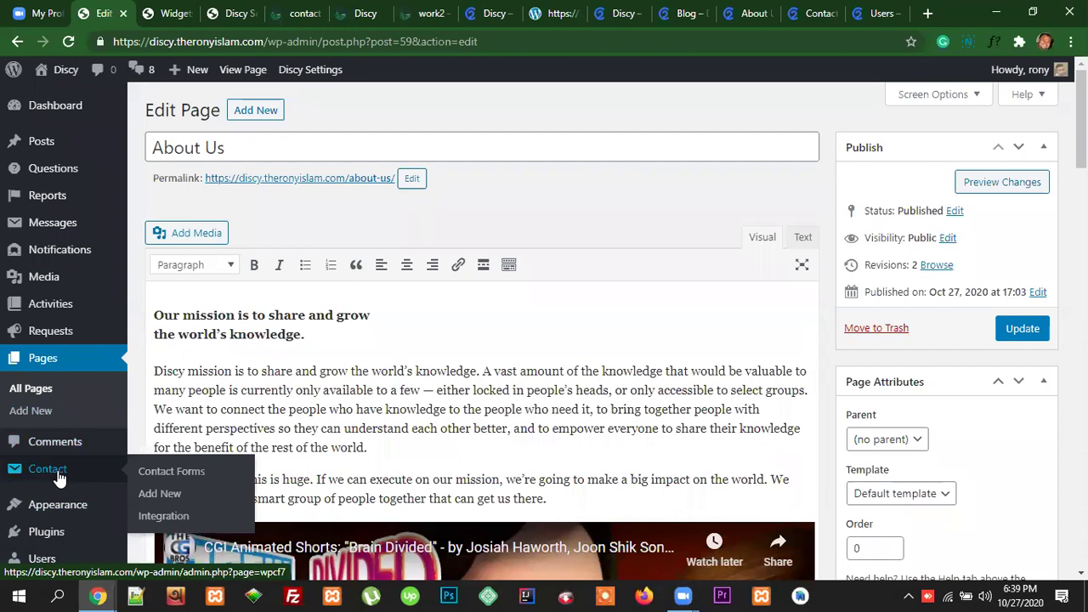
pyautogui.click(49, 473)
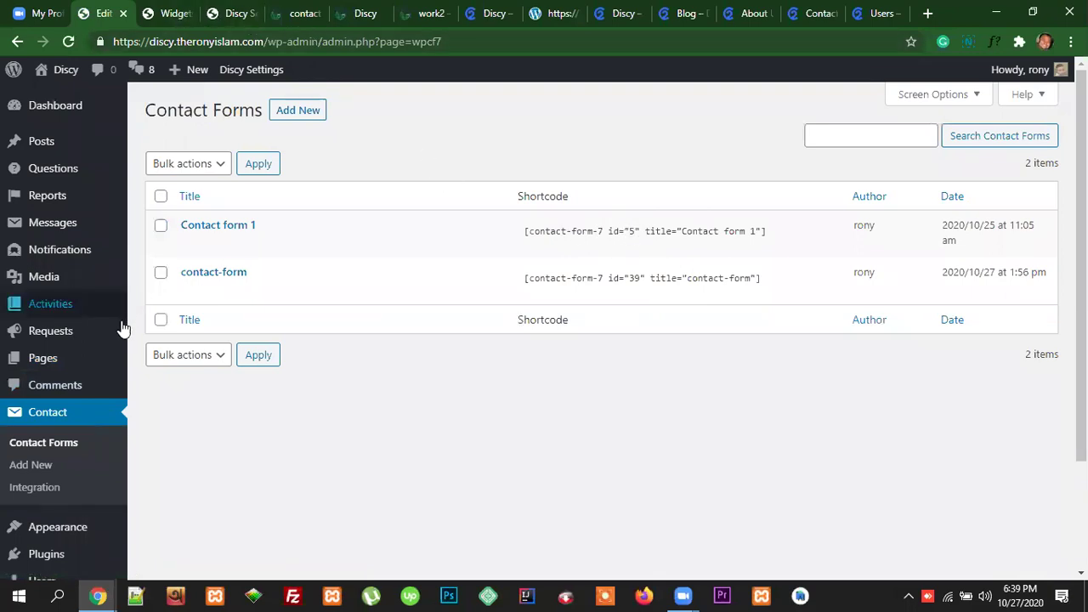
# Step: Open the Pages list in a new tab and start editing the contact Us page
pyautogui.rightClick(52, 361)
pyautogui.click(79, 371)
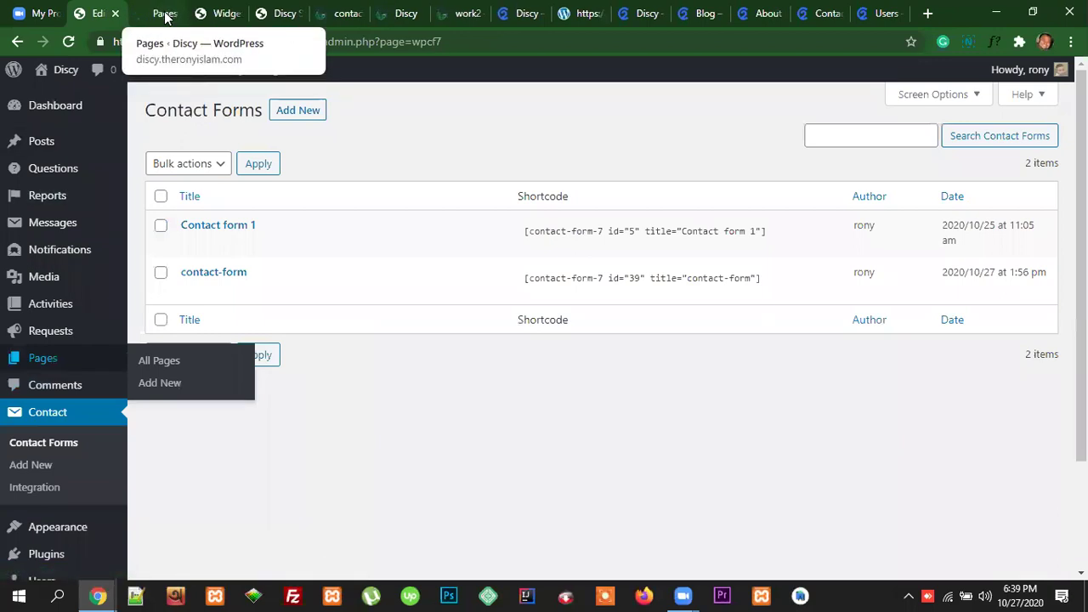
pyautogui.click(166, 17)
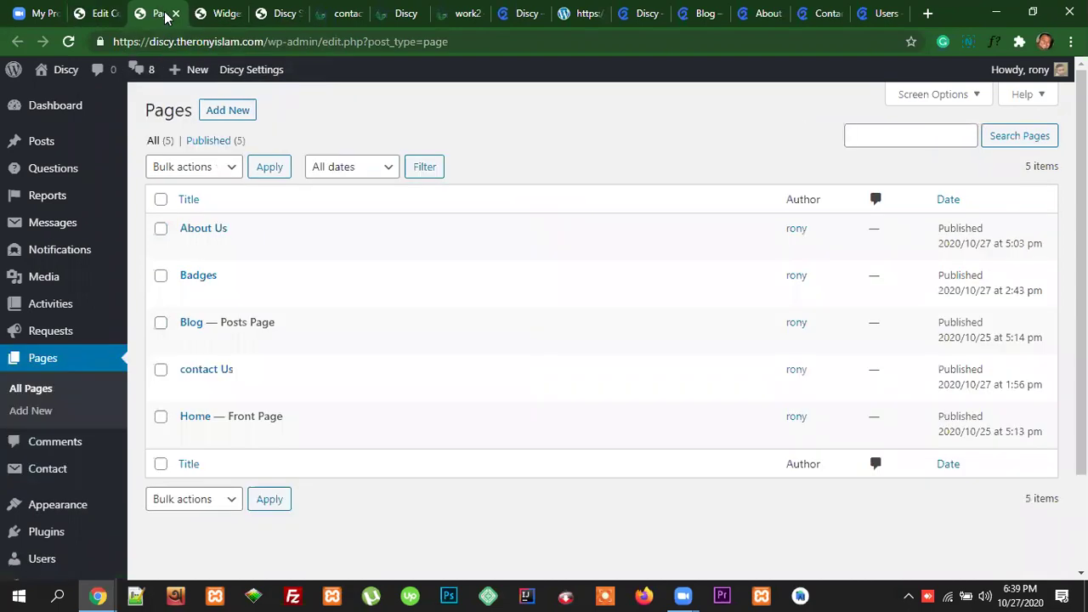
pyautogui.click(189, 394)
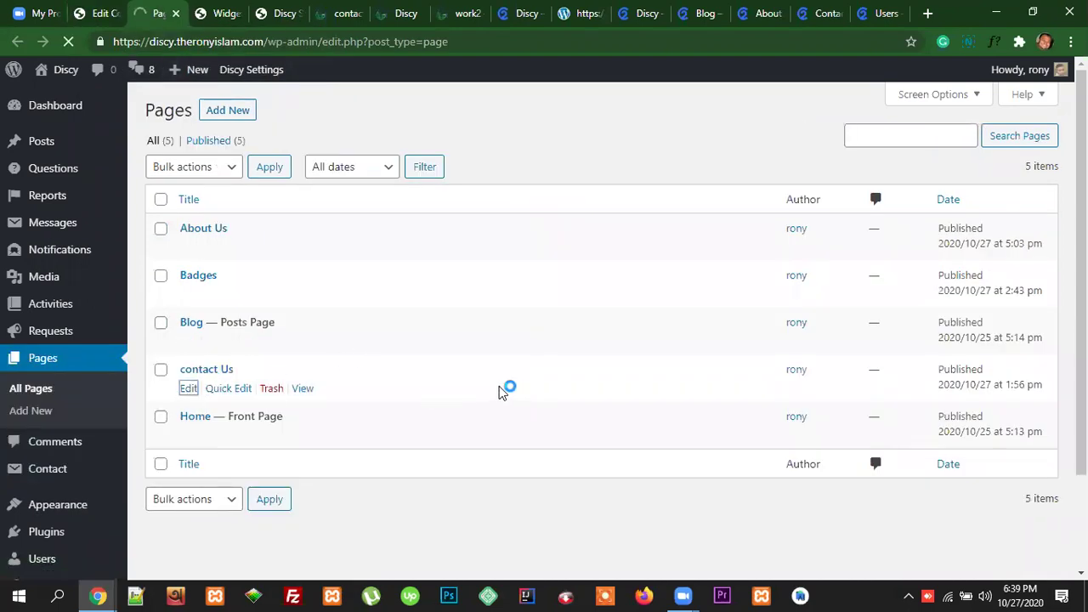
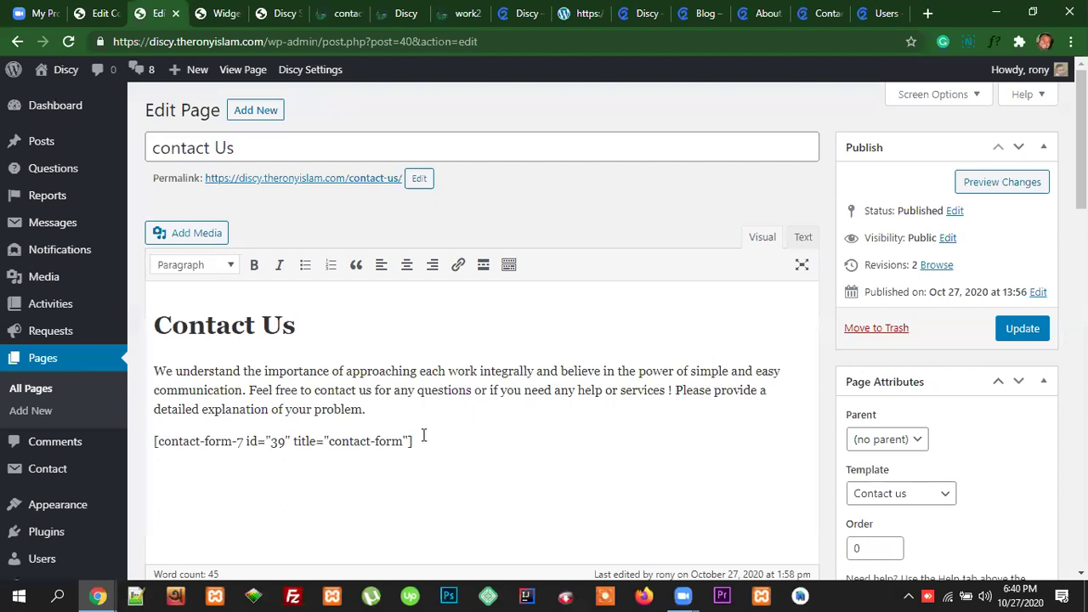
# Step: Select the contact-form-7 shortcode on the Contact Us page, then go to the Discy documentation
pyautogui.moveTo(414, 441); pyautogui.dragTo(154, 443)
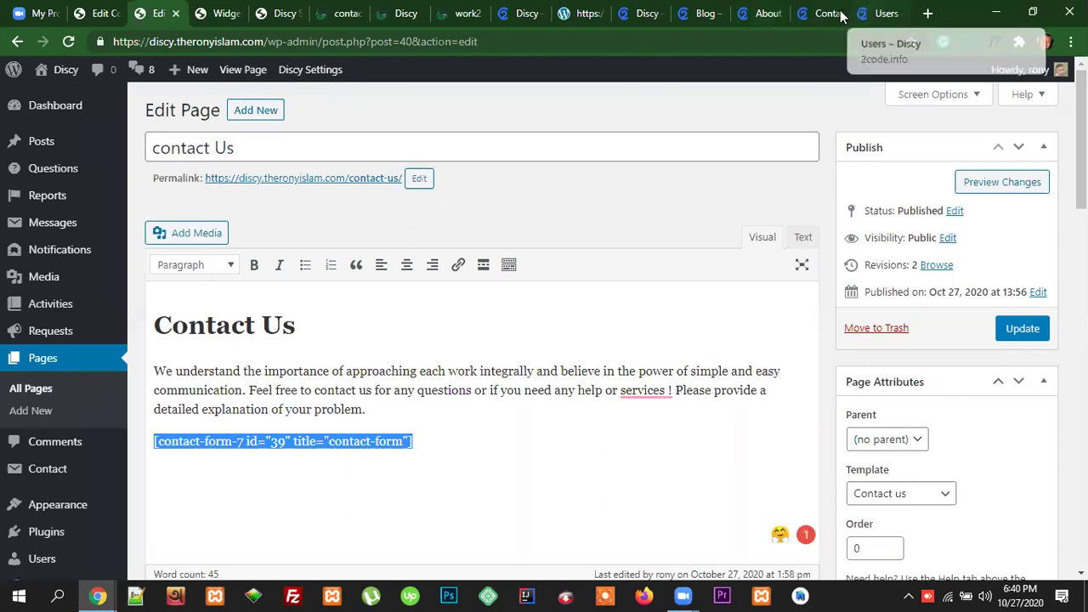
pyautogui.click(593, 19)
pyautogui.click(524, 15)
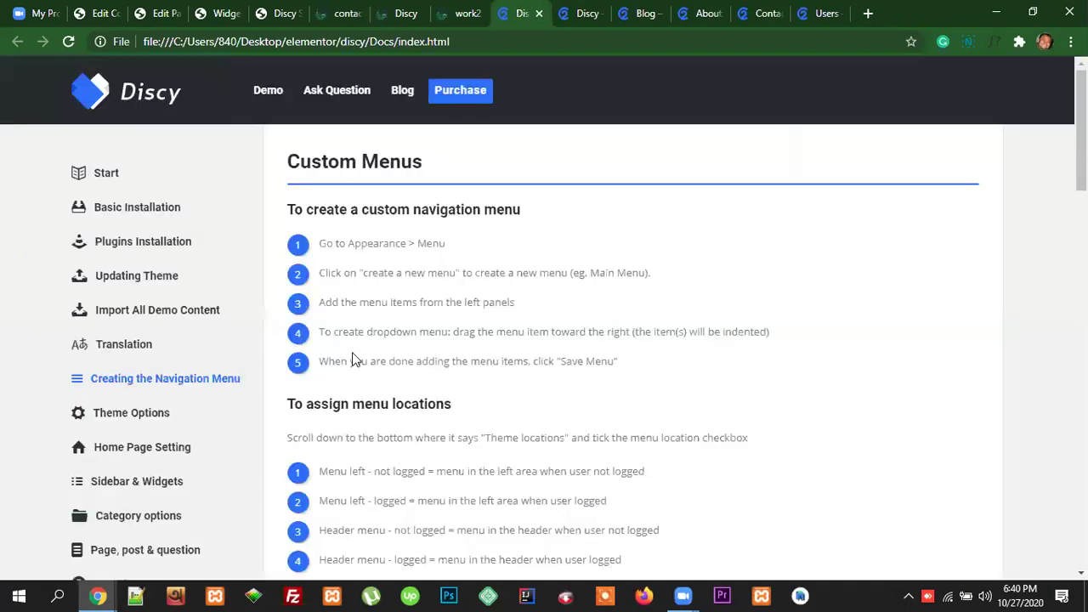
# Step: Copy the contact form code block from the documentation's Contact Us section
pyautogui.scroll(-4, 191, 426)
pyautogui.scroll(-5, 191, 429)
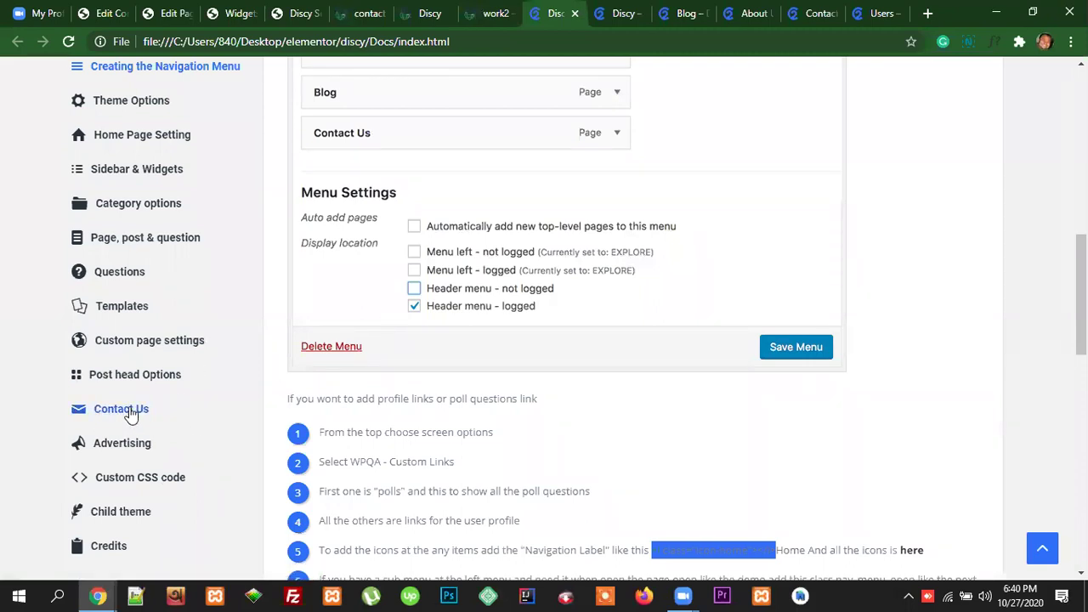
pyautogui.click(130, 413)
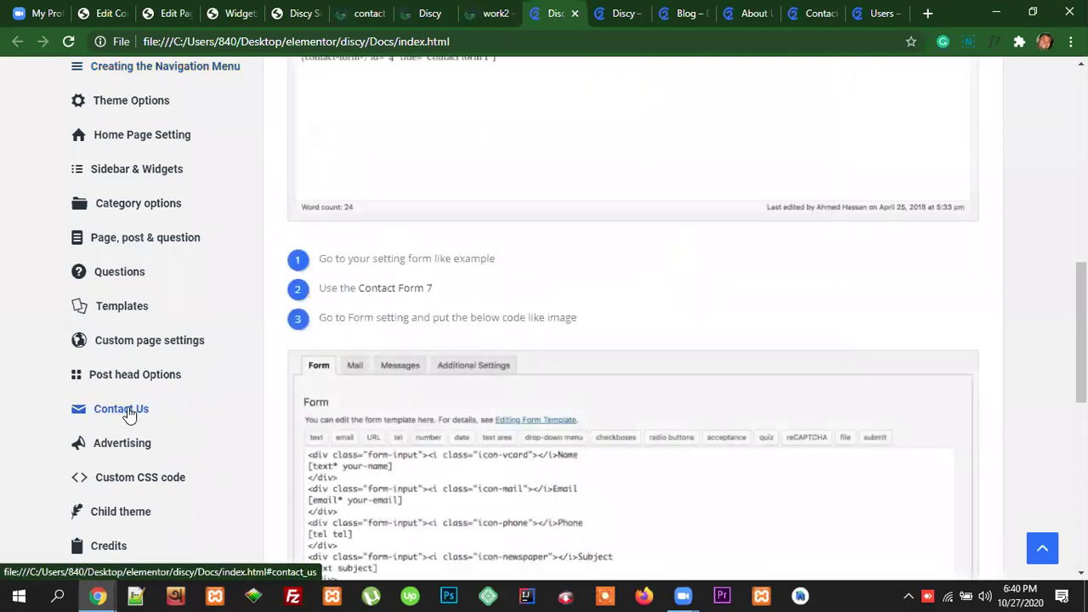
pyautogui.scroll(-6, 479, 388)
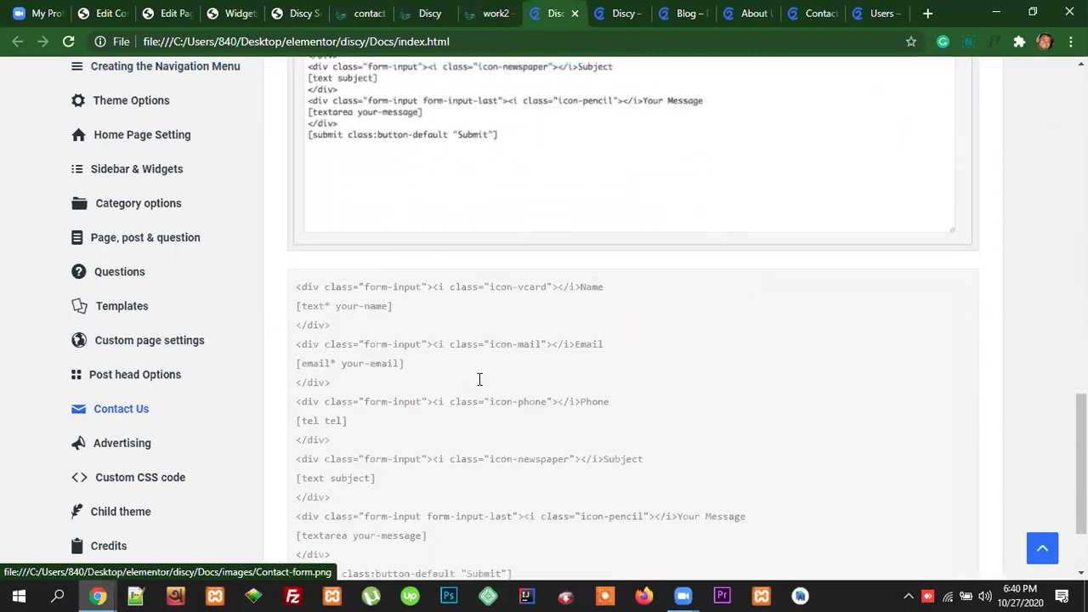
pyautogui.moveTo(297, 220); pyautogui.dragTo(545, 505)
pyautogui.rightClick(326, 295)
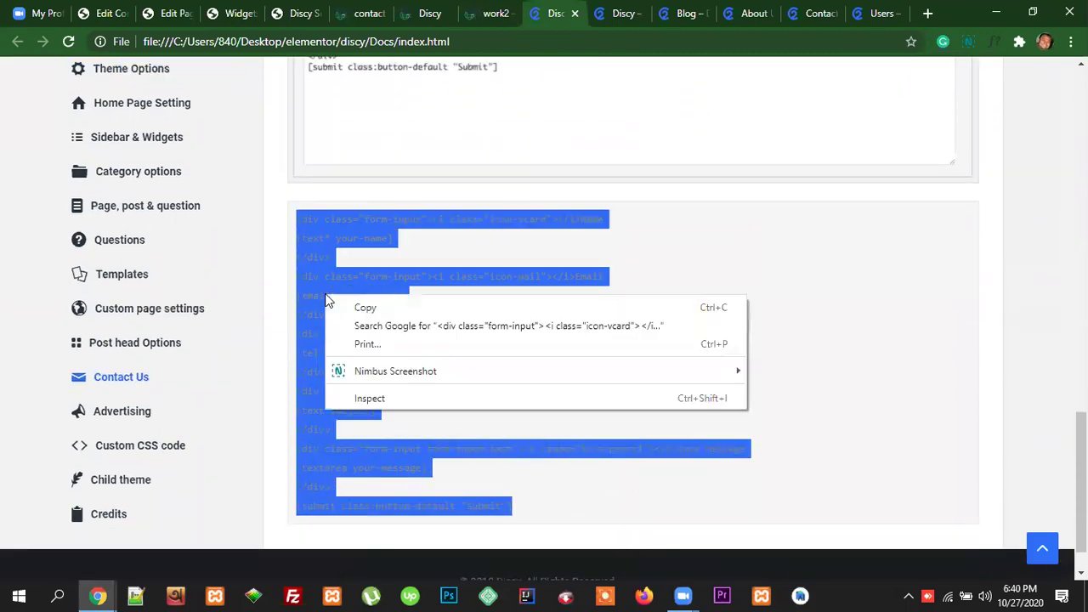
pyautogui.click(360, 310)
pyautogui.scroll(-1, 441, 449)
pyautogui.scroll(1, 485, 400)
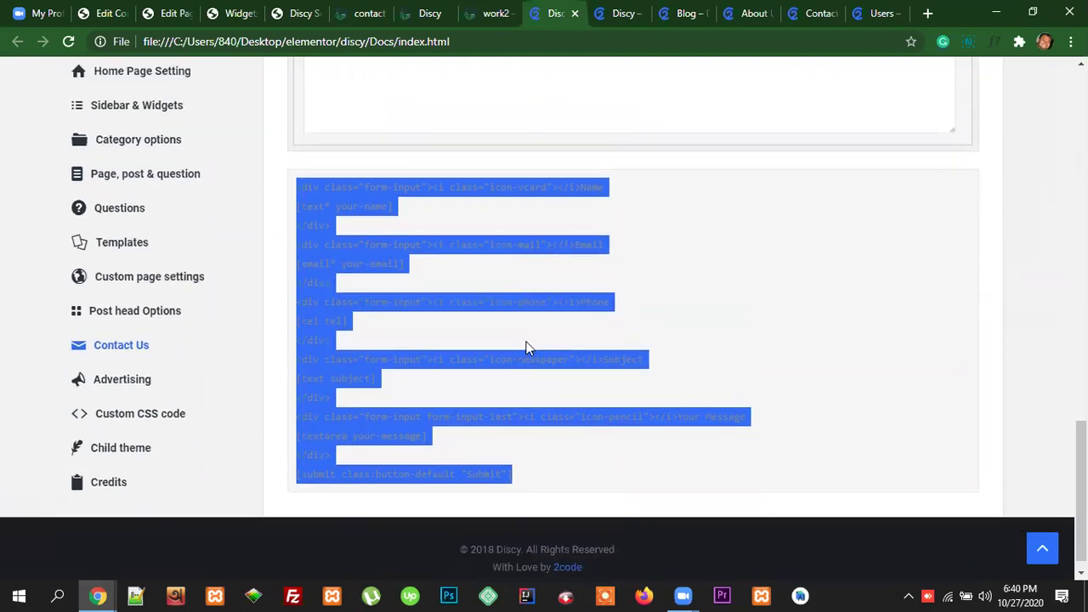
# Step: Glance at the live Contact Us page, then start a new form from the Contact Forms list
pyautogui.click(362, 13)
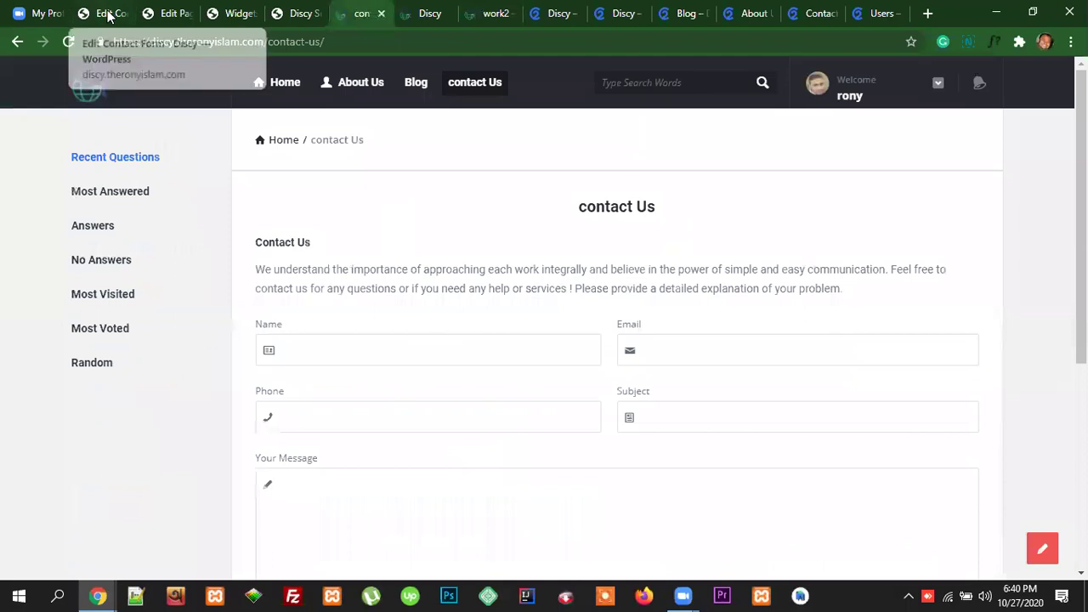
pyautogui.click(103, 13)
pyautogui.click(287, 121)
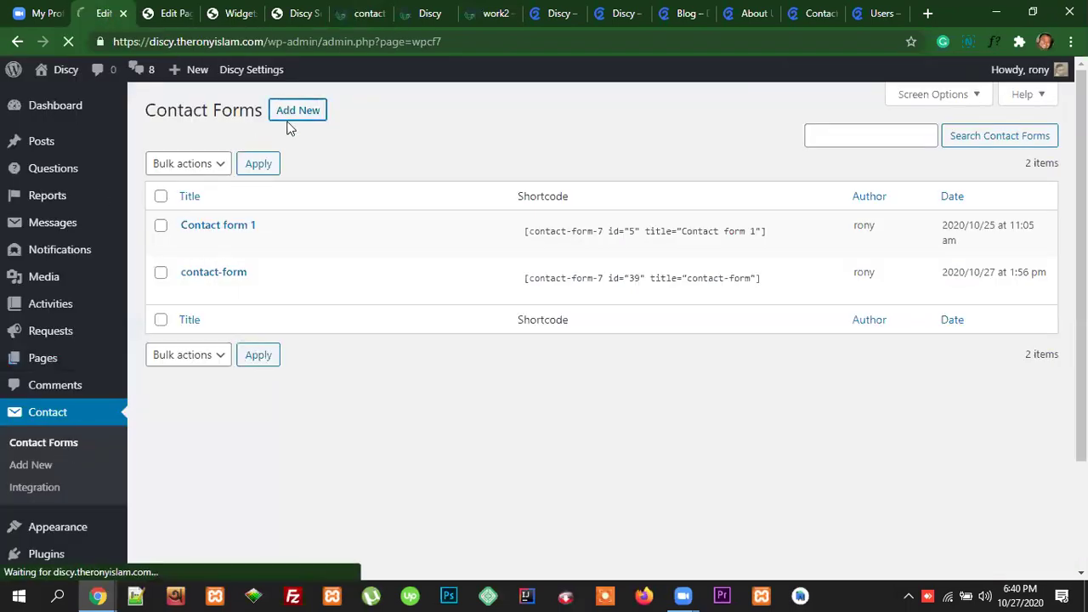
# Step: Replace the new form's default template with the copied Discy contact form markup
pyautogui.scroll(-3, 437, 382)
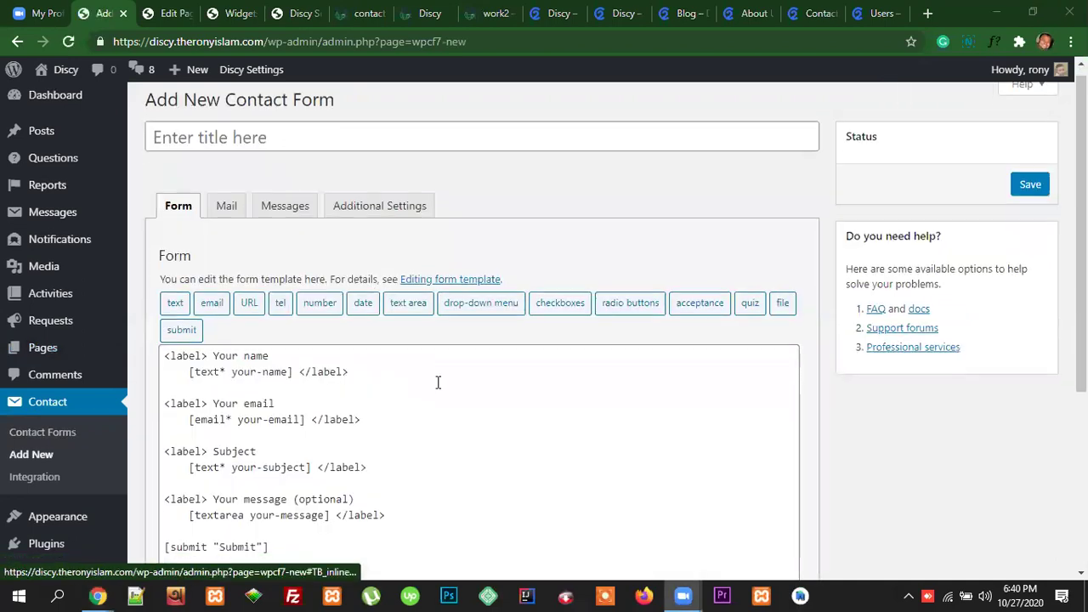
pyautogui.click(269, 335)
pyautogui.hotkey('ctrl', 'a')
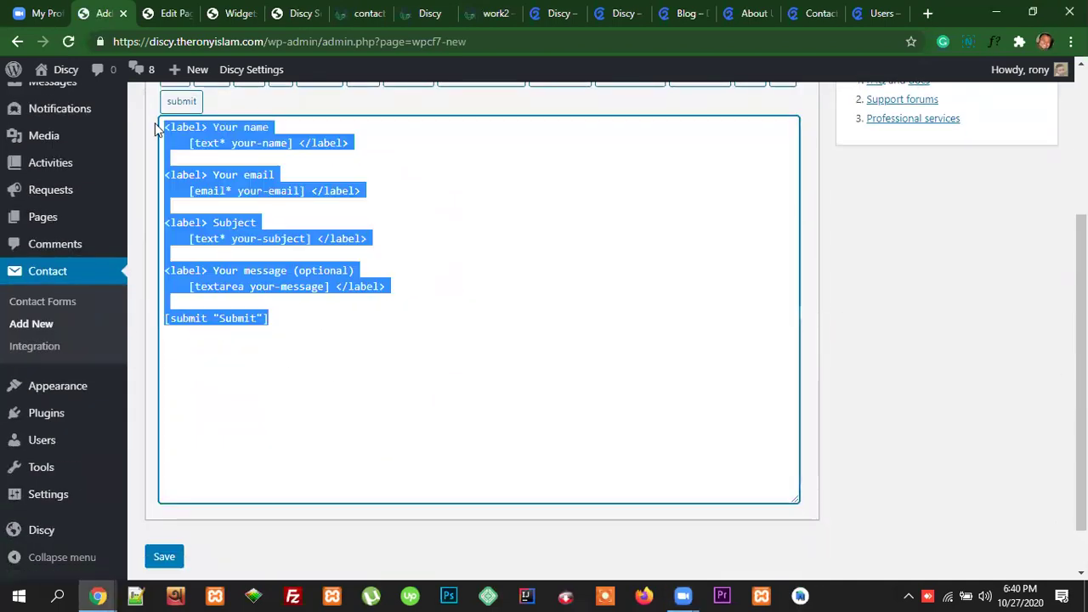
pyautogui.rightClick(210, 143)
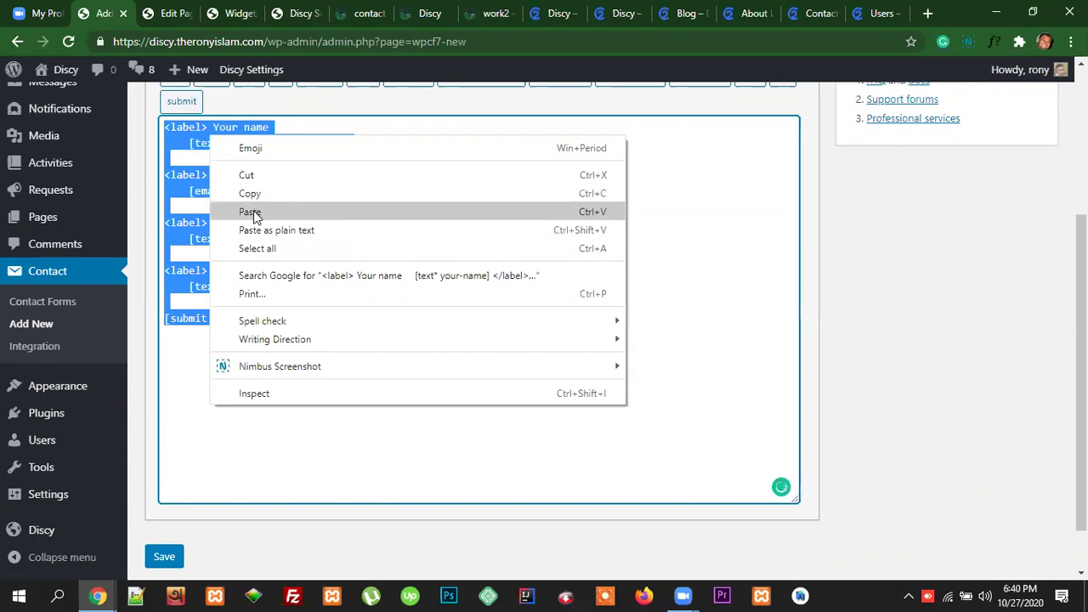
pyautogui.click(252, 212)
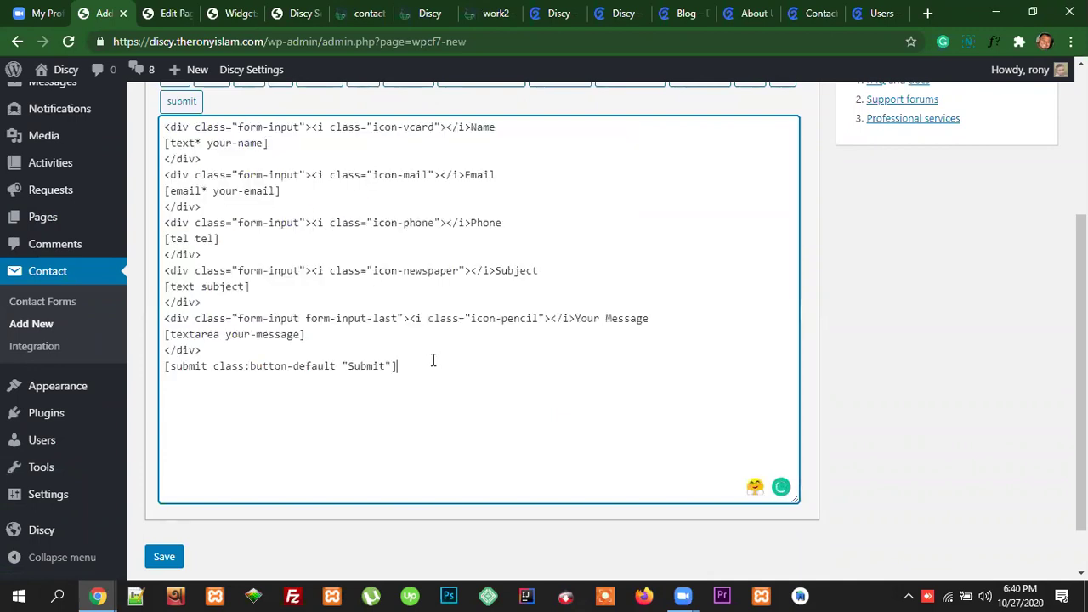
pyautogui.scroll(3, 523, 347)
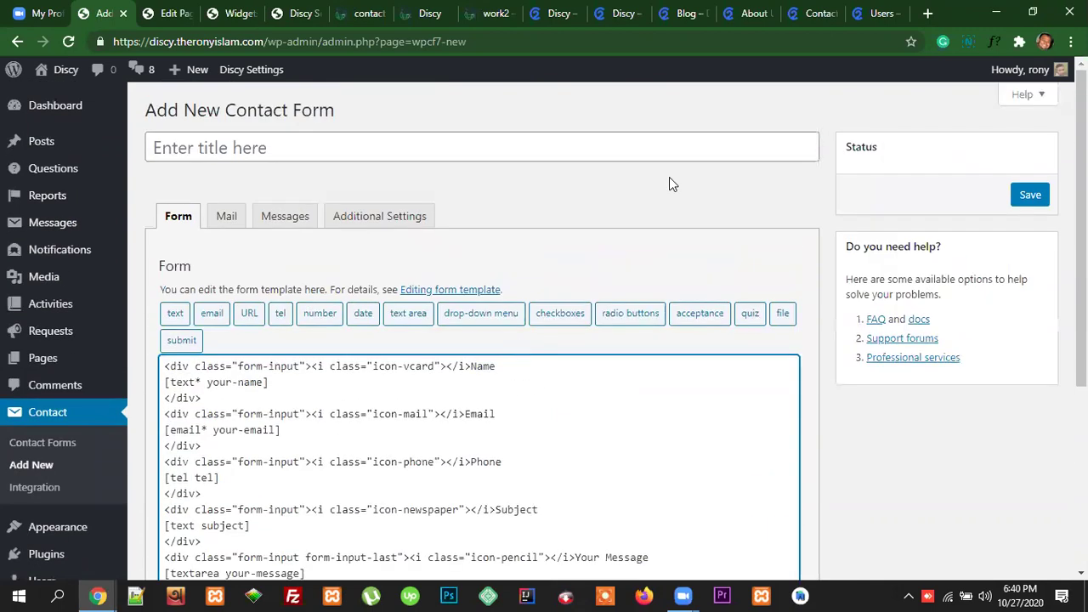
# Step: Compare with the demo Contact Us form by trying its Email, Name and Subject fields
pyautogui.click(818, 12)
pyautogui.click(646, 328)
pyautogui.click(493, 330)
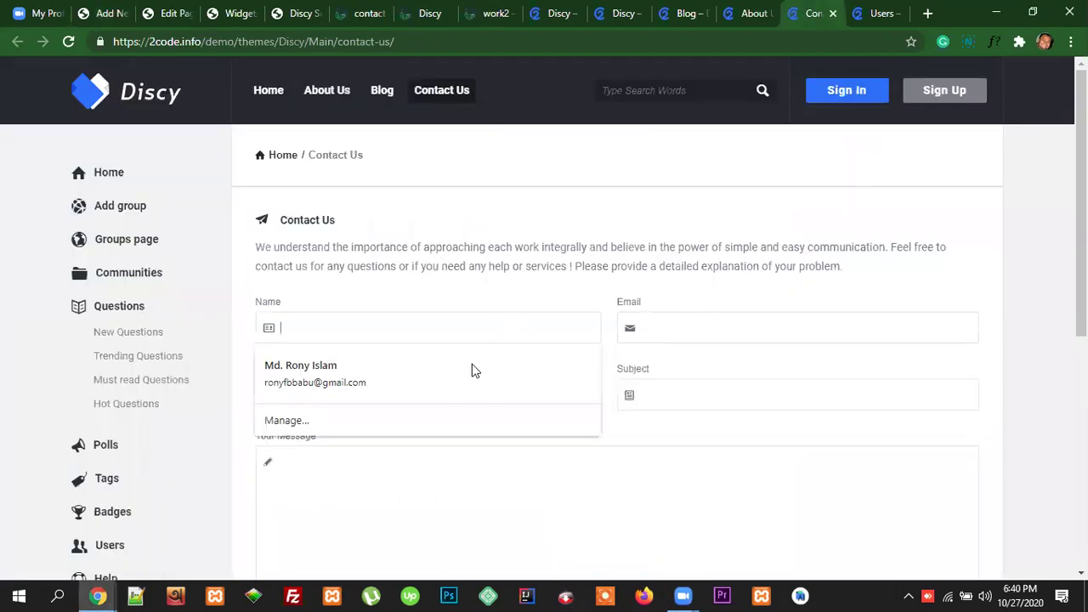
pyautogui.click(714, 387)
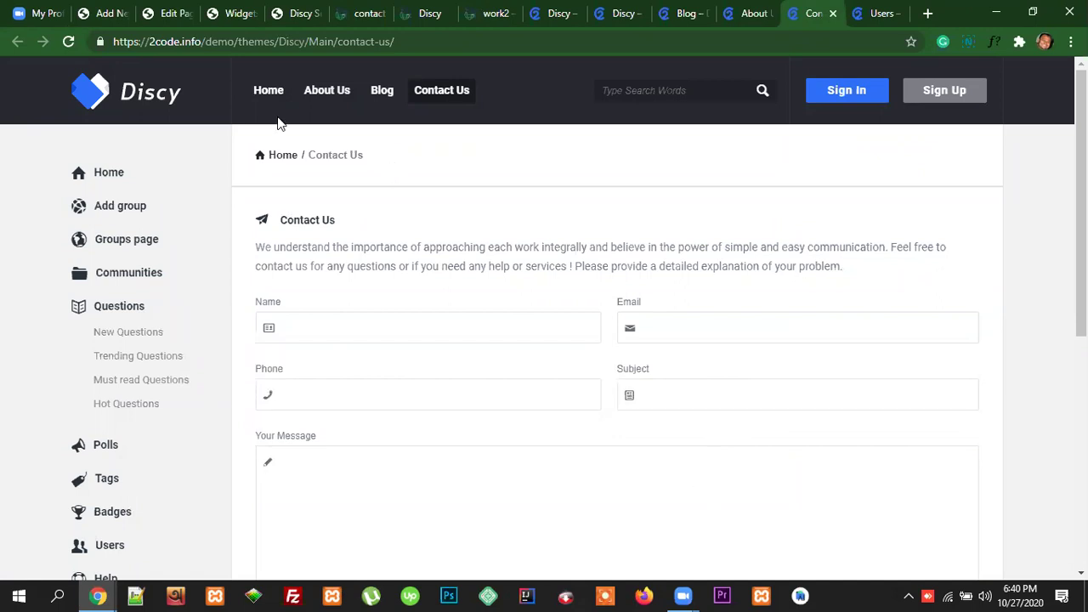
pyautogui.click(240, 15)
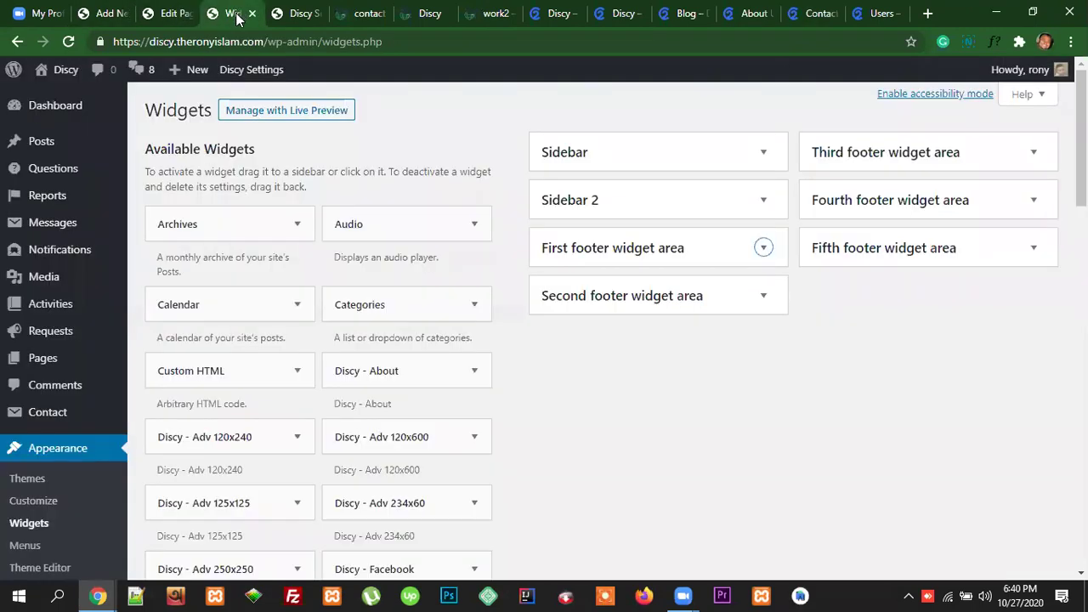
pyautogui.click(353, 13)
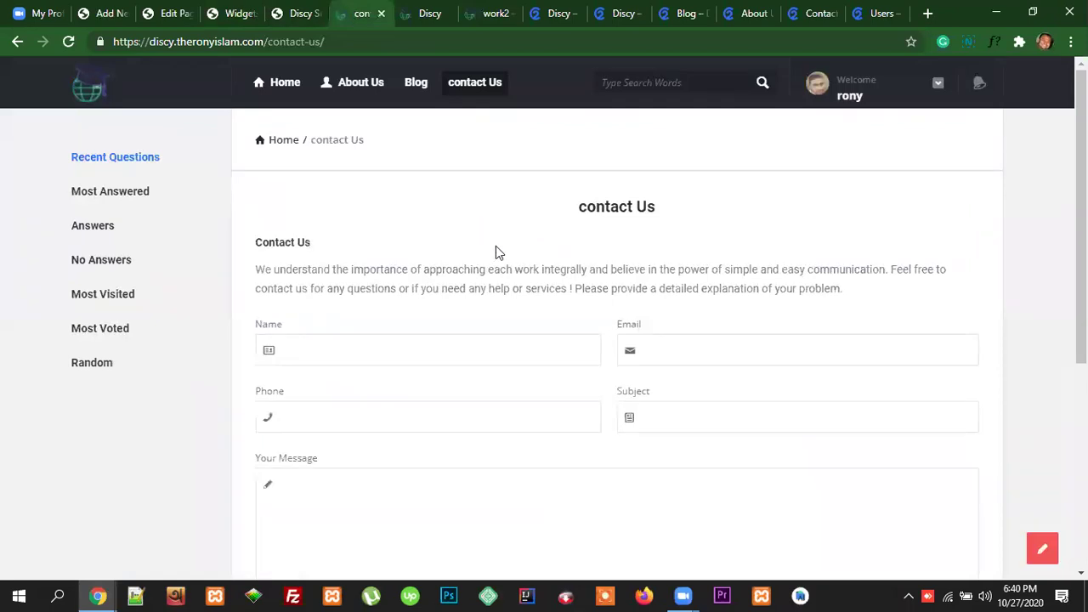
pyautogui.click(111, 15)
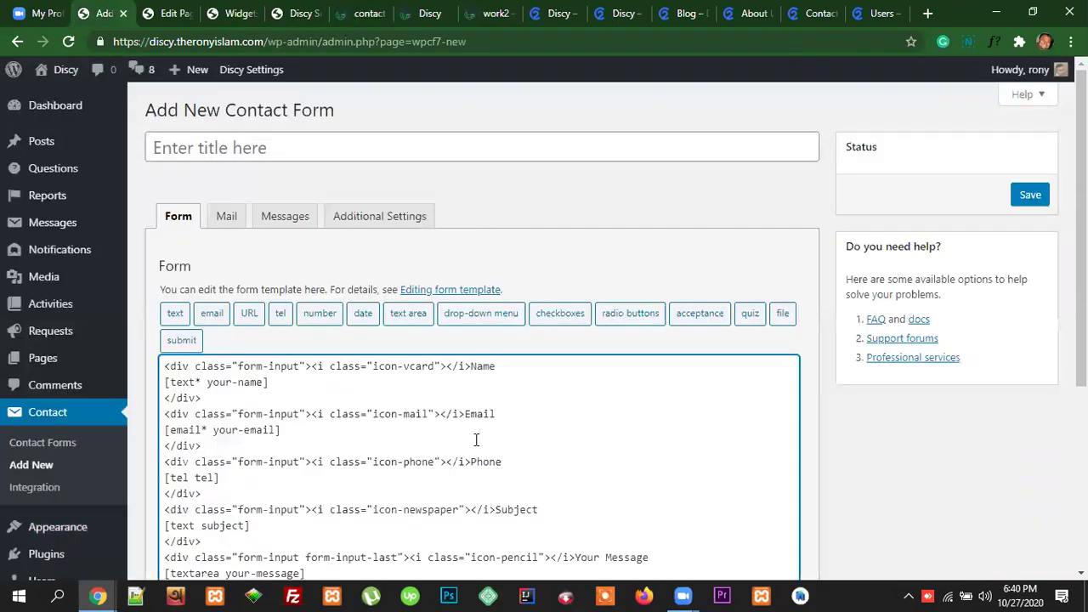
# Step: Review the pasted markup in the contact form template
pyautogui.scroll(-3, 428, 384)
pyautogui.moveTo(398, 375); pyautogui.dragTo(164, 124)
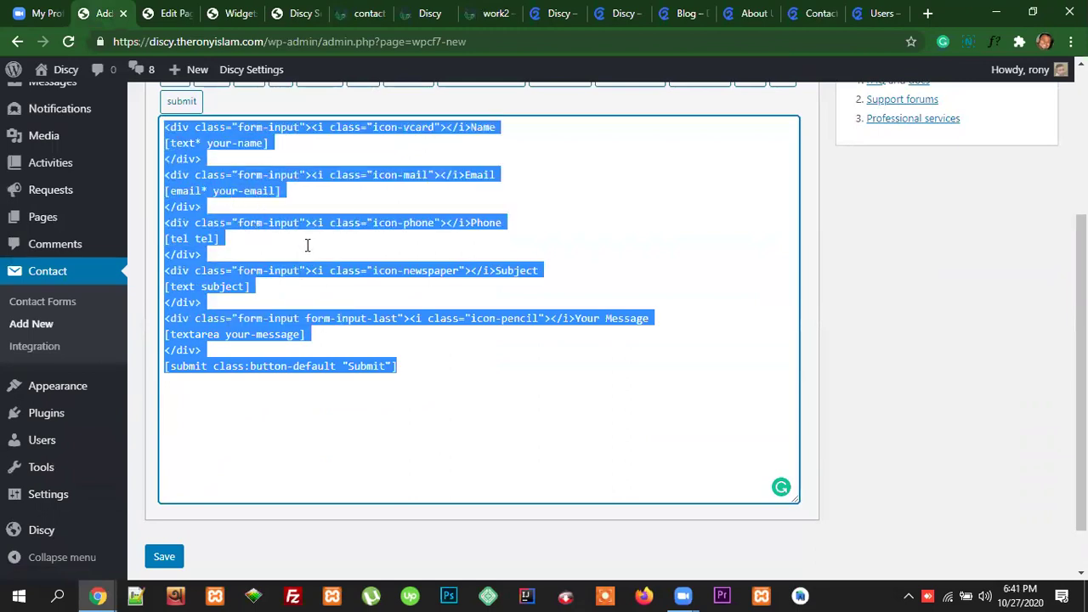
pyautogui.click(363, 302)
pyautogui.moveTo(410, 372); pyautogui.dragTo(153, 135)
pyautogui.scroll(3, 439, 366)
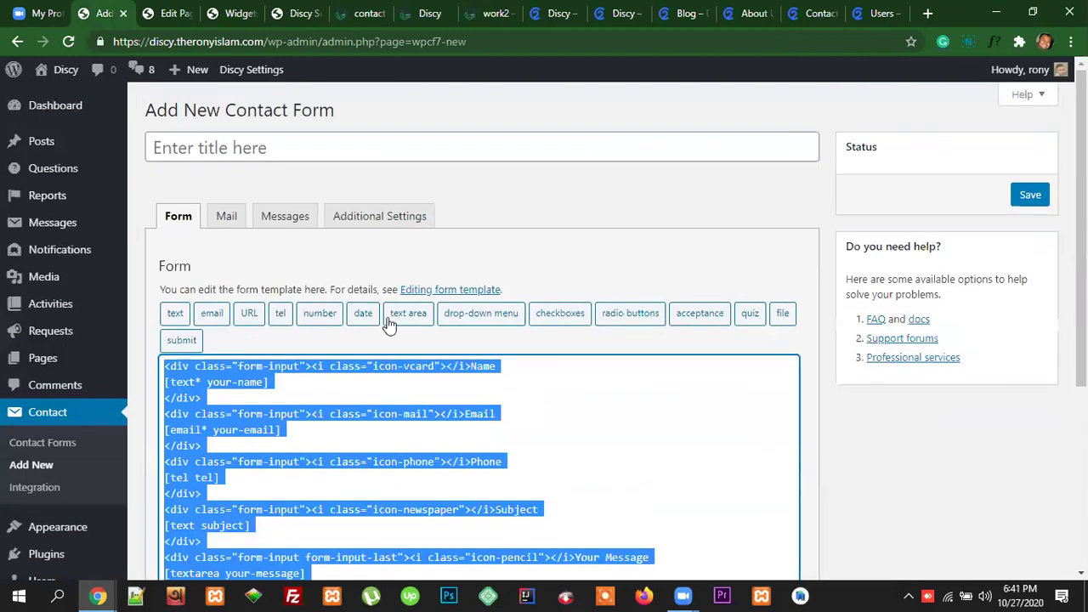
pyautogui.click(290, 340)
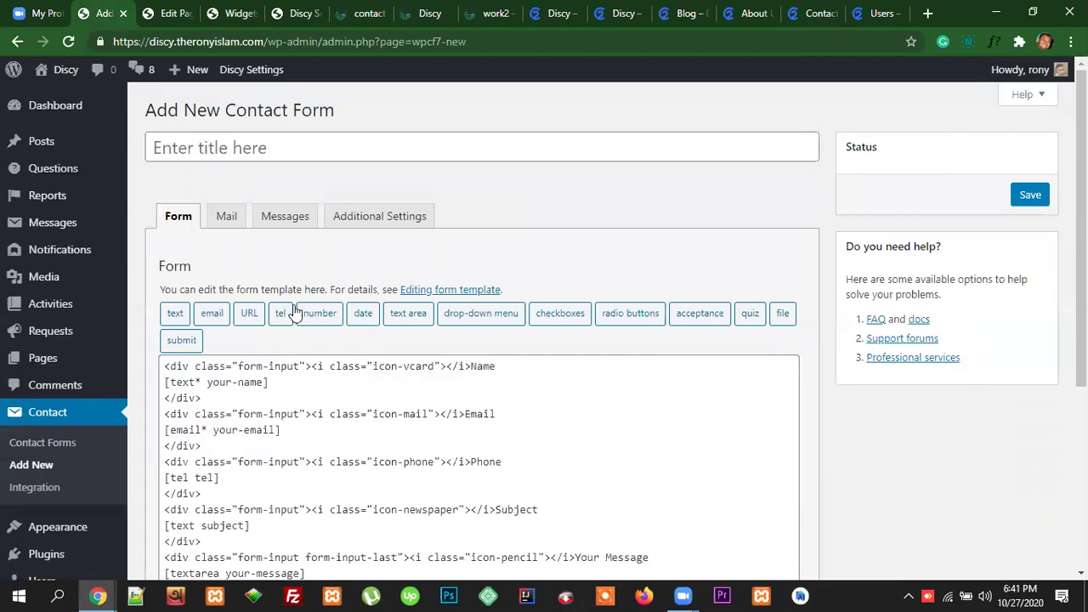
pyautogui.scroll(-1, 731, 408)
pyautogui.scroll(1, 723, 403)
pyautogui.scroll(-2, 724, 402)
pyautogui.scroll(2, 725, 403)
pyautogui.scroll(-1, 286, 389)
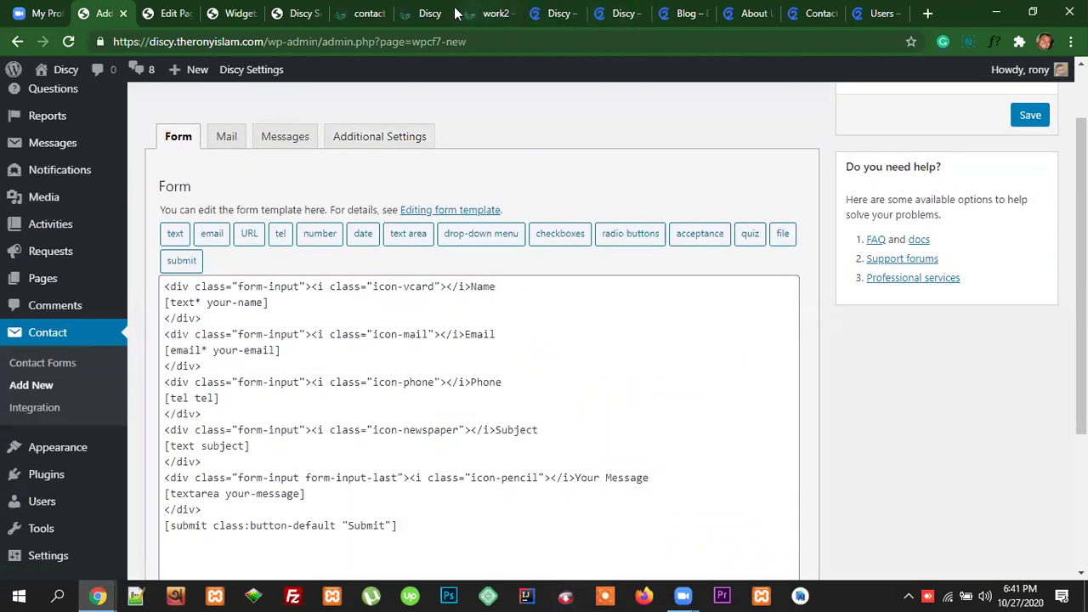
# Step: Check how the contact form looks on the live contact Us page
pyautogui.click(378, 13)
pyautogui.scroll(-2, 479, 293)
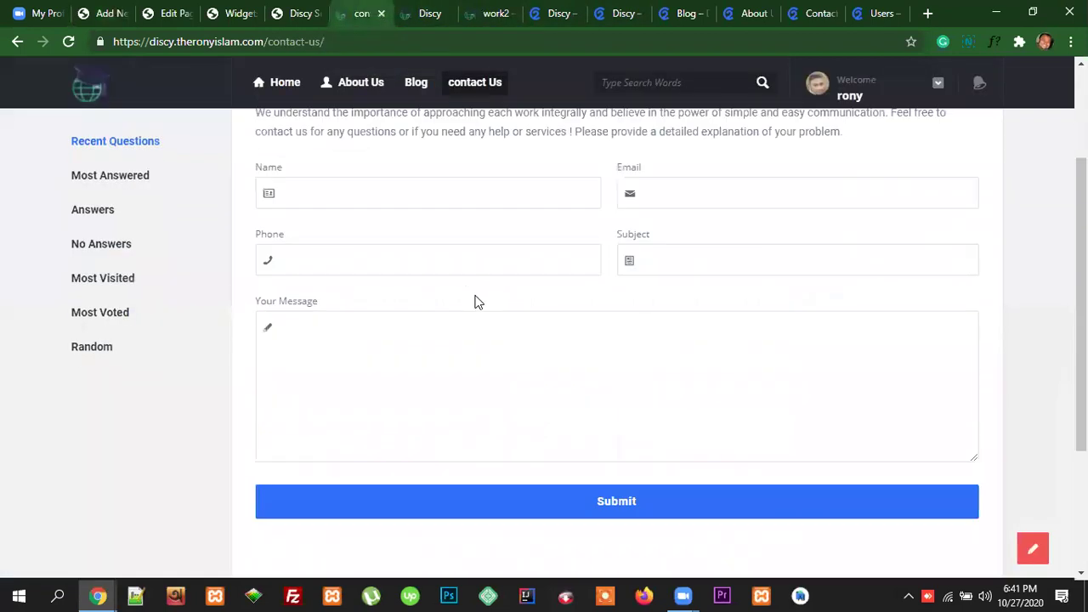
pyautogui.scroll(-3, 663, 366)
pyautogui.scroll(5, 738, 380)
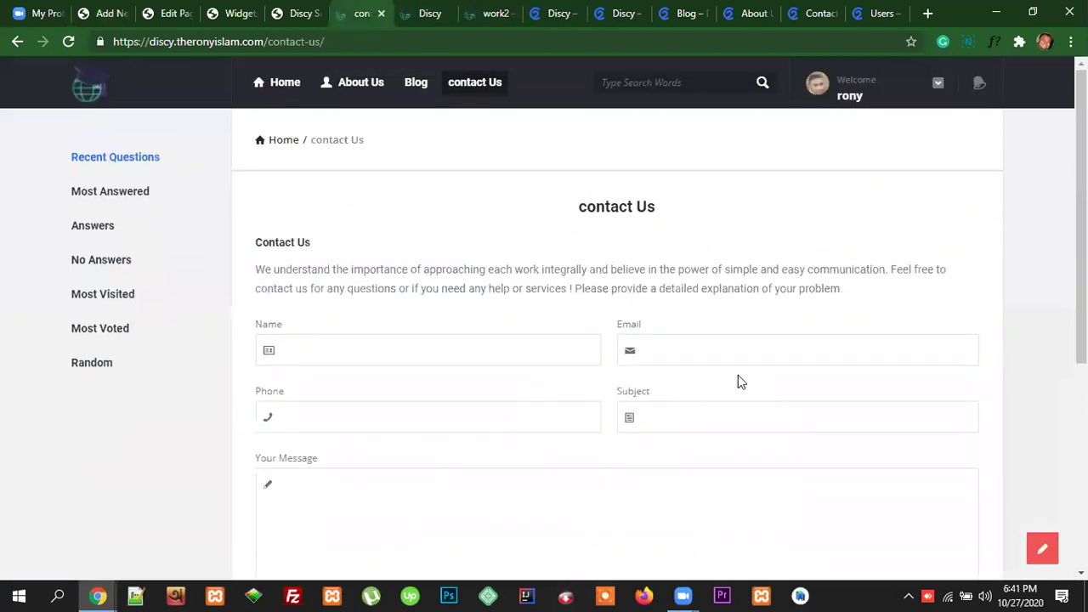
pyautogui.click(383, 110)
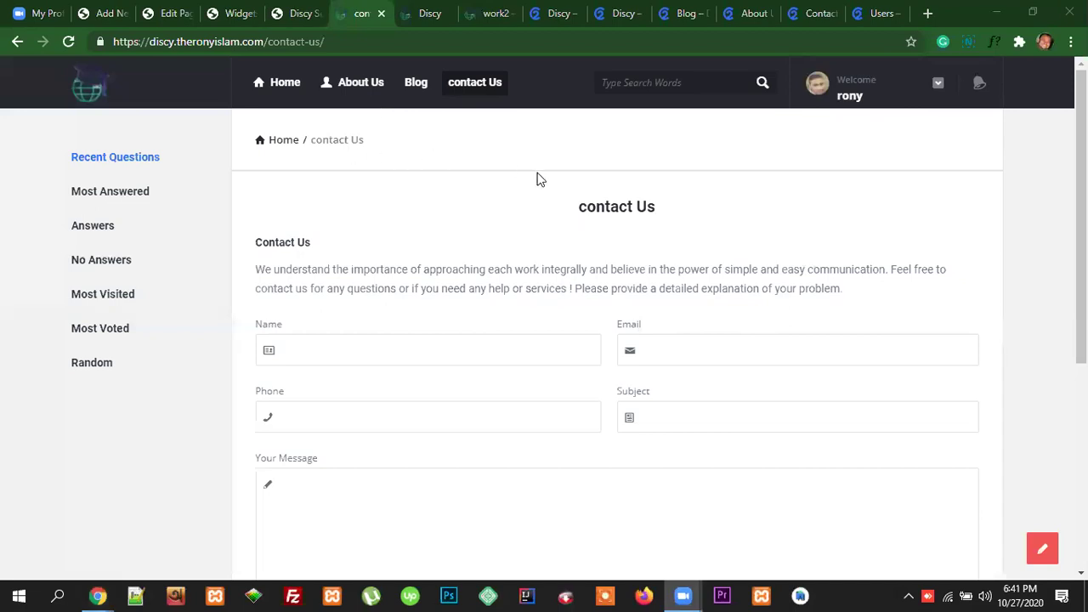
# Step: Close the demo Blog, About Us and Contact Us tabs and note the demo's users page address
pyautogui.click(752, 17)
pyautogui.click(690, 16)
pyautogui.click(705, 14)
pyautogui.click(705, 14)
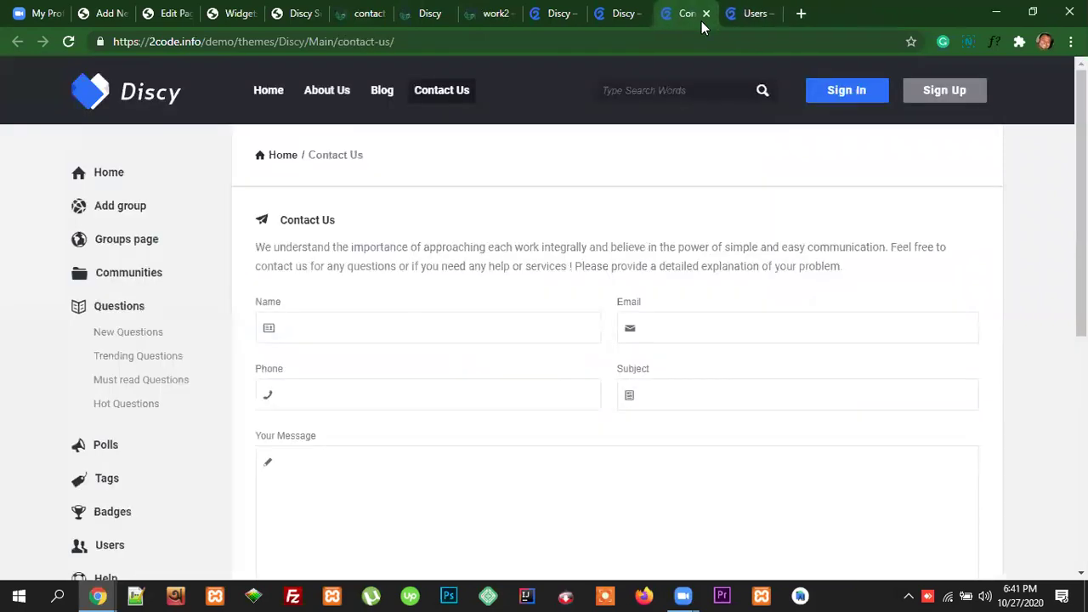
pyautogui.click(704, 14)
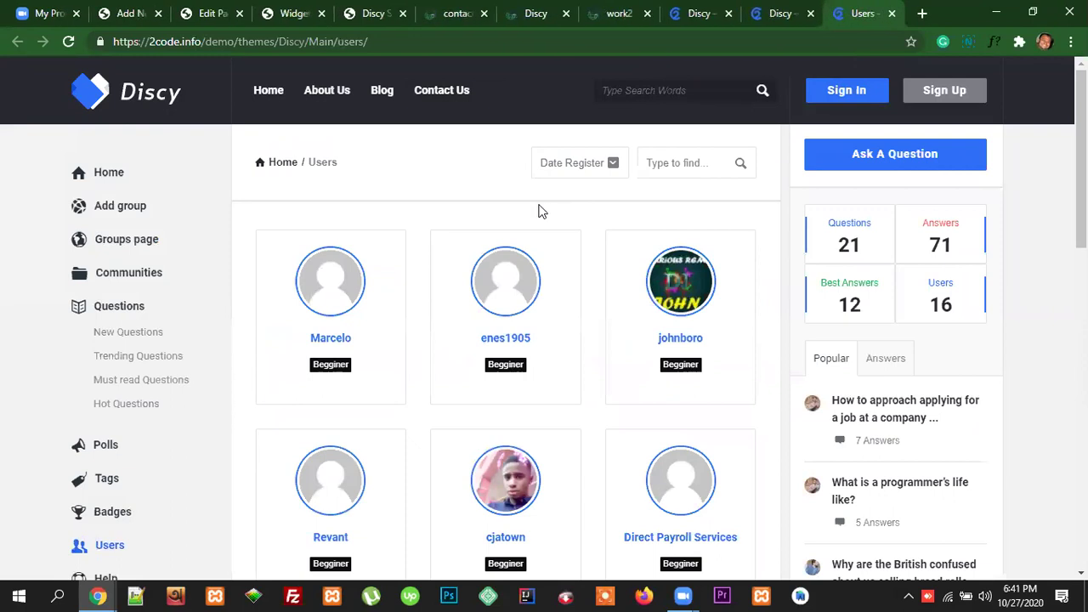
pyautogui.doubleClick(364, 41)
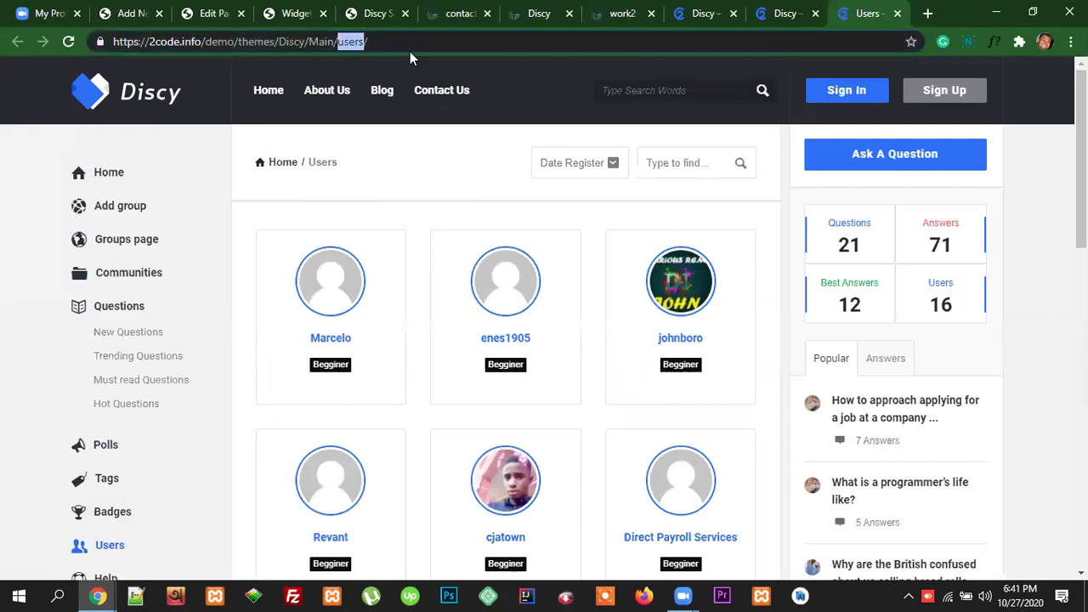
pyautogui.click(134, 12)
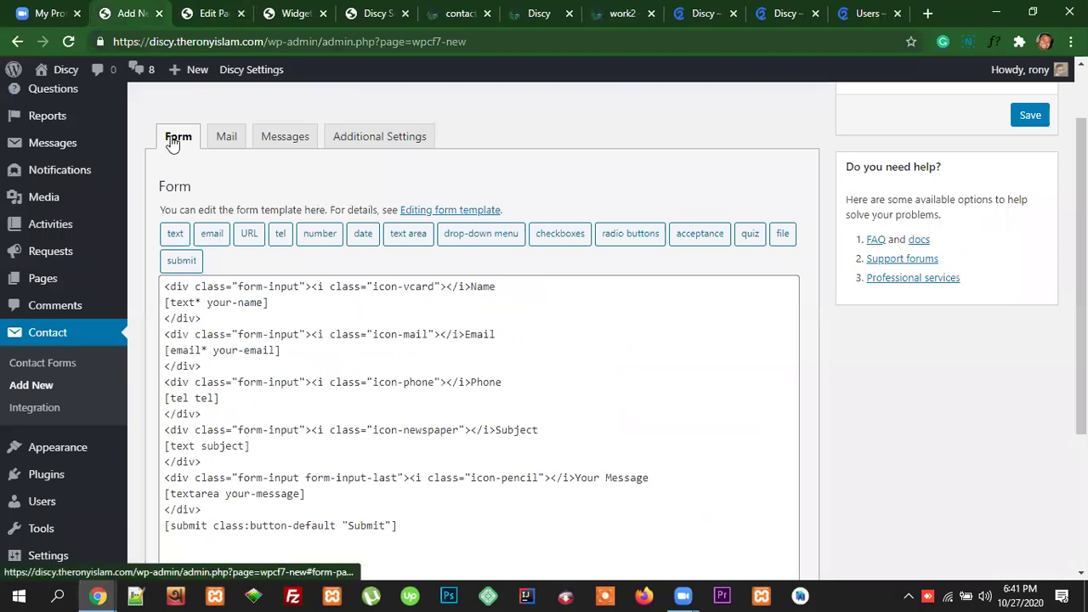
# Step: Create a new page titled 'Users' and apply the Users template
pyautogui.click(213, 15)
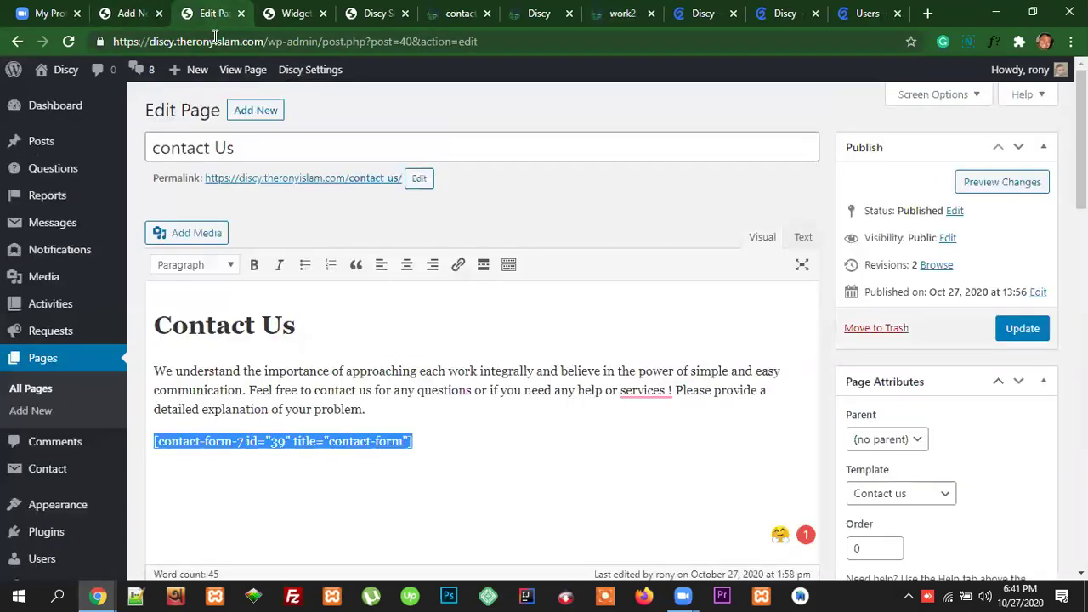
pyautogui.click(259, 111)
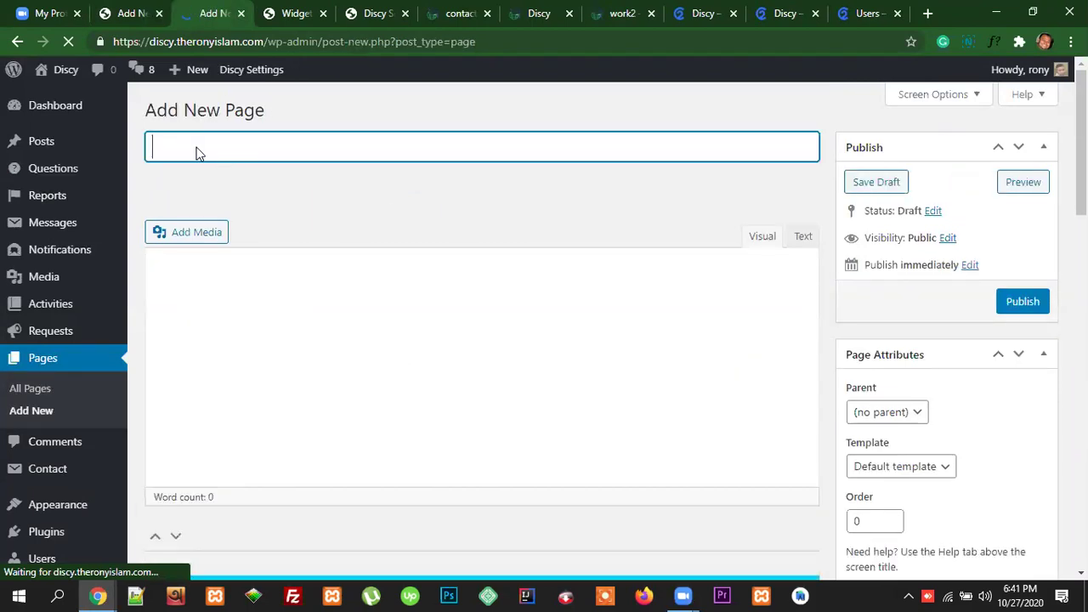
pyautogui.write('users')
pyautogui.click(156, 147)
pyautogui.hotkey('shift', 'Right')
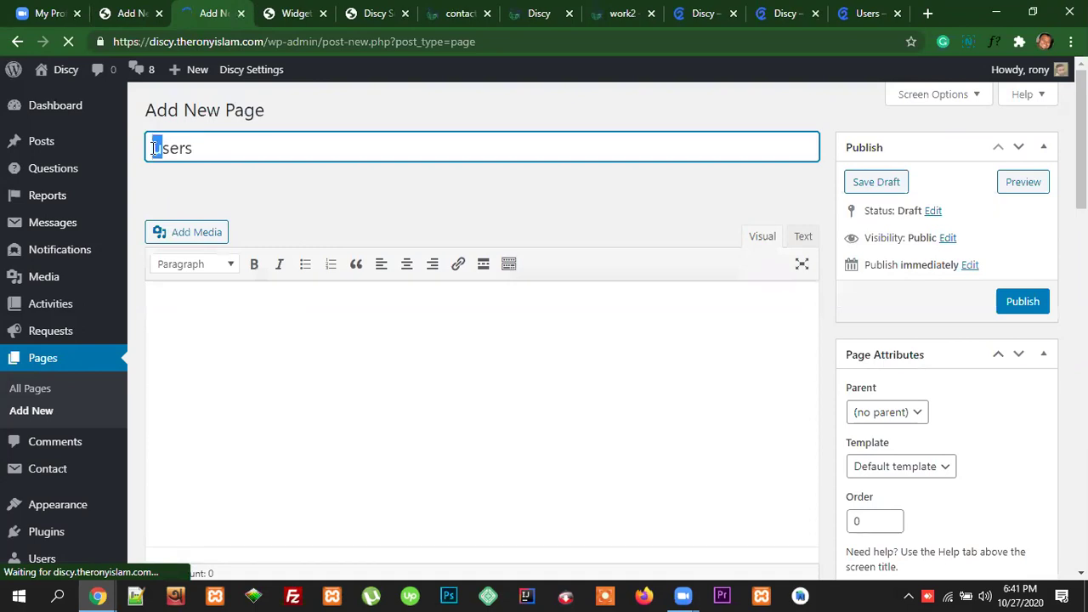
pyautogui.write('U')
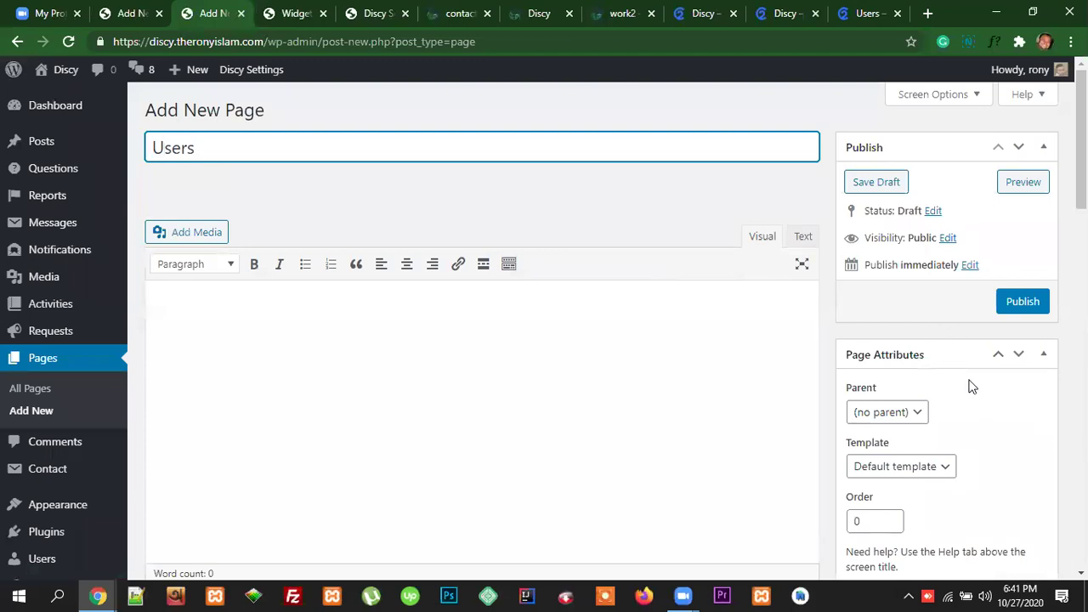
pyautogui.scroll(-1, 978, 417)
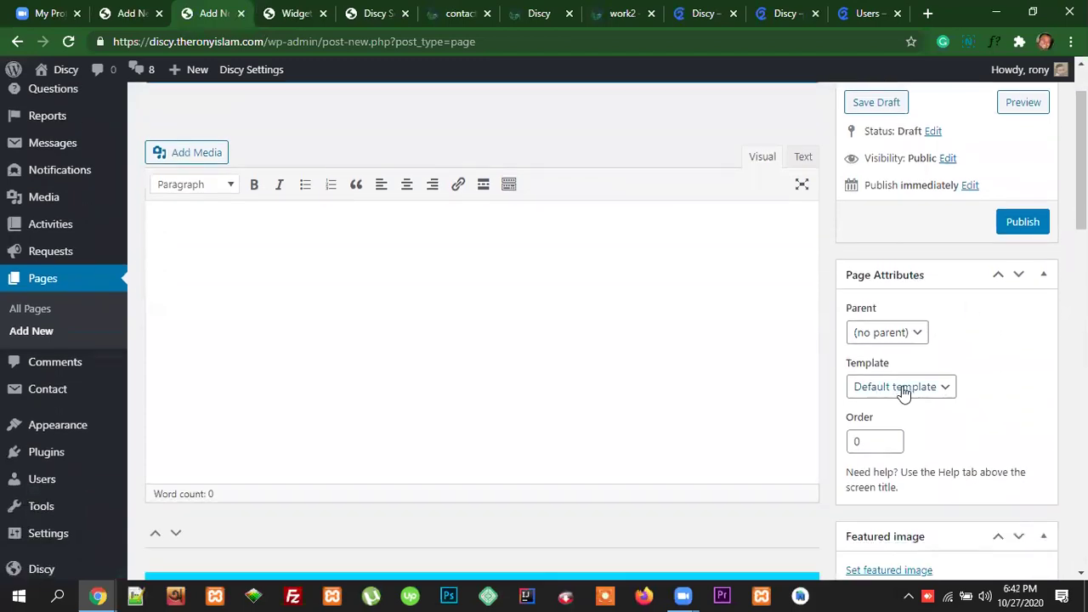
pyautogui.click(904, 390)
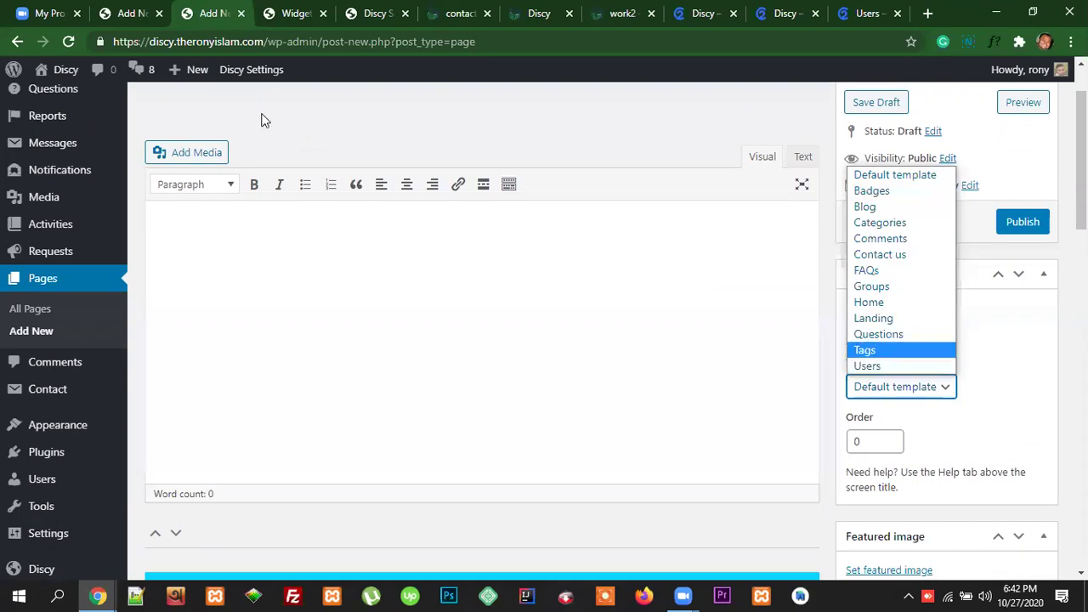
pyautogui.click(869, 366)
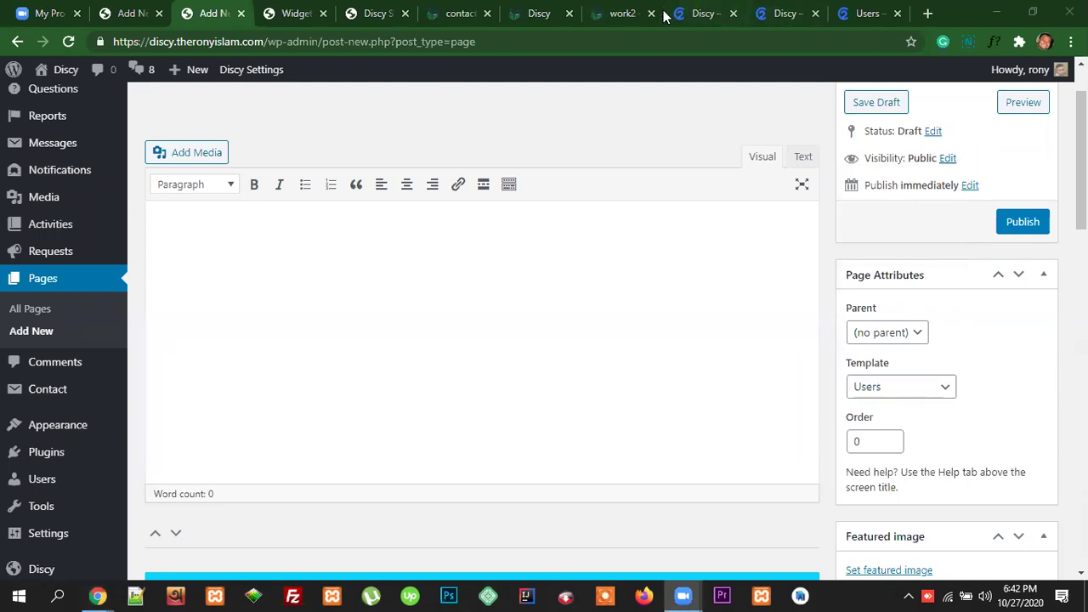
# Step: Look over the demo site's users page for reference
pyautogui.click(867, 13)
pyautogui.scroll(-2, 671, 297)
pyautogui.scroll(2, 624, 182)
pyautogui.scroll(-4, 587, 357)
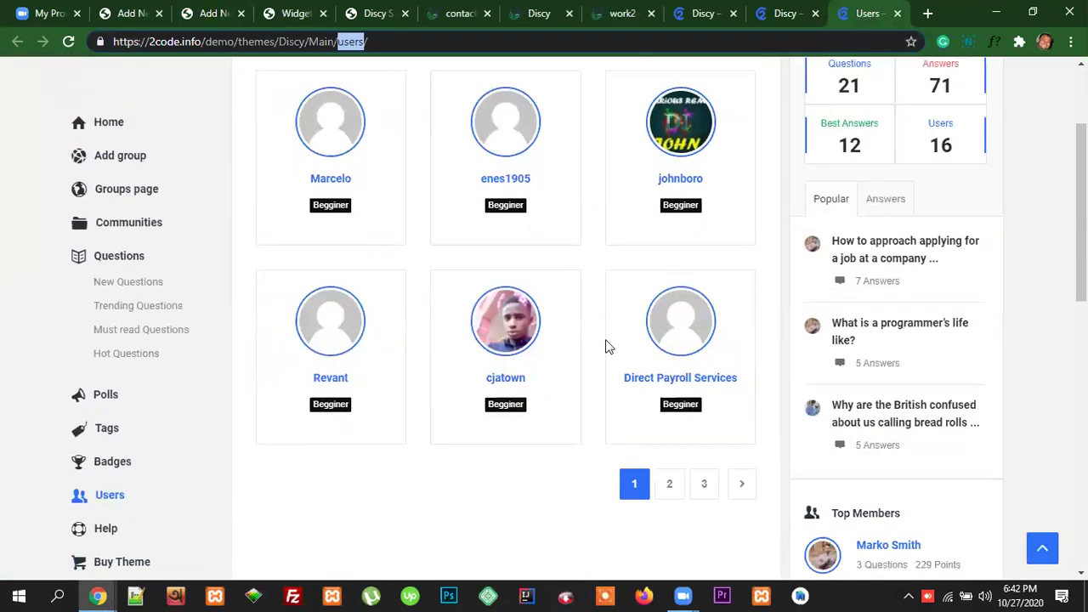
pyautogui.scroll(2, 735, 340)
pyautogui.scroll(2, 746, 337)
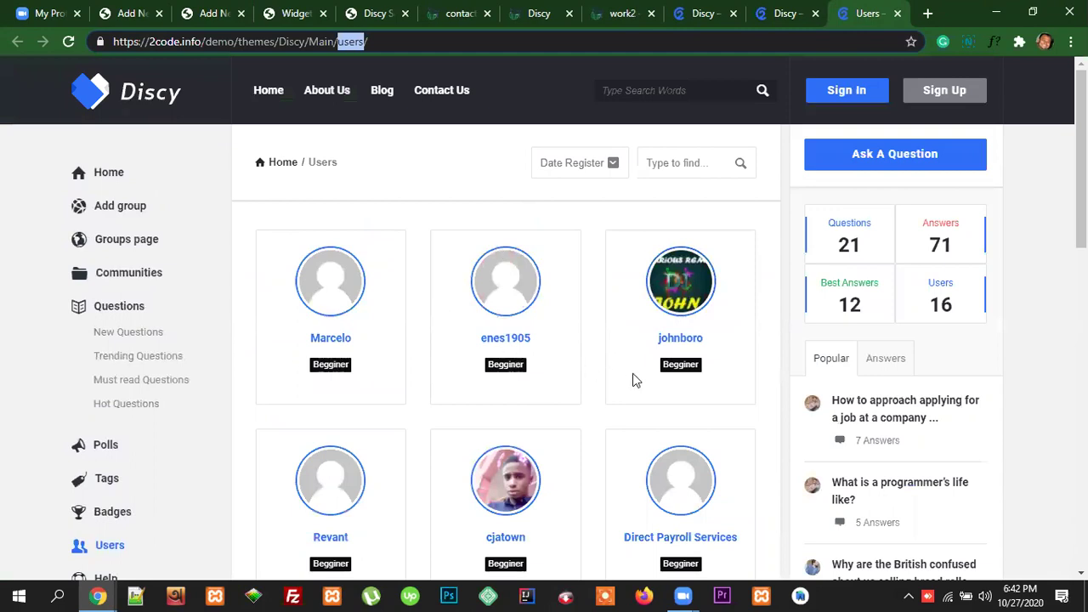
pyautogui.click(138, 13)
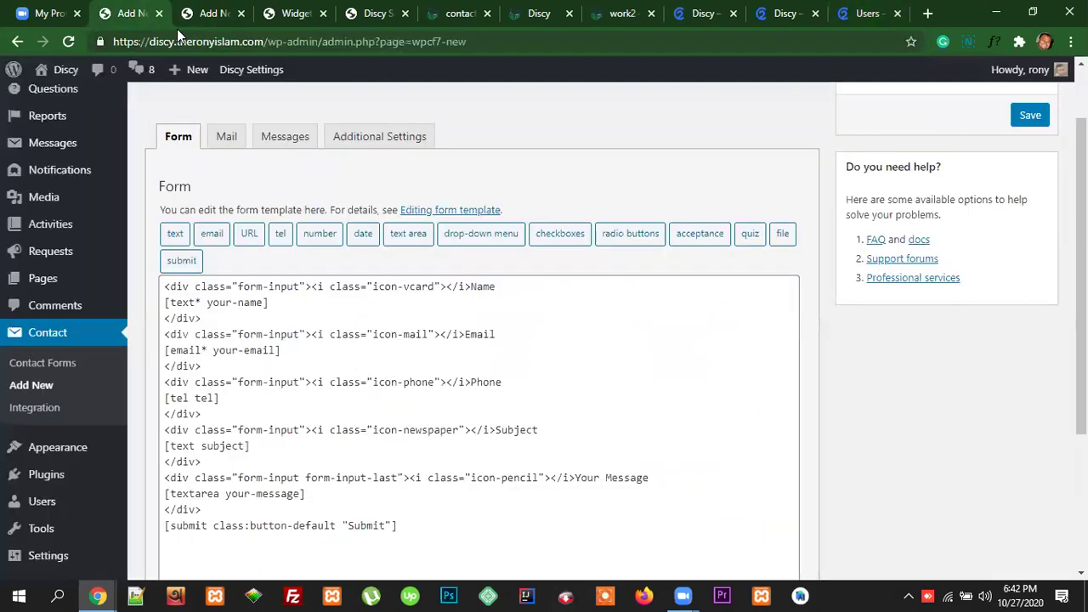
pyautogui.click(215, 17)
# Step: Close the unsaved contact form without saving and scroll through the page's User settings
pyautogui.click(158, 13)
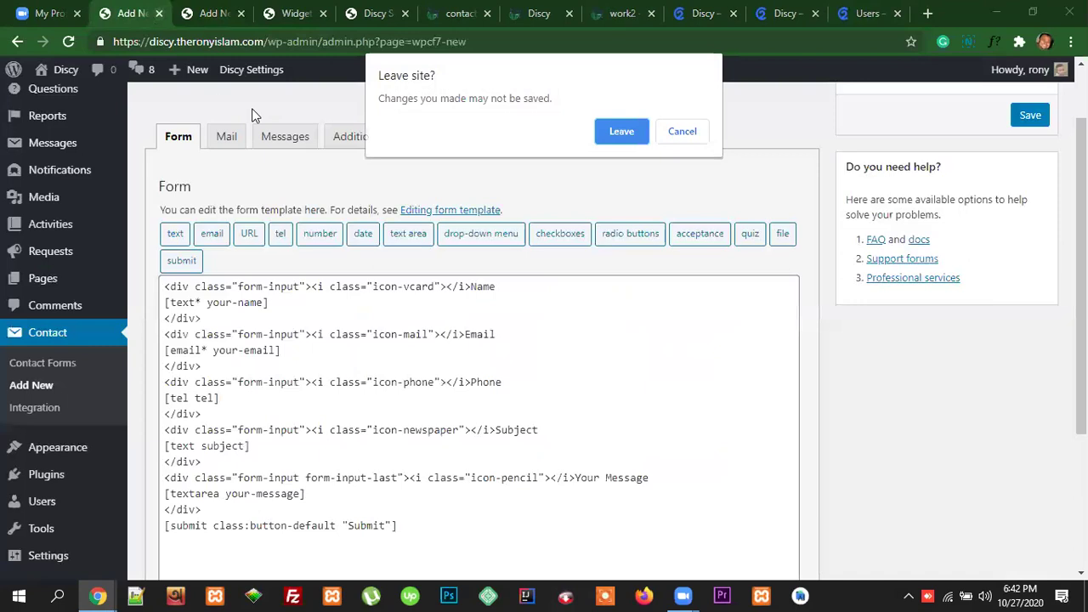
pyautogui.click(621, 132)
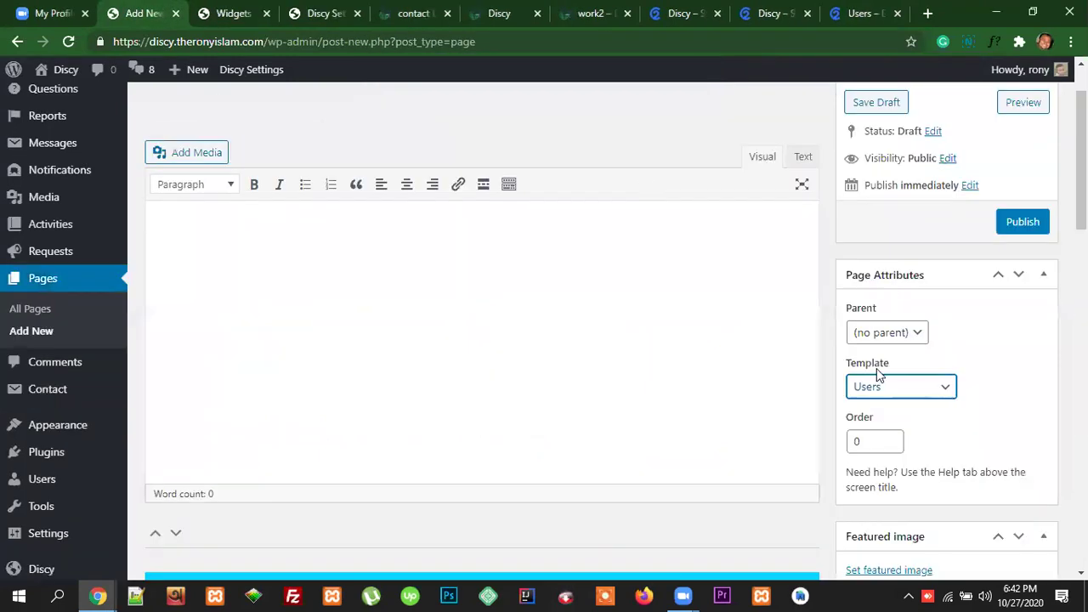
pyautogui.scroll(-6, 889, 394)
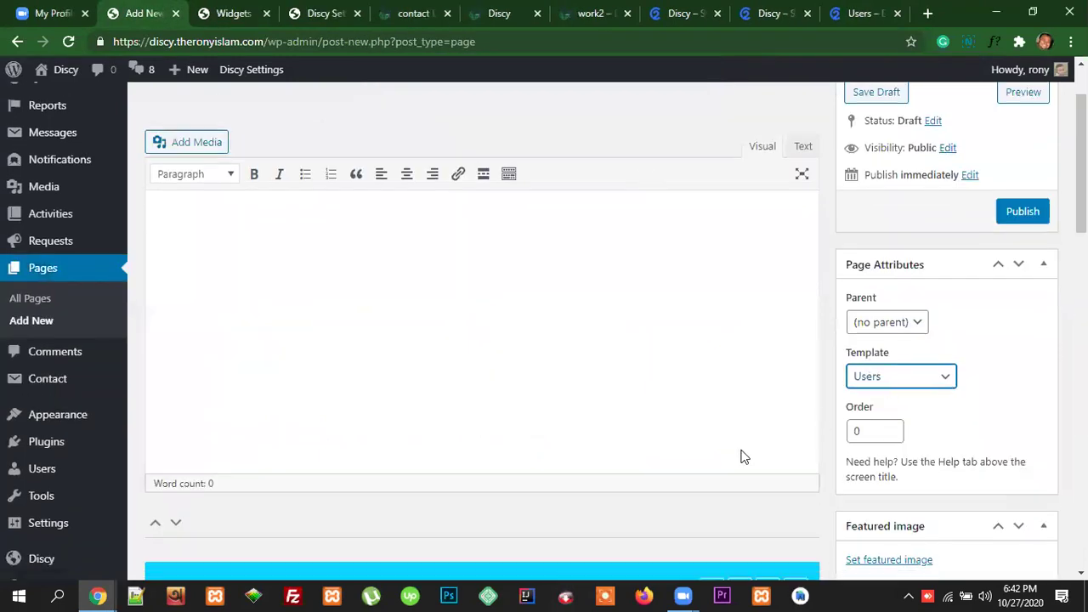
pyautogui.scroll(-2, 262, 297)
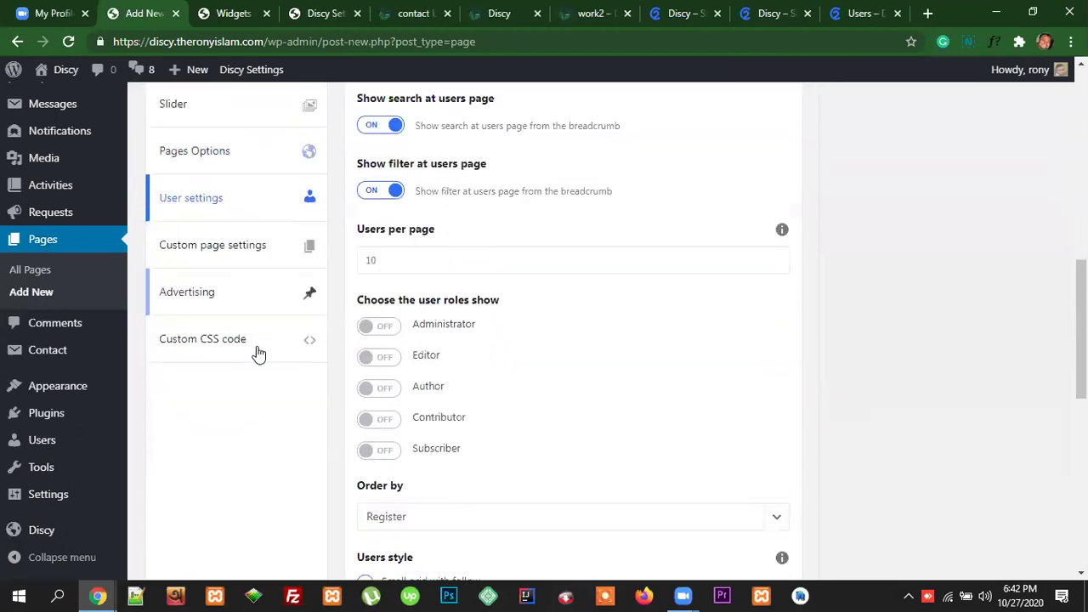
pyautogui.scroll(2, 246, 329)
pyautogui.scroll(-5, 451, 401)
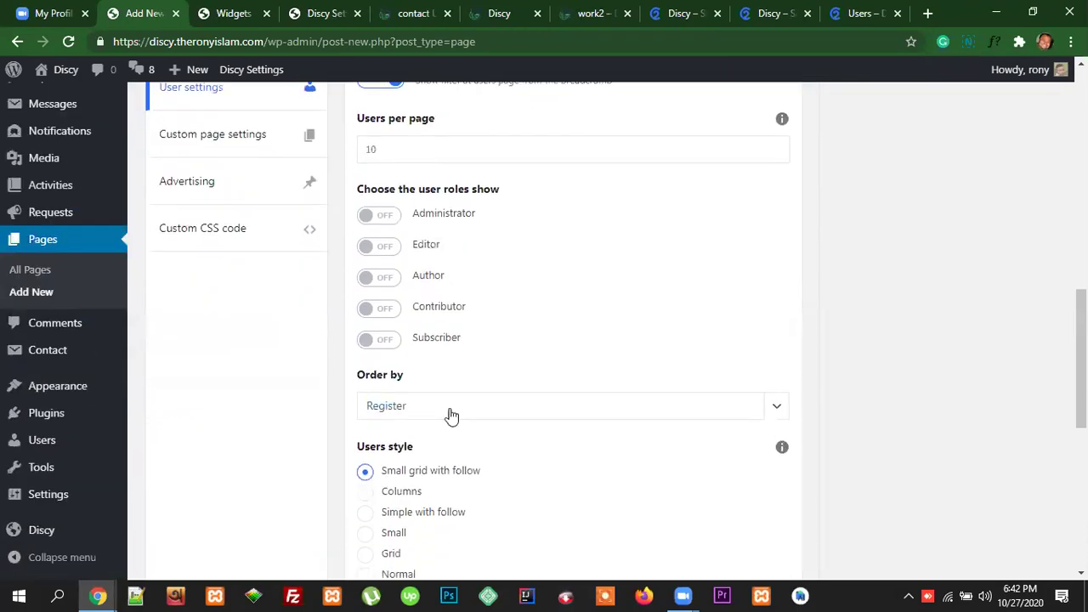
pyautogui.scroll(6, 459, 382)
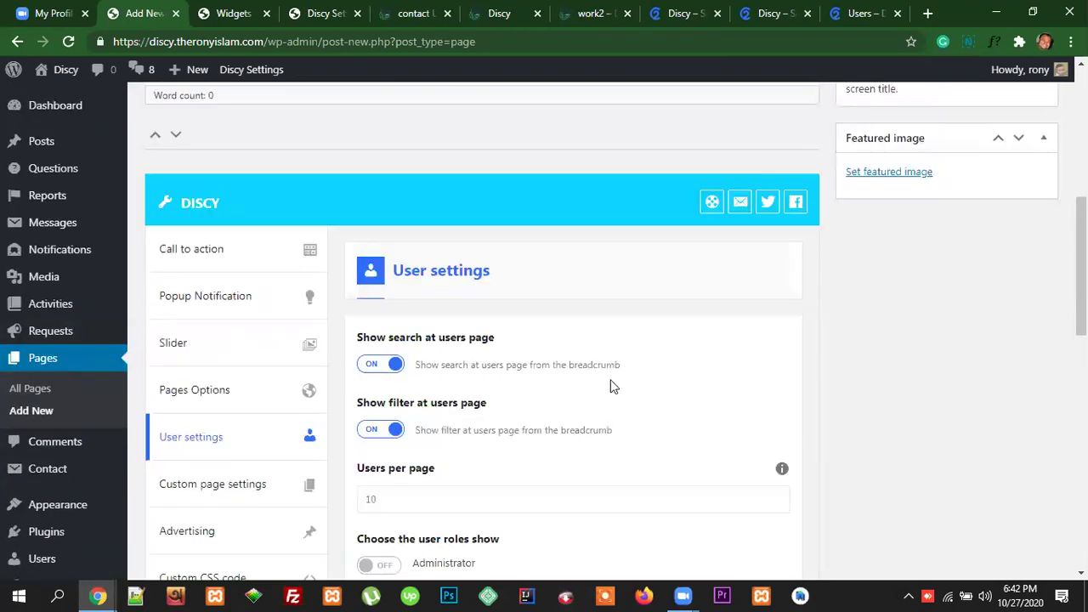
pyautogui.scroll(-10, 614, 387)
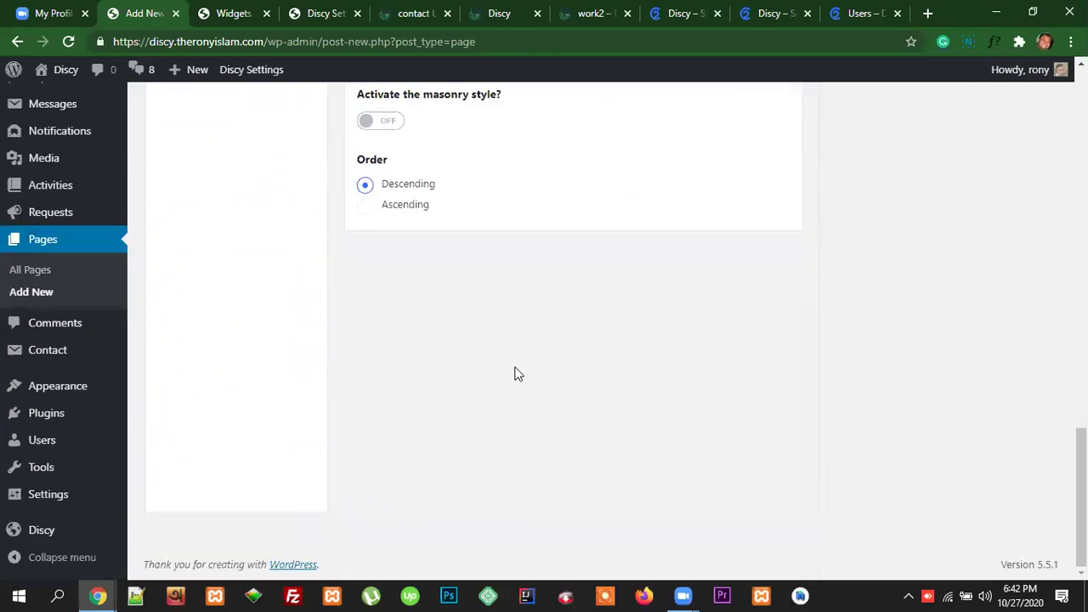
# Step: Compare the Users draft with the demo's user search and the Discy footer settings
pyautogui.scroll(12, 515, 374)
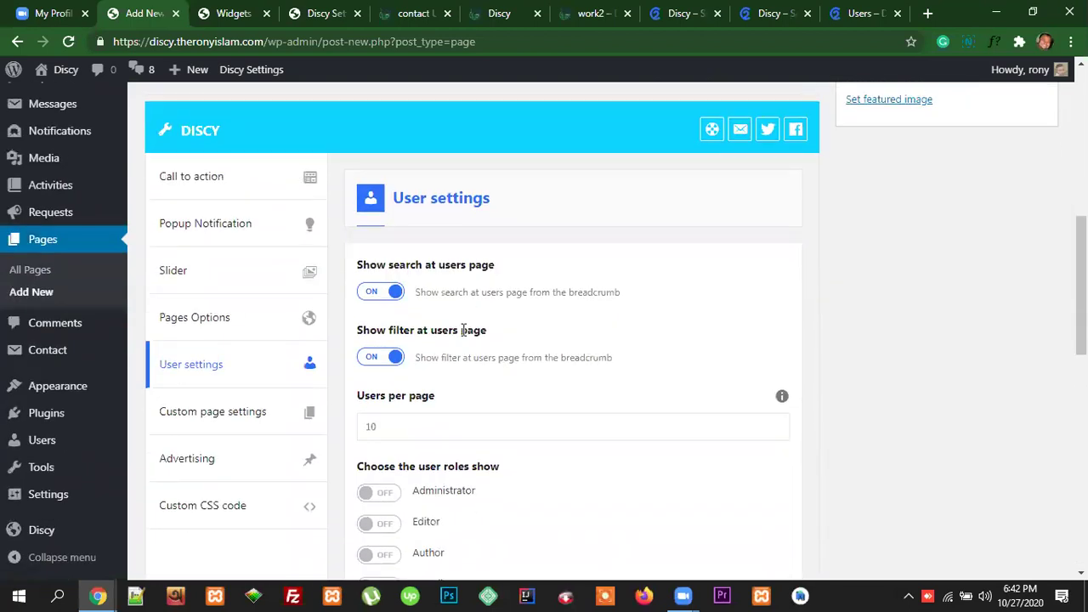
pyautogui.scroll(-1, 528, 371)
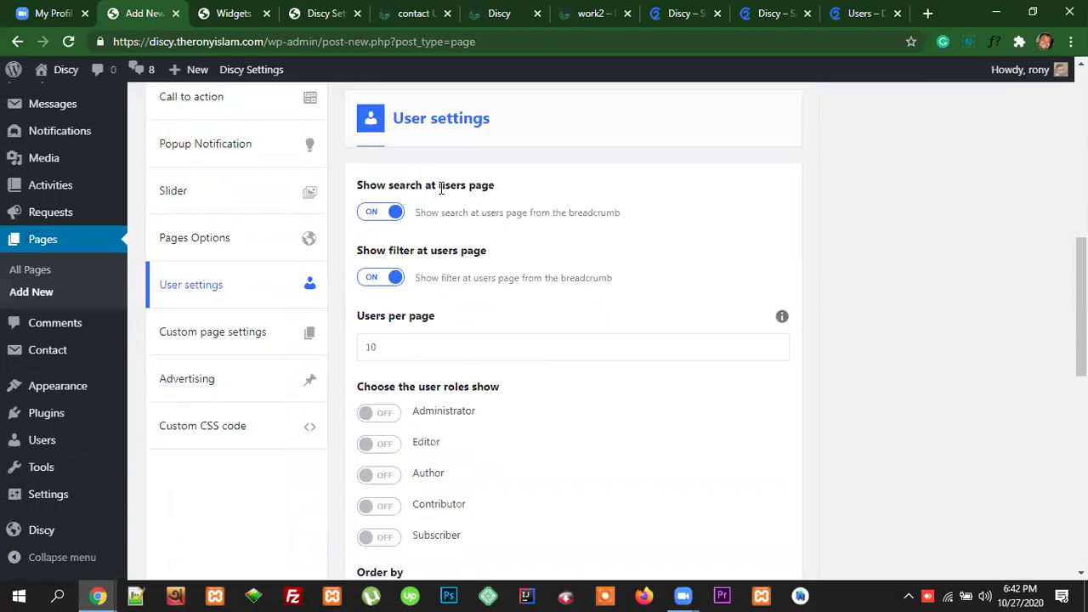
pyautogui.click(863, 13)
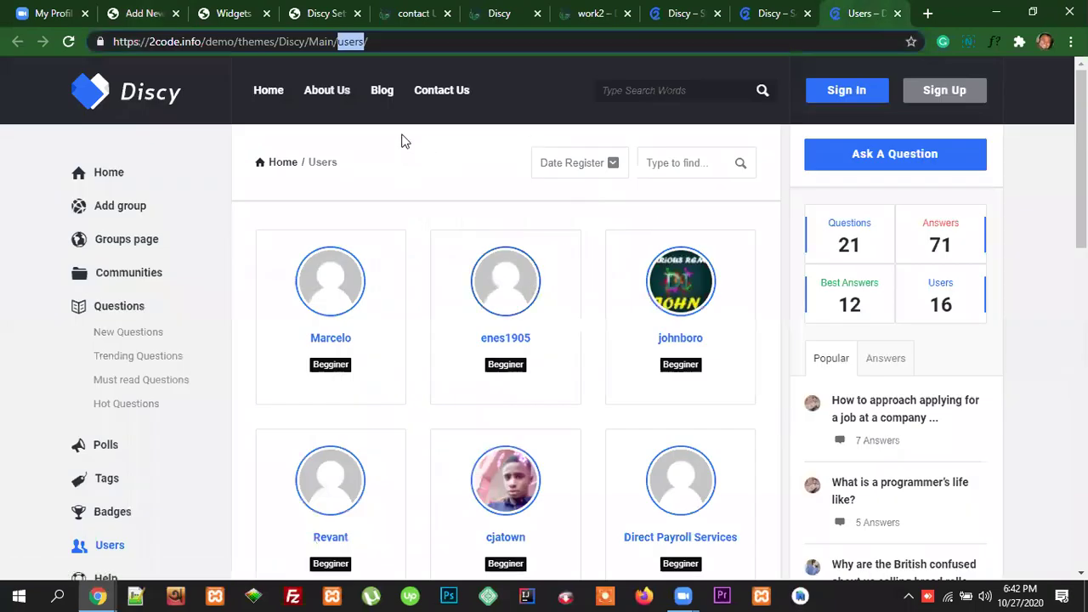
pyautogui.click(662, 162)
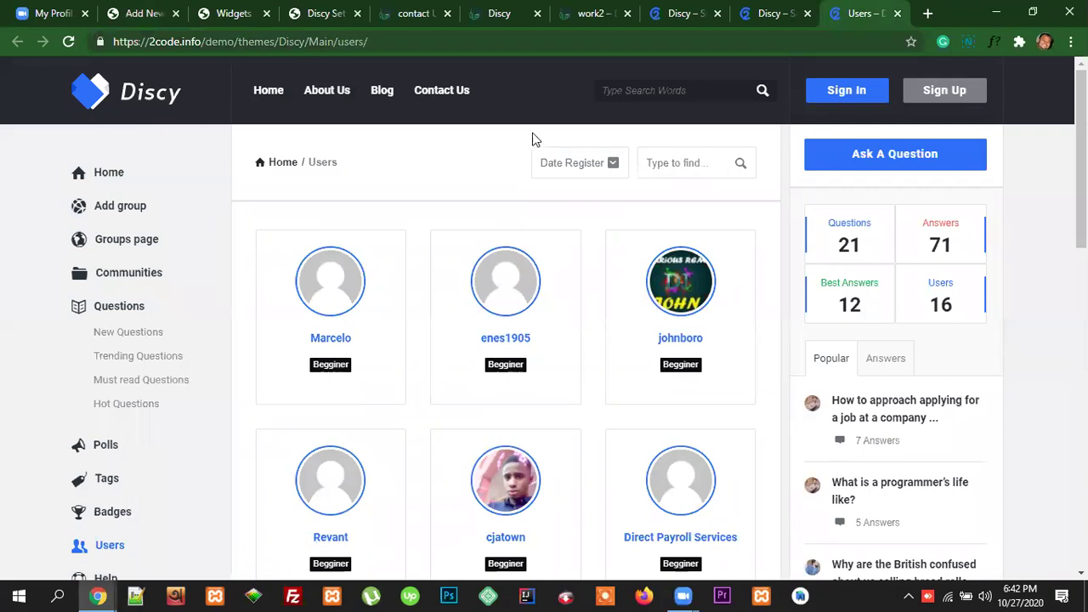
pyautogui.click(322, 13)
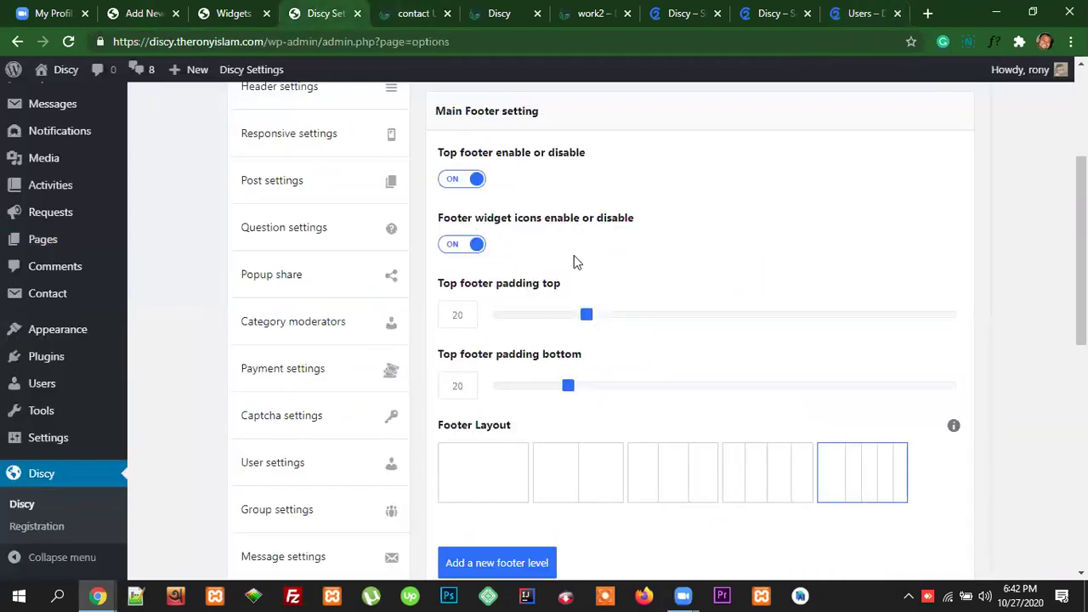
pyautogui.click(145, 13)
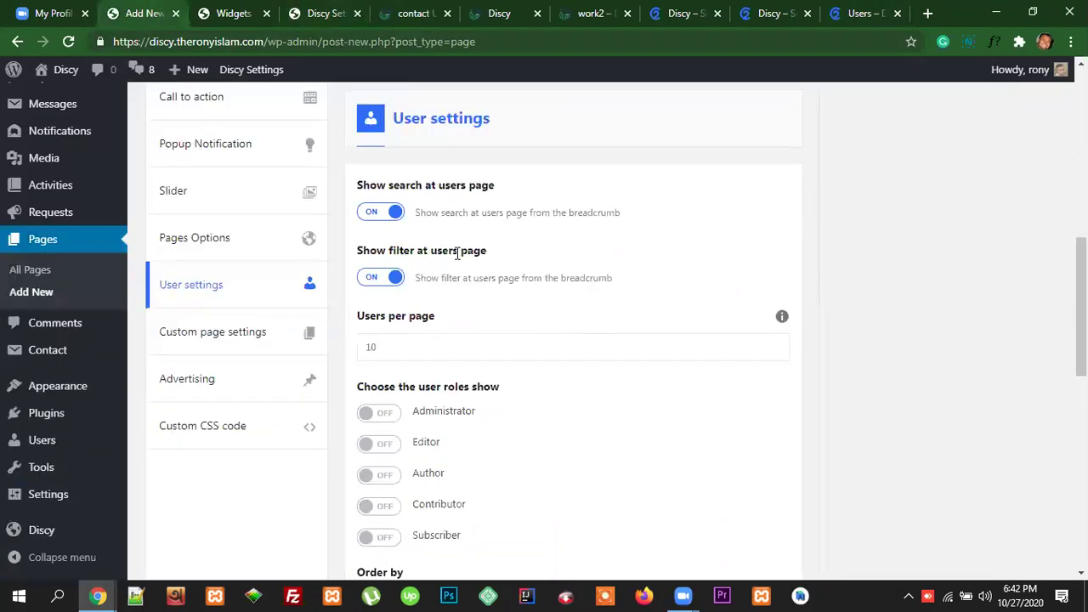
# Step: Check the demo's sort-by options and pagination against the users-per-page setting
pyautogui.click(850, 12)
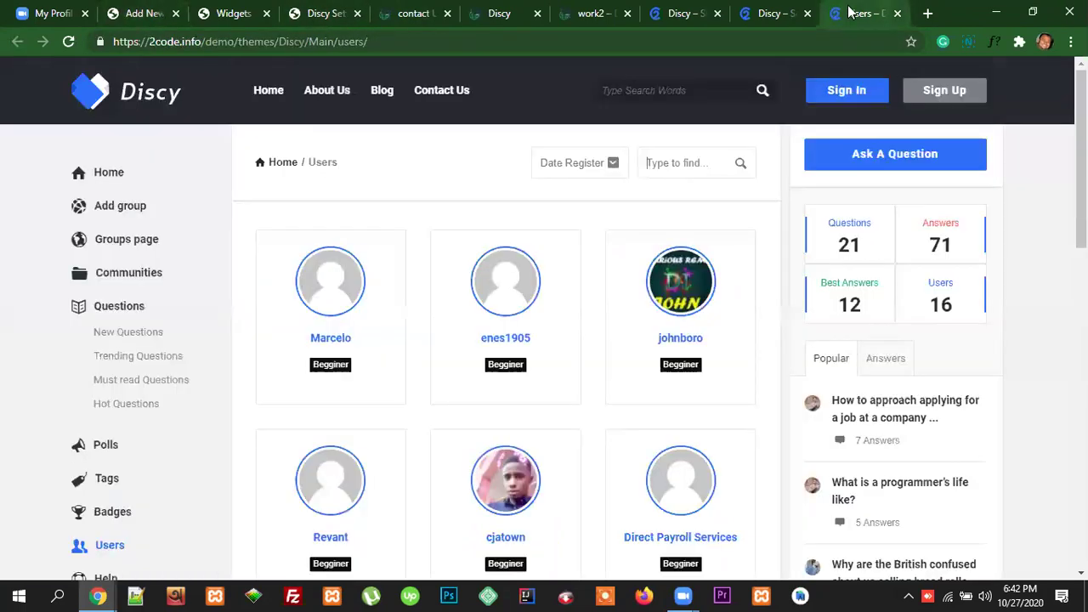
pyautogui.click(595, 167)
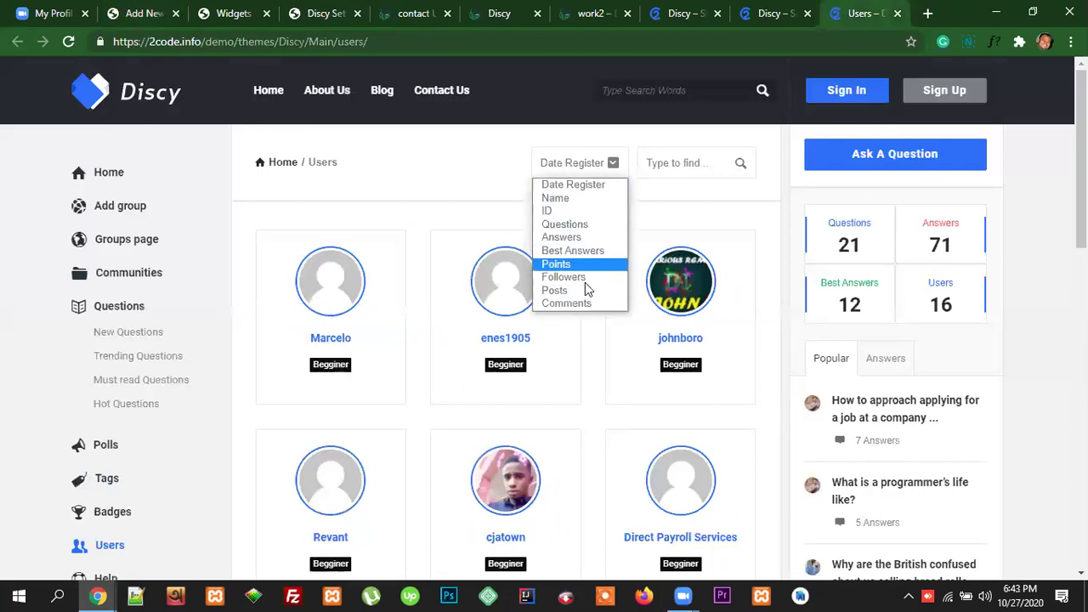
pyautogui.click(644, 197)
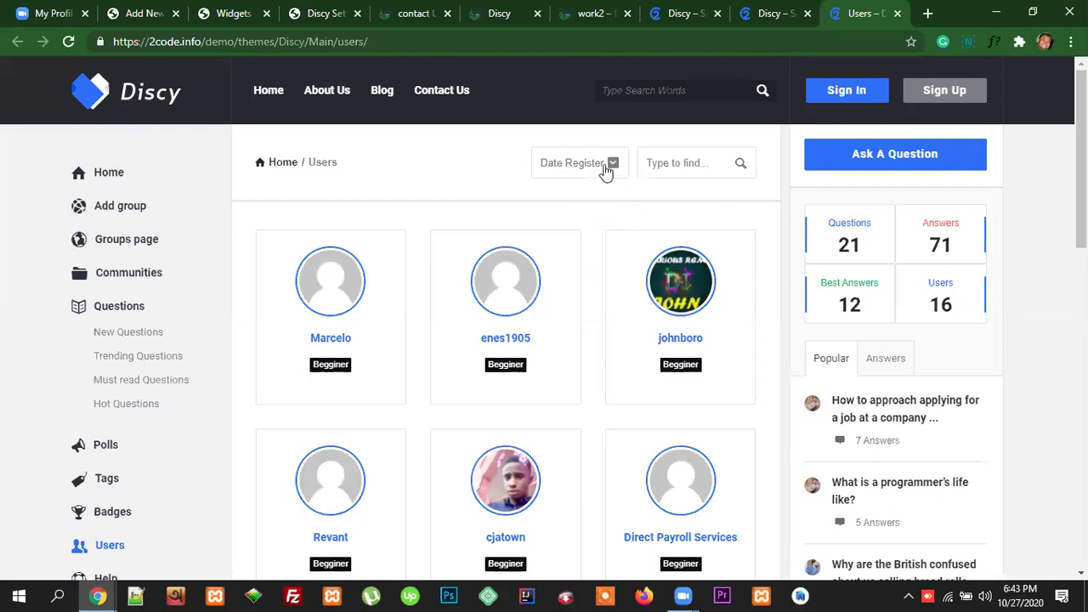
pyautogui.click(141, 13)
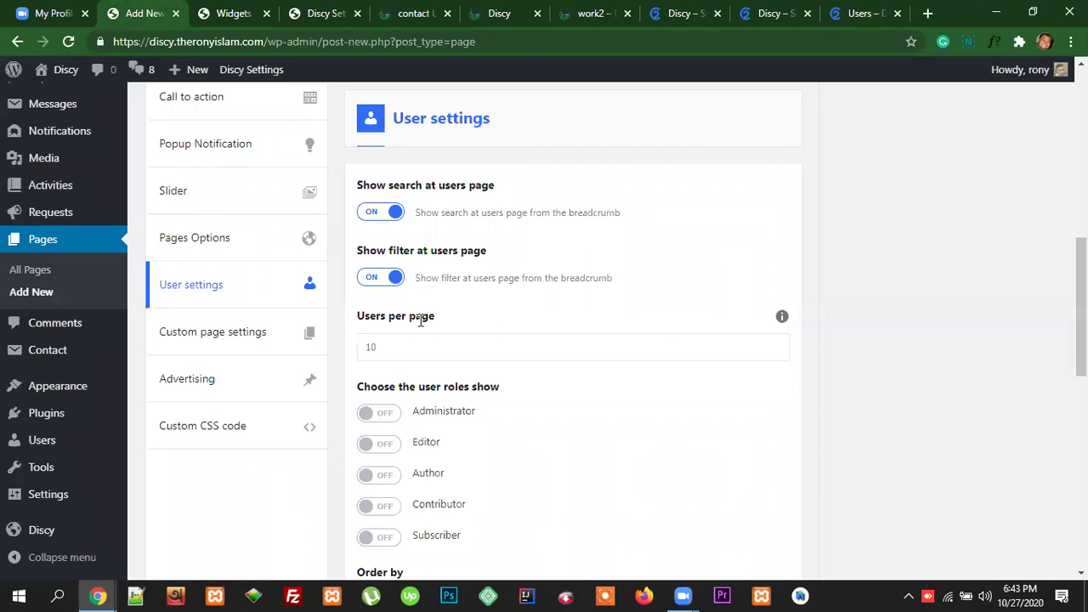
pyautogui.click(425, 349)
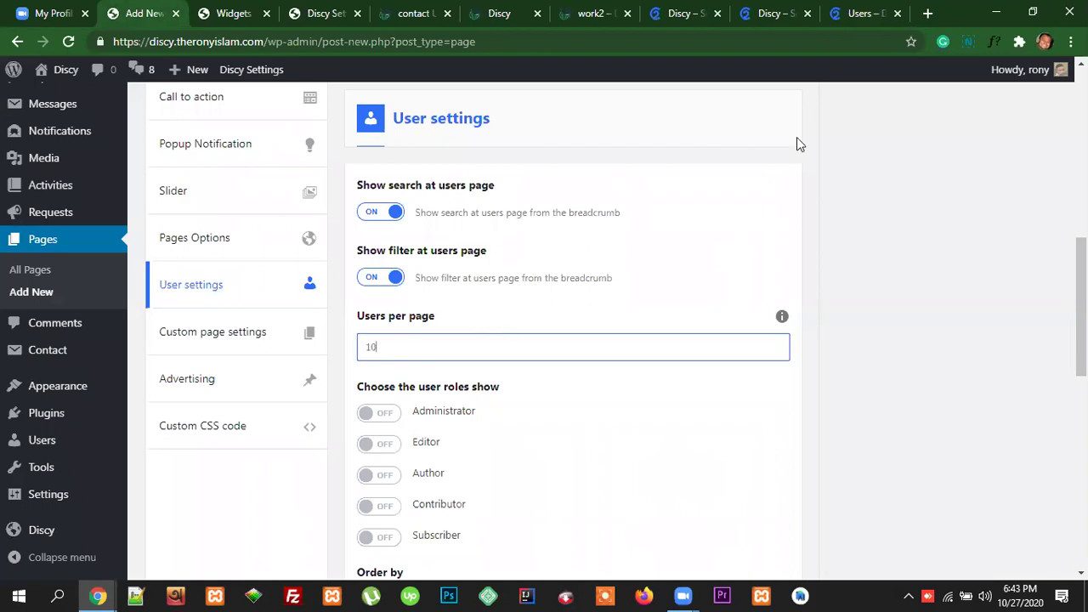
pyautogui.click(857, 12)
pyautogui.scroll(-5, 583, 267)
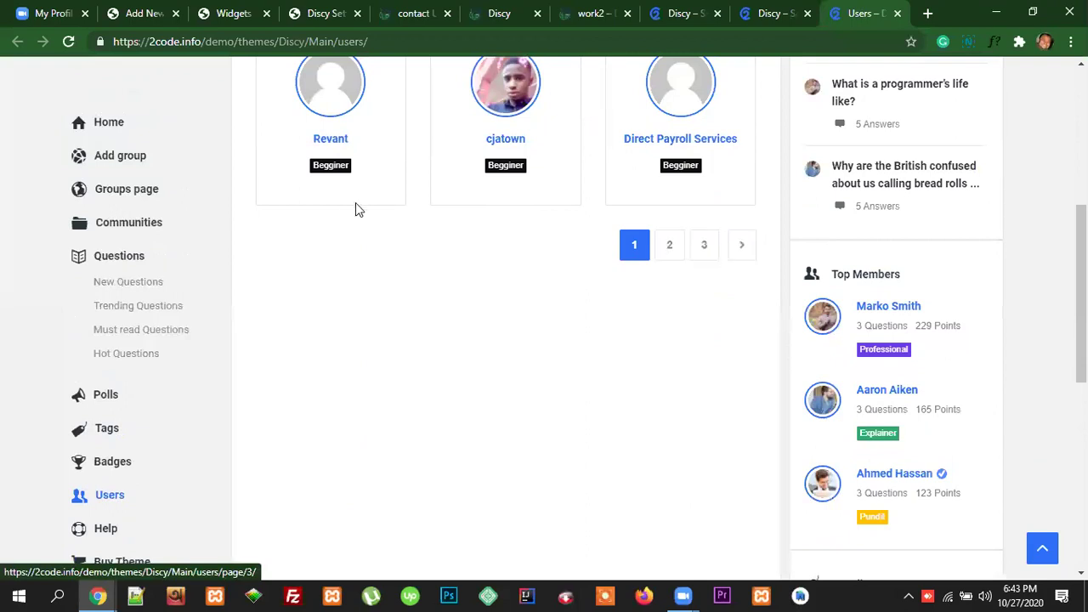
pyautogui.click(146, 14)
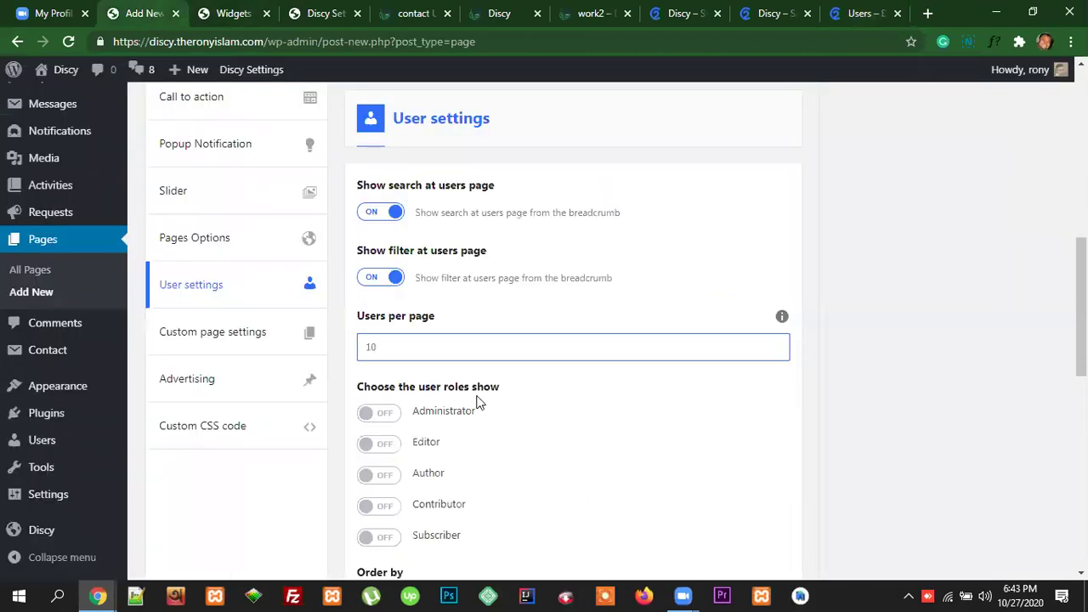
pyautogui.scroll(-2, 477, 403)
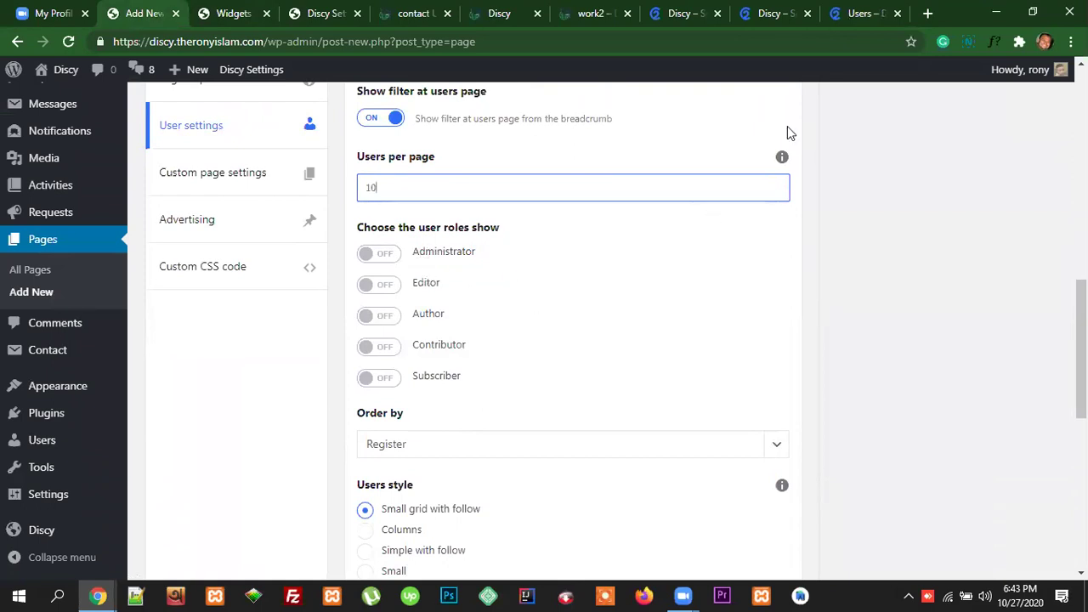
# Step: Scroll through the demo site's member card grid
pyautogui.click(853, 14)
pyautogui.scroll(3, 665, 353)
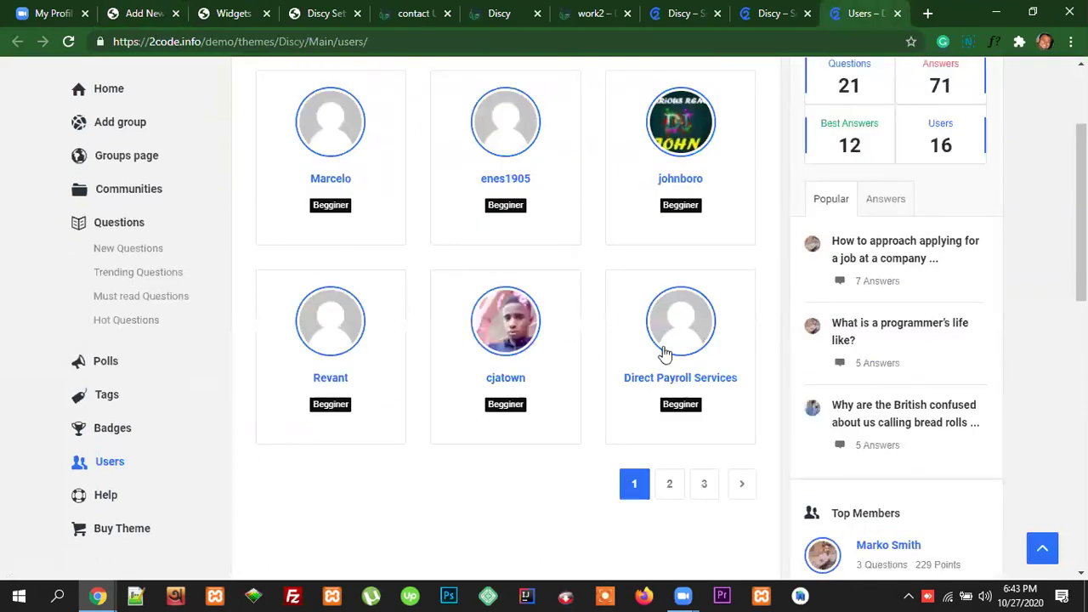
pyautogui.scroll(2, 584, 253)
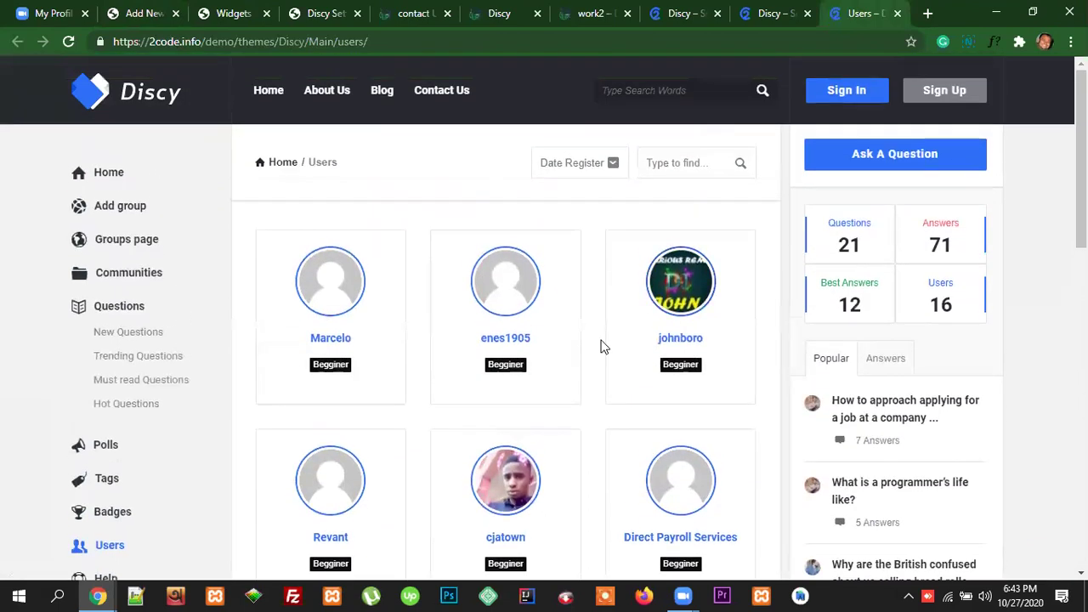
pyautogui.scroll(-2, 646, 383)
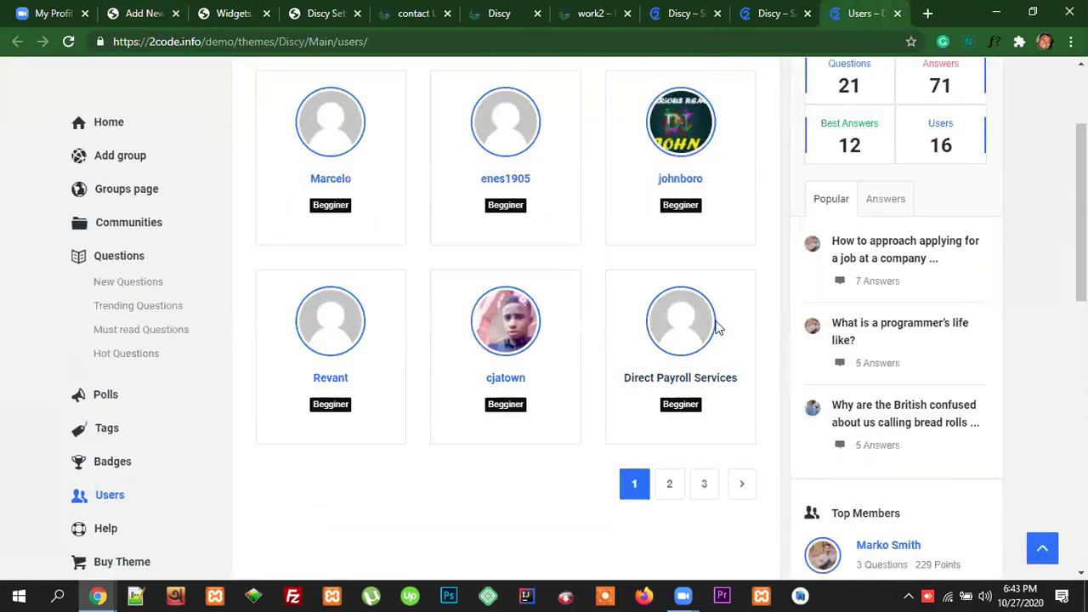
pyautogui.scroll(1, 576, 284)
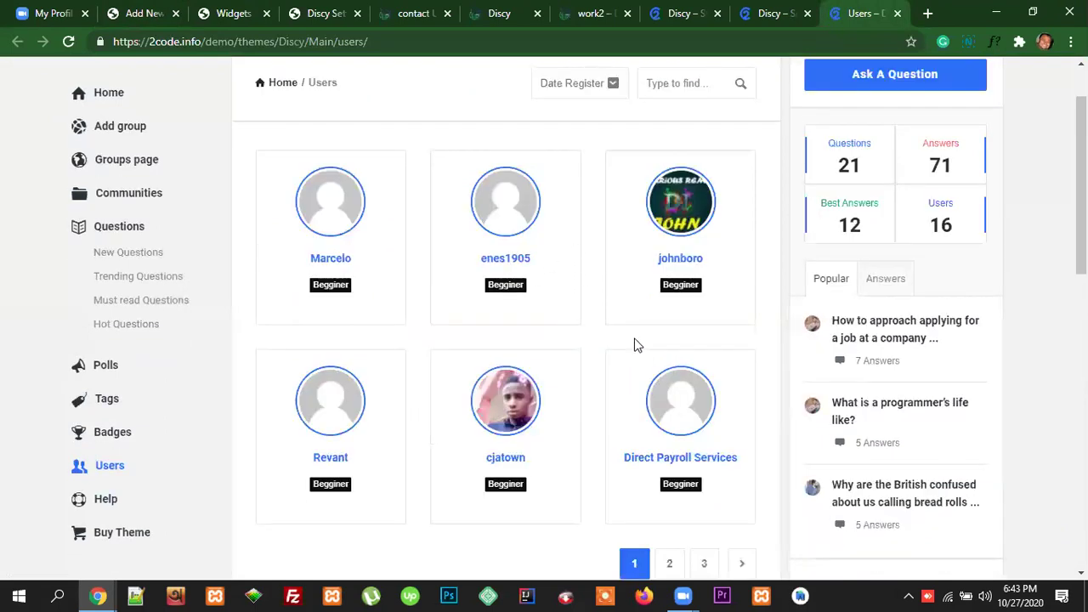
pyautogui.scroll(1, 637, 344)
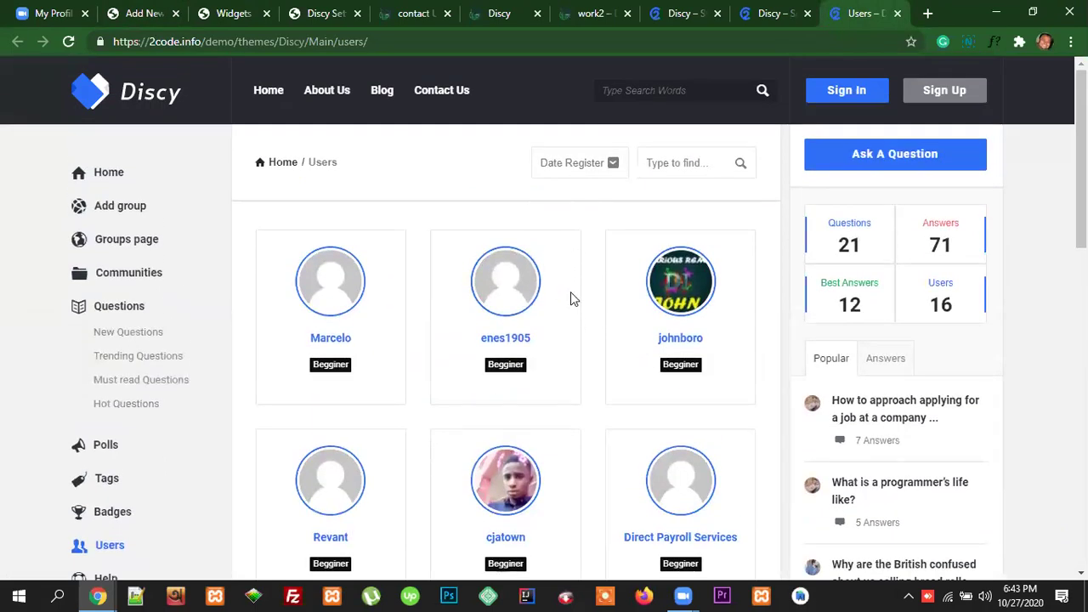
# Step: Set users per page to 10 and enable only the Contributor and Subscriber roles
pyautogui.click(142, 13)
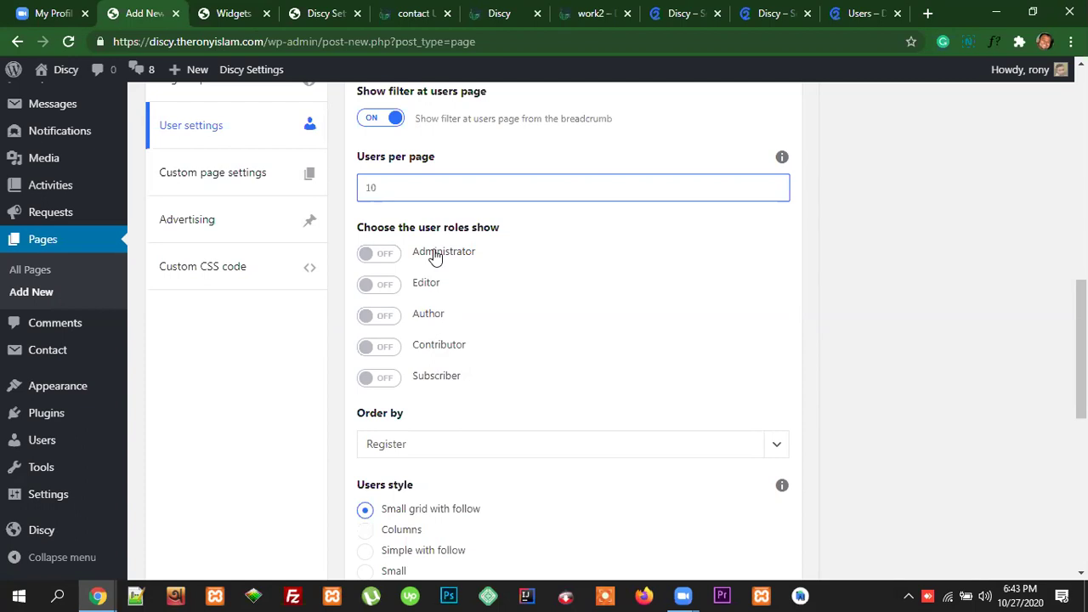
pyautogui.doubleClick(435, 313)
pyautogui.moveTo(437, 301); pyautogui.dragTo(403, 251)
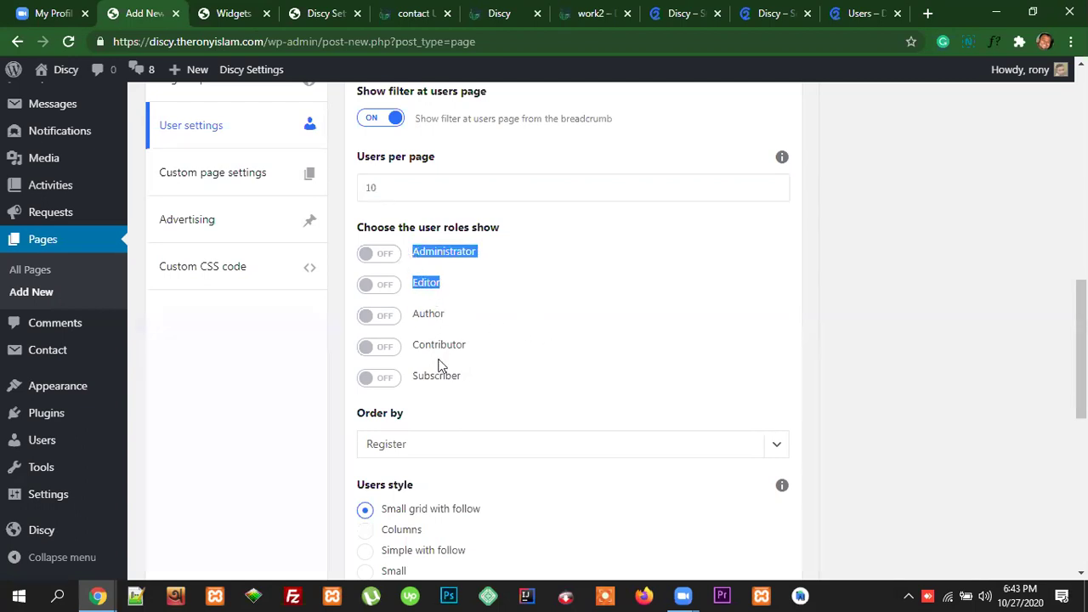
pyautogui.click(395, 351)
pyautogui.click(389, 379)
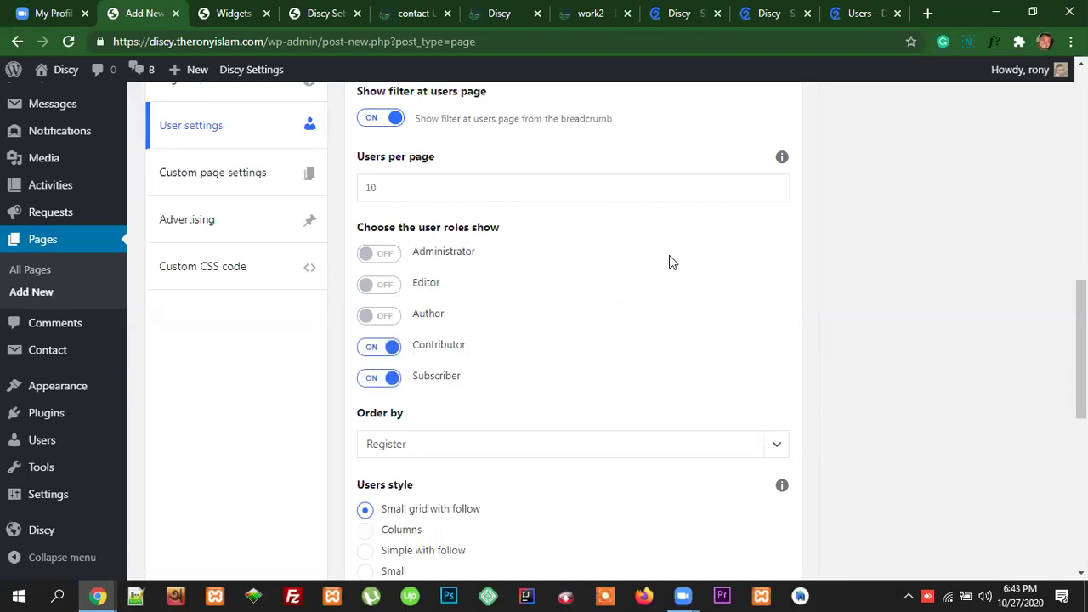
pyautogui.scroll(-1, 697, 356)
pyautogui.scroll(-1, 697, 355)
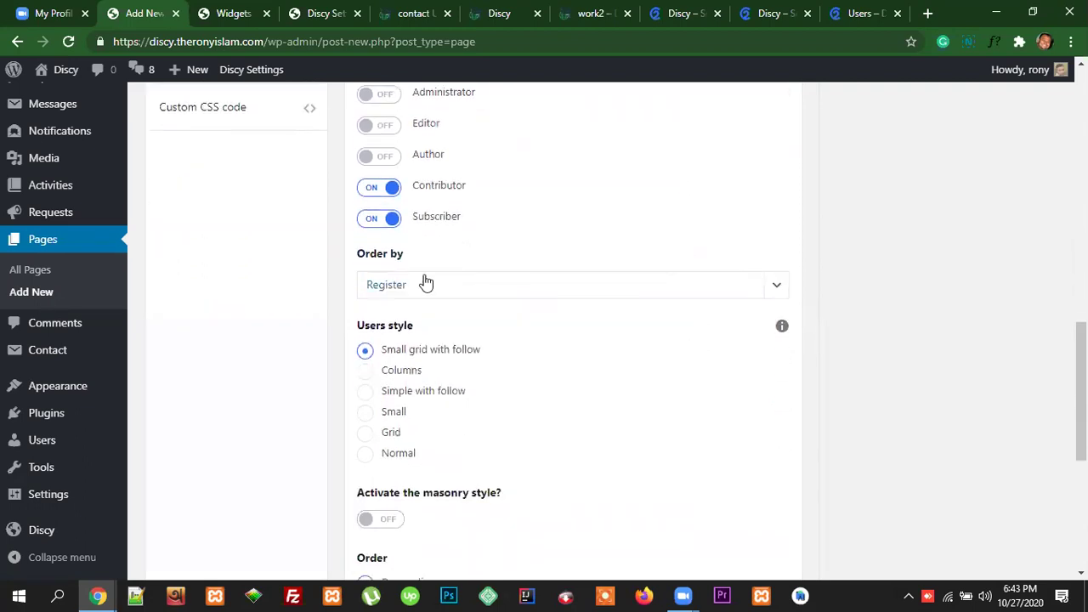
# Step: Leave the user Order by setting on Register
pyautogui.click(506, 293)
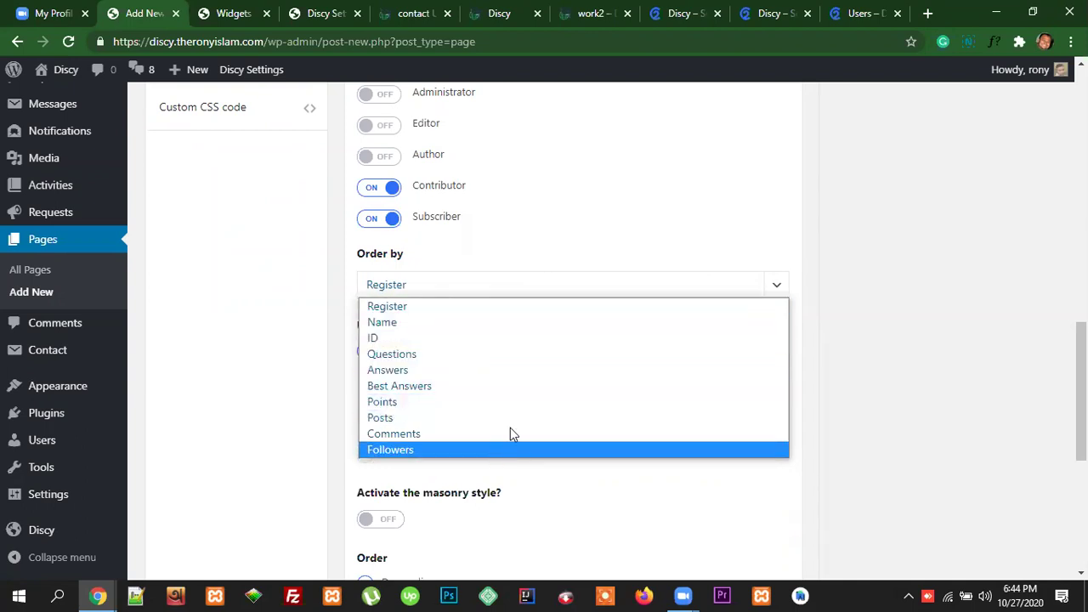
pyautogui.click(598, 246)
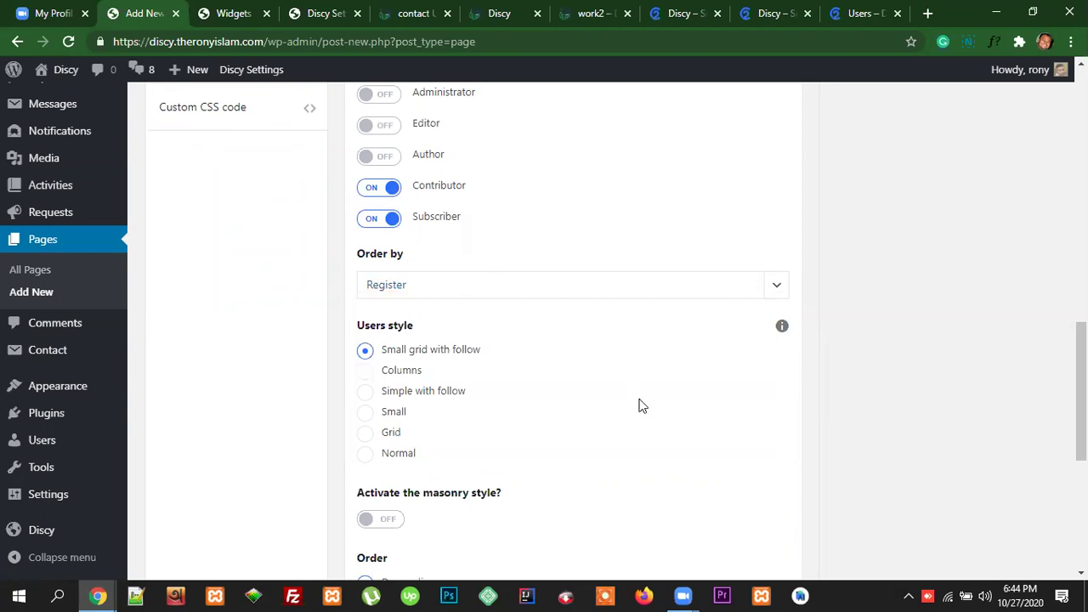
pyautogui.scroll(-1, 638, 403)
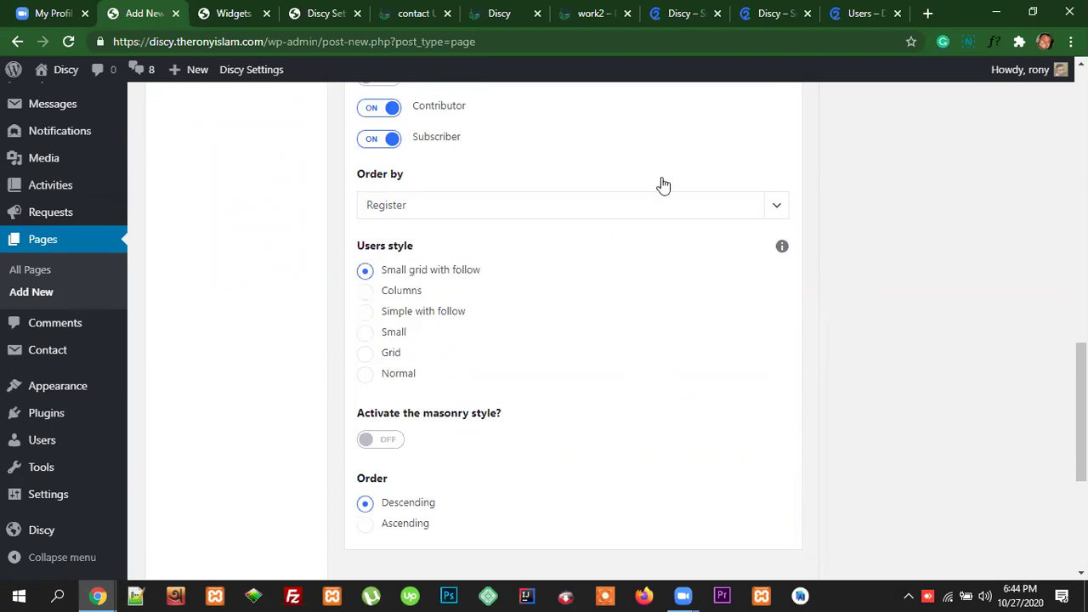
# Step: Compare the user settings with the demo users page and its Begginer badges
pyautogui.click(859, 13)
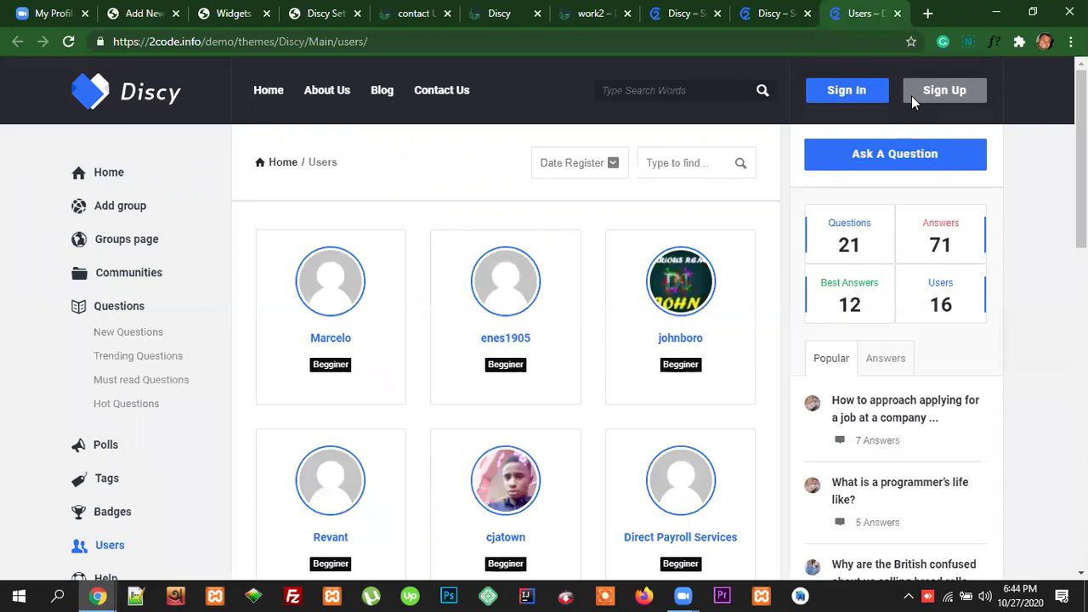
pyautogui.click(137, 14)
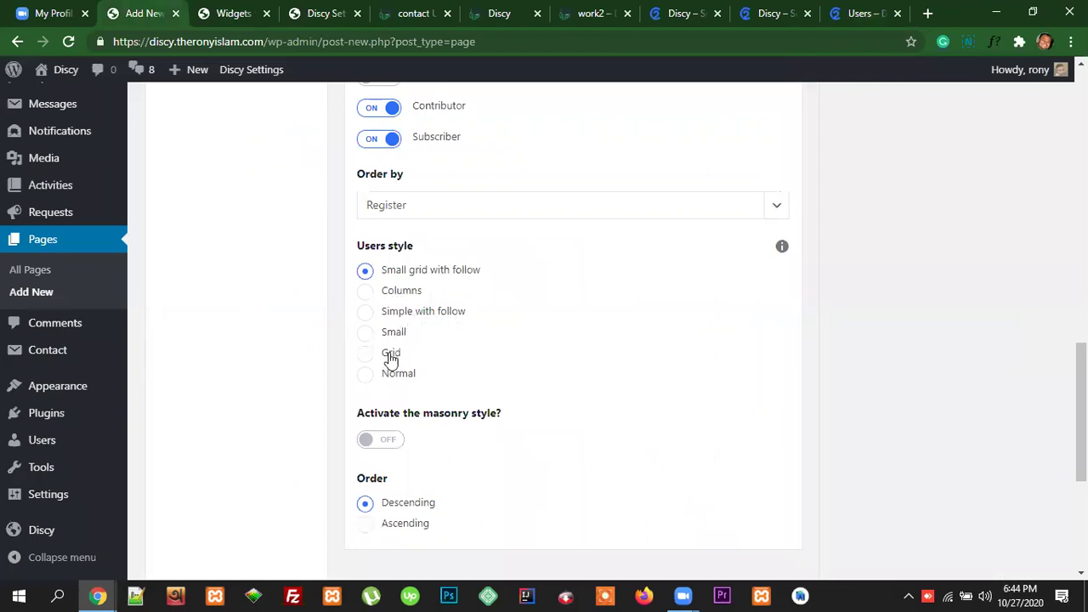
pyautogui.scroll(-2, 522, 331)
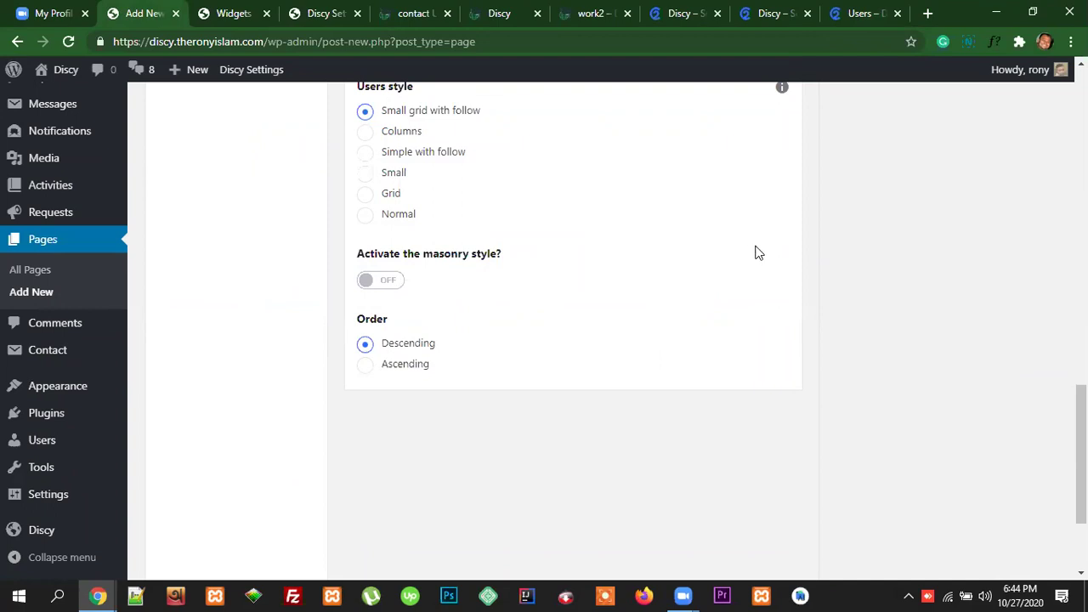
pyautogui.click(848, 17)
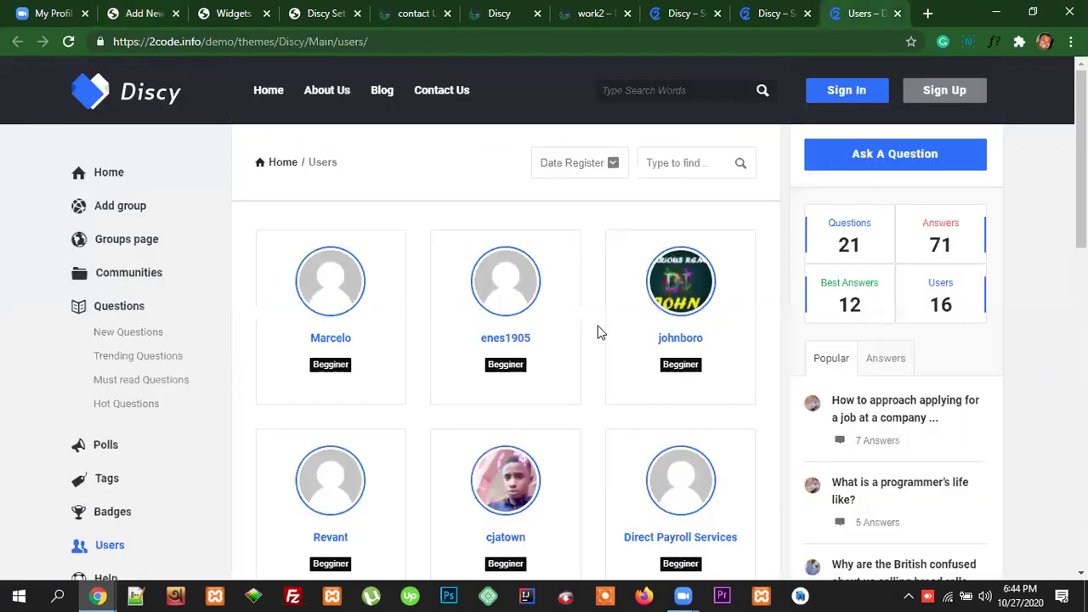
pyautogui.scroll(-2, 598, 331)
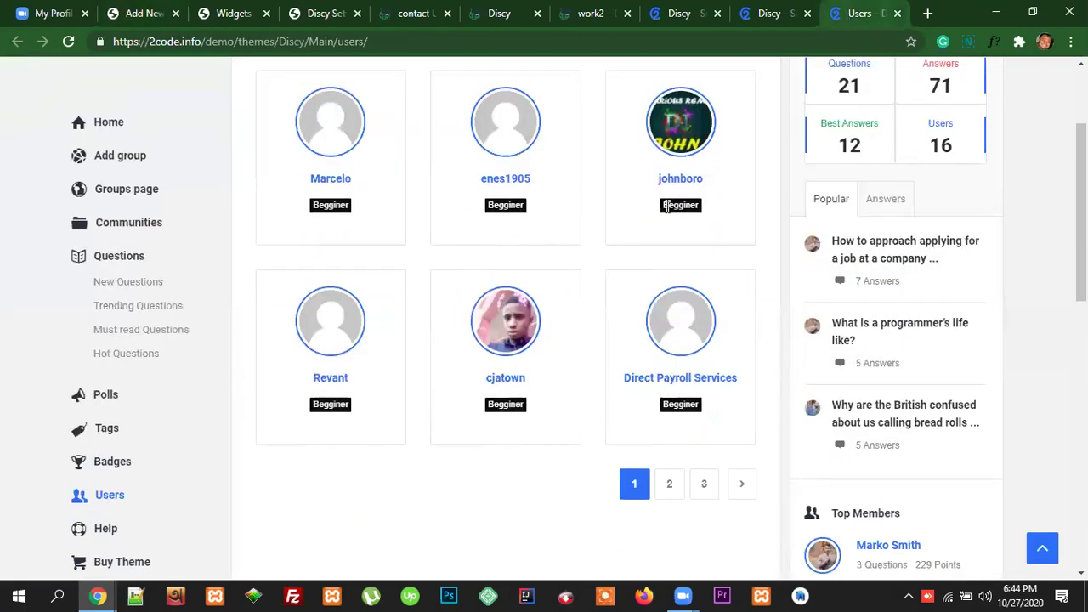
pyautogui.scroll(2, 396, 213)
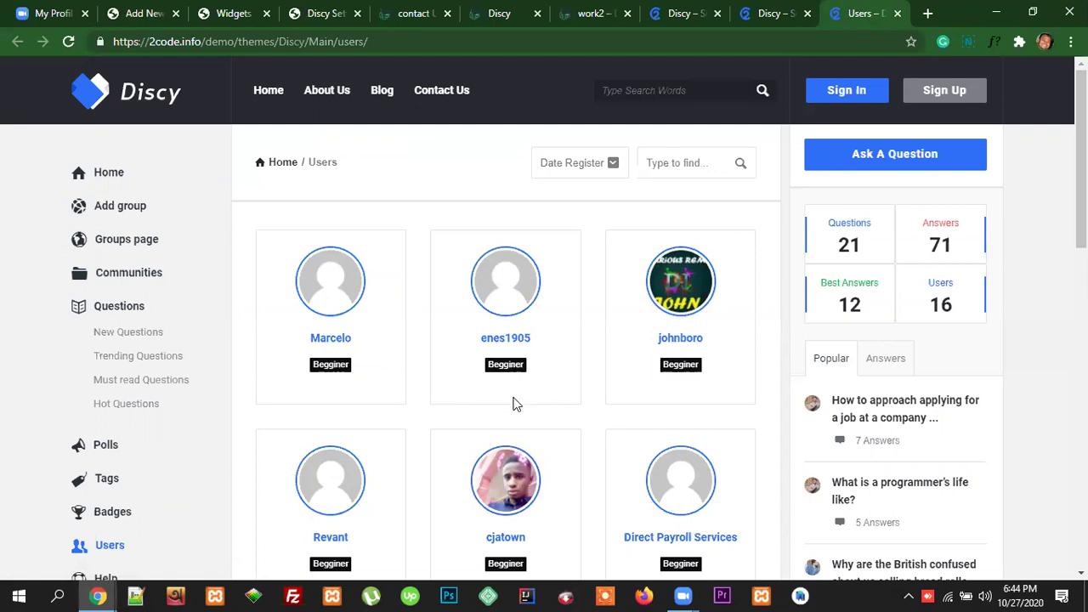
# Step: Publish the Users page so it is live at /users/
pyautogui.click(143, 13)
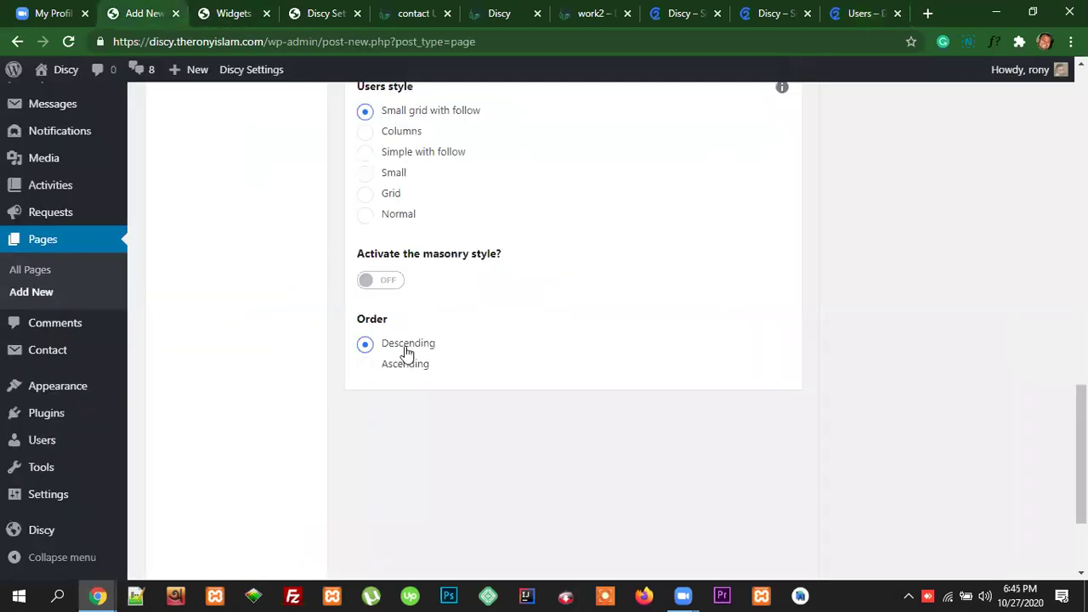
pyautogui.scroll(-2, 592, 370)
pyautogui.scroll(15, 645, 372)
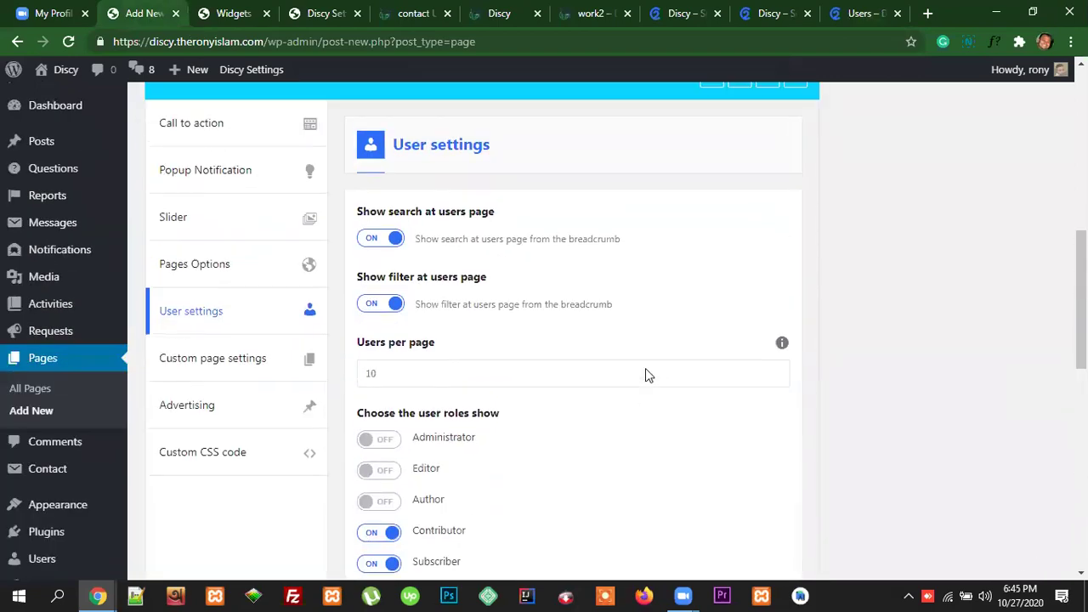
pyautogui.click(1010, 148)
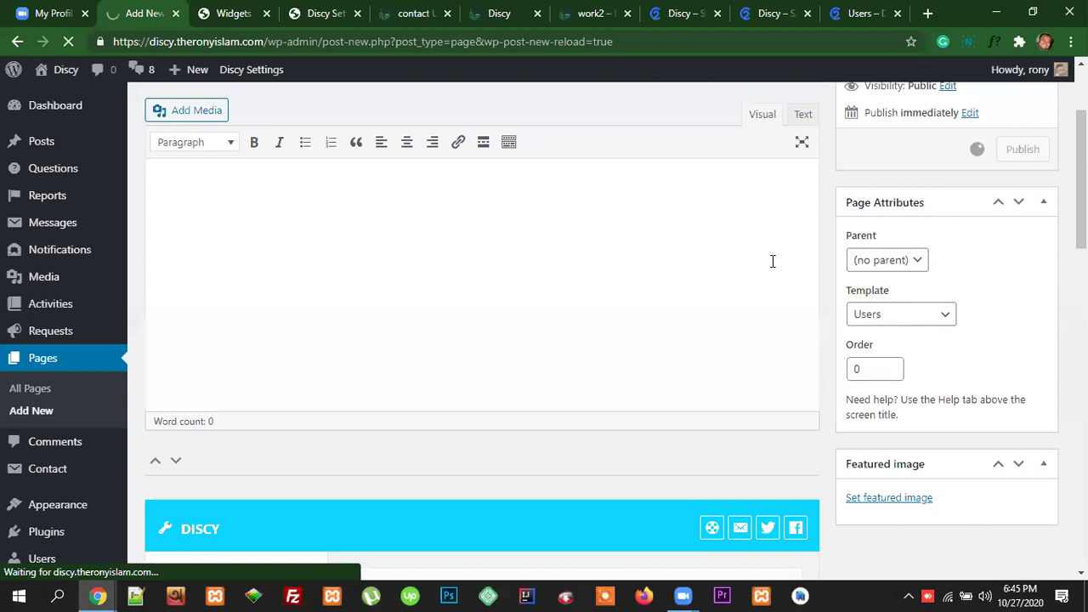
pyautogui.scroll(2, 771, 266)
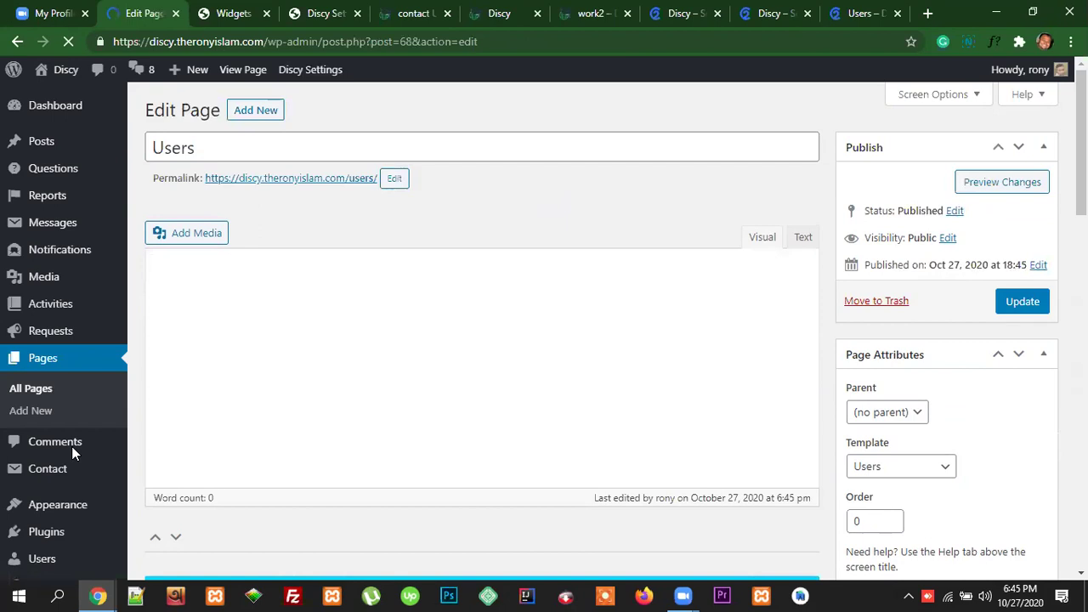
pyautogui.scroll(-2, 75, 347)
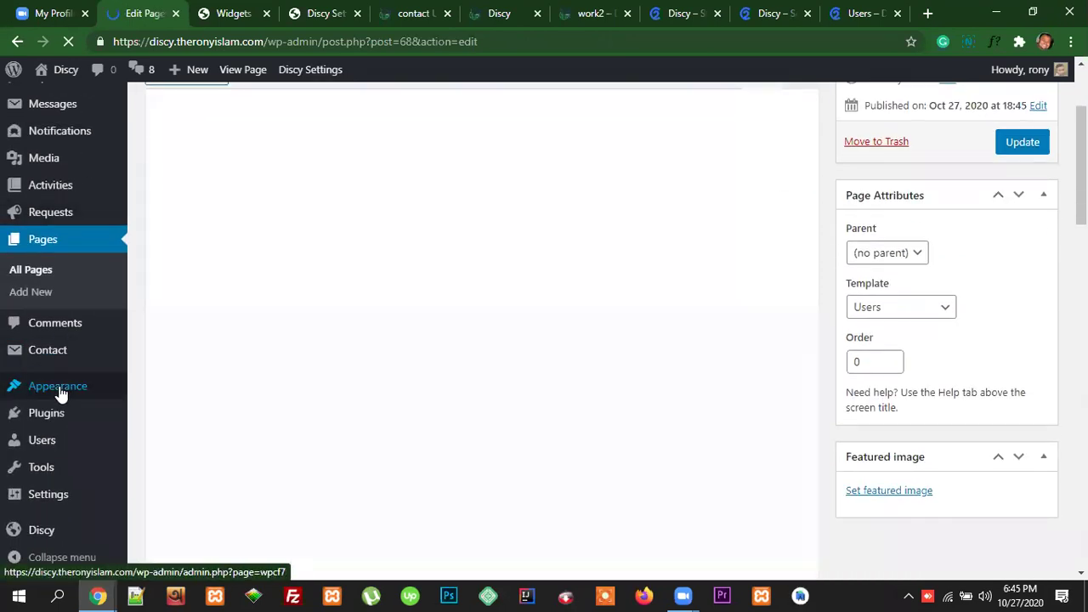
# Step: Start a blank new menu under Appearance > Menus and focus its name field
pyautogui.moveTo(77, 392)
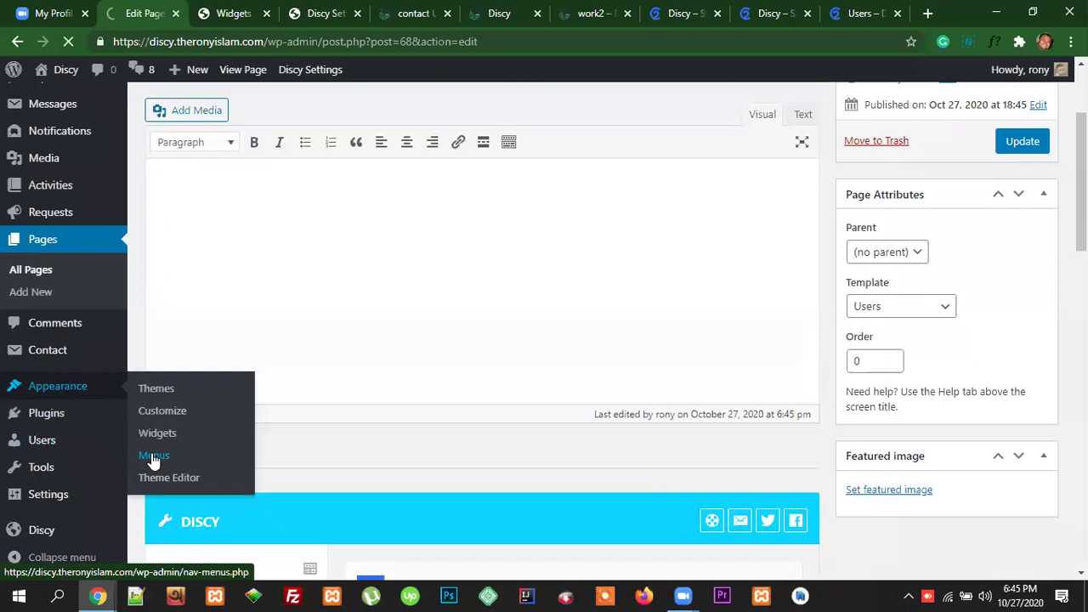
pyautogui.click(153, 457)
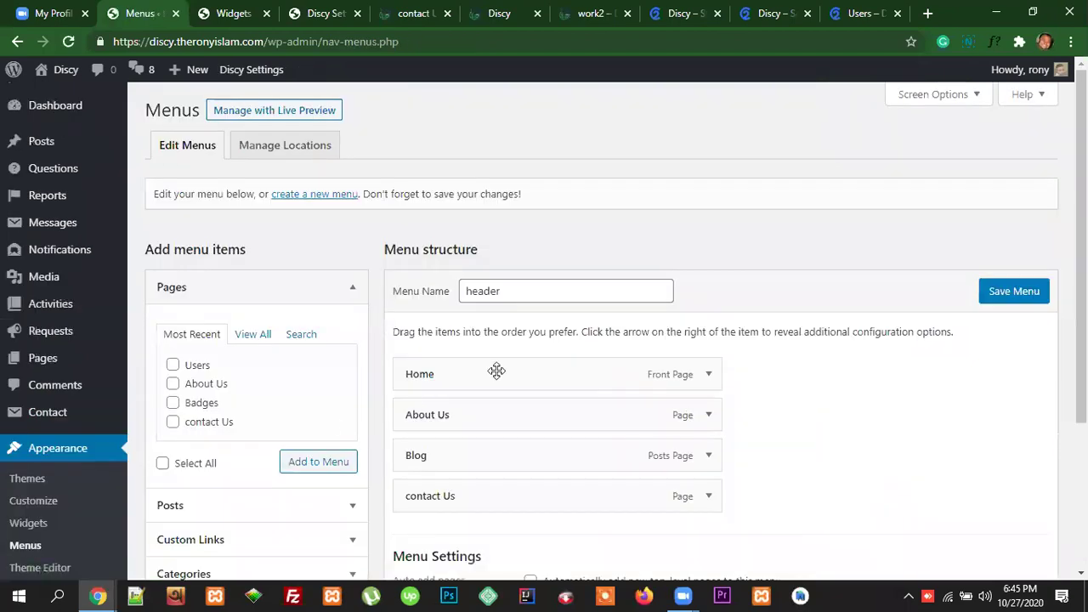
pyautogui.scroll(-1, 544, 420)
pyautogui.scroll(1, 544, 420)
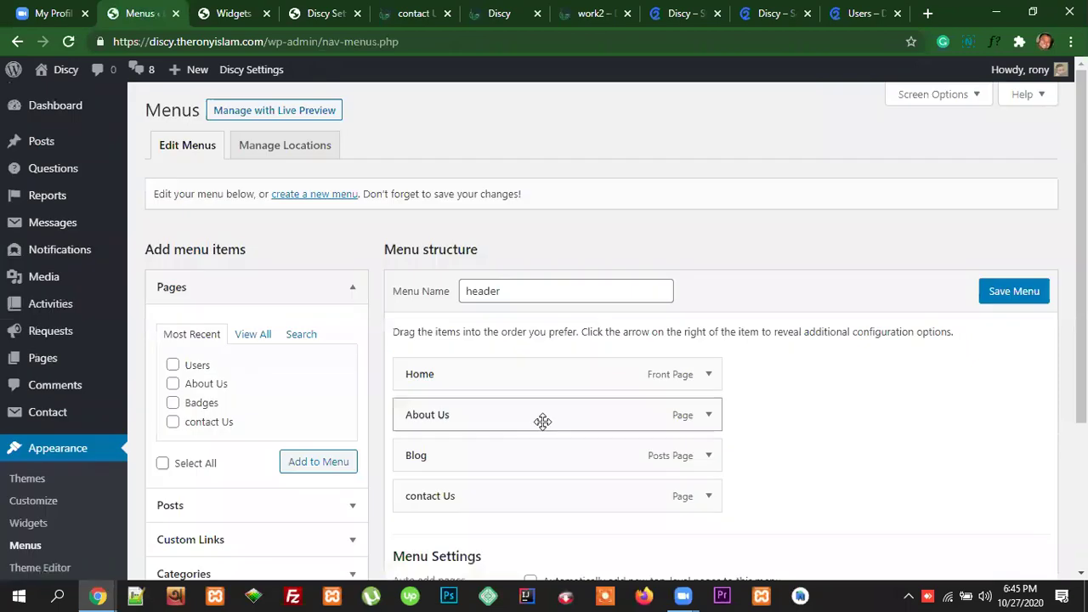
pyautogui.click(308, 197)
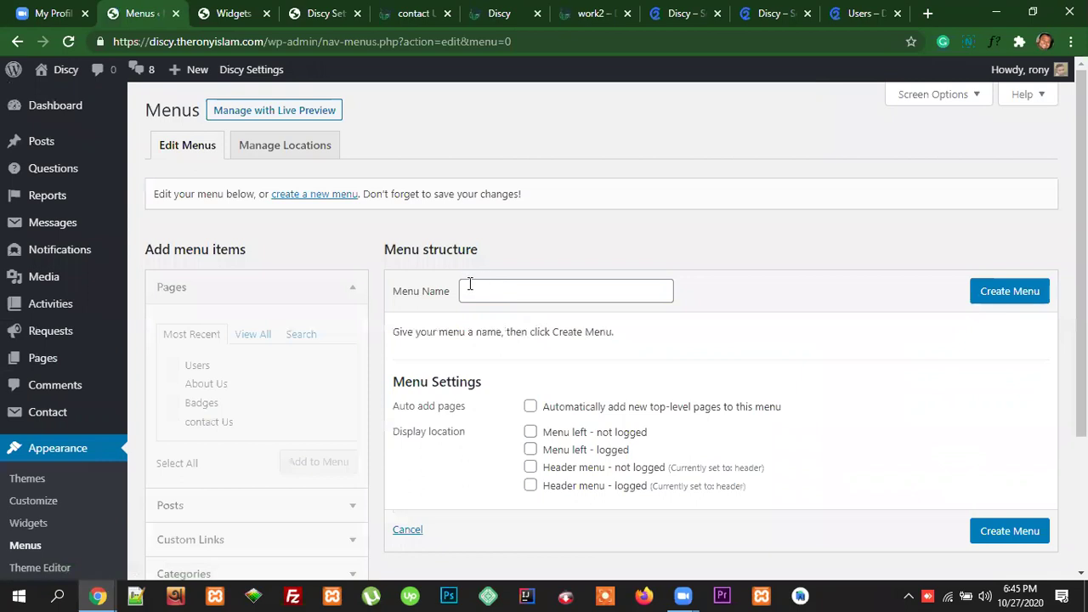
pyautogui.click(473, 289)
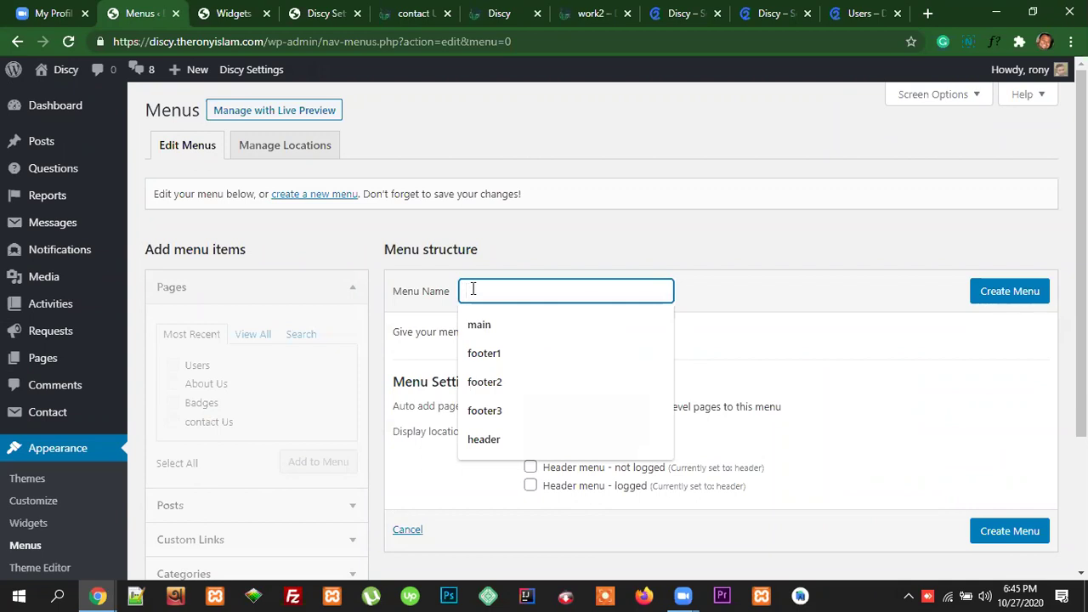
# Step: Create a menu named 'footer one'
pyautogui.write('f')
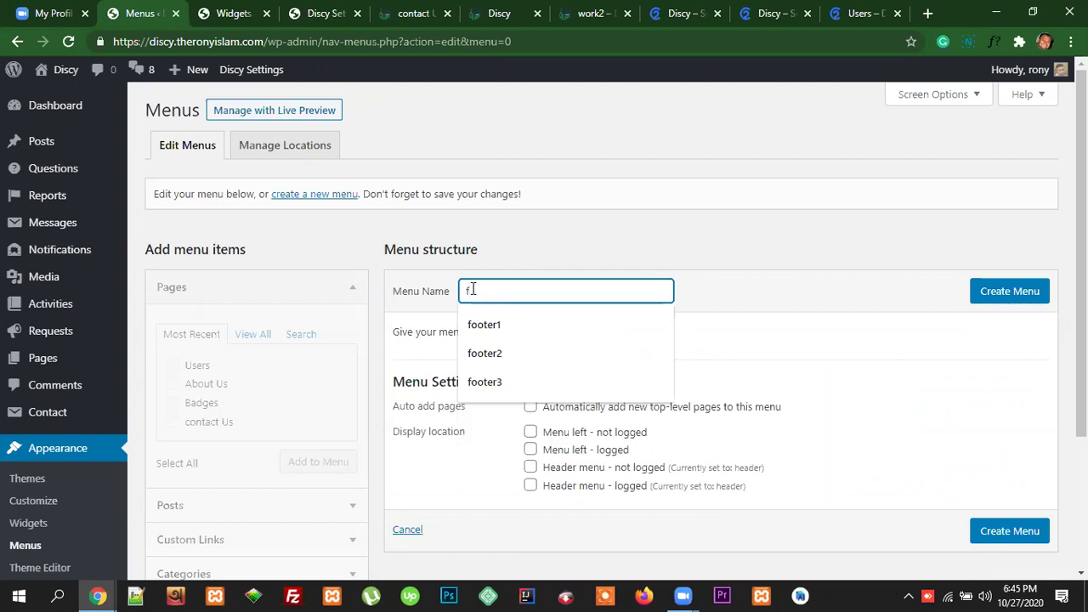
pyautogui.write('ooe')
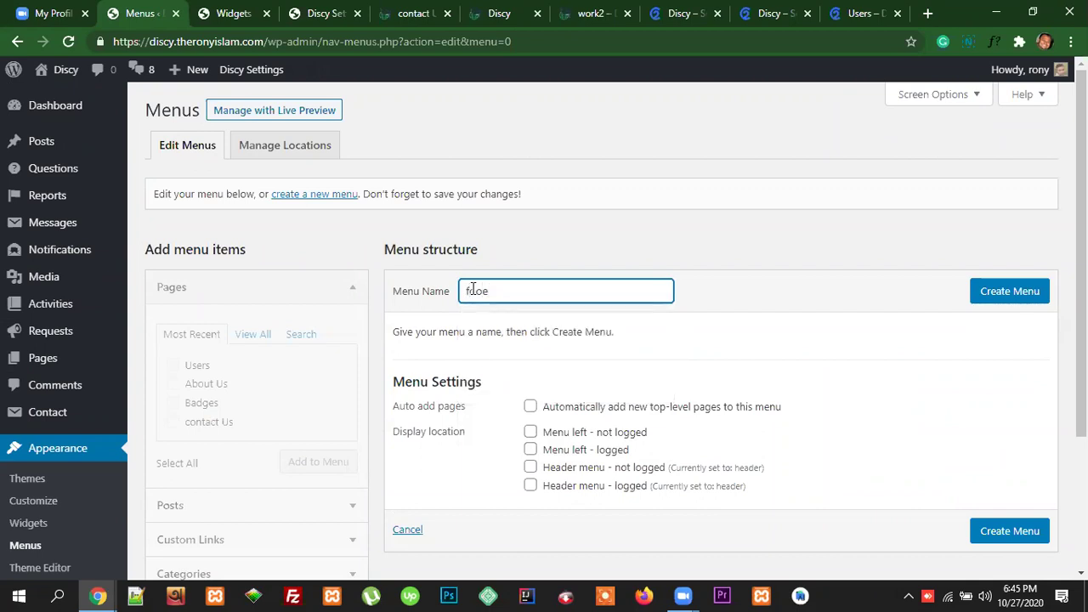
pyautogui.press('BackSpace')
pyautogui.write('ter one')
pyautogui.click(987, 290)
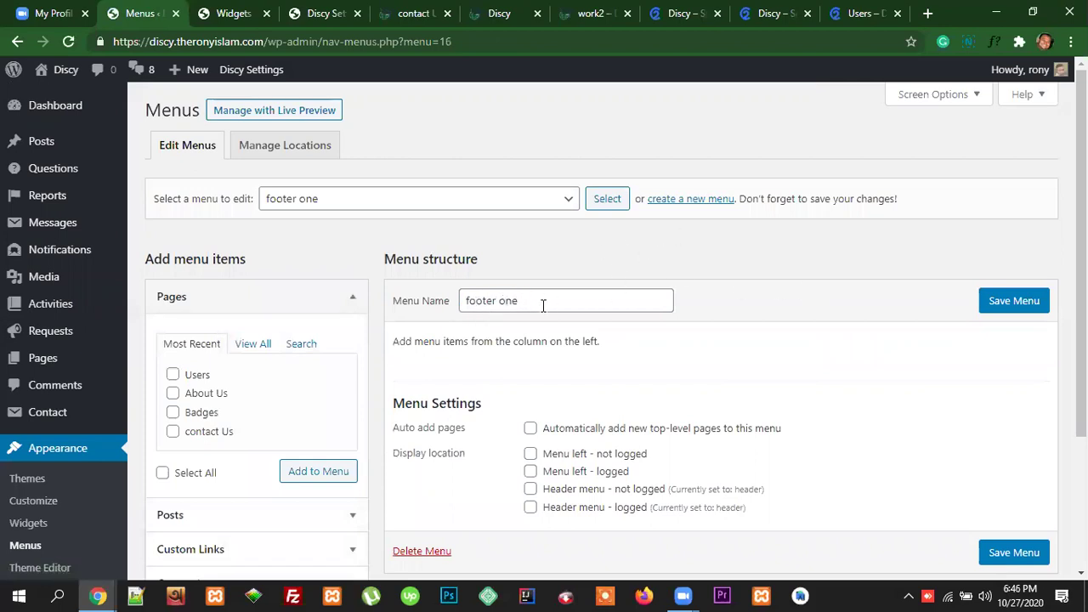
# Step: Add Users, Blog, About Us and contact Us pages, move Users first, and save
pyautogui.click(254, 345)
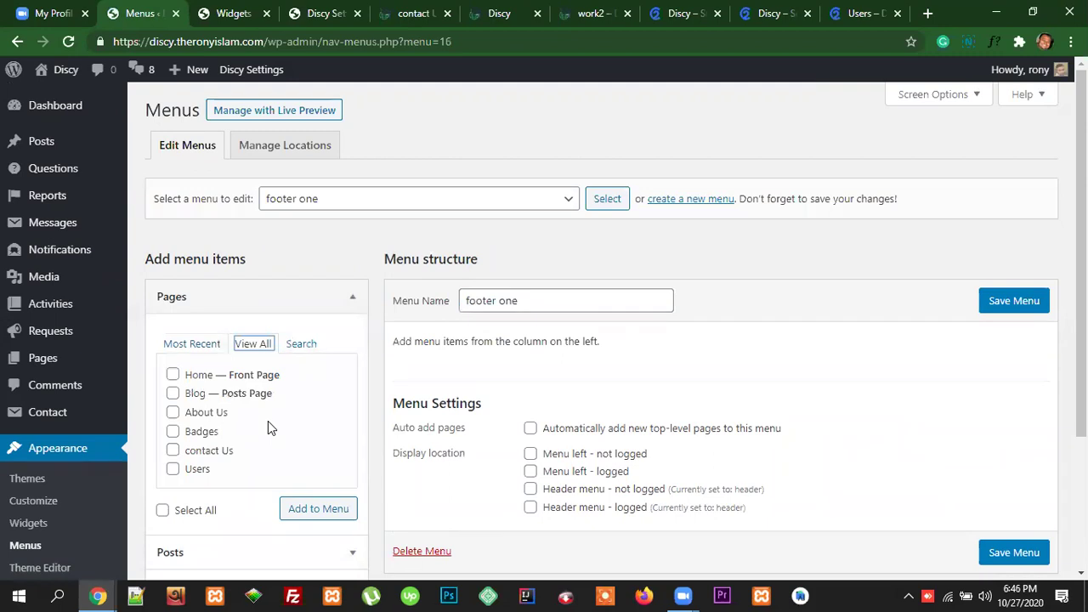
pyautogui.click(173, 471)
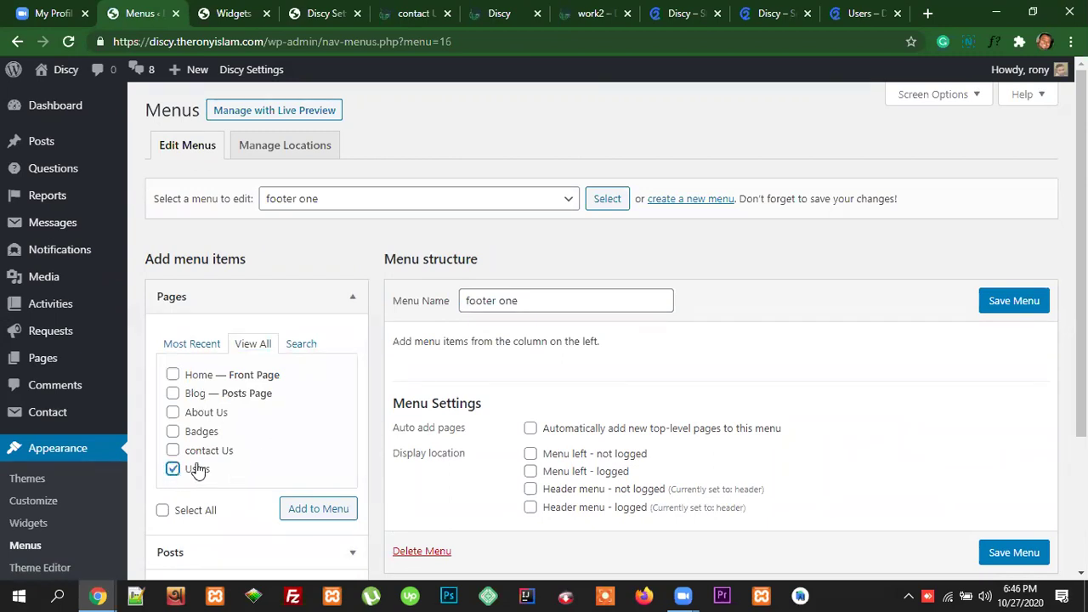
pyautogui.click(173, 412)
pyautogui.click(173, 450)
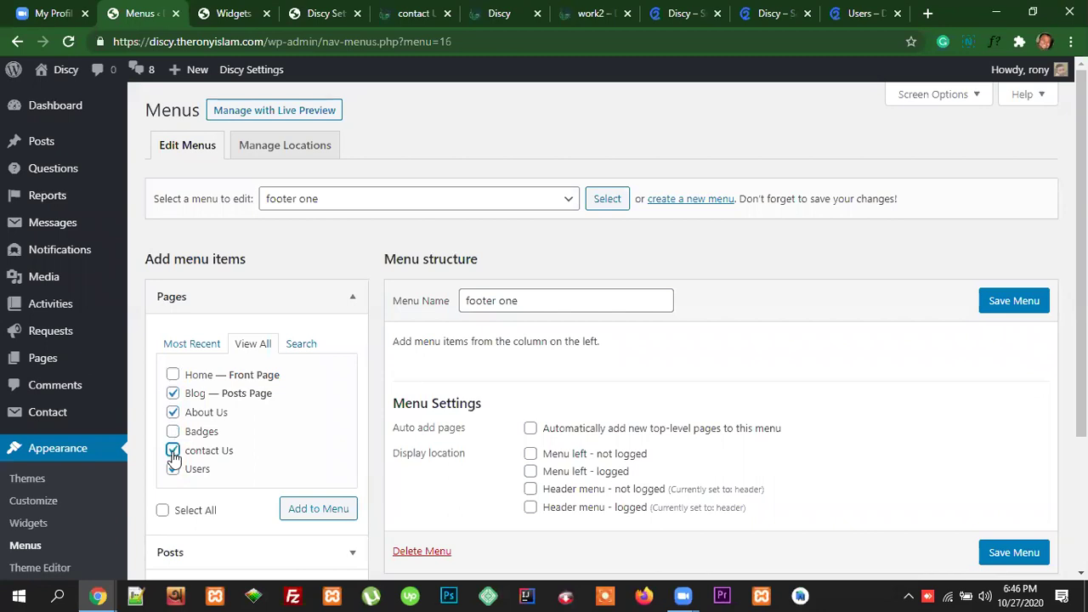
pyautogui.click(325, 516)
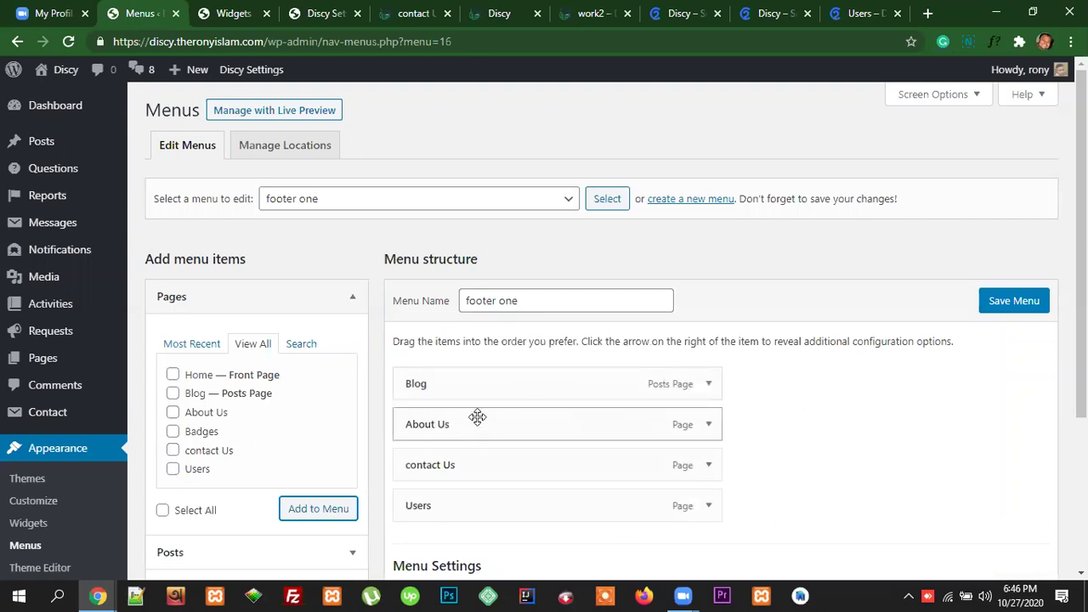
pyautogui.moveTo(428, 505); pyautogui.dragTo(429, 389)
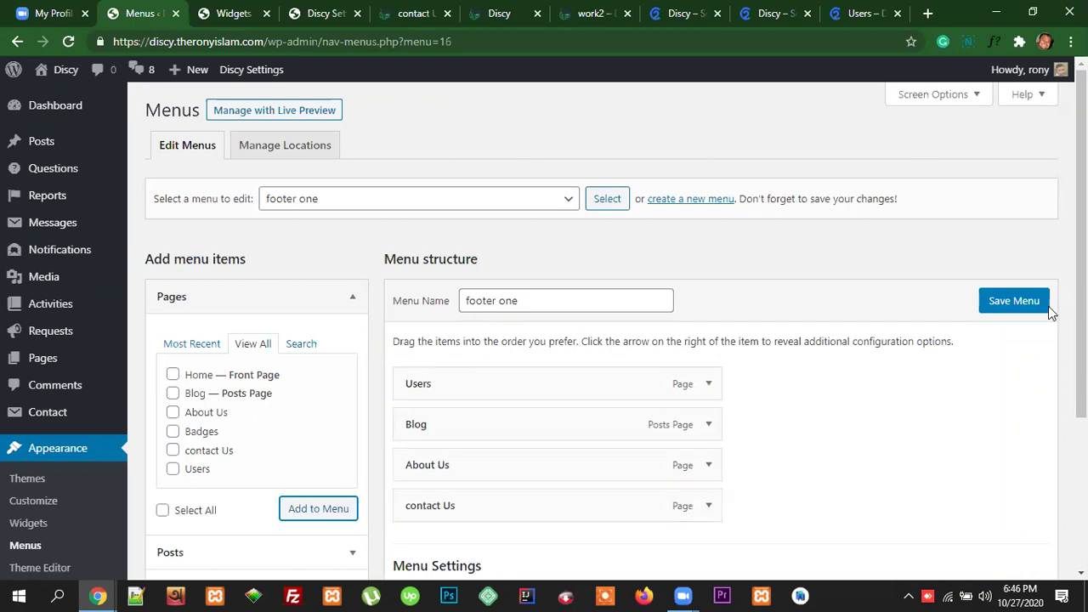
pyautogui.click(1010, 308)
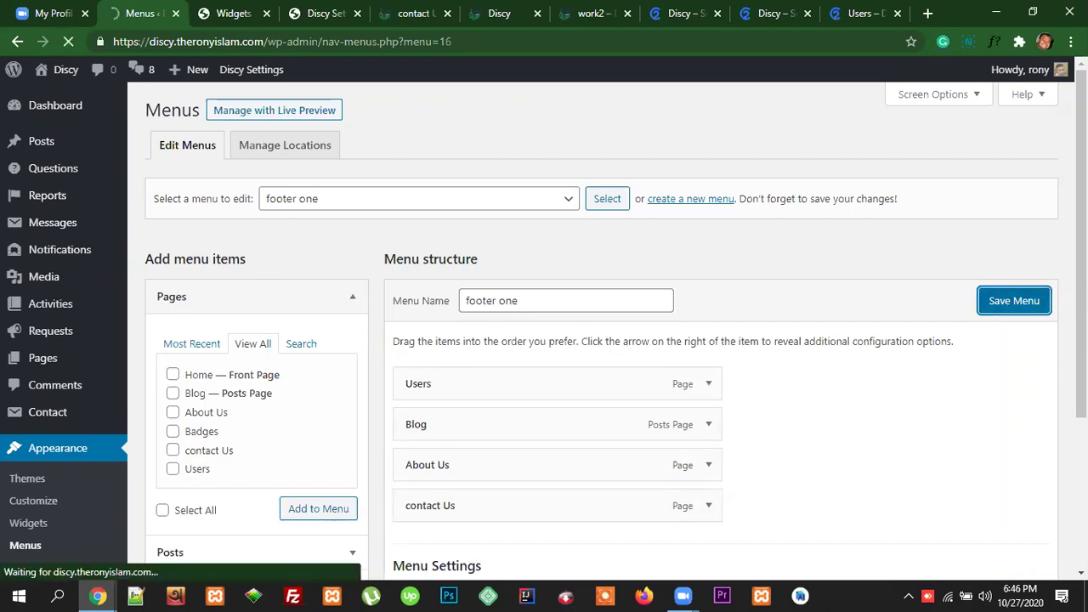
pyautogui.scroll(-2, 625, 459)
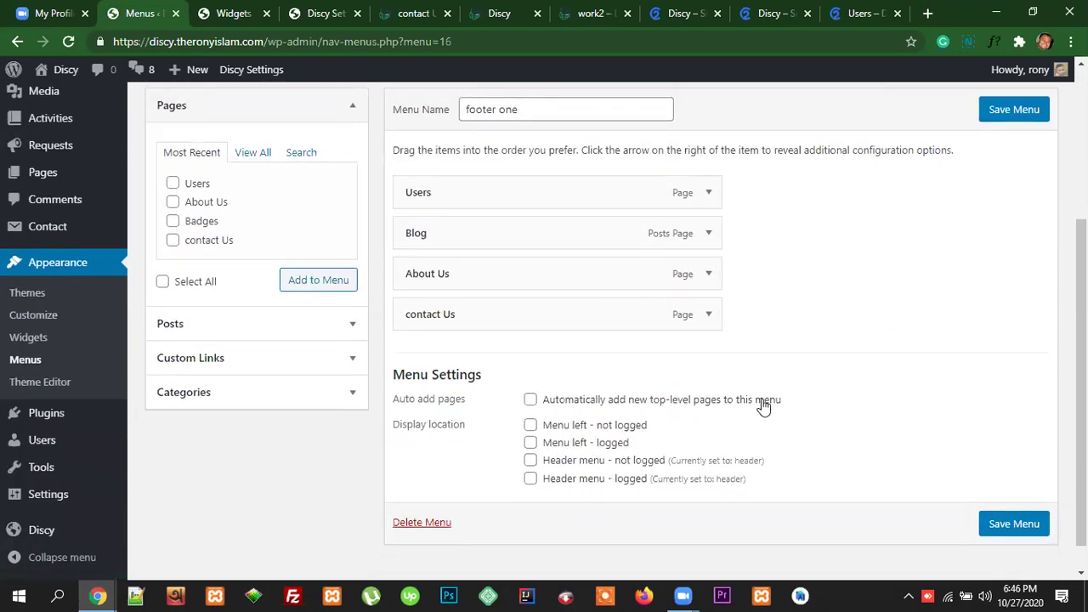
pyautogui.scroll(2, 500, 332)
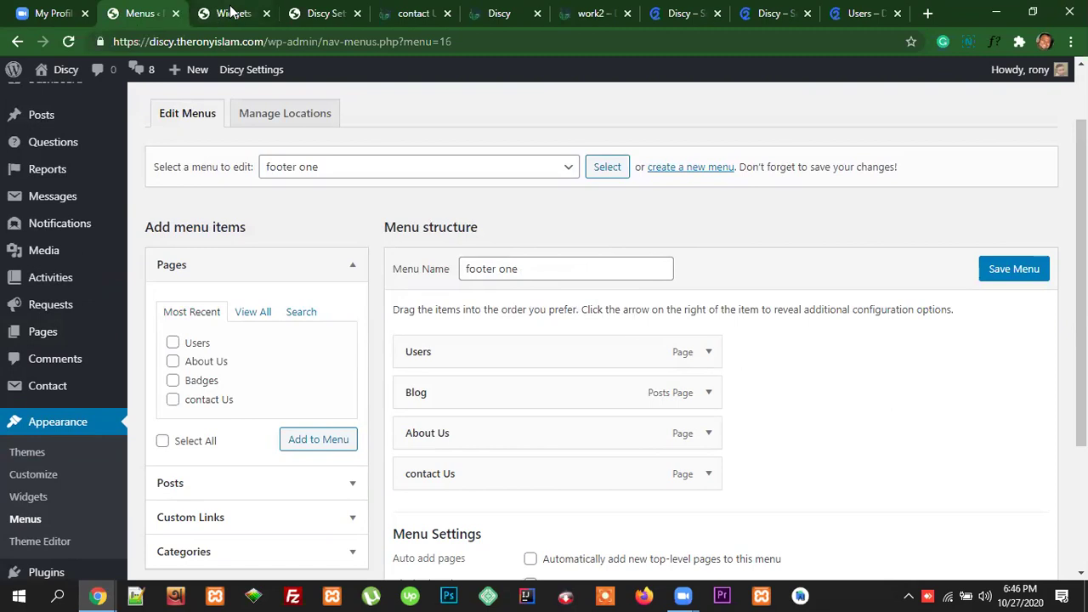
pyautogui.click(230, 17)
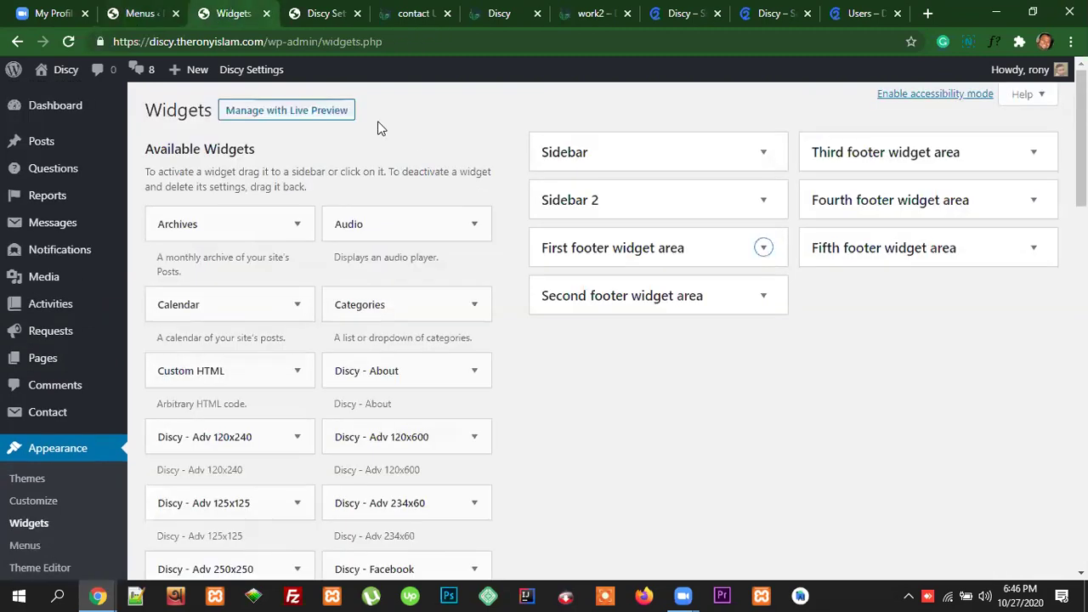
# Step: Reload the Widgets page and expand the Second footer widget area
pyautogui.click(250, 42)
pyautogui.press('Return')
pyautogui.scroll(-1, 859, 416)
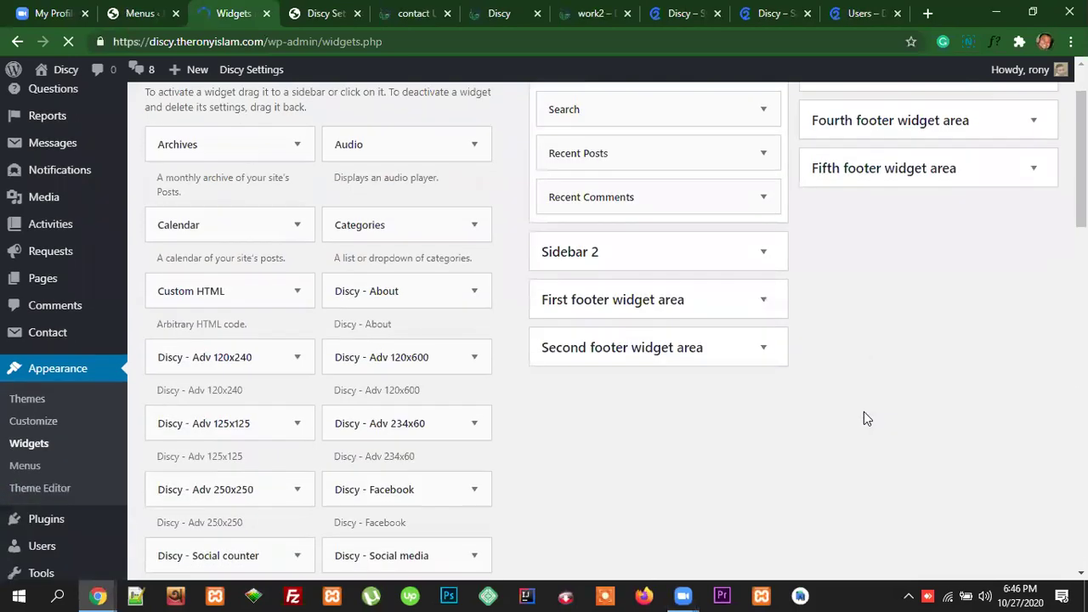
pyautogui.scroll(1, 862, 409)
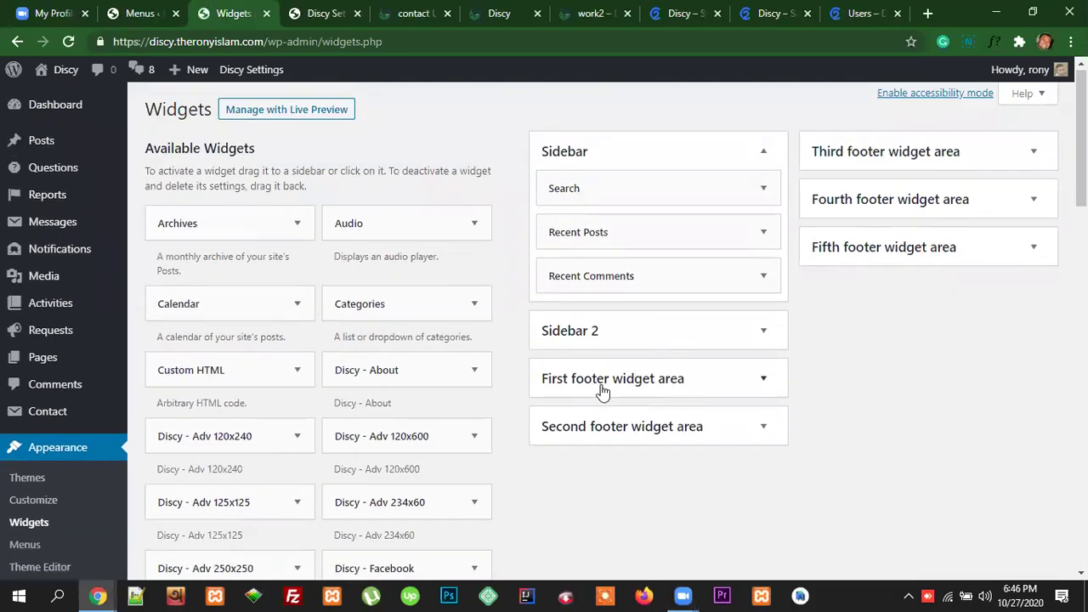
pyautogui.scroll(-1, 704, 428)
pyautogui.click(762, 349)
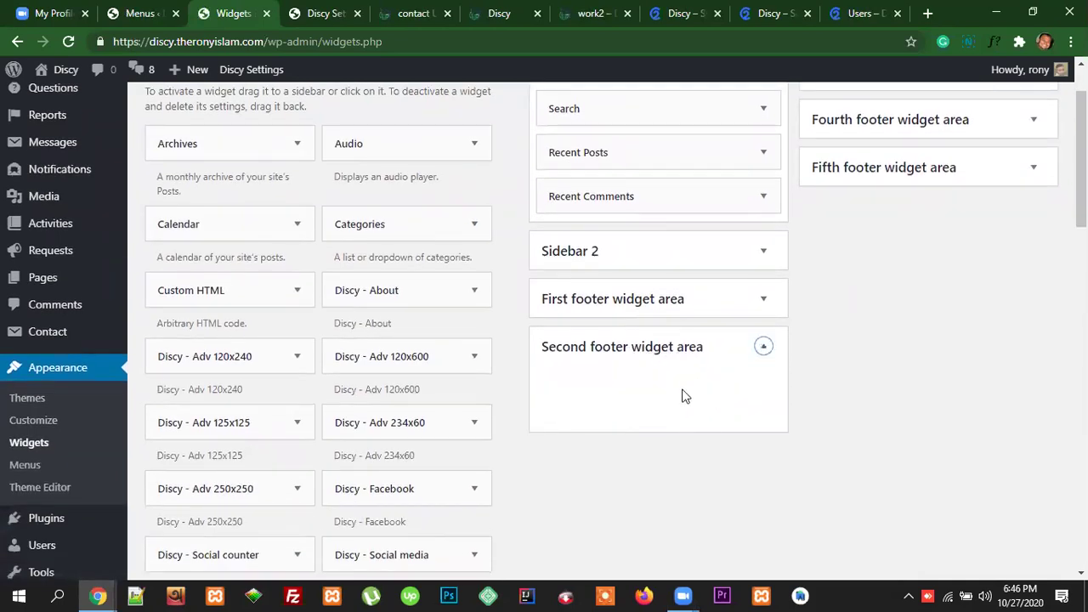
pyautogui.click(700, 480)
# Step: Add a Navigation Menu widget to the Second footer area, then bring up the demo Users page
pyautogui.scroll(-2, 328, 398)
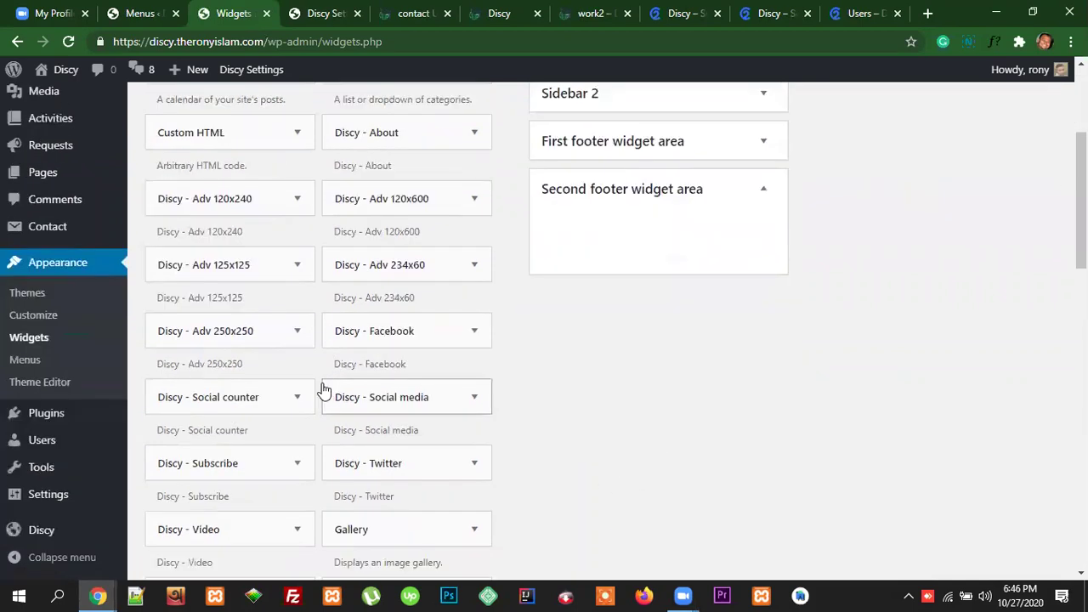
pyautogui.scroll(-1, 396, 365)
pyautogui.scroll(-2, 396, 365)
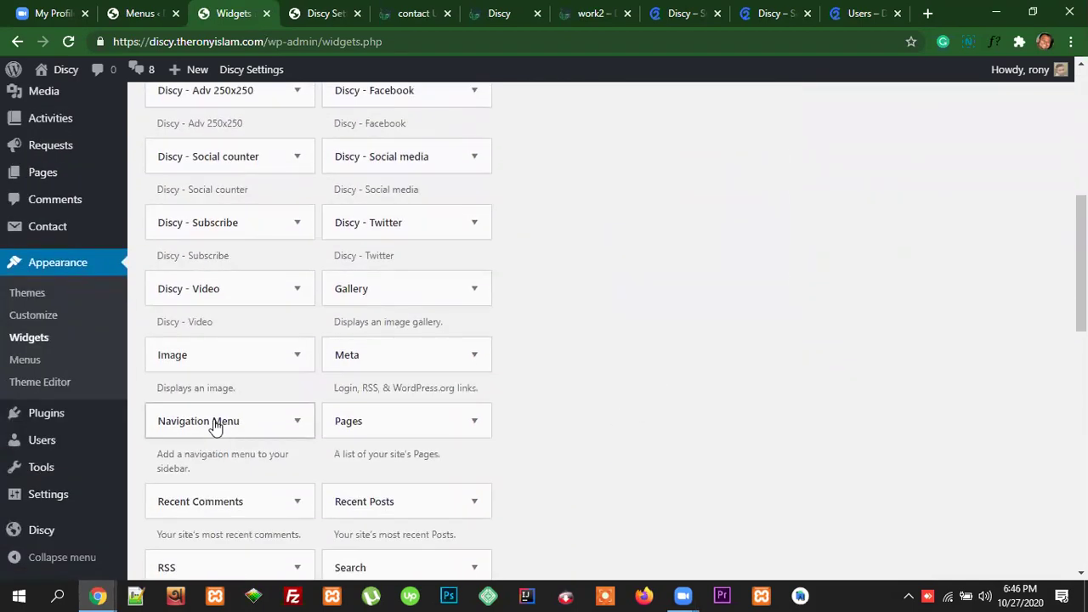
pyautogui.click(298, 425)
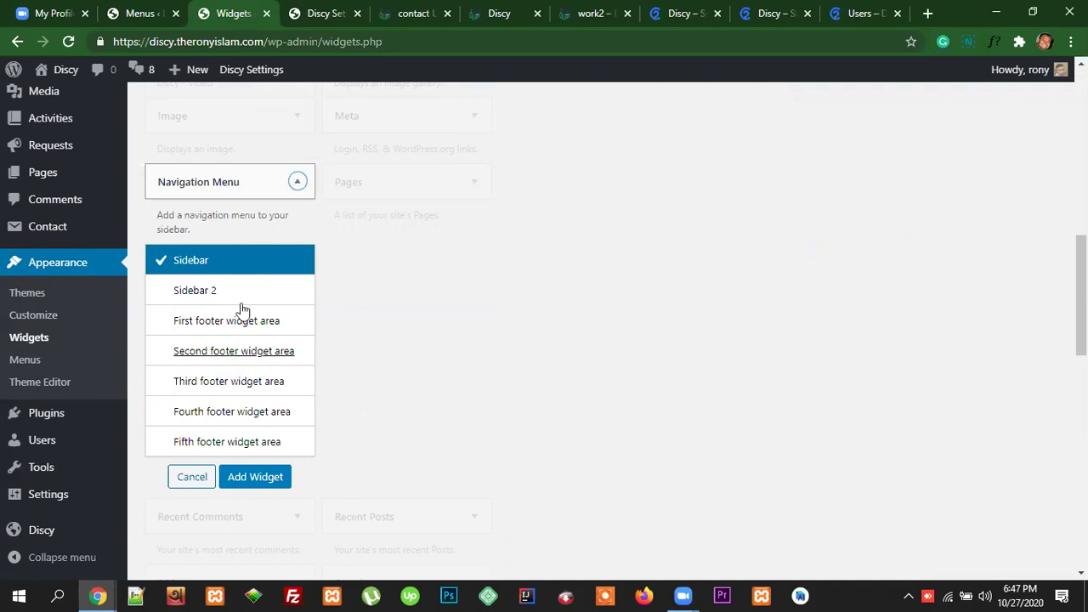
pyautogui.click(230, 354)
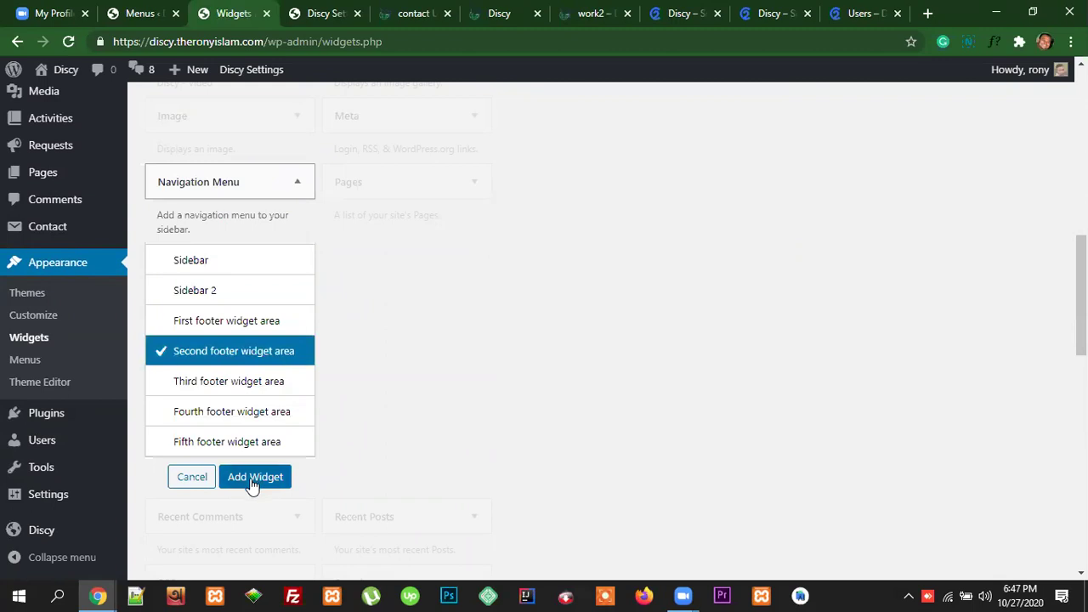
pyautogui.click(250, 479)
pyautogui.scroll(2, 805, 438)
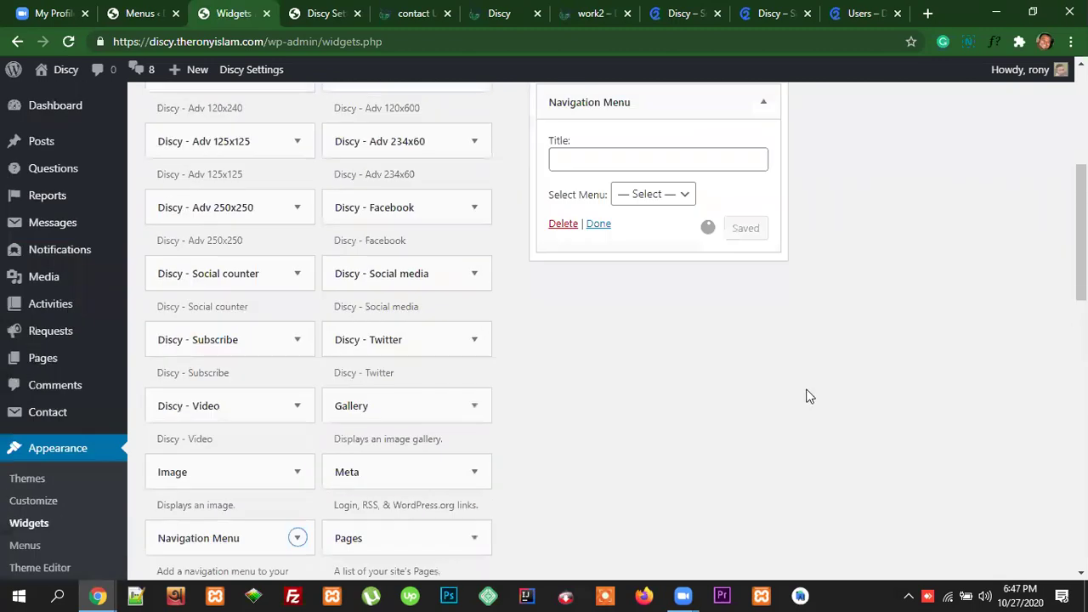
pyautogui.scroll(3, 705, 336)
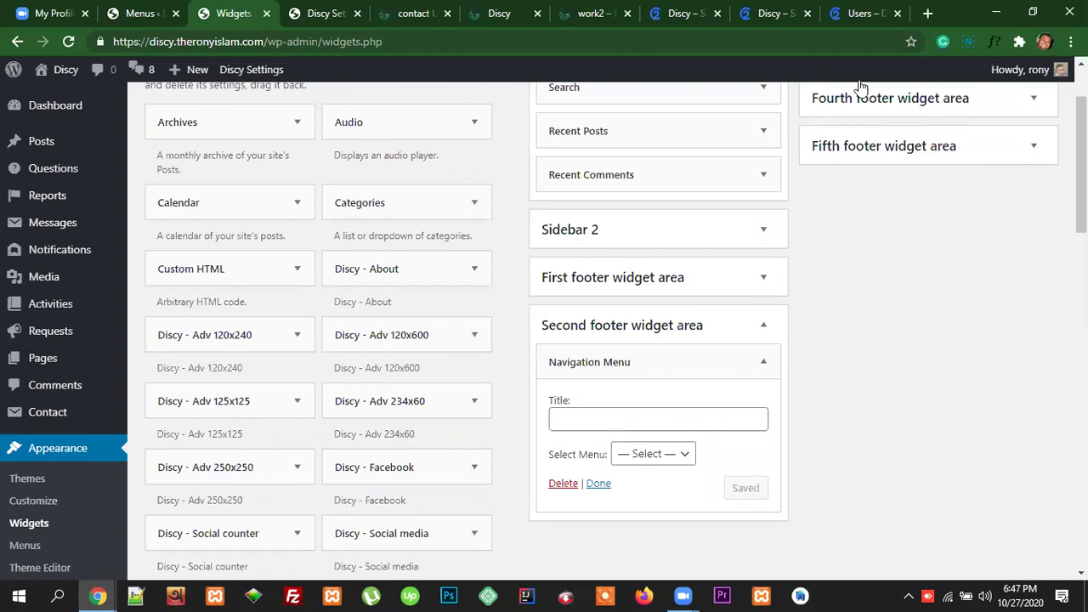
pyautogui.click(859, 14)
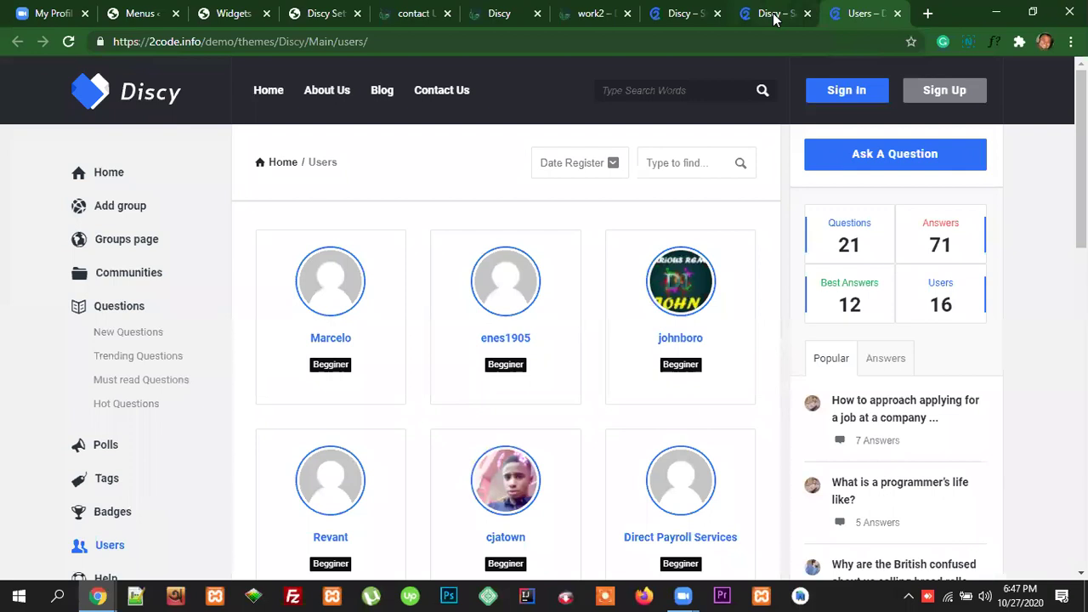
# Step: Title the widget 'About Us' (copied from the demo footer), pick the footer one menu, and save
pyautogui.scroll(-10, 969, 412)
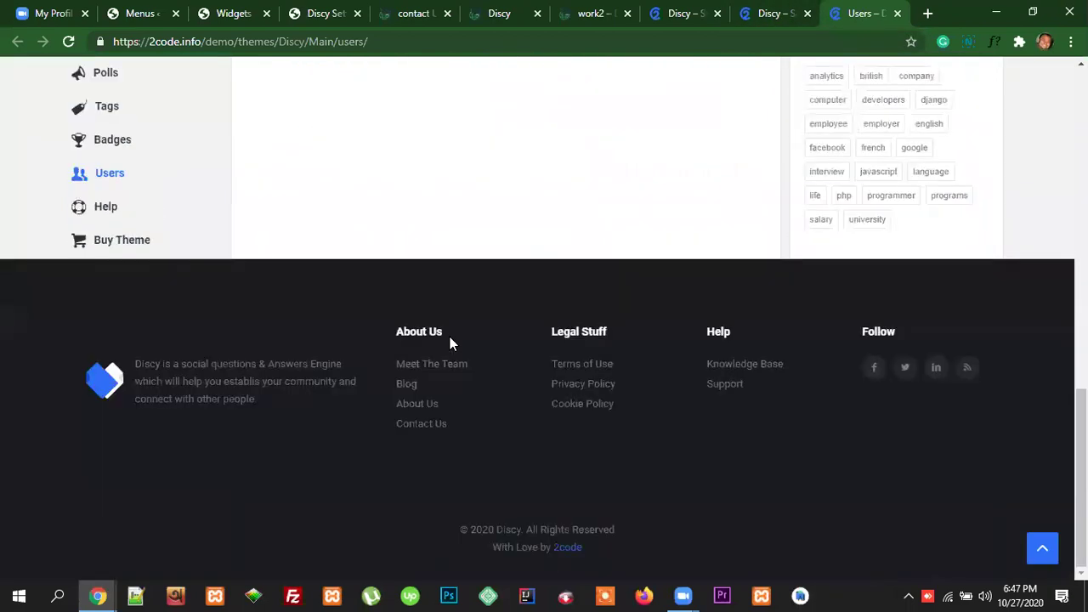
pyautogui.moveTo(443, 333); pyautogui.dragTo(393, 340)
pyautogui.hotkey('ctrl', 'c')
pyautogui.click(233, 13)
pyautogui.click(585, 419)
pyautogui.hotkey('ctrl', 'v')
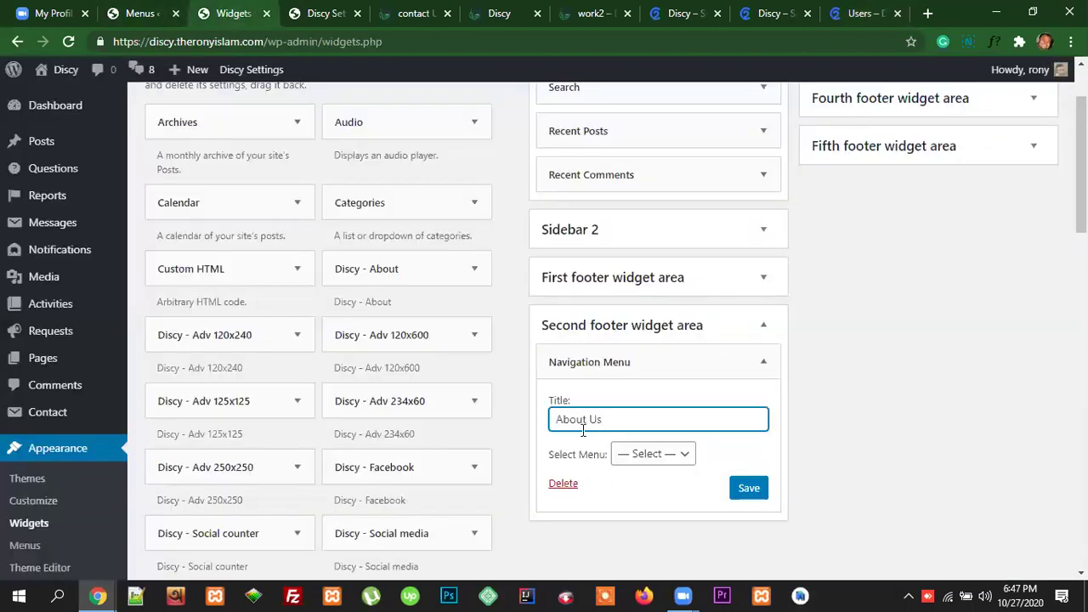
pyautogui.click(672, 459)
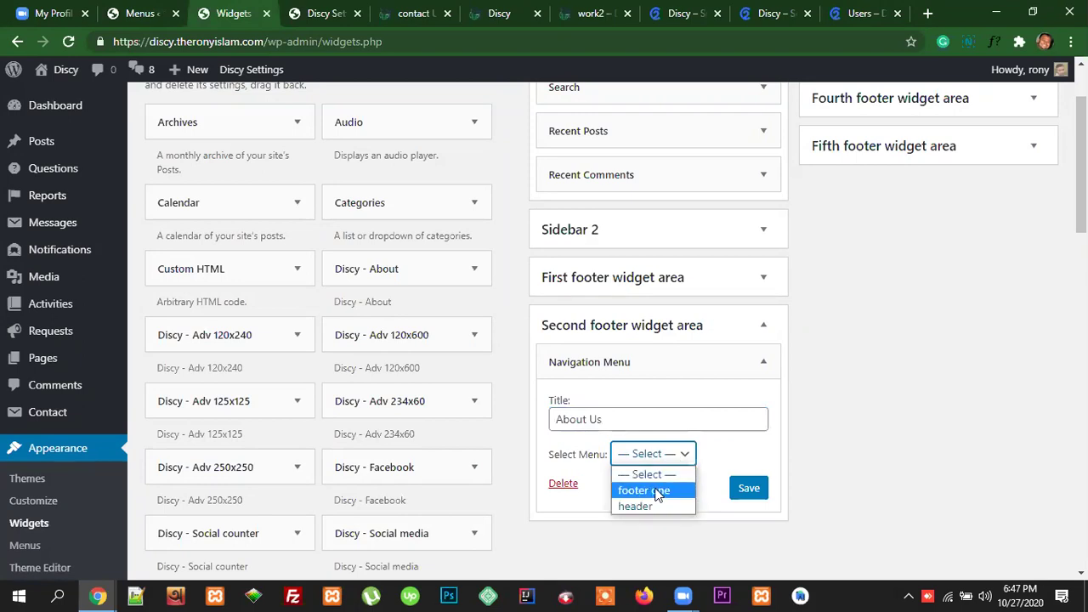
pyautogui.click(657, 492)
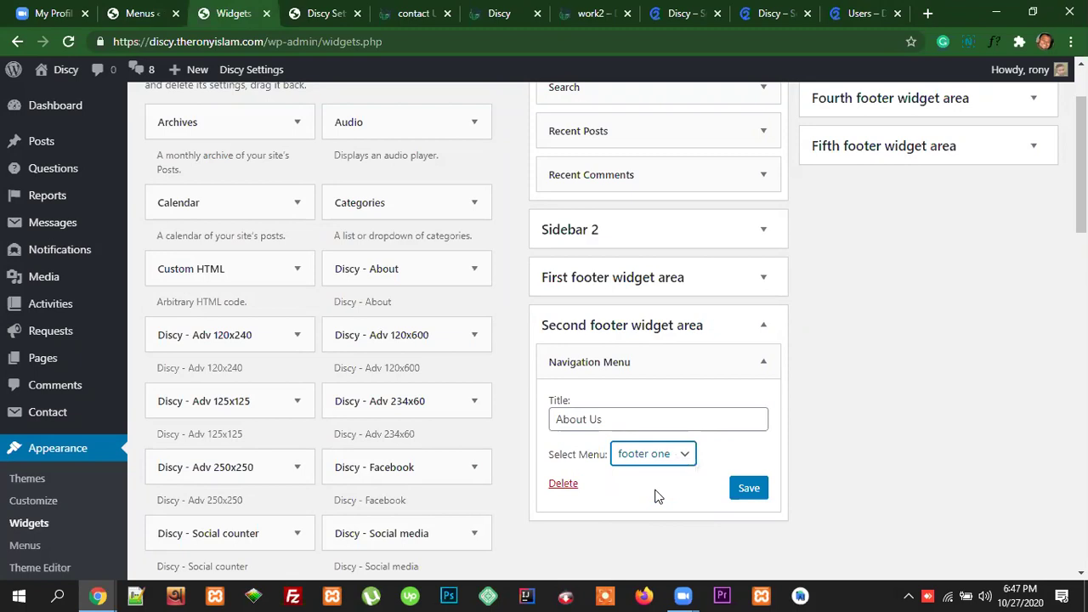
pyautogui.click(744, 490)
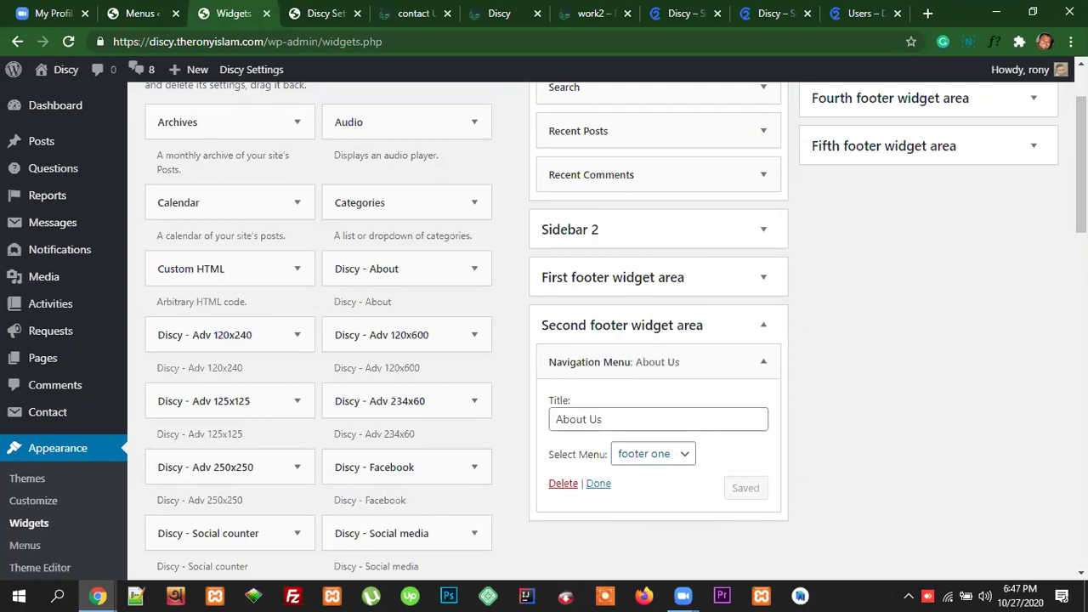
pyautogui.click(410, 15)
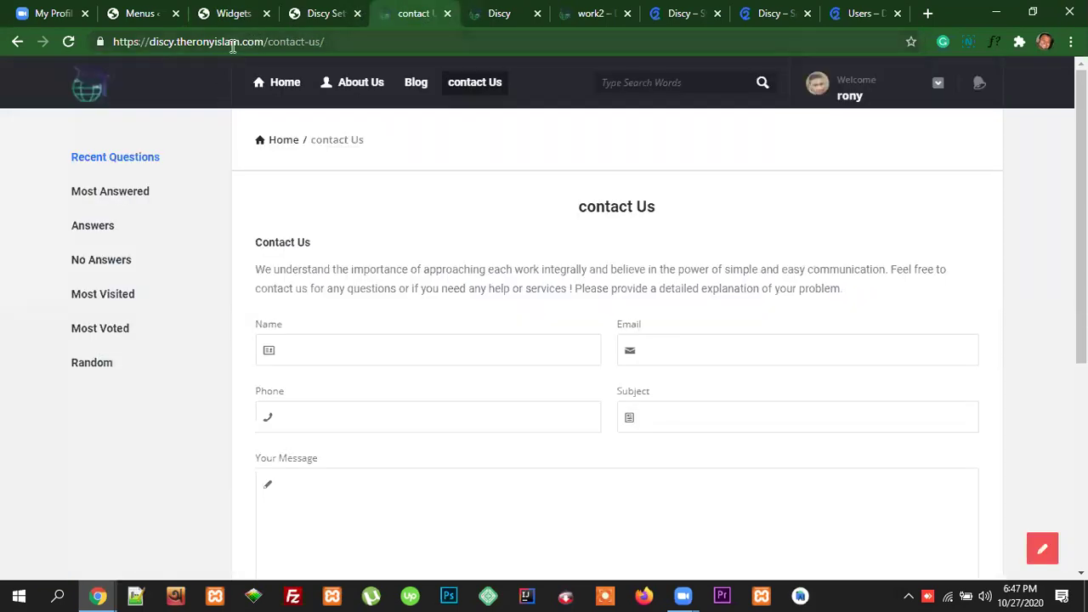
# Step: Go to the live site's home page and scroll through it
pyautogui.click(255, 88)
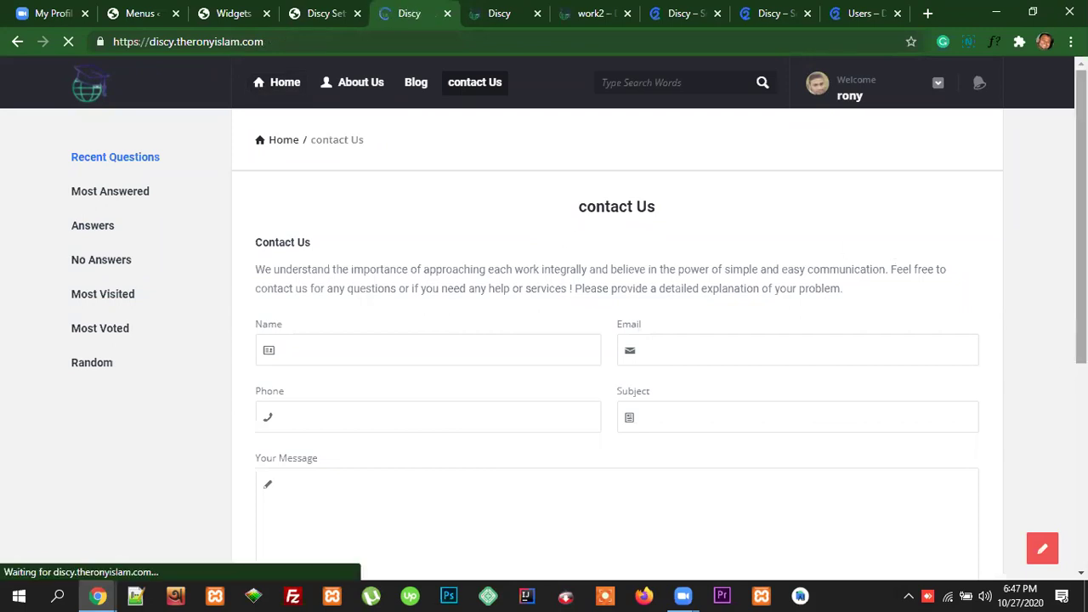
pyautogui.scroll(-15, 488, 345)
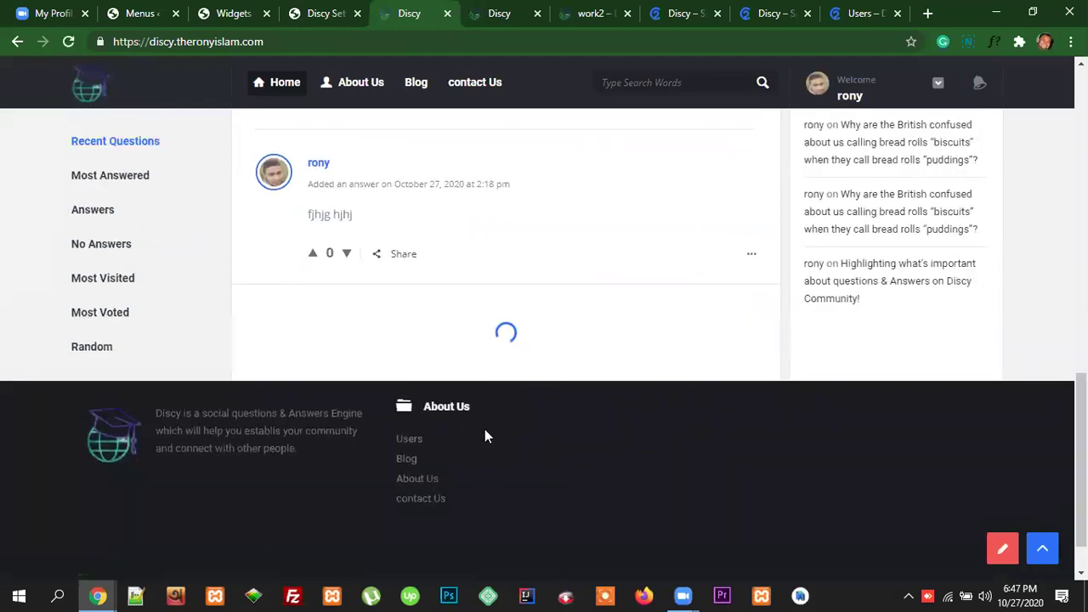
pyautogui.scroll(-1, 485, 429)
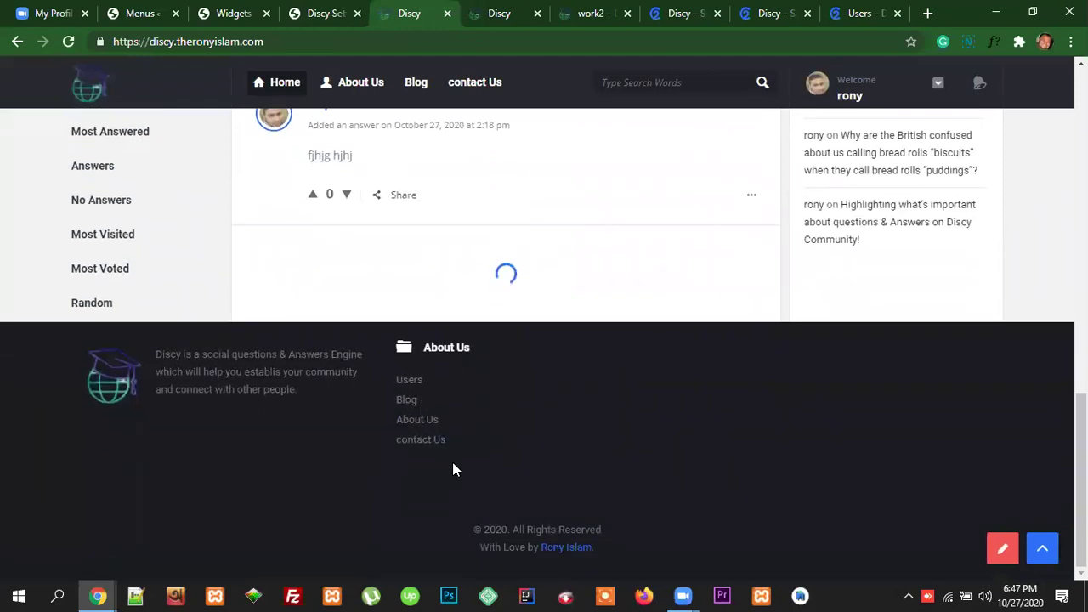
pyautogui.scroll(2, 584, 485)
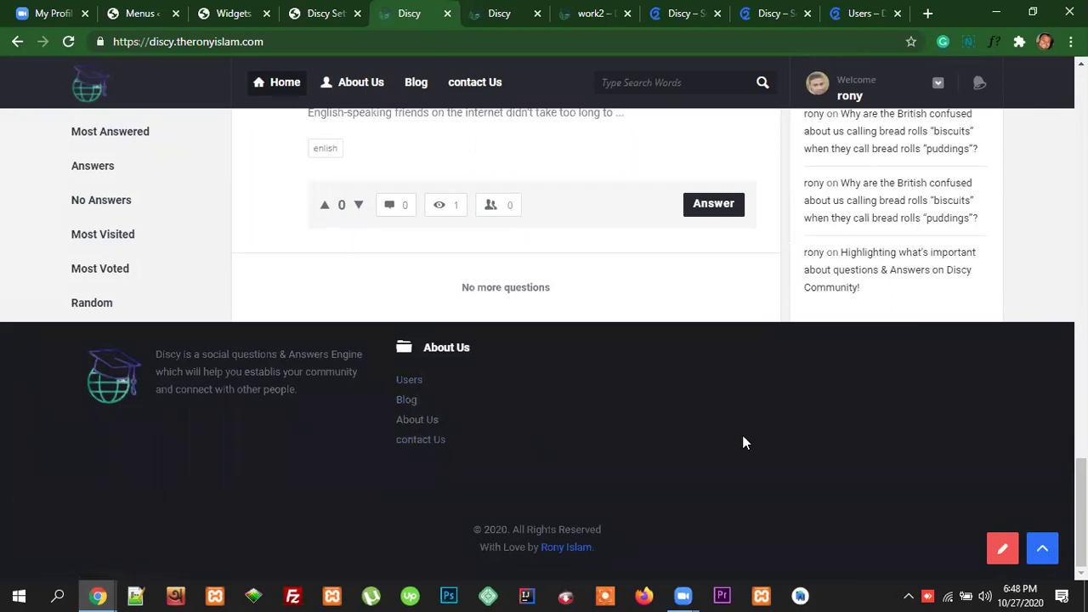
# Step: Highlight the demo footer's Legal Stuff heading and its Terms of Use, Privacy, Cookie Policy links
pyautogui.click(860, 14)
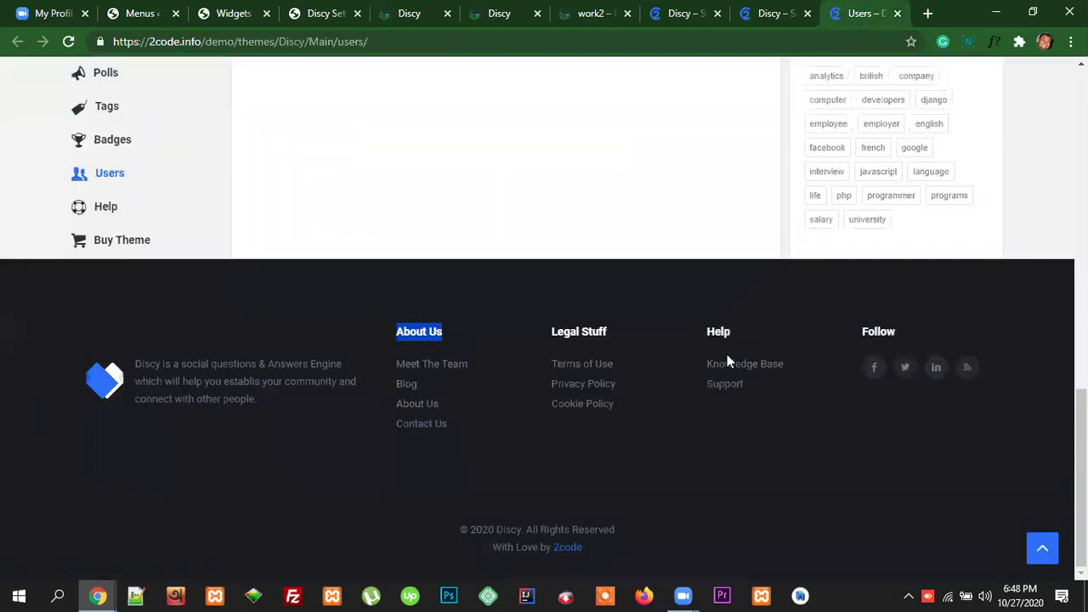
pyautogui.moveTo(611, 333); pyautogui.dragTo(549, 333)
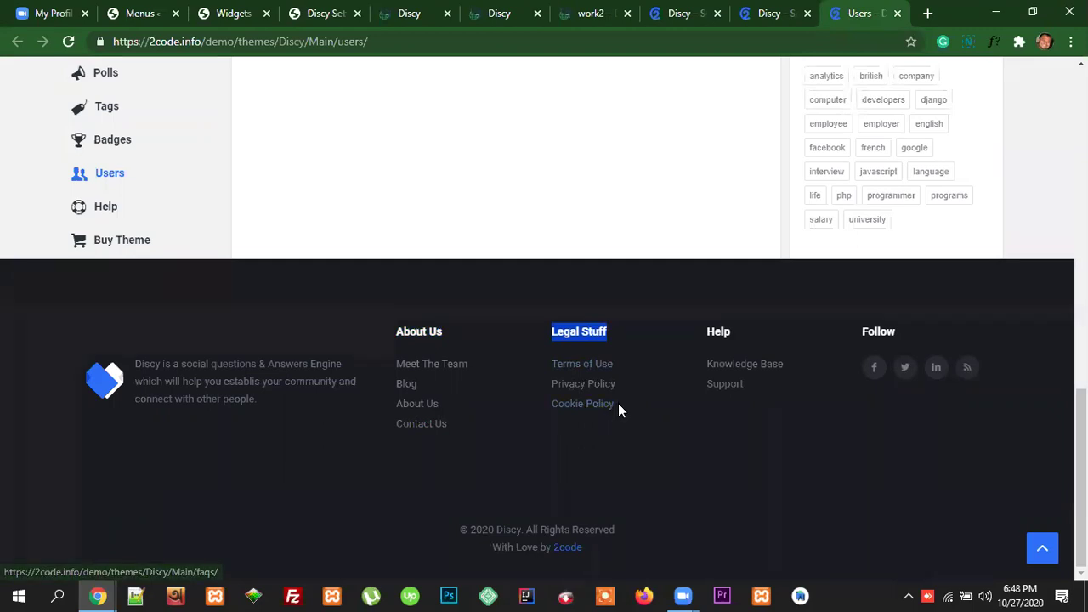
pyautogui.moveTo(618, 403); pyautogui.dragTo(553, 362)
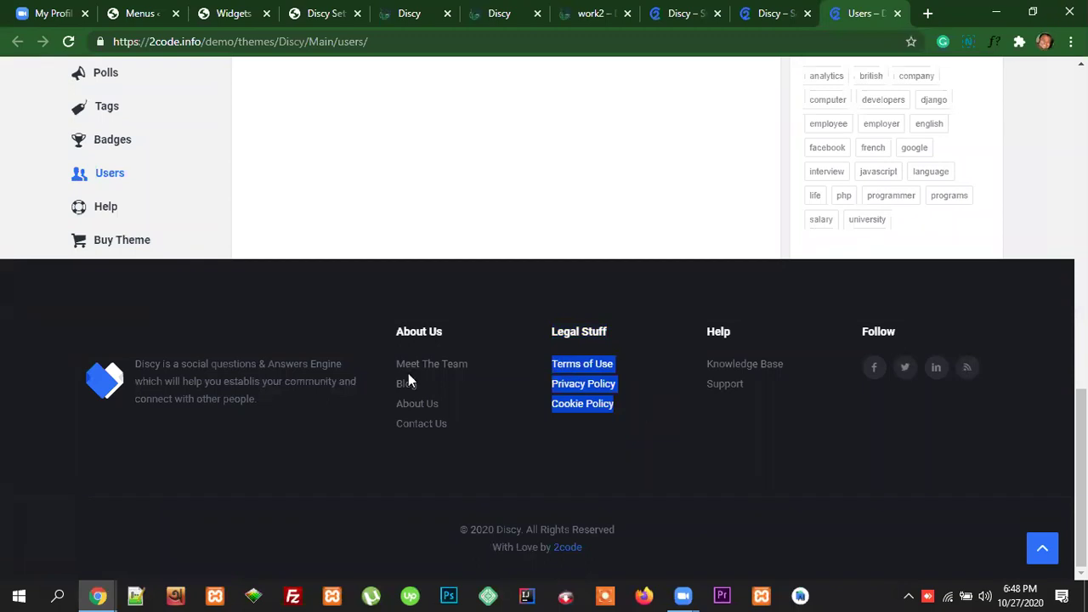
pyautogui.click(238, 16)
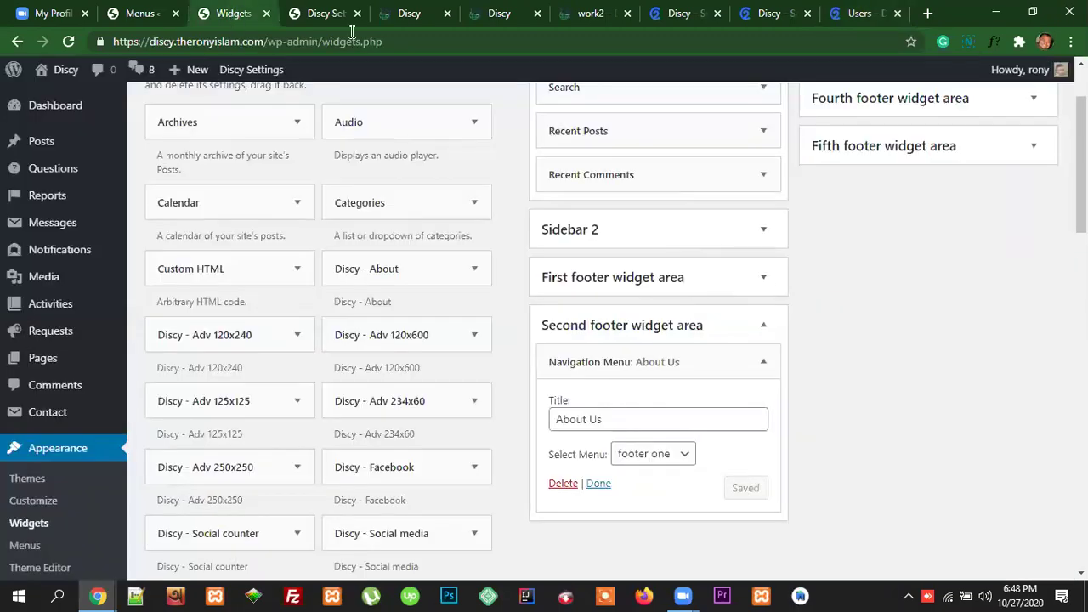
pyautogui.click(331, 13)
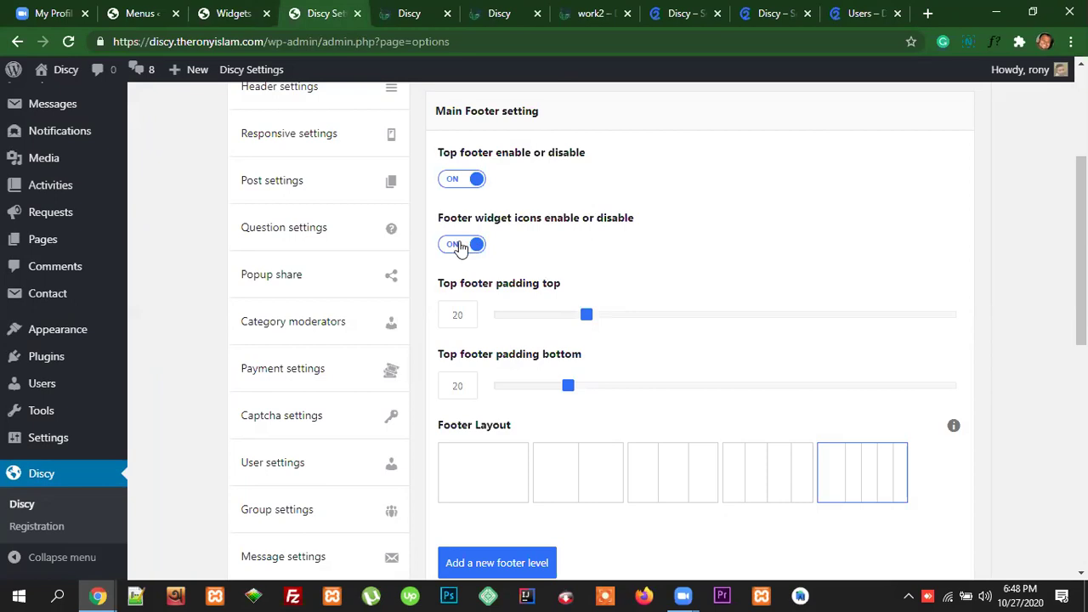
pyautogui.click(407, 14)
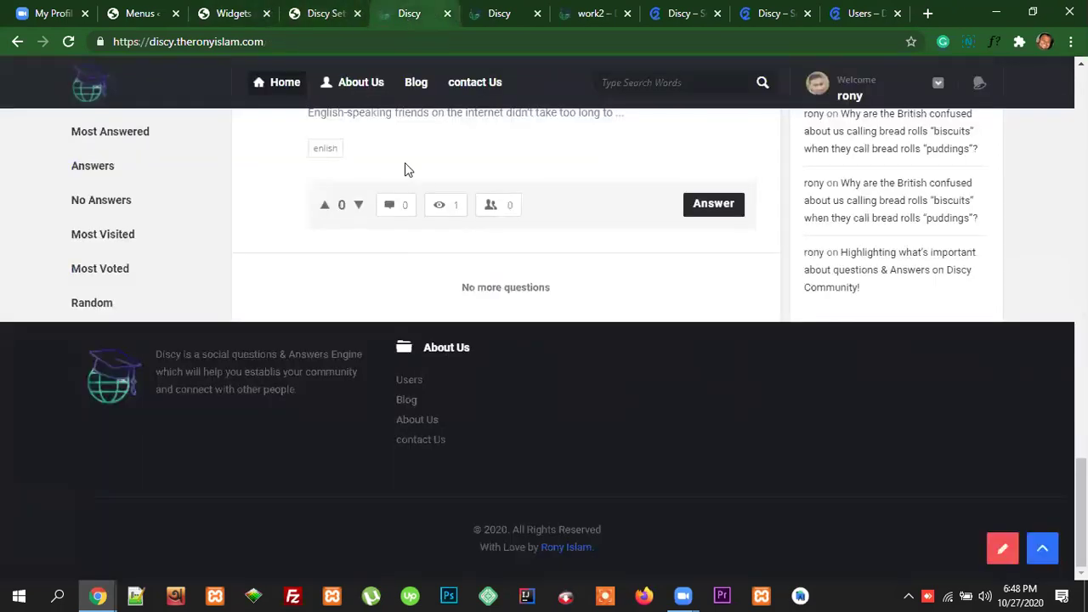
pyautogui.click(316, 12)
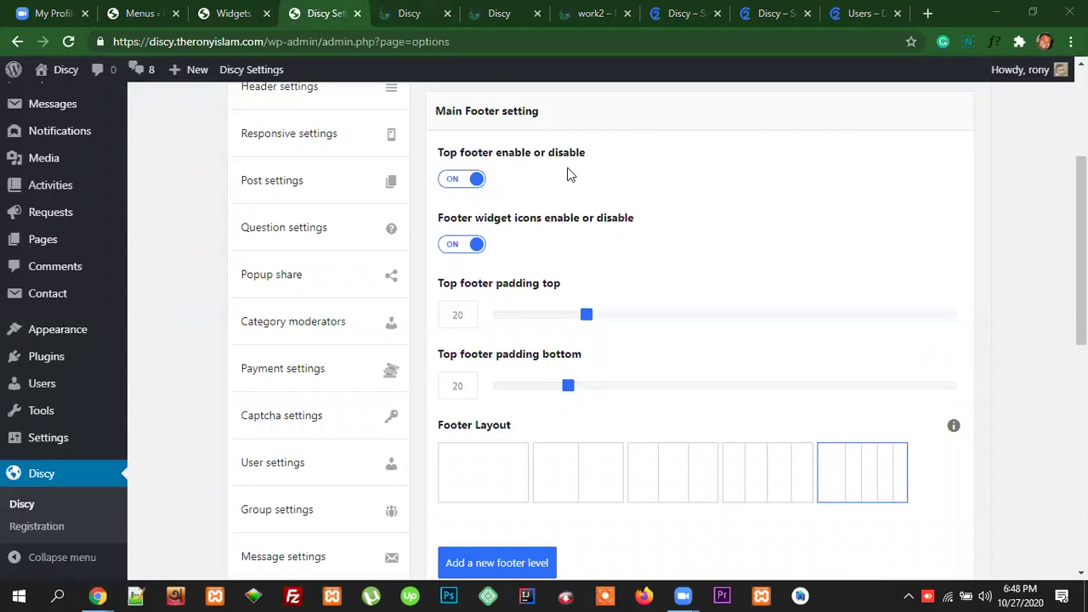
pyautogui.click(231, 13)
pyautogui.click(555, 420)
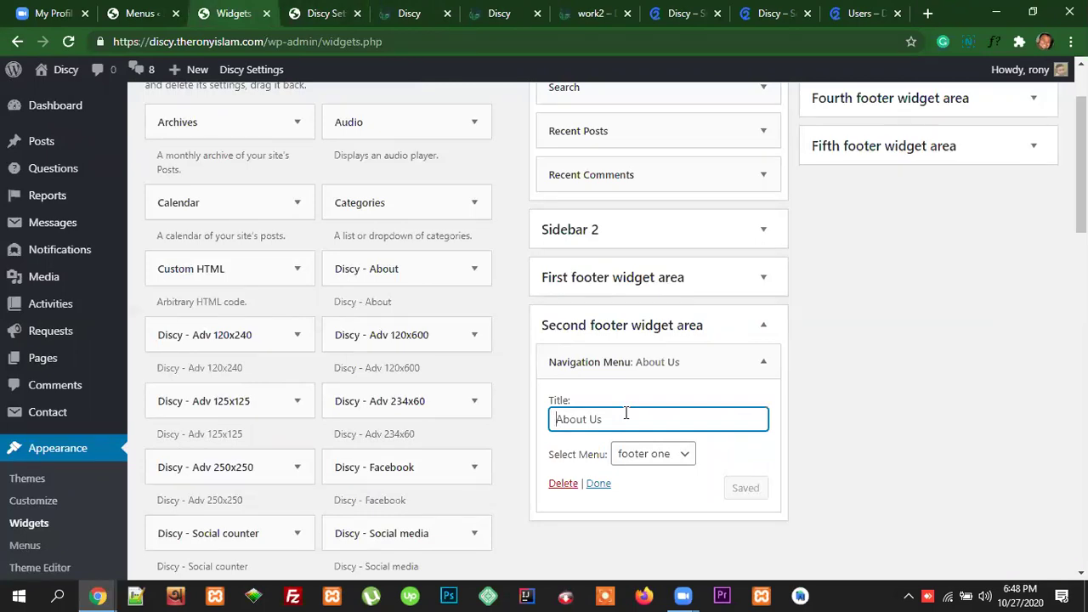
# Step: Add icon-home <i> markup before the About Us widget title and save the widget
pyautogui.write('<i')
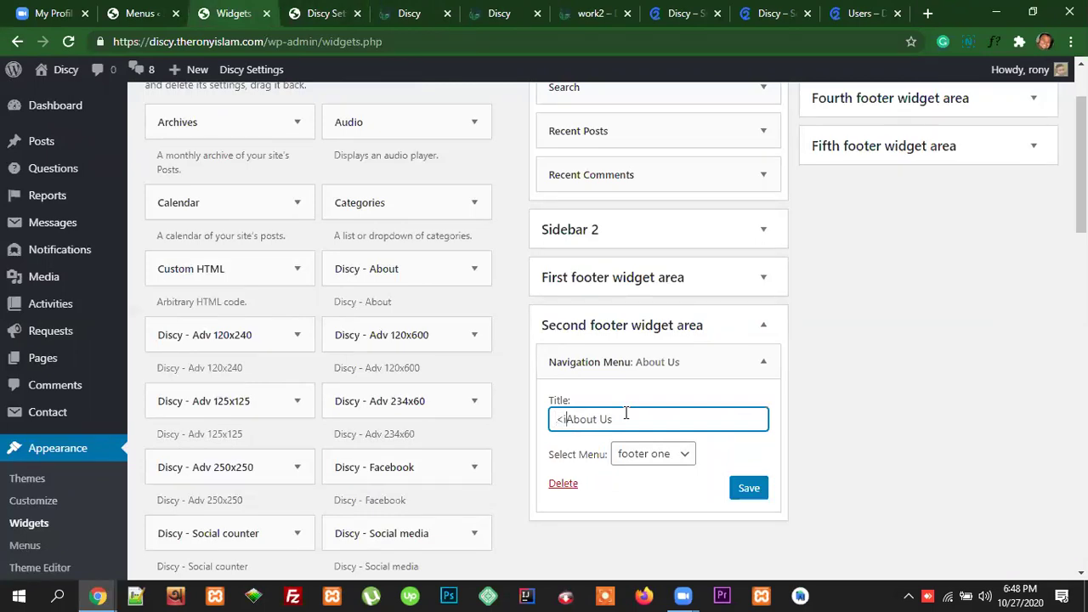
pyautogui.write('></i')
pyautogui.write('>')
pyautogui.write(' class=""')
pyautogui.write('icon-')
pyautogui.write('home')
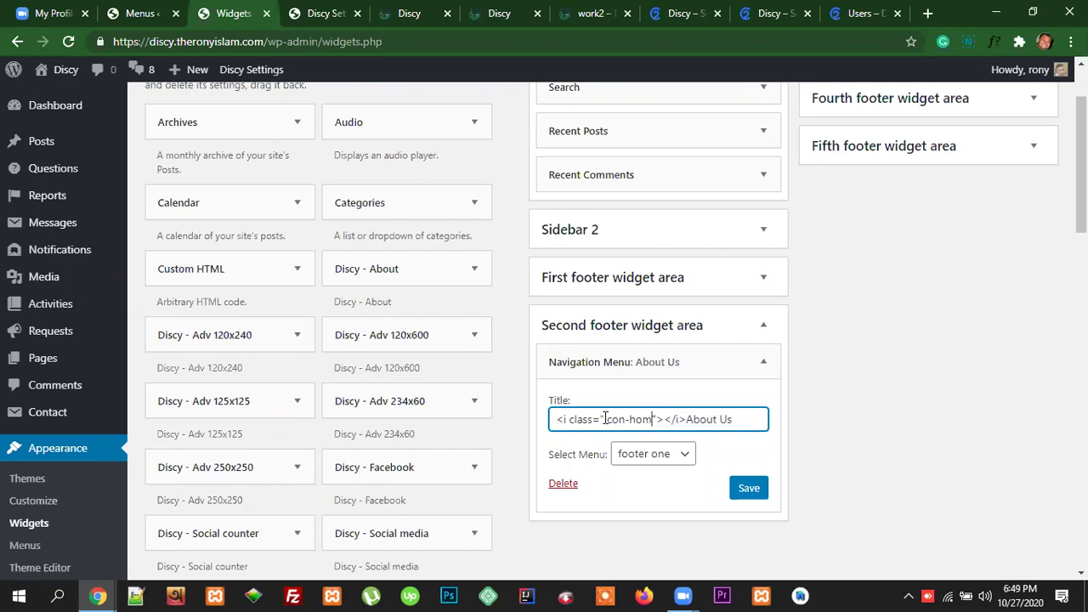
pyautogui.click(752, 489)
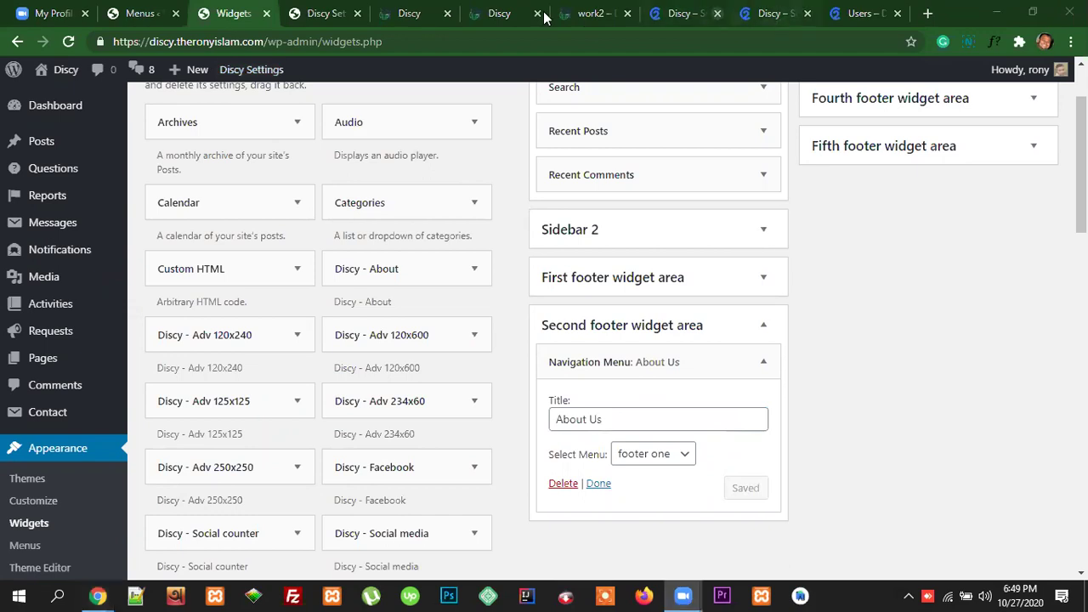
pyautogui.click(405, 24)
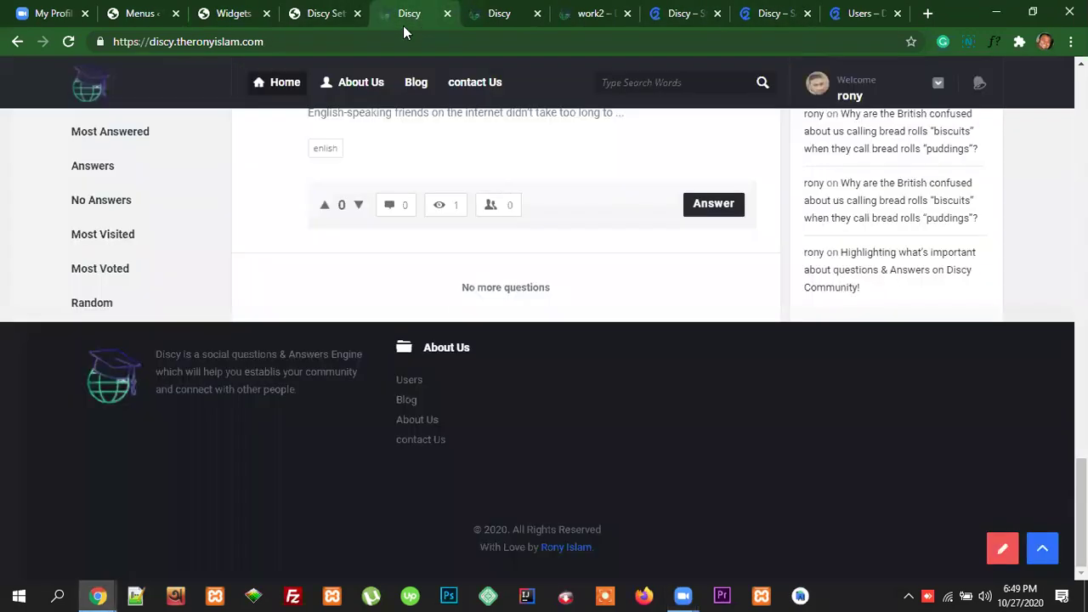
pyautogui.click(334, 37)
pyautogui.press('Return')
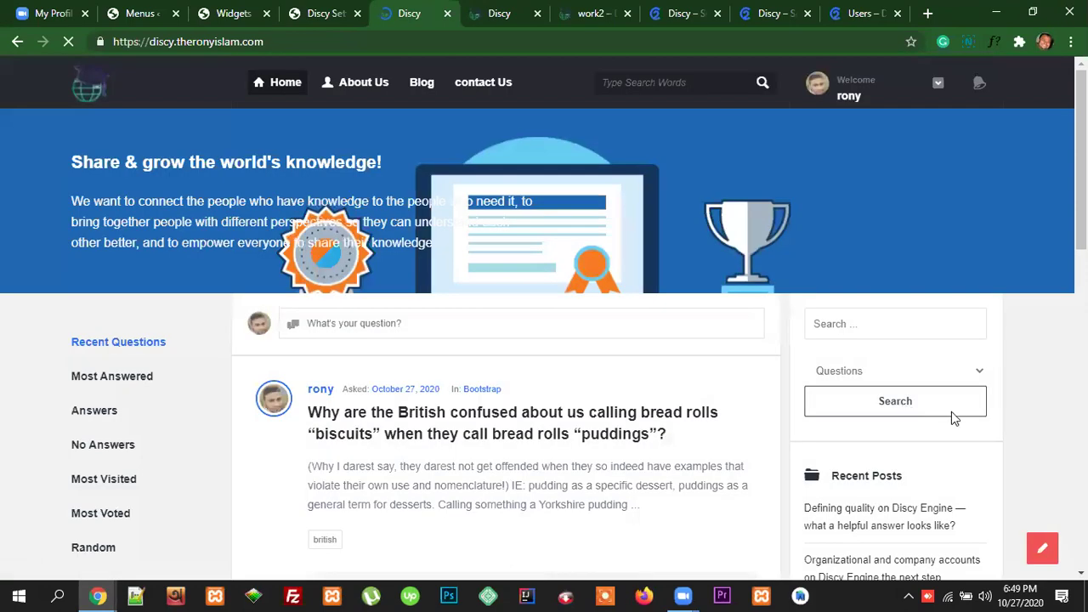
pyautogui.scroll(-15, 951, 411)
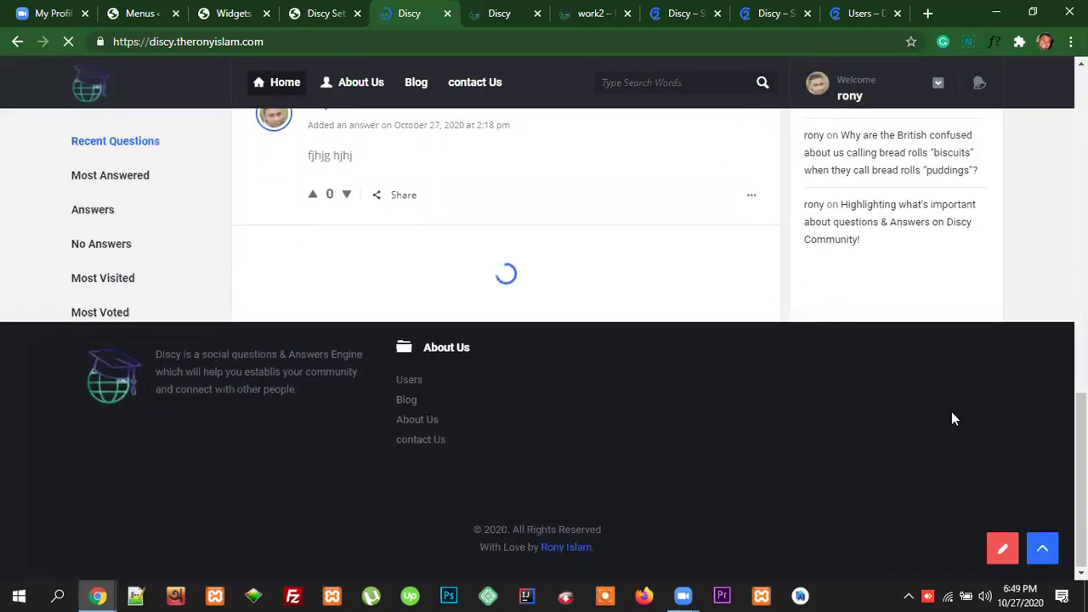
pyautogui.scroll(-10, 956, 423)
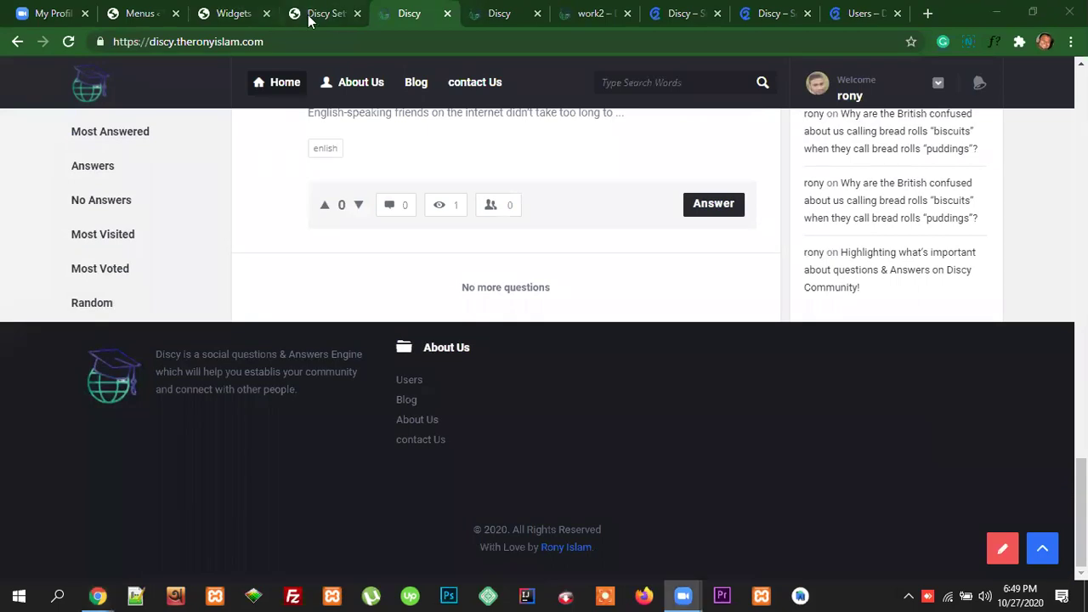
pyautogui.click(230, 14)
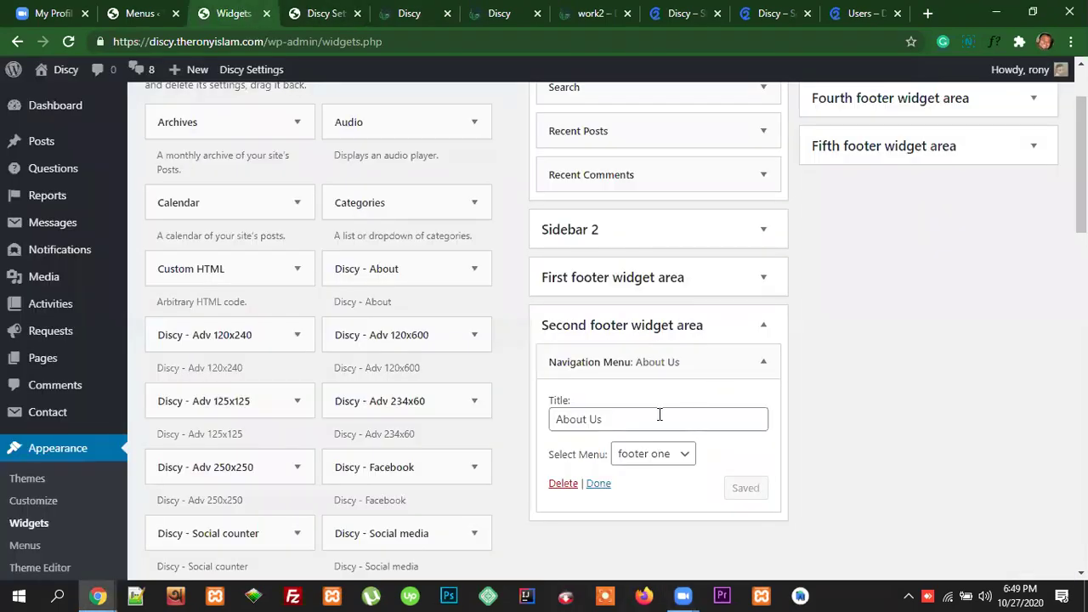
pyautogui.click(560, 420)
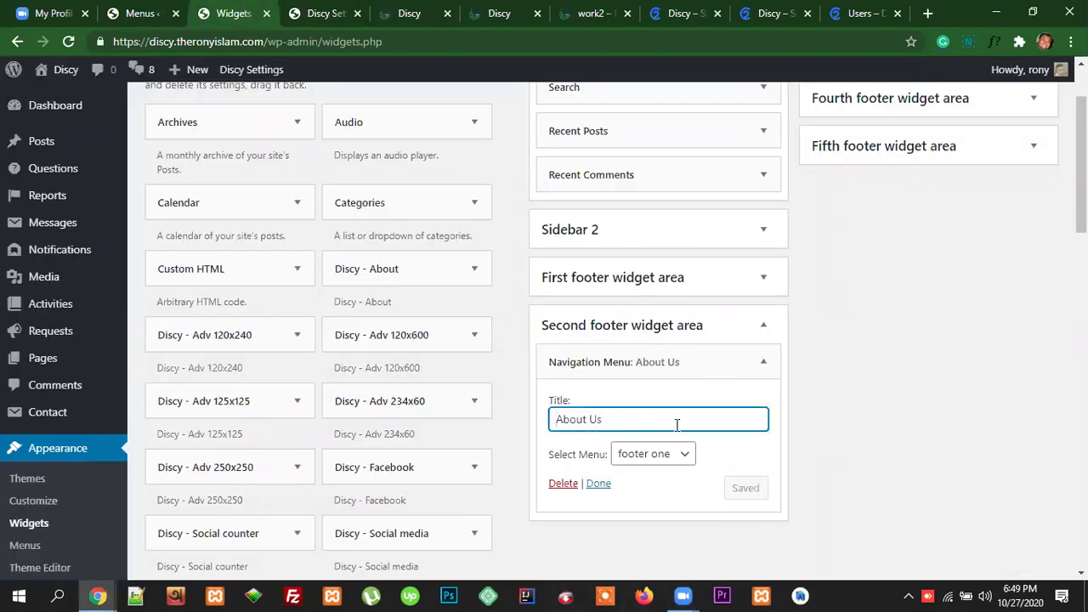
pyautogui.click(687, 390)
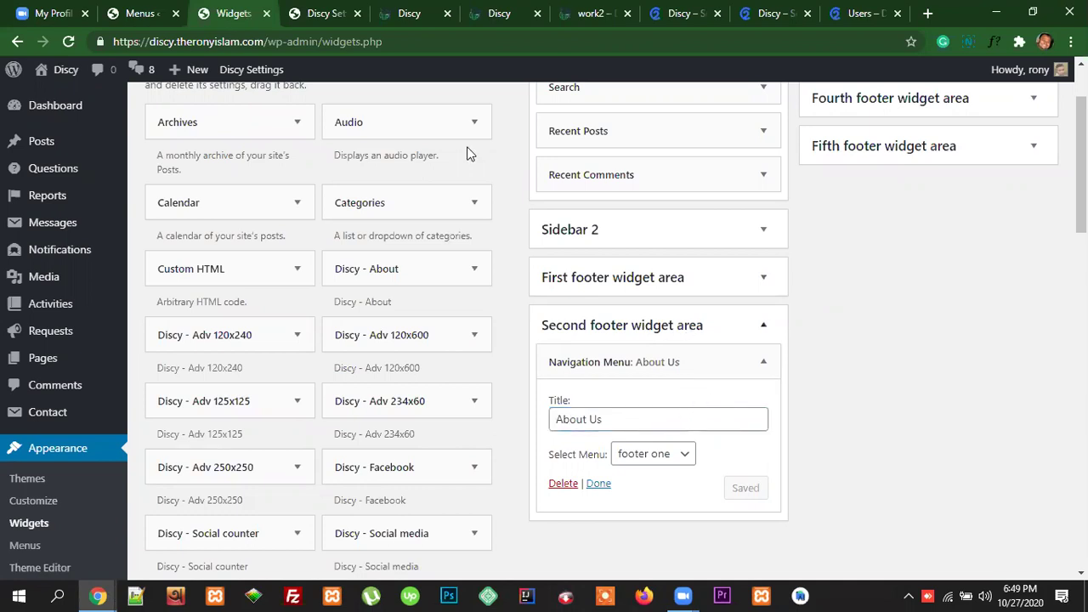
# Step: Turn Footer widget icons OFF in Discy's Main Footer settings and save the options
pyautogui.click(328, 19)
pyautogui.click(455, 245)
pyautogui.scroll(3, 1006, 361)
pyautogui.click(935, 139)
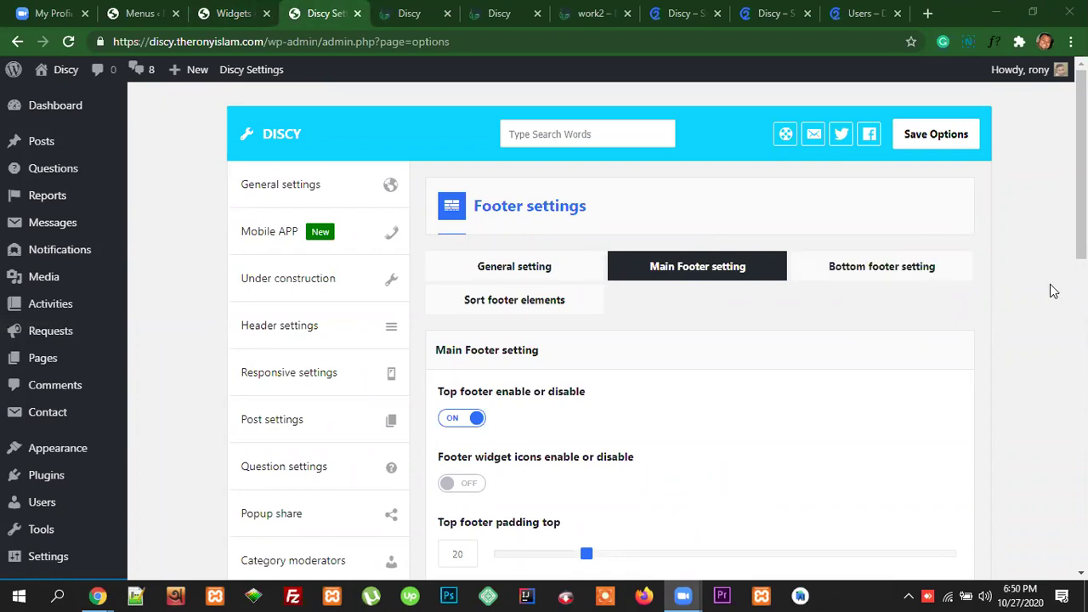
pyautogui.click(932, 139)
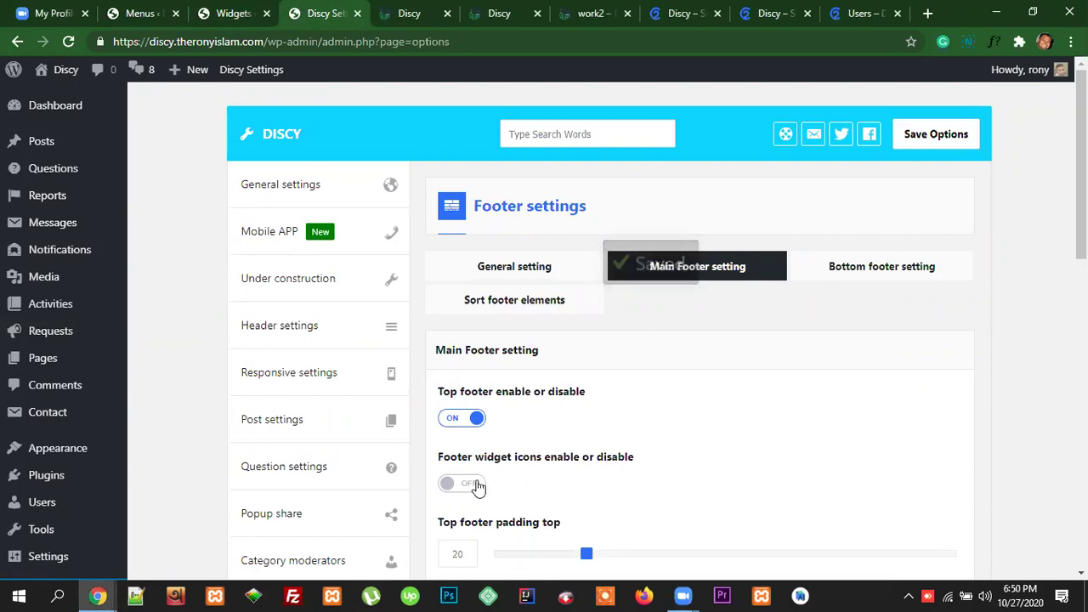
# Step: Reload the live Discy site
pyautogui.click(418, 17)
pyautogui.click(452, 44)
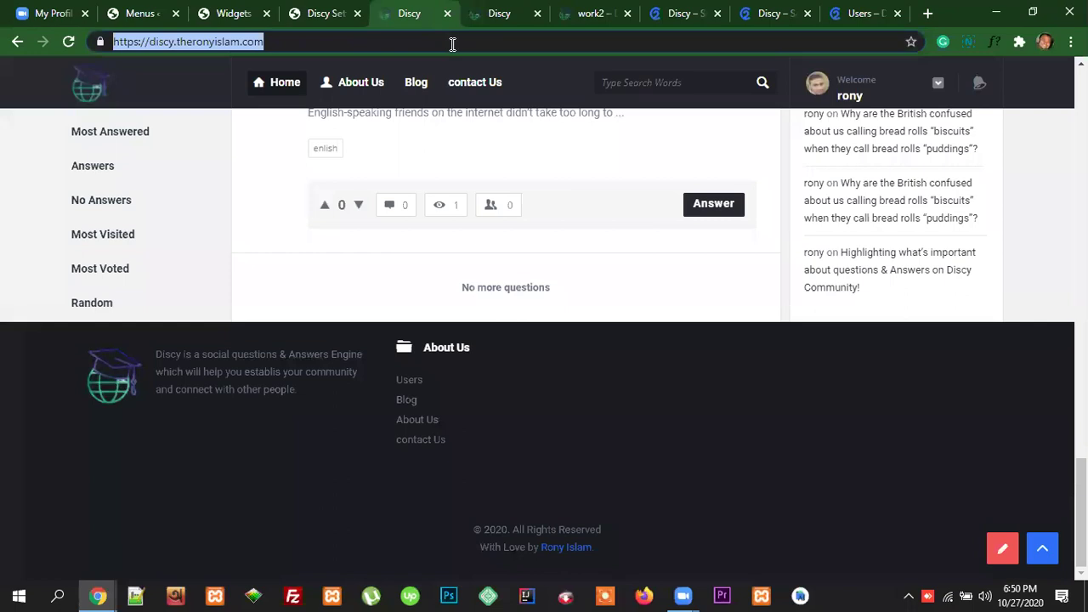
pyautogui.press('Return')
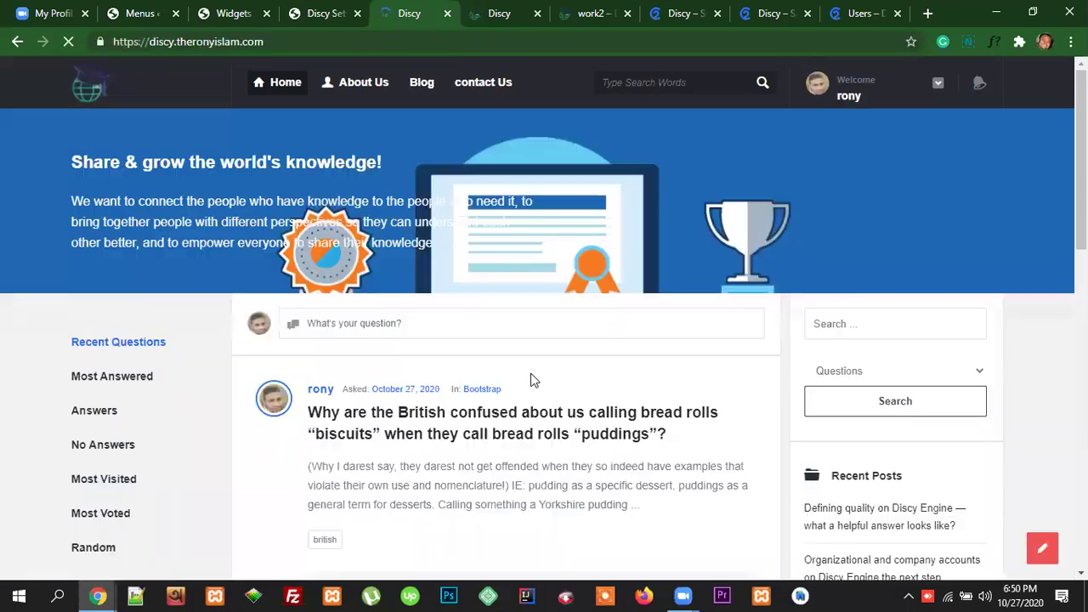
# Step: Check the live footer's About Us heading now lacks its icon, then return to the demo footer
pyautogui.scroll(-15, 570, 371)
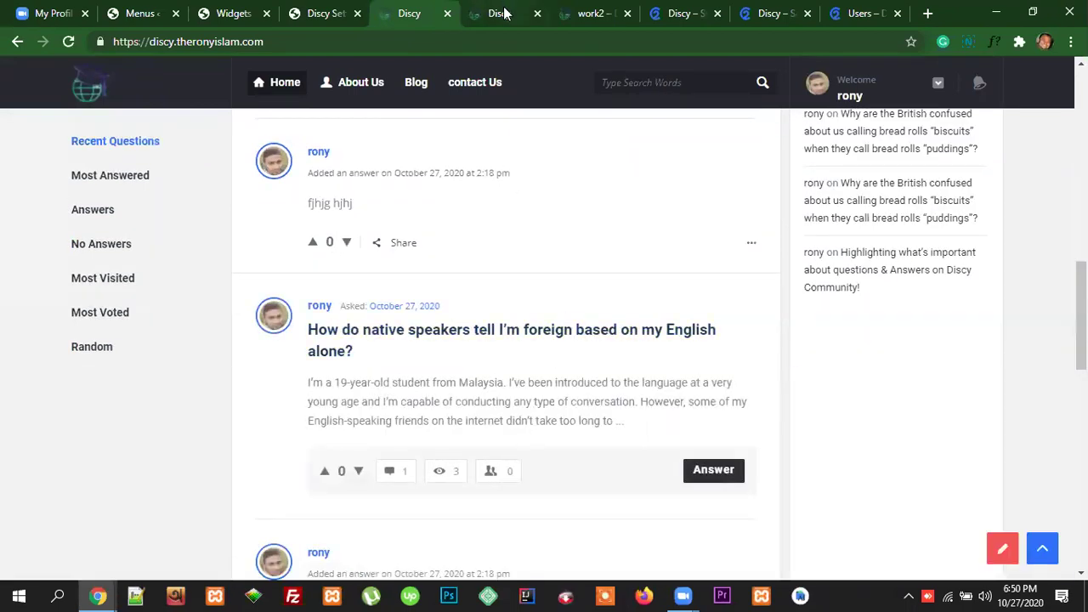
pyautogui.click(501, 13)
pyautogui.scroll(-10, 769, 421)
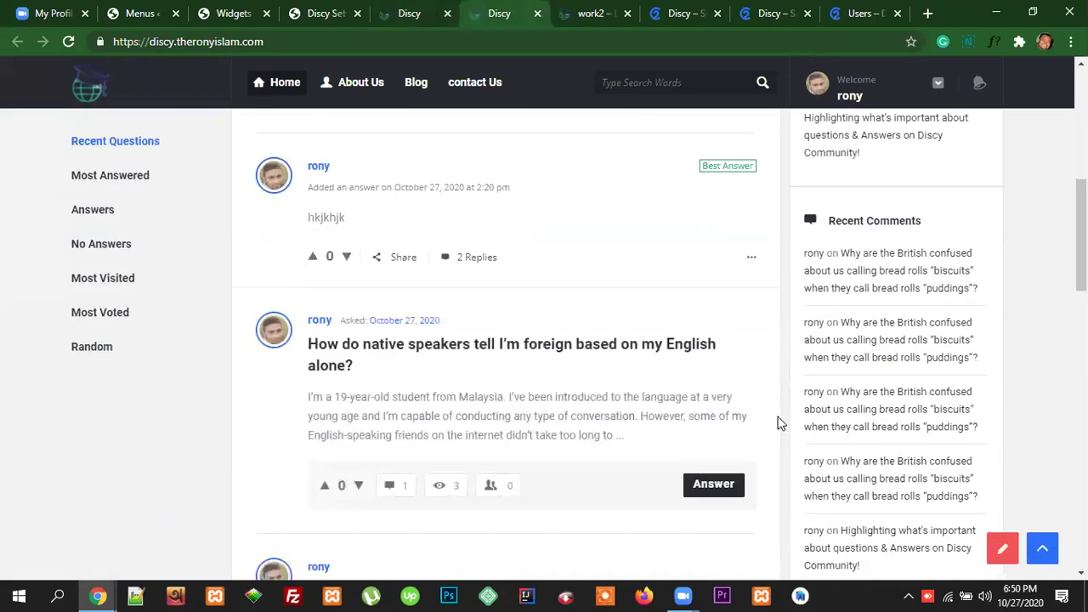
pyautogui.click(866, 13)
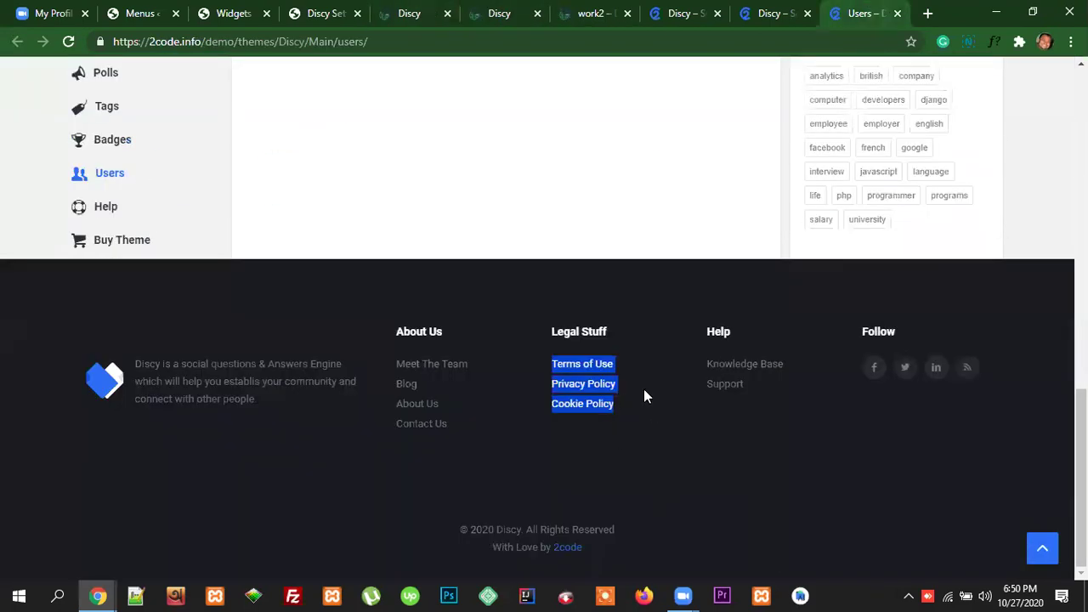
# Step: Highlight the demo's Legal Stuff links: Terms of Use, Privacy Policy and Cookie Policy
pyautogui.click(619, 370)
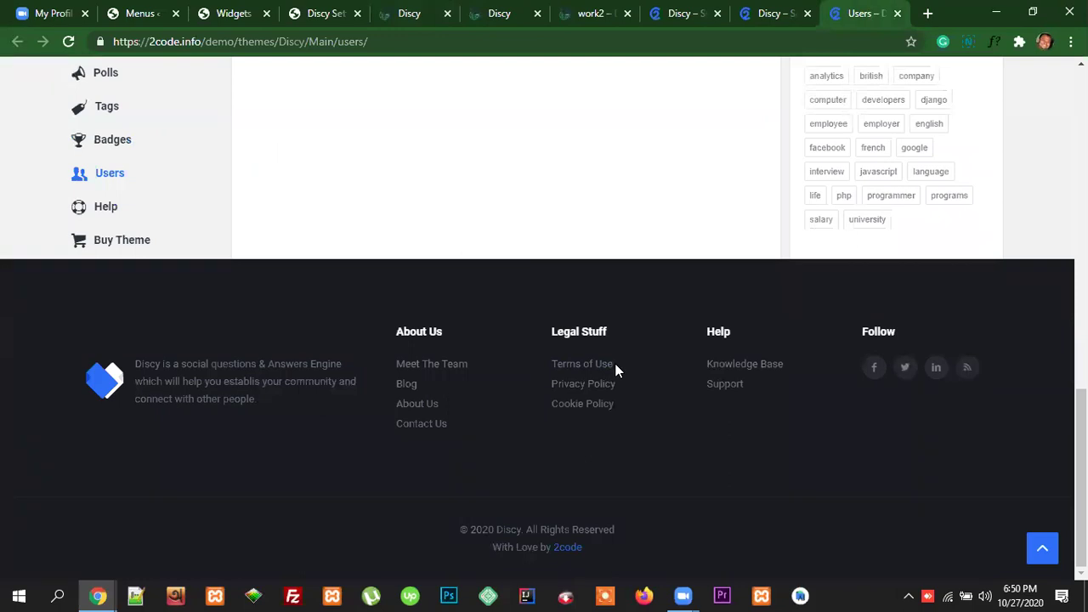
pyautogui.moveTo(615, 363); pyautogui.dragTo(551, 364)
pyautogui.moveTo(618, 383); pyautogui.dragTo(554, 384)
pyautogui.moveTo(620, 404); pyautogui.dragTo(550, 403)
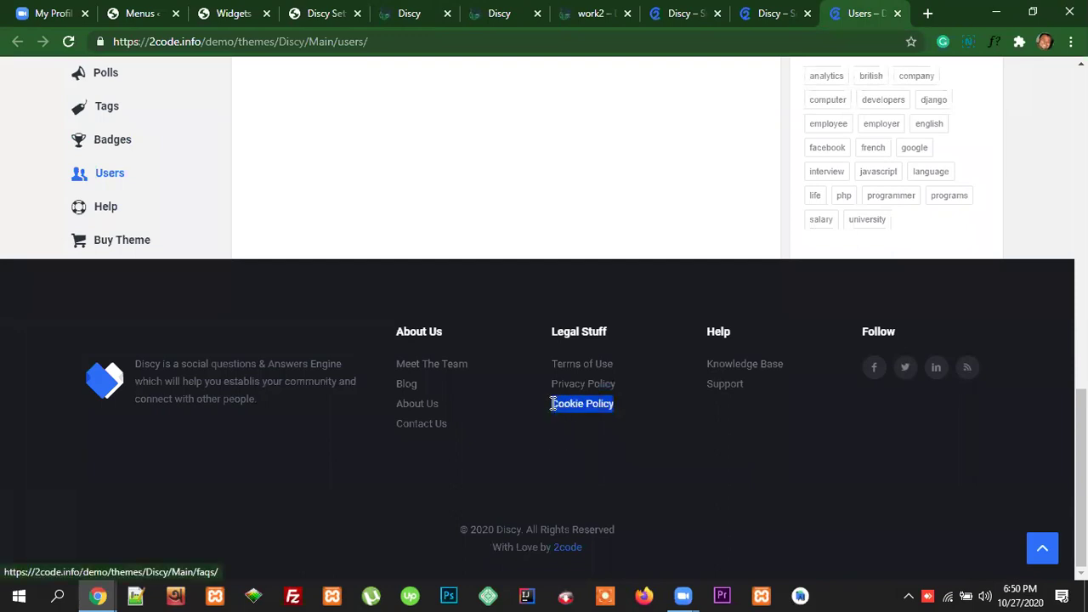
pyautogui.click(612, 426)
pyautogui.moveTo(621, 383); pyautogui.dragTo(551, 383)
pyautogui.moveTo(622, 366); pyautogui.dragTo(553, 364)
pyautogui.click(619, 388)
pyautogui.moveTo(619, 389); pyautogui.dragTo(544, 386)
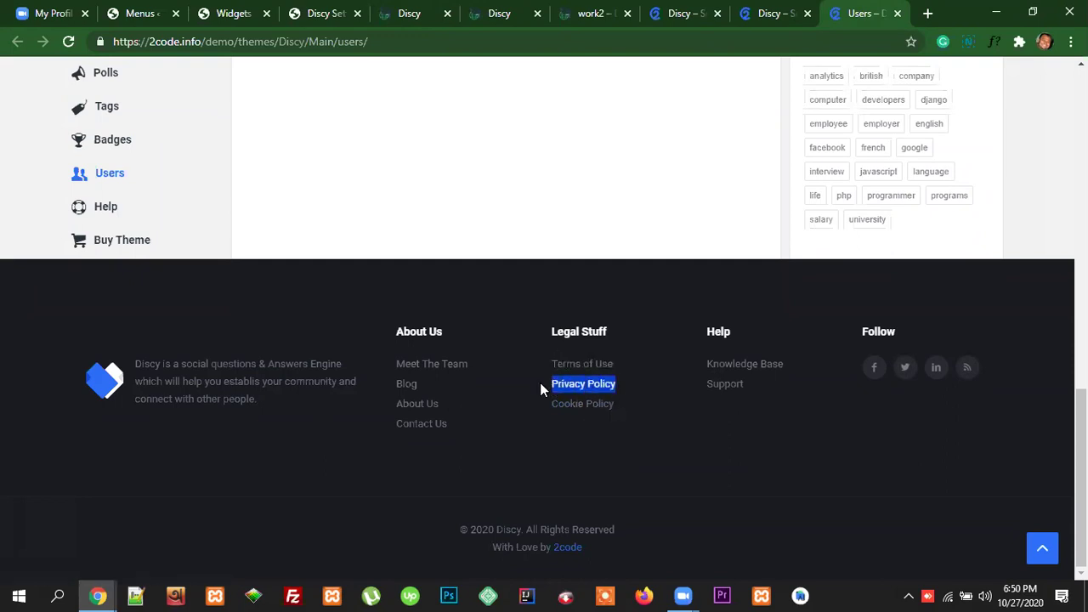
pyautogui.moveTo(626, 408); pyautogui.dragTo(553, 406)
pyautogui.click(593, 455)
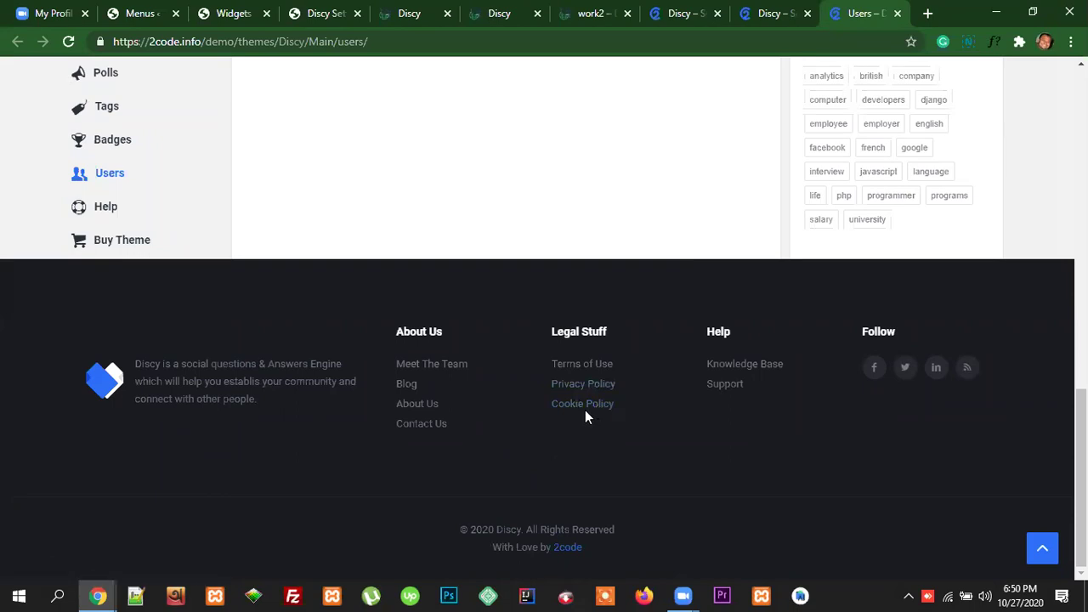
# Step: Highlight the Help column's Knowledge Base and Support links in the demo footer
pyautogui.scroll(1, 1082, 467)
pyautogui.scroll(-1, 1082, 468)
pyautogui.scroll(4, 961, 471)
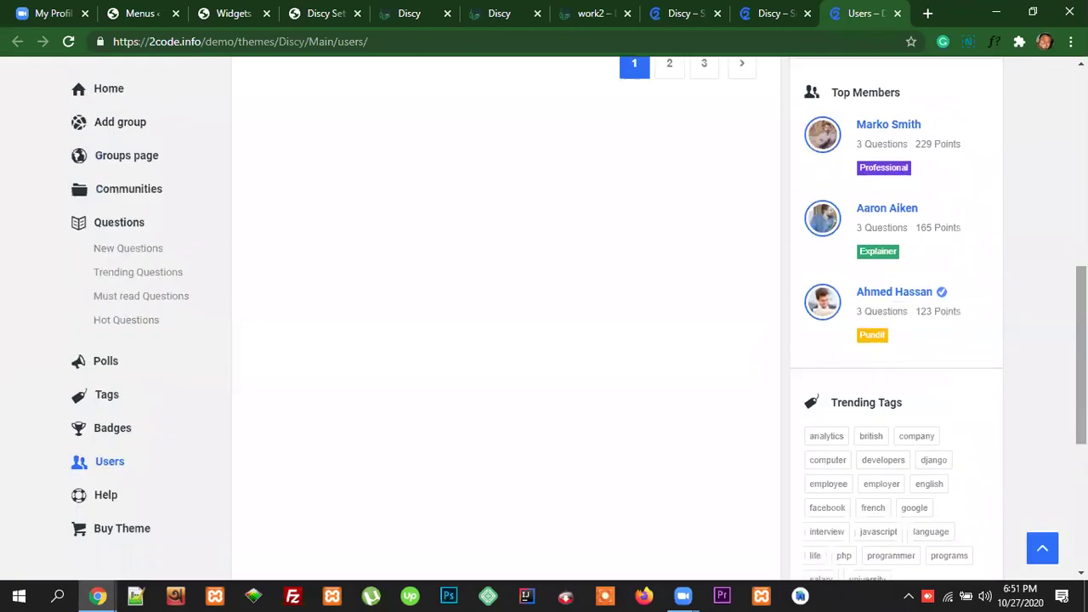
pyautogui.scroll(5, 961, 471)
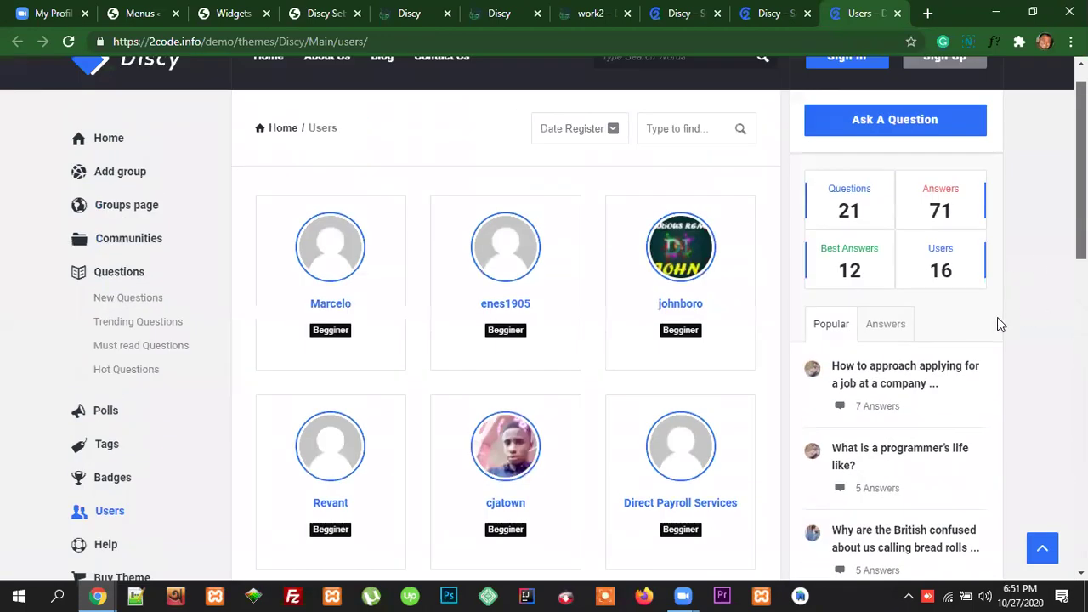
pyautogui.scroll(-9, 1046, 447)
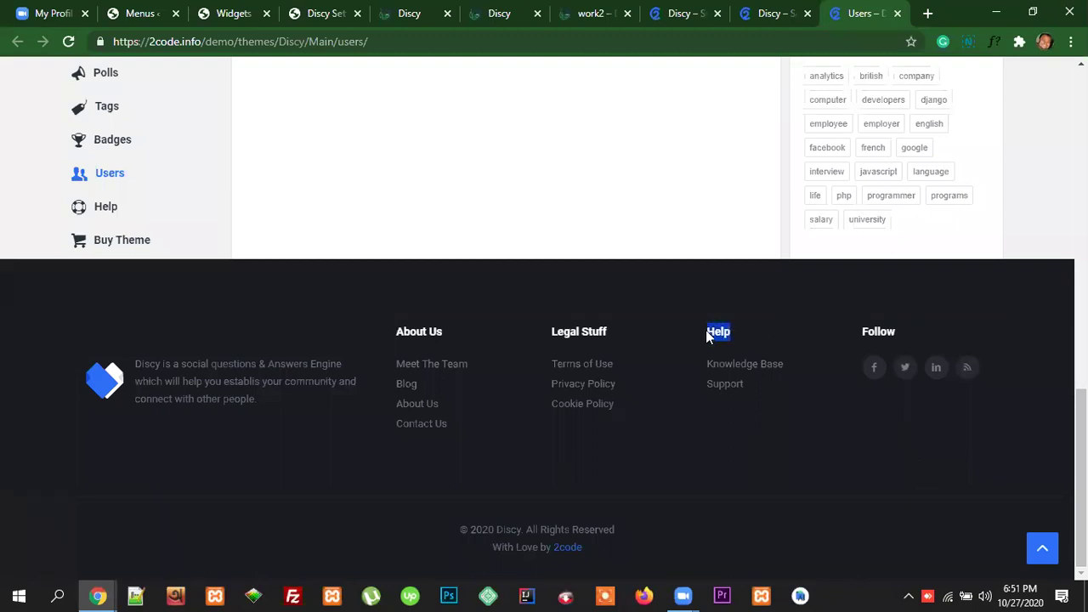
pyautogui.click(743, 345)
pyautogui.moveTo(785, 365); pyautogui.dragTo(704, 365)
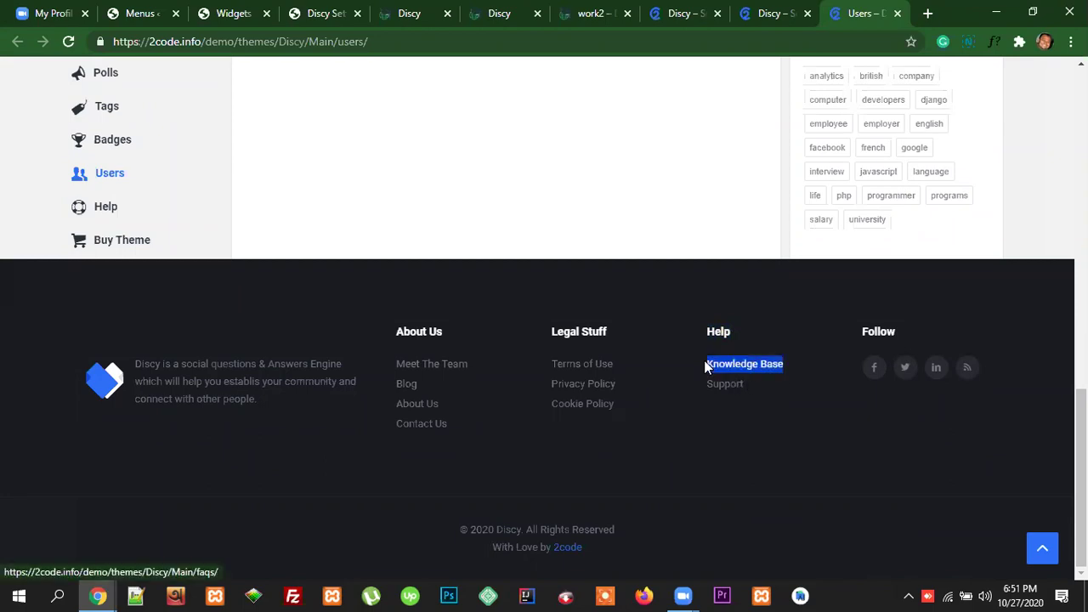
pyautogui.moveTo(756, 389); pyautogui.dragTo(709, 384)
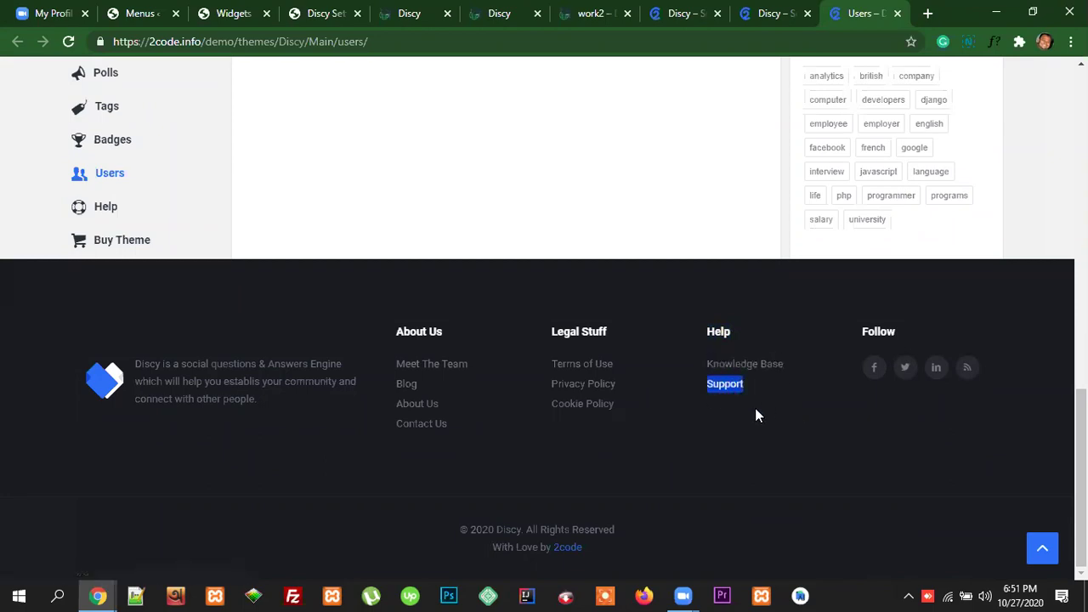
pyautogui.click(759, 408)
# Step: Add a Navigation Menu widget to the Third footer widget area
pyautogui.click(236, 12)
pyautogui.scroll(-1, 731, 340)
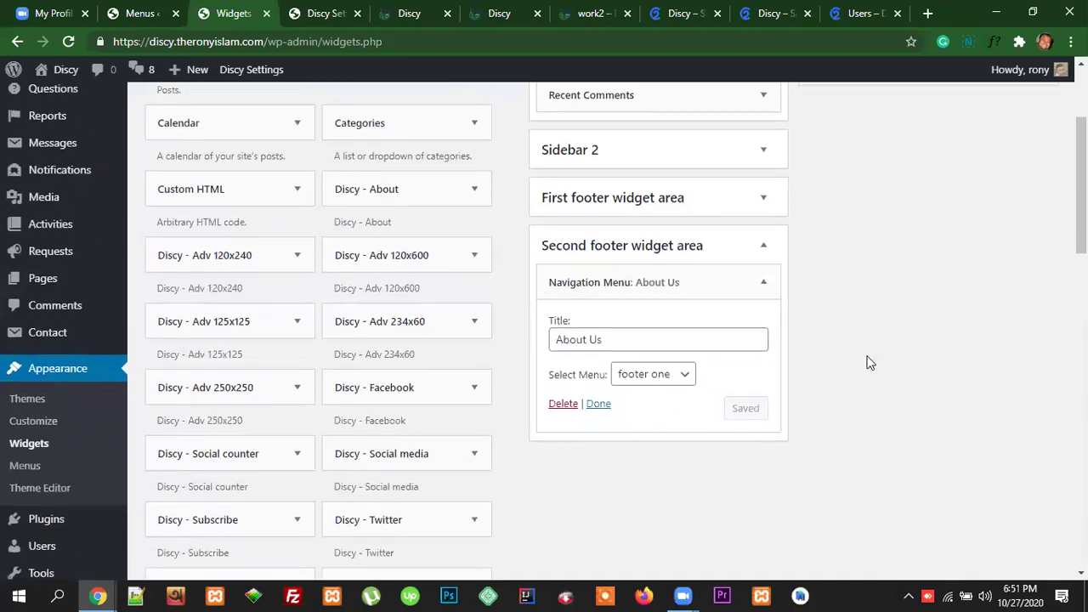
pyautogui.scroll(1, 867, 362)
pyautogui.scroll(1, 868, 362)
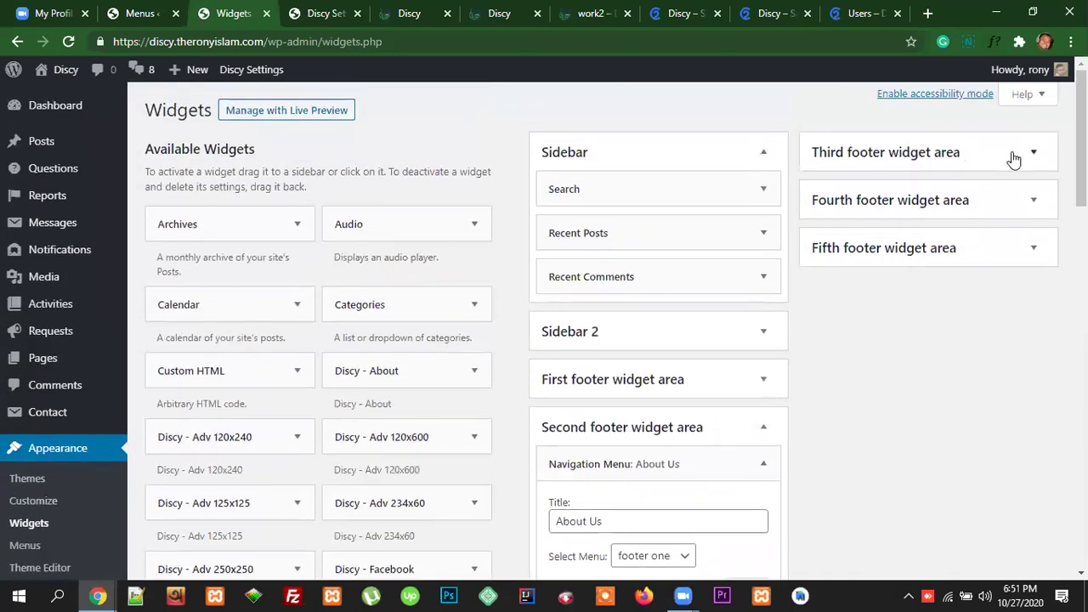
pyautogui.scroll(-1, 403, 419)
pyautogui.scroll(-5, 314, 434)
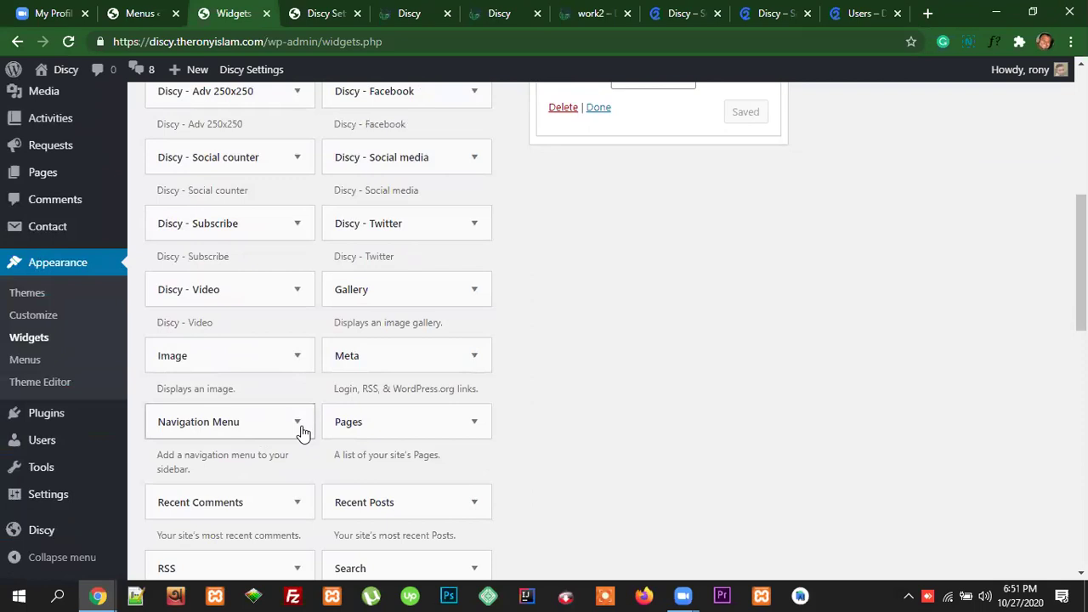
pyautogui.click(297, 423)
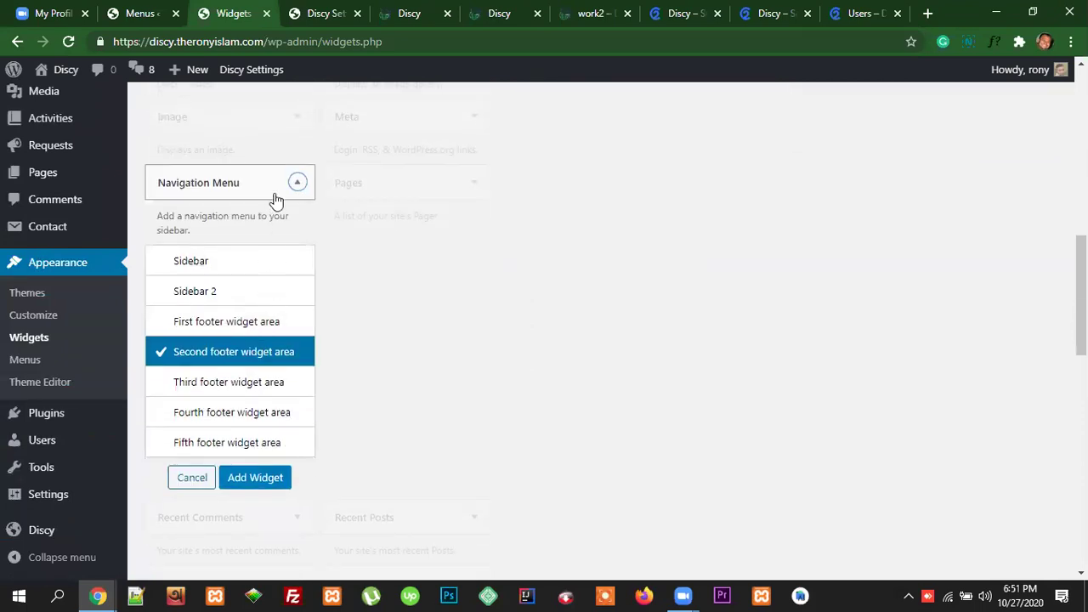
pyautogui.click(238, 387)
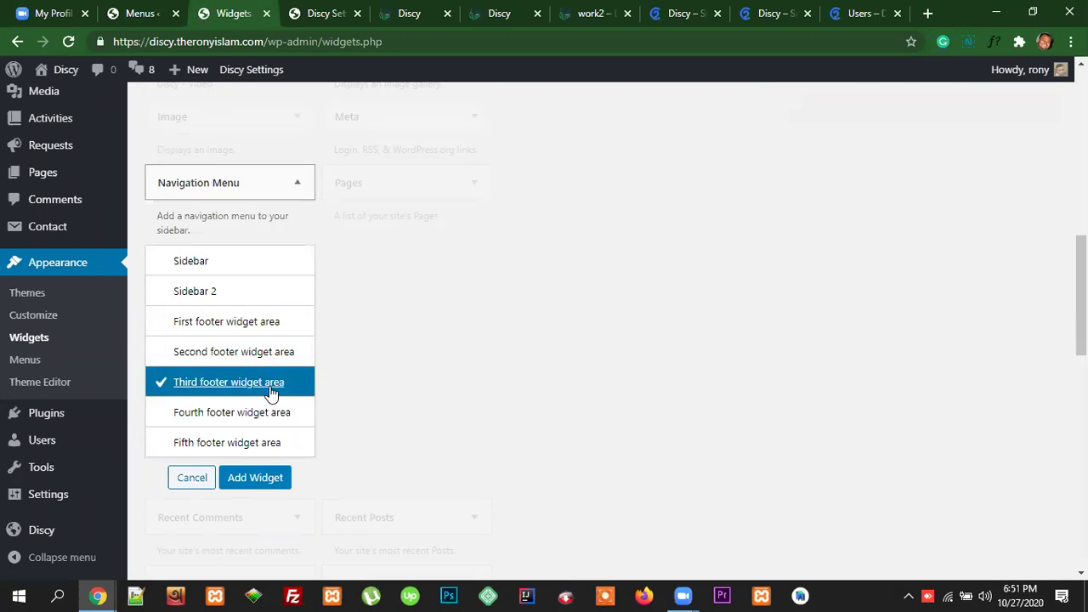
pyautogui.click(255, 477)
# Step: Title the widget 'Legal Stuff' (copied from the demo footer), choose footer one, and save
pyautogui.scroll(-2, 314, 474)
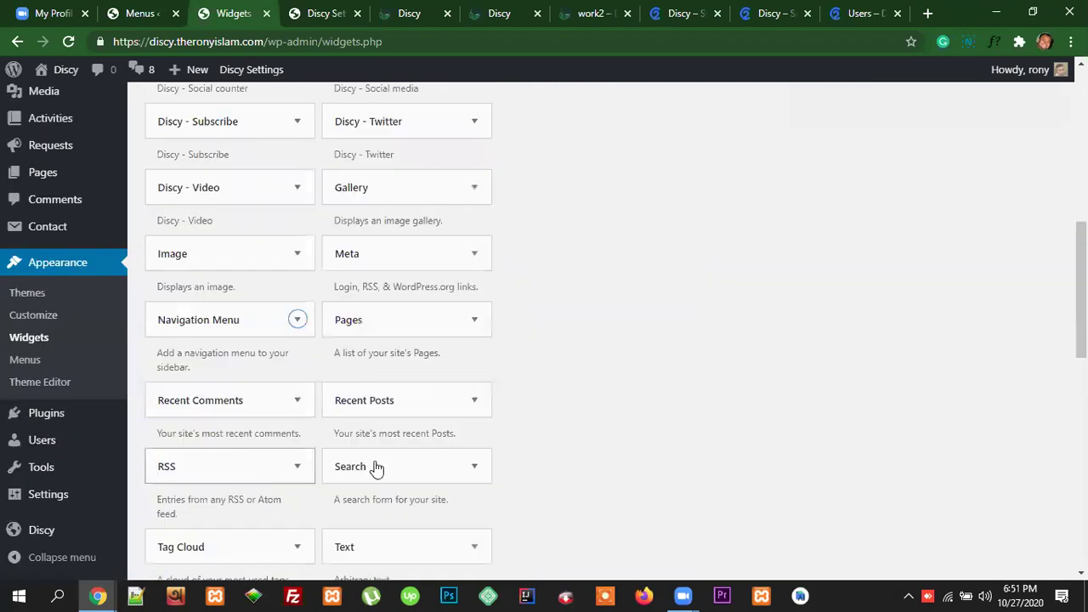
pyautogui.scroll(7, 953, 404)
pyautogui.click(853, 244)
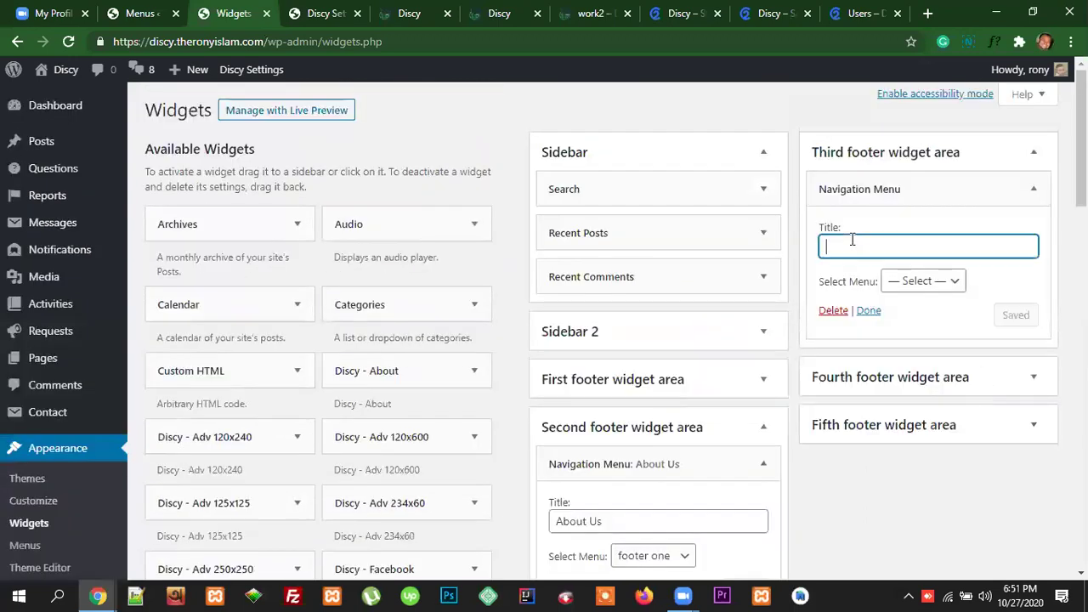
pyautogui.click(865, 13)
pyautogui.moveTo(613, 332); pyautogui.dragTo(553, 327)
pyautogui.hotkey('ctrl', 'c')
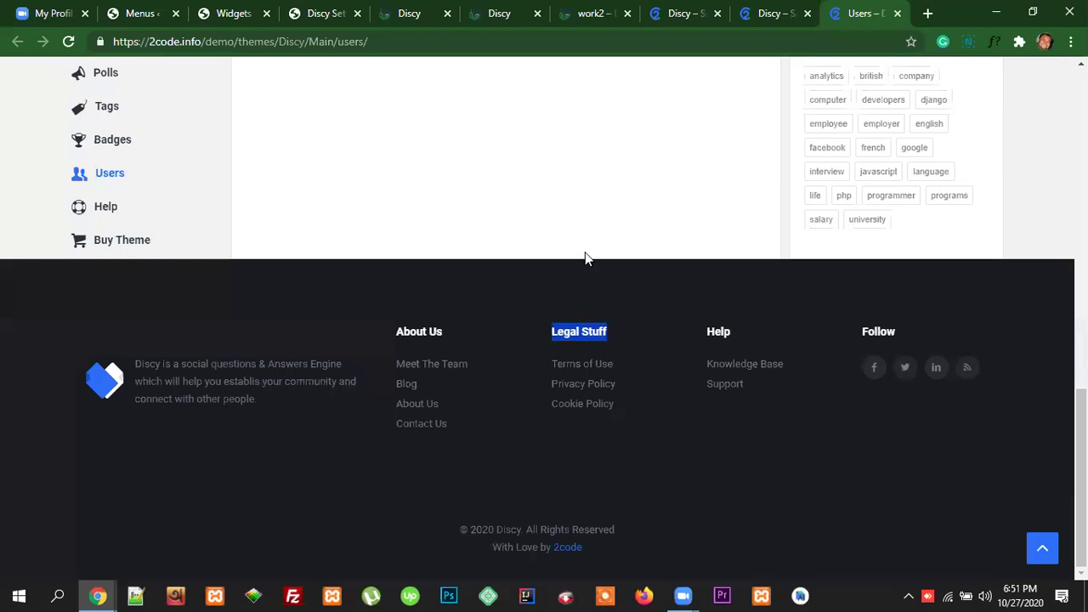
pyautogui.click(232, 13)
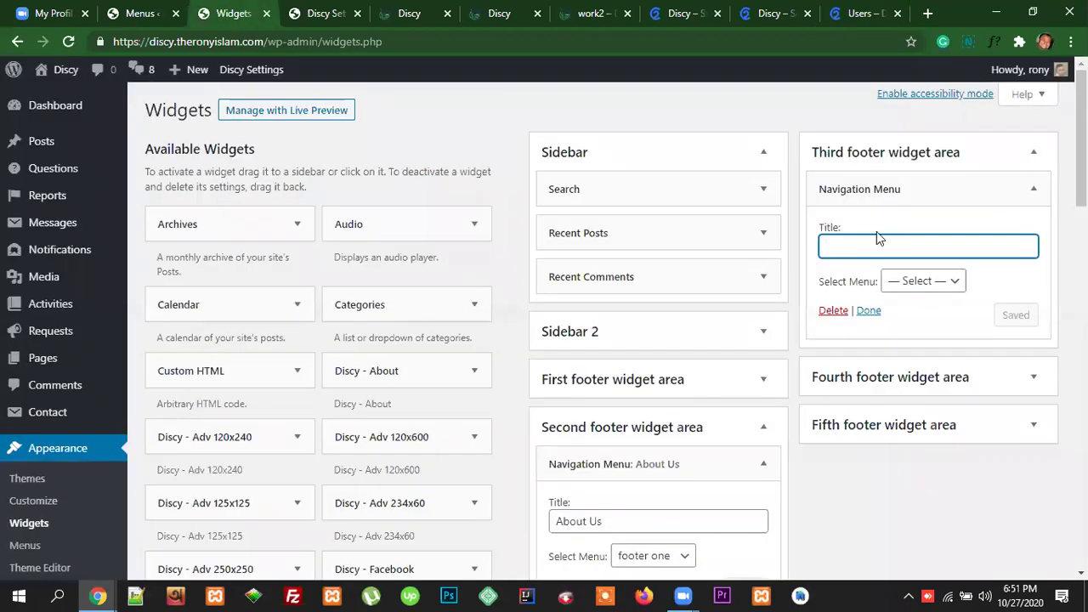
pyautogui.hotkey('ctrl', 'v')
pyautogui.click(930, 281)
pyautogui.click(926, 316)
pyautogui.click(1019, 320)
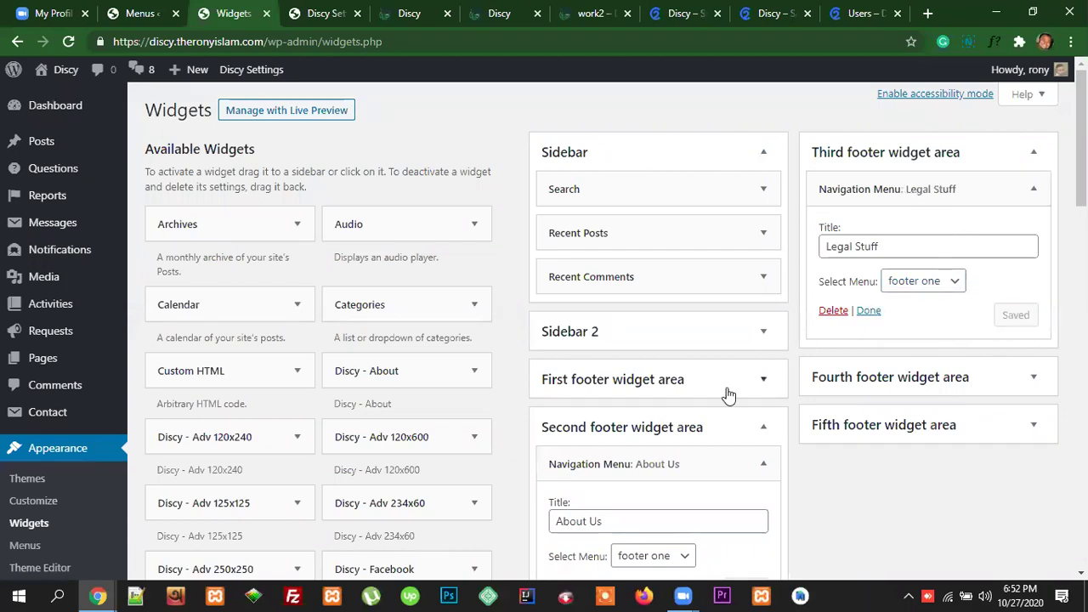
# Step: Add a Recent Comments widget to the Fourth footer widget area by mistake
pyautogui.scroll(-5, 497, 438)
pyautogui.scroll(-3, 279, 453)
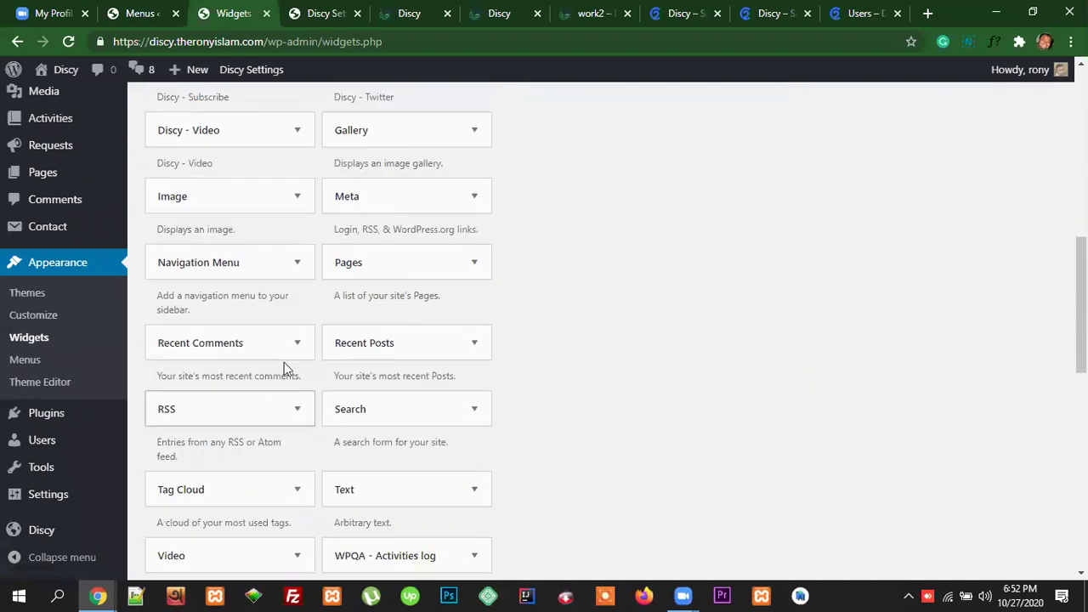
pyautogui.click(297, 346)
pyautogui.scroll(-3, 276, 438)
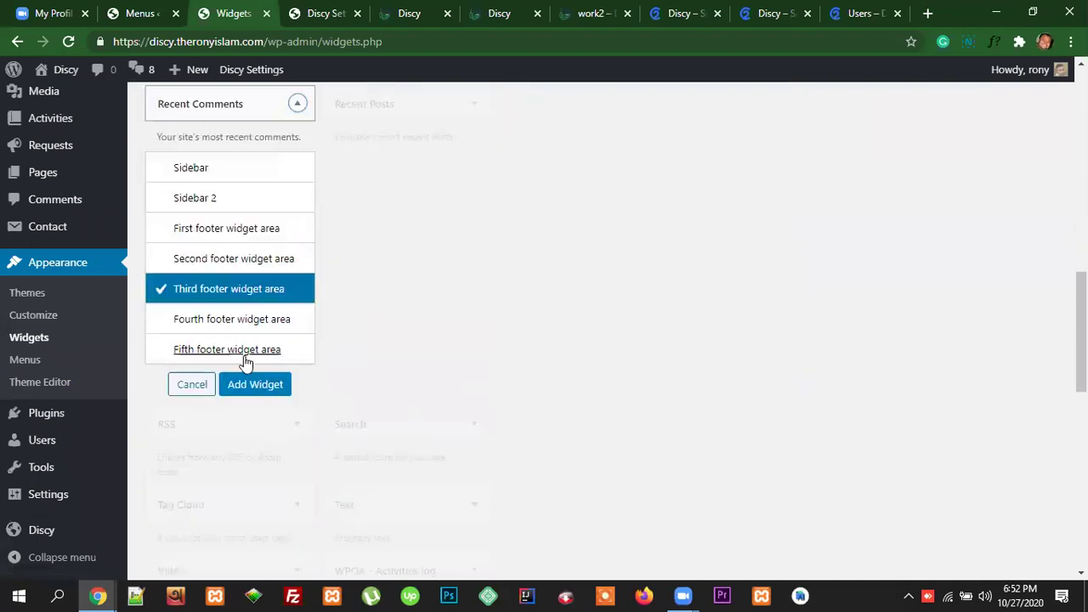
pyautogui.click(235, 318)
pyautogui.click(255, 385)
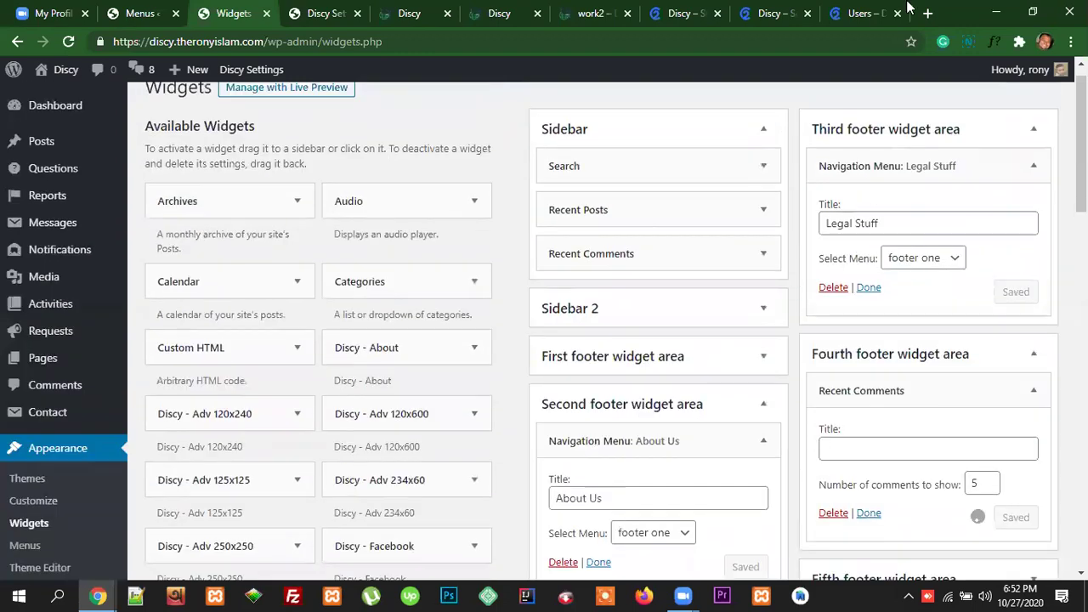
# Step: Copy 'Help' from the demo footer, then clear the title and delete the mistaken Recent Comments widget
pyautogui.click(867, 12)
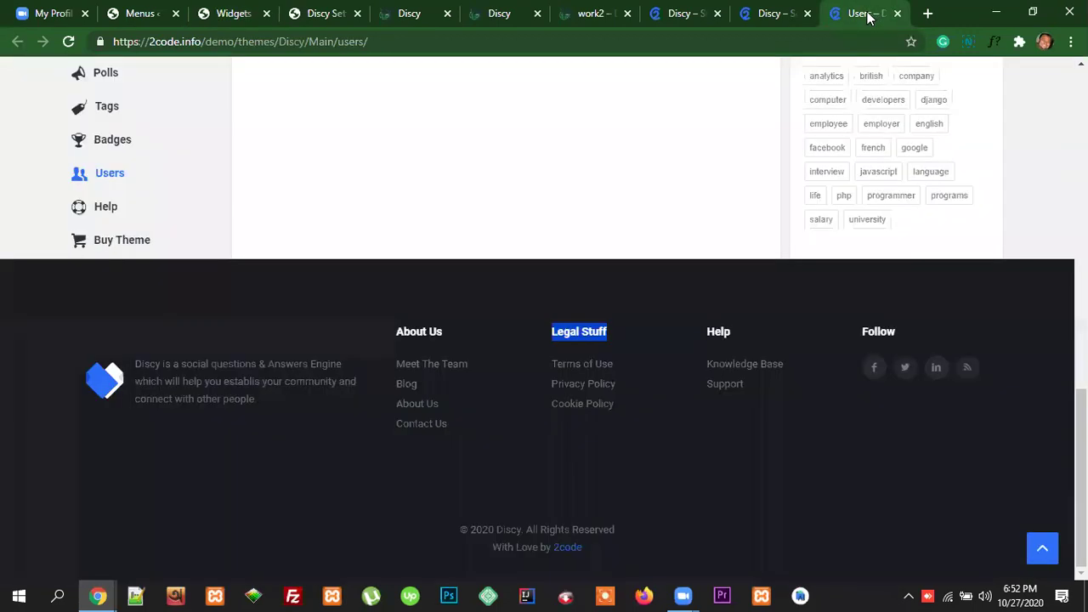
pyautogui.moveTo(736, 331); pyautogui.dragTo(708, 332)
pyautogui.hotkey('ctrl', 'c')
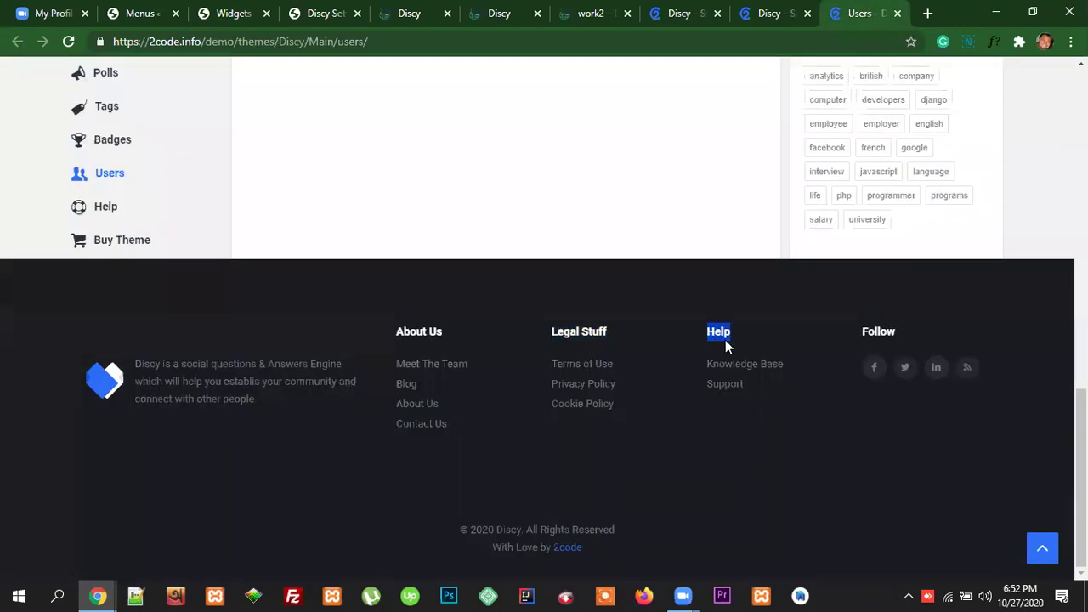
pyautogui.hotkey('ctrl', '3')
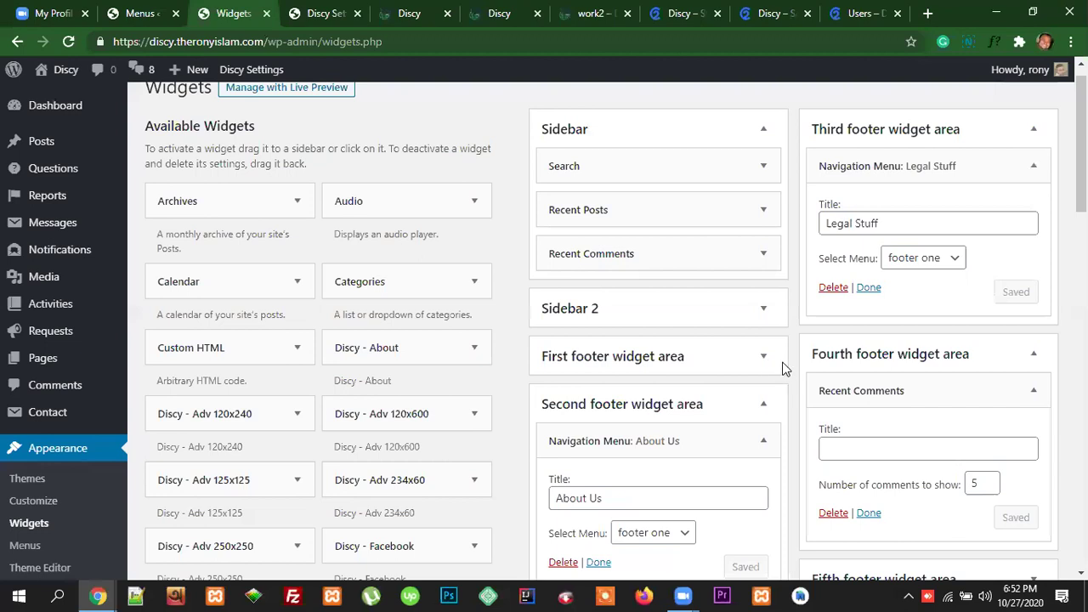
pyautogui.scroll(-2, 935, 275)
pyautogui.click(857, 289)
pyautogui.hotkey('ctrl', 'v')
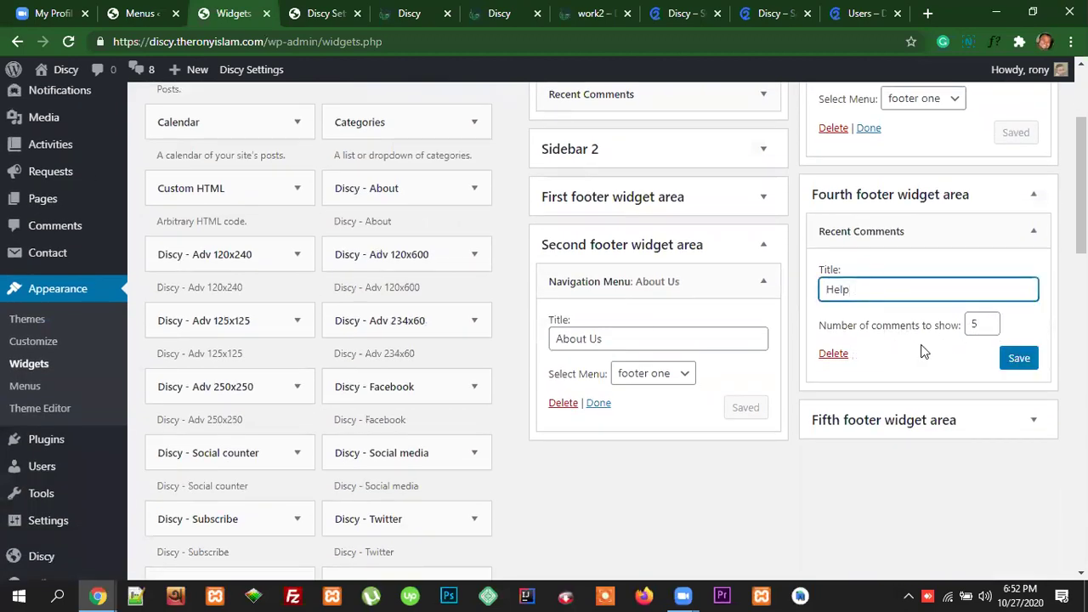
pyautogui.moveTo(861, 289); pyautogui.dragTo(821, 290)
pyautogui.press('BackSpace')
pyautogui.click(832, 353)
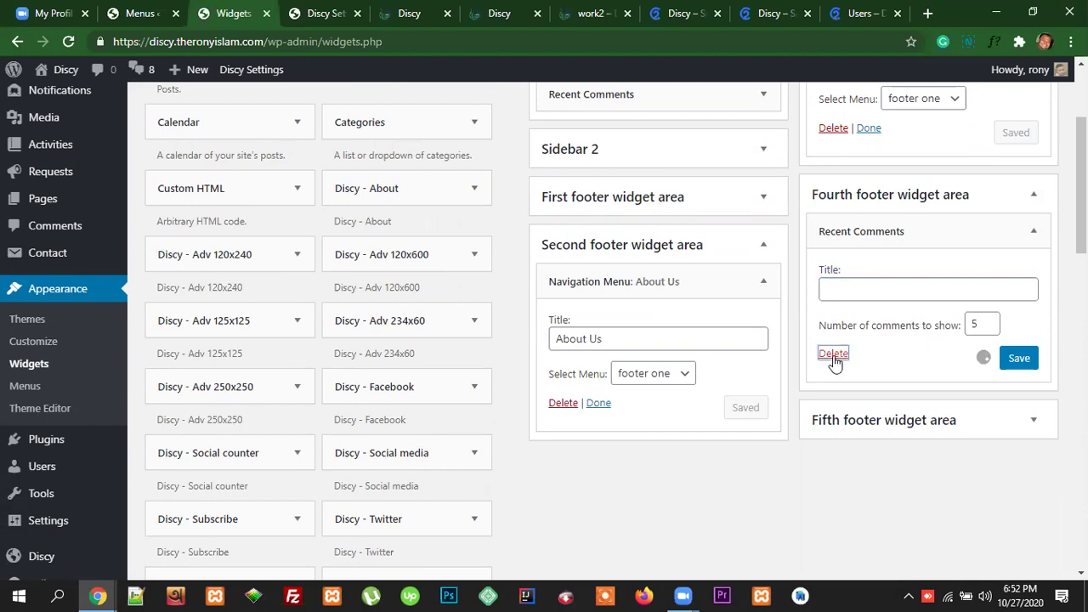
# Step: Add a Navigation Menu widget to the Fourth footer widget area
pyautogui.scroll(-5, 347, 408)
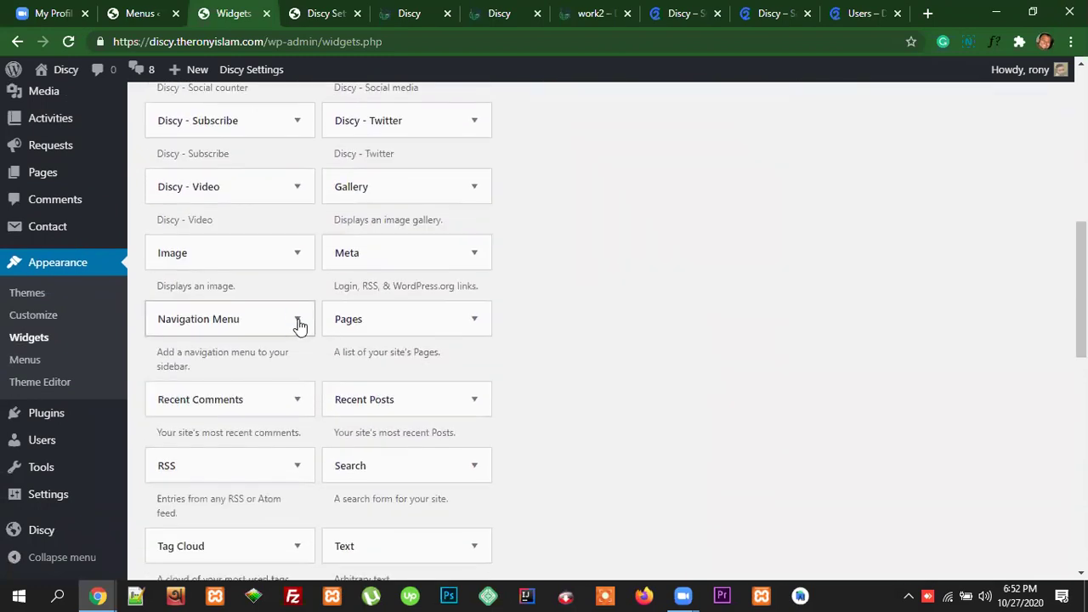
pyautogui.click(301, 321)
pyautogui.scroll(-1, 348, 488)
pyautogui.click(255, 534)
pyautogui.scroll(4, 993, 386)
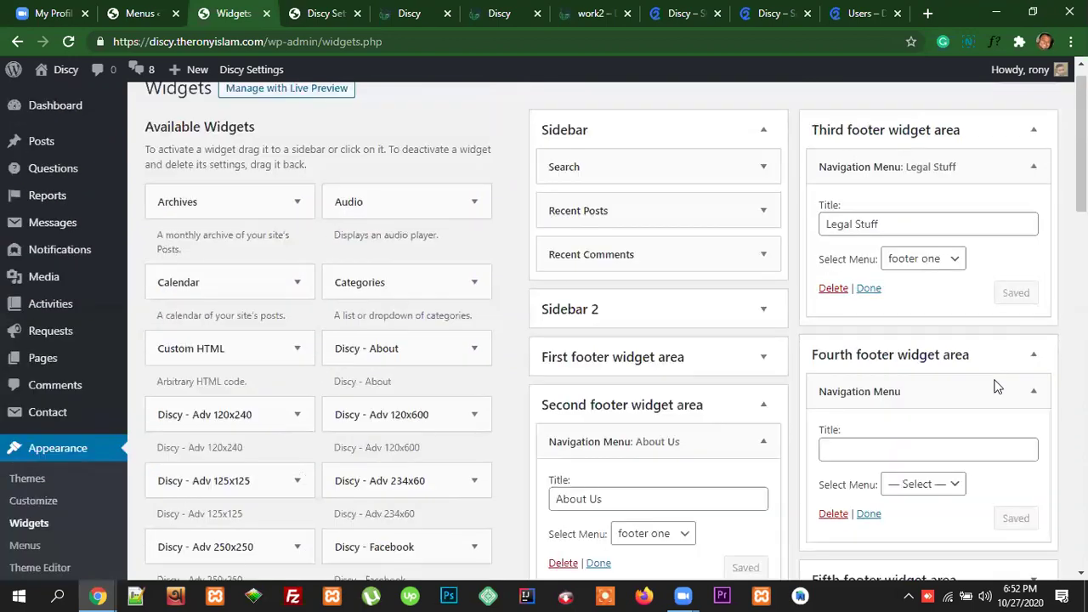
pyautogui.scroll(-2, 978, 389)
# Step: Title the widget 'Help', choose the header menu, save it, and go to the live site
pyautogui.click(849, 289)
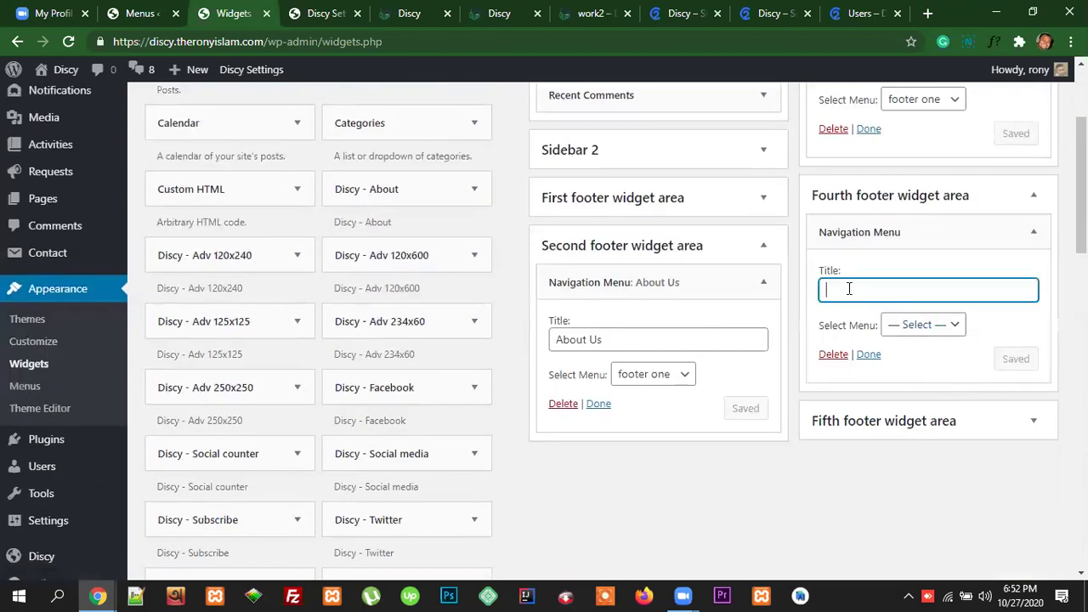
pyautogui.write('Help')
pyautogui.click(922, 326)
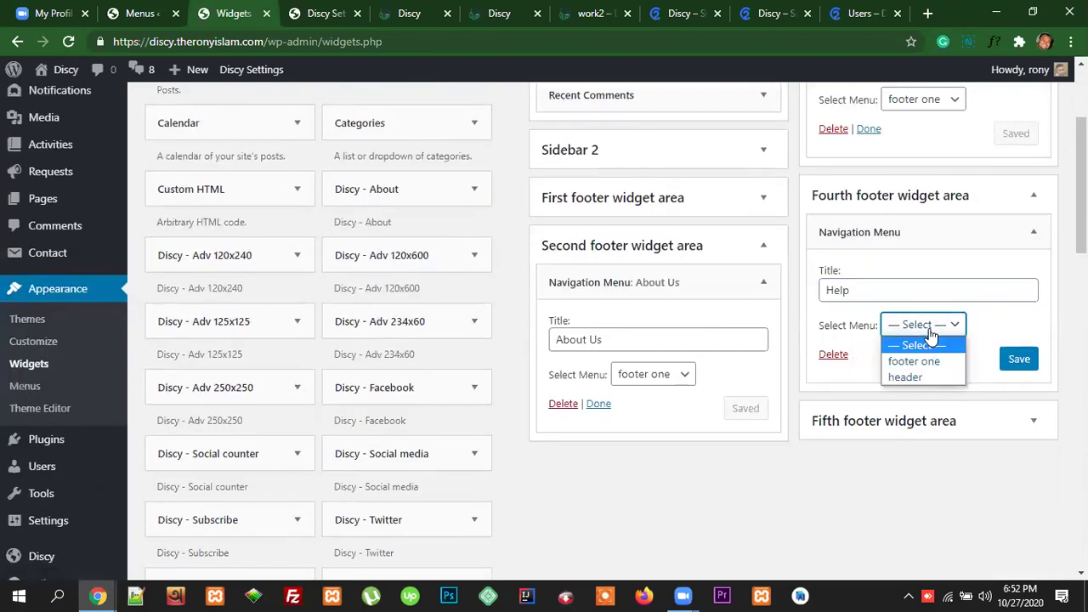
pyautogui.click(913, 378)
pyautogui.click(1019, 360)
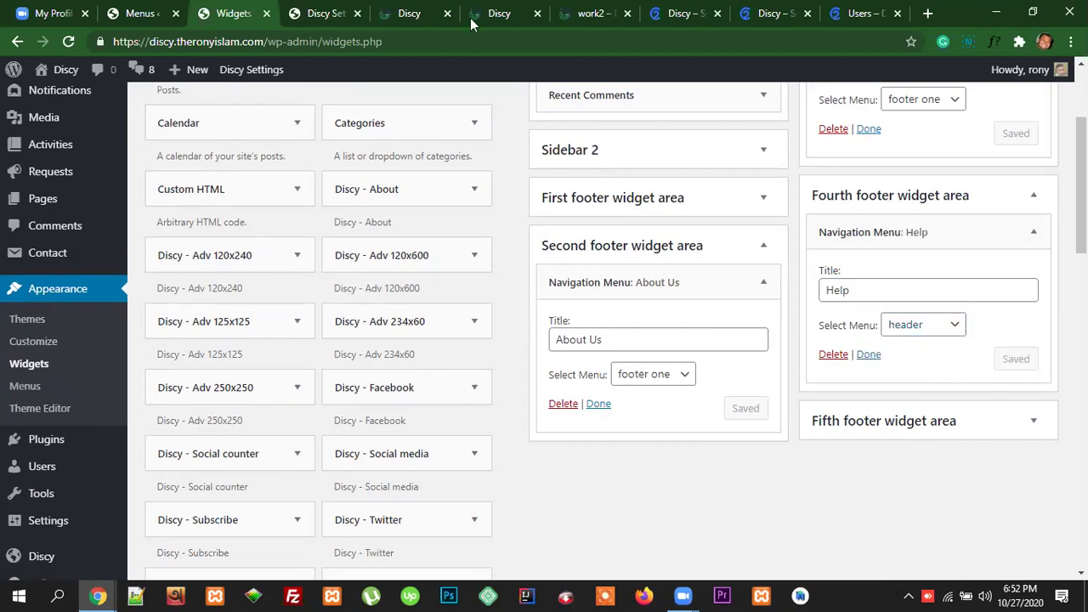
pyautogui.click(425, 13)
pyautogui.click(408, 42)
# Step: Reload the live site, check the footer's About Us, Legal Stuff, Help columns, then return to Widgets
pyautogui.press('Return')
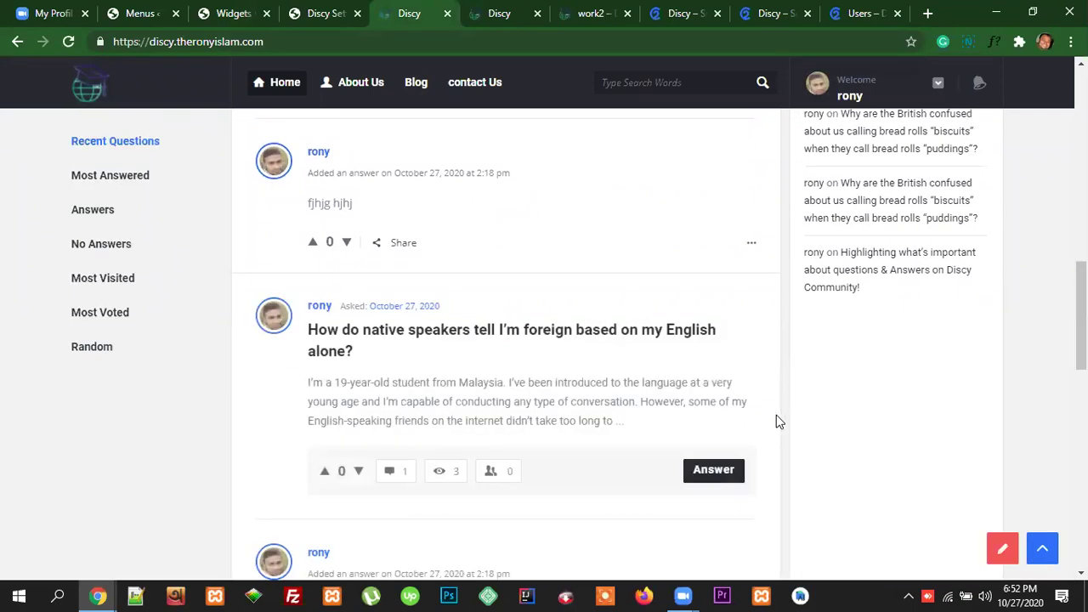
pyautogui.scroll(-5, 809, 420)
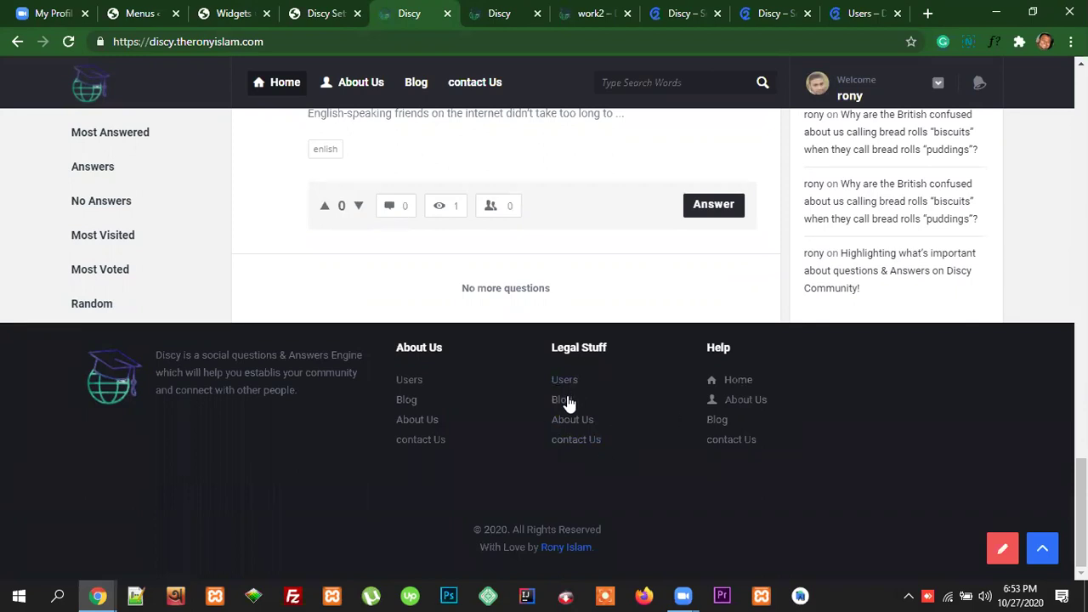
pyautogui.click(226, 13)
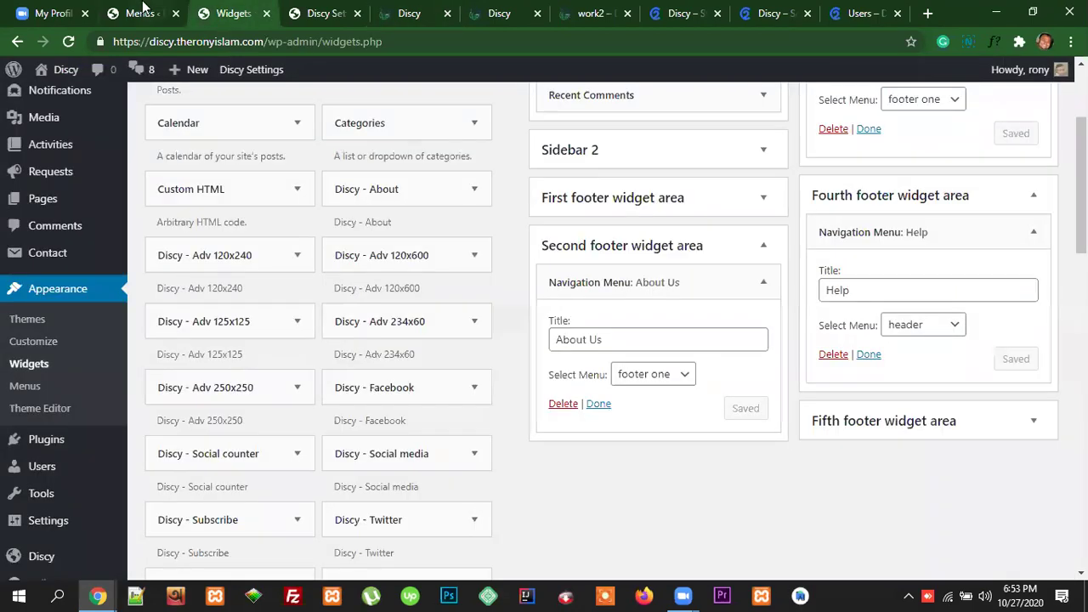
# Step: In the footer one menu, expand the Users item and start editing its Icon class field
pyautogui.click(142, 12)
pyautogui.scroll(-2, 510, 323)
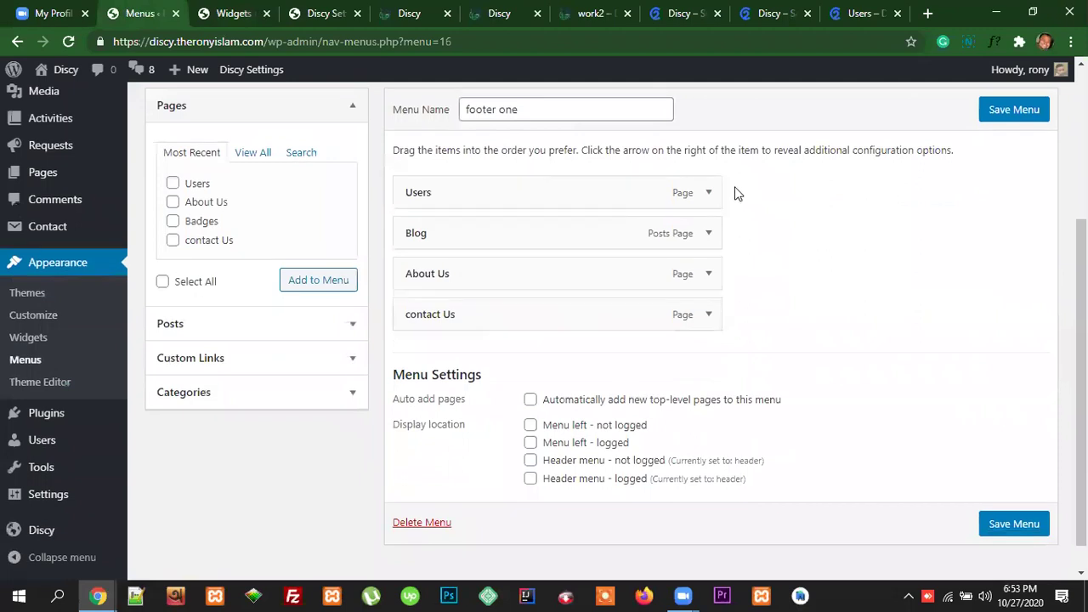
pyautogui.click(708, 193)
pyautogui.click(420, 299)
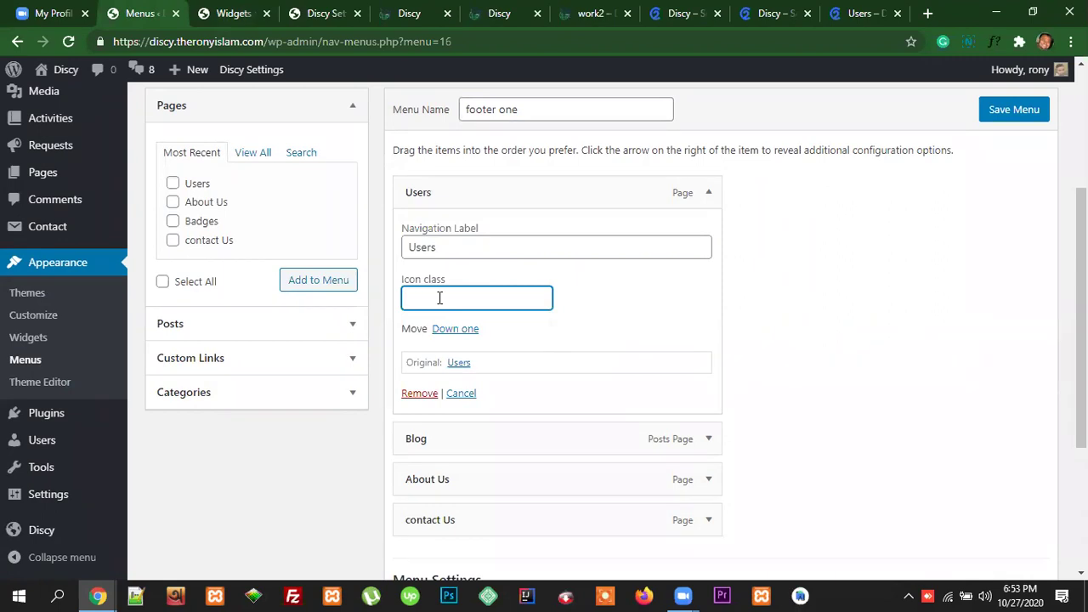
# Step: Open the Discy documentation's Creating the Navigation Menu section and follow its icons link
pyautogui.click(632, 17)
pyautogui.click(689, 15)
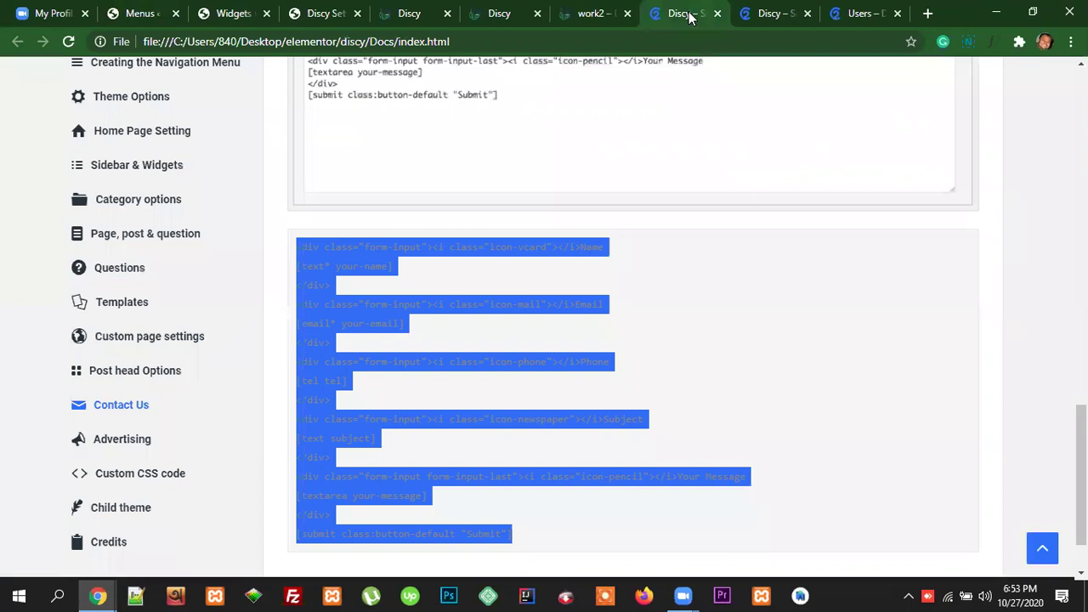
pyautogui.click(807, 315)
pyautogui.scroll(3, 253, 342)
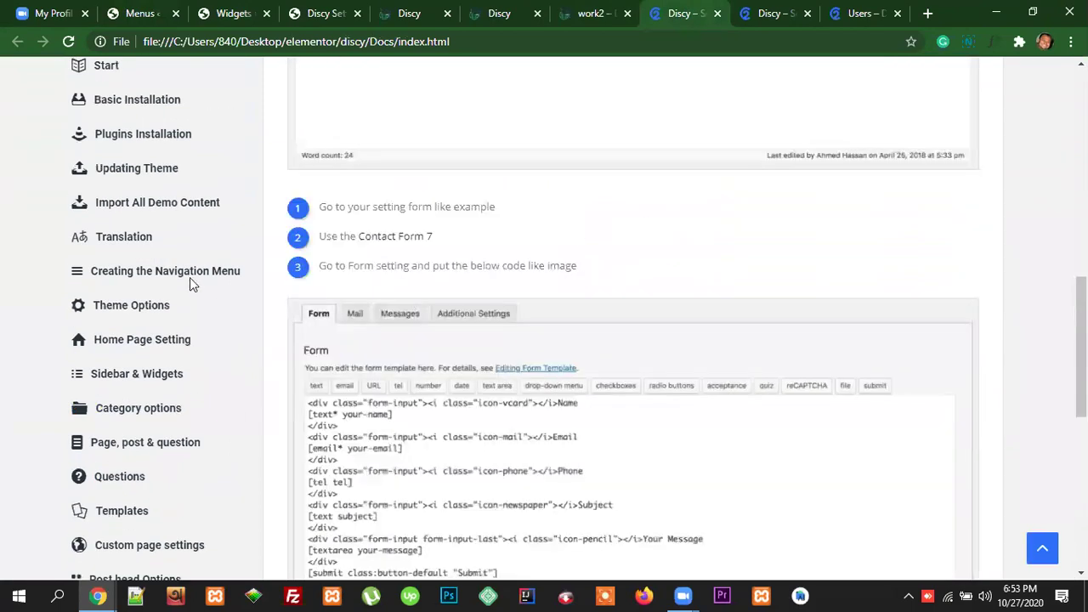
pyautogui.click(191, 277)
pyautogui.scroll(-2, 879, 380)
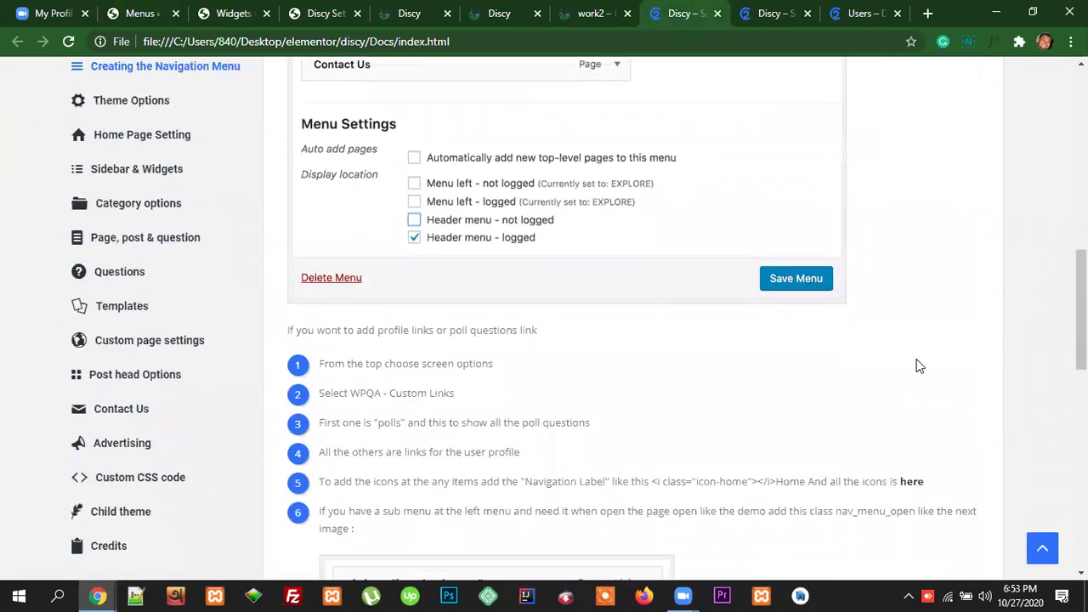
pyautogui.click(914, 417)
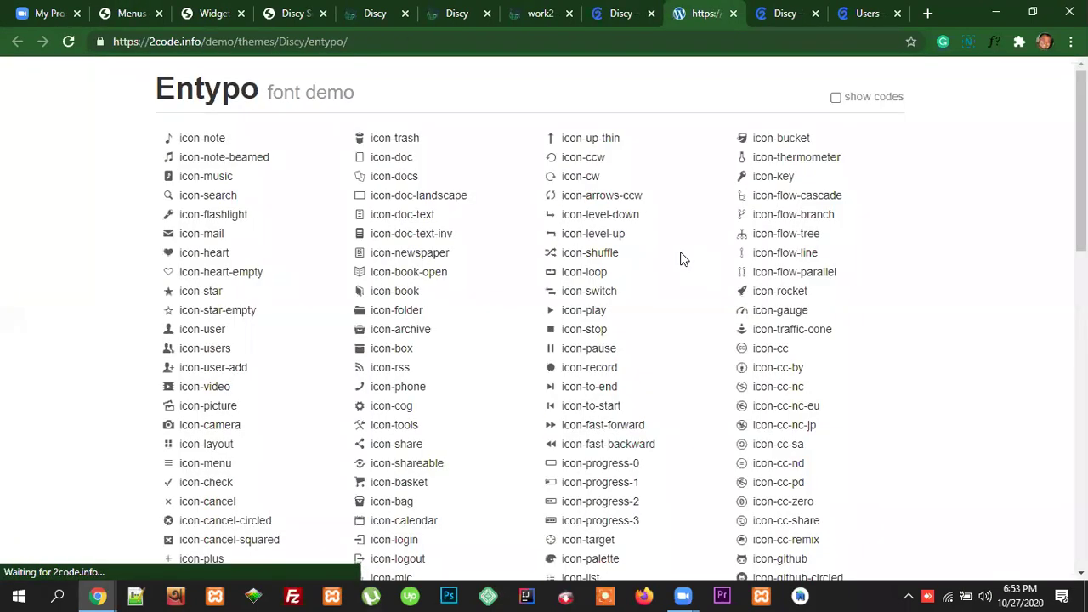
# Step: Search the Entypo icon list for 'arrow' and copy the icon-right-open class name
pyautogui.hotkey('ctrl', 'f')
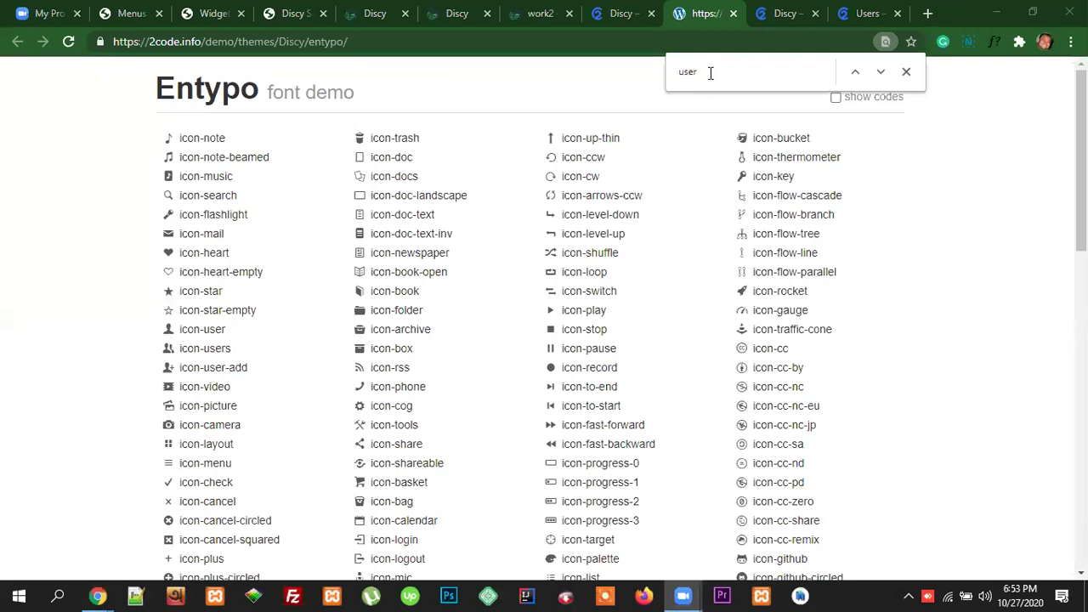
pyautogui.write('arr')
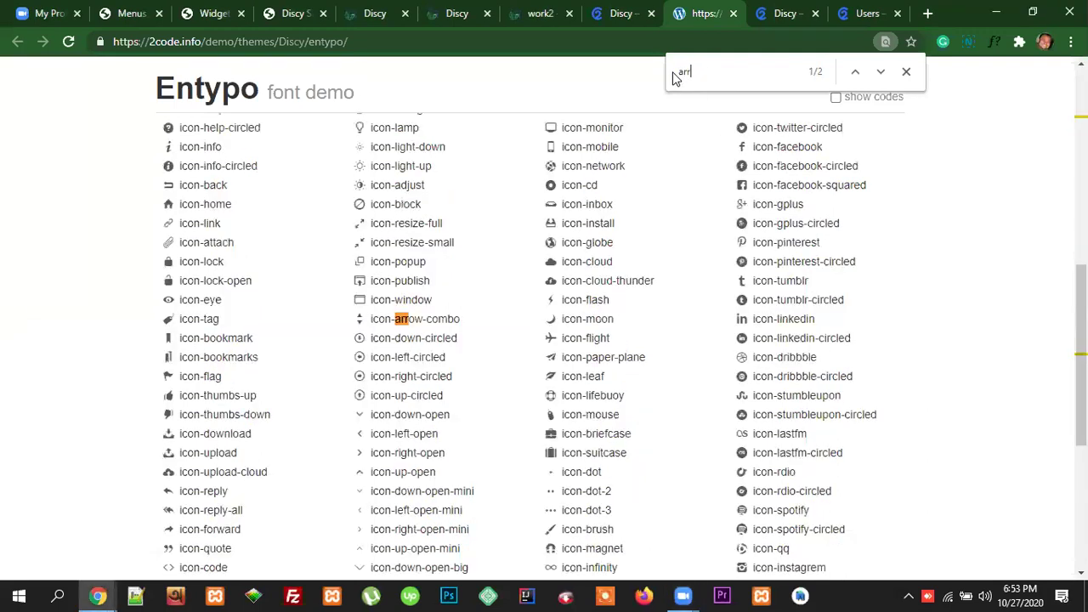
pyautogui.write('ow')
pyautogui.moveTo(446, 454); pyautogui.dragTo(379, 452)
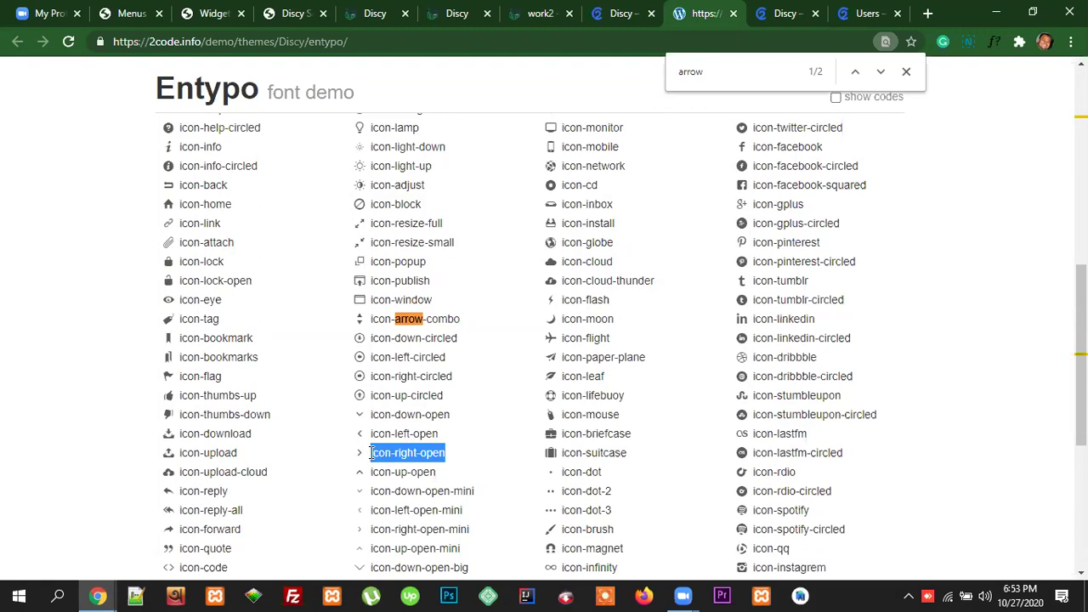
pyautogui.click(134, 13)
# Step: Paste icon-right-open as the Icon class of the Users, Blog and About Us items
pyautogui.write('icon-right-open')
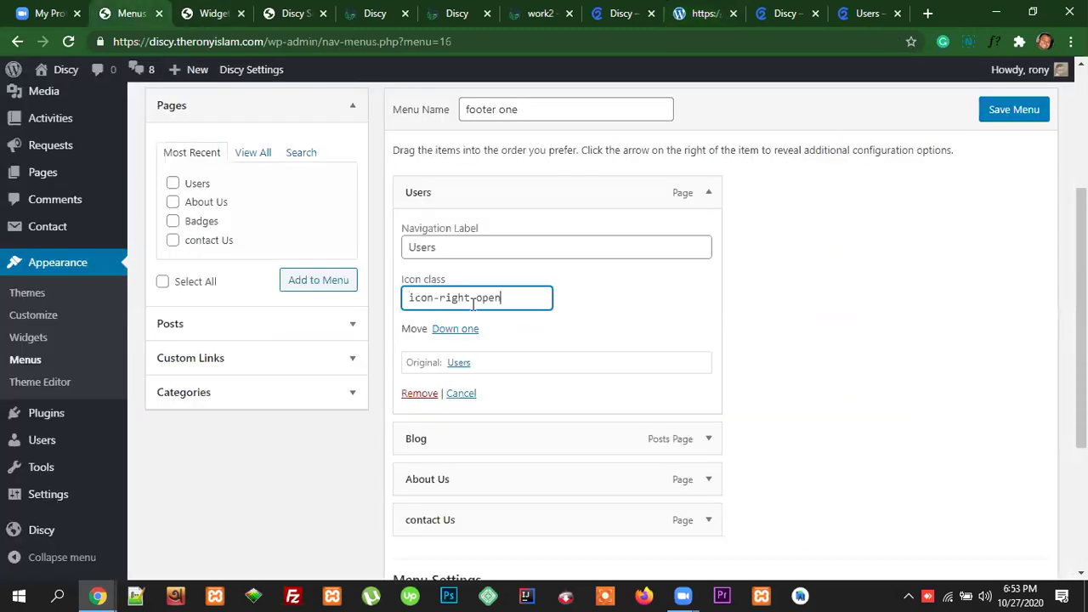
pyautogui.scroll(-1, 692, 432)
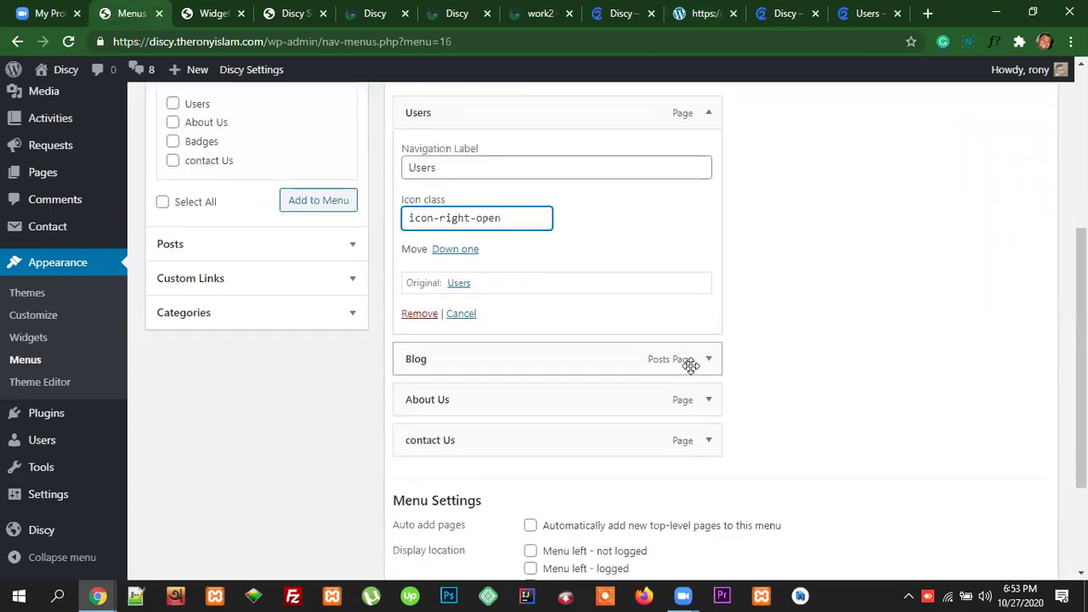
pyautogui.click(709, 364)
pyautogui.click(476, 467)
pyautogui.write('icon-right-open')
pyautogui.scroll(-4, 704, 445)
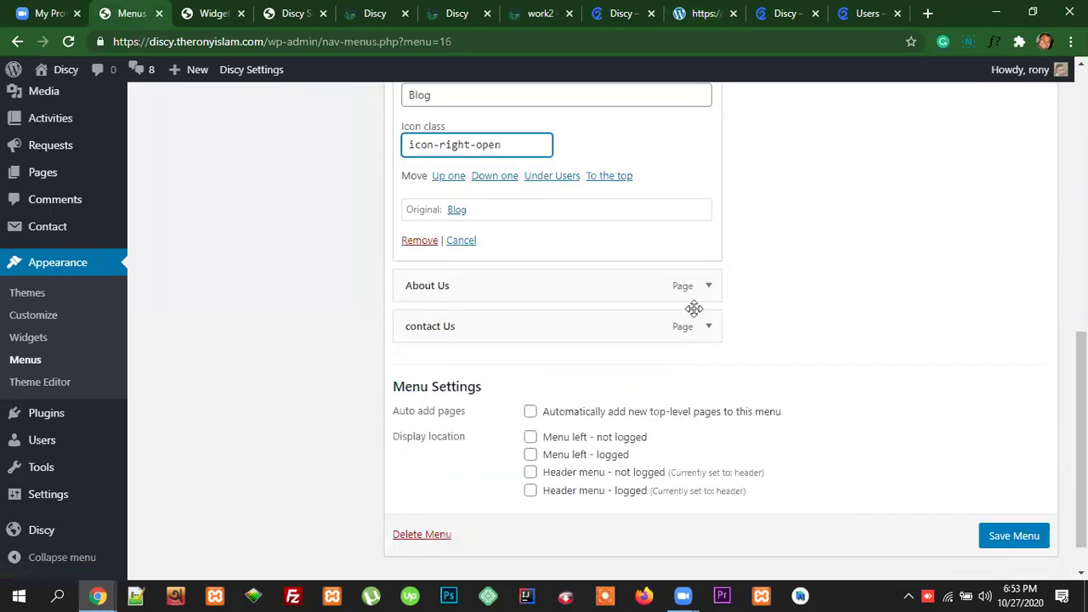
pyautogui.click(709, 286)
pyautogui.click(450, 391)
pyautogui.write('icon-right-open')
# Step: Give the contact Us item the icon-right-open class and save the footer one menu
pyautogui.scroll(-3, 704, 343)
pyautogui.scroll(1, 707, 314)
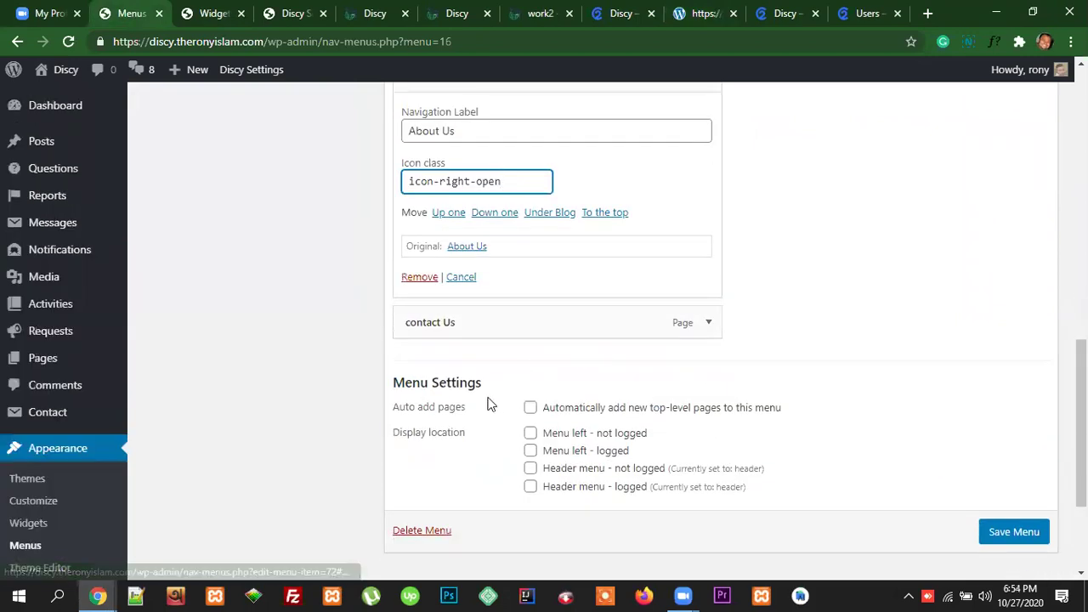
pyautogui.click(709, 324)
pyautogui.click(429, 427)
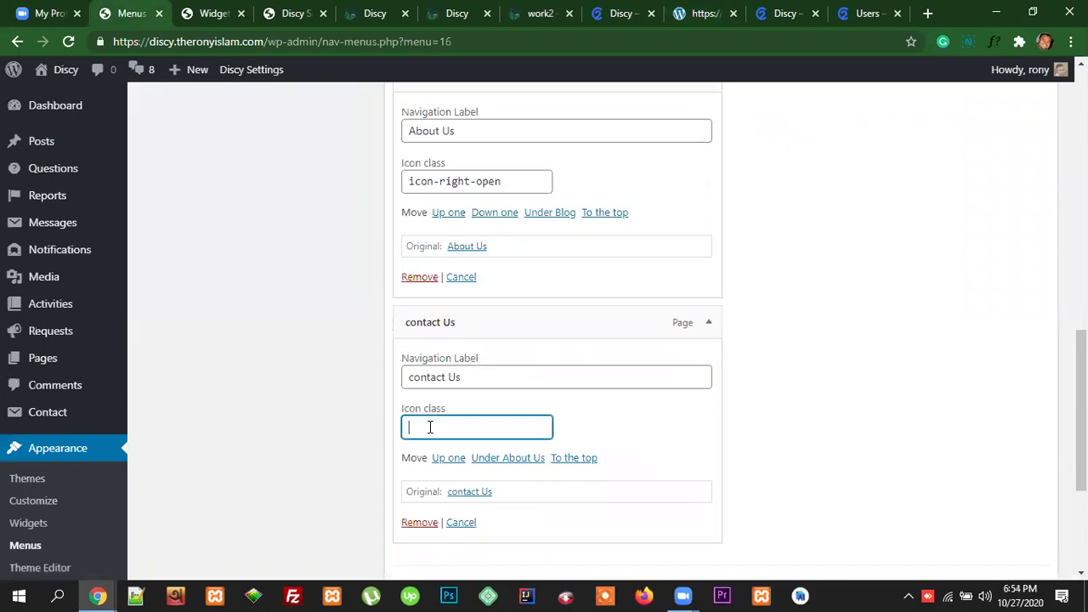
pyautogui.write('icon-right-open')
pyautogui.scroll(4, 1009, 345)
pyautogui.scroll(-3, 1008, 349)
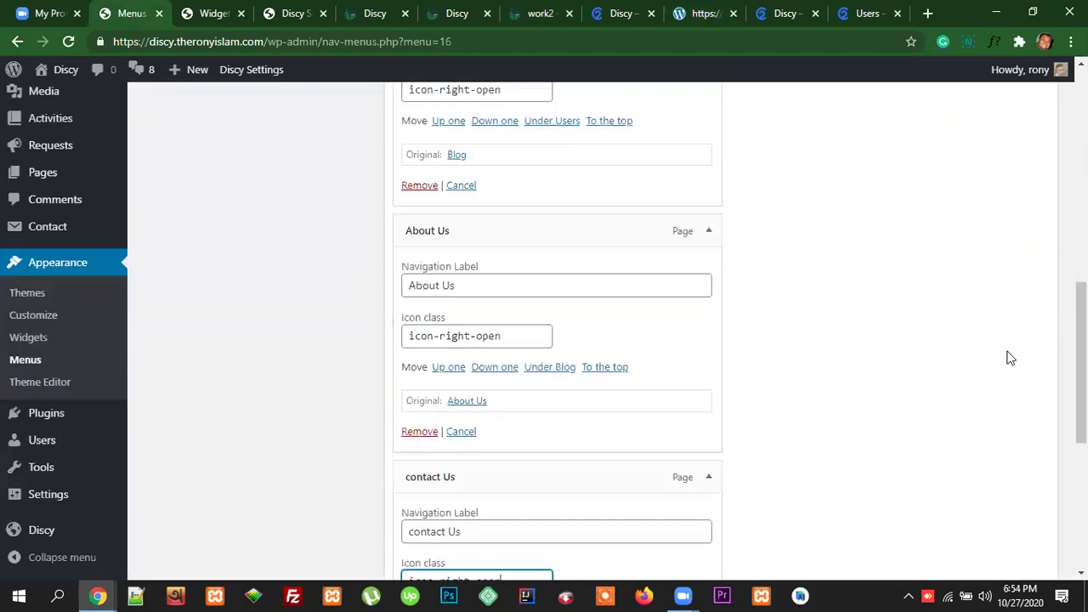
pyautogui.scroll(10, 1010, 353)
pyautogui.click(1029, 348)
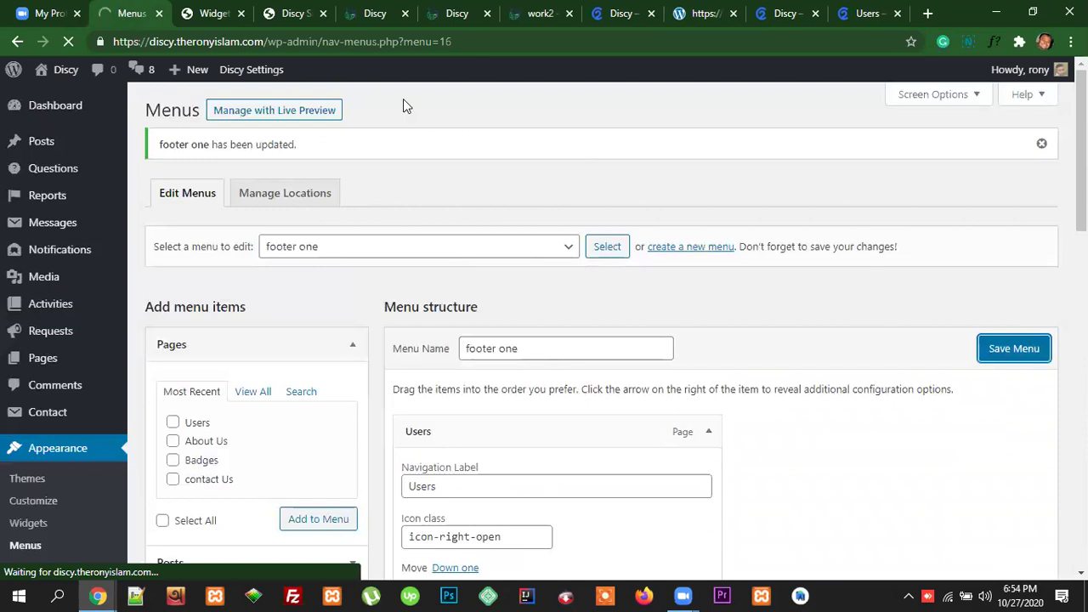
# Step: Reload the live Discy front page to check the menu changes
pyautogui.click(374, 14)
pyautogui.click(357, 34)
pyautogui.press('Return')
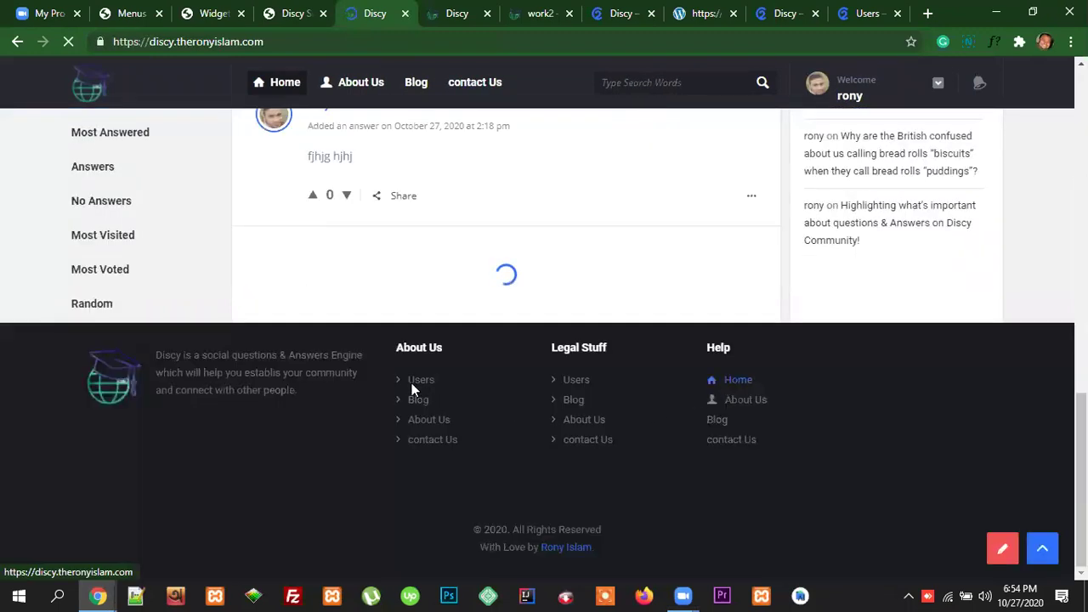
# Step: Check the arrow icons in the live footer, then go back to the Widgets admin page
pyautogui.scroll(-11, 673, 450)
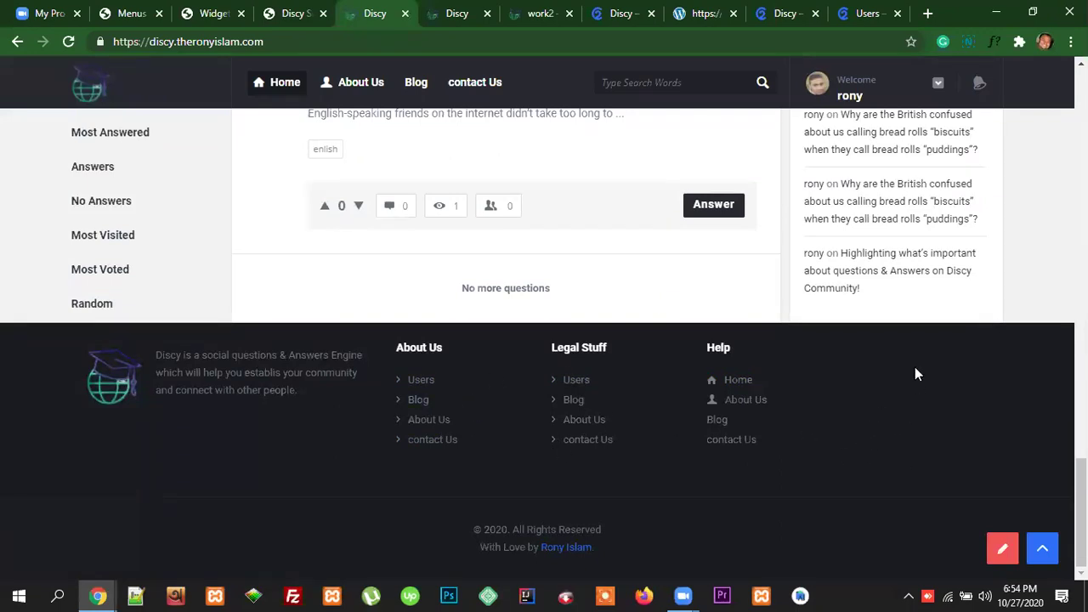
pyautogui.click(138, 12)
pyautogui.click(211, 16)
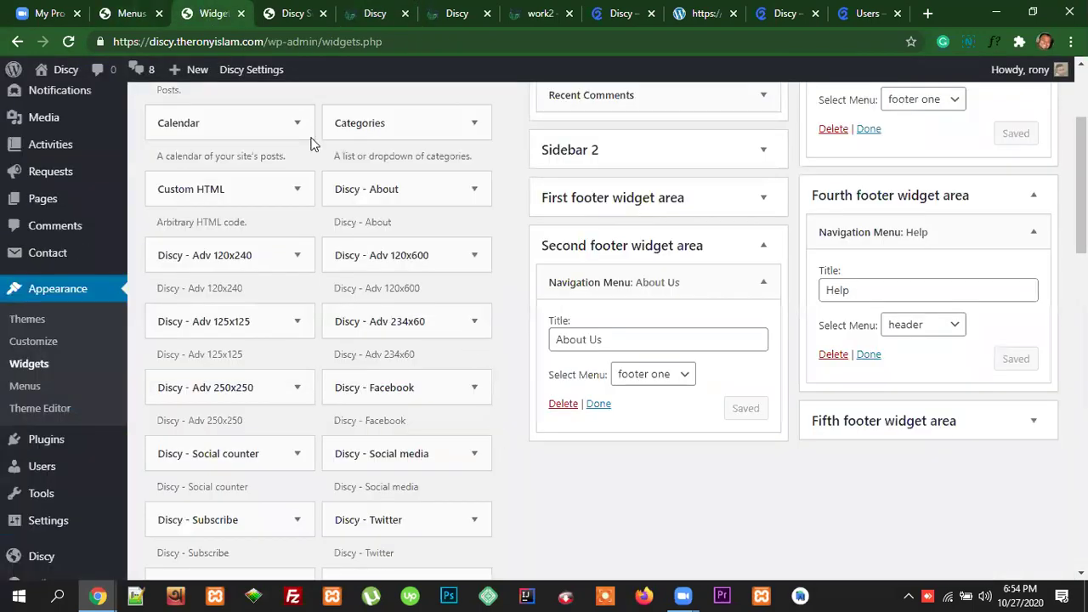
# Step: View Installed Plugins in a new tab, select the WPQA plugin title, then return to Widgets
pyautogui.scroll(-1, 102, 417)
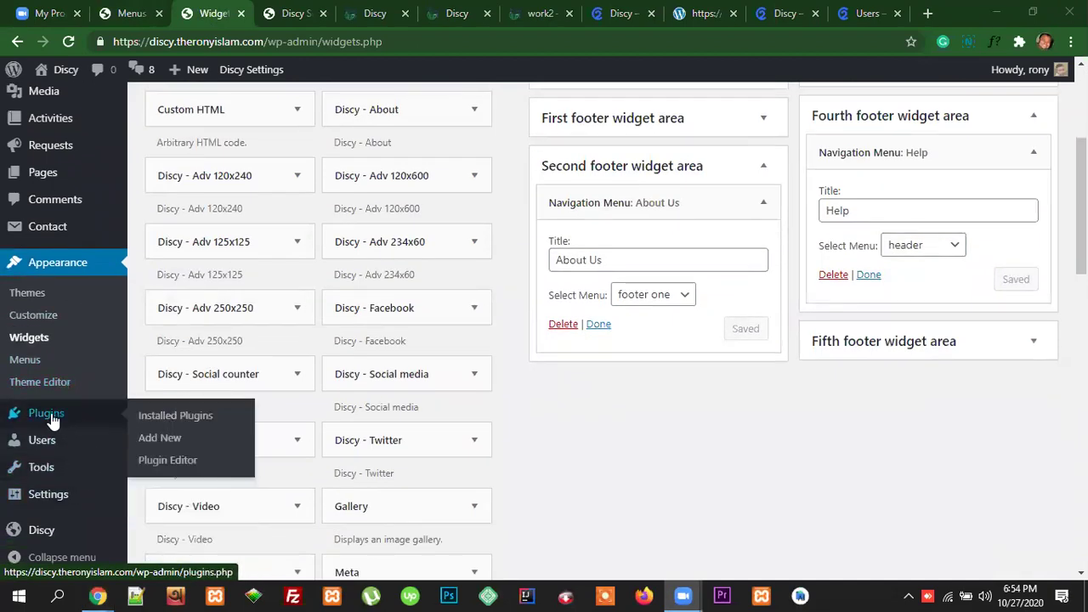
pyautogui.rightClick(53, 417)
pyautogui.click(73, 425)
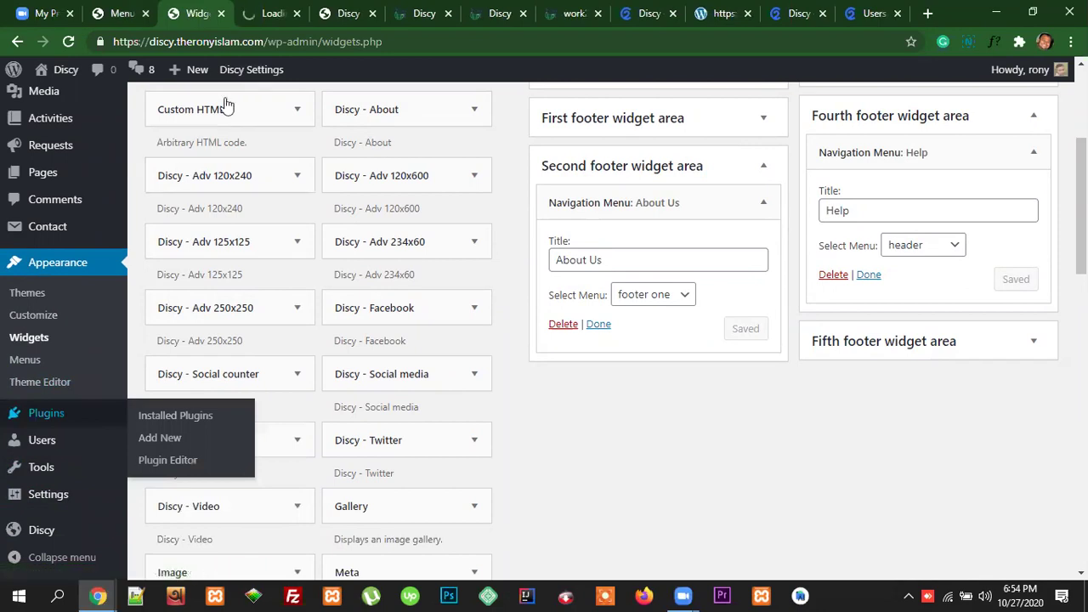
pyautogui.hotkey('ctrl', 'Tab')
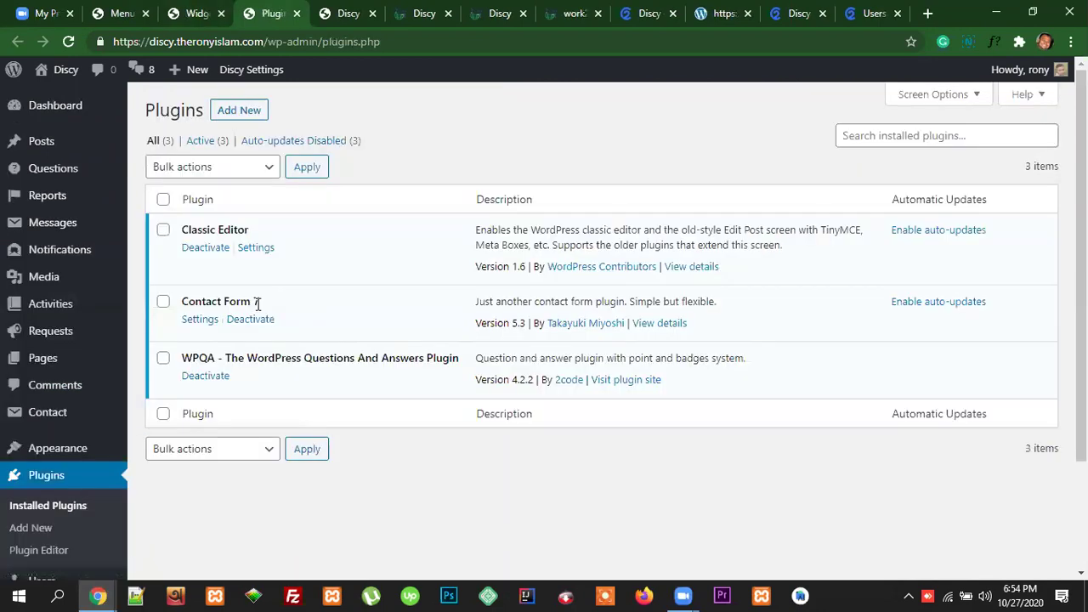
pyautogui.doubleClick(210, 358)
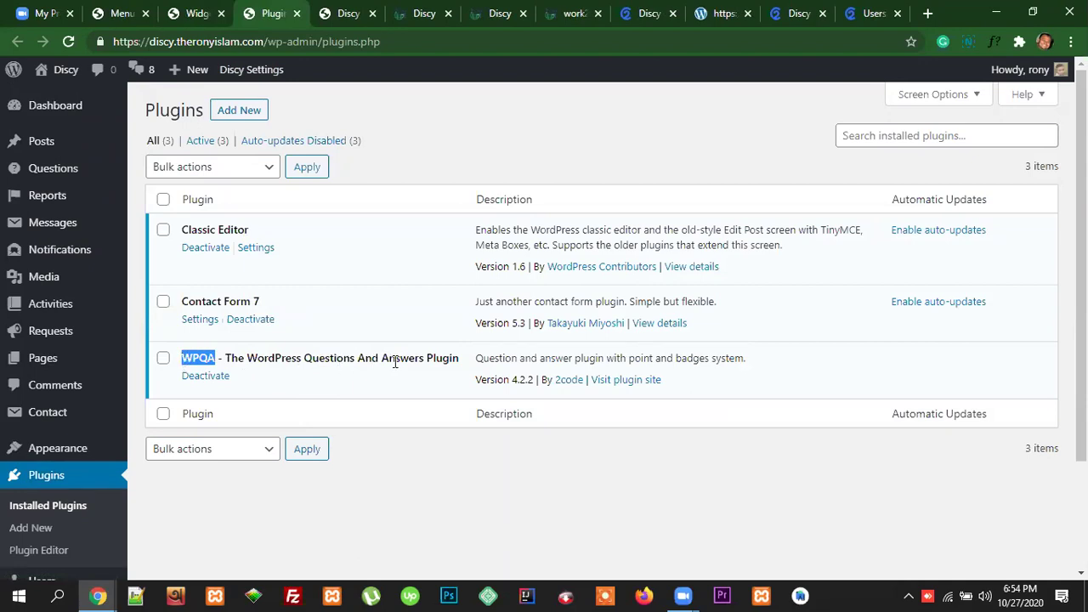
pyautogui.moveTo(463, 363); pyautogui.dragTo(228, 358)
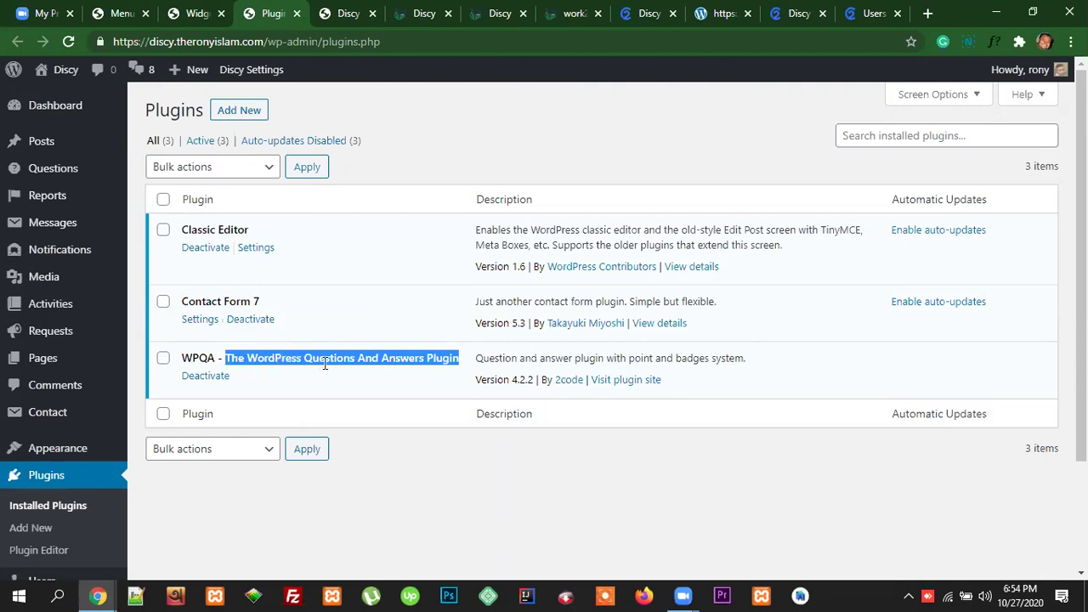
pyautogui.click(198, 14)
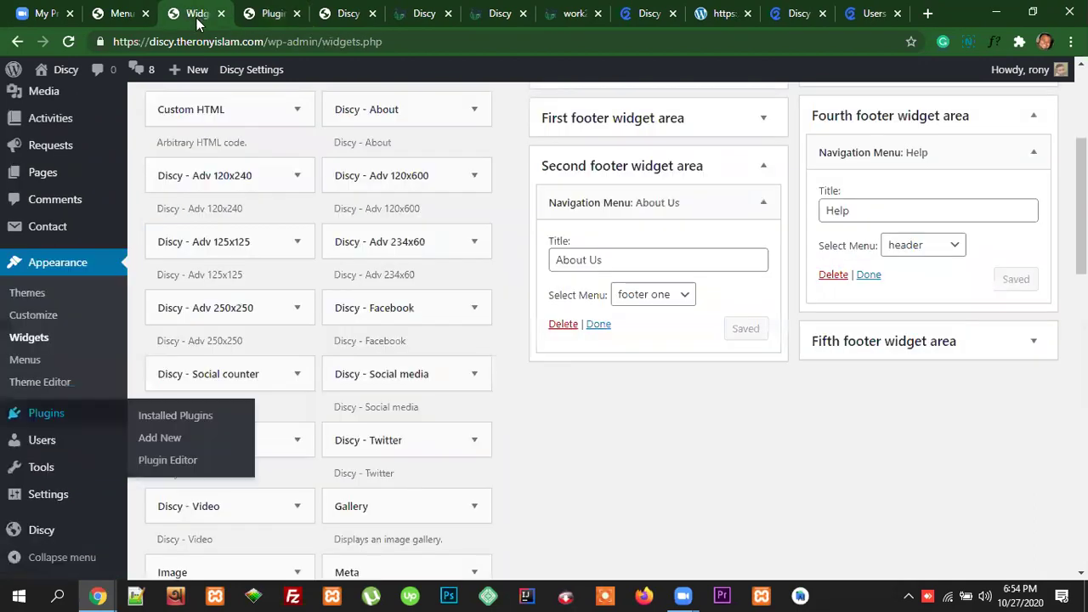
pyautogui.scroll(-7, 562, 430)
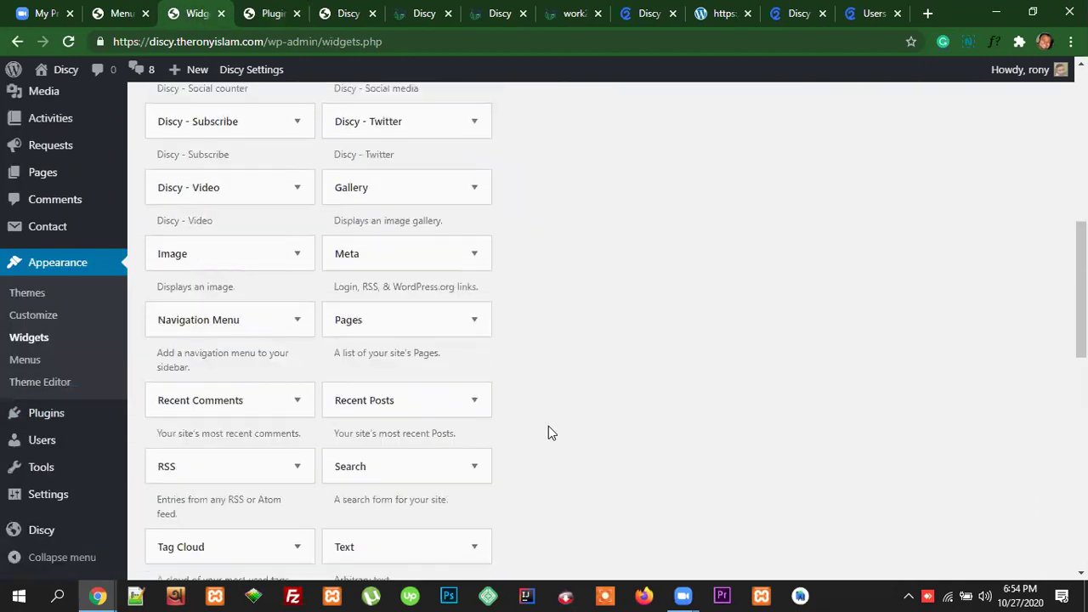
pyautogui.scroll(-1, 553, 429)
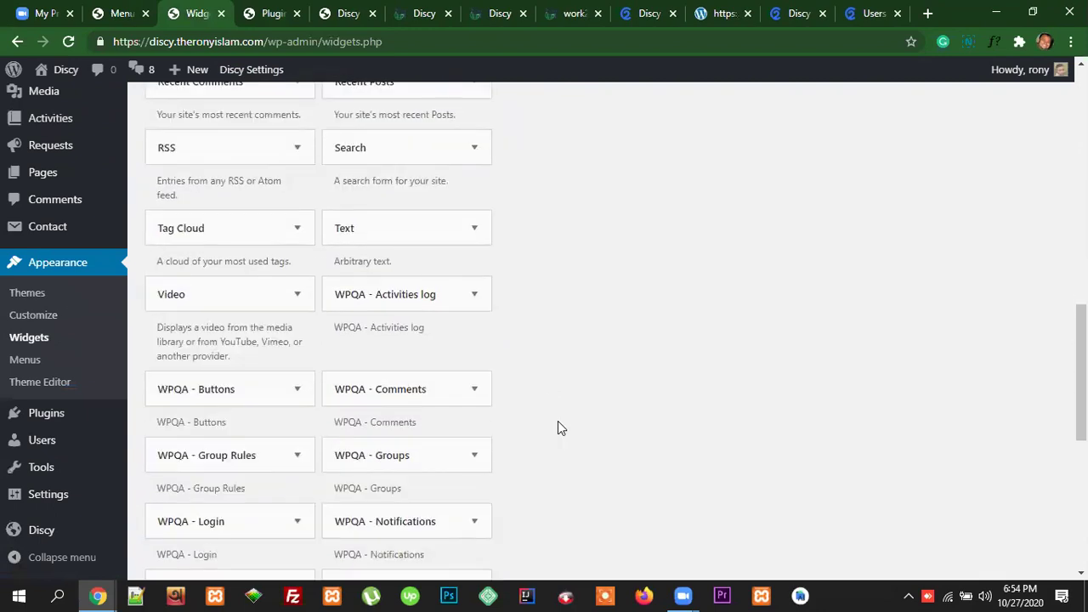
pyautogui.scroll(-2, 559, 428)
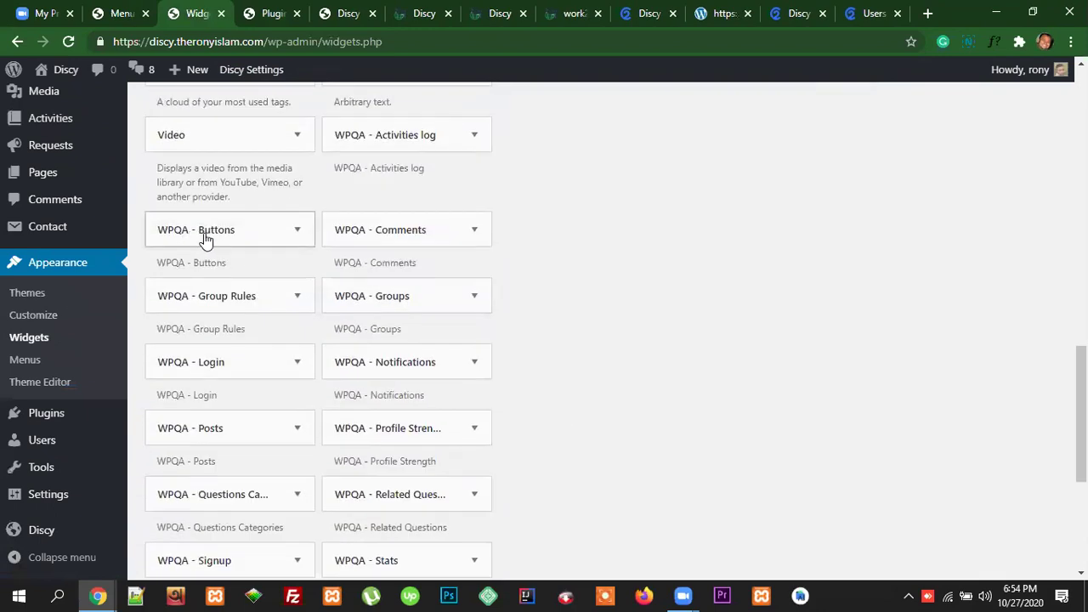
pyautogui.scroll(-2, 376, 417)
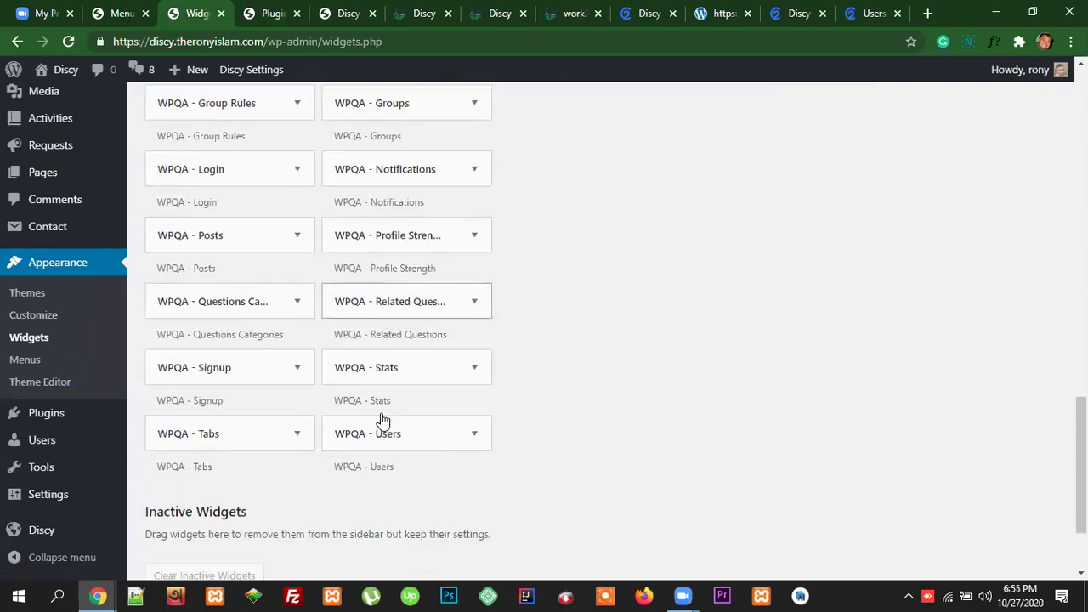
pyautogui.scroll(2, 382, 420)
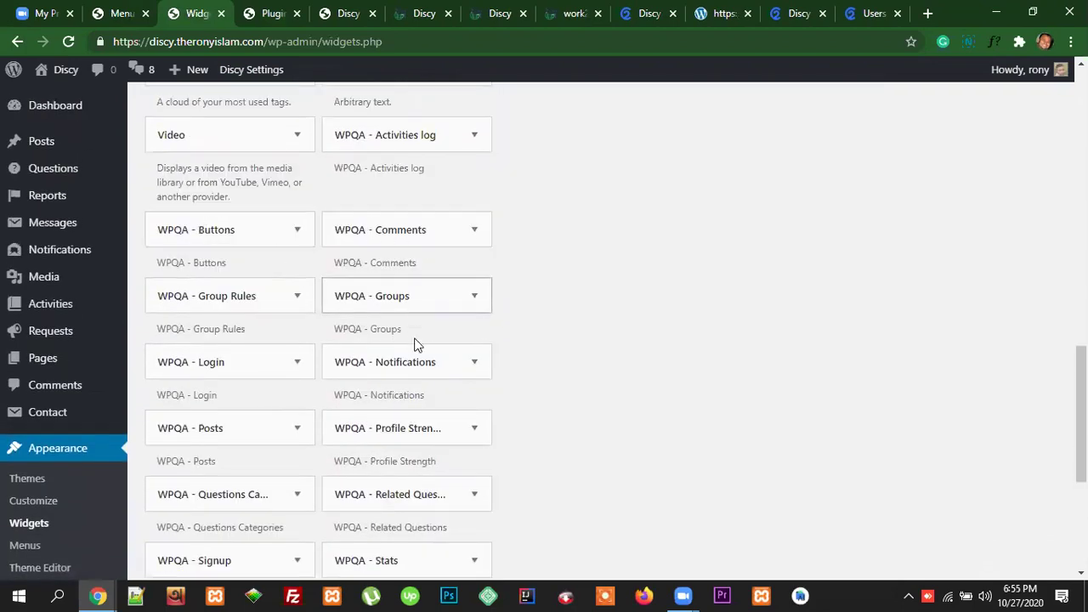
pyautogui.scroll(-3, 232, 417)
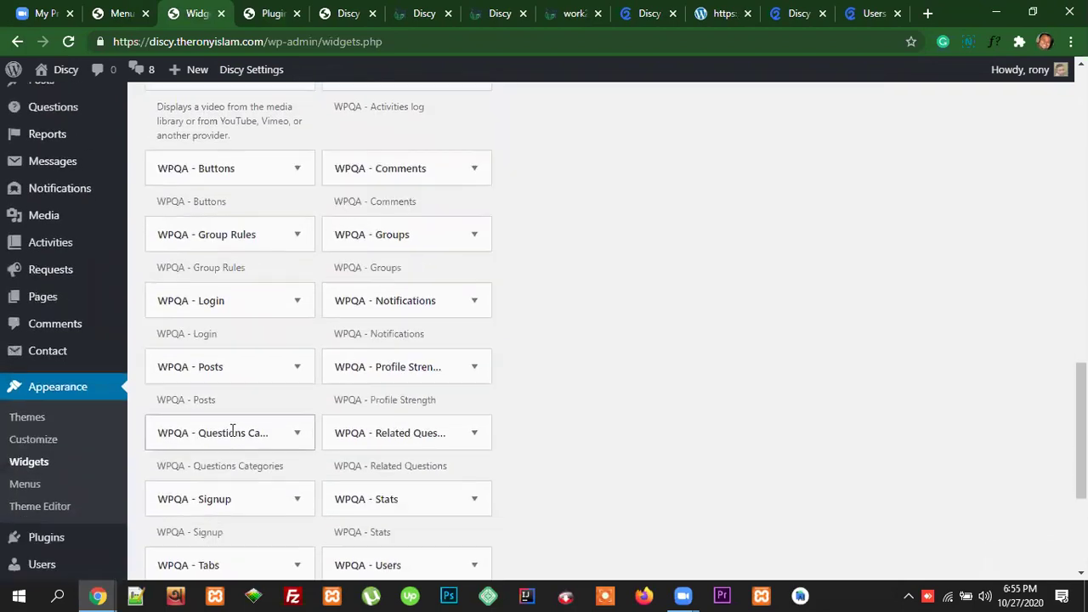
pyautogui.scroll(3, 416, 400)
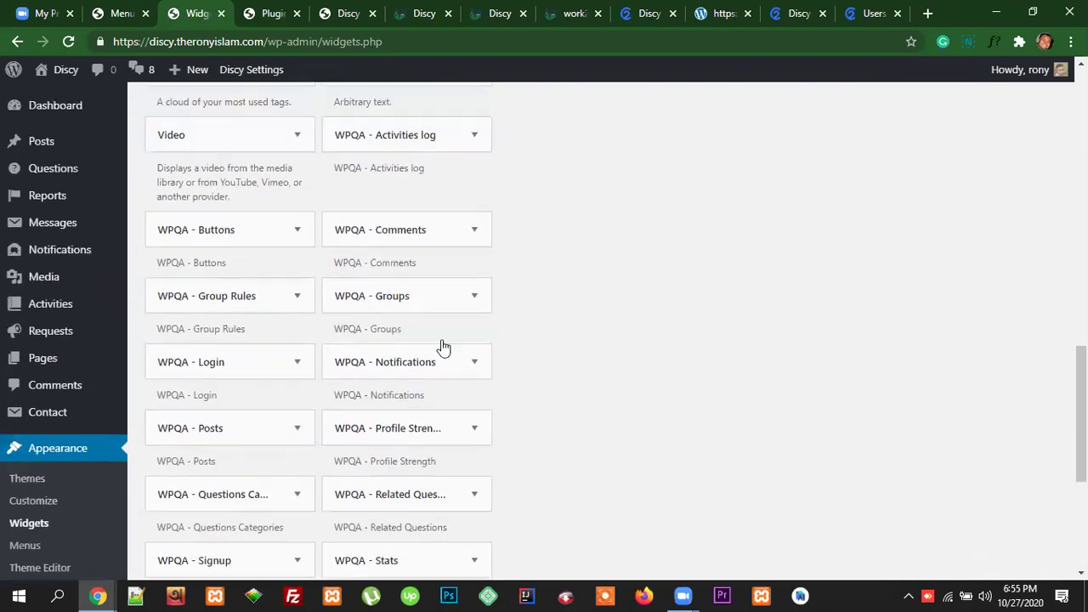
pyautogui.scroll(-1, 430, 472)
pyautogui.scroll(-1, 433, 488)
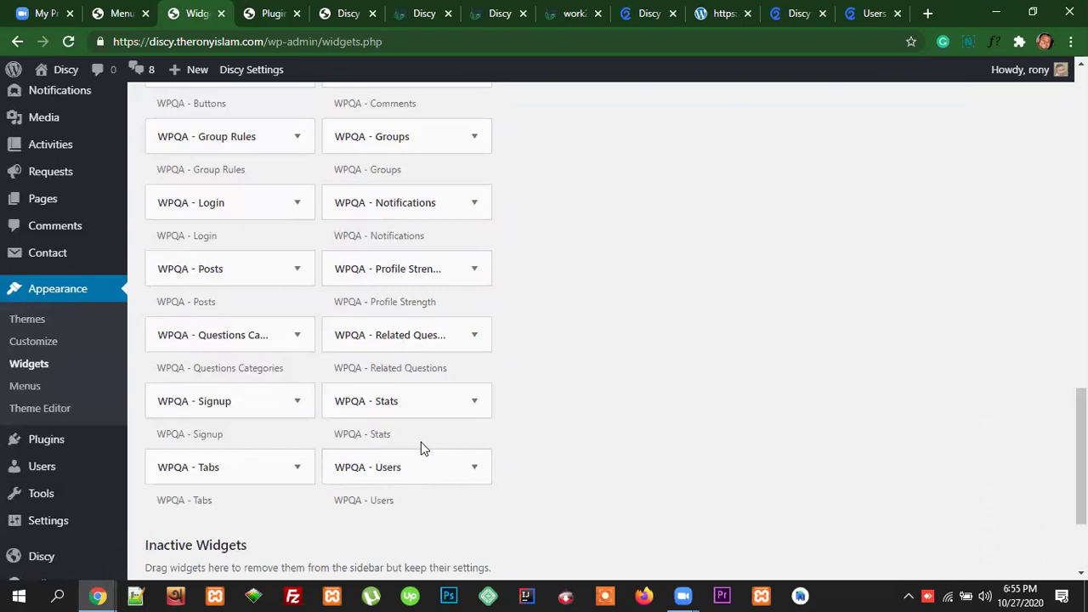
pyautogui.scroll(2, 428, 478)
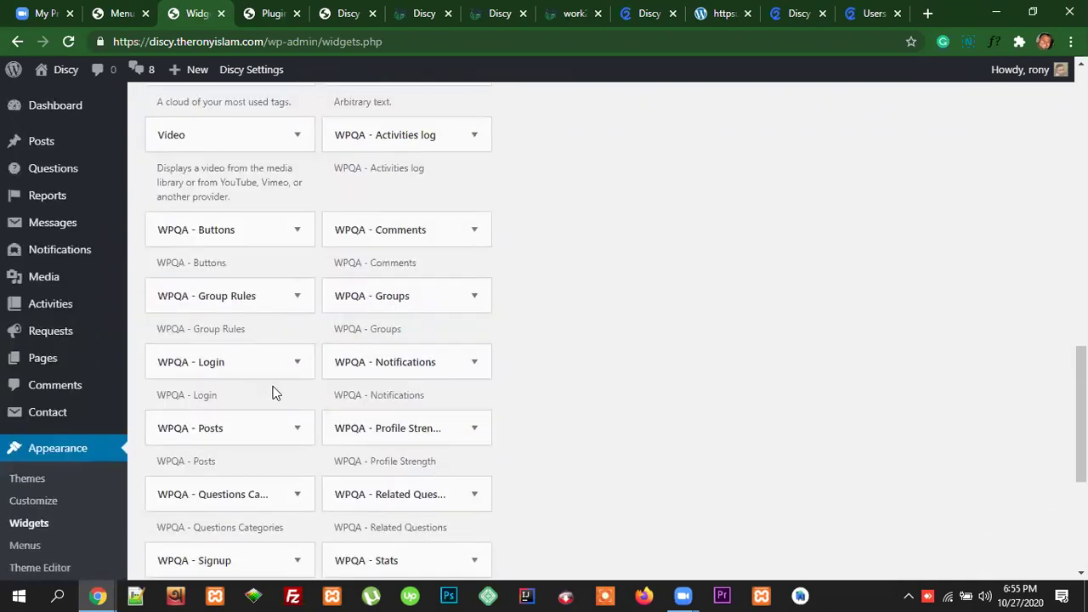
pyautogui.scroll(-1, 274, 392)
pyautogui.scroll(-1, 273, 391)
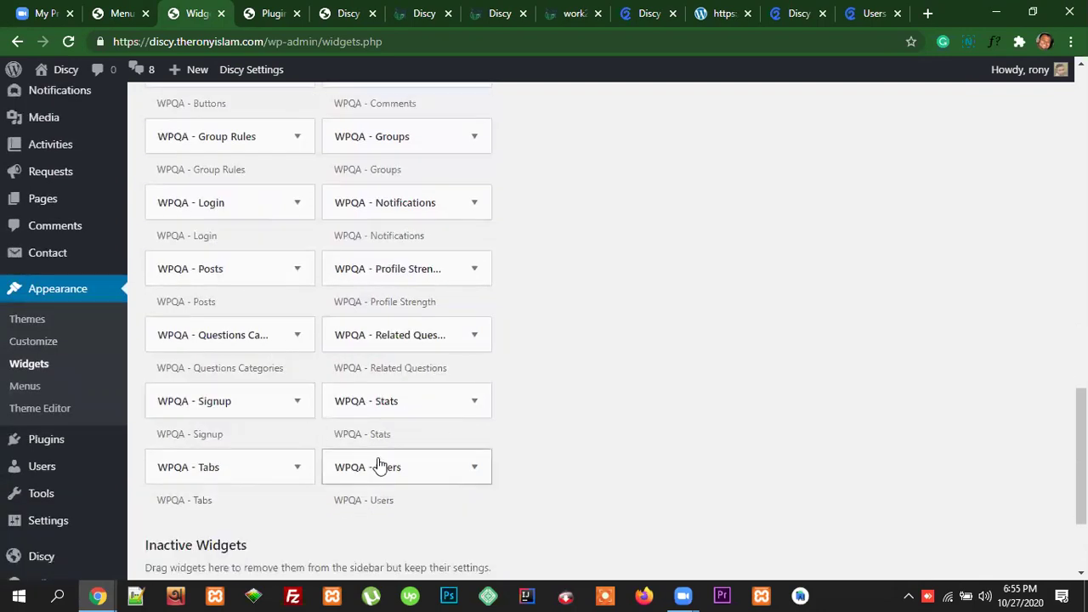
pyautogui.scroll(1, 442, 468)
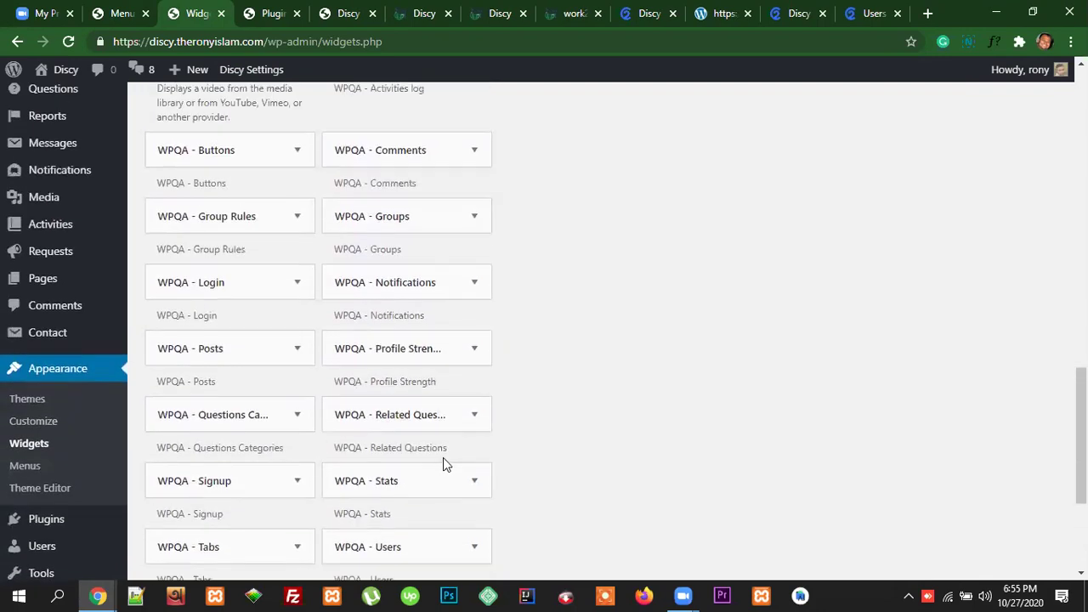
pyautogui.scroll(1, 443, 463)
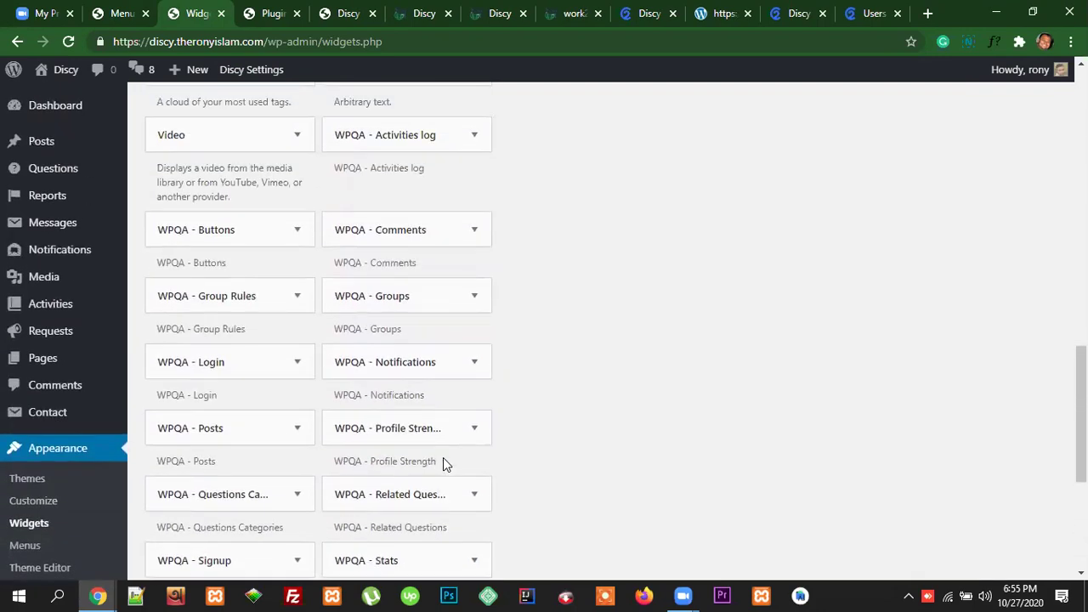
pyautogui.scroll(4, 445, 462)
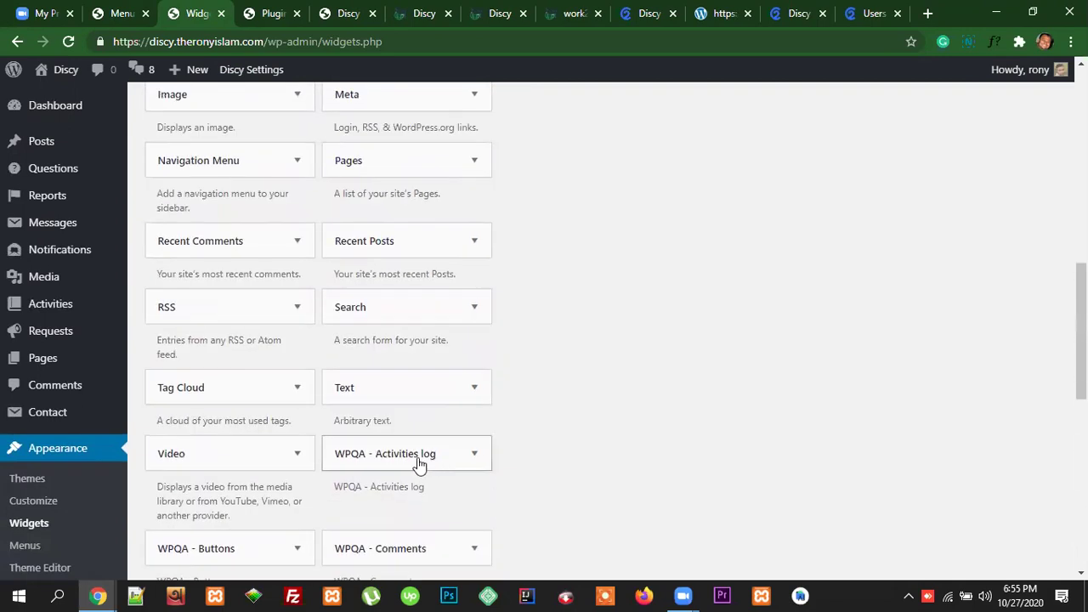
pyautogui.scroll(3, 419, 464)
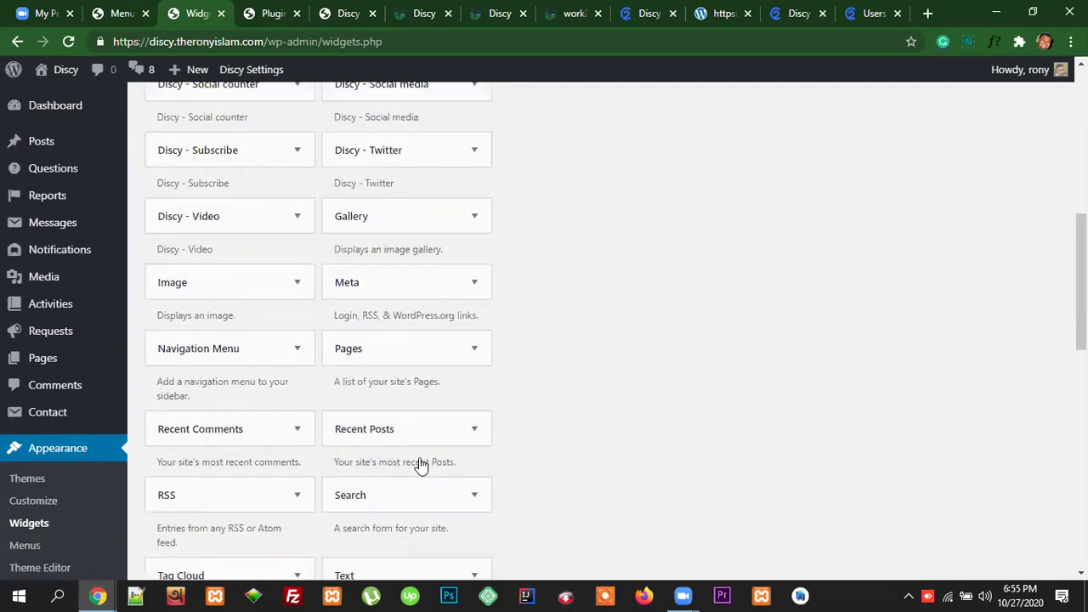
pyautogui.scroll(2, 419, 463)
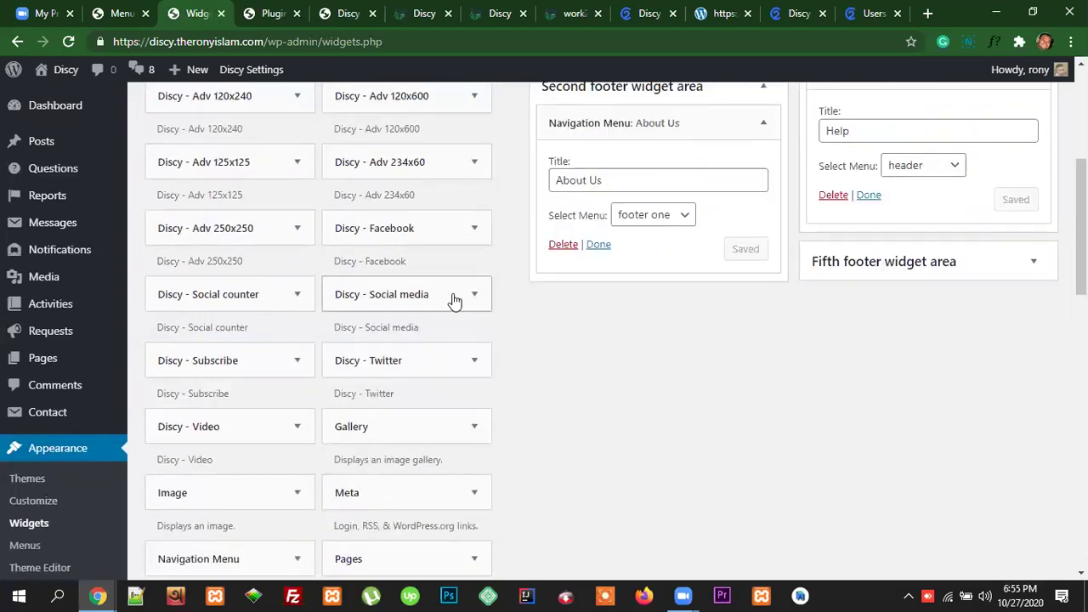
# Step: Add Discy - Social media to the Fifth footer widget area, titled Follow to match the demo footer
pyautogui.click(474, 294)
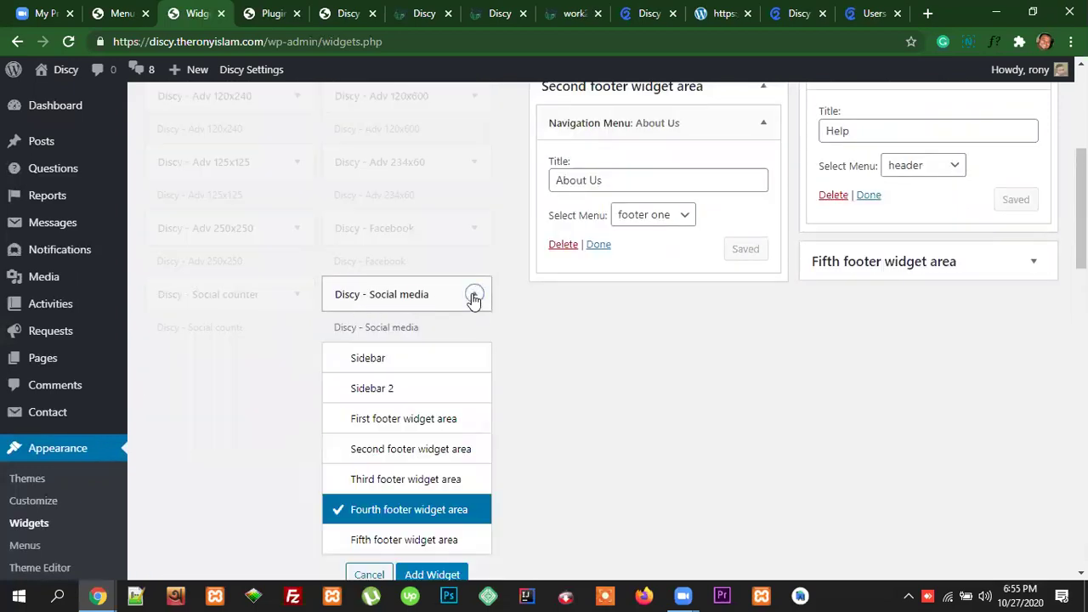
pyautogui.scroll(-2, 434, 425)
pyautogui.click(401, 381)
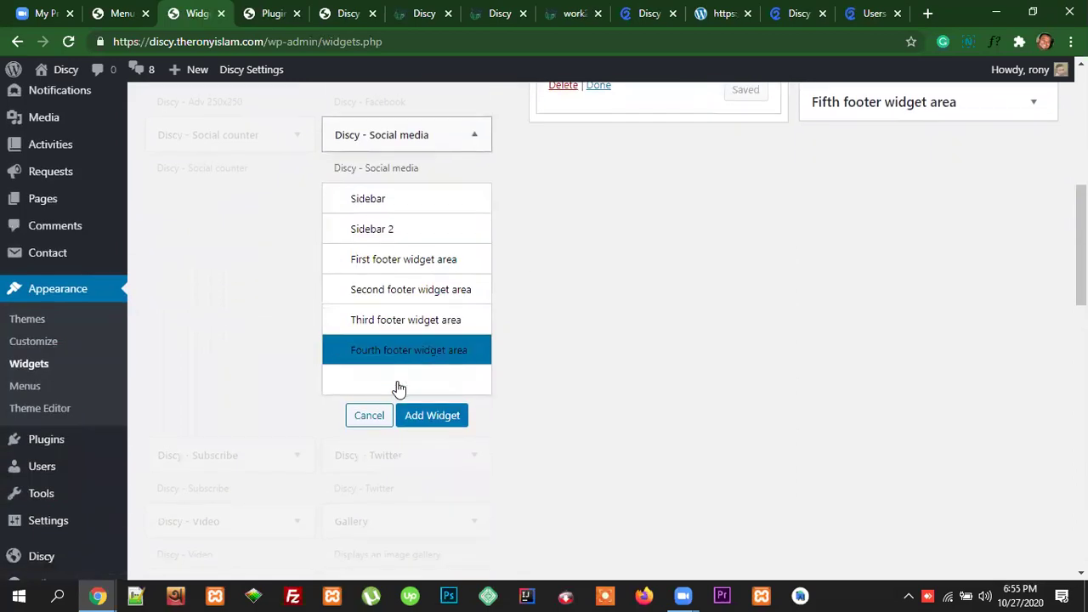
pyautogui.click(434, 421)
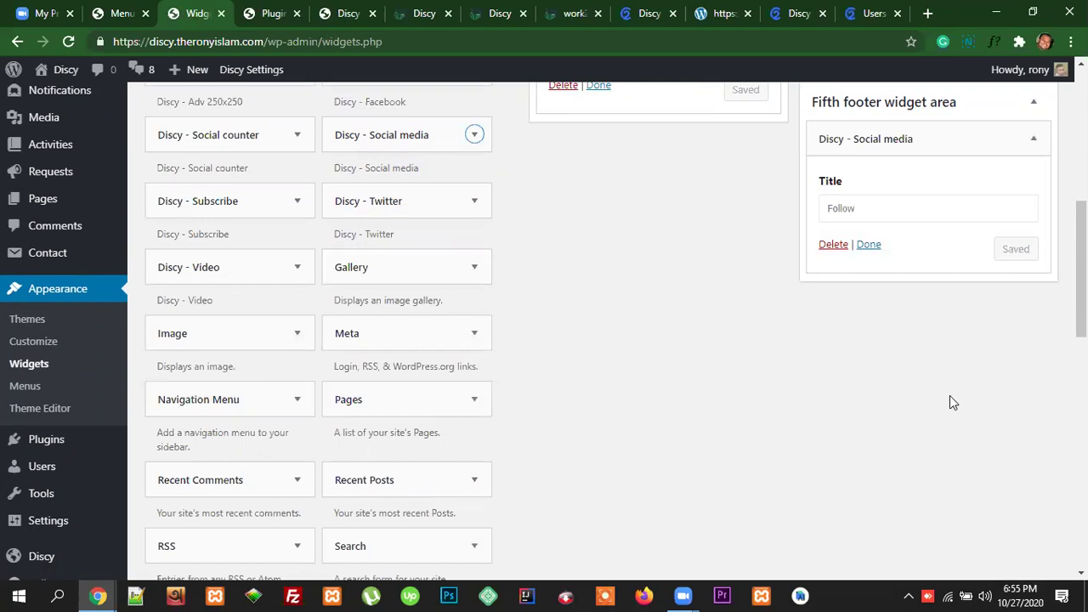
pyautogui.scroll(2, 951, 392)
pyautogui.moveTo(864, 367); pyautogui.dragTo(825, 372)
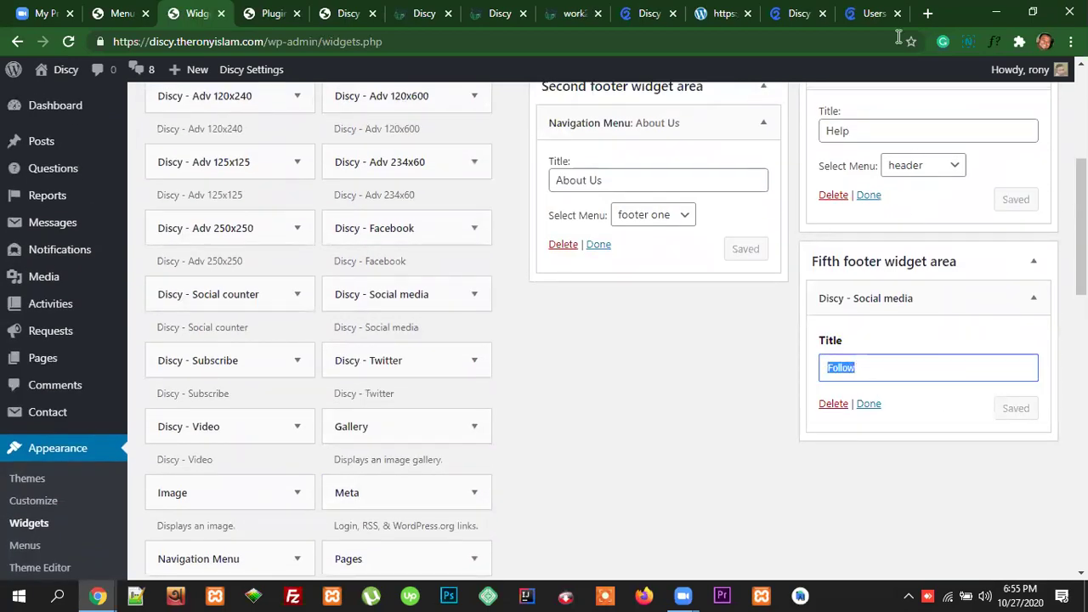
pyautogui.click(880, 12)
pyautogui.moveTo(902, 333); pyautogui.dragTo(860, 333)
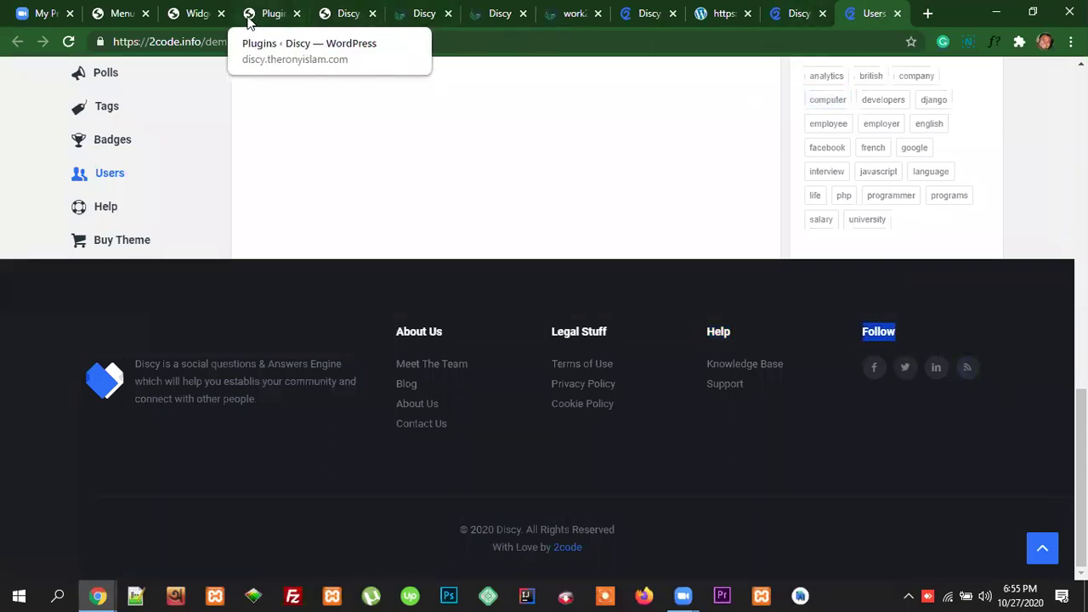
# Step: Reload the live Discy home page and scroll down to the new Follow social icons column
pyautogui.click(196, 15)
pyautogui.scroll(2, 758, 293)
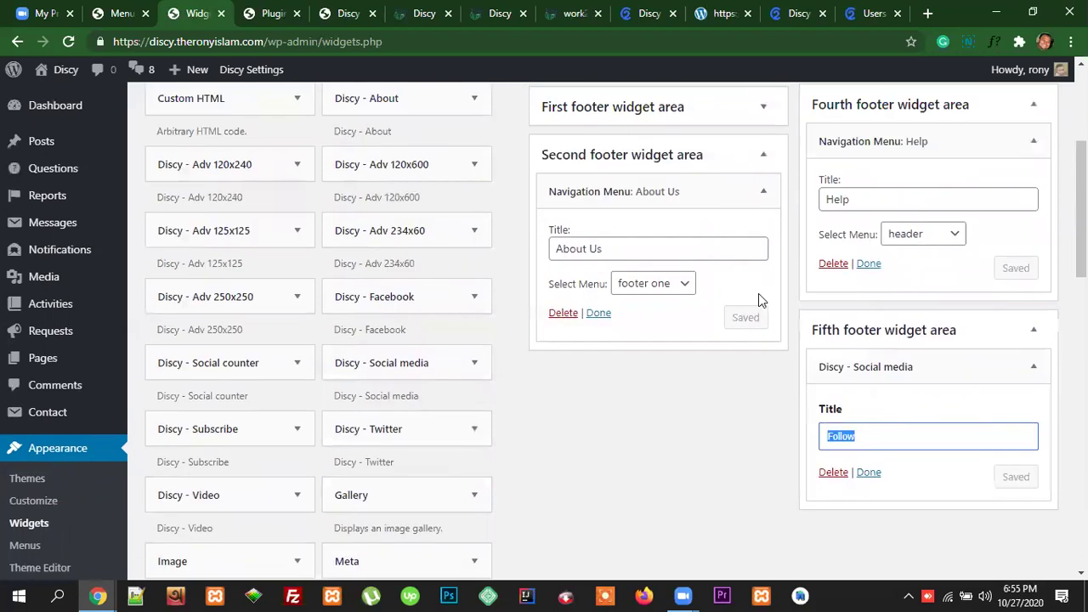
pyautogui.click(421, 14)
pyautogui.click(410, 40)
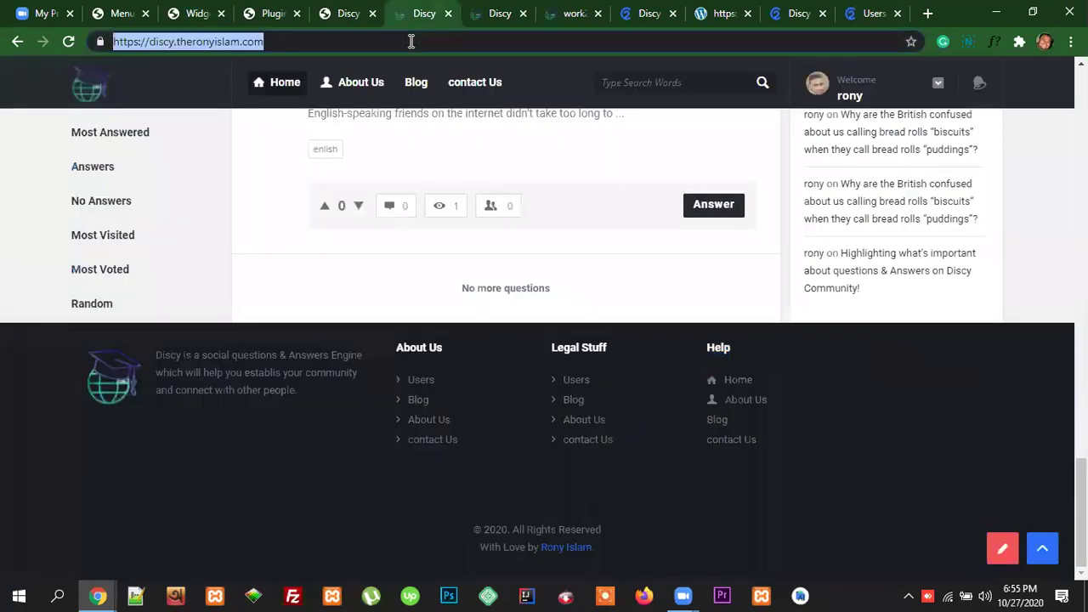
pyautogui.press('Return')
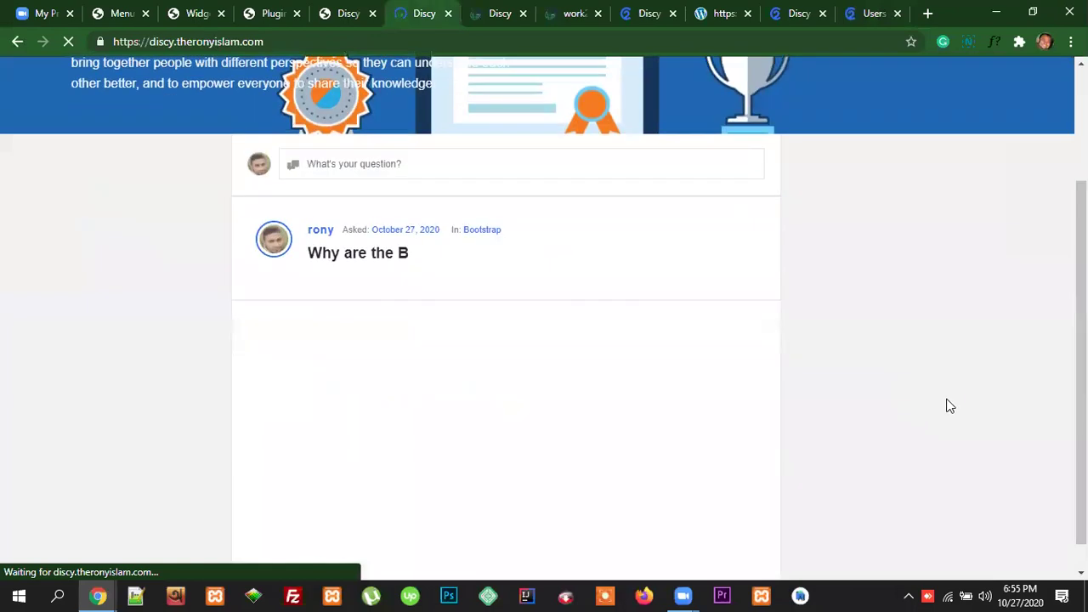
pyautogui.scroll(2, 950, 407)
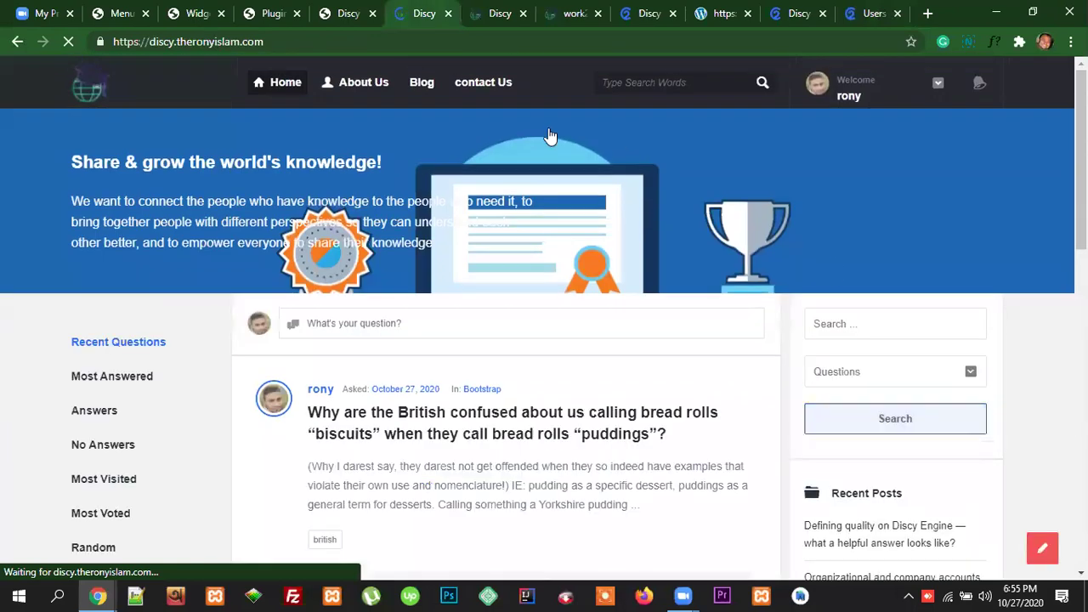
pyautogui.scroll(-10, 943, 345)
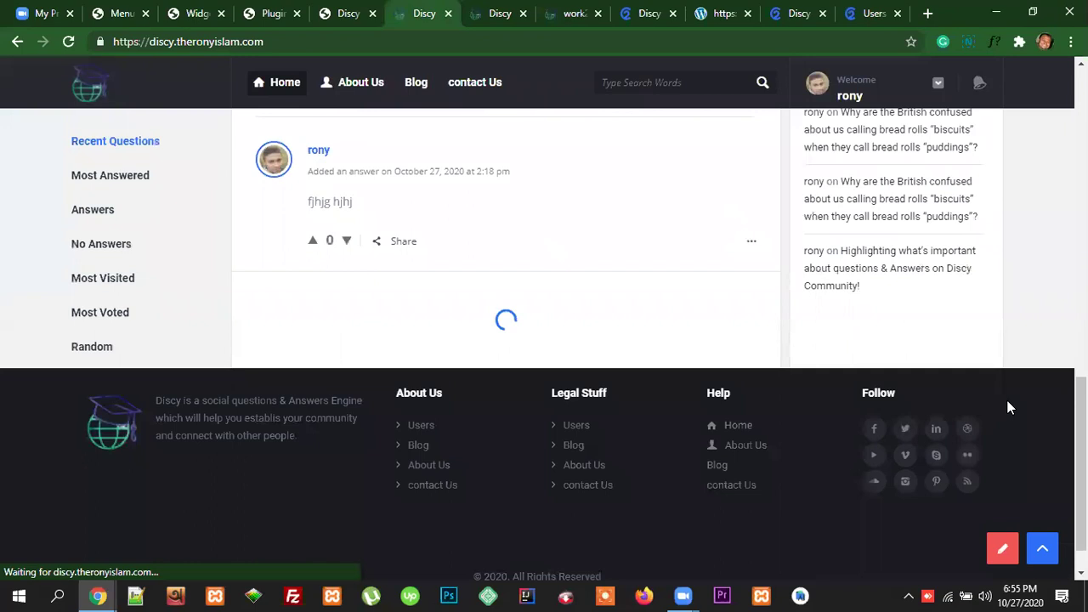
pyautogui.scroll(-1, 894, 377)
pyautogui.scroll(-9, 988, 400)
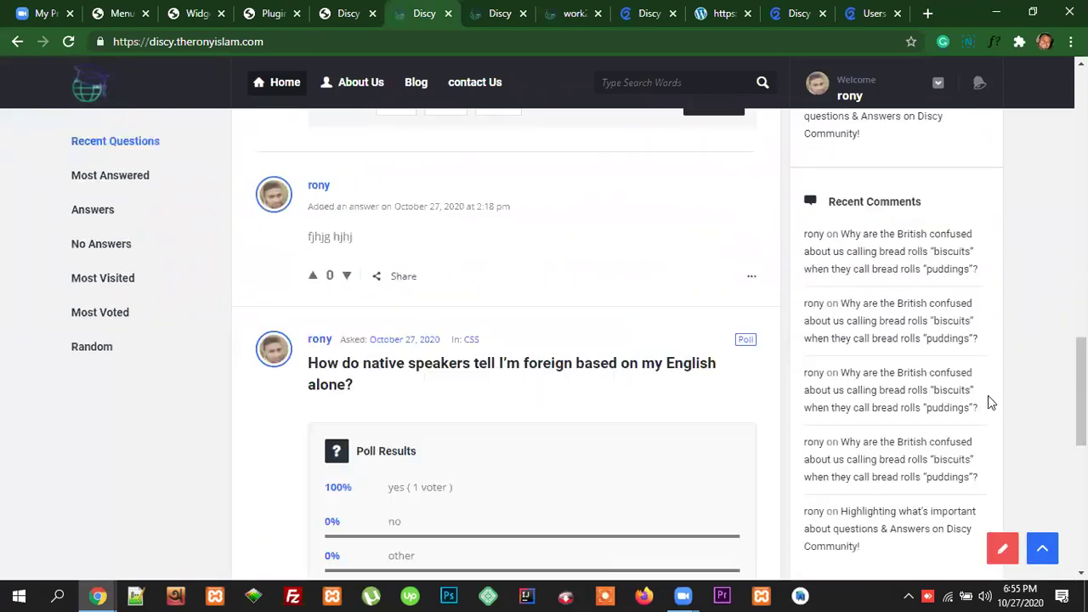
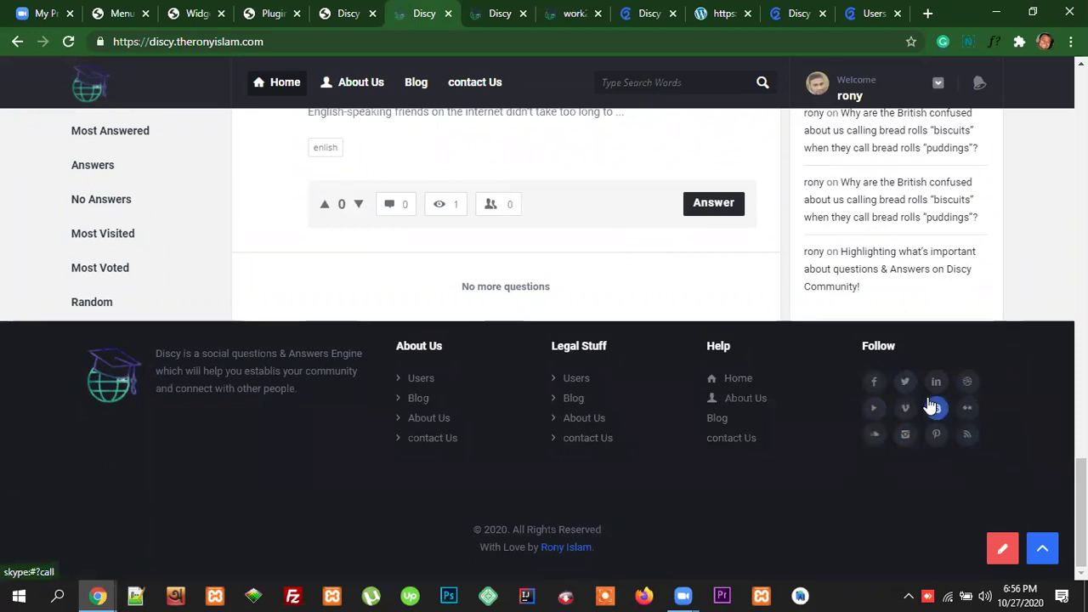
# Step: Switch to the Discy options and open Social Settings, showing the empty profile URL fields
pyautogui.click(336, 21)
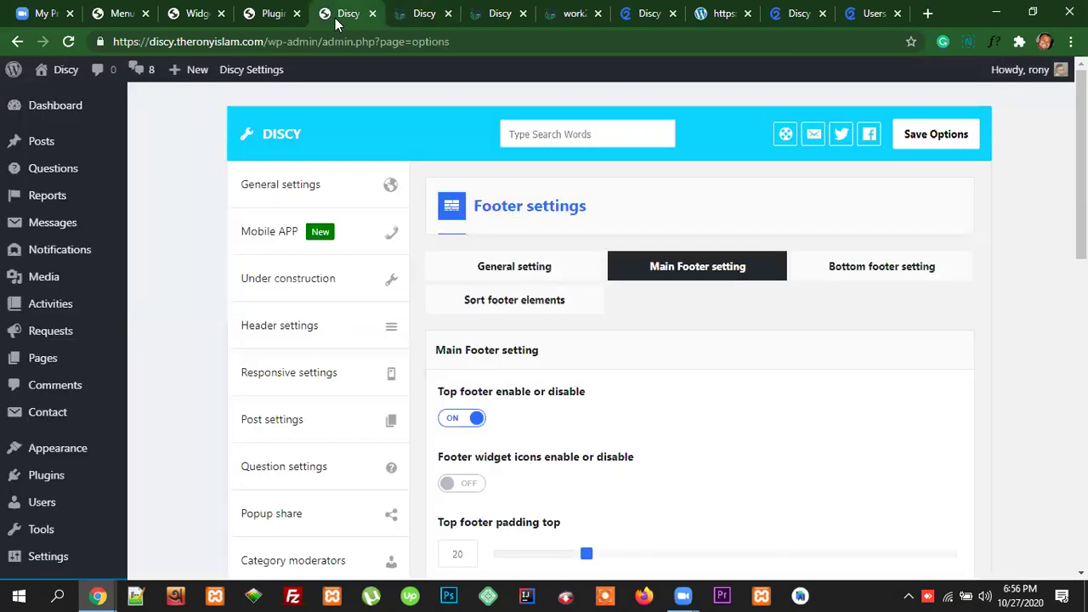
pyautogui.scroll(-4, 323, 369)
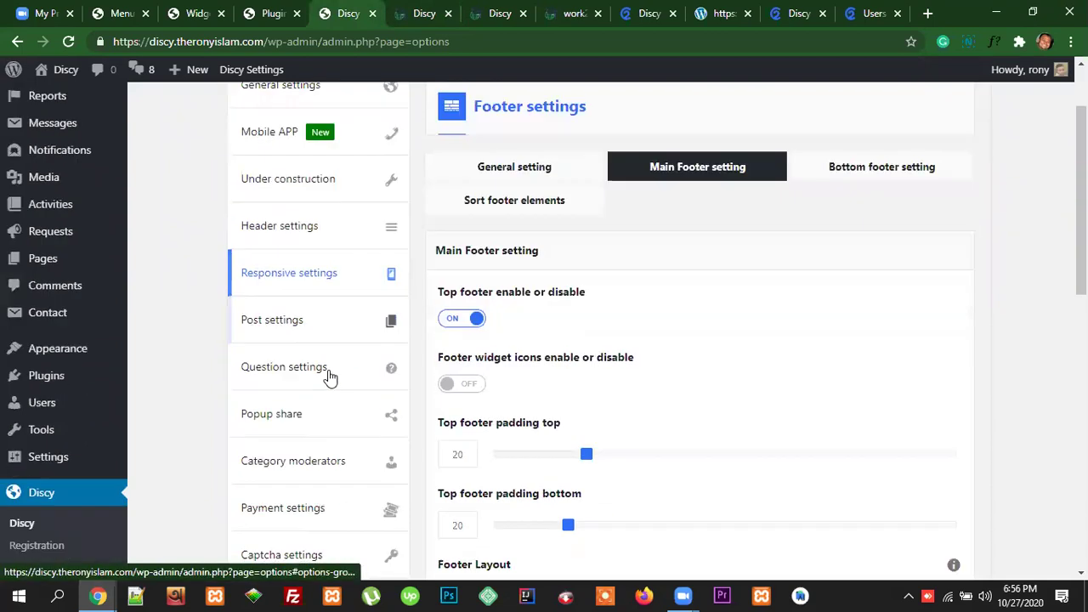
pyautogui.scroll(-5, 344, 348)
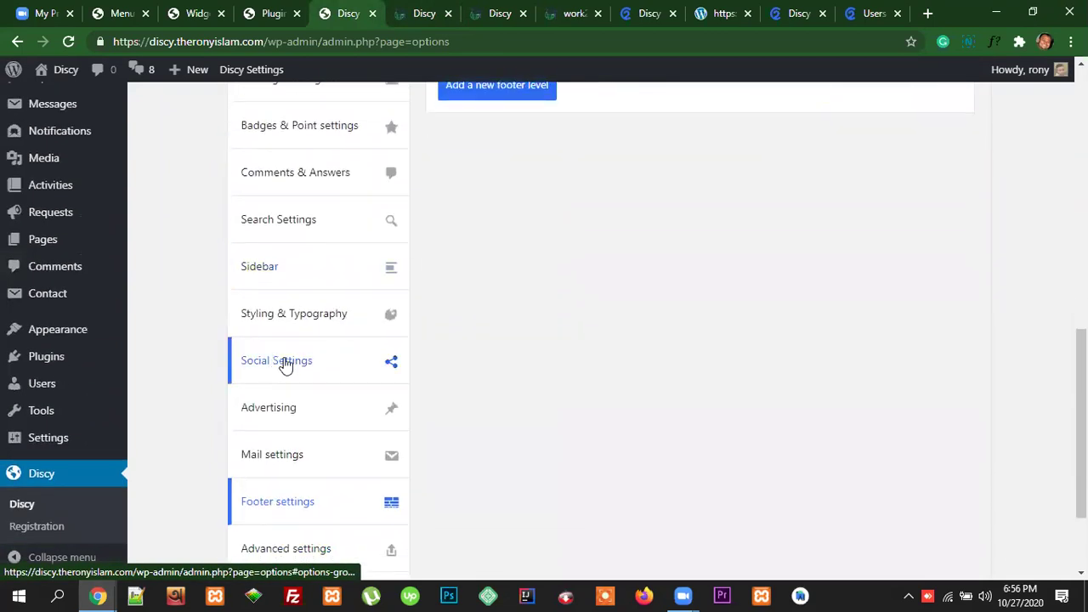
pyautogui.scroll(5, 319, 357)
pyautogui.scroll(-6, 323, 335)
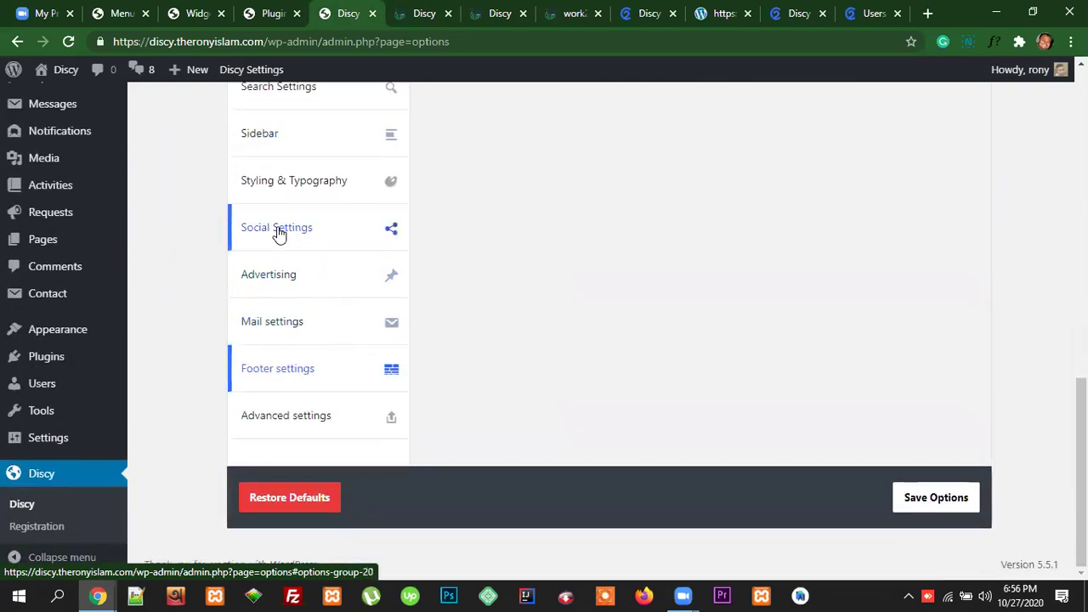
pyautogui.click(293, 231)
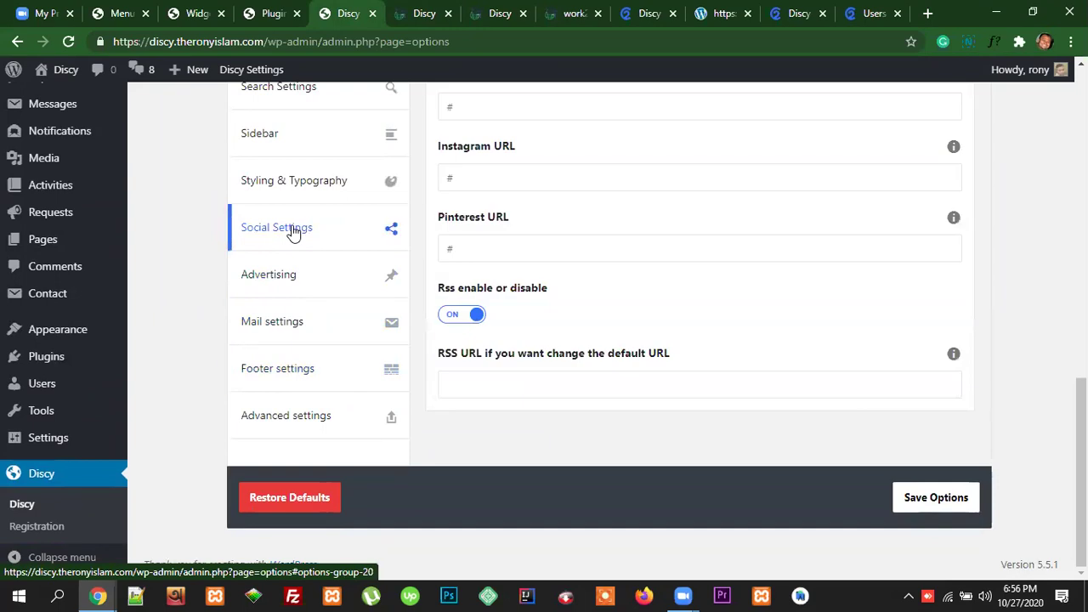
pyautogui.scroll(10, 872, 392)
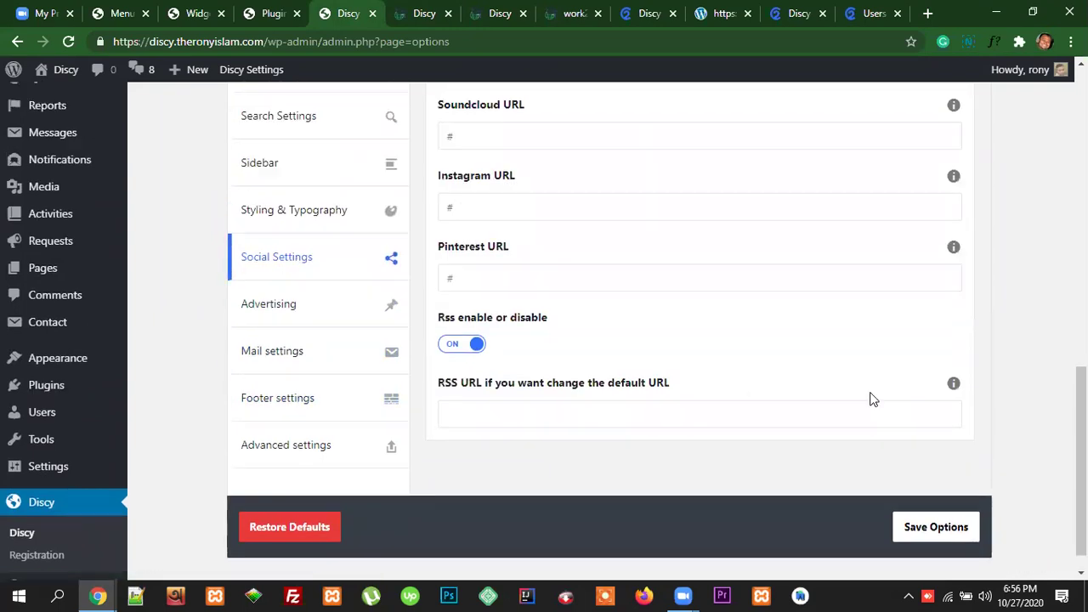
pyautogui.scroll(-10, 871, 392)
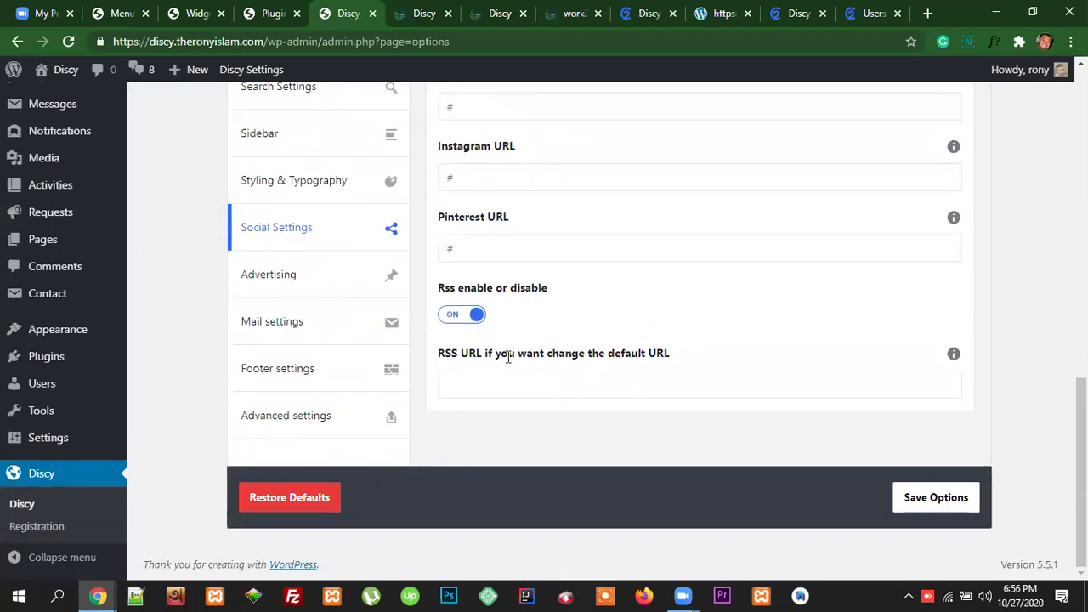
pyautogui.scroll(8, 511, 366)
pyautogui.scroll(3, 533, 451)
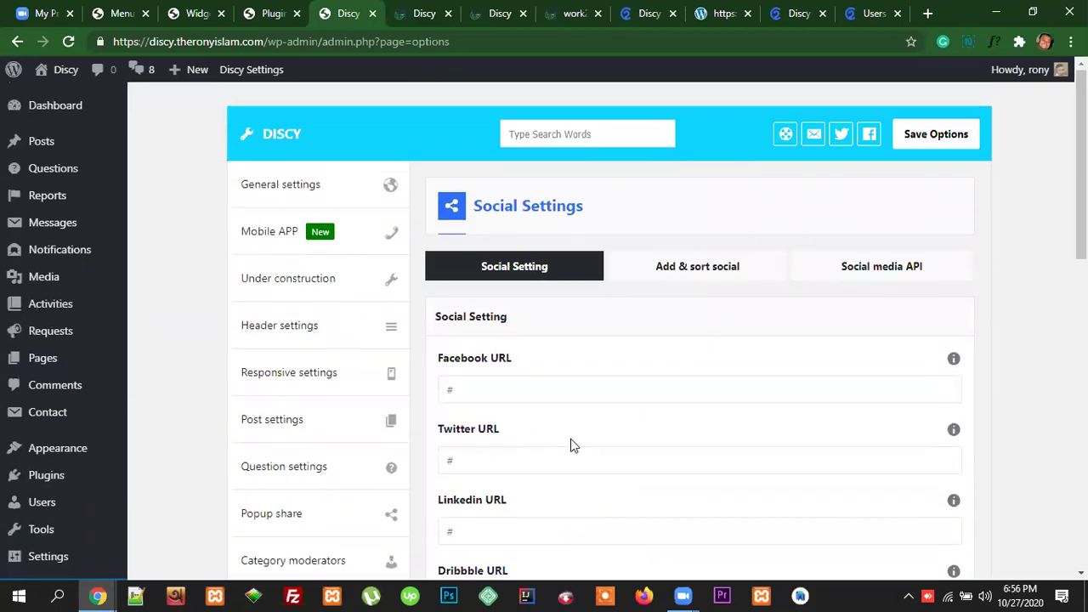
pyautogui.scroll(-4, 573, 445)
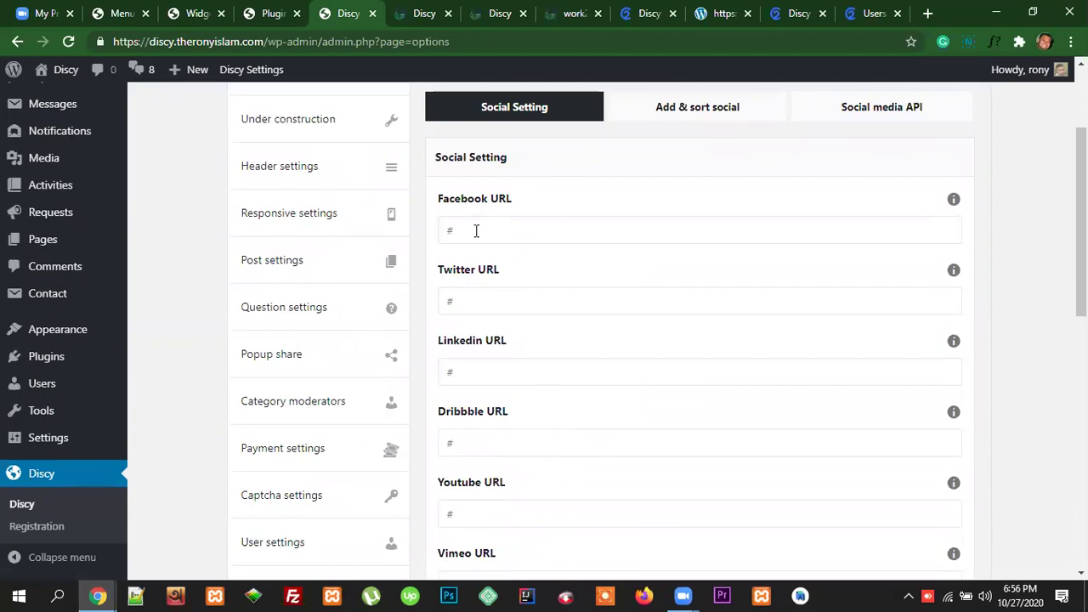
# Step: Check the Facebook, Twitter and LinkedIn URL fields and clear the # from Dribbble's URL
pyautogui.click(450, 232)
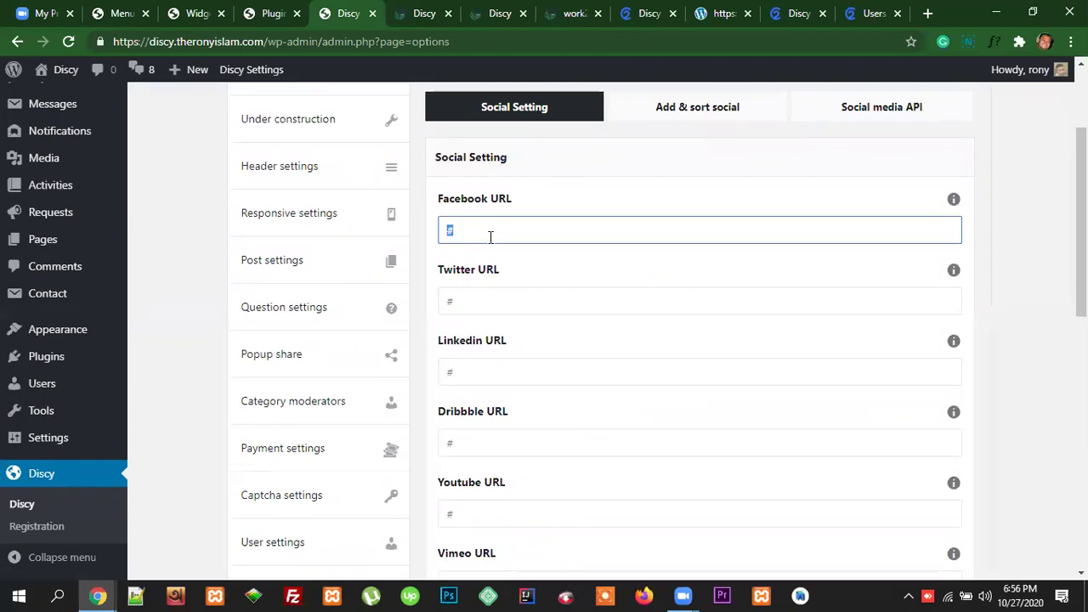
pyautogui.click(467, 308)
pyautogui.scroll(-1, 535, 301)
pyautogui.click(505, 291)
pyautogui.scroll(-1, 716, 345)
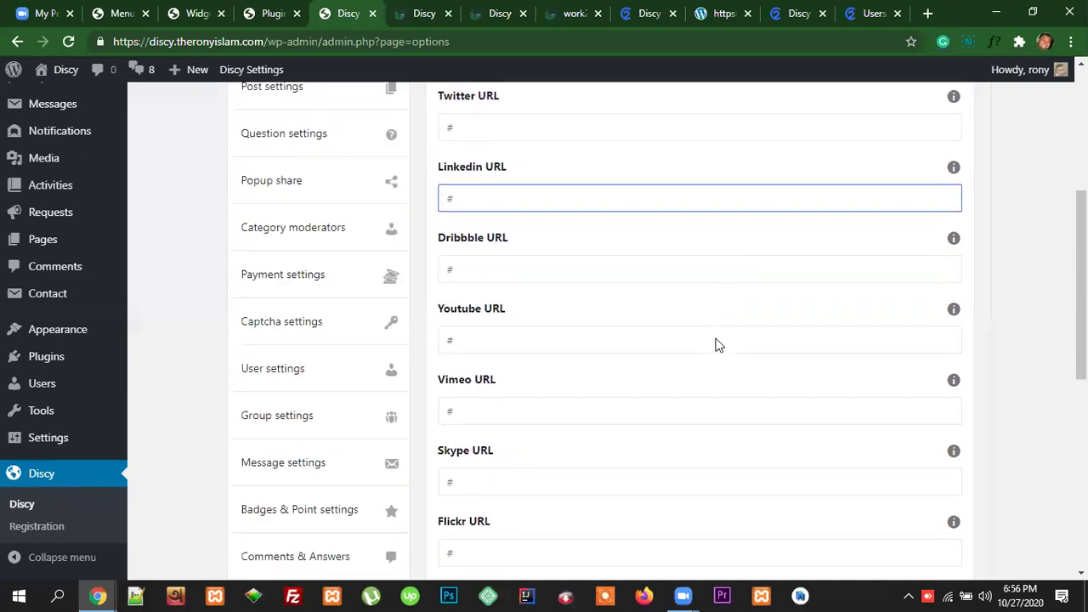
pyautogui.scroll(-1, 716, 344)
pyautogui.click(478, 202)
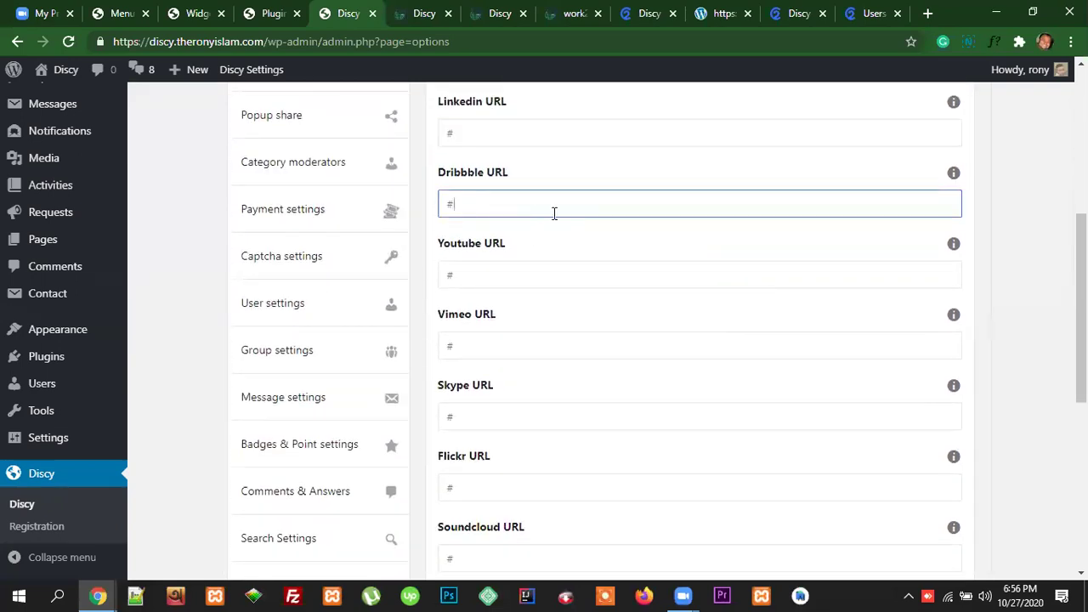
pyautogui.click(623, 247)
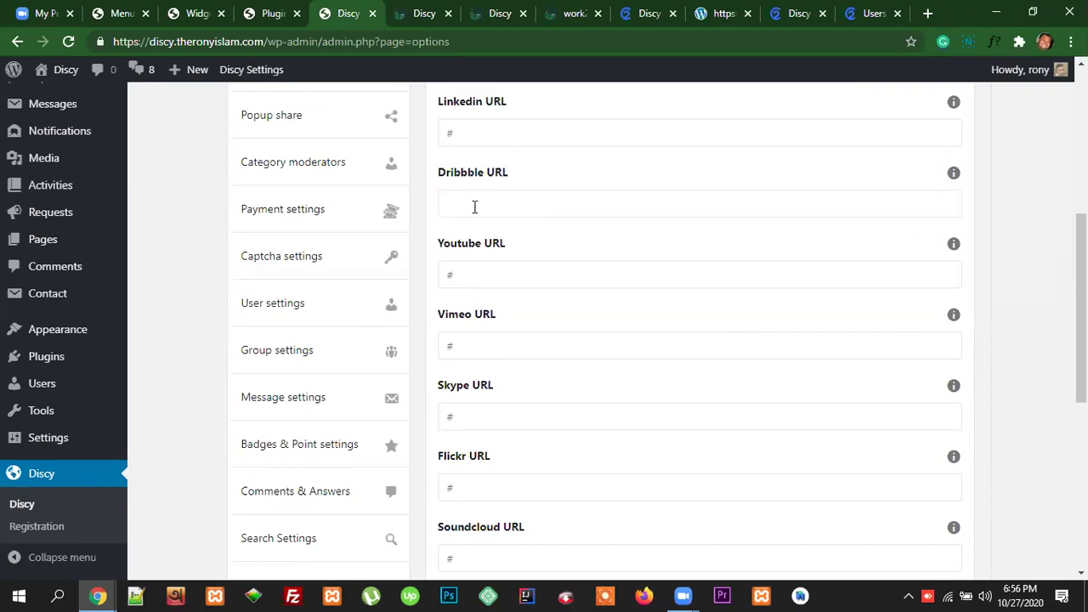
pyautogui.click(462, 207)
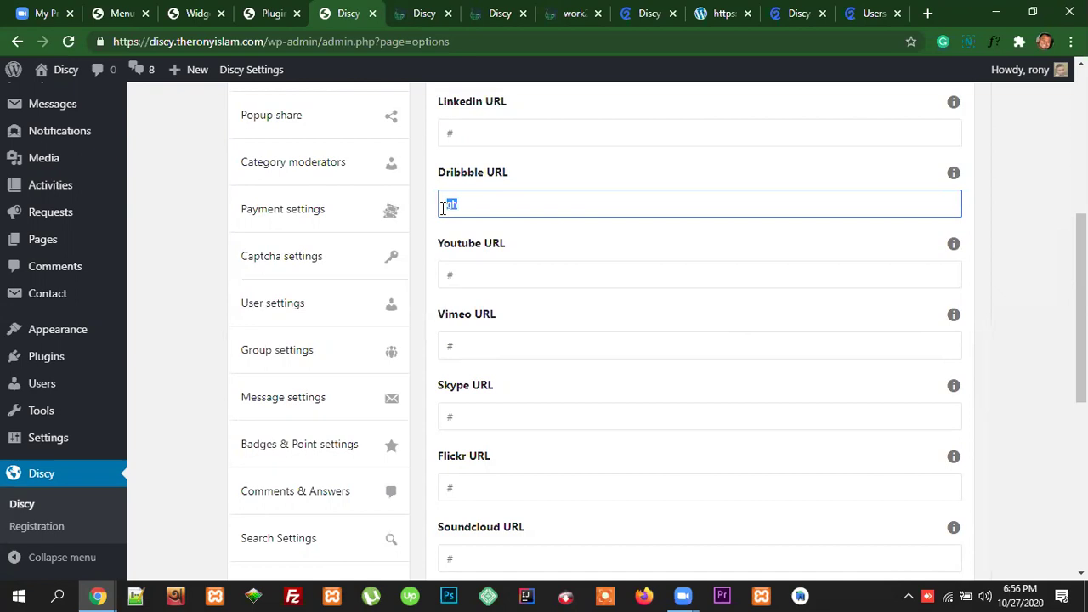
pyautogui.click(678, 243)
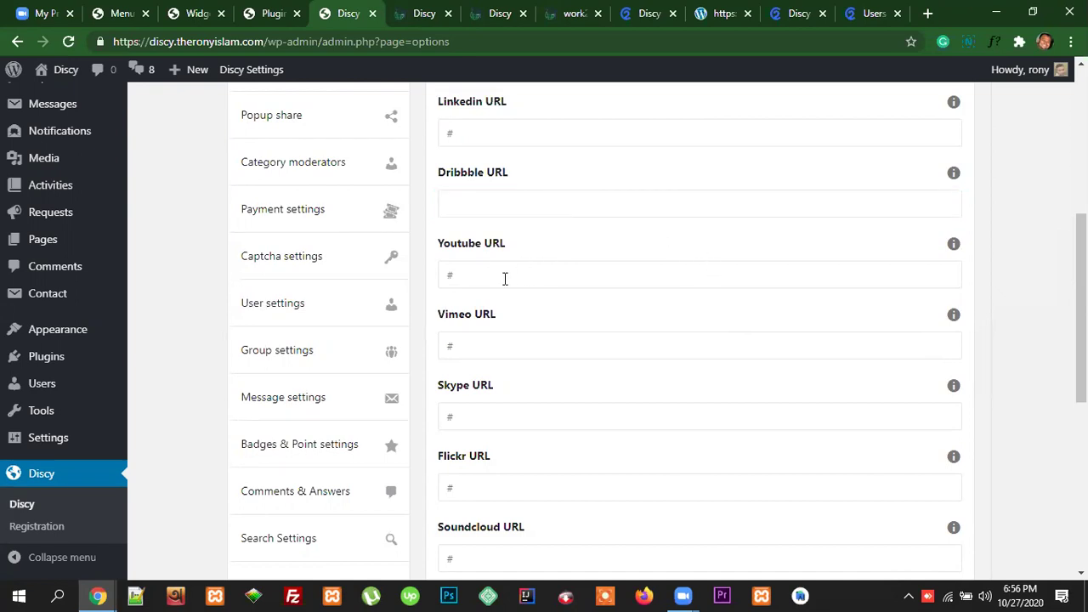
# Step: Remove the # placeholder from the Vimeo, Skype, Flickr, Soundcloud, Instagram and Pinterest URL fields
pyautogui.click(483, 339)
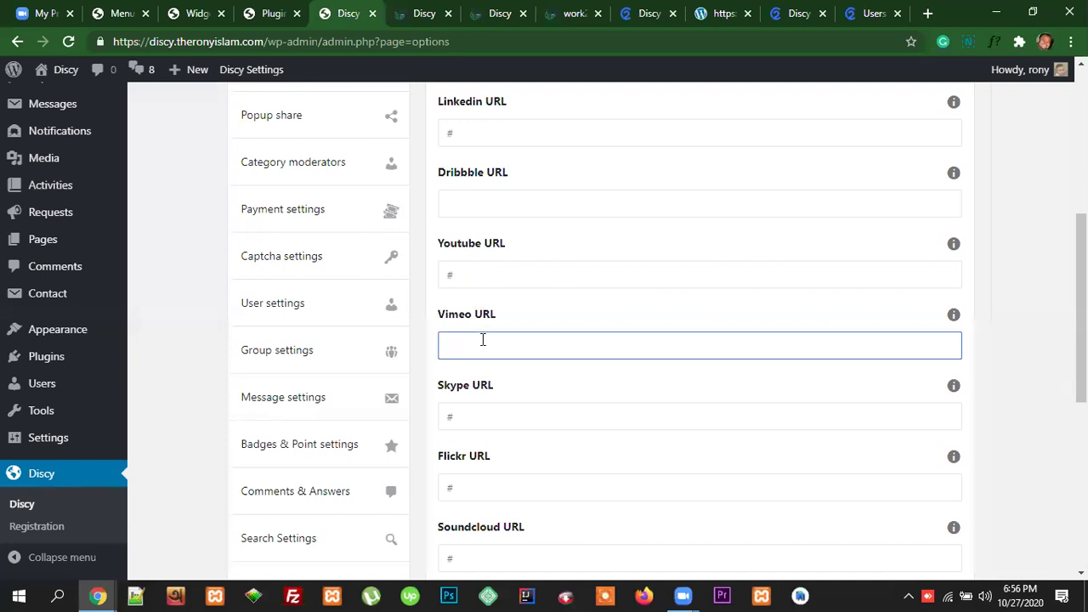
pyautogui.click(528, 418)
pyautogui.press('BackSpace')
pyautogui.click(568, 500)
pyautogui.press('BackSpace')
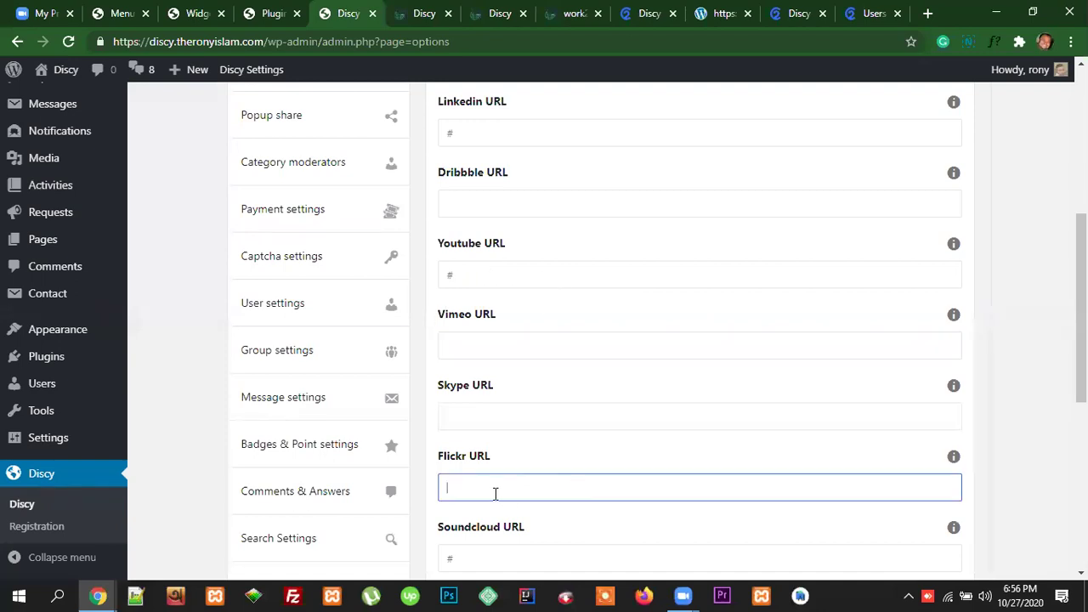
pyautogui.scroll(-2, 578, 456)
pyautogui.click(587, 408)
pyautogui.press('BackSpace')
pyautogui.click(576, 473)
pyautogui.press('BackSpace')
pyautogui.scroll(-2, 623, 451)
pyautogui.click(505, 380)
pyautogui.press('BackSpace')
# Step: Switch the RSS option off and save the social options
pyautogui.scroll(-2, 684, 391)
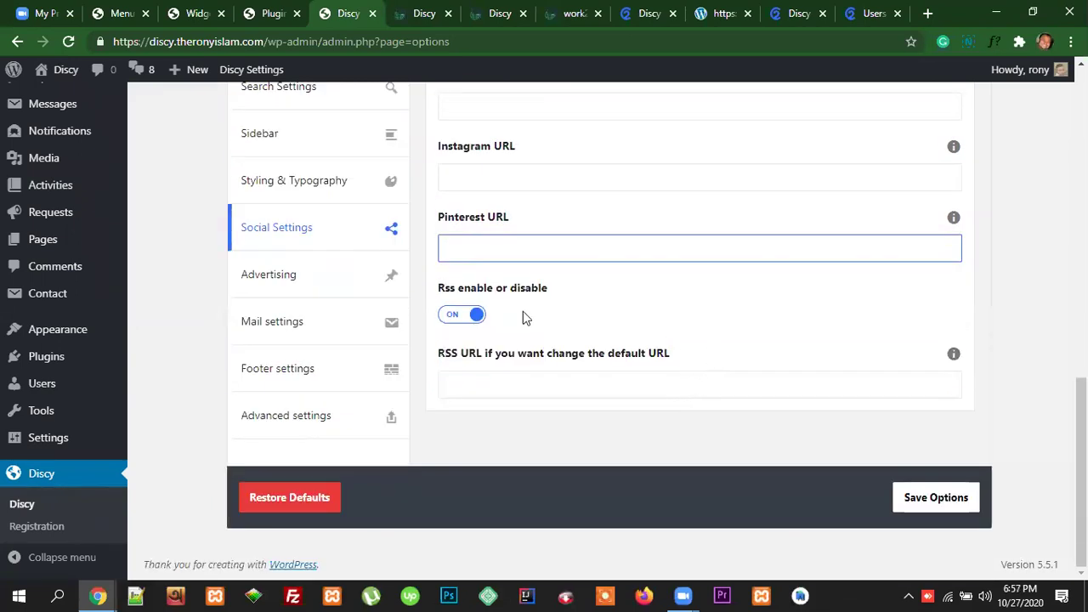
pyautogui.click(477, 320)
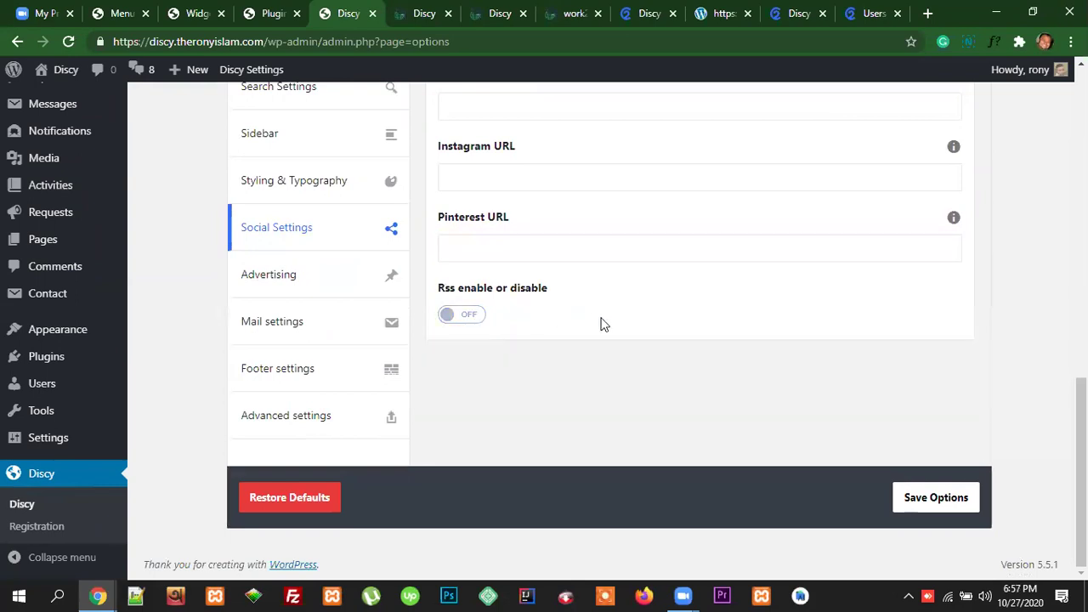
pyautogui.scroll(10, 794, 340)
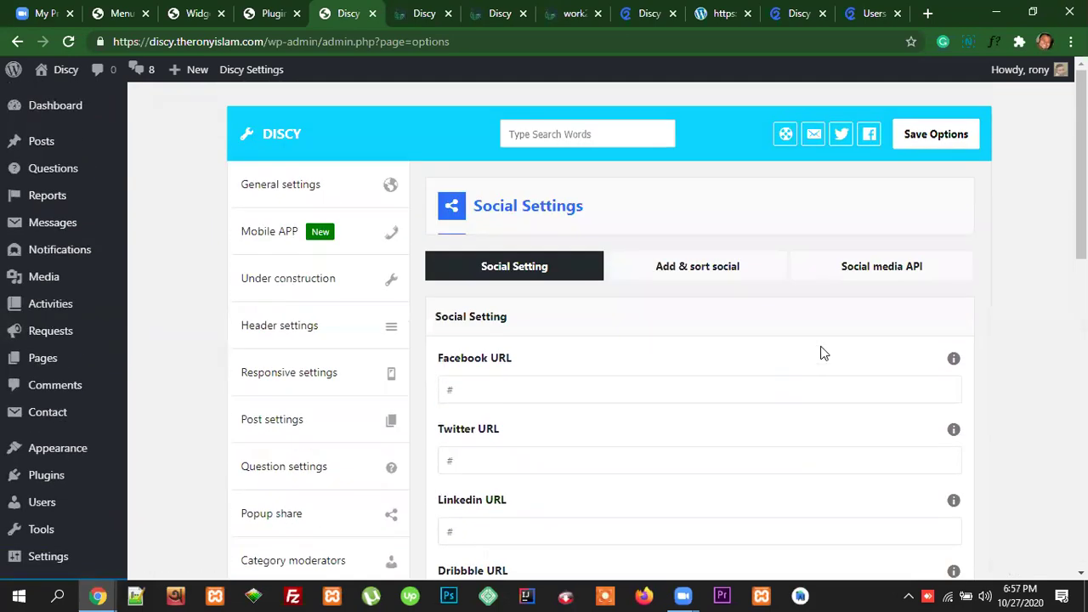
pyautogui.click(936, 134)
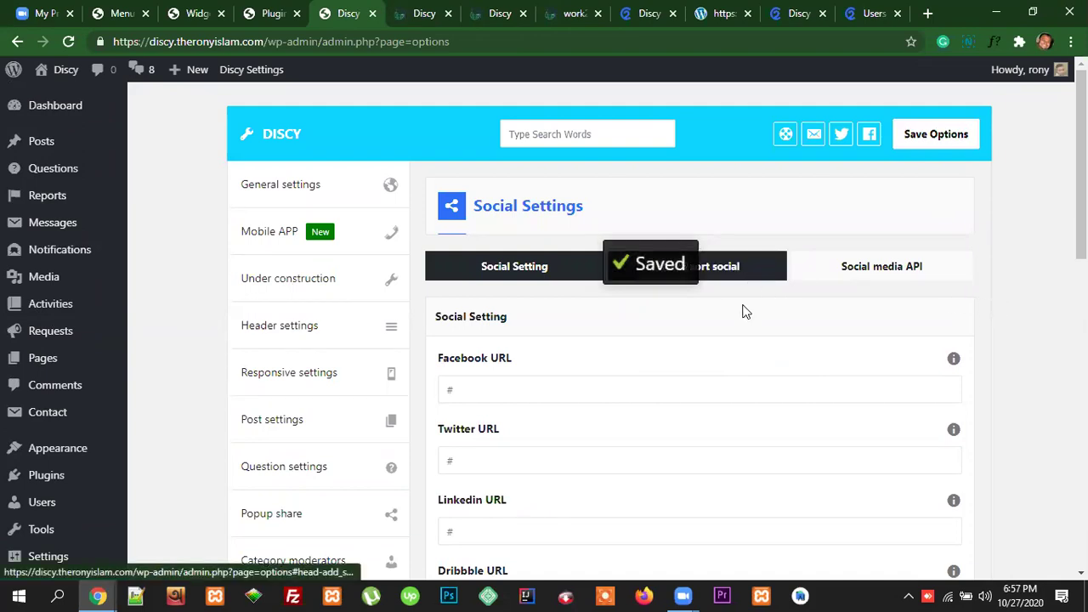
# Step: Open the Add & sort social tab and inspect the new item's name, URL and icon fields
pyautogui.click(711, 274)
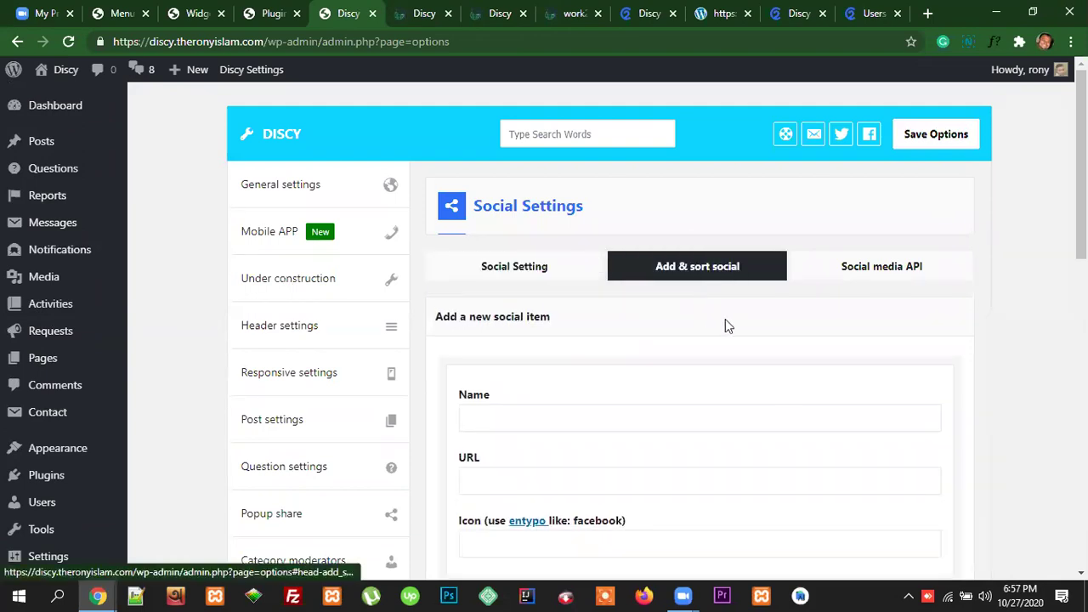
pyautogui.scroll(-2, 738, 308)
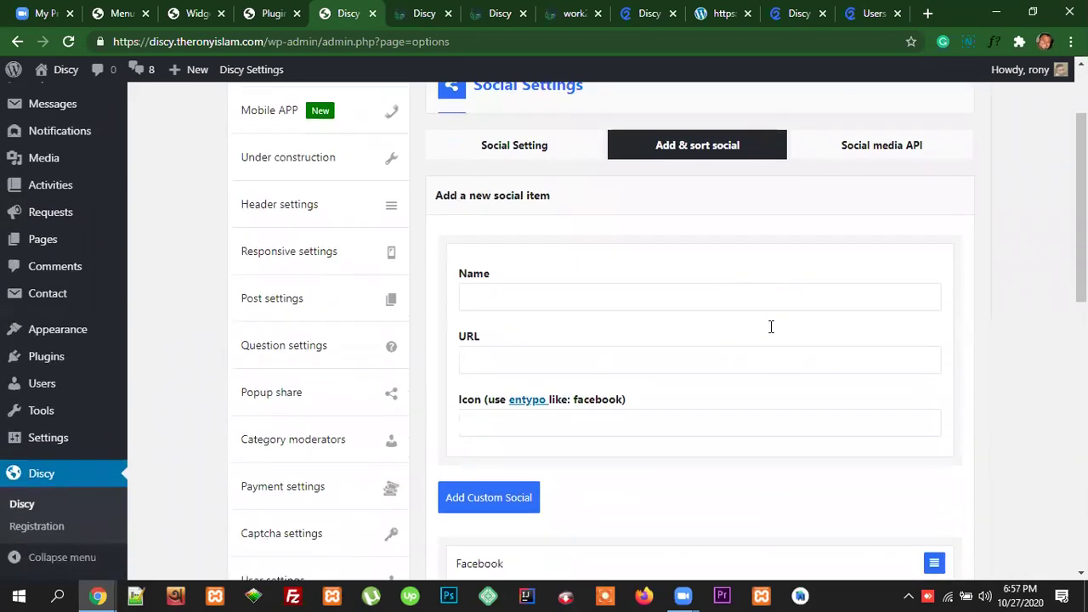
pyautogui.scroll(-2, 712, 360)
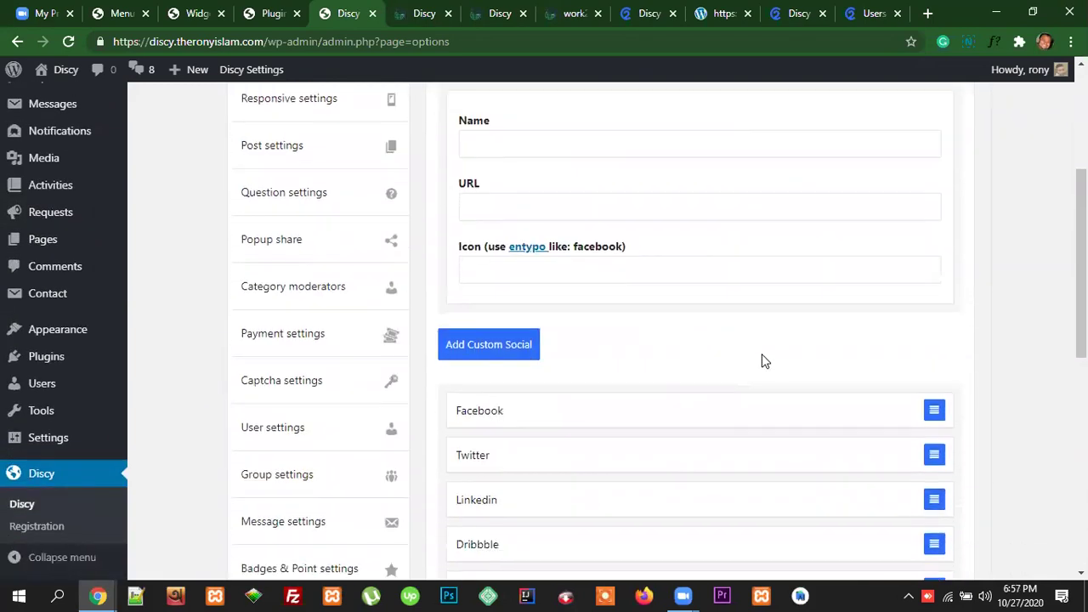
pyautogui.scroll(2, 763, 359)
pyautogui.click(525, 270)
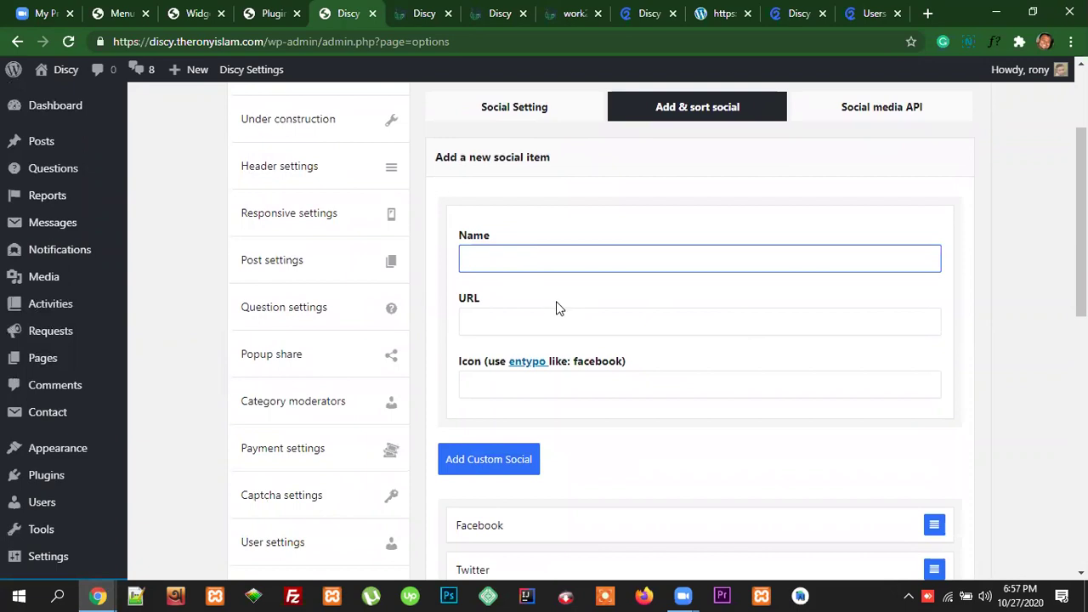
pyautogui.click(509, 323)
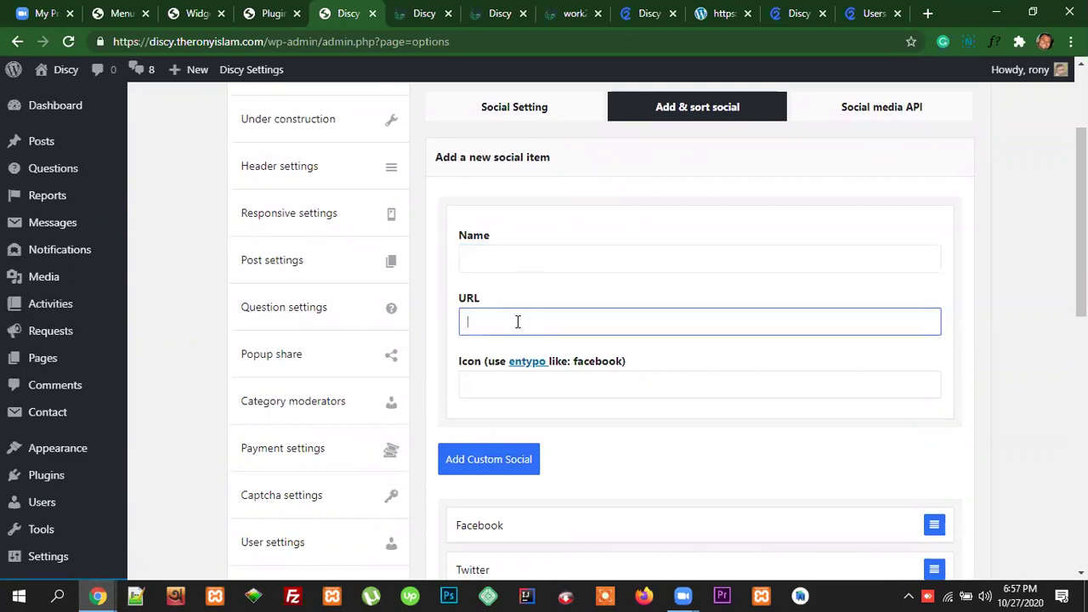
pyautogui.click(500, 390)
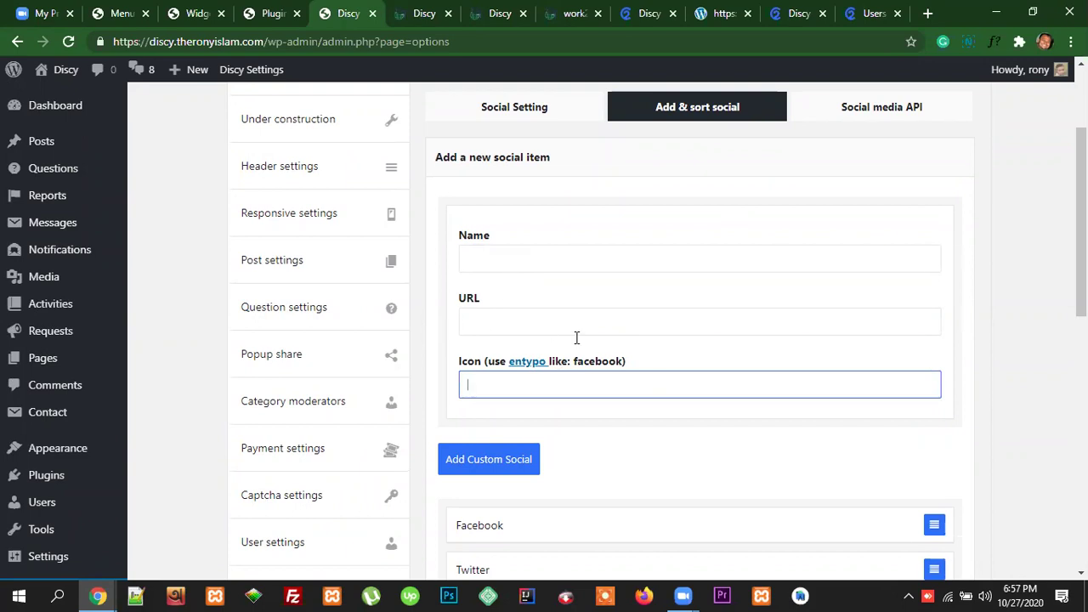
# Step: Move Youtube up to just below Facebook and save the reordered social list
pyautogui.scroll(-3, 715, 432)
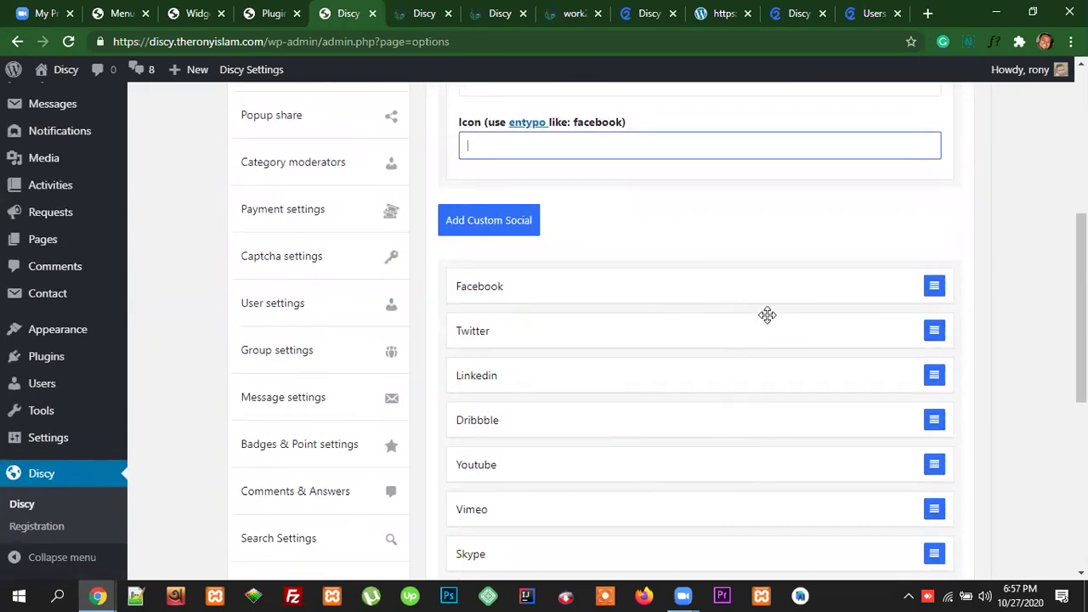
pyautogui.scroll(-2, 663, 350)
pyautogui.scroll(3, 801, 350)
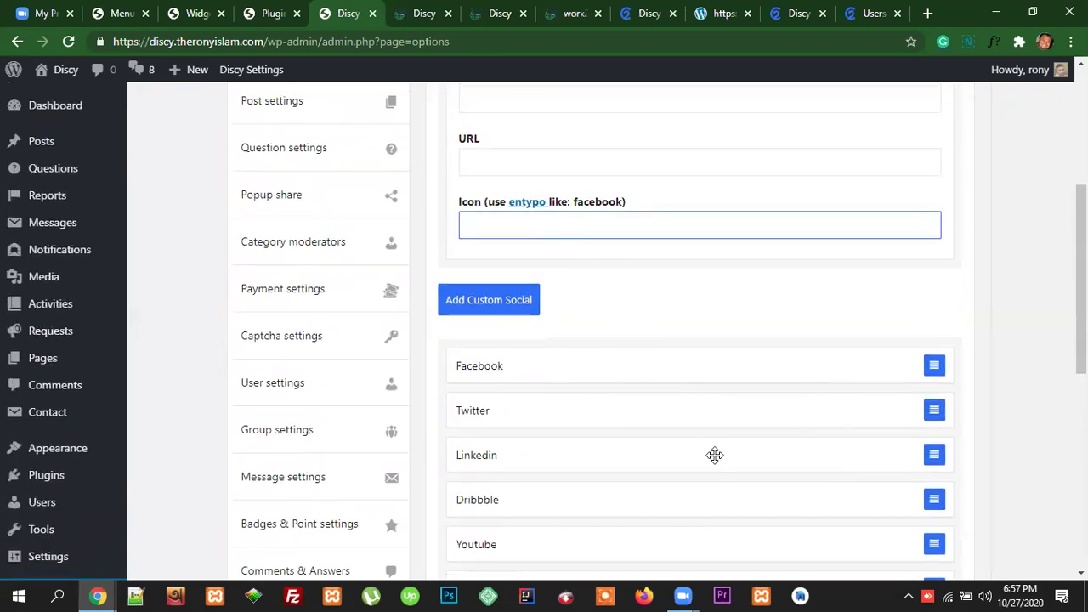
pyautogui.scroll(-2, 756, 465)
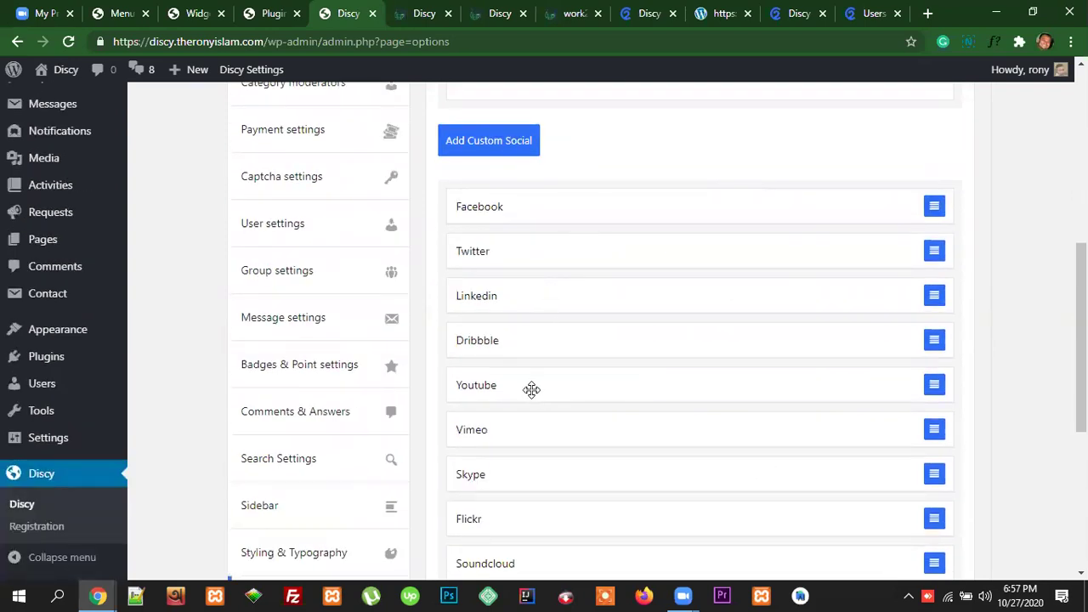
pyautogui.moveTo(531, 390); pyautogui.dragTo(525, 244)
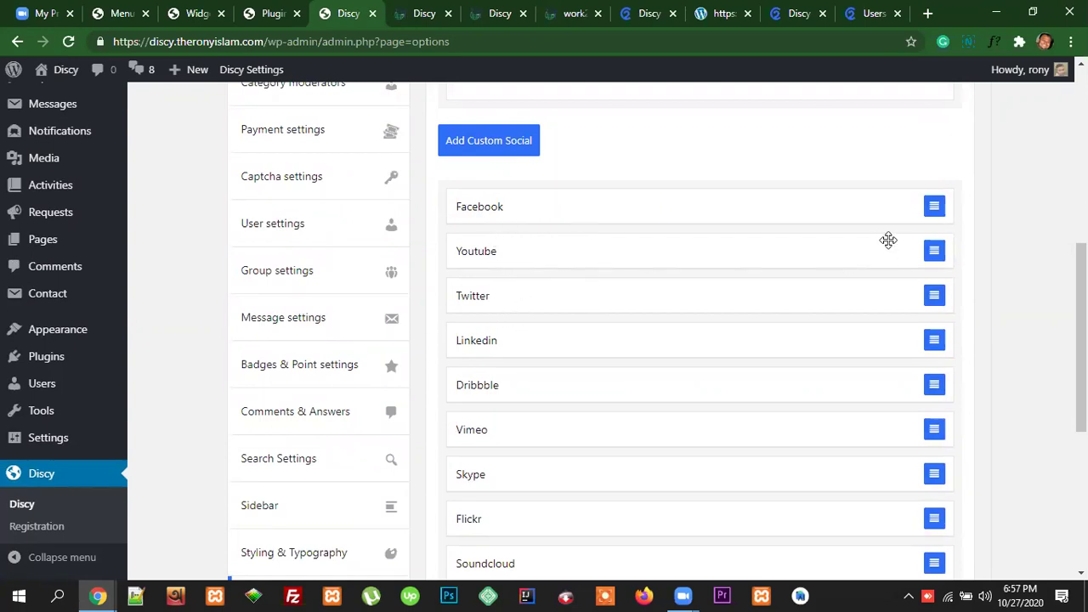
pyautogui.scroll(5, 850, 336)
pyautogui.click(925, 143)
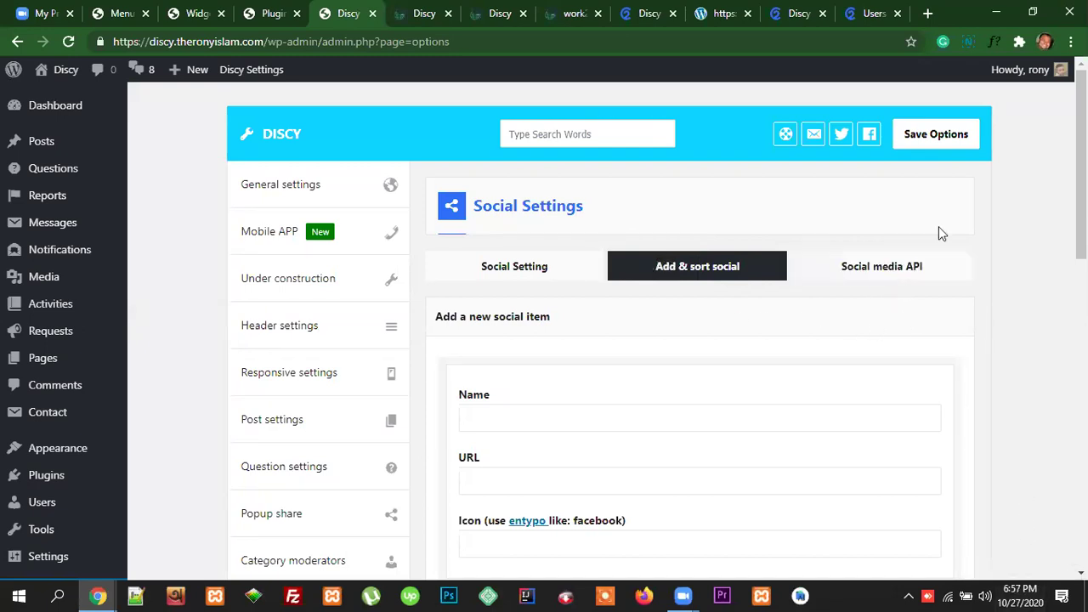
# Step: Reload the live Discy front page and scroll through its current sidebar
pyautogui.click(498, 13)
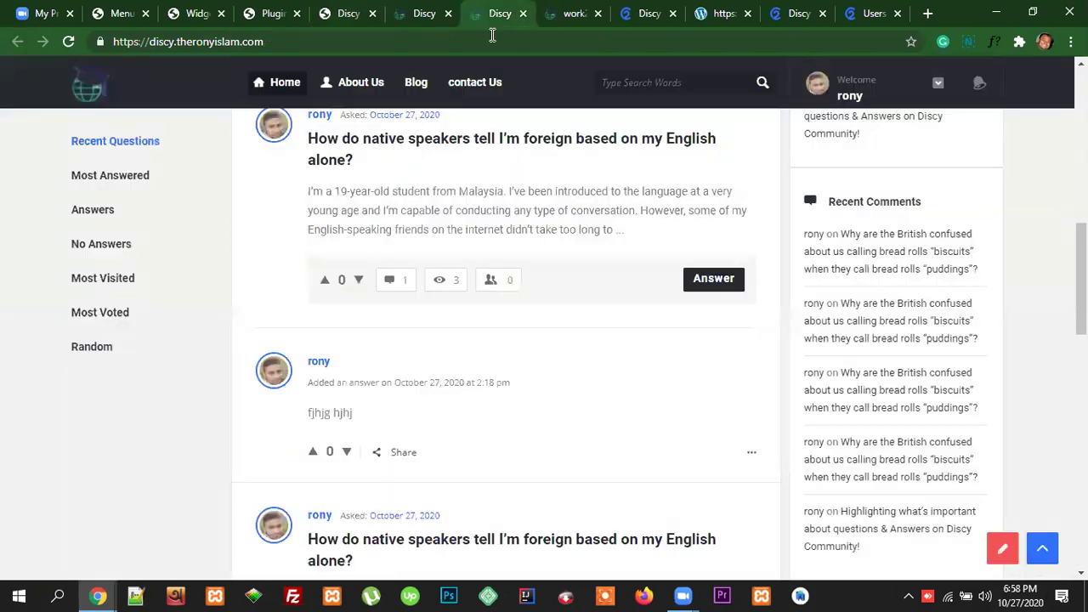
pyautogui.press('F5')
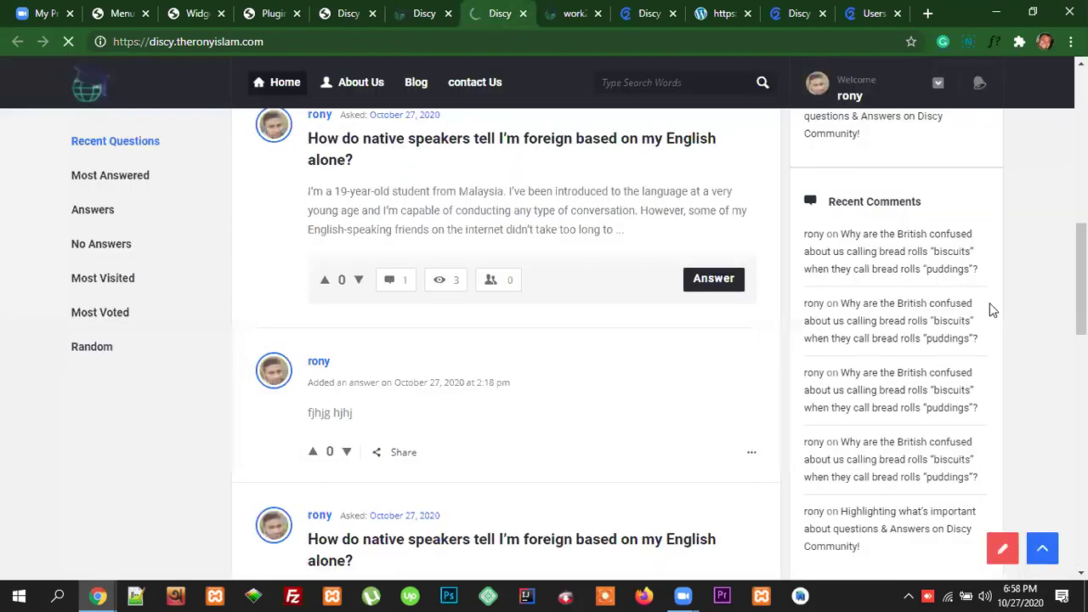
pyautogui.scroll(-11, 993, 311)
pyautogui.scroll(-4, 1030, 400)
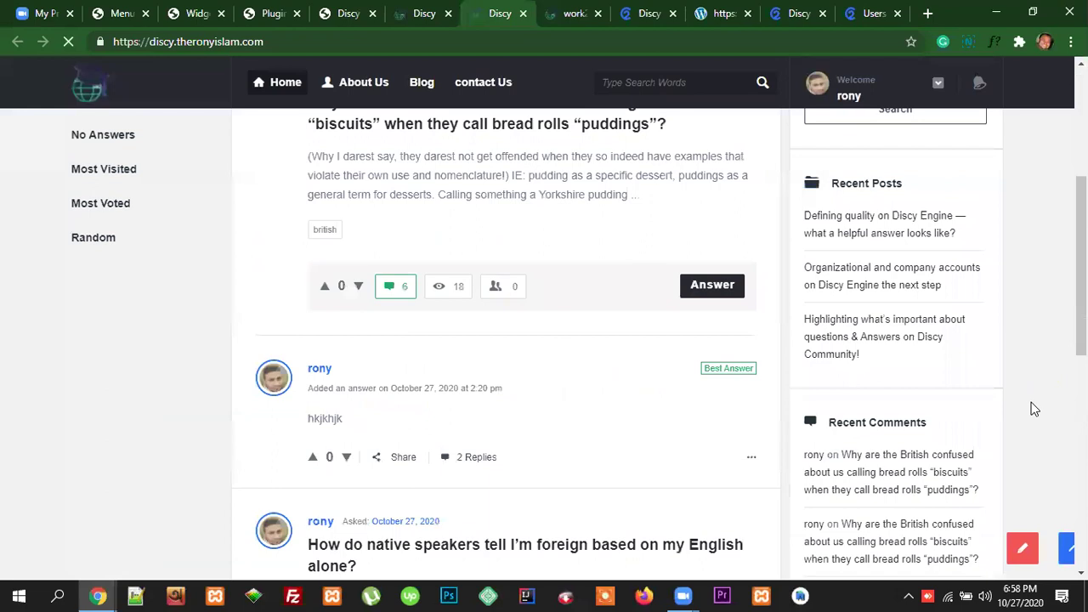
pyautogui.scroll(-5, 1034, 409)
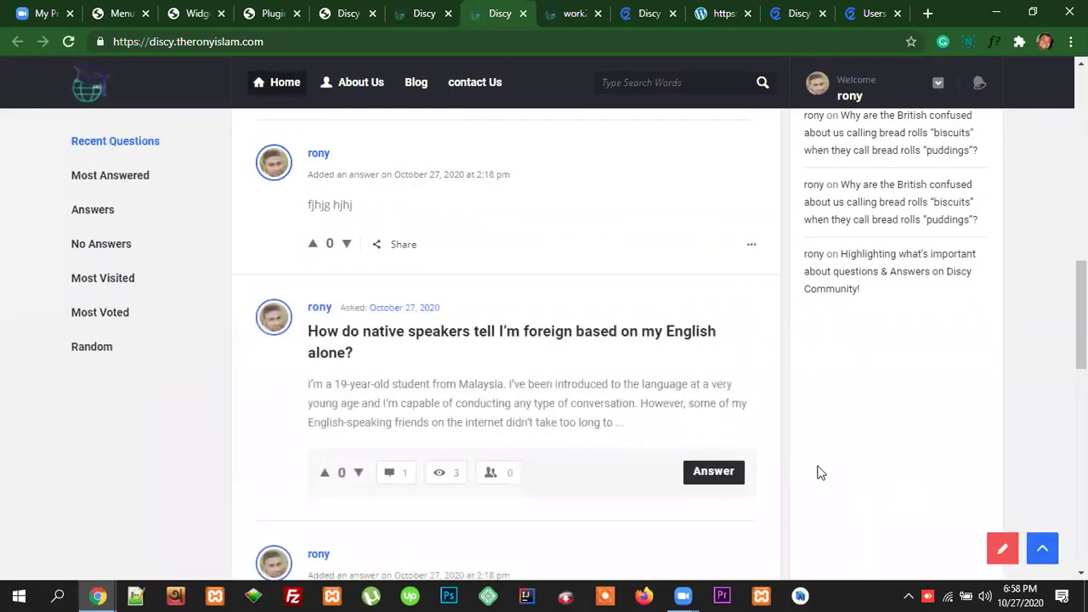
pyautogui.scroll(-8, 922, 429)
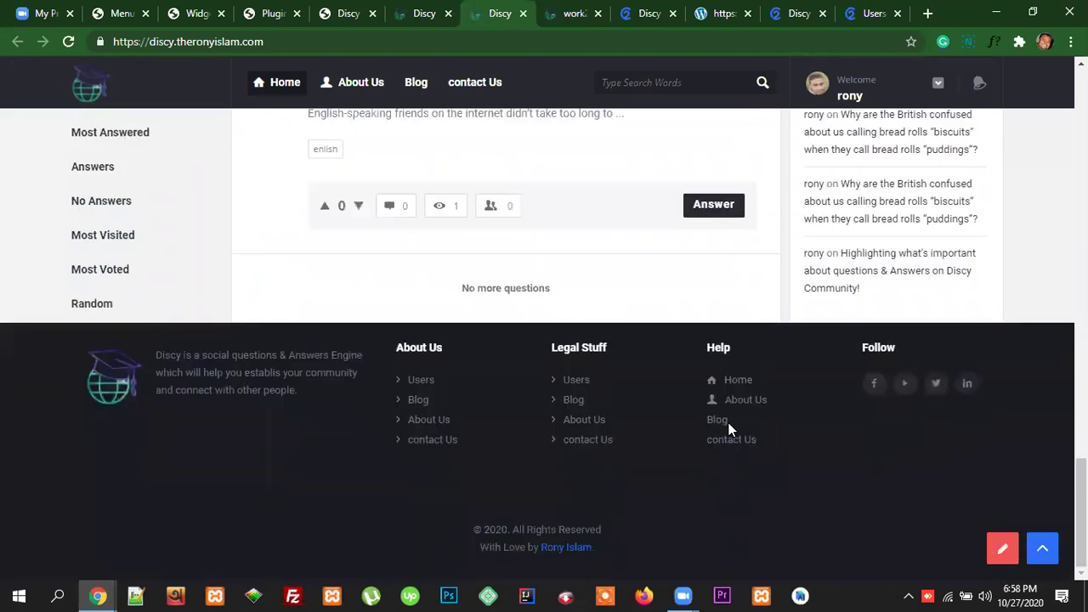
pyautogui.scroll(10, 926, 325)
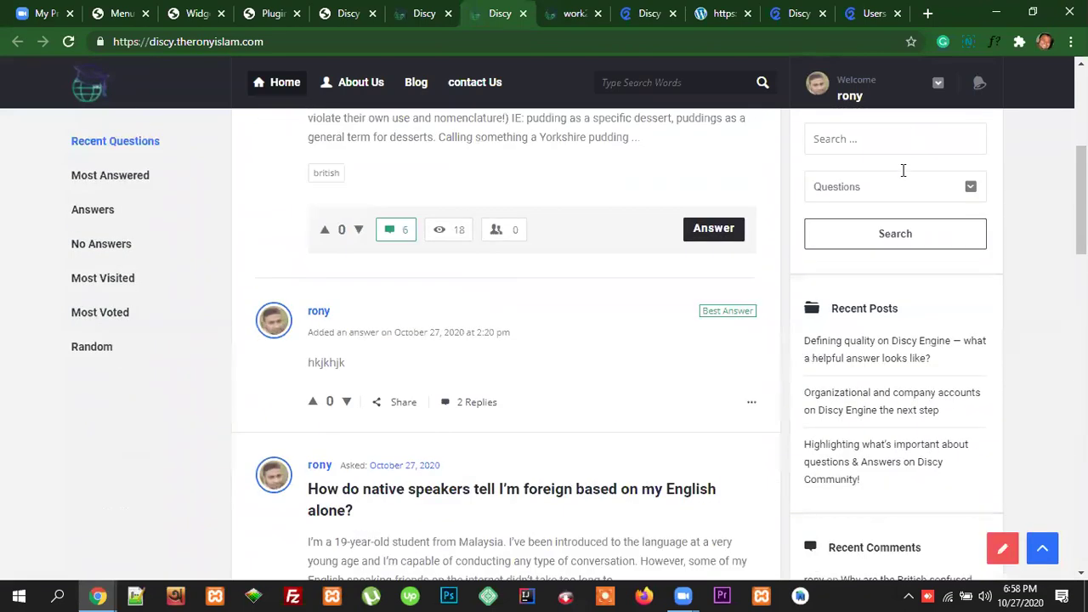
pyautogui.scroll(3, 926, 325)
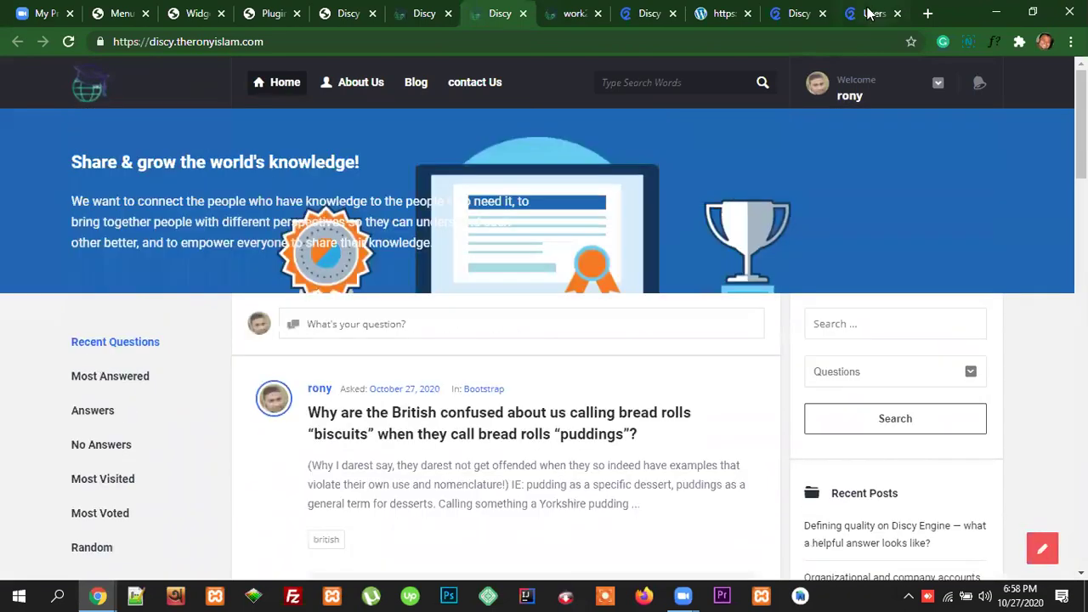
# Step: Compare against the sidebar on the 2code.info demo Users page, then return to Widgets
pyautogui.click(881, 19)
pyautogui.scroll(10, 1011, 266)
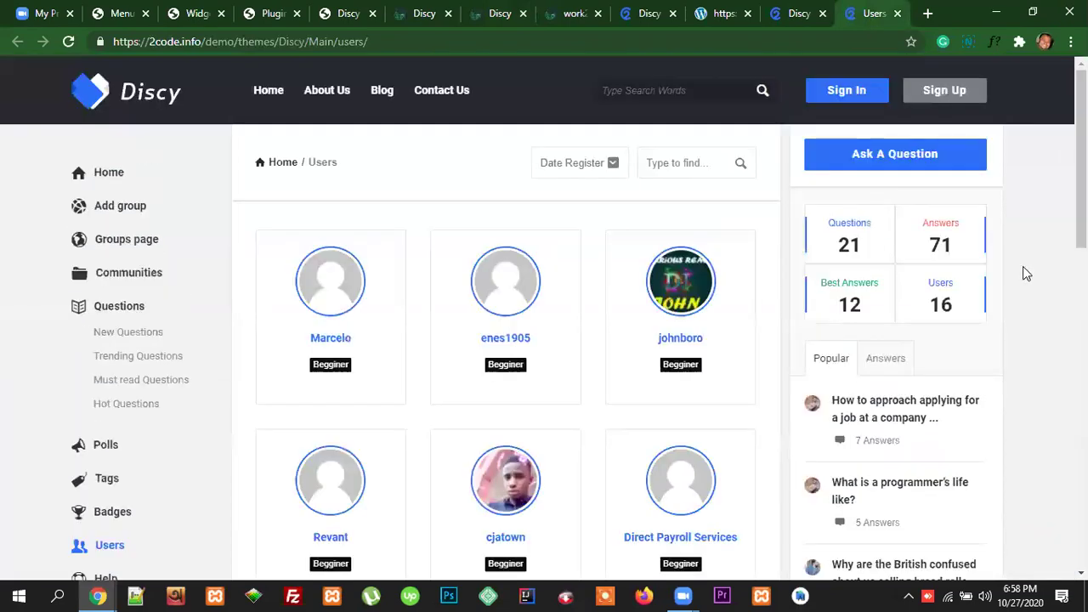
pyautogui.scroll(-1, 901, 302)
pyautogui.scroll(-9, 928, 323)
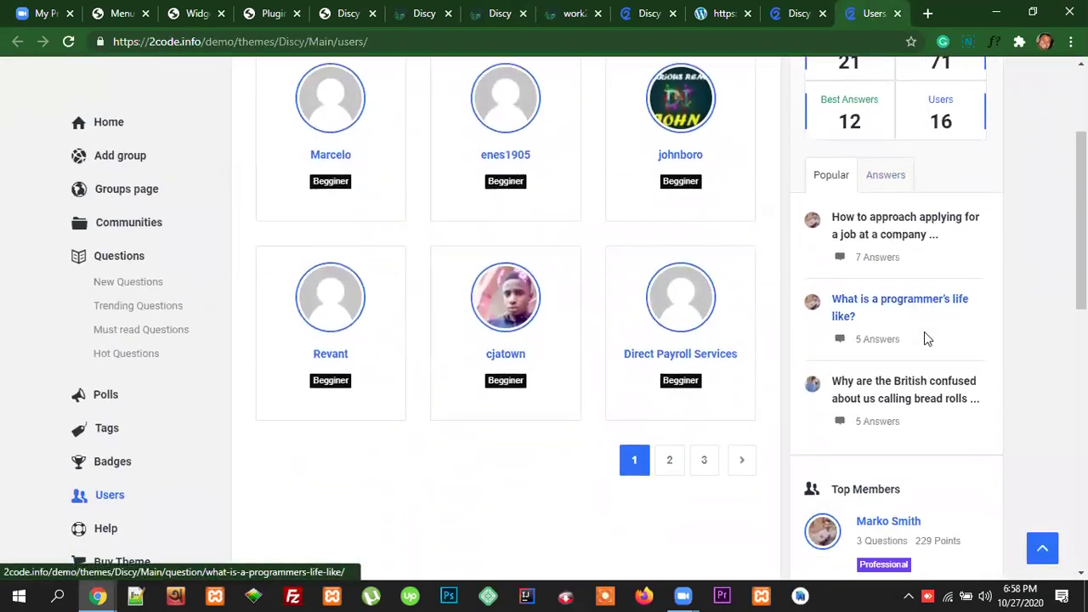
pyautogui.scroll(10, 939, 336)
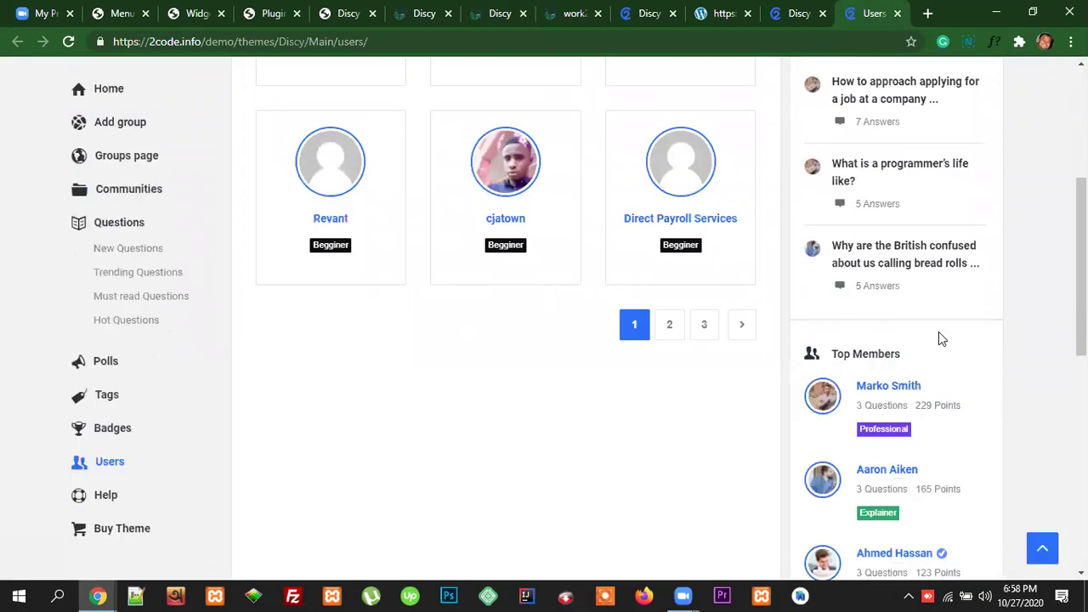
pyautogui.scroll(-1, 939, 311)
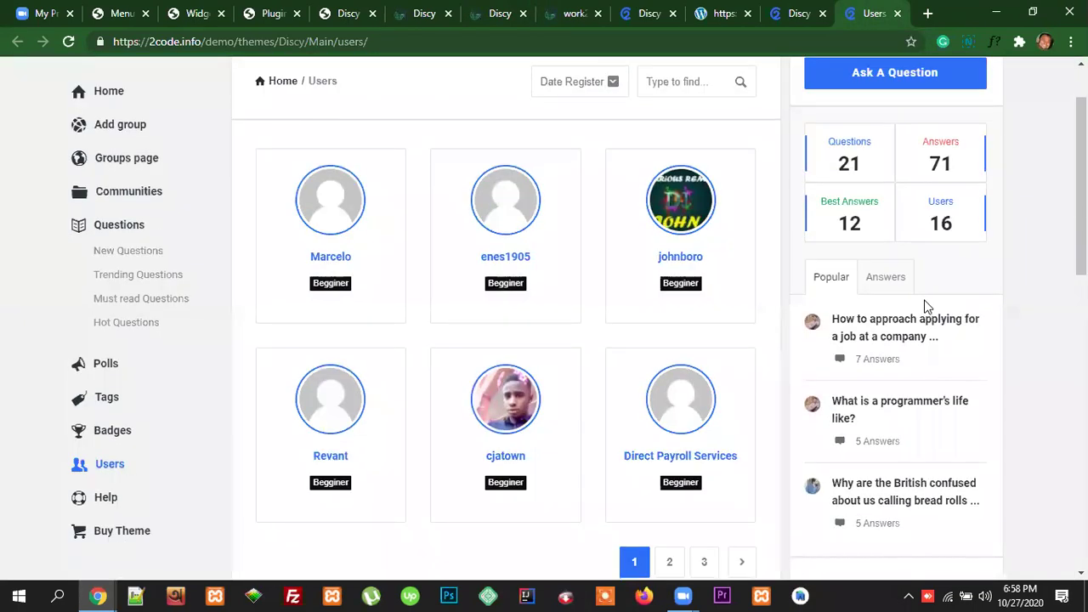
pyautogui.scroll(1, 937, 302)
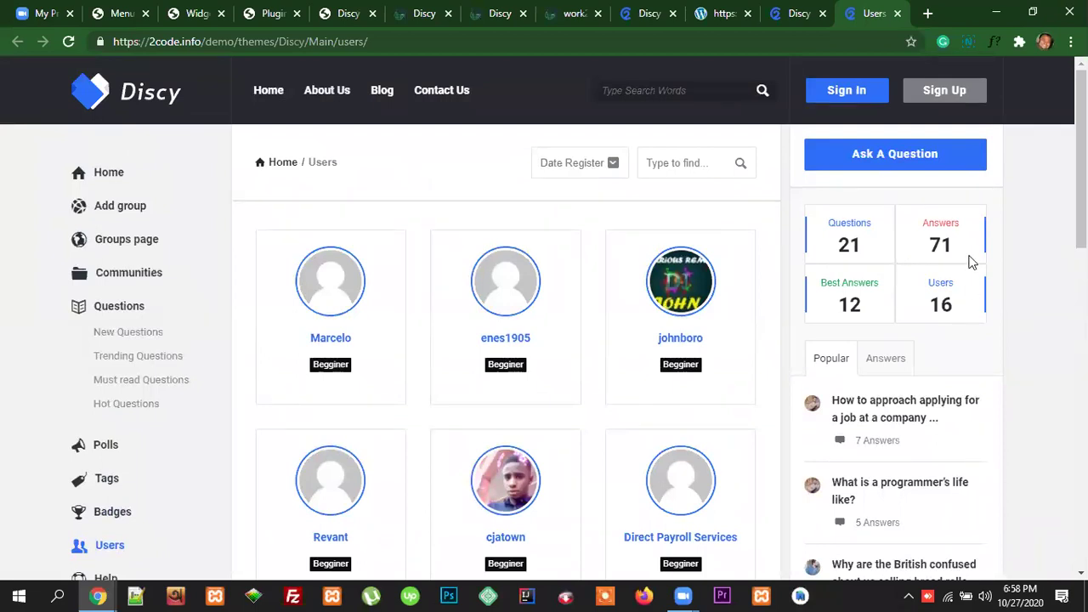
pyautogui.scroll(-5, 933, 255)
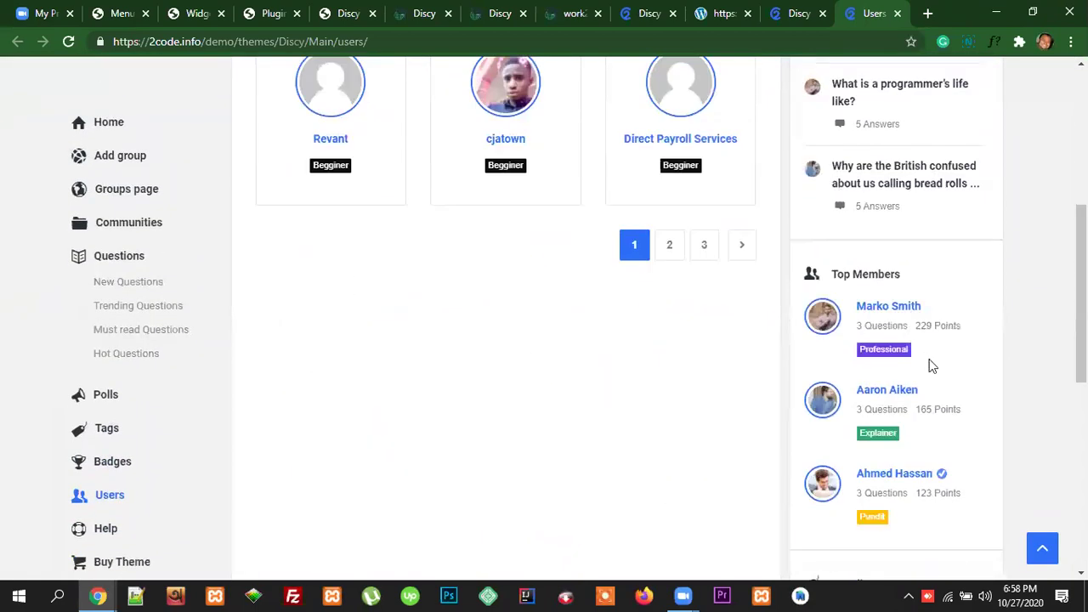
pyautogui.click(189, 17)
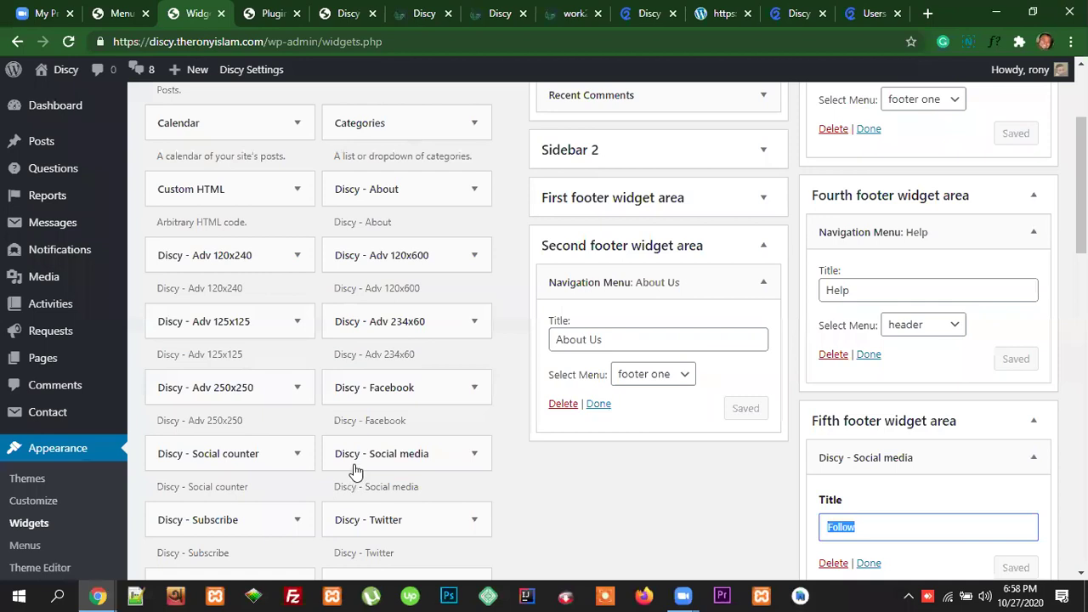
# Step: Compare the Widgets page with the live homepage's sidebar
pyautogui.scroll(-15, 357, 463)
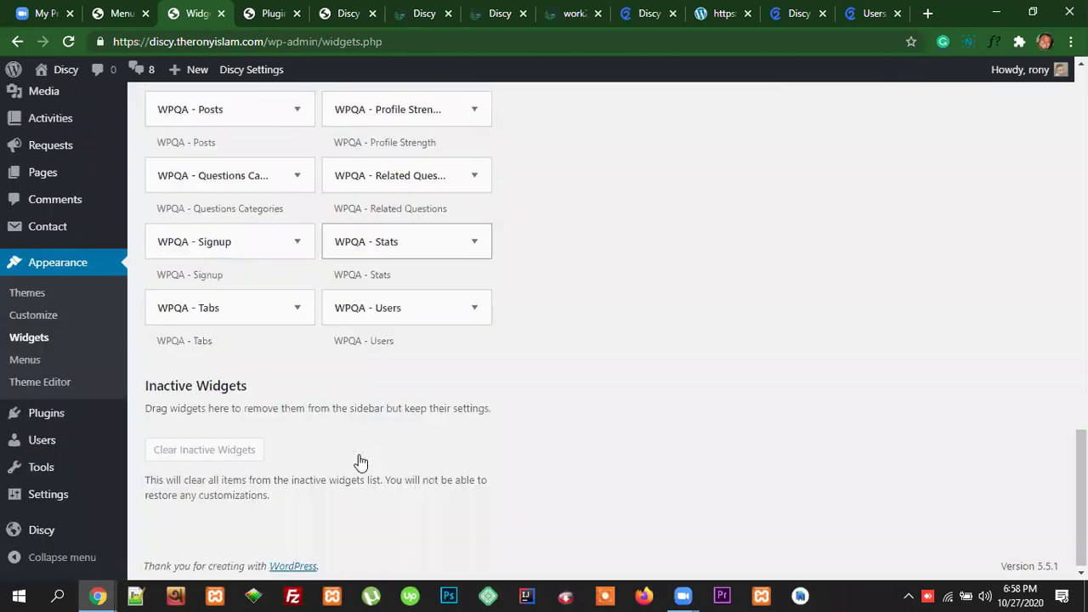
pyautogui.scroll(4, 360, 461)
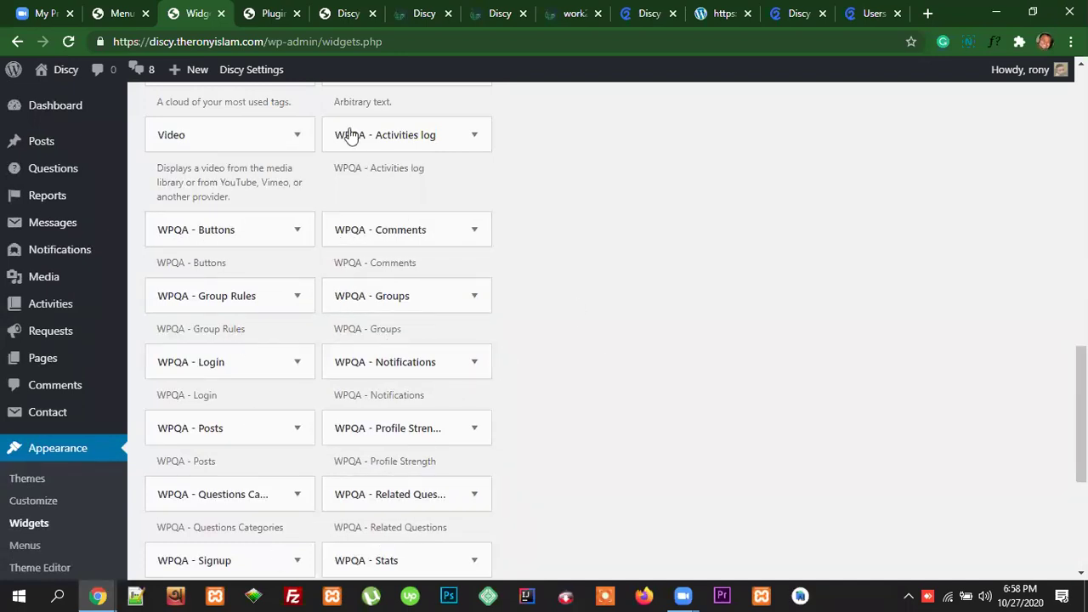
pyautogui.click(502, 16)
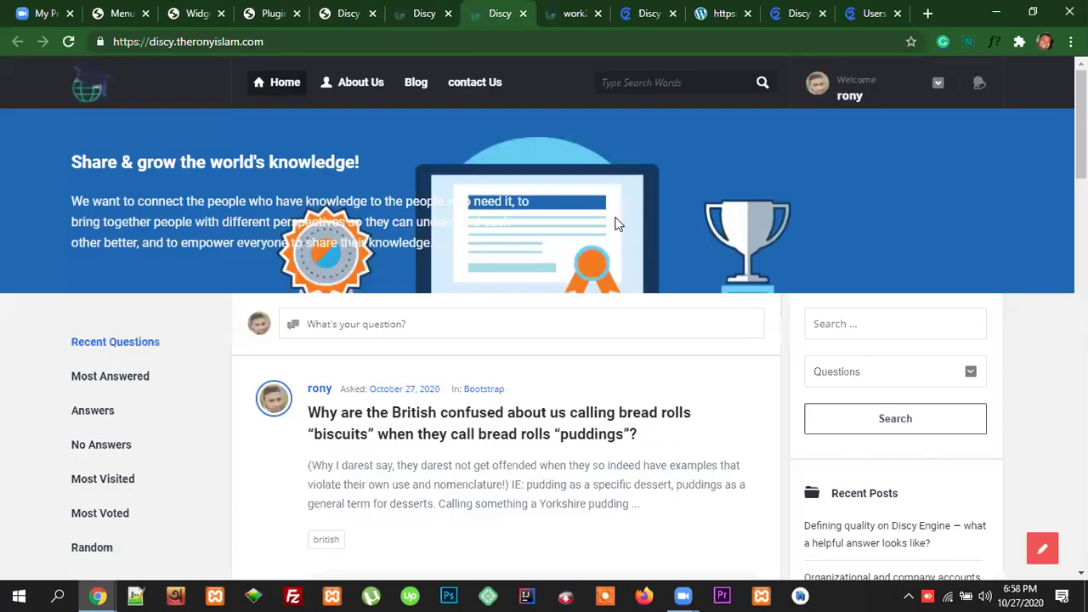
pyautogui.scroll(-1, 879, 253)
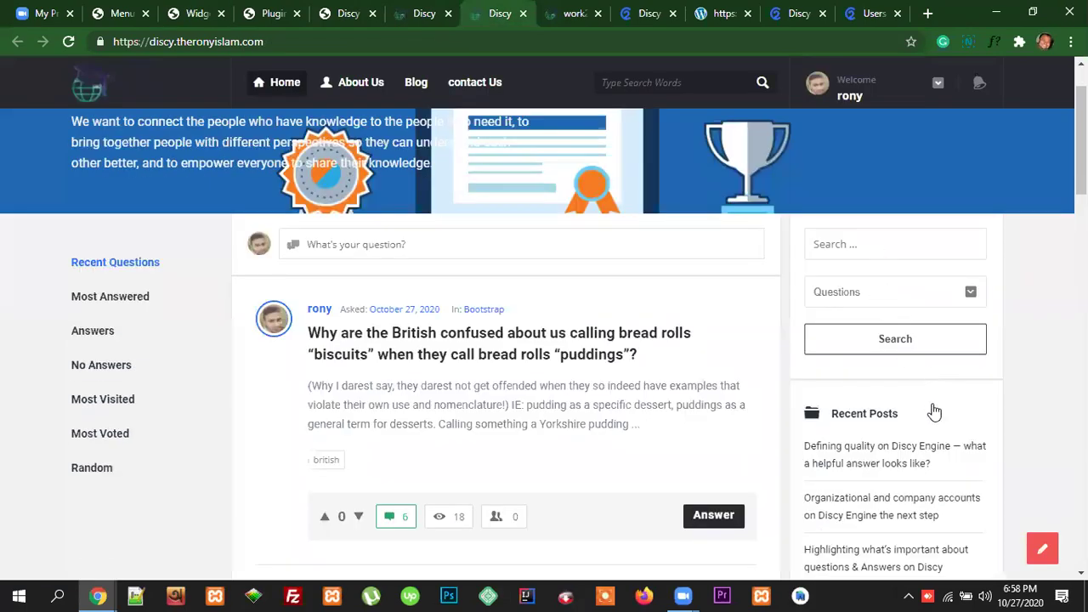
pyautogui.scroll(-8, 933, 408)
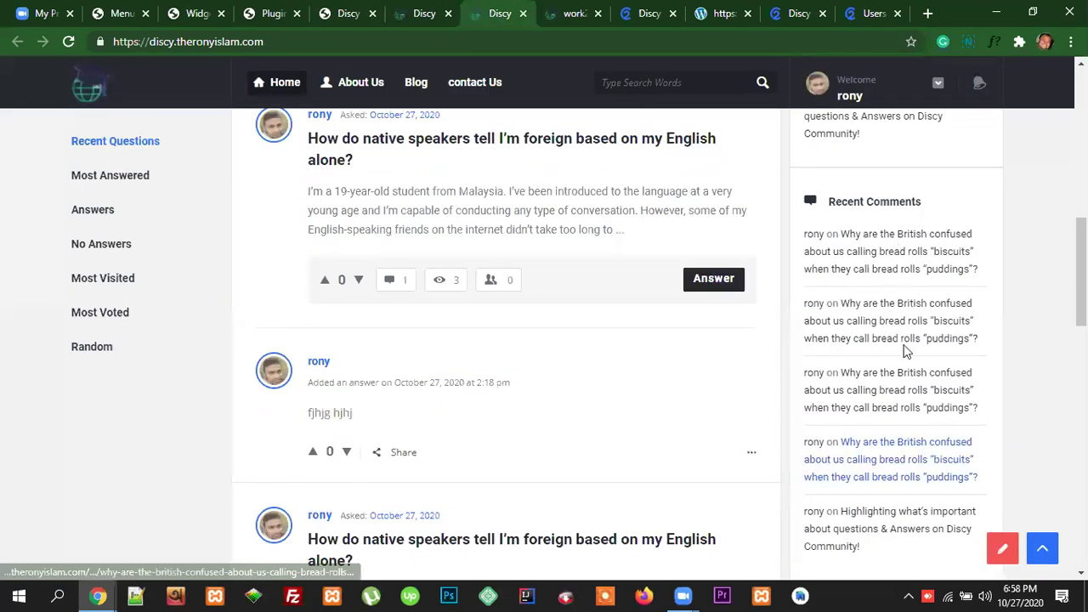
pyautogui.scroll(9, 906, 351)
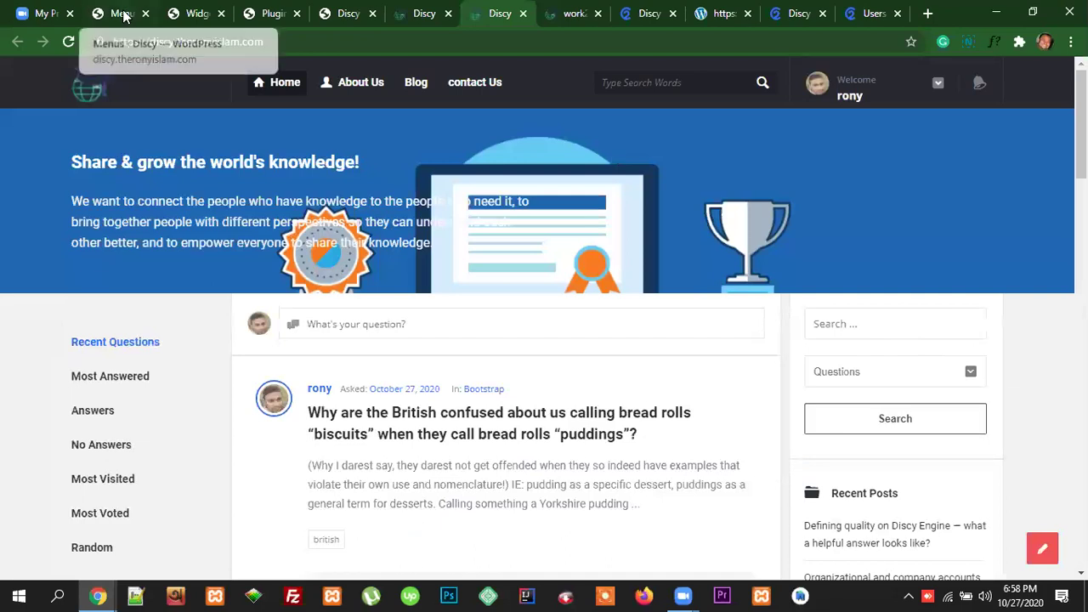
# Step: Collapse Sidebar, then expand Sidebar 2 and Sidebar to see which widgets each holds
pyautogui.click(197, 14)
pyautogui.scroll(4, 1056, 363)
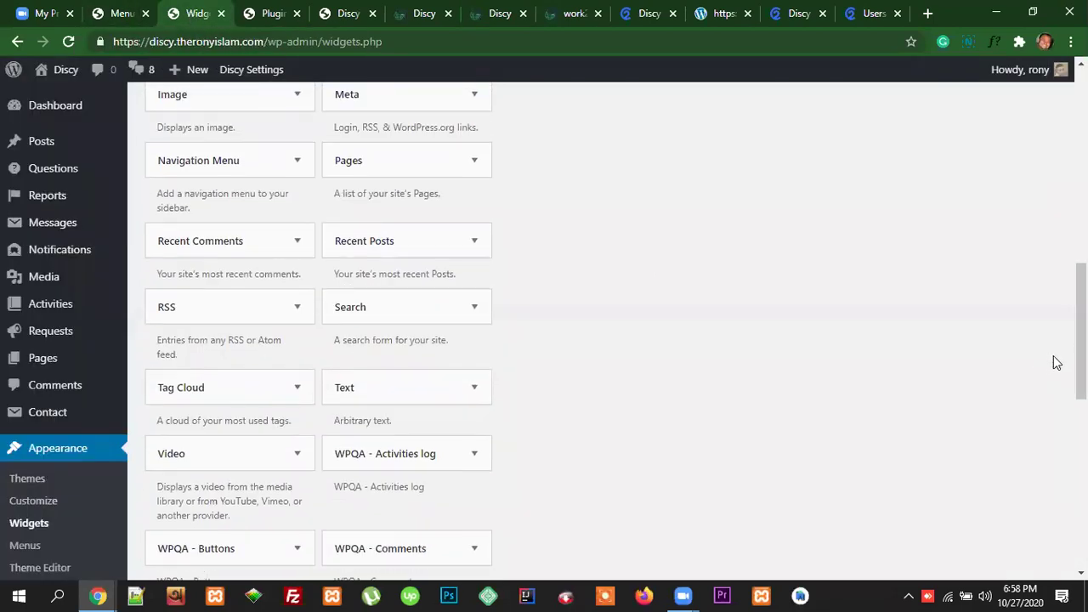
pyautogui.scroll(10, 1056, 363)
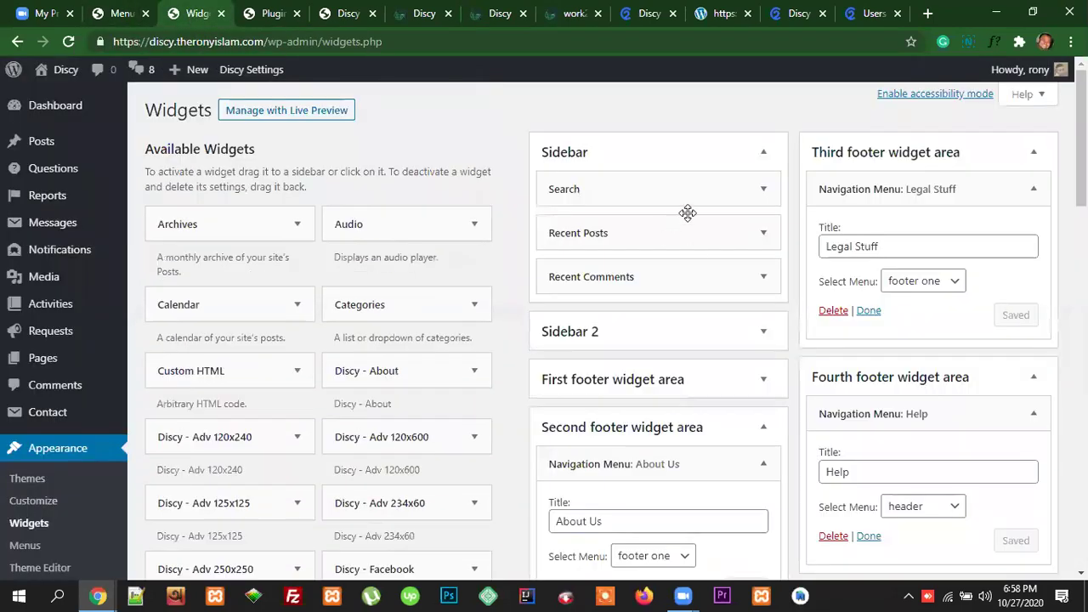
pyautogui.click(764, 151)
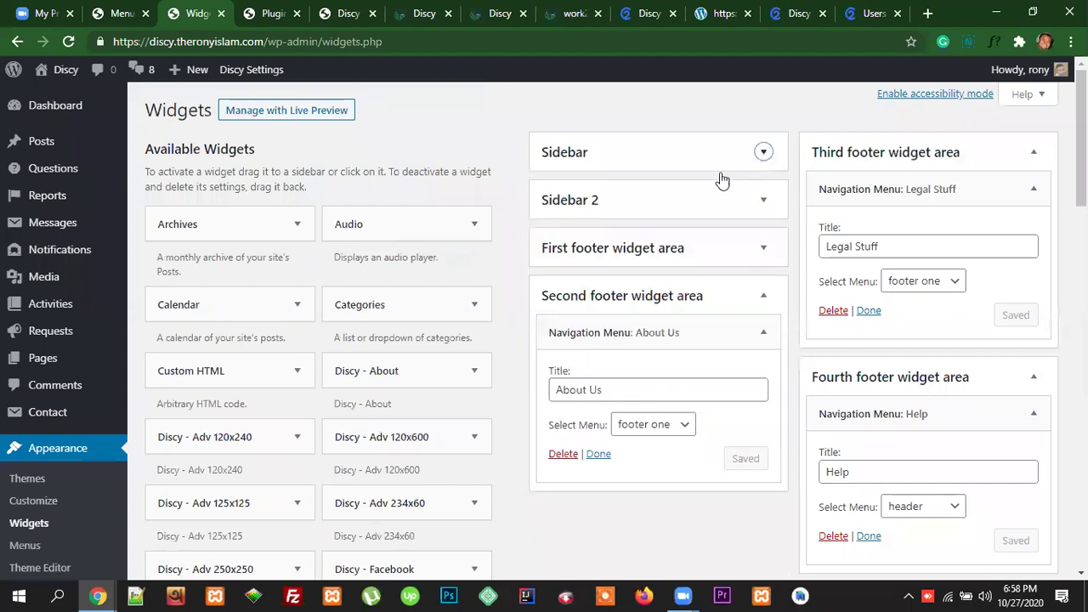
pyautogui.click(687, 212)
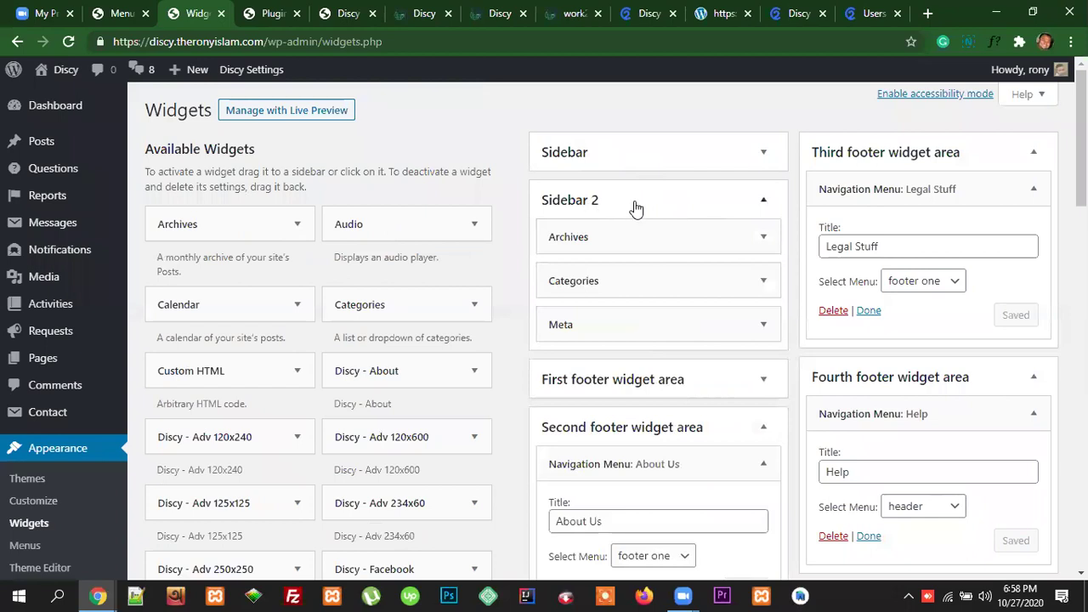
pyautogui.click(658, 148)
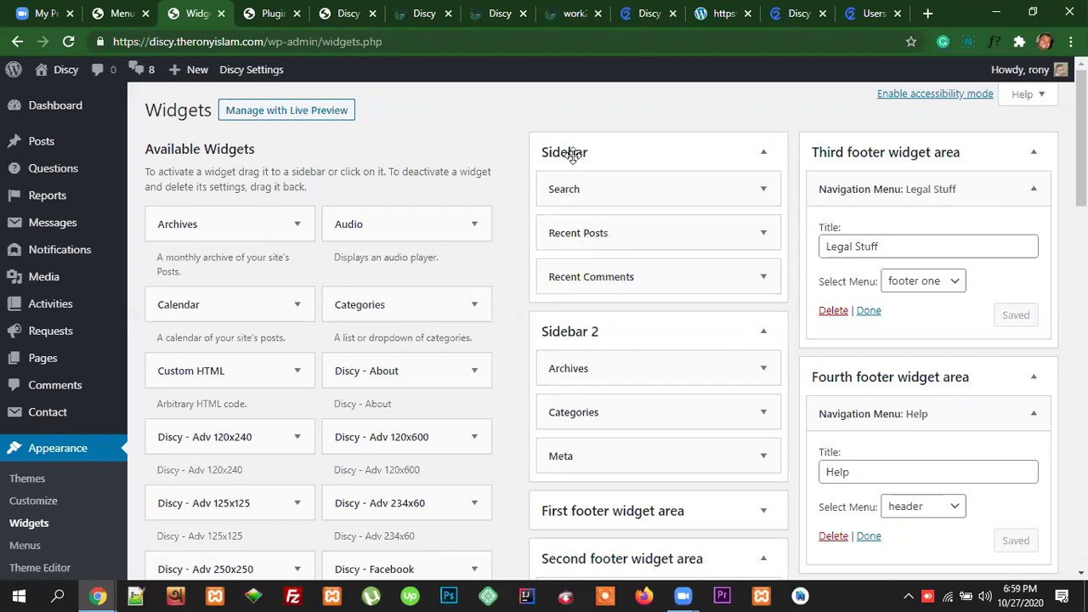
# Step: Recheck the live homepage sidebar showing Search, Recent Posts and Recent Comments
pyautogui.click(500, 17)
pyautogui.scroll(-1, 898, 232)
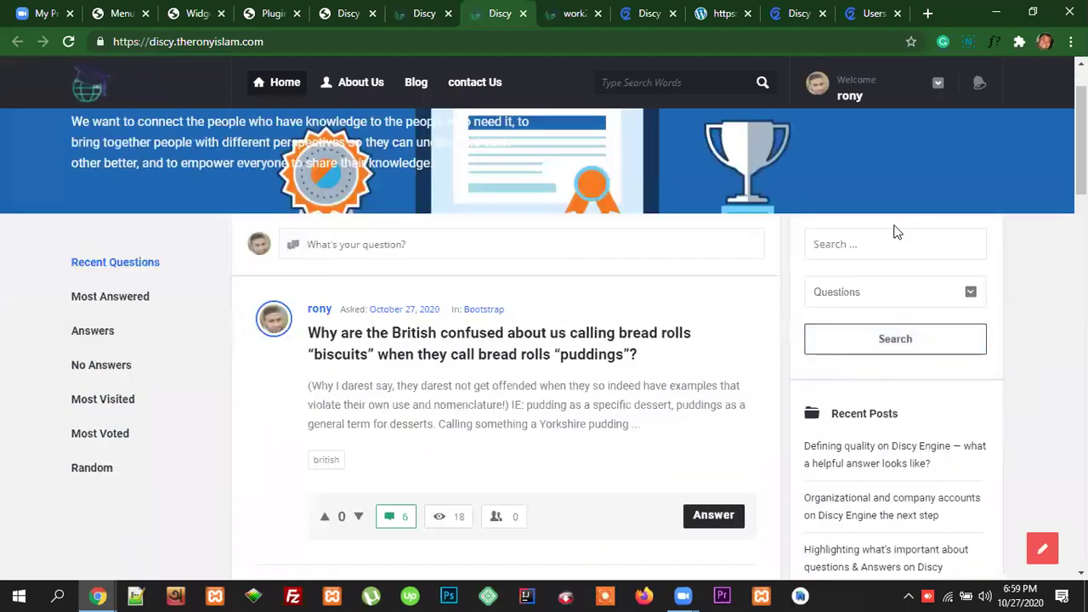
pyautogui.scroll(-5, 924, 360)
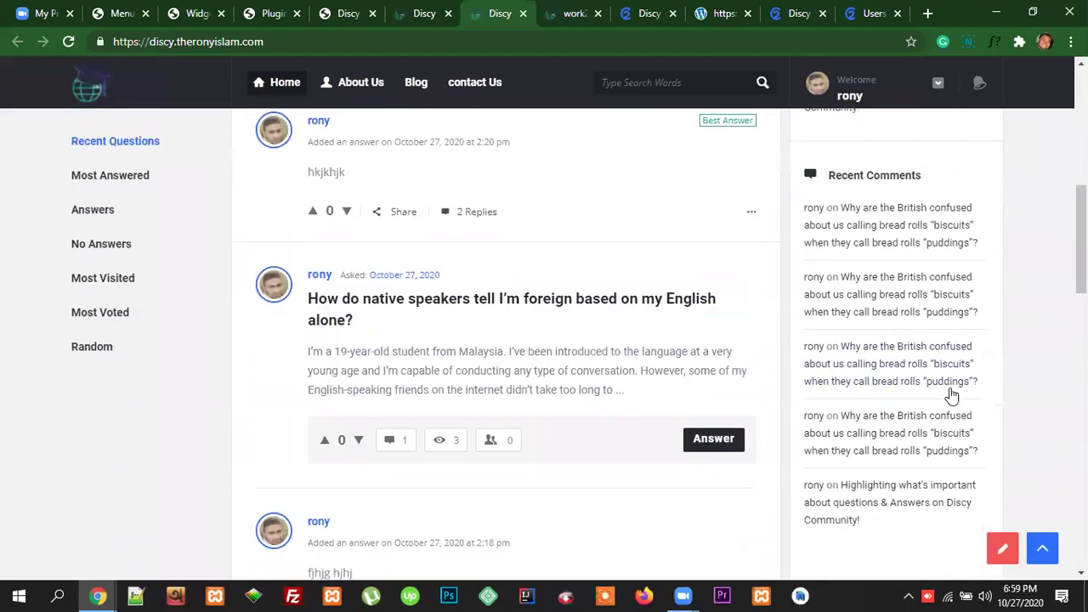
pyautogui.scroll(6, 918, 491)
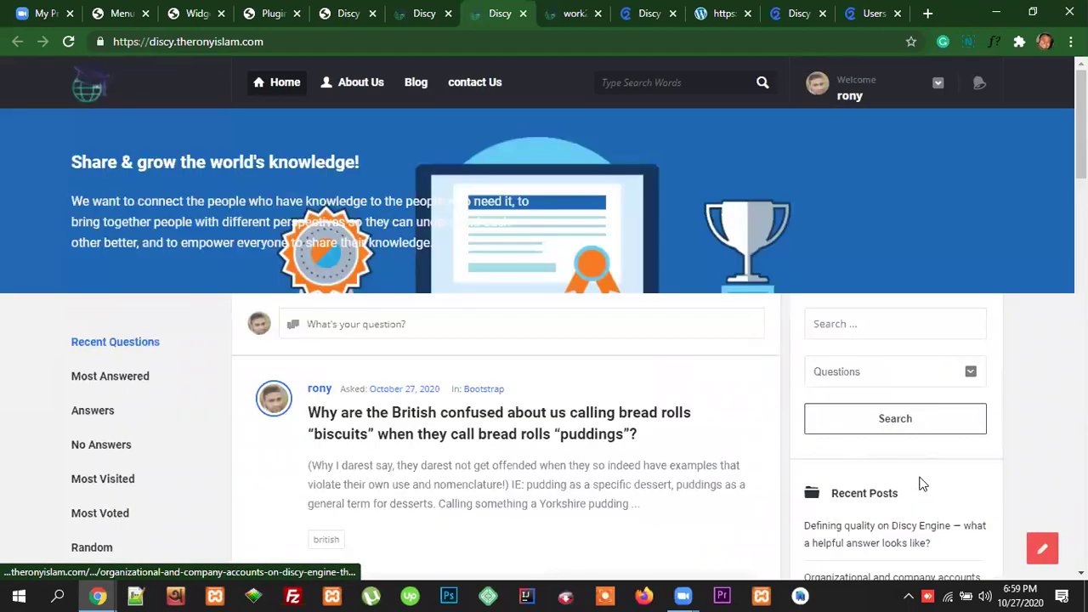
# Step: Delete the Search, Recent Posts and Recent Comments widgets from Sidebar, leaving it empty
pyautogui.click(336, 17)
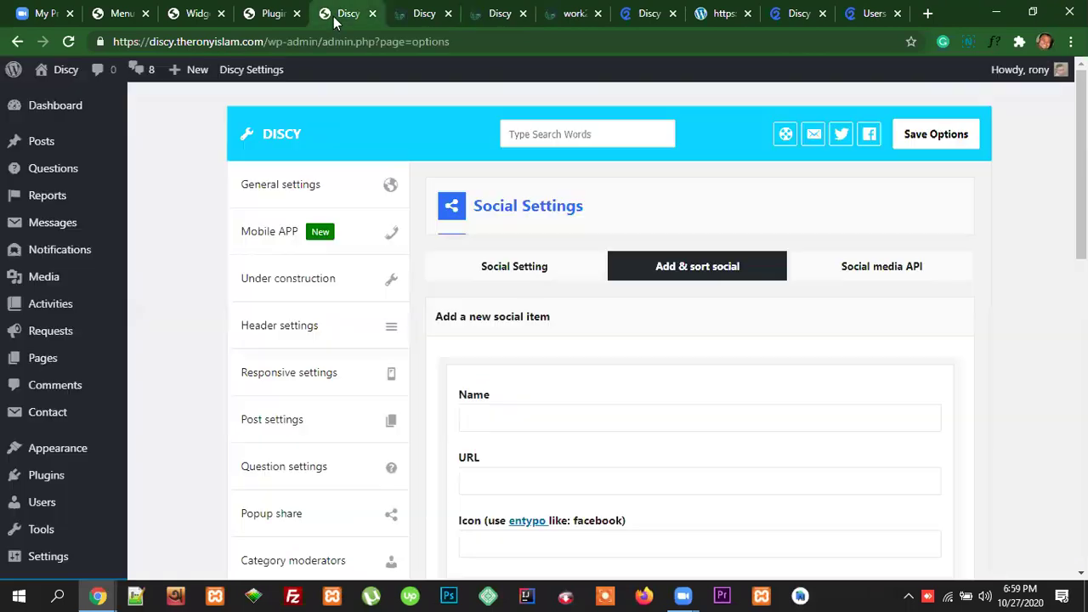
pyautogui.click(210, 13)
pyautogui.click(762, 191)
pyautogui.click(563, 276)
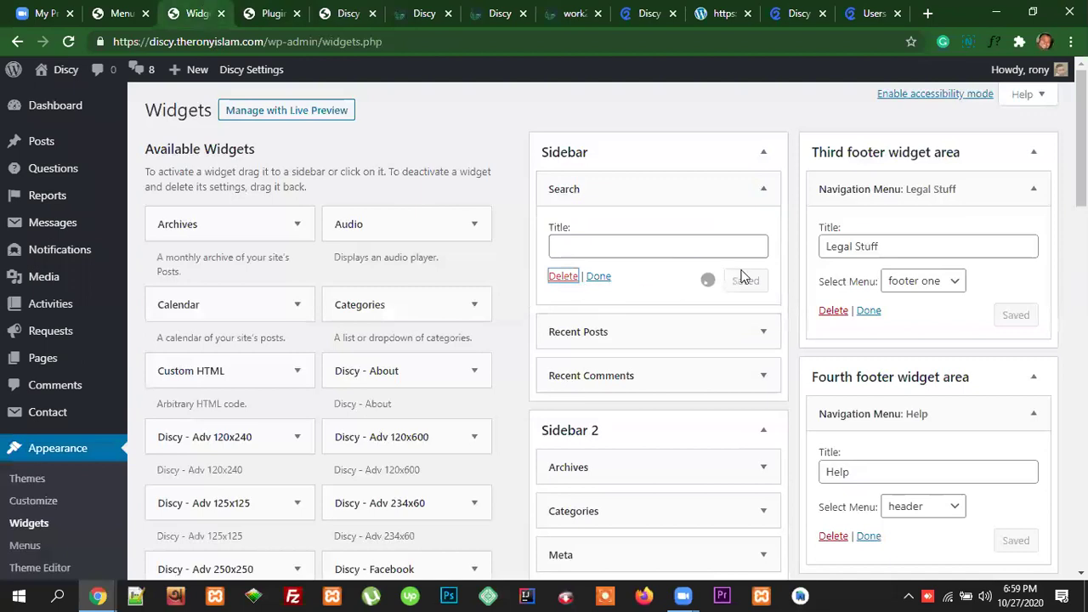
pyautogui.click(765, 194)
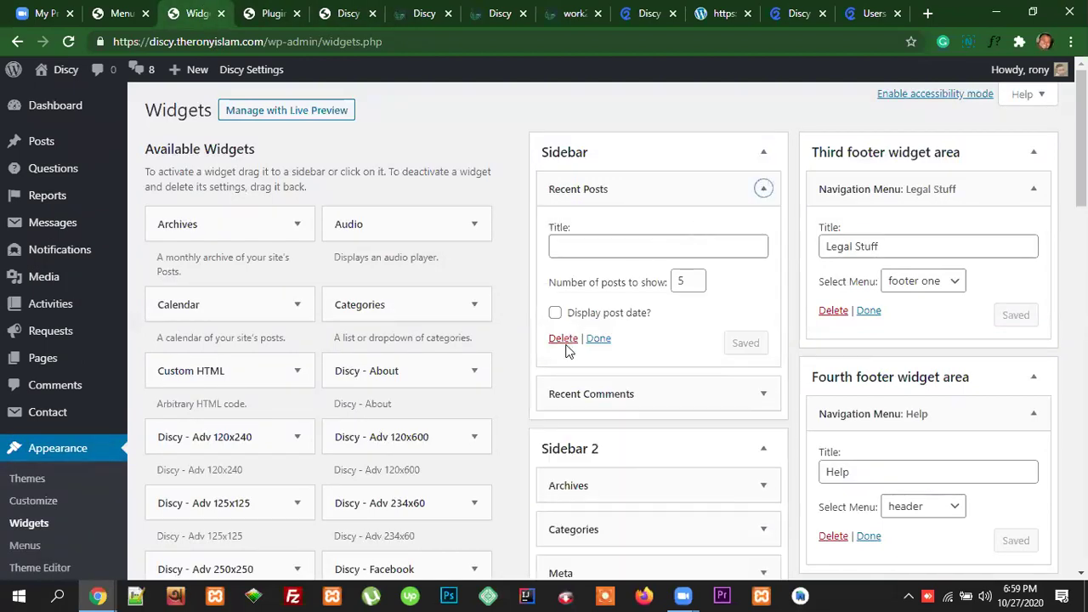
pyautogui.click(563, 339)
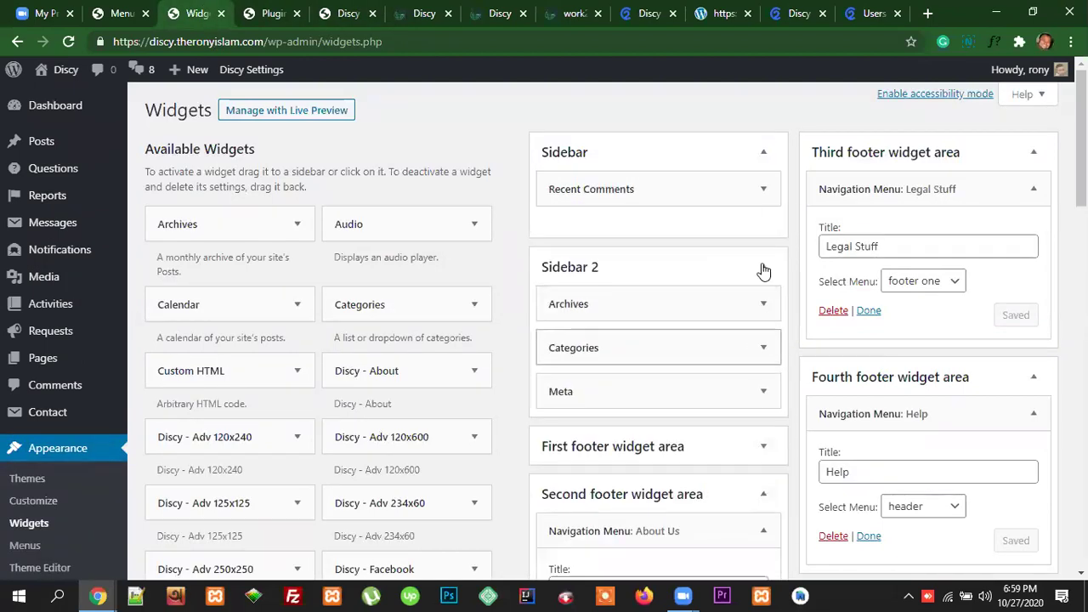
pyautogui.click(764, 189)
pyautogui.click(561, 312)
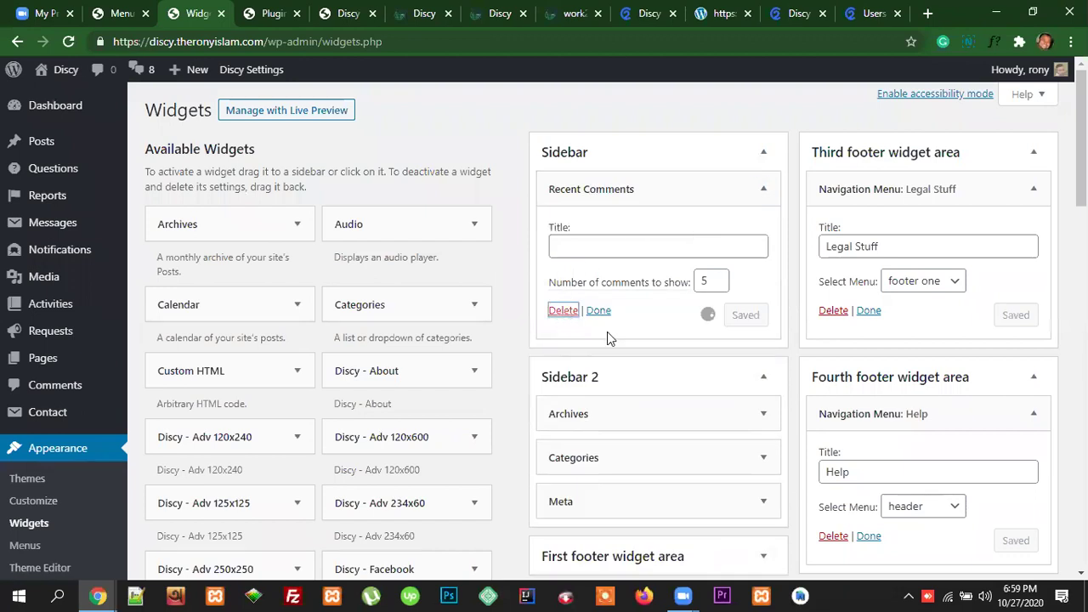
pyautogui.click(875, 12)
pyautogui.scroll(8, 979, 306)
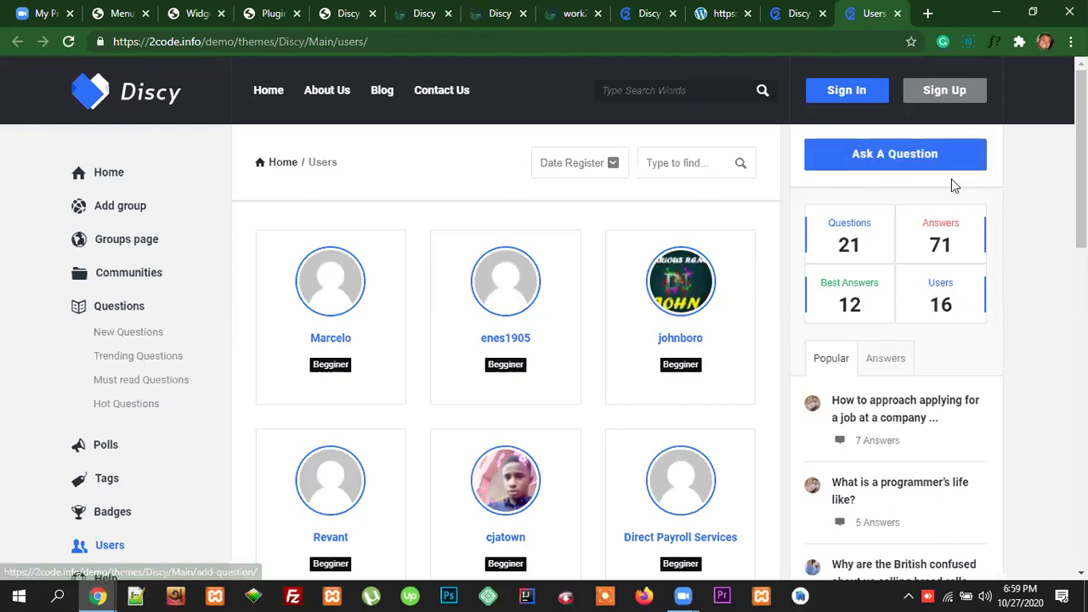
# Step: Add the WPQA - Buttons widget to the Sidebar area
pyautogui.click(197, 13)
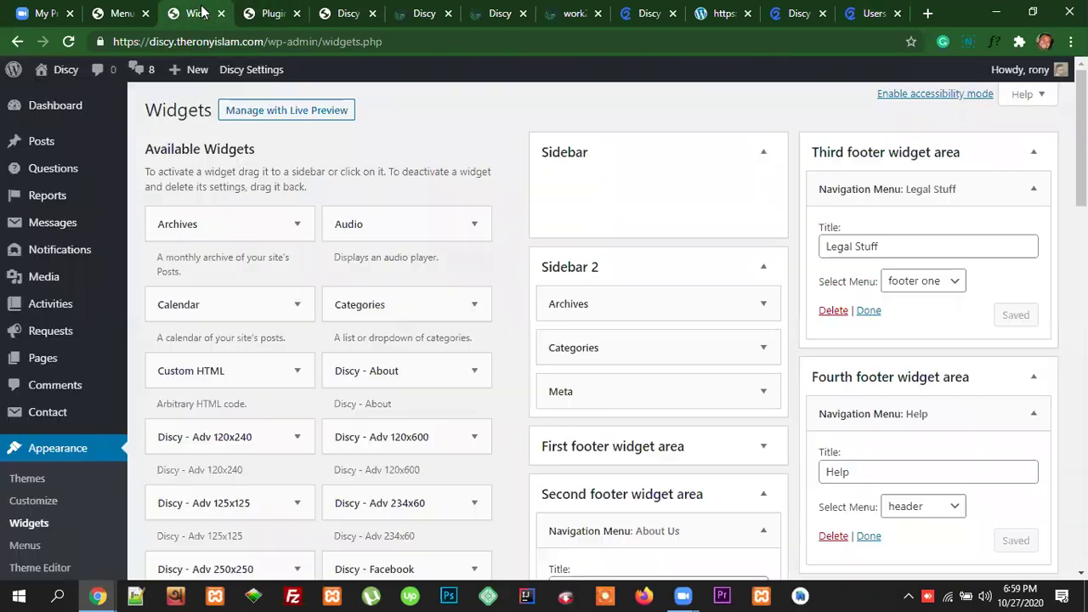
pyautogui.scroll(-8, 436, 315)
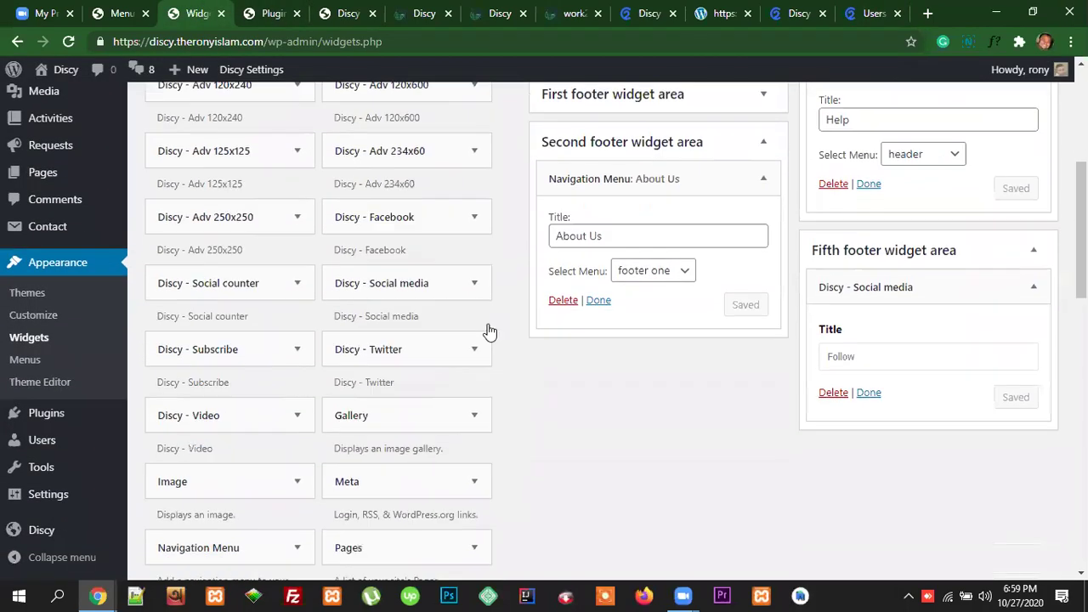
pyautogui.scroll(-4, 464, 338)
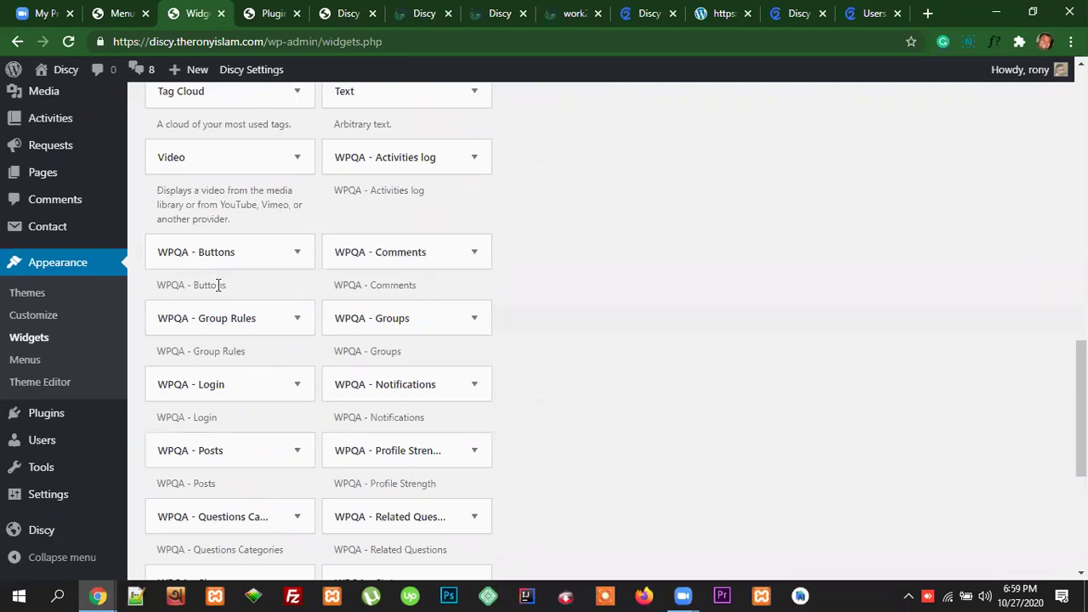
pyautogui.click(297, 255)
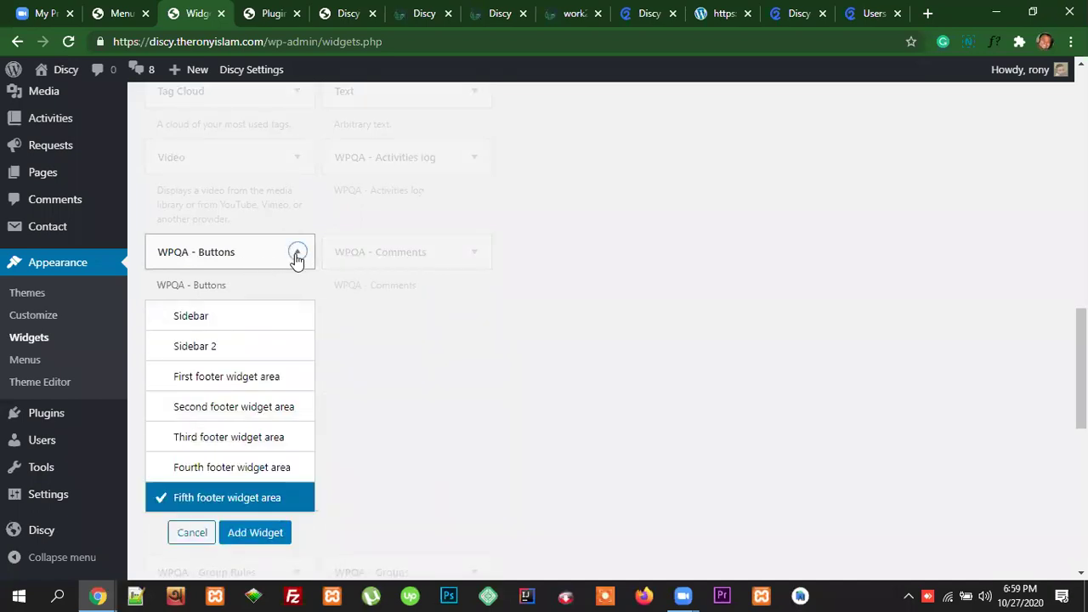
pyautogui.click(208, 317)
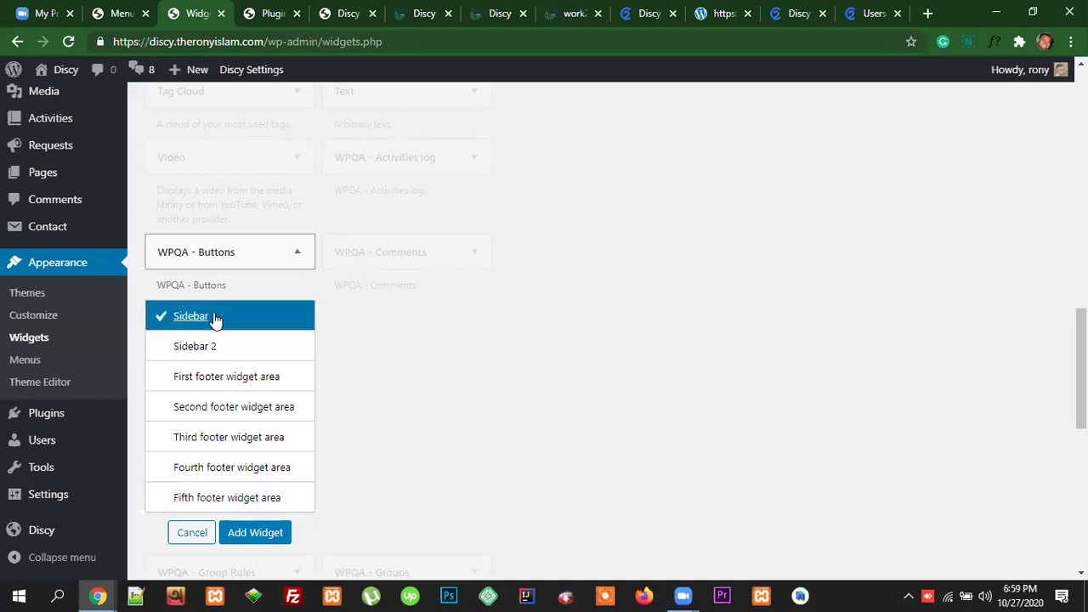
pyautogui.click(255, 533)
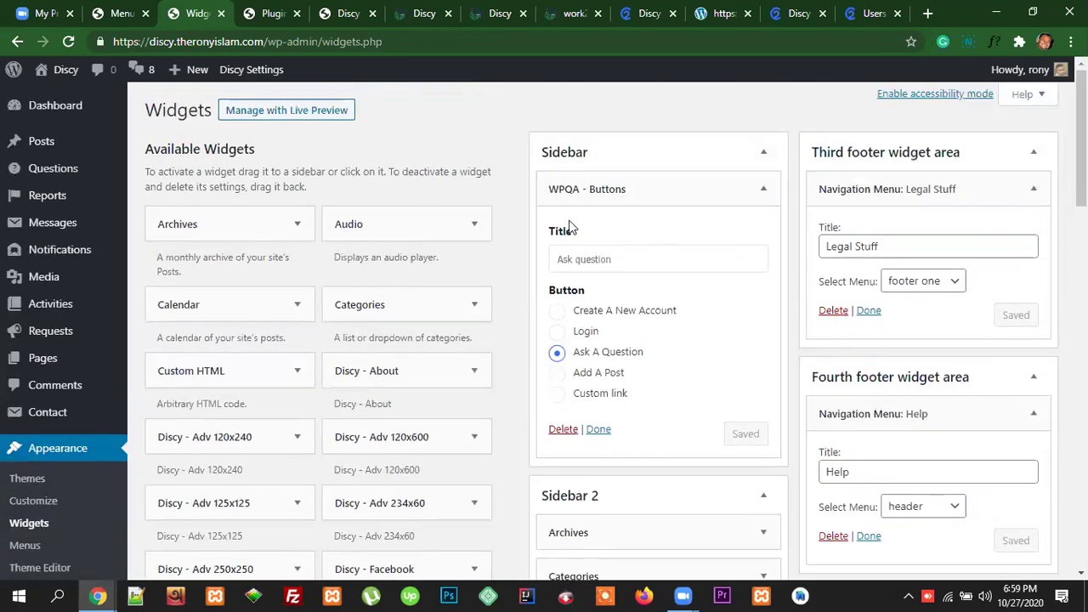
# Step: Set the Ask question Buttons widget to Create A New Account, save, and reload the front page
pyautogui.moveTo(627, 259); pyautogui.dragTo(557, 259)
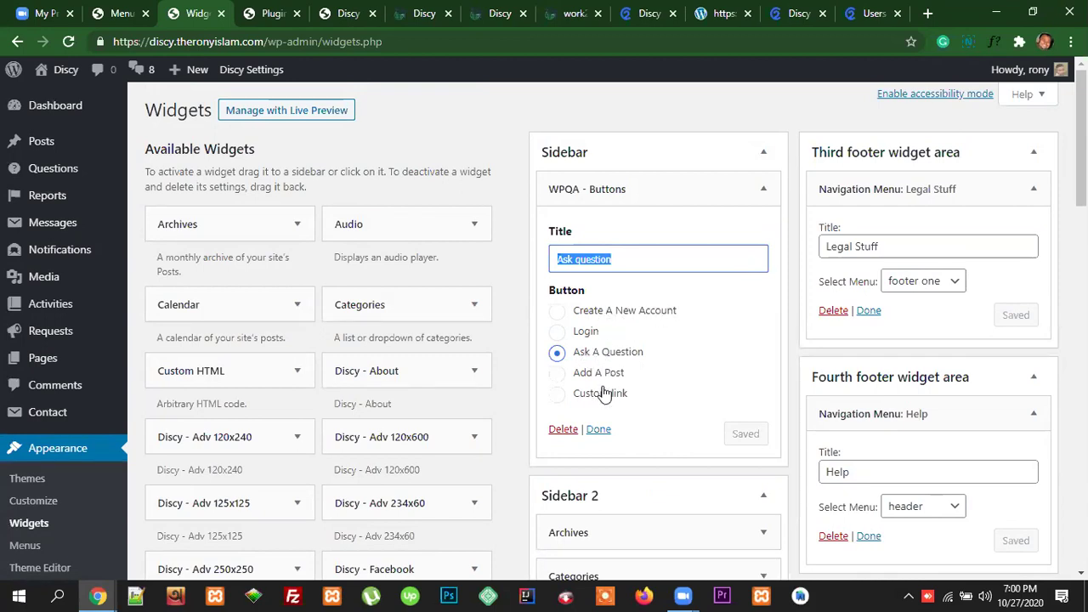
pyautogui.click(558, 313)
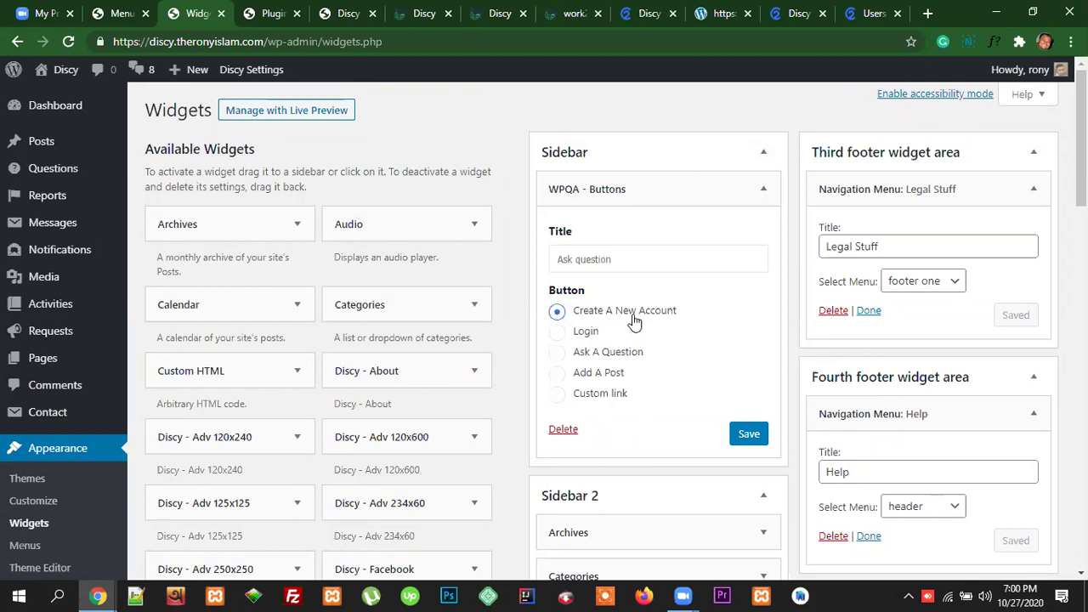
pyautogui.click(740, 436)
pyautogui.click(425, 11)
pyautogui.click(413, 39)
pyautogui.press('Return')
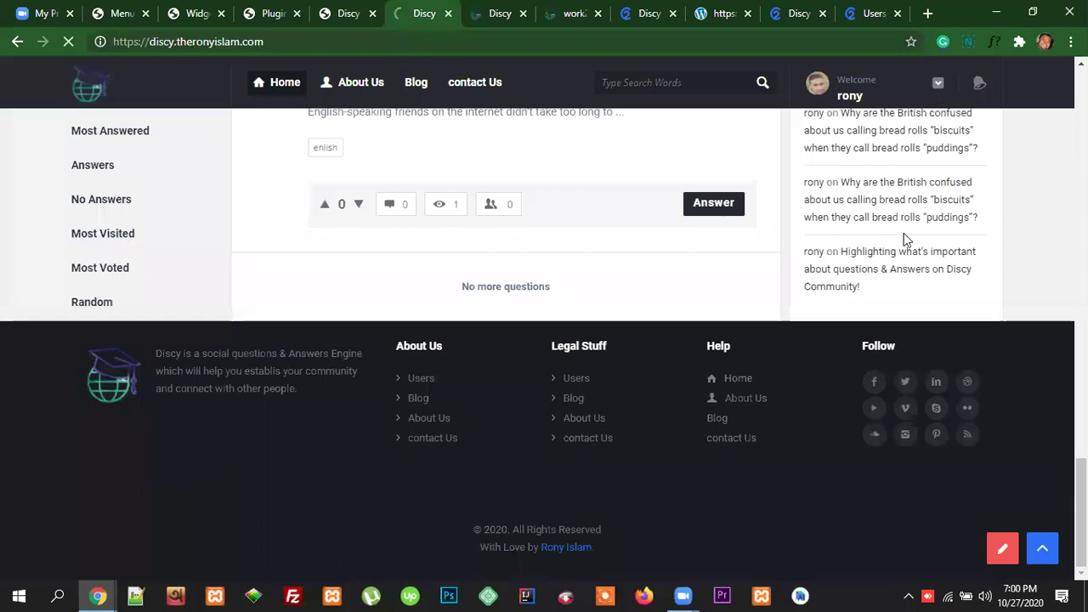
# Step: Scroll the reloaded front page to see the new sidebar button, then revisit the widget's title
pyautogui.scroll(15, 903, 233)
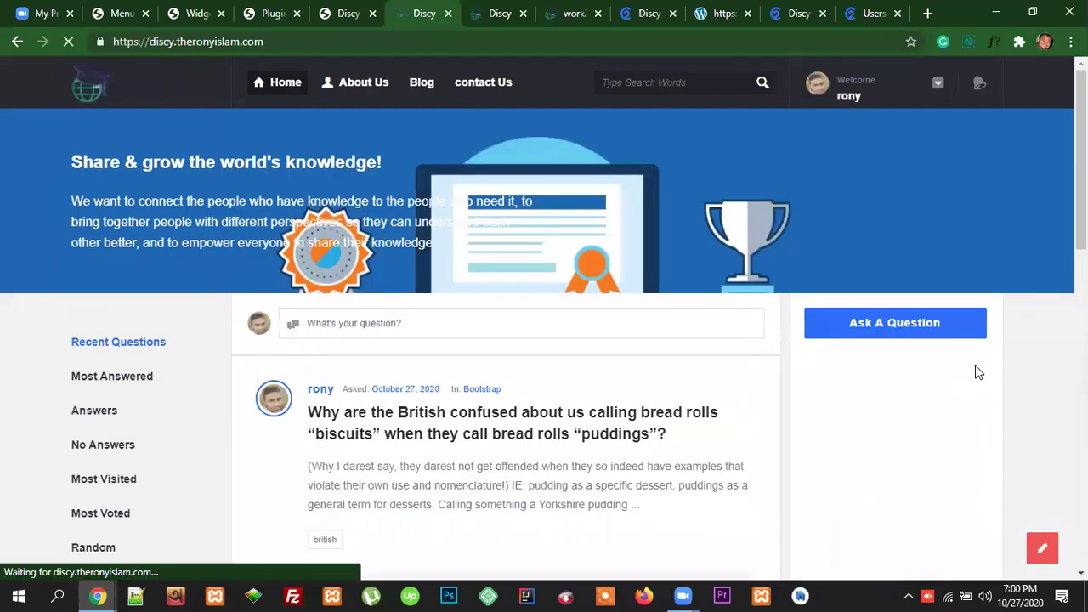
pyautogui.scroll(-10, 972, 356)
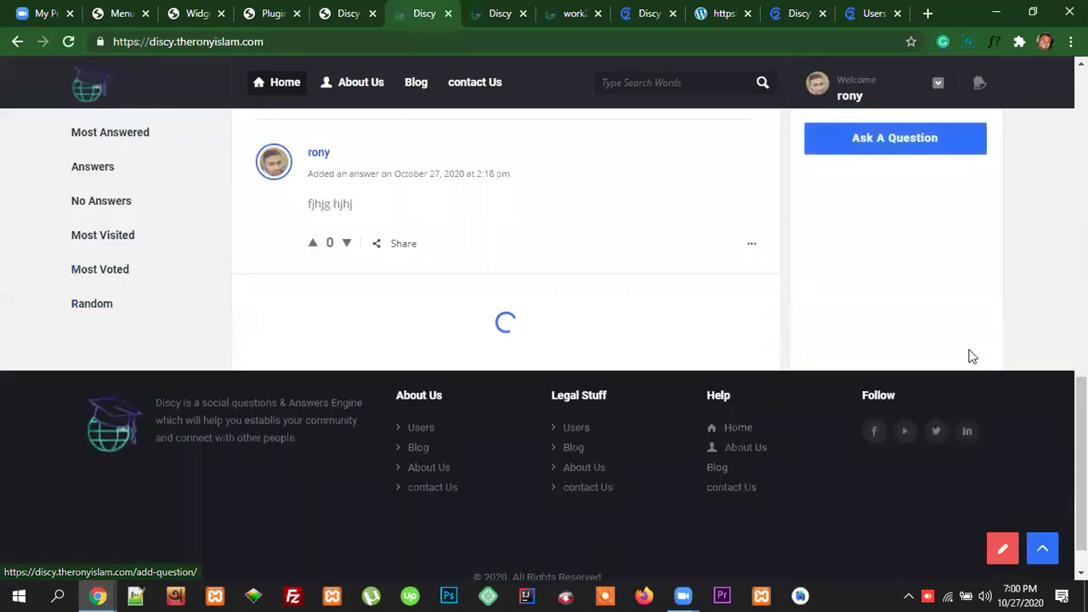
pyautogui.scroll(10, 991, 346)
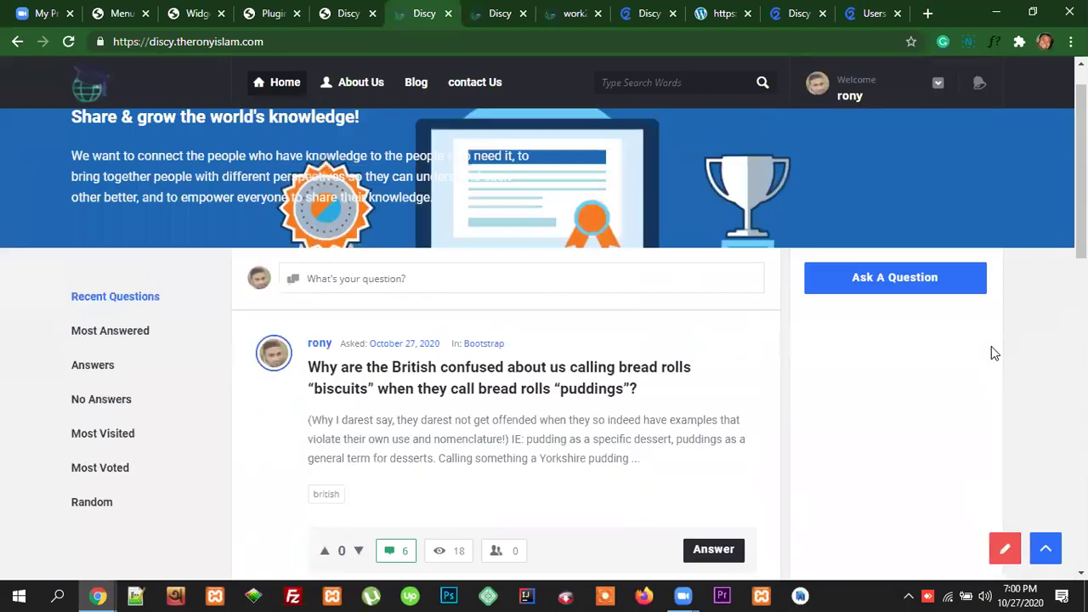
pyautogui.scroll(1, 991, 346)
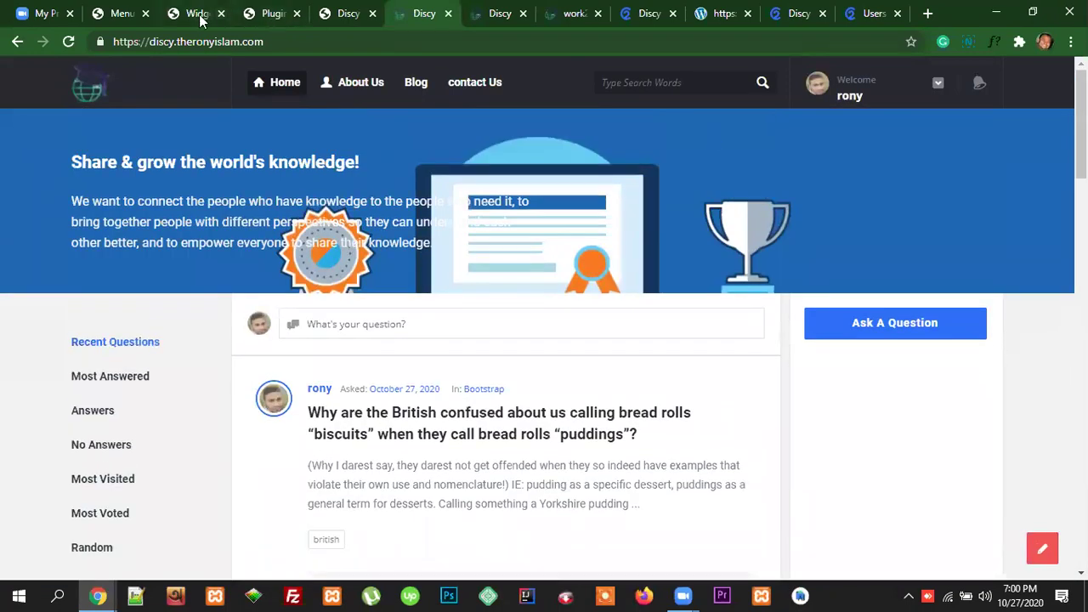
pyautogui.click(197, 14)
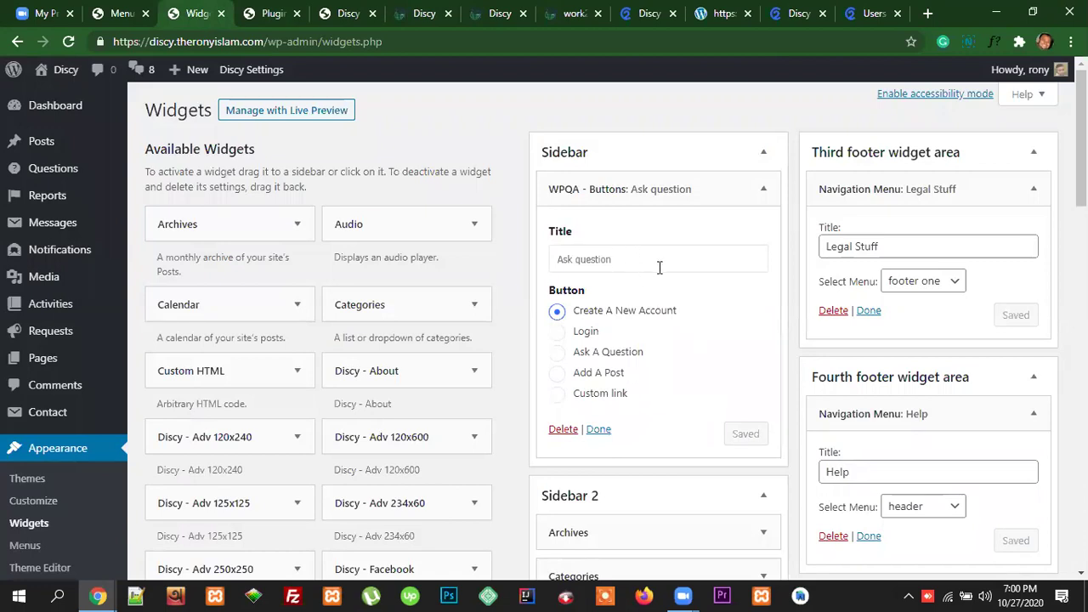
pyautogui.click(627, 255)
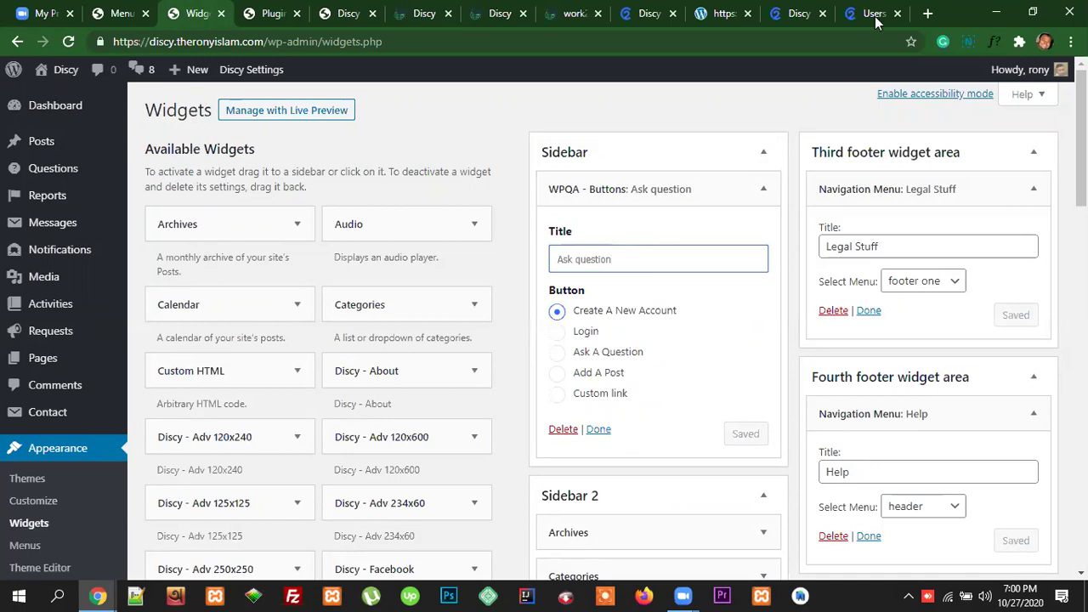
# Step: Open the sidebar's Ask A Question form on the front end and close it again
pyautogui.click(502, 13)
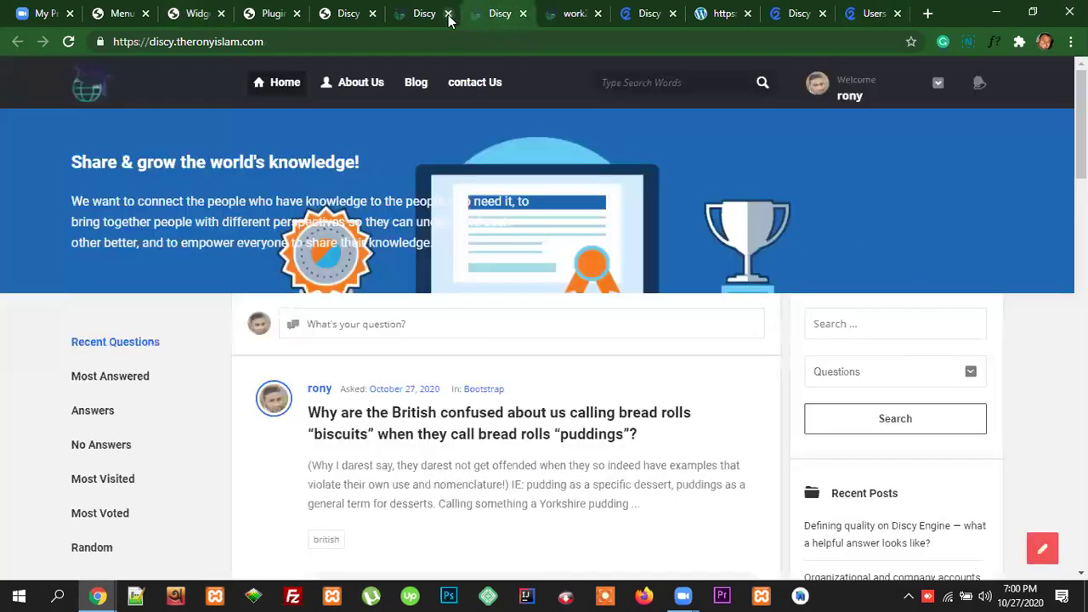
pyautogui.click(425, 17)
pyautogui.click(893, 324)
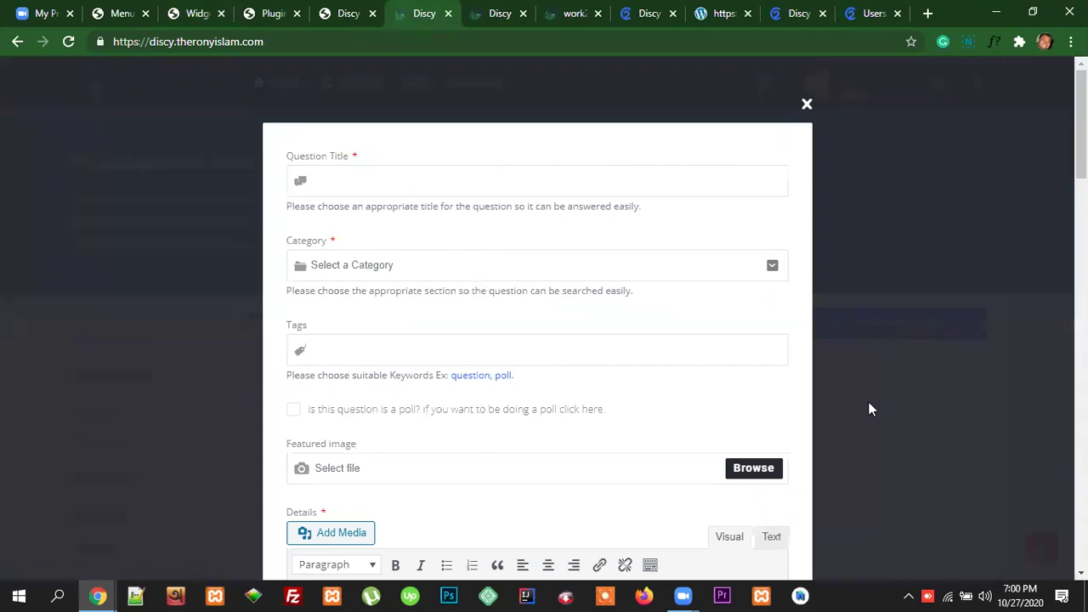
pyautogui.click(864, 178)
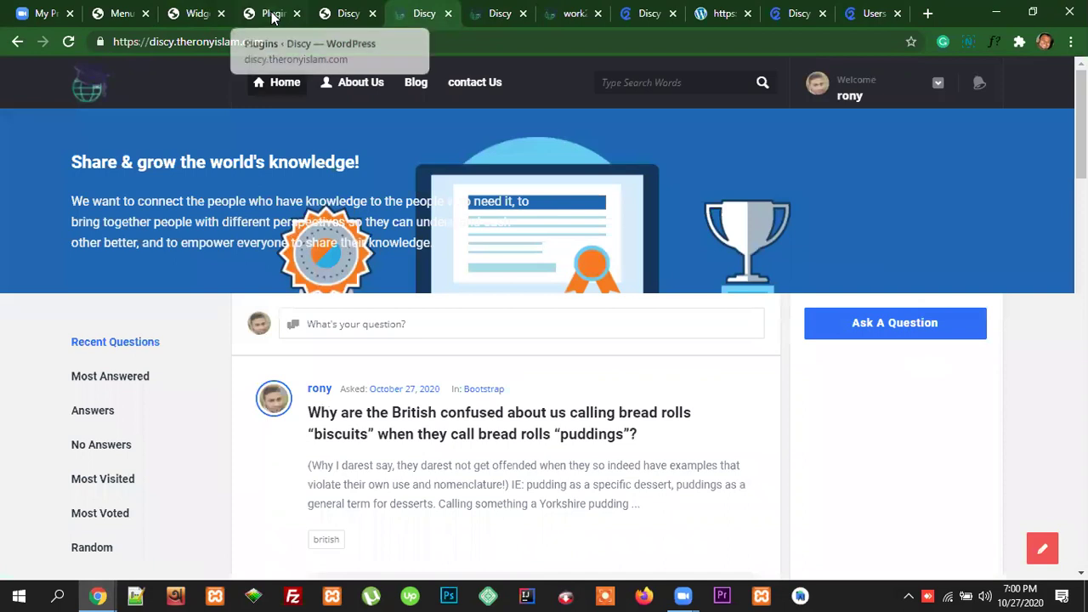
pyautogui.click(198, 14)
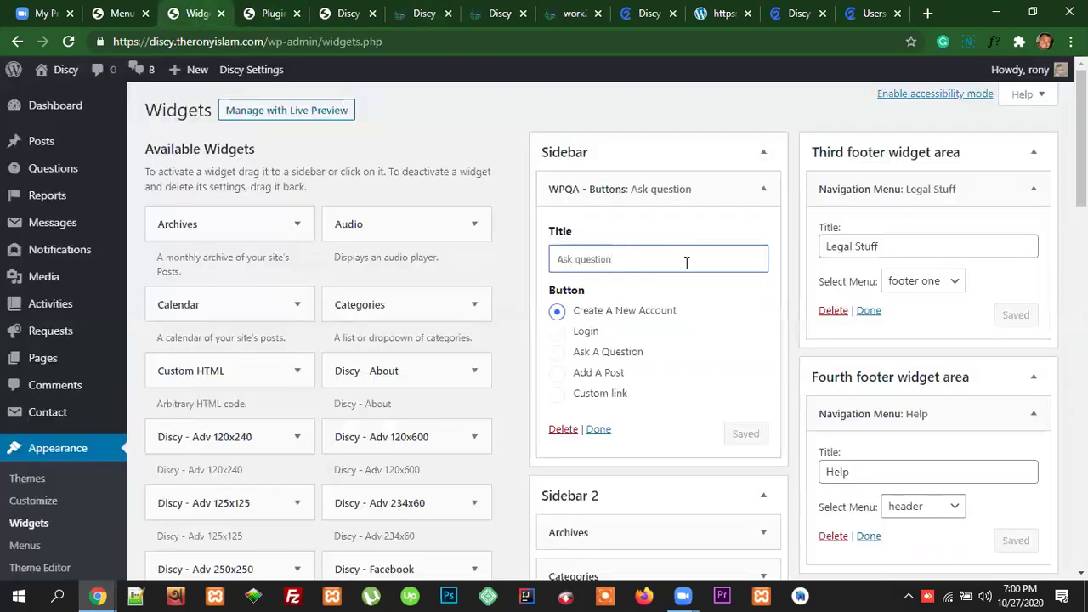
# Step: Collapse the Buttons widget and reload the front page to check the sidebar
pyautogui.click(601, 430)
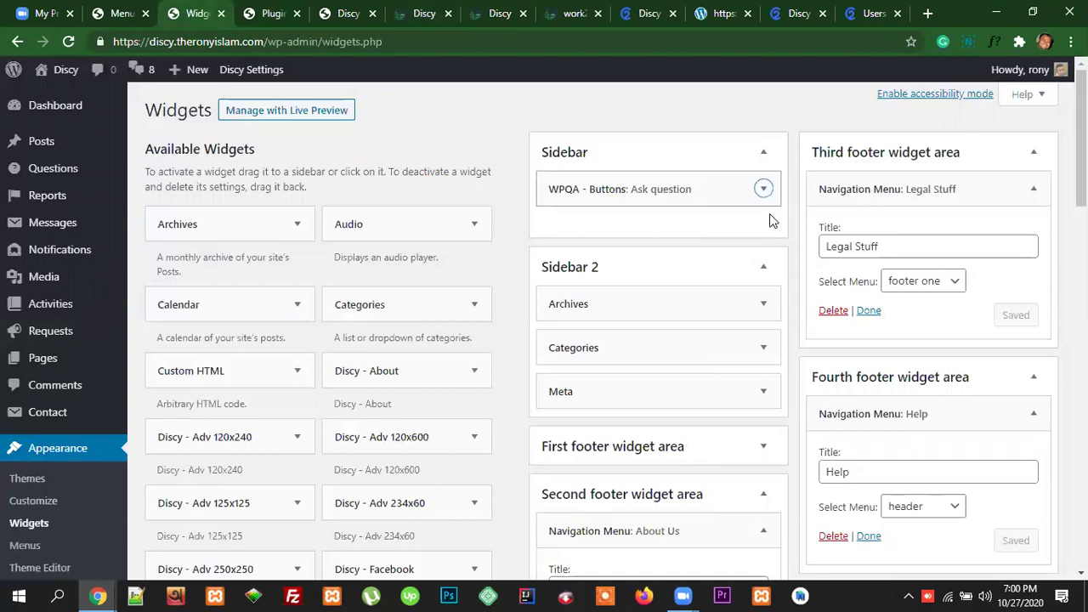
pyautogui.click(426, 15)
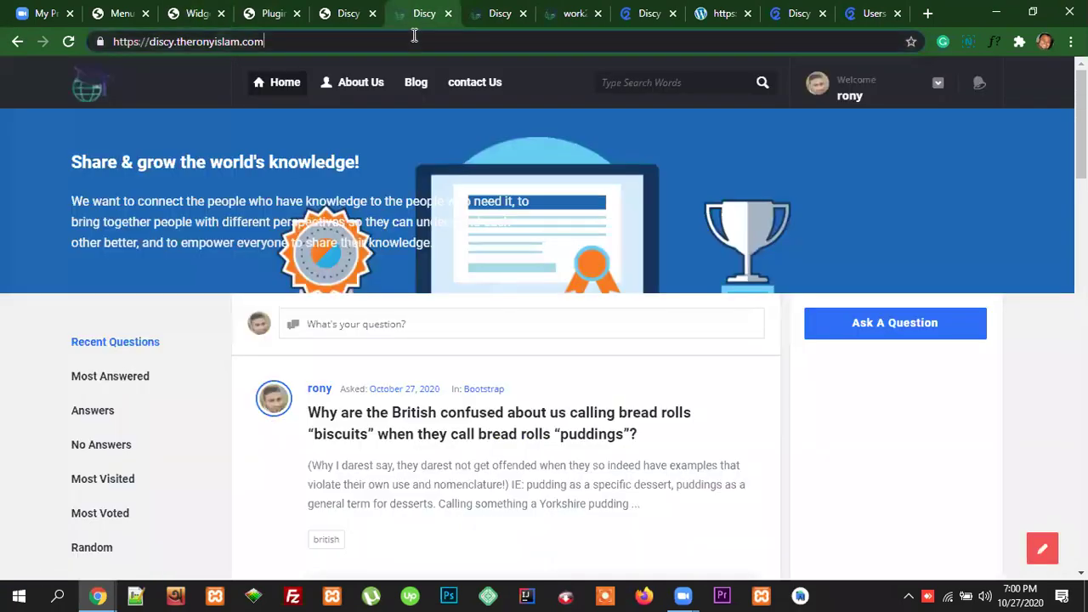
pyautogui.press('Return')
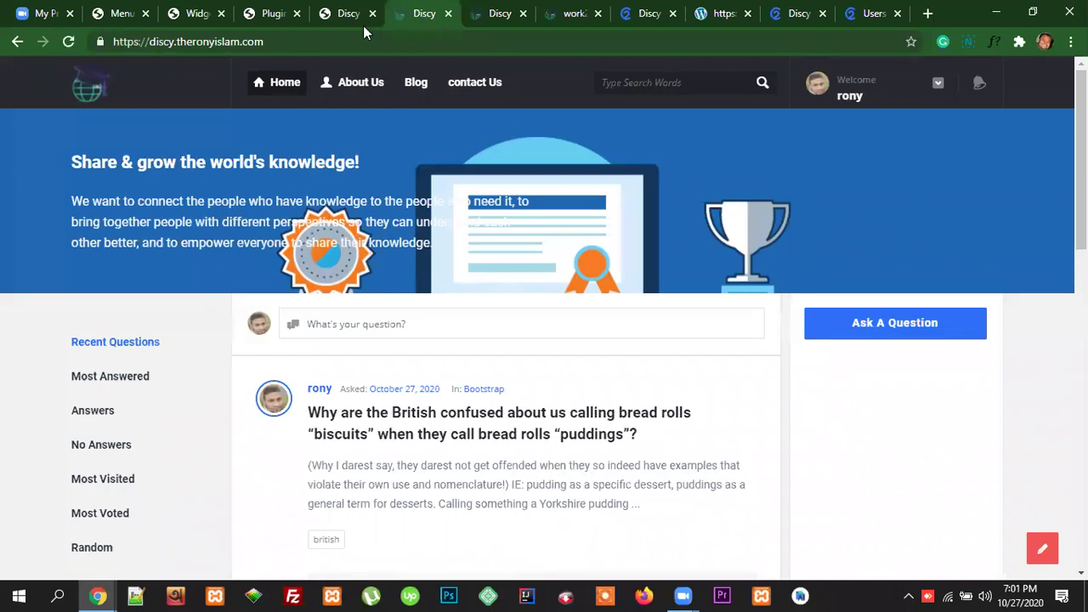
pyautogui.click(207, 13)
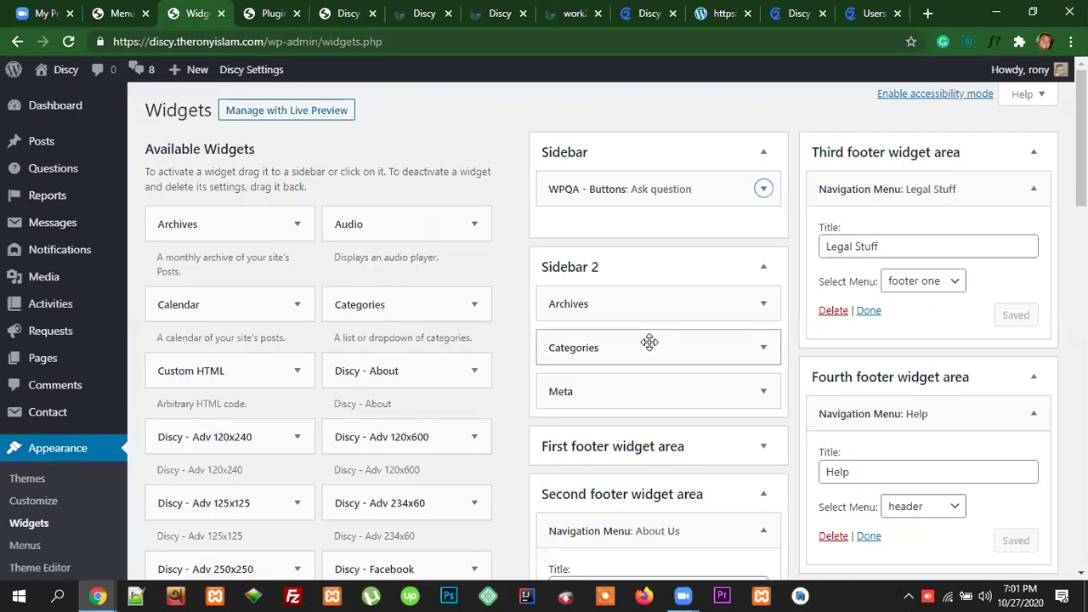
# Step: Clear the Buttons widget's 'Ask question' title and save it with no title
pyautogui.click(763, 188)
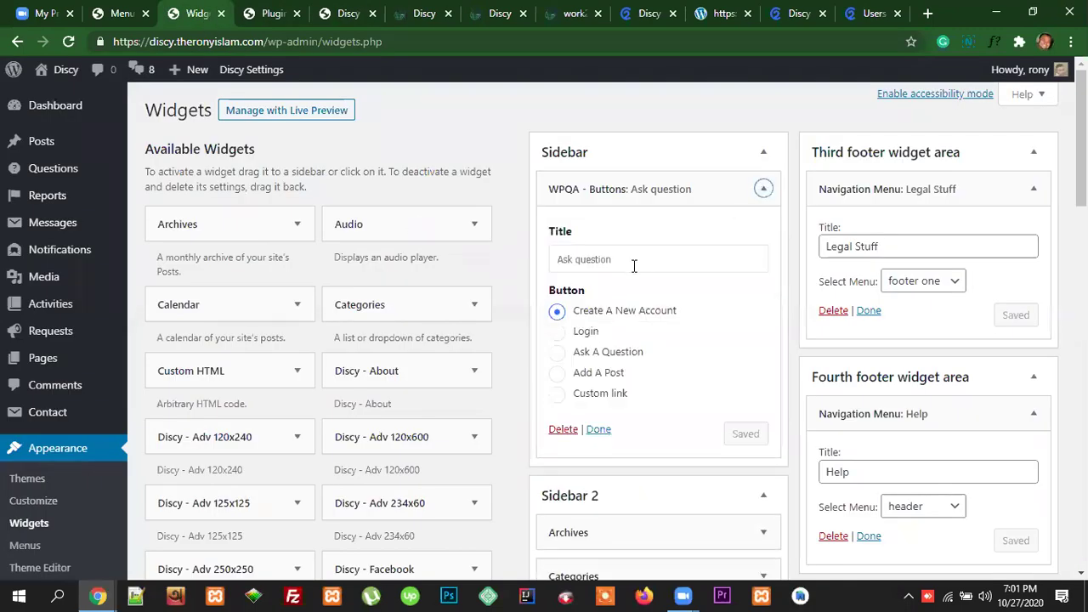
pyautogui.click(631, 263)
pyautogui.moveTo(640, 263); pyautogui.dragTo(561, 260)
pyautogui.press('BackSpace')
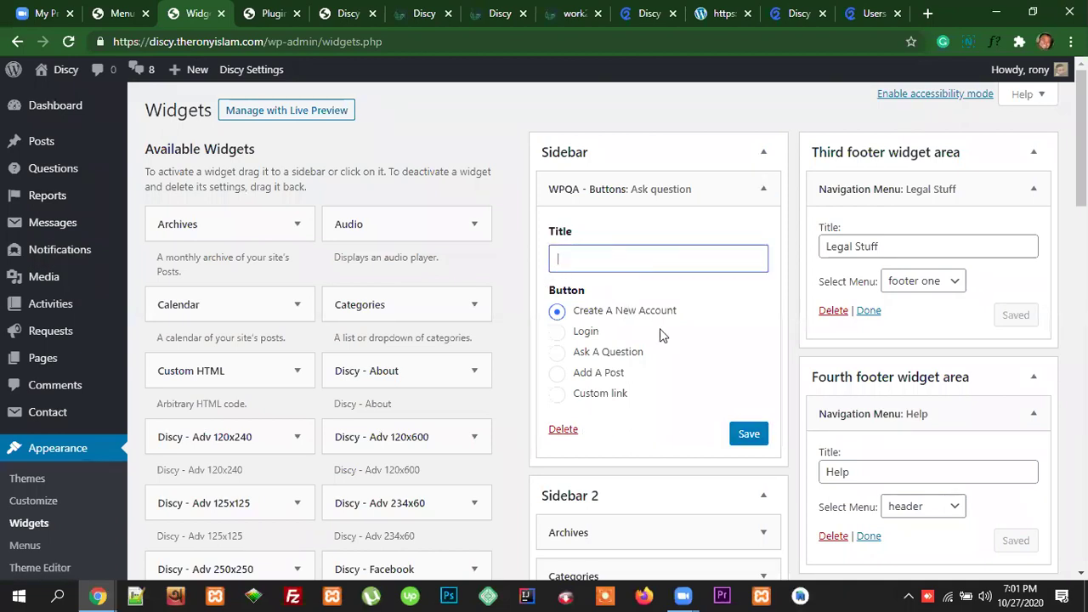
pyautogui.click(749, 435)
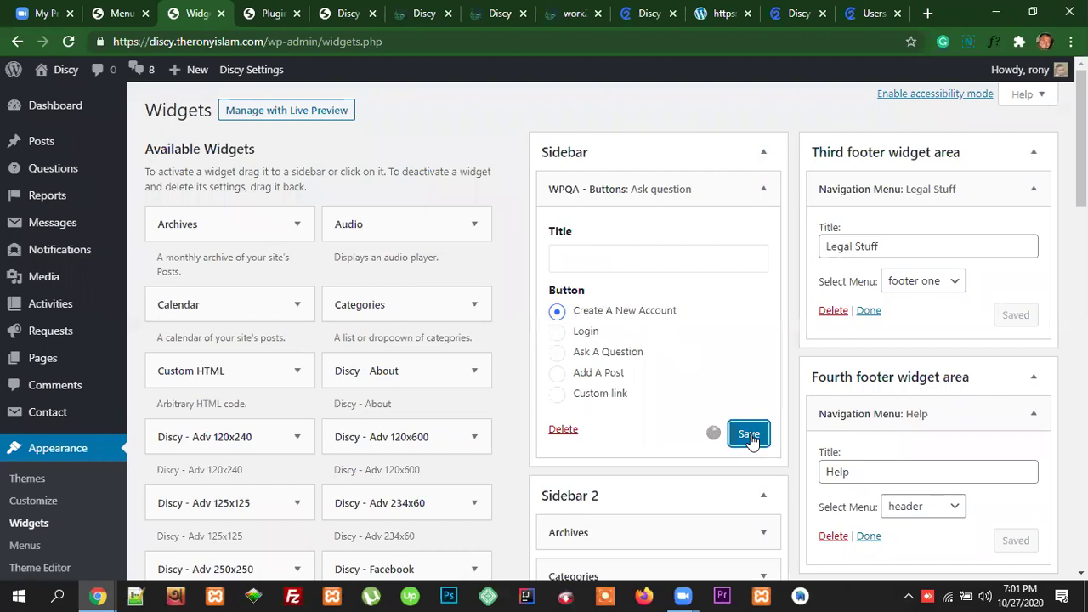
pyautogui.click(599, 432)
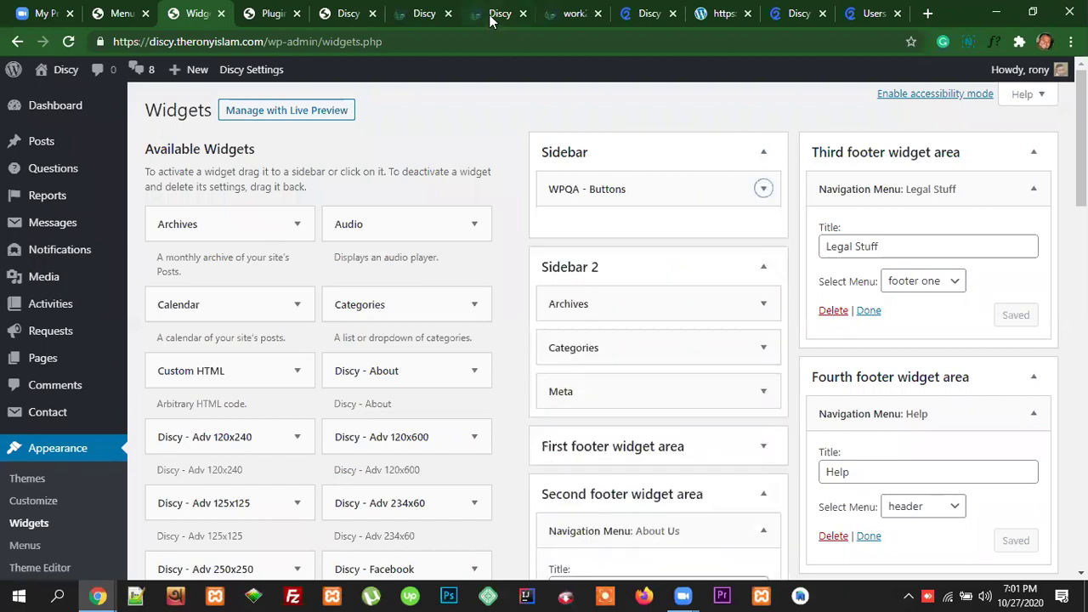
# Step: Reload the home page and test the sidebar's Ask A Question form, closing it with Escape
pyautogui.click(489, 21)
pyautogui.click(90, 82)
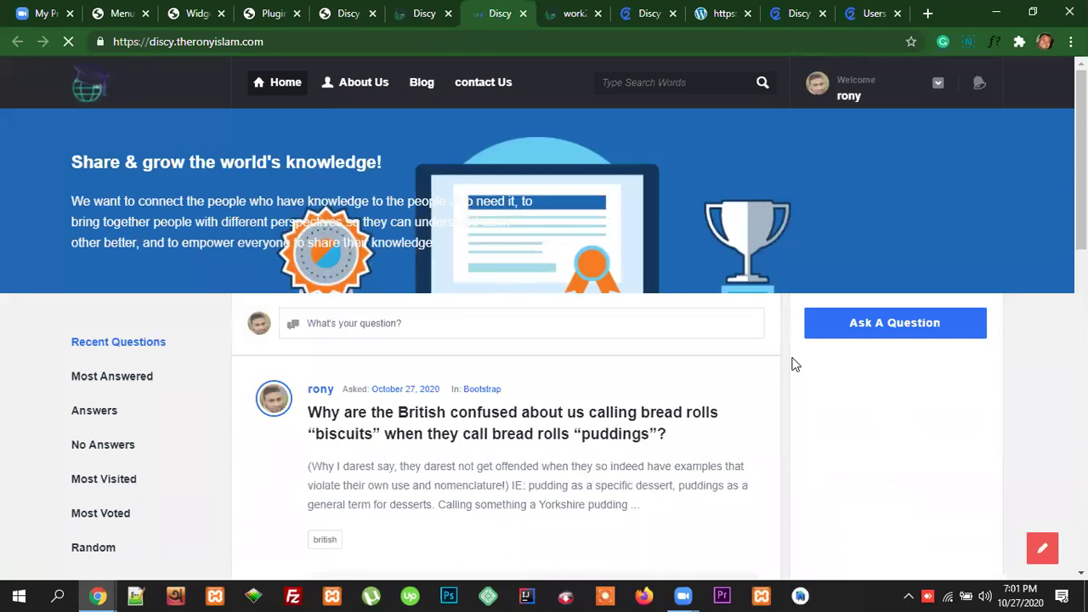
pyautogui.click(884, 328)
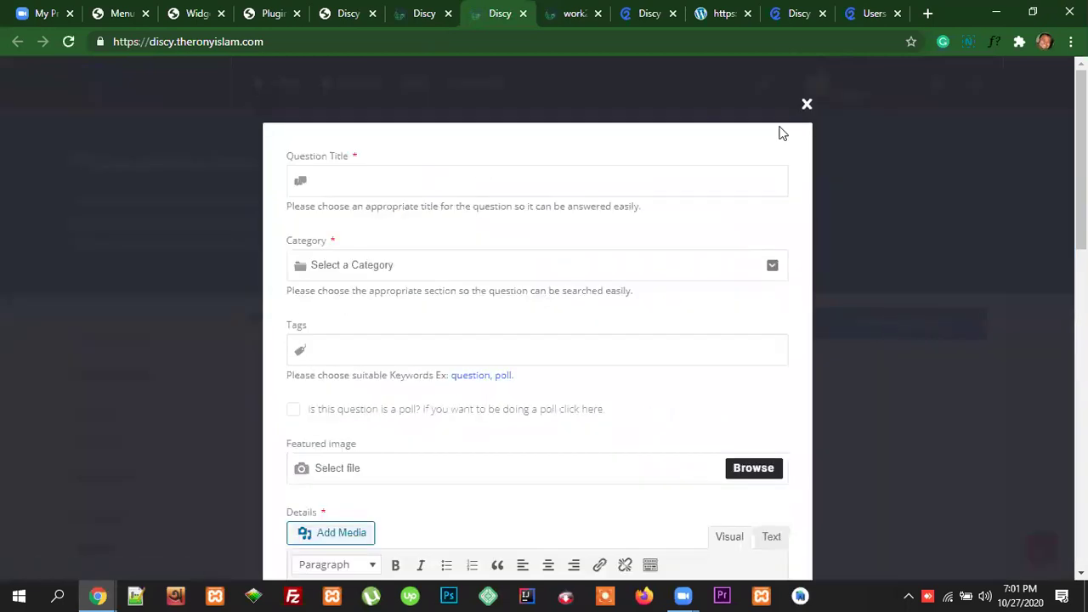
pyautogui.press('Escape')
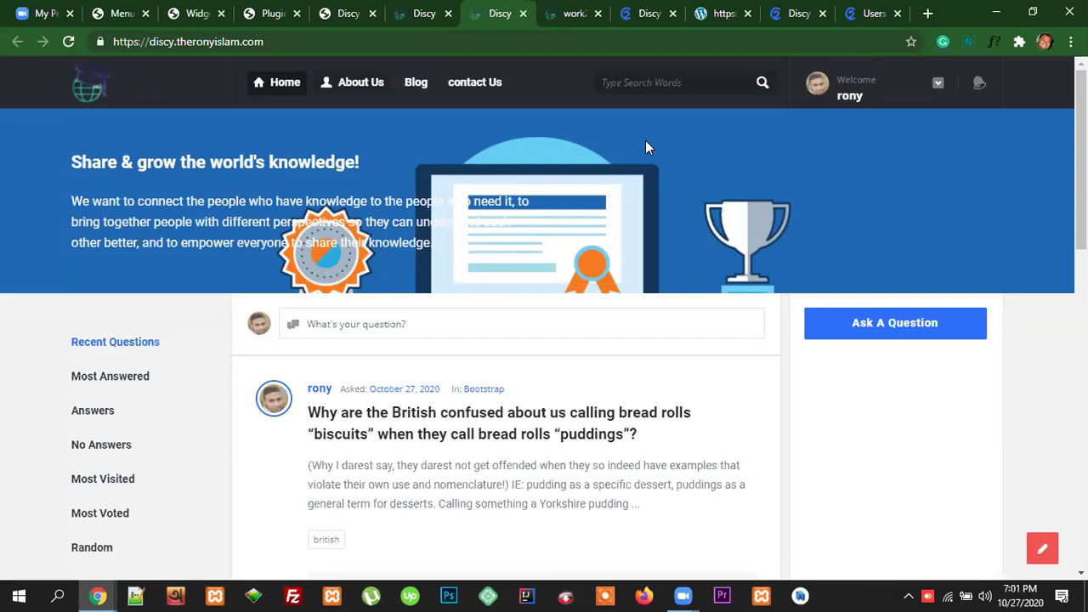
pyautogui.click(274, 15)
# Step: Bring the incognito Discy window forward and reload its home page
pyautogui.click(195, 14)
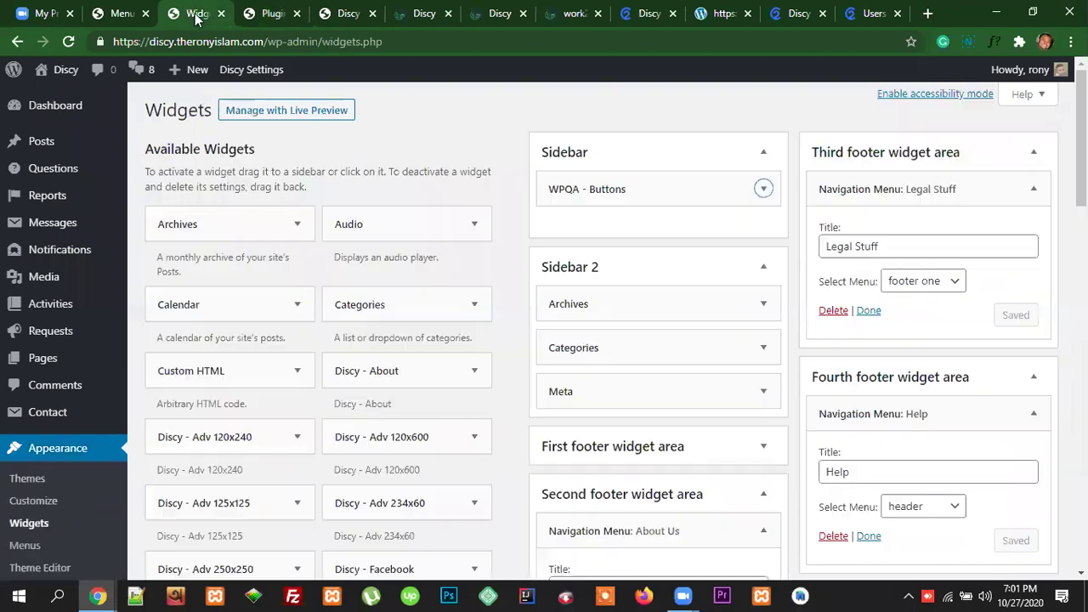
pyautogui.moveTo(98, 595)
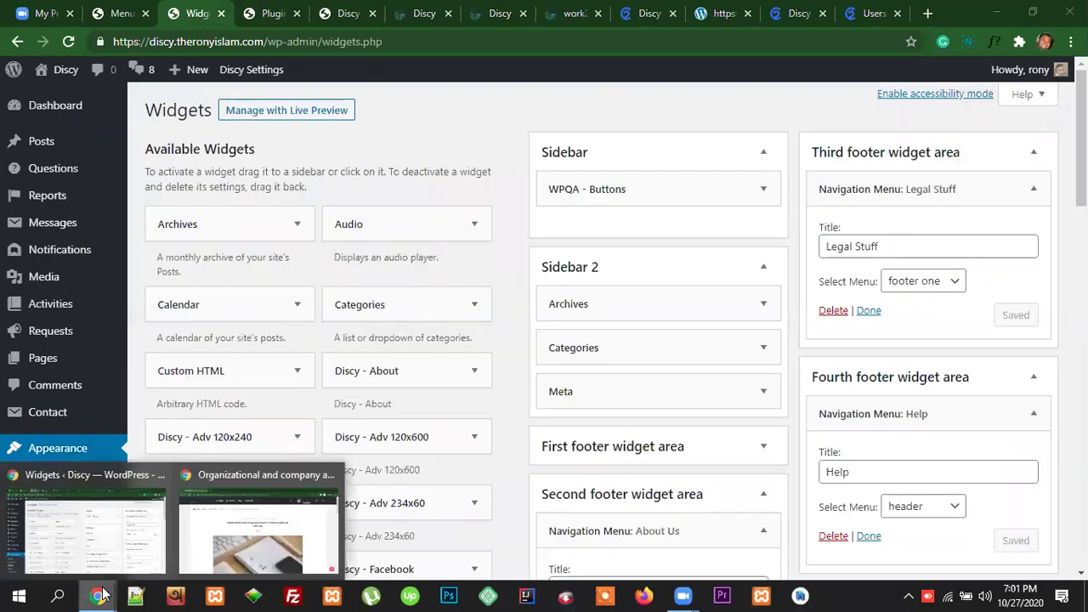
pyautogui.click(260, 523)
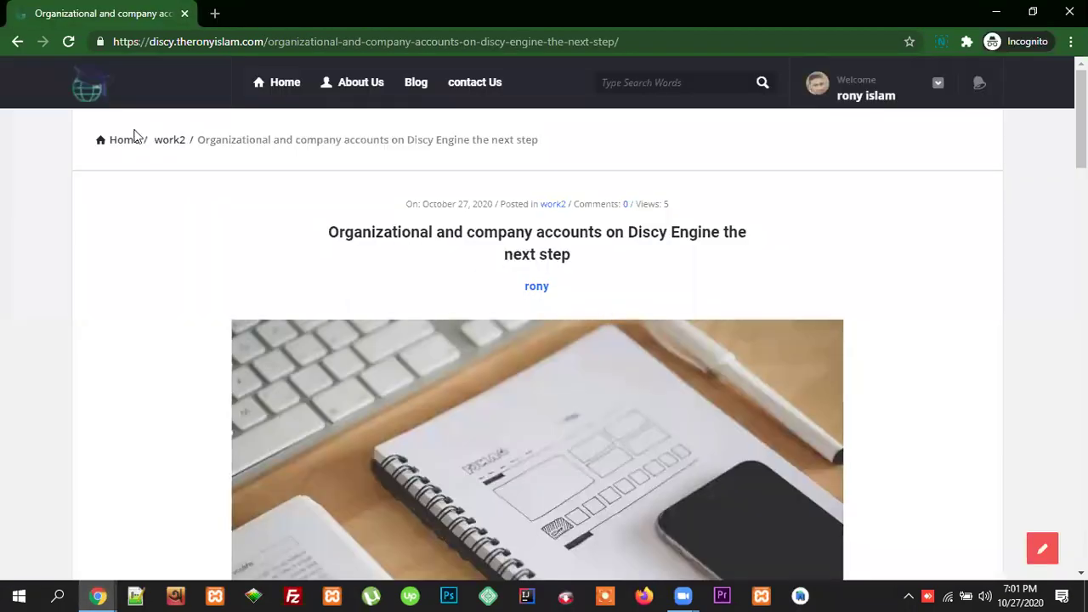
pyautogui.click(93, 89)
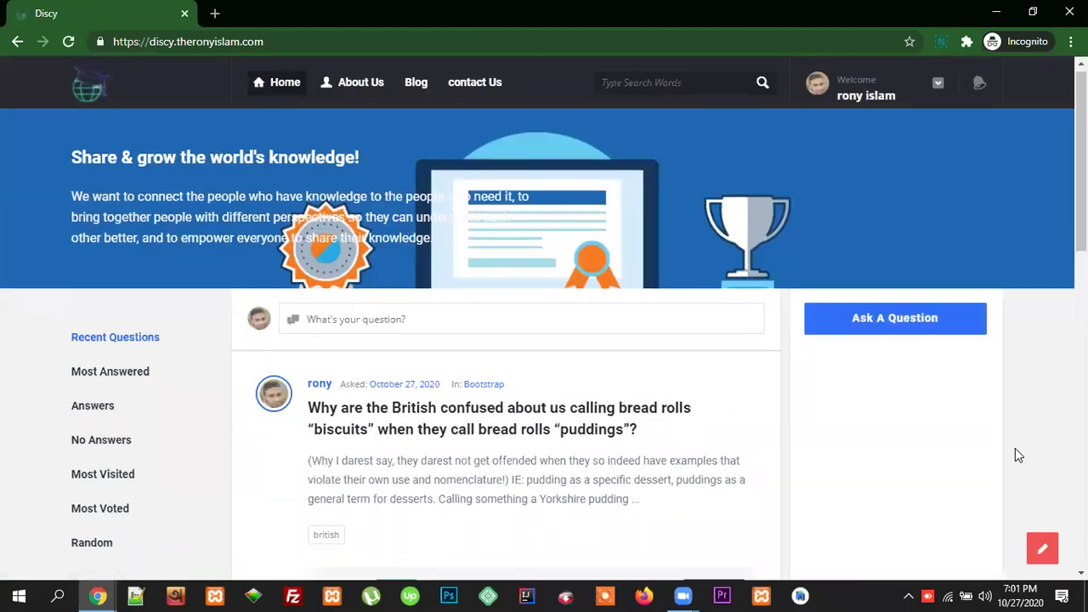
# Step: Log out of the incognito session from the user dropdown, then return to the Widgets admin
pyautogui.scroll(-3, 1011, 450)
pyautogui.scroll(-7, 974, 454)
pyautogui.scroll(9, 975, 450)
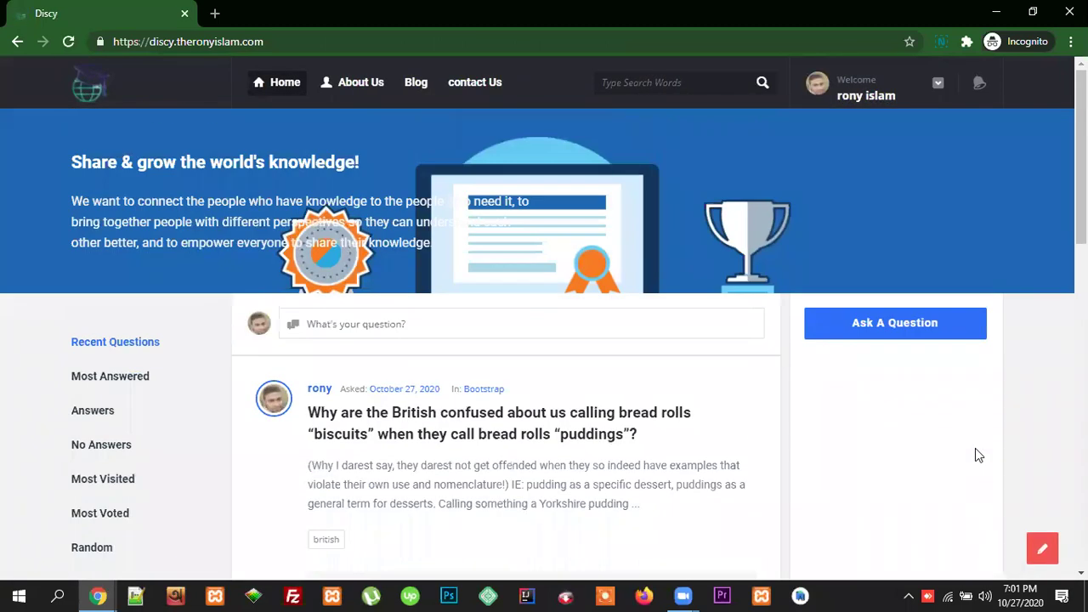
pyautogui.click(938, 83)
pyautogui.click(867, 401)
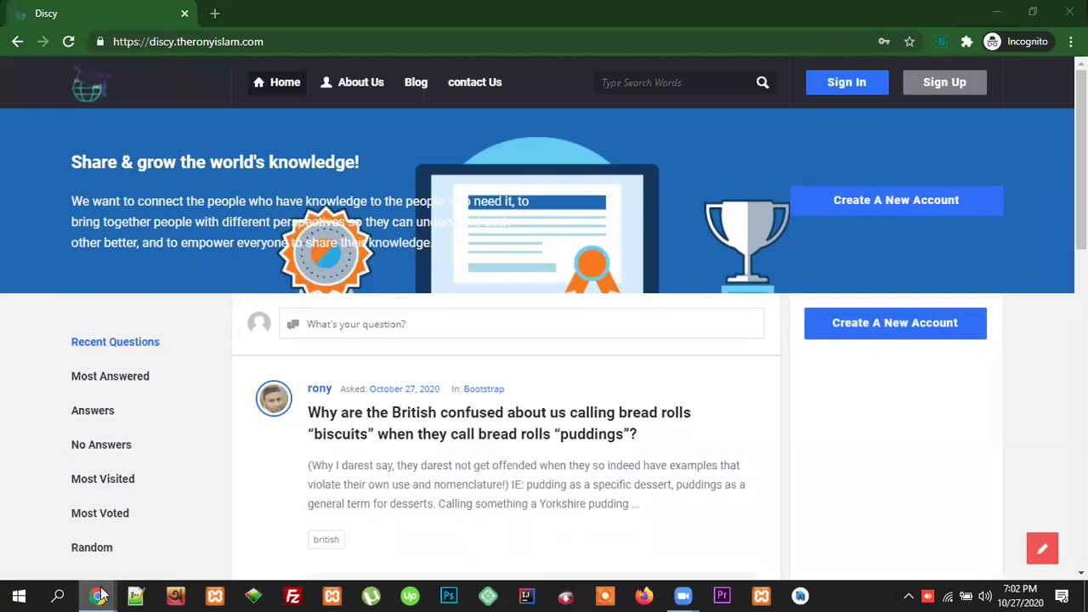
pyautogui.moveTo(98, 596)
pyautogui.click(85, 532)
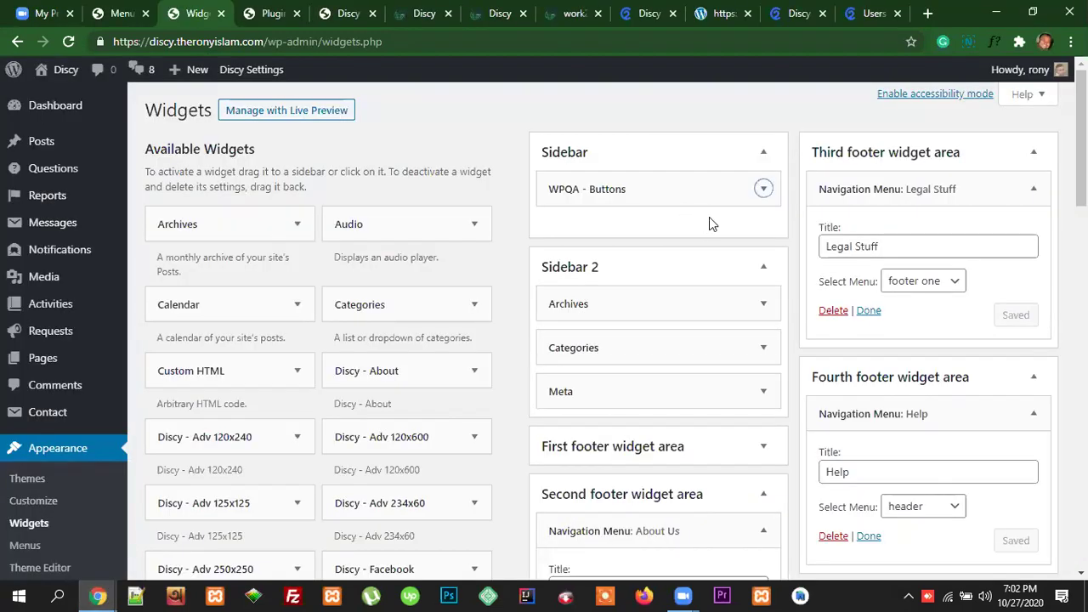
# Step: Switch the sidebar's WPQA - Buttons widget to Ask A Question and save it
pyautogui.click(763, 188)
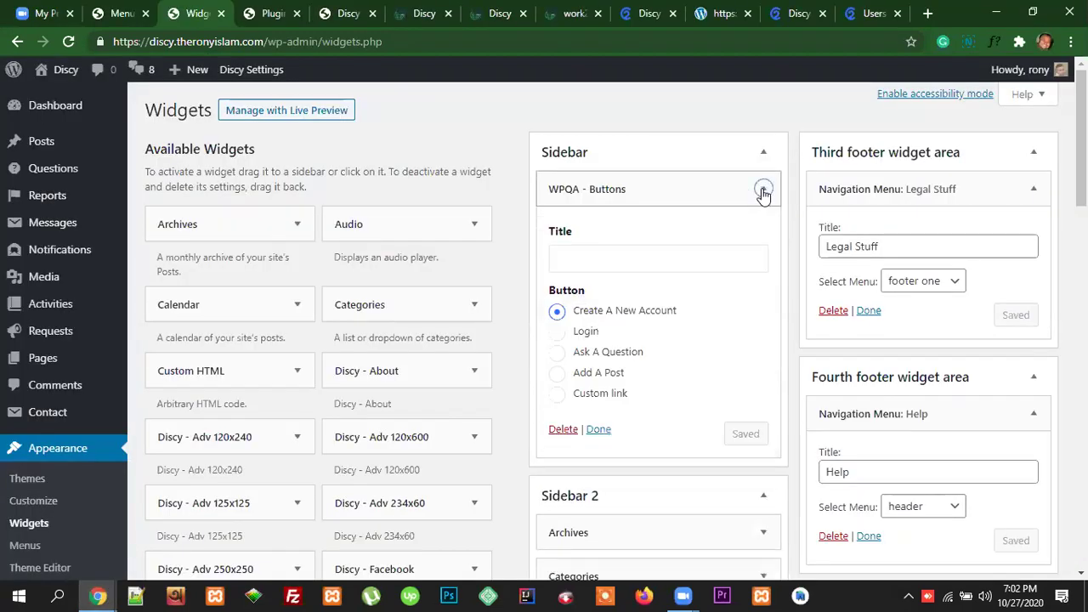
pyautogui.click(559, 356)
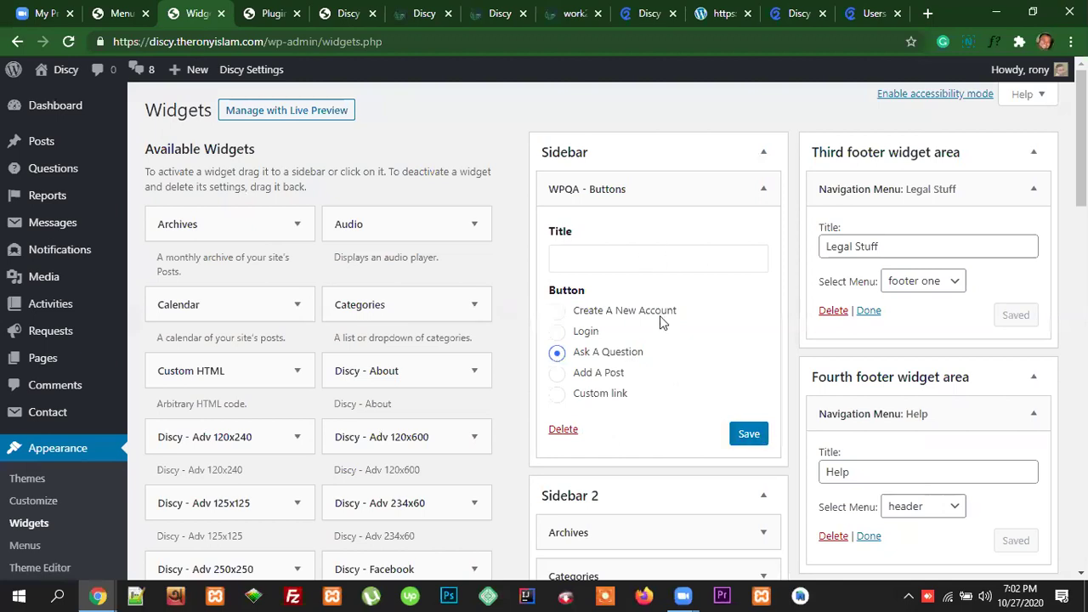
pyautogui.click(748, 446)
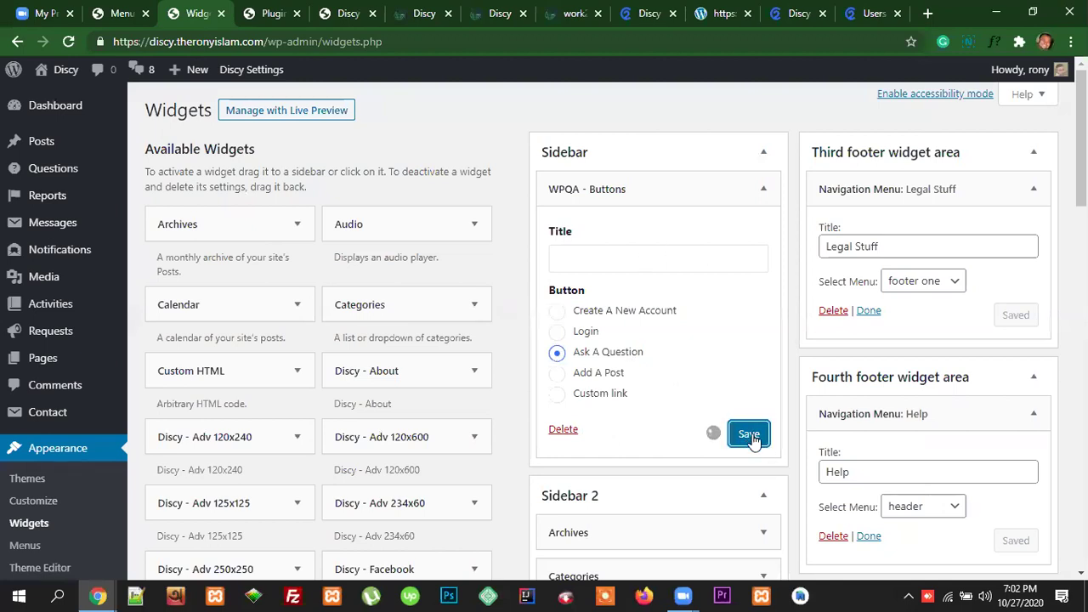
pyautogui.click(595, 429)
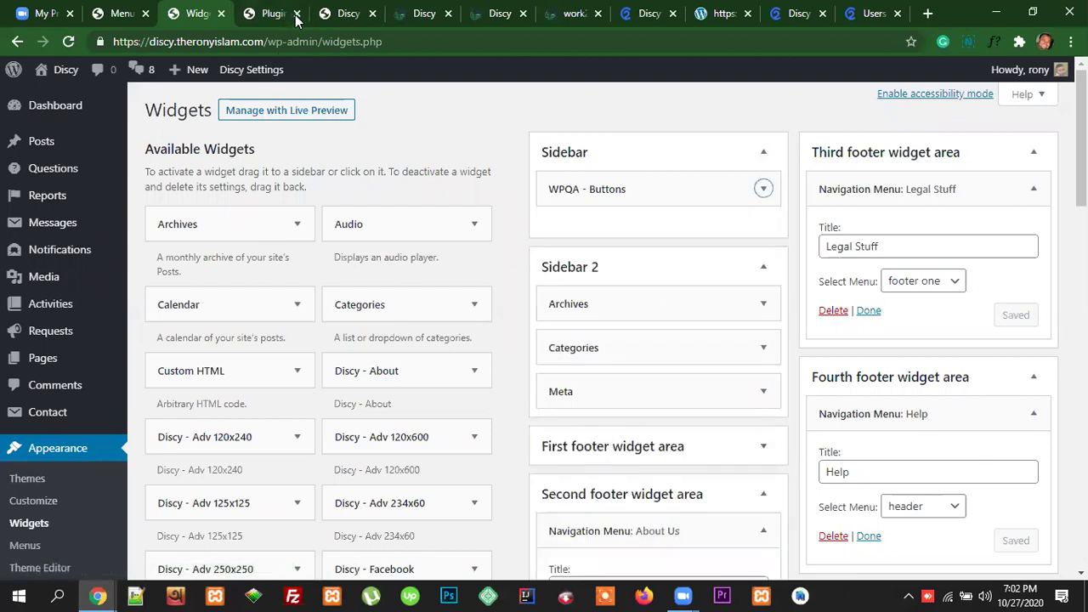
pyautogui.click(874, 13)
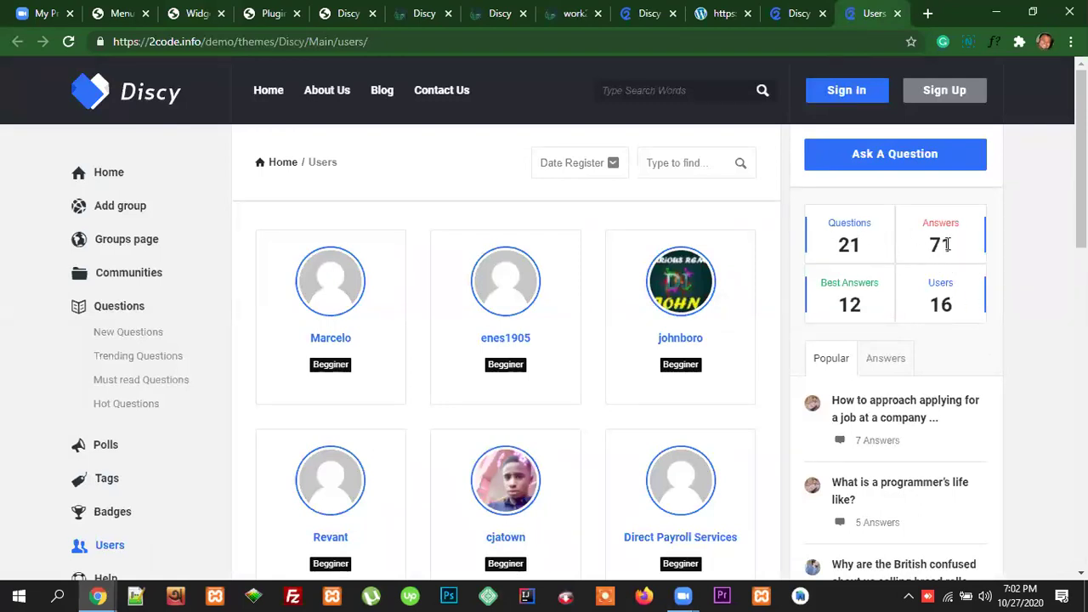
# Step: Highlight the Questions and Answers labels in the demo's stats box, then scroll Widgets to WPQA - Stats
pyautogui.moveTo(873, 223); pyautogui.dragTo(716, 221)
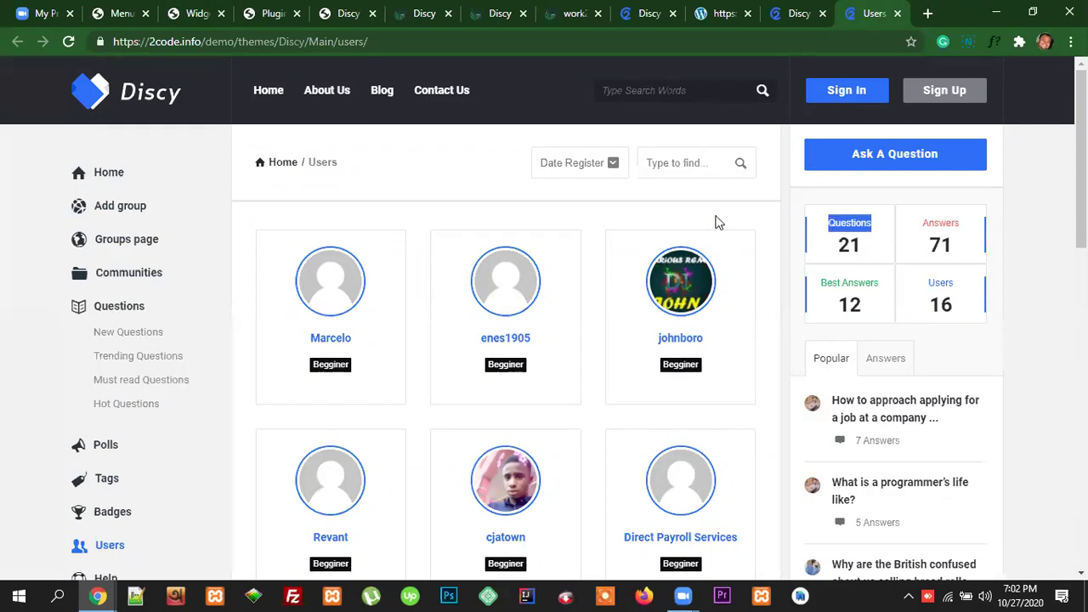
pyautogui.moveTo(968, 228); pyautogui.dragTo(921, 232)
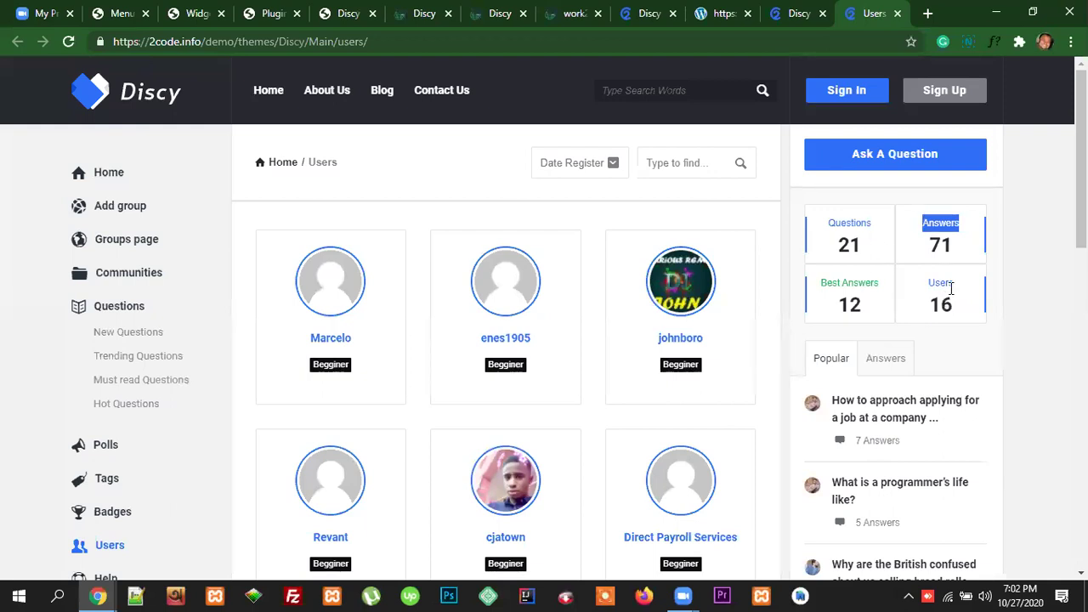
pyautogui.click(186, 14)
pyautogui.scroll(-12, 491, 406)
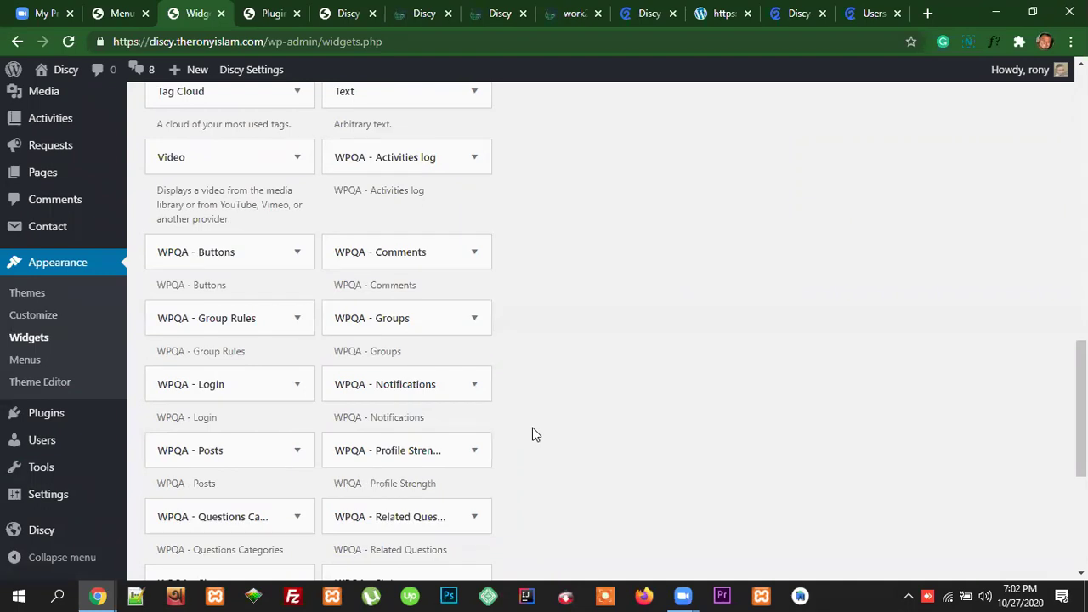
pyautogui.scroll(-2, 477, 455)
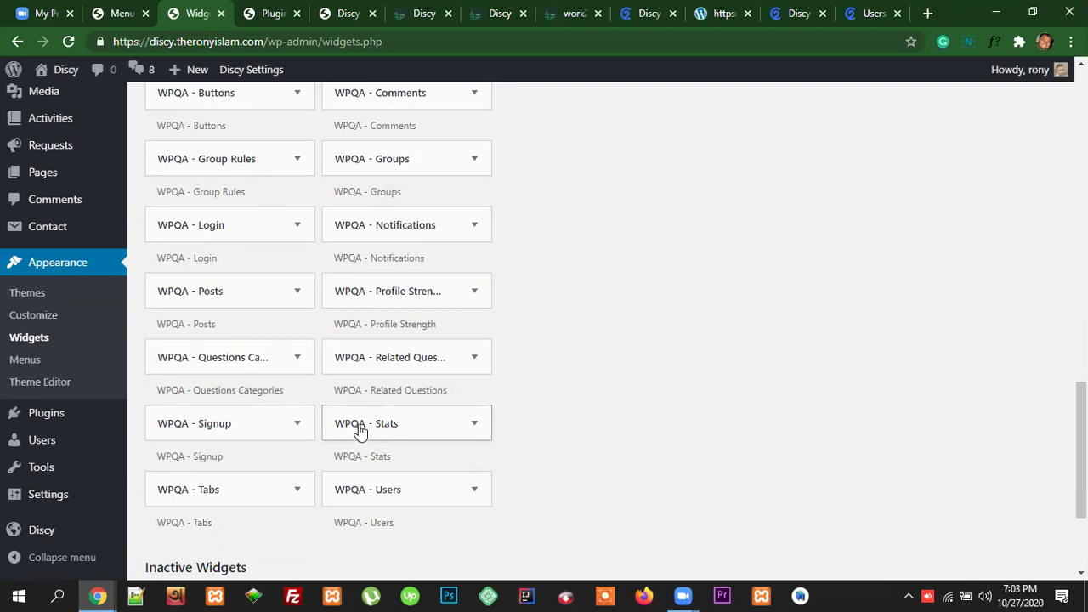
# Step: Add the WPQA - Stats widget to the Sidebar, checking the demo's stats box for reference
pyautogui.click(474, 424)
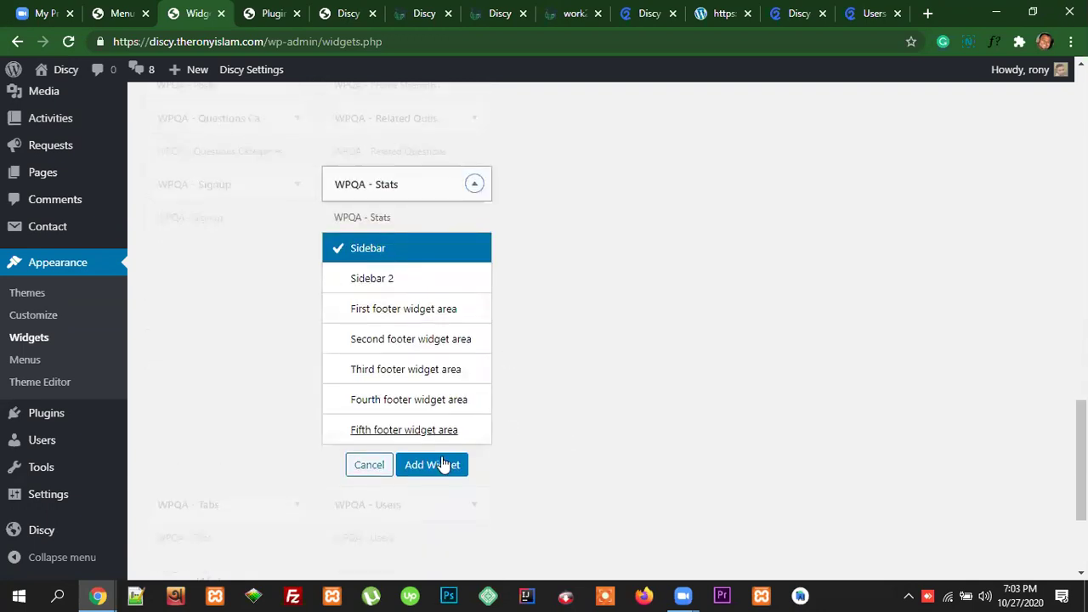
pyautogui.click(432, 469)
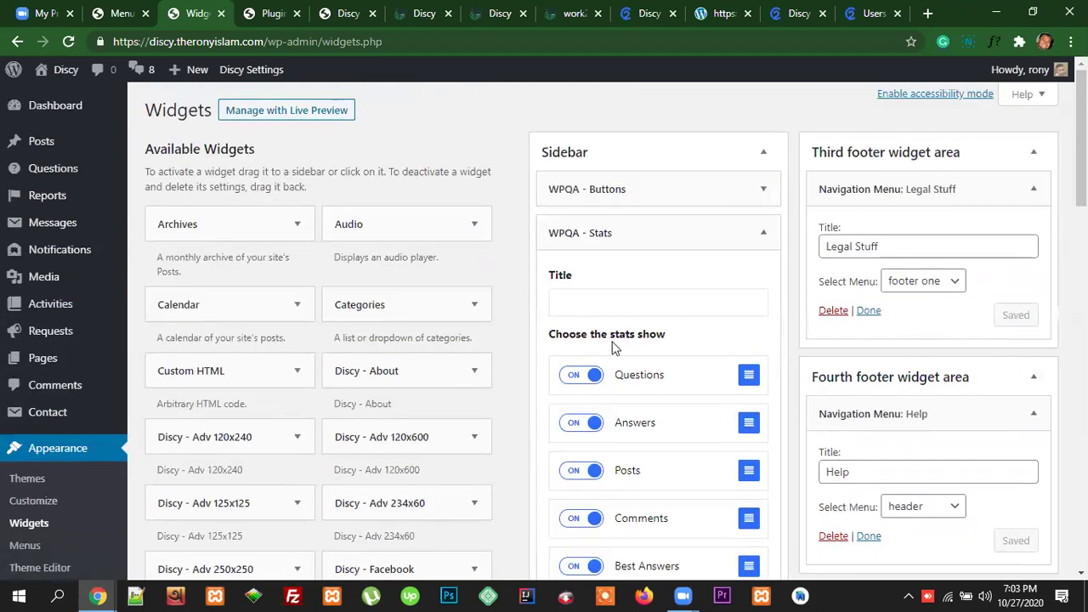
pyautogui.click(589, 302)
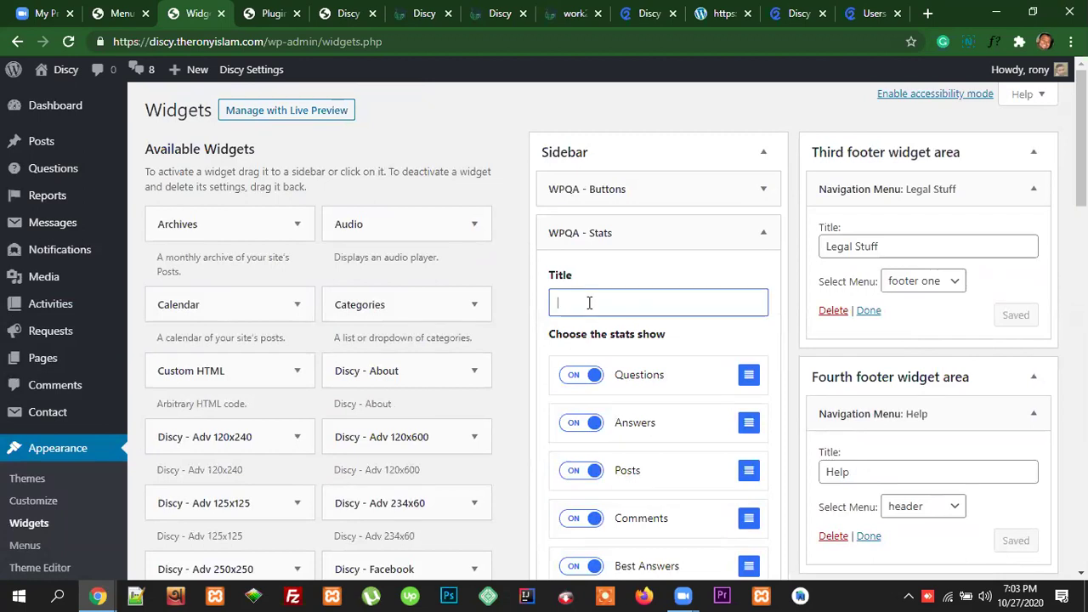
pyautogui.click(876, 14)
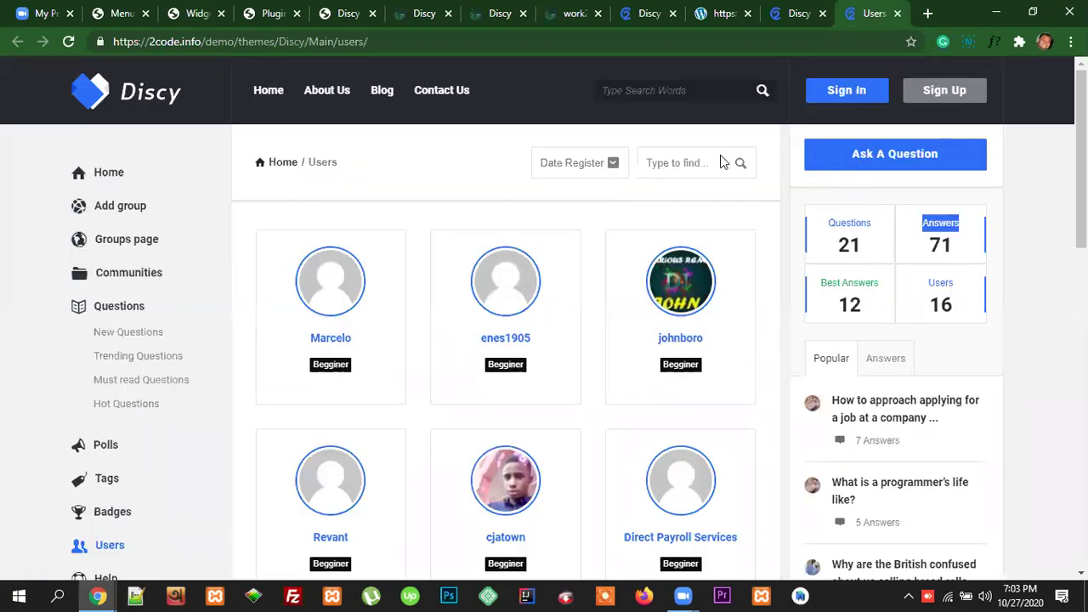
pyautogui.click(198, 14)
pyautogui.scroll(-1, 670, 331)
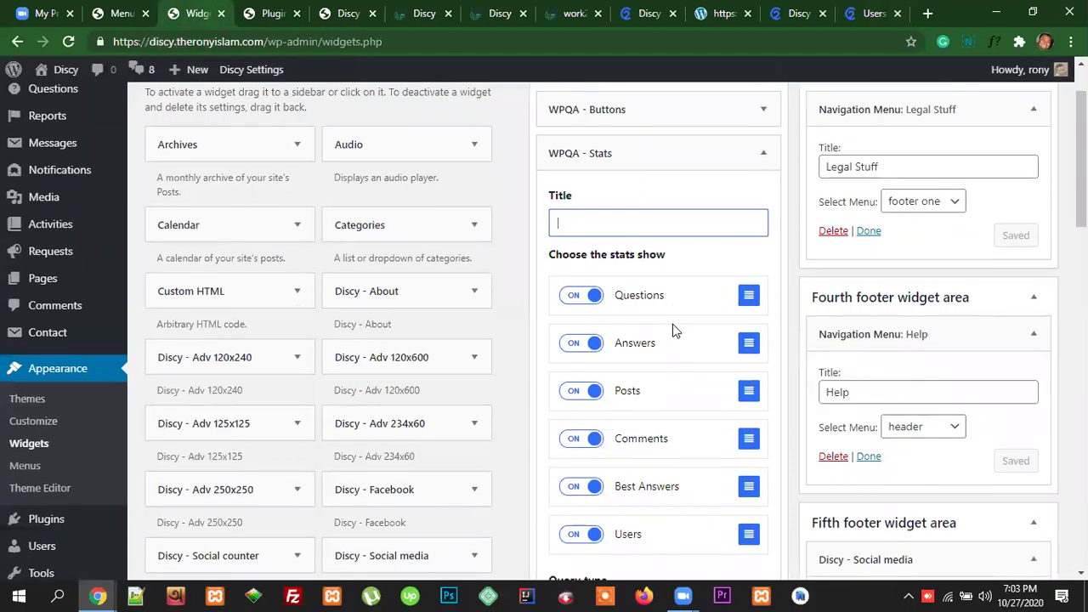
pyautogui.scroll(-1, 664, 357)
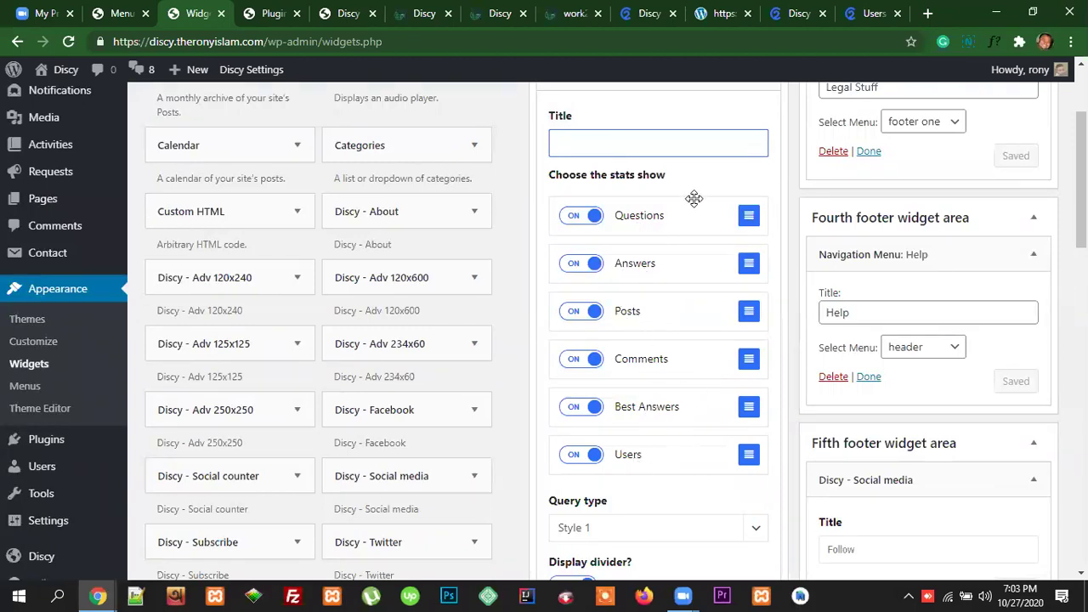
# Step: Keep Style 1 as the Stats widget's Query type after comparing with the demo
pyautogui.click(876, 12)
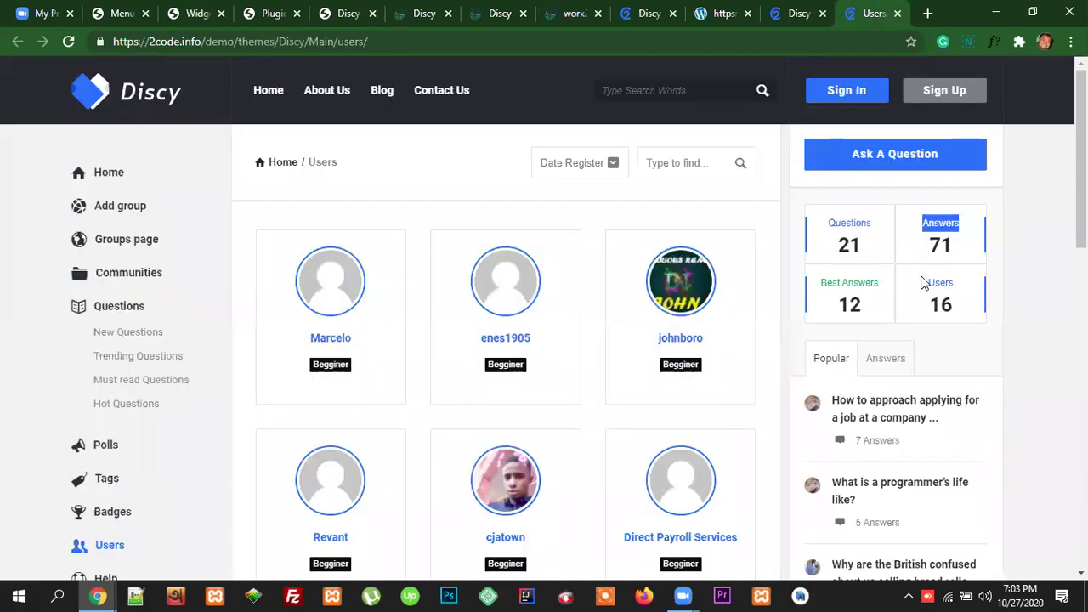
pyautogui.click(201, 14)
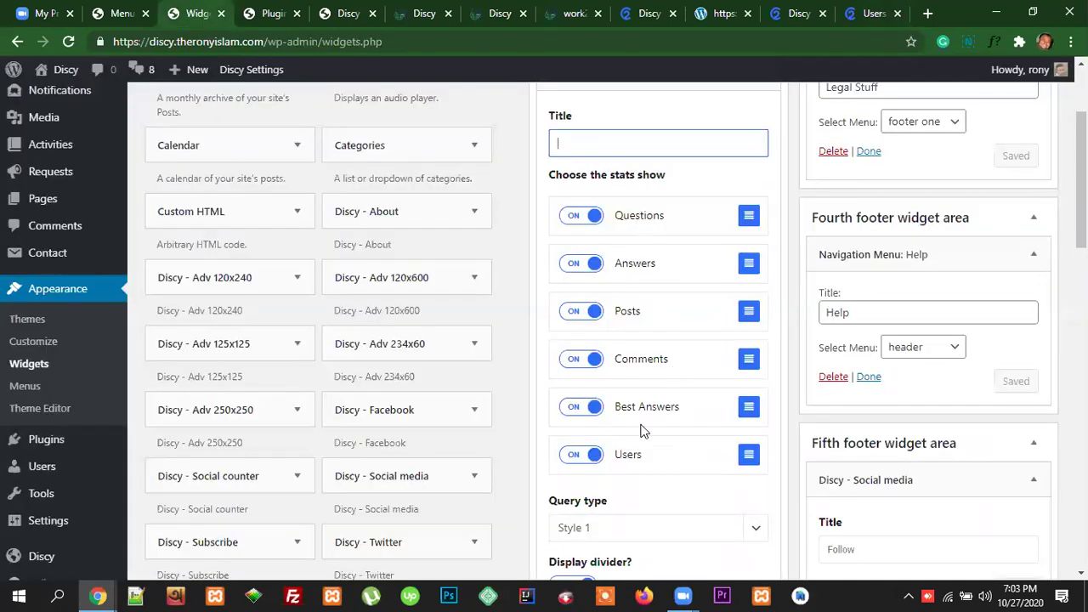
pyautogui.scroll(-2, 656, 451)
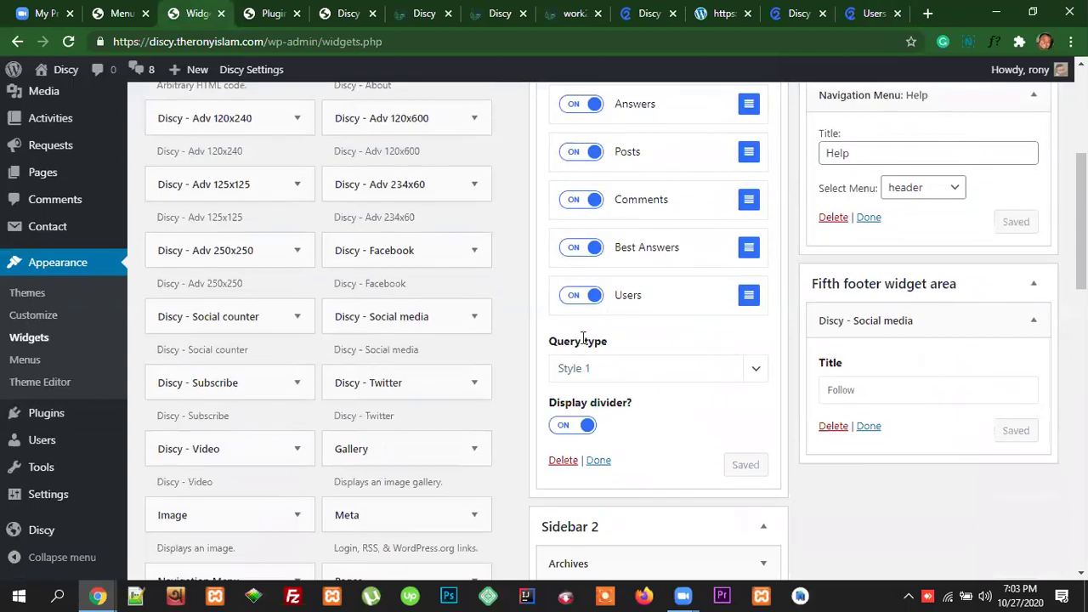
pyautogui.click(636, 372)
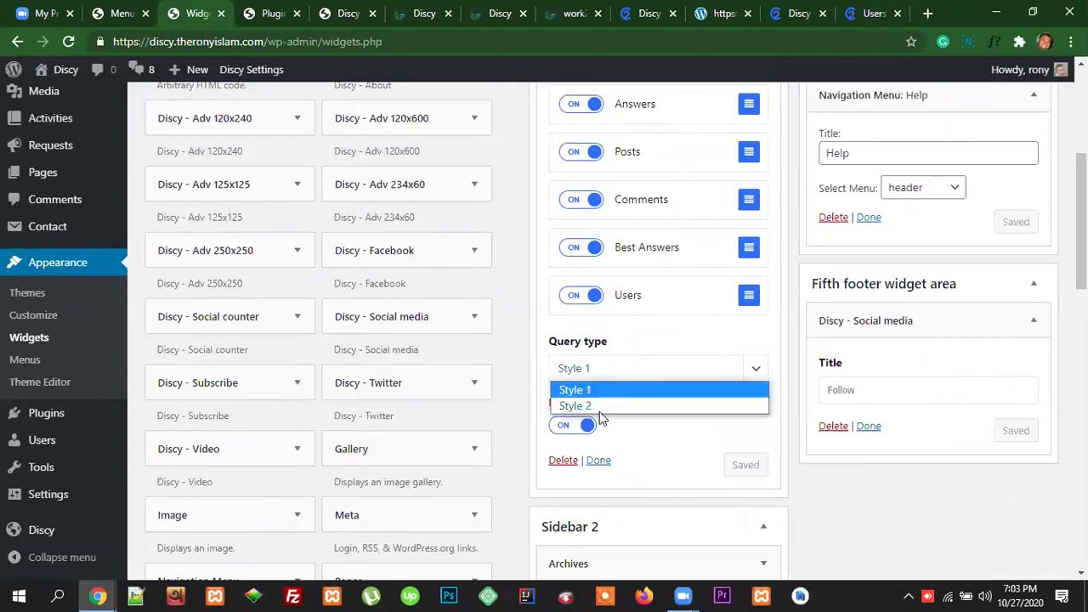
pyautogui.click(658, 343)
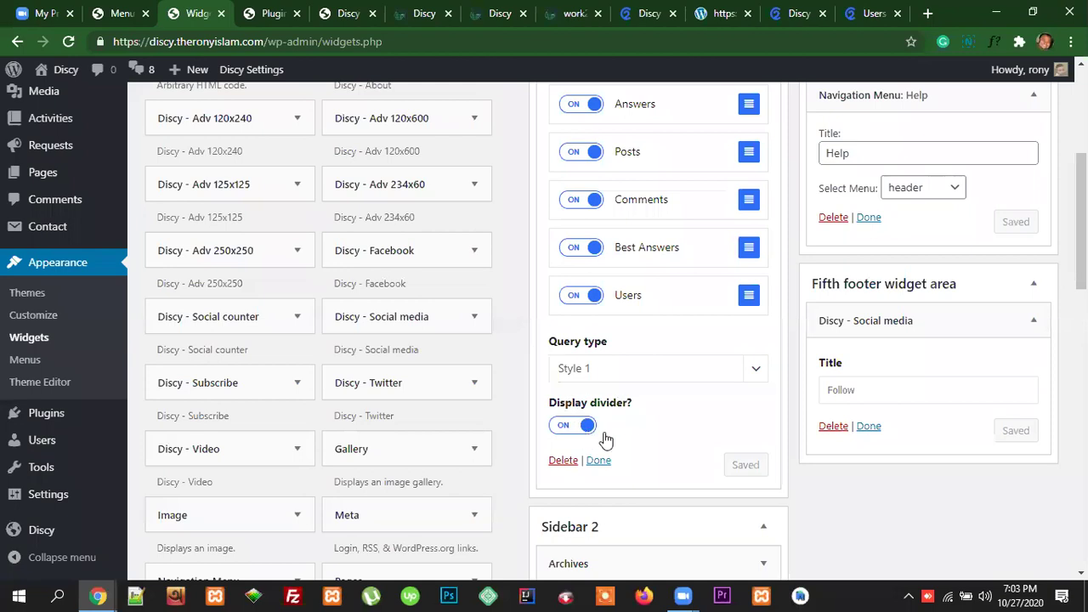
# Step: Collapse the Social media, Help menu and WPQA - Stats widget forms
pyautogui.click(880, 15)
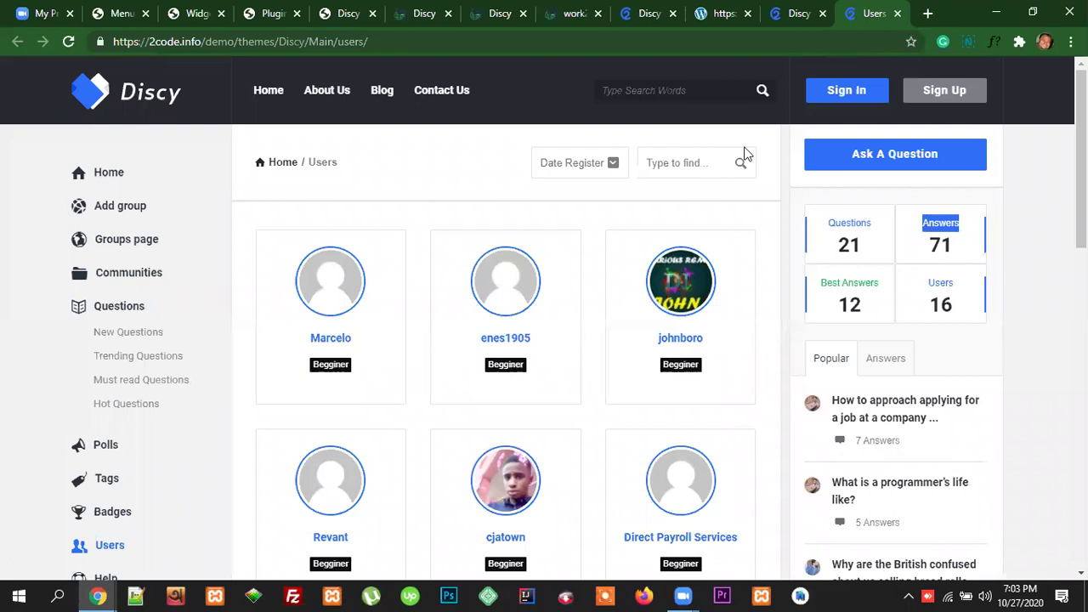
pyautogui.click(196, 14)
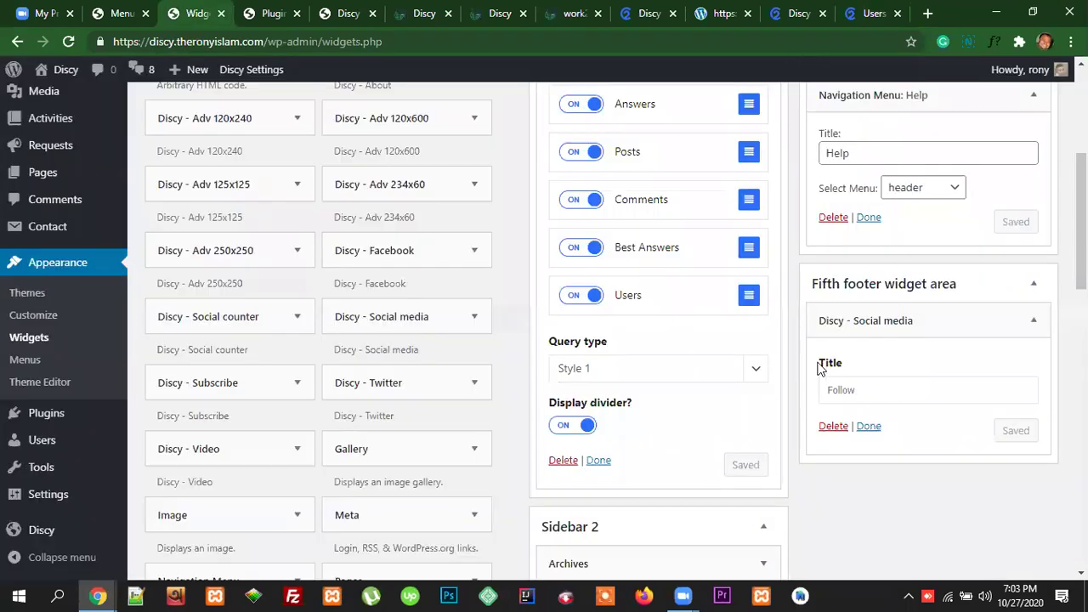
pyautogui.click(868, 426)
pyautogui.click(868, 217)
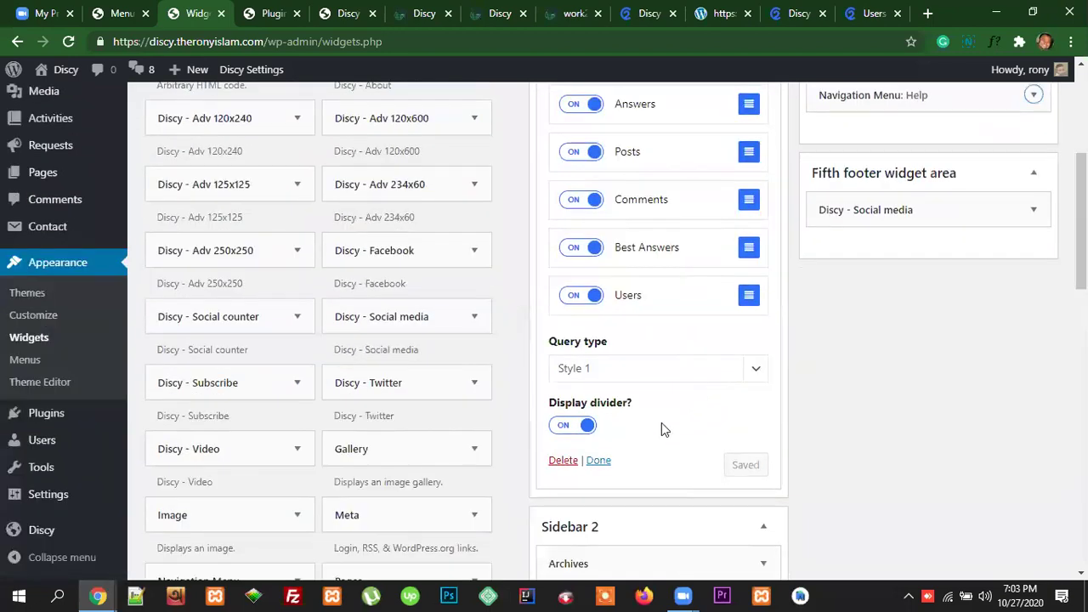
pyautogui.click(598, 466)
# Step: Reload the live Discy front page from its address bar
pyautogui.scroll(4, 856, 444)
pyautogui.click(422, 14)
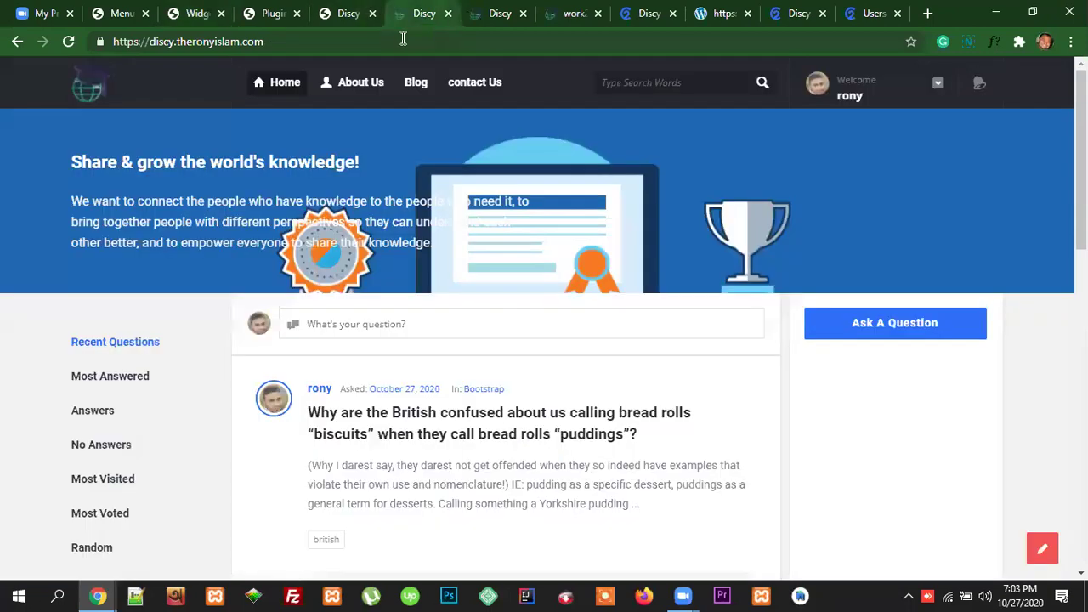
pyautogui.click(401, 40)
pyautogui.press('Return')
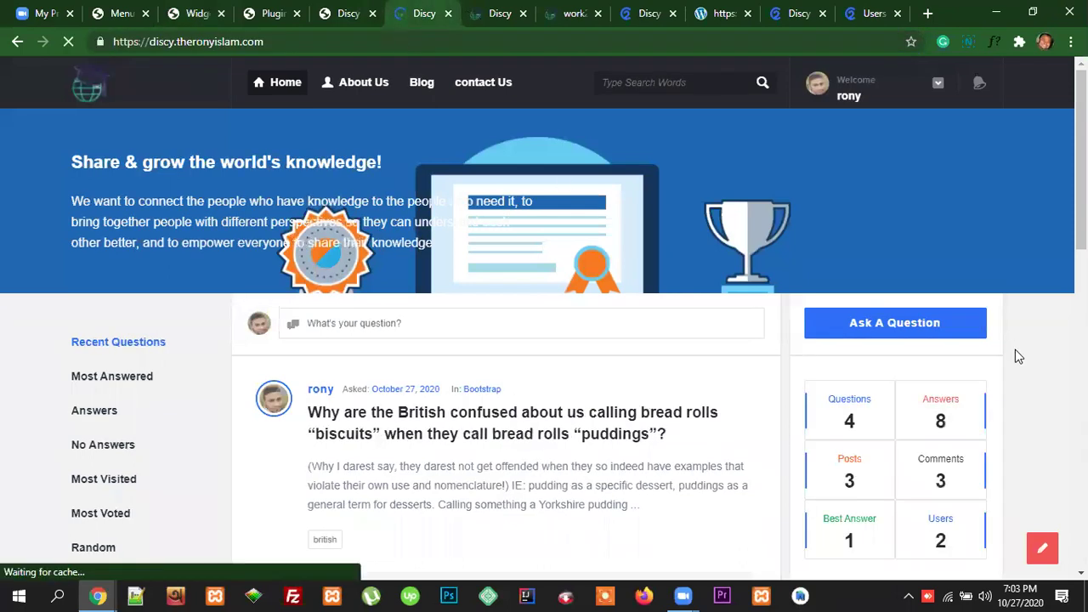
# Step: View the site's new Stats block, then go to the demo's Users page
pyautogui.scroll(-2, 1003, 340)
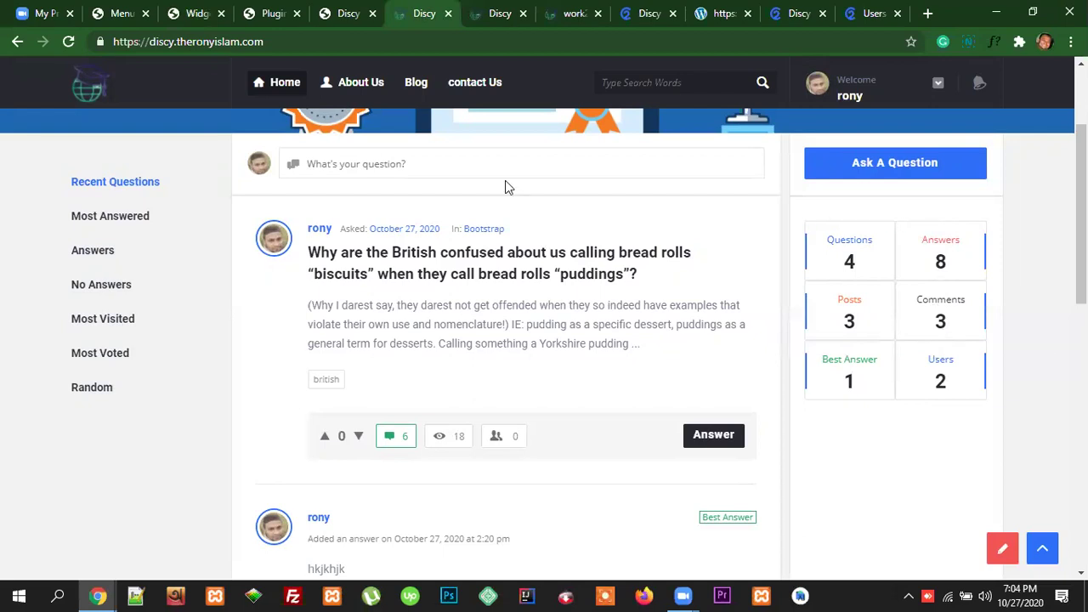
pyautogui.click(876, 12)
pyautogui.scroll(-1, 948, 387)
pyautogui.scroll(-2, 947, 340)
pyautogui.scroll(2, 936, 323)
# Step: Toggle the demo sidebar's Answers and Popular tabs, then return to the Widgets admin
pyautogui.click(885, 279)
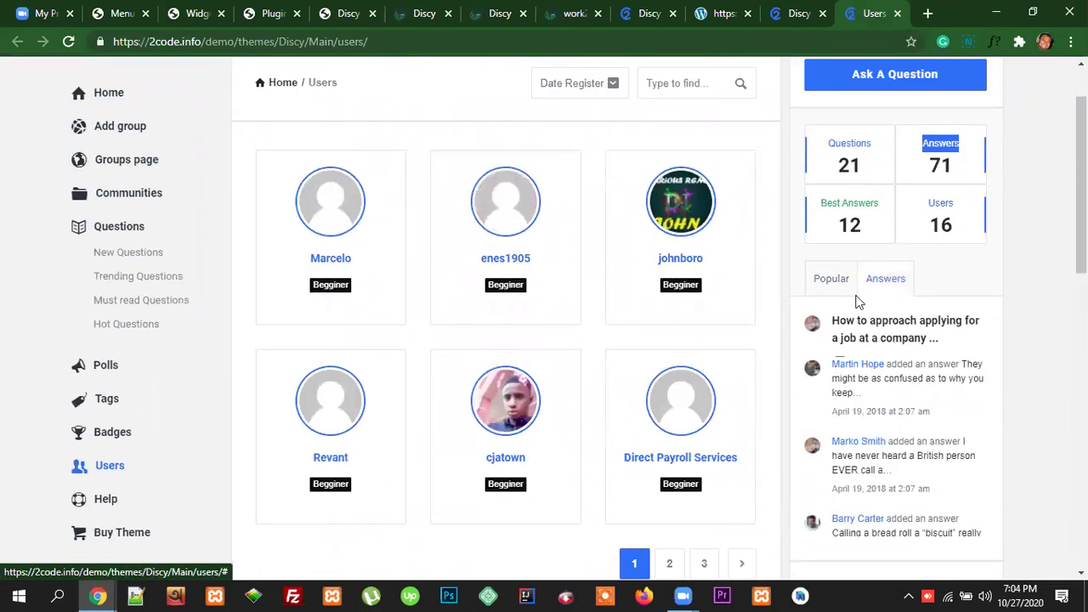
pyautogui.click(829, 285)
pyautogui.click(882, 286)
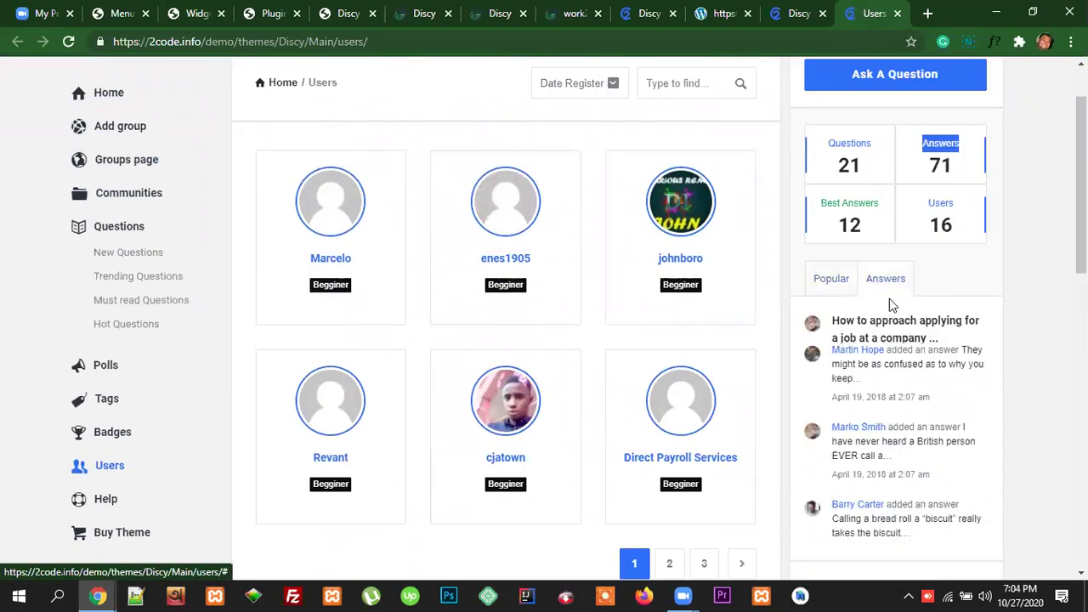
pyautogui.scroll(-1, 926, 438)
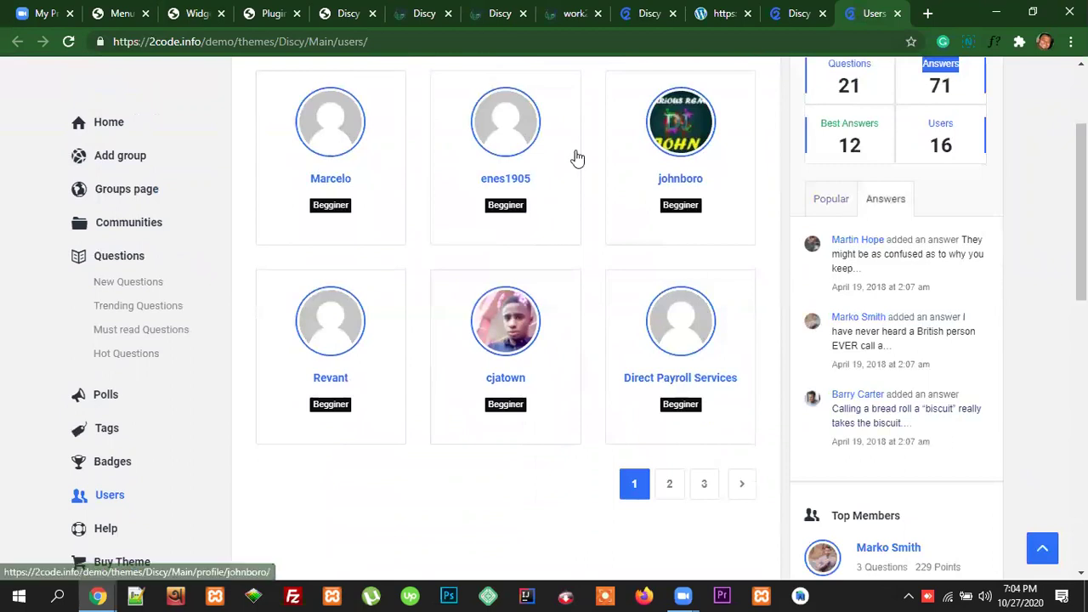
pyautogui.click(213, 18)
pyautogui.scroll(-7, 499, 430)
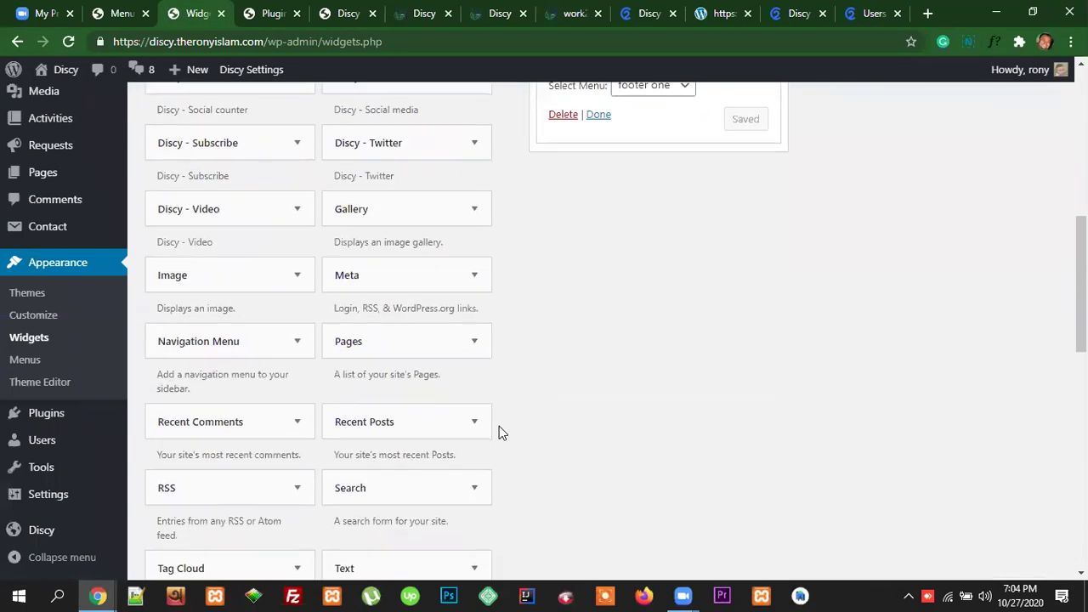
# Step: Place the WPQA - Tabs widget in the Sidebar, below Buttons and Stats
pyautogui.scroll(-5, 500, 433)
pyautogui.scroll(-2, 499, 432)
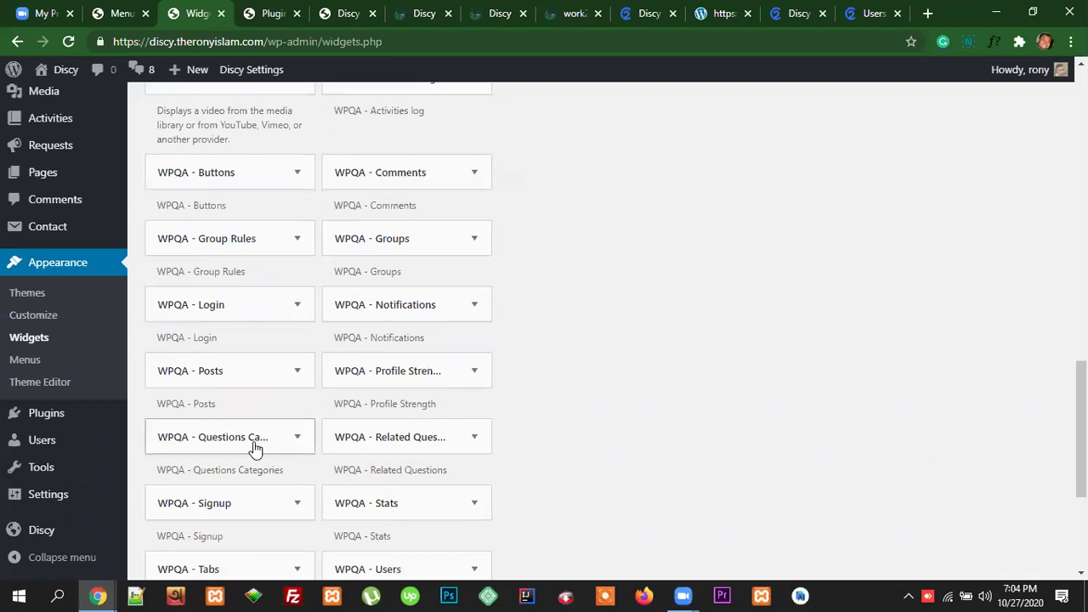
pyautogui.scroll(-1, 311, 446)
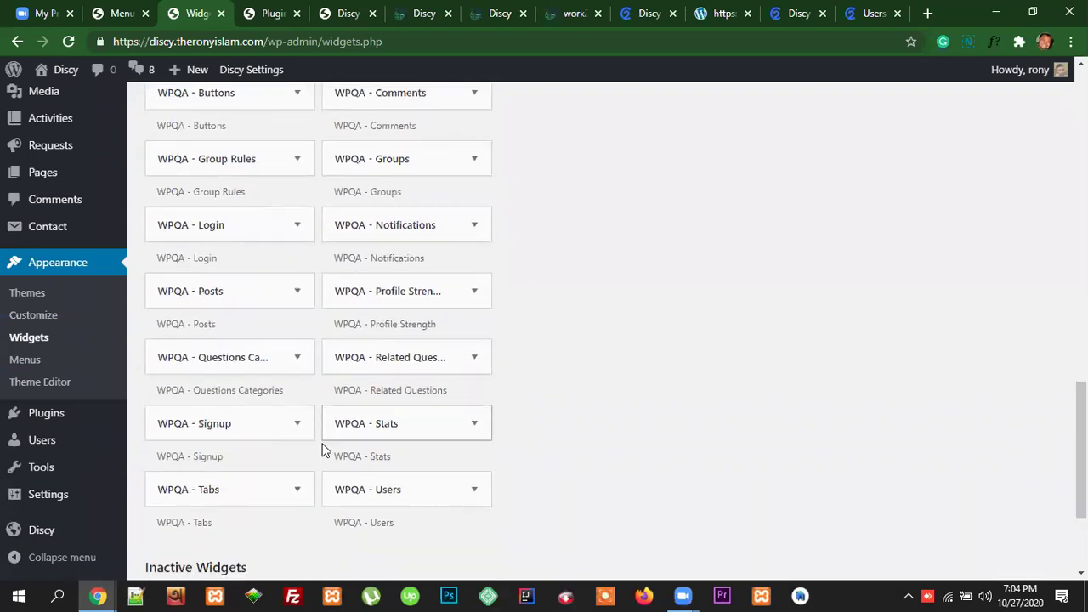
pyautogui.scroll(-1, 323, 450)
pyautogui.click(296, 418)
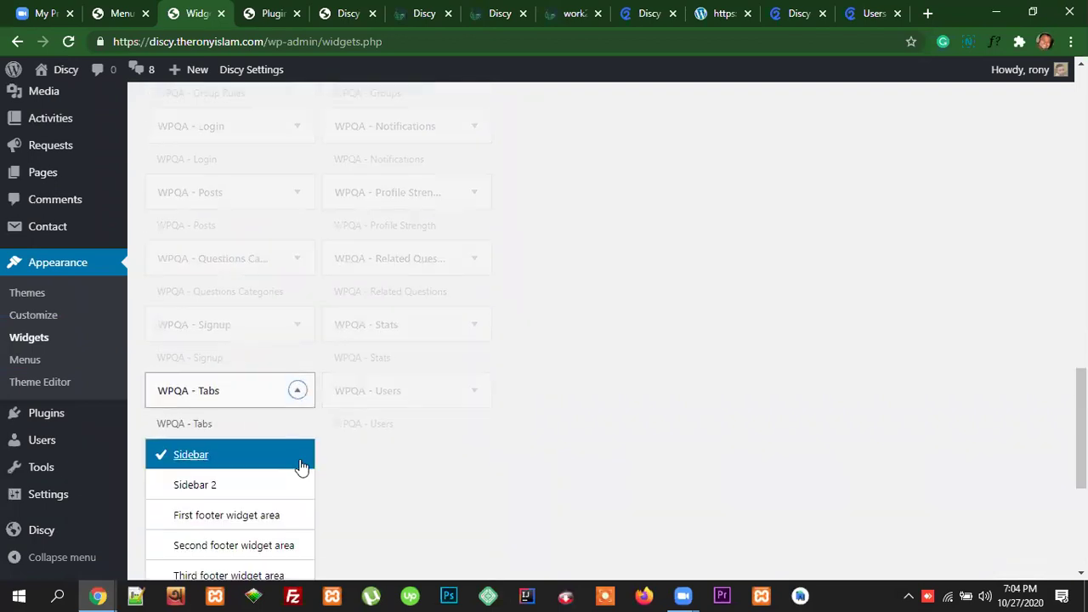
pyautogui.scroll(-3, 302, 466)
pyautogui.click(267, 456)
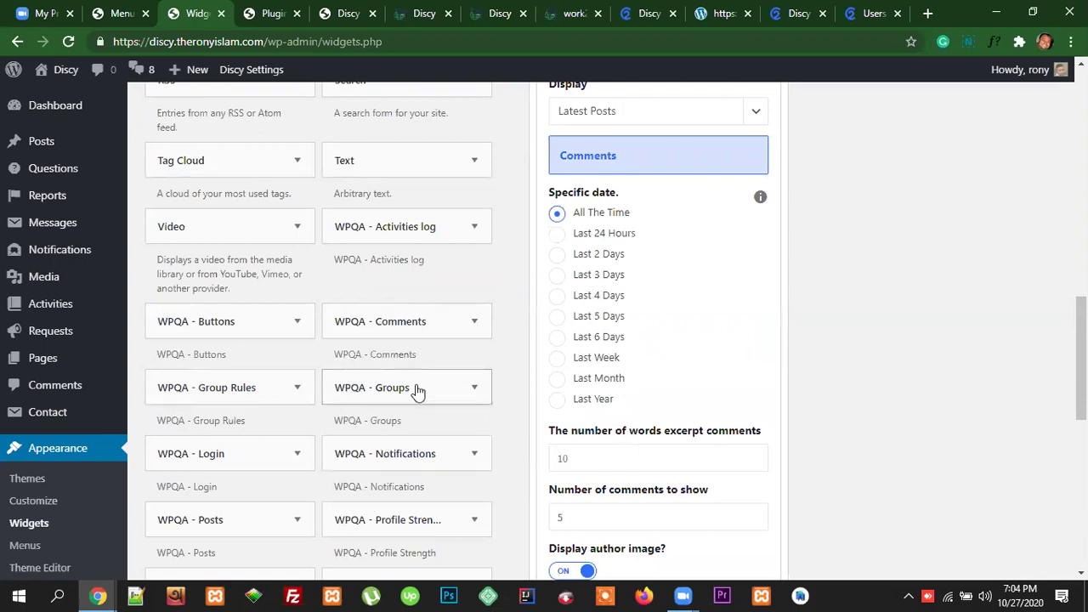
pyautogui.scroll(-1, 416, 459)
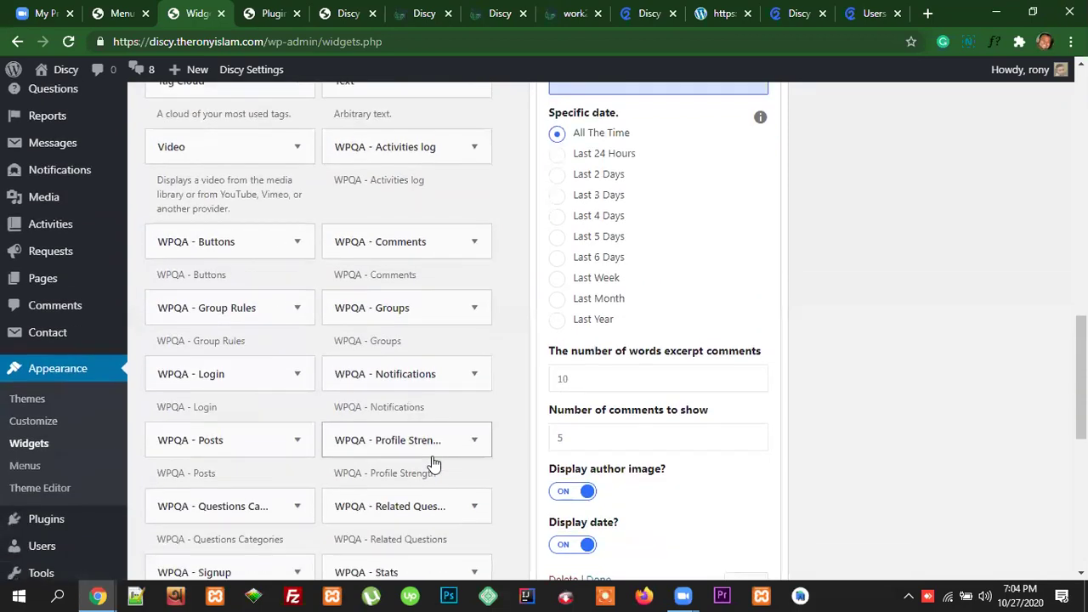
pyautogui.scroll(-3, 644, 439)
pyautogui.scroll(8, 772, 446)
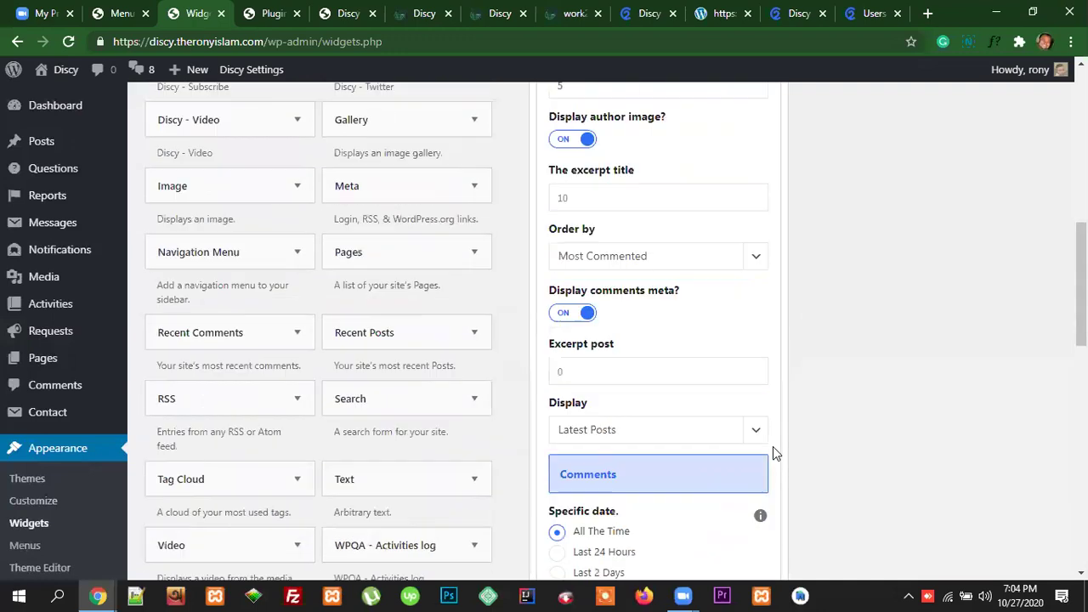
pyautogui.scroll(6, 774, 447)
pyautogui.scroll(2, 776, 453)
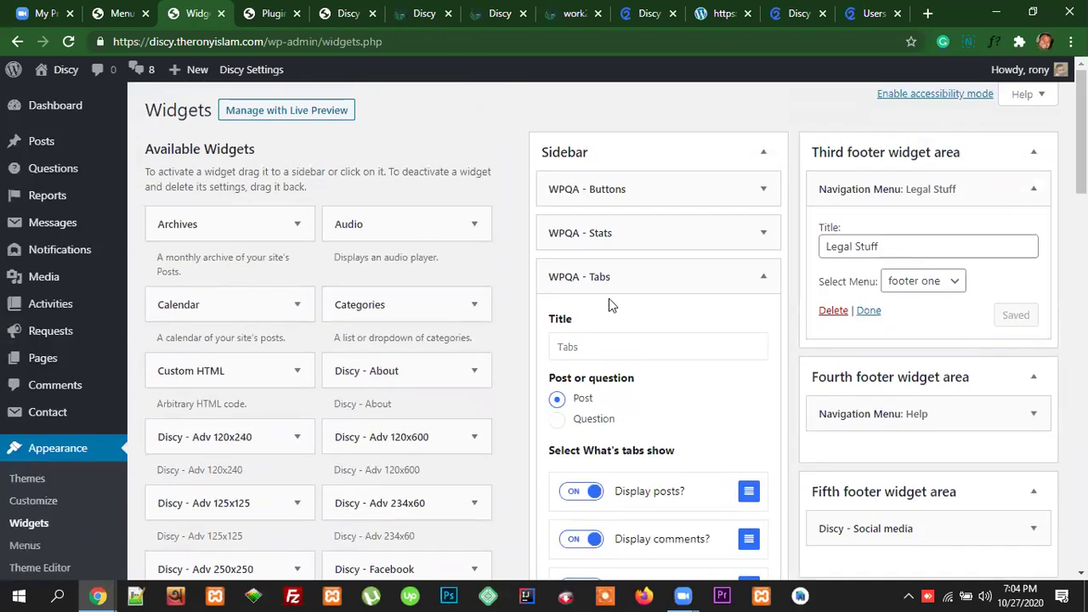
# Step: Set the Tabs widget's Post or question option to Question
pyautogui.click(610, 355)
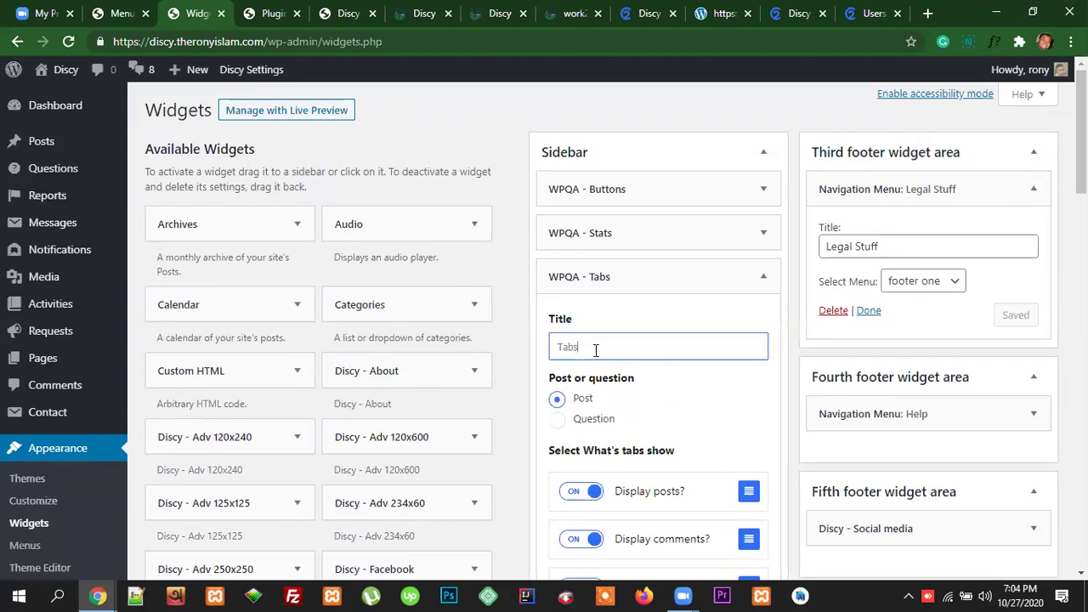
pyautogui.moveTo(586, 350); pyautogui.dragTo(552, 346)
pyautogui.click(588, 349)
pyautogui.scroll(-1, 658, 358)
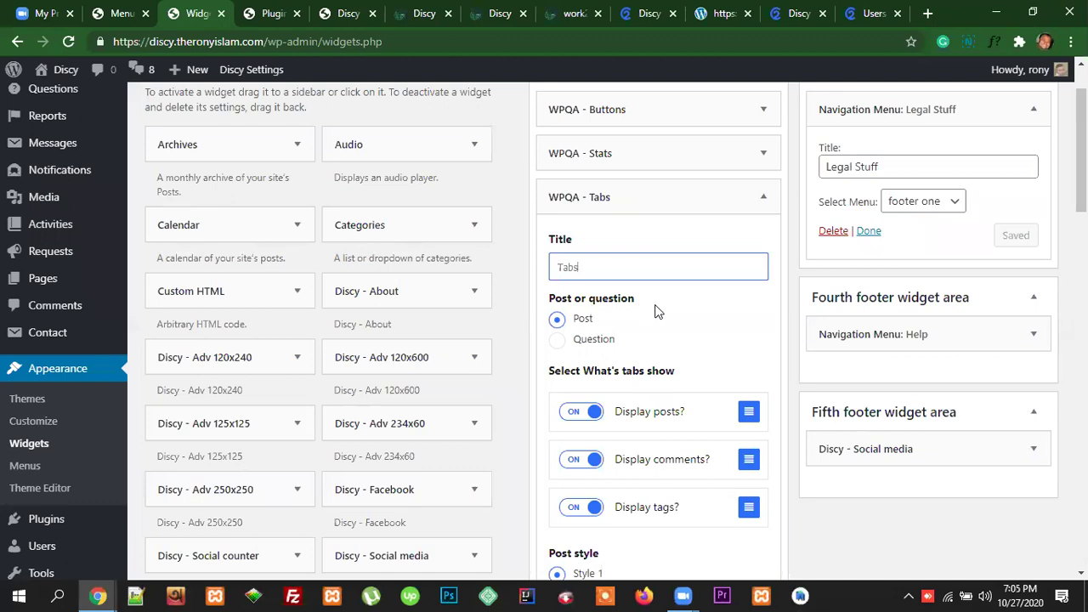
pyautogui.click(557, 340)
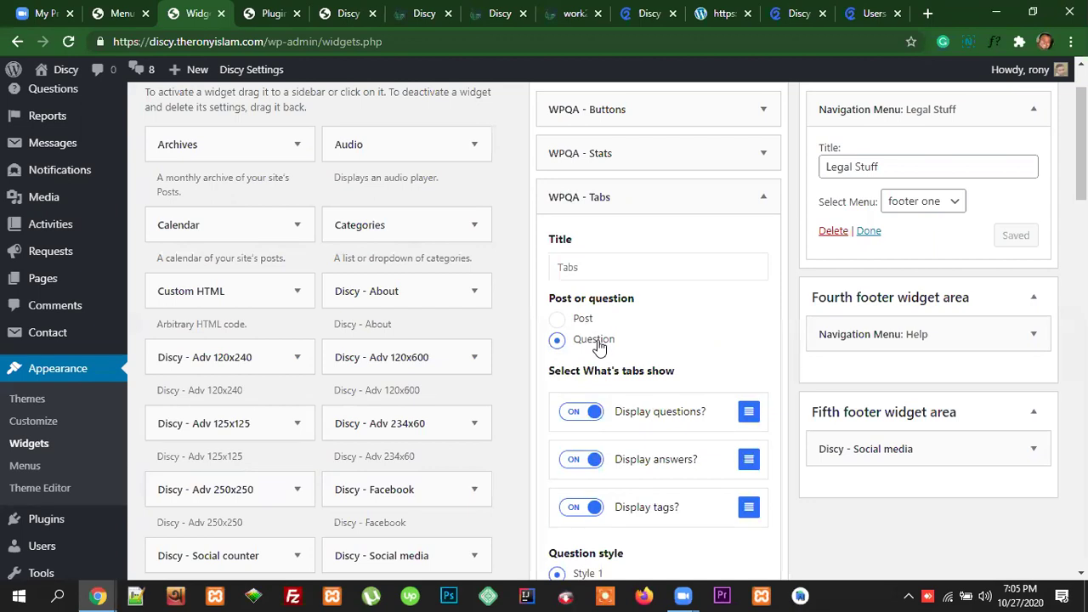
pyautogui.scroll(-1, 686, 334)
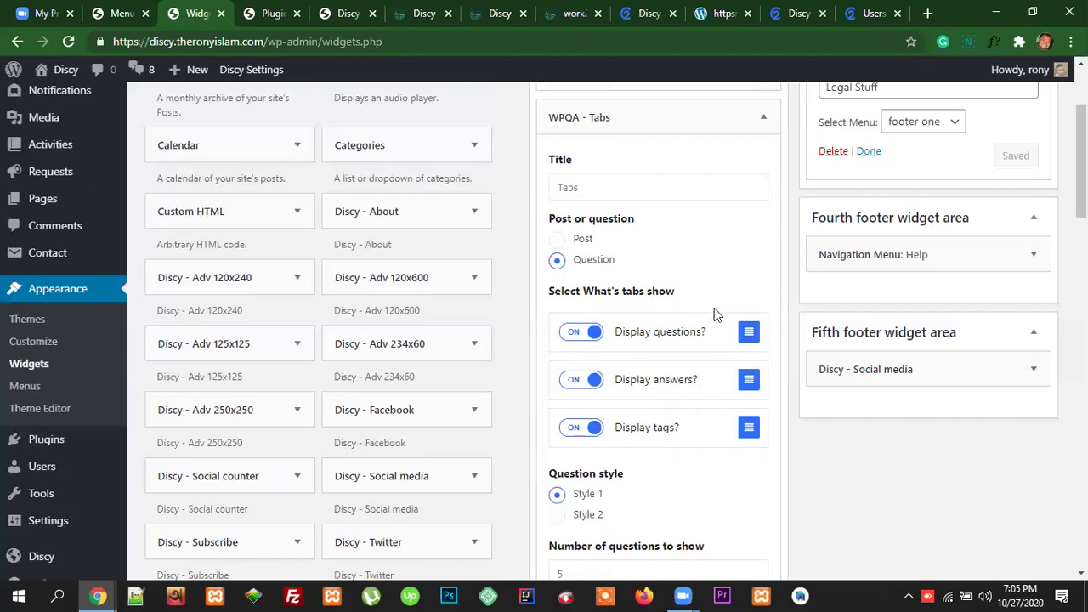
# Step: Switch the Tabs widget's Display tags? toggle to OFF
pyautogui.hotkey('ctrl', '9')
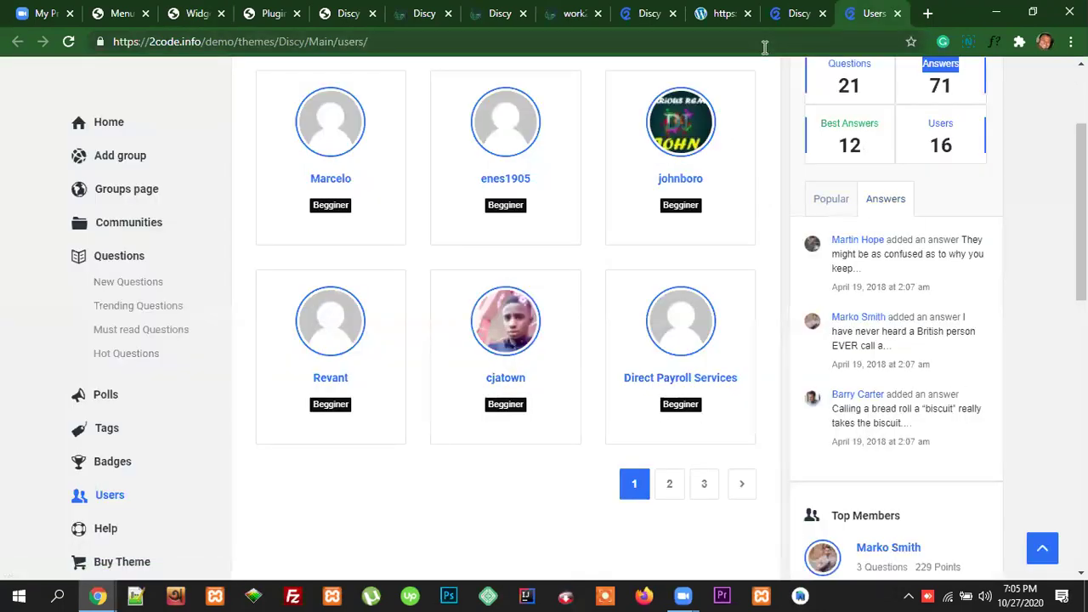
pyautogui.hotkey('ctrl', '3')
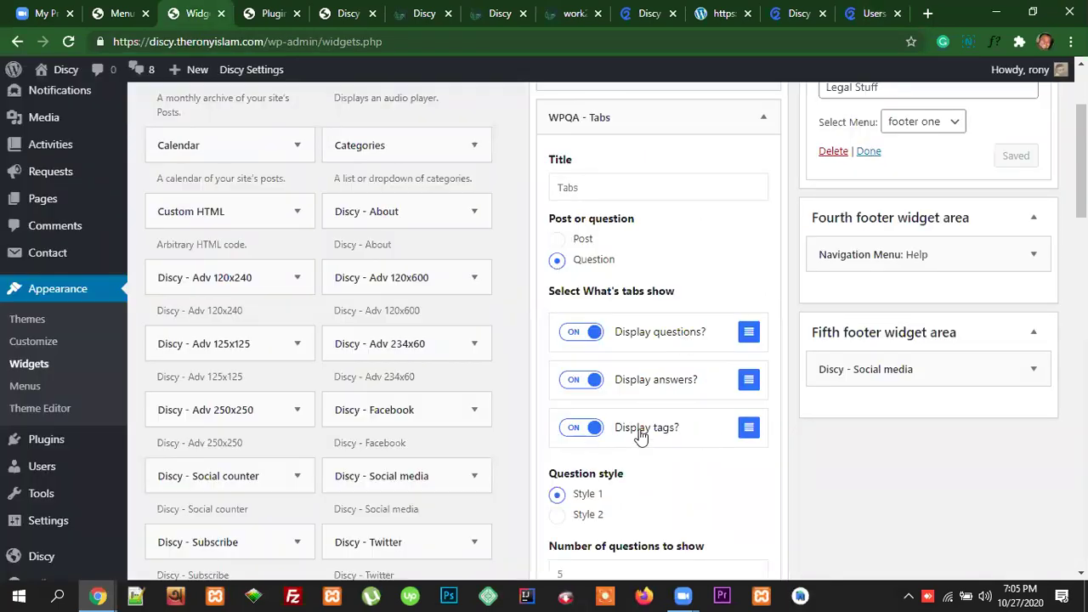
pyautogui.click(576, 431)
pyautogui.scroll(-1, 705, 482)
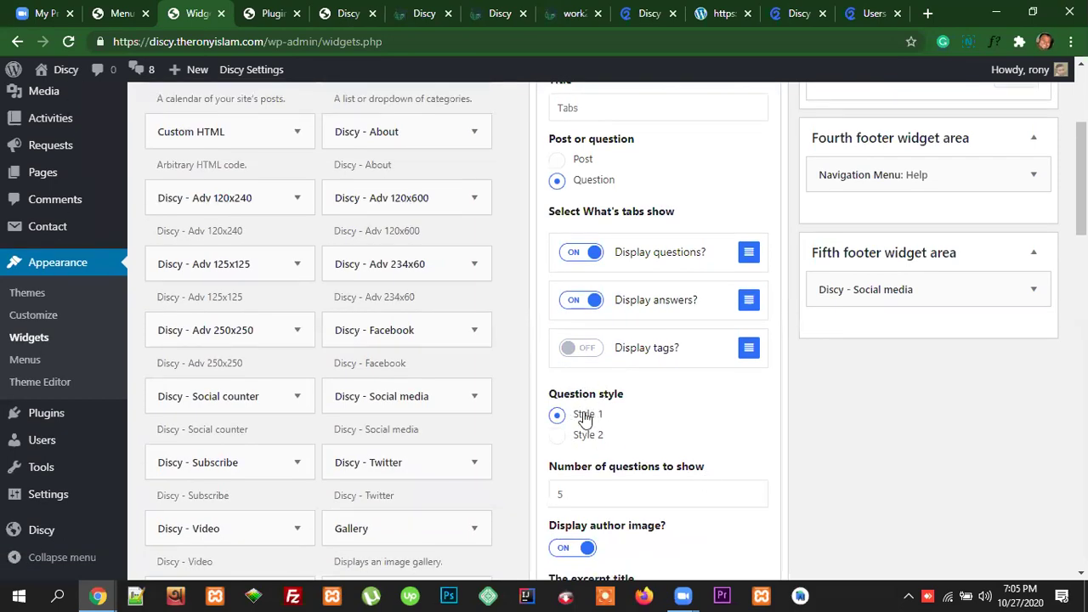
pyautogui.scroll(-1, 695, 430)
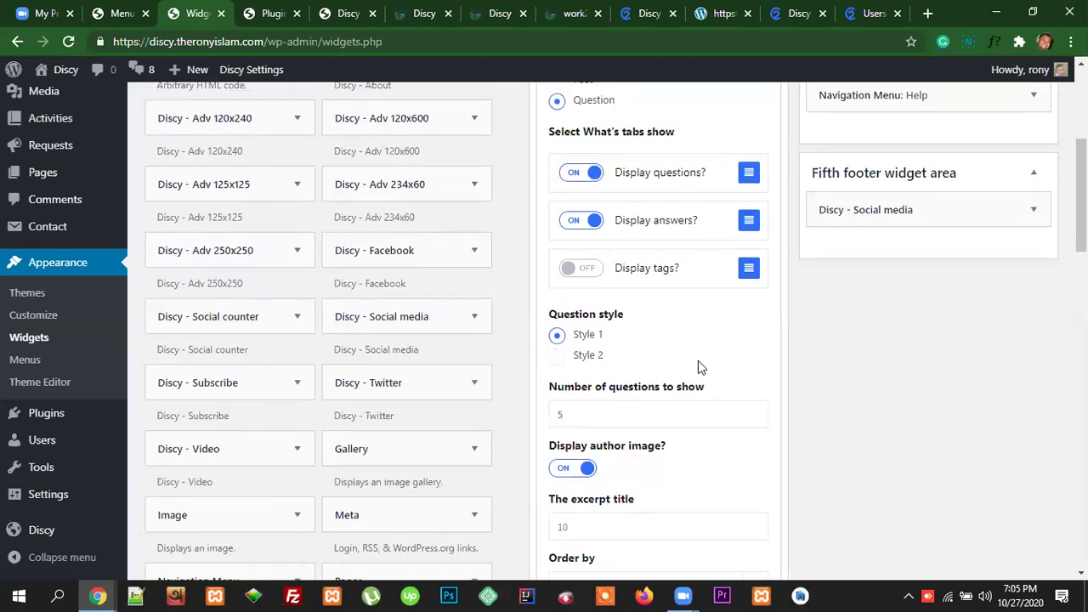
pyautogui.scroll(-1, 719, 400)
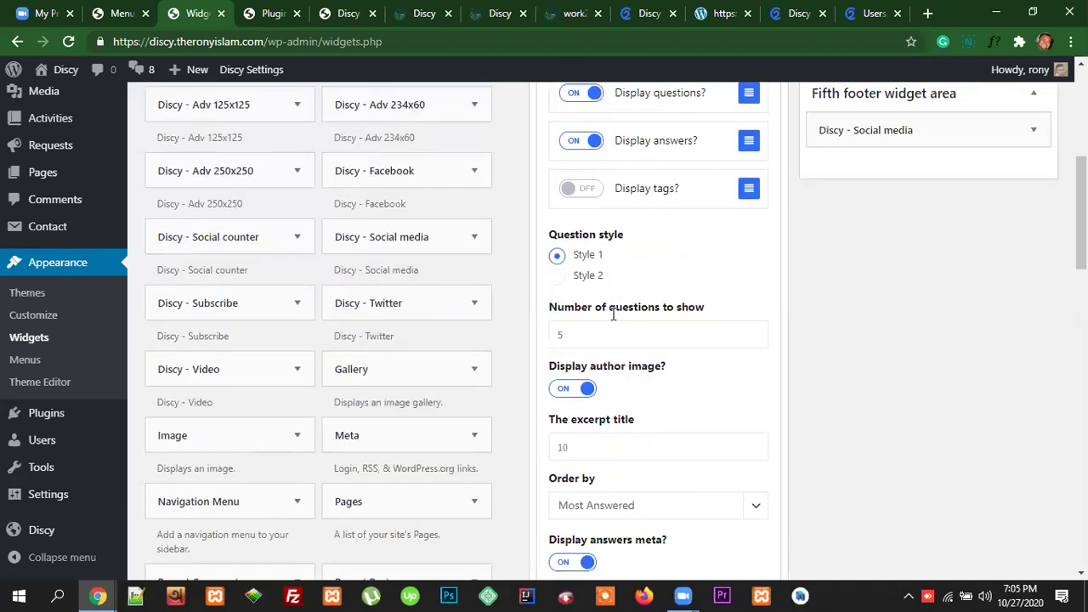
# Step: Compare the Tabs widget against the demo sidebar's Popular questions list
pyautogui.click(884, 14)
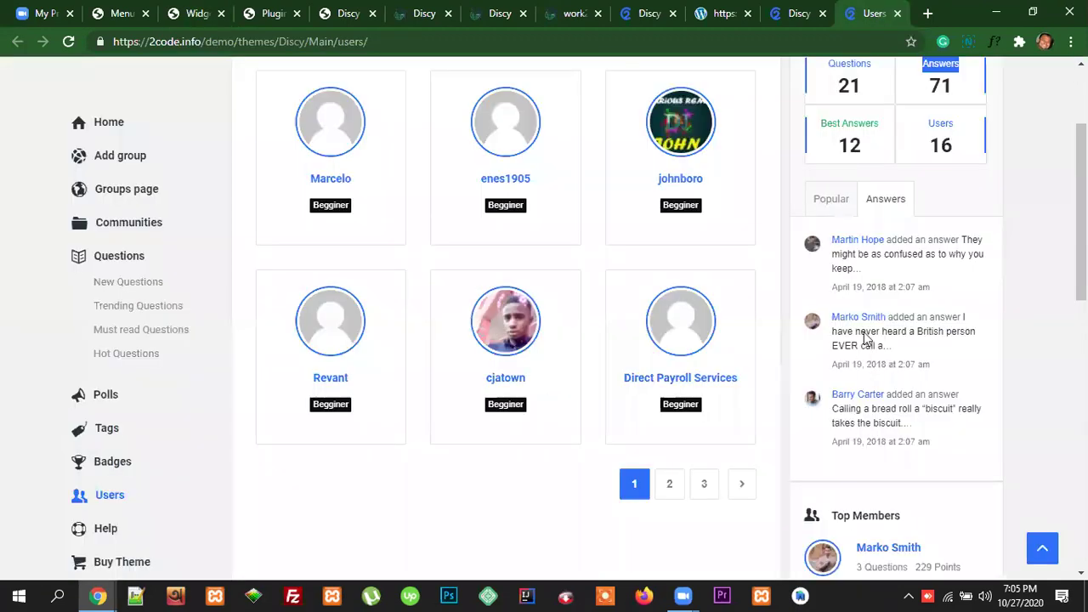
pyautogui.click(829, 200)
pyautogui.scroll(-1, 885, 374)
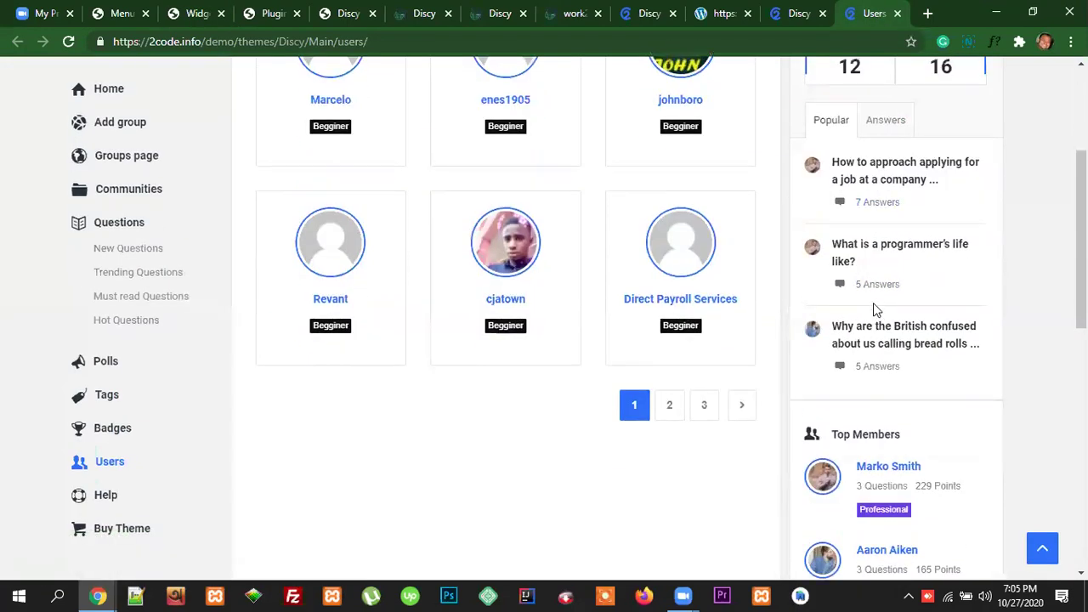
pyautogui.scroll(1, 875, 309)
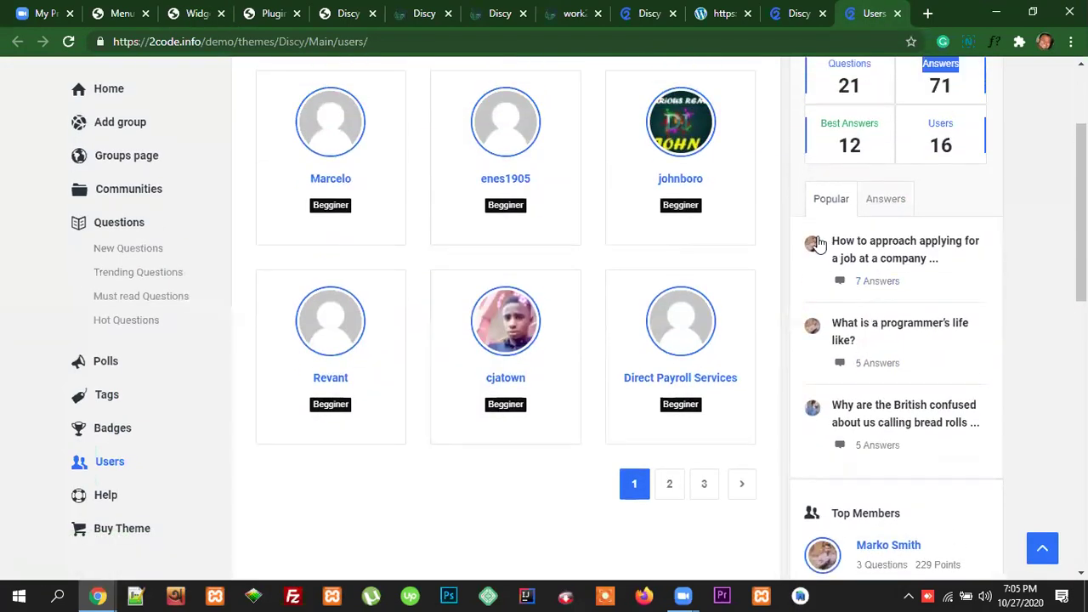
pyautogui.click(203, 14)
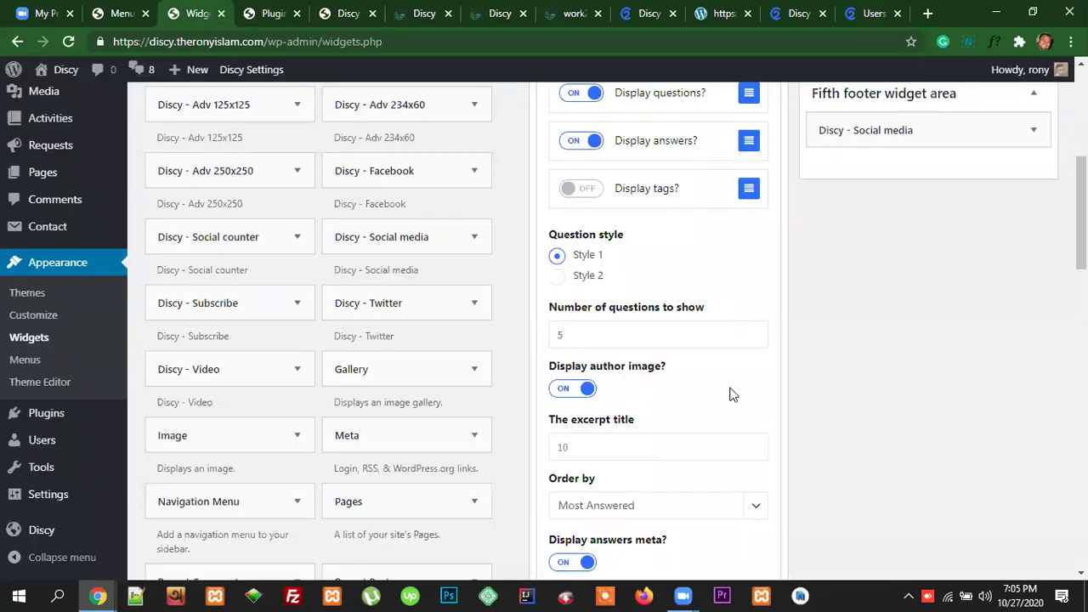
pyautogui.scroll(-1, 733, 395)
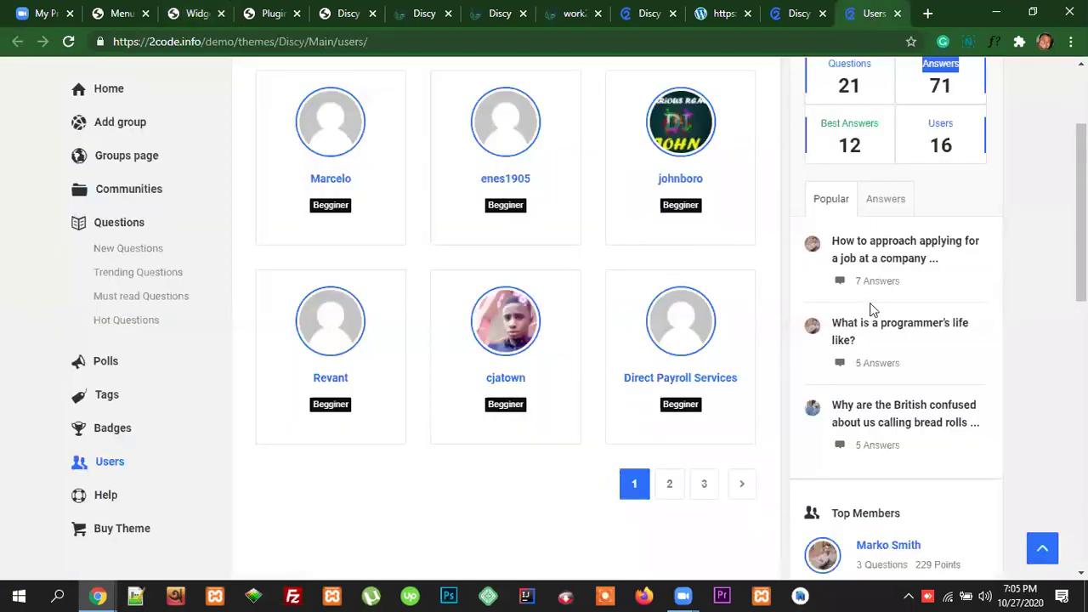
pyautogui.click(871, 13)
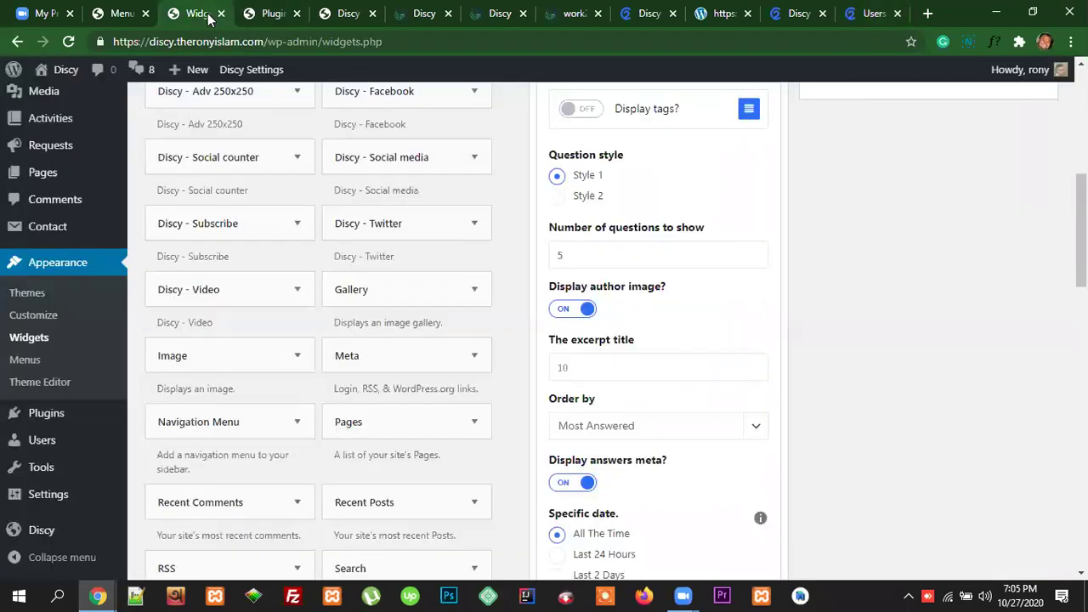
pyautogui.click(209, 15)
pyautogui.scroll(-1, 674, 322)
# Step: Compare the Tabs widget options, including the excerpt value 10, with the demo sidebar, then bring up the footer one menu page
pyautogui.doubleClick(560, 291)
pyautogui.click(858, 23)
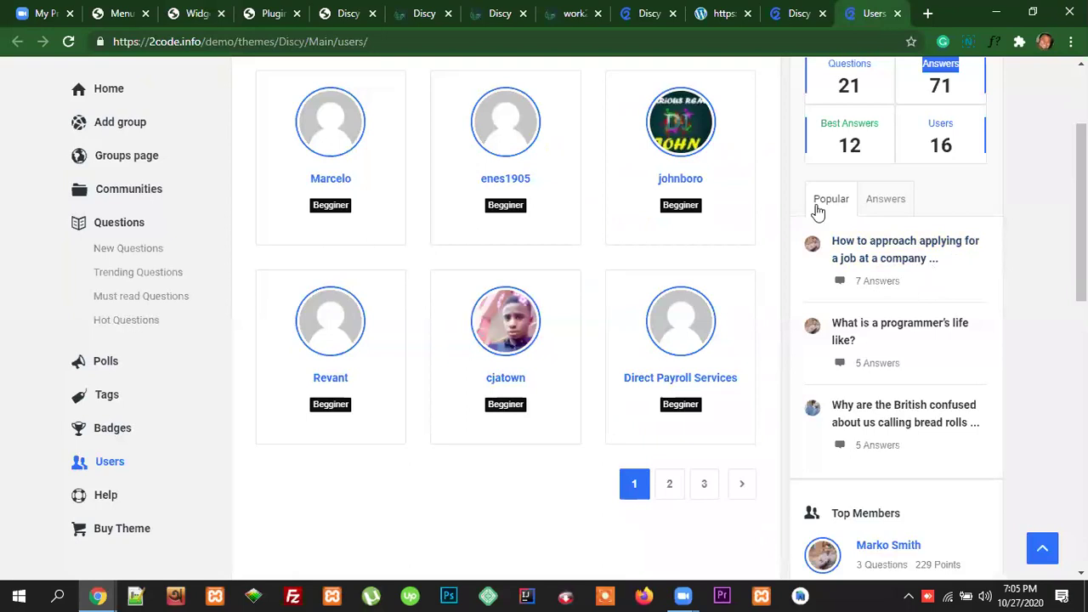
pyautogui.click(205, 16)
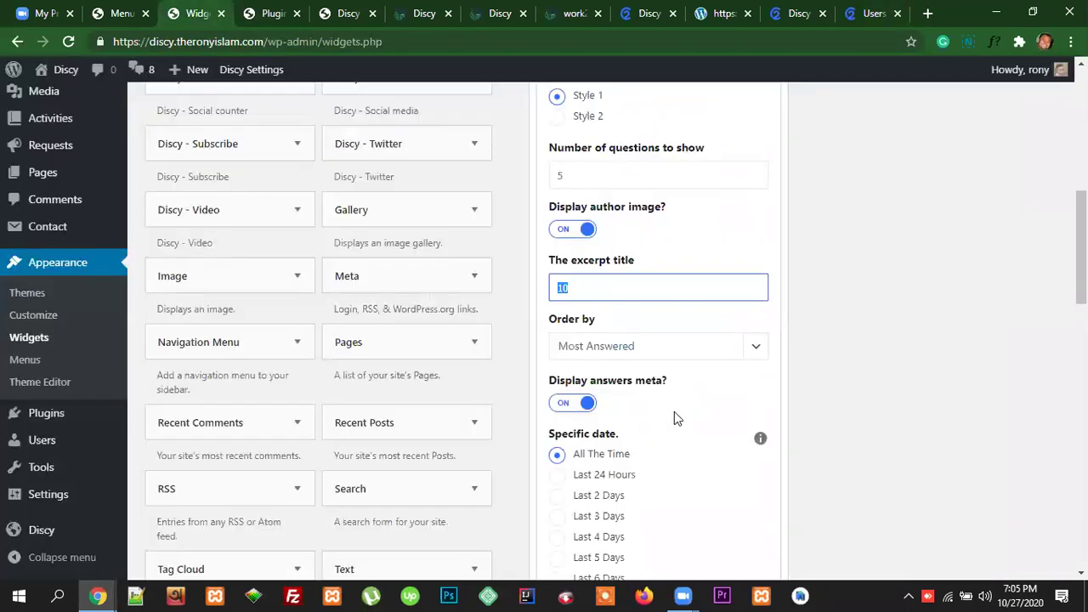
pyautogui.scroll(-1, 675, 399)
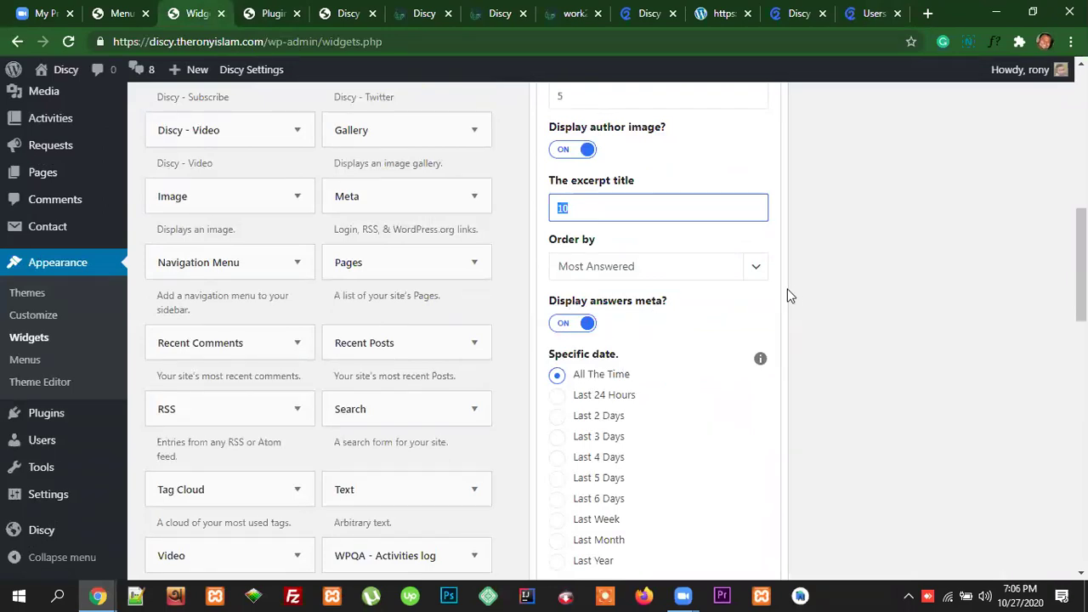
pyautogui.click(875, 14)
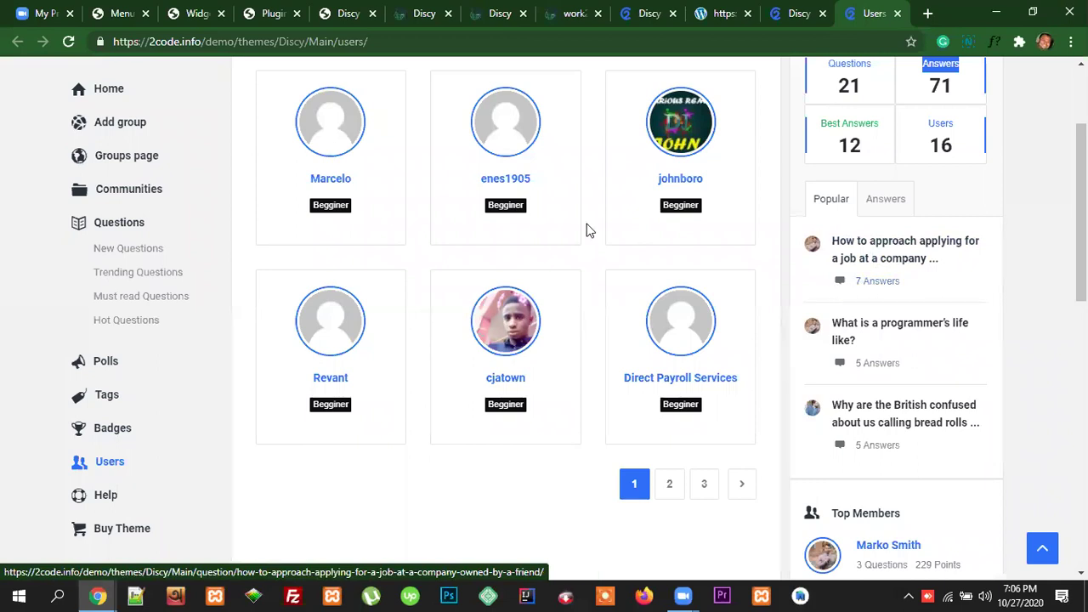
pyautogui.click(192, 13)
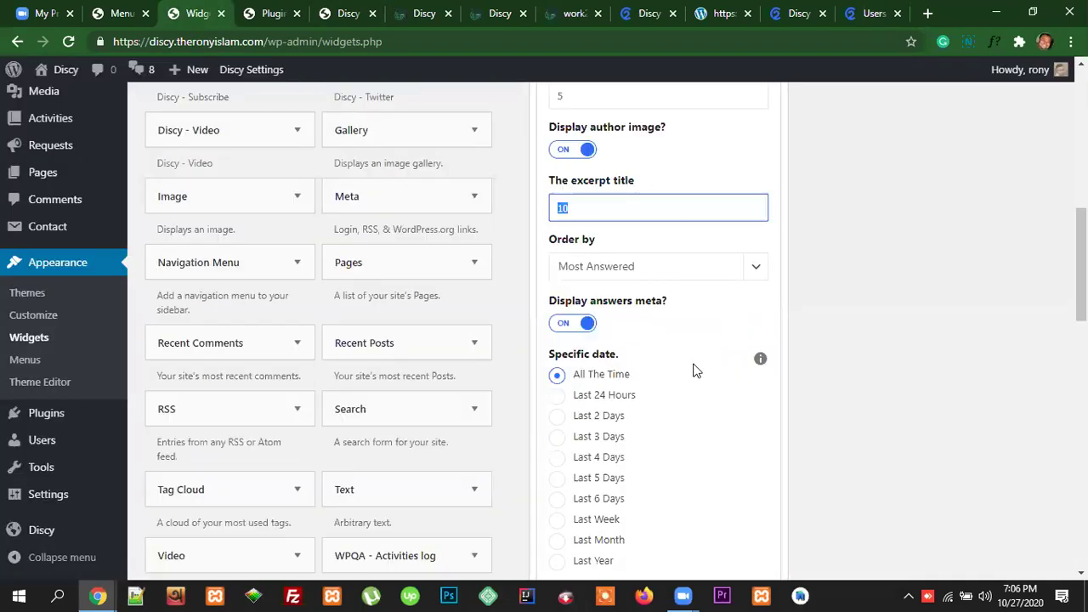
pyautogui.scroll(-2, 695, 369)
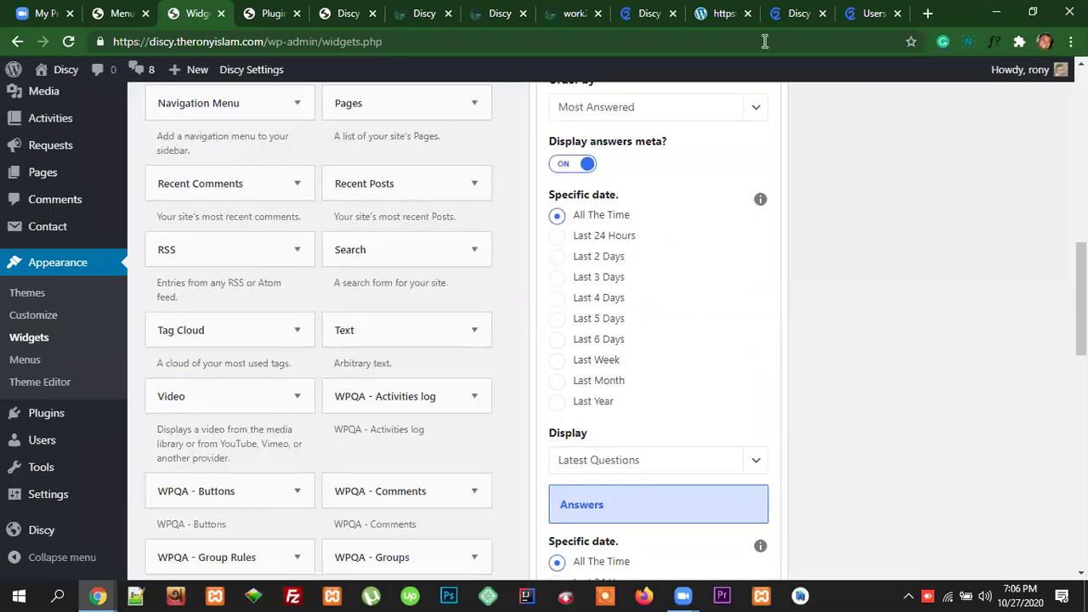
pyautogui.click(871, 15)
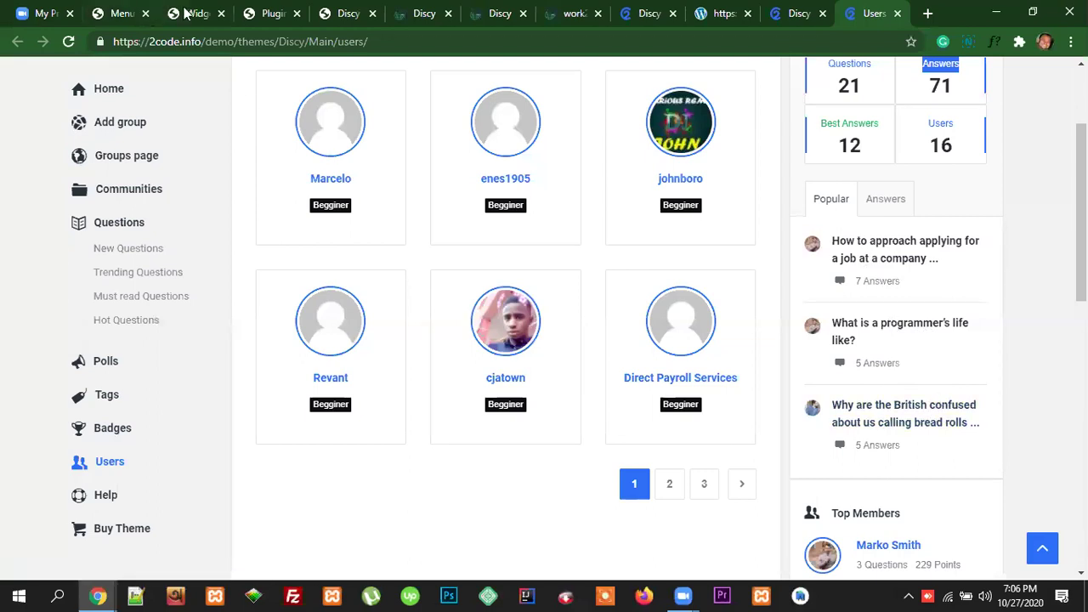
pyautogui.click(118, 15)
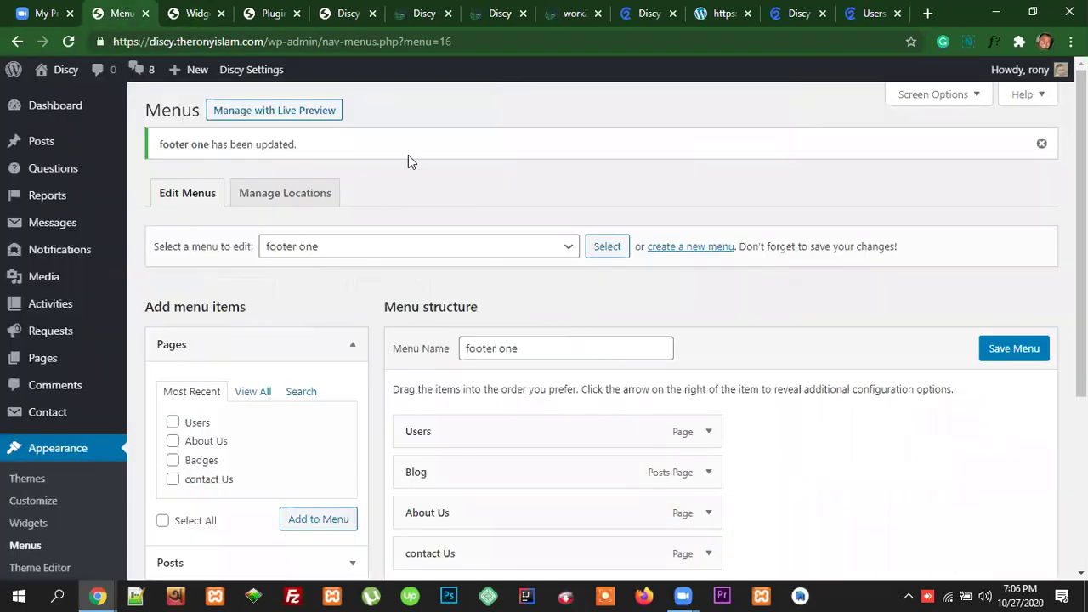
# Step: Keep Latest Questions as the Tabs widget's Display choice
pyautogui.hotkey('ctrl', 'Tab')
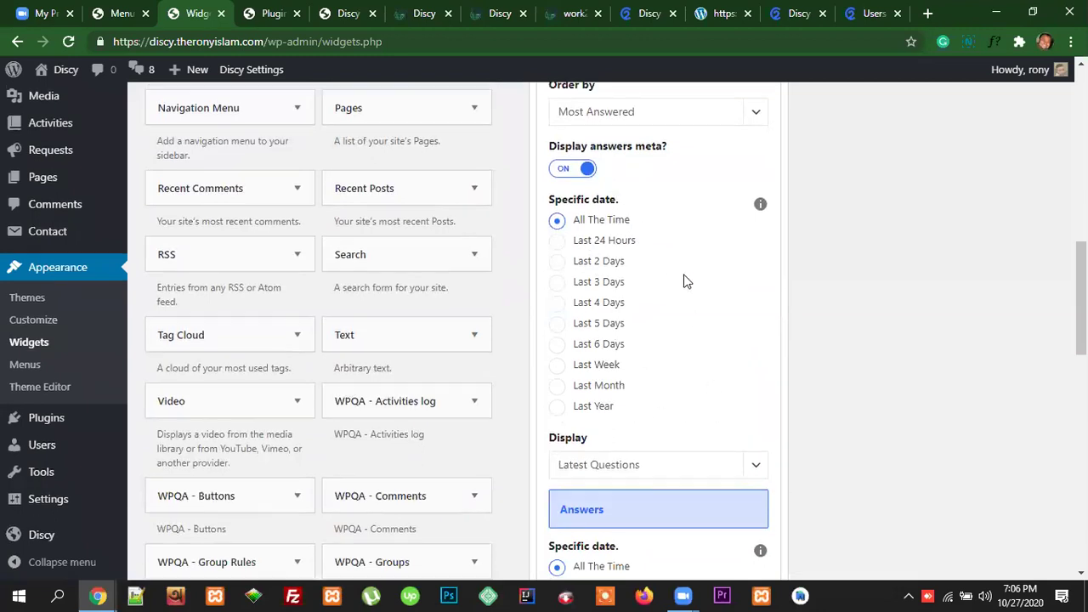
pyautogui.scroll(3, 710, 328)
pyautogui.scroll(-2, 712, 328)
pyautogui.scroll(-1, 712, 328)
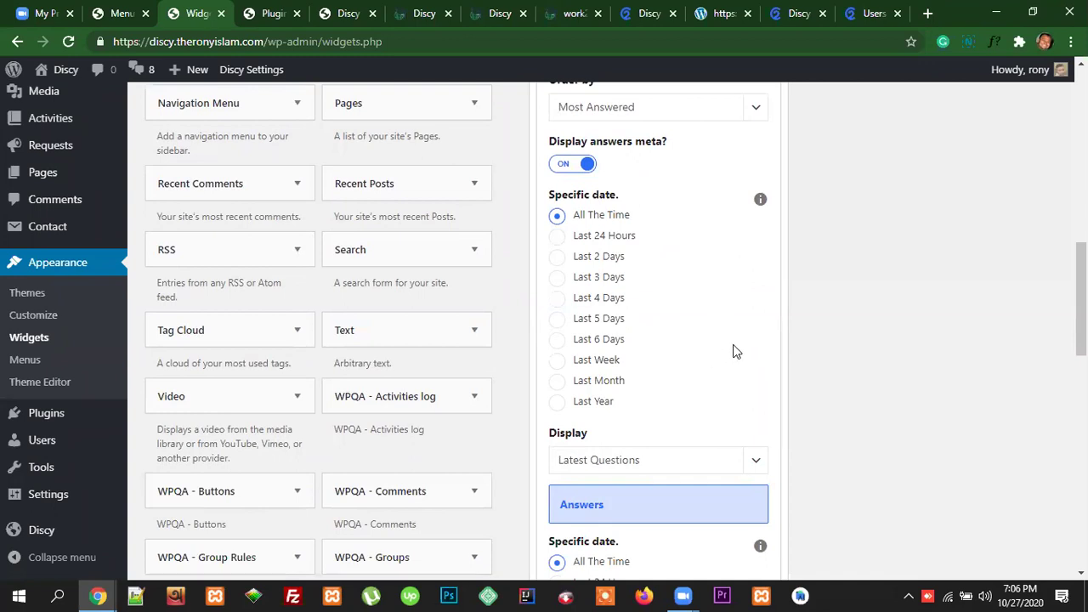
pyautogui.scroll(-2, 734, 349)
pyautogui.scroll(-2, 734, 354)
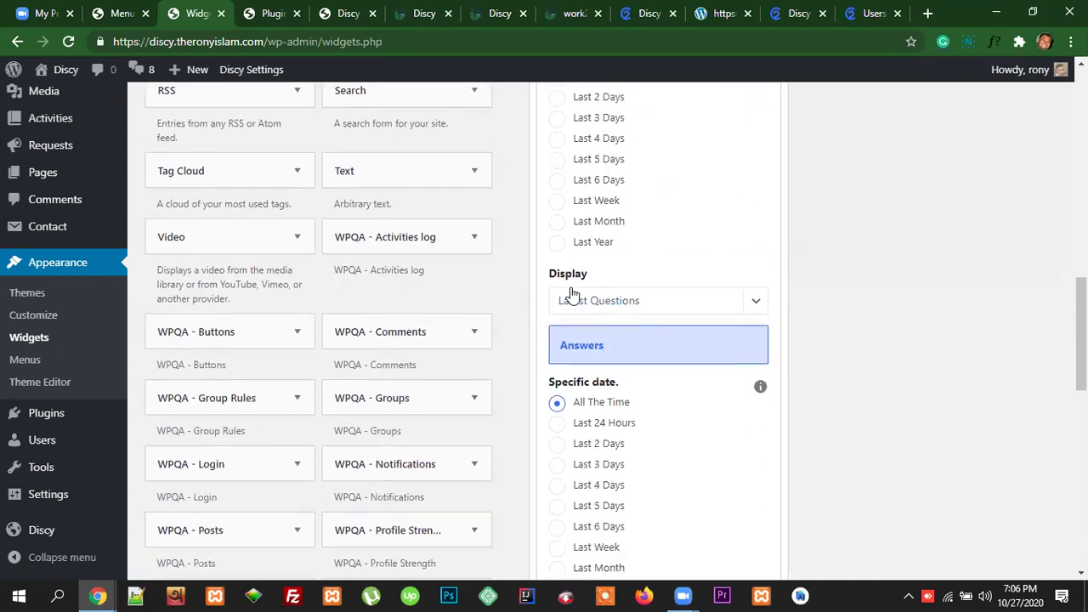
pyautogui.click(634, 304)
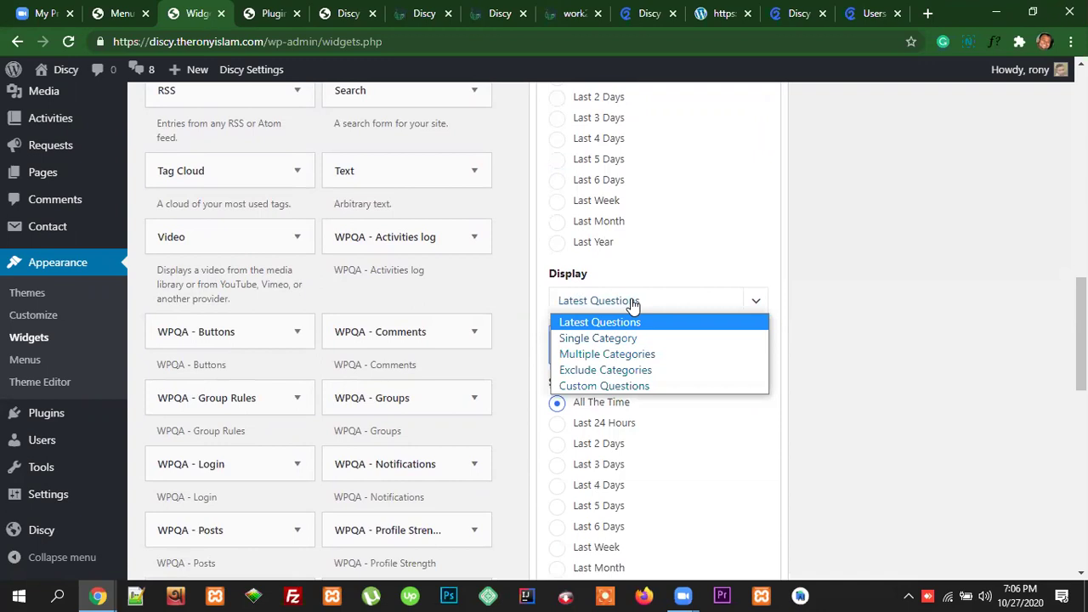
pyautogui.click(695, 270)
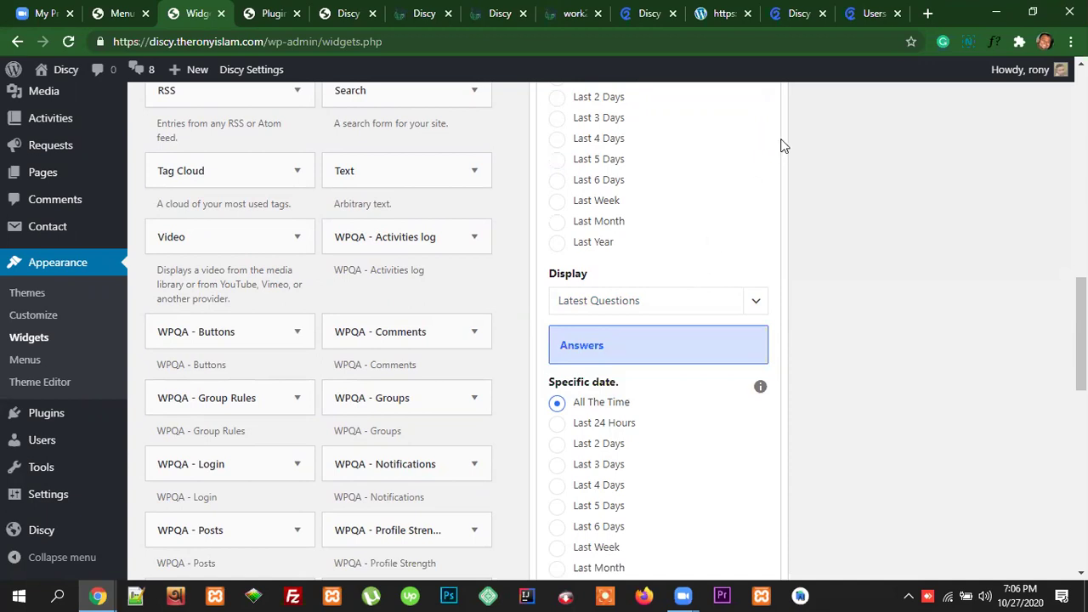
# Step: Check the demo sidebar's Popular tab and review the Tabs widget settings
pyautogui.click(863, 21)
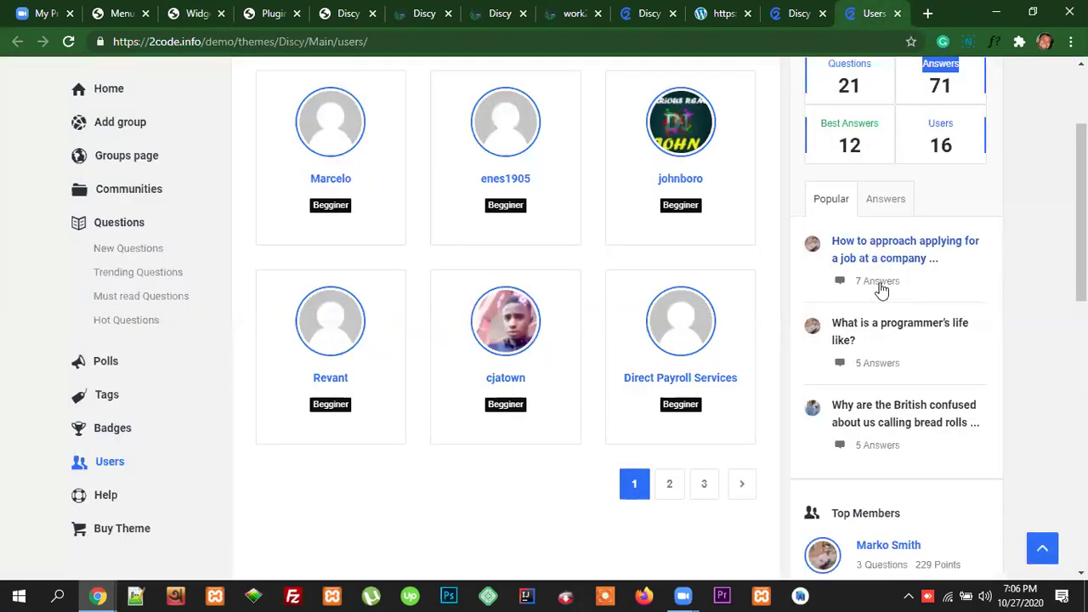
pyautogui.click(190, 15)
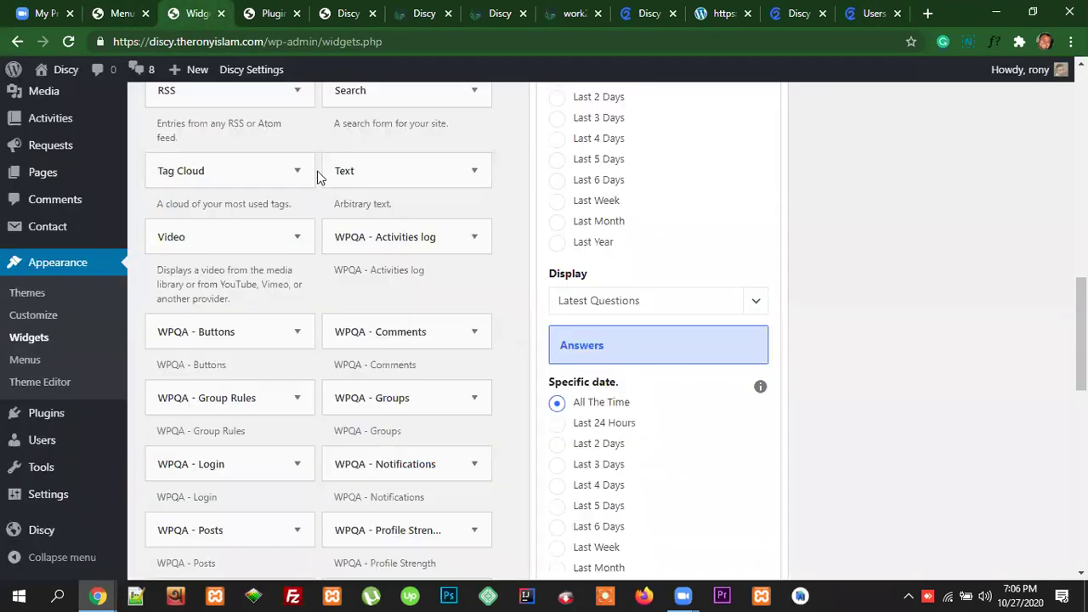
pyautogui.scroll(-4, 649, 331)
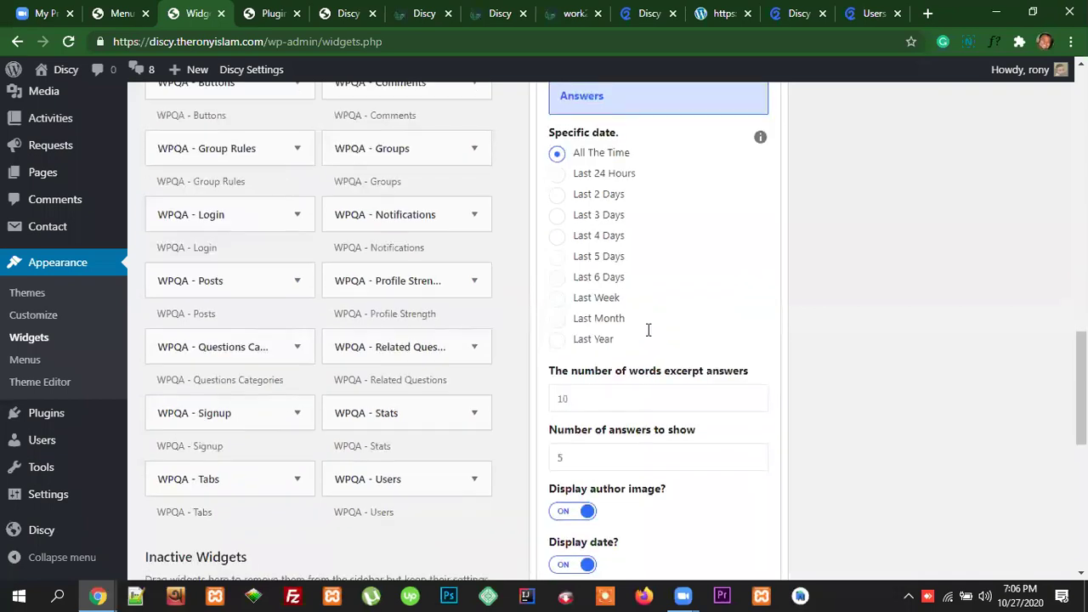
pyautogui.scroll(6, 649, 332)
pyautogui.scroll(7, 651, 335)
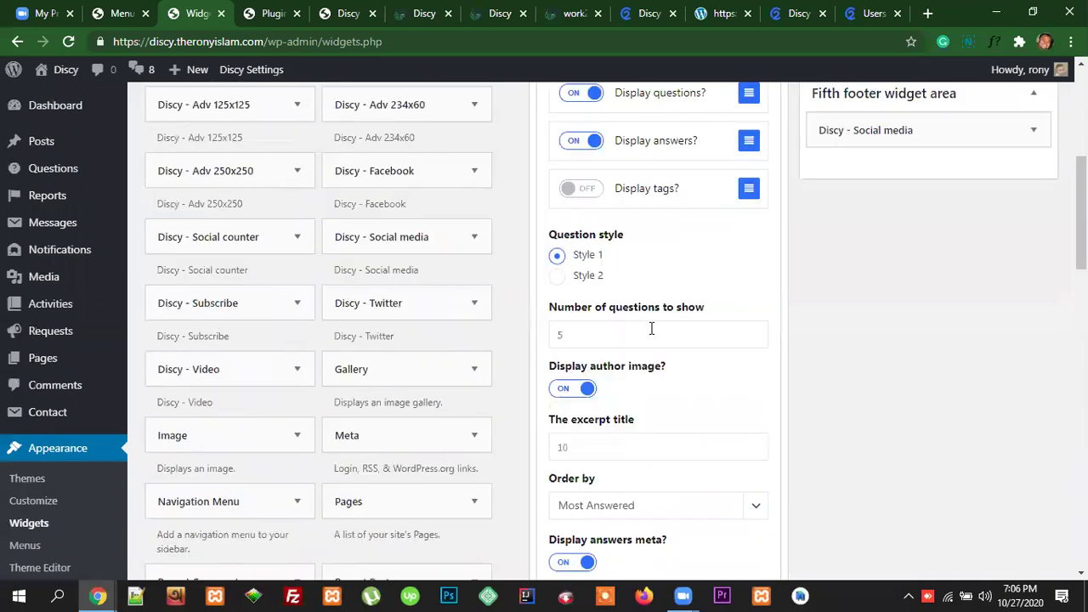
pyautogui.scroll(-10, 653, 335)
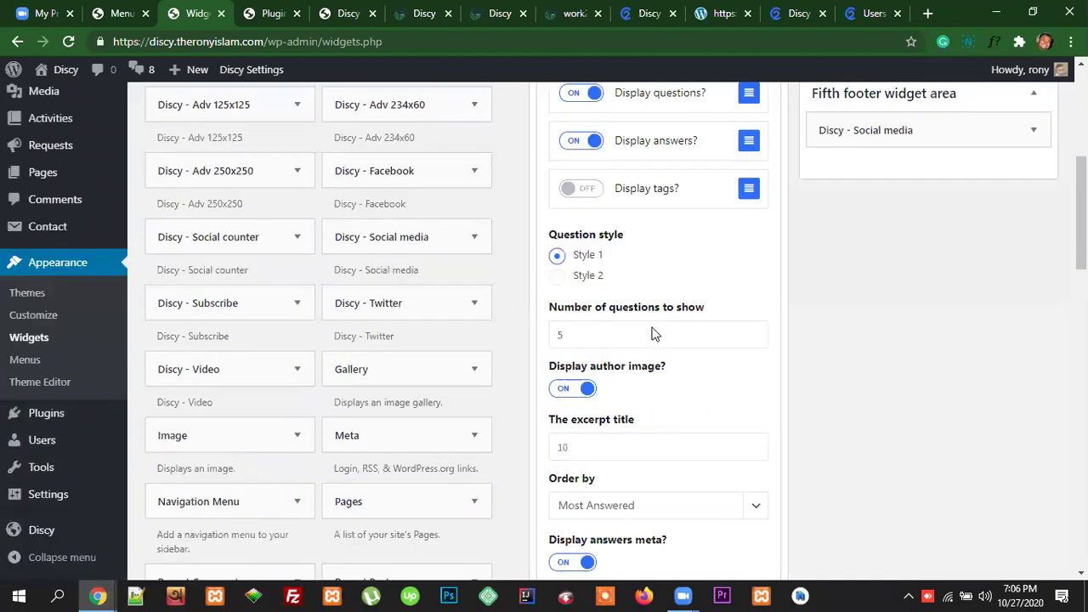
pyautogui.scroll(-1, 653, 334)
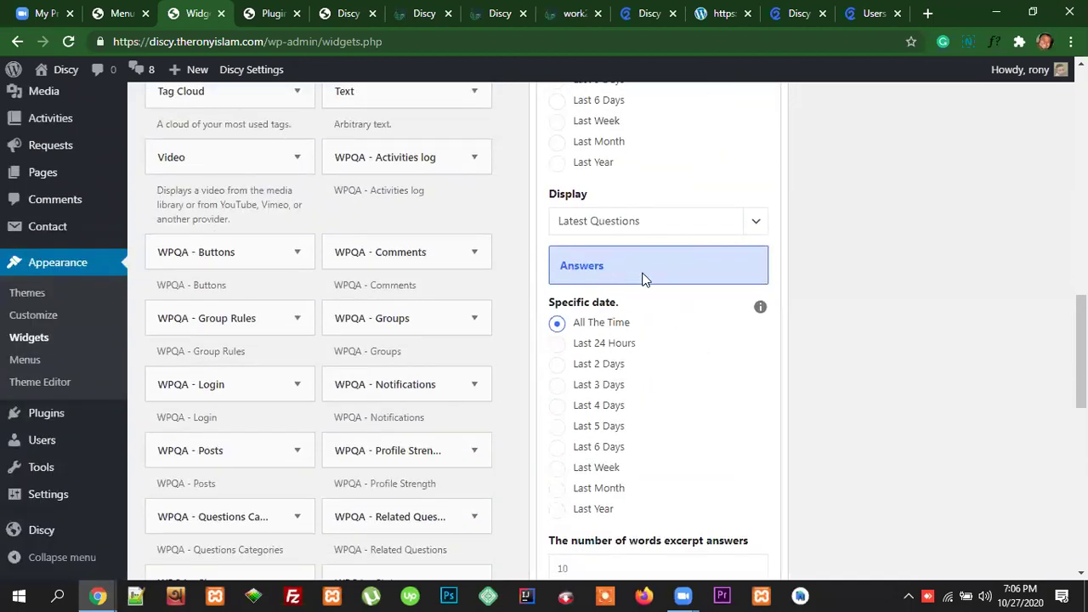
pyautogui.scroll(12, 643, 279)
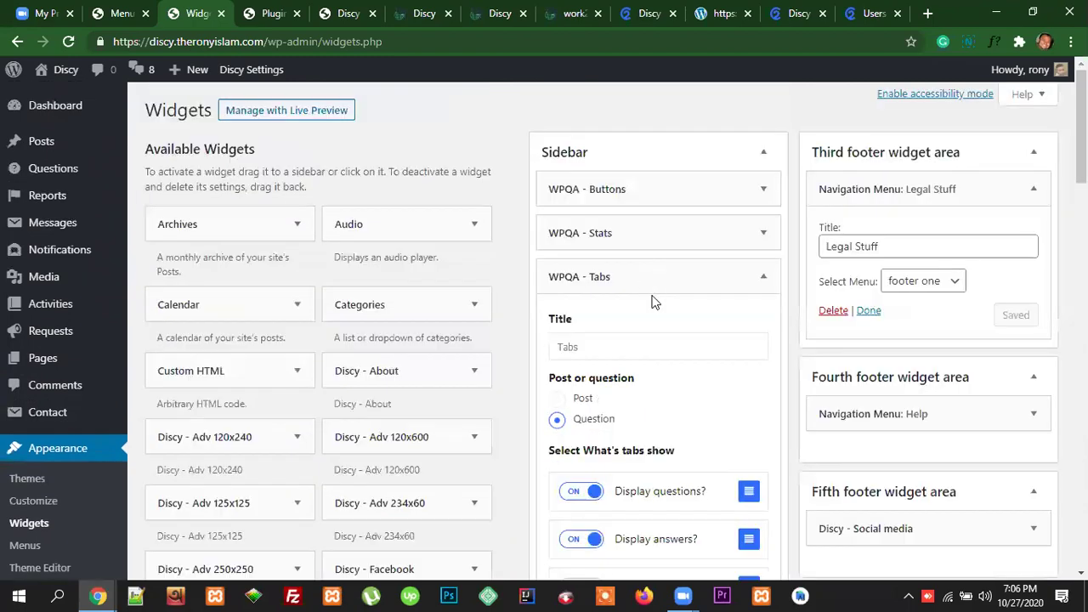
pyautogui.scroll(-5, 655, 303)
pyautogui.scroll(-9, 655, 289)
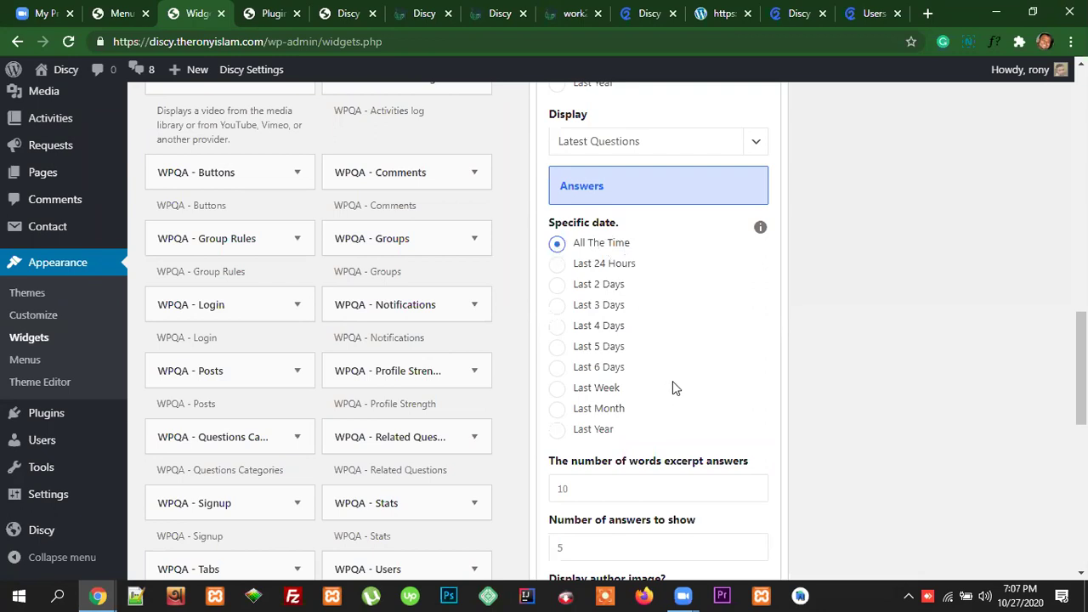
pyautogui.scroll(-2, 672, 381)
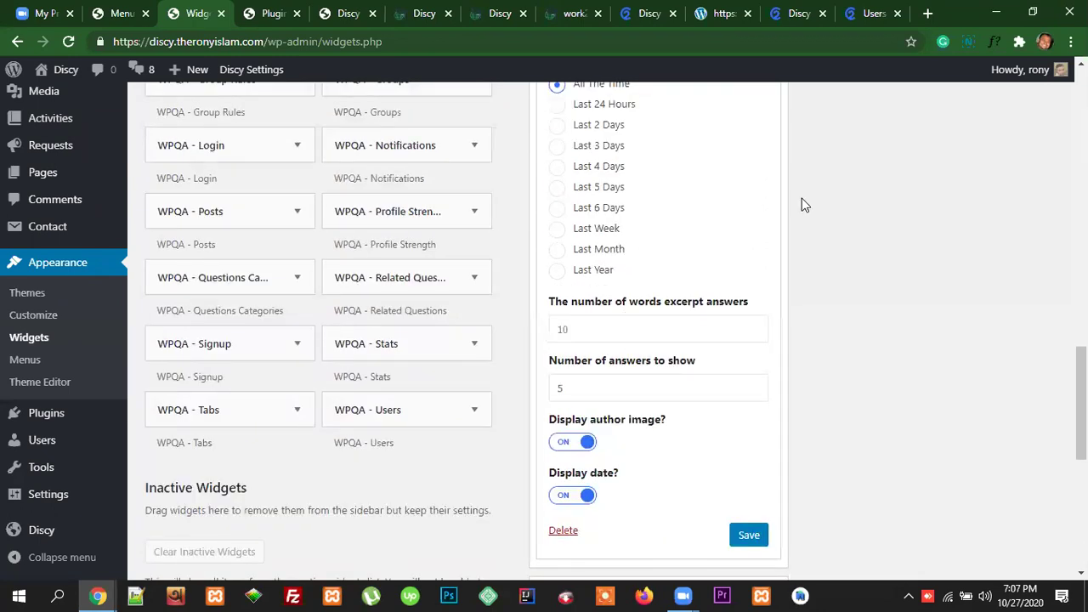
# Step: Confirm Number of answers to show is 5 and save the Tabs widget
pyautogui.hotkey('ctrl', '9')
pyautogui.click(890, 204)
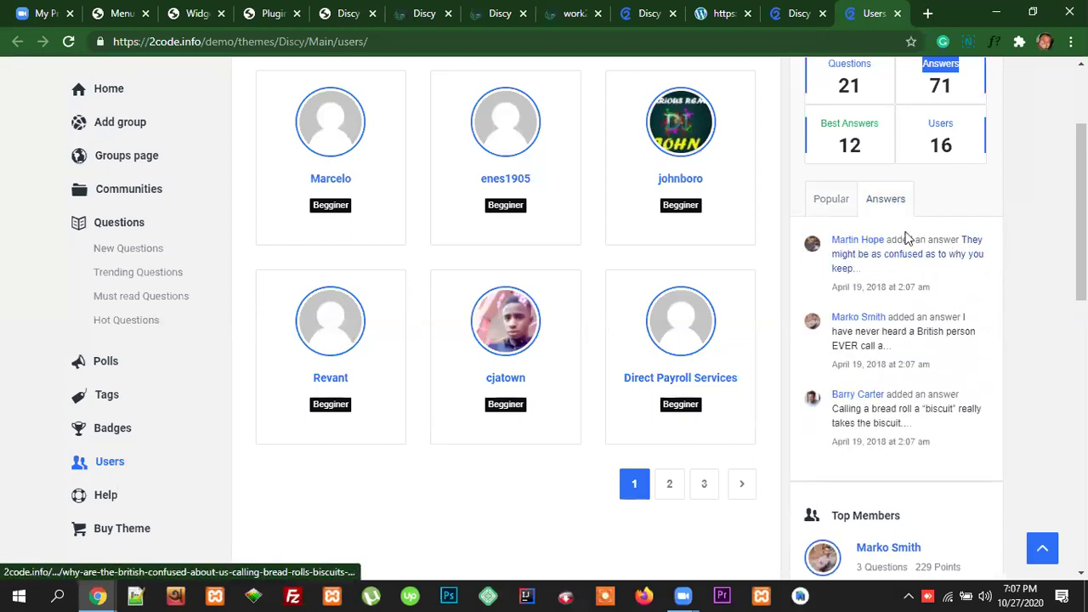
pyautogui.click(196, 14)
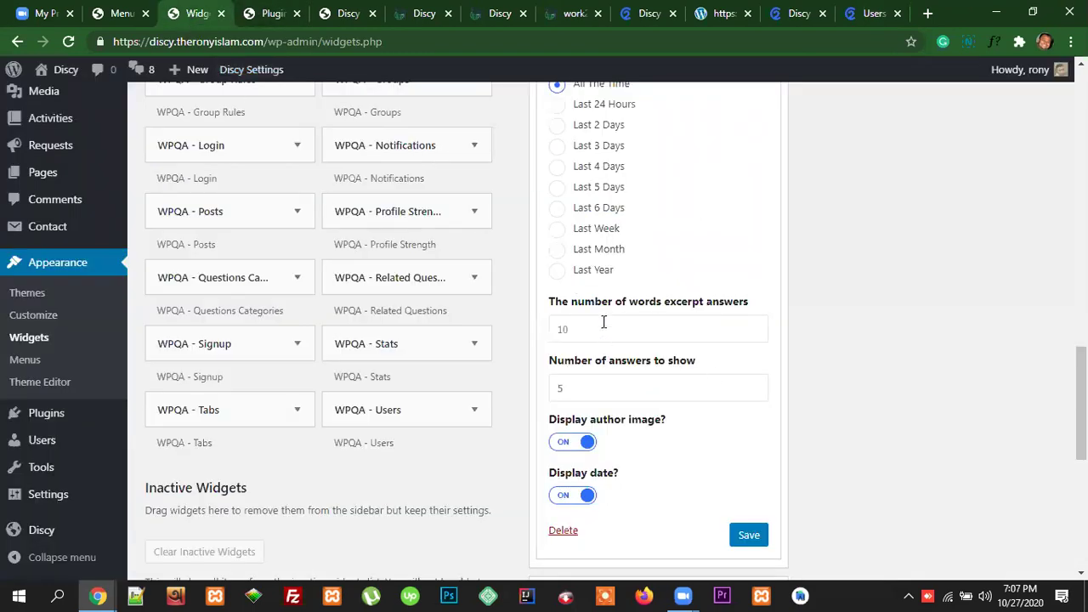
pyautogui.scroll(-1, 697, 375)
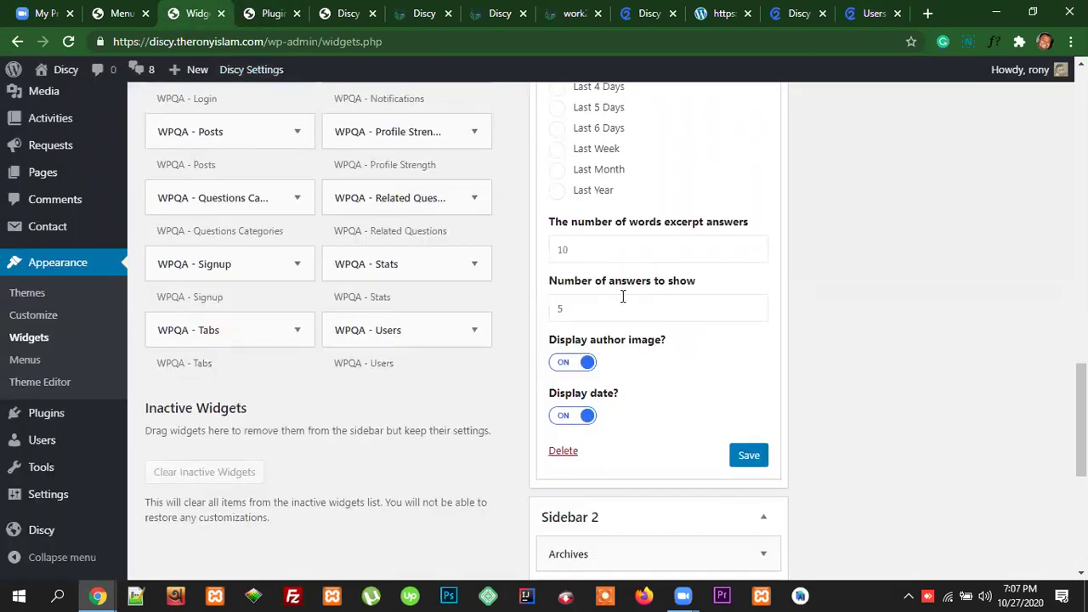
pyautogui.click(584, 307)
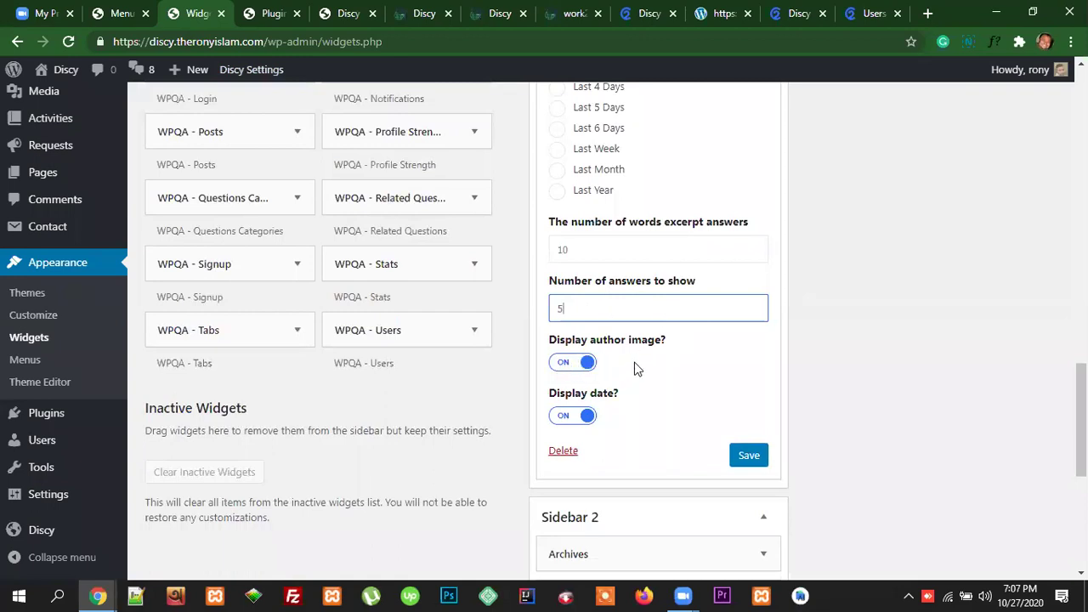
pyautogui.scroll(-2, 644, 441)
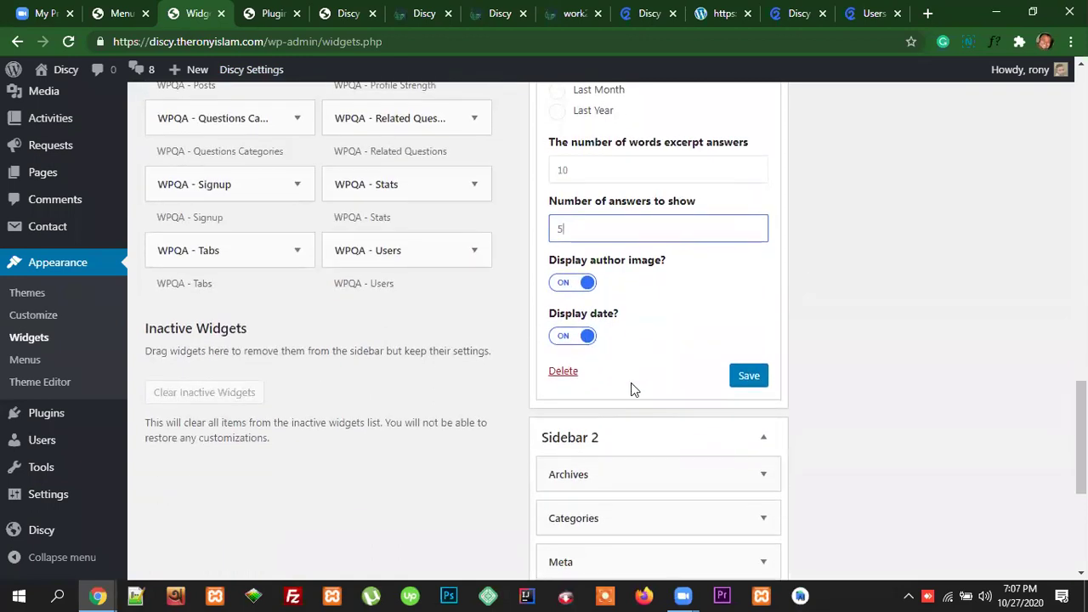
pyautogui.click(751, 297)
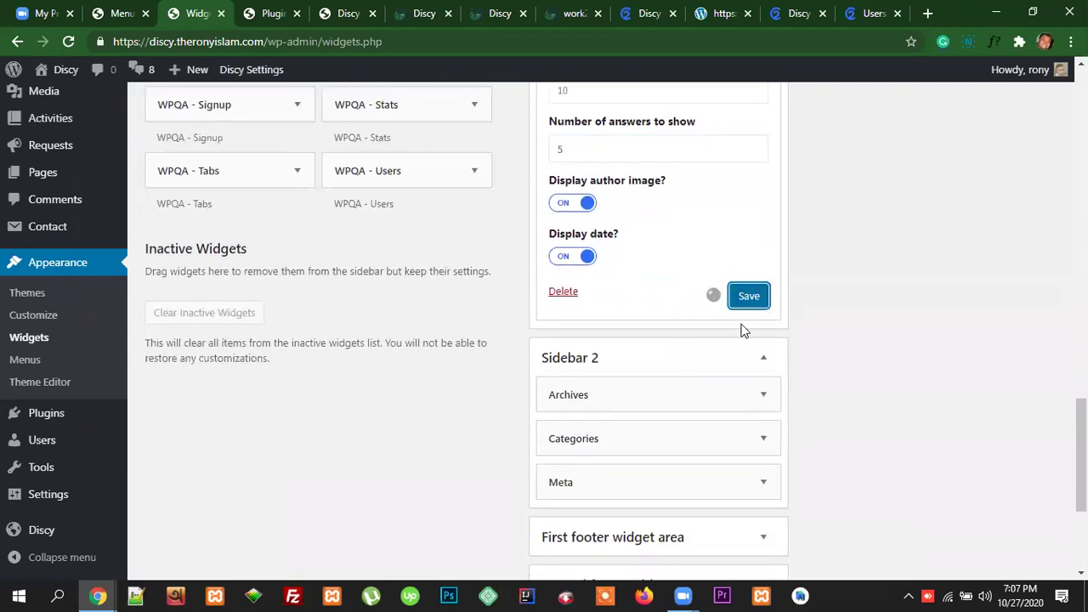
# Step: Switch to the live Discy site and select its address to reload
pyautogui.scroll(3, 803, 292)
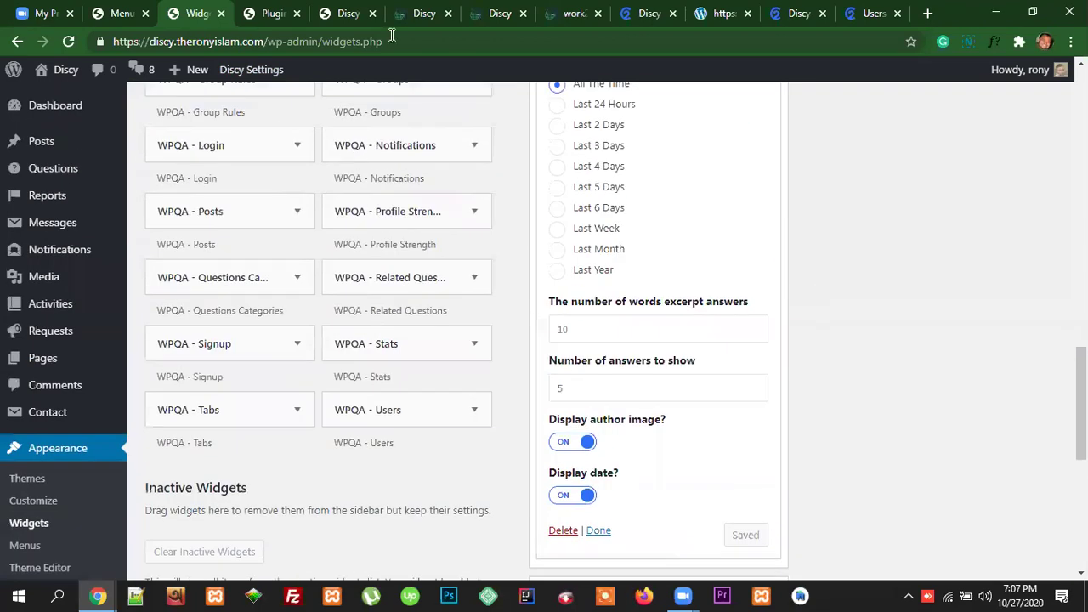
pyautogui.click(411, 17)
pyautogui.click(422, 41)
# Step: Reload the Discy front page and scroll down to the sidebar stats
pyautogui.press('Return')
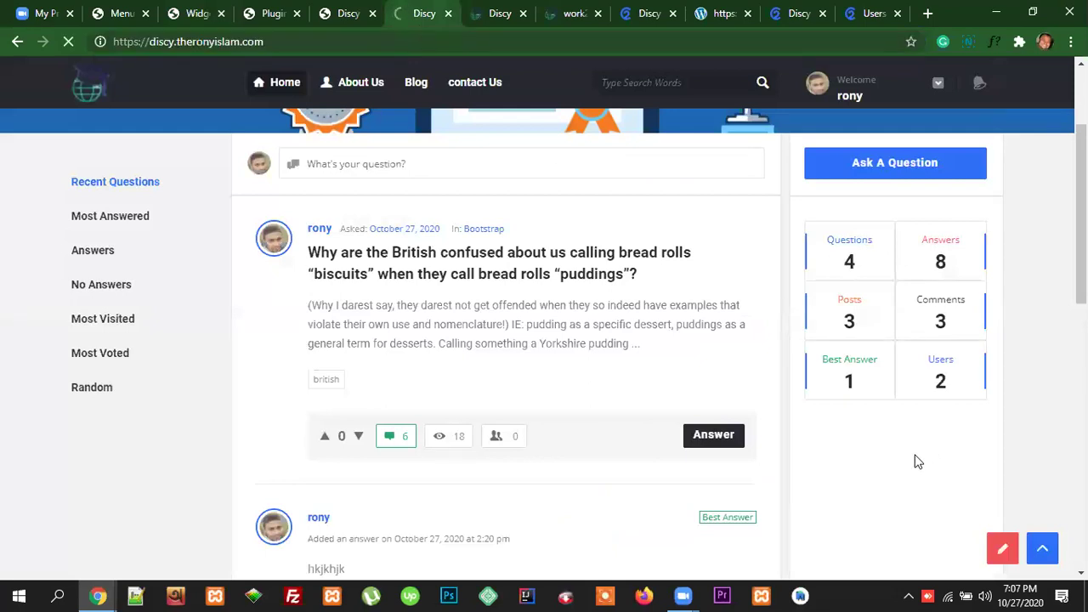
pyautogui.scroll(-2, 983, 462)
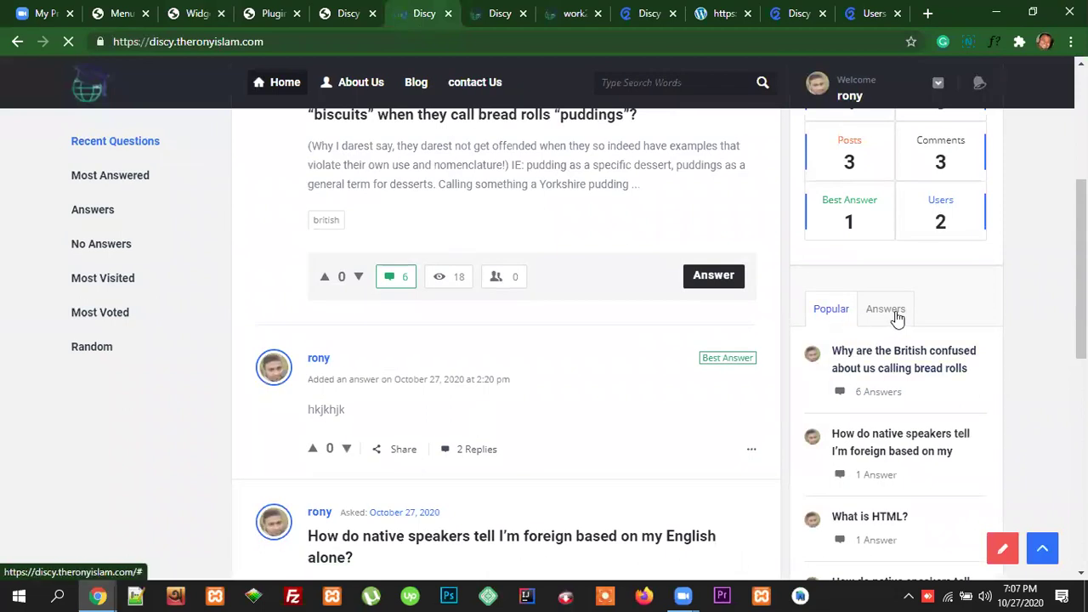
pyautogui.scroll(-2, 924, 345)
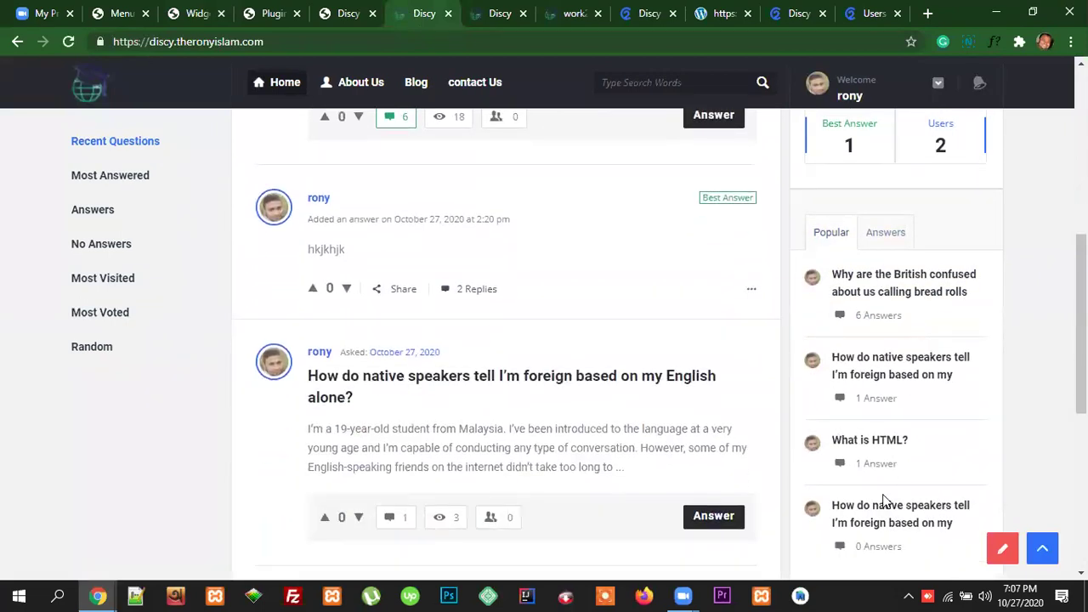
pyautogui.scroll(-4, 884, 502)
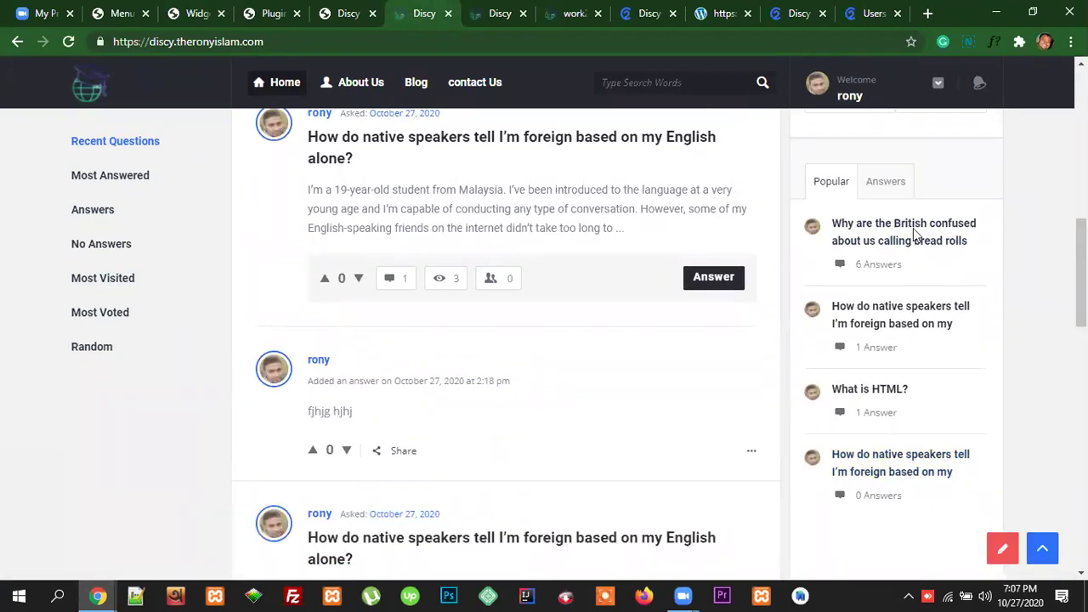
# Step: Flip the sidebar tabs to Answers and back to Popular, then view the demo users page
pyautogui.click(886, 181)
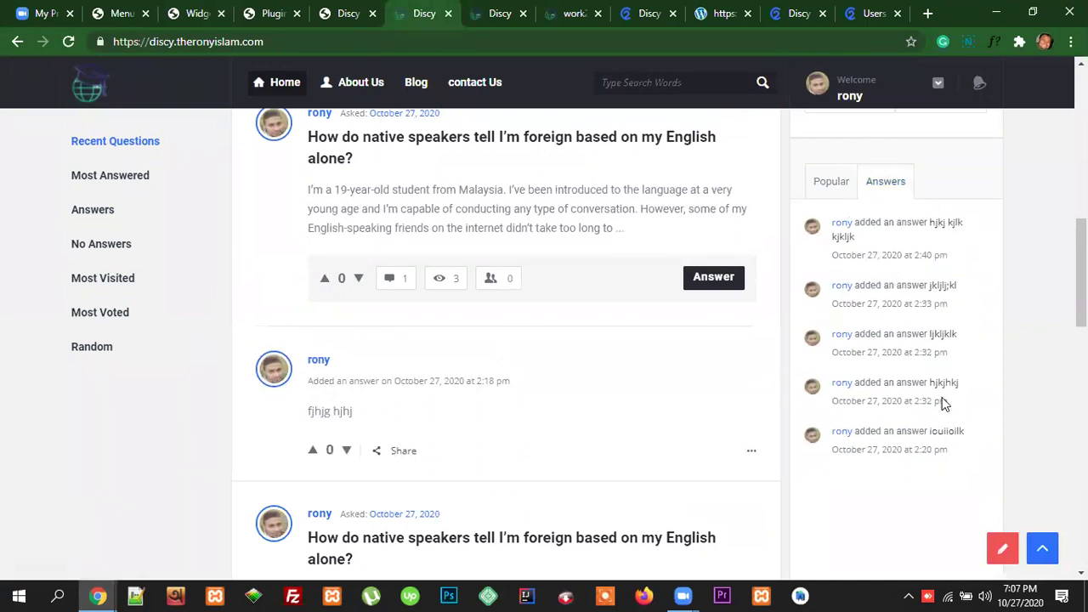
pyautogui.click(833, 185)
pyautogui.scroll(7, 955, 306)
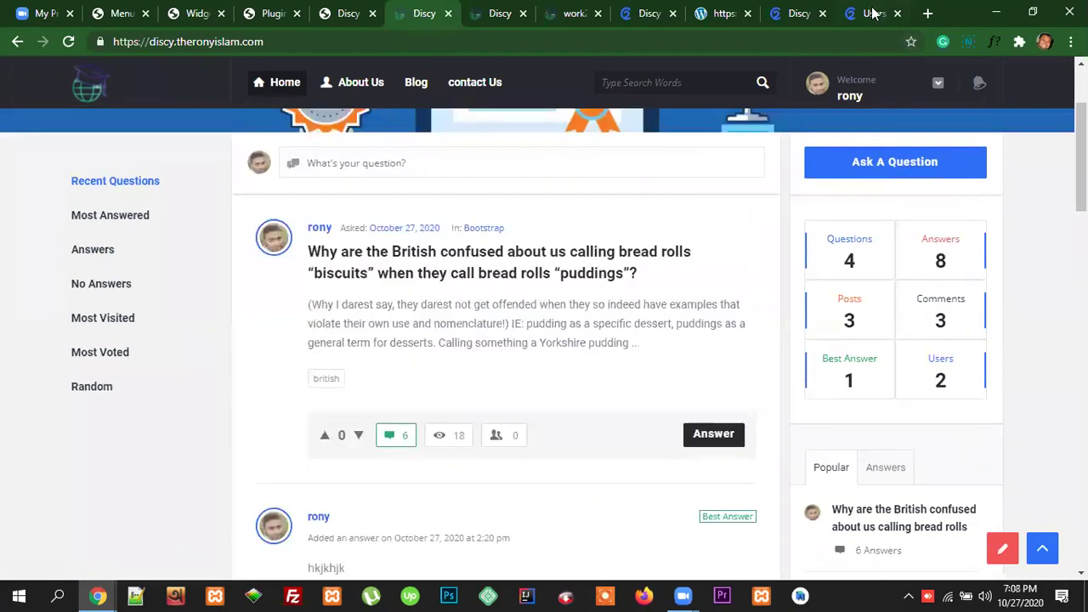
pyautogui.click(876, 14)
# Step: Scroll the demo page past Top Members and Trending Tags, then return to WordPress Widgets
pyautogui.scroll(-4, 953, 388)
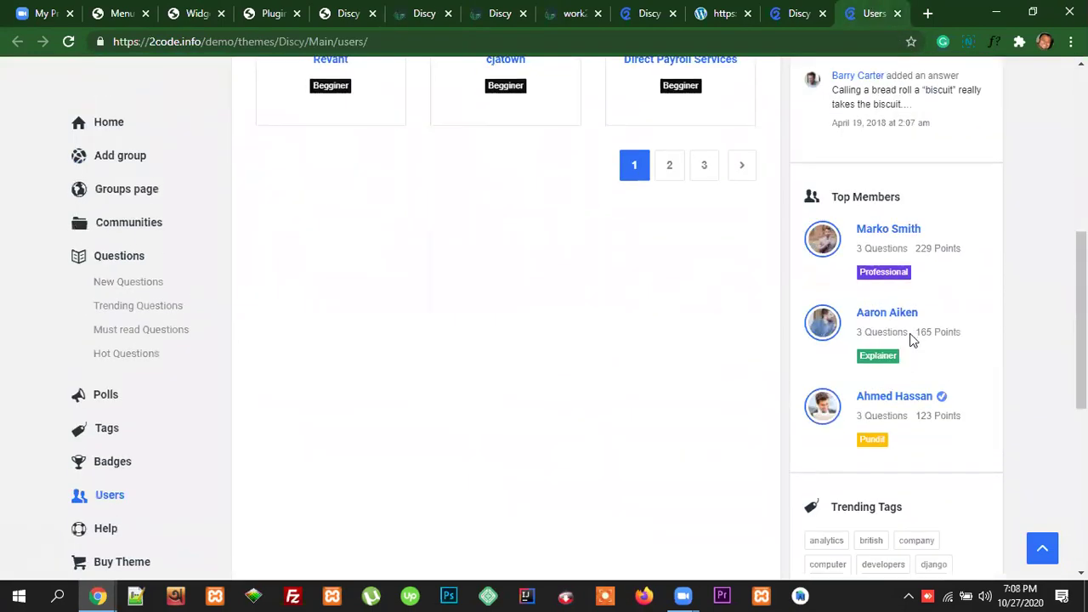
pyautogui.scroll(-2, 910, 340)
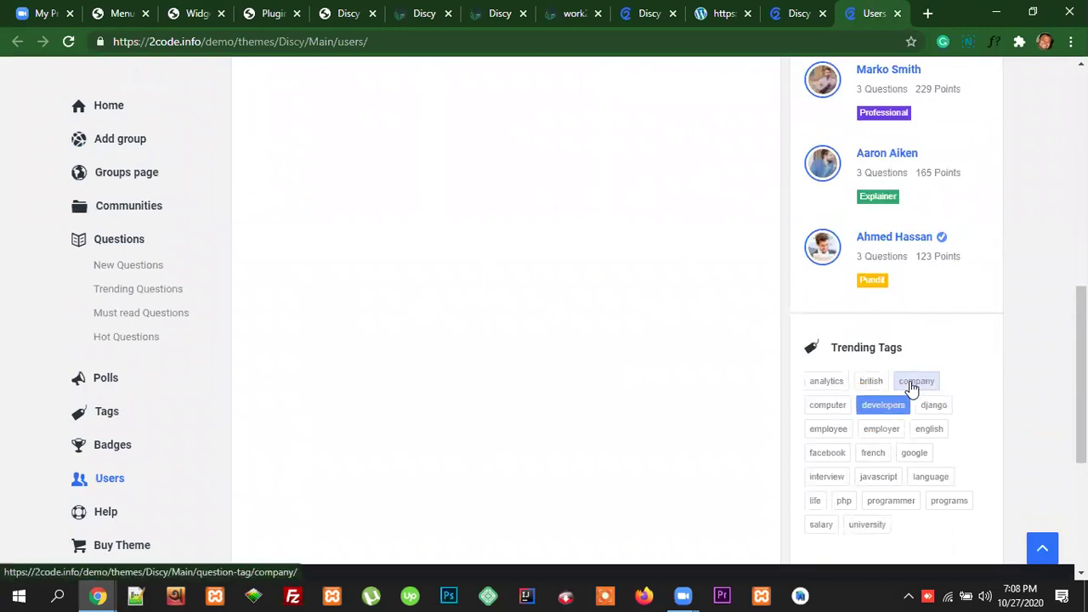
pyautogui.scroll(-1, 969, 438)
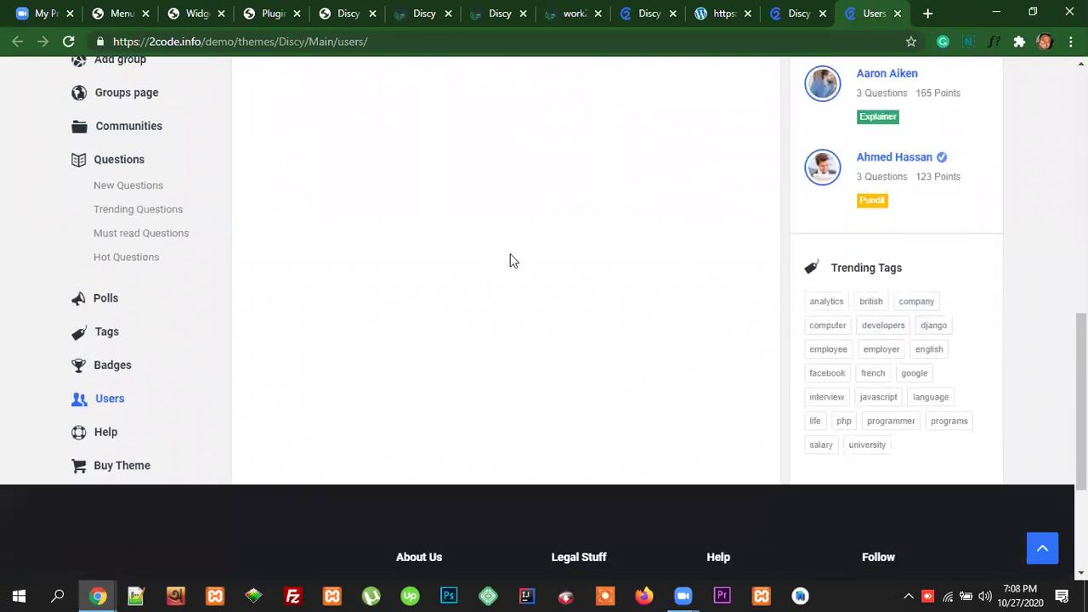
pyautogui.click(197, 17)
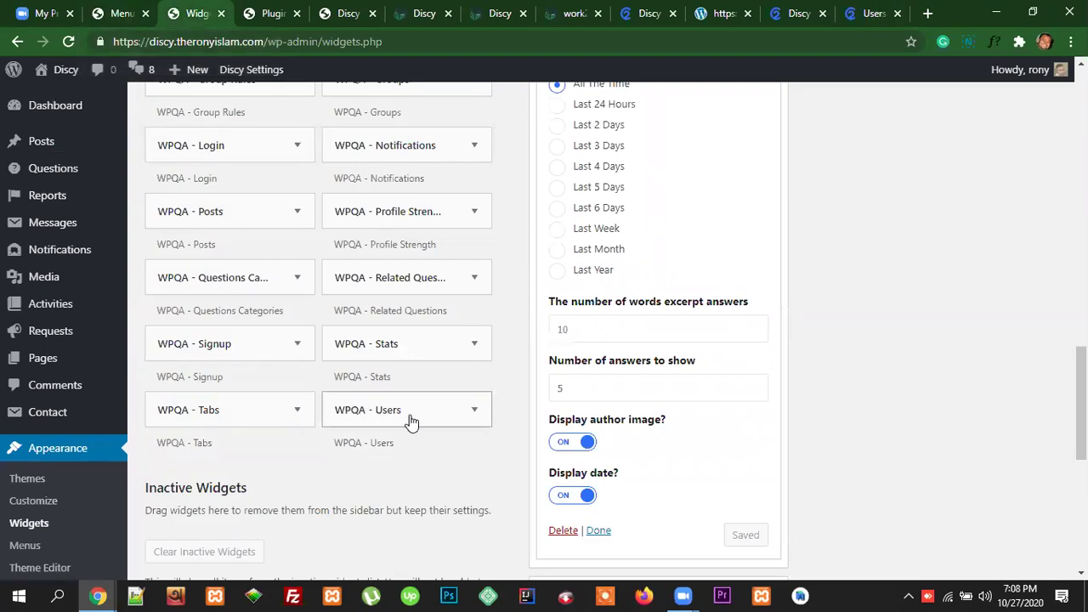
# Step: Add the WPQA - Users widget to the Sidebar and collapse the Tabs widget's settings
pyautogui.click(474, 413)
pyautogui.click(433, 532)
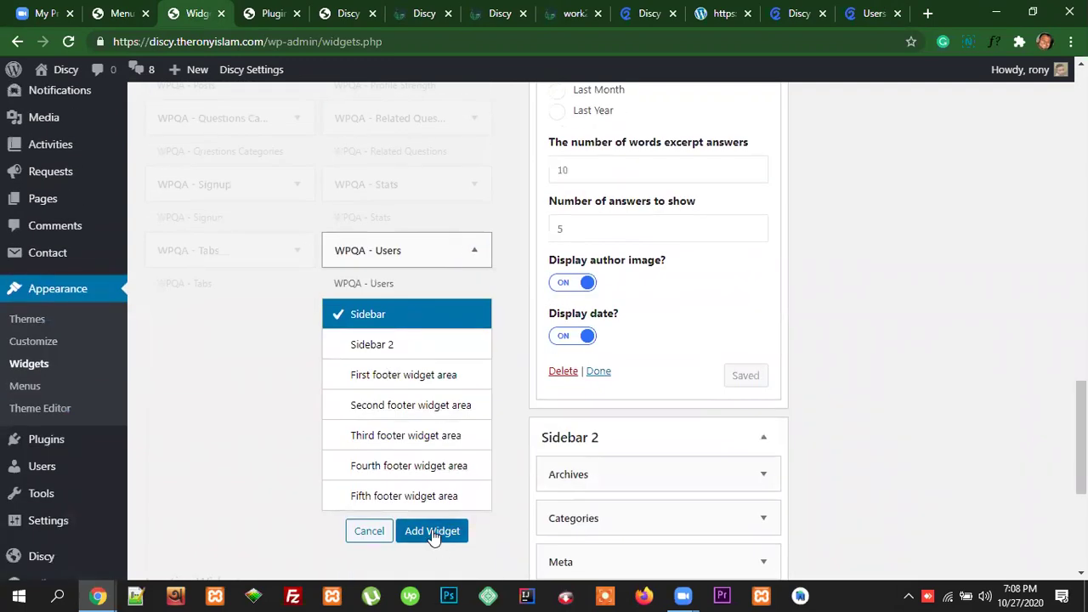
pyautogui.scroll(10, 961, 394)
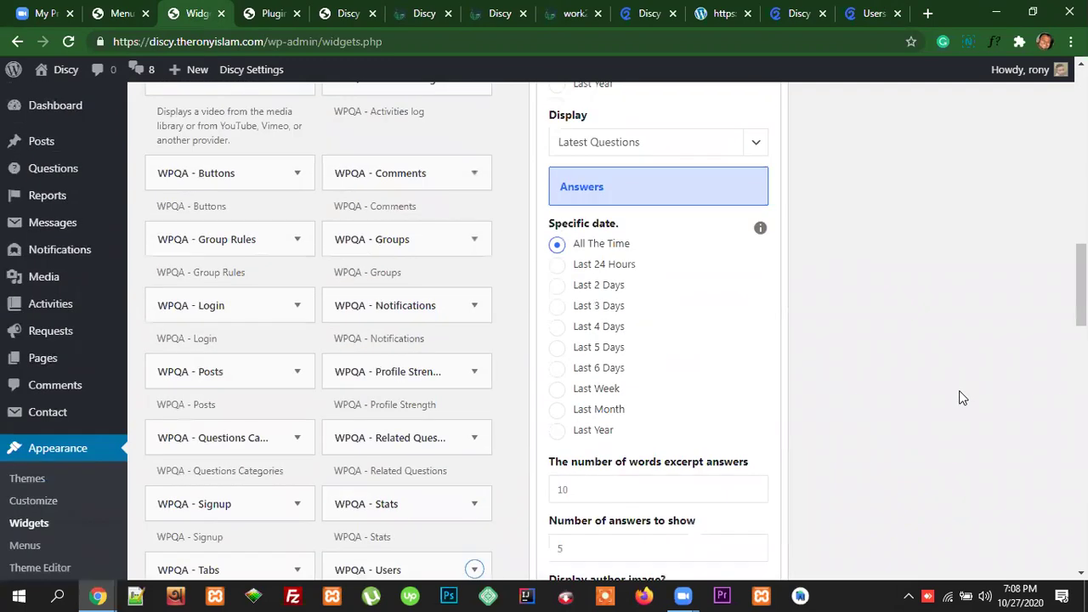
pyautogui.scroll(-5, 961, 390)
pyautogui.scroll(10, 961, 392)
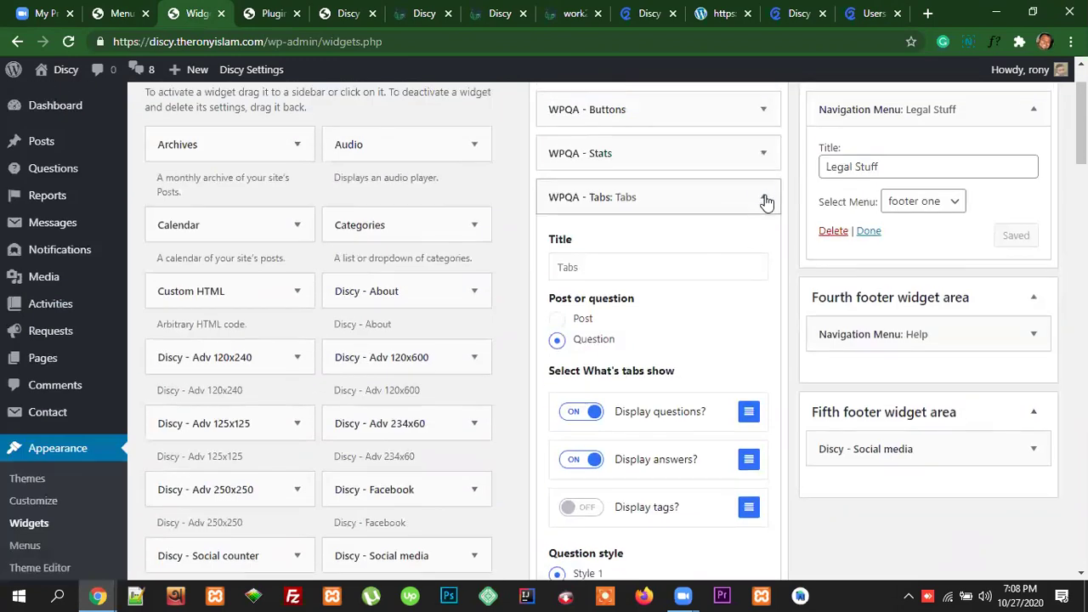
pyautogui.click(764, 197)
pyautogui.scroll(-1, 740, 346)
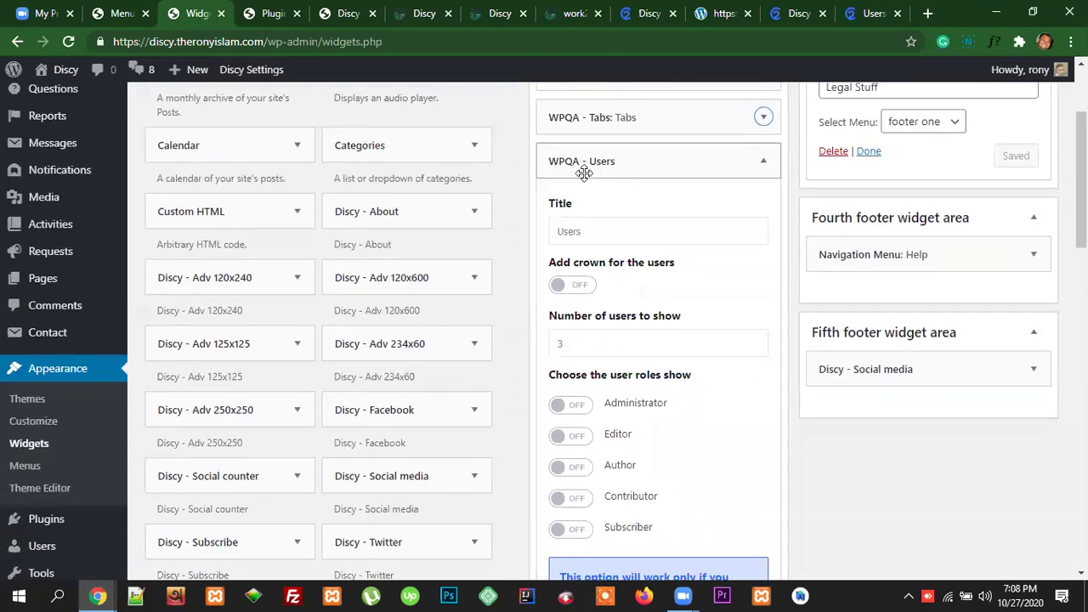
# Step: Title the Users widget 'TOp Member', comparing it against the demo's Top Members section
pyautogui.moveTo(585, 231); pyautogui.dragTo(552, 234)
pyautogui.write('TOp Member')
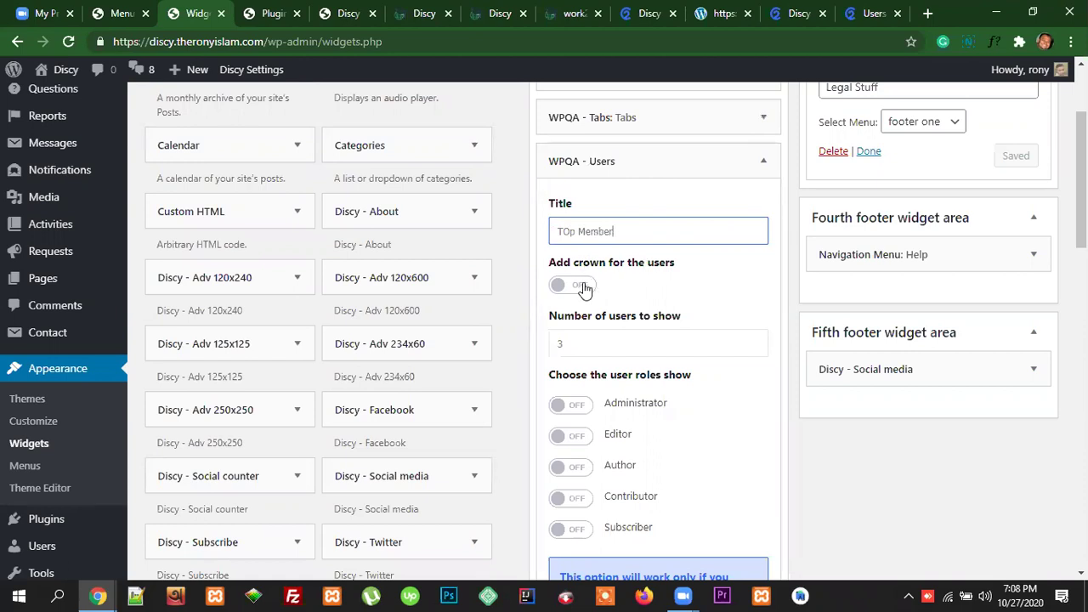
pyautogui.click(872, 15)
pyautogui.scroll(3, 913, 311)
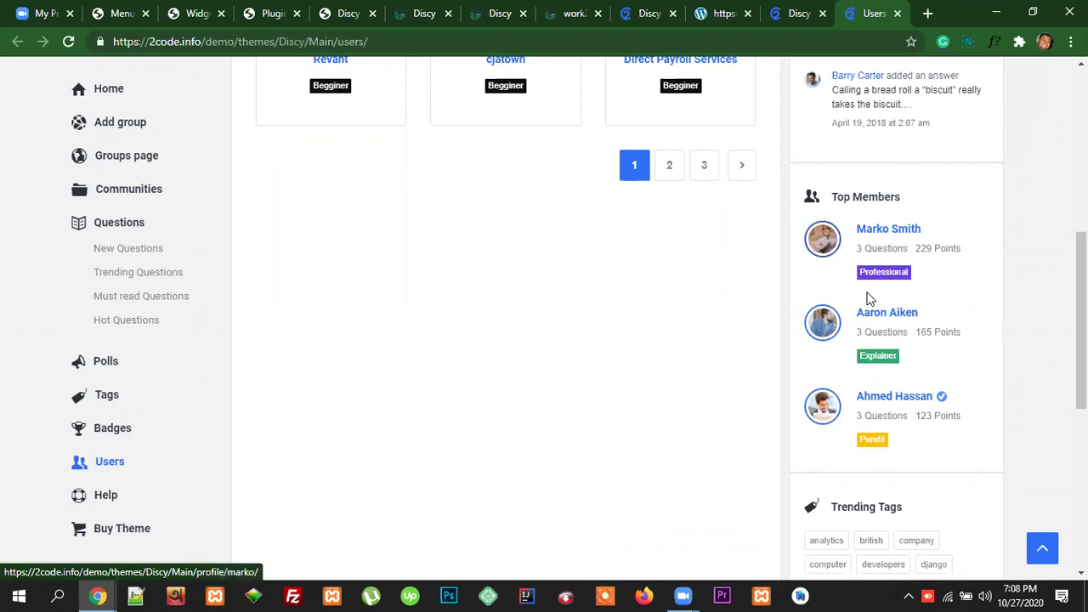
pyautogui.click(194, 13)
# Step: Turn on crowns for the listed users and check the 3 users-to-show setting
pyautogui.click(586, 286)
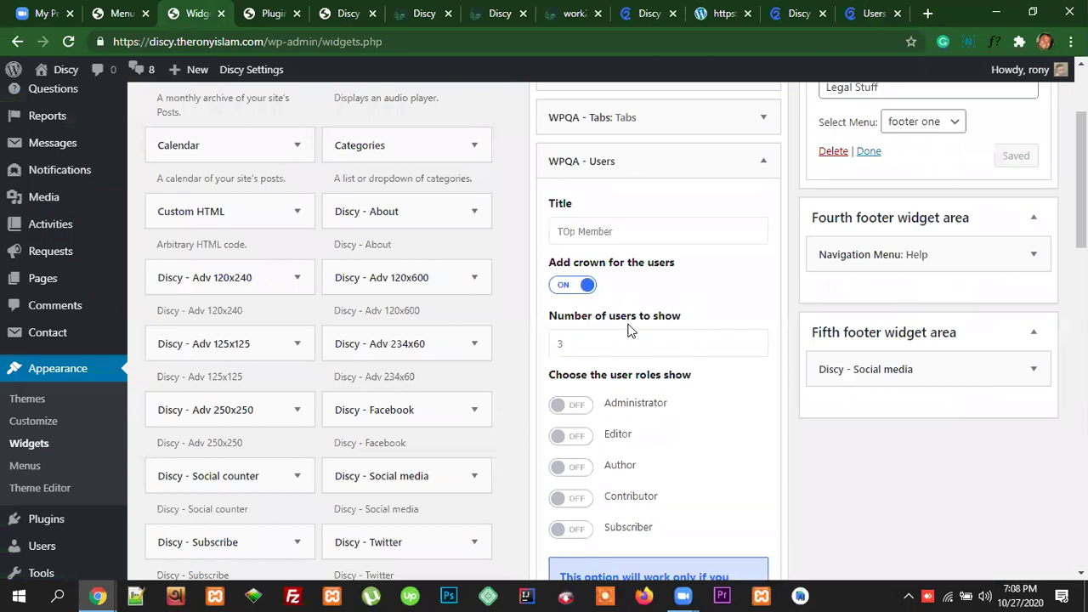
pyautogui.click(574, 343)
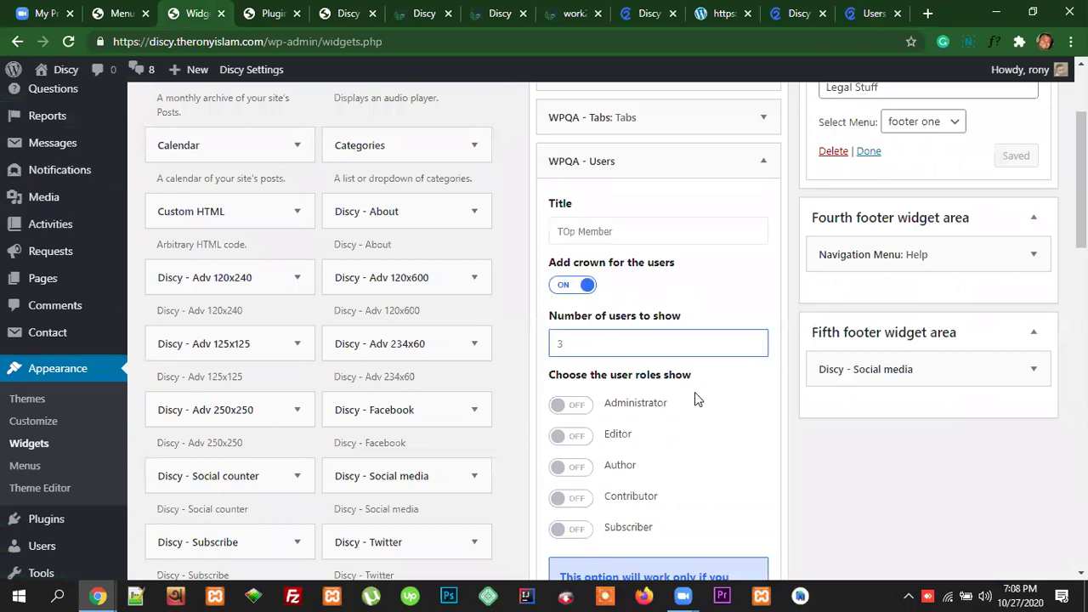
pyautogui.scroll(-3, 706, 393)
pyautogui.scroll(3, 712, 395)
pyautogui.scroll(-1, 718, 392)
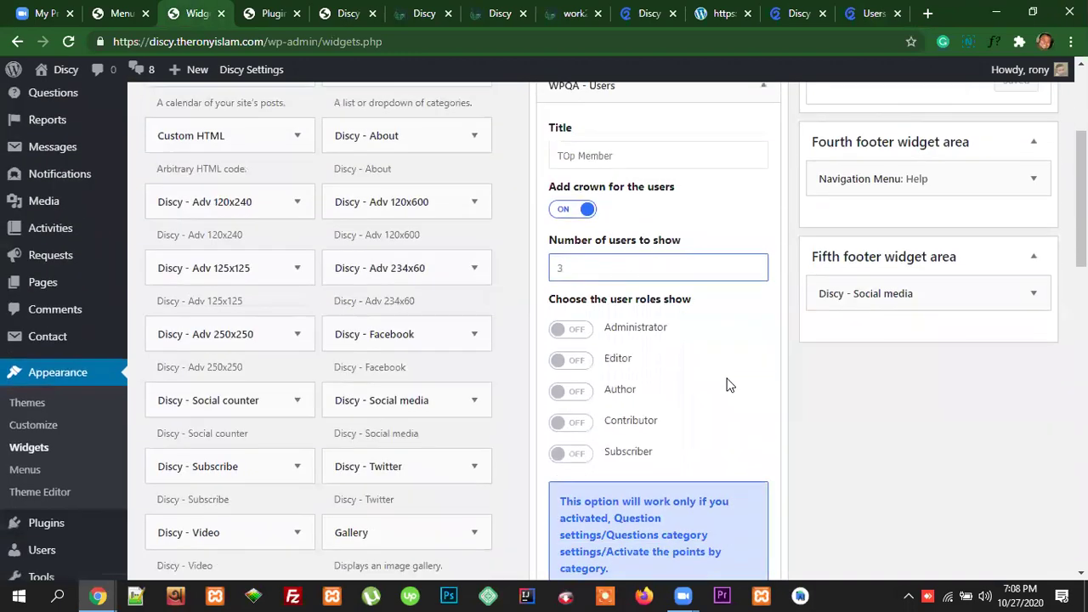
pyautogui.click(874, 13)
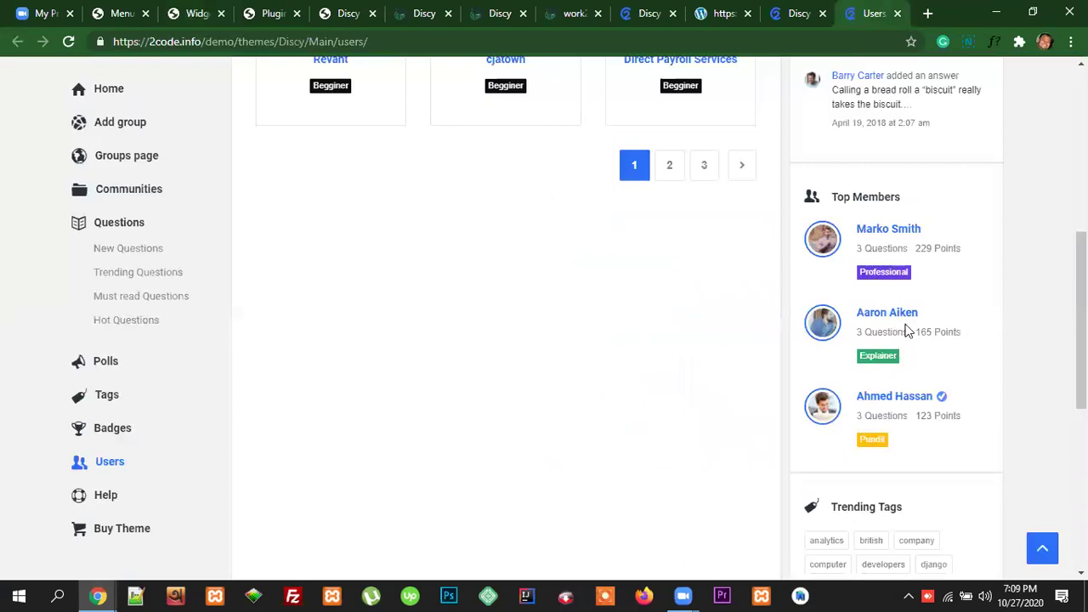
# Step: Include Administrator, Author, Contributor and Subscriber roles in the TOp Member list
pyautogui.click(125, 13)
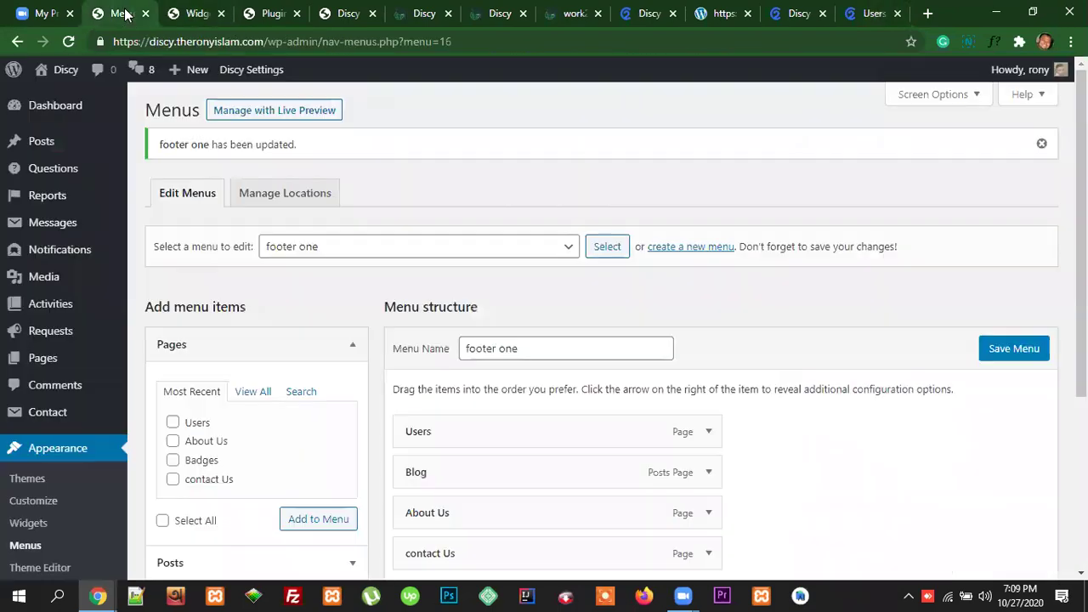
pyautogui.scroll(-2, 623, 383)
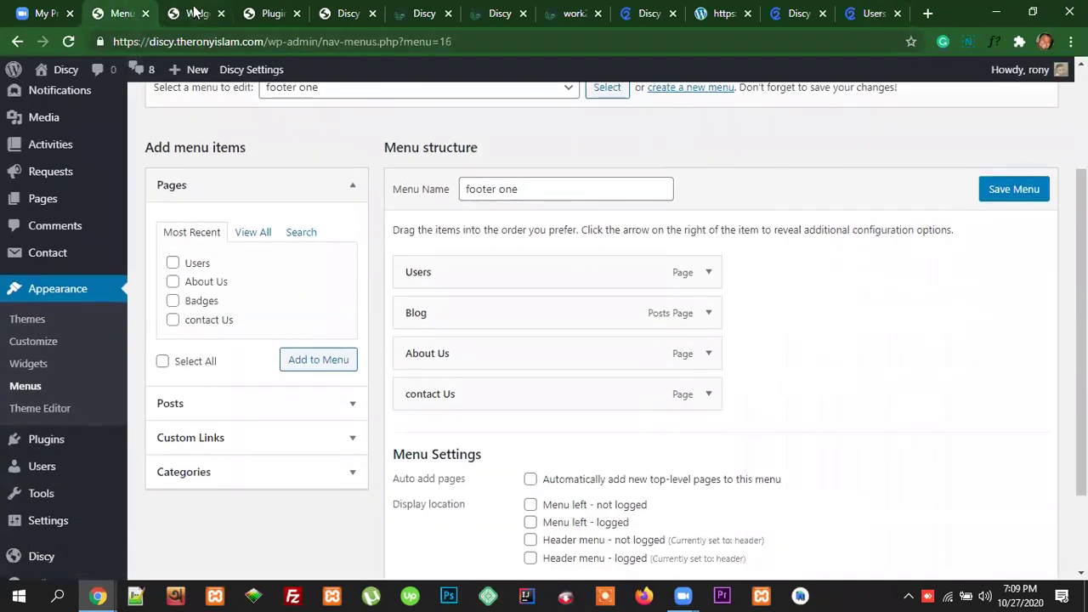
pyautogui.click(195, 13)
pyautogui.click(583, 326)
pyautogui.click(582, 389)
pyautogui.click(581, 418)
pyautogui.click(581, 449)
# Step: Review the 'Display widget at categories only' option and switch it on
pyautogui.scroll(-1, 680, 334)
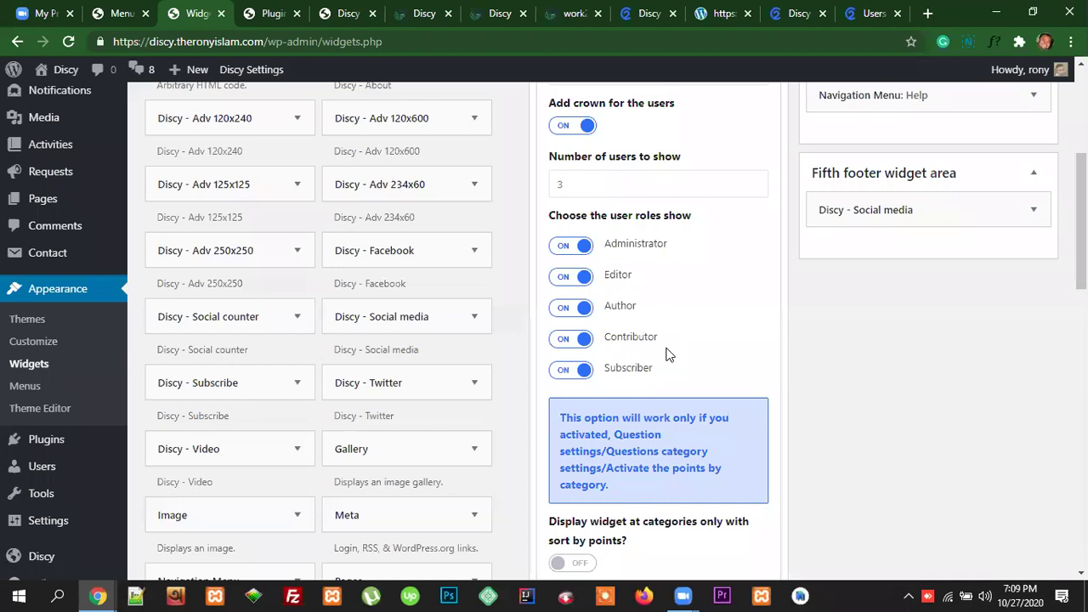
pyautogui.scroll(-3, 668, 355)
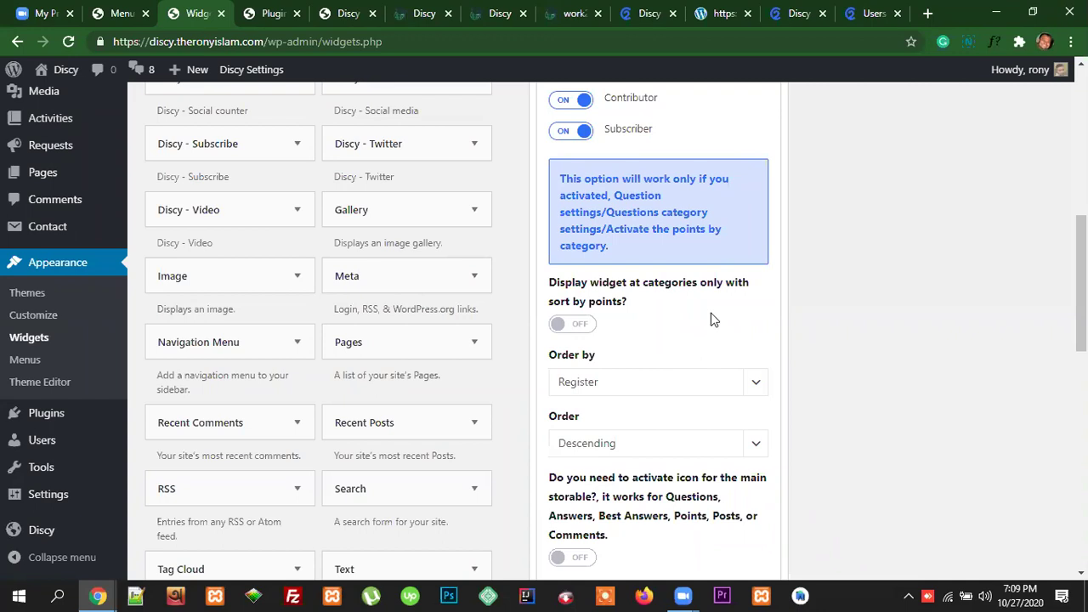
pyautogui.moveTo(628, 302); pyautogui.dragTo(560, 286)
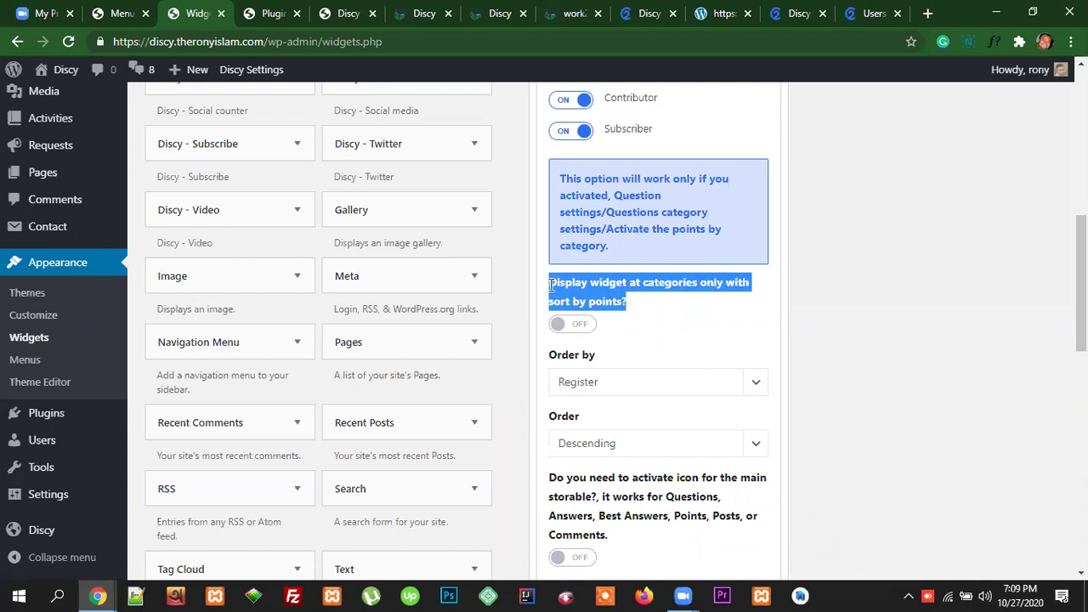
pyautogui.click(620, 330)
pyautogui.scroll(-1, 672, 340)
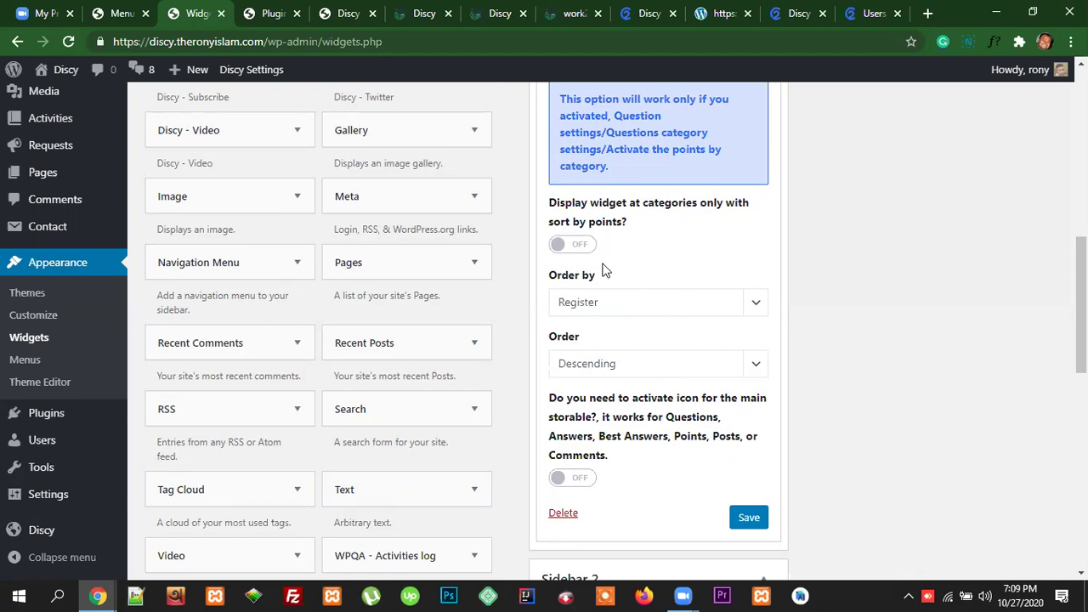
pyautogui.click(575, 247)
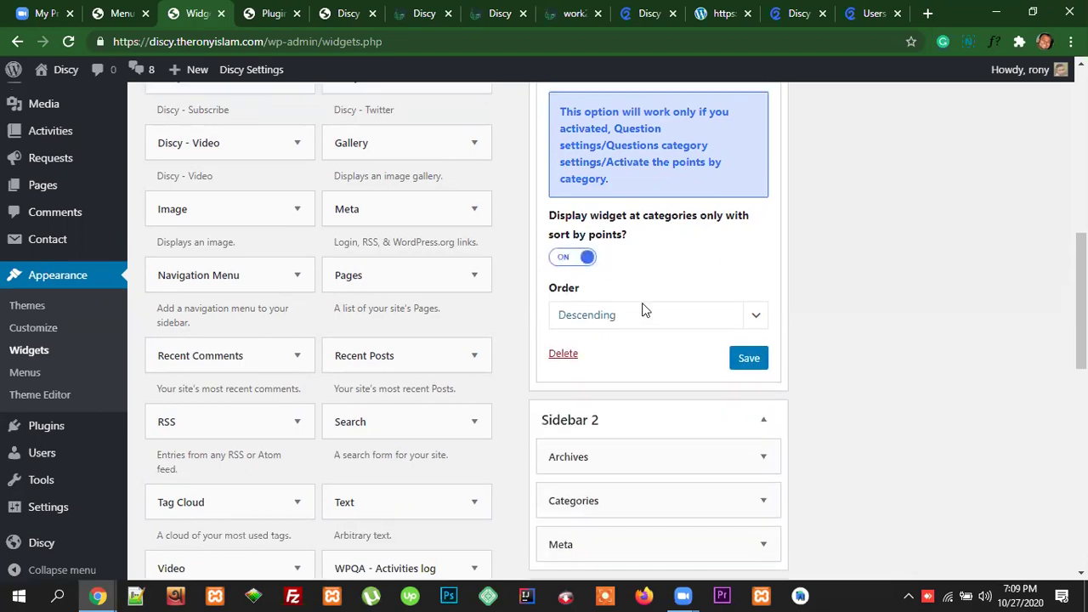
# Step: Turn category-only display back off and save the TOp Member widget
pyautogui.scroll(2, 663, 340)
pyautogui.scroll(-1, 667, 346)
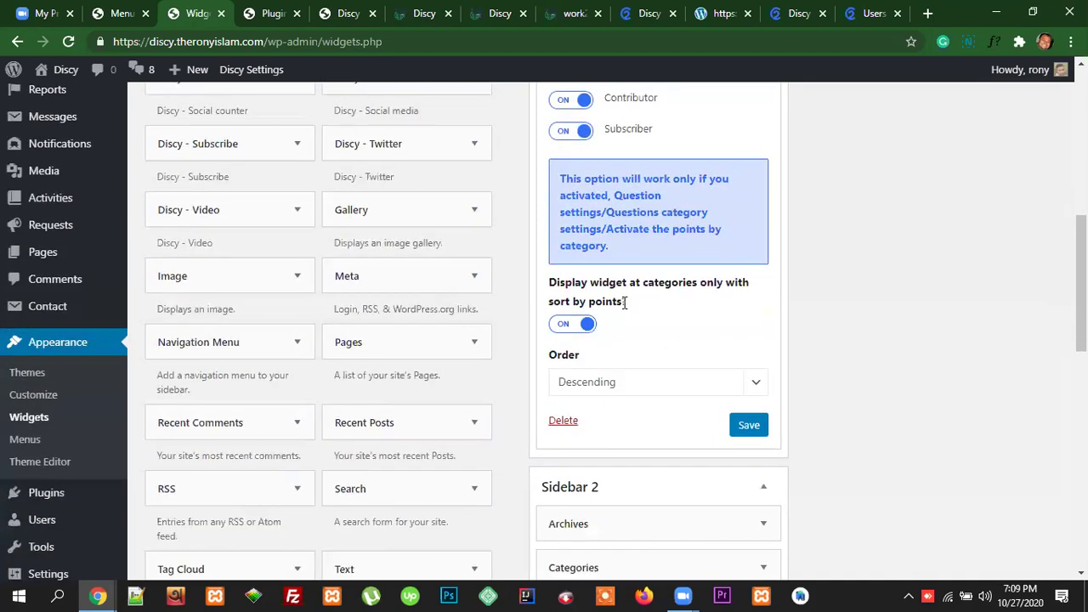
pyautogui.moveTo(631, 305); pyautogui.dragTo(549, 287)
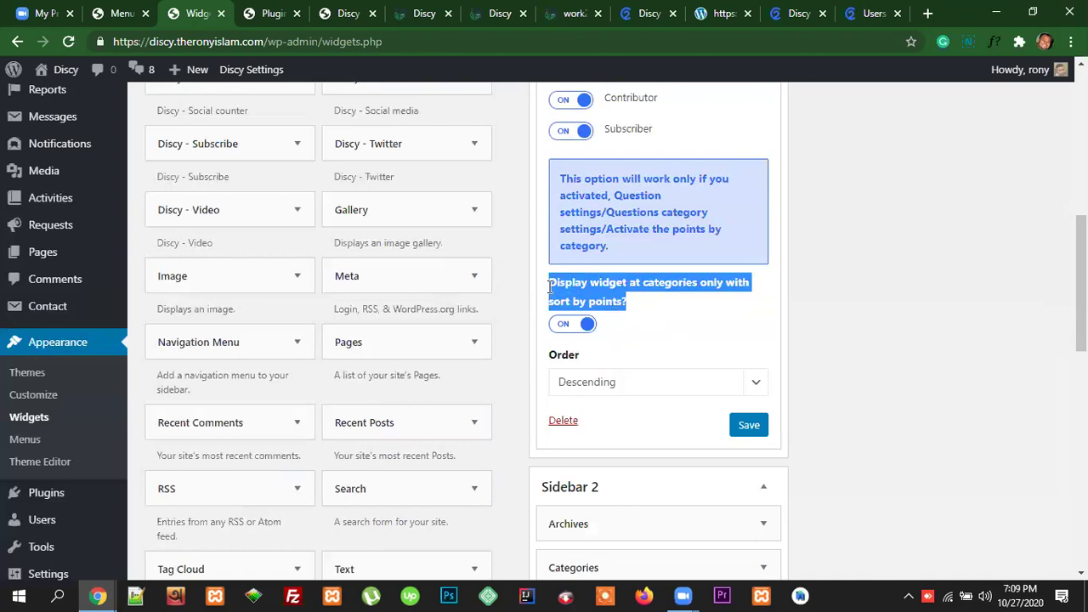
pyautogui.click(703, 334)
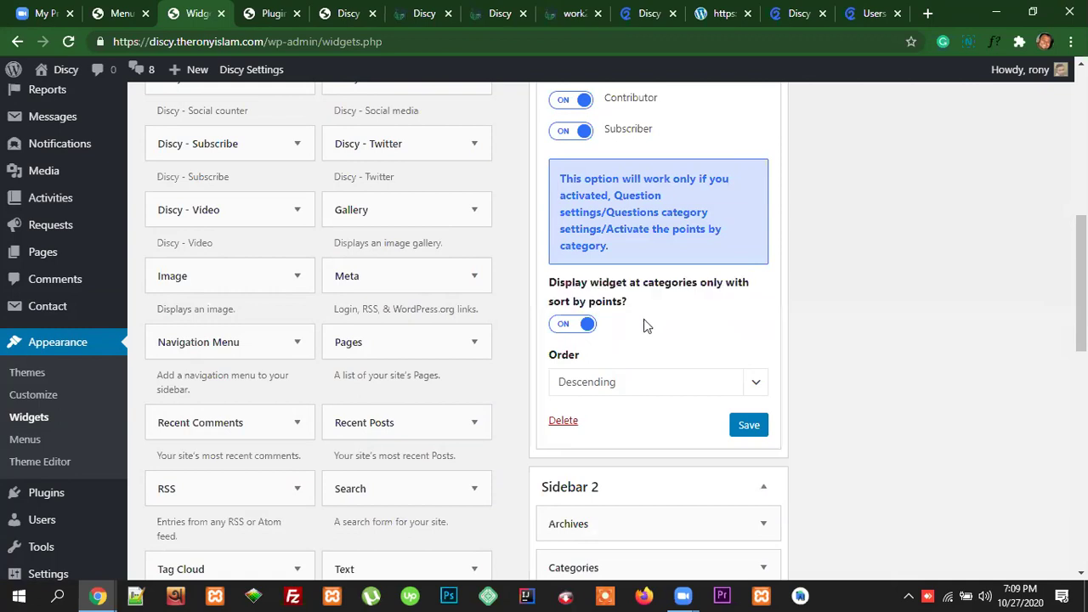
pyautogui.moveTo(632, 305); pyautogui.dragTo(551, 283)
pyautogui.click(661, 330)
pyautogui.moveTo(629, 307); pyautogui.dragTo(548, 282)
pyautogui.click(576, 324)
pyautogui.scroll(-5, 715, 349)
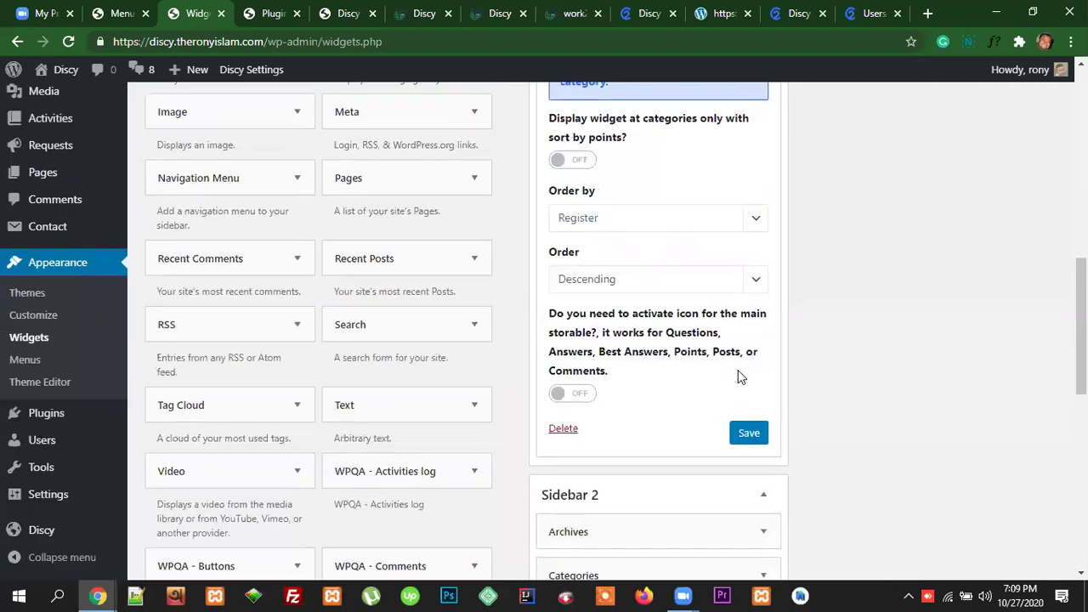
pyautogui.click(749, 358)
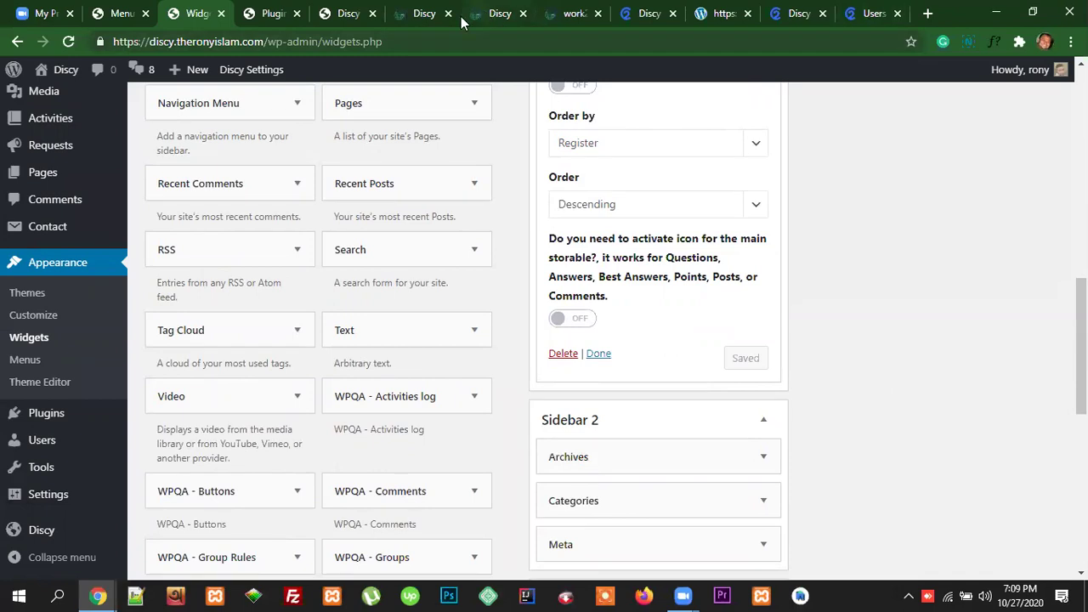
pyautogui.click(425, 13)
# Step: Reload the live front page and view the new TOp Member block with crowned users
pyautogui.click(442, 48)
pyautogui.press('Return')
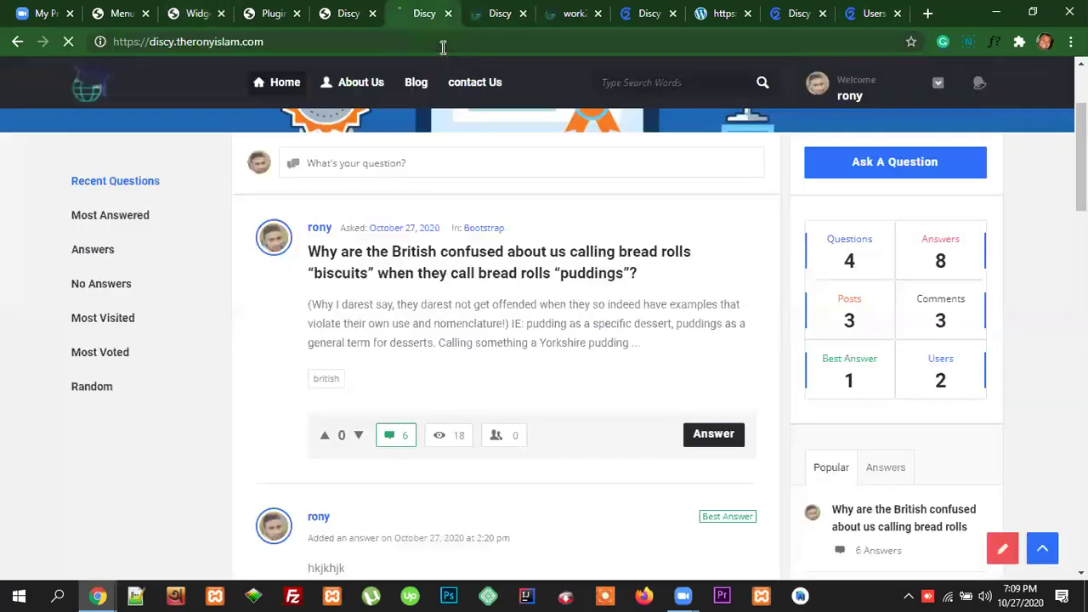
pyautogui.scroll(-4, 962, 422)
pyautogui.scroll(-5, 962, 423)
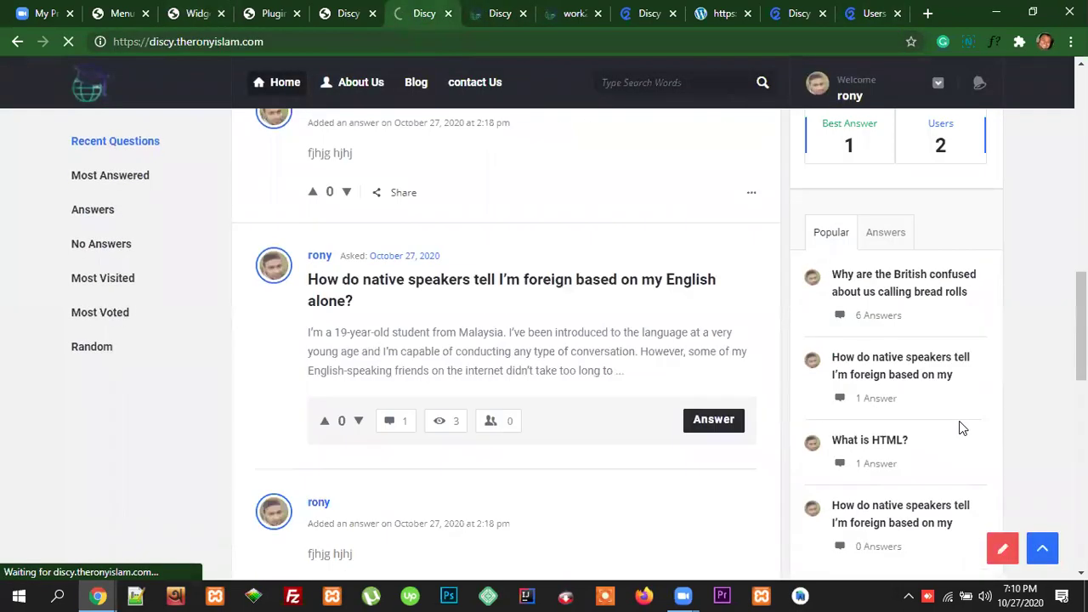
pyautogui.scroll(-10, 544, 341)
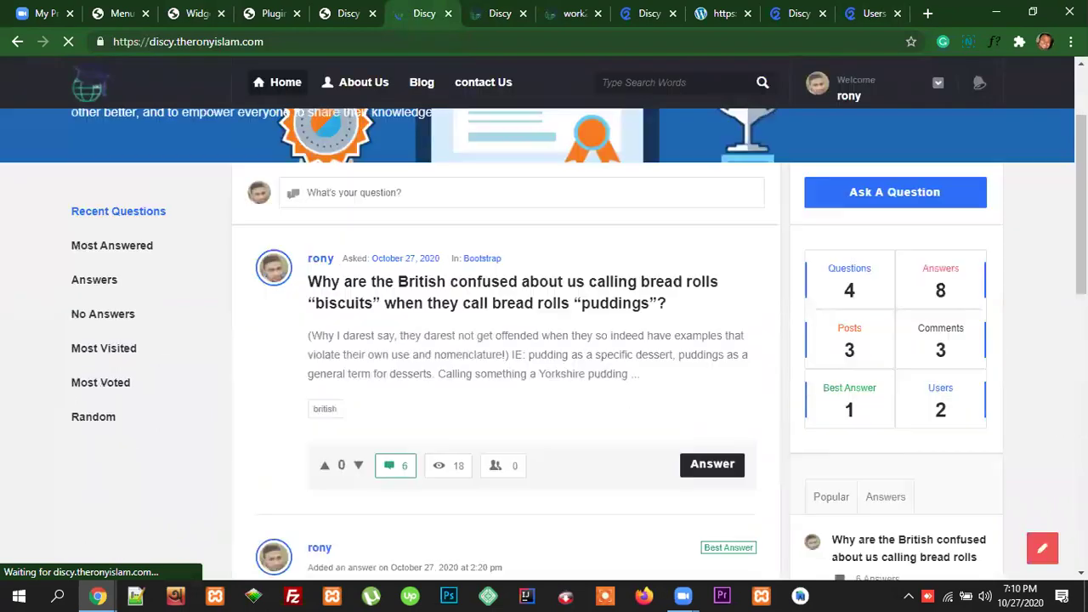
pyautogui.scroll(1, 1006, 304)
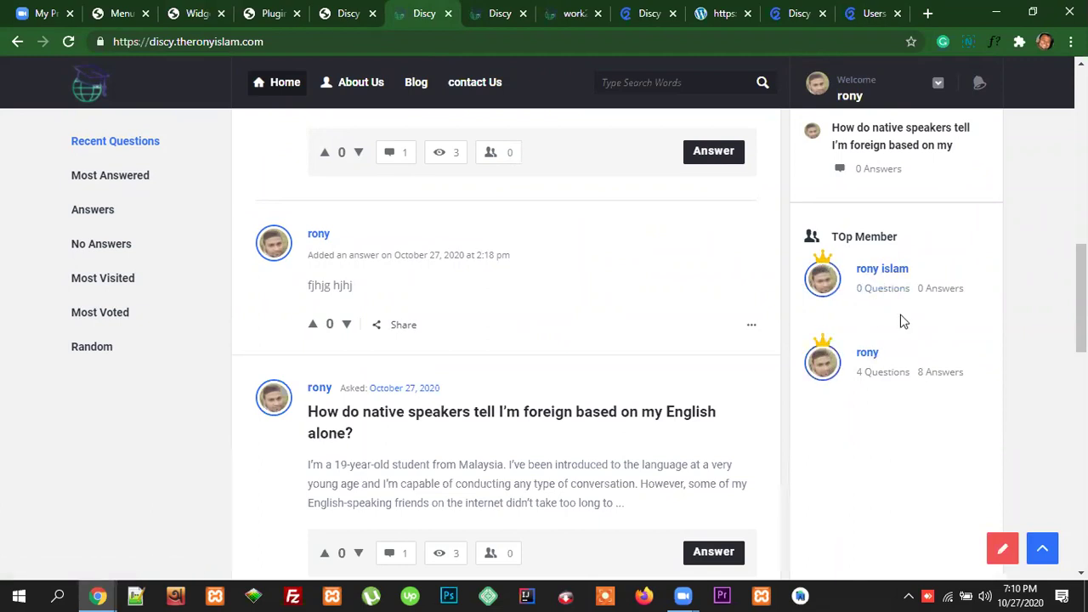
# Step: Compare the widgets page, live sidebar and demo users page, scrolling the demo to Trending Tags
pyautogui.click(194, 14)
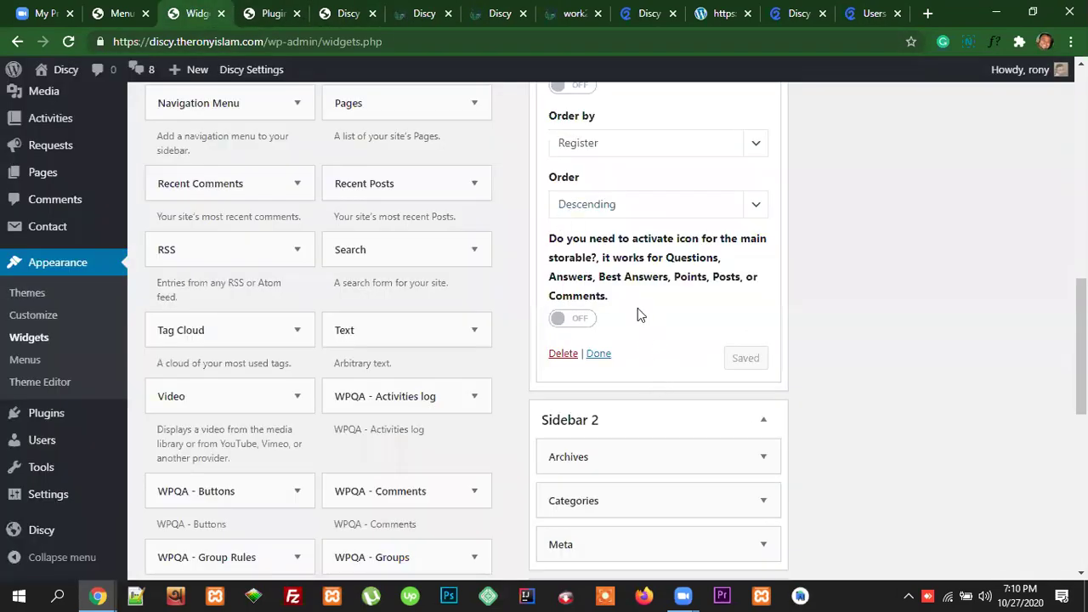
pyautogui.scroll(3, 637, 315)
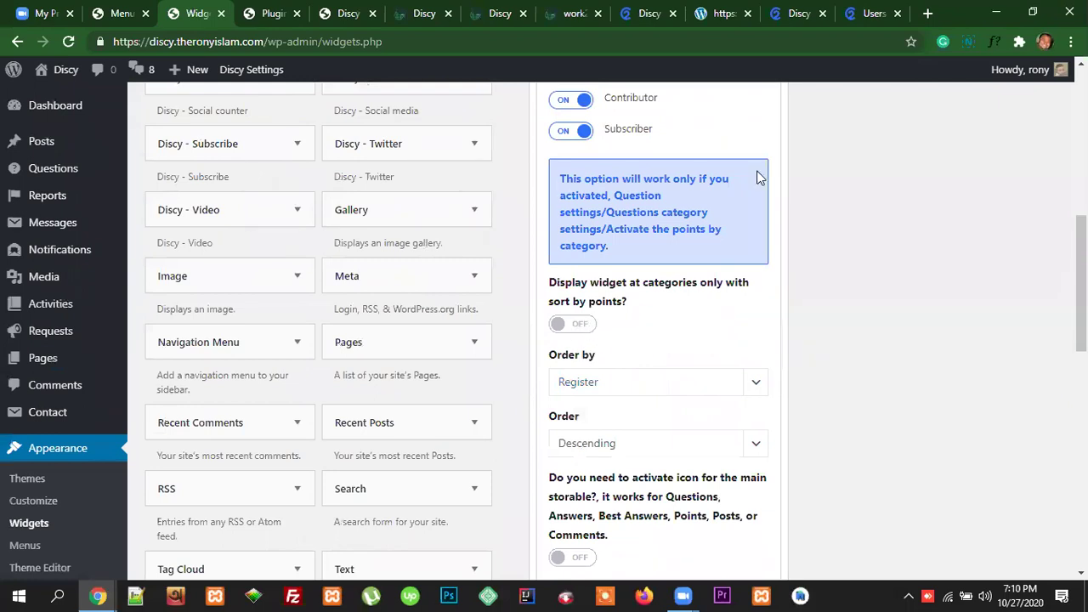
pyautogui.click(876, 12)
pyautogui.click(430, 11)
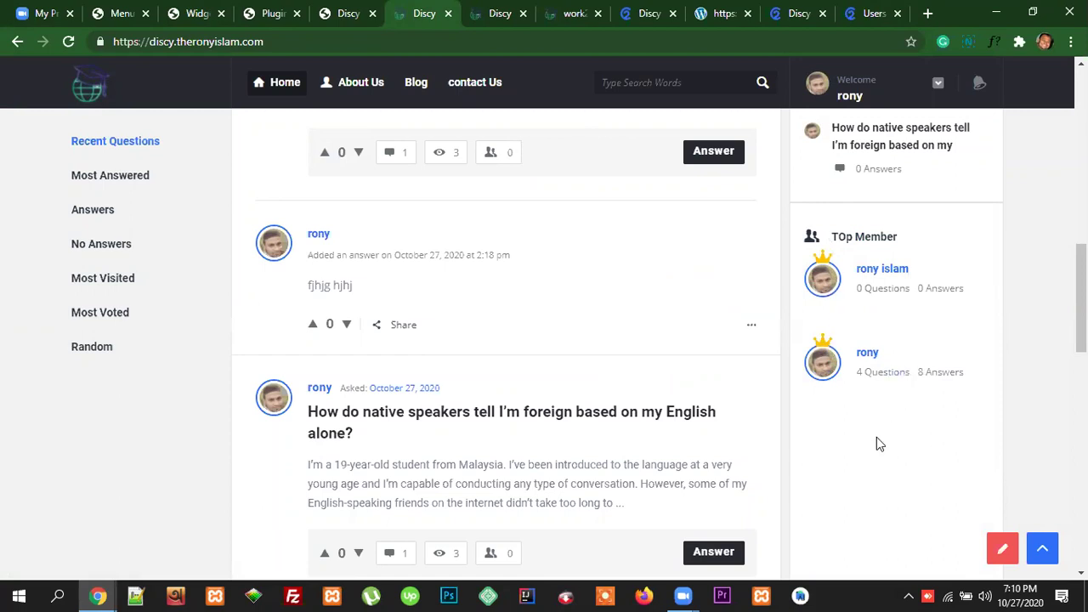
pyautogui.click(871, 13)
pyautogui.scroll(-3, 910, 341)
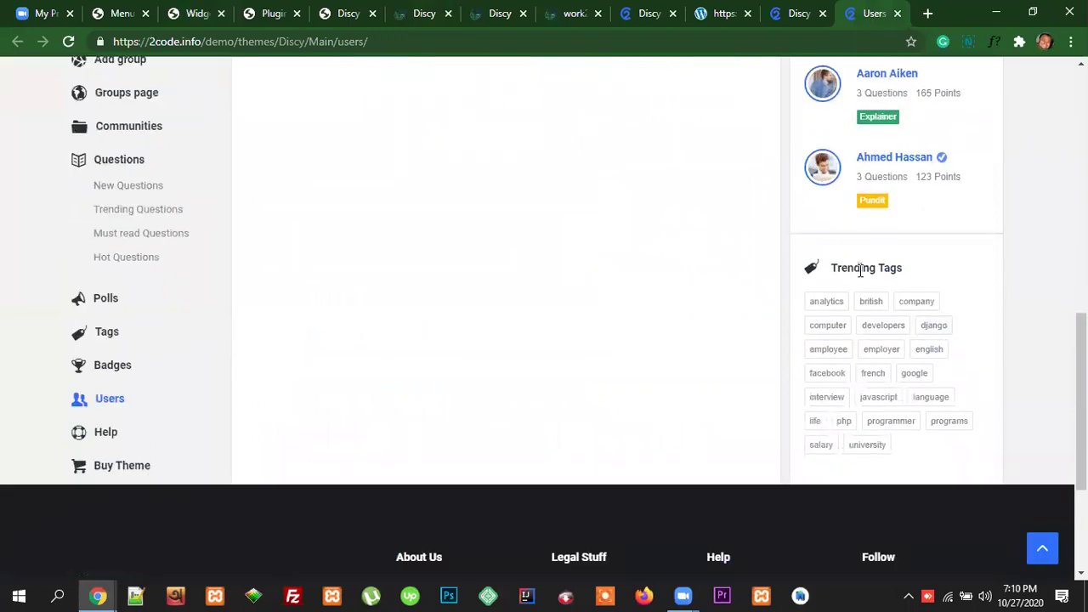
# Step: Copy the demo's 'Trending Tags' heading and find Tag Cloud among the available widgets
pyautogui.tripleClick(860, 270)
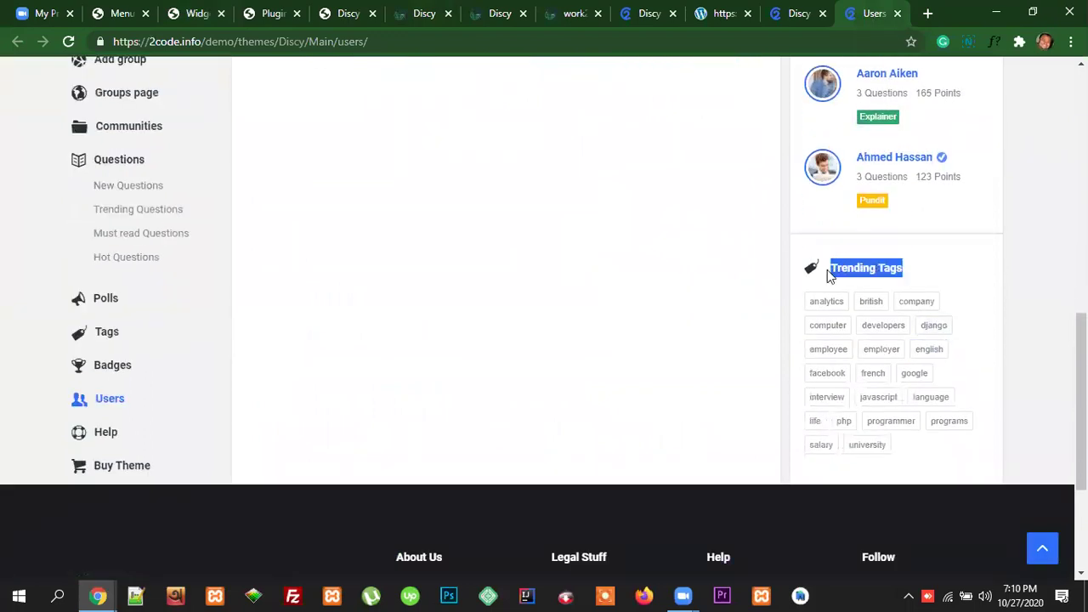
pyautogui.click(195, 14)
pyautogui.scroll(4, 439, 350)
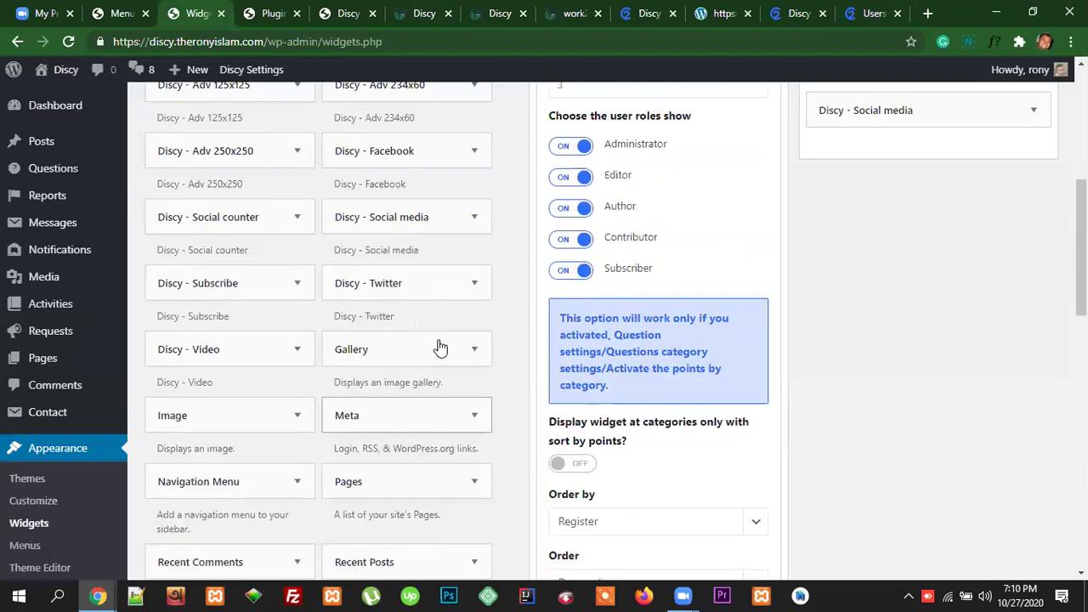
pyautogui.scroll(1, 439, 344)
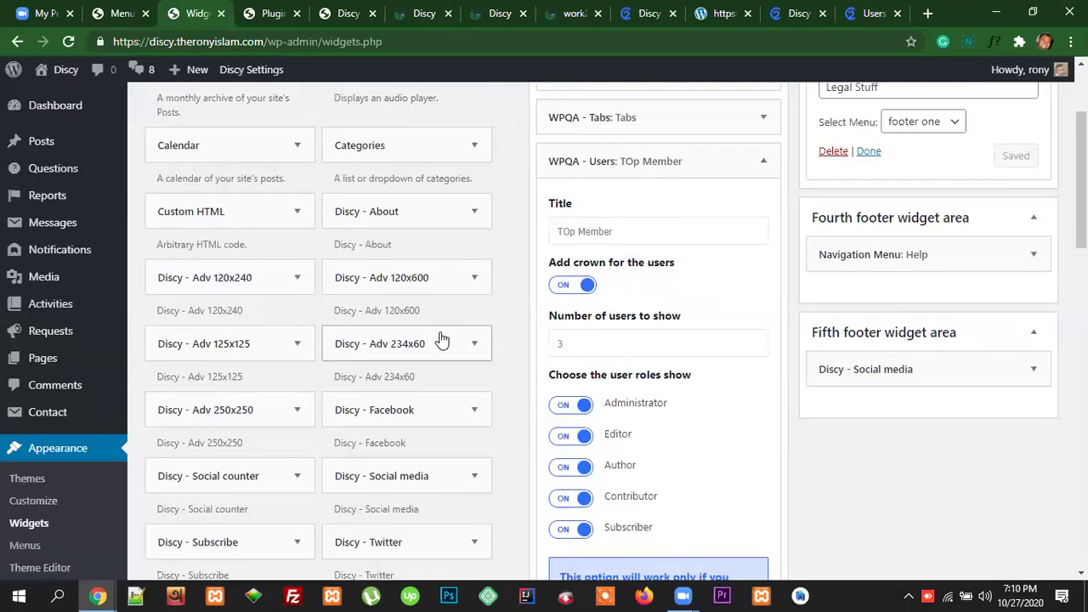
pyautogui.scroll(2, 442, 340)
pyautogui.scroll(-1, 441, 332)
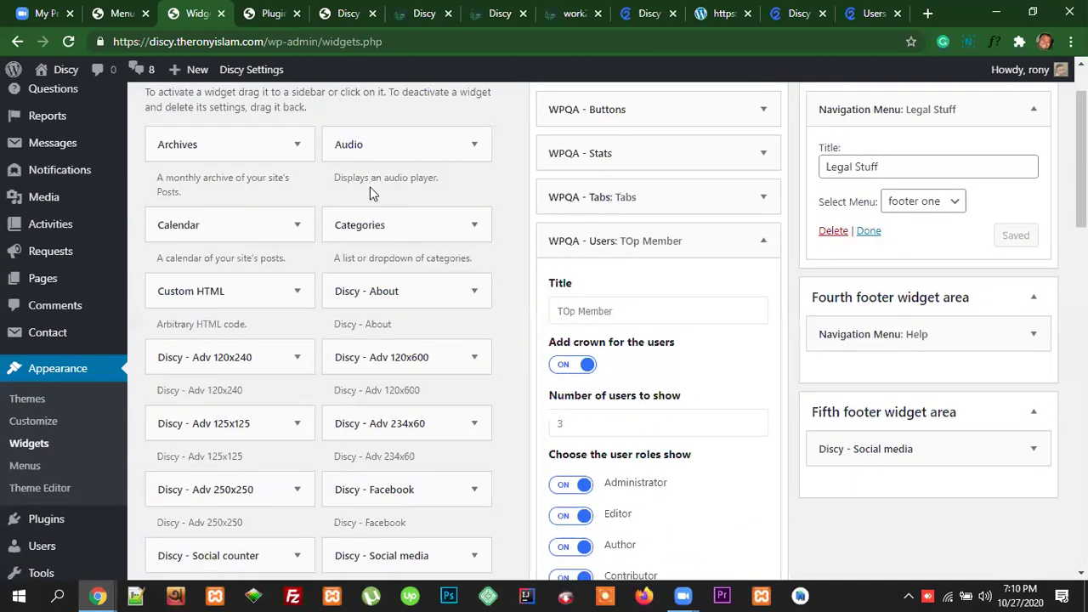
pyautogui.scroll(-2, 384, 306)
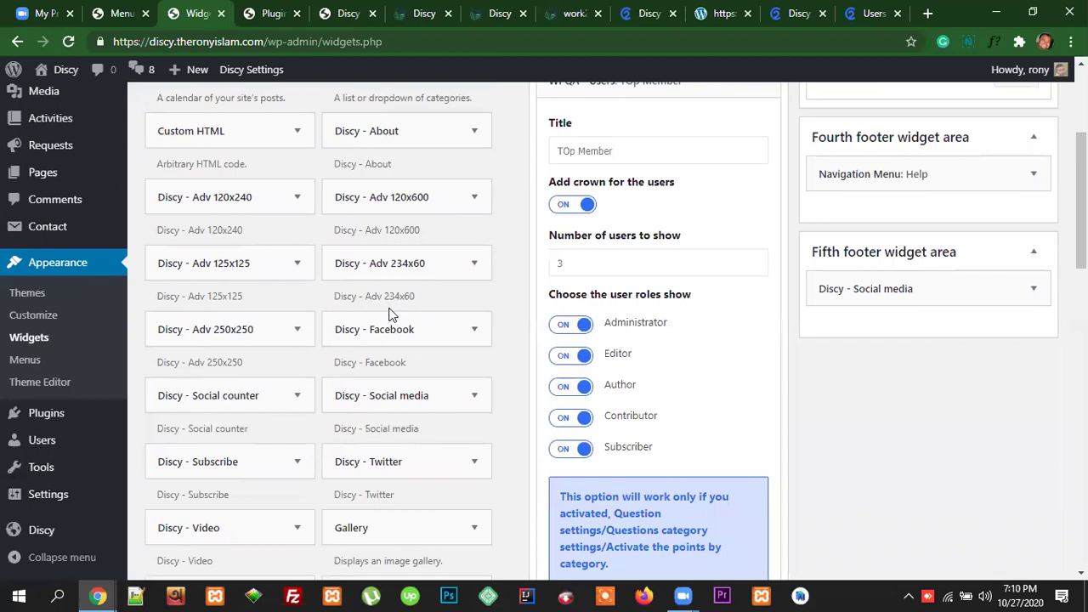
pyautogui.scroll(-4, 389, 314)
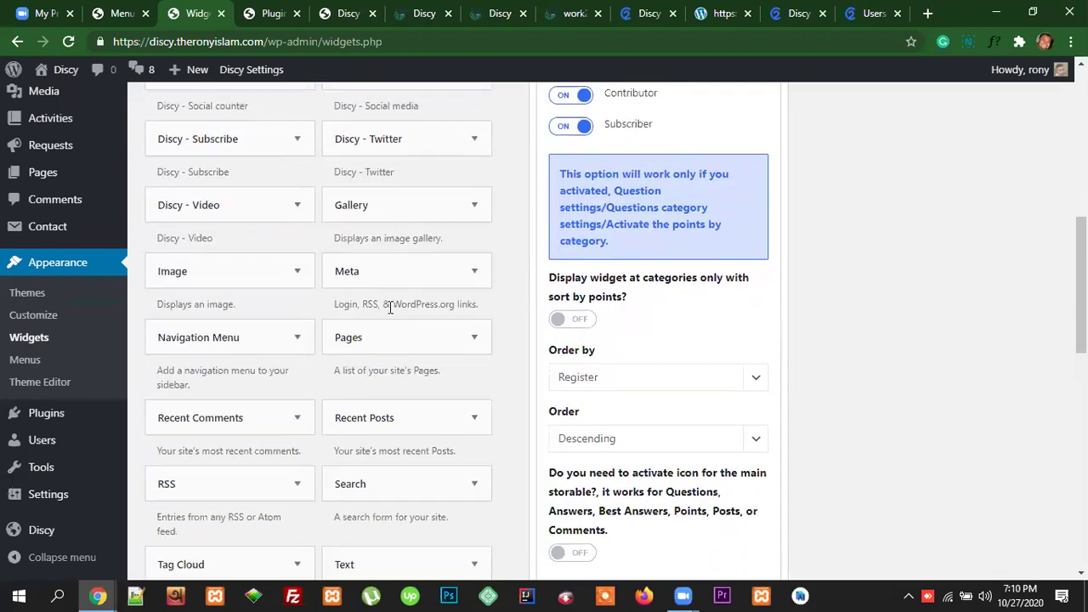
pyautogui.scroll(-1, 389, 310)
pyautogui.scroll(-2, 226, 342)
# Step: Add the Tag Cloud widget to the main Sidebar
pyautogui.click(290, 332)
pyautogui.click(255, 534)
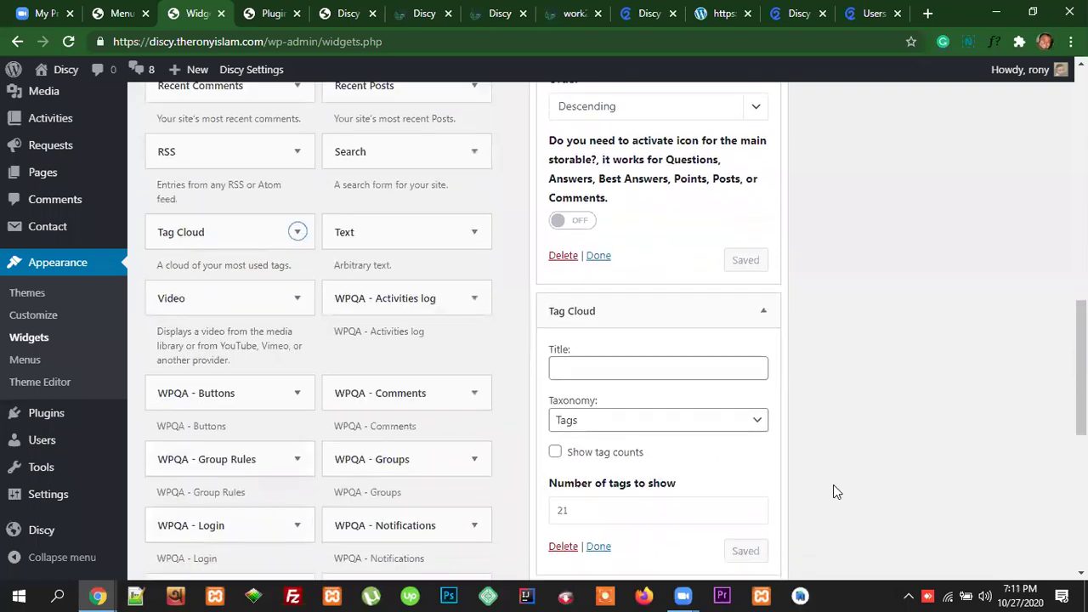
pyautogui.click(876, 11)
# Step: Paste 'Trending Tags' from the demo as the Tag Cloud widget's title
pyautogui.tripleClick(858, 268)
pyautogui.hotkey('ctrl', 'c')
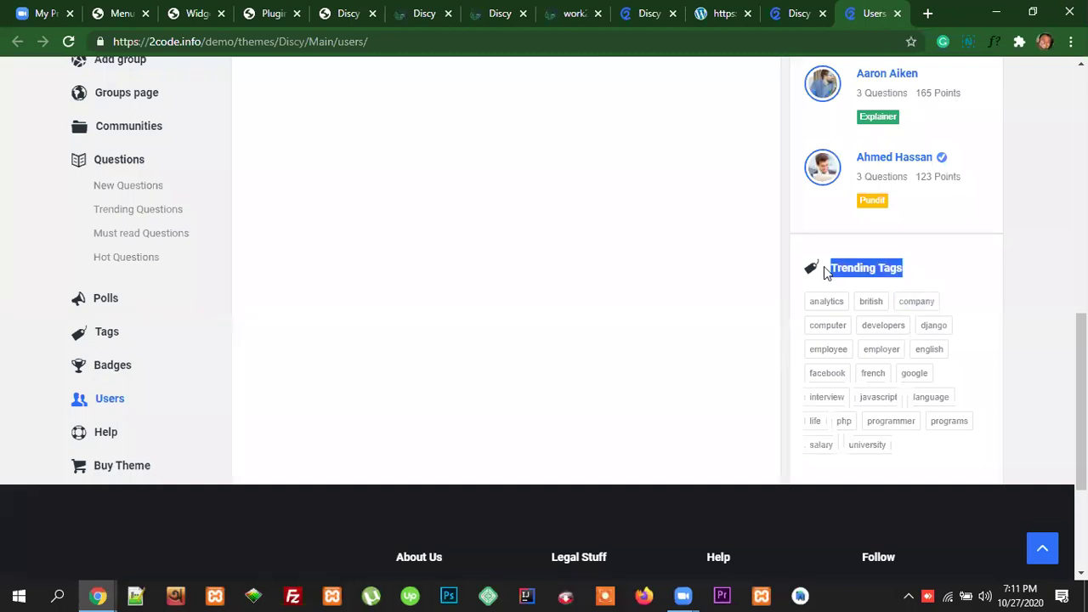
pyautogui.click(174, 17)
pyautogui.click(578, 306)
pyautogui.hotkey('ctrl', 'v')
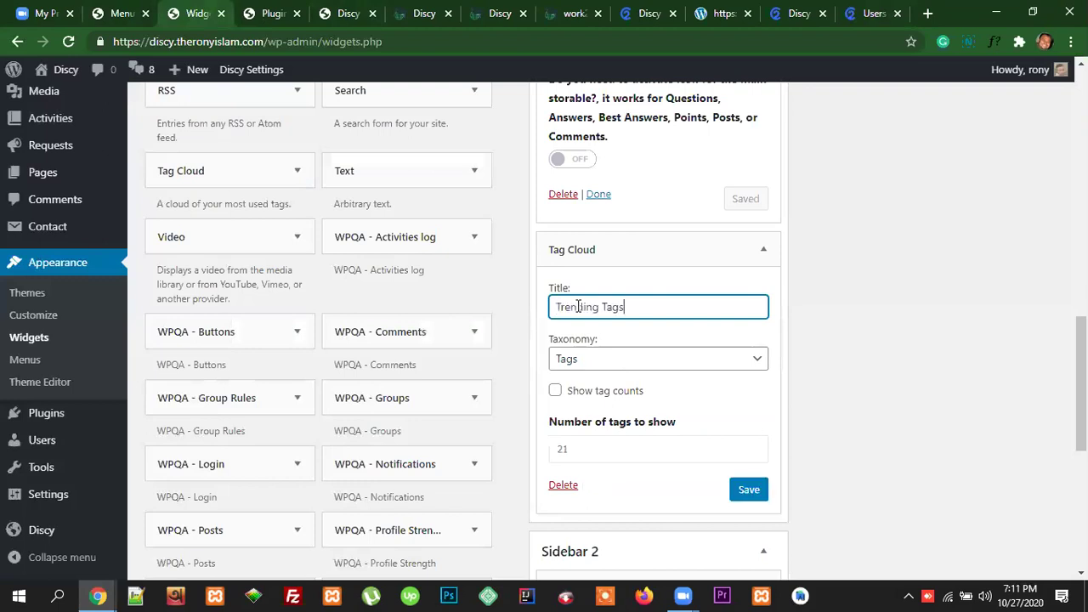
# Step: Keep the taxonomy on Tags, show tag counts, and save the Tag Cloud widget
pyautogui.click(624, 359)
pyautogui.click(618, 387)
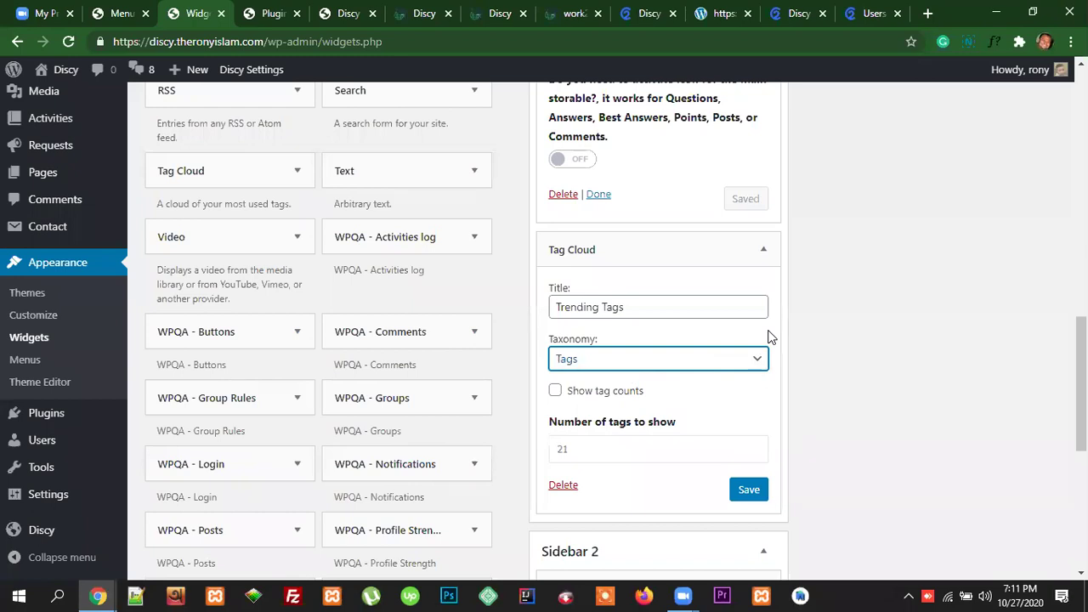
pyautogui.click(555, 392)
pyautogui.click(661, 394)
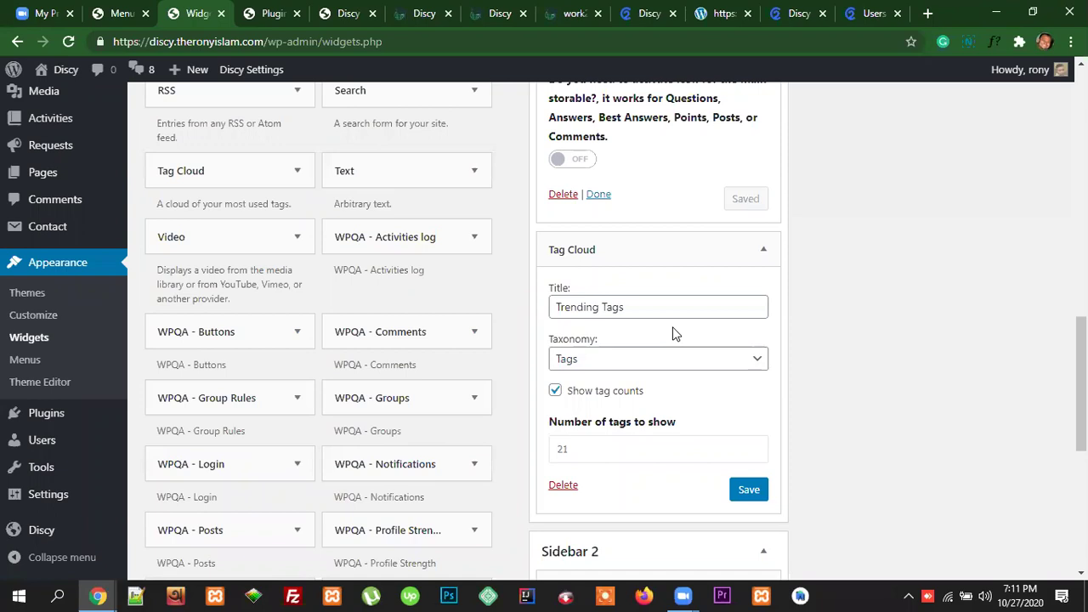
pyautogui.click(749, 493)
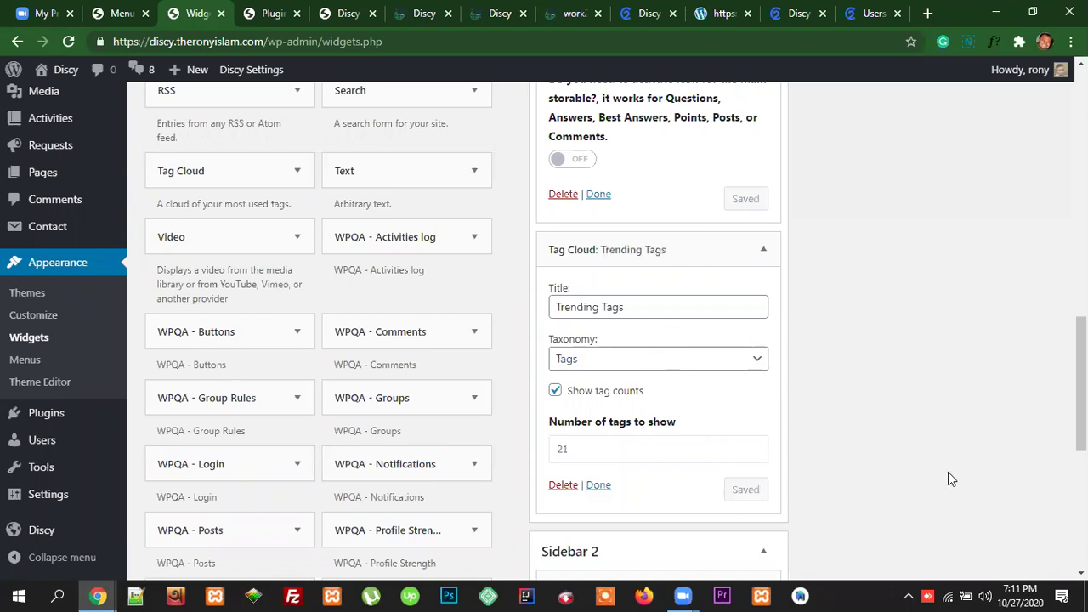
# Step: Reload the live Discy home page and scroll through the sidebar widgets
pyautogui.click(419, 17)
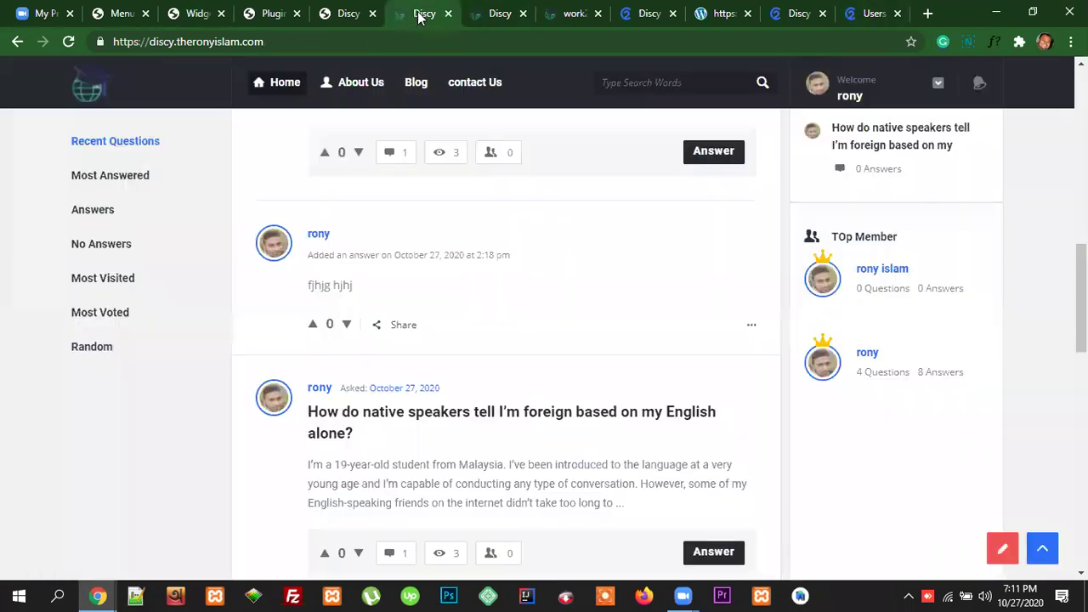
pyautogui.click(418, 38)
pyautogui.press('Return')
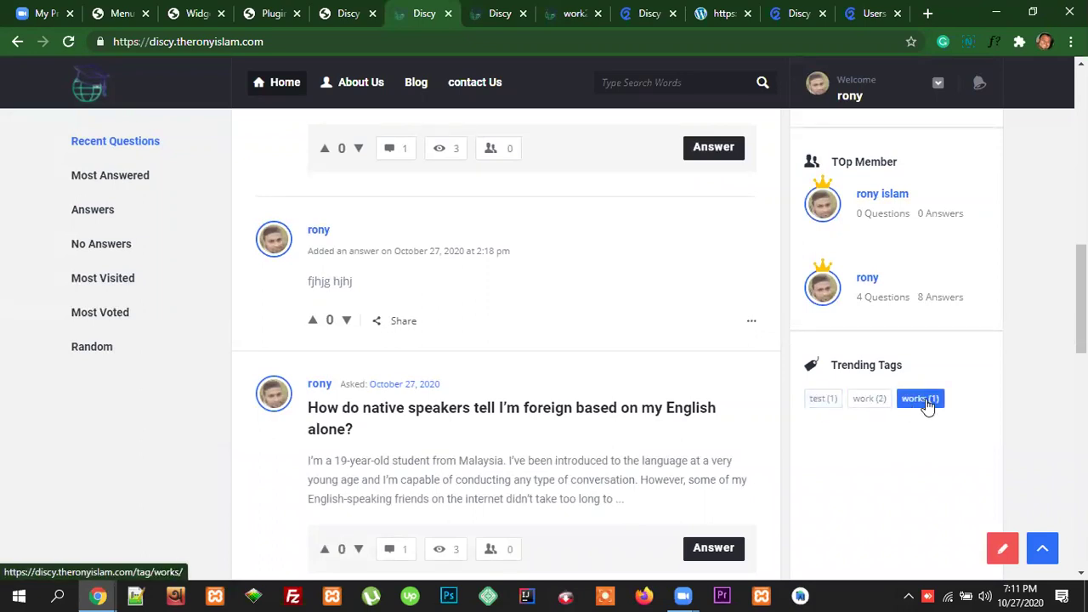
pyautogui.scroll(-2, 964, 396)
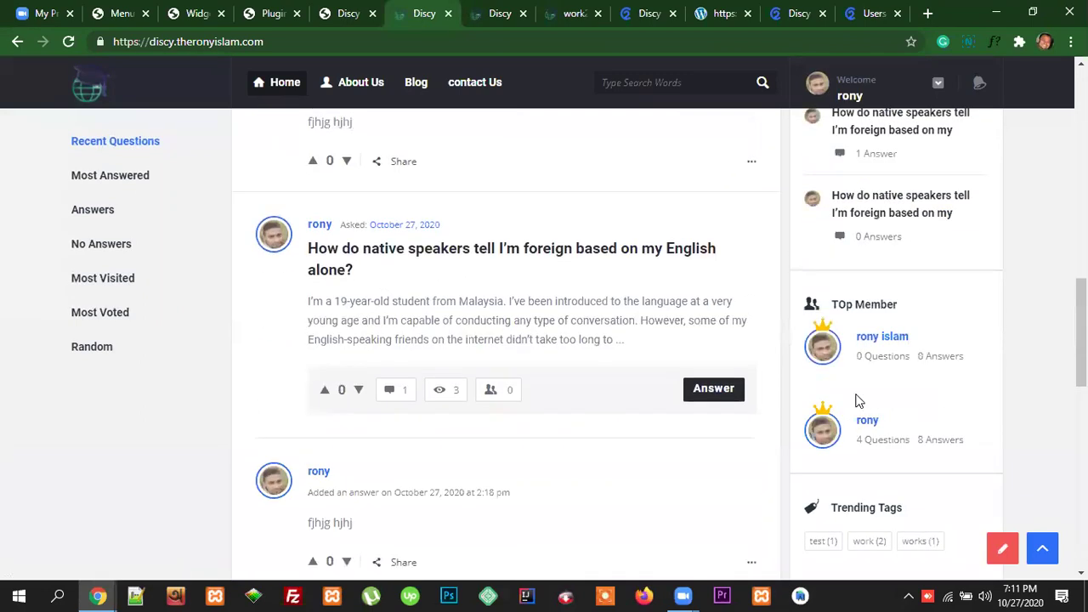
pyautogui.scroll(-3, 949, 413)
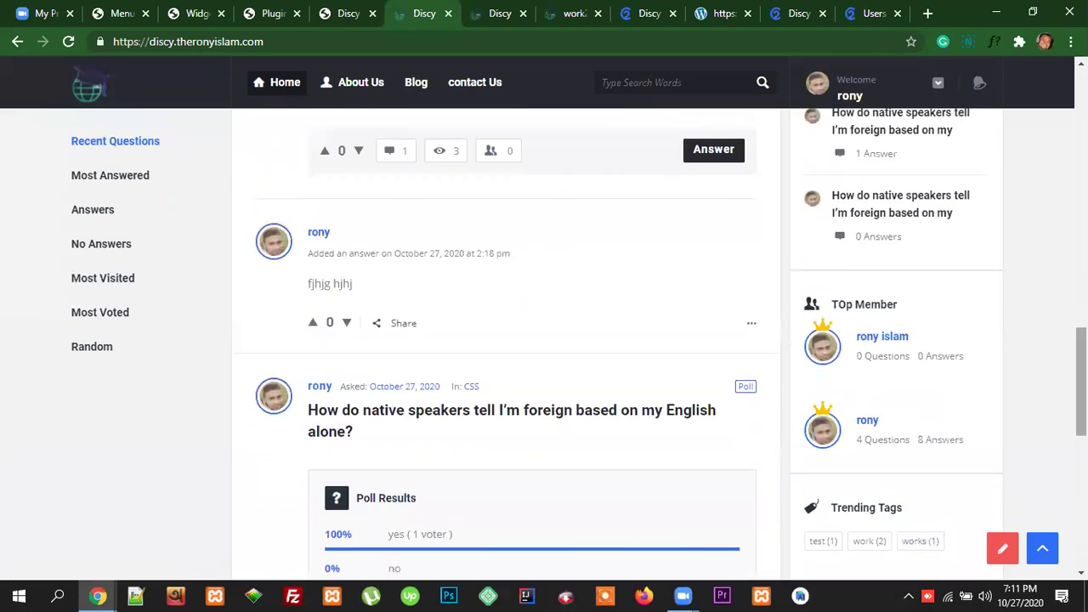
pyautogui.scroll(-1, 984, 517)
pyautogui.scroll(-3, 879, 535)
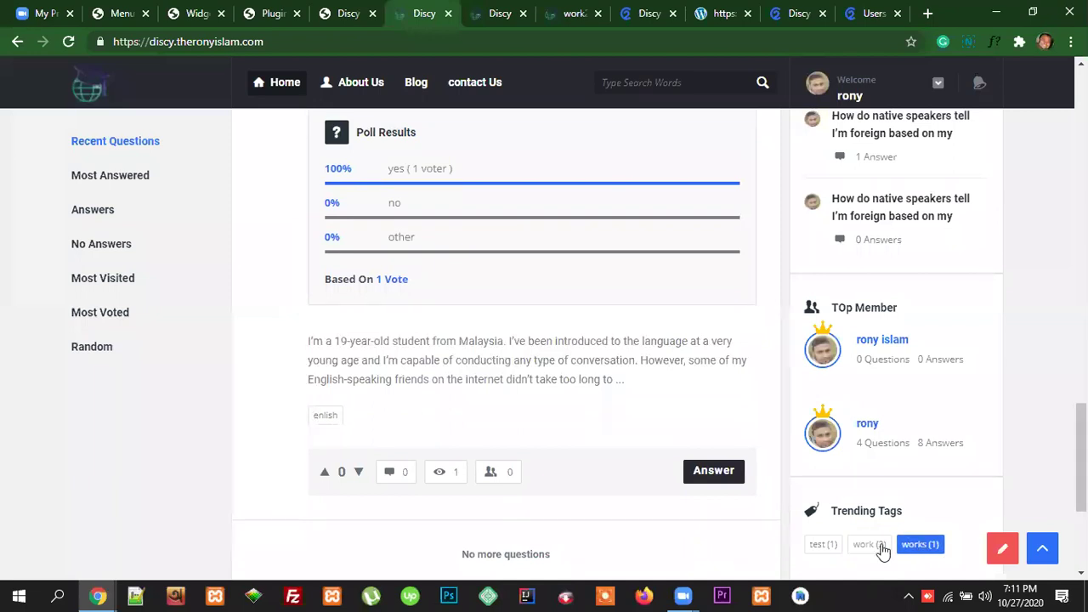
pyautogui.scroll(-3, 970, 525)
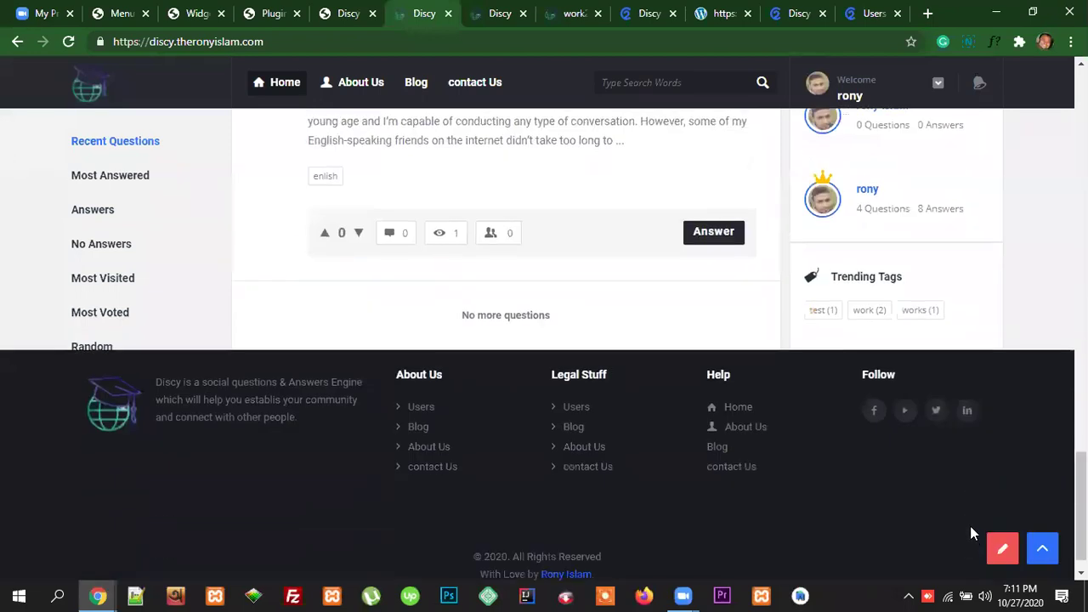
pyautogui.scroll(12, 952, 495)
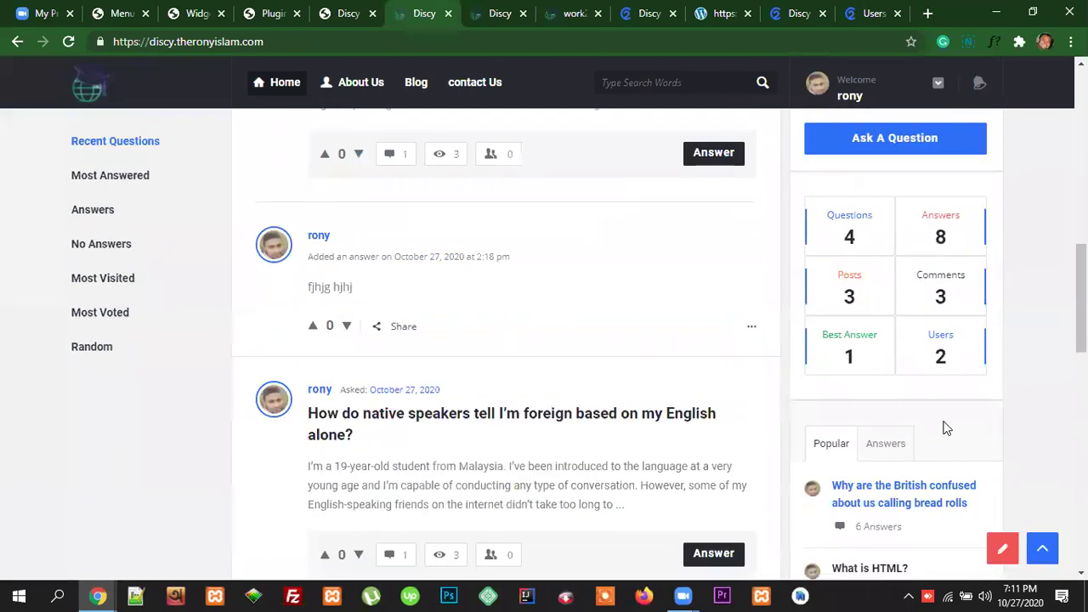
pyautogui.scroll(-10, 944, 419)
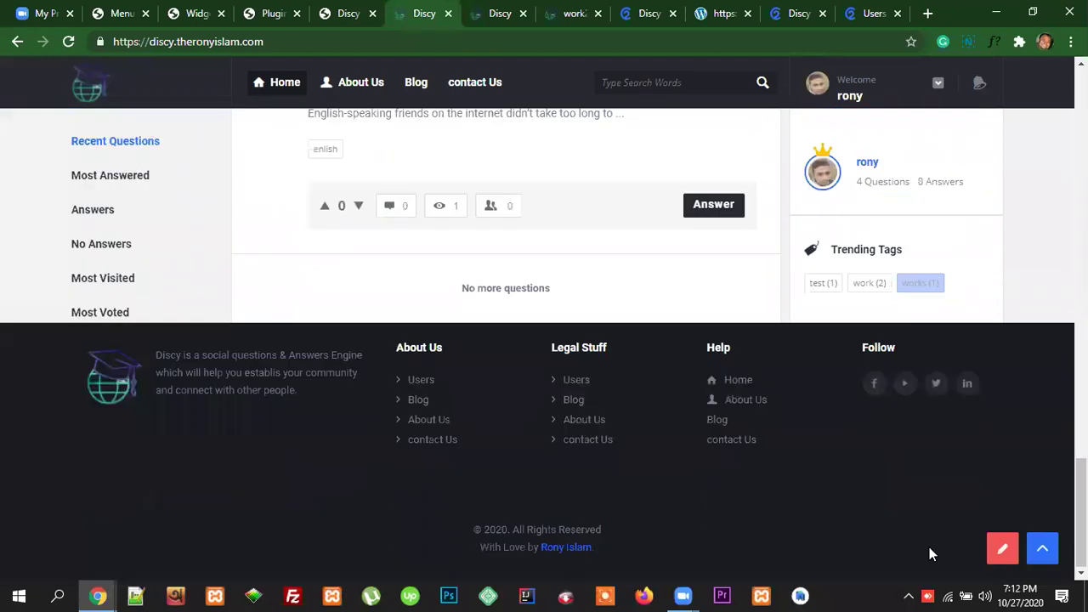
pyautogui.scroll(10, 255, 357)
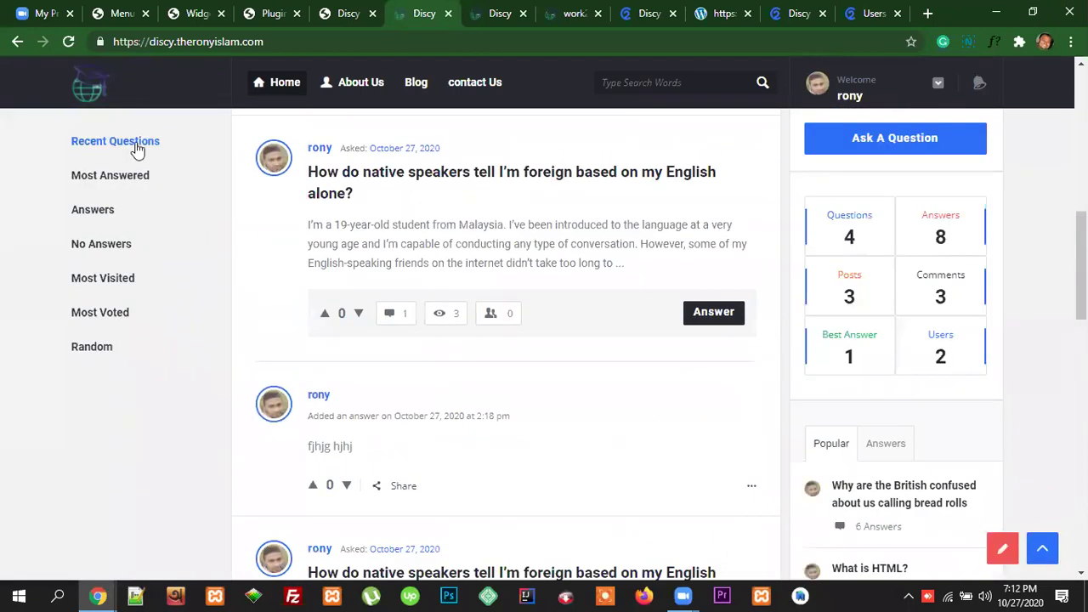
# Step: Browse back up the front page and bring up the ask-a-question form
pyautogui.click(98, 245)
pyautogui.scroll(-2, 914, 382)
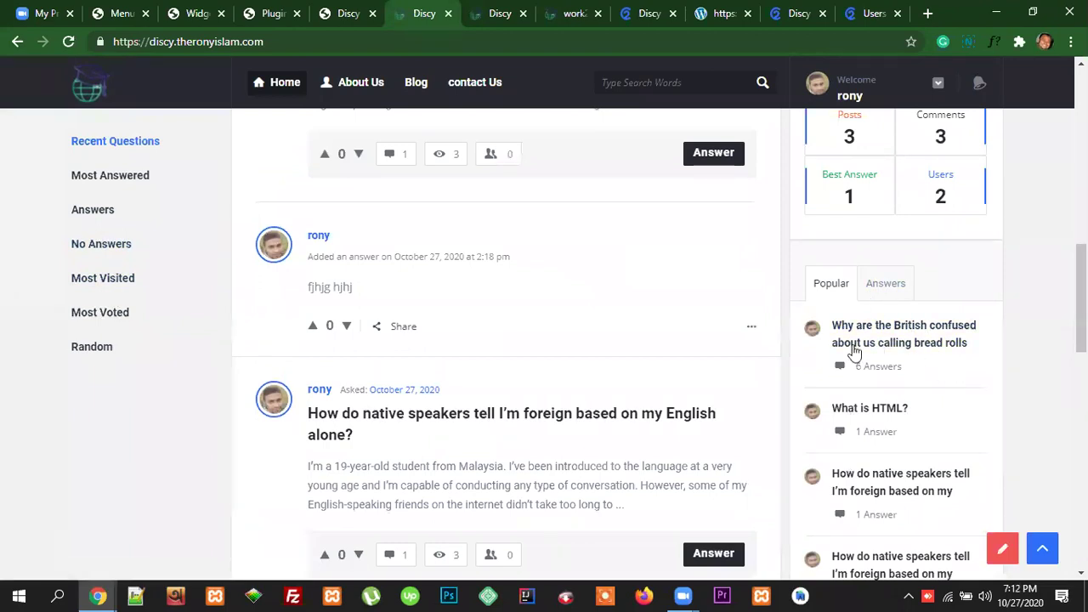
pyautogui.scroll(1, 593, 374)
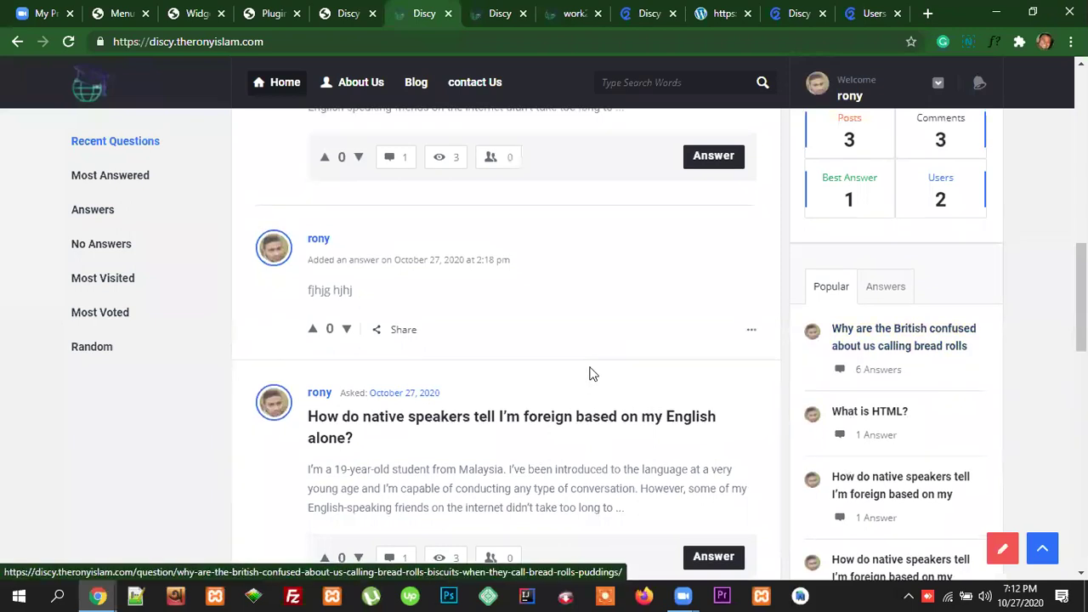
pyautogui.scroll(4, 592, 374)
pyautogui.scroll(-4, 590, 371)
pyautogui.scroll(3, 851, 362)
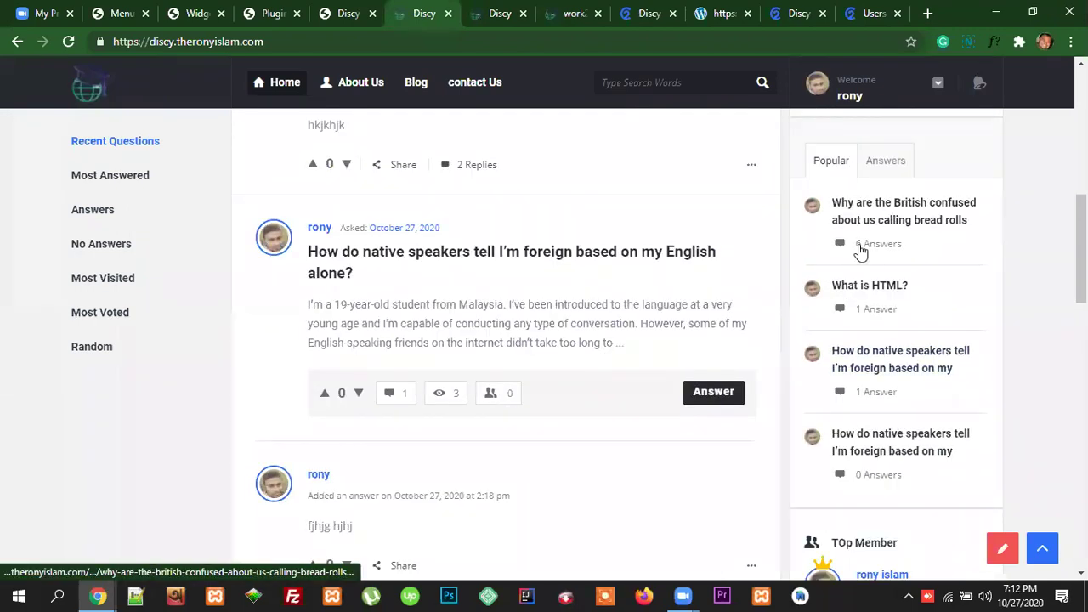
pyautogui.scroll(7, 598, 306)
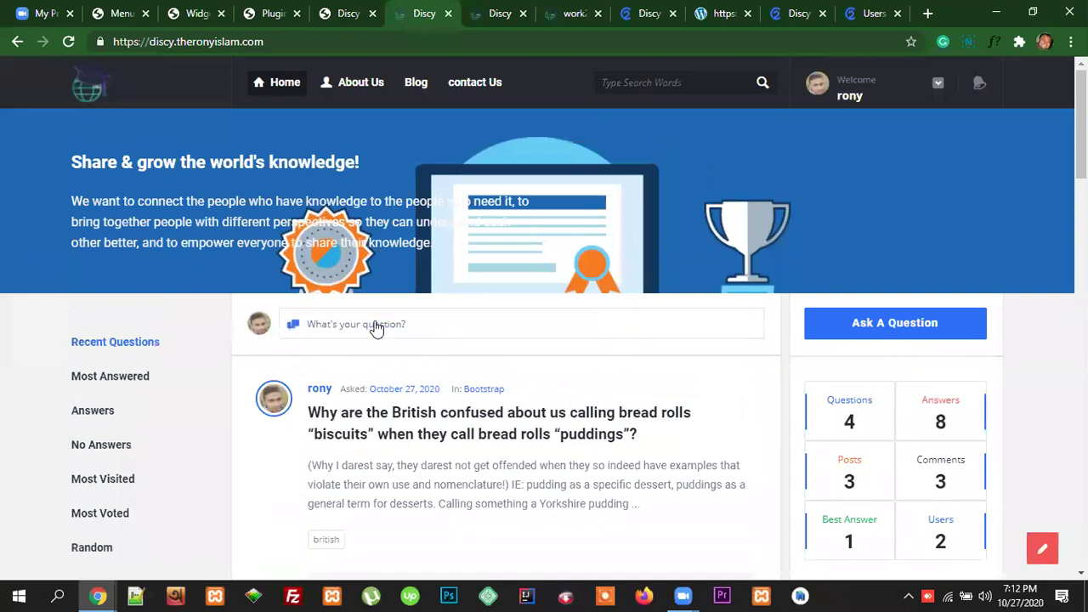
pyautogui.click(377, 328)
# Step: Enter the question title 'What is your name?' and choose the CSS category
pyautogui.click(366, 187)
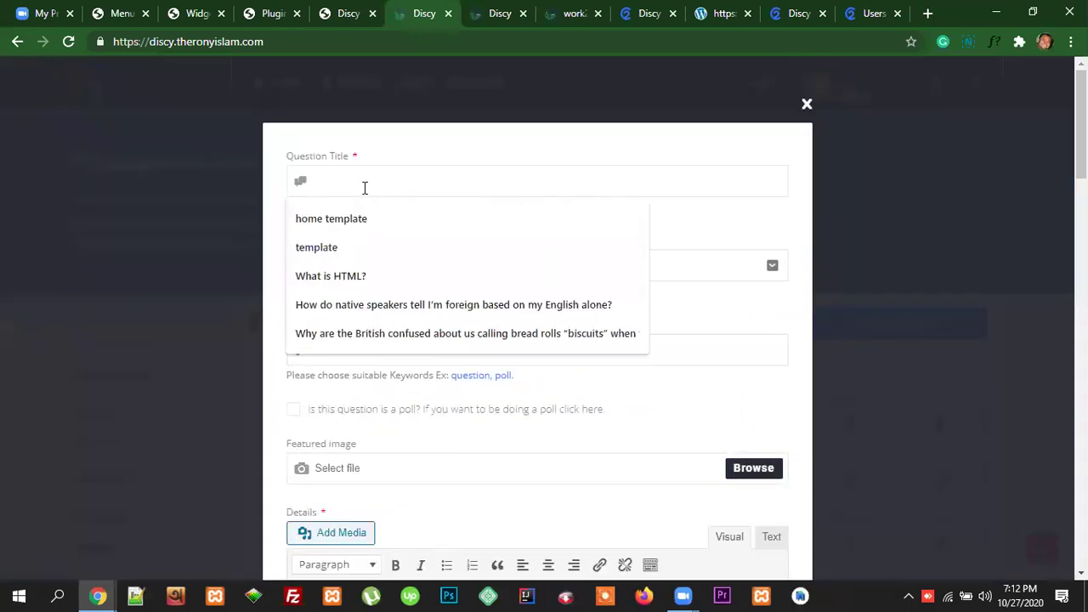
pyautogui.write('What is your name?')
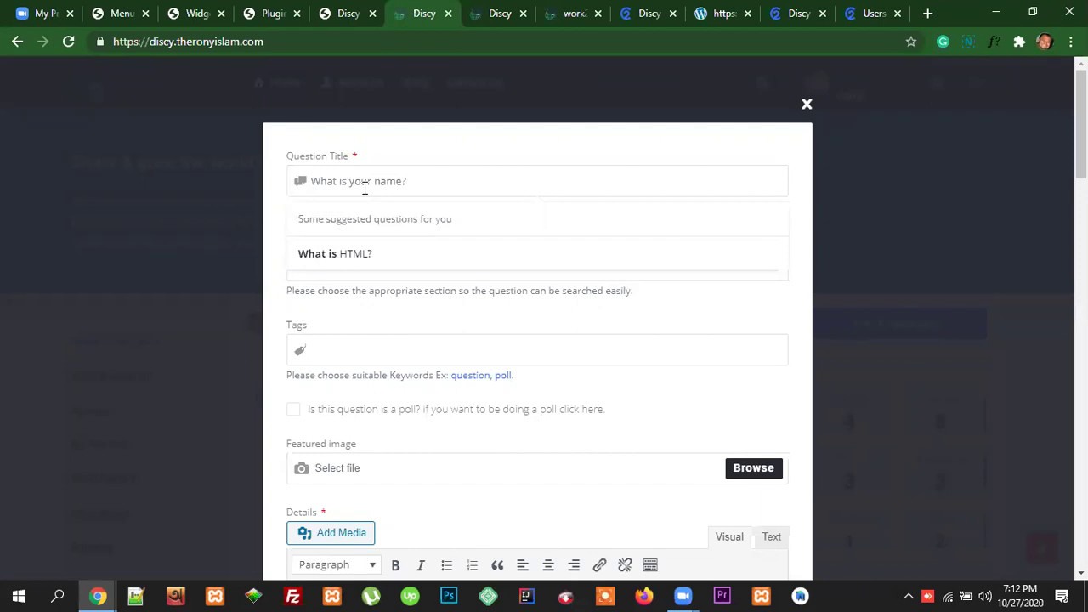
pyautogui.click(461, 266)
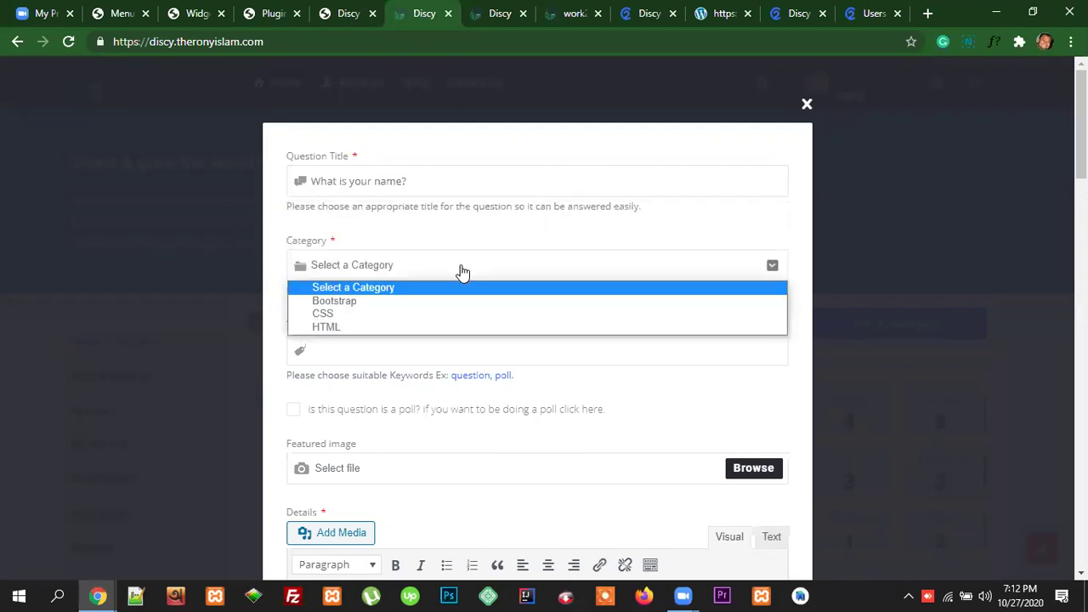
pyautogui.click(427, 316)
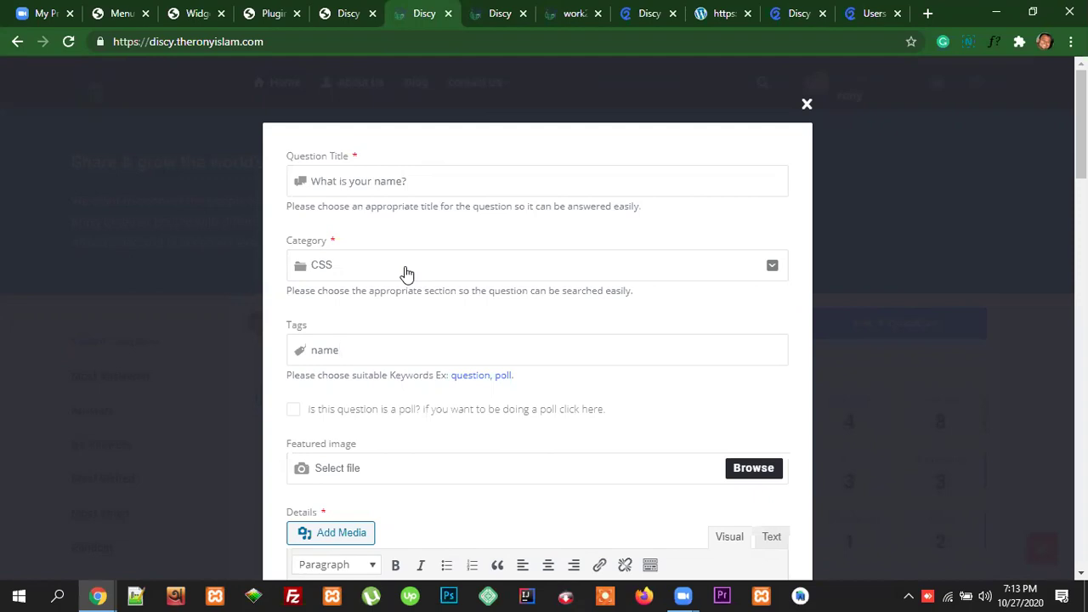
# Step: Reselect CSS in the Category dropdown so the question keeps CSS as its category
pyautogui.click(445, 272)
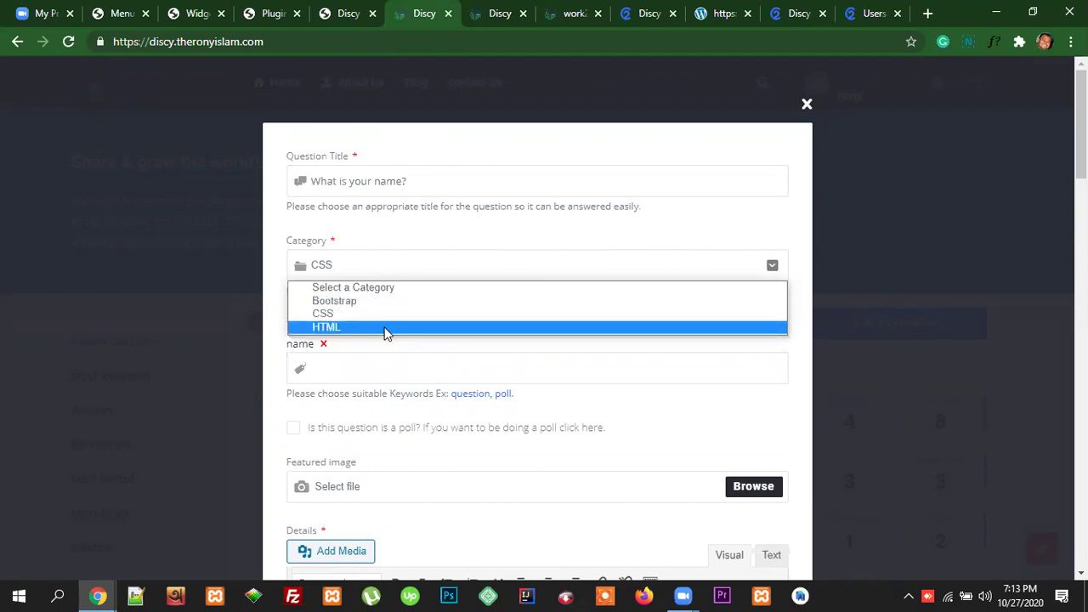
pyautogui.click(418, 272)
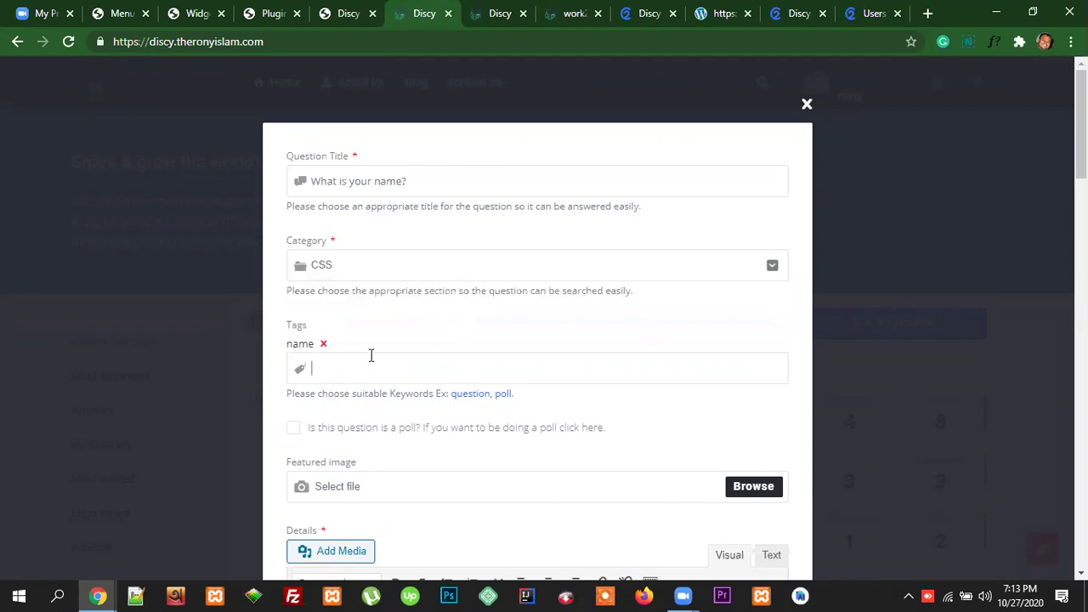
pyautogui.scroll(-1, 574, 353)
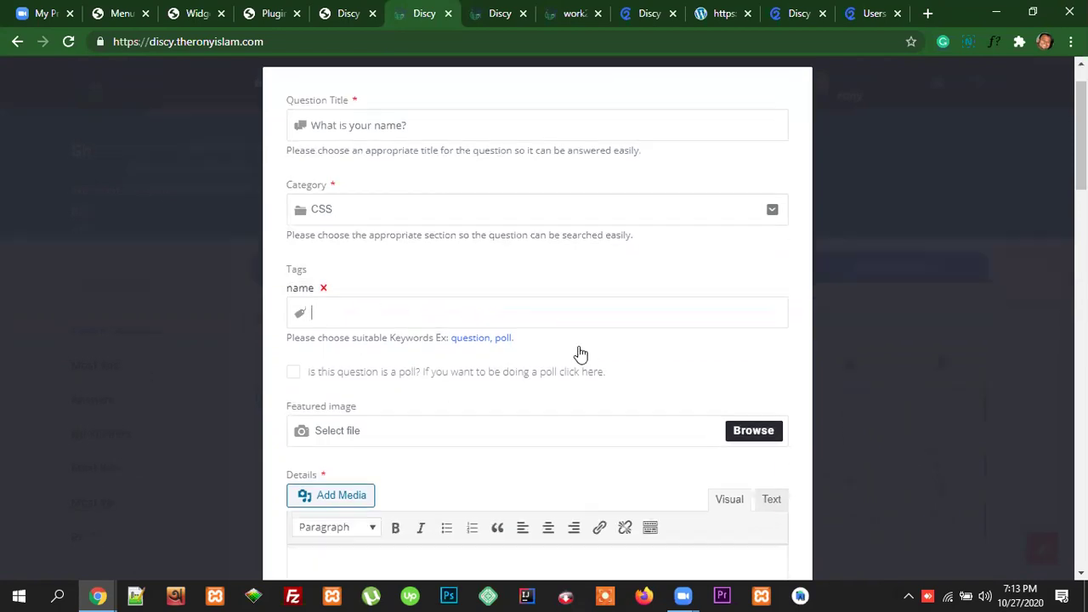
pyautogui.scroll(-2, 561, 349)
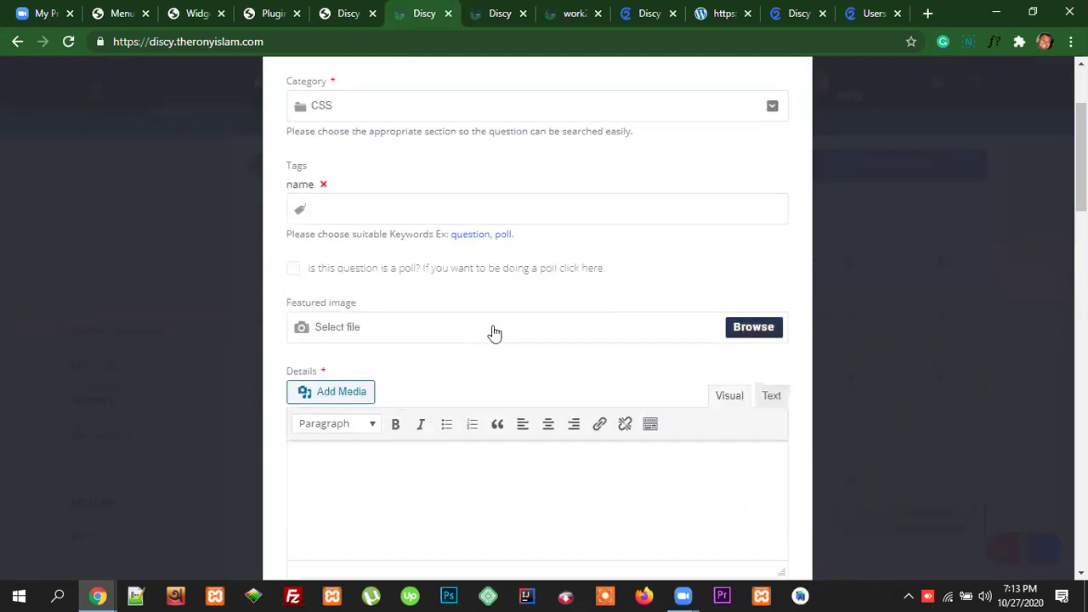
# Step: Mark the question as a poll and enter two name answers as its options
pyautogui.click(294, 270)
pyautogui.click(363, 311)
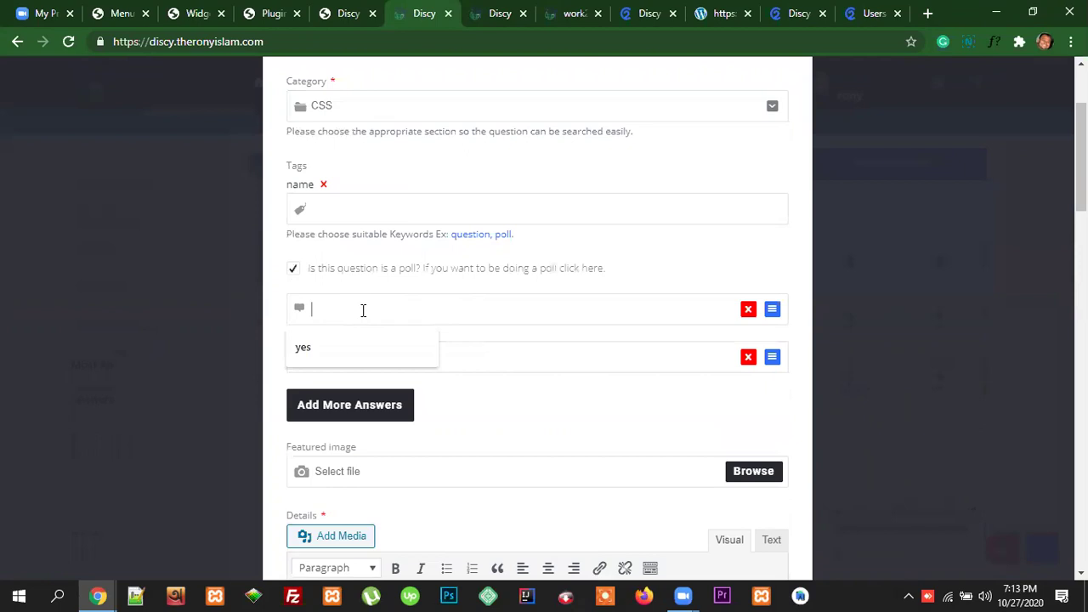
pyautogui.scroll(3, 445, 239)
pyautogui.scroll(-1, 434, 247)
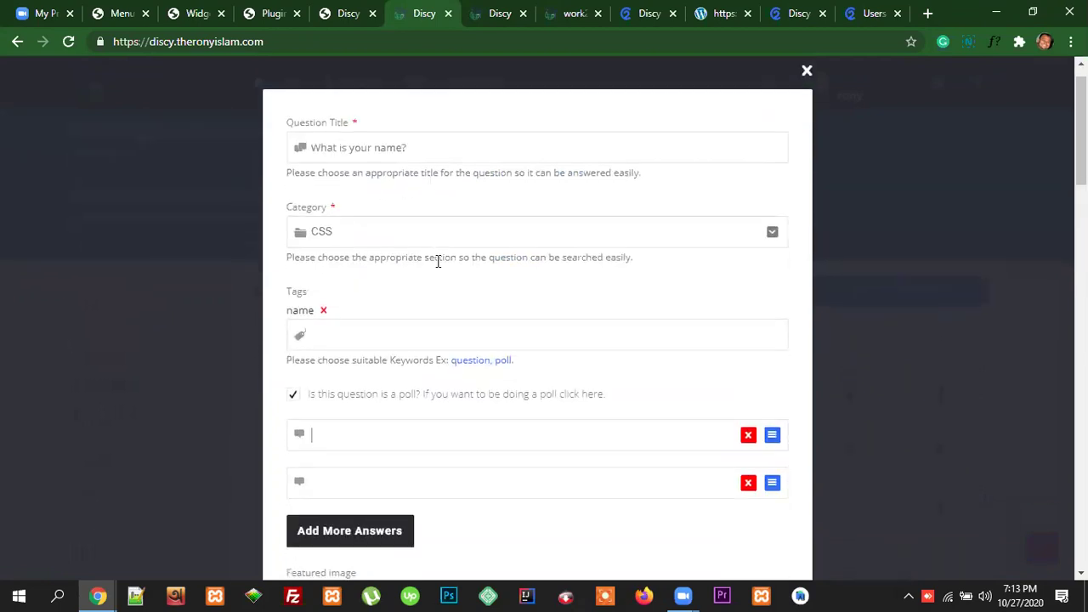
pyautogui.scroll(-3, 438, 262)
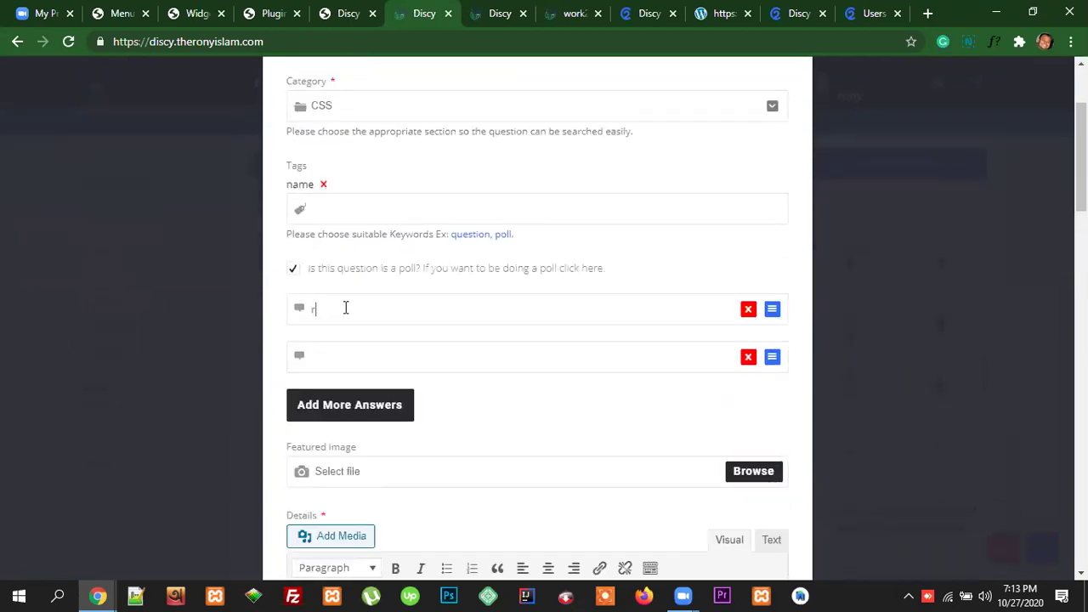
pyautogui.click(334, 359)
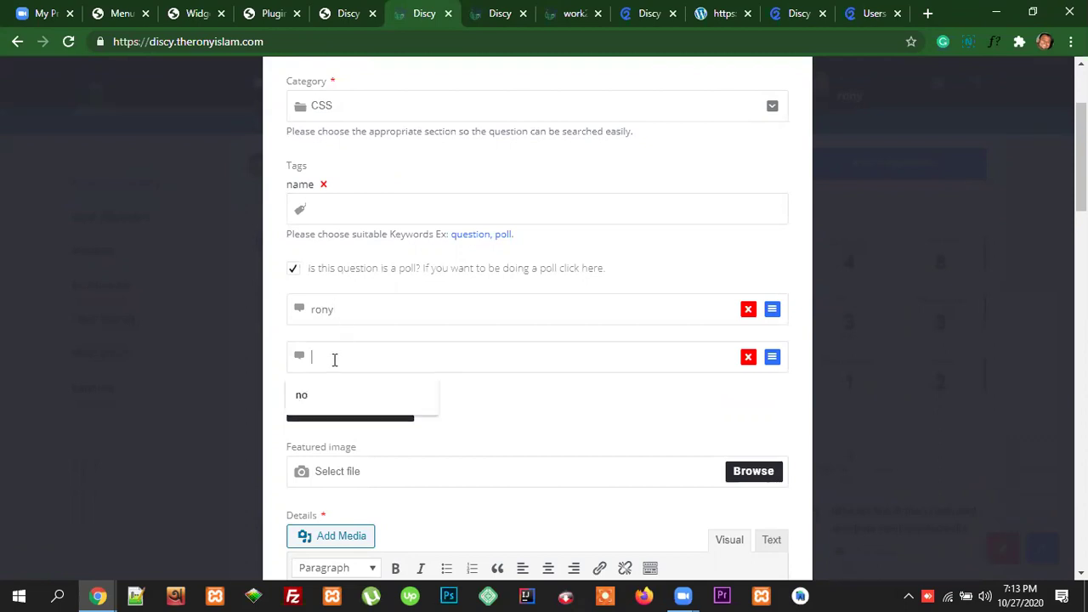
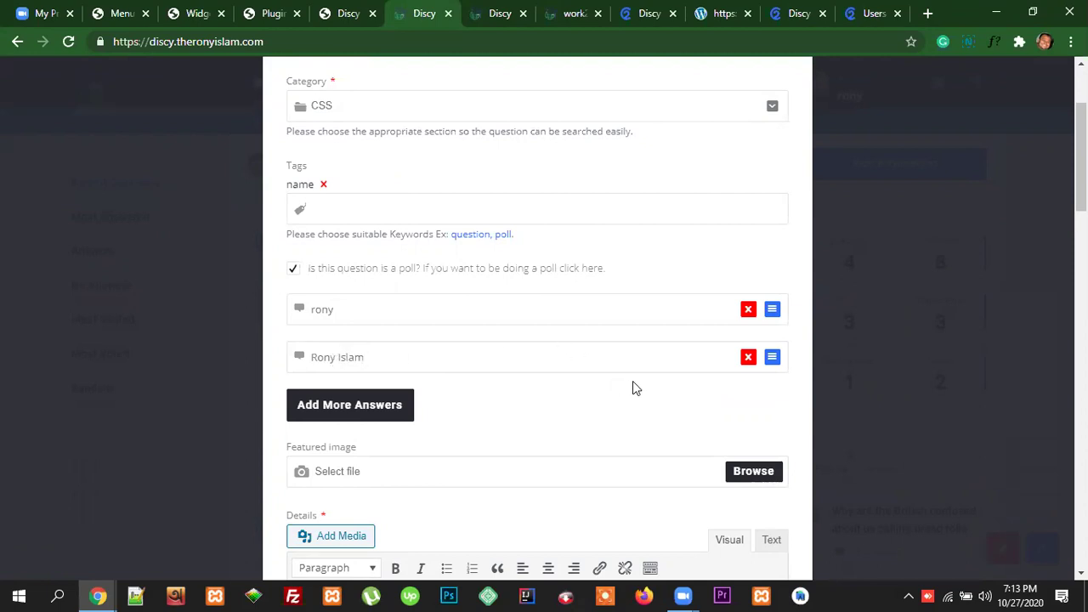
pyautogui.scroll(-1, 425, 382)
pyautogui.scroll(-1, 508, 386)
pyautogui.scroll(-1, 499, 329)
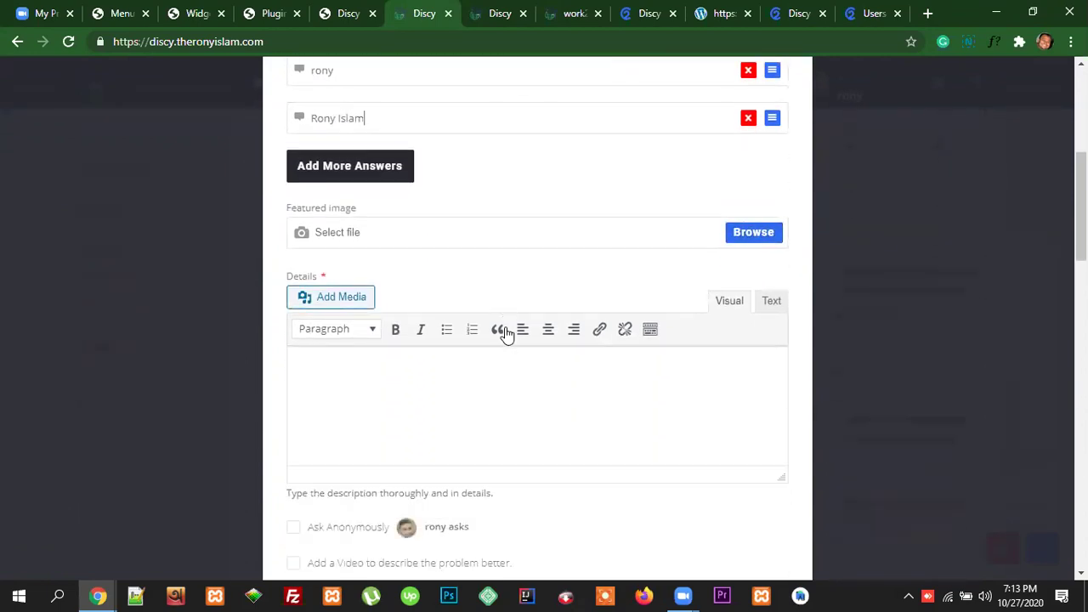
# Step: Copy a paragraph from the 2code demo site and paste it into the Details field
pyautogui.click(332, 369)
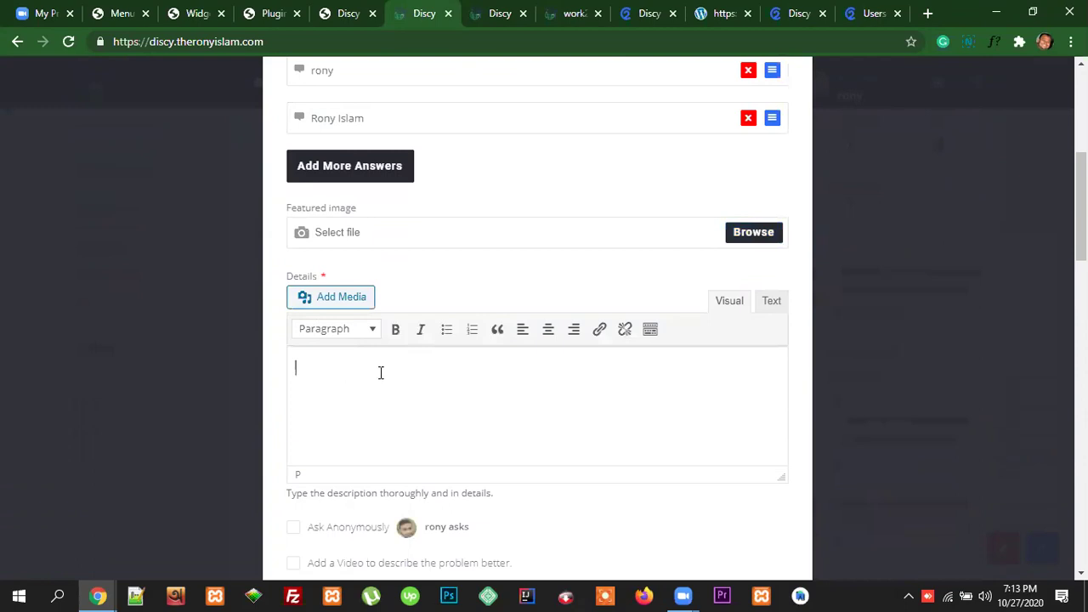
pyautogui.click(797, 19)
pyautogui.scroll(4, 862, 284)
pyautogui.scroll(3, 590, 401)
pyautogui.scroll(-3, 638, 360)
pyautogui.moveTo(639, 359); pyautogui.dragTo(310, 319)
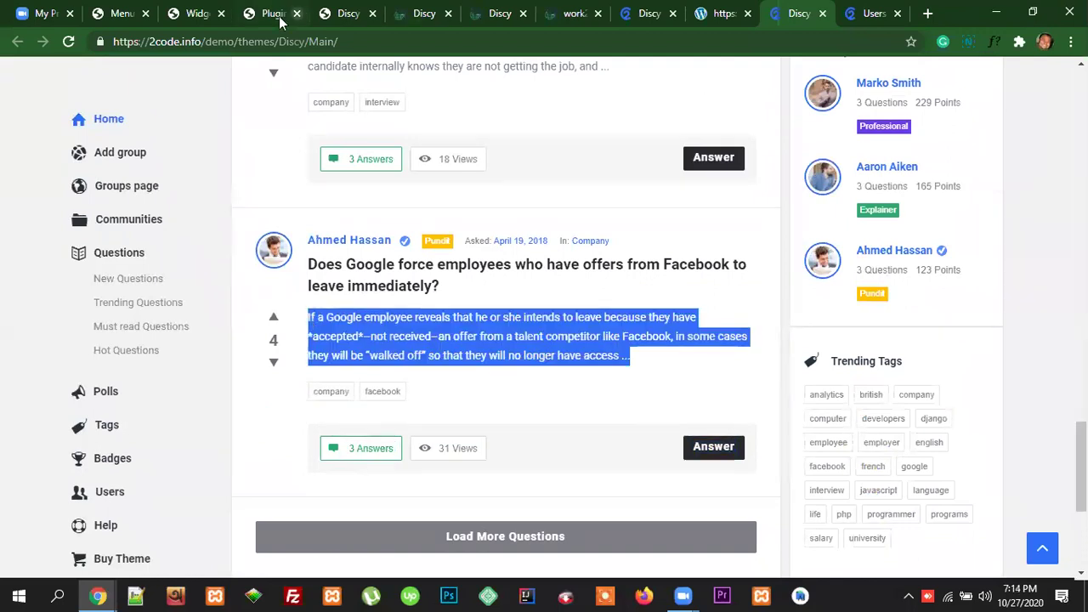
pyautogui.click(339, 16)
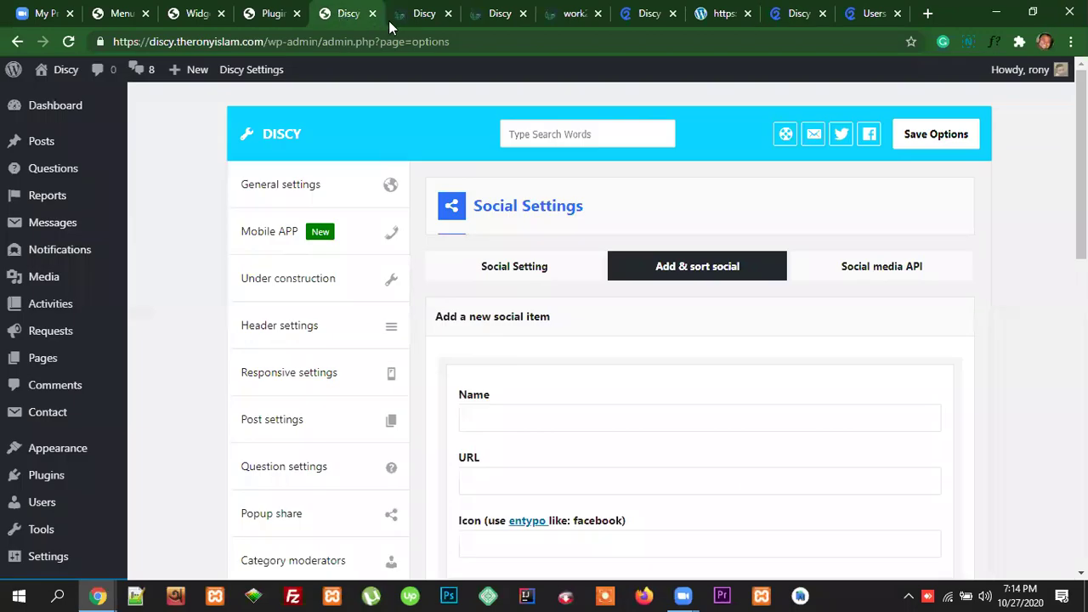
pyautogui.click(431, 16)
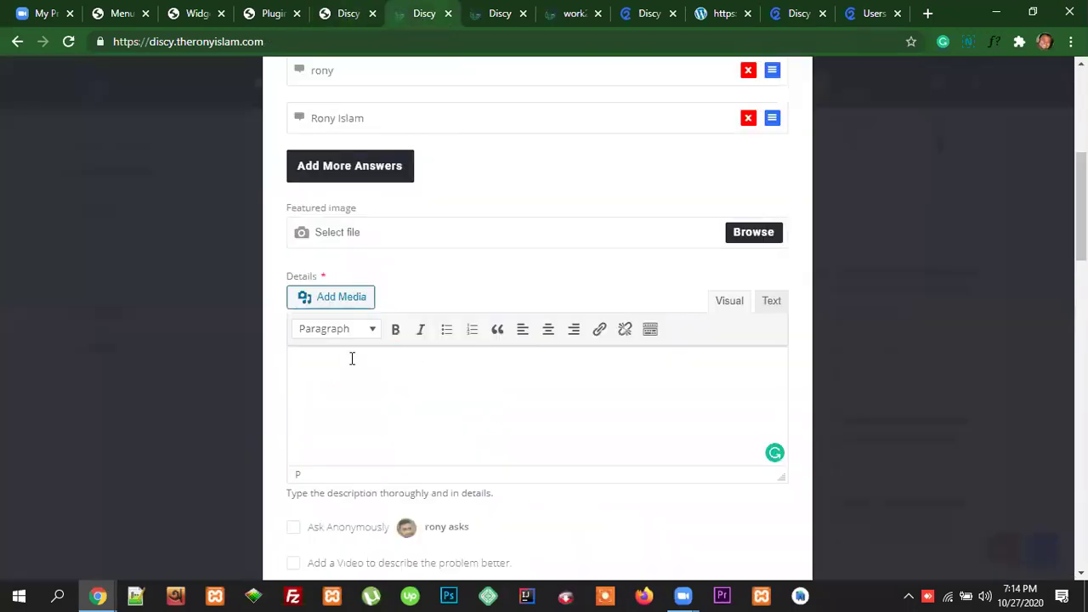
pyautogui.click(352, 358)
pyautogui.write('If a Google employee reveals that he or she intends to leave because they have *accepted*–not received–an offer from a talent competitor like Facebook, in some cases they will be "walked off" so that they will no longer have access ...')
pyautogui.scroll(-3, 545, 411)
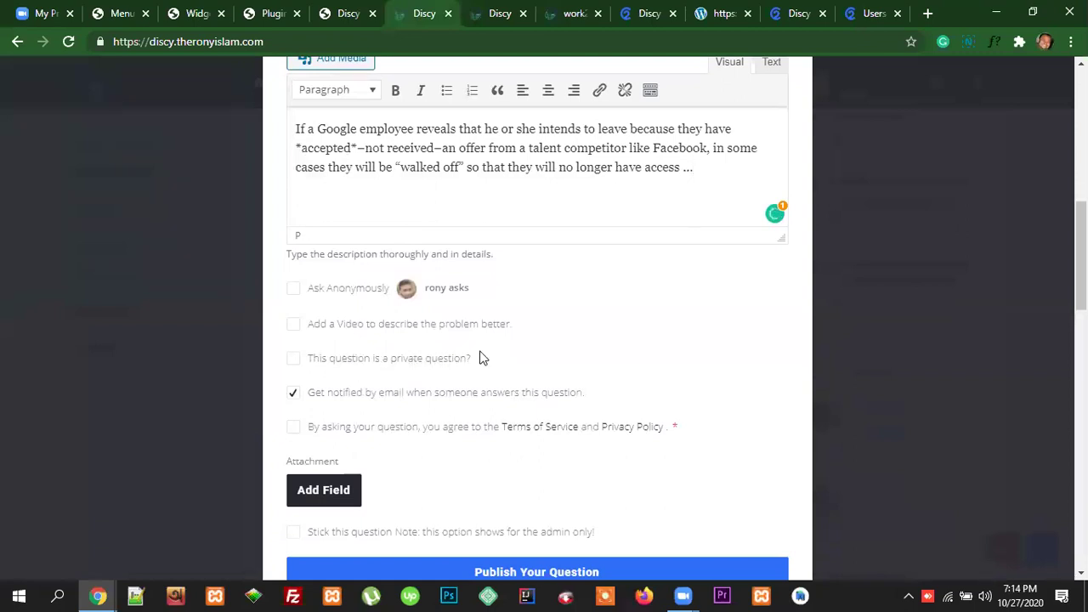
# Step: Leave Add a Video off, agree to the Terms of Service, and publish the poll question
pyautogui.click(293, 325)
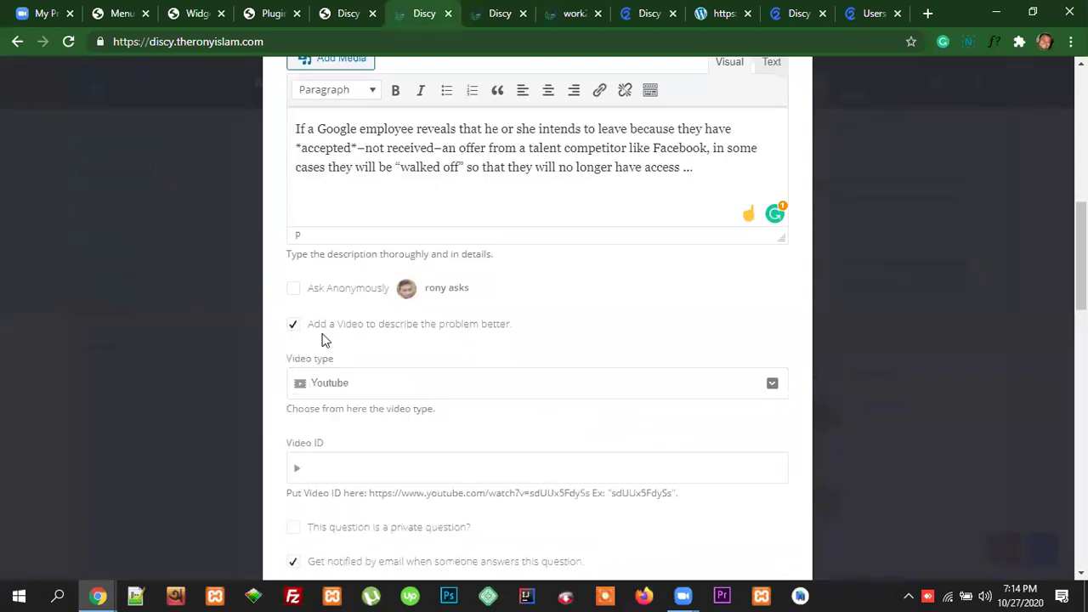
pyautogui.scroll(-1, 407, 402)
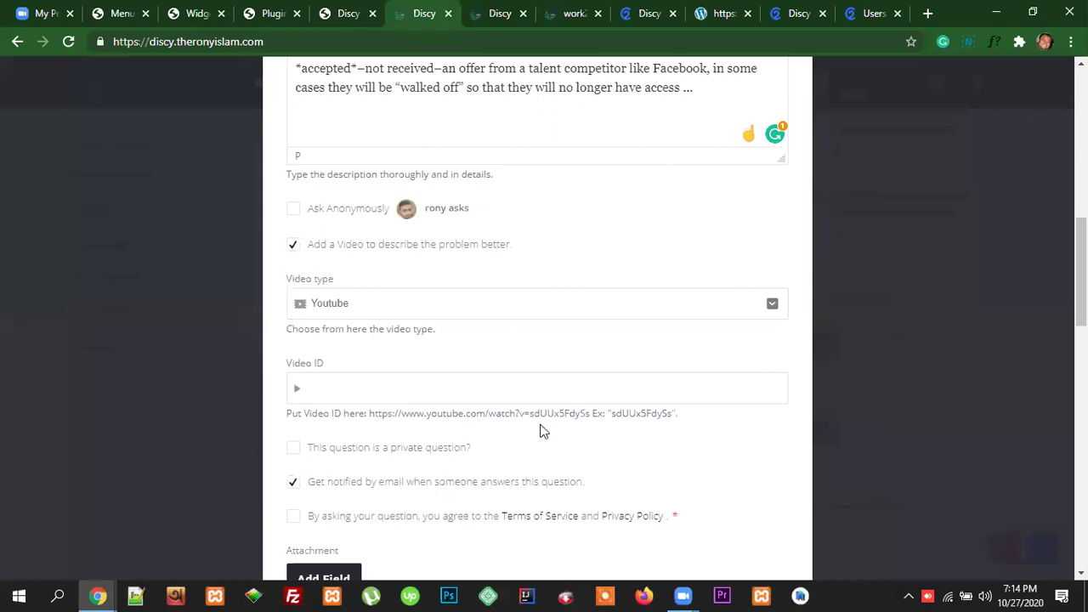
pyautogui.scroll(-1, 372, 410)
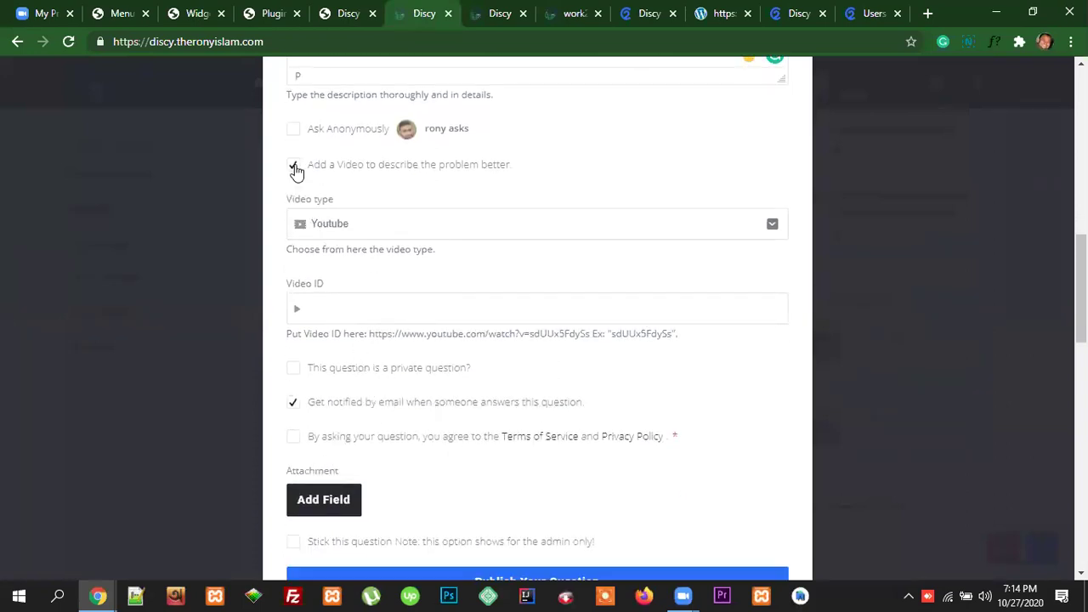
pyautogui.click(294, 168)
pyautogui.click(316, 274)
pyautogui.scroll(-1, 549, 316)
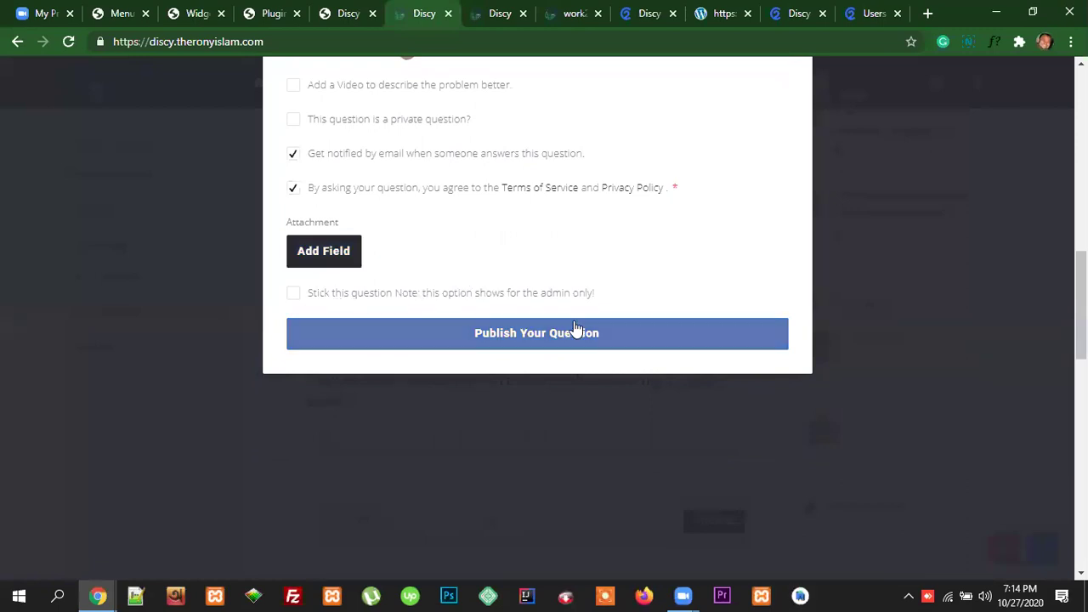
pyautogui.click(548, 340)
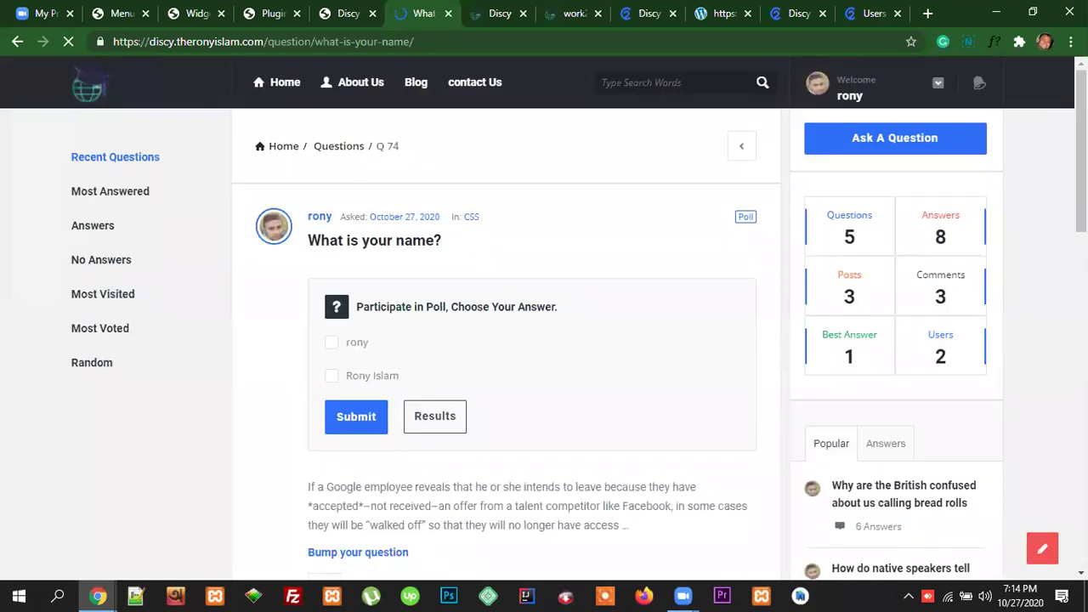
# Step: Review the published question and vote for the second name option
pyautogui.scroll(-1, 1013, 378)
pyautogui.scroll(-4, 1012, 381)
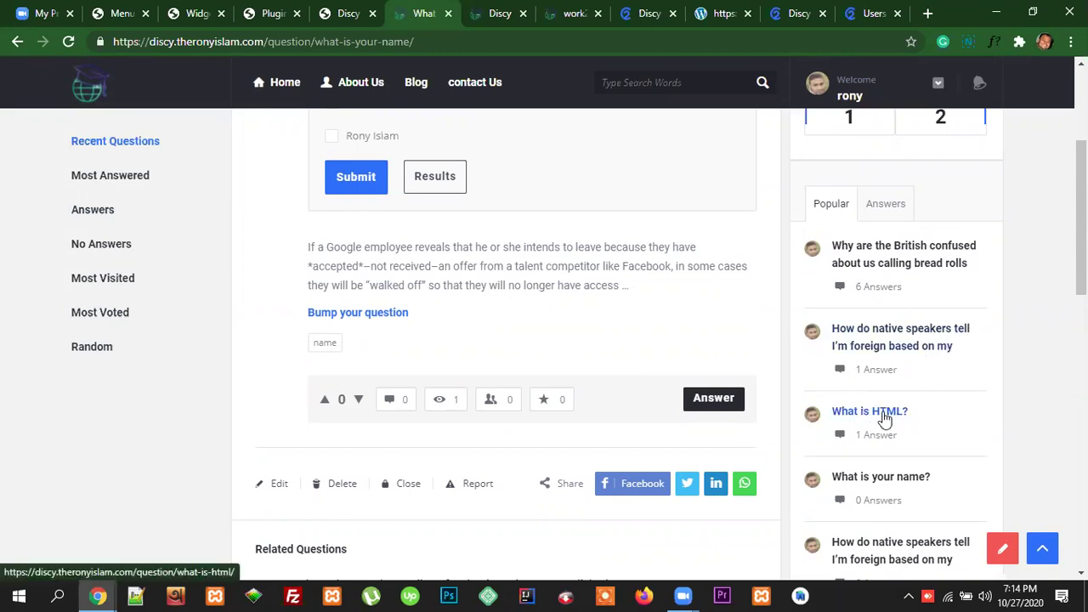
pyautogui.scroll(-1, 959, 418)
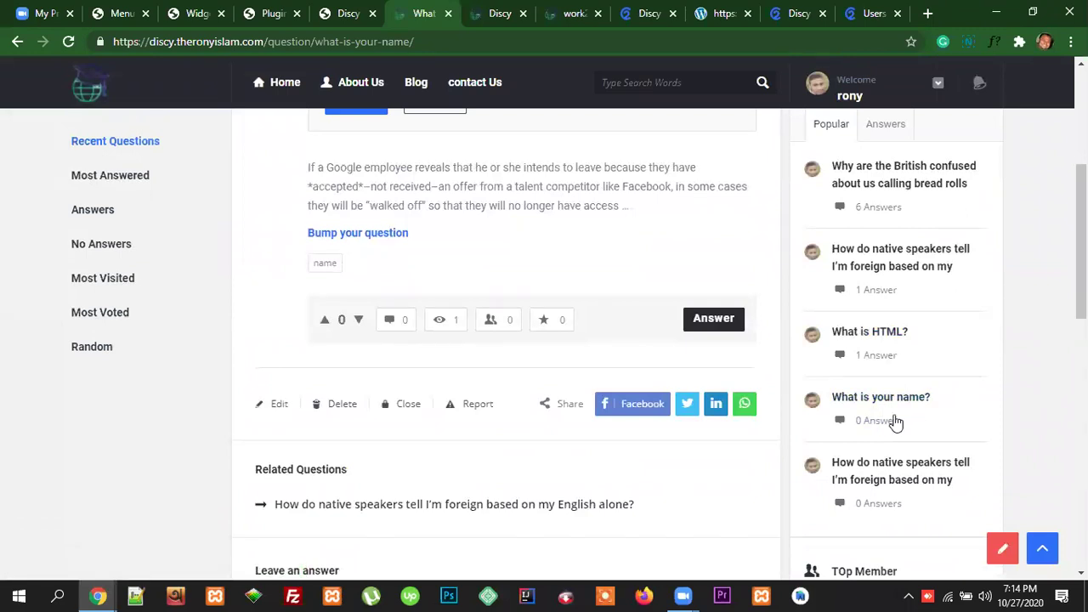
pyautogui.scroll(2, 918, 422)
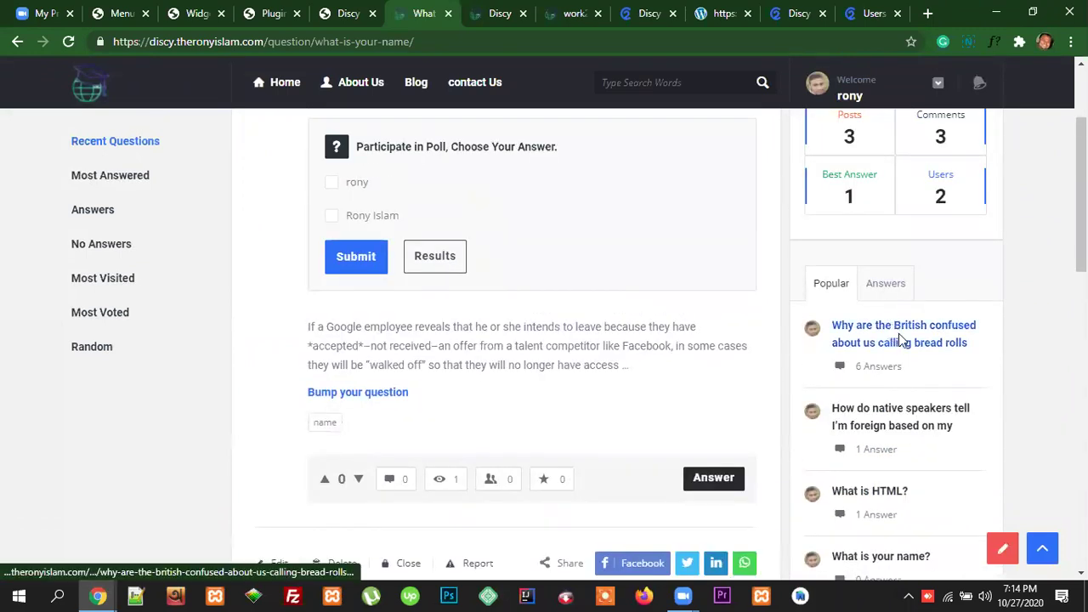
pyautogui.scroll(-2, 925, 463)
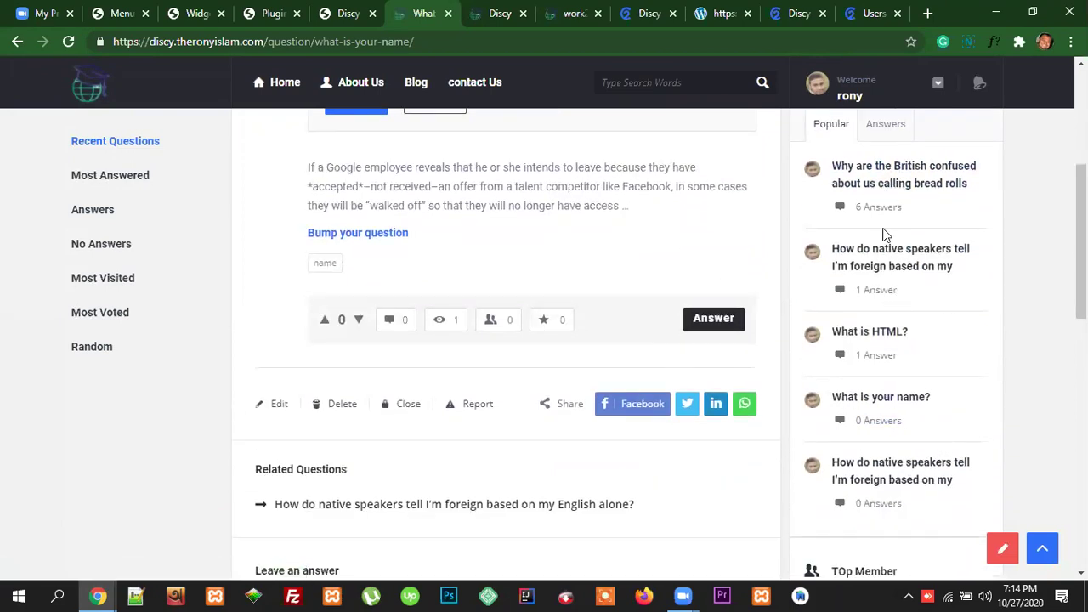
pyautogui.scroll(1, 904, 432)
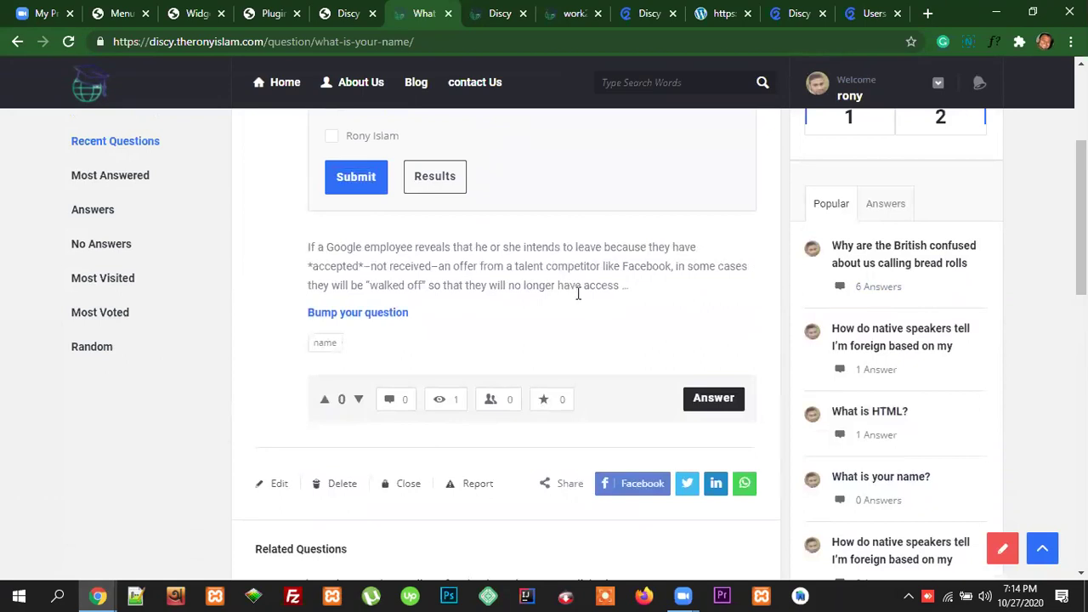
pyautogui.scroll(3, 602, 303)
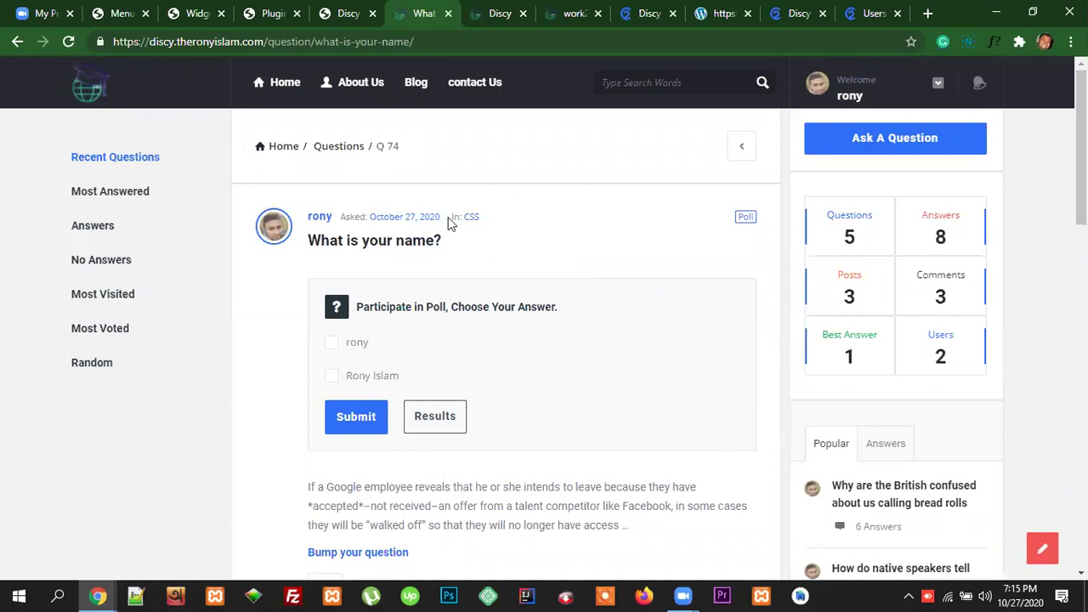
pyautogui.scroll(-1, 581, 267)
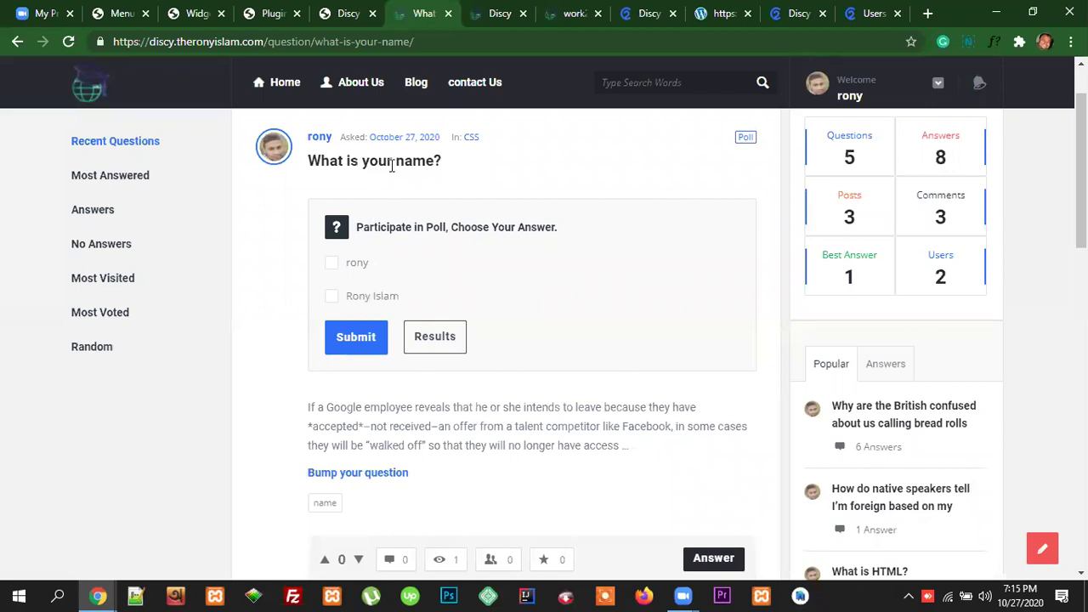
pyautogui.click(332, 302)
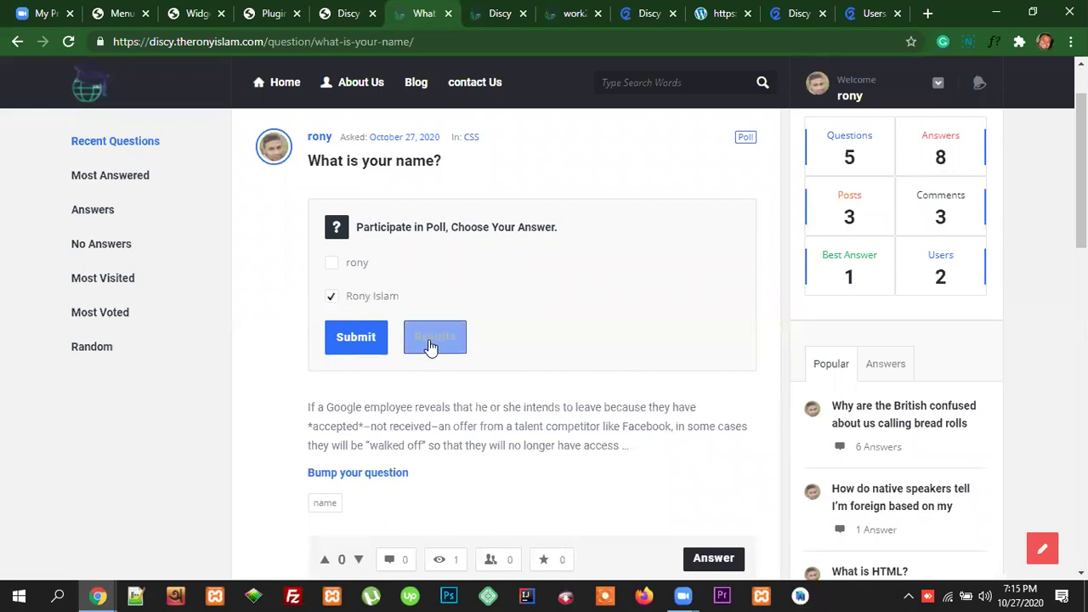
pyautogui.click(364, 343)
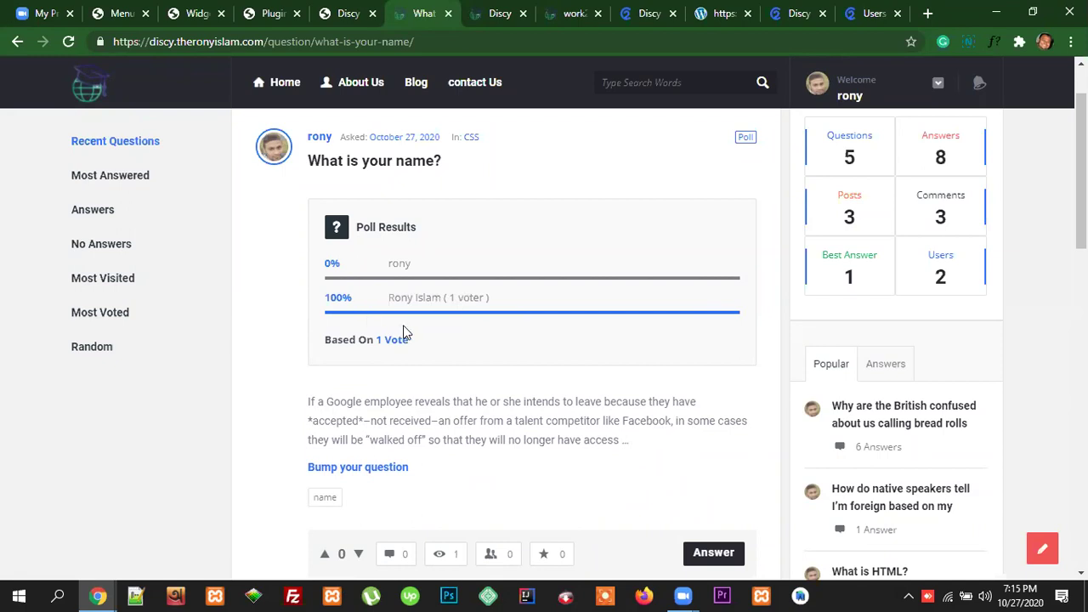
# Step: Check the poll results showing 100% from 1 vote, then show the sidebar's Answers tab
pyautogui.scroll(-1, 515, 430)
pyautogui.scroll(1, 516, 429)
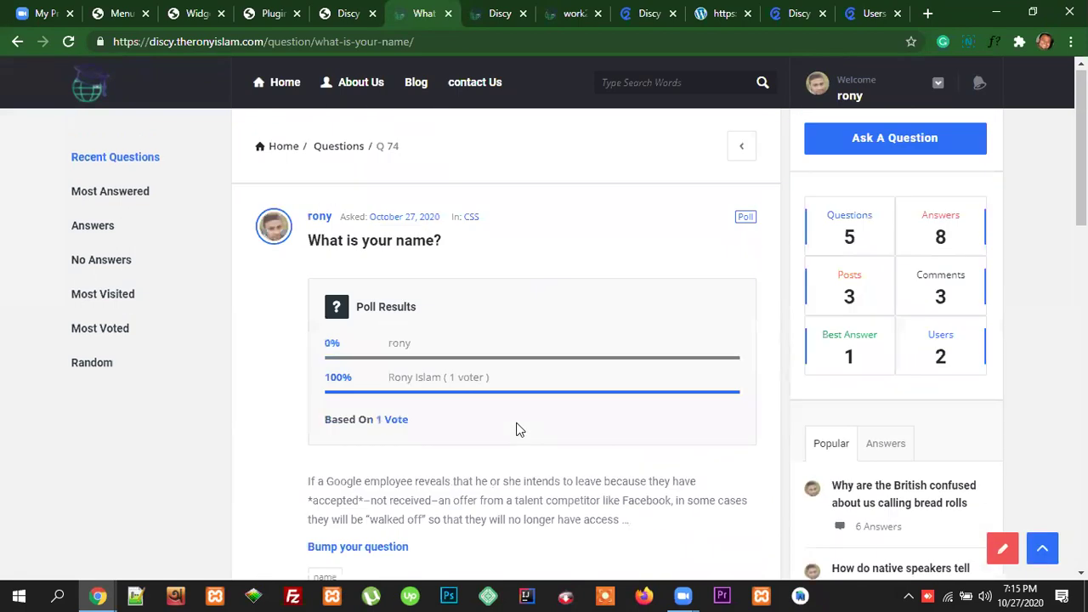
pyautogui.scroll(-4, 664, 438)
pyautogui.scroll(3, 671, 440)
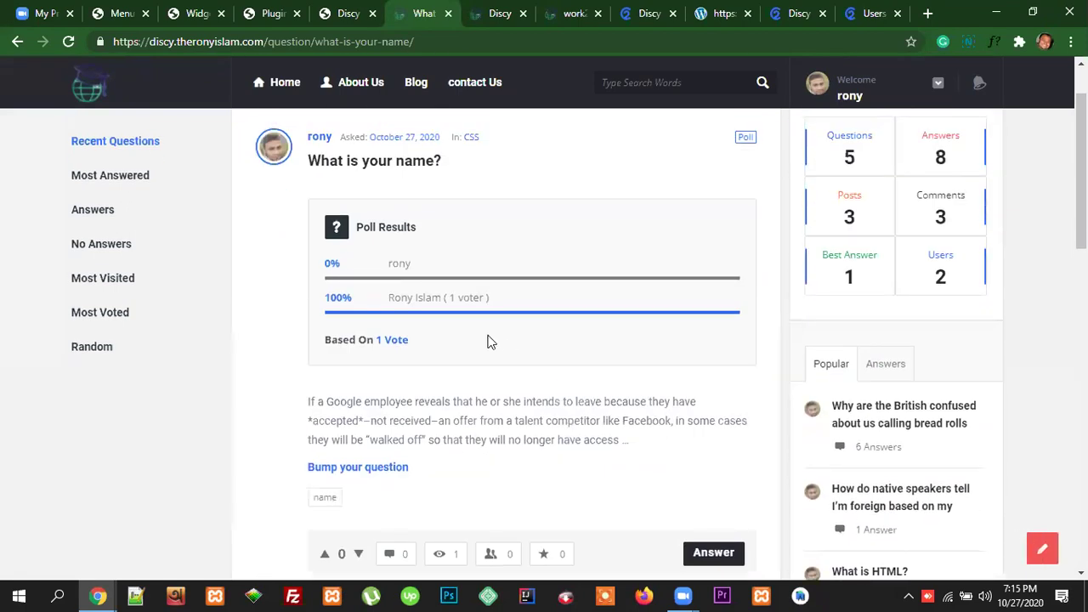
pyautogui.scroll(-7, 709, 376)
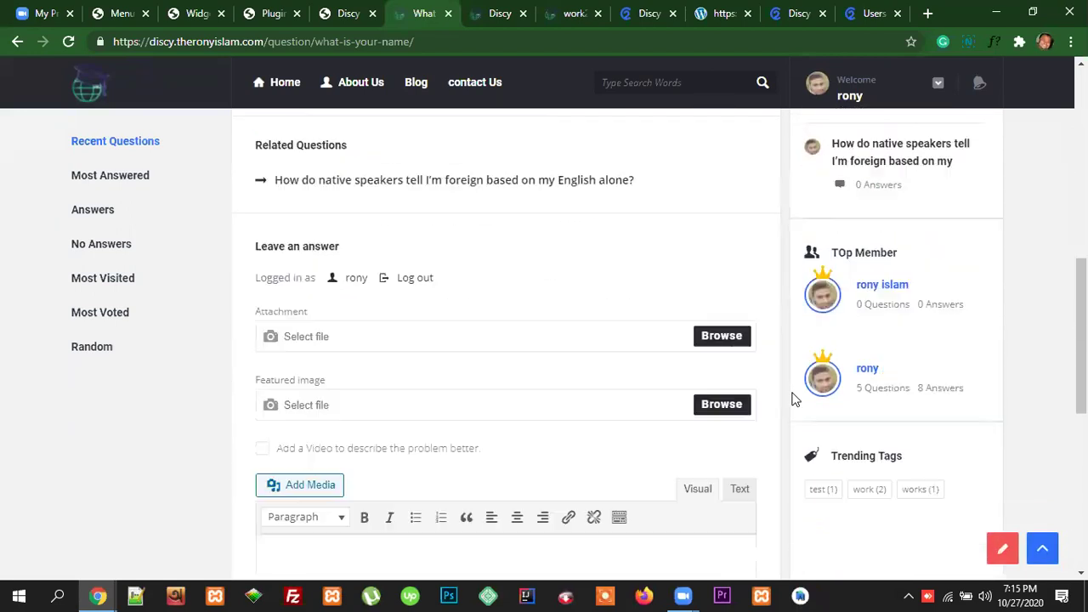
pyautogui.scroll(4, 869, 450)
pyautogui.scroll(2, 889, 397)
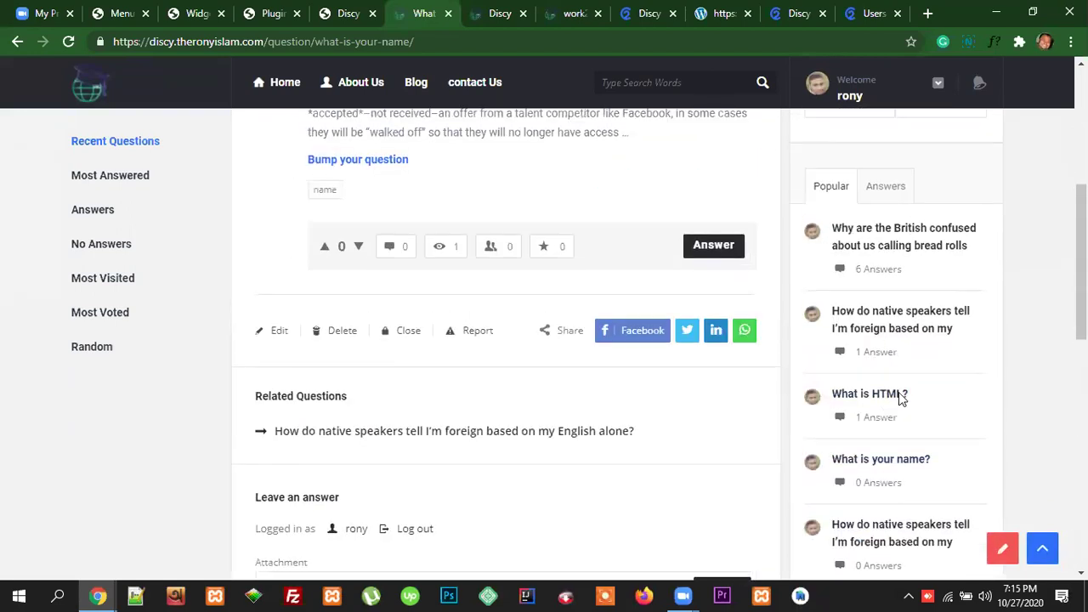
pyautogui.click(886, 336)
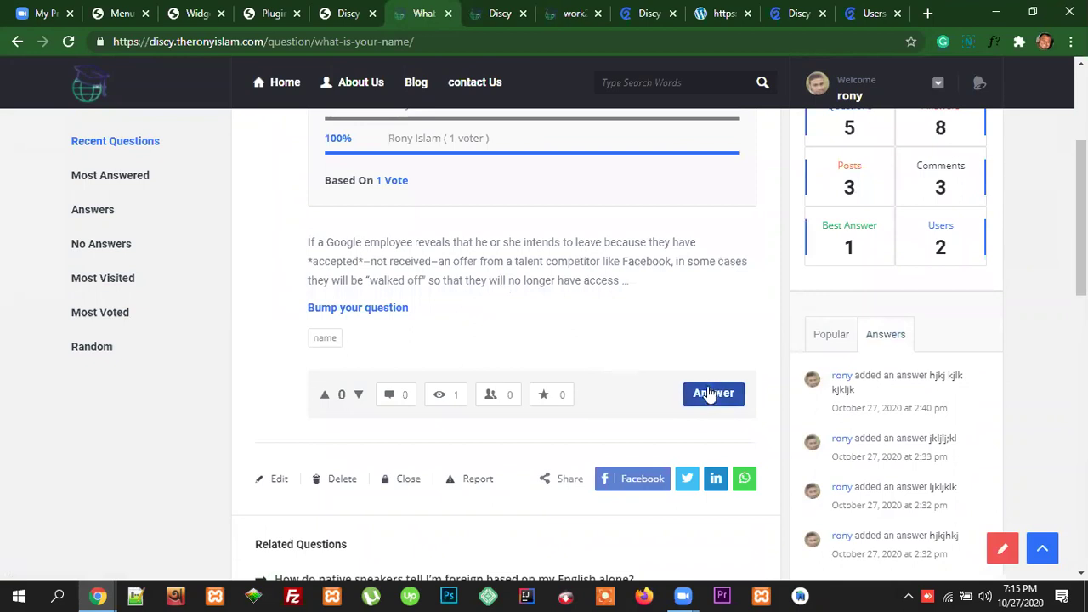
# Step: Post an answer to 'What is your name?' giving the user's full name
pyautogui.click(710, 393)
pyautogui.scroll(2, 597, 369)
pyautogui.scroll(-2, 464, 428)
pyautogui.click(307, 426)
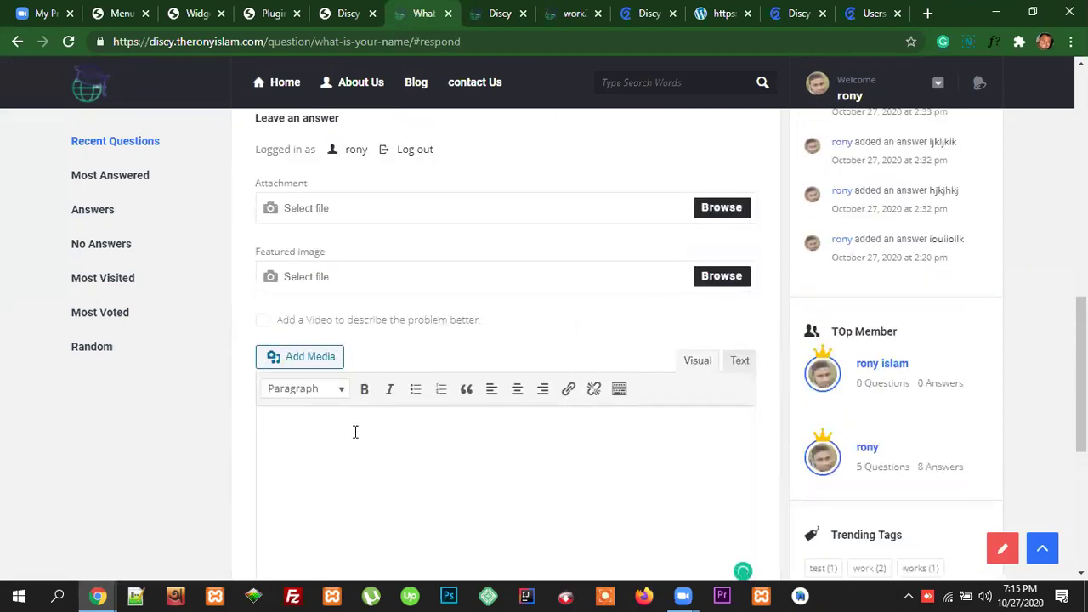
pyautogui.scroll(-3, 588, 463)
pyautogui.click(520, 432)
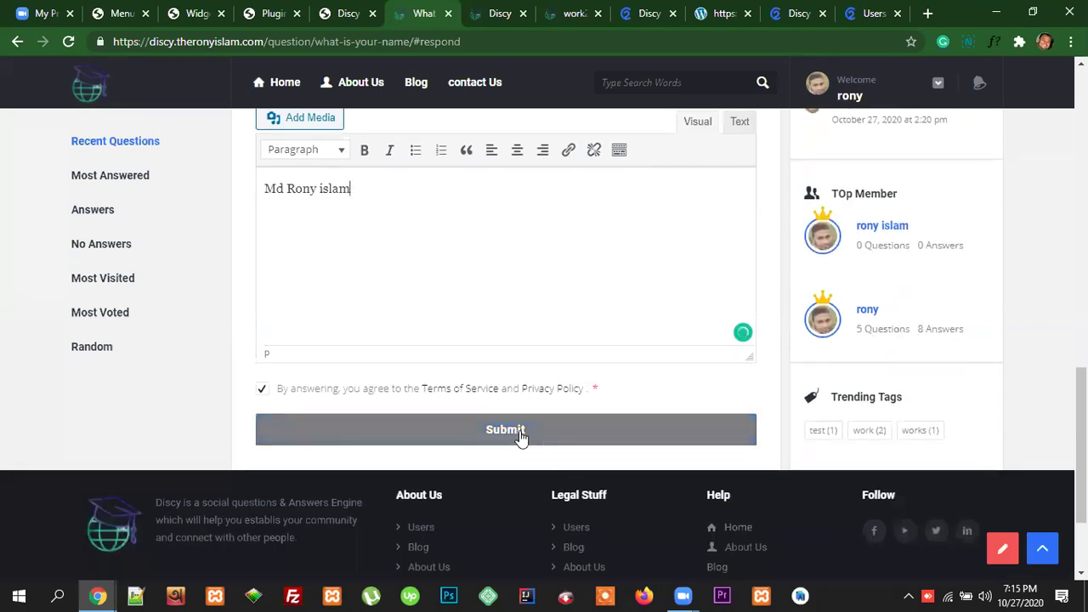
pyautogui.scroll(3, 669, 429)
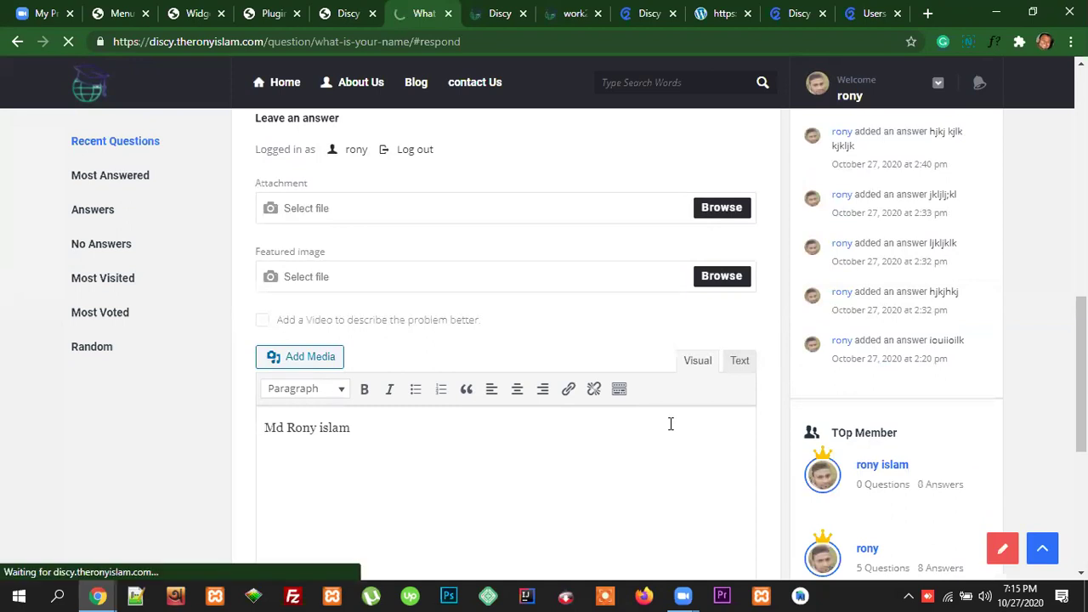
pyautogui.scroll(-2, 970, 408)
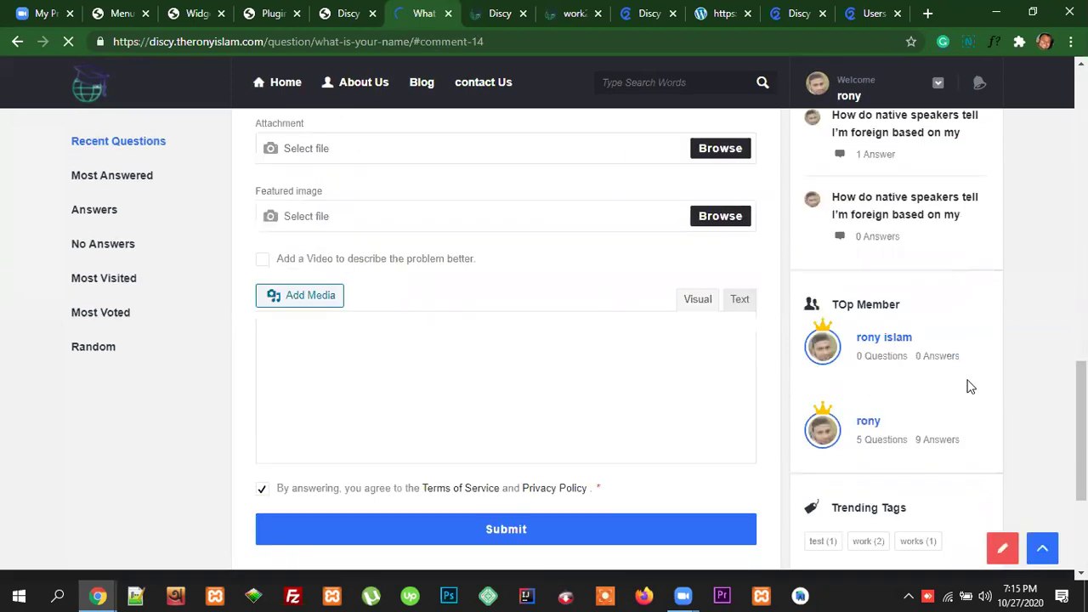
pyautogui.scroll(2, 970, 384)
pyautogui.scroll(2, 966, 352)
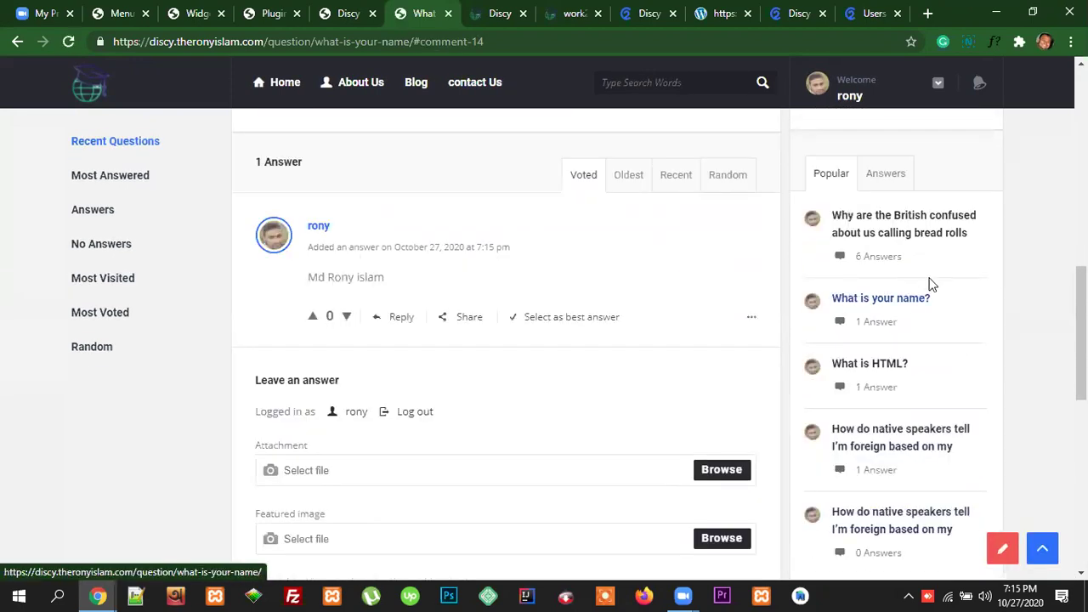
pyautogui.click(888, 176)
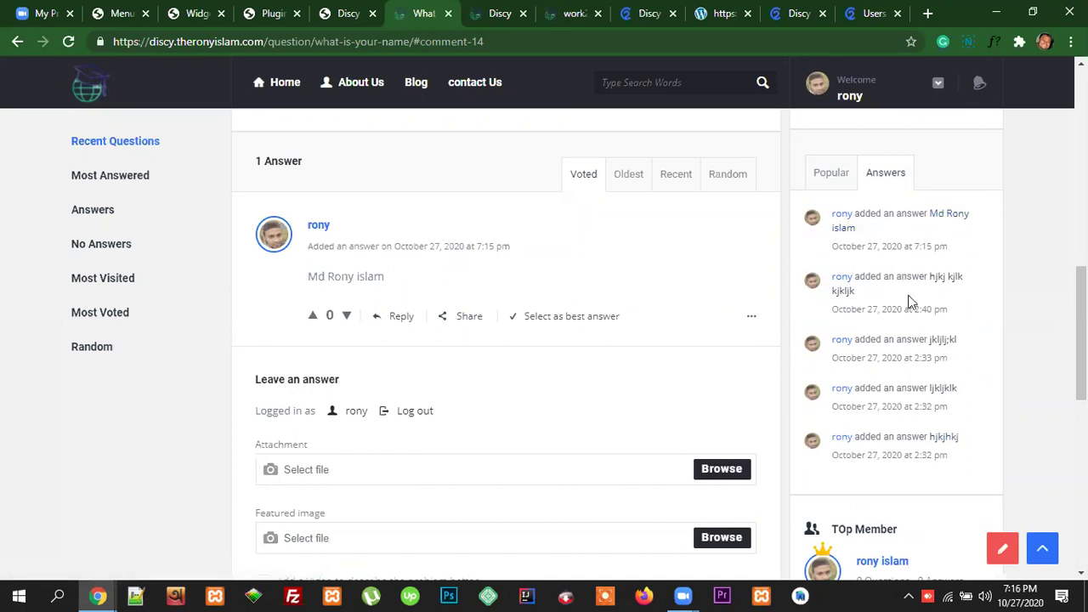
pyautogui.click(829, 175)
pyautogui.scroll(-1, 930, 345)
pyautogui.scroll(2, 927, 374)
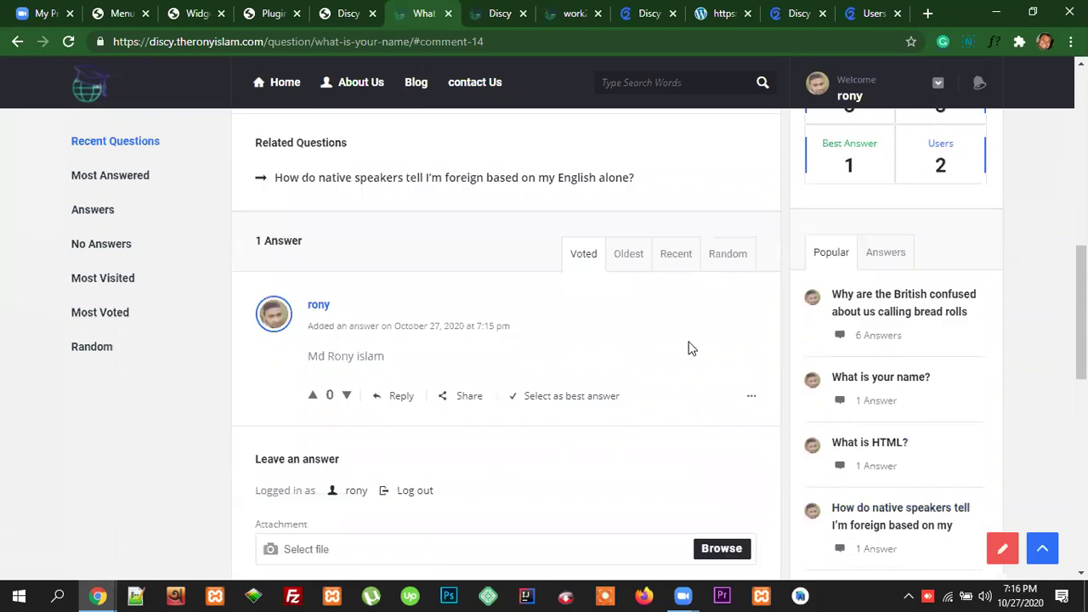
pyautogui.scroll(-8, 690, 348)
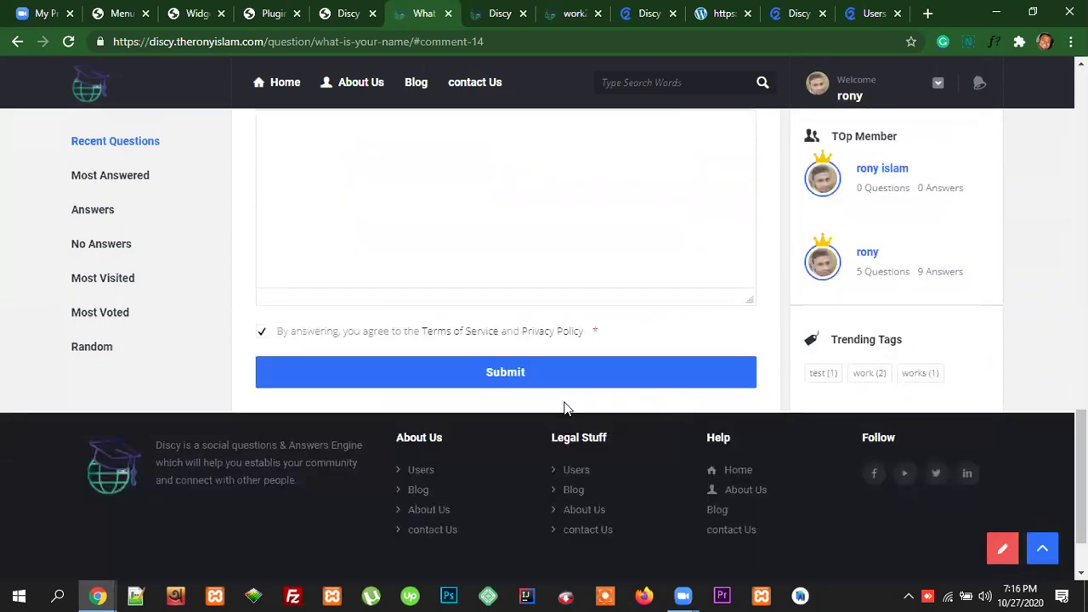
pyautogui.scroll(1, 904, 384)
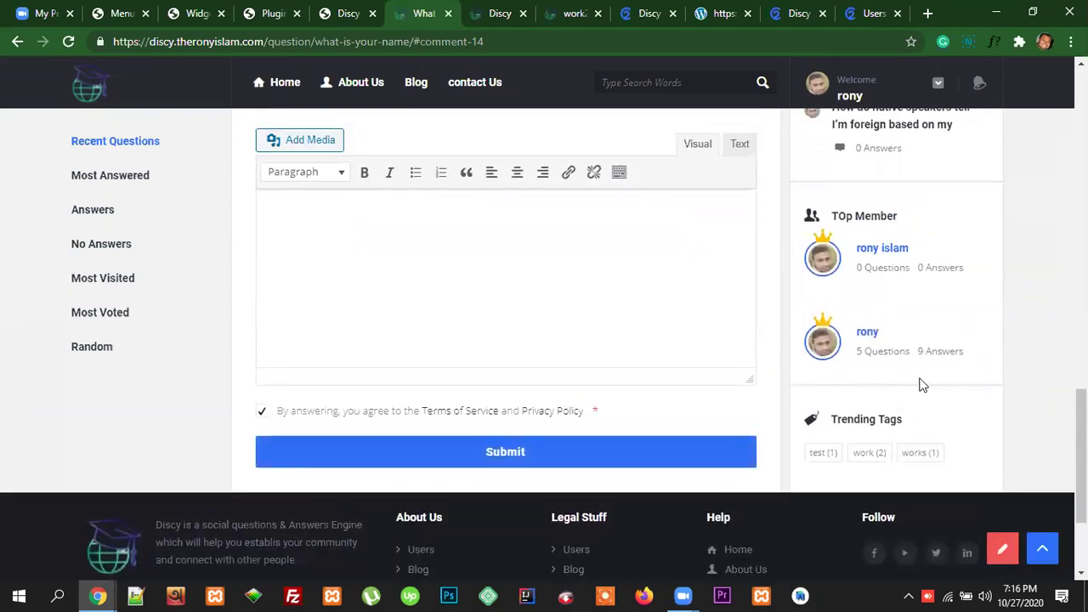
pyautogui.scroll(8, 922, 385)
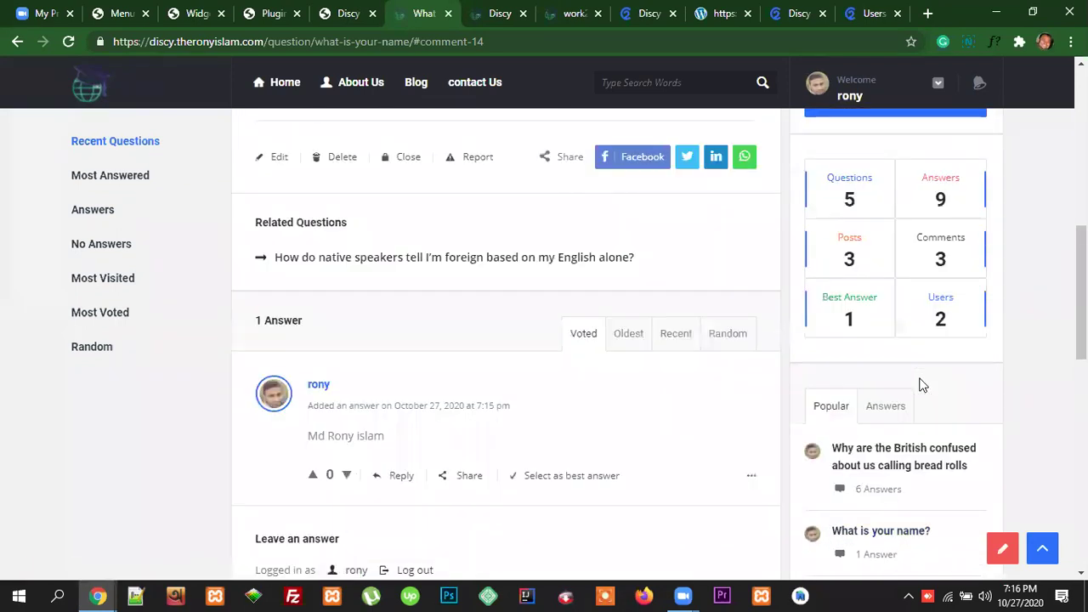
pyautogui.scroll(7, 923, 382)
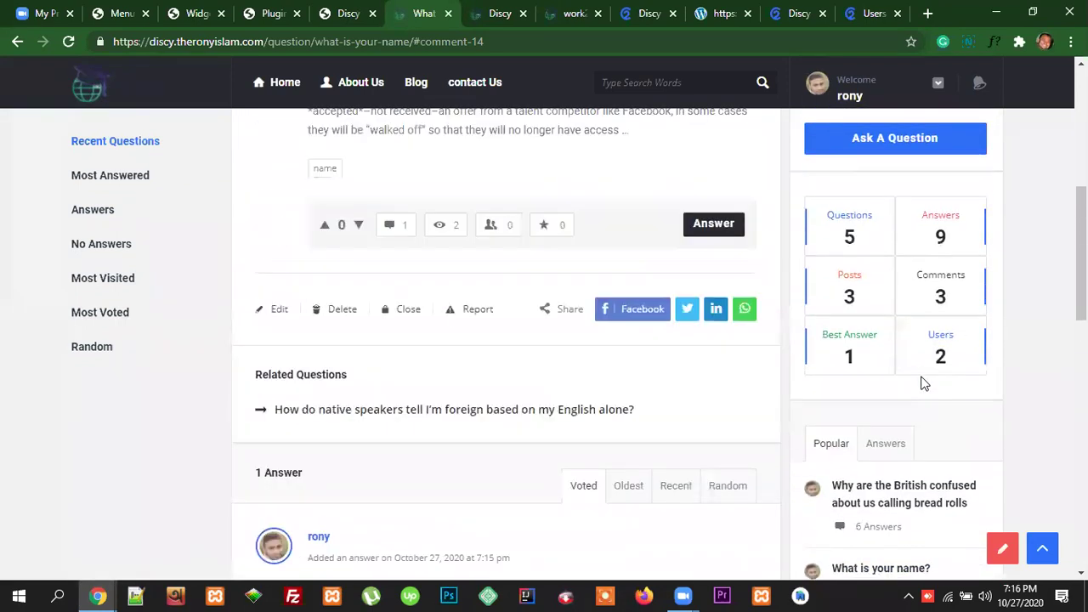
# Step: Browse the demo Users page with its 21 questions, 71 answers and 16 users
pyautogui.click(876, 14)
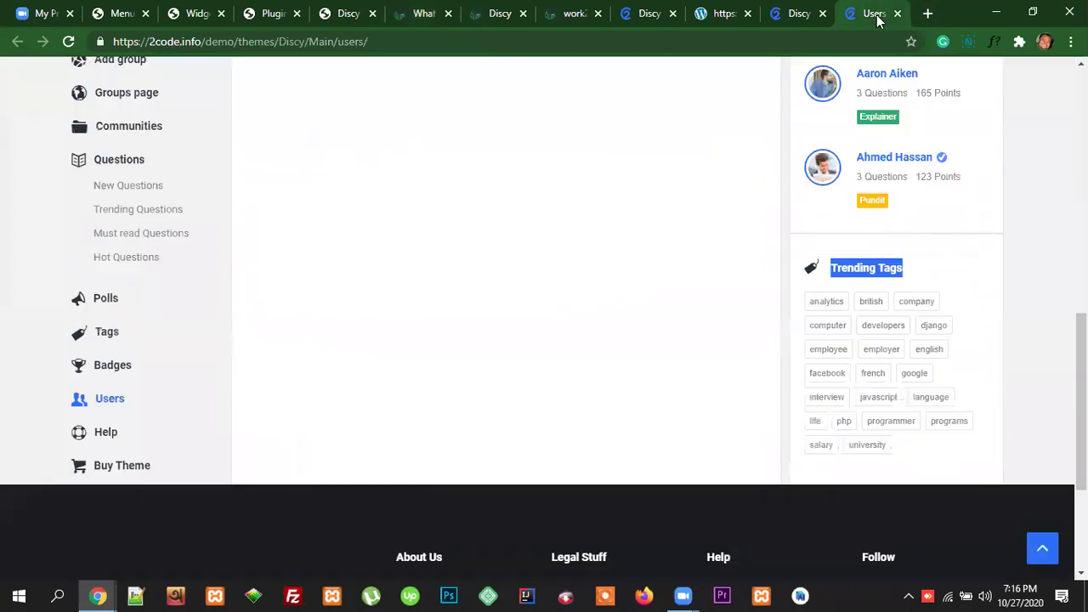
pyautogui.scroll(3, 140, 322)
pyautogui.scroll(3, 149, 323)
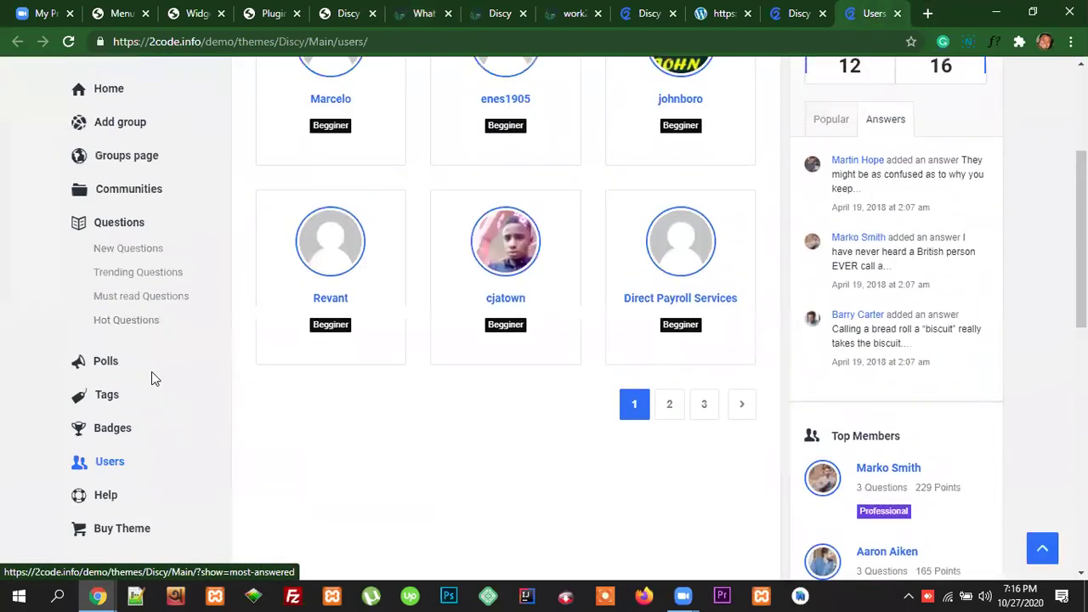
pyautogui.scroll(3, 169, 362)
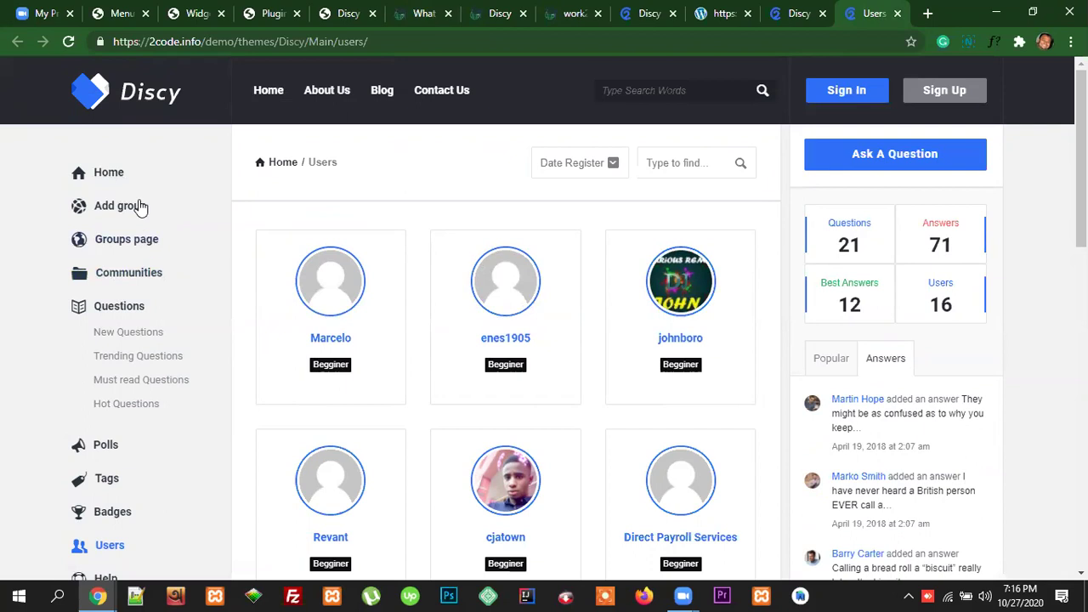
pyautogui.scroll(-1, 104, 500)
pyautogui.scroll(-7, 106, 485)
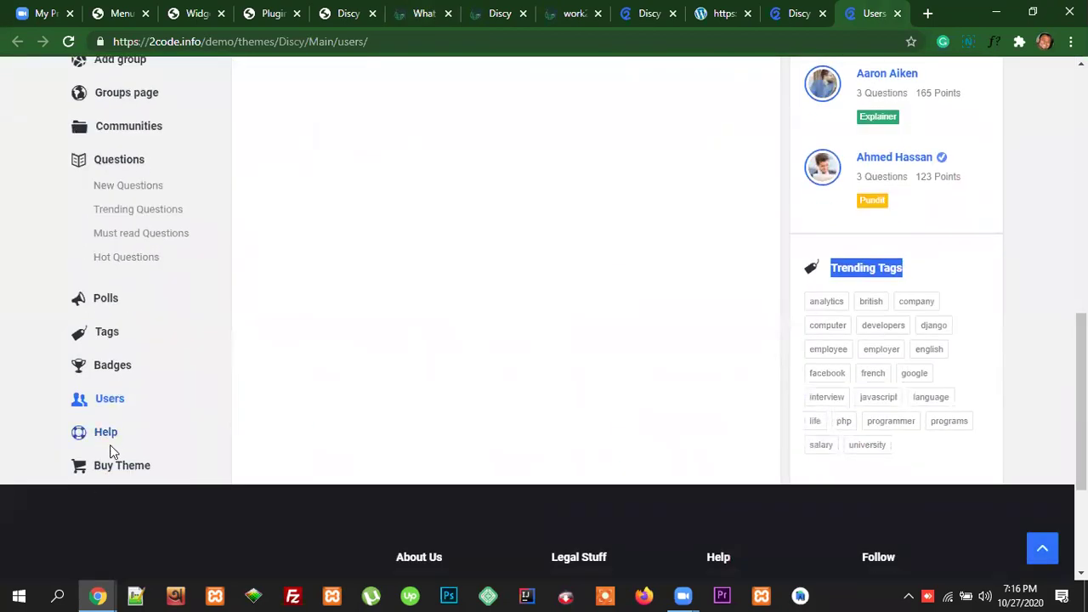
pyautogui.scroll(8, 117, 359)
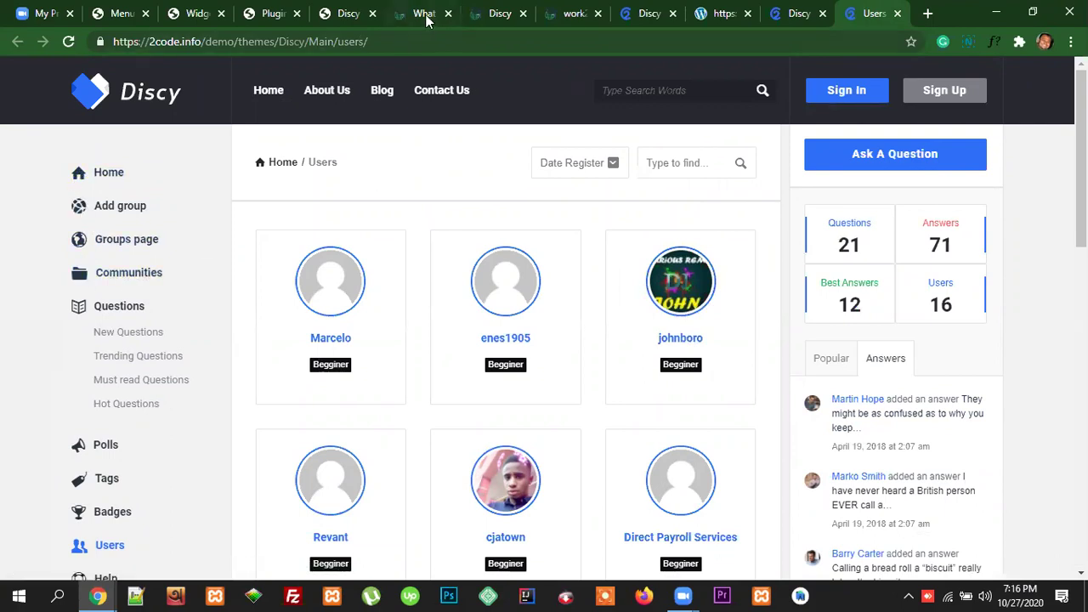
pyautogui.hotkey('ctrl', '6')
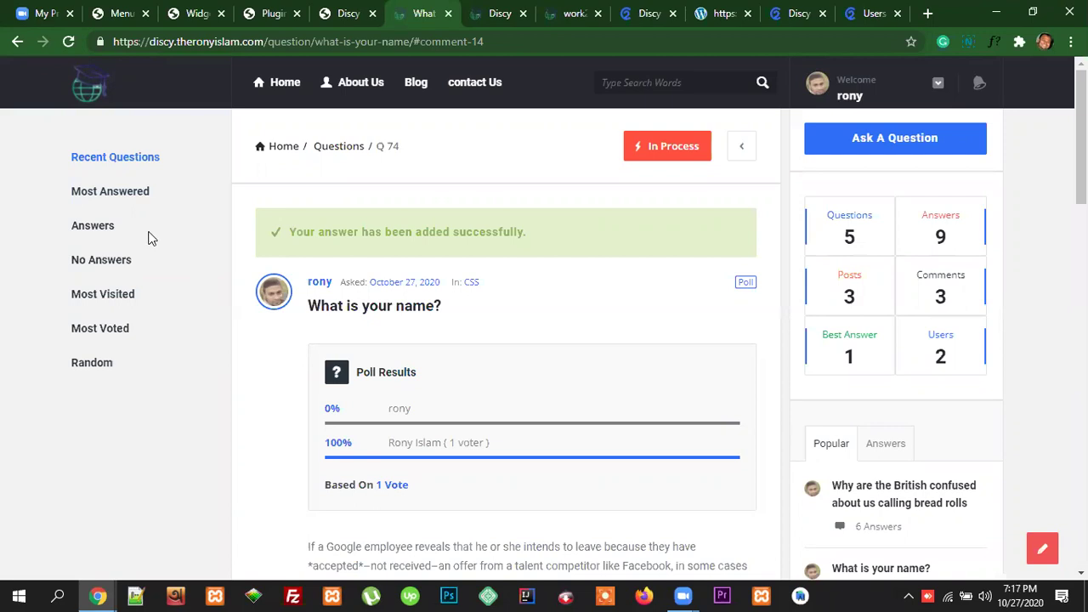
# Step: Highlight and deselect the answer-added success message, then bring back the demo Users page
pyautogui.moveTo(530, 235); pyautogui.dragTo(273, 235)
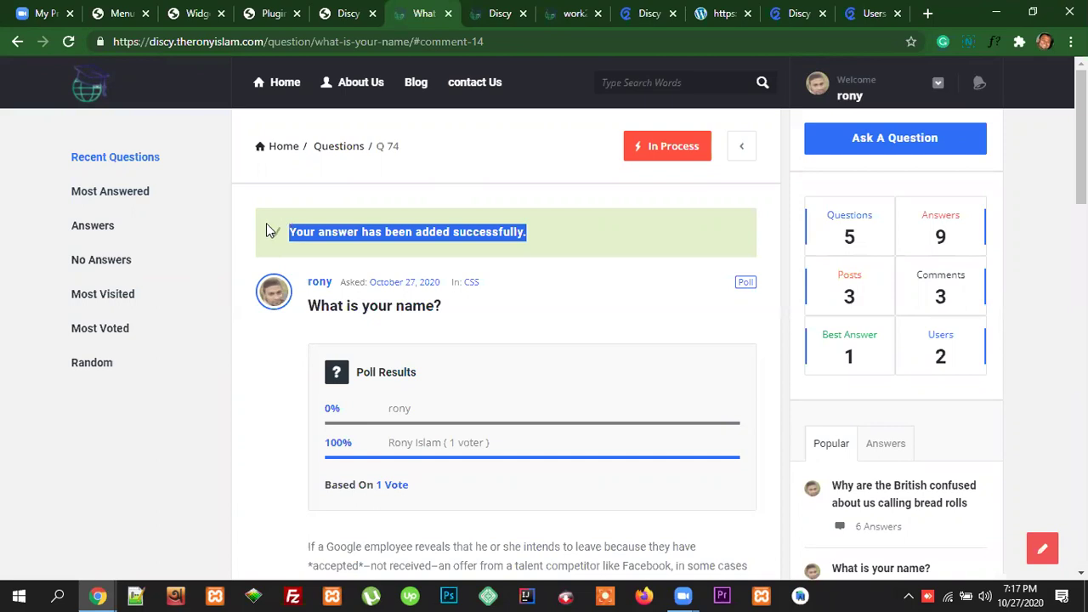
pyautogui.click(189, 200)
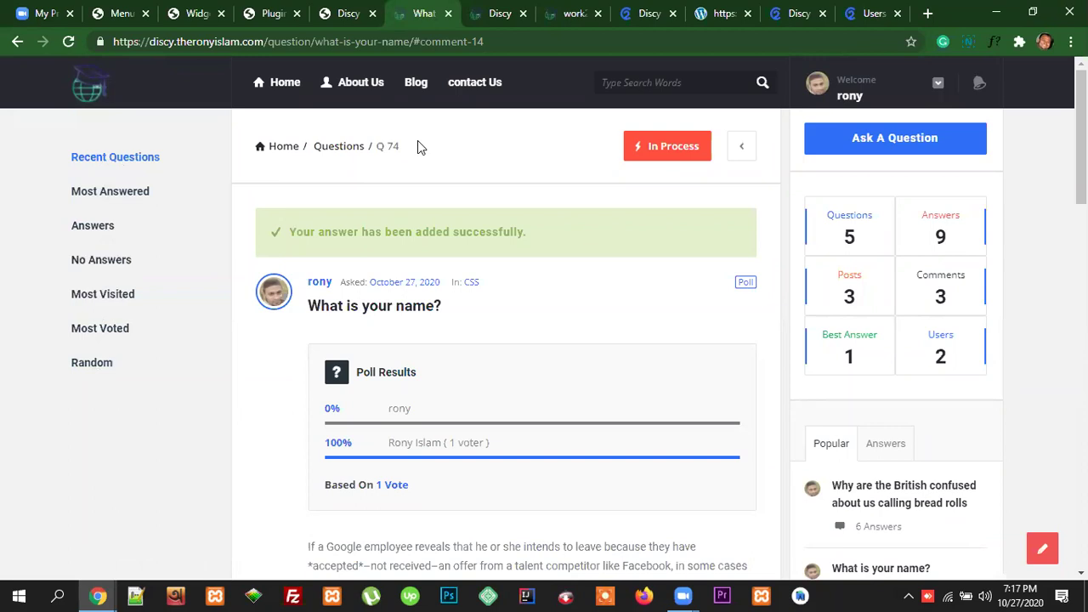
pyautogui.click(875, 15)
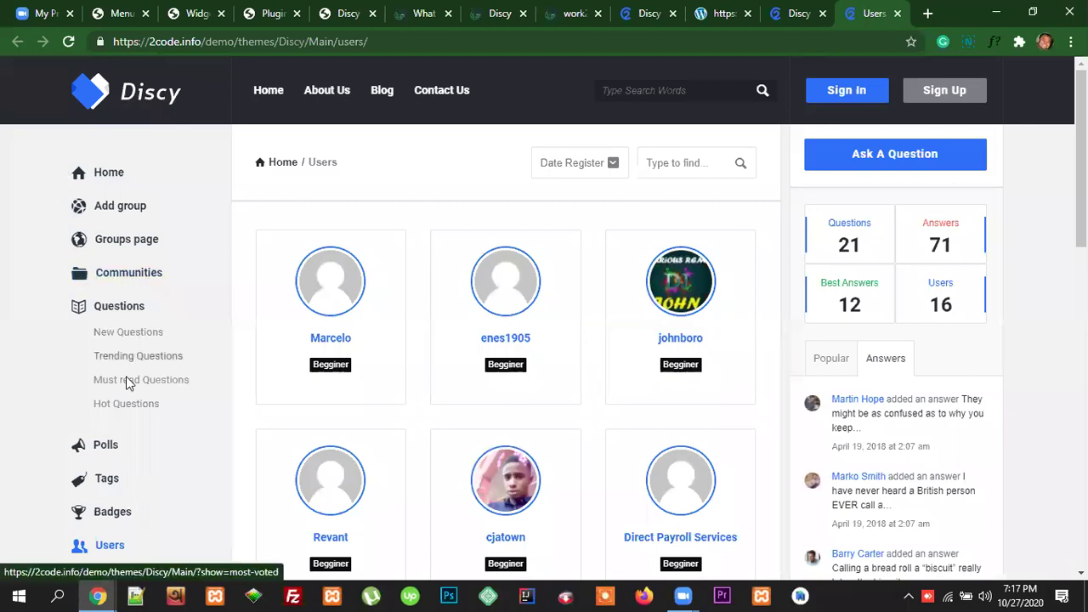
# Step: Scroll the demo Users page, then revisit the answered question and the local Discy documentation
pyautogui.scroll(-3, 114, 437)
pyautogui.scroll(-3, 115, 437)
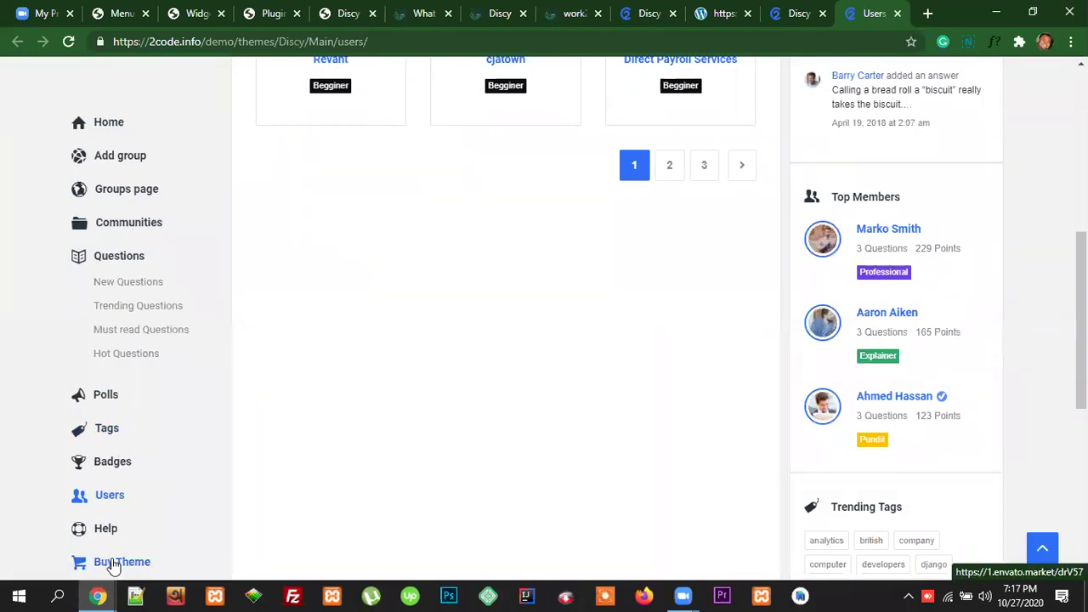
pyautogui.scroll(6, 105, 527)
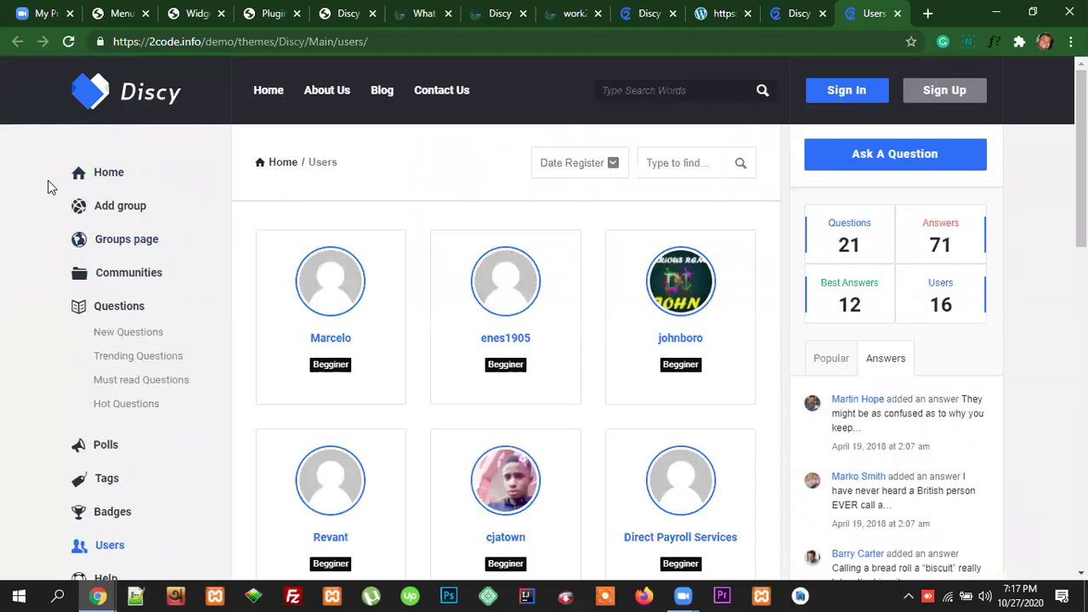
pyautogui.scroll(-2, 110, 523)
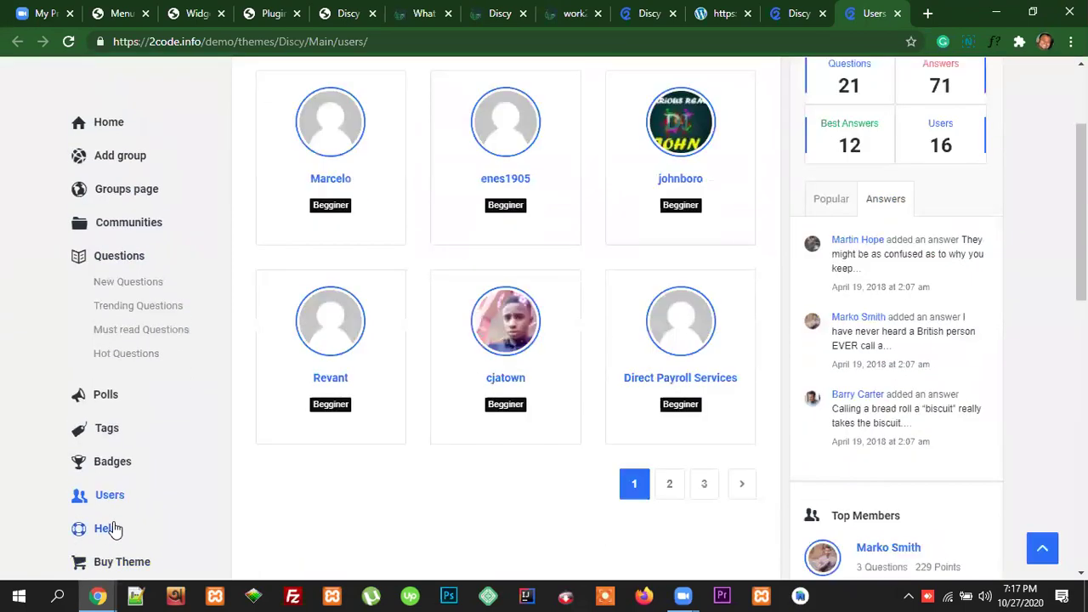
pyautogui.scroll(-2, 103, 536)
pyautogui.scroll(5, 105, 534)
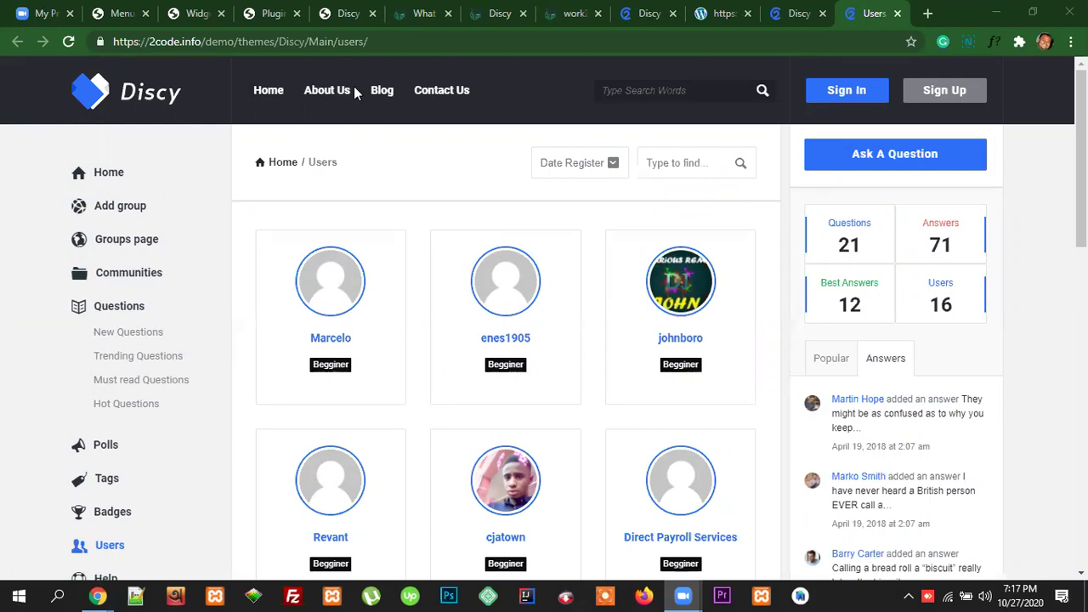
pyautogui.click(424, 13)
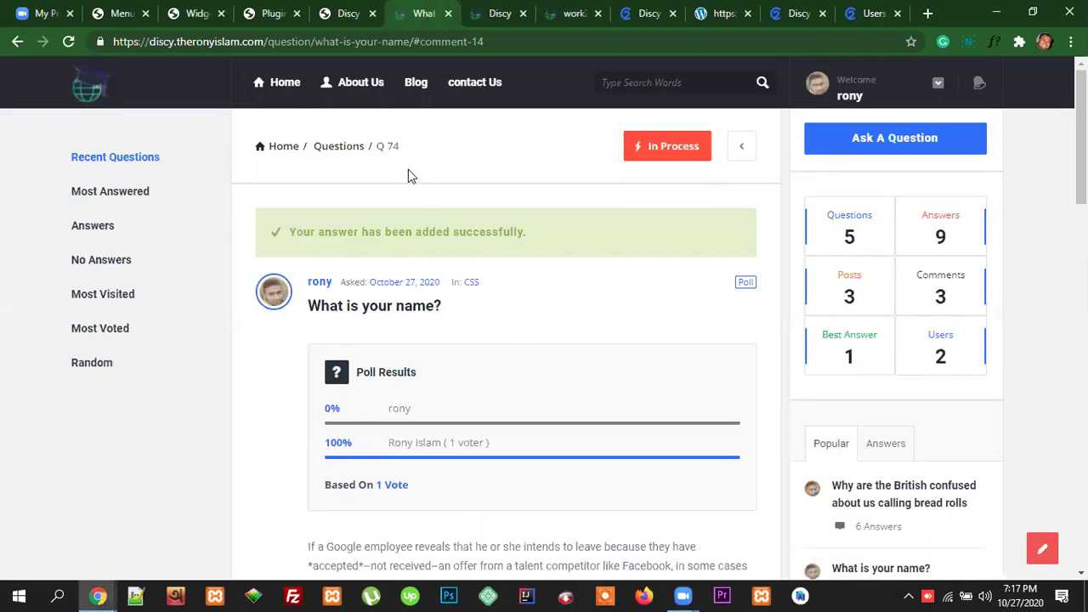
pyautogui.click(648, 13)
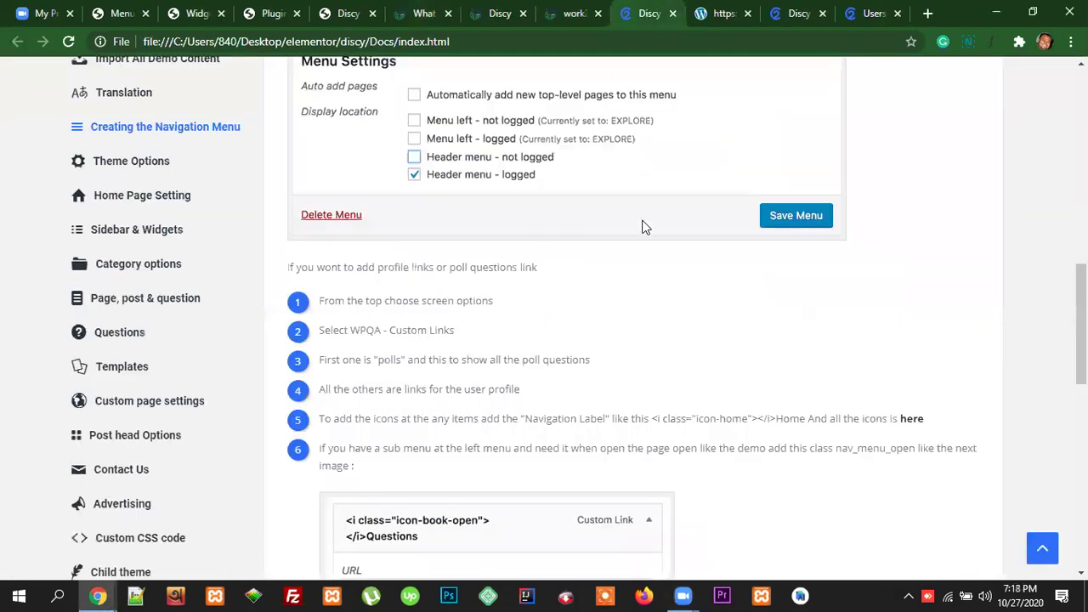
# Step: Scroll the Navigation Menu docs and open xvelopers.com/html/xdocs/knowledgebase.html in a new tab
pyautogui.scroll(-6, 115, 321)
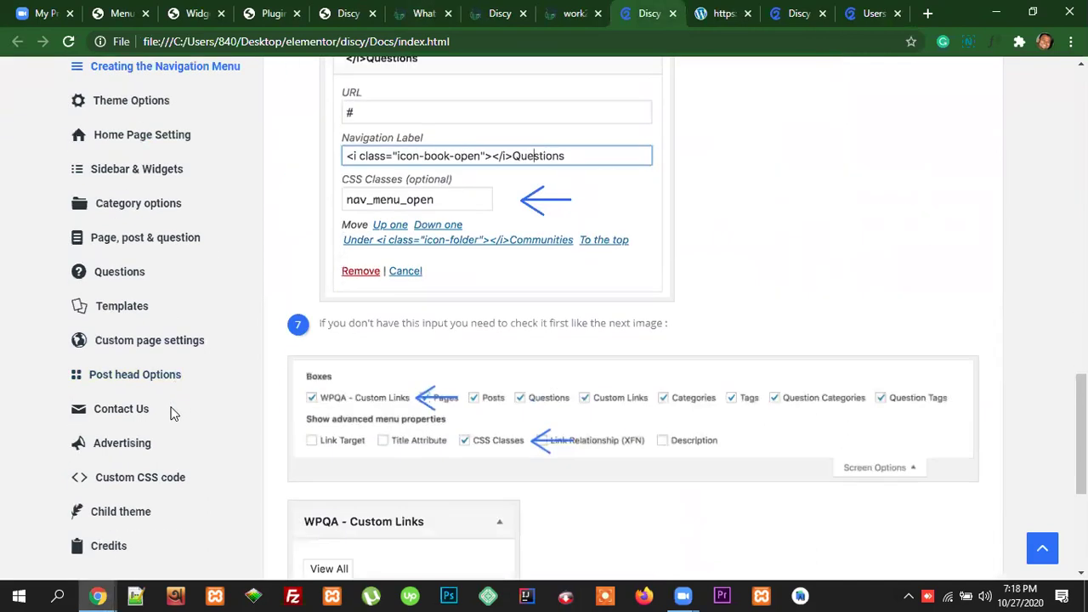
pyautogui.scroll(-4, 170, 411)
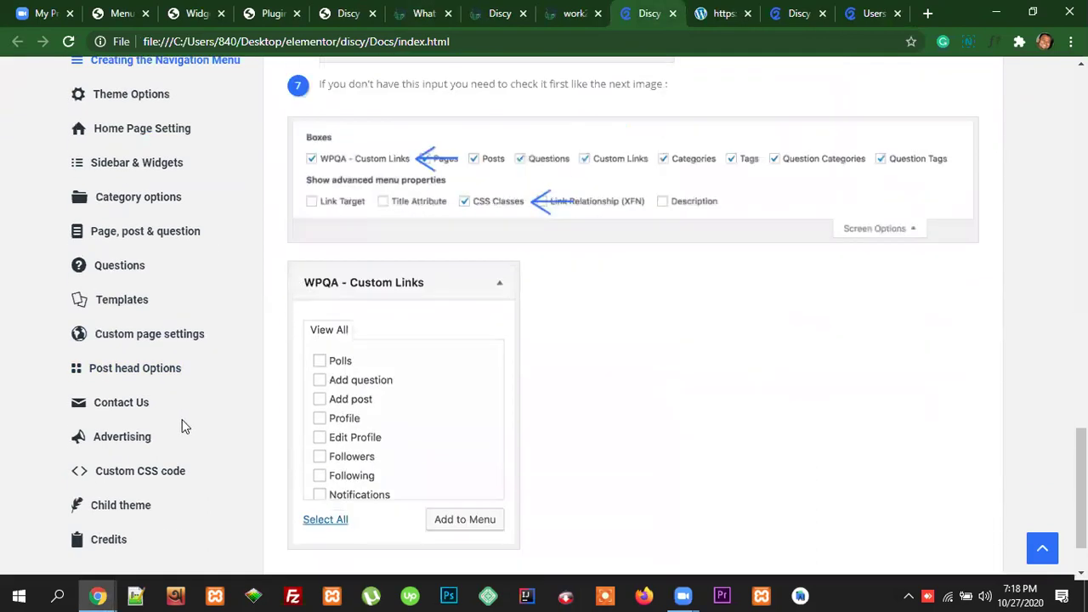
pyautogui.scroll(3, 170, 492)
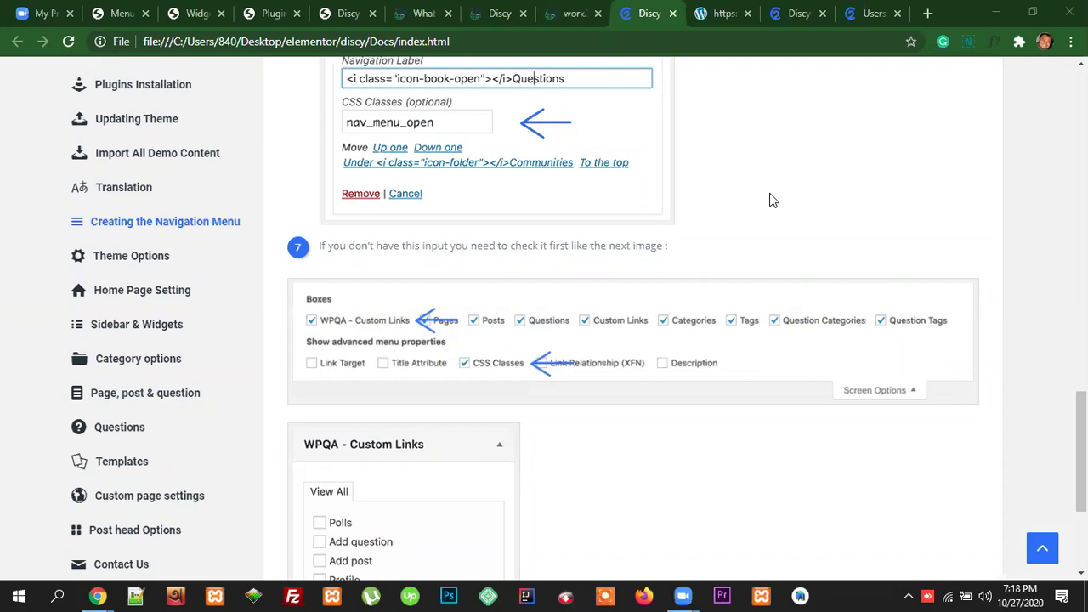
pyautogui.click(527, 355)
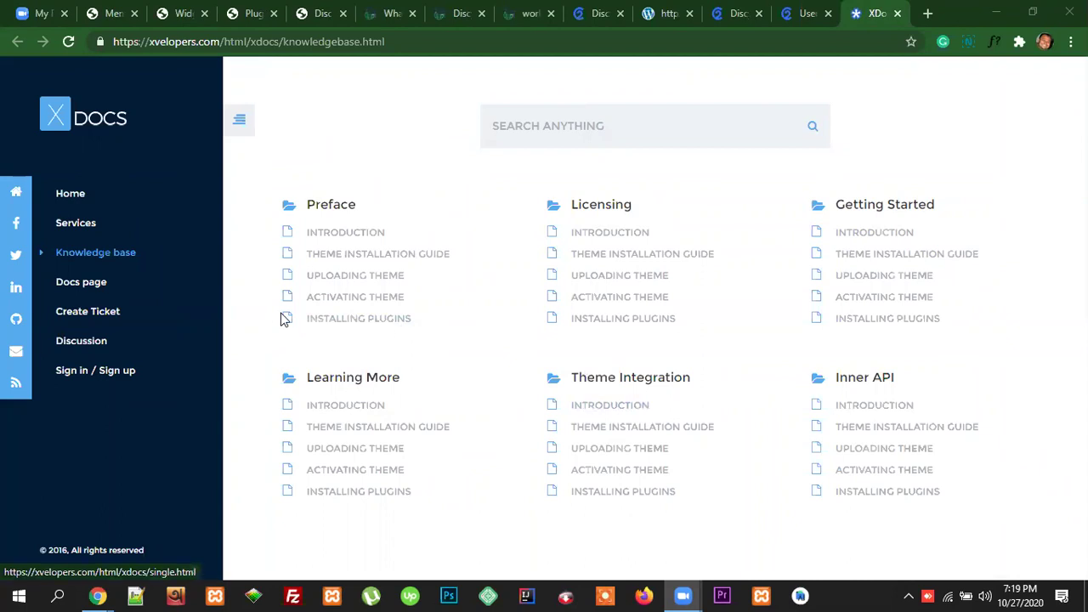
# Step: Load the XDocs home page from the XDOCS logo
pyautogui.click(59, 122)
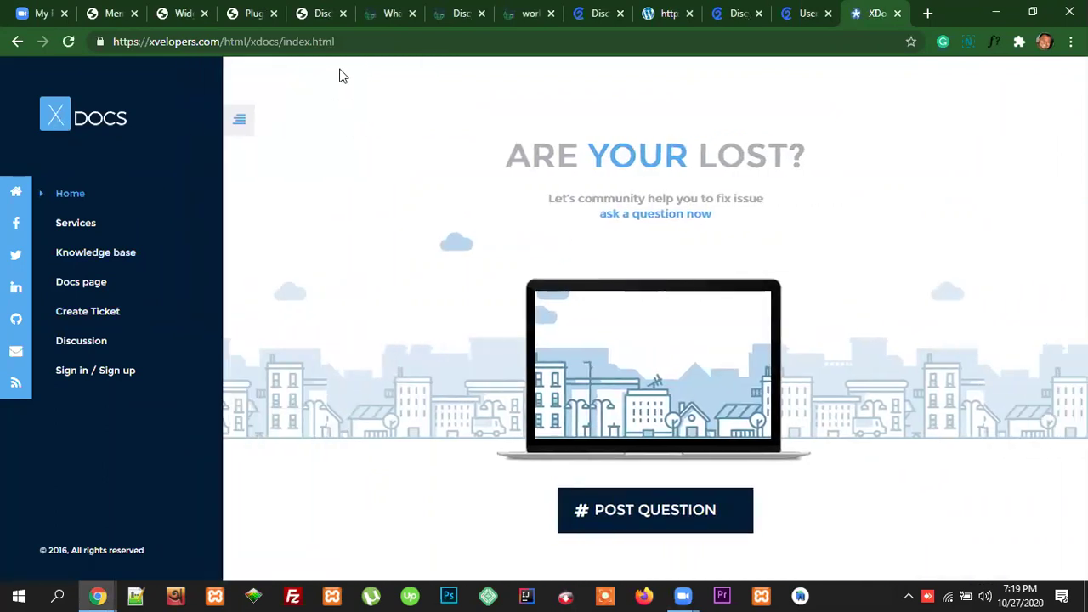
pyautogui.click(58, 118)
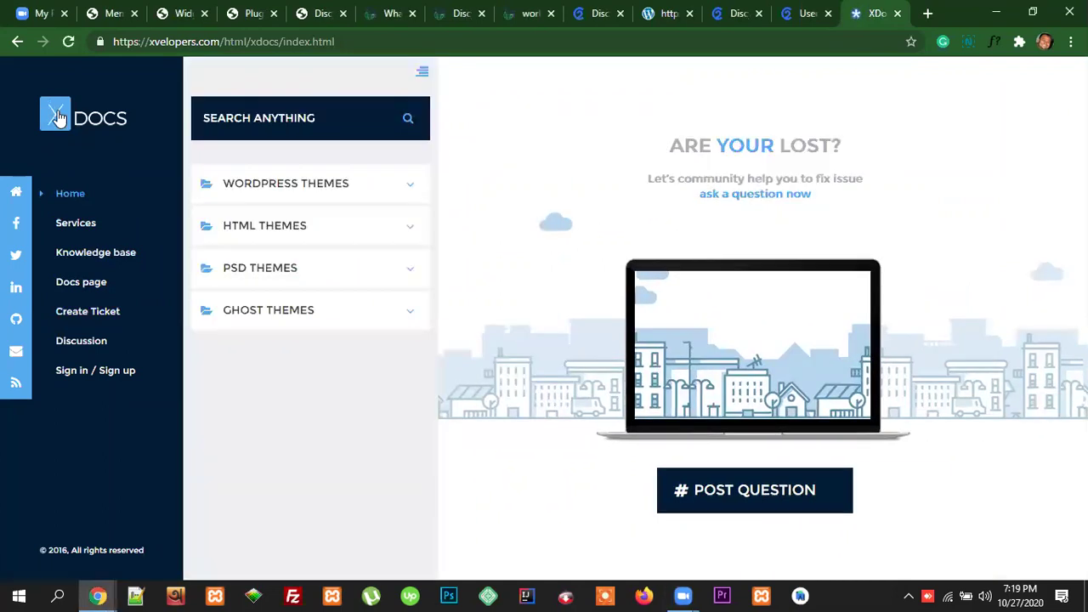
pyautogui.click(58, 123)
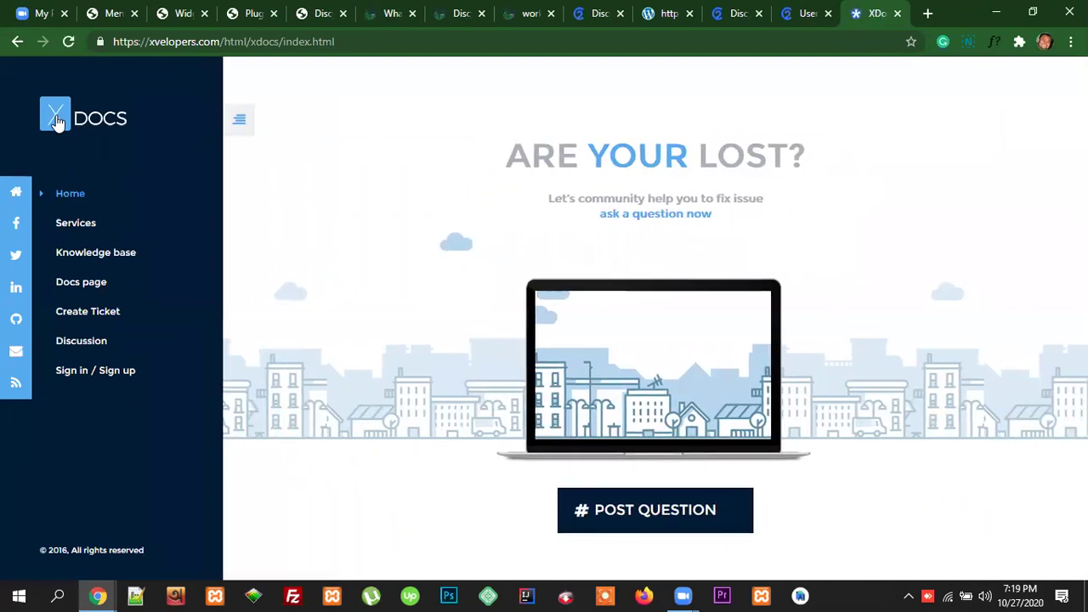
# Step: Toggle the hamburger icon until the search and themes panel stays open
pyautogui.click(241, 121)
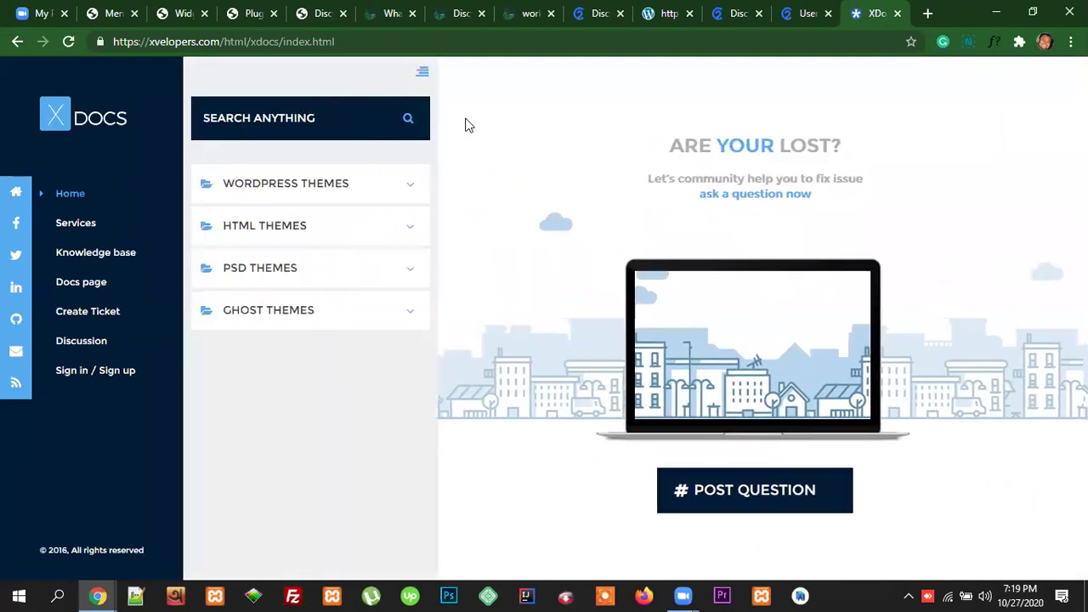
pyautogui.click(425, 78)
pyautogui.click(314, 120)
pyautogui.click(422, 72)
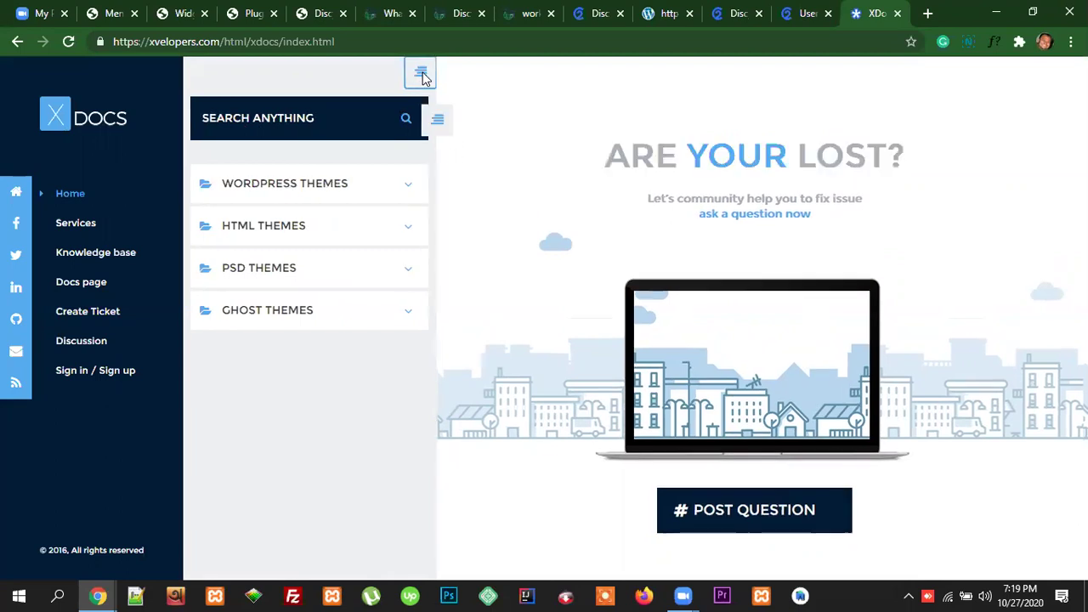
pyautogui.click(239, 124)
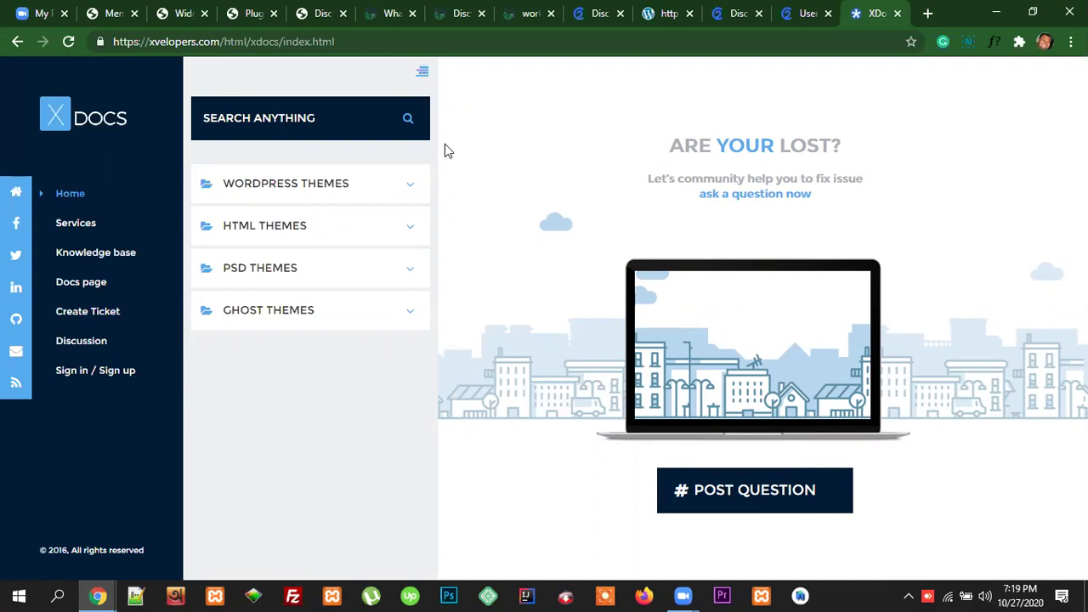
# Step: Toggle the XDocs search and themes panel several times, then go to the sidebar's Services page
pyautogui.click(422, 73)
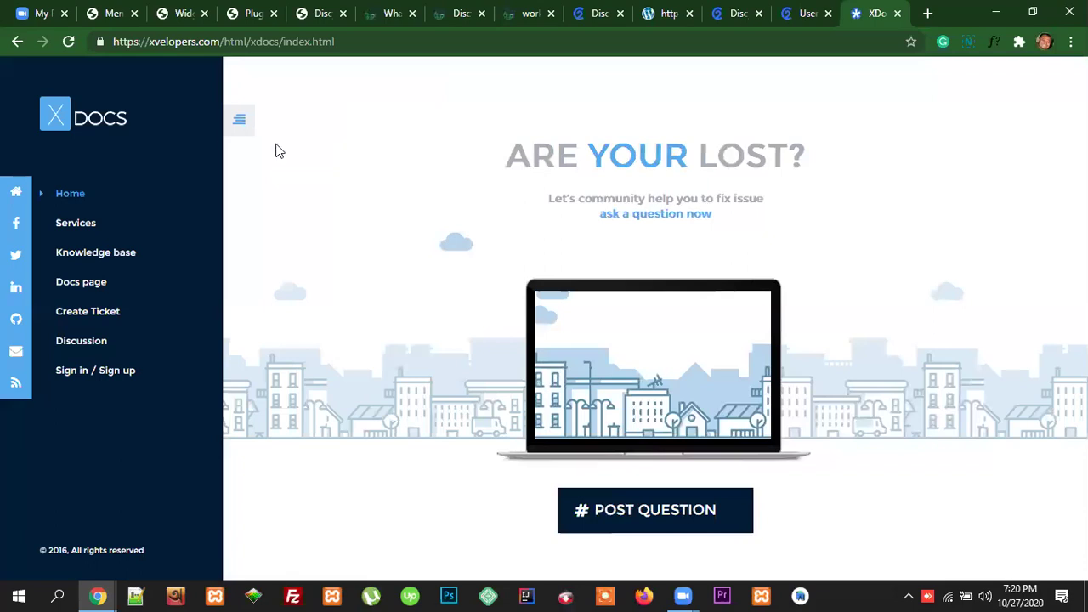
pyautogui.click(239, 124)
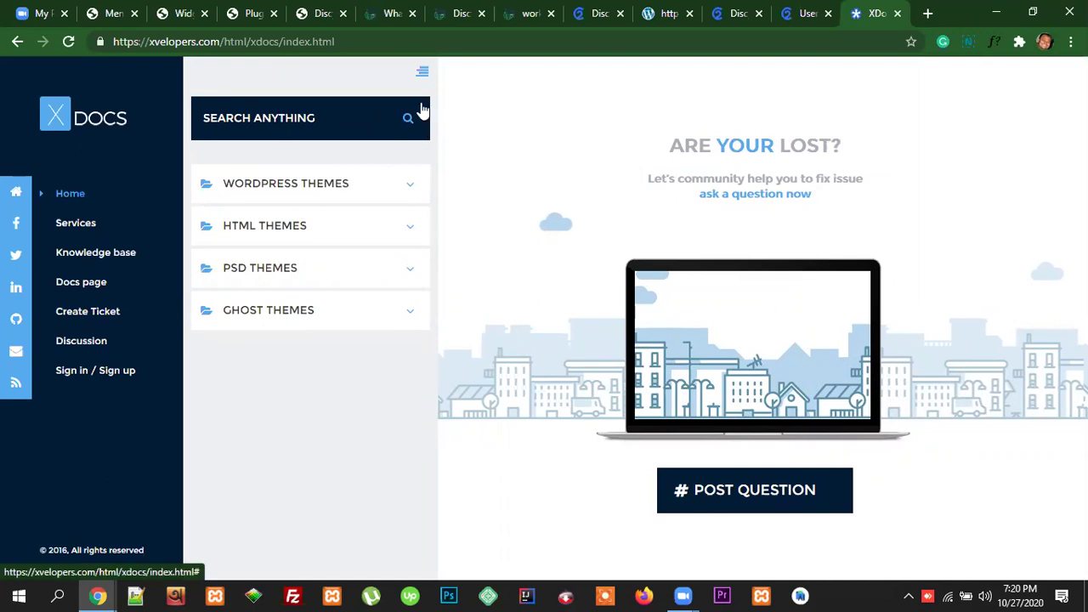
pyautogui.click(423, 76)
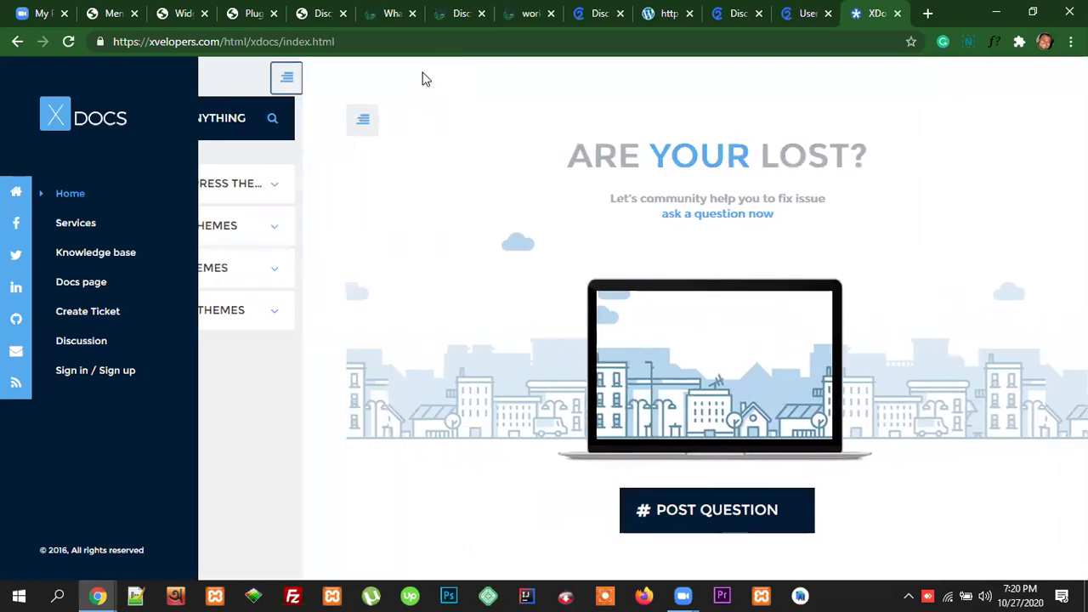
pyautogui.click(242, 125)
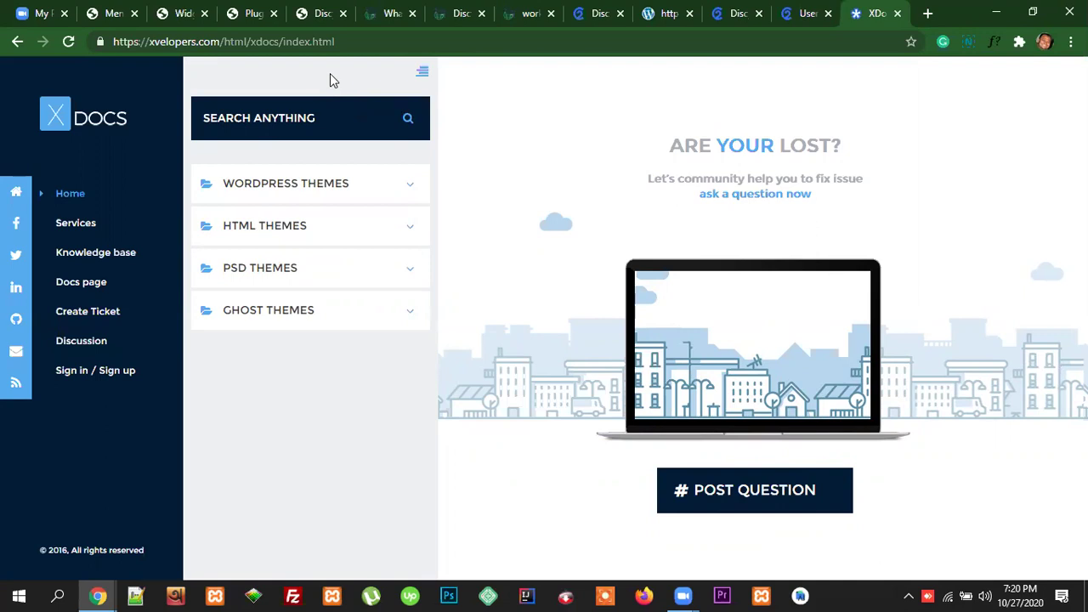
pyautogui.click(423, 78)
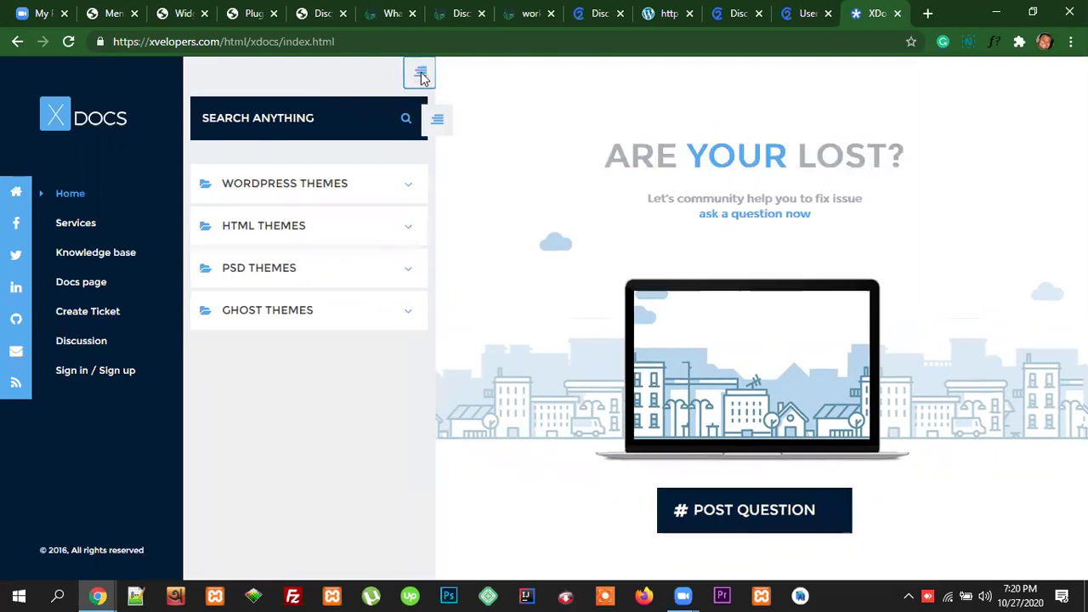
pyautogui.click(240, 123)
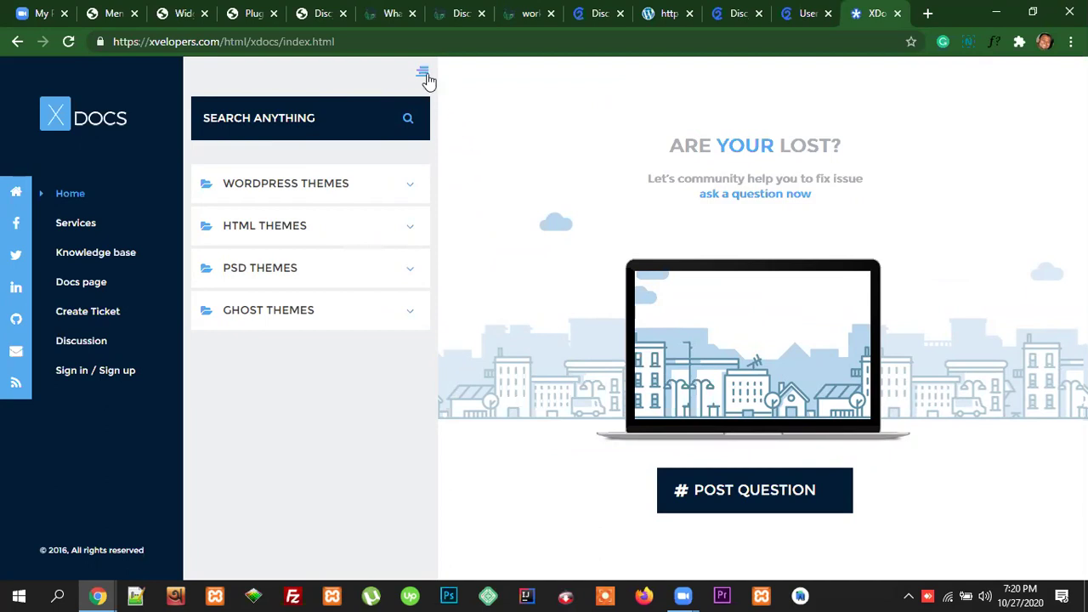
pyautogui.click(423, 77)
pyautogui.click(240, 124)
pyautogui.click(425, 79)
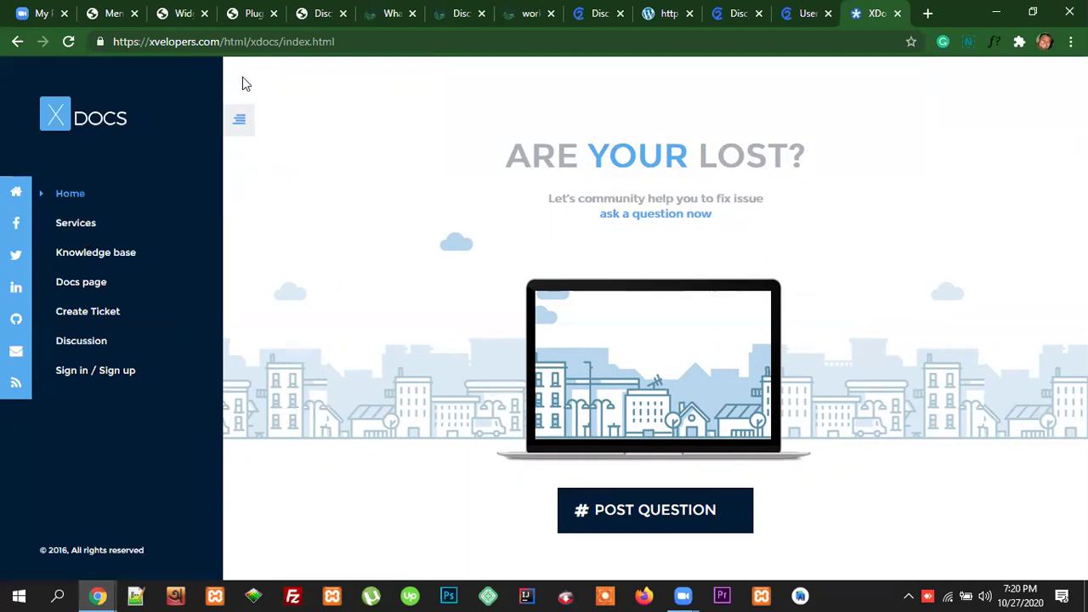
pyautogui.click(78, 225)
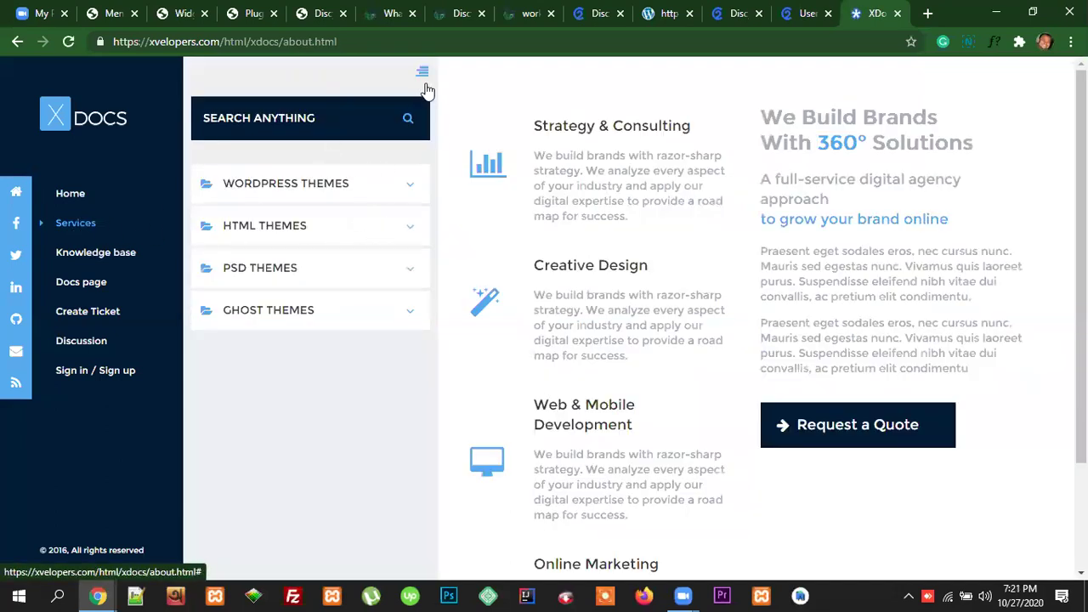
# Step: Collapse the search and themes panel so the Services page spans the full width
pyautogui.click(425, 84)
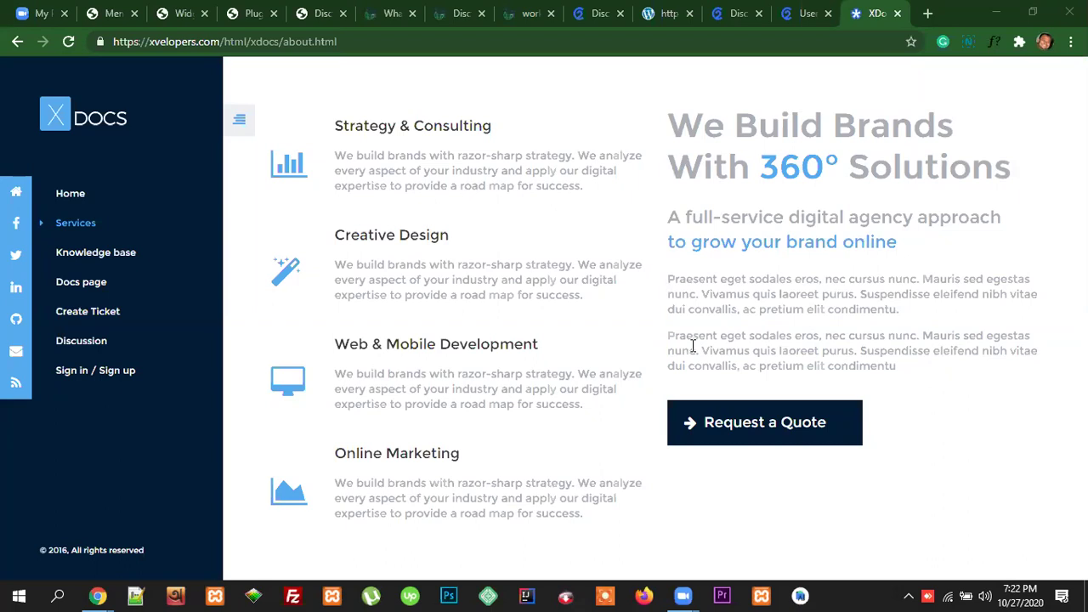
pyautogui.click(693, 346)
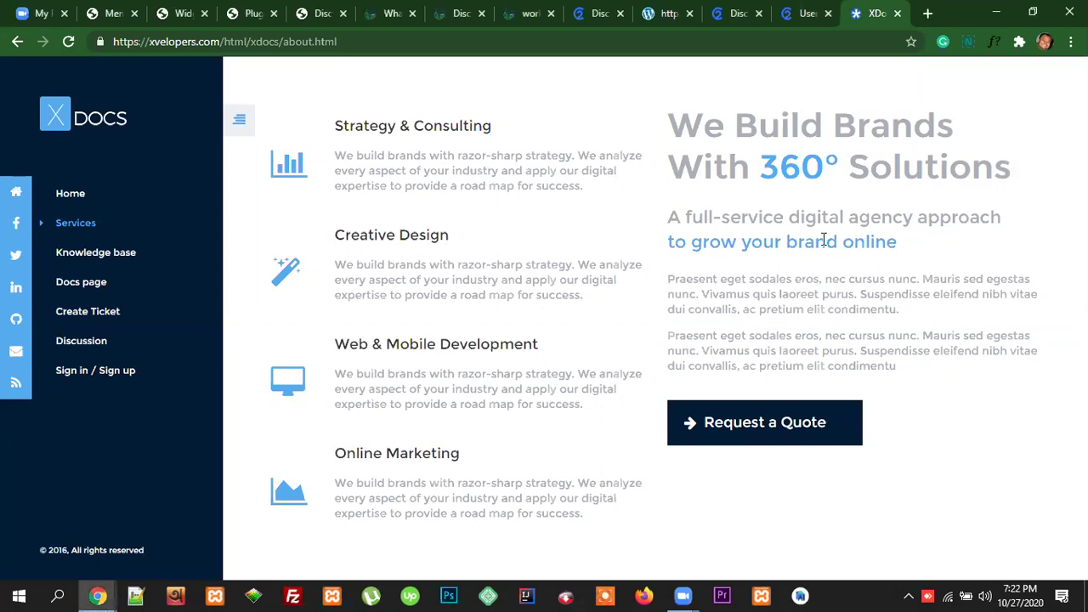
pyautogui.moveTo(901, 245); pyautogui.dragTo(667, 245)
pyautogui.click(791, 275)
pyautogui.moveTo(899, 245); pyautogui.dragTo(667, 244)
pyautogui.click(754, 274)
pyautogui.moveTo(895, 244); pyautogui.dragTo(702, 258)
pyautogui.click(673, 277)
pyautogui.tripleClick(676, 258)
pyautogui.click(775, 265)
pyautogui.moveTo(901, 245); pyautogui.dragTo(667, 245)
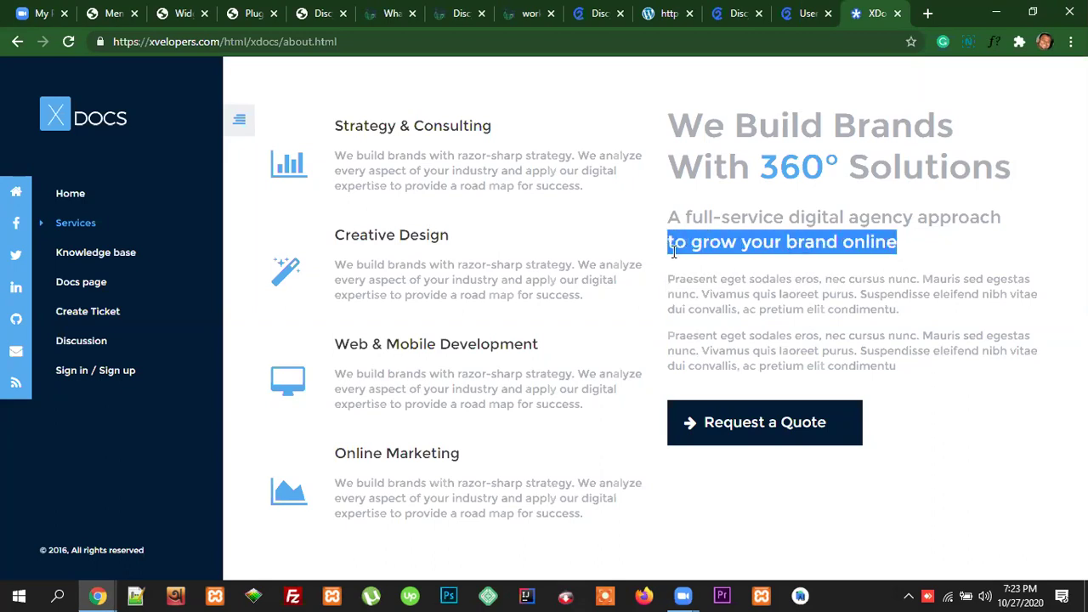
pyautogui.click(719, 277)
pyautogui.moveTo(898, 245); pyautogui.dragTo(668, 245)
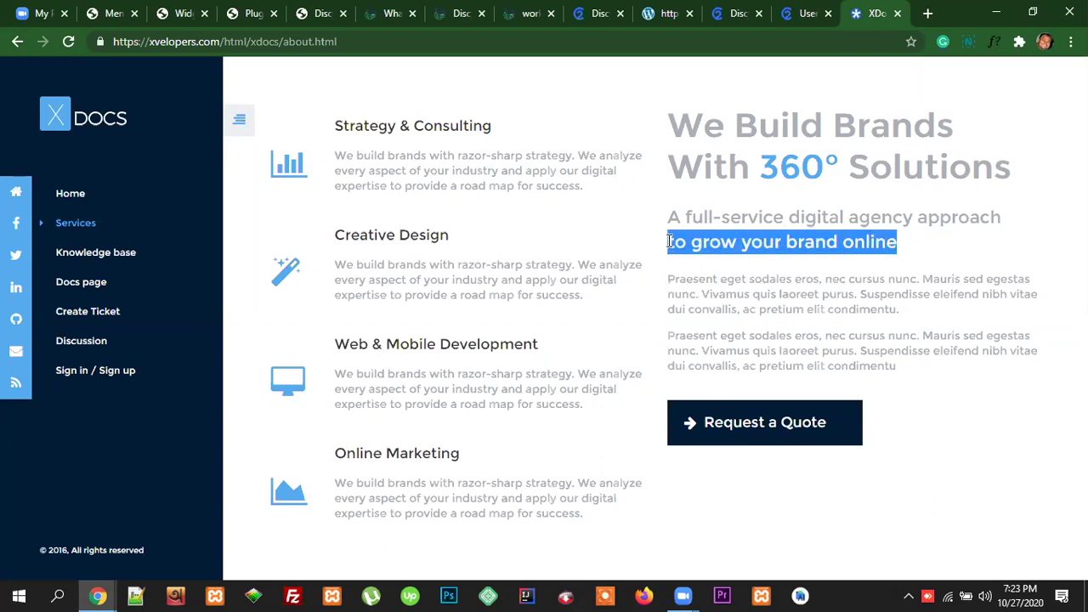
pyautogui.click(720, 269)
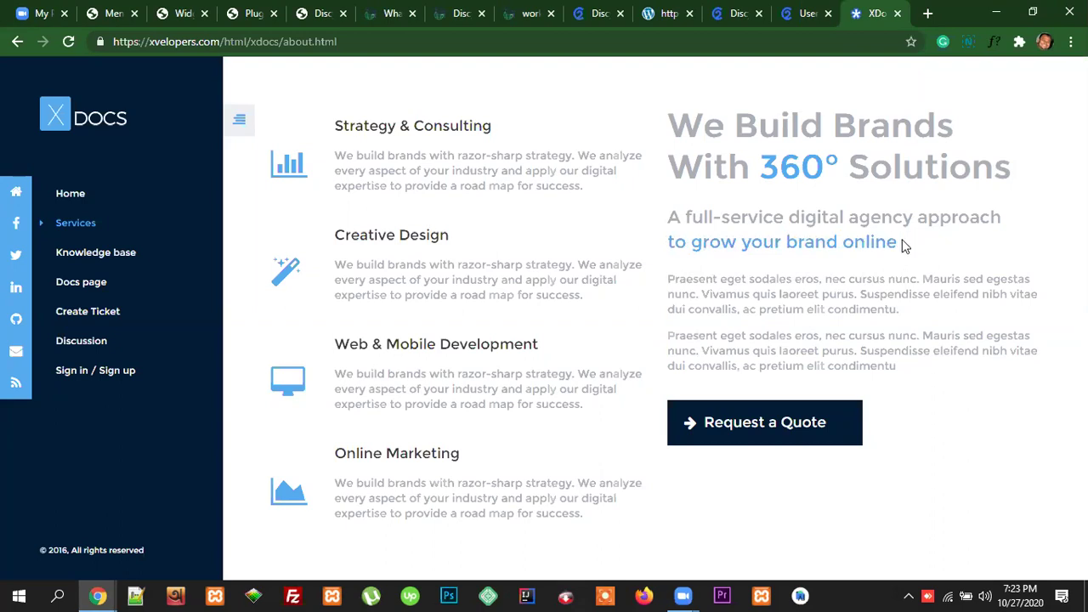
pyautogui.moveTo(906, 244); pyautogui.dragTo(653, 246)
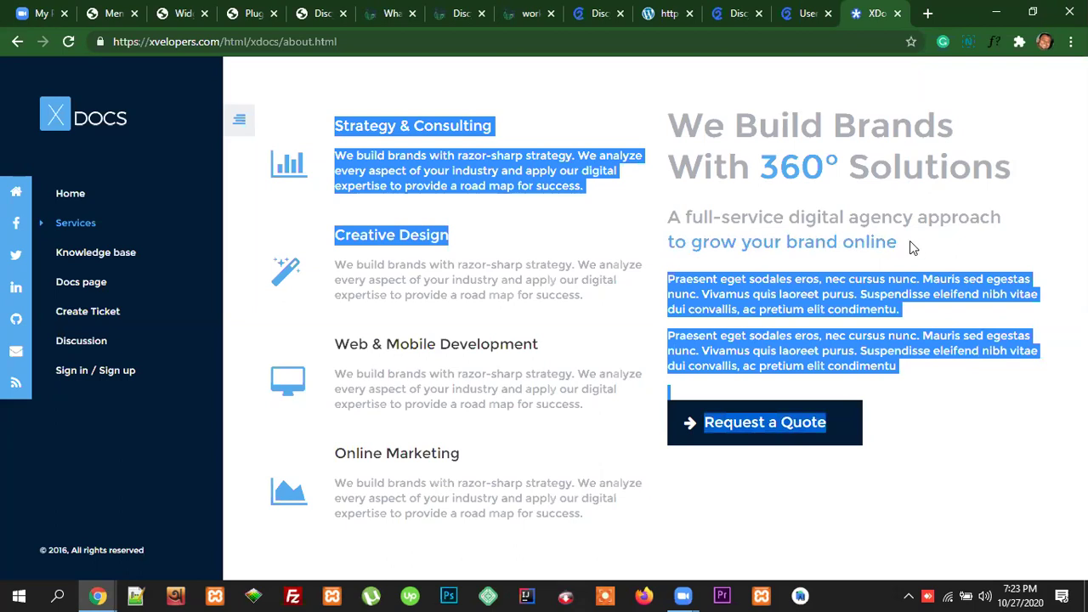
pyautogui.click(644, 245)
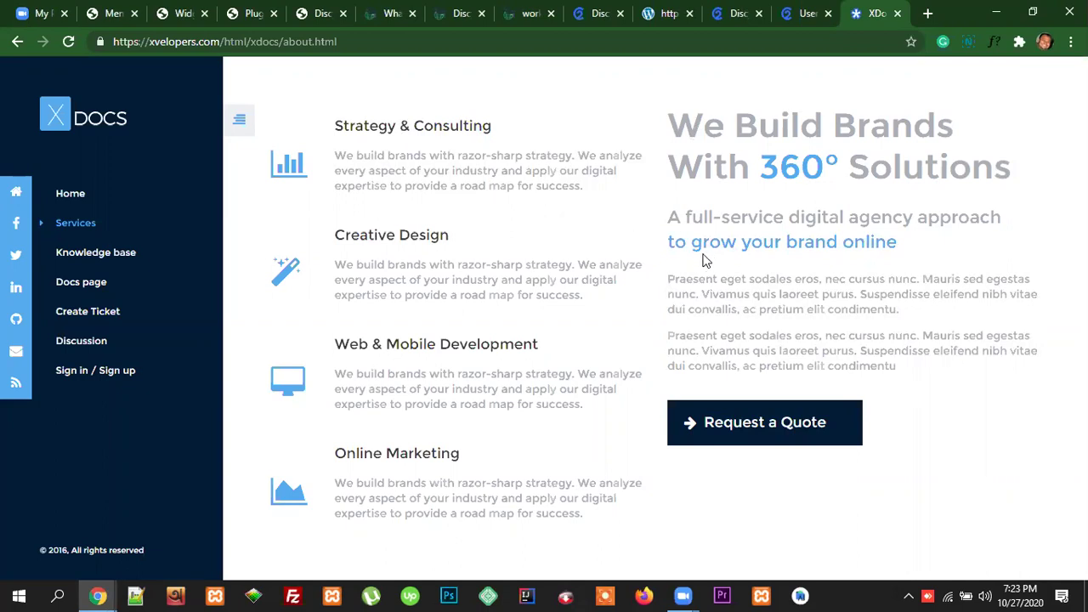
pyautogui.moveTo(669, 241); pyautogui.dragTo(899, 244)
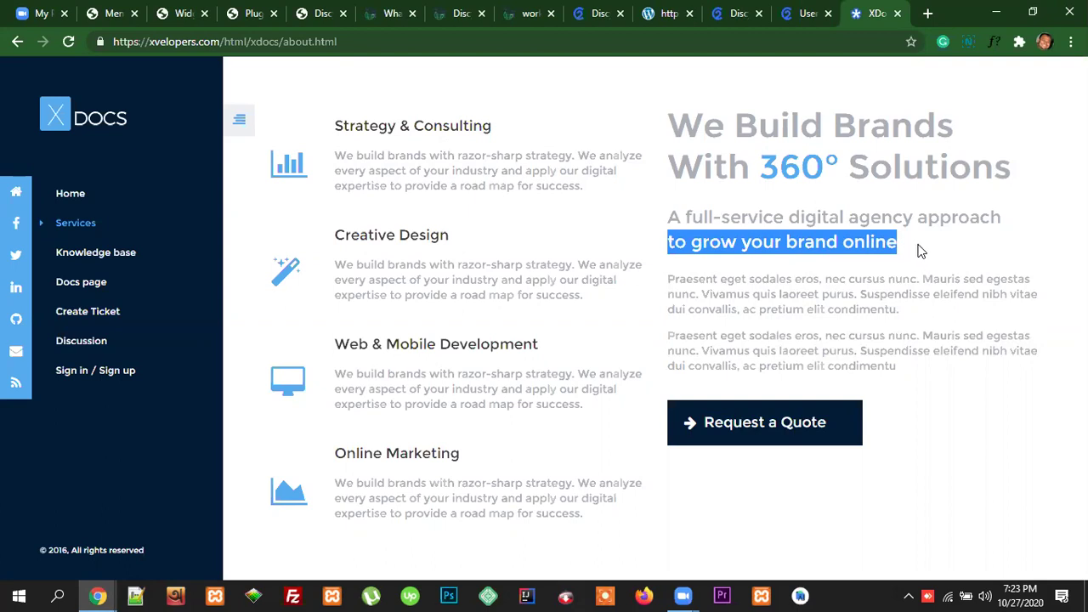
pyautogui.click(914, 255)
pyautogui.moveTo(897, 243); pyautogui.dragTo(666, 243)
pyautogui.click(727, 277)
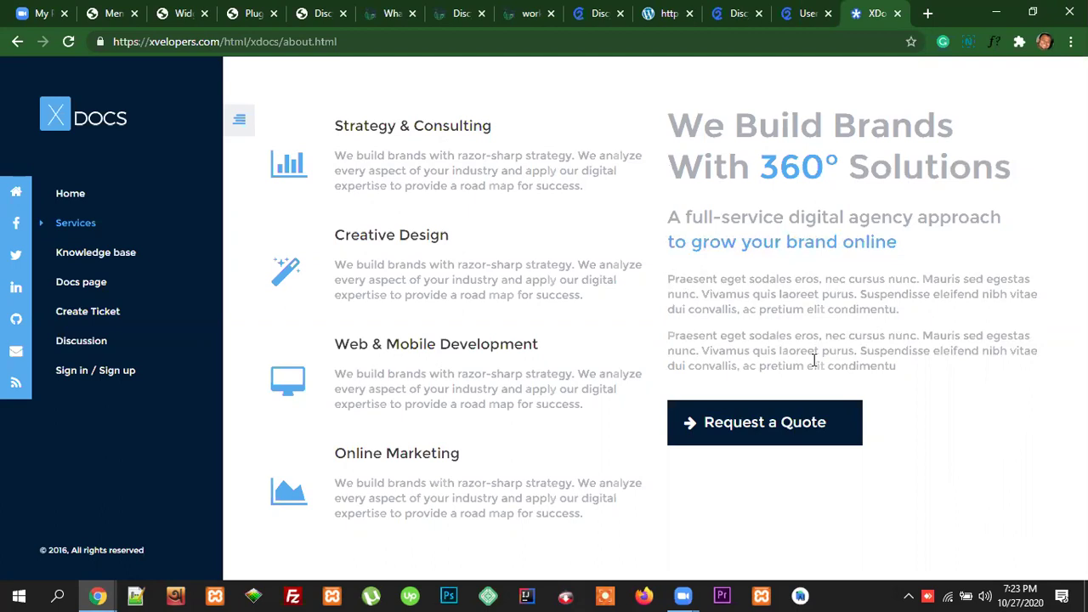
# Step: Return to the local Discy docs tab and scroll to the 'To assign menu locations' steps
pyautogui.click(600, 14)
pyautogui.scroll(-2, 161, 400)
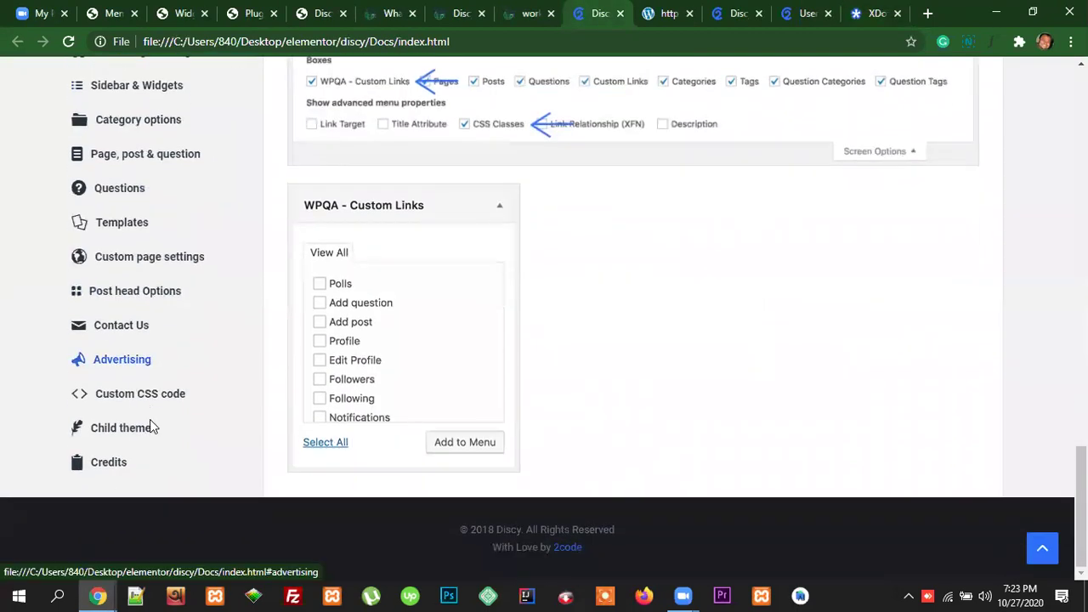
pyautogui.scroll(8, 151, 400)
pyautogui.scroll(8, 163, 355)
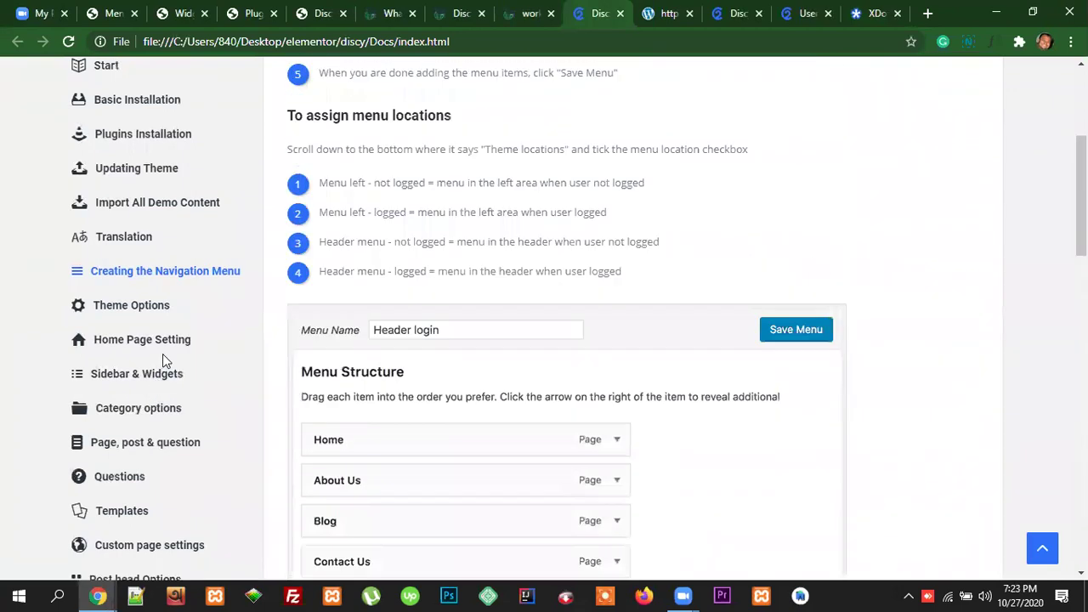
pyautogui.scroll(-2, 204, 391)
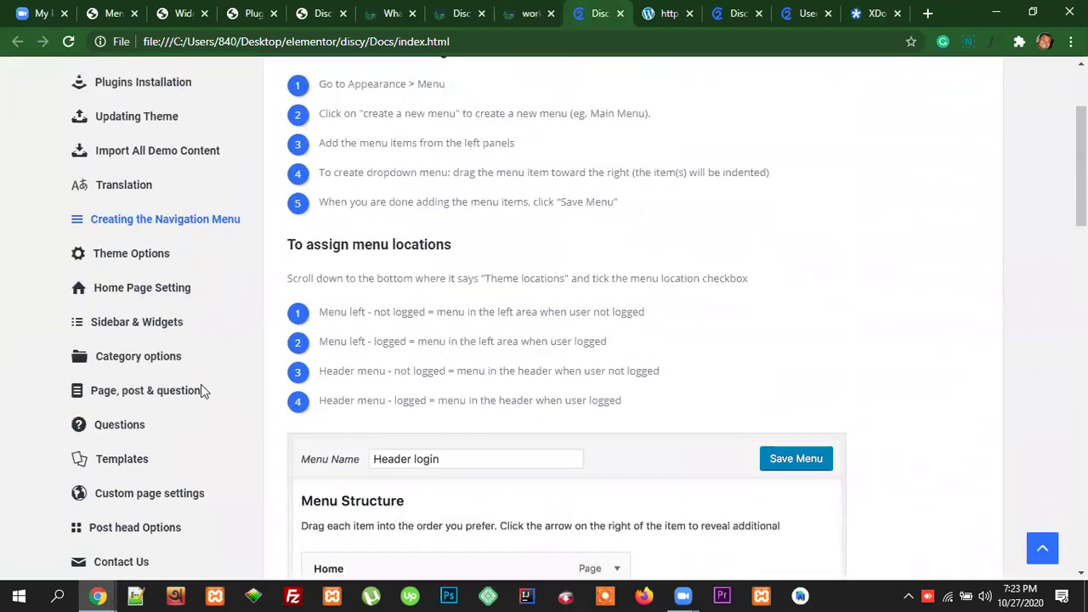